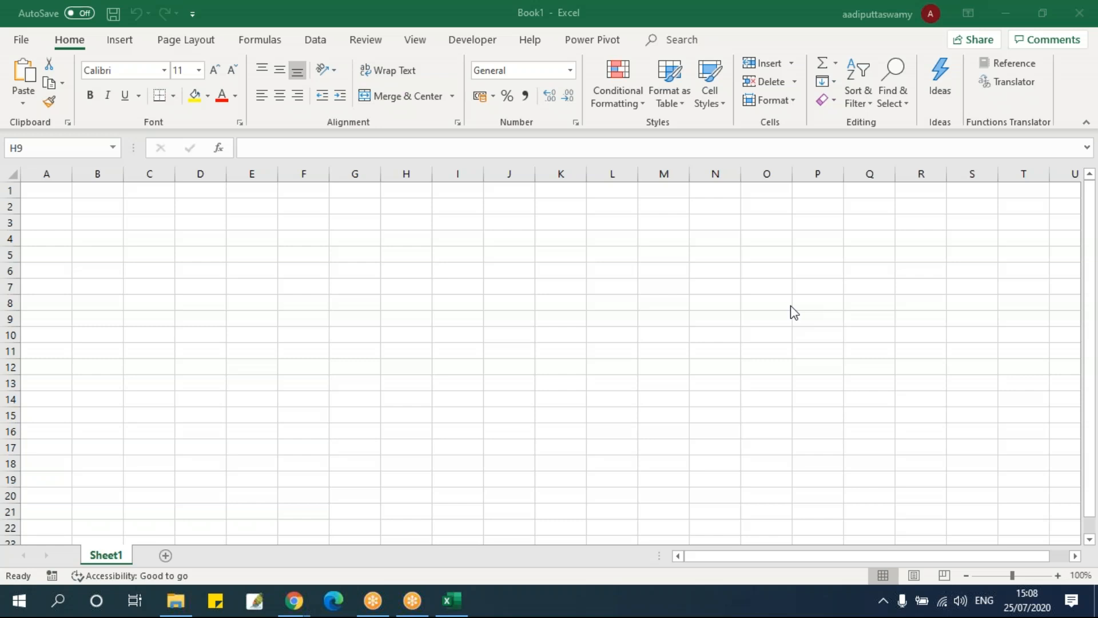
click(323, 45)
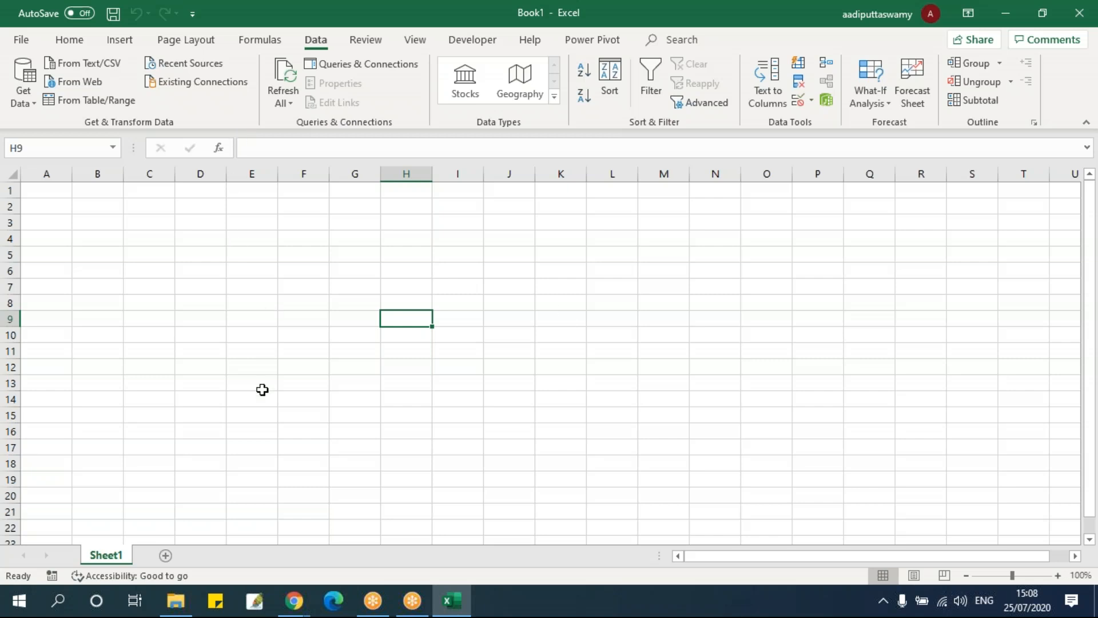
click(26, 98)
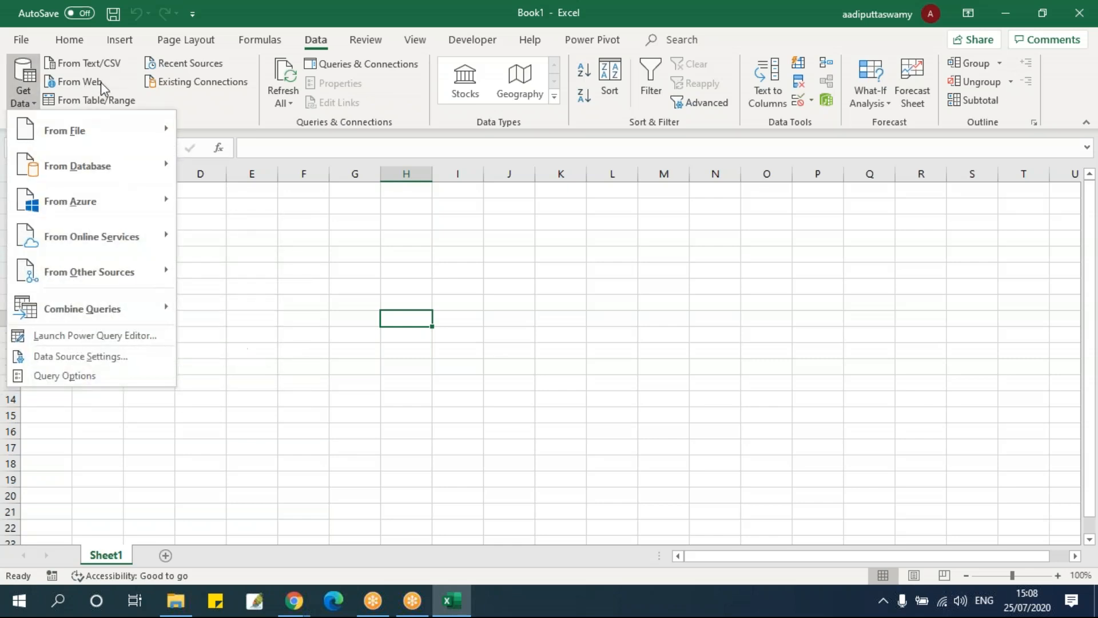
click(167, 106)
click(24, 90)
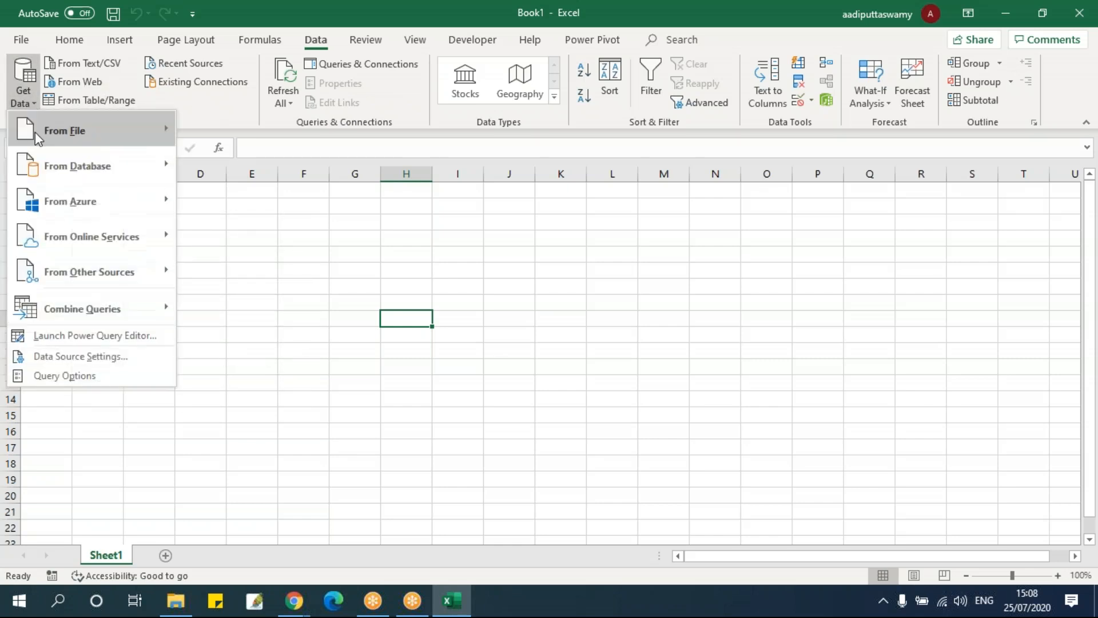
mouse_move(36, 132)
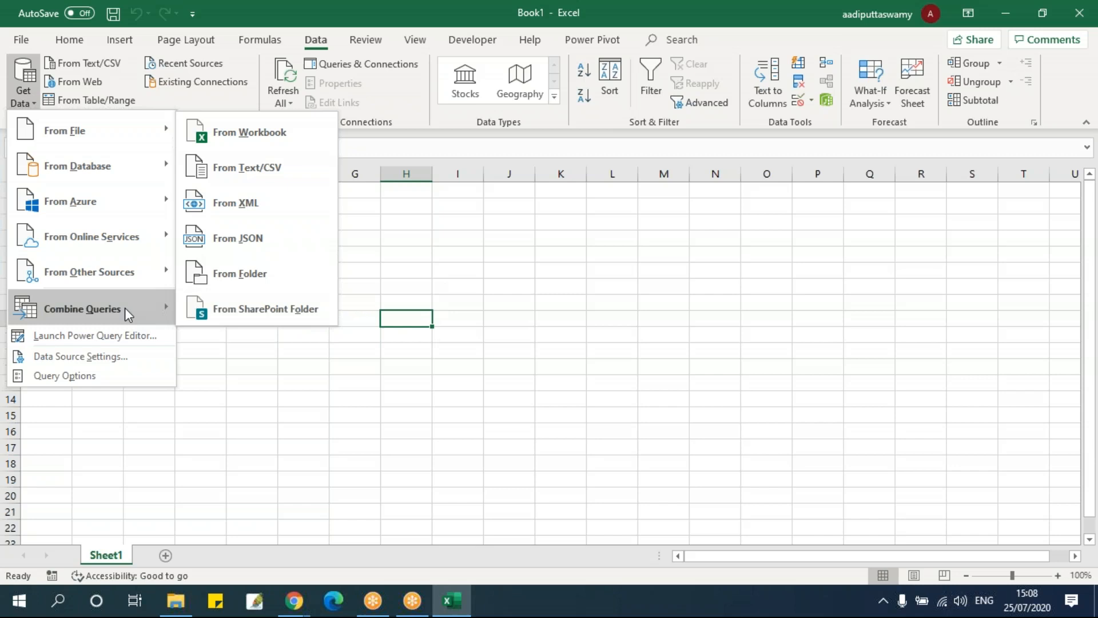
mouse_move(125, 309)
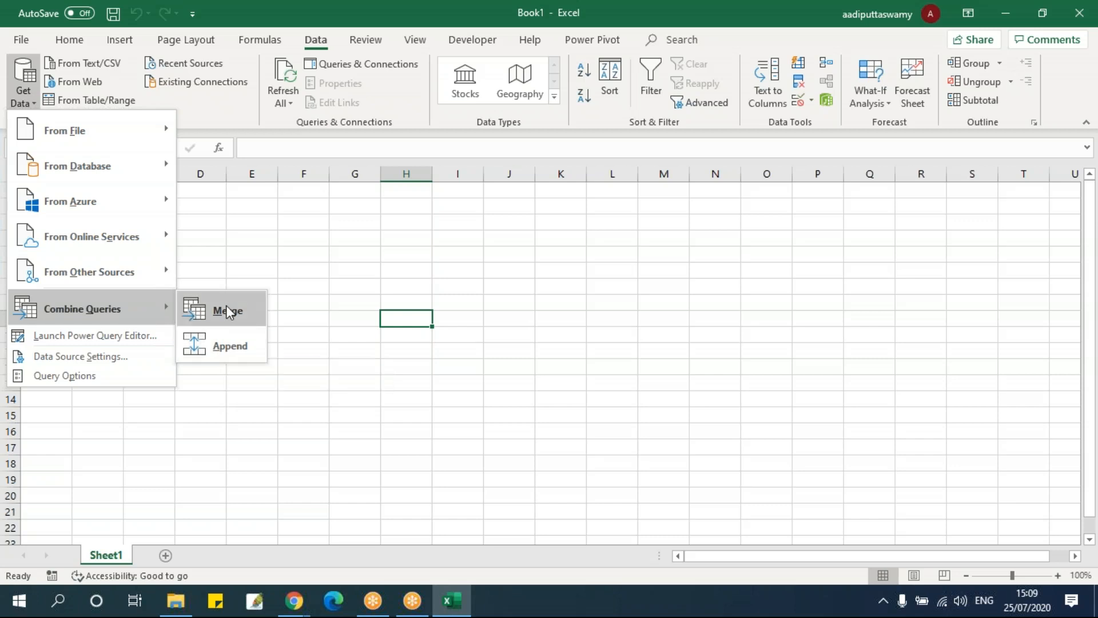
click(228, 346)
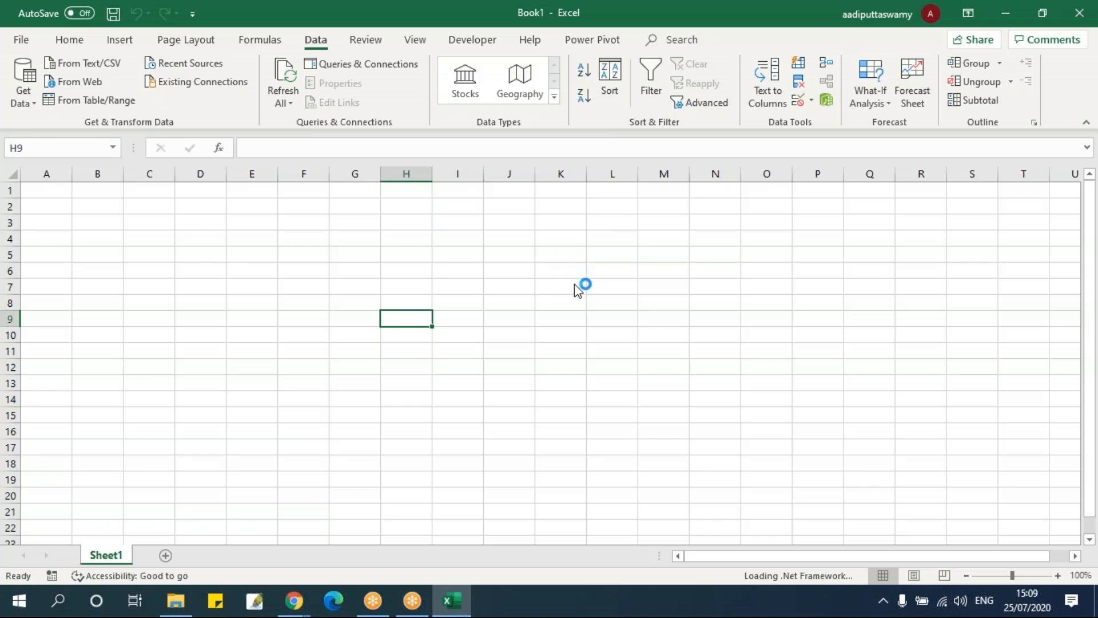
click(176, 600)
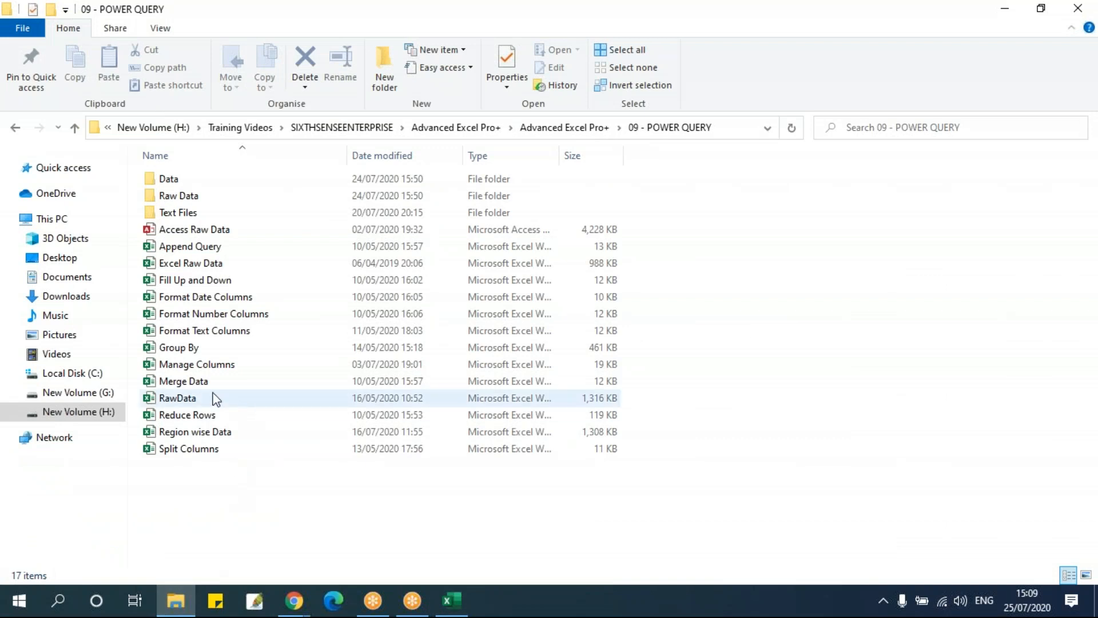
click(195, 247)
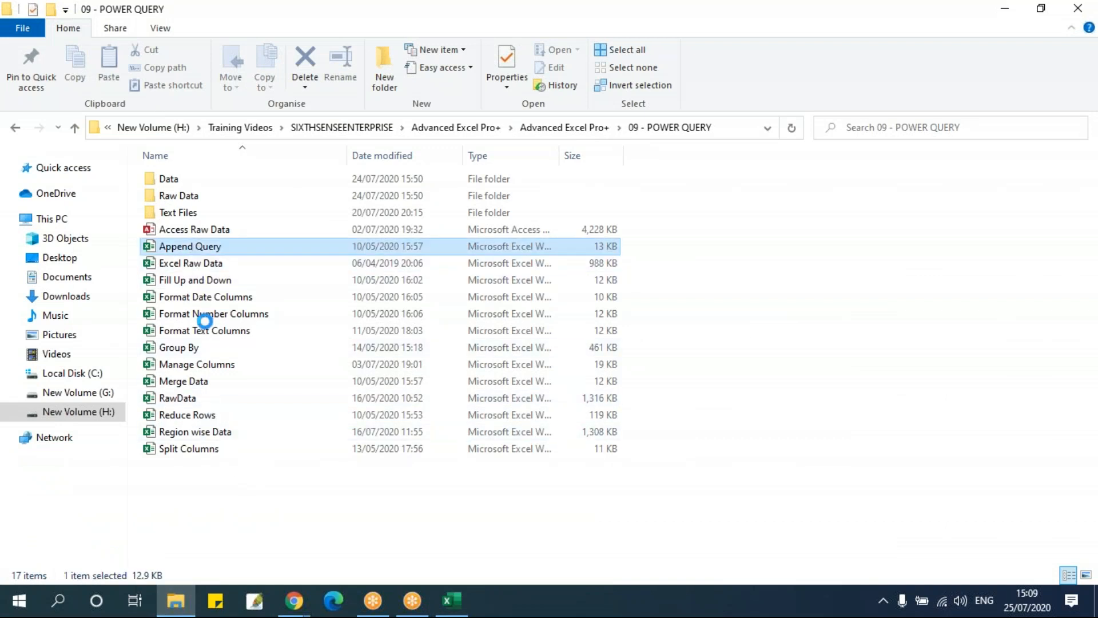
click(460, 611)
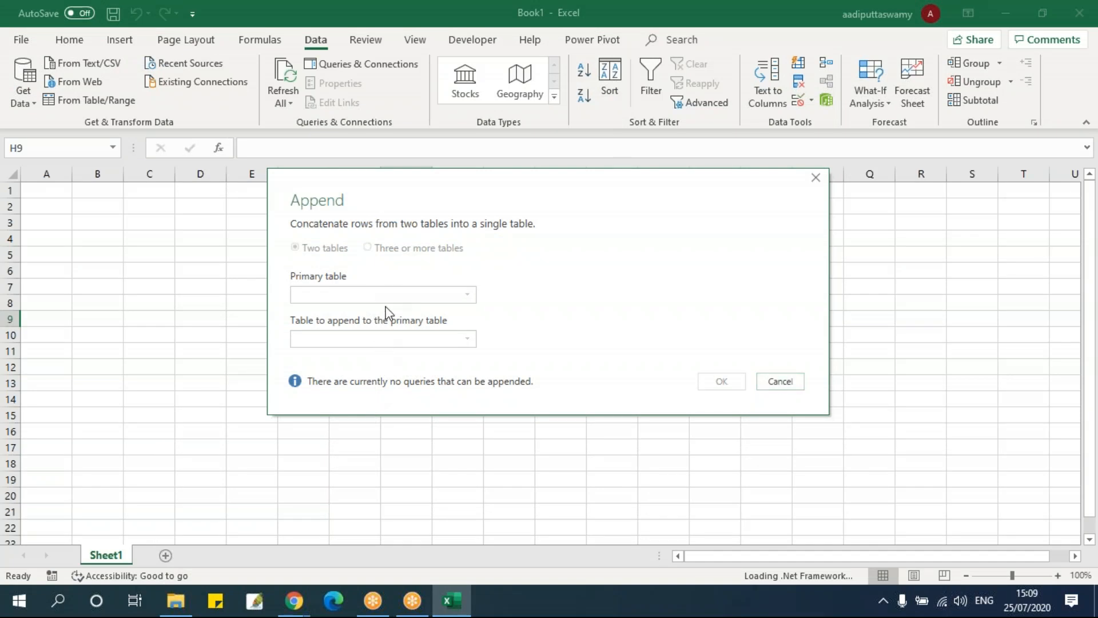
click(780, 381)
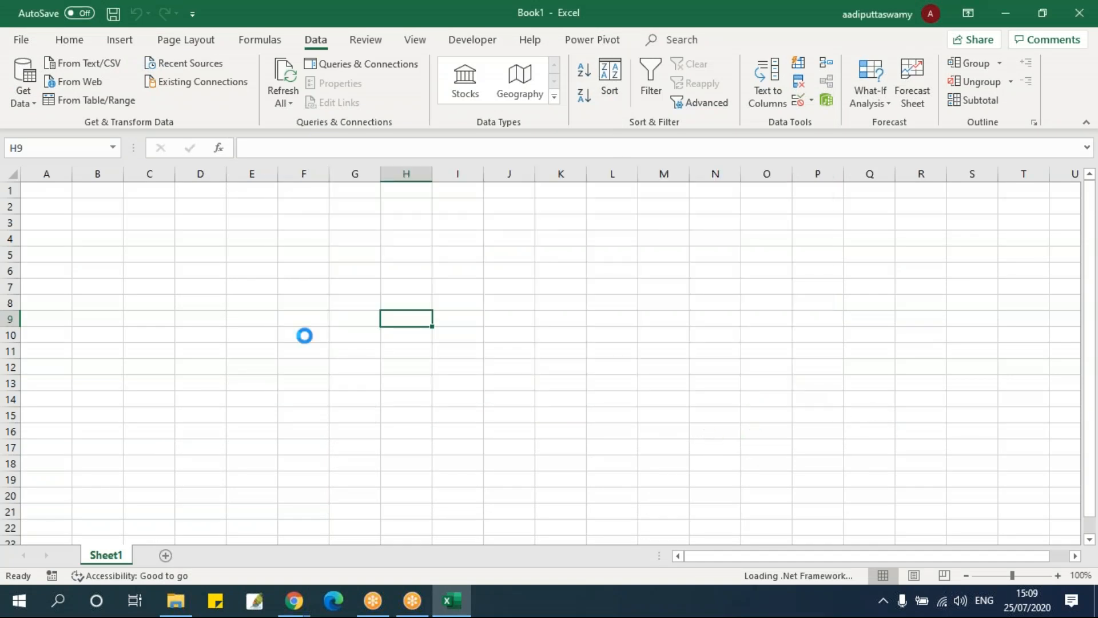
Start a data import from an Excel workbook and browse to the Training Videos folder on drive H
click(30, 102)
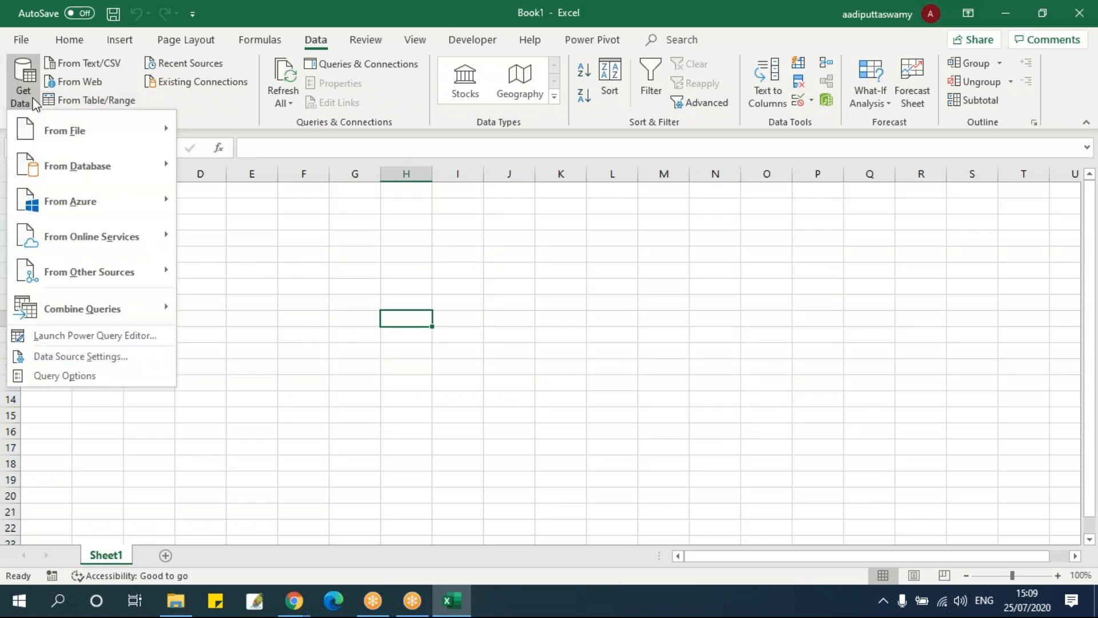
mouse_move(37, 122)
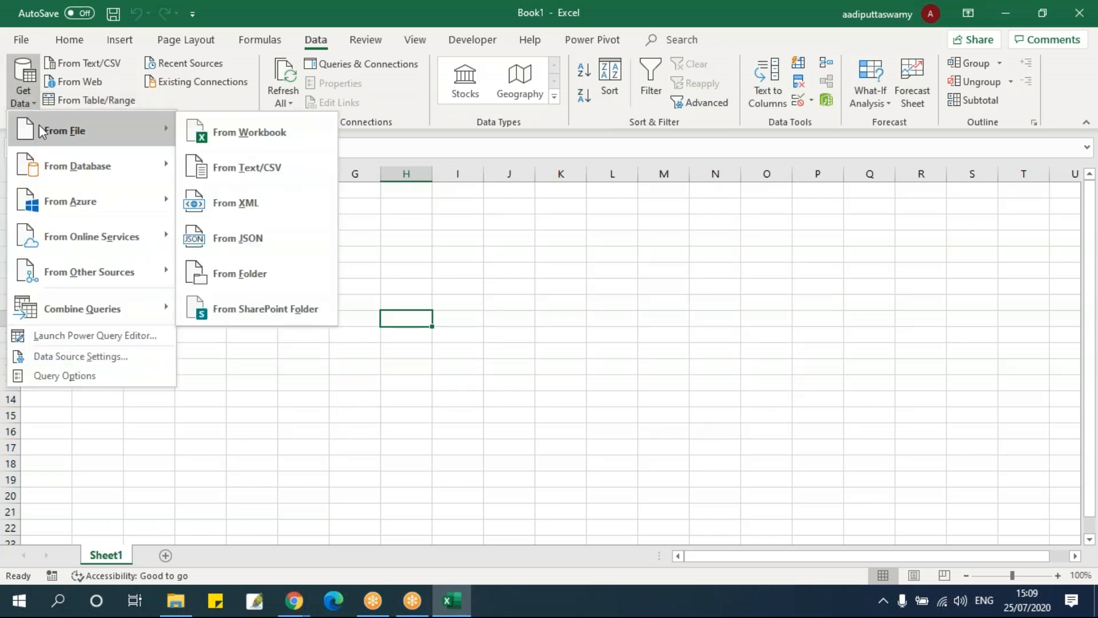
click(263, 138)
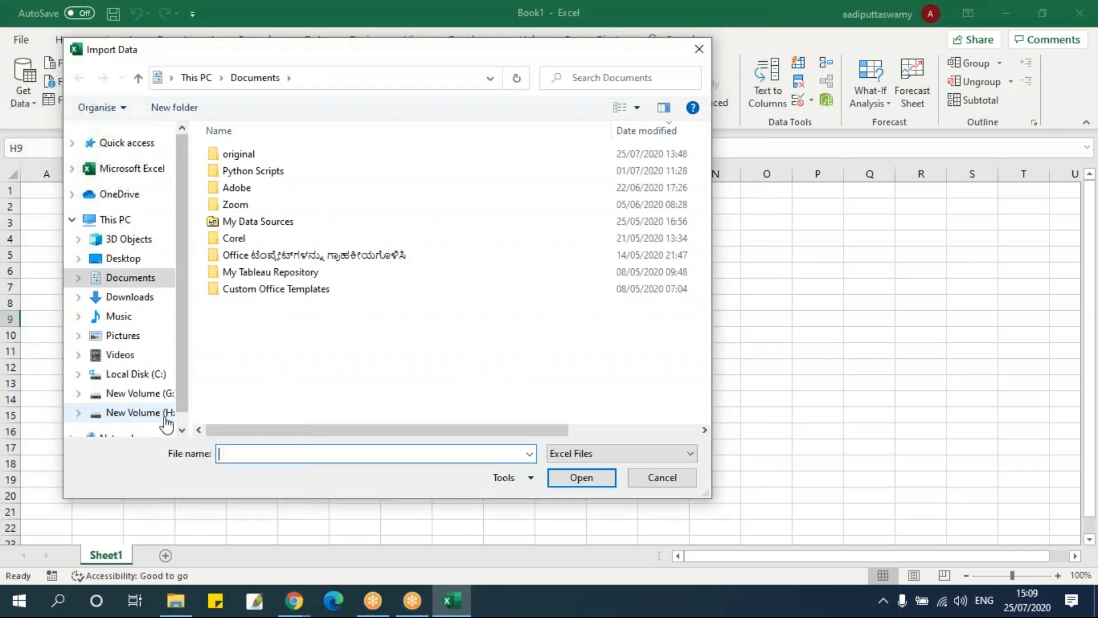
click(163, 415)
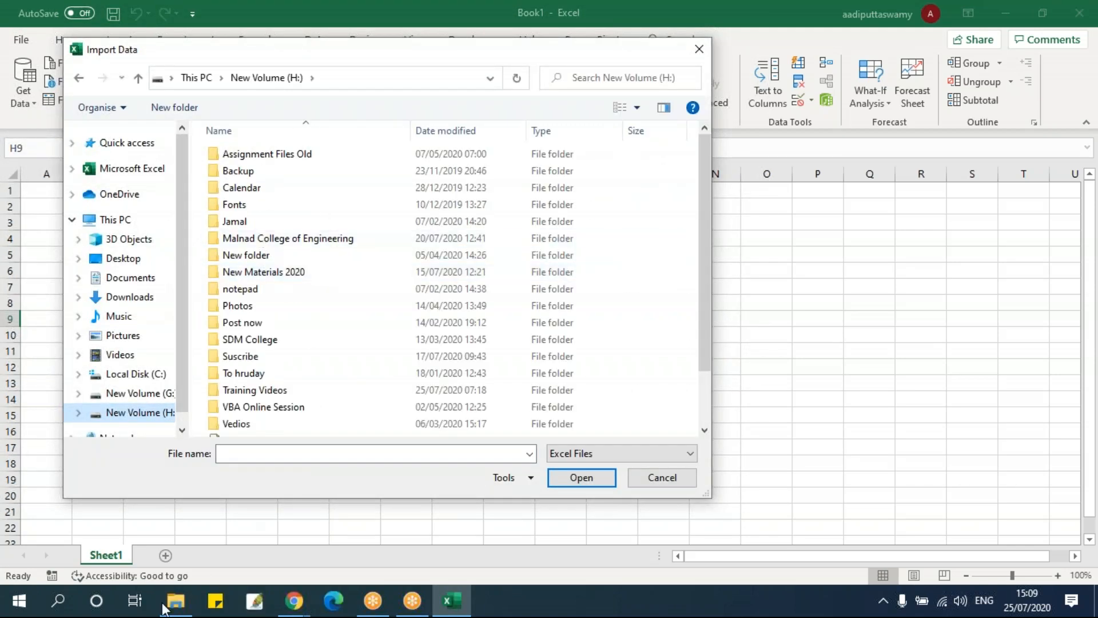
double_click(297, 391)
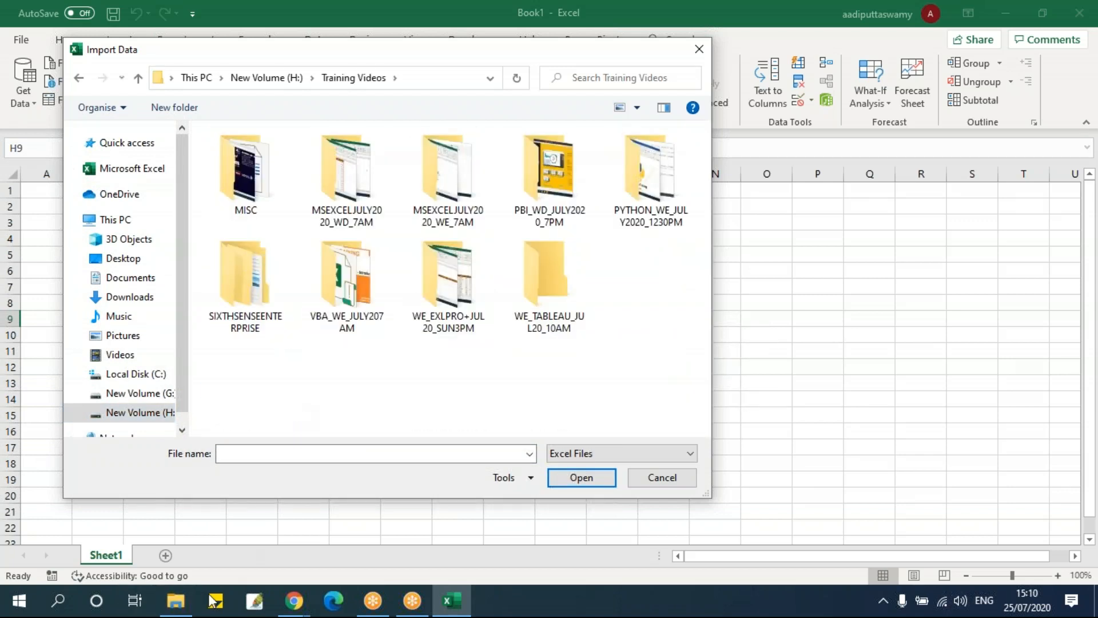
Copy the 09 - POWER QUERY folder path from File Explorer into the import dialog and import the Append Query workbook from that folder
click(179, 601)
click(664, 127)
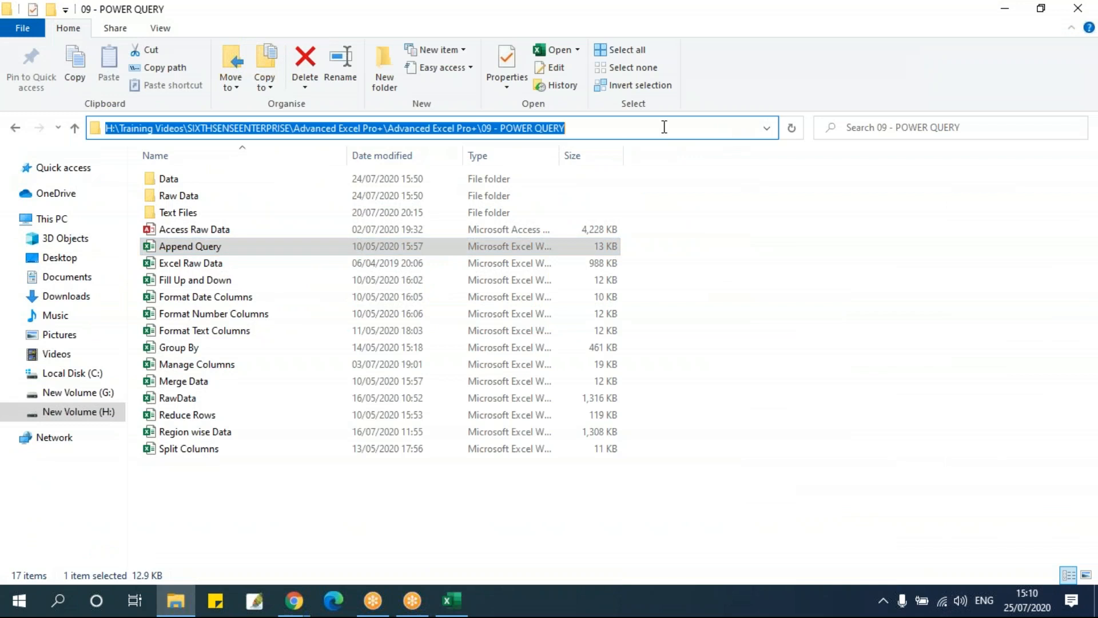
key(ctrl+c)
key(alt+Tab)
click(363, 454)
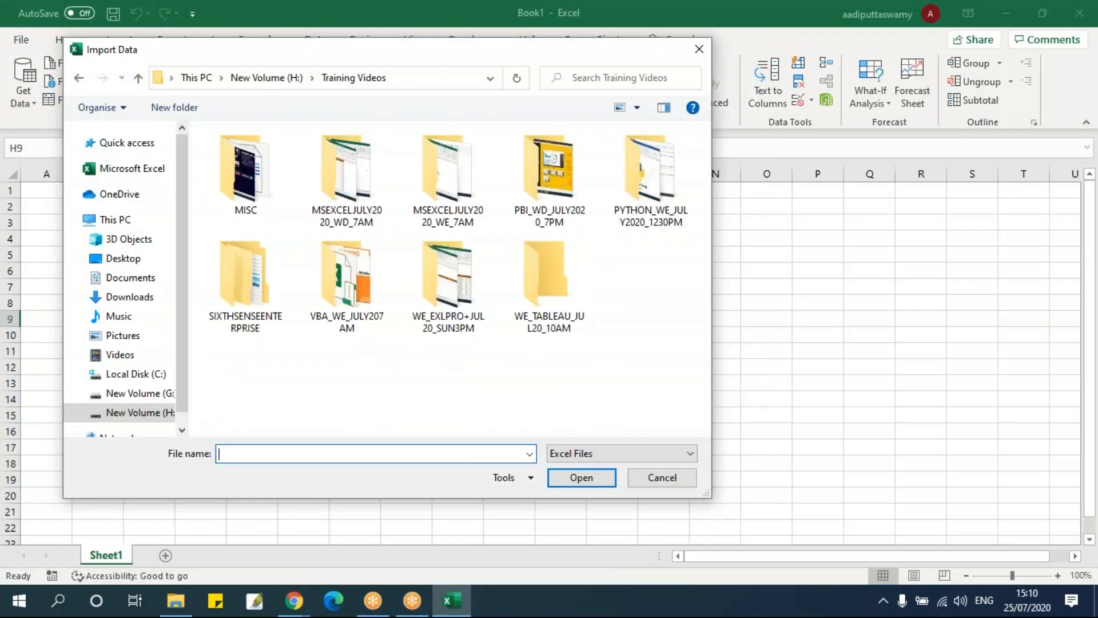
key(ctrl+v)
click(552, 474)
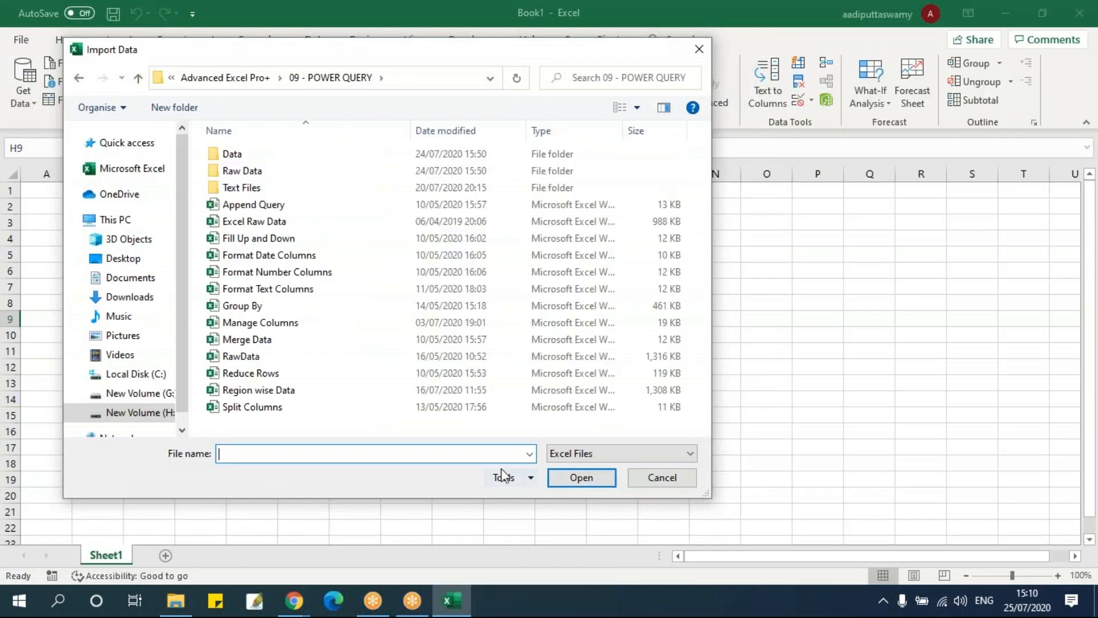
click(254, 204)
click(558, 482)
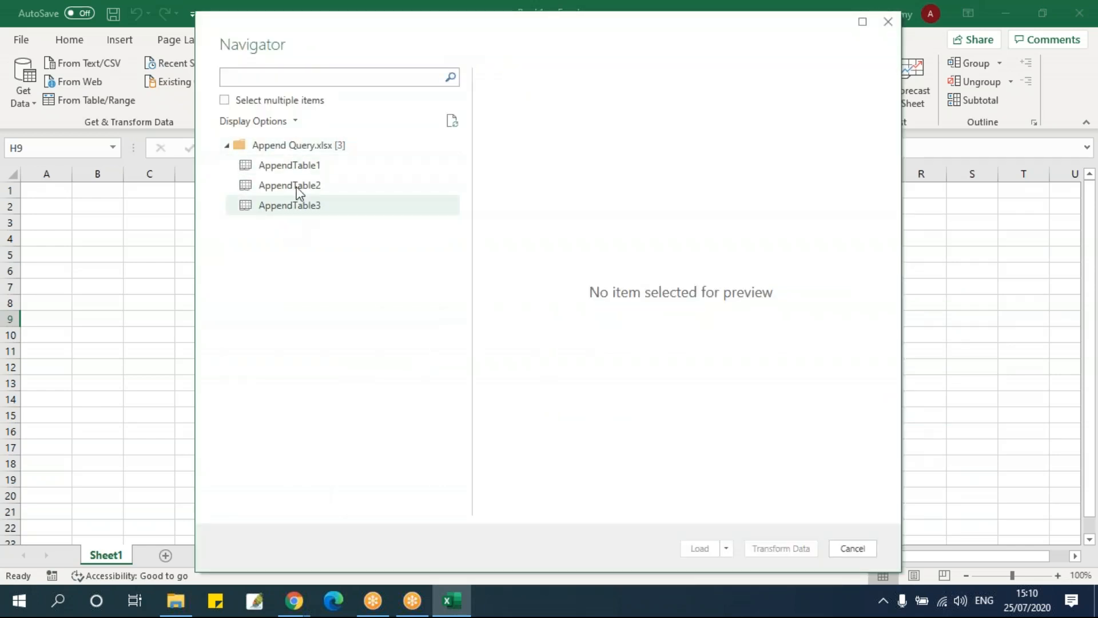
Preview AppendTable1, AppendTable2 and AppendTable3 in turn and examine the range of row IDs each one holds
click(300, 170)
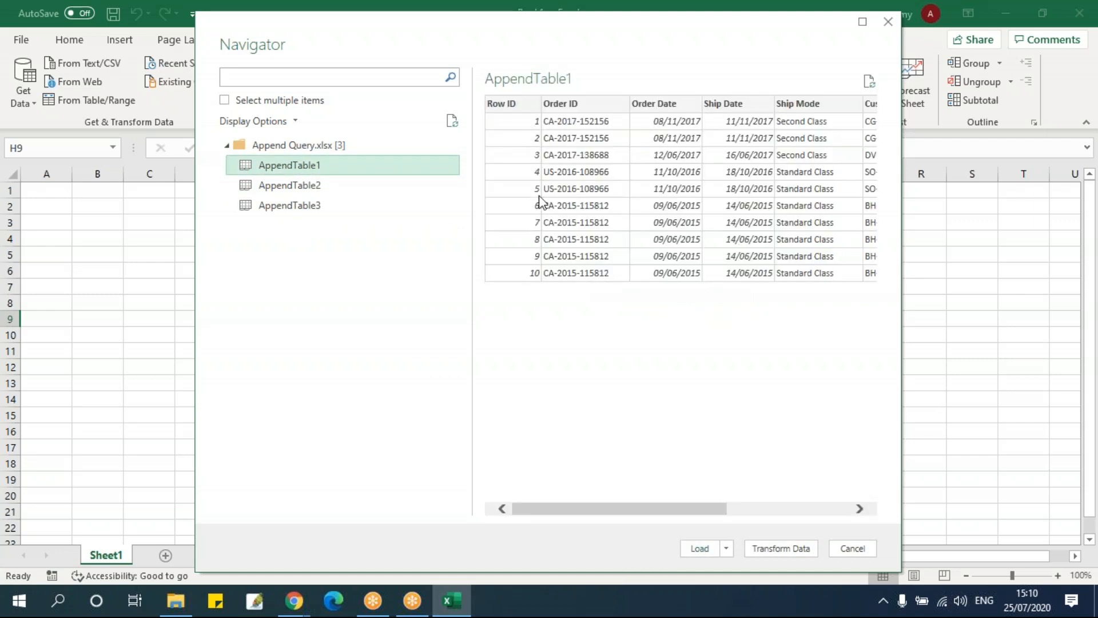
click(341, 187)
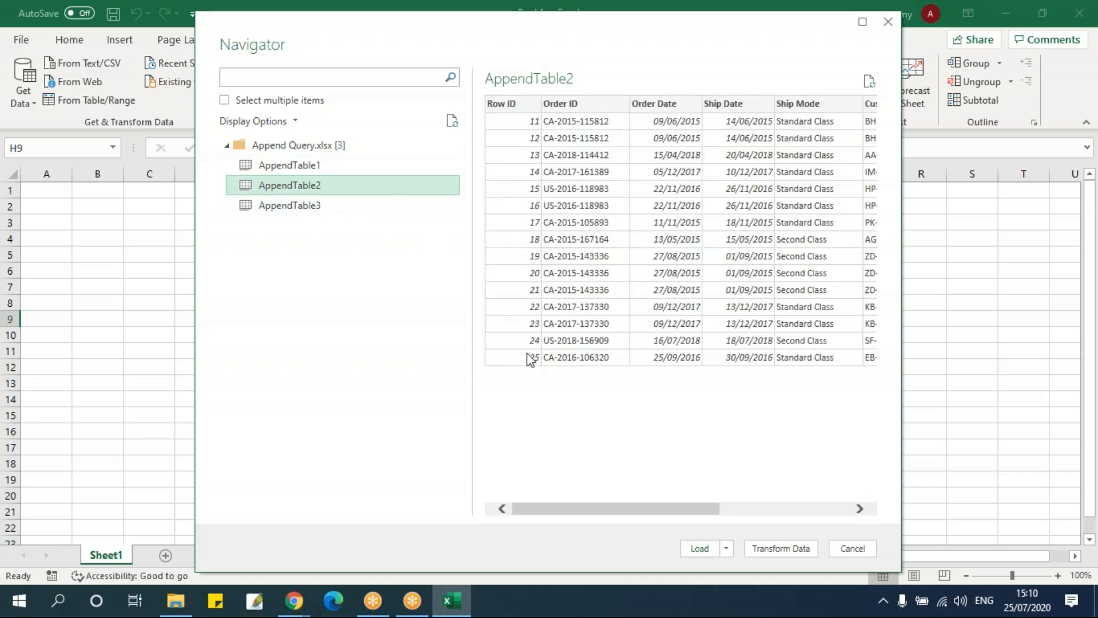
click(291, 207)
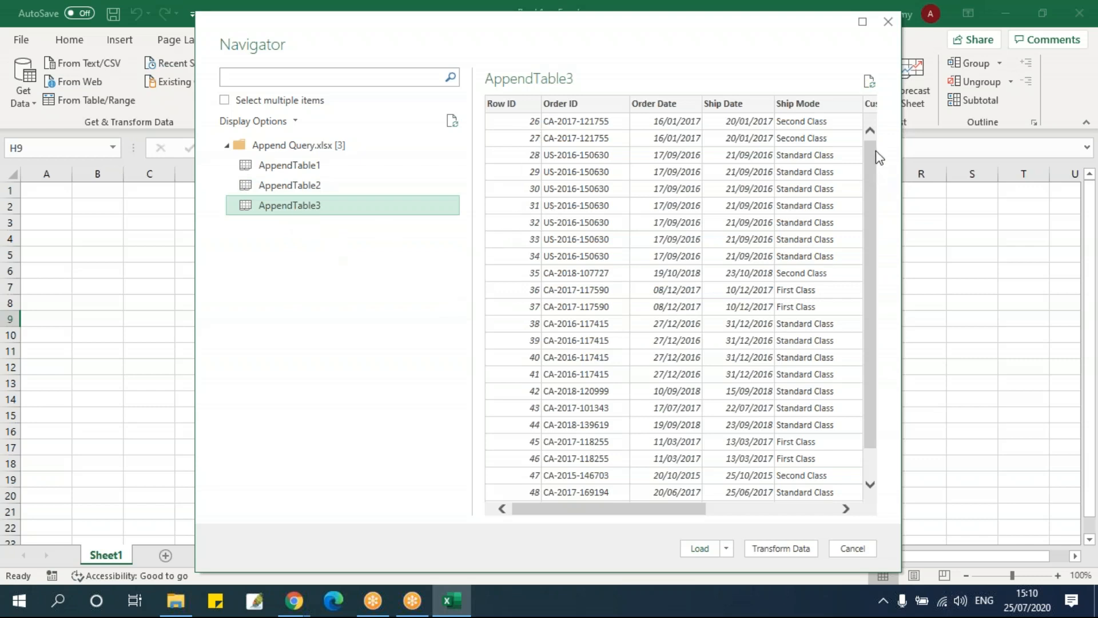
drag(873, 159, 869, 249)
scroll(529, 257, up, 2)
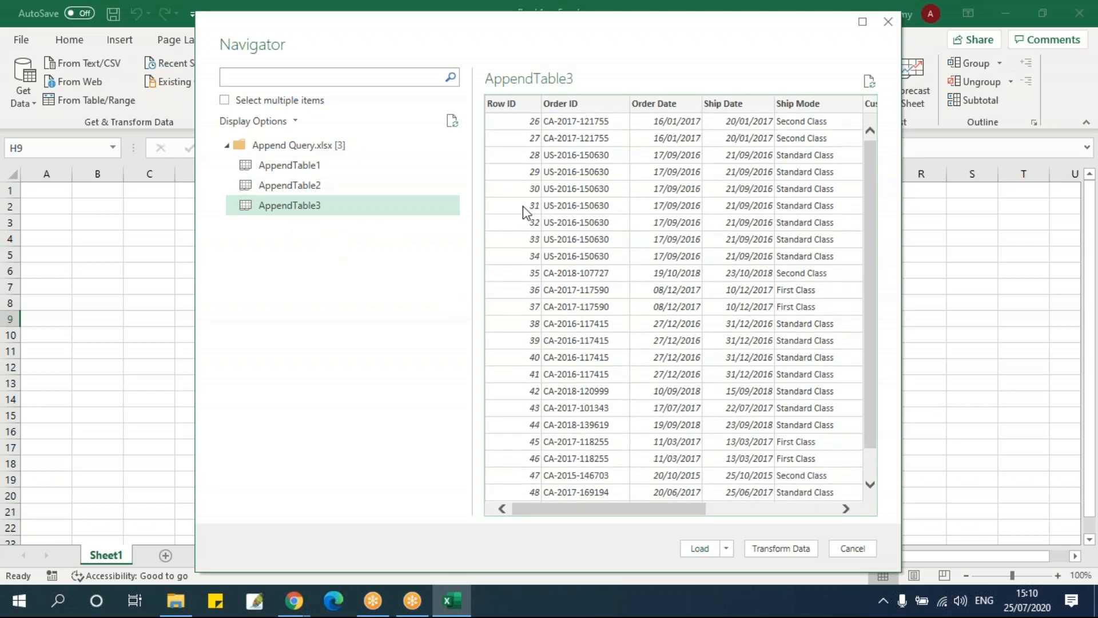
scroll(563, 454, down, 2)
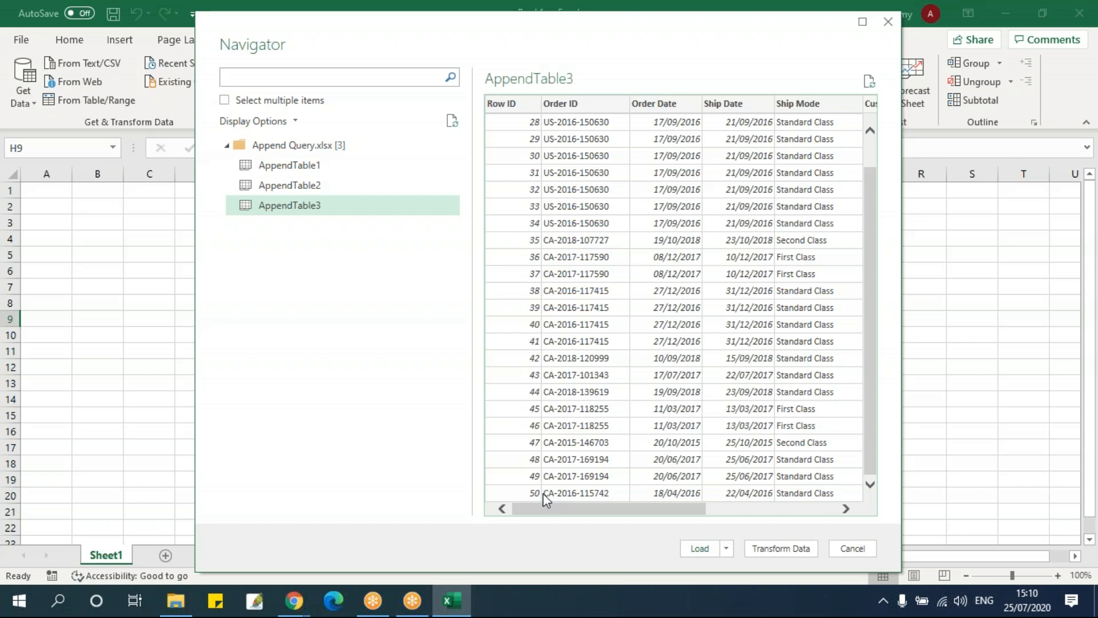
Compare the previews of the three append tables again, checking that their columns match and their row IDs continue
click(289, 166)
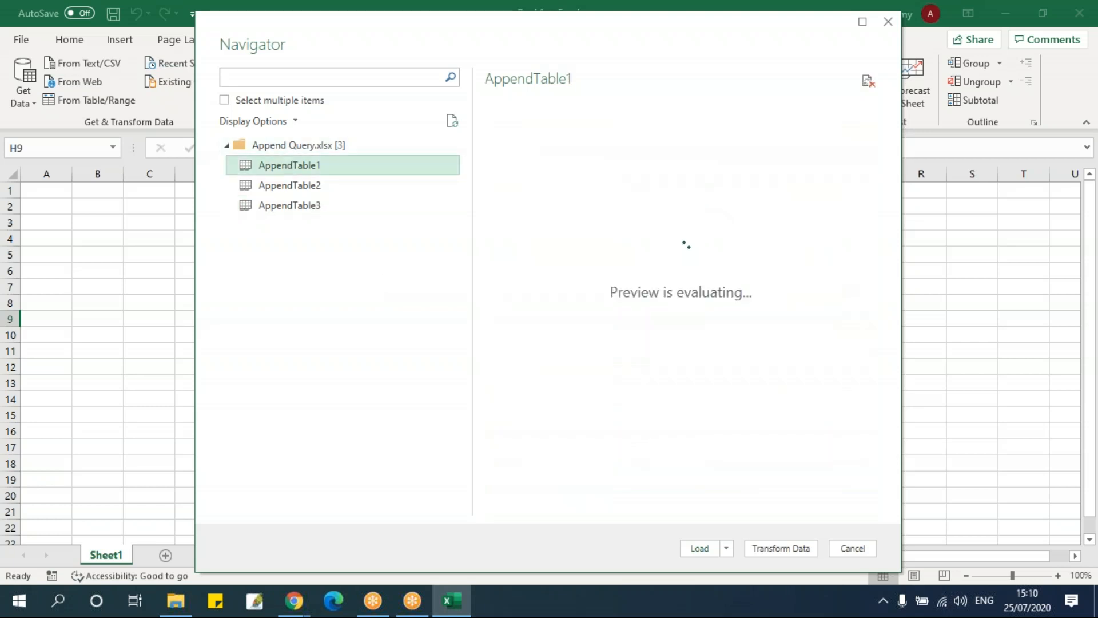
click(311, 186)
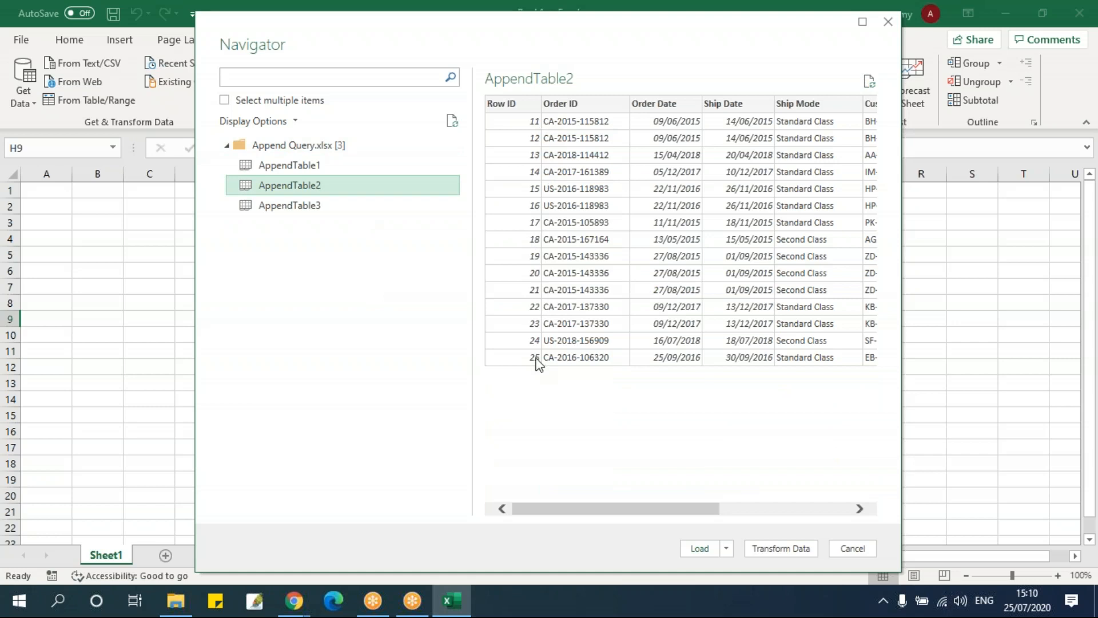
click(308, 209)
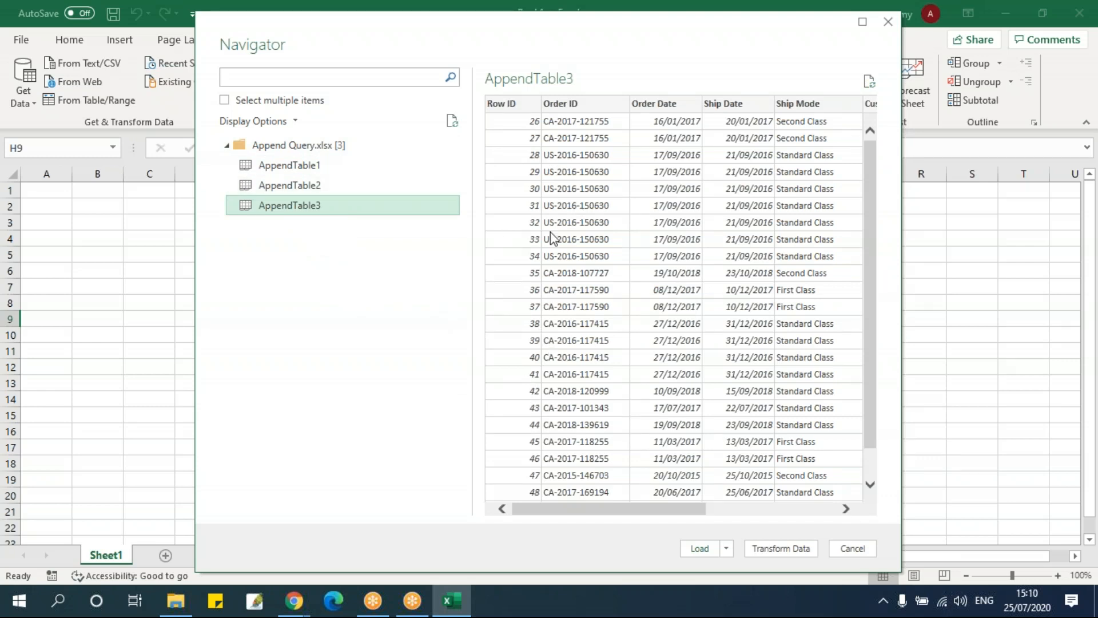
click(297, 187)
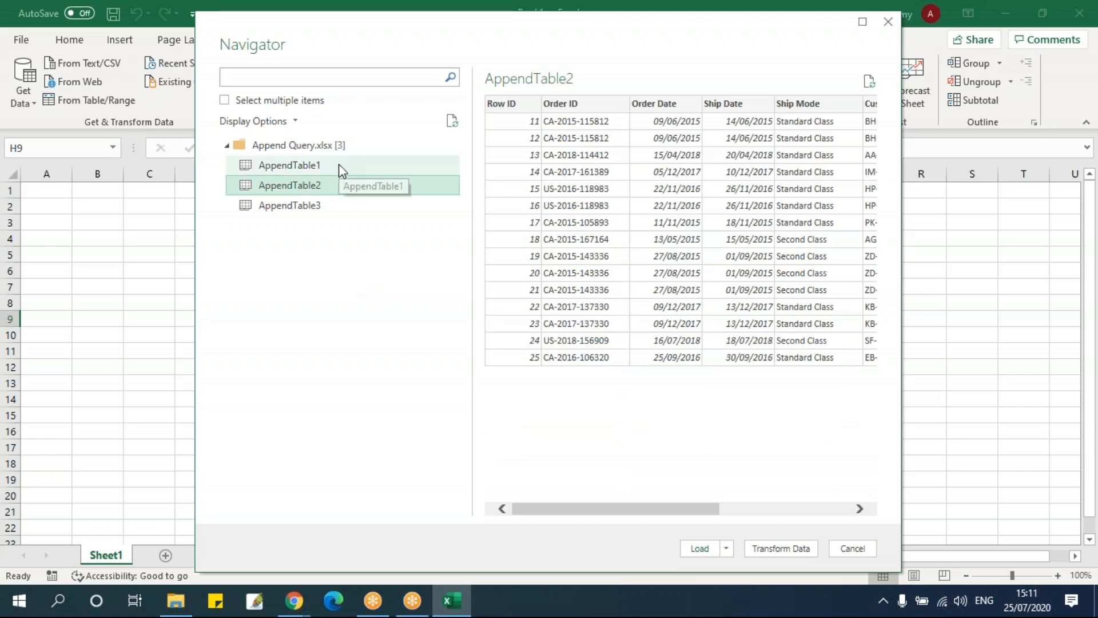
click(341, 168)
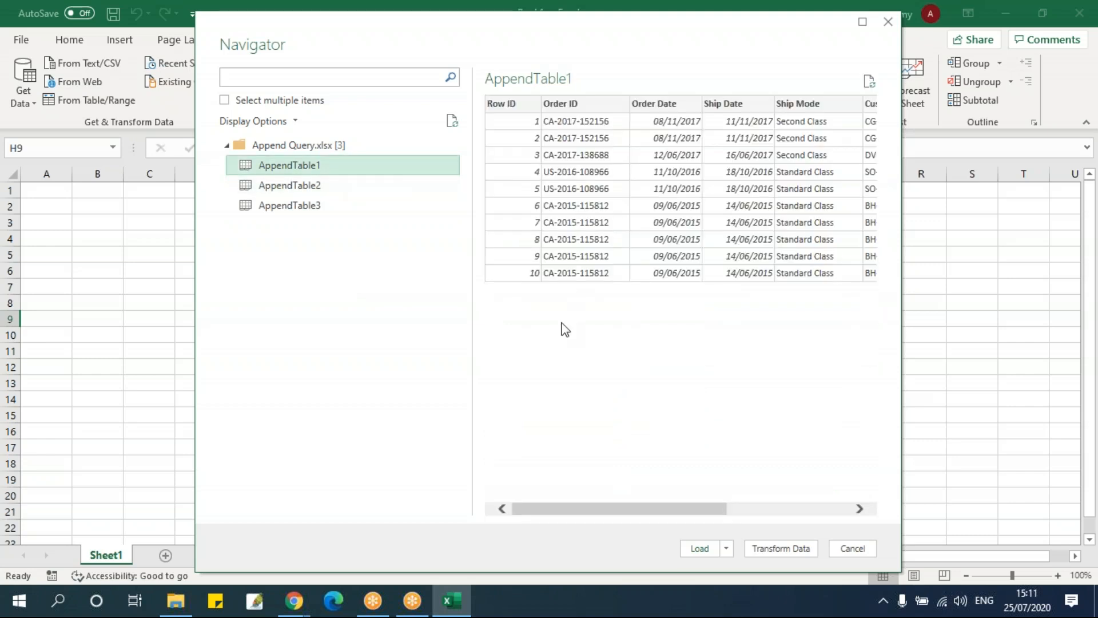
click(314, 187)
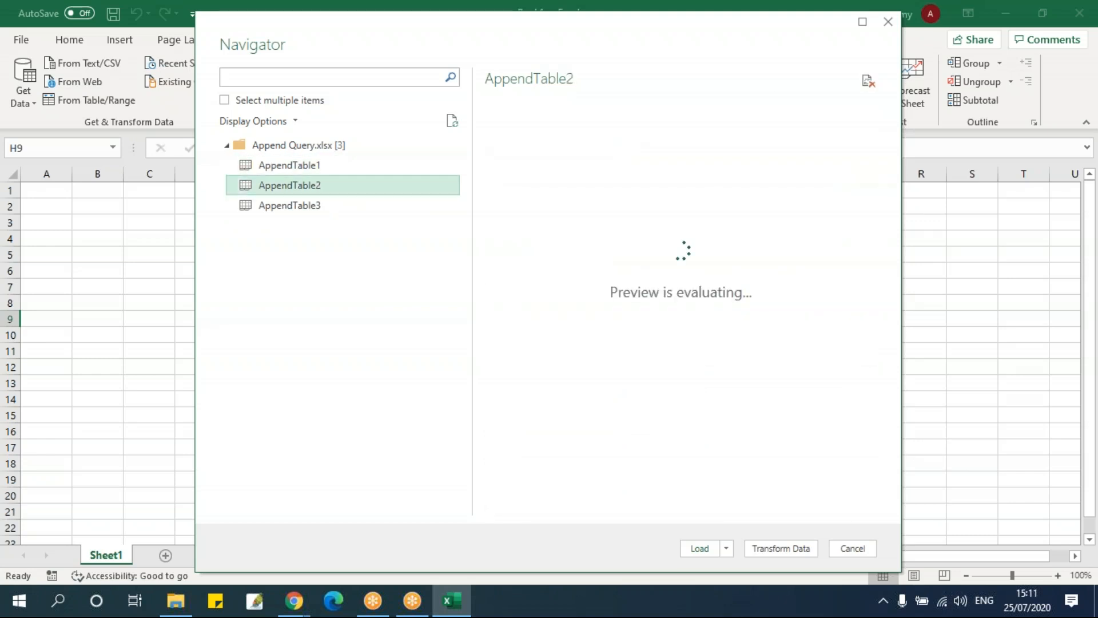
click(328, 205)
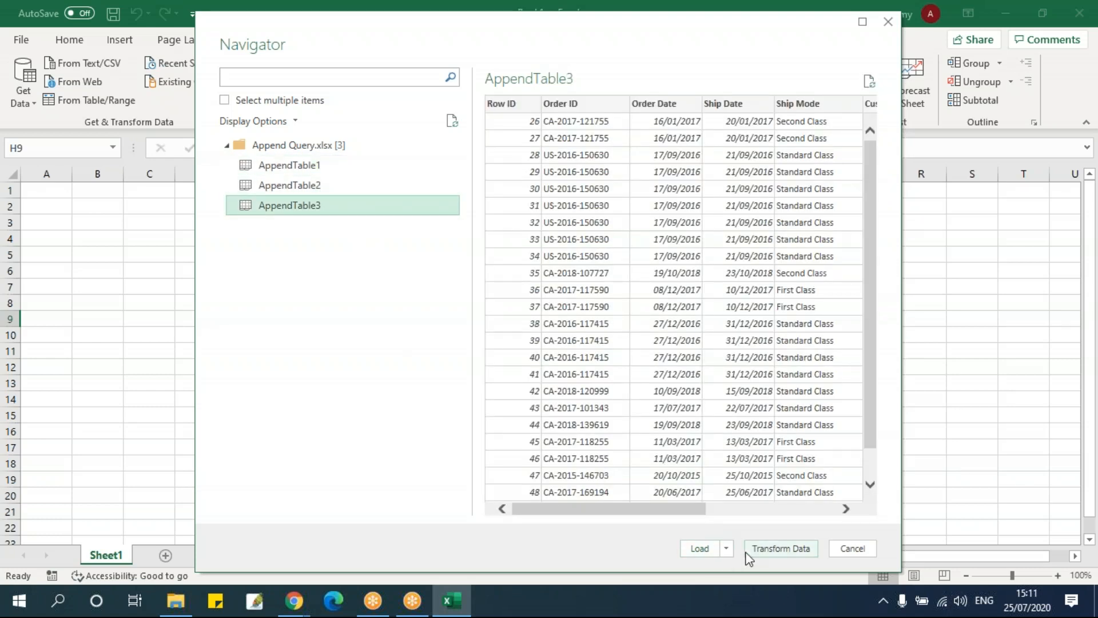
click(273, 166)
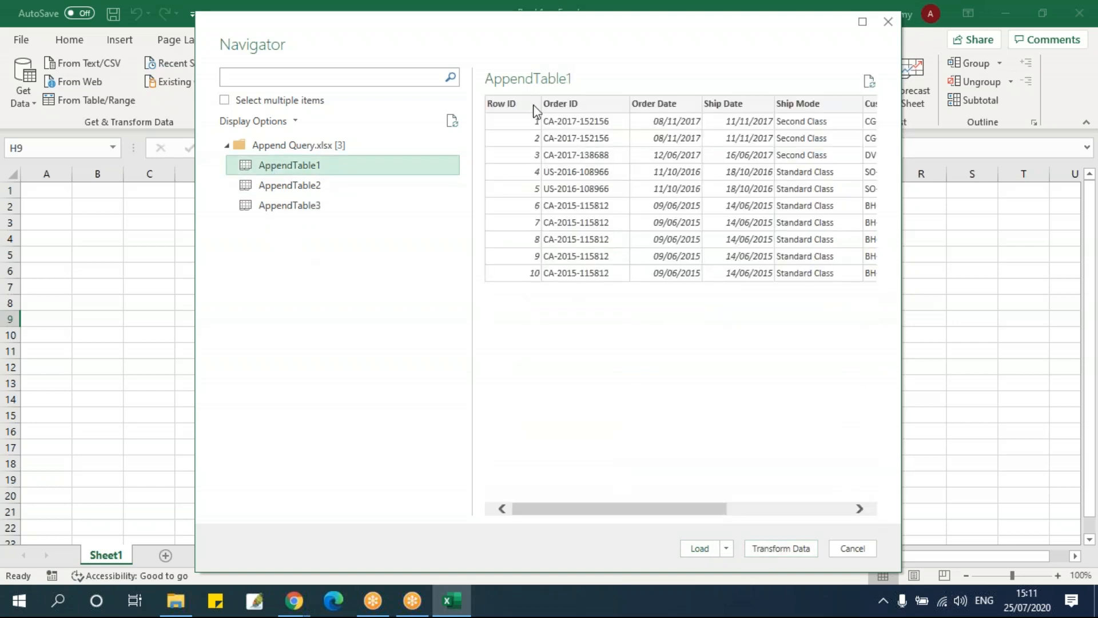
click(342, 185)
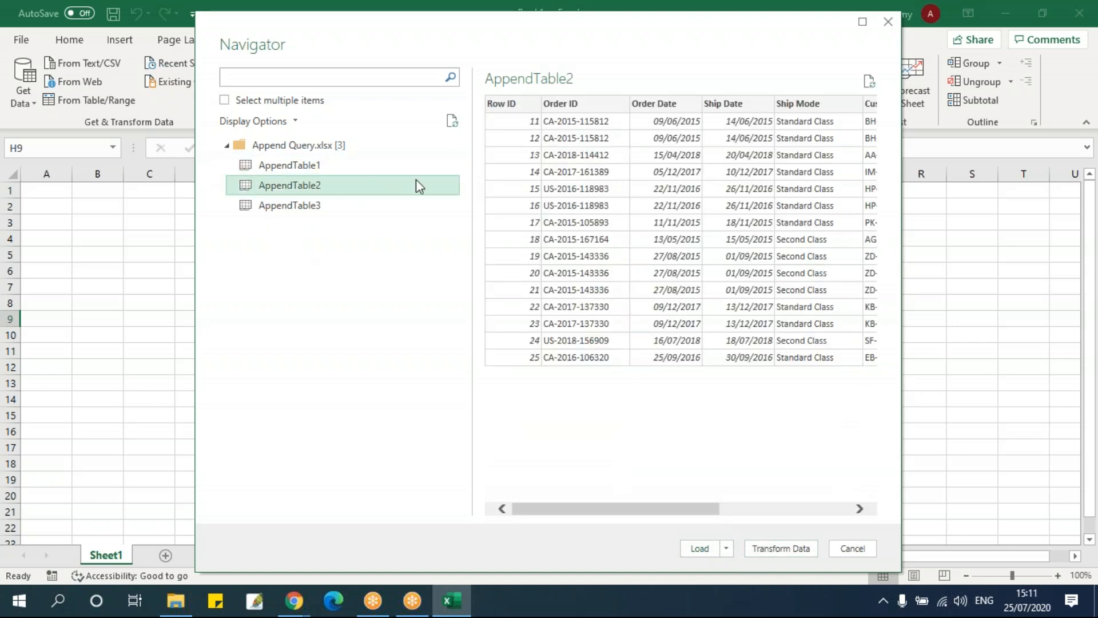
Load AppendTable3 from the Append Query workbook into a worksheet
click(311, 209)
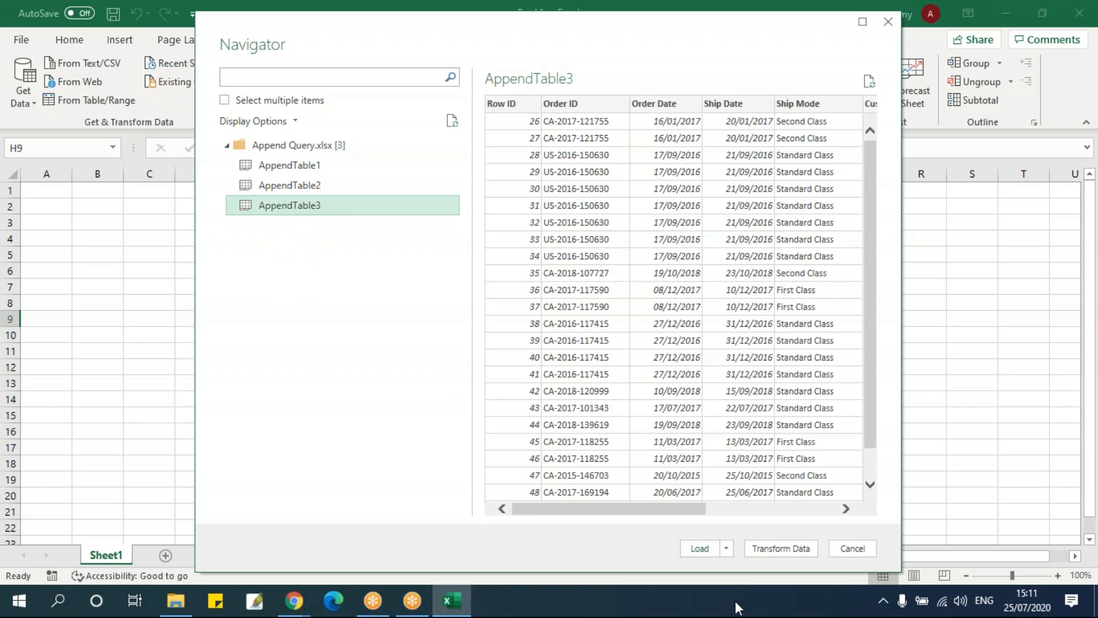
click(726, 550)
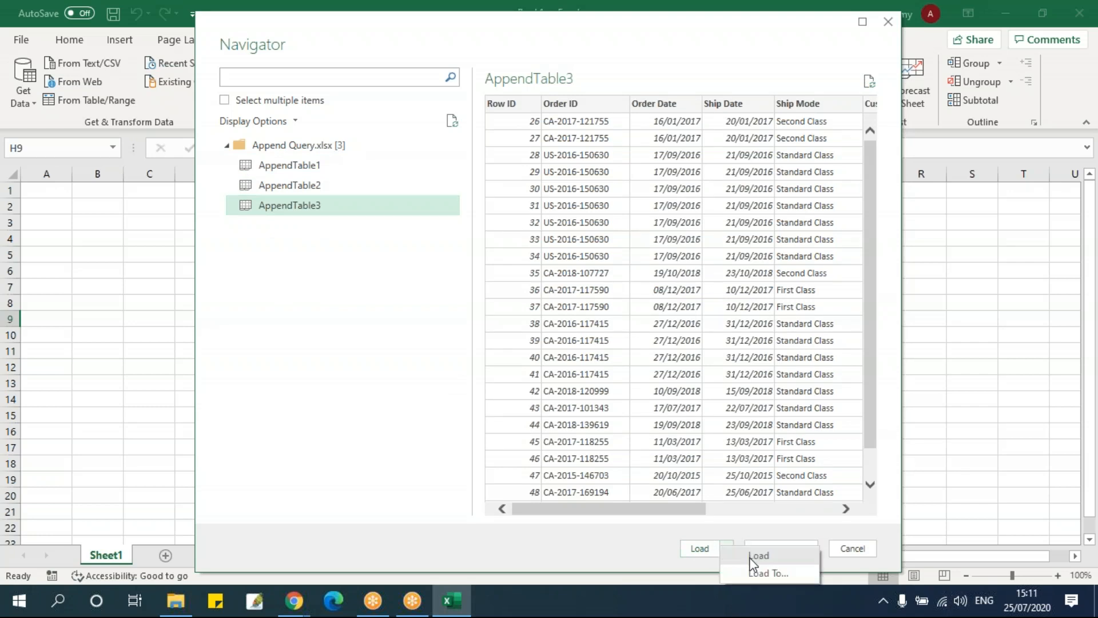
click(754, 556)
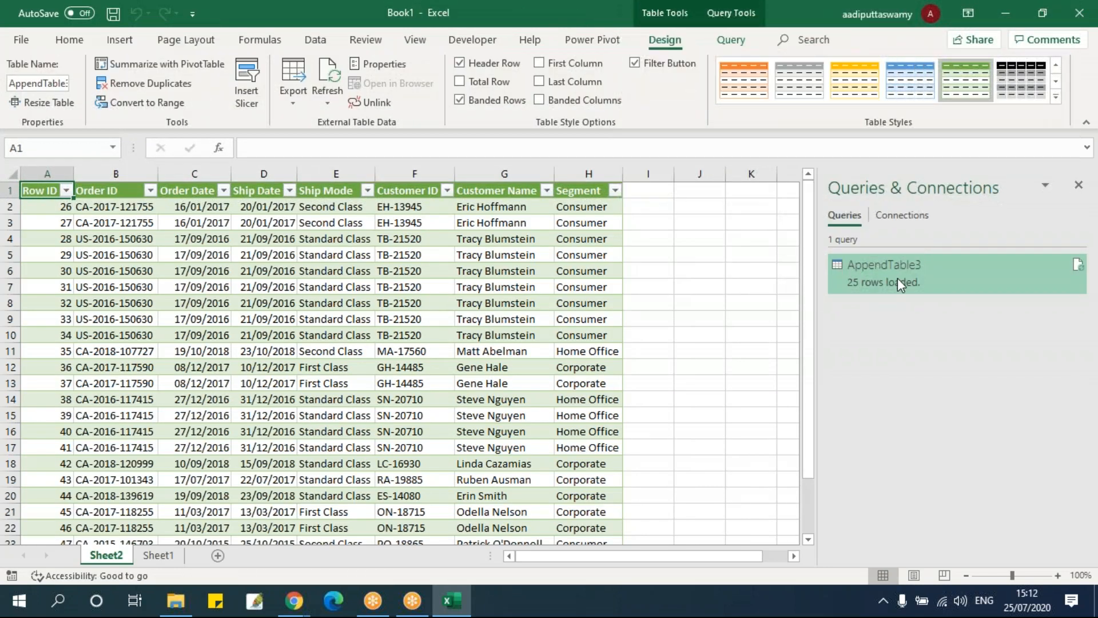
click(161, 284)
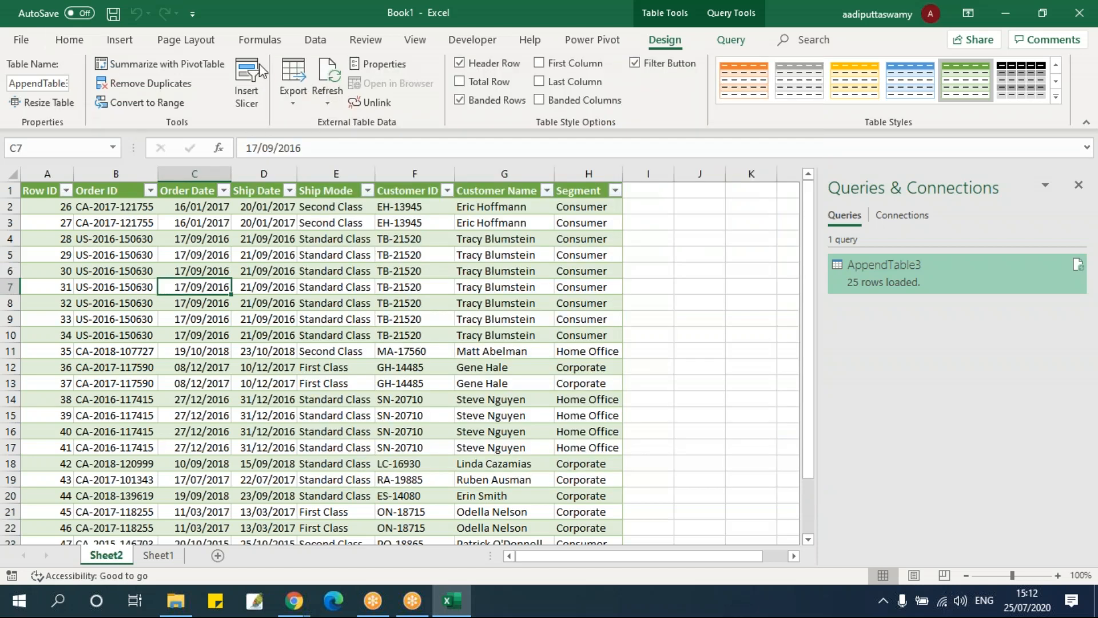
Start another data import from an Excel workbook and import the Append Query workbook again
click(314, 41)
click(18, 86)
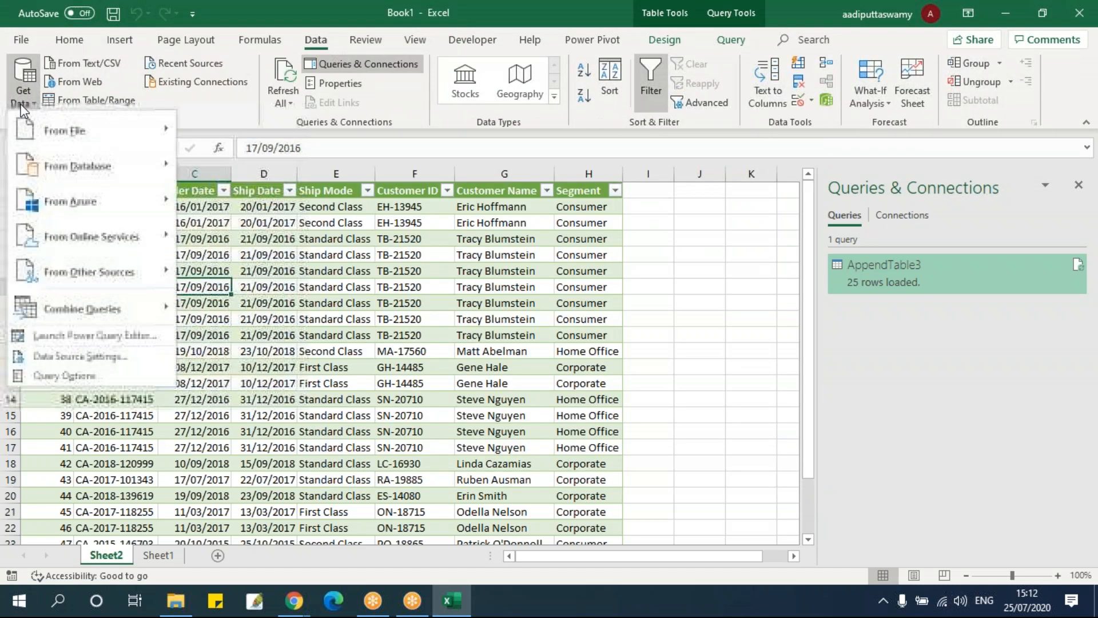
mouse_move(35, 133)
click(211, 144)
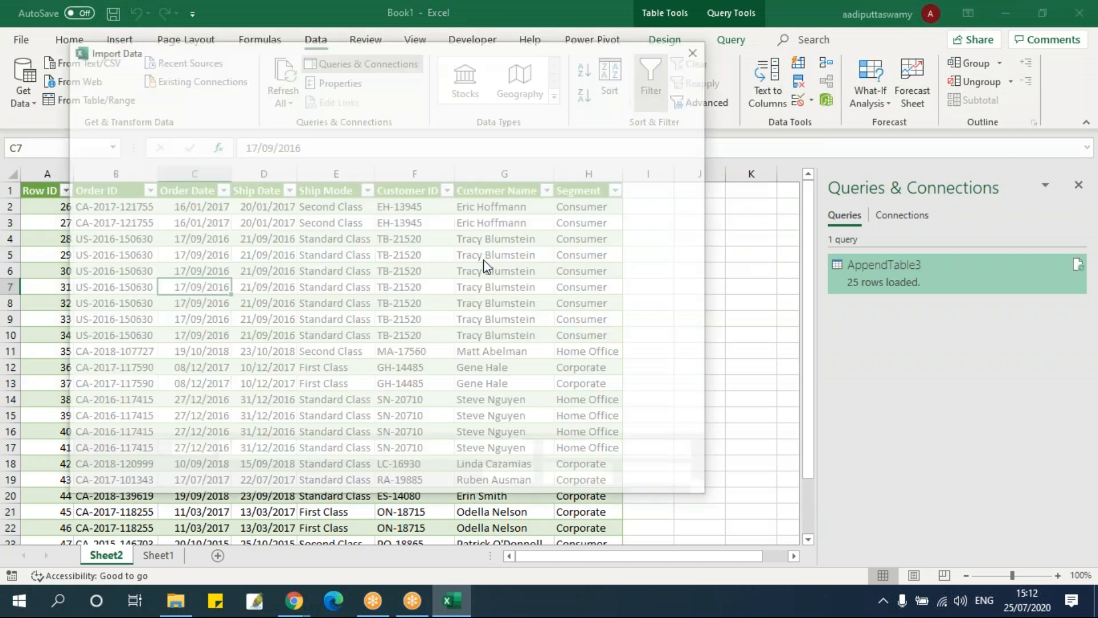
click(271, 206)
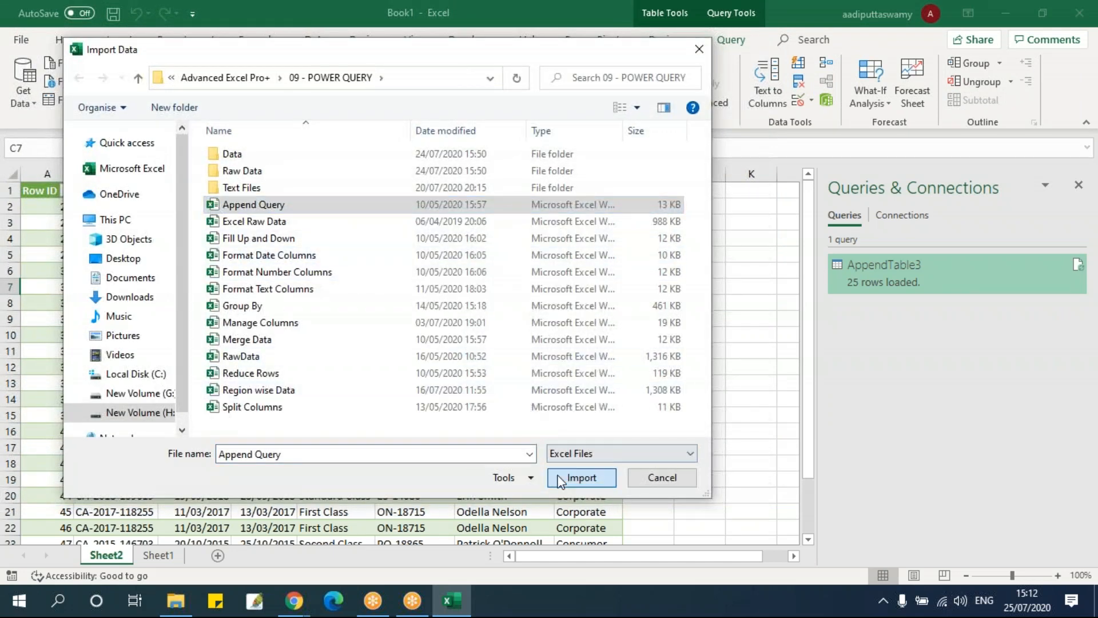
click(582, 477)
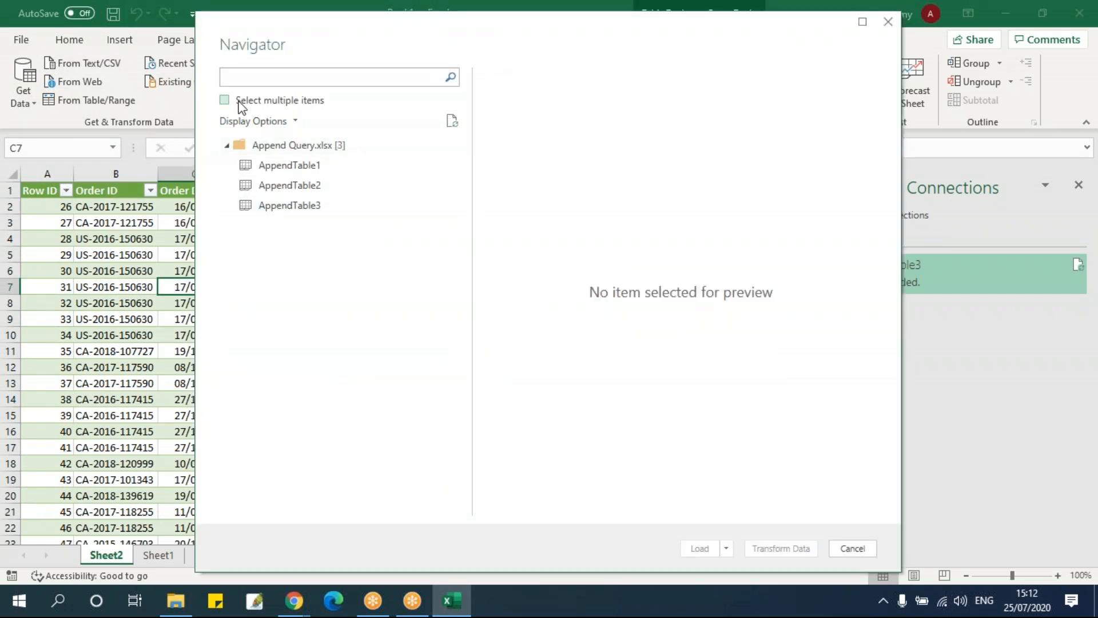
Allow multiple items to be selected, and load AppendTable1 and AppendTable2 together as queries
click(240, 103)
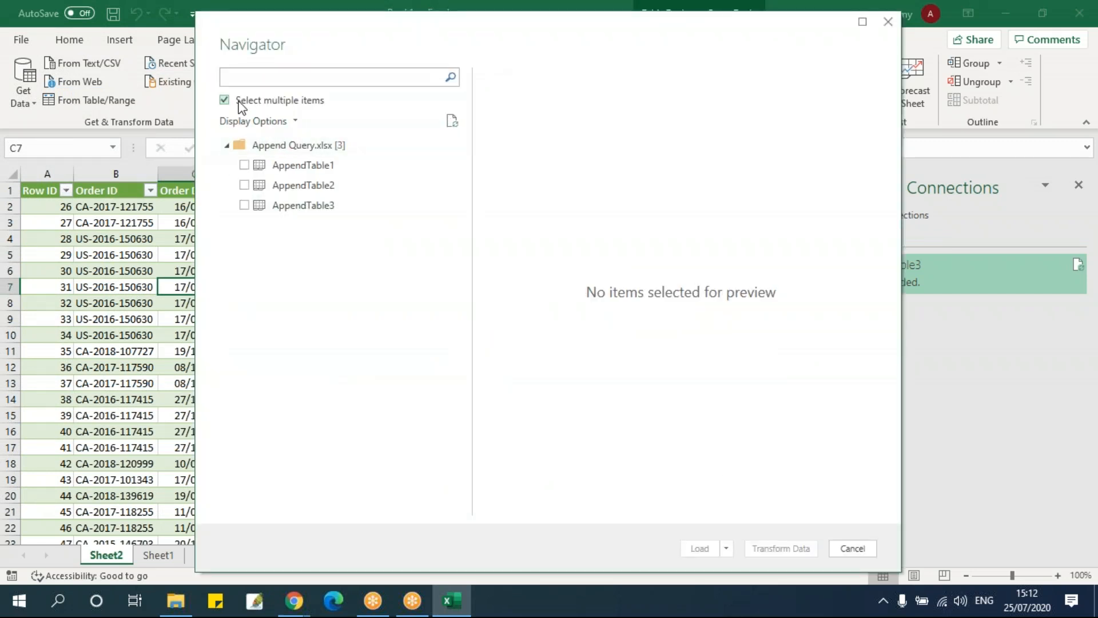
click(244, 165)
click(244, 185)
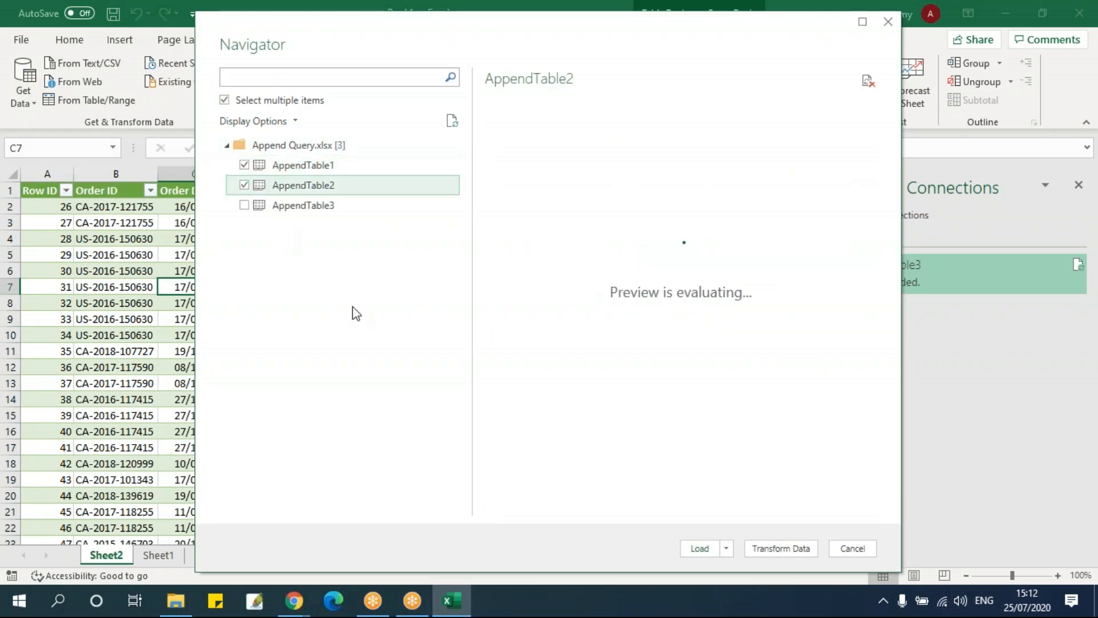
click(699, 548)
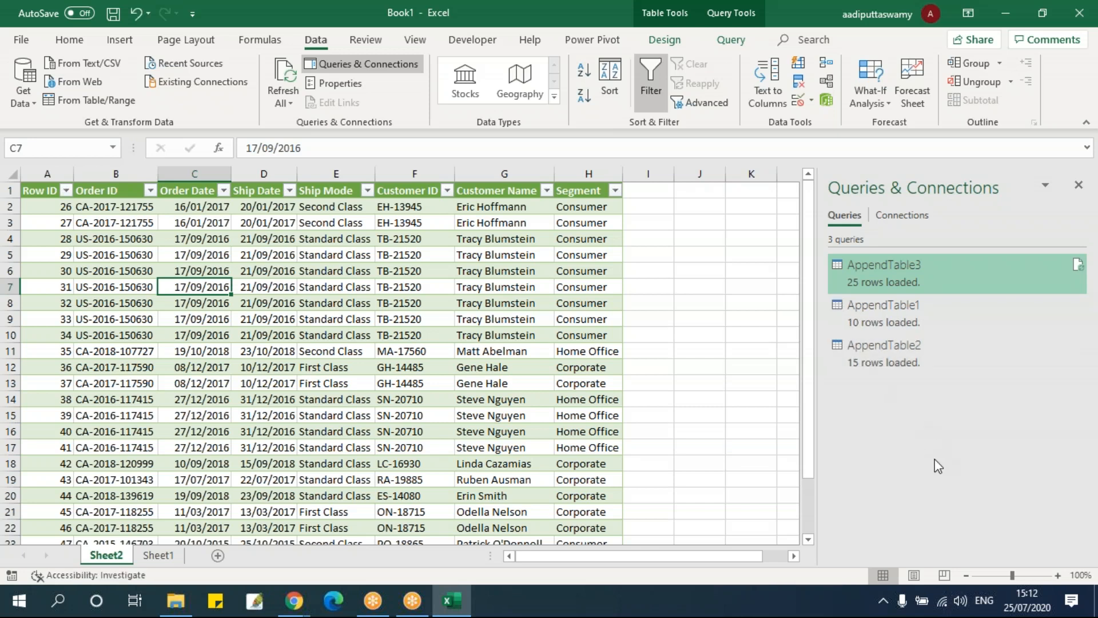
click(877, 318)
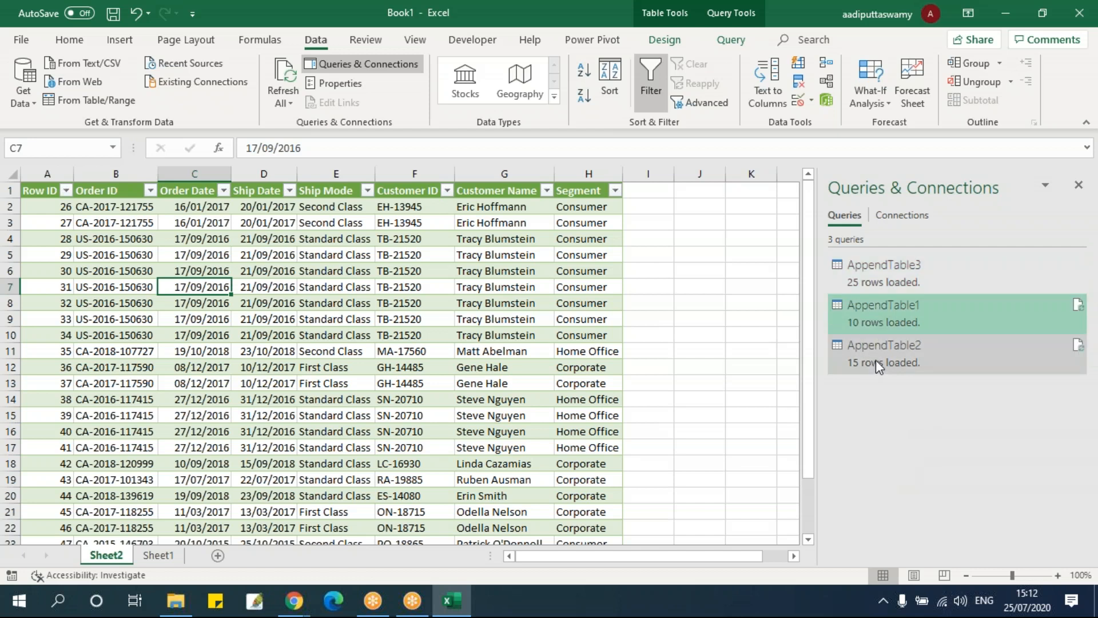
click(186, 382)
Start an Append combination of the loaded queries and check which tables are available as the primary table
click(23, 85)
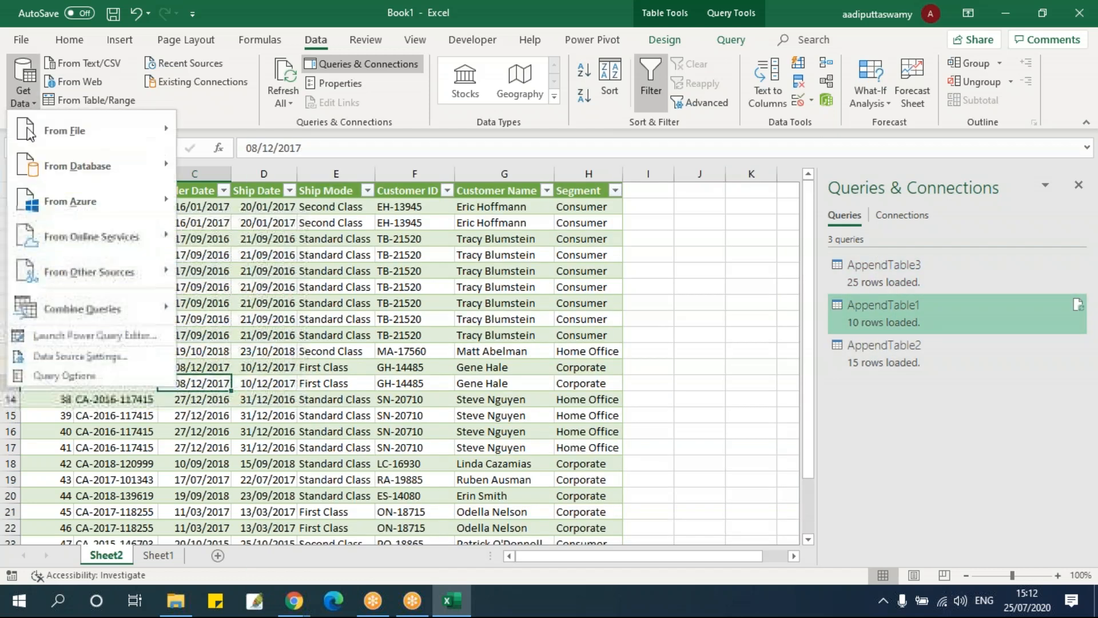
mouse_move(73, 315)
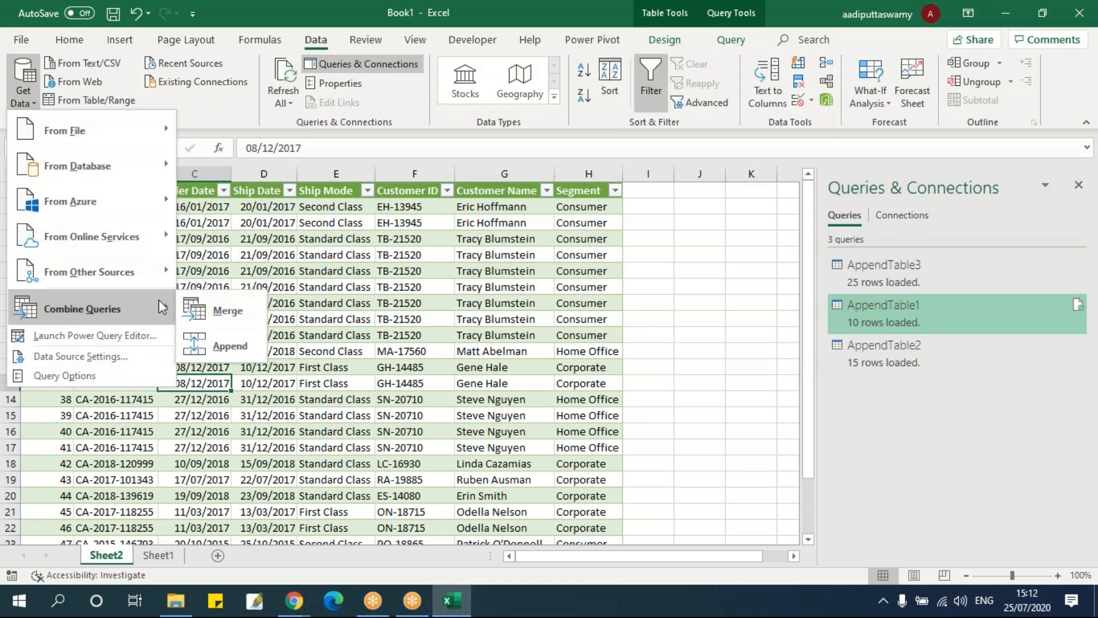
click(240, 347)
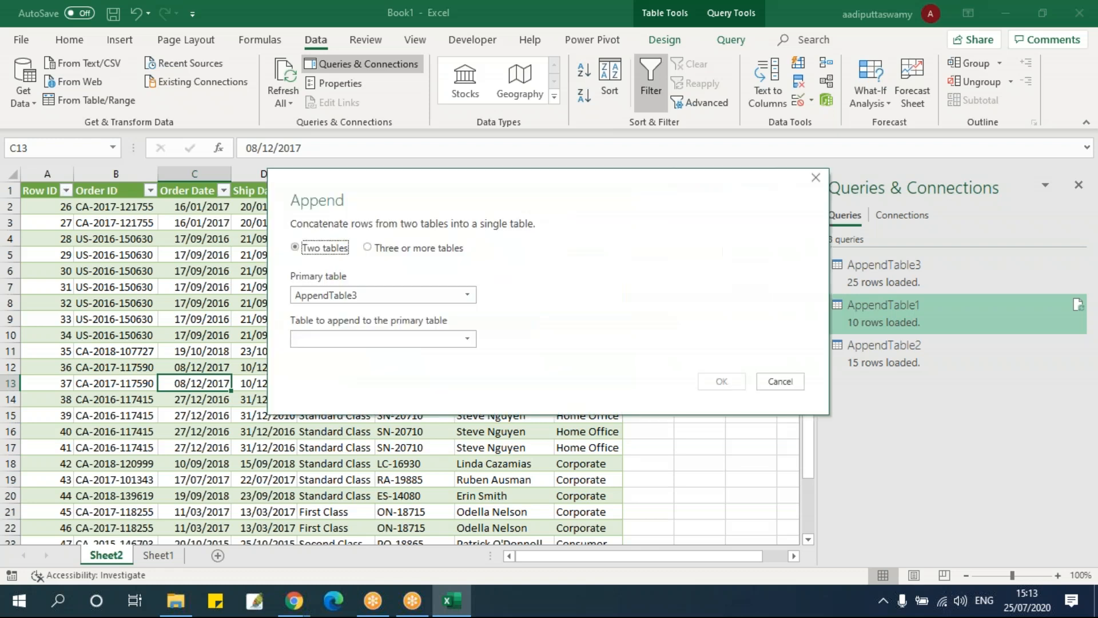
click(320, 294)
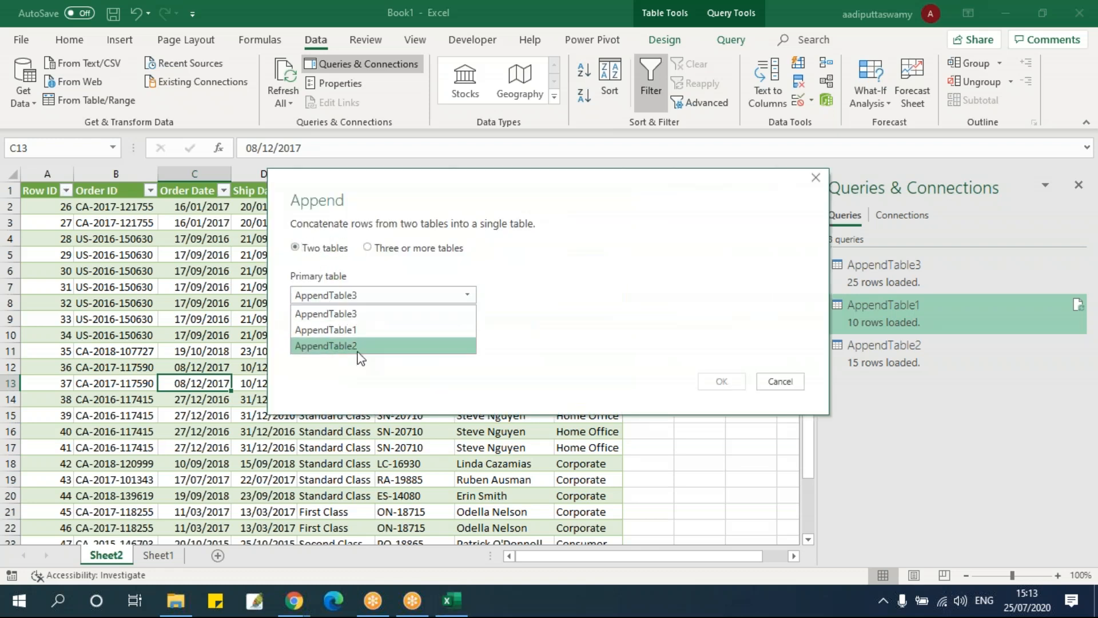
click(562, 291)
drag(678, 190, 530, 178)
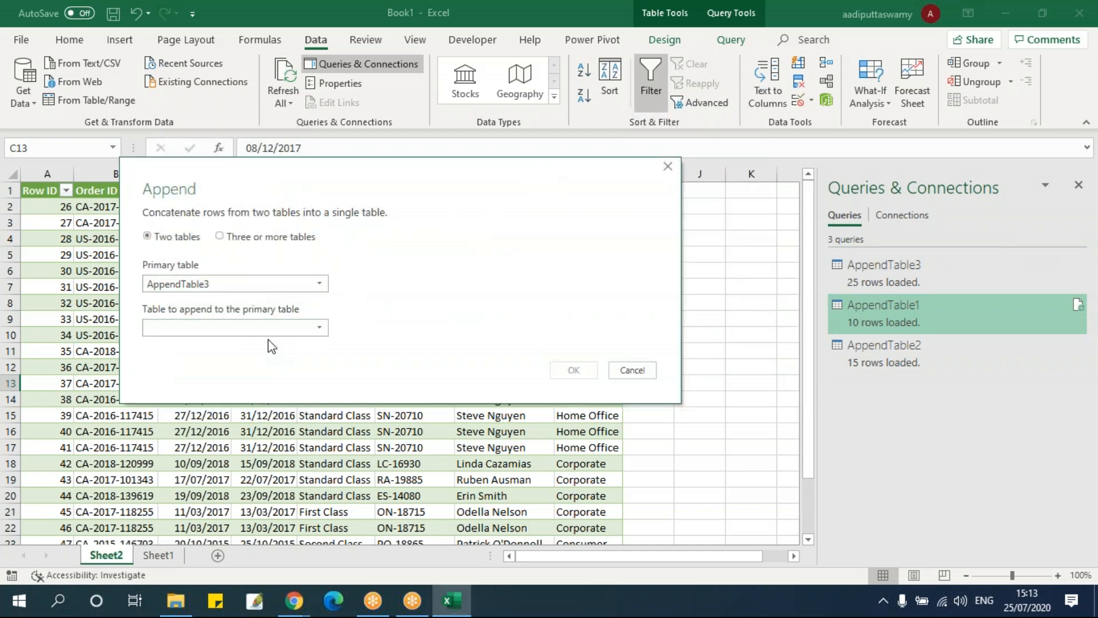
Compare the append options for two tables and for three or more tables, returning to two tables
click(235, 236)
click(188, 238)
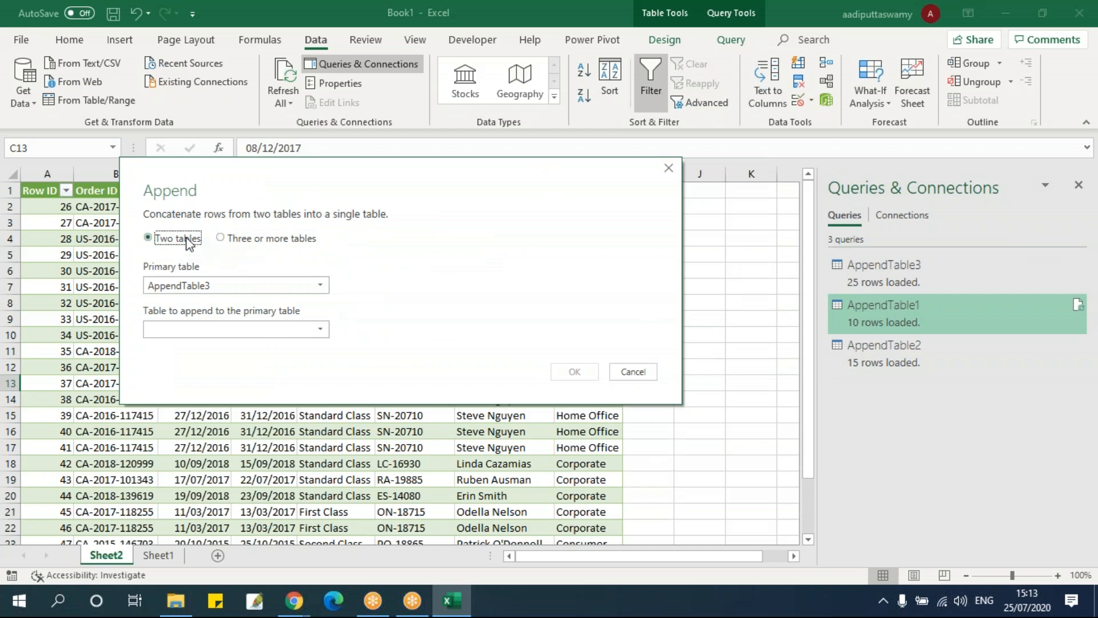
click(240, 238)
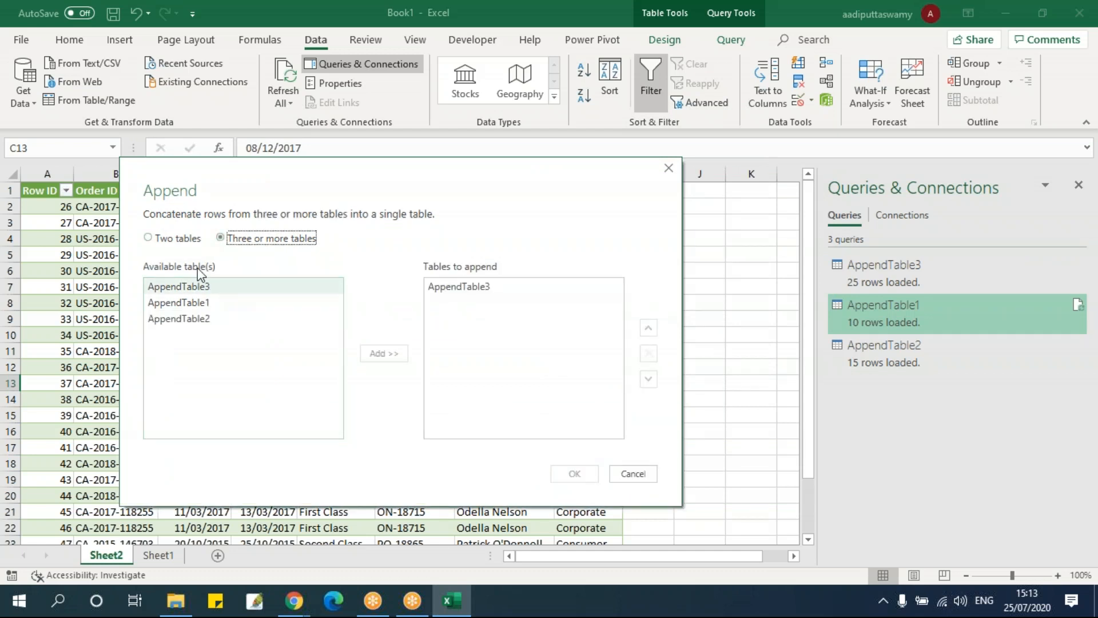
click(174, 238)
Set AppendTable1 as the primary table and append AppendTable2 to it as a new query
click(215, 284)
click(229, 319)
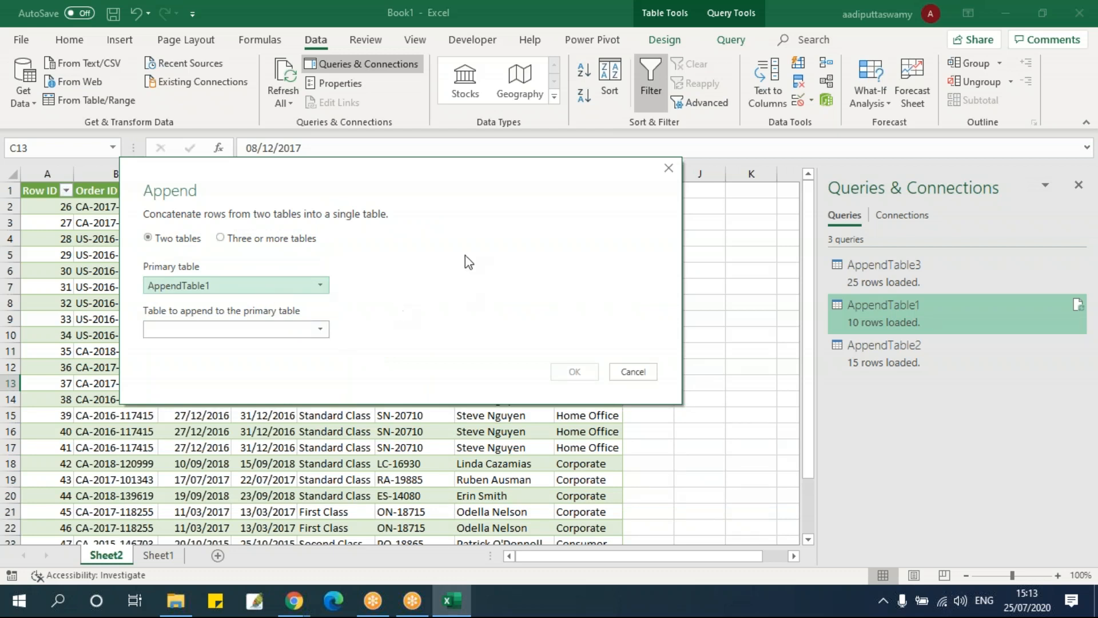
click(257, 330)
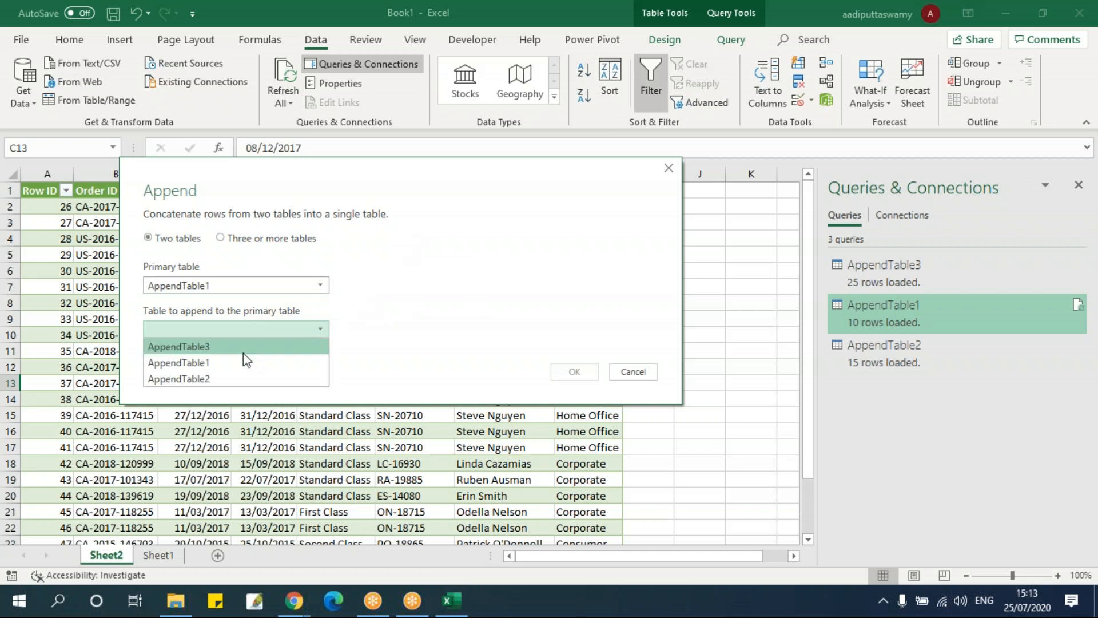
click(241, 377)
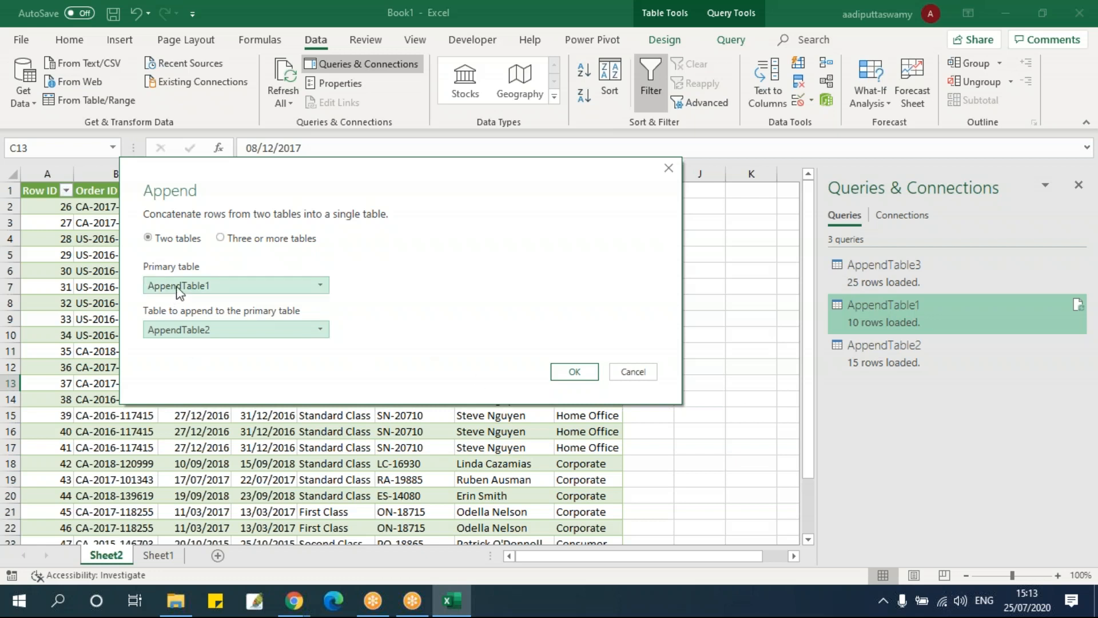
click(582, 371)
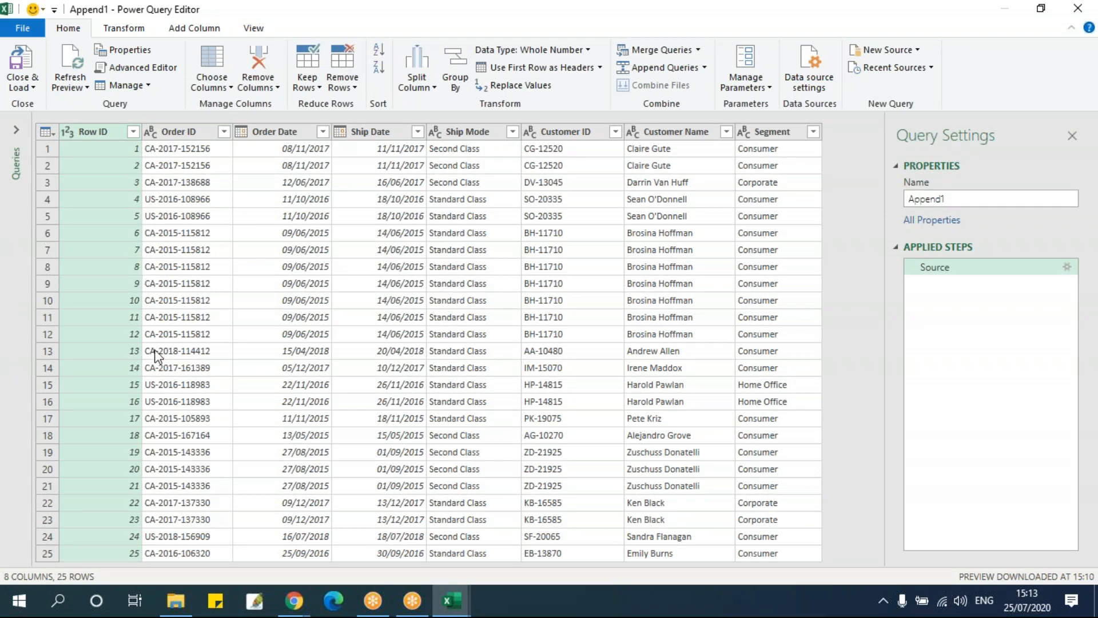
Examine the Row ID column of the appended result where the two tables meet and at its last row
click(135, 301)
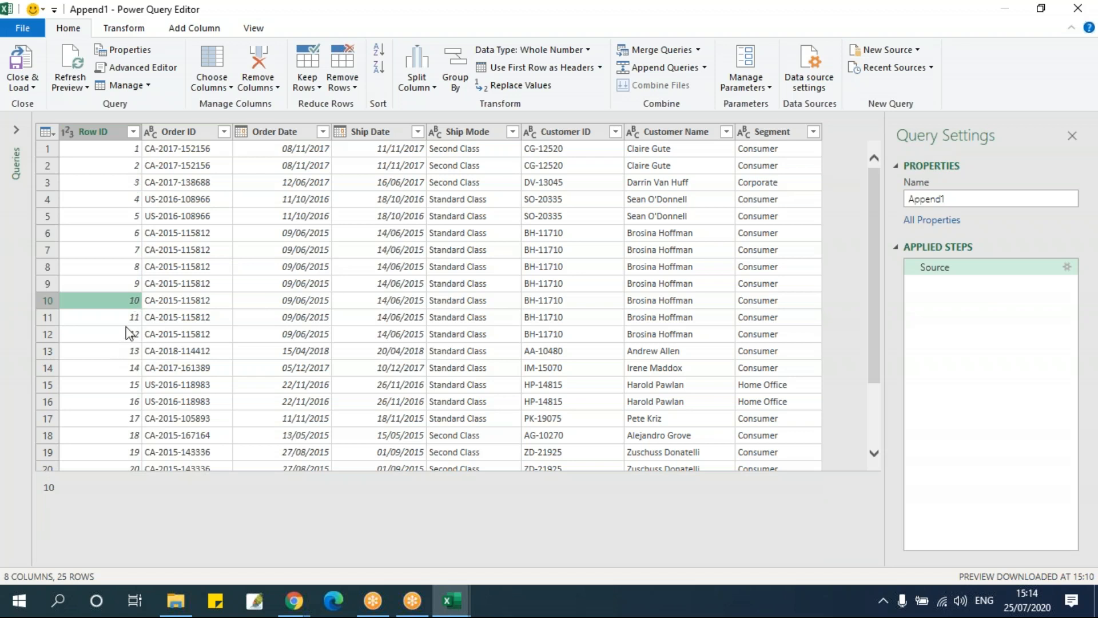
click(128, 320)
scroll(113, 436, down, 3)
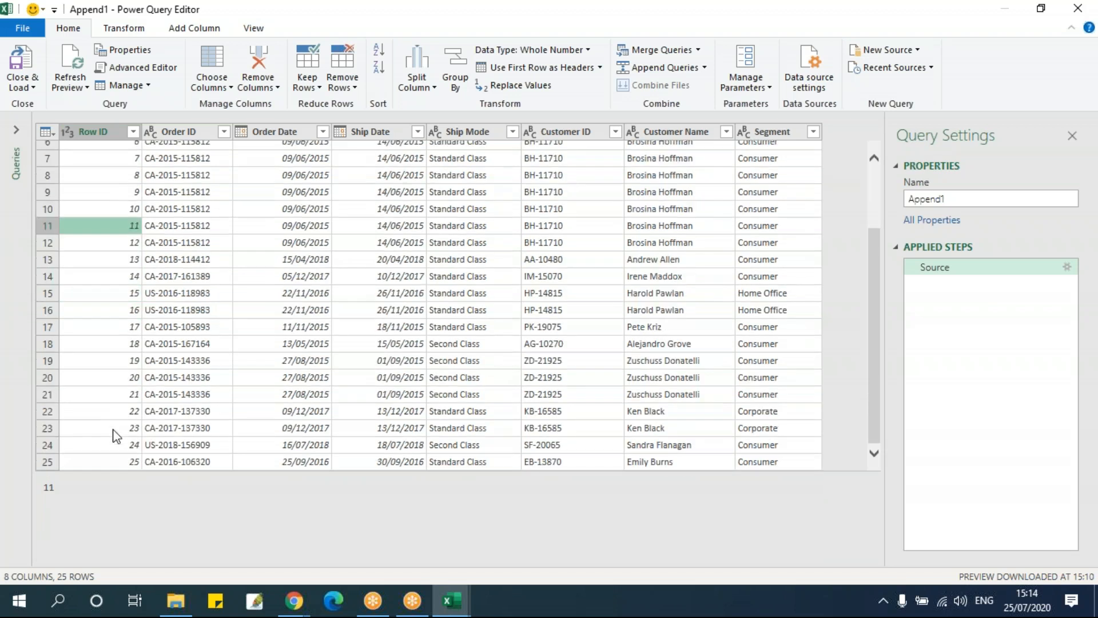
click(120, 464)
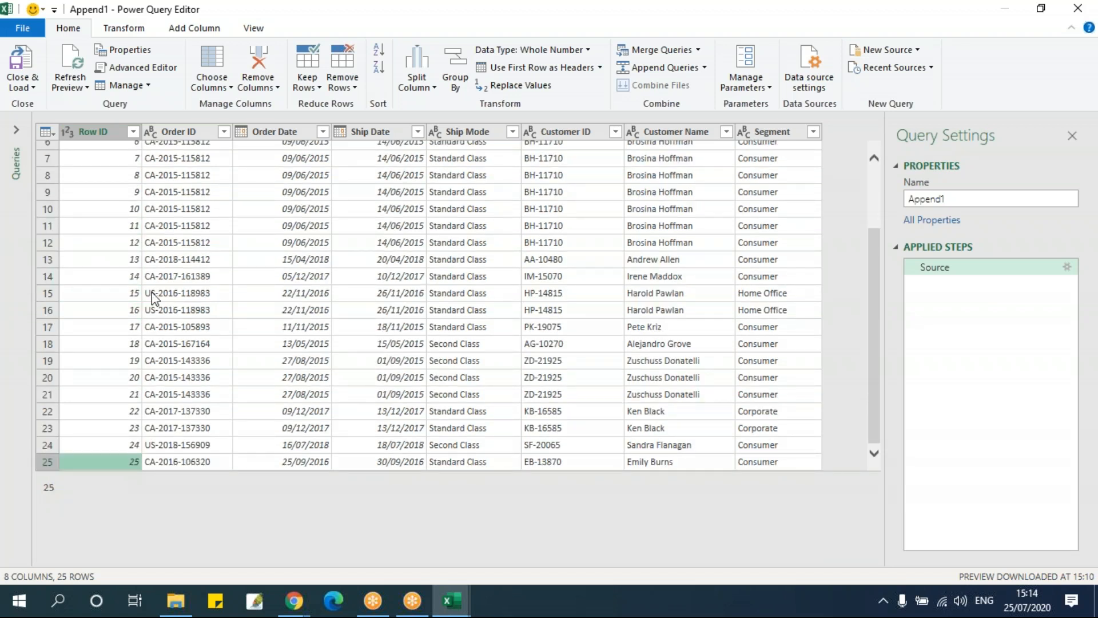
scroll(156, 286, up, 3)
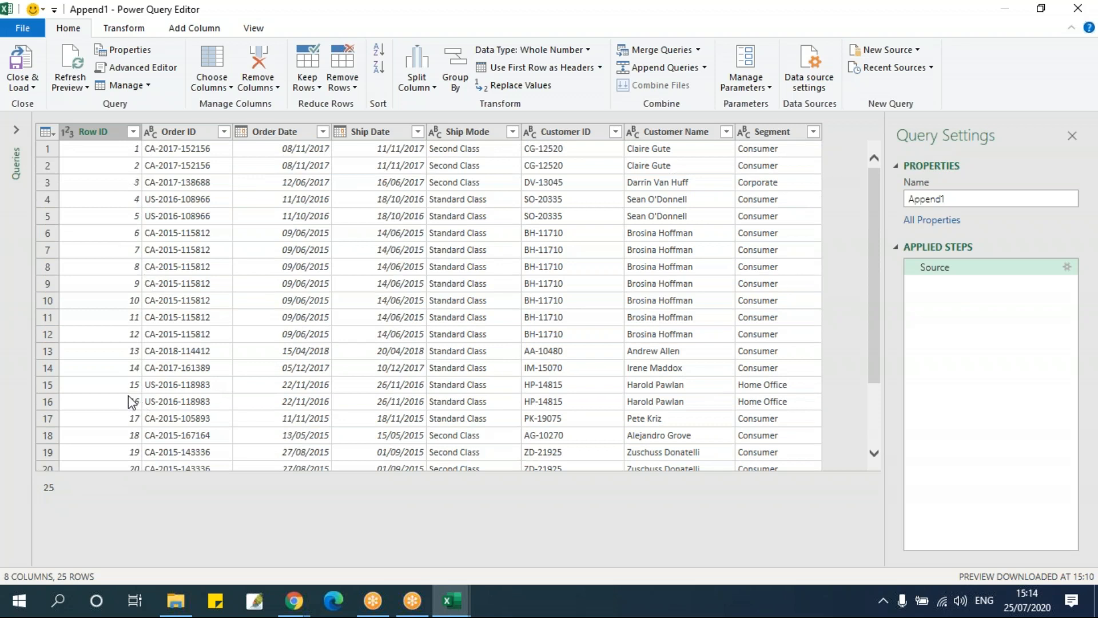
Show the list of queries and review AppendTable1, AppendTable2 and AppendTable3 before returning to the Append1 query
click(16, 131)
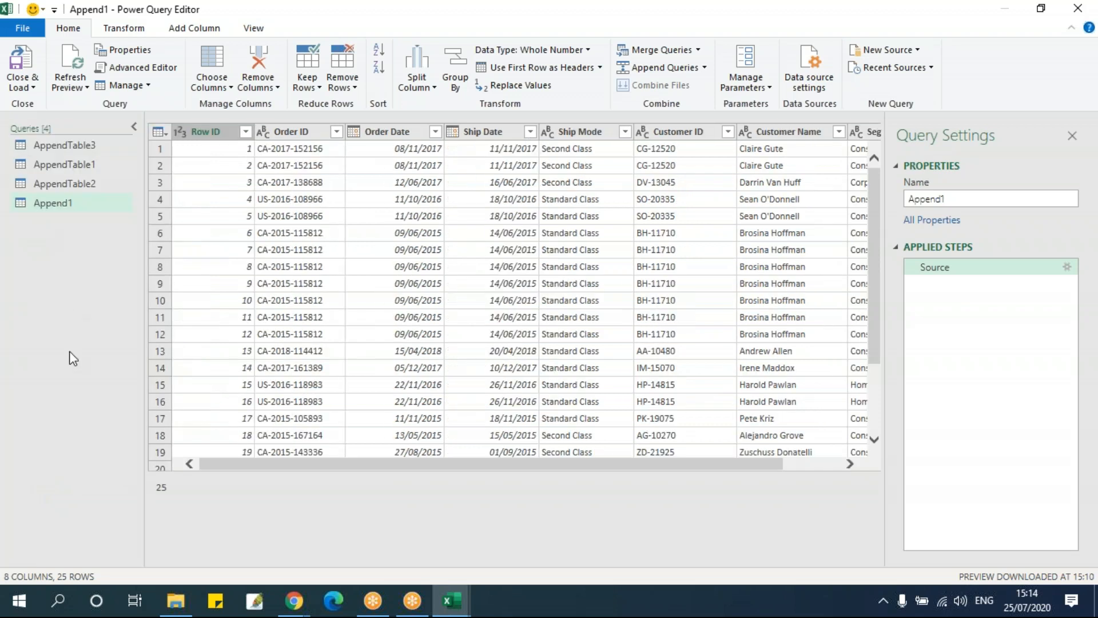
click(95, 169)
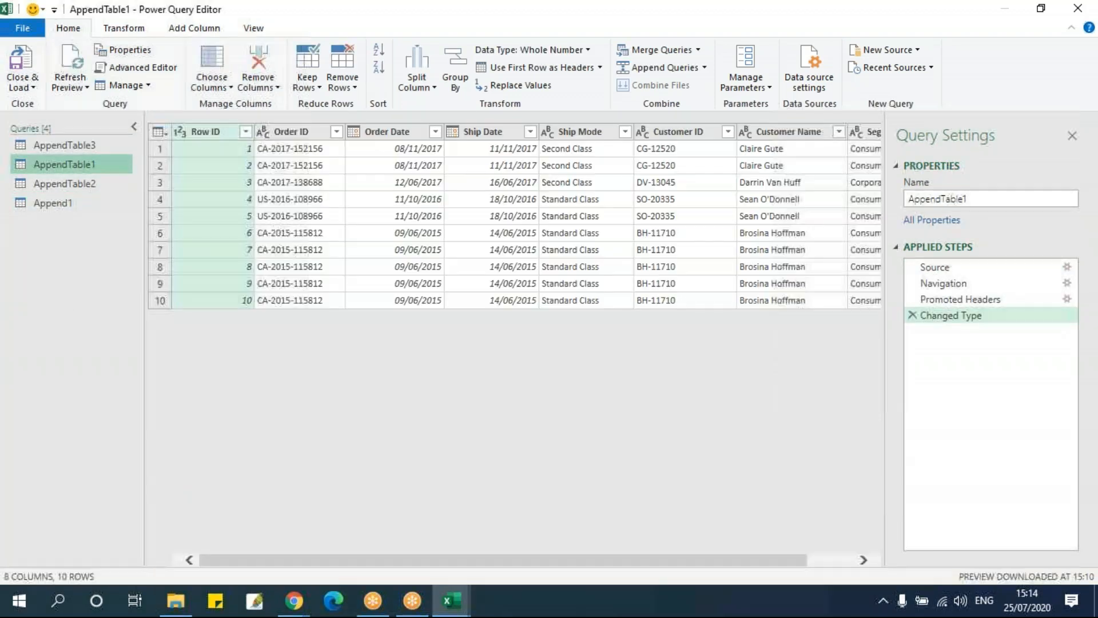
click(86, 185)
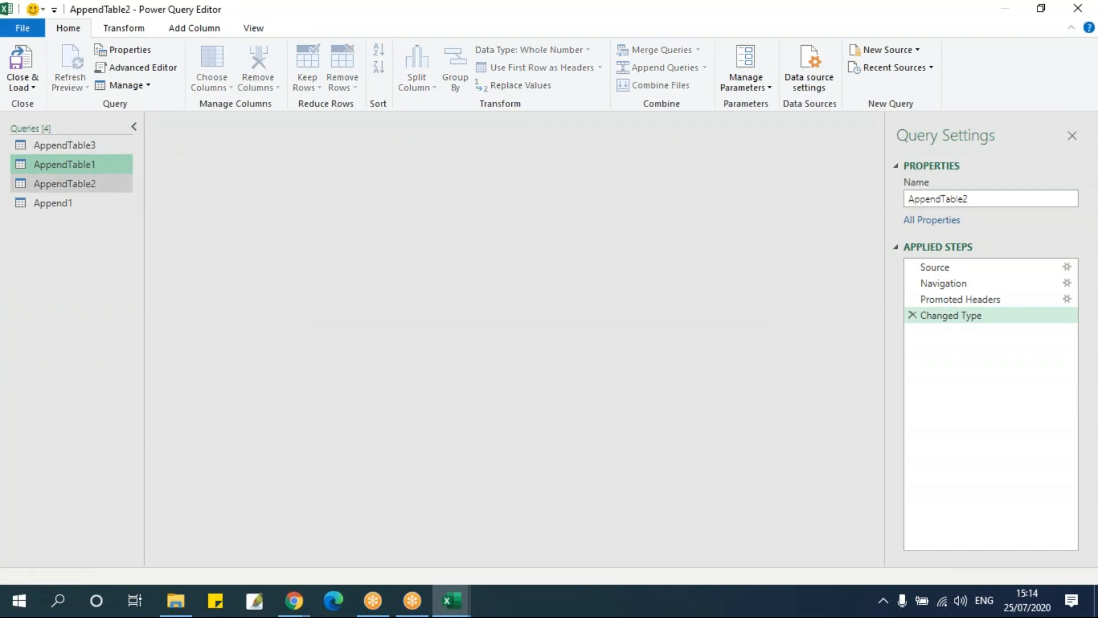
click(101, 150)
click(64, 207)
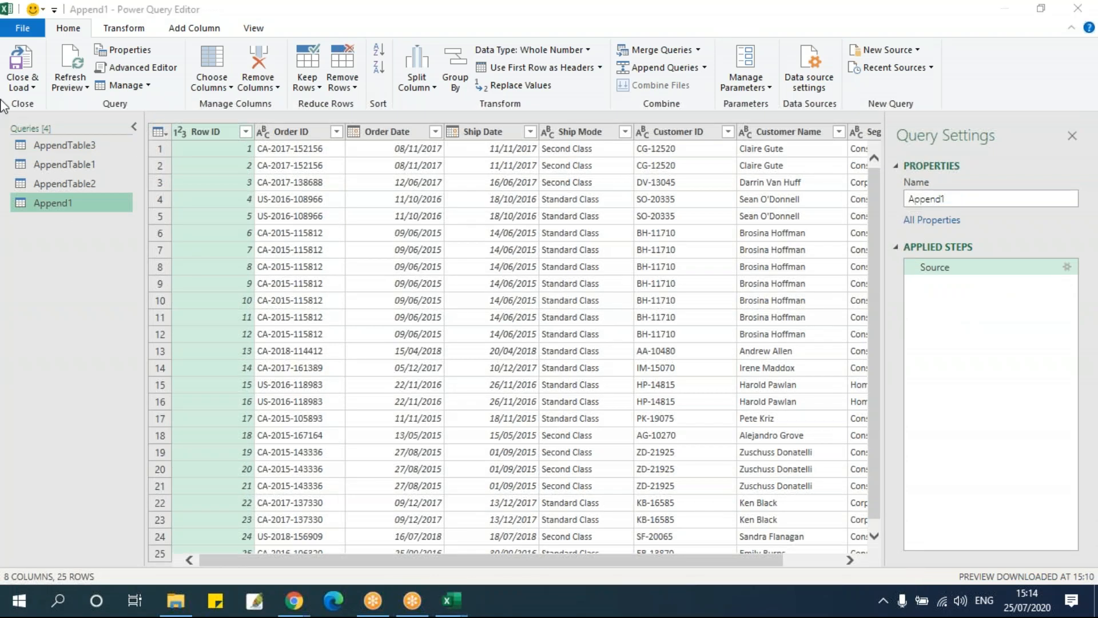
Close the query editor and load the Append1 query into the workbook
click(34, 87)
click(33, 88)
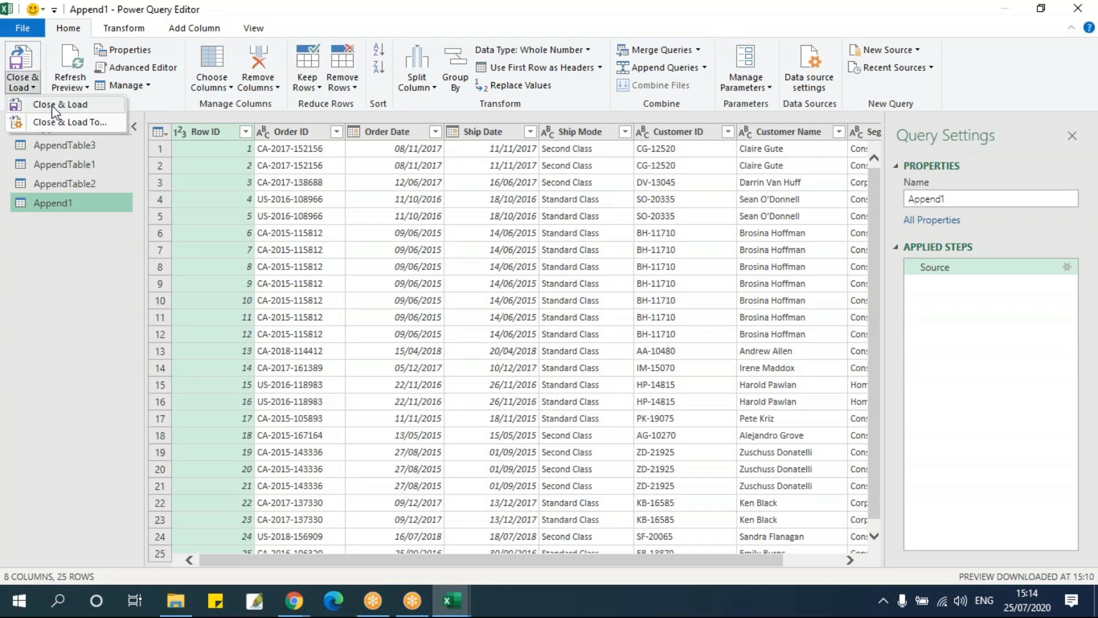
click(53, 106)
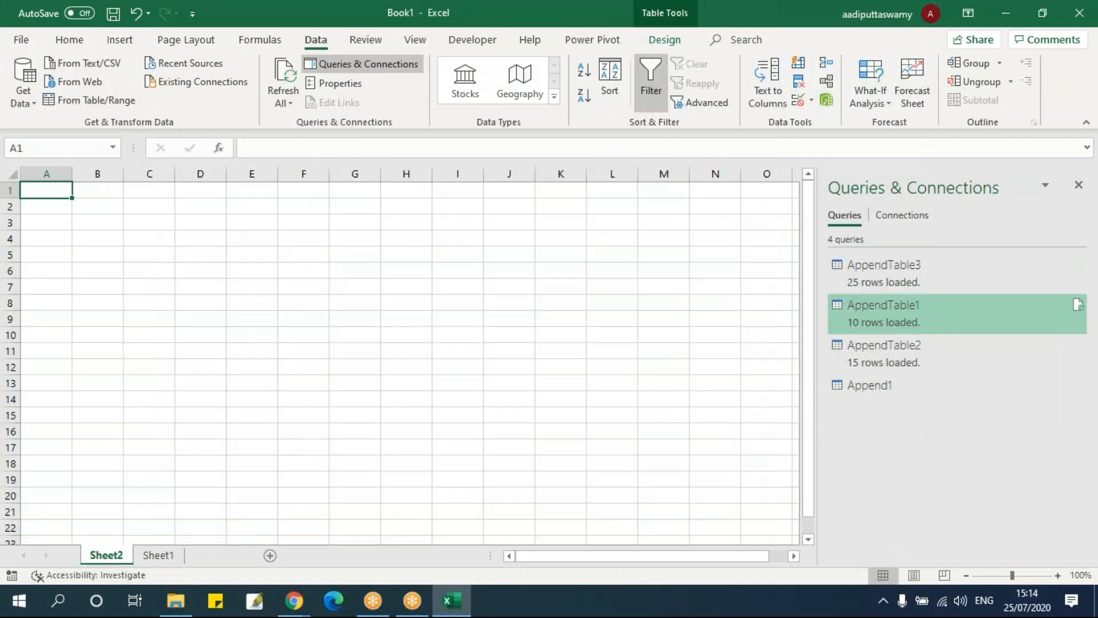
Look through the rows of the appended table on its new worksheet
click(146, 334)
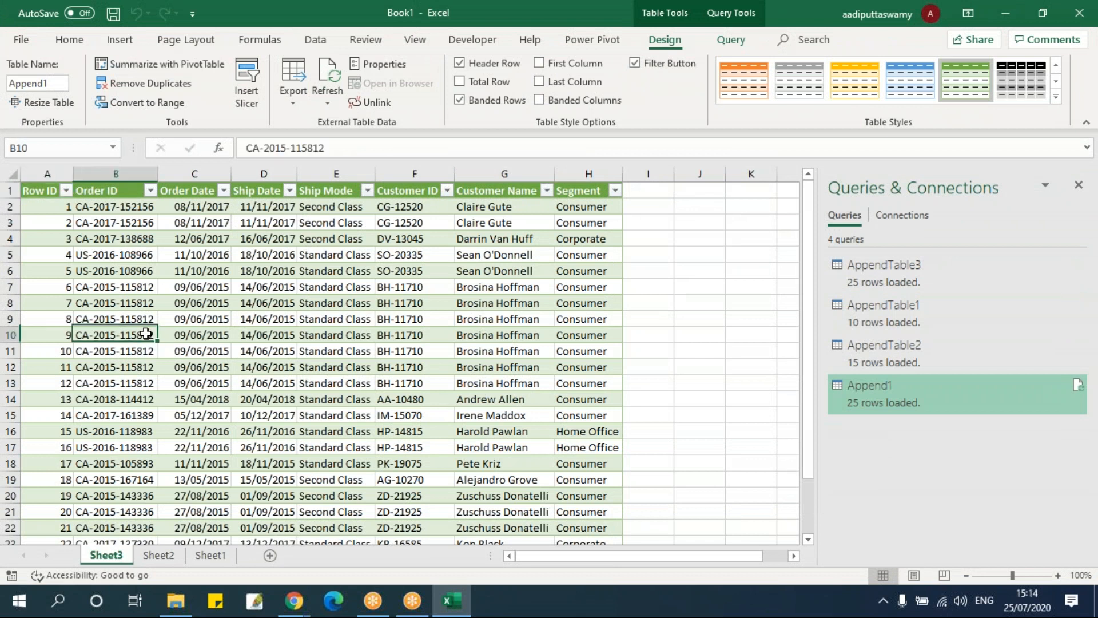
scroll(146, 334, down, 8)
scroll(147, 334, up, 5)
scroll(146, 334, up, 3)
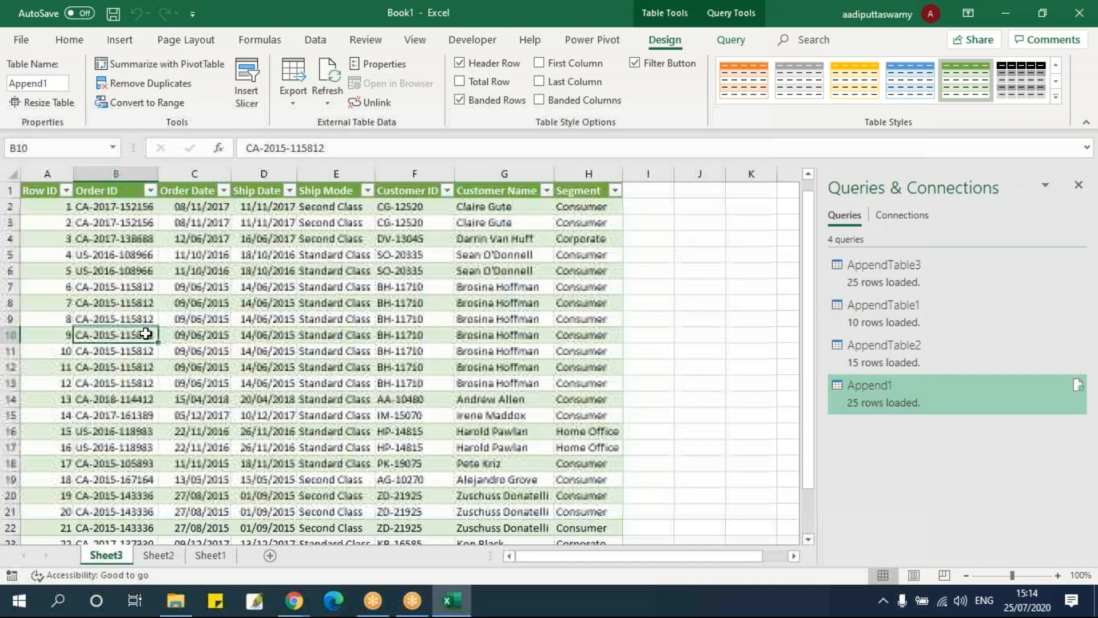
Start an Append of the workbook's queries and set it to combine three or more tables
click(125, 288)
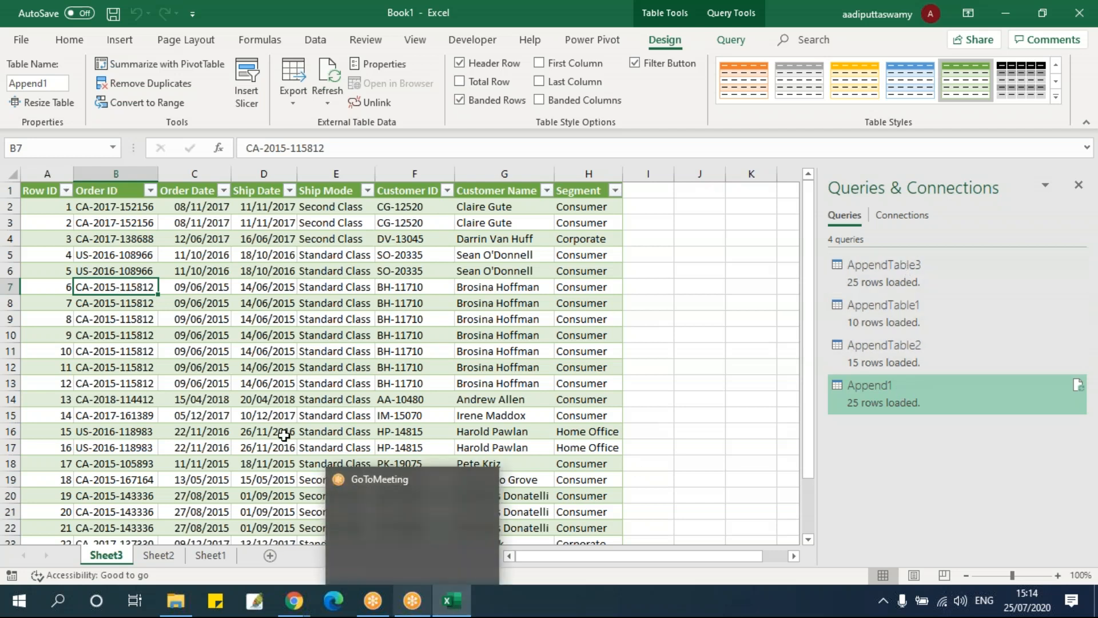
click(263, 387)
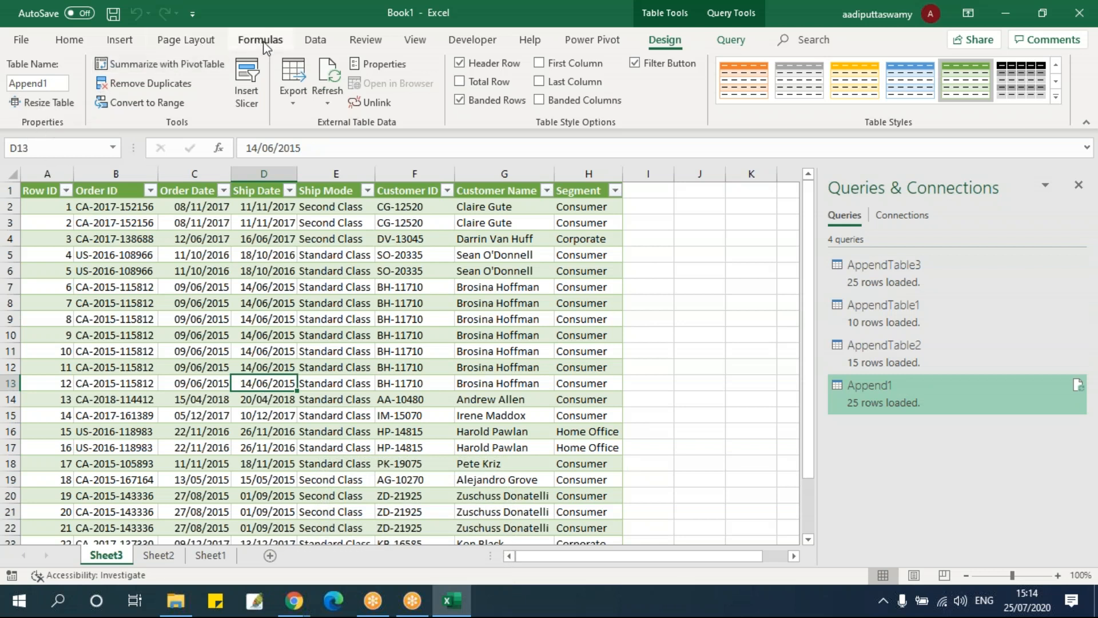
click(315, 39)
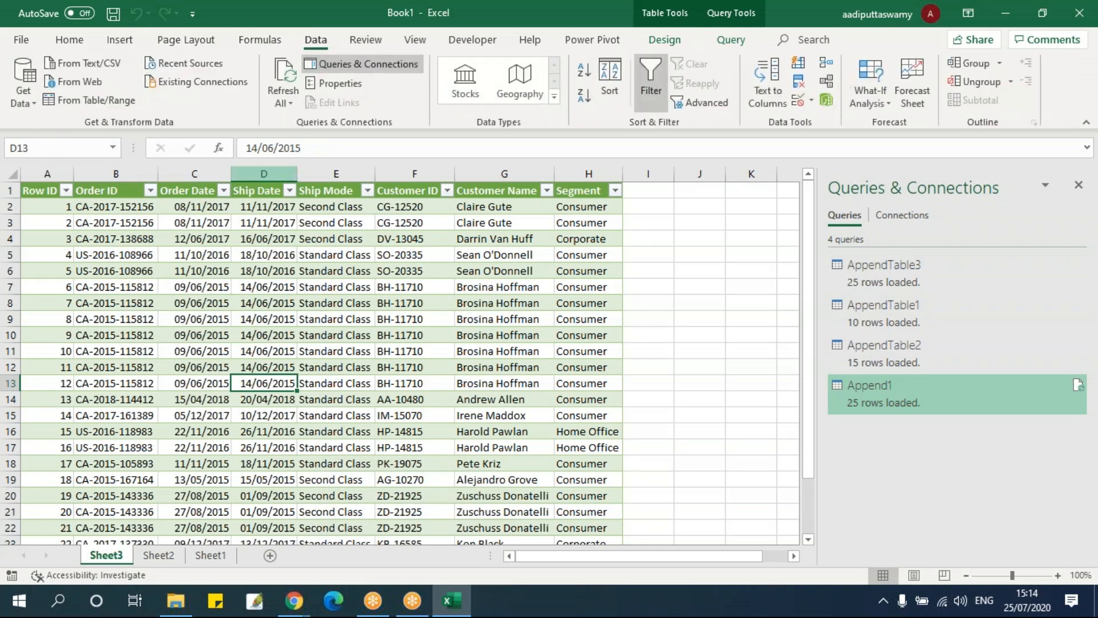
click(34, 104)
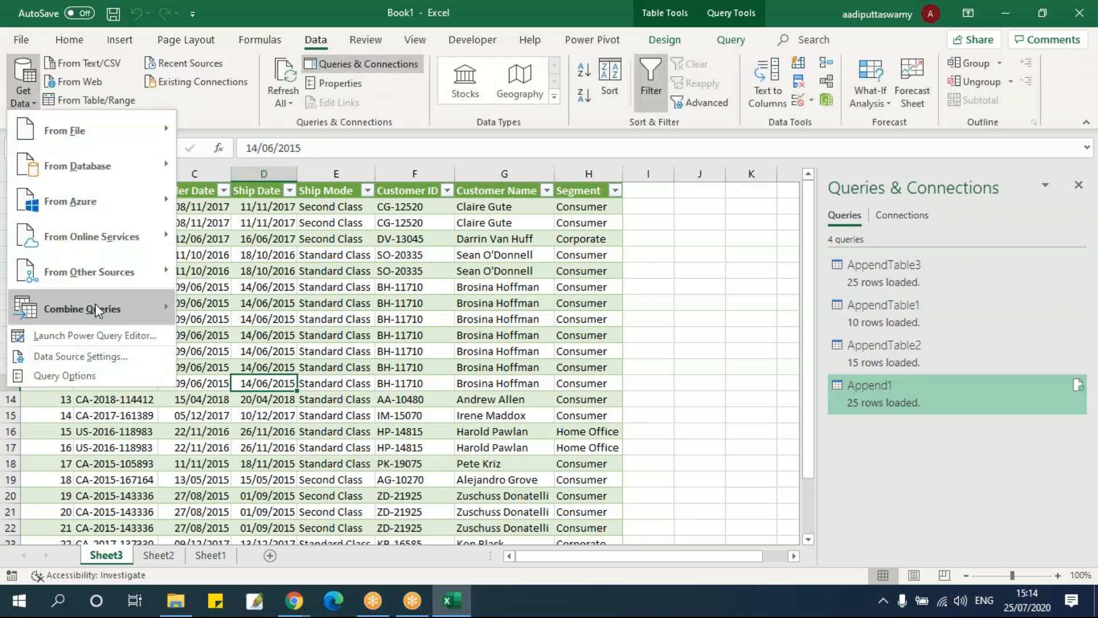
mouse_move(97, 309)
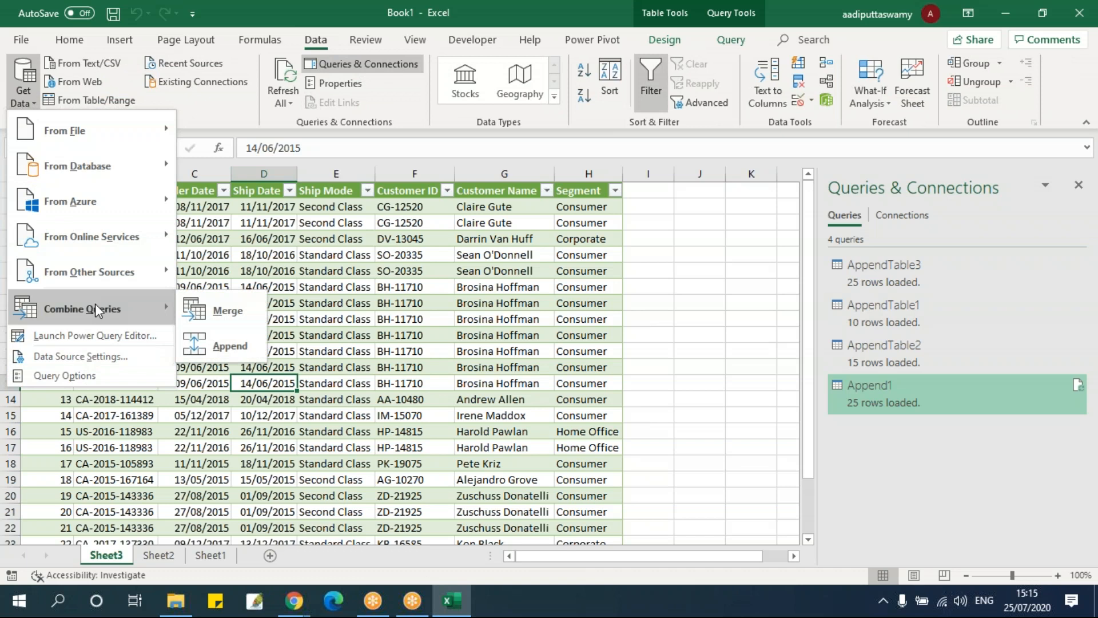
click(231, 345)
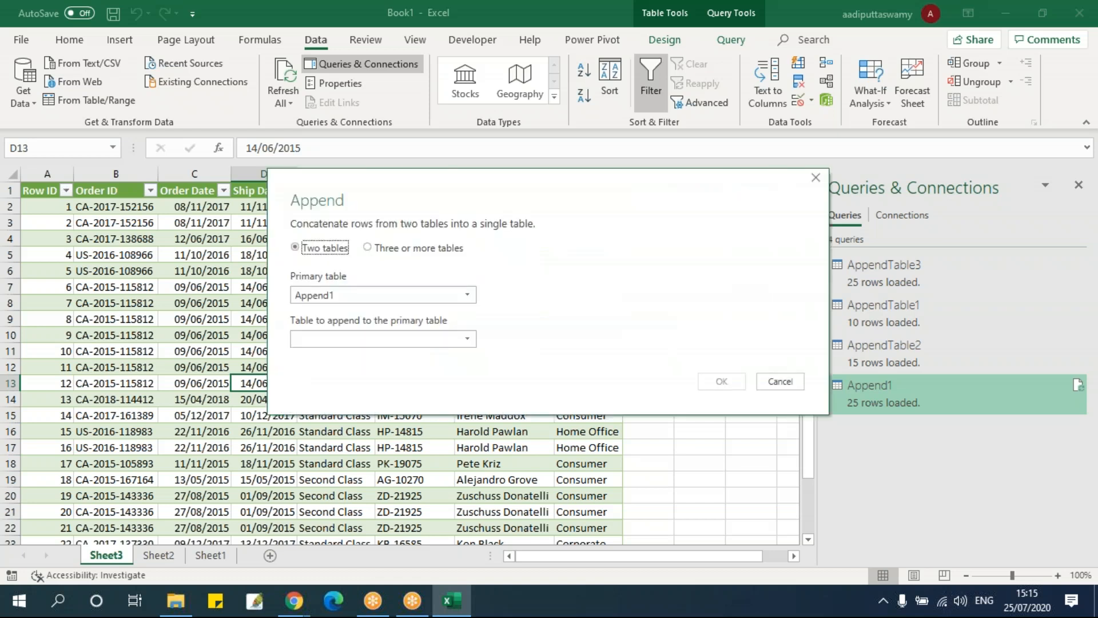
click(380, 249)
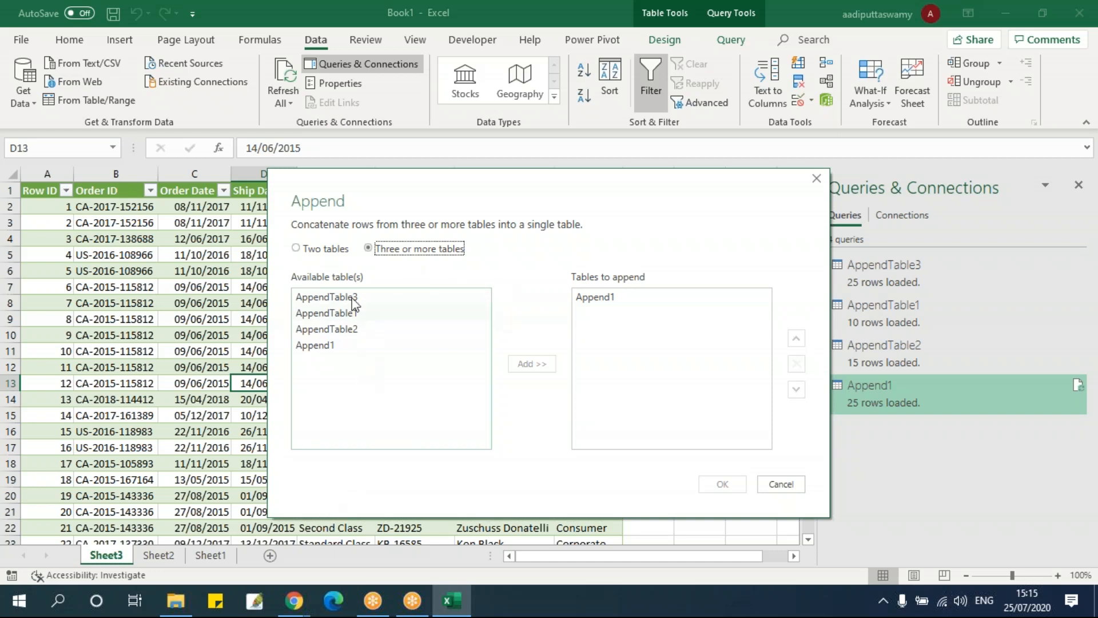
Remove the Append1 query from the list of tables to append
click(325, 349)
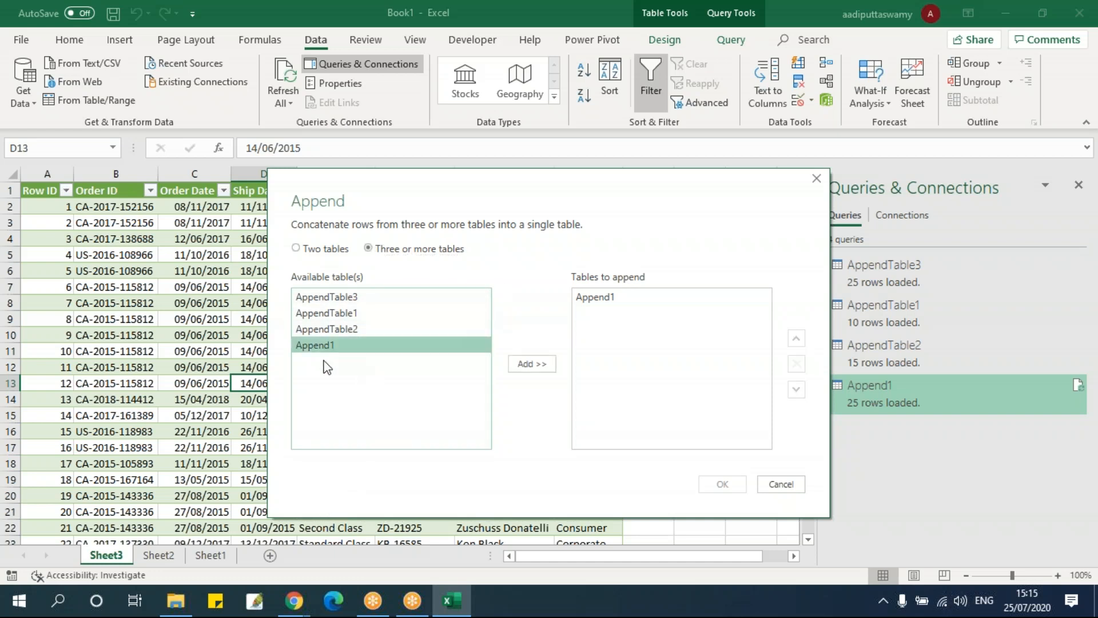
click(359, 316)
click(367, 330)
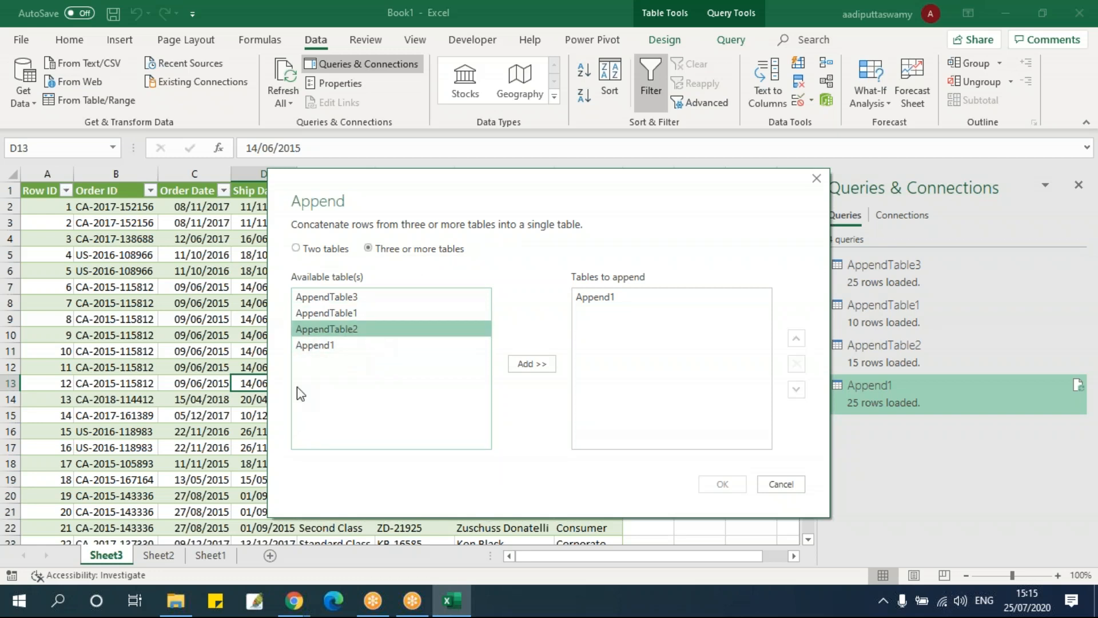
click(314, 346)
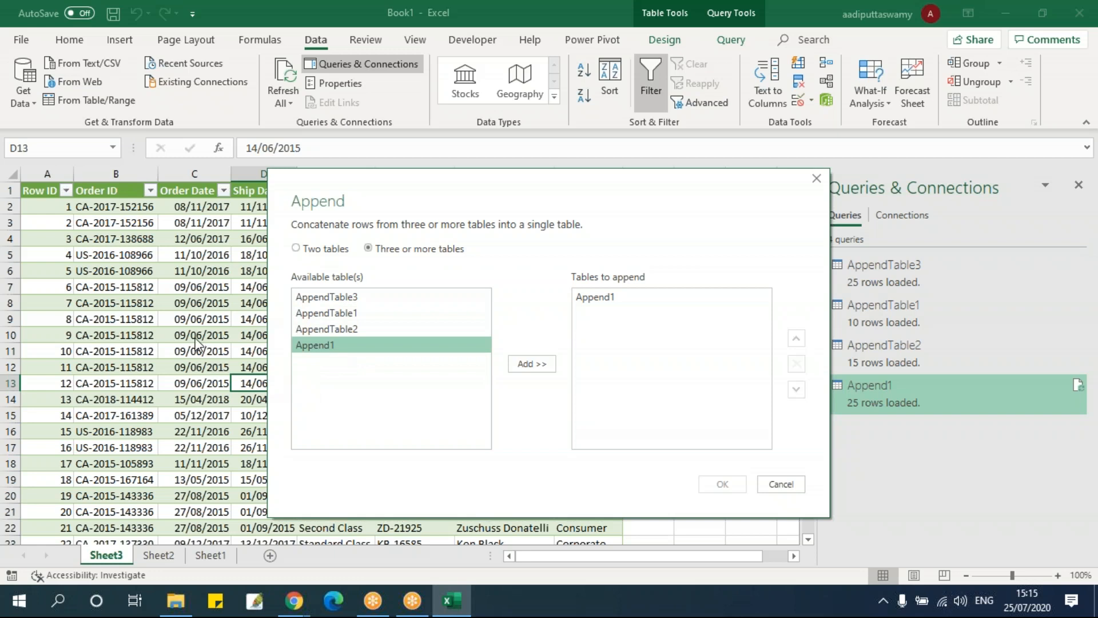
click(630, 302)
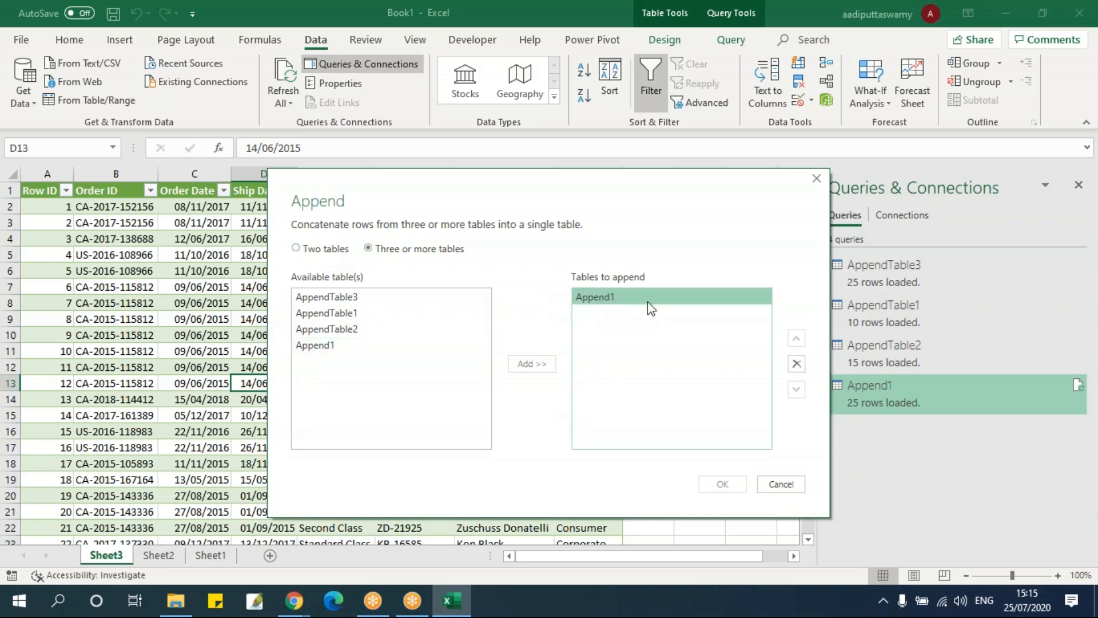
click(796, 364)
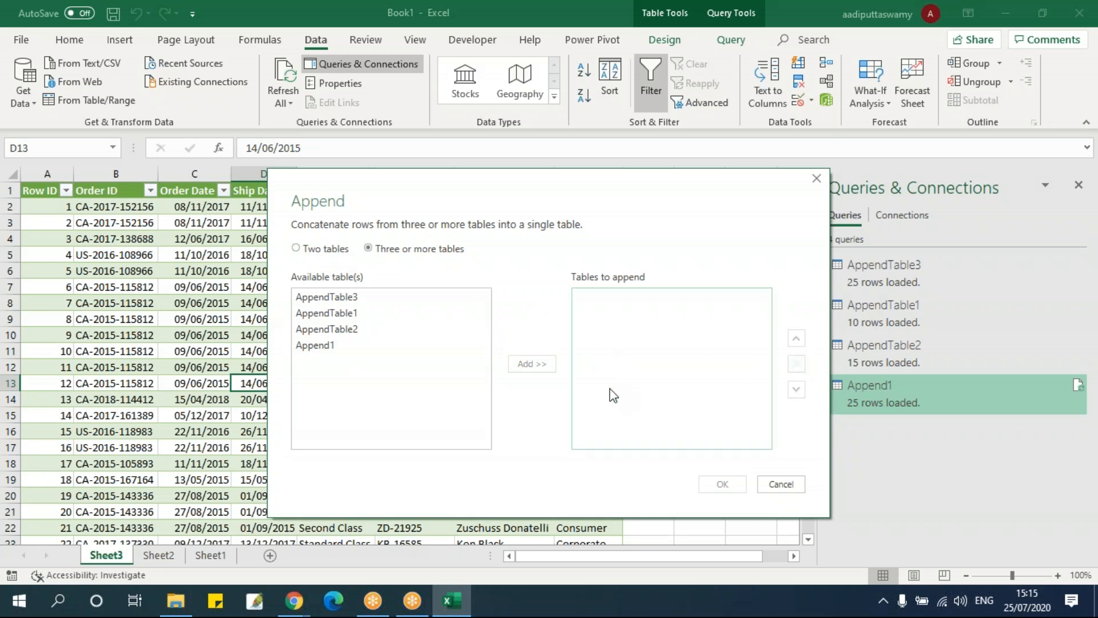
Add AppendTable1, AppendTable2 and AppendTable3 in that order to the tables to append
click(362, 314)
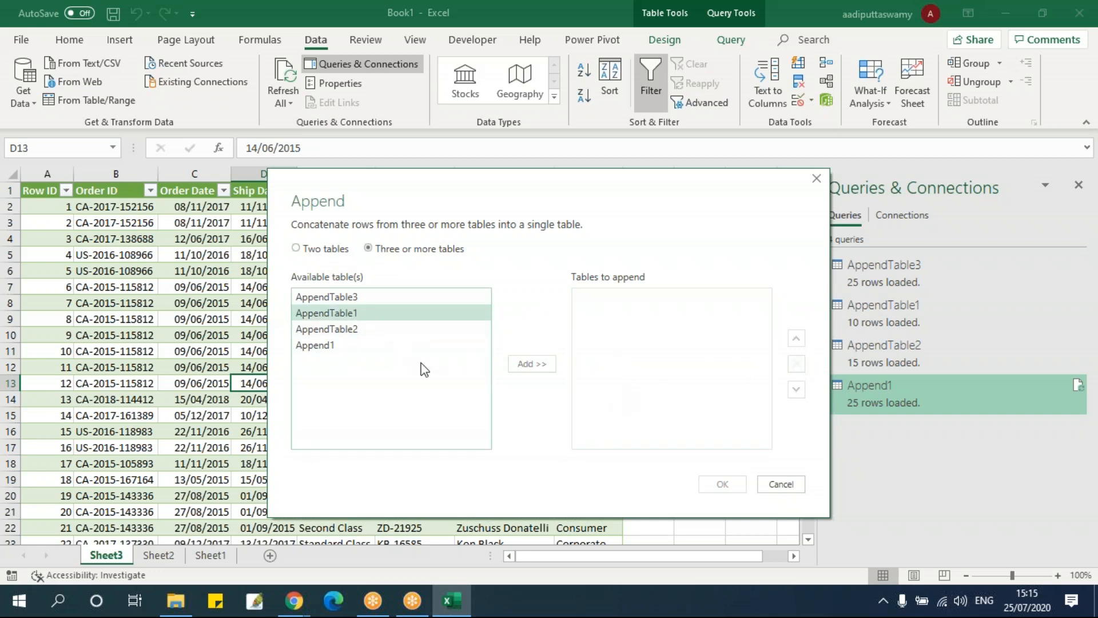
click(532, 364)
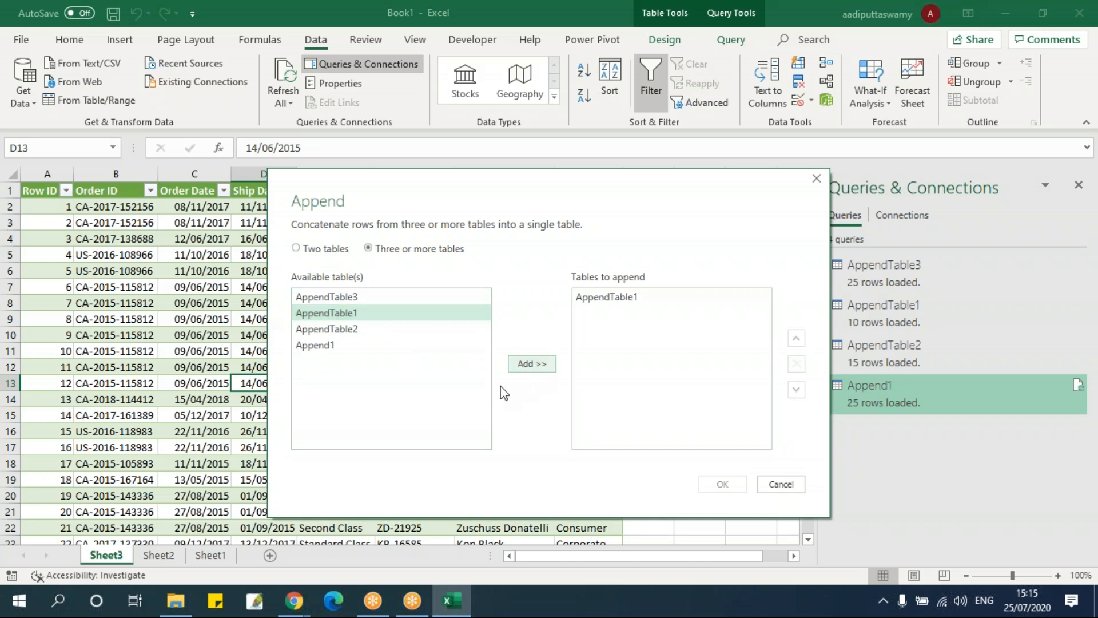
click(361, 329)
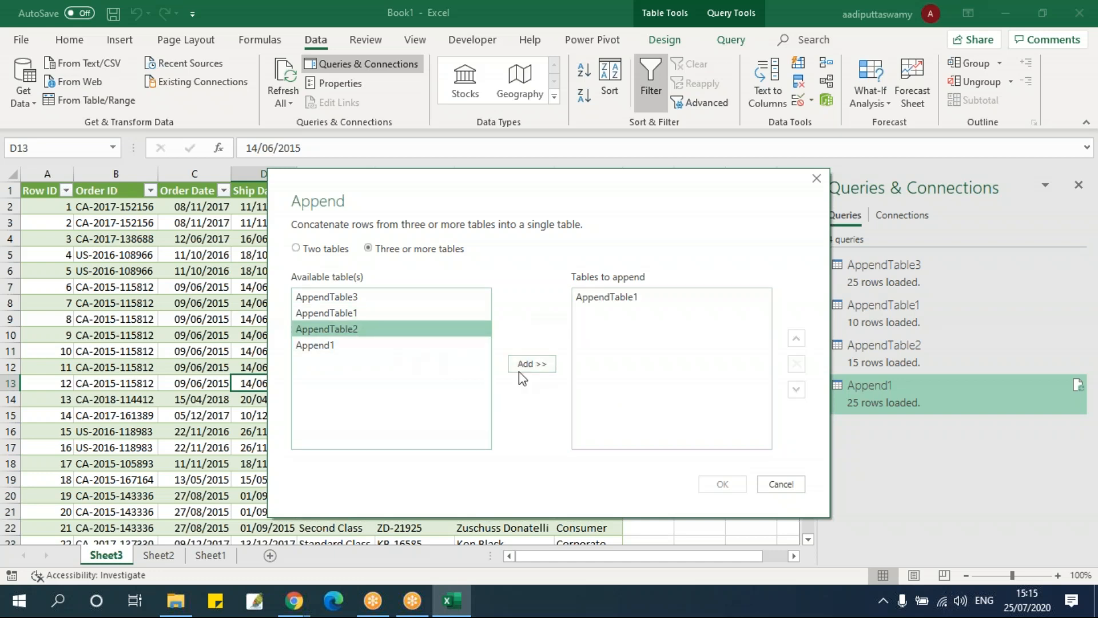
click(536, 365)
click(374, 295)
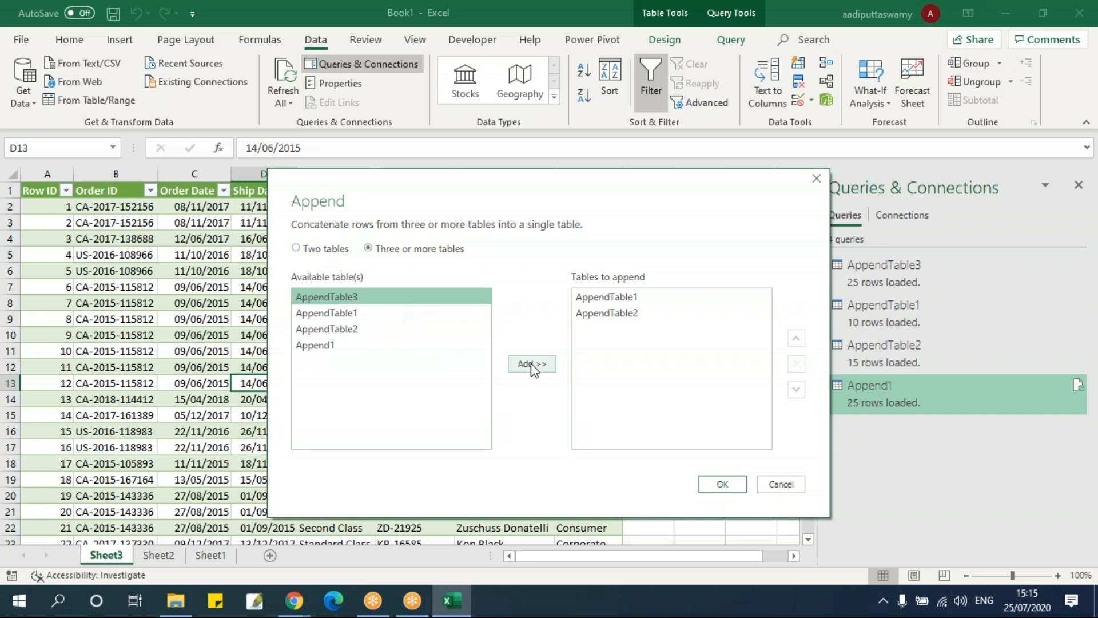
click(534, 367)
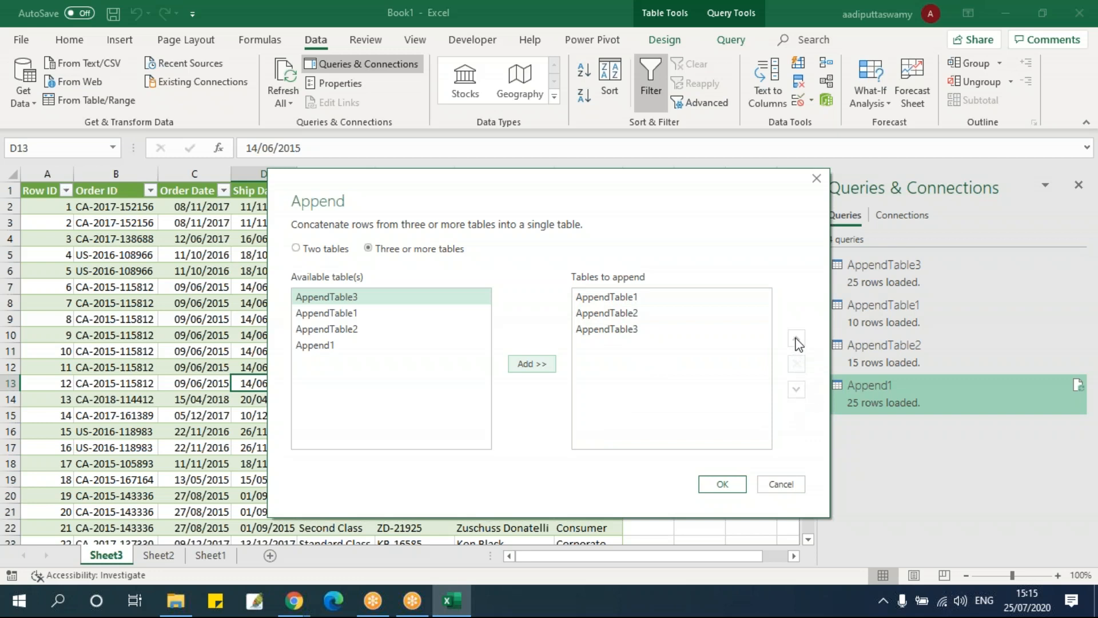
Move AppendTable3 to the start of the tables to append and return it to the end
click(694, 328)
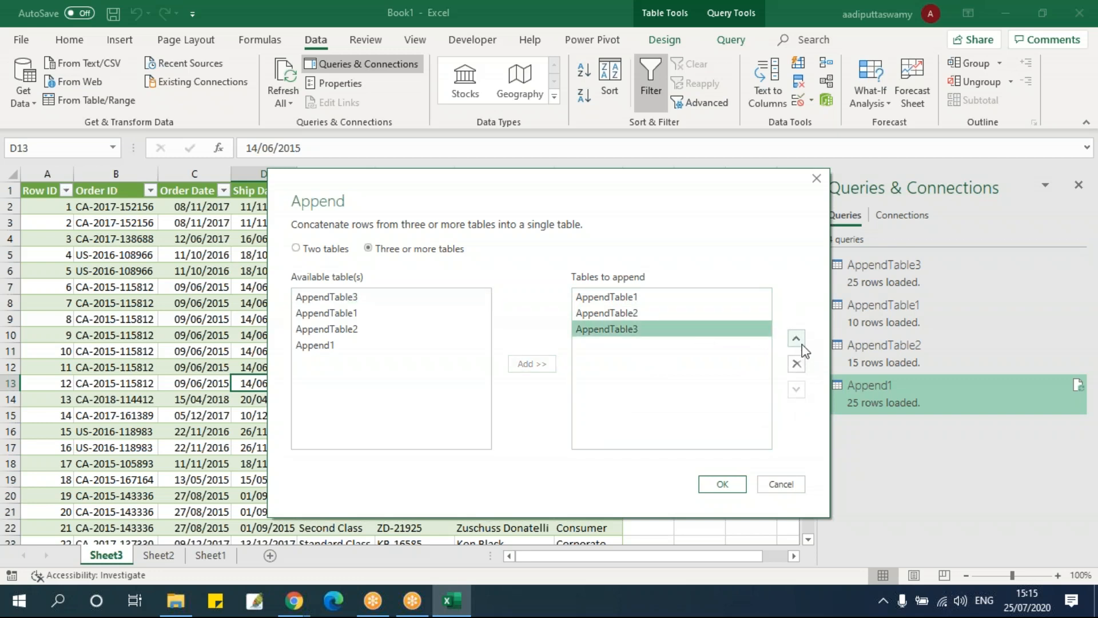
click(797, 341)
click(802, 345)
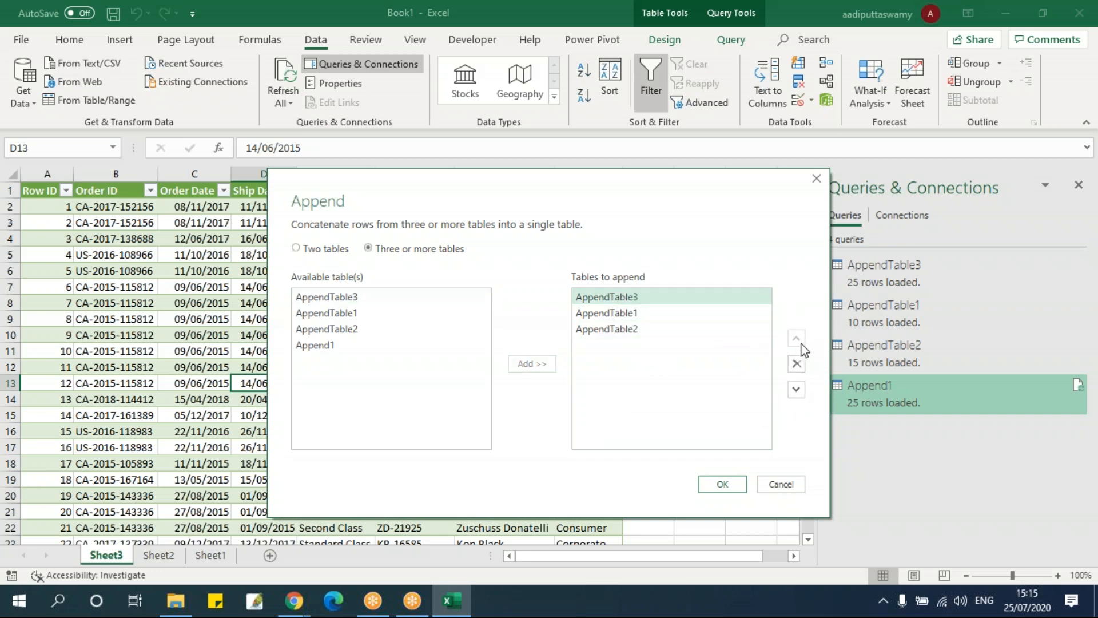
double_click(797, 390)
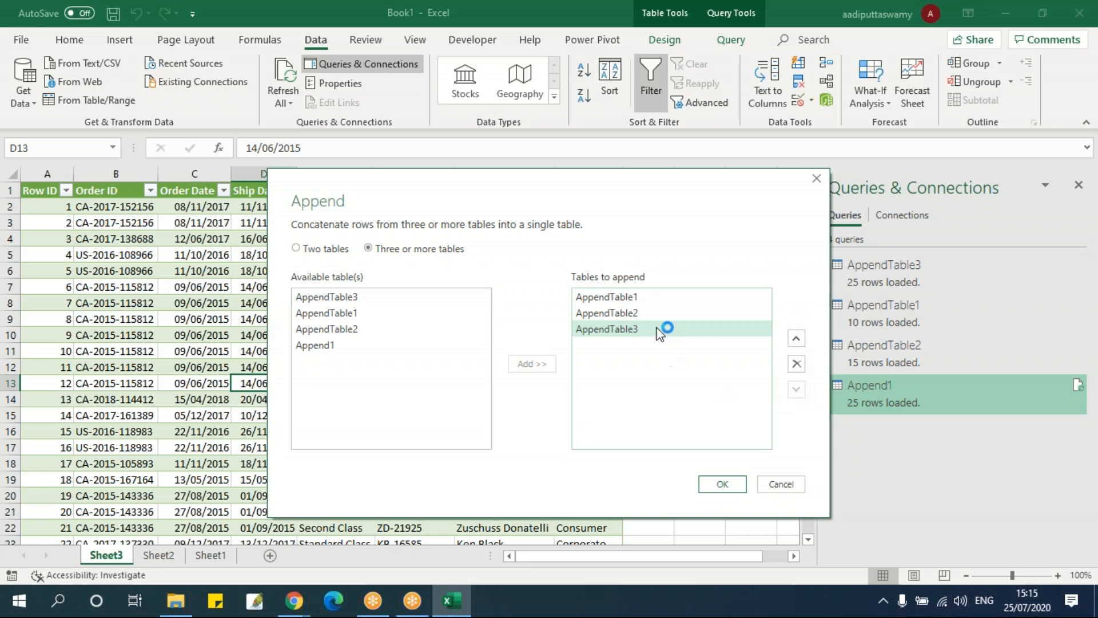
Move AppendTable2 below AppendTable3 in the append order and create the appended query
click(658, 315)
click(796, 390)
click(648, 329)
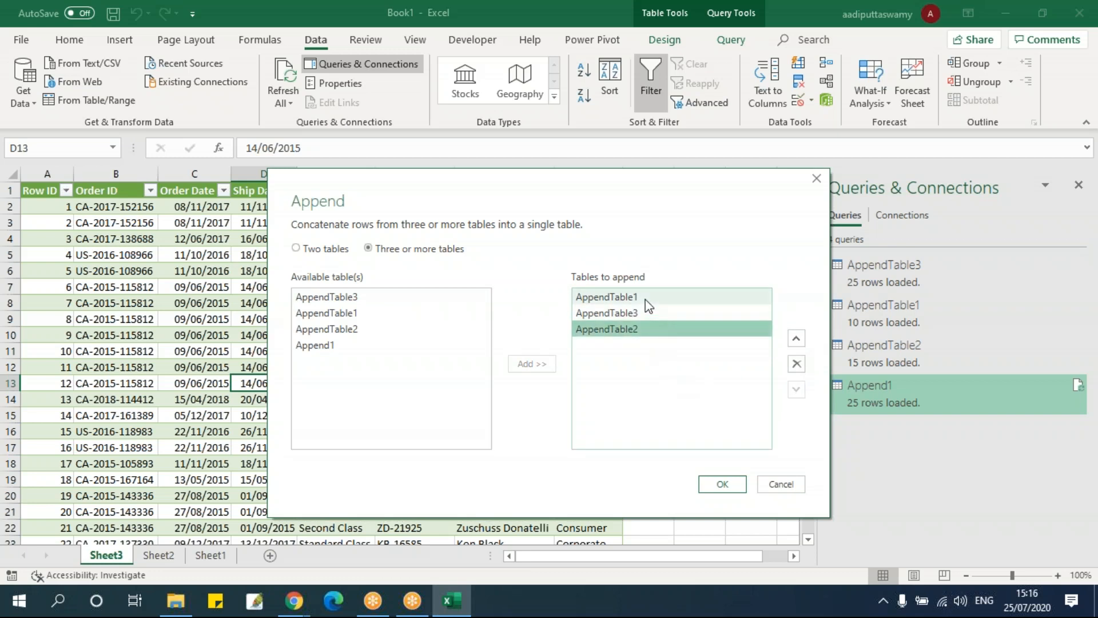
click(638, 298)
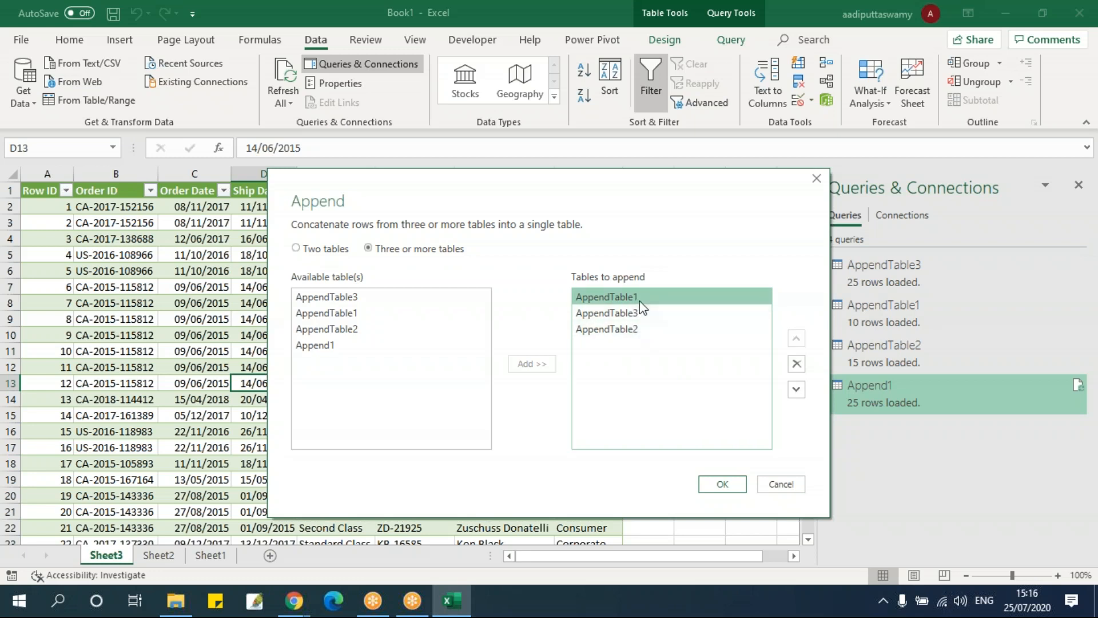
click(642, 314)
click(644, 330)
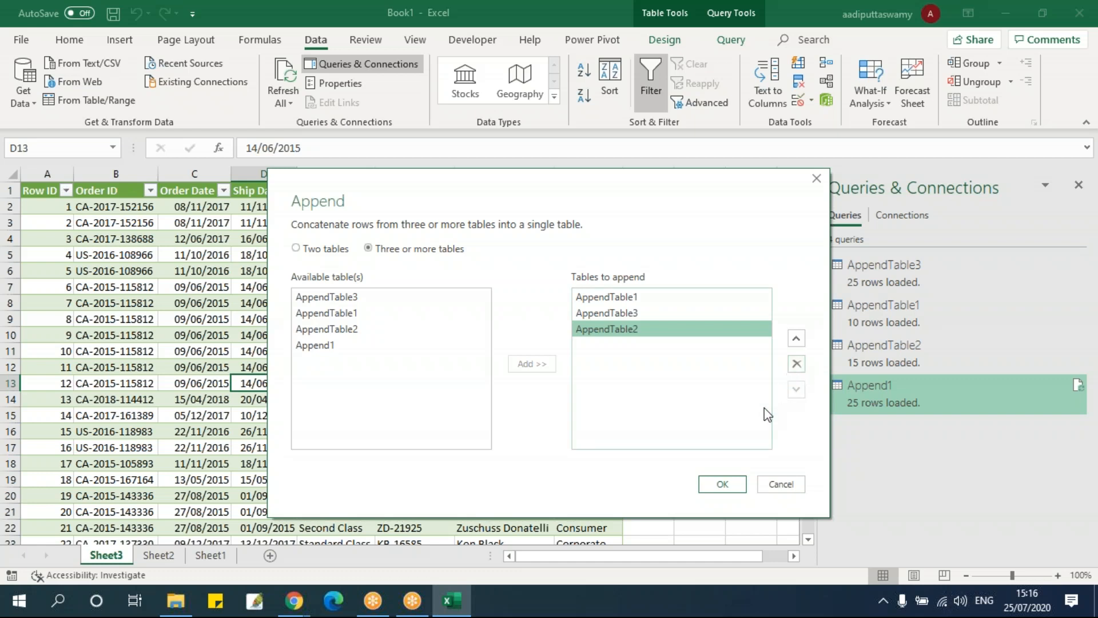
click(725, 484)
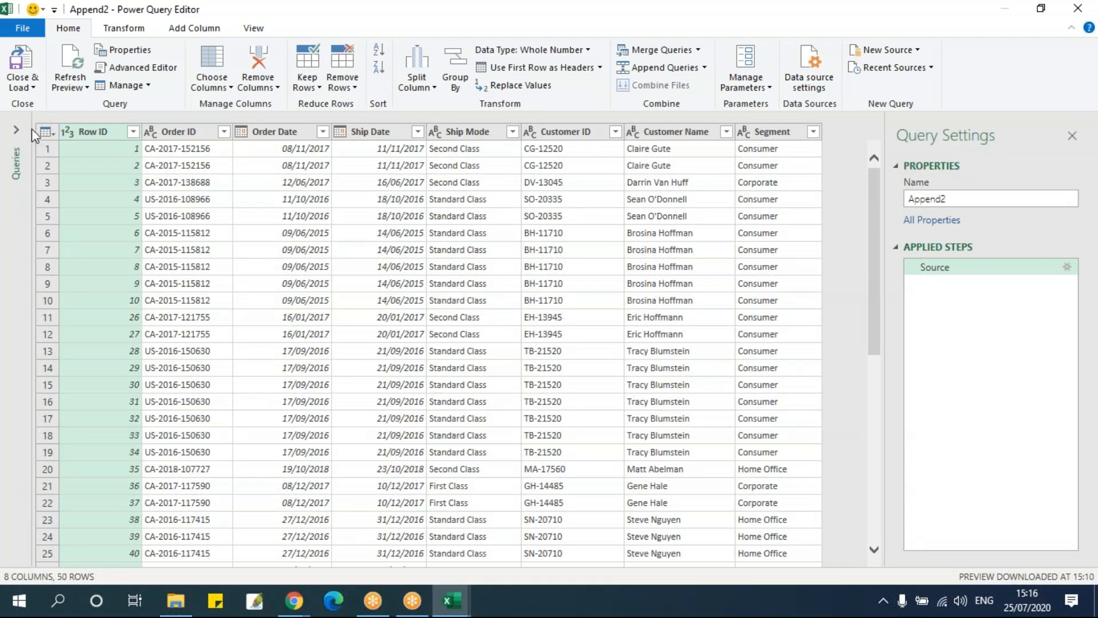
Show the list of queries, examine Append2's Row ID column where the tables meet, and compare it with the Append1 query
click(21, 130)
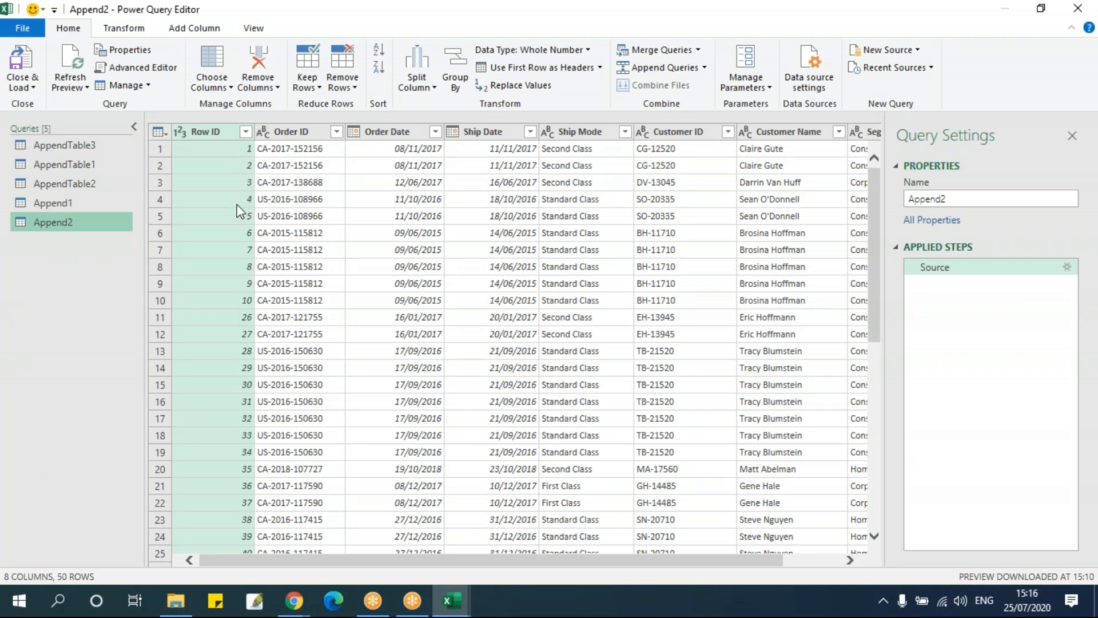
click(239, 298)
click(240, 317)
scroll(305, 337, down, 8)
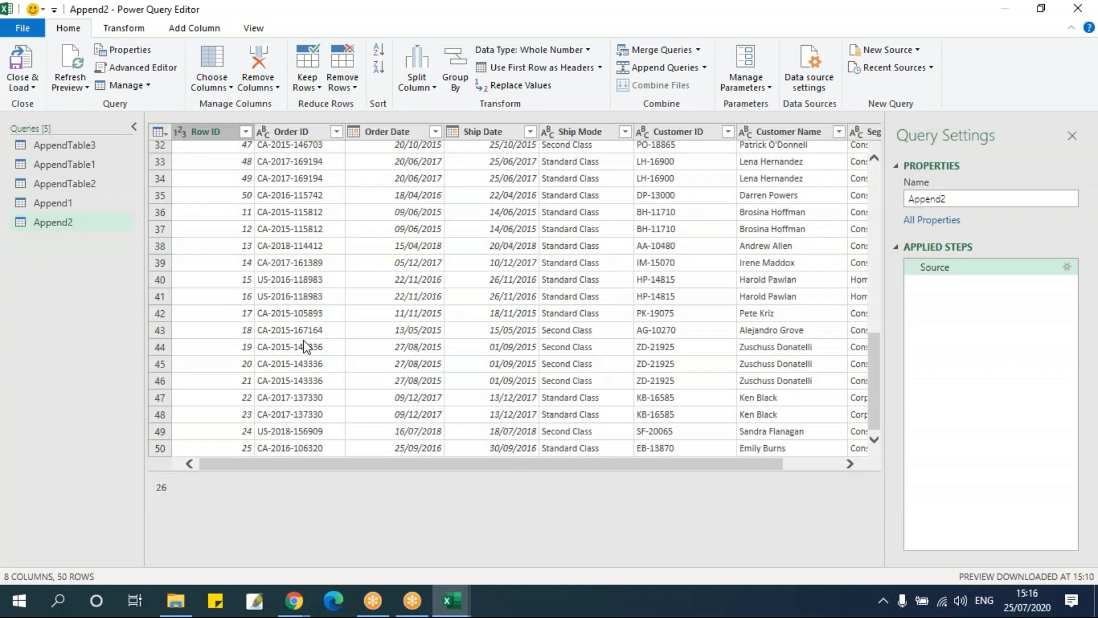
click(236, 339)
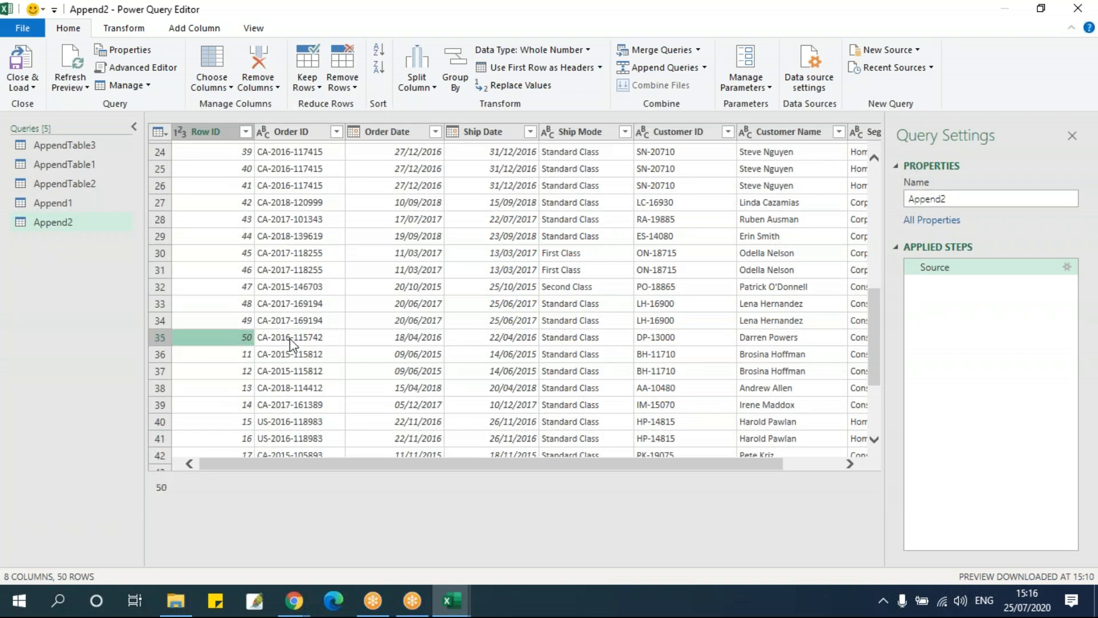
scroll(283, 344, down, 3)
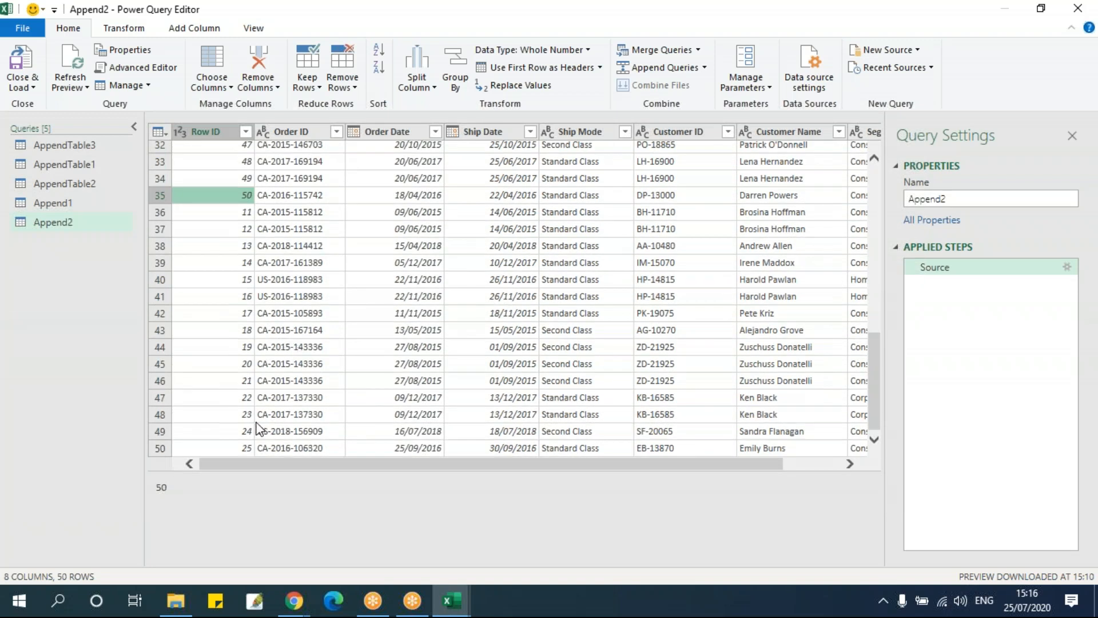
click(81, 206)
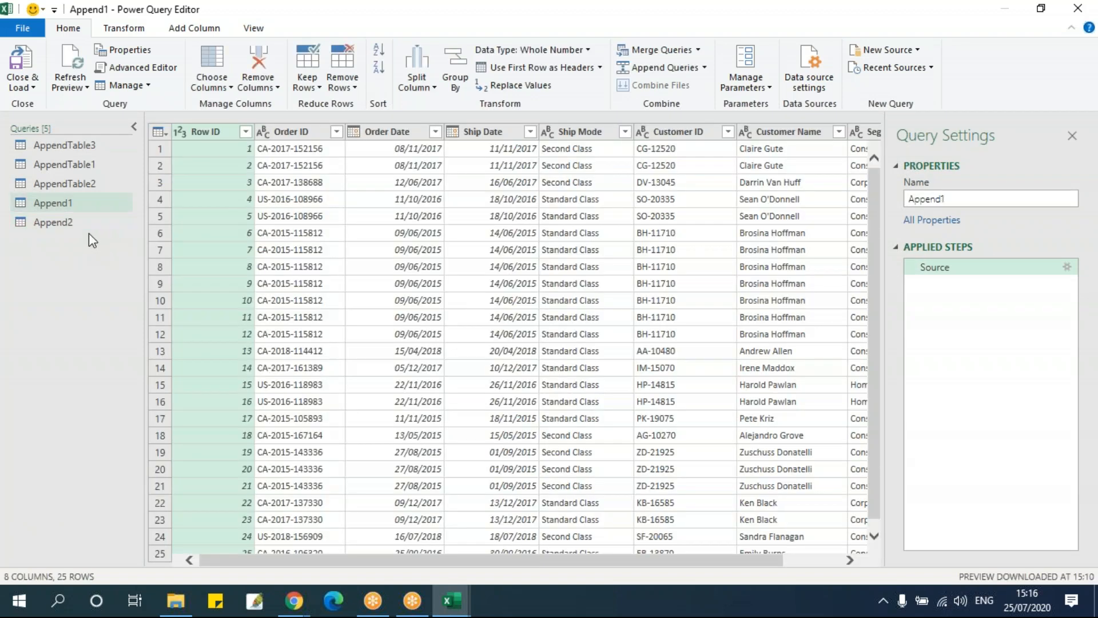
click(80, 222)
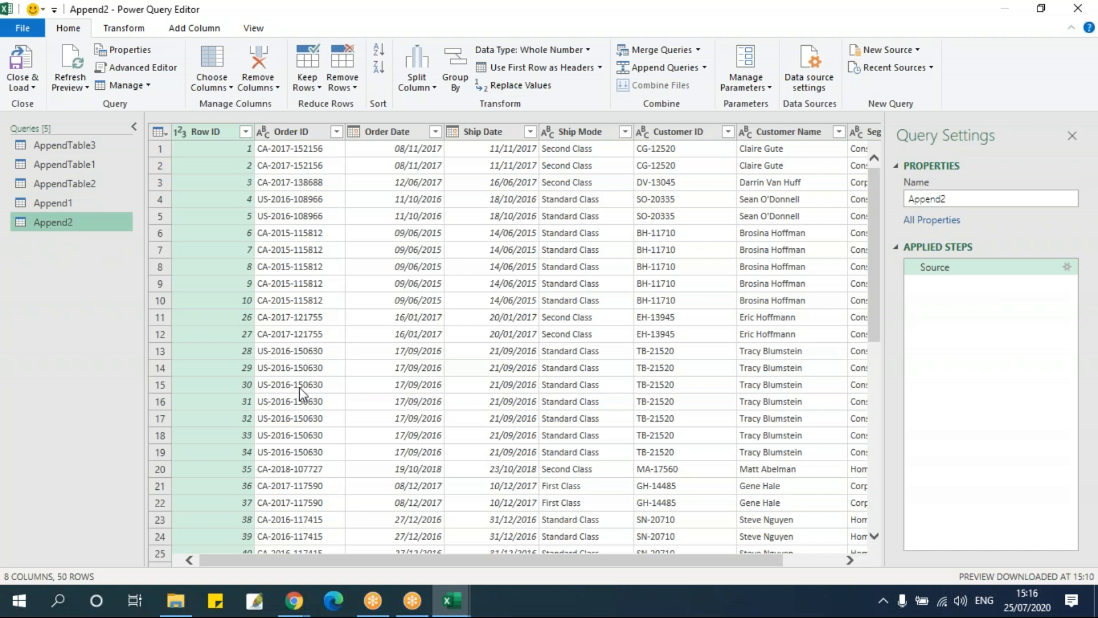
Close the query editor, keeping the changes, and load the Append2 query into the workbook
click(1078, 8)
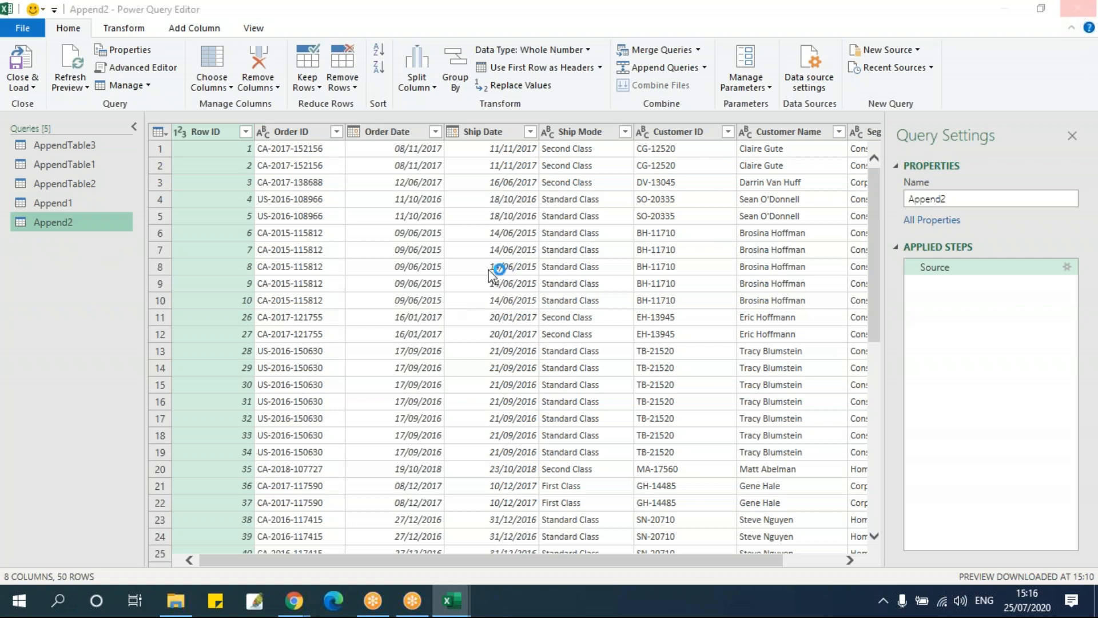
click(563, 318)
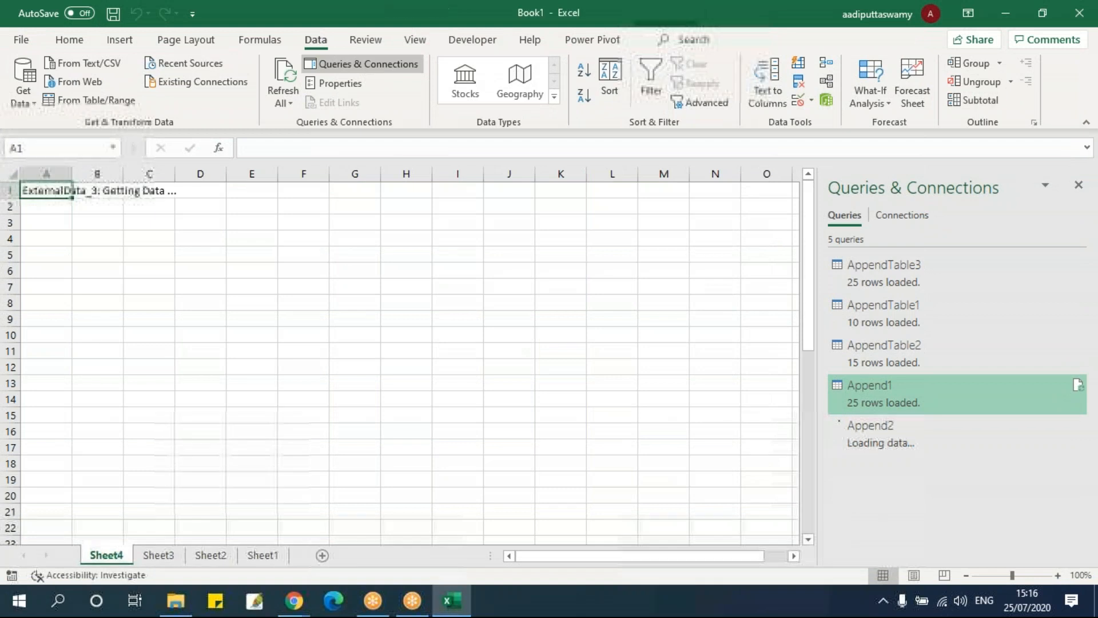
Look through the loaded Append2 table on its new worksheet down to its last row and back to the first
click(162, 350)
scroll(161, 350, down, 8)
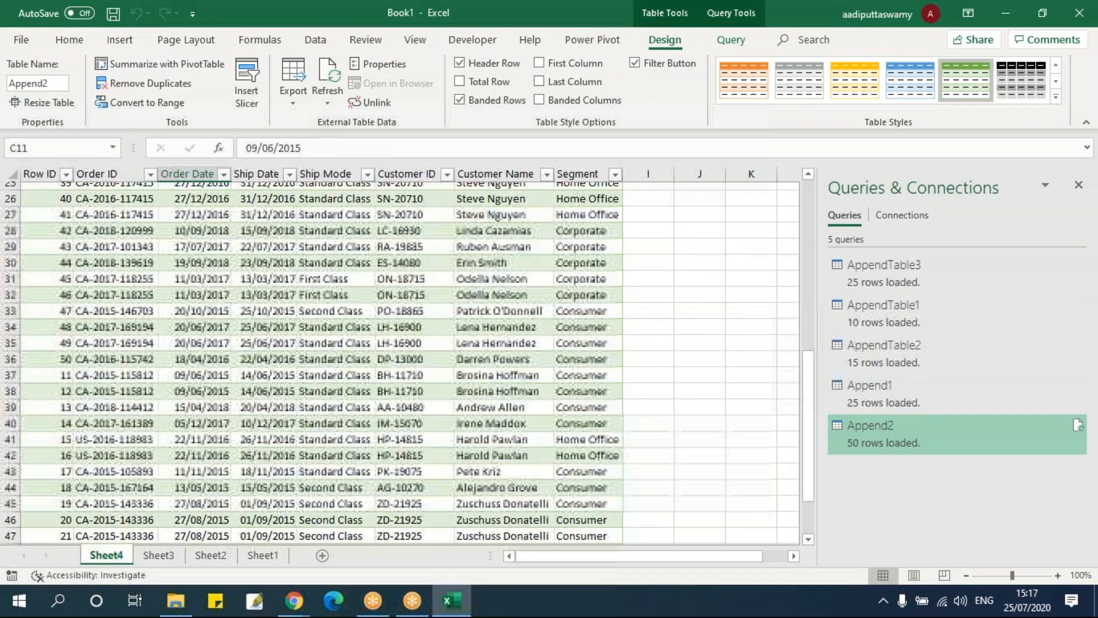
scroll(400, 355, down, 20)
scroll(401, 355, up, 20)
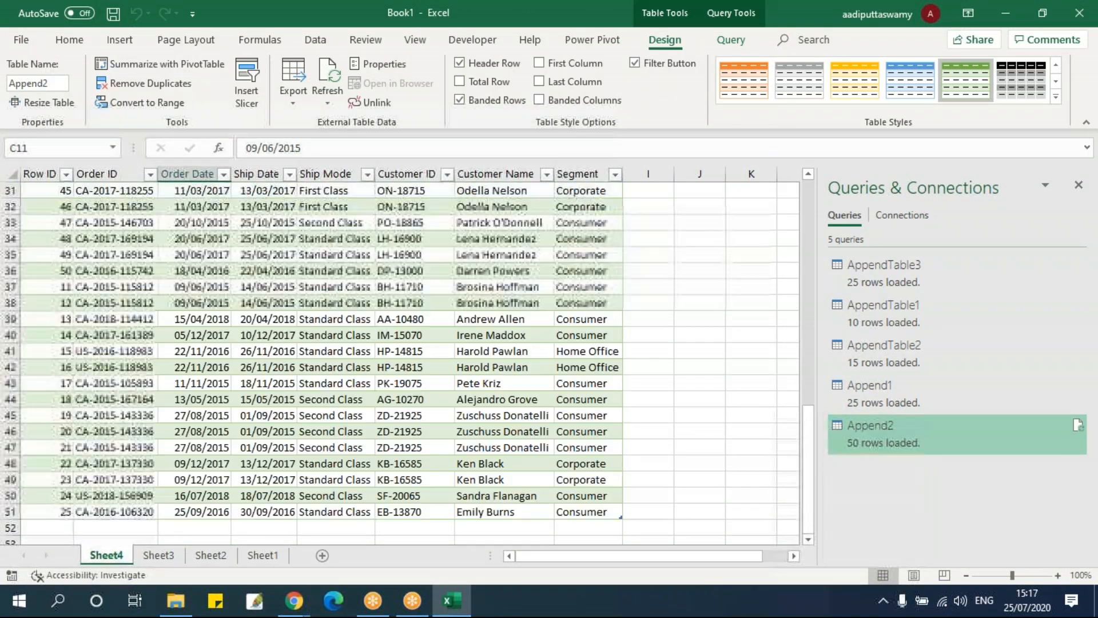
scroll(226, 345, up, 10)
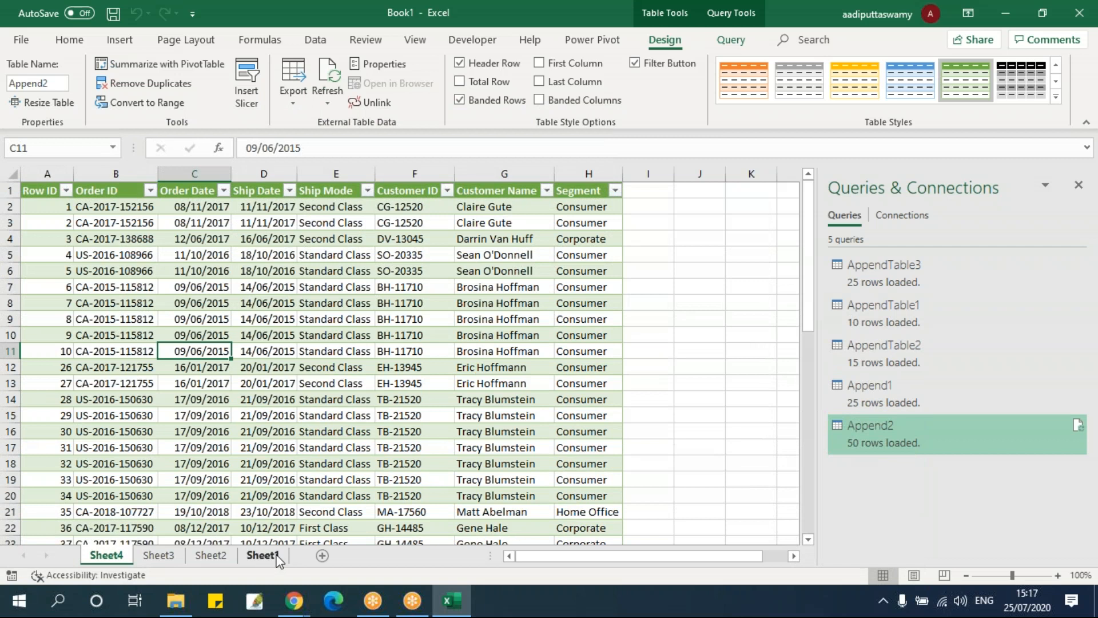
Switch to the empty Sheet1 worksheet and launch the Power Query Editor
click(278, 560)
click(73, 223)
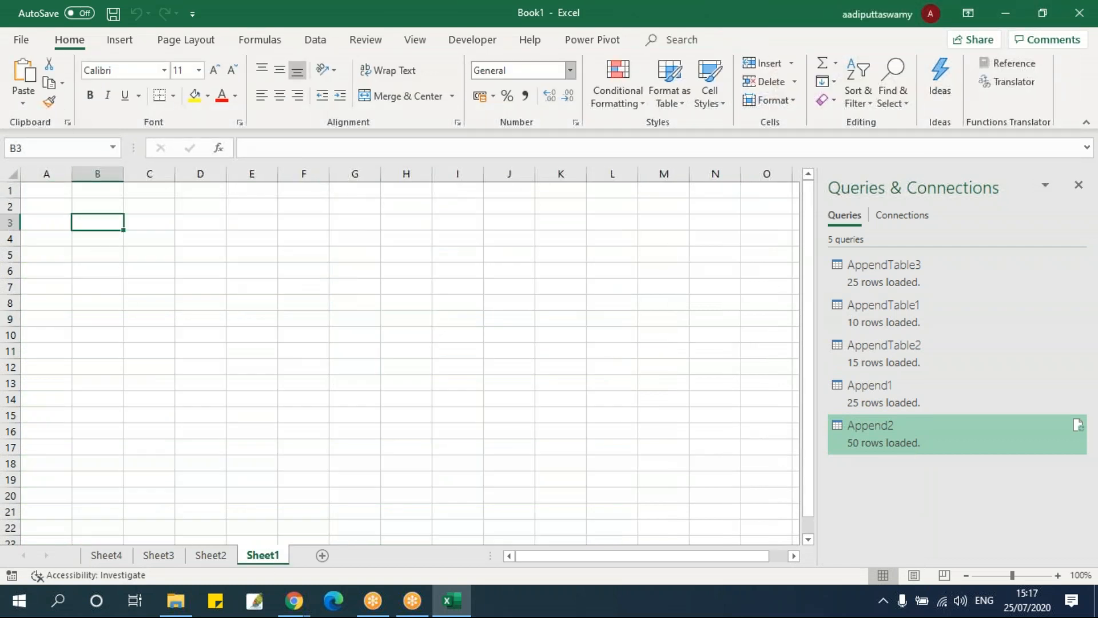
click(315, 40)
click(22, 103)
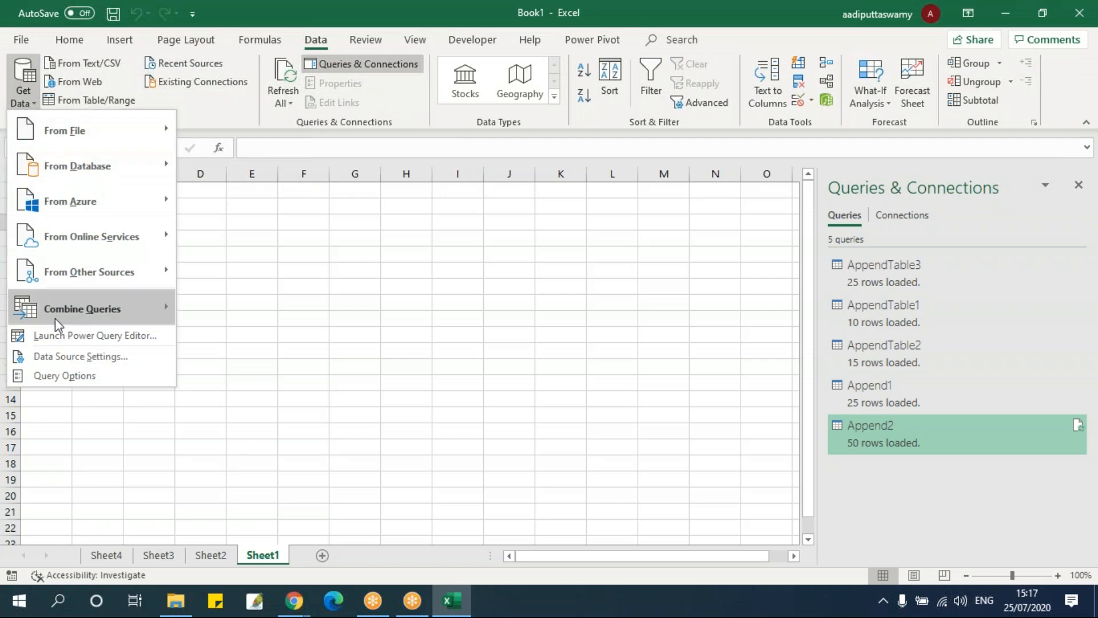
mouse_move(56, 314)
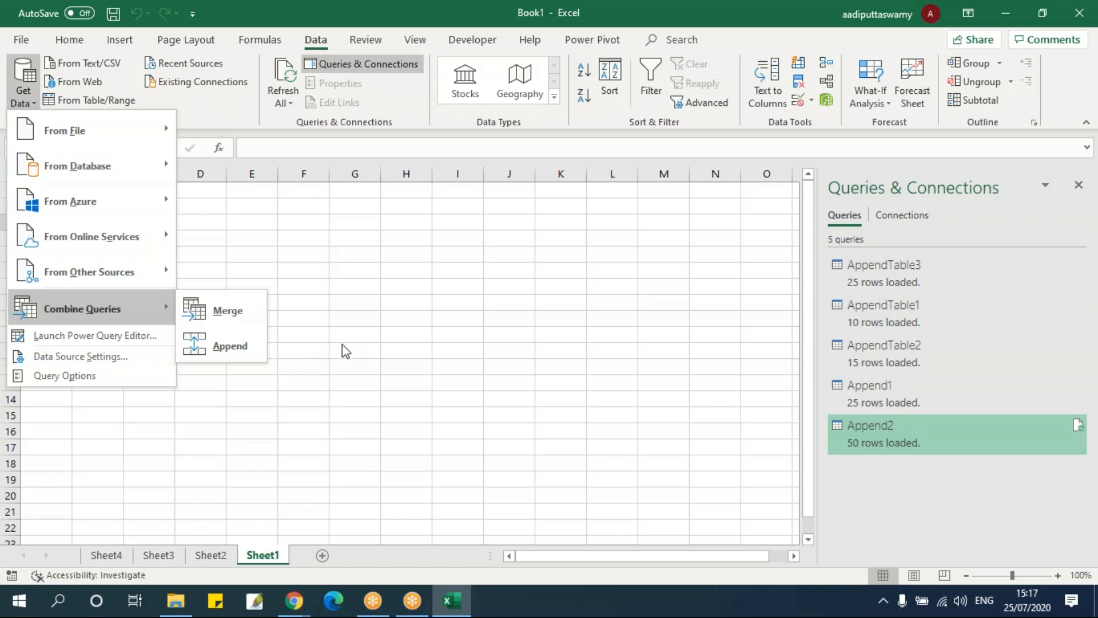
click(53, 341)
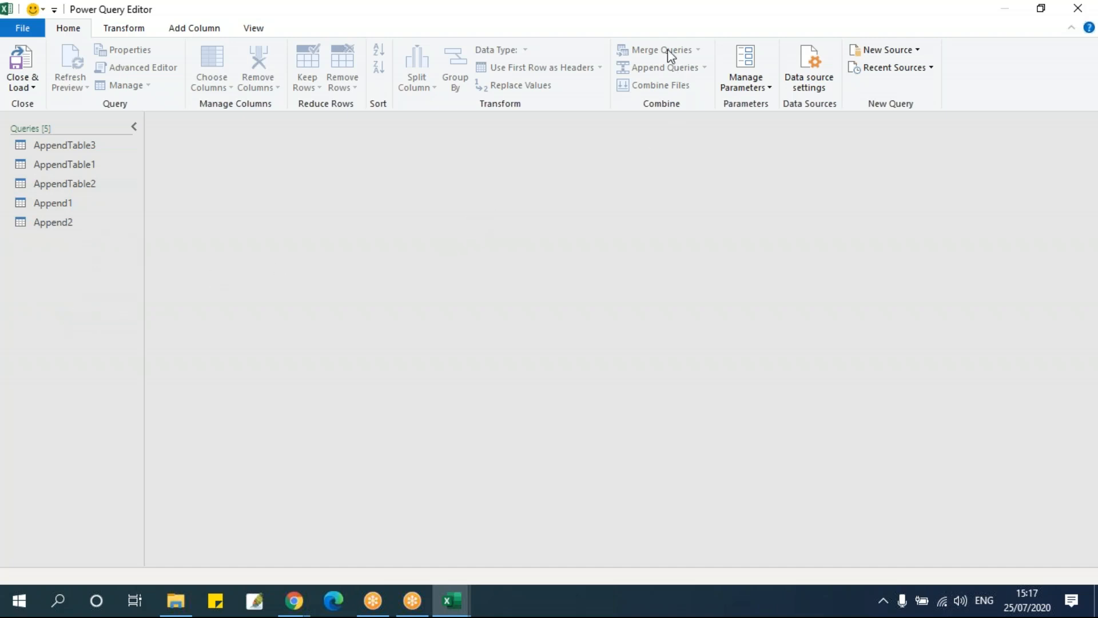
Look through the AppendTable3, AppendTable1, Append1 and Append2 queries and the available append options
click(106, 148)
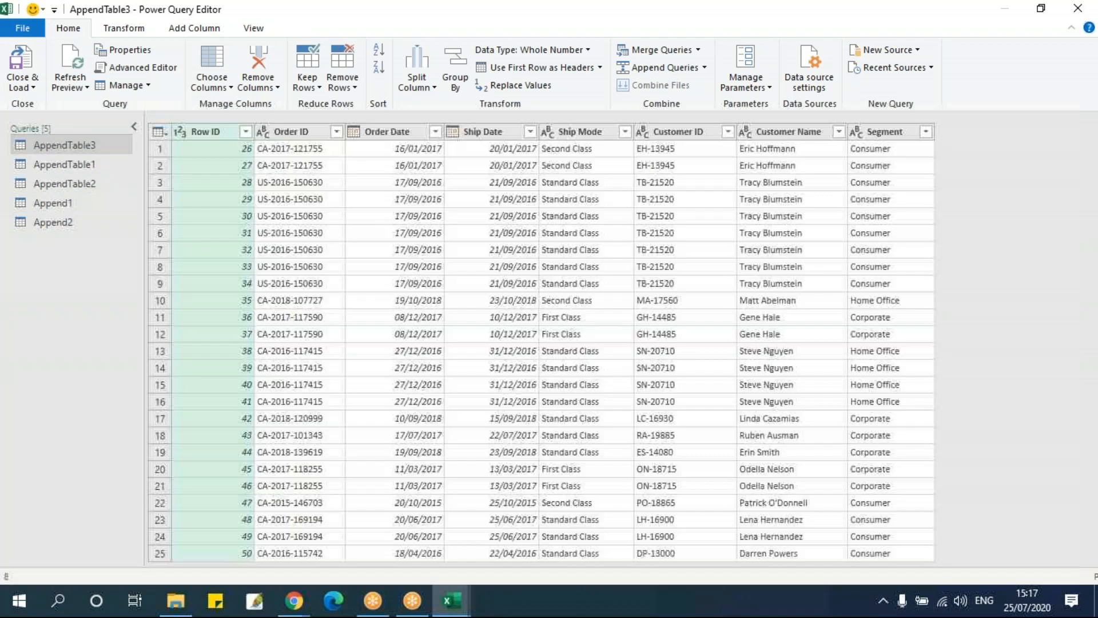
click(103, 165)
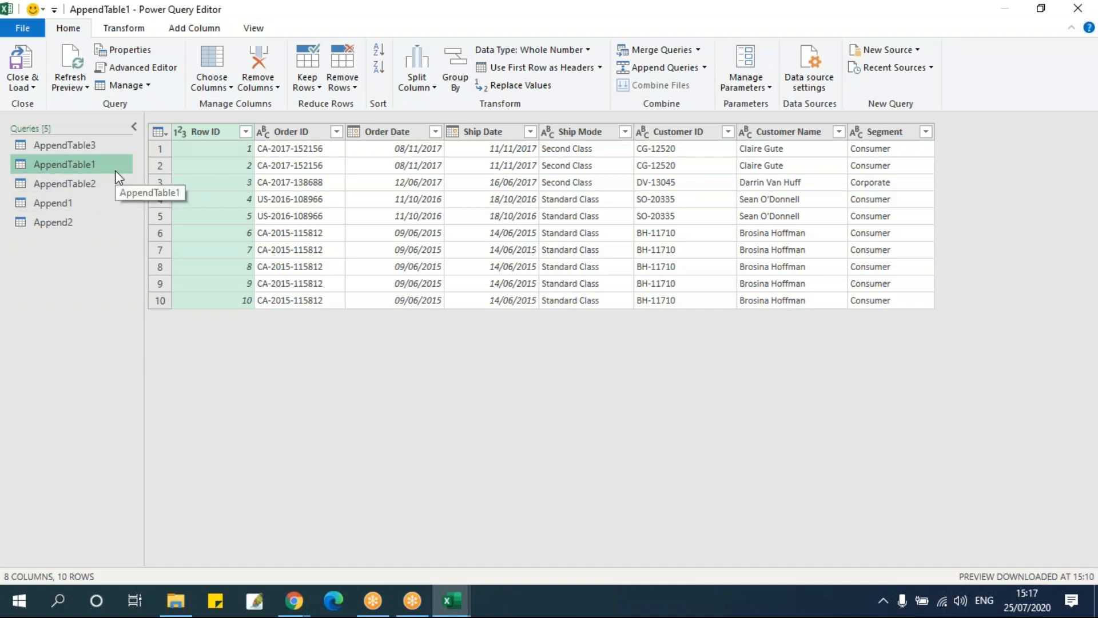
click(90, 200)
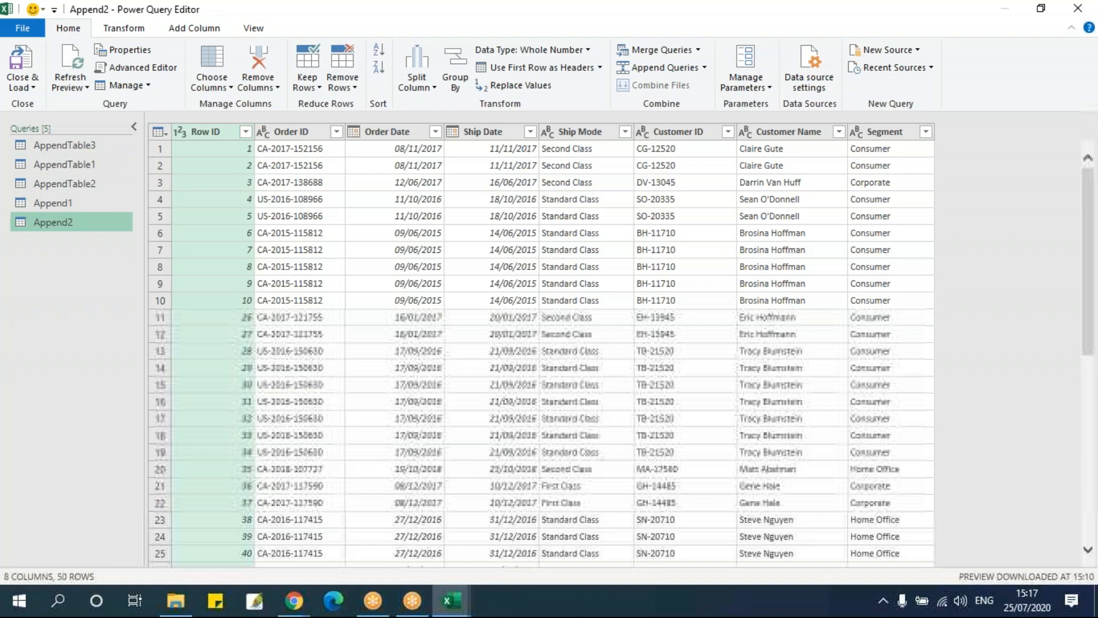
click(89, 222)
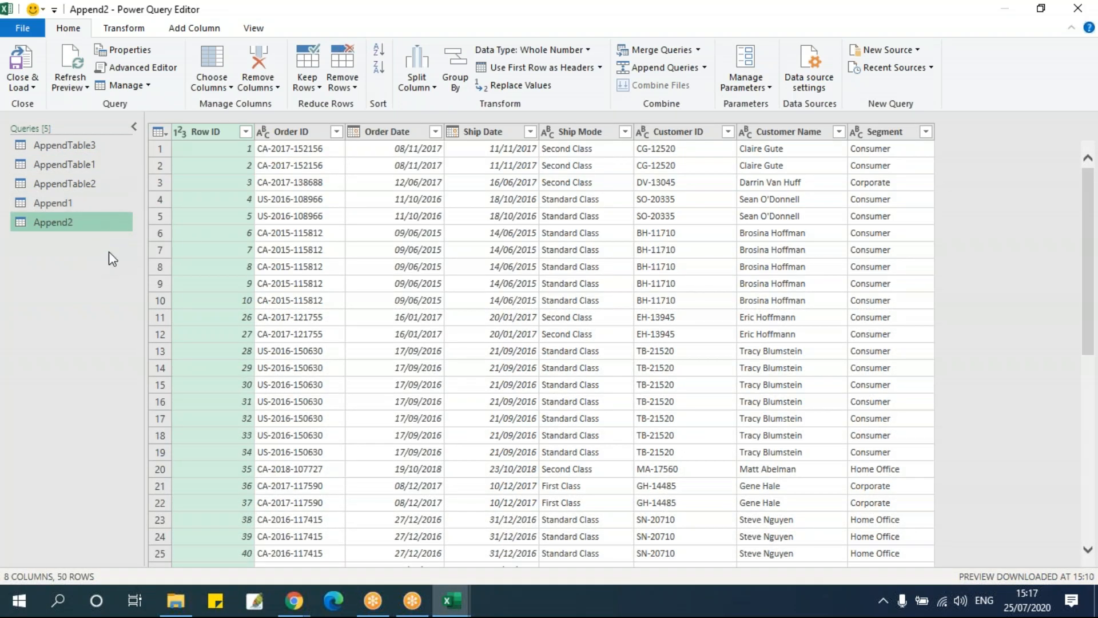
click(705, 67)
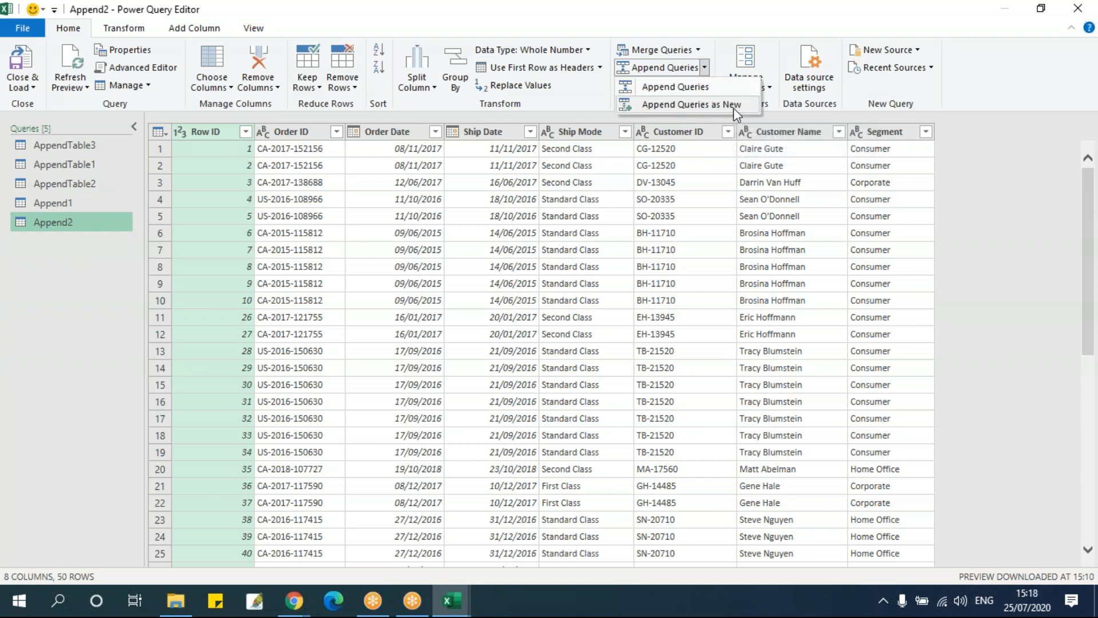
click(56, 206)
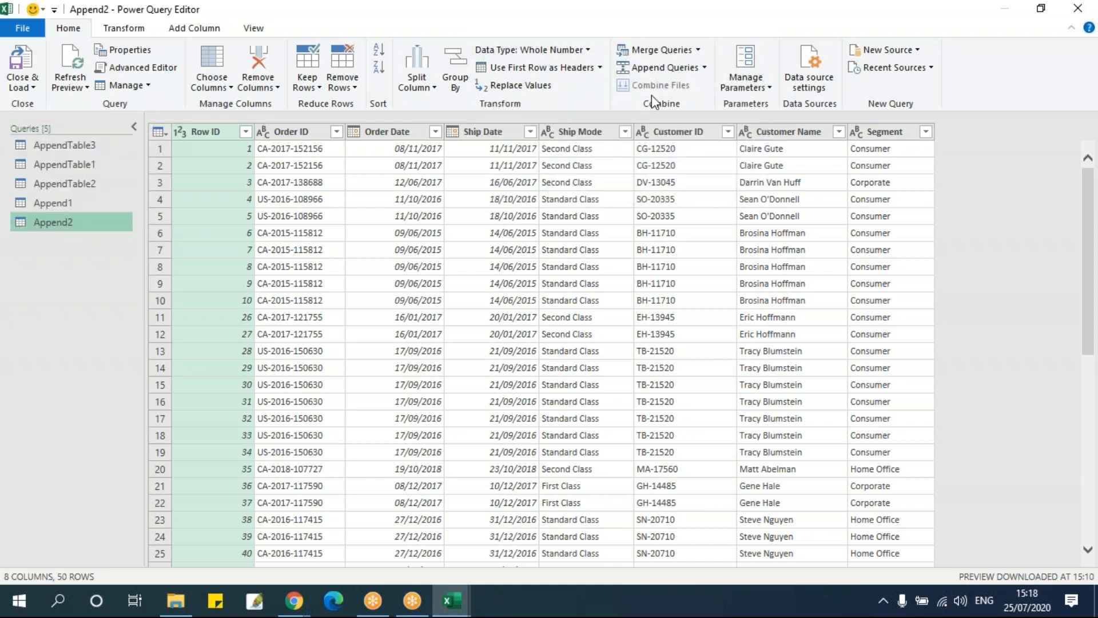
Append queries as new from two tables, with AppendTable3 as the primary table and AppendTable1 as the table to append
click(705, 64)
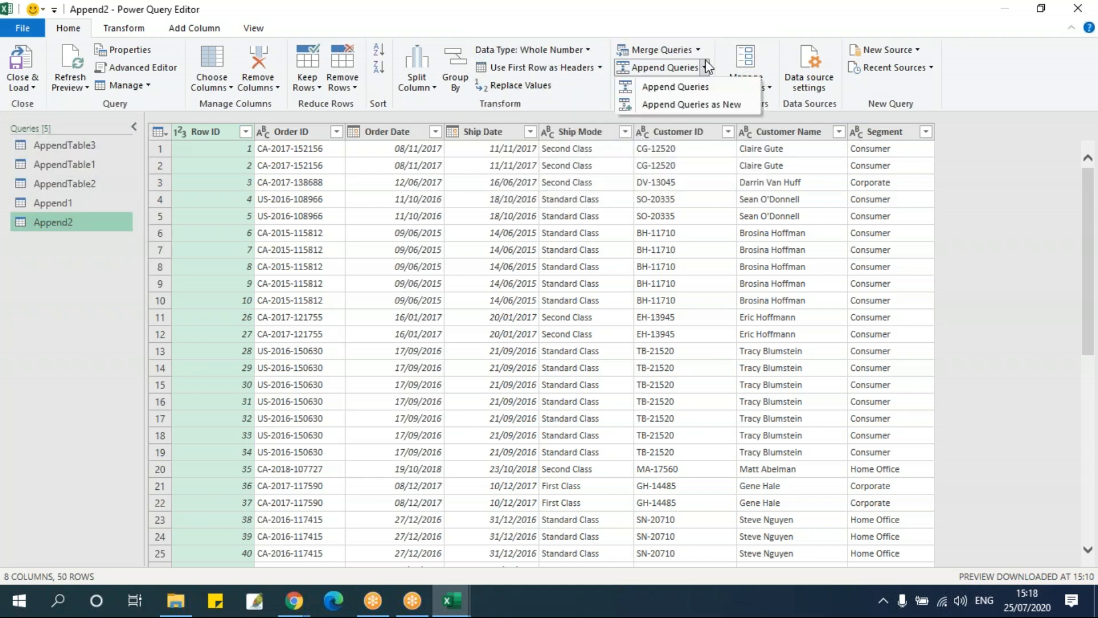
click(706, 104)
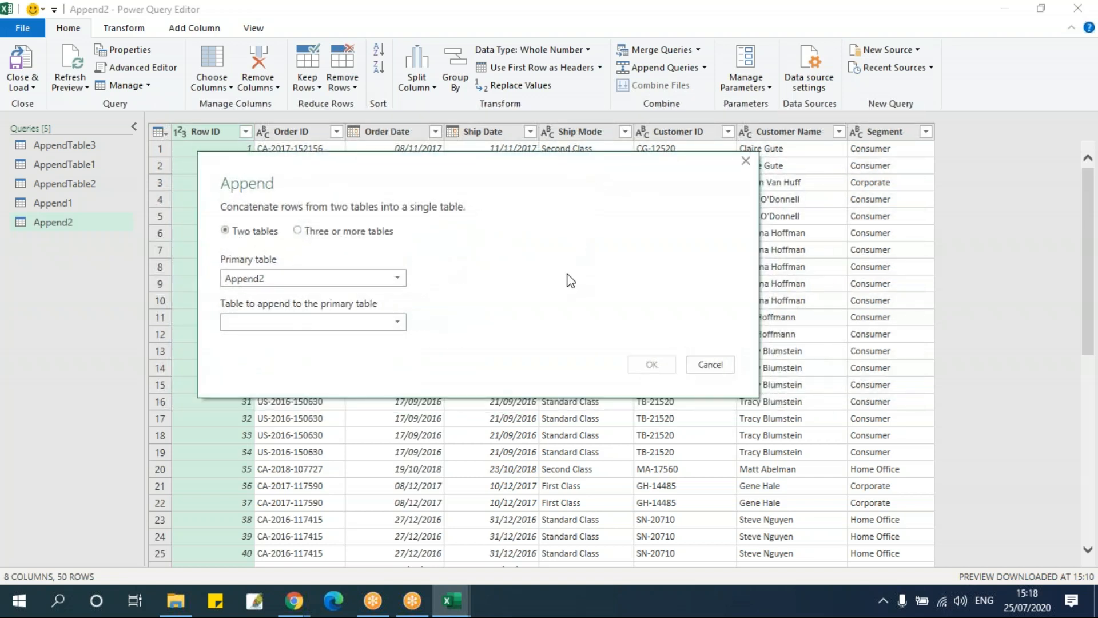
click(304, 282)
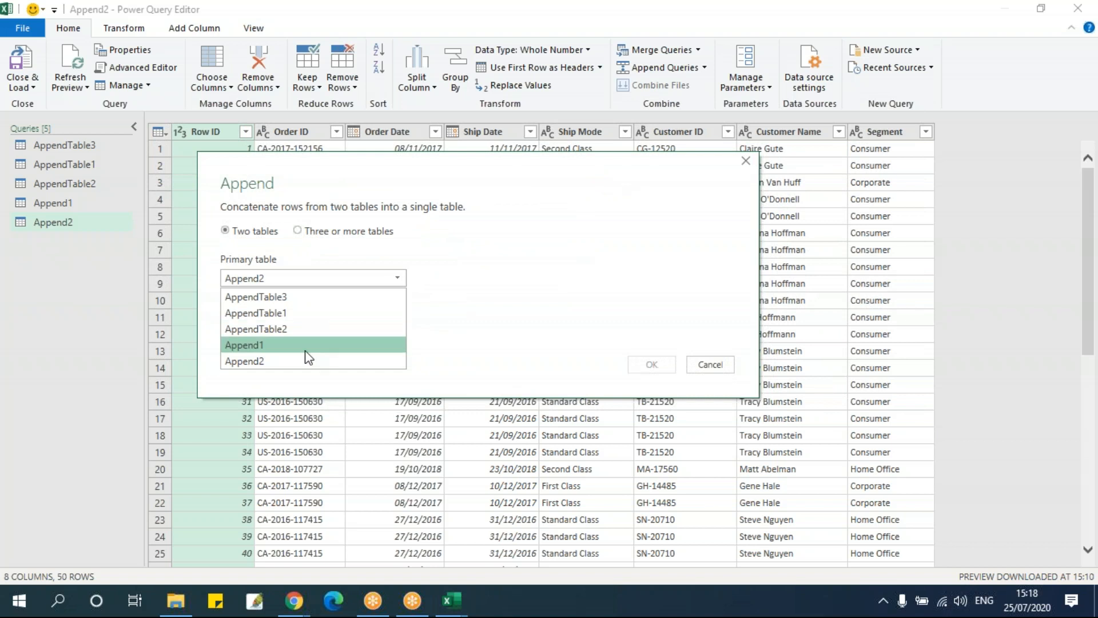
click(305, 297)
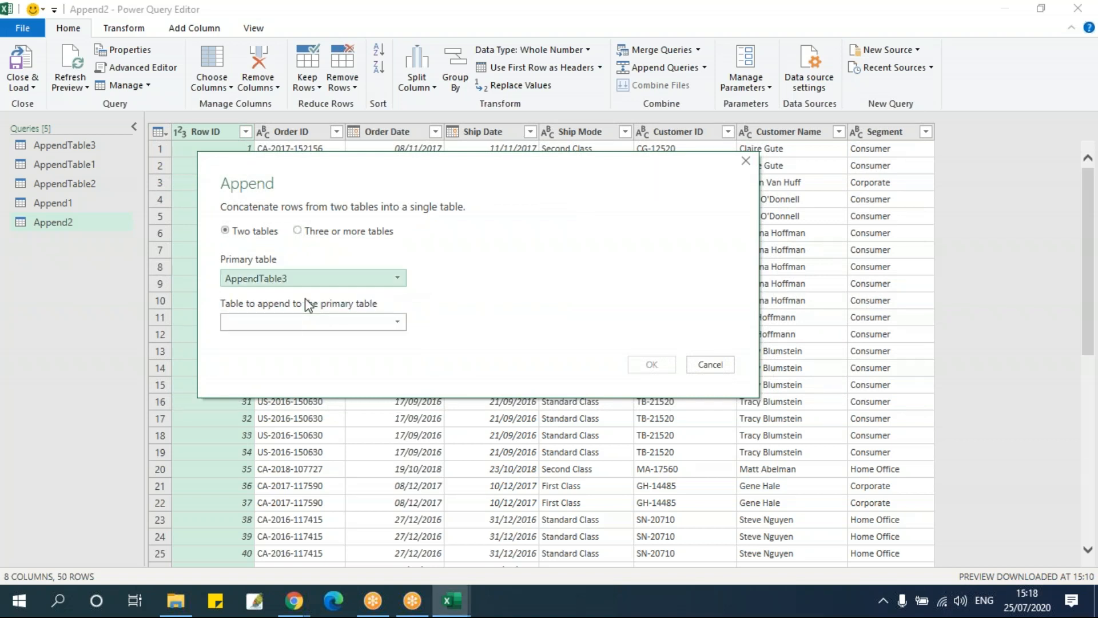
click(277, 321)
click(286, 358)
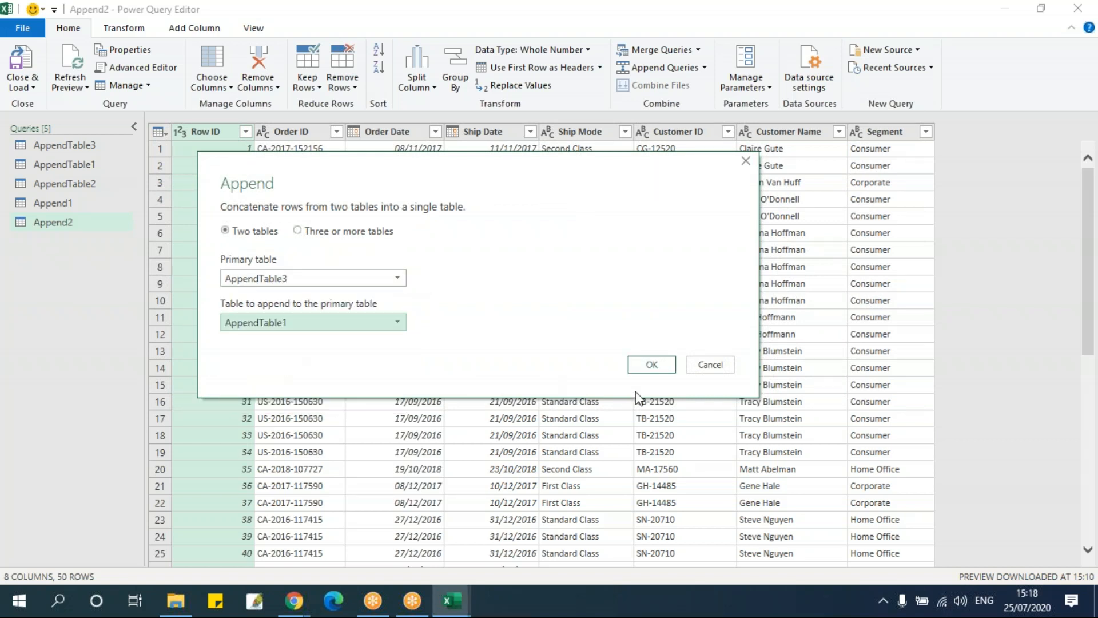
click(657, 364)
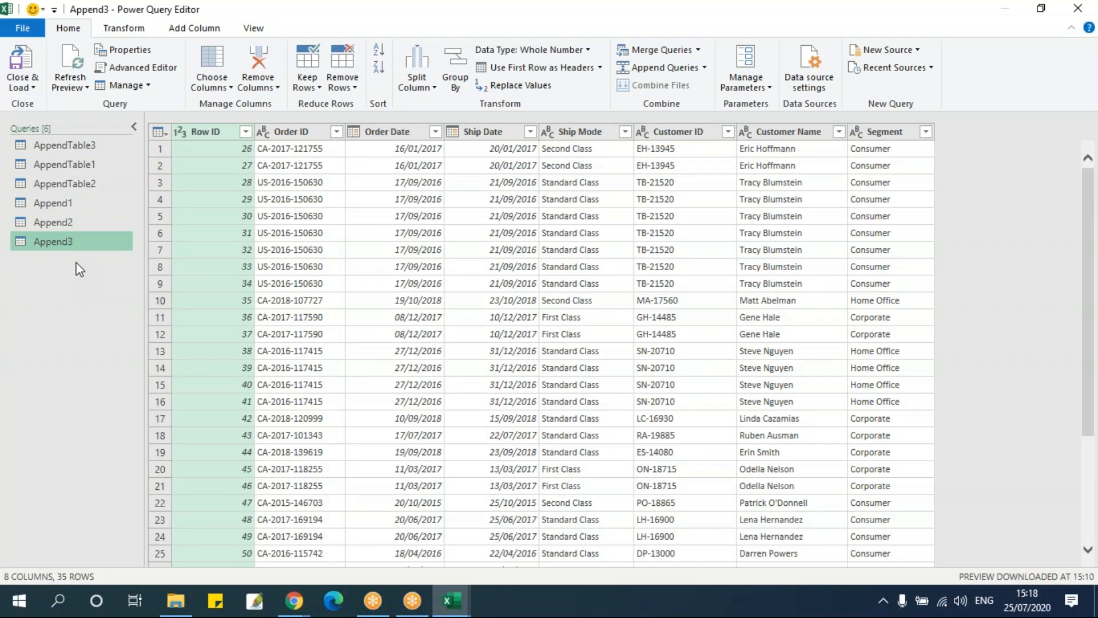
Examine the Row ID column of Append3 where its two tables meet, and compare the query with Append2
click(242, 149)
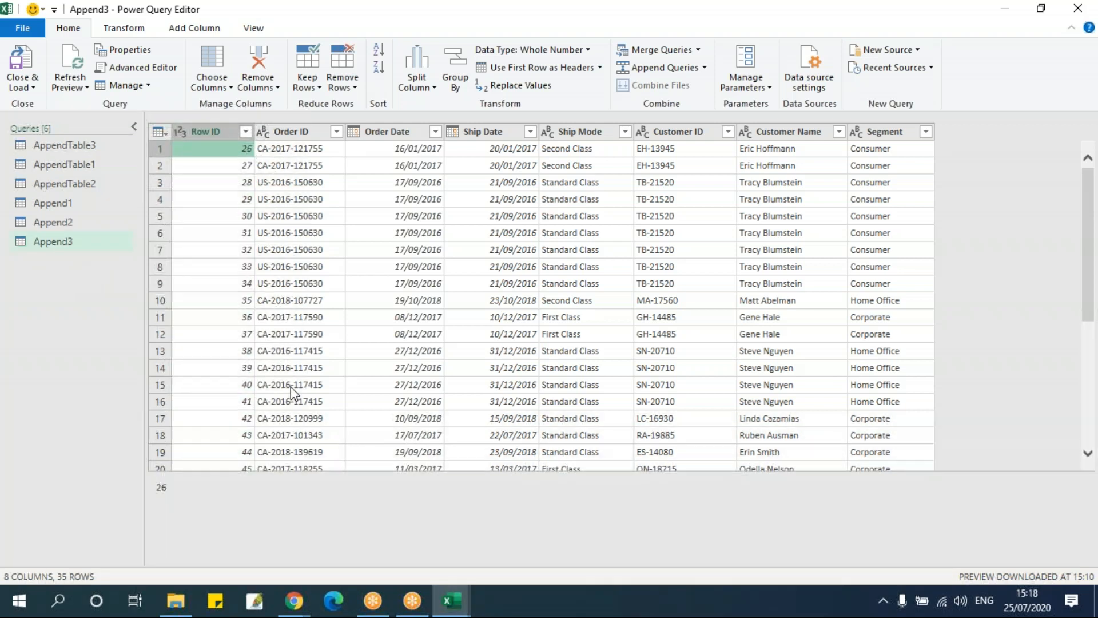
scroll(280, 433, down, 3)
click(246, 405)
scroll(349, 366, down, 2)
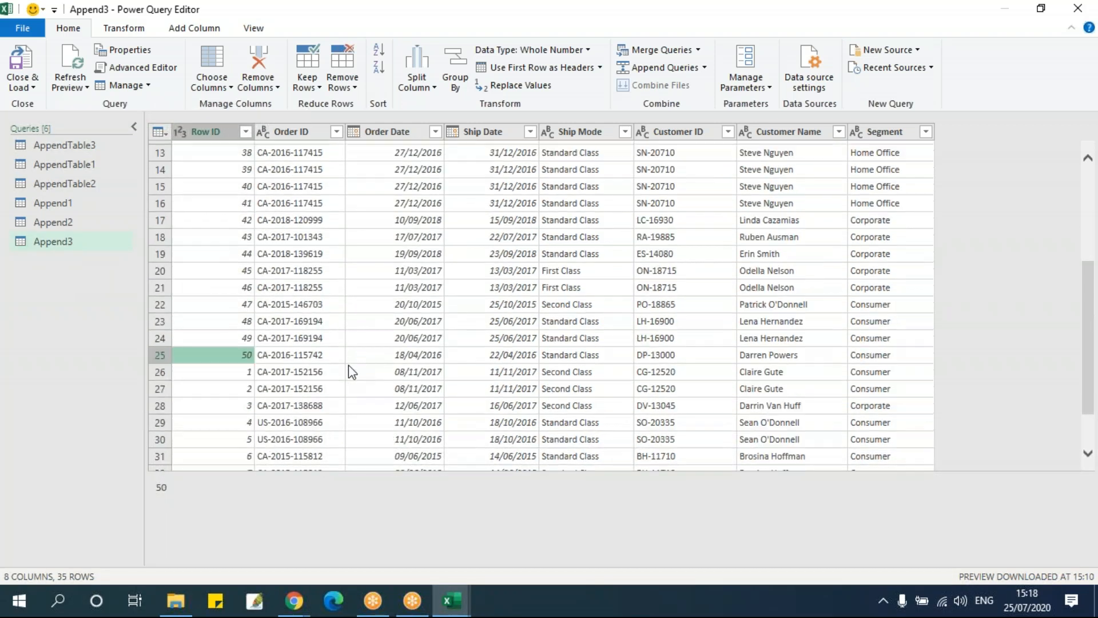
click(73, 228)
click(70, 243)
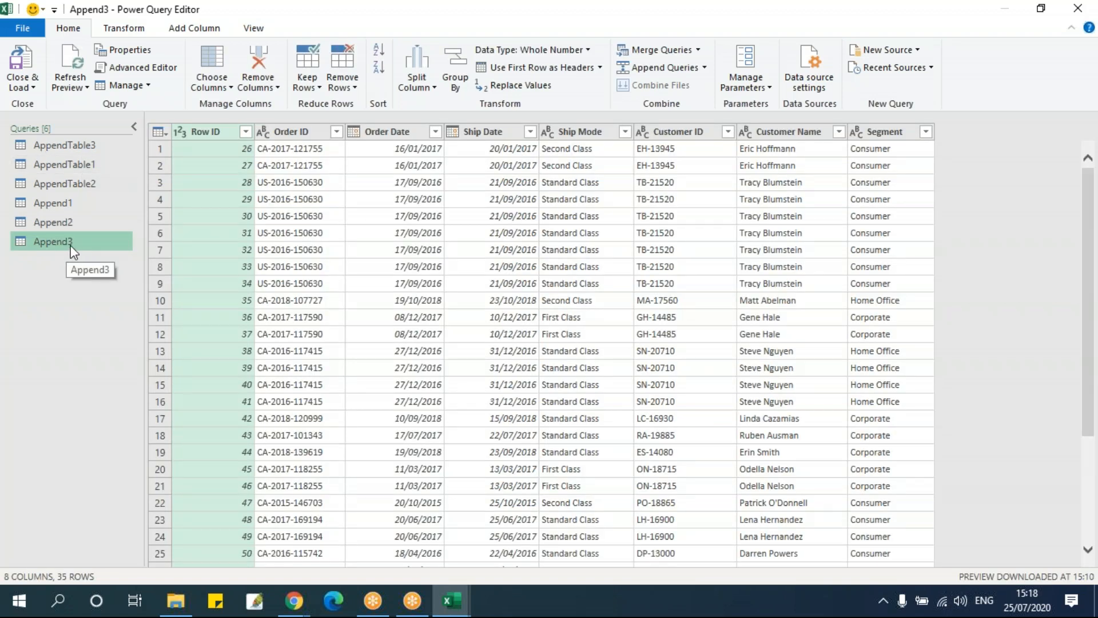
Append AppendTable1 directly to the existing Append3 query without creating a new query
click(708, 67)
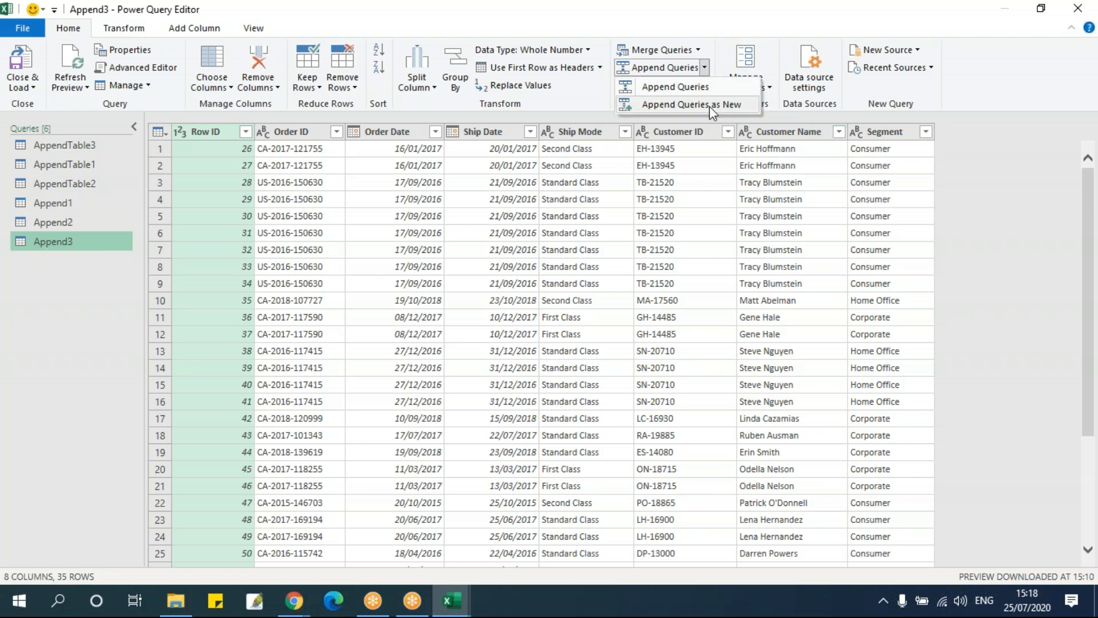
click(709, 89)
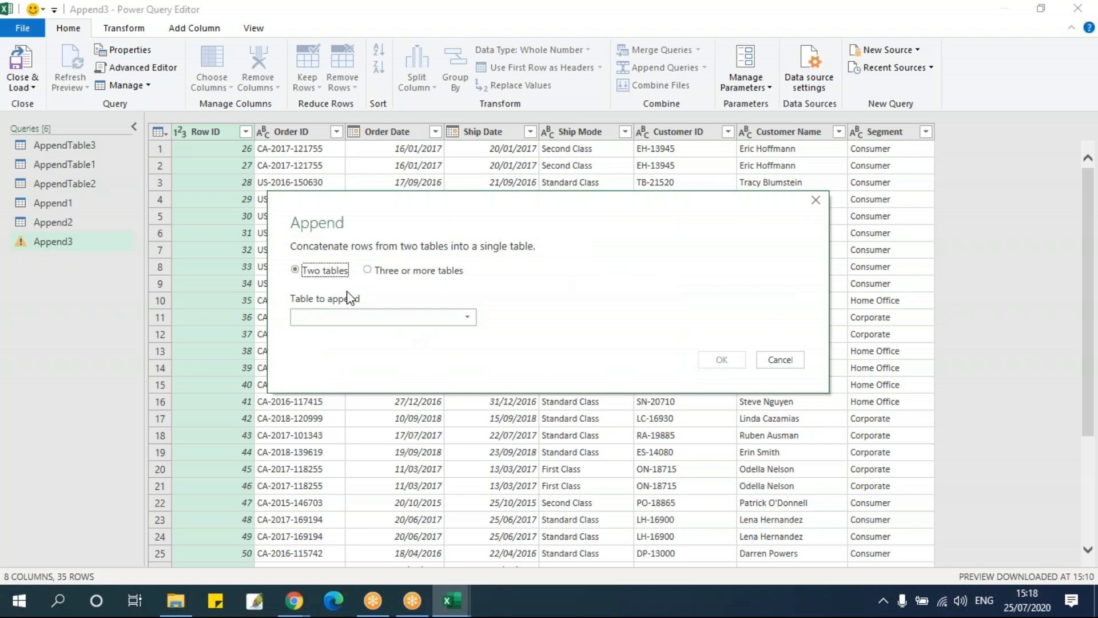
click(380, 317)
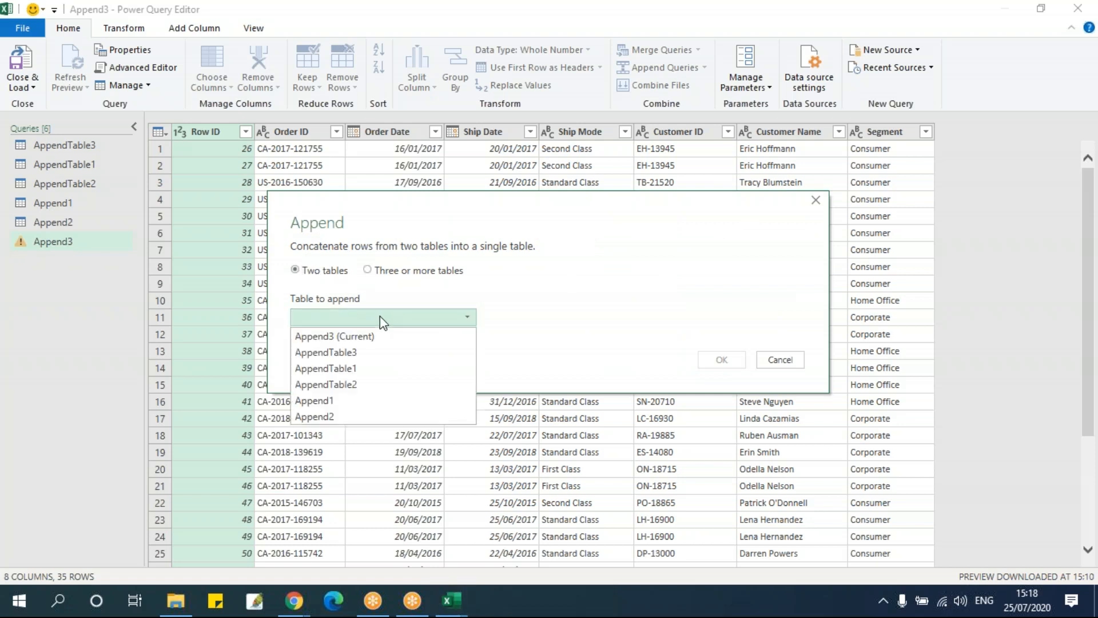
click(453, 238)
drag(486, 210, 790, 145)
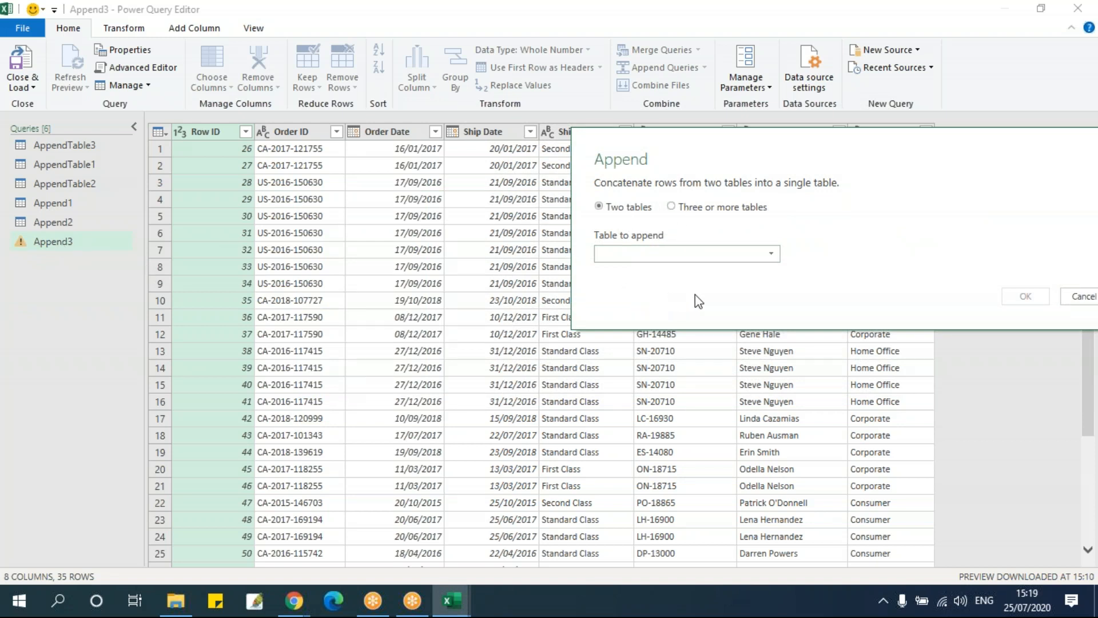
drag(719, 155, 531, 150)
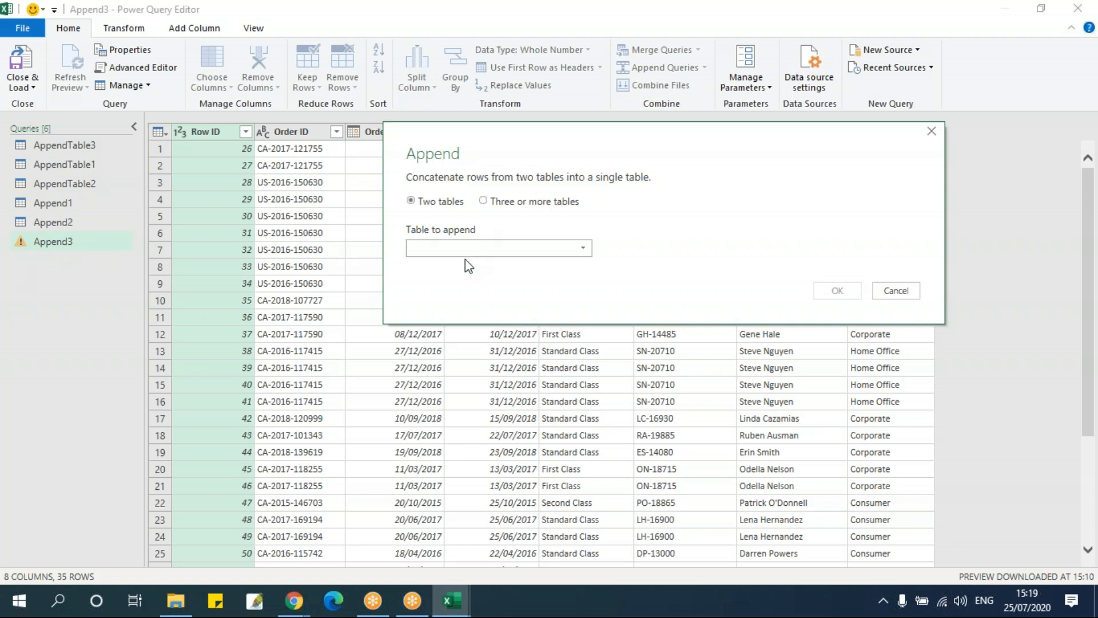
click(479, 247)
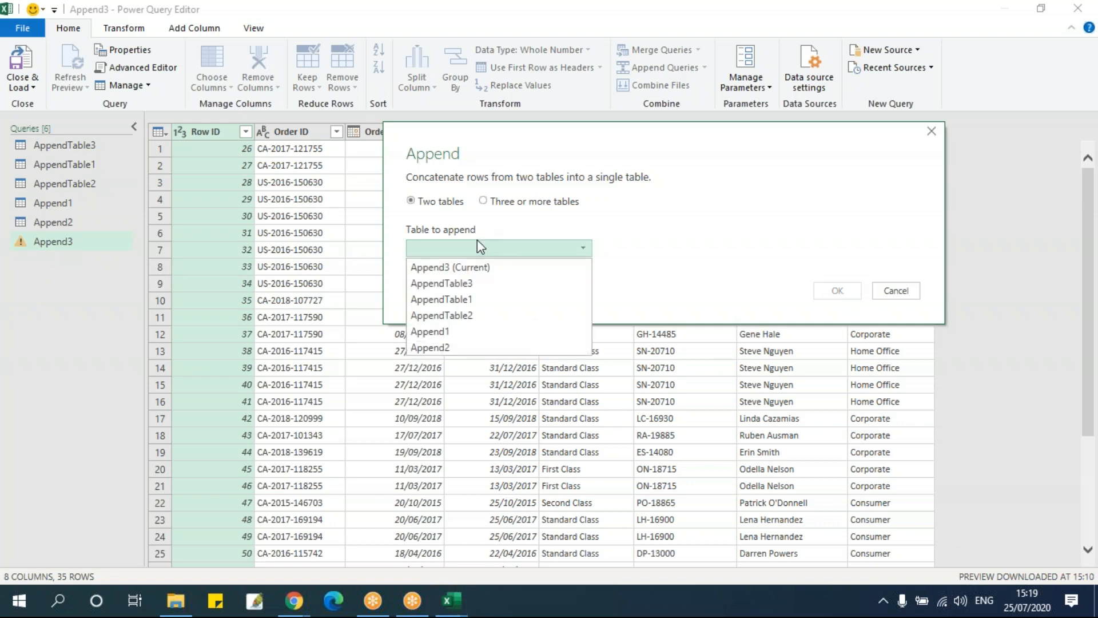
click(484, 299)
click(837, 290)
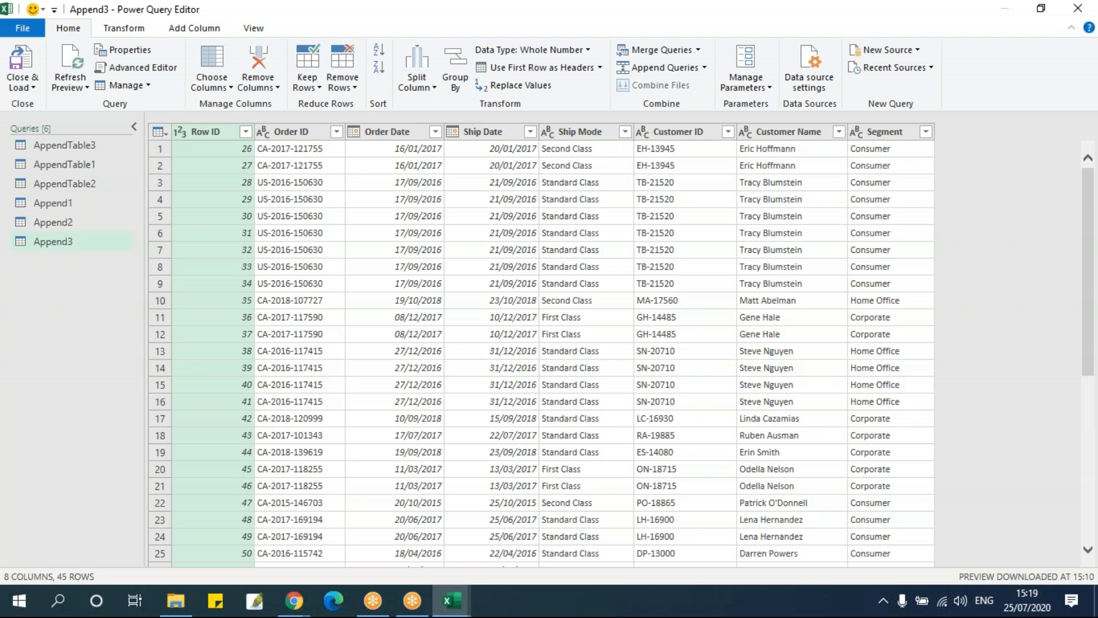
Check the Append3 rows down to the end for the AppendTable1 records added a second time
scroll(293, 266, down, 7)
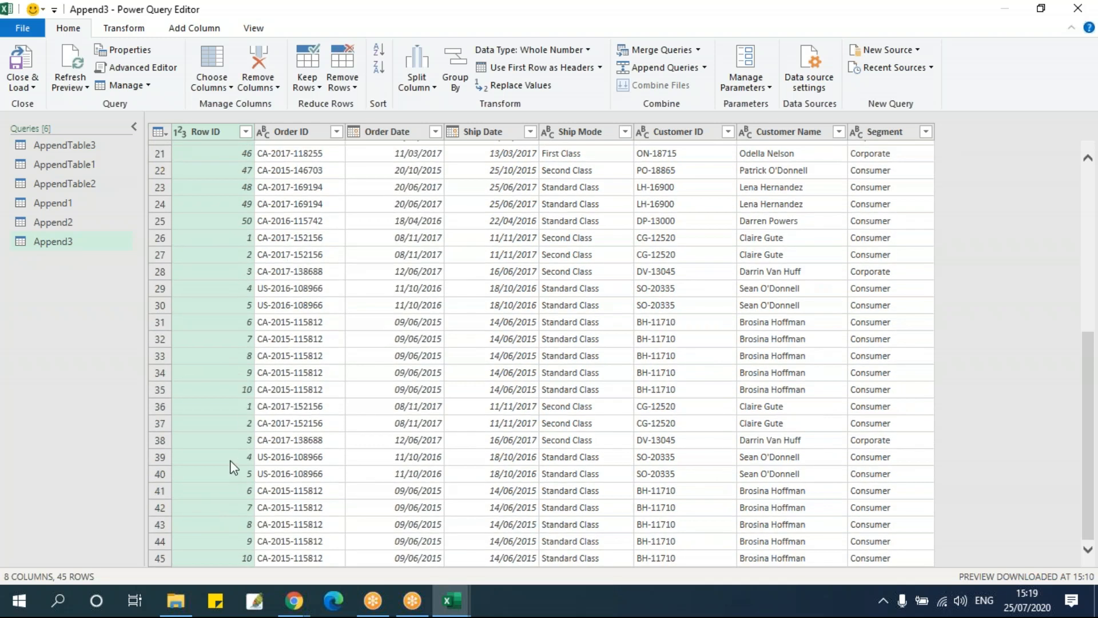
scroll(238, 413, up, 3)
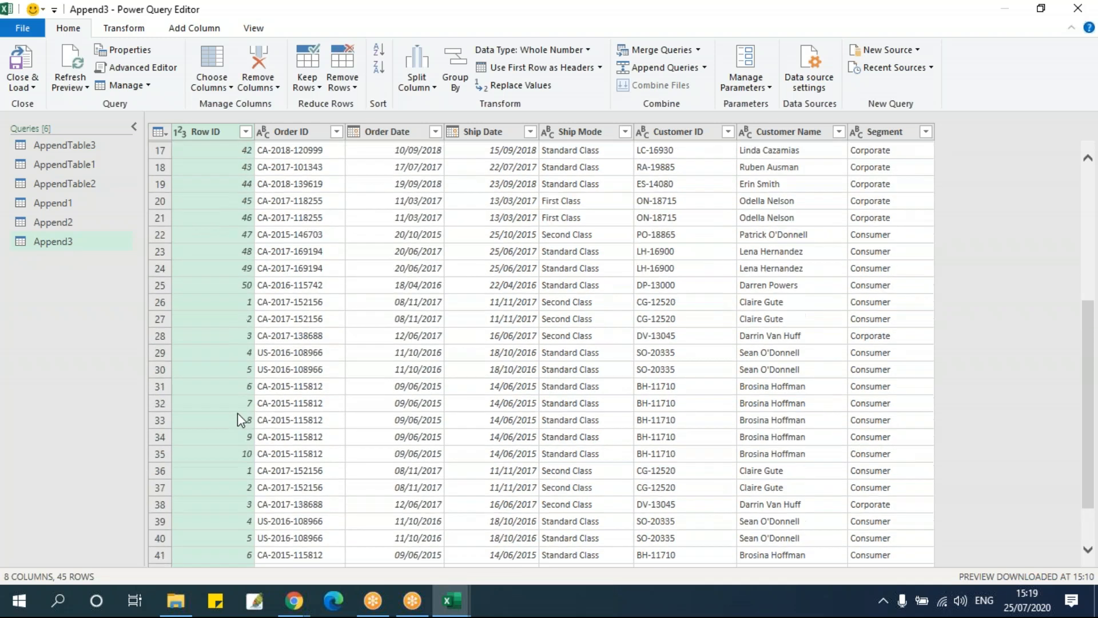
scroll(238, 413, down, 3)
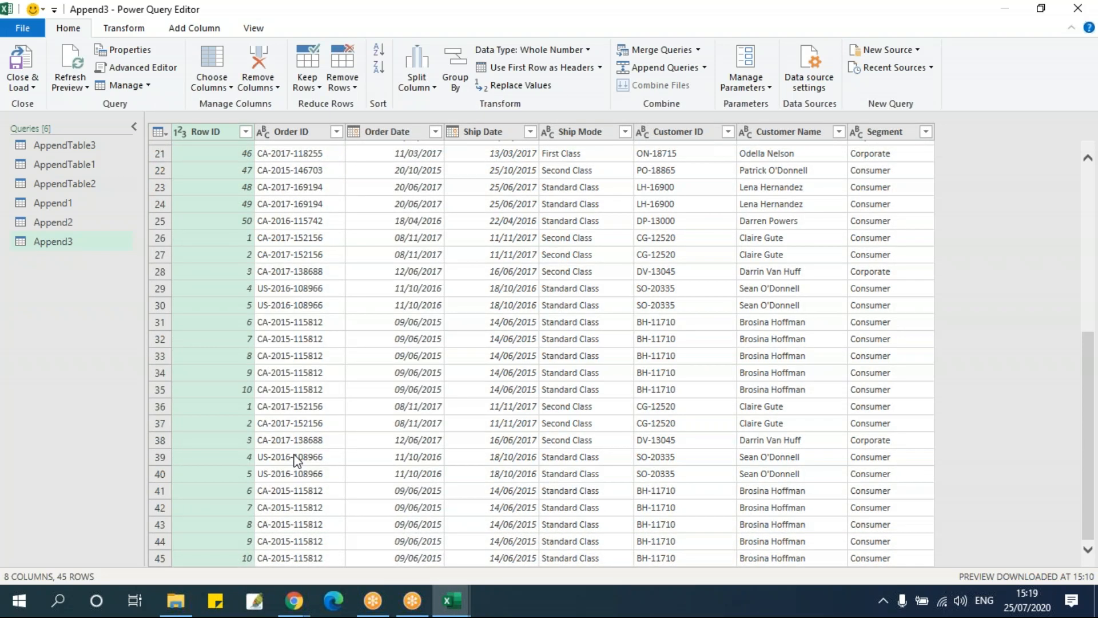
scroll(296, 460, up, 7)
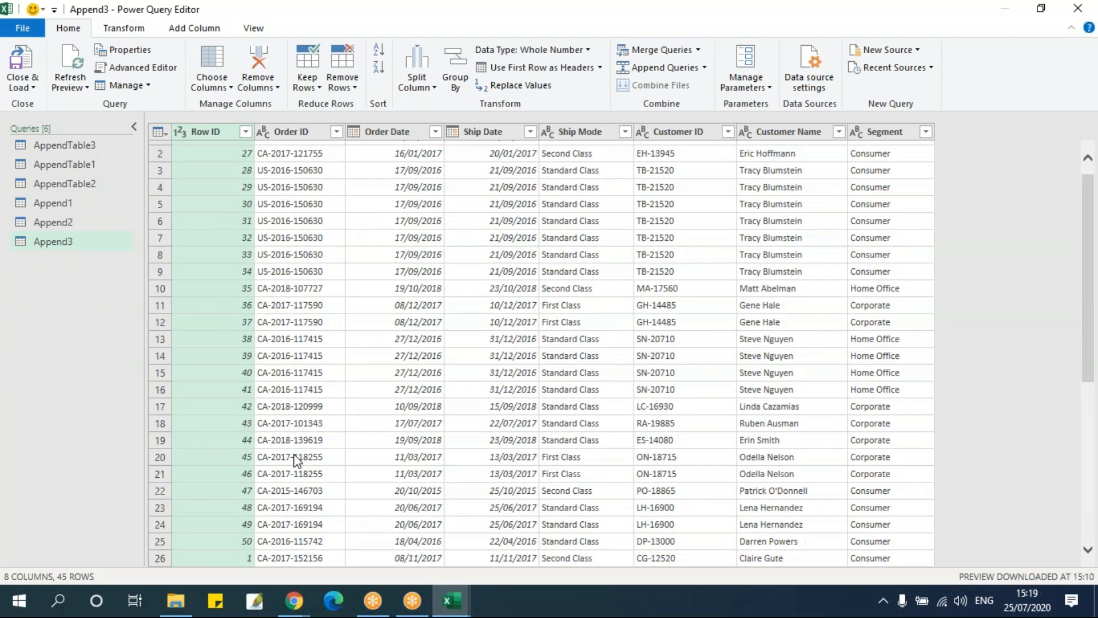
Append AppendTable2 to the existing Append3 query as the table to append
click(91, 239)
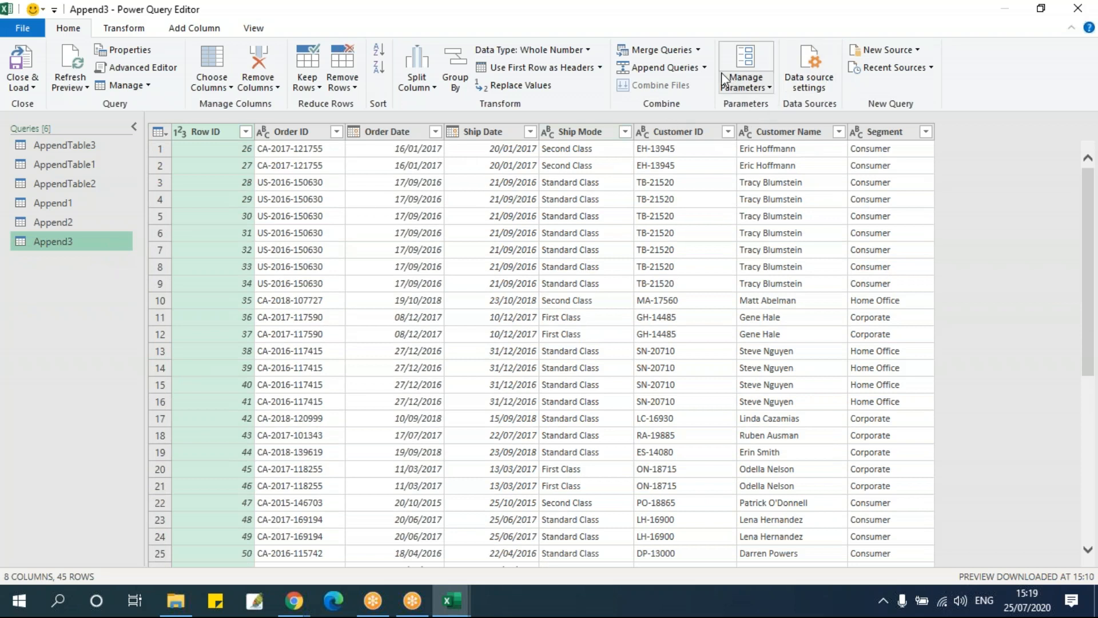
click(704, 67)
click(708, 86)
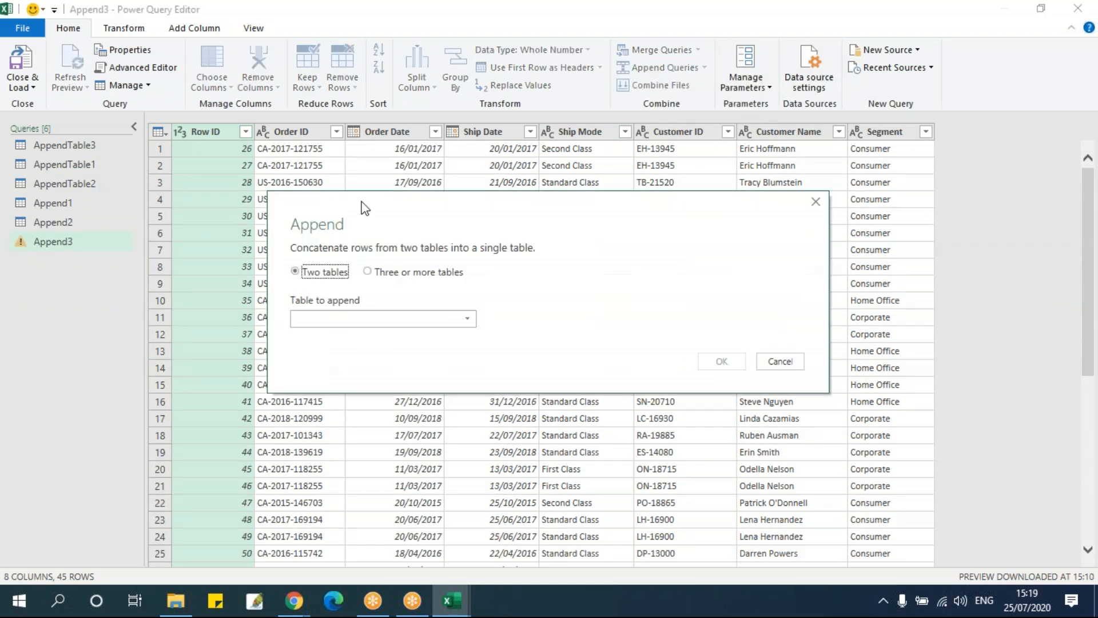
click(336, 318)
click(375, 387)
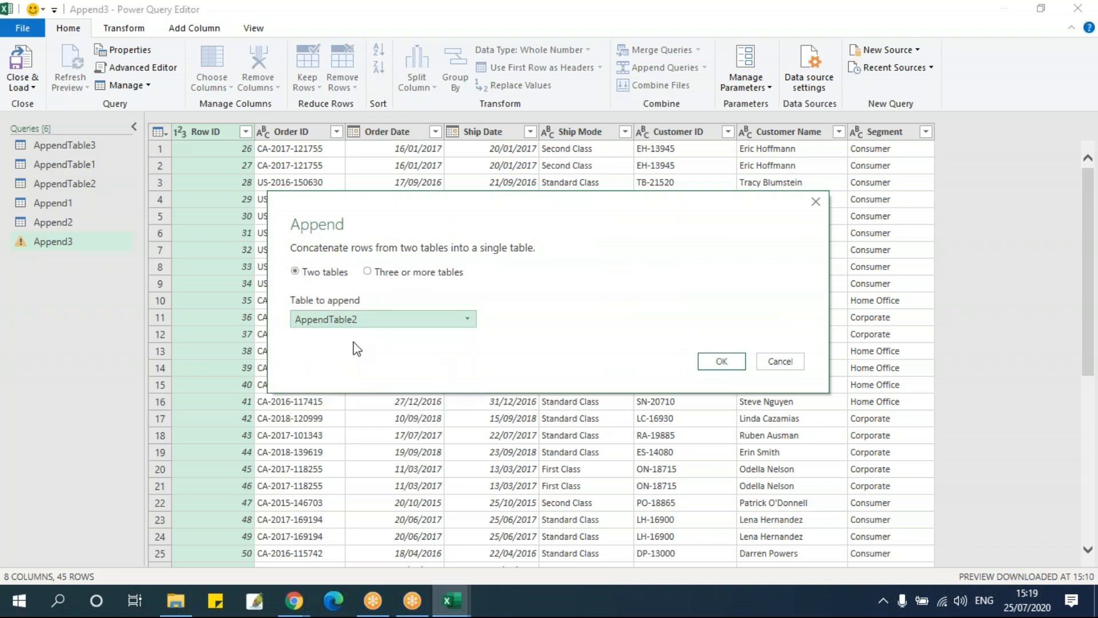
click(734, 362)
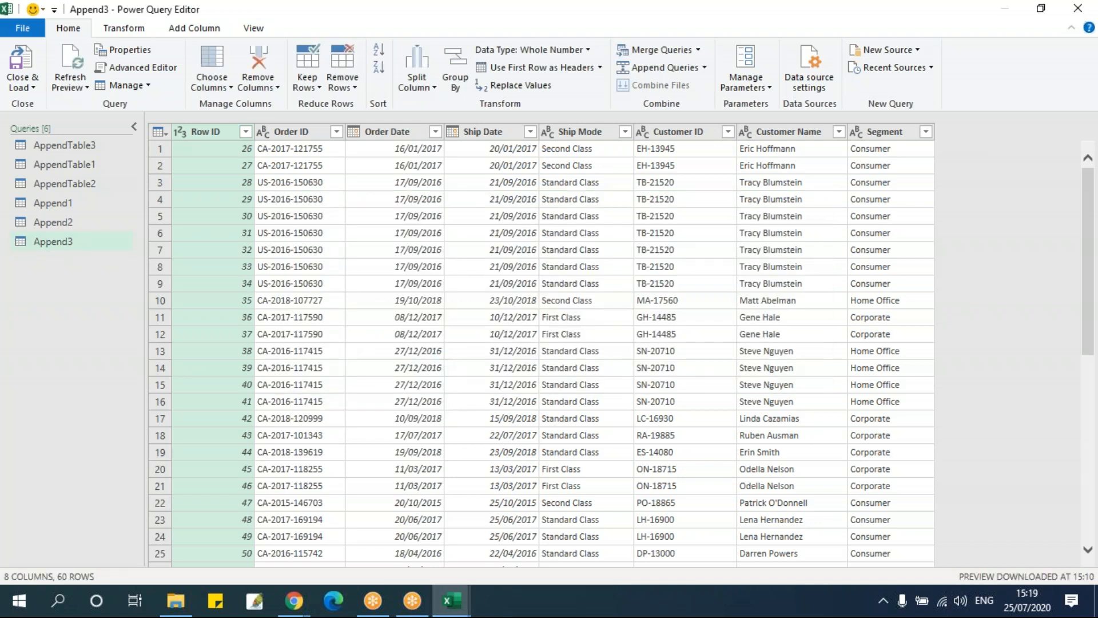
Examine the end of Append3, where the AppendTable2 rows follow Row ID 10
scroll(314, 389, down, 1)
scroll(314, 389, down, 10)
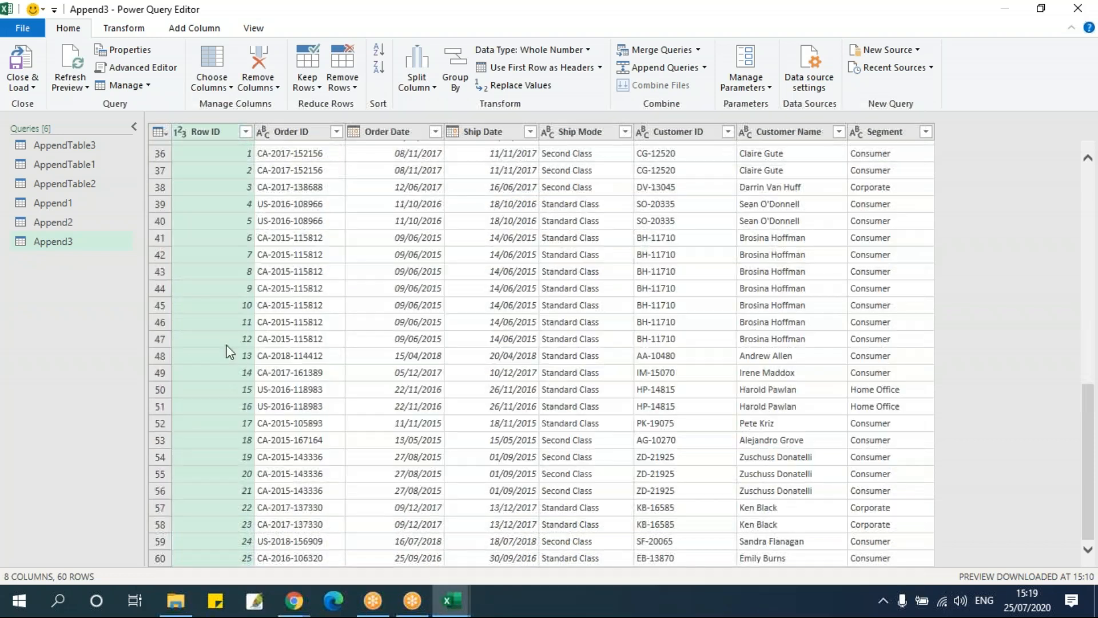
click(229, 305)
scroll(252, 461, down, 2)
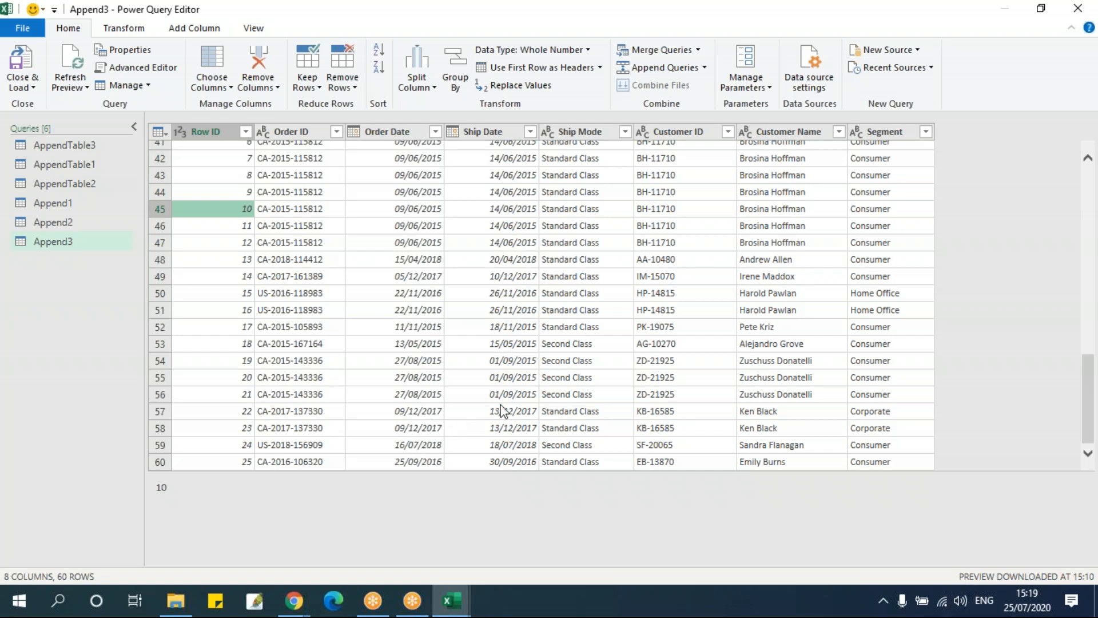
Close the Power Query Editor, keeping the changes, so that the Append3 query loads into a worksheet
click(1079, 16)
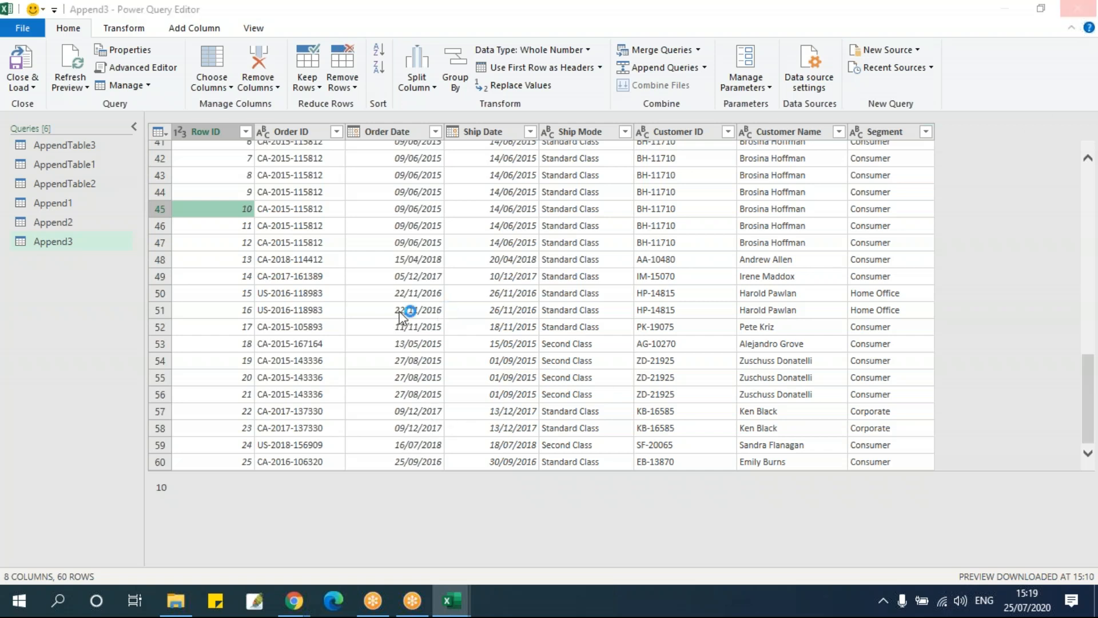
click(624, 323)
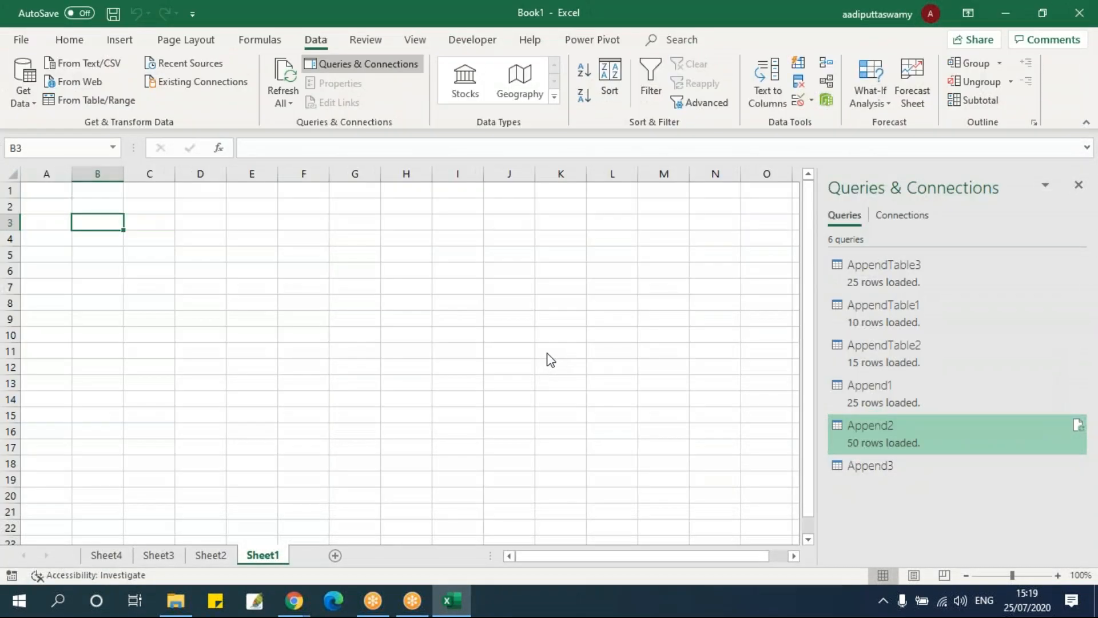
click(271, 325)
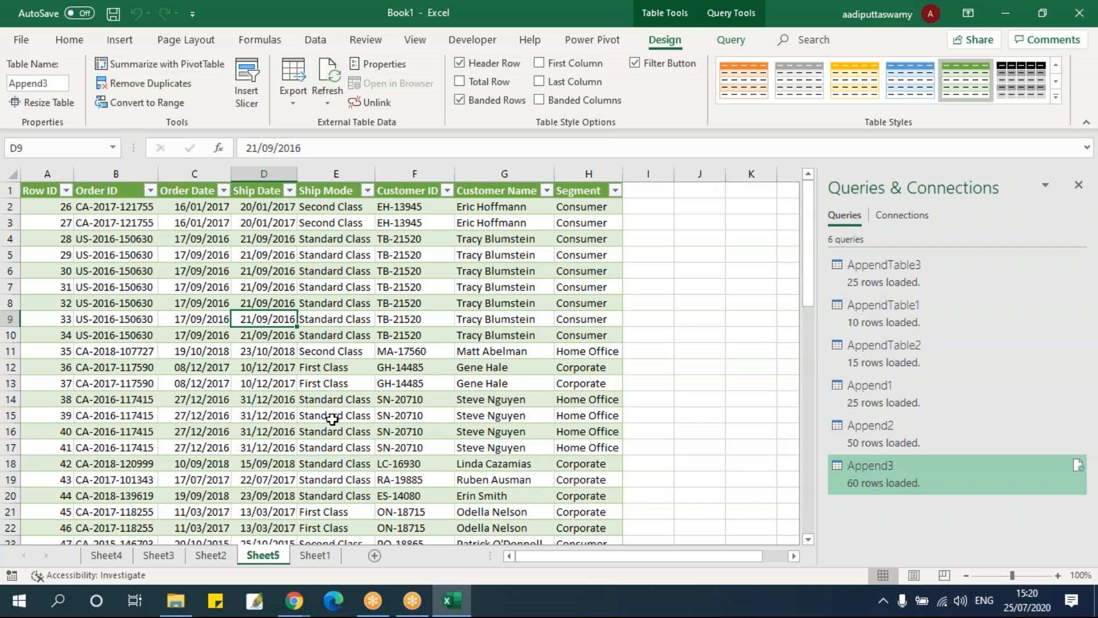
click(331, 324)
click(386, 274)
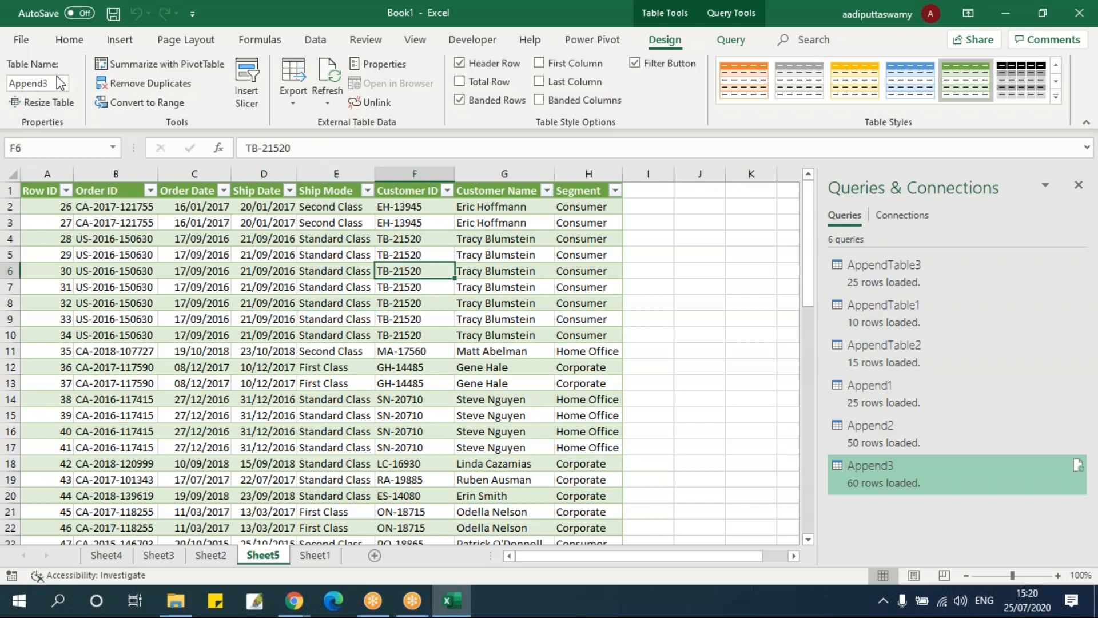
Reopen the Power Query Editor on the Append3 query and refresh the previews of all queries
click(315, 40)
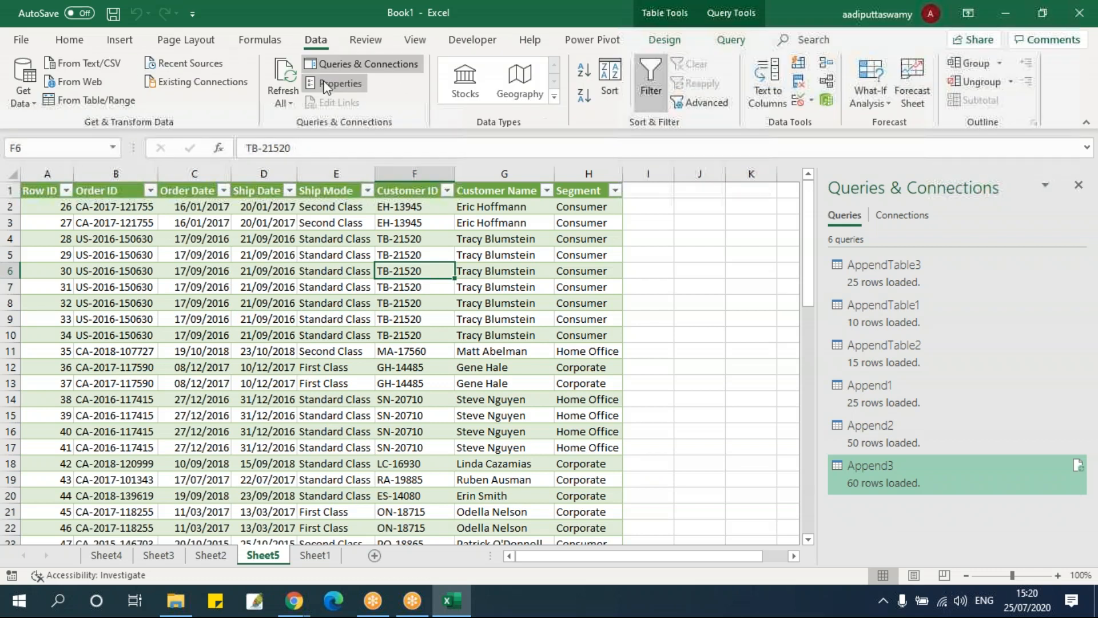
click(20, 99)
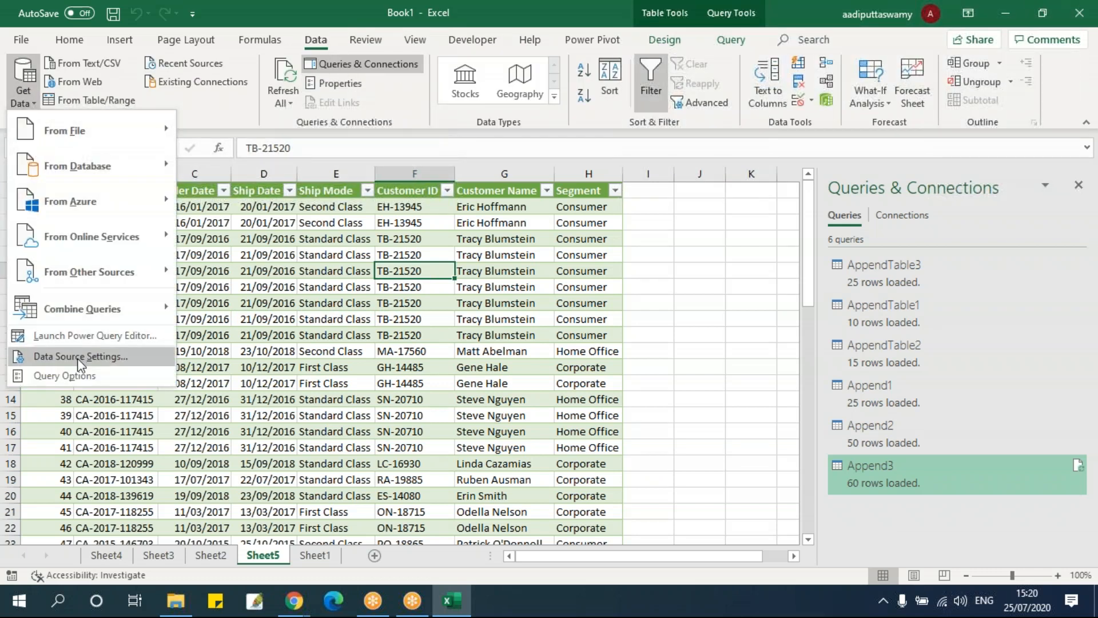
click(86, 335)
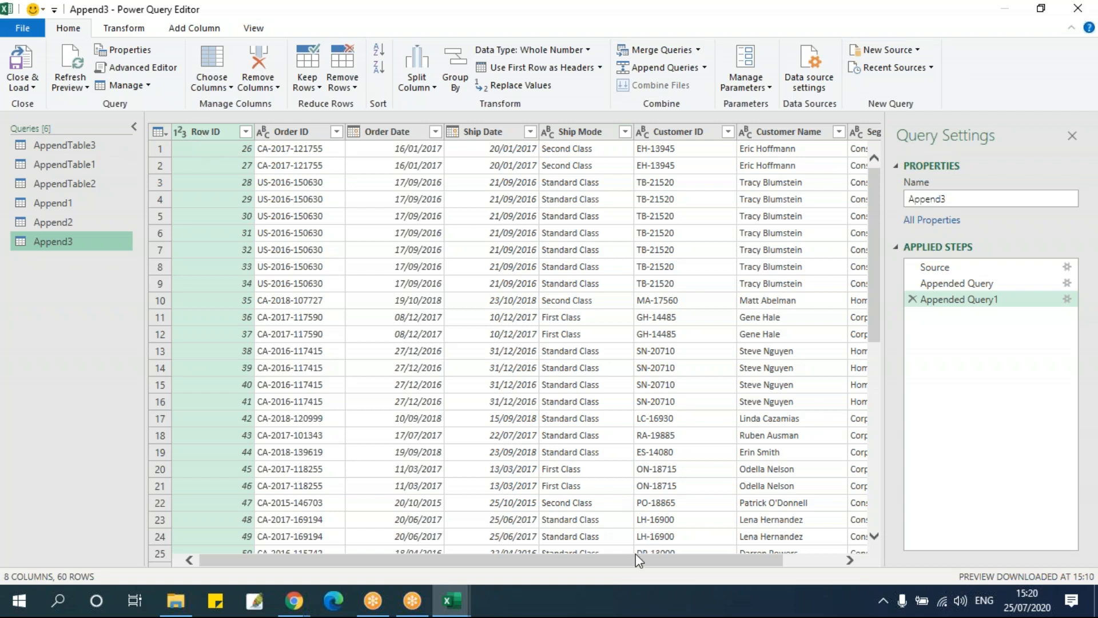
drag(637, 559, 866, 563)
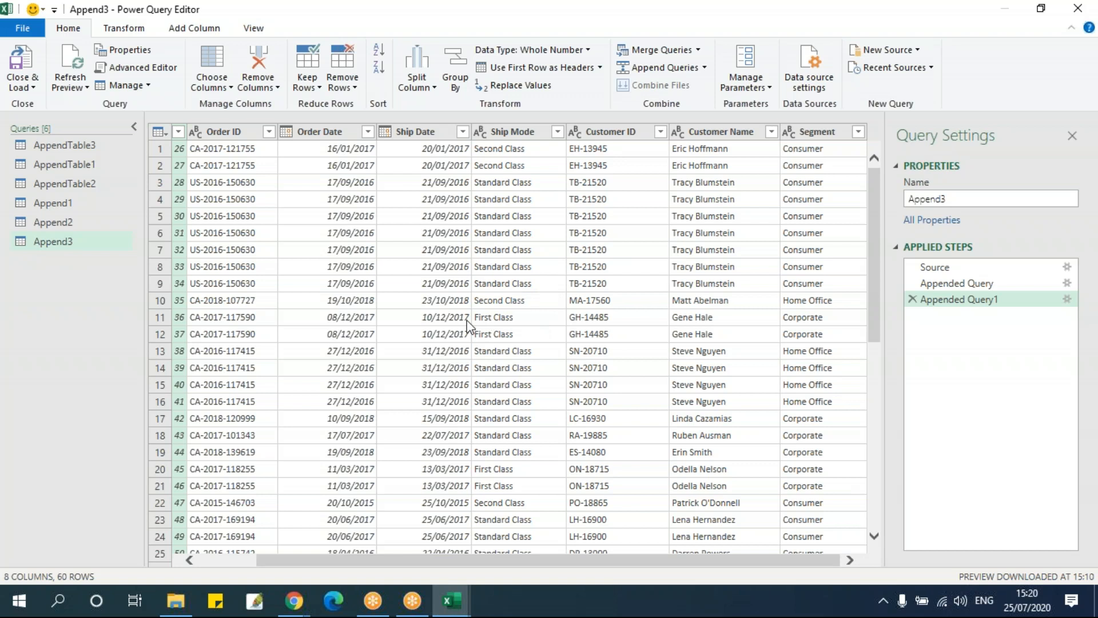
click(450, 131)
click(512, 131)
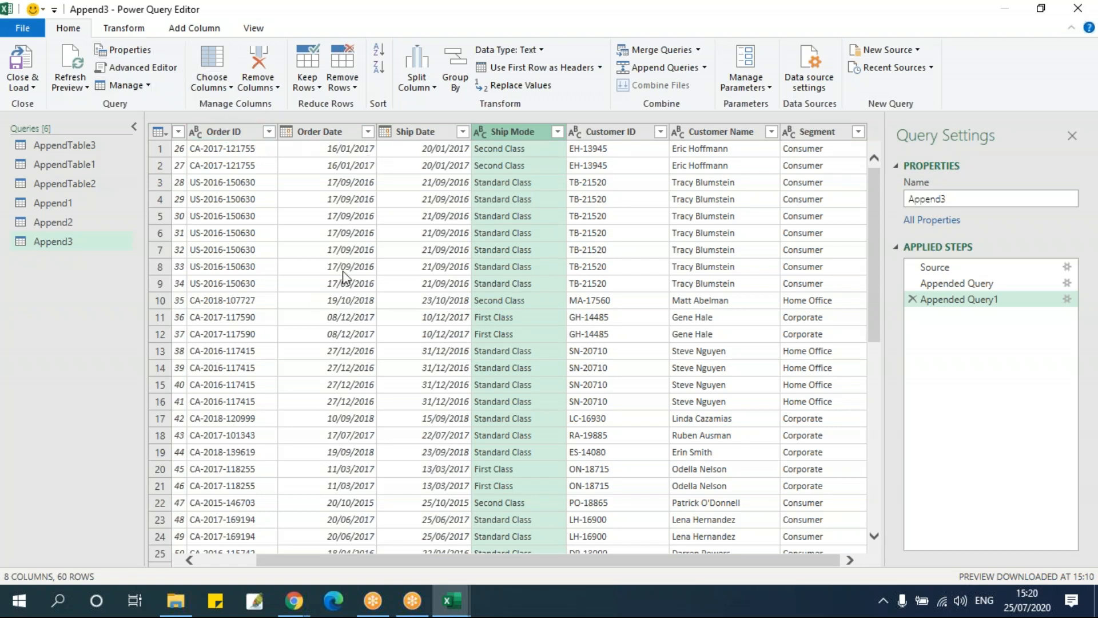
click(75, 84)
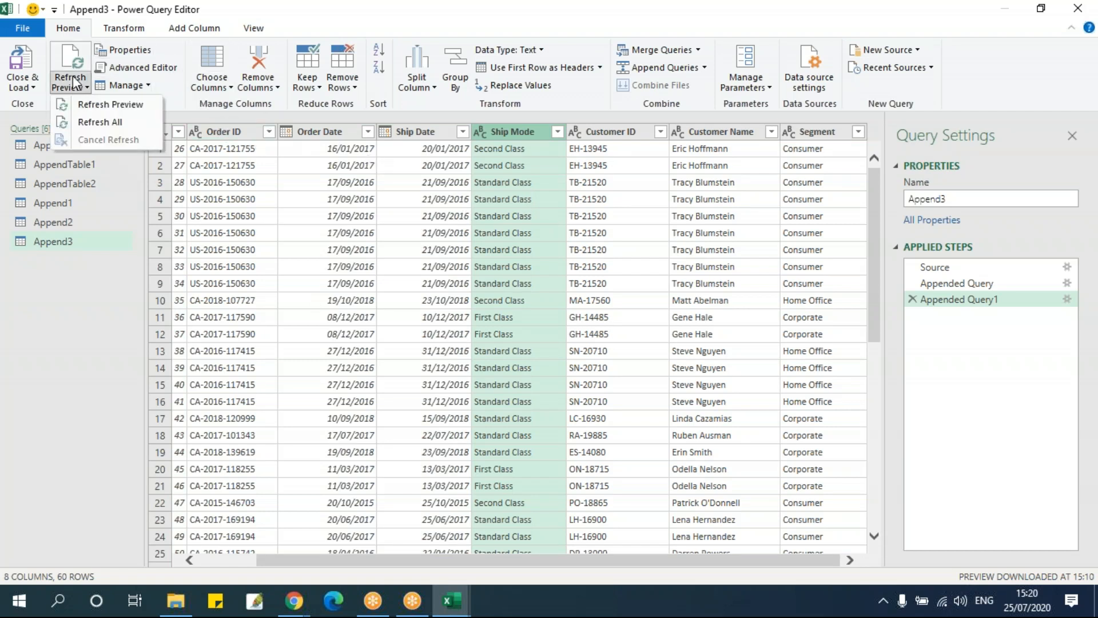
click(96, 122)
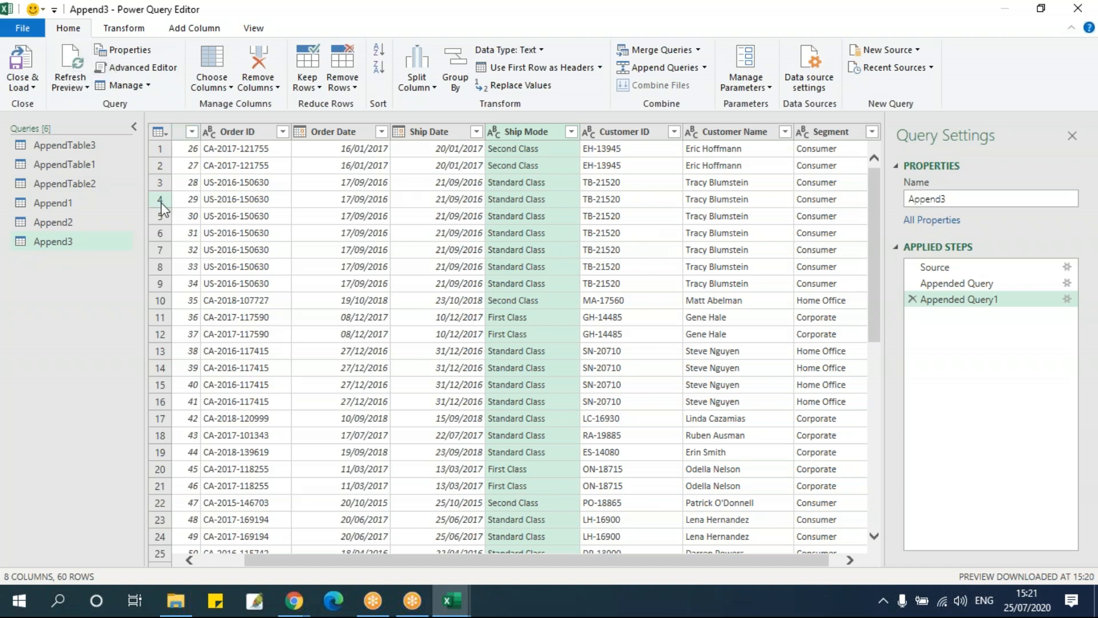
View the Append2 query, then close the Power Query Editor to return to the worksheet
click(73, 222)
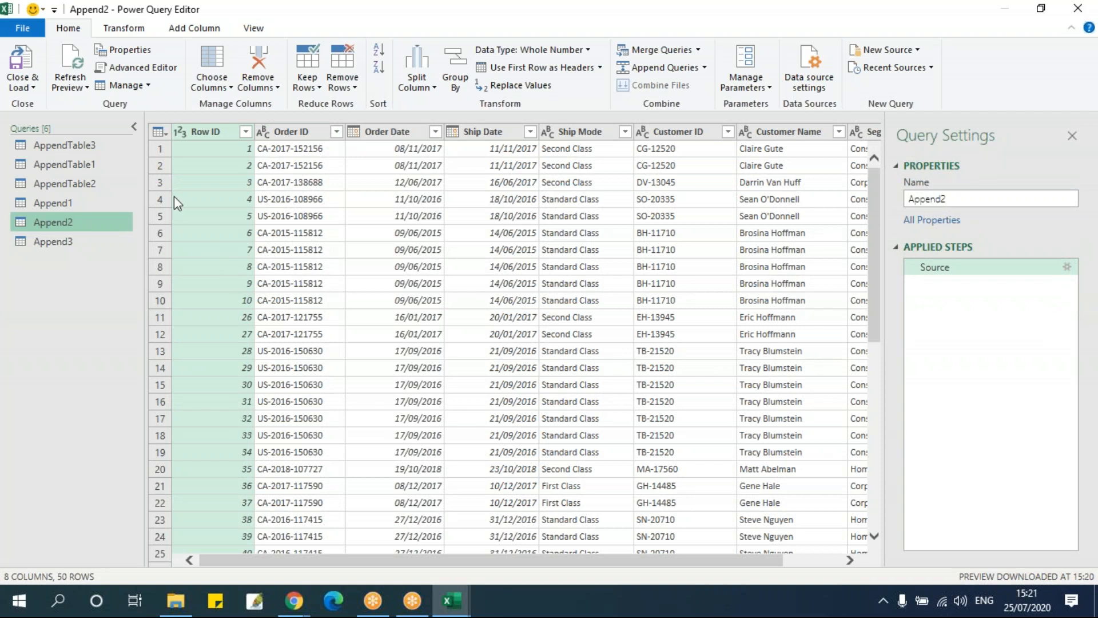
click(182, 33)
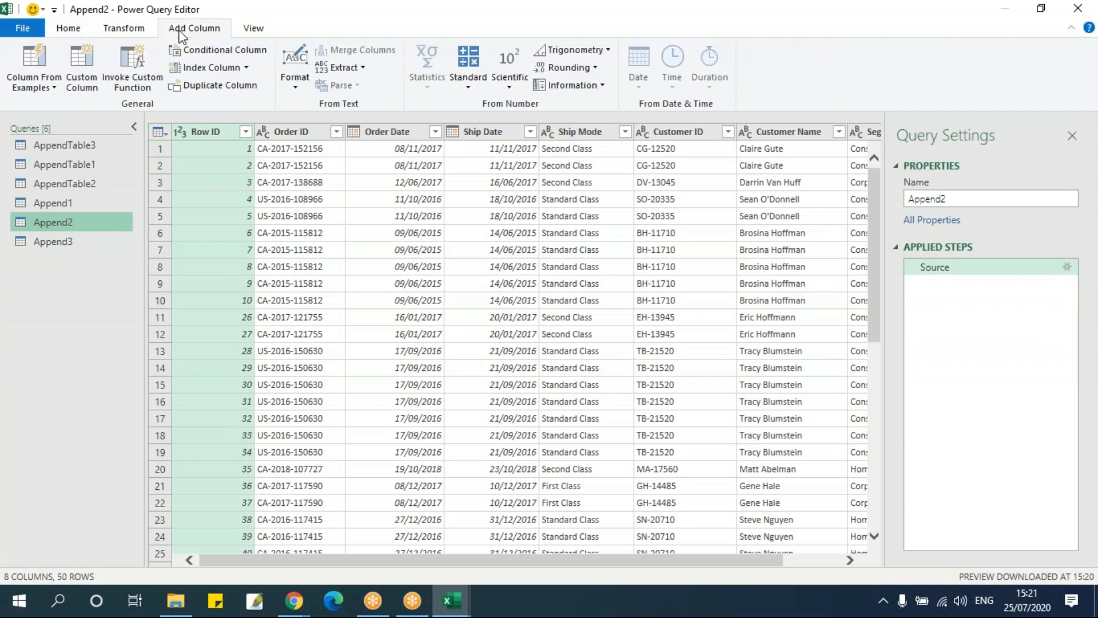
click(1079, 9)
click(410, 317)
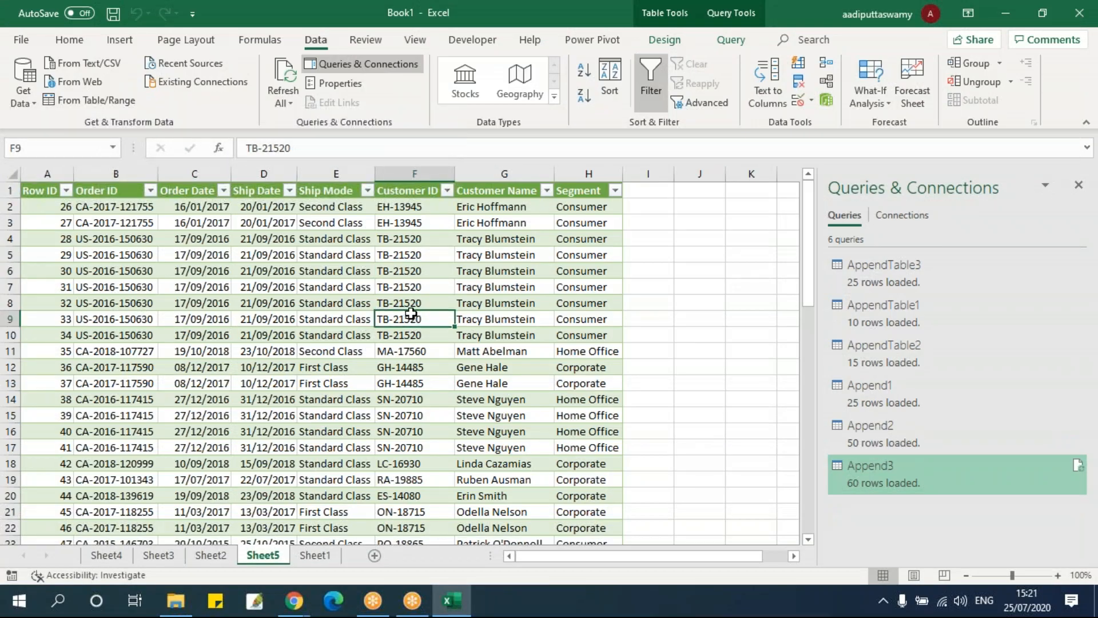
Close the Book1 workbook without saving its changes
click(738, 288)
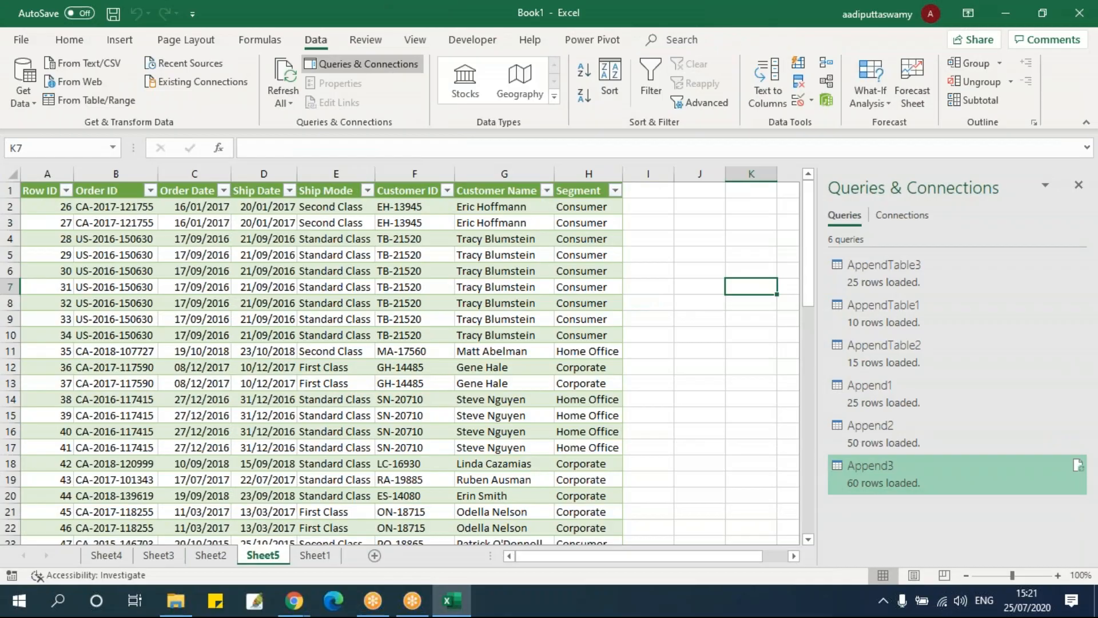
key(alt+f)
key(c)
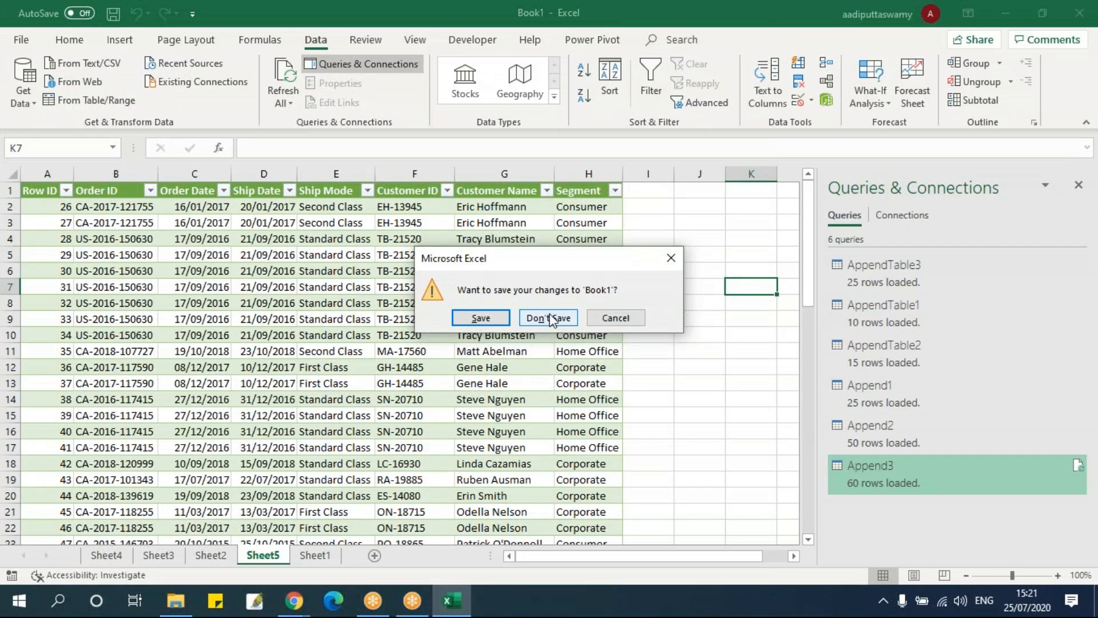
click(551, 318)
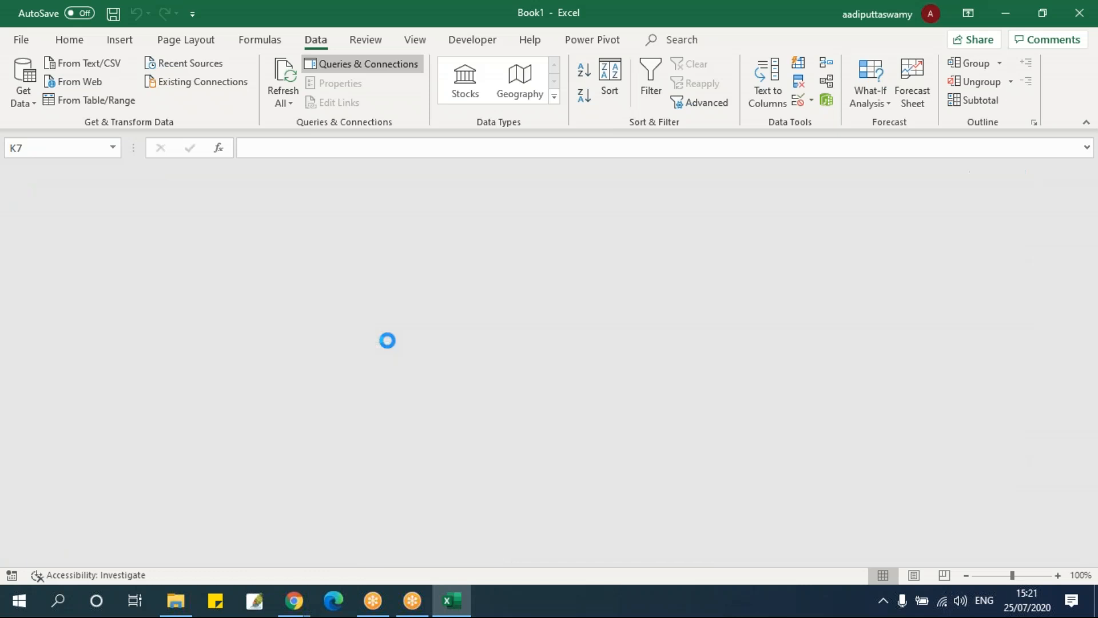
Create a new blank workbook and look up the Merge command for combining queries
key(ctrl+n)
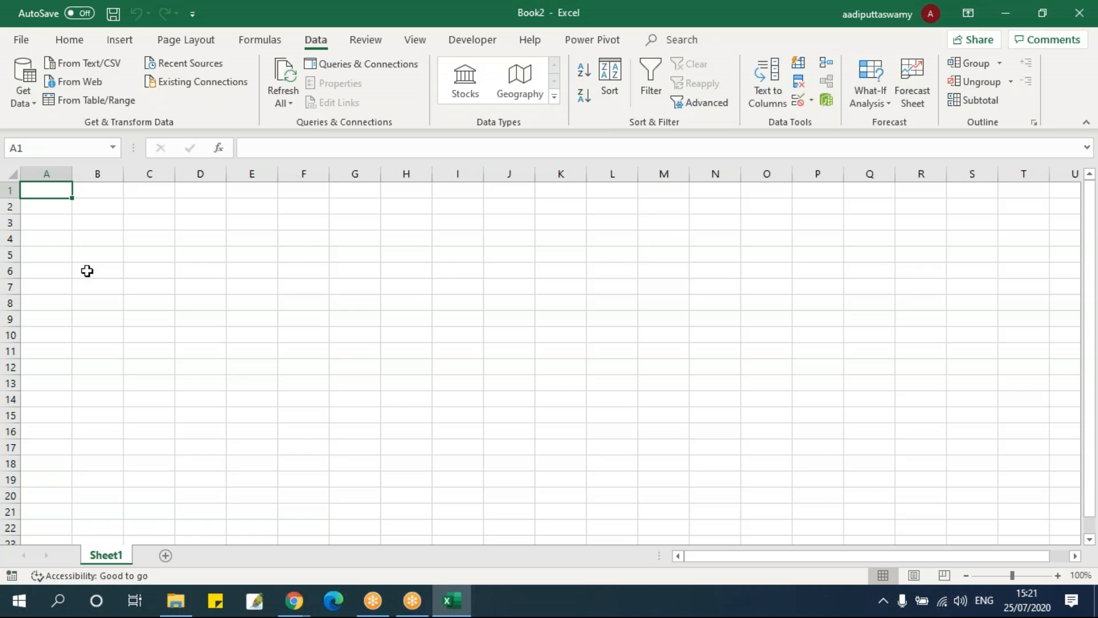
click(26, 97)
mouse_move(94, 321)
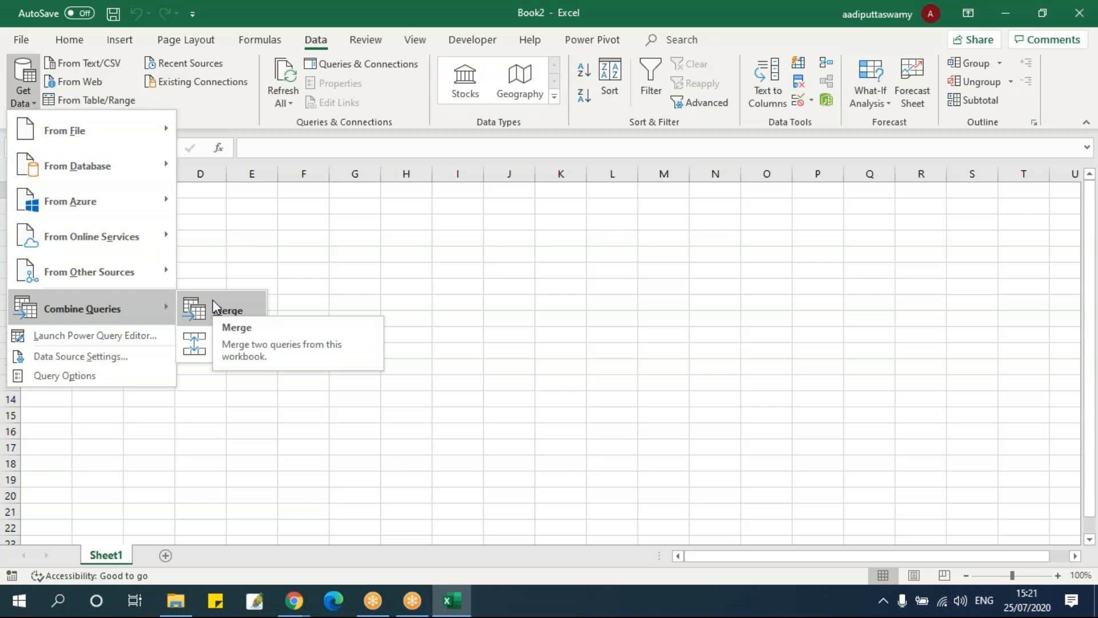
click(607, 253)
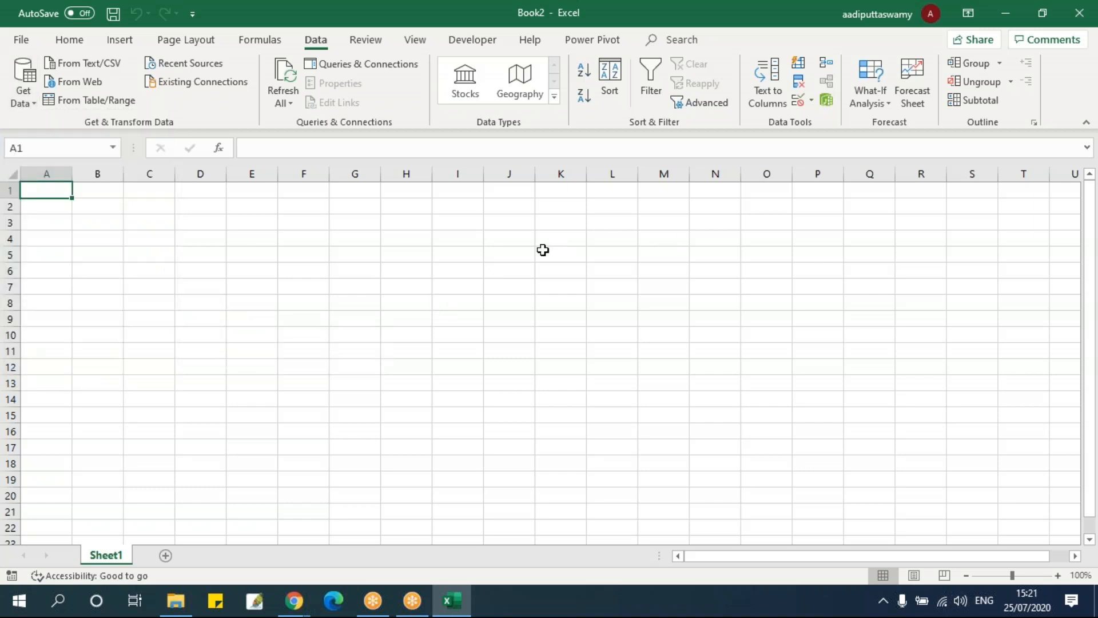
Import the Merge Data workbook from the 09 - POWER QUERY folder and allow selecting multiple items in the Navigator
click(23, 103)
click(217, 134)
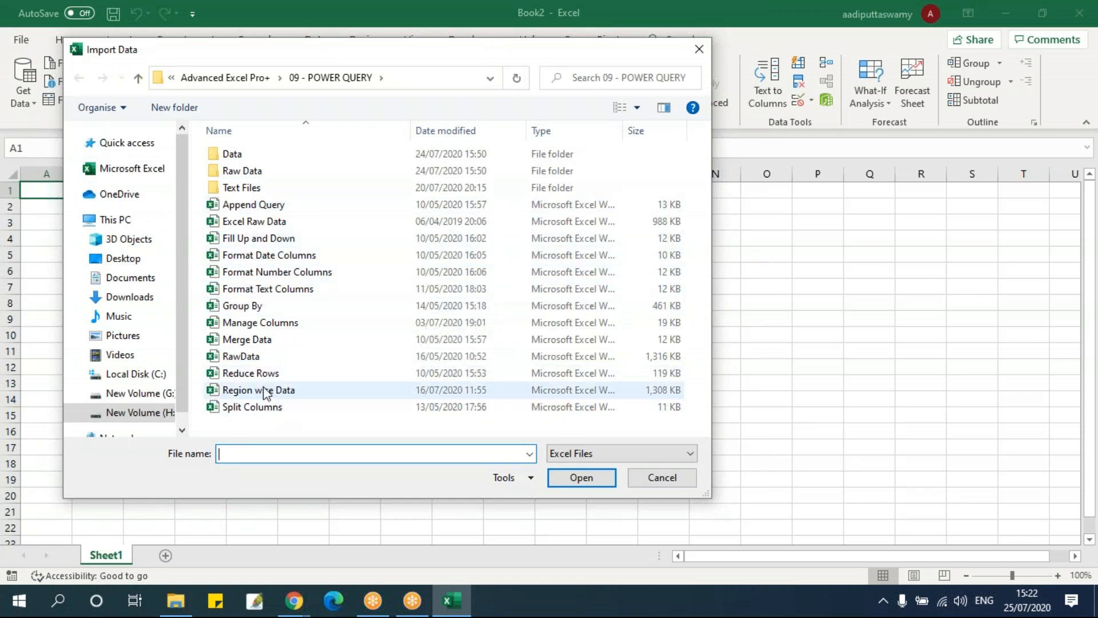
click(263, 340)
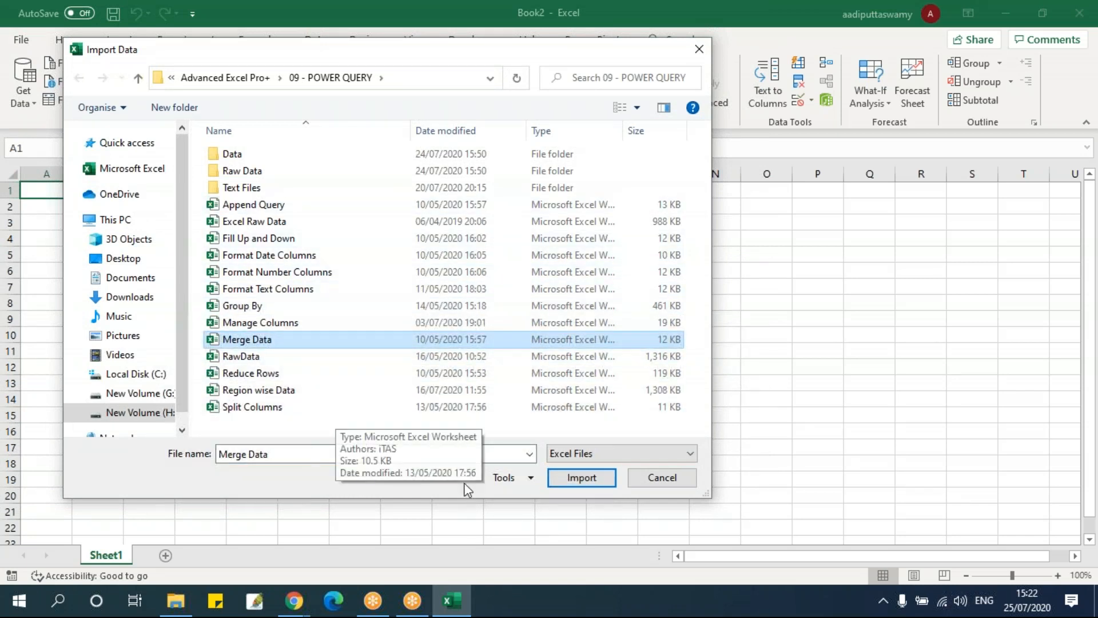
click(579, 477)
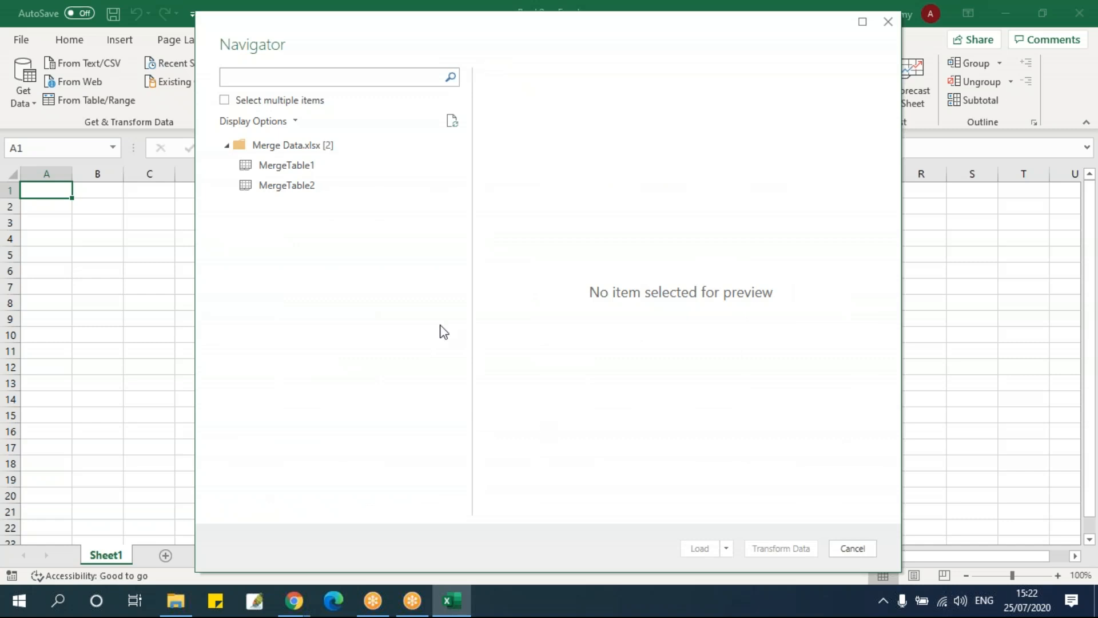
click(225, 101)
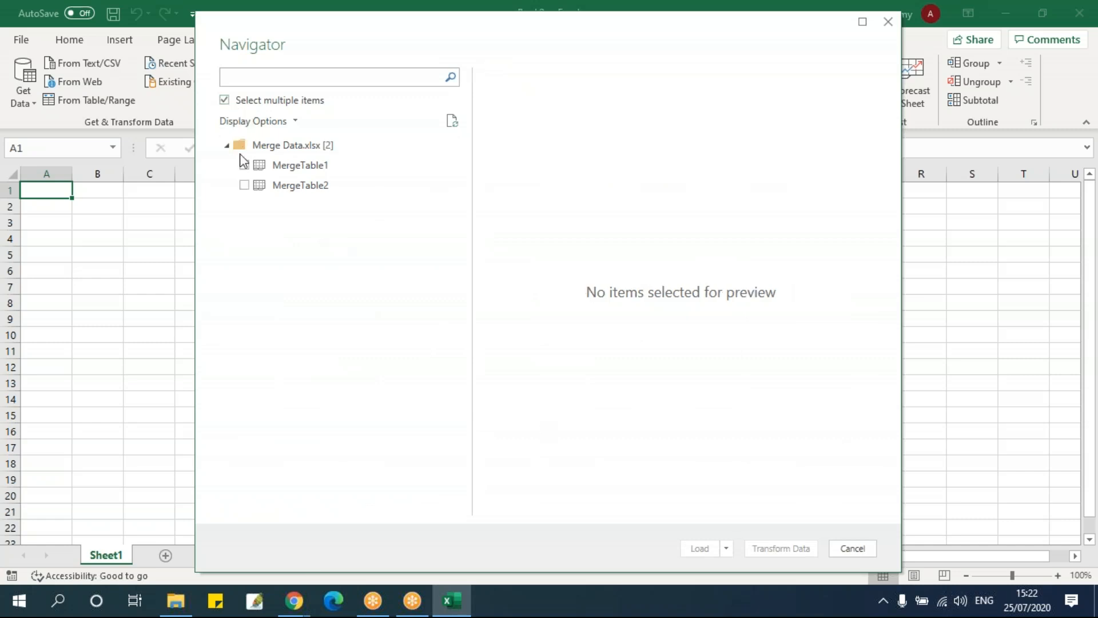
Preview the MergeTable1 and MergeTable2 tables down to their last rows
click(289, 166)
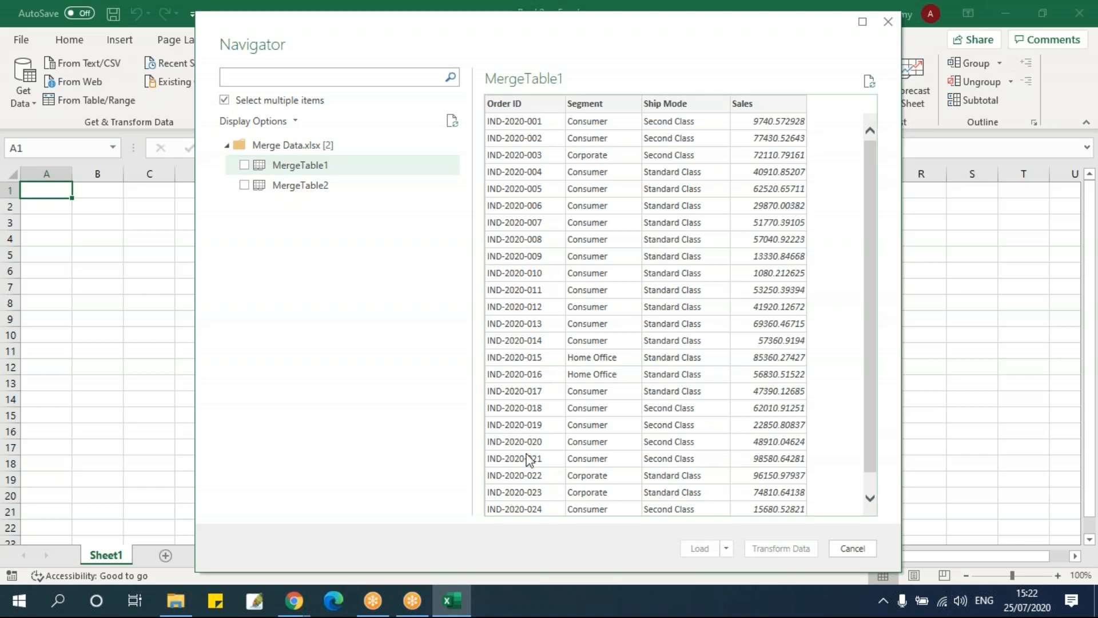
scroll(530, 462, down, 1)
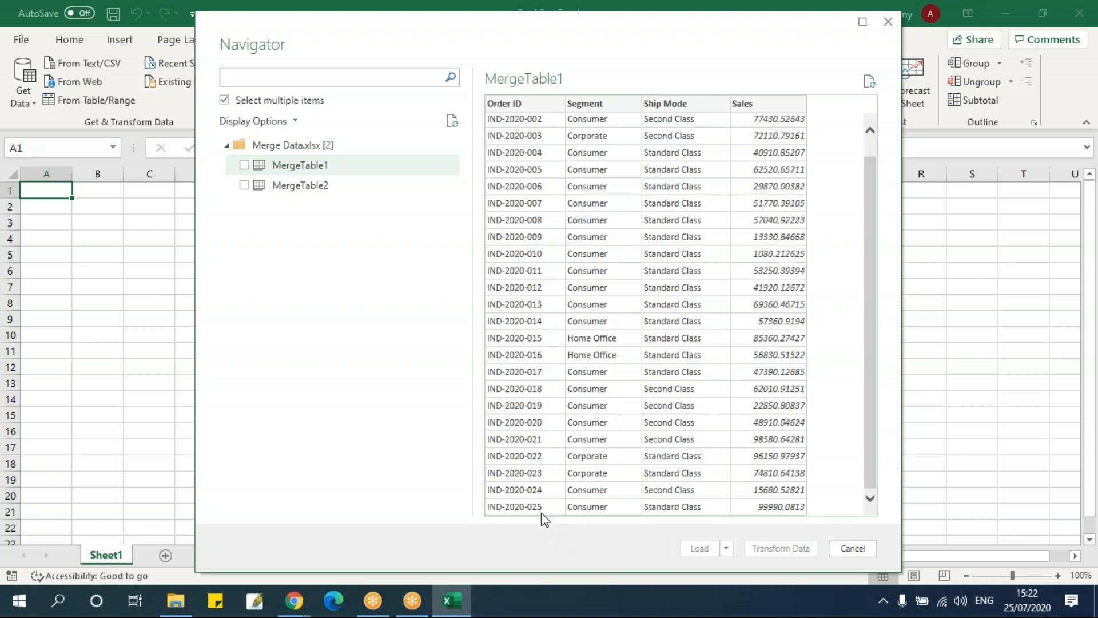
scroll(491, 217, up, 1)
scroll(542, 444, down, 1)
click(255, 184)
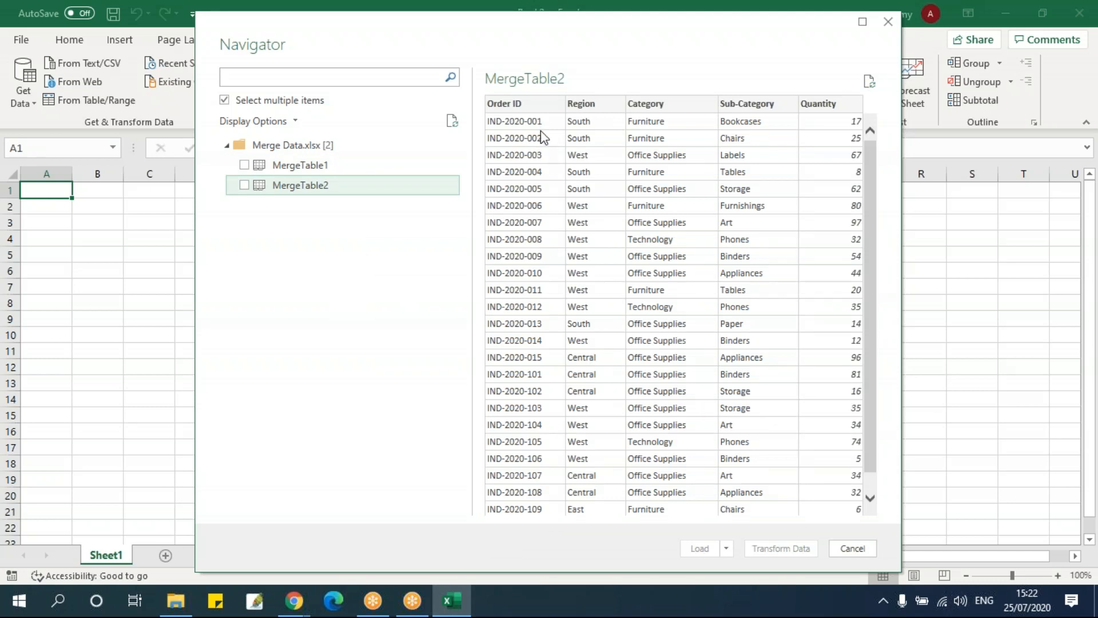
click(531, 359)
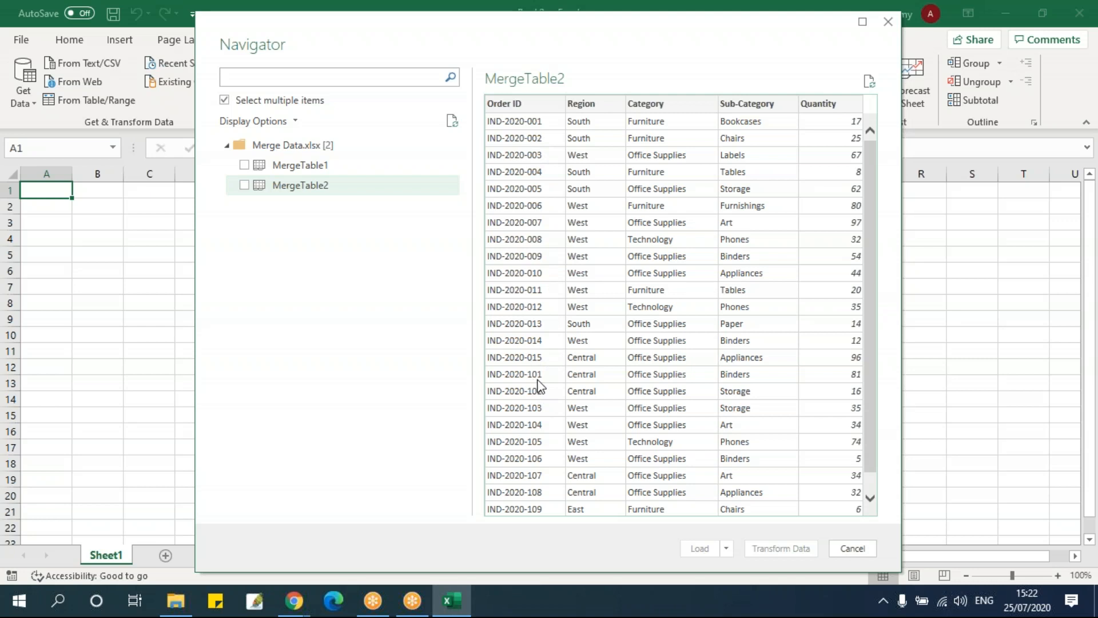
scroll(534, 380, down, 1)
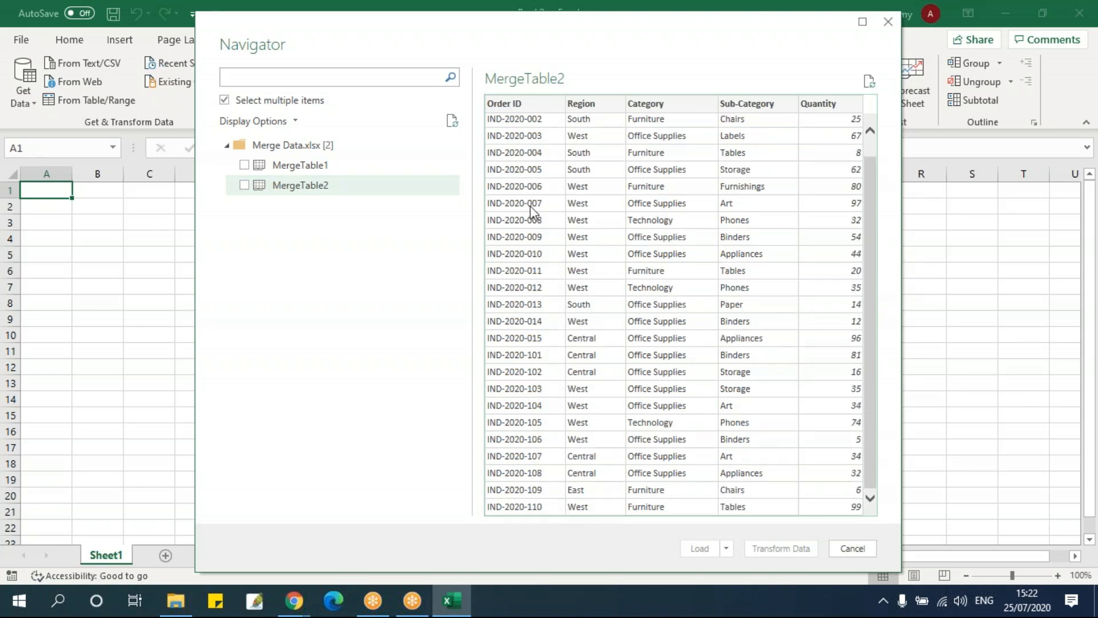
Compare the columns and Order IDs of MergeTable1 and MergeTable2 to find what the two tables have in common
click(361, 166)
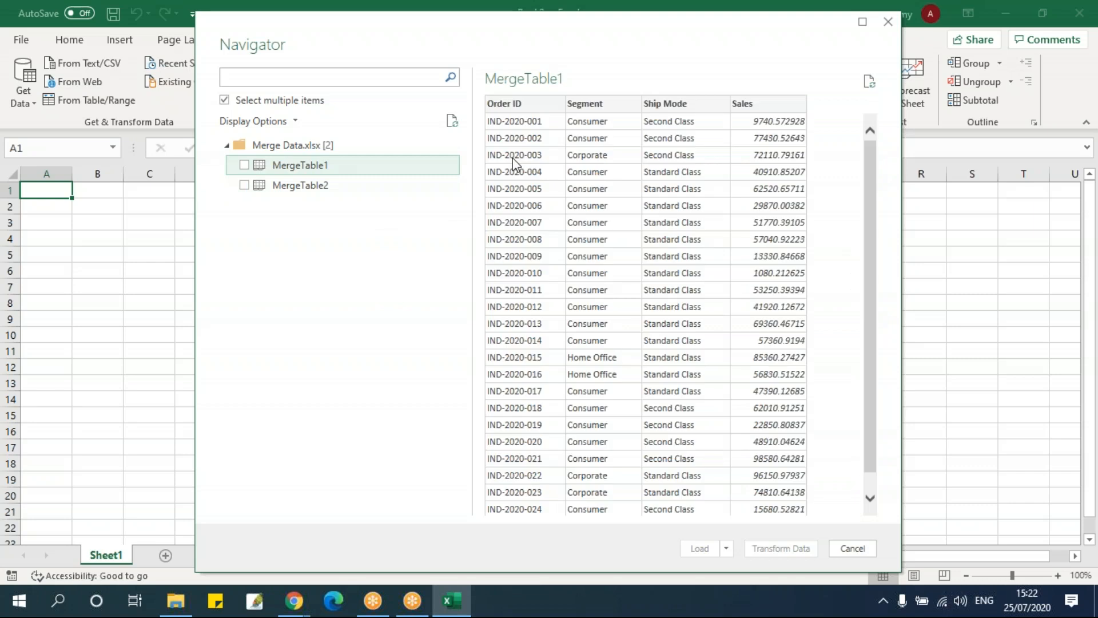
click(523, 104)
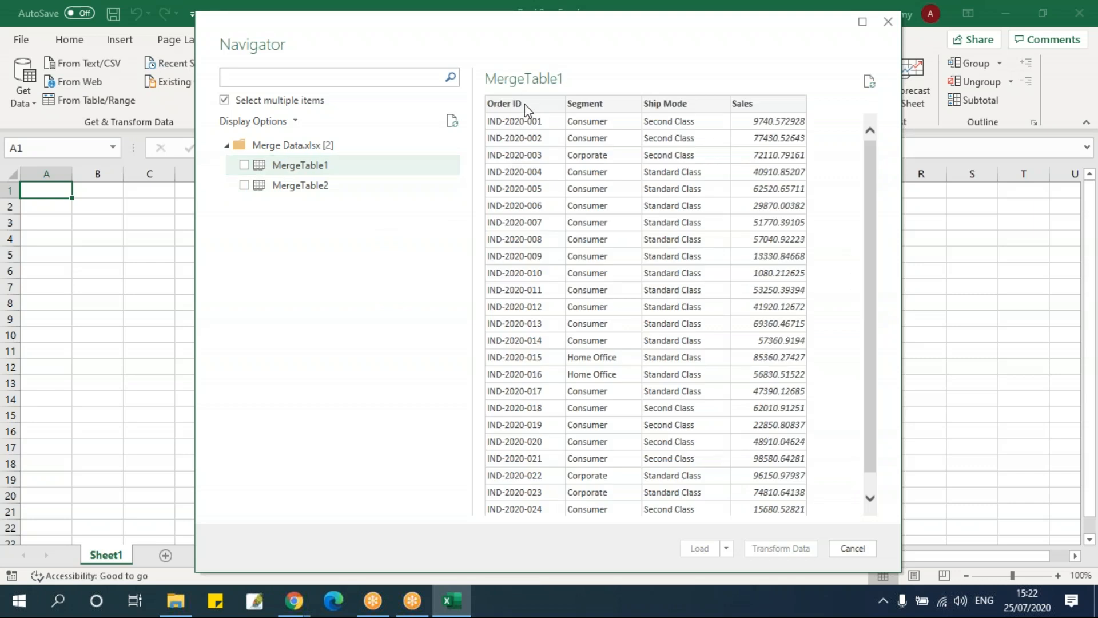
click(355, 186)
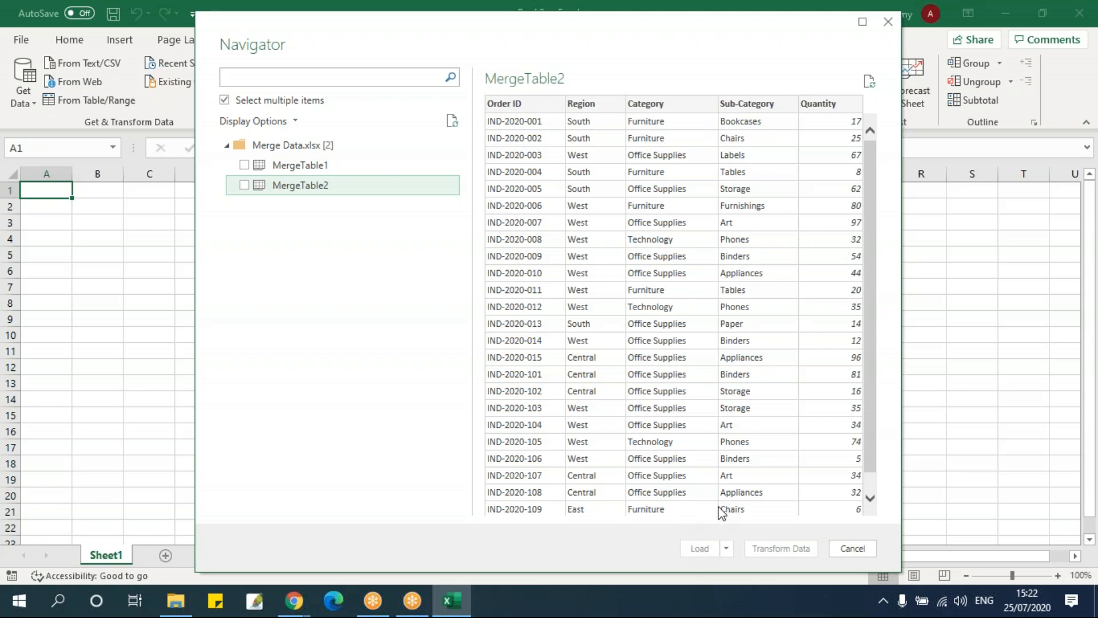
click(309, 166)
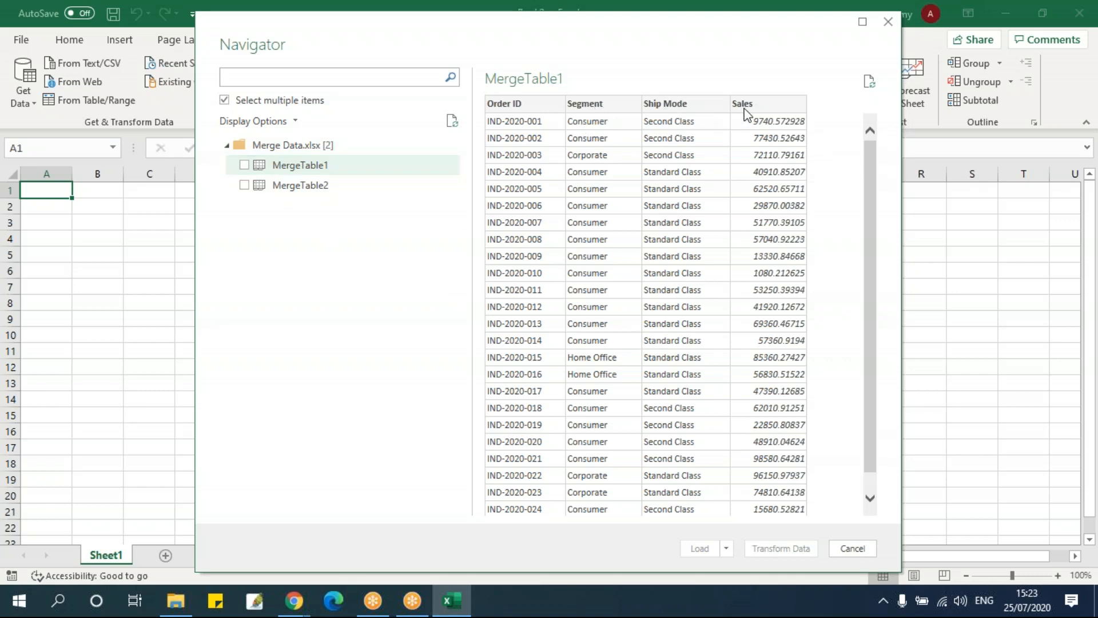
click(331, 185)
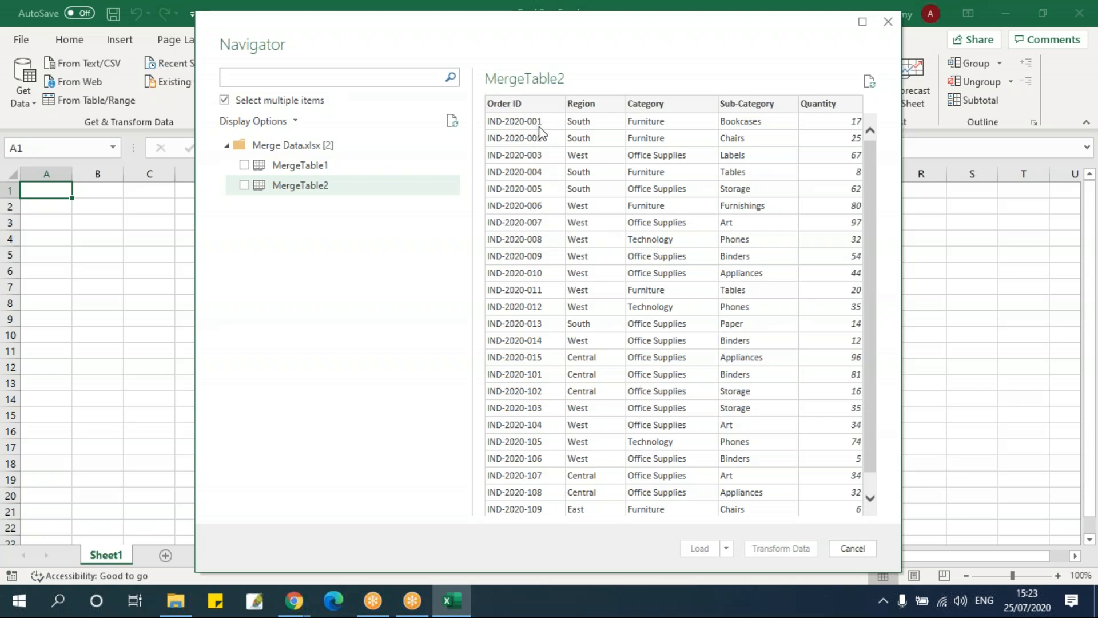
scroll(555, 427, down, 1)
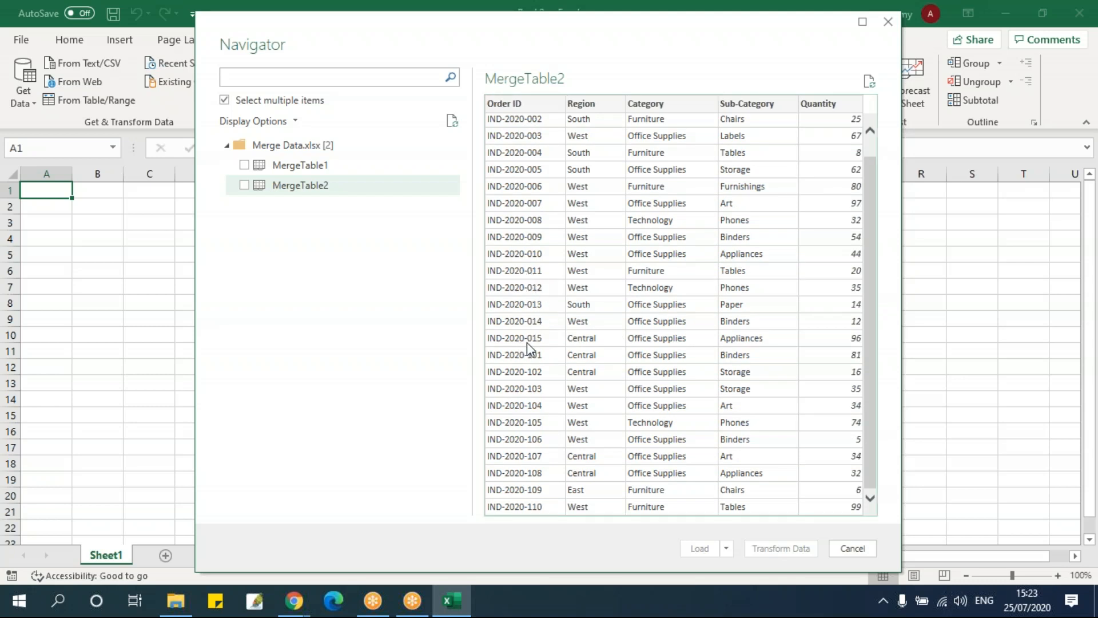
Preview MergeTable1 and MergeTable2 once more and check where their Order IDs stop matching, down to the last rows
click(319, 167)
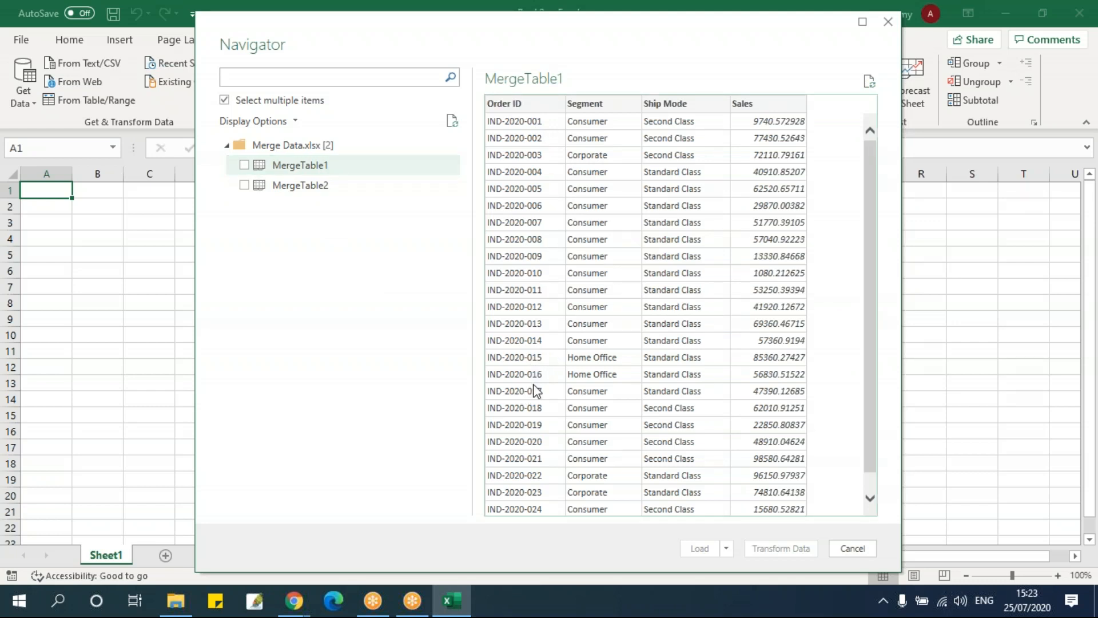
scroll(555, 389, down, 1)
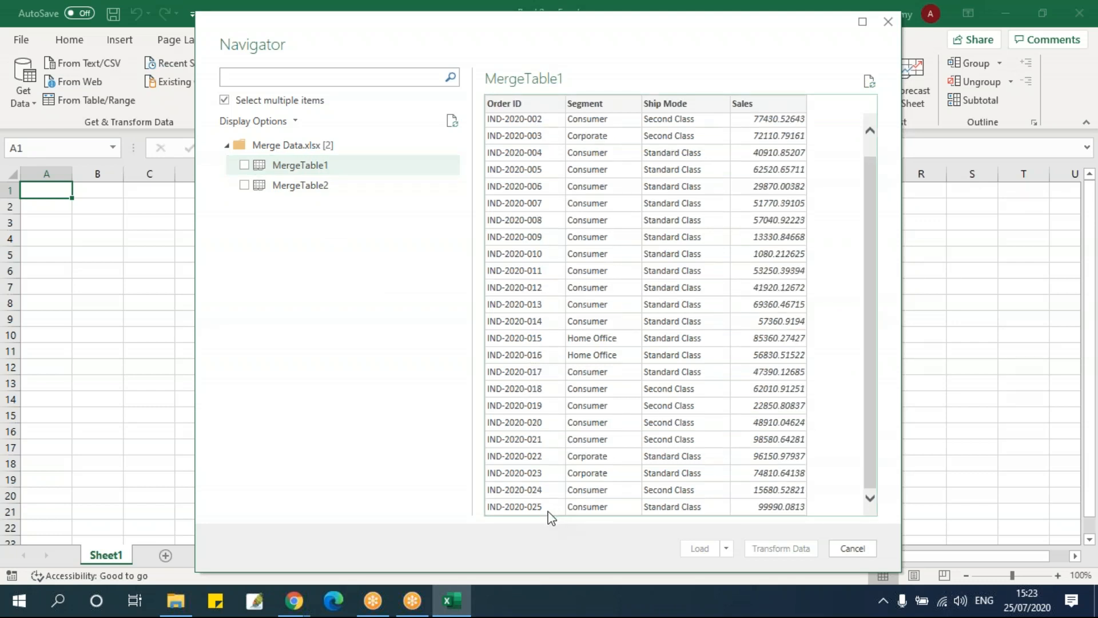
click(306, 185)
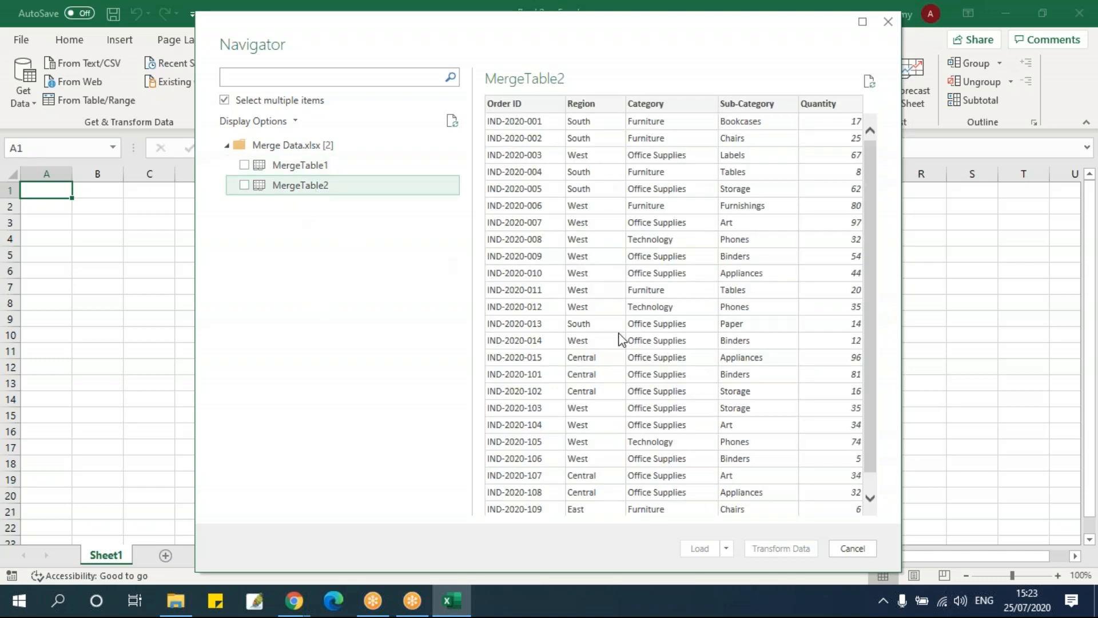
scroll(621, 339, down, 1)
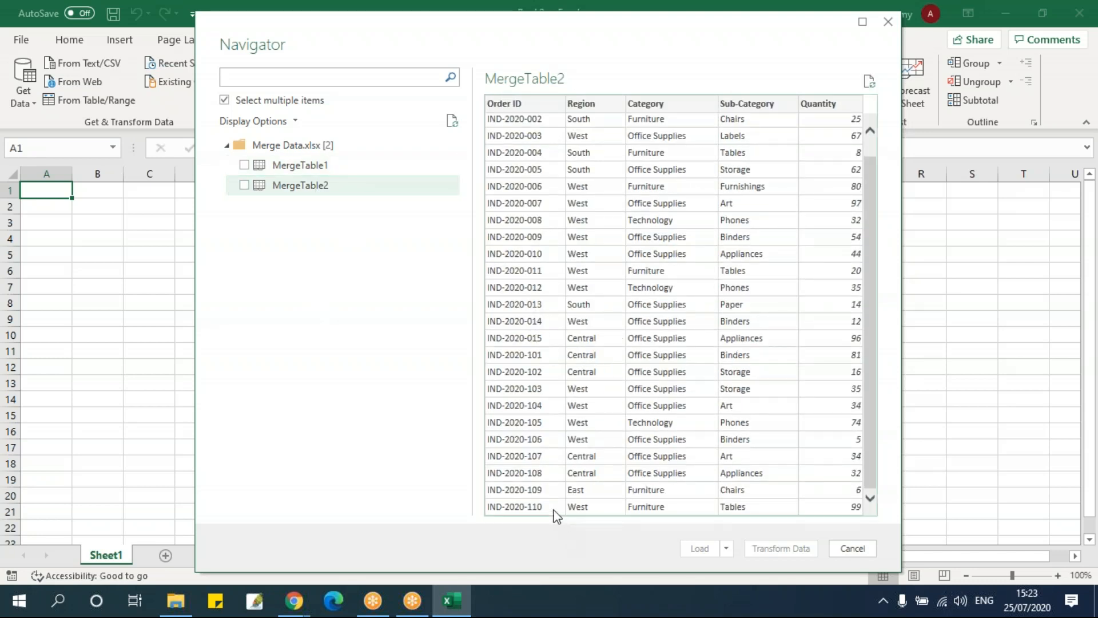
scroll(569, 127, up, 1)
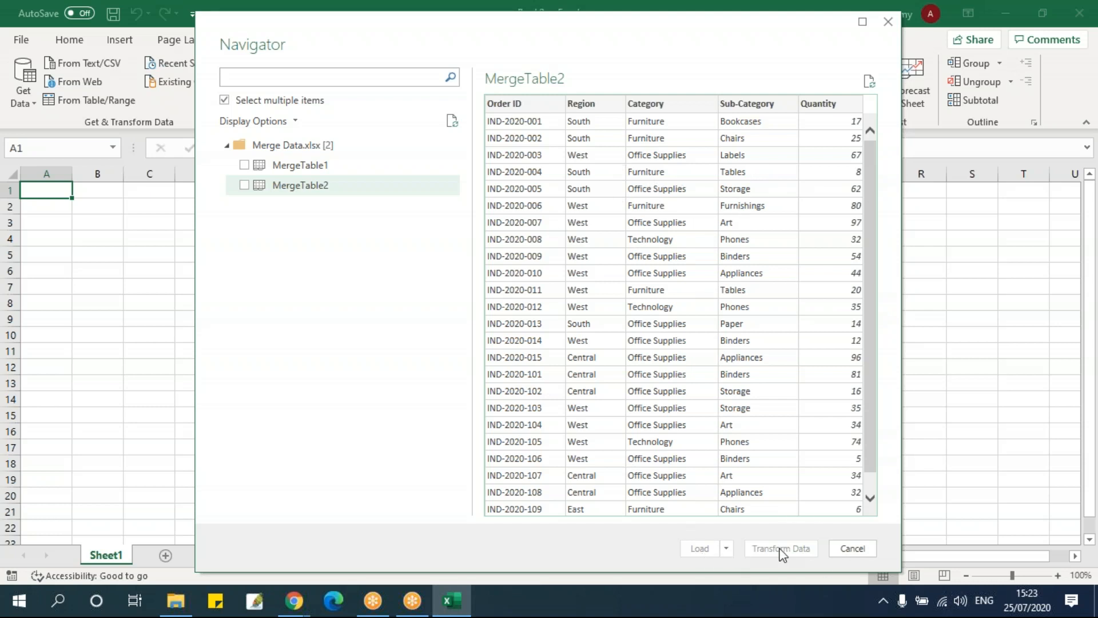
Select both MergeTable1 and MergeTable2 and load them into the workbook as queries
click(312, 168)
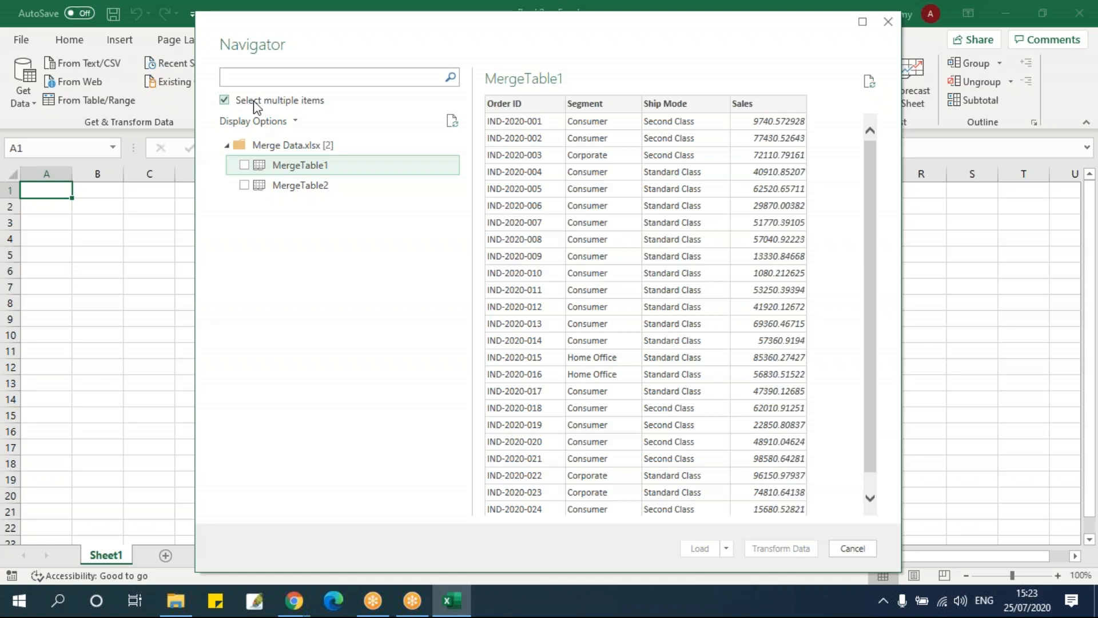
click(244, 166)
click(244, 185)
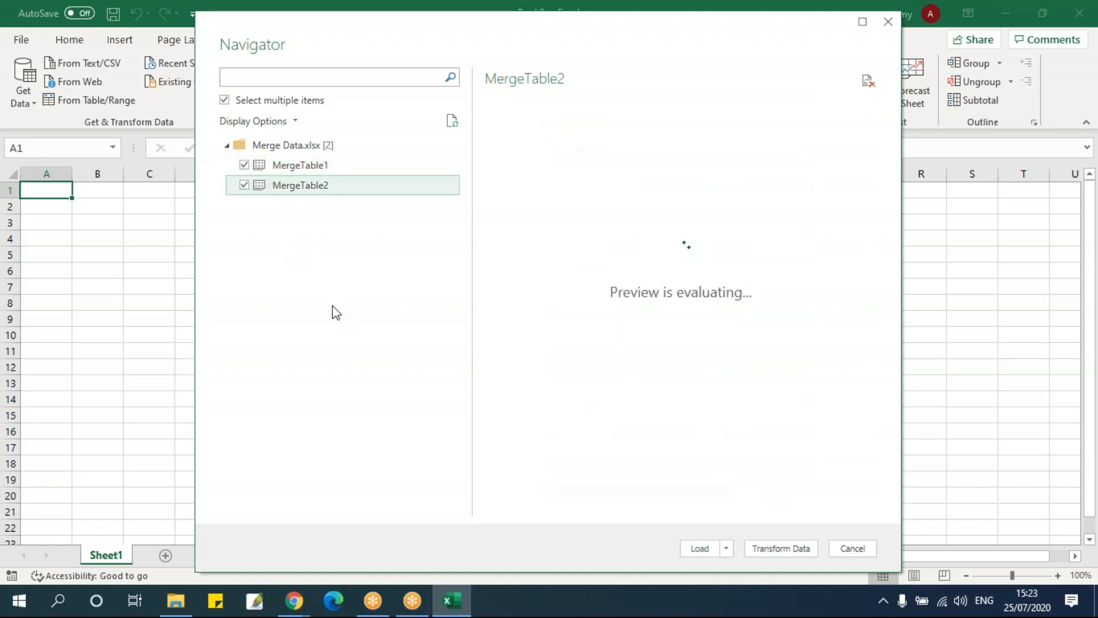
click(699, 548)
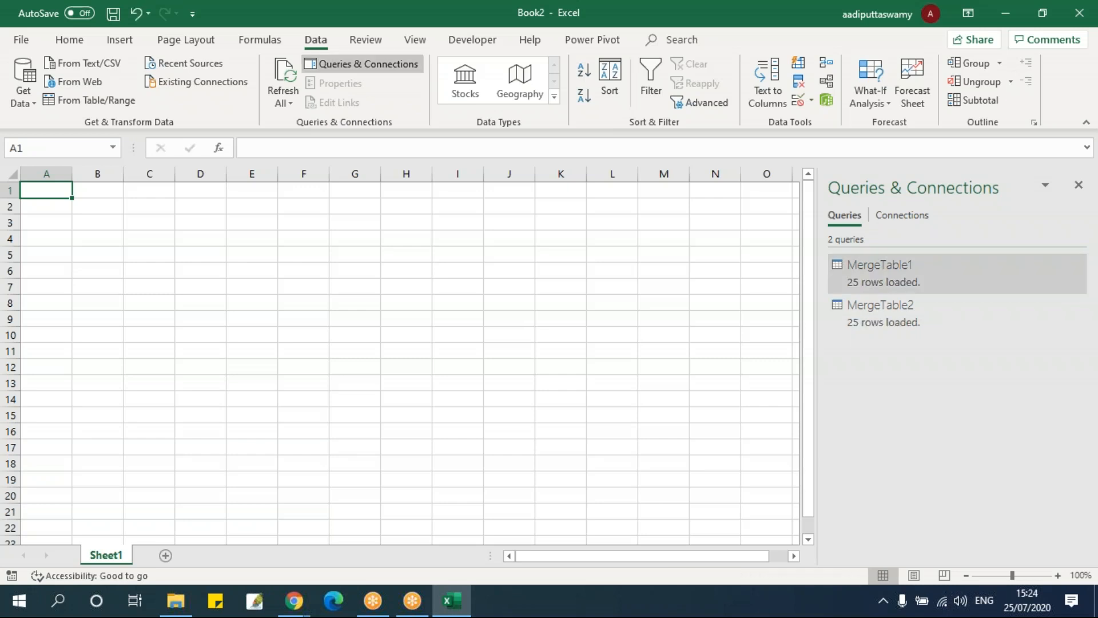
click(407, 352)
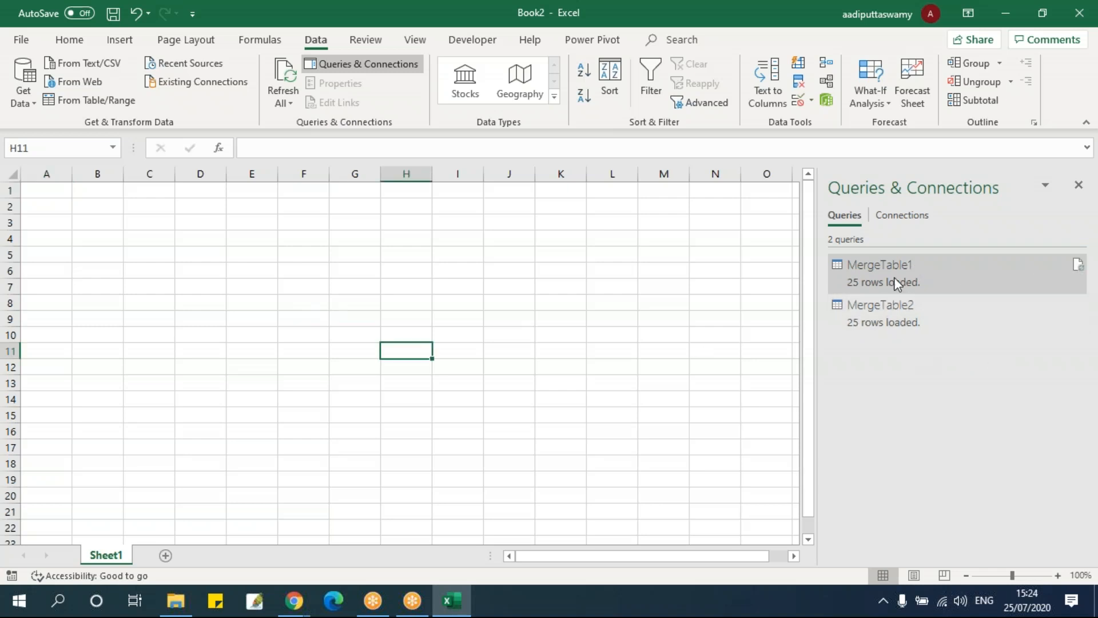
click(243, 286)
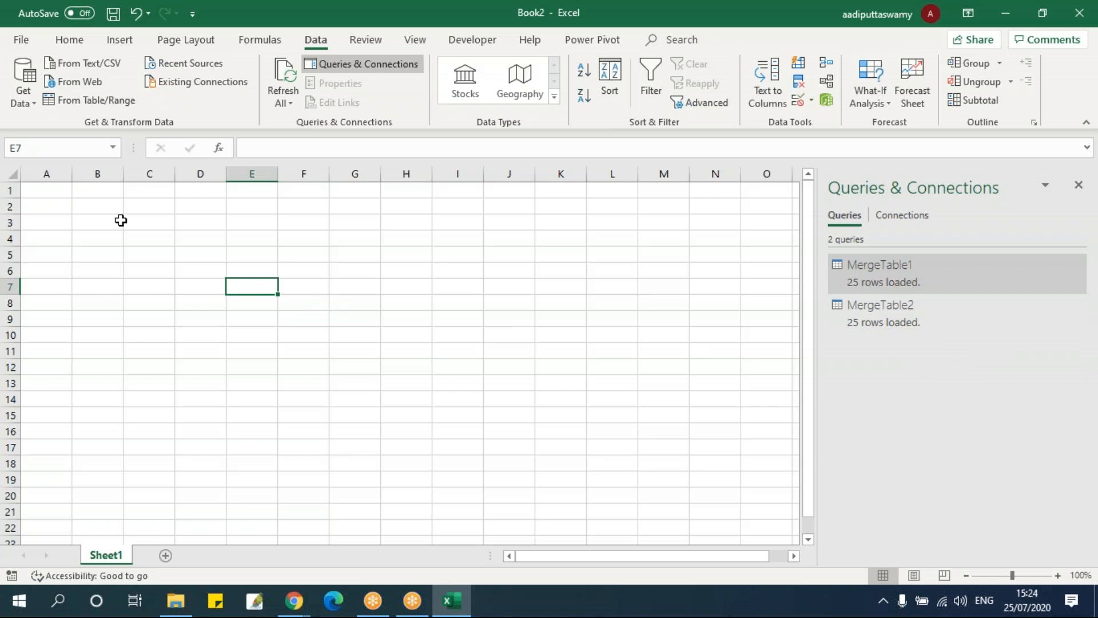
Start a Merge of queries with MergeTable1 as the first table and MergeTable2 as the second
click(29, 105)
mouse_move(89, 310)
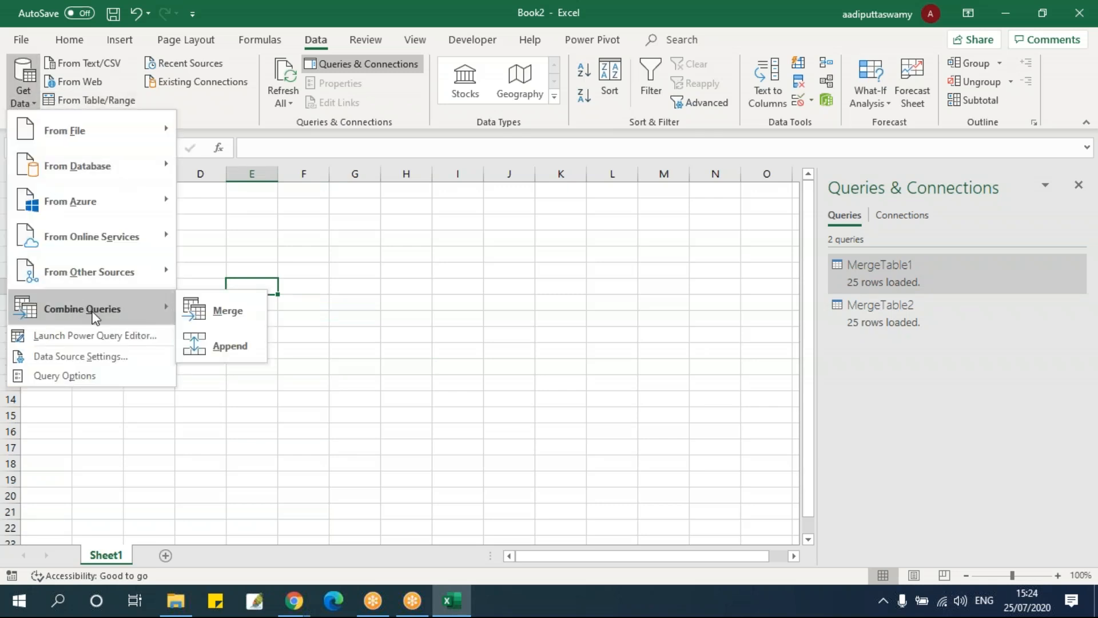
click(216, 322)
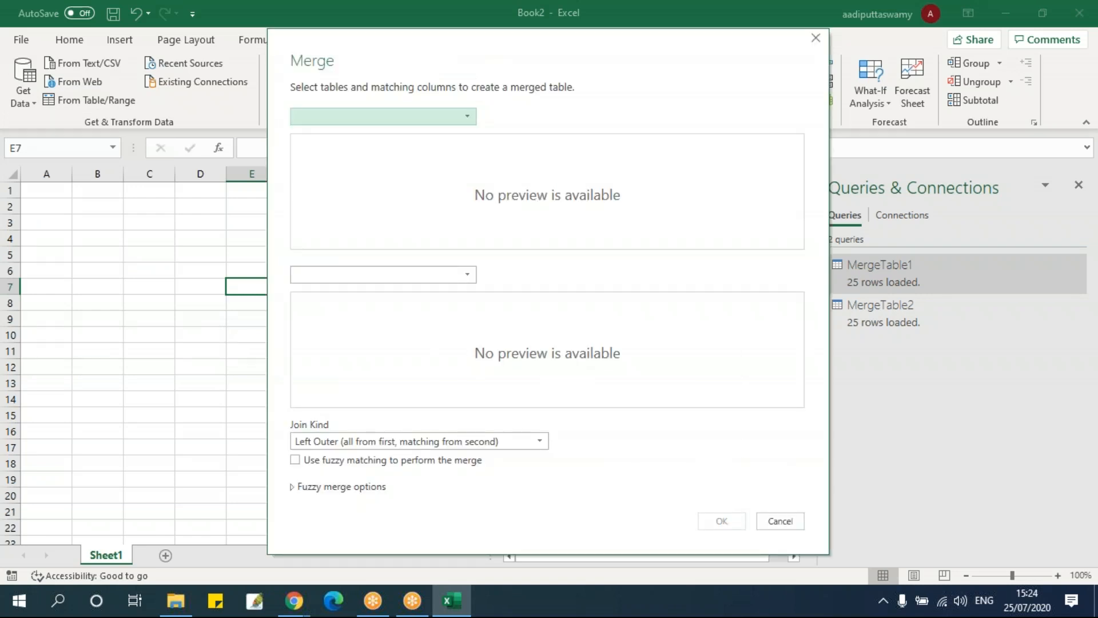
drag(467, 67, 425, 66)
click(376, 119)
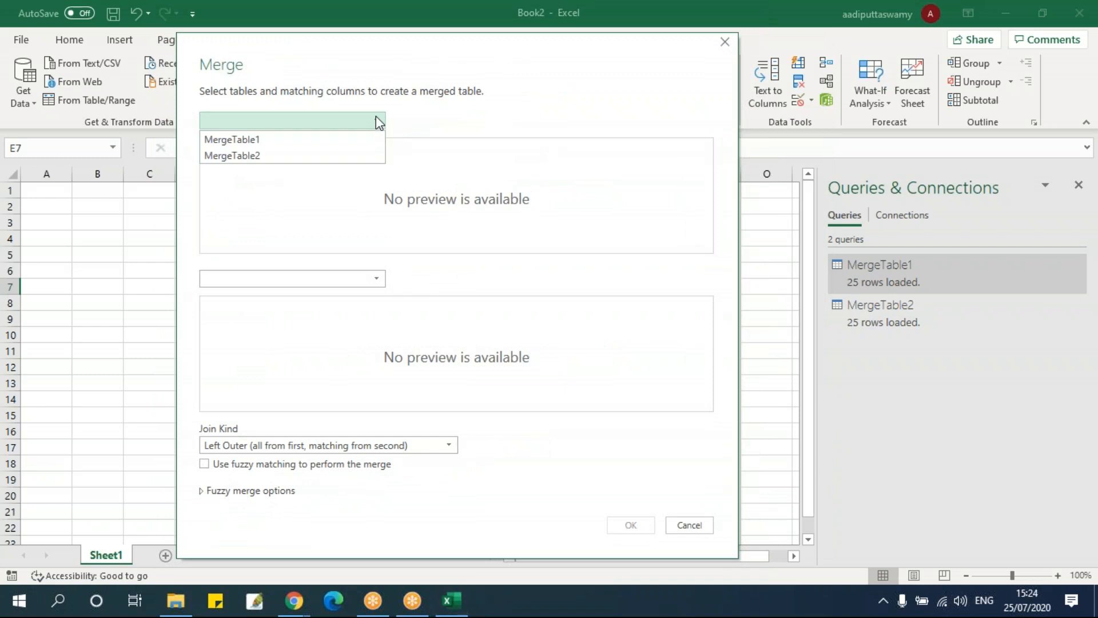
click(464, 118)
click(346, 120)
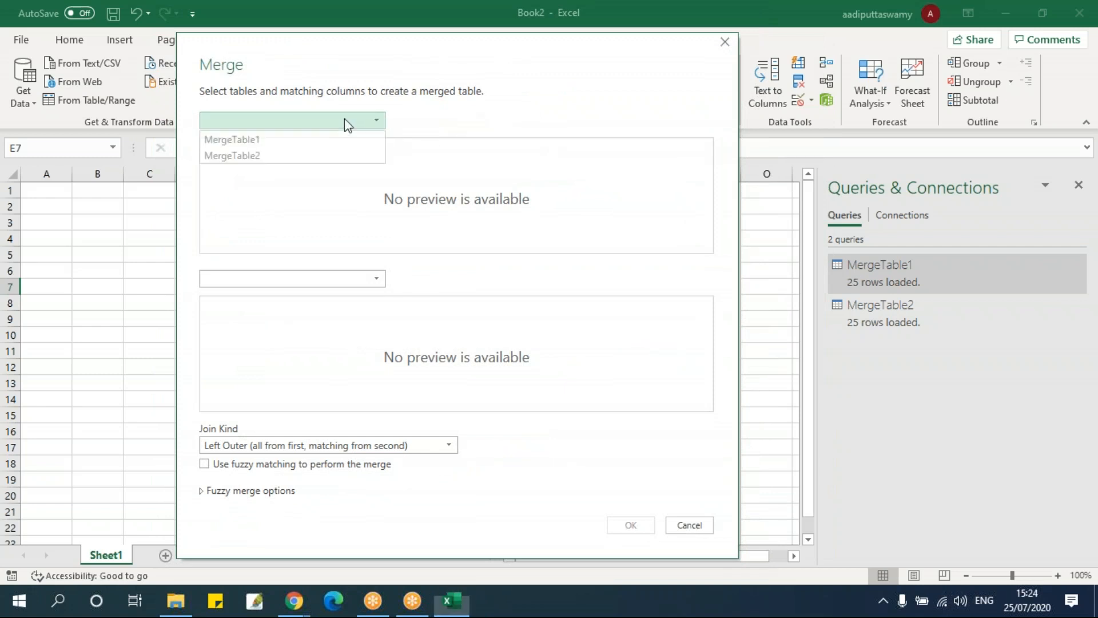
click(314, 141)
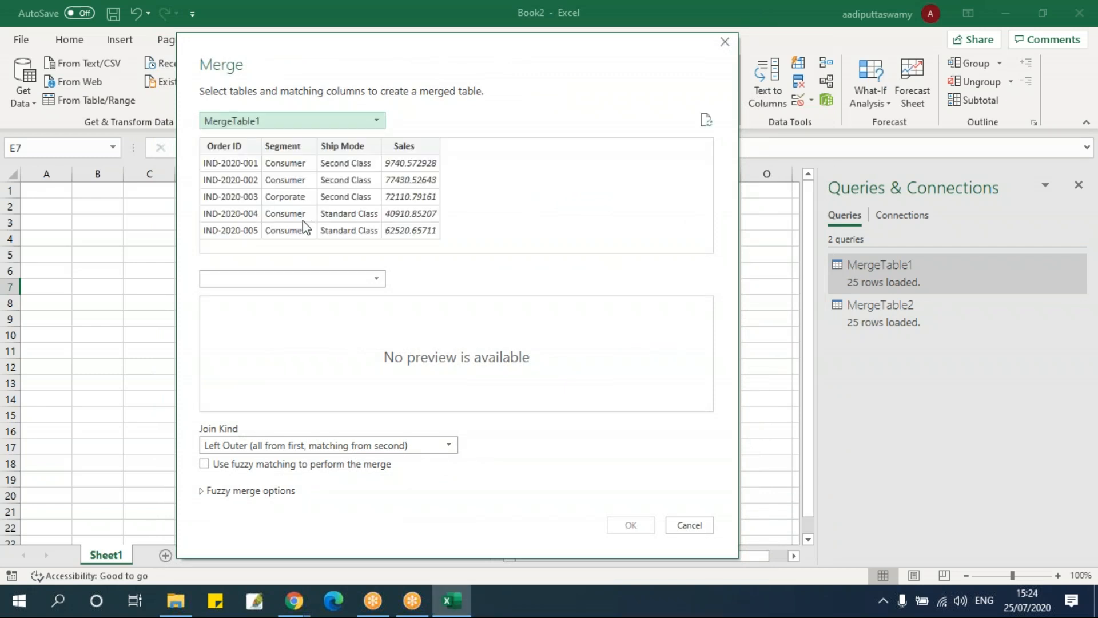
click(297, 280)
click(300, 313)
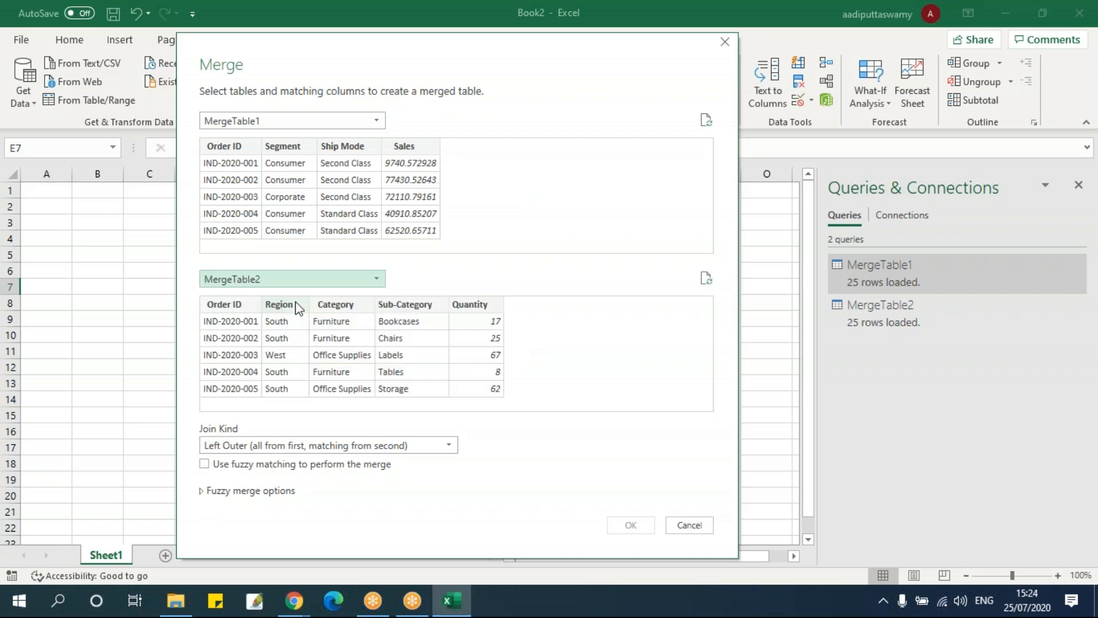
click(275, 121)
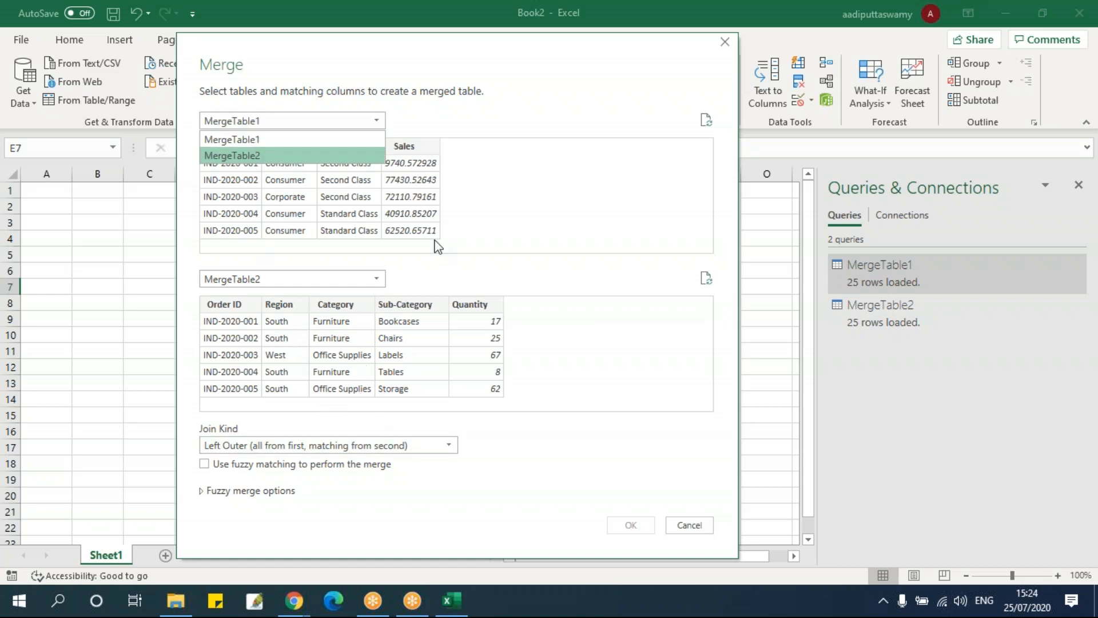
click(519, 166)
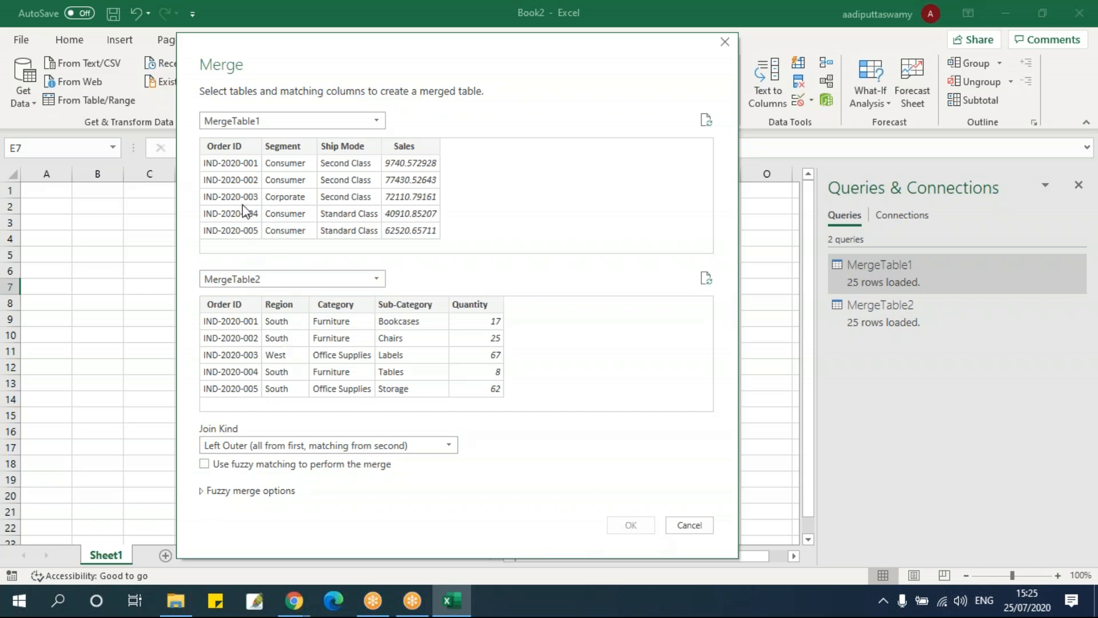
Match the two tables on their Order ID columns and merge them with the Inner (only matching rows) join kind
click(232, 147)
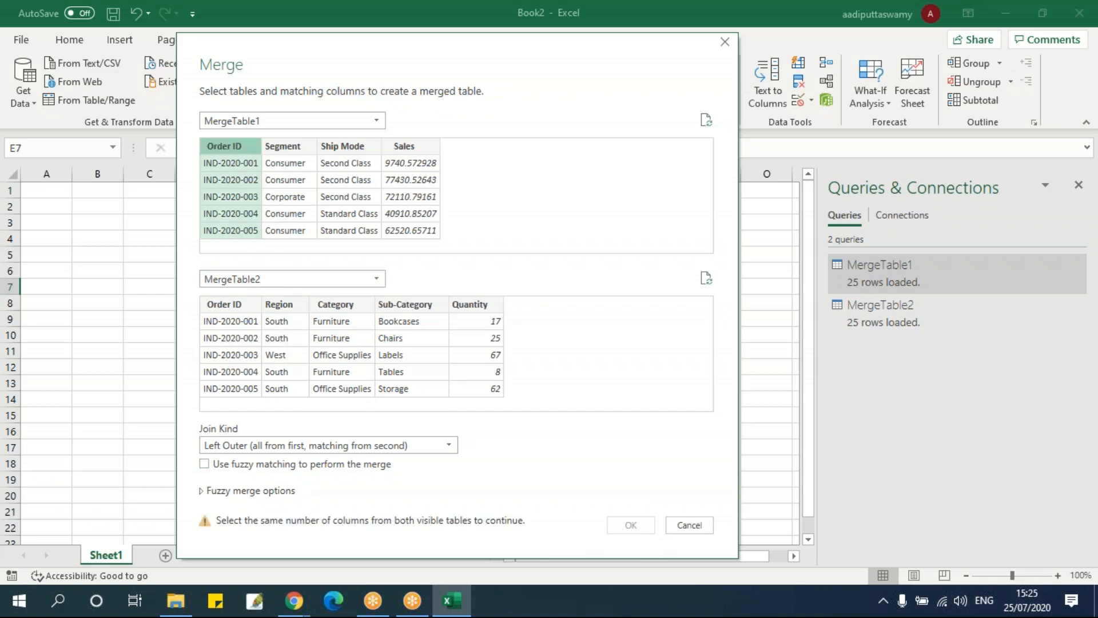
click(237, 303)
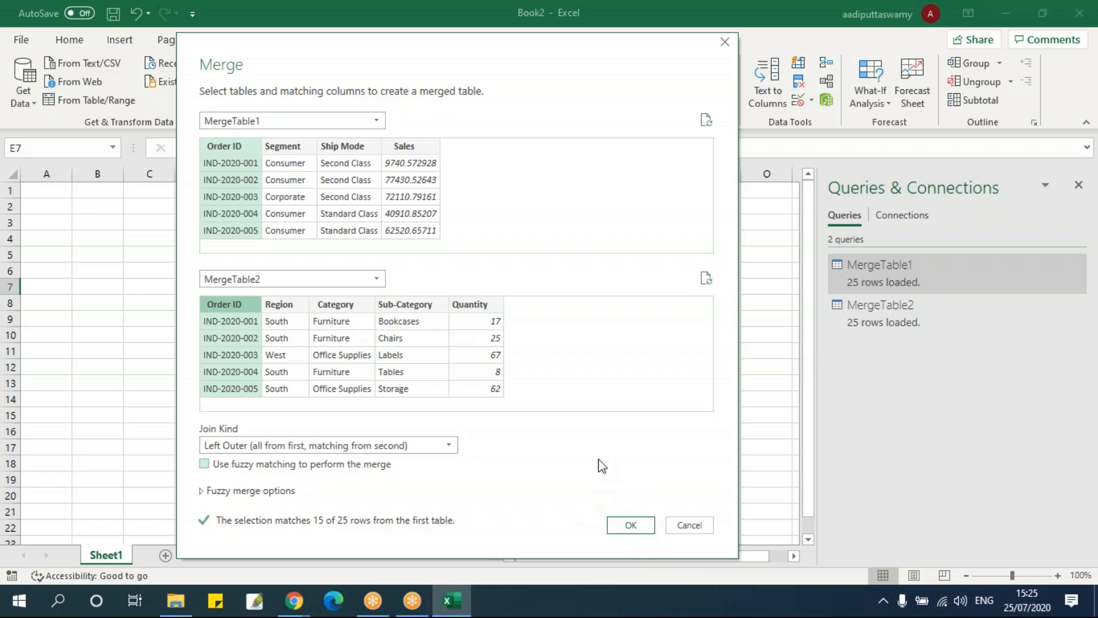
click(366, 446)
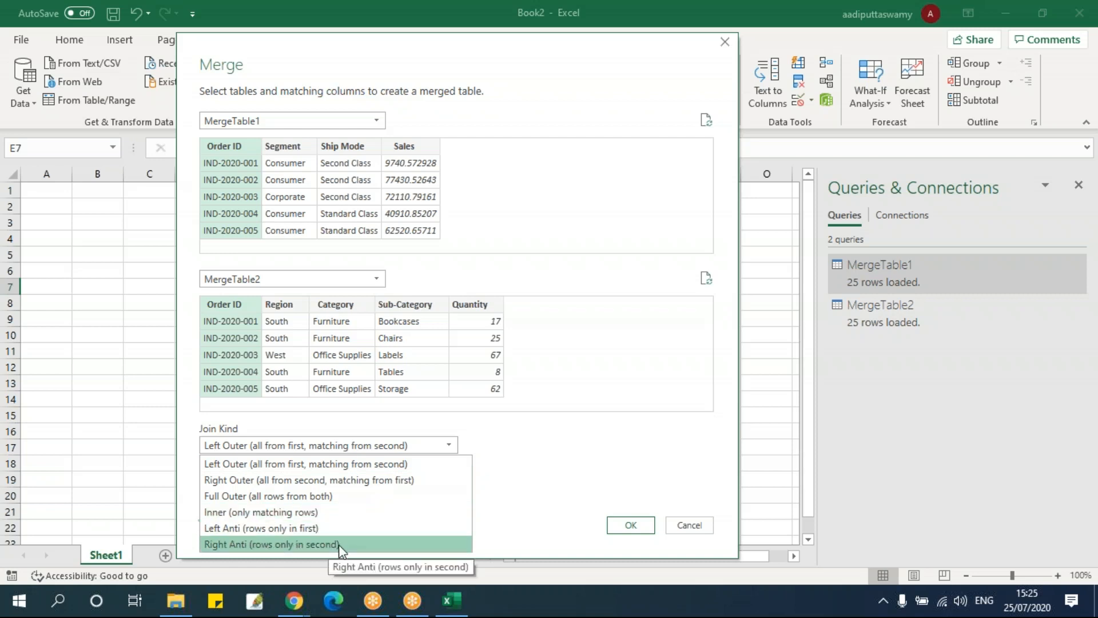
click(340, 514)
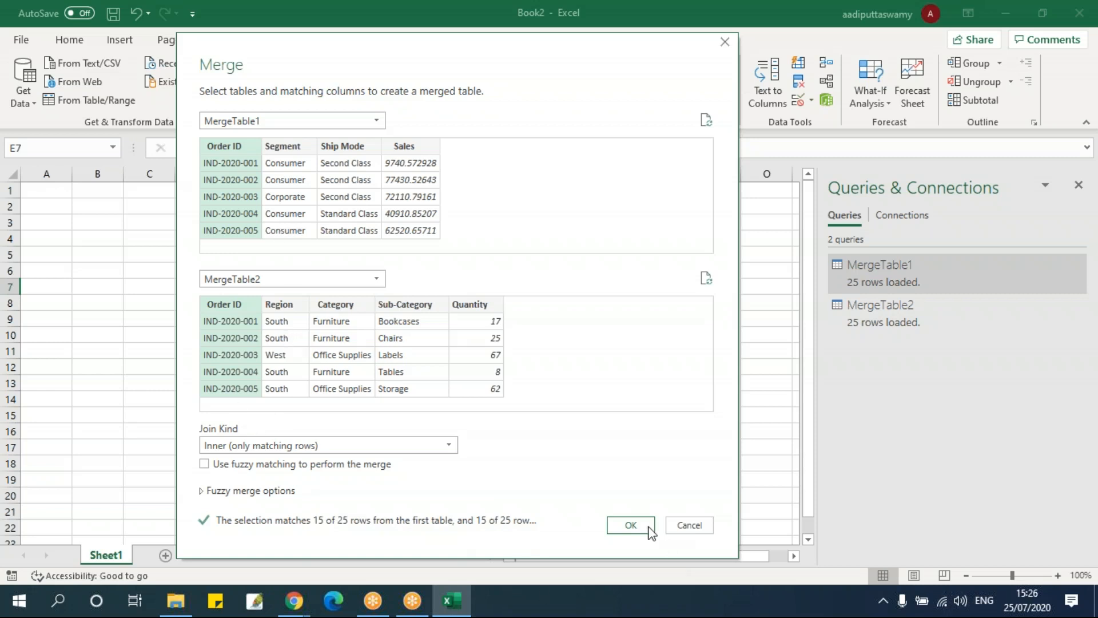
click(629, 525)
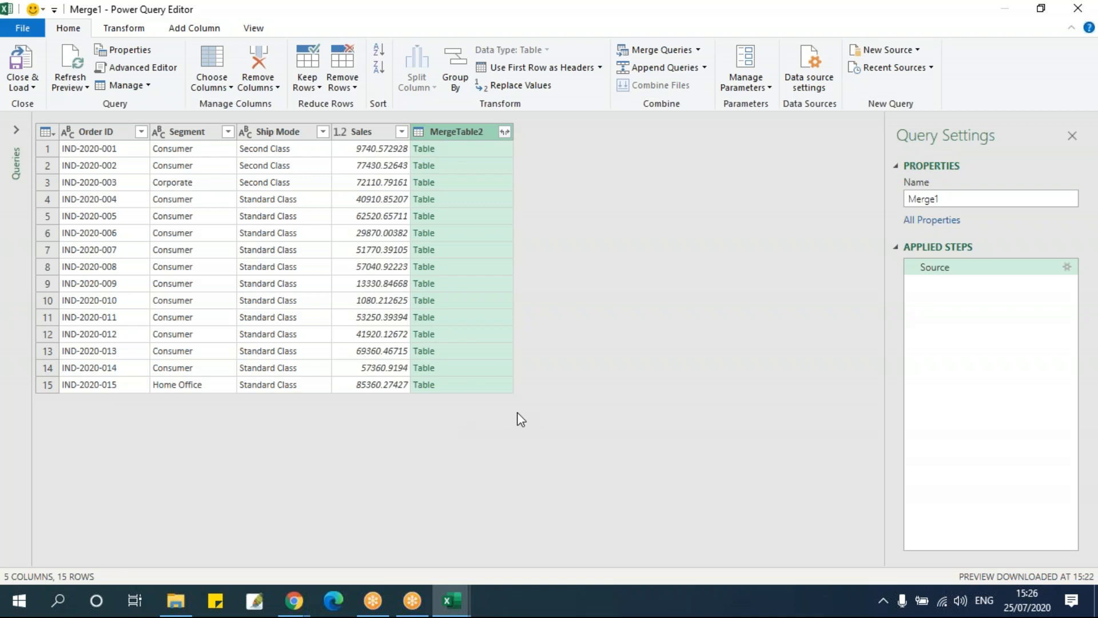
Expand the MergeTable2 column into all its columns, using the original column name as prefix
click(505, 133)
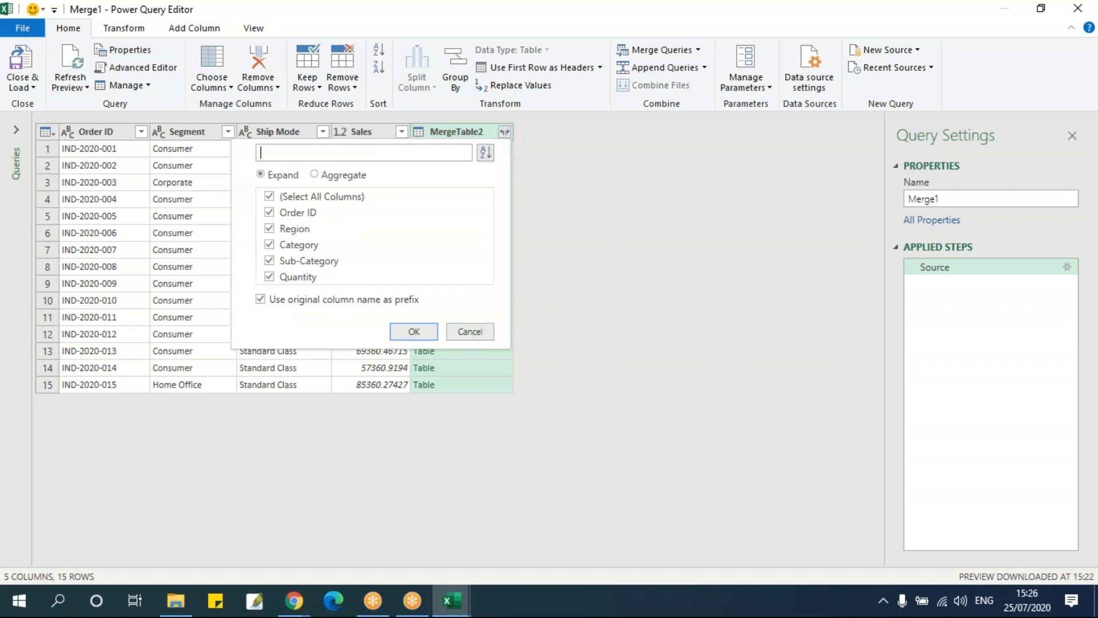
click(420, 336)
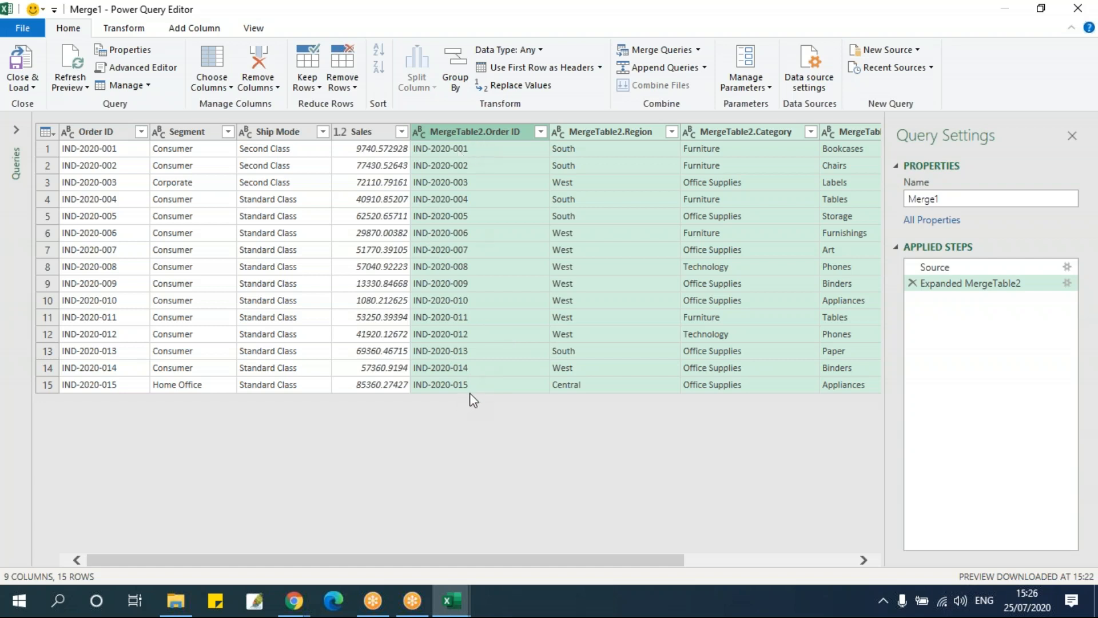
drag(449, 560, 715, 584)
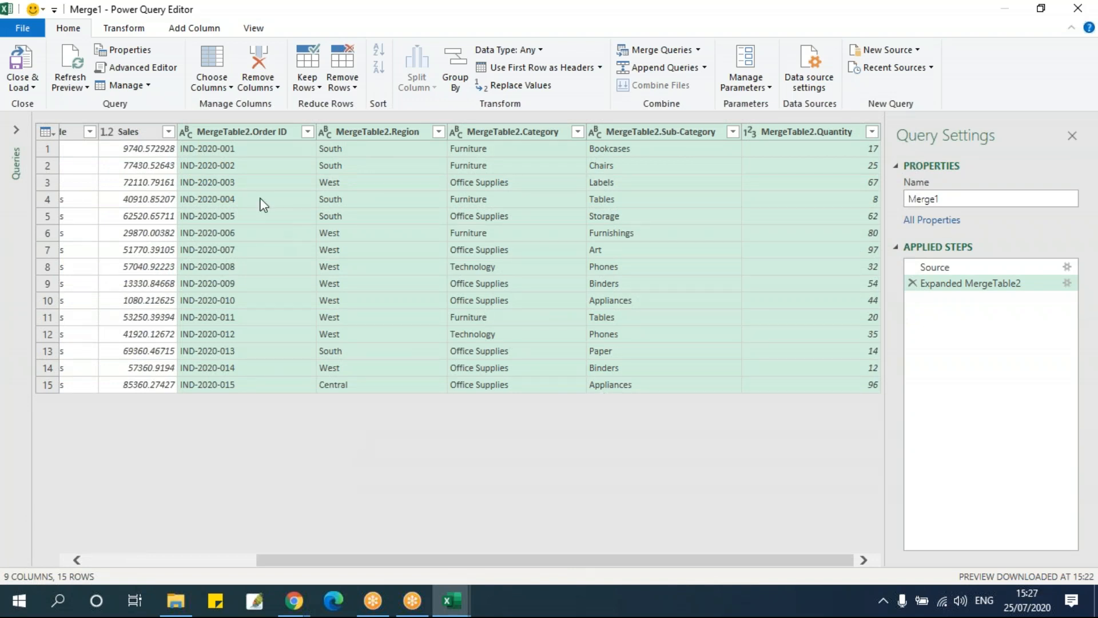
Remove all the expanded MergeTable2 columns and delete that removal from the applied steps
right_click(222, 133)
click(276, 160)
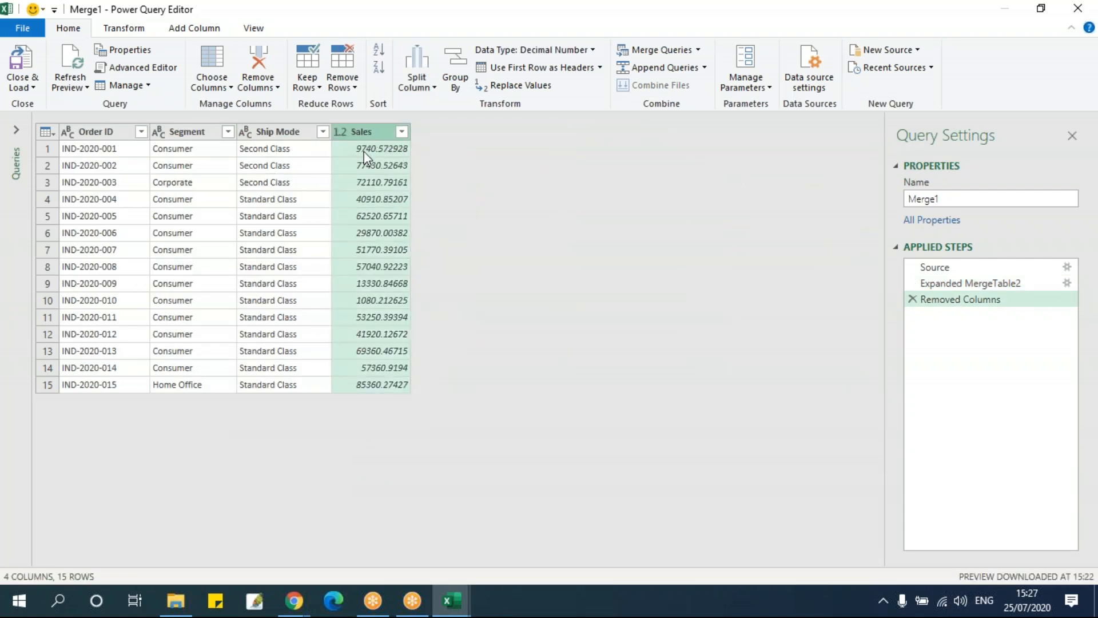
click(912, 299)
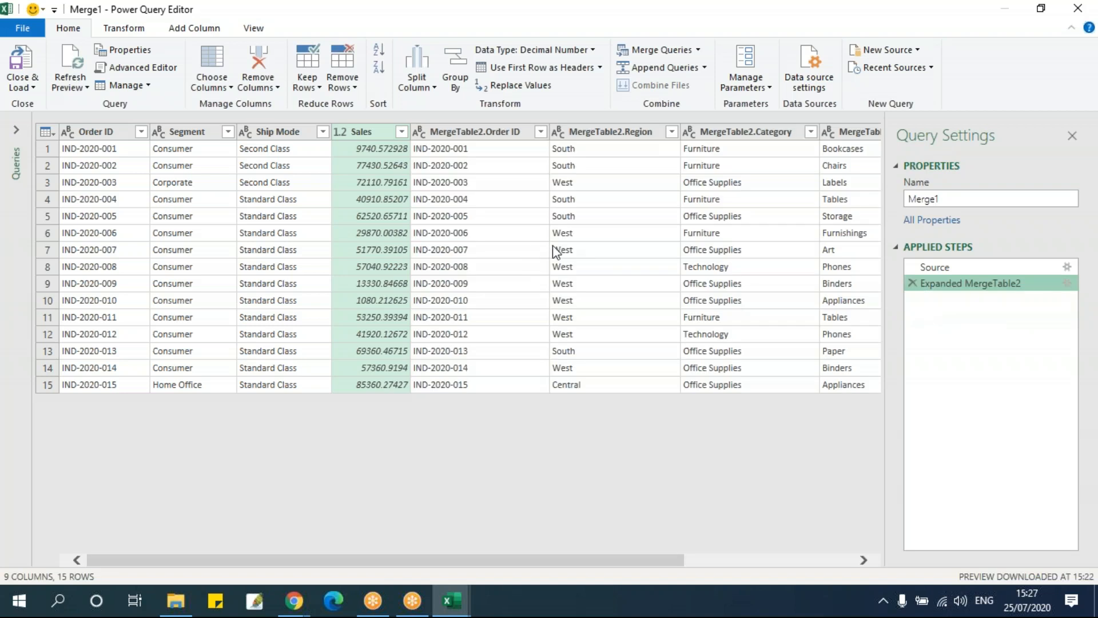
Remove only the duplicate MergeTable2.Order ID column from the merged query
click(487, 234)
click(467, 152)
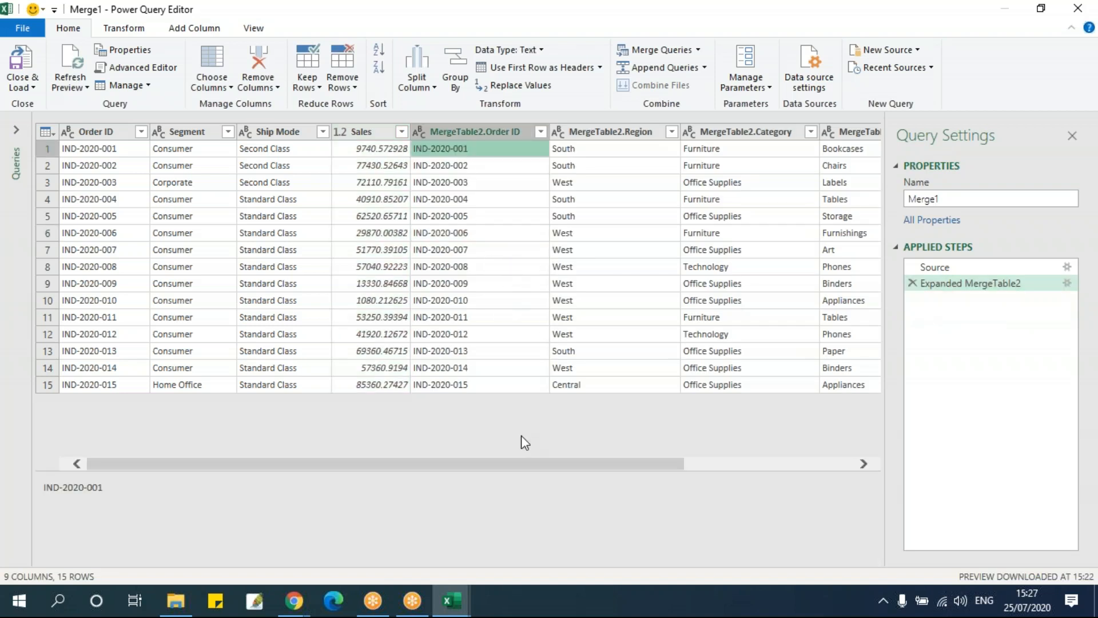
drag(656, 462, 444, 462)
click(434, 136)
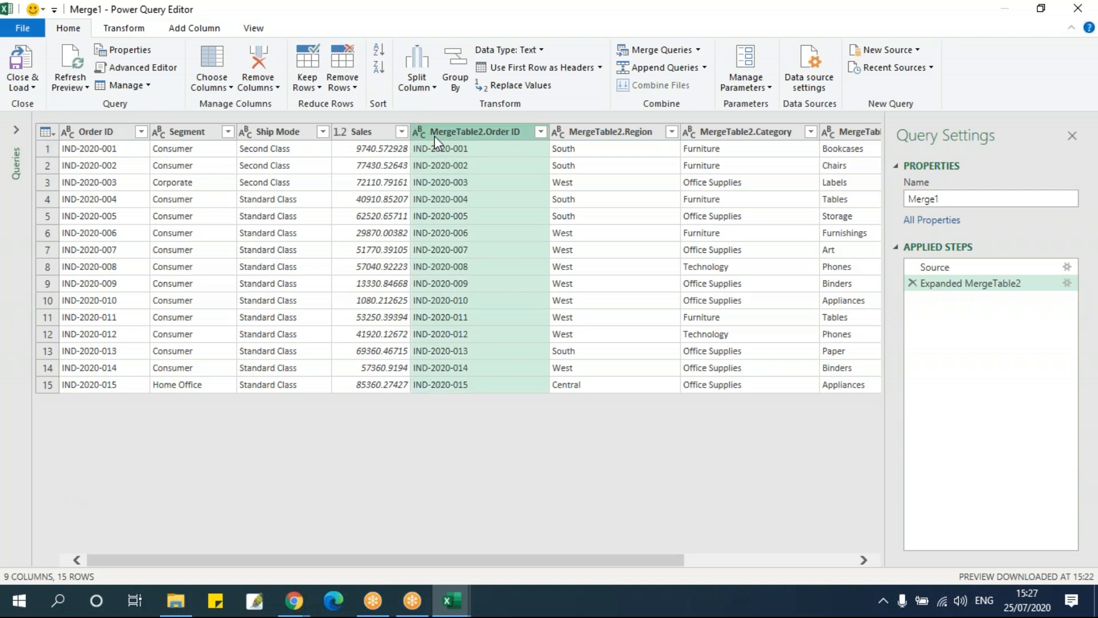
right_click(434, 136)
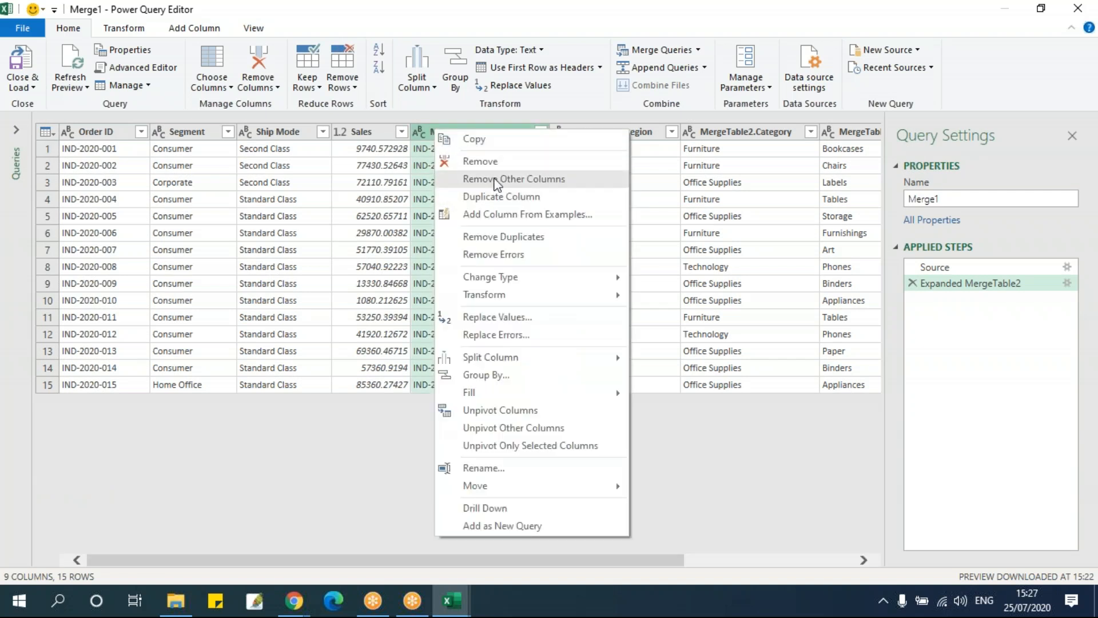
click(490, 166)
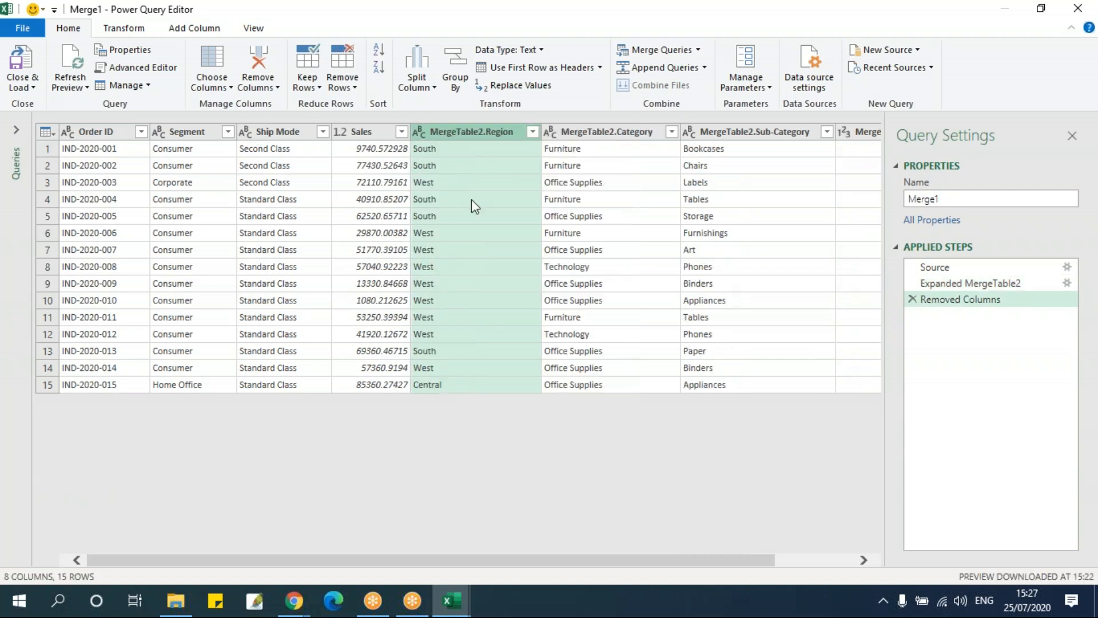
Open the MergeTable2.Region column name for editing and leave it without renaming
click(471, 199)
drag(613, 463, 586, 447)
double_click(487, 132)
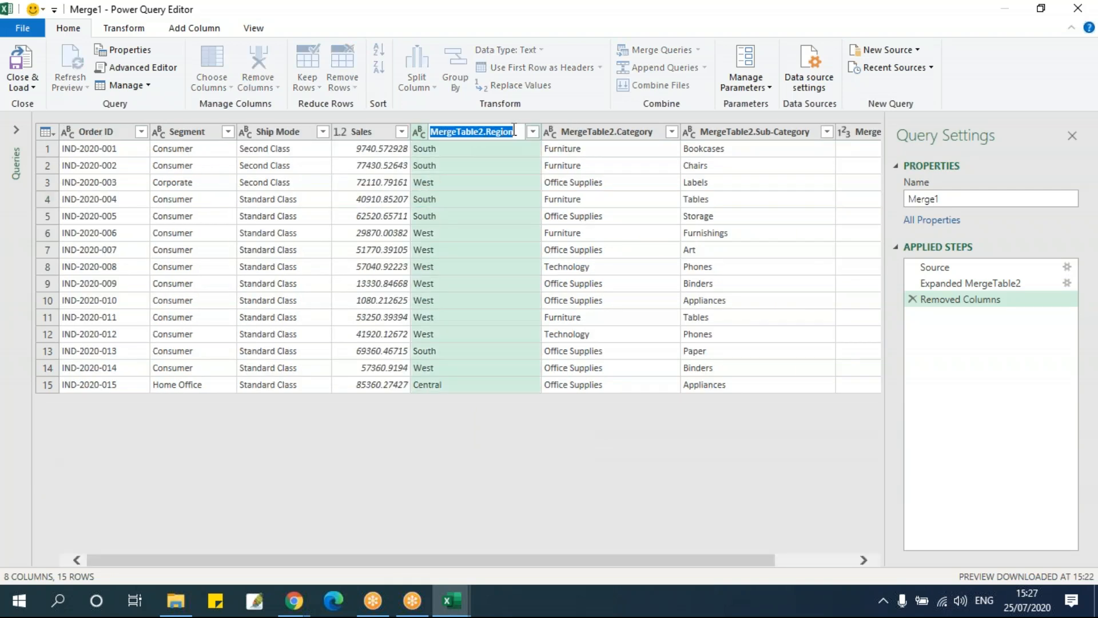
click(519, 300)
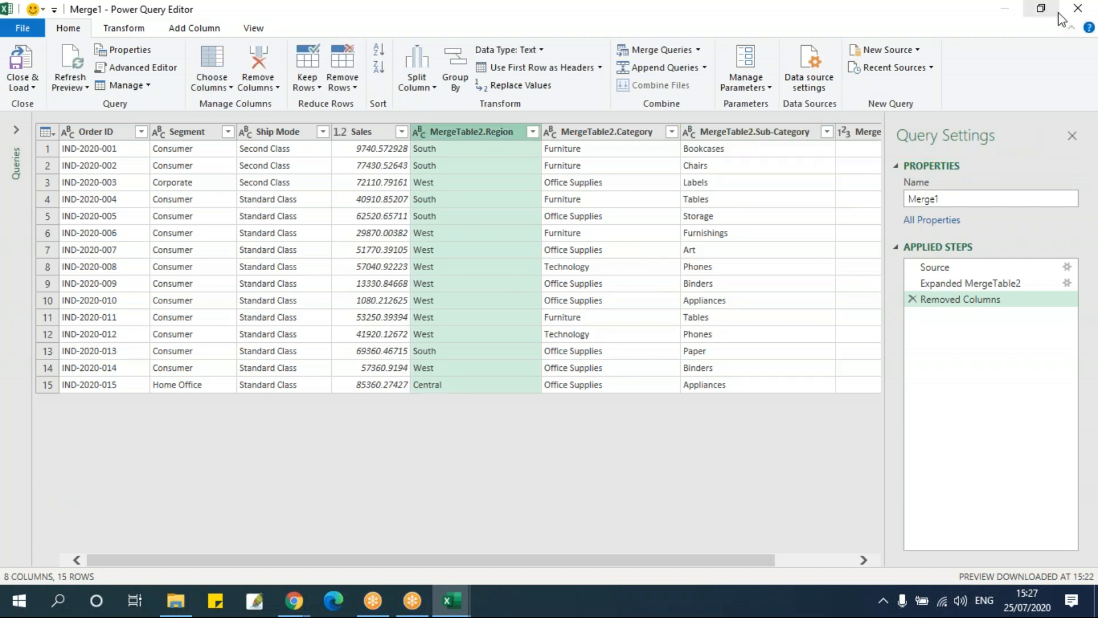
Close the query editor keeping the changes and look over the merged table loaded in Sheet2
click(1075, 11)
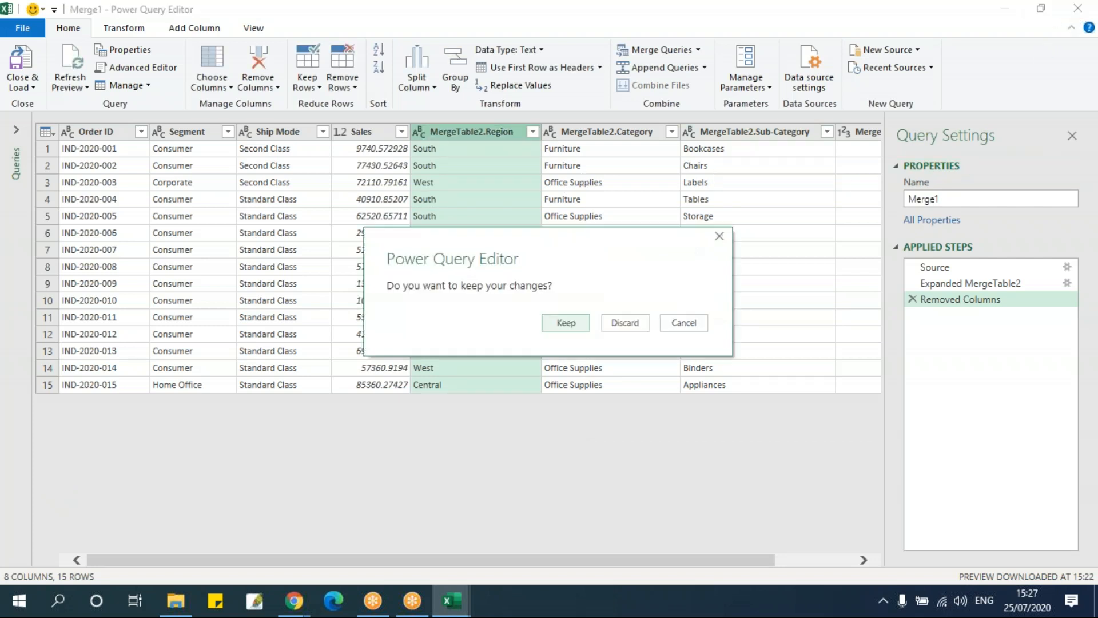
click(561, 324)
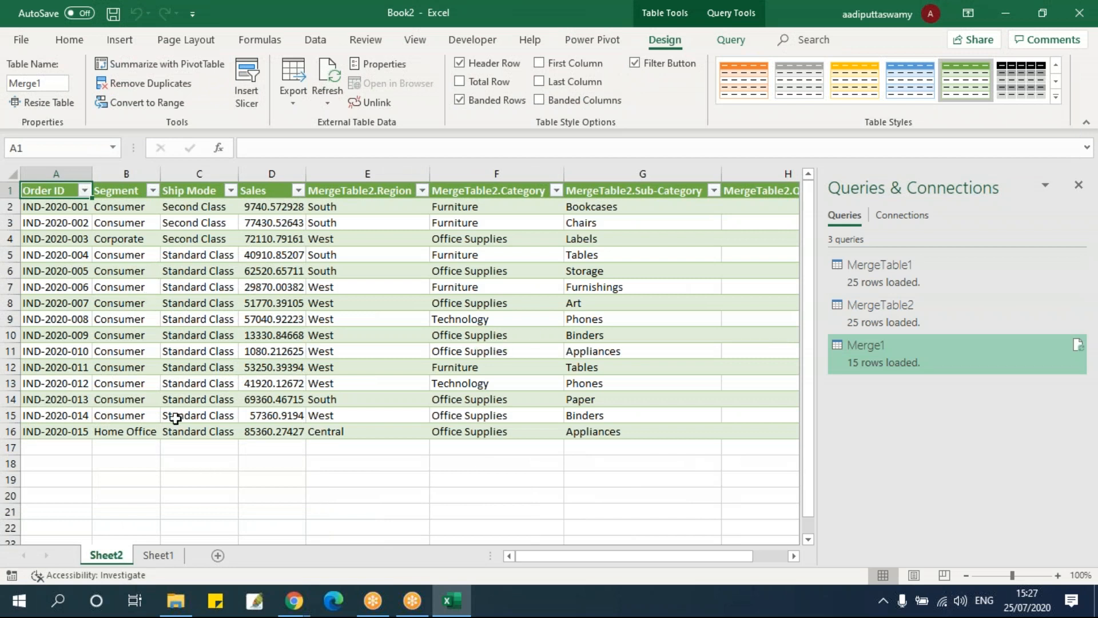
click(526, 321)
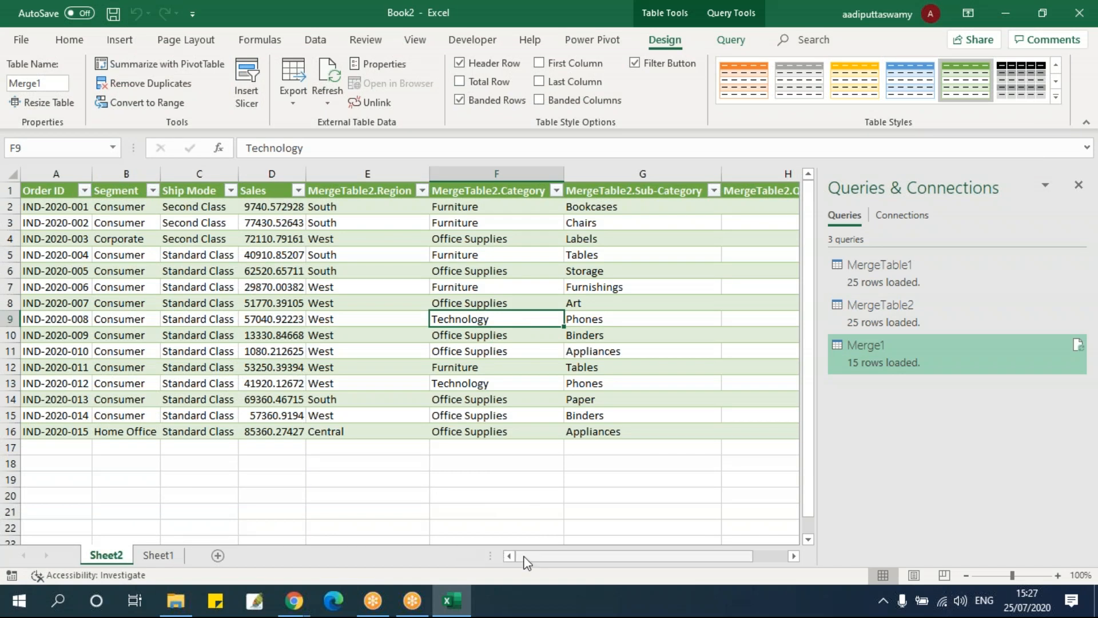
drag(677, 557, 572, 570)
drag(53, 195, 377, 427)
click(387, 332)
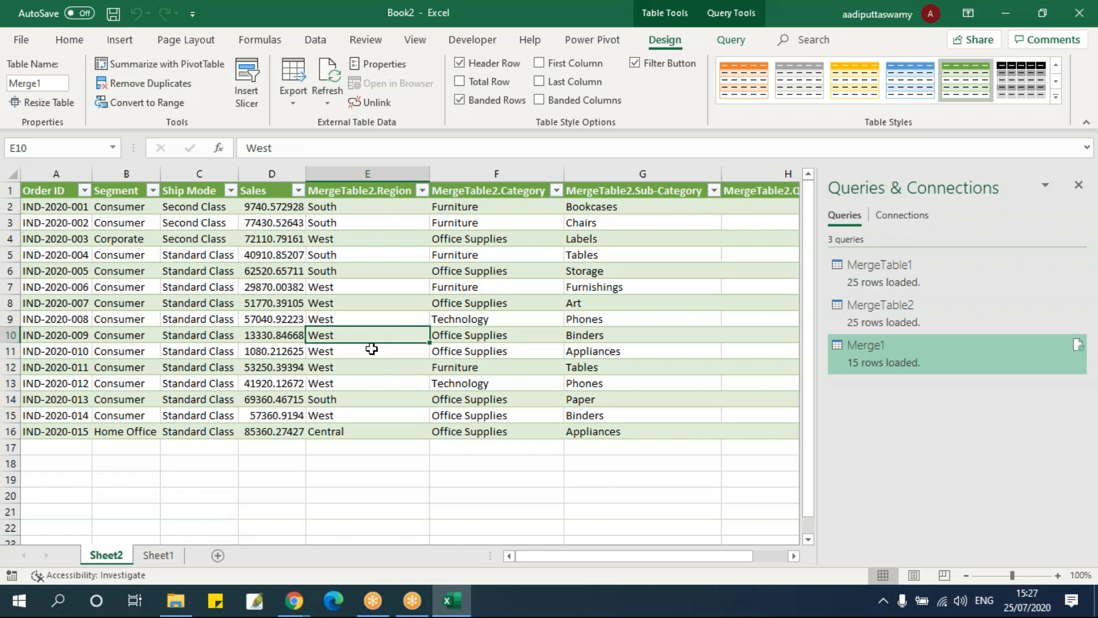
Switch to cell A2 of Sheet1 and launch the Power Query Editor again
click(158, 555)
click(56, 210)
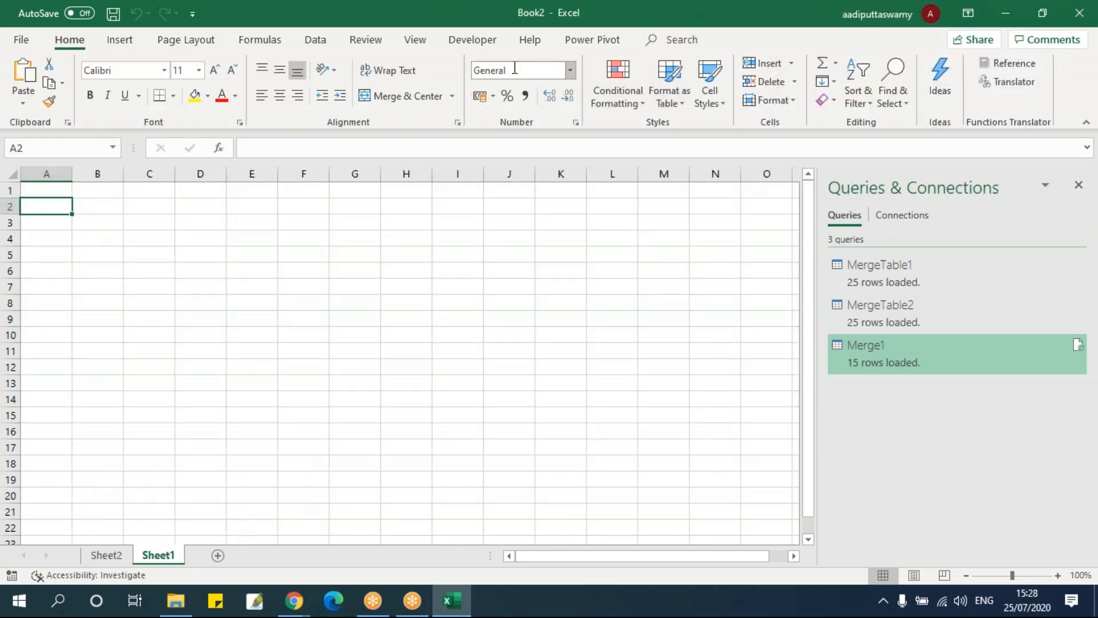
click(324, 43)
click(19, 104)
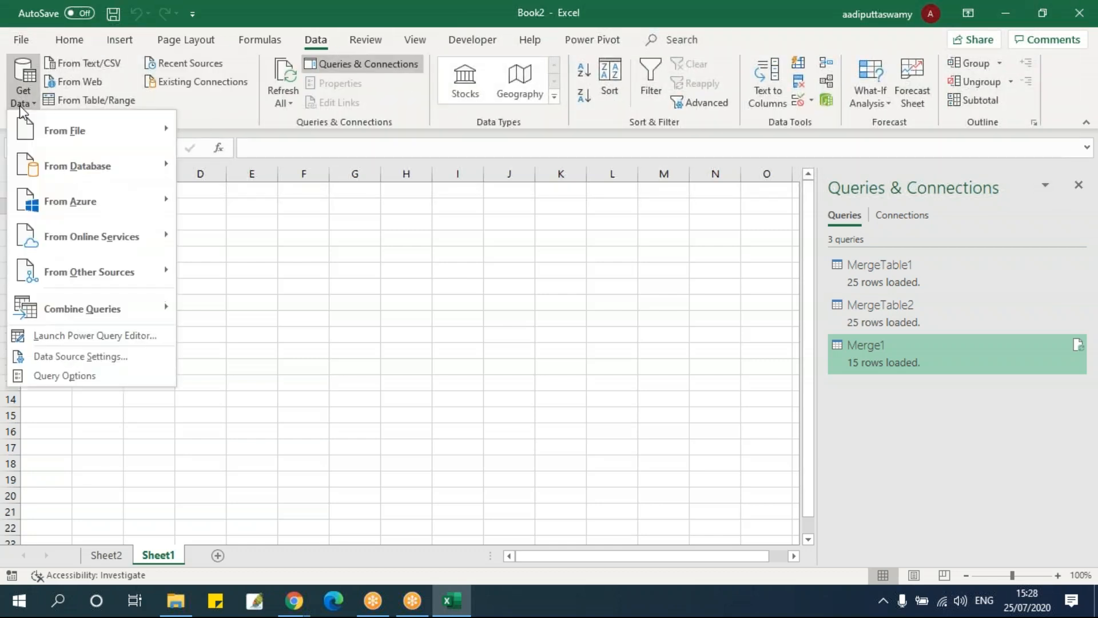
click(87, 338)
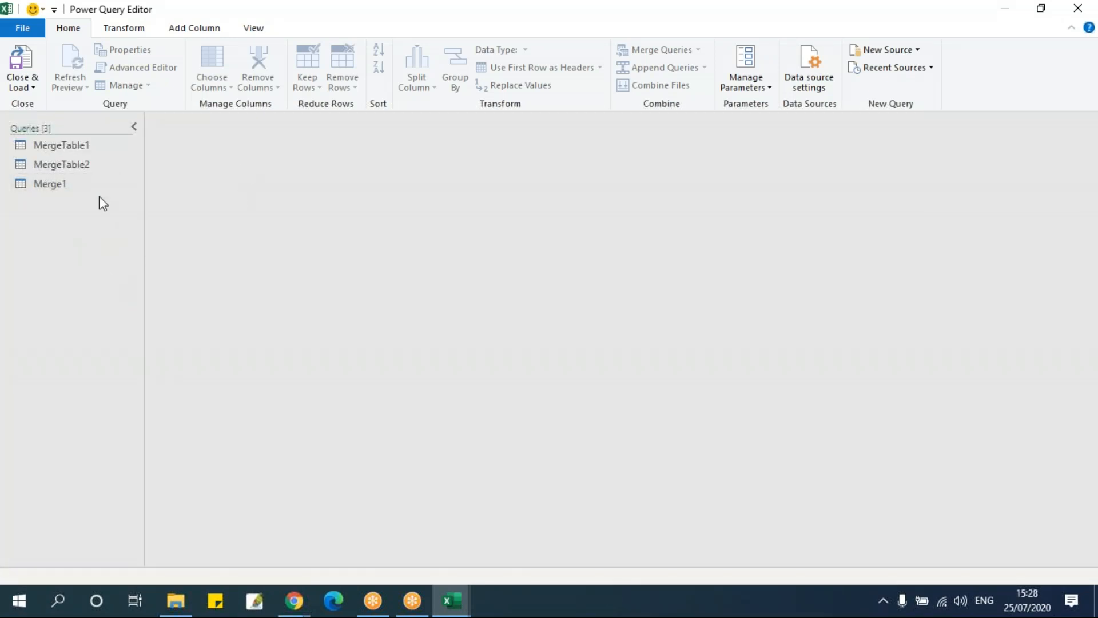
Start merging queries as new from MergeTable1, with MergeTable1 as the first table and MergeTable2 as the second
click(49, 162)
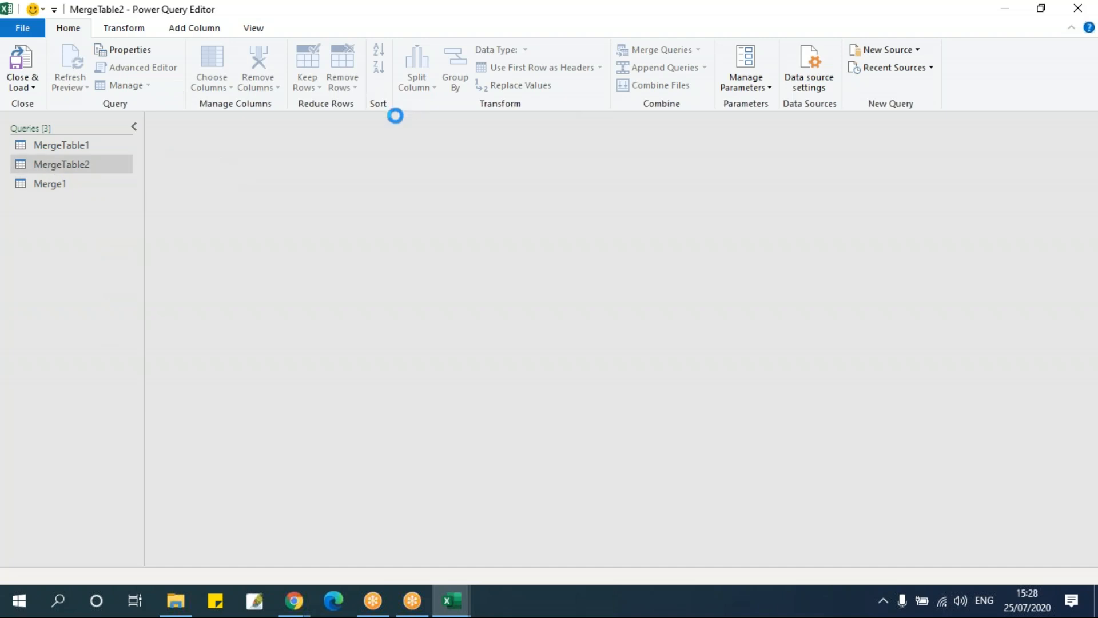
click(43, 147)
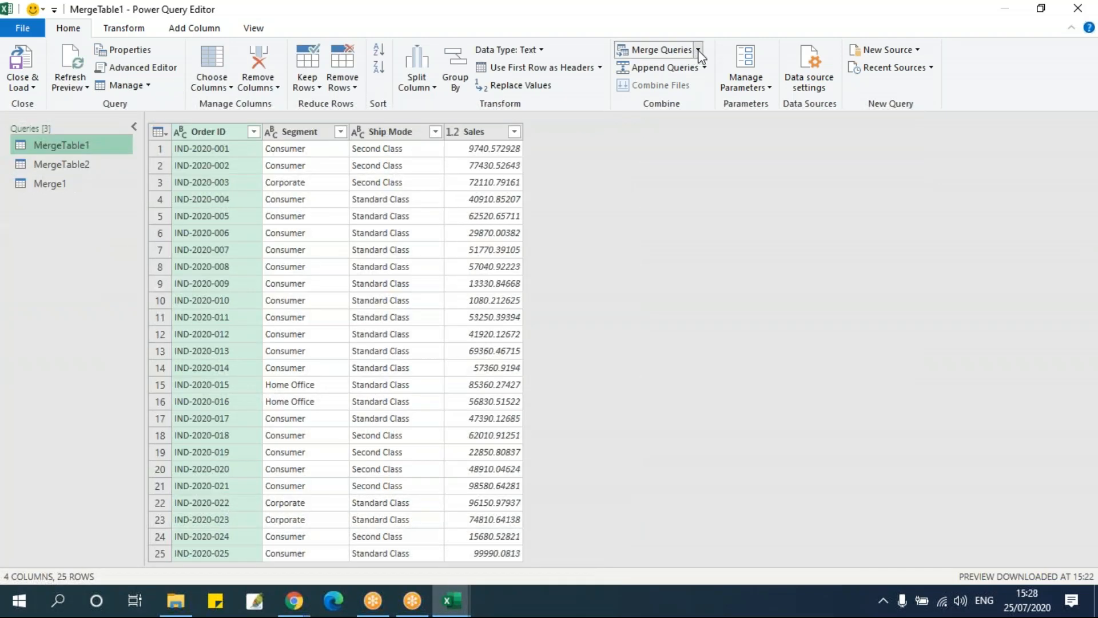
click(698, 50)
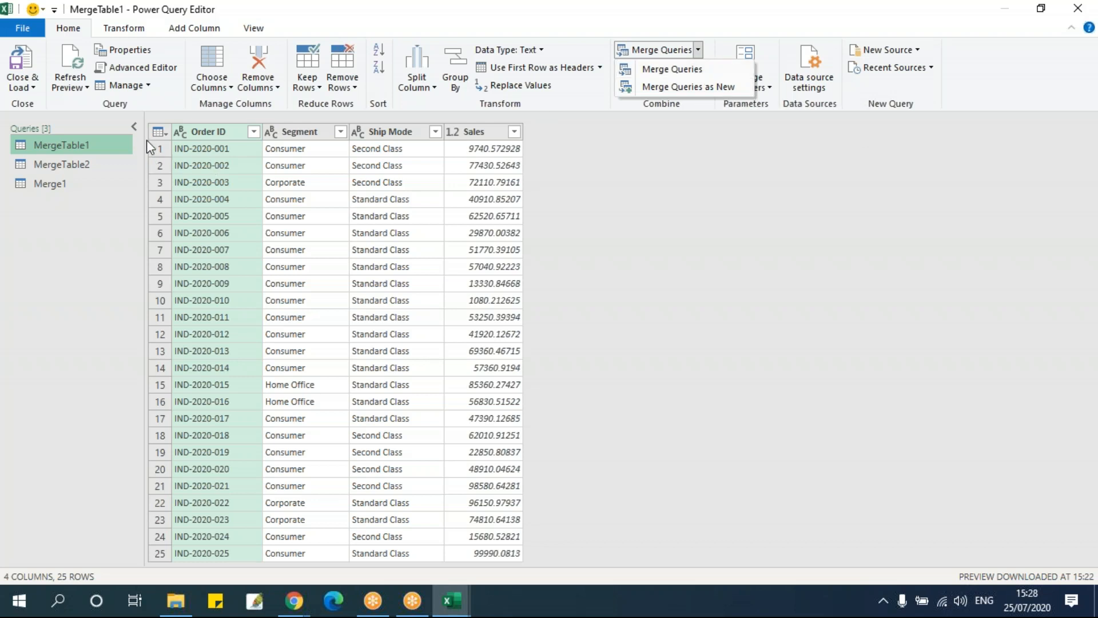
click(681, 87)
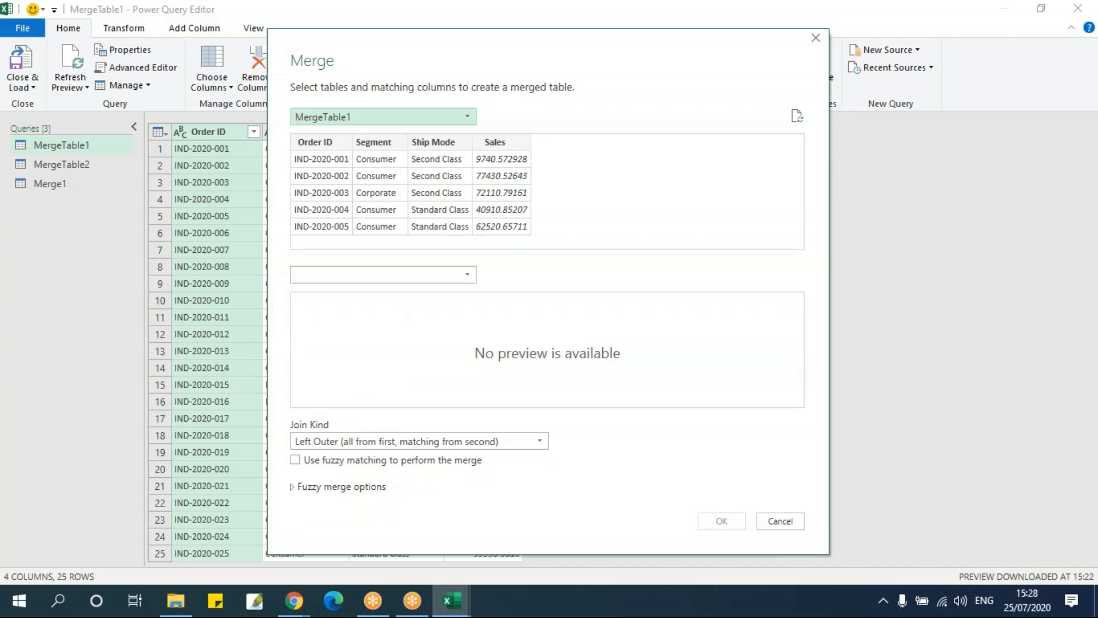
click(407, 119)
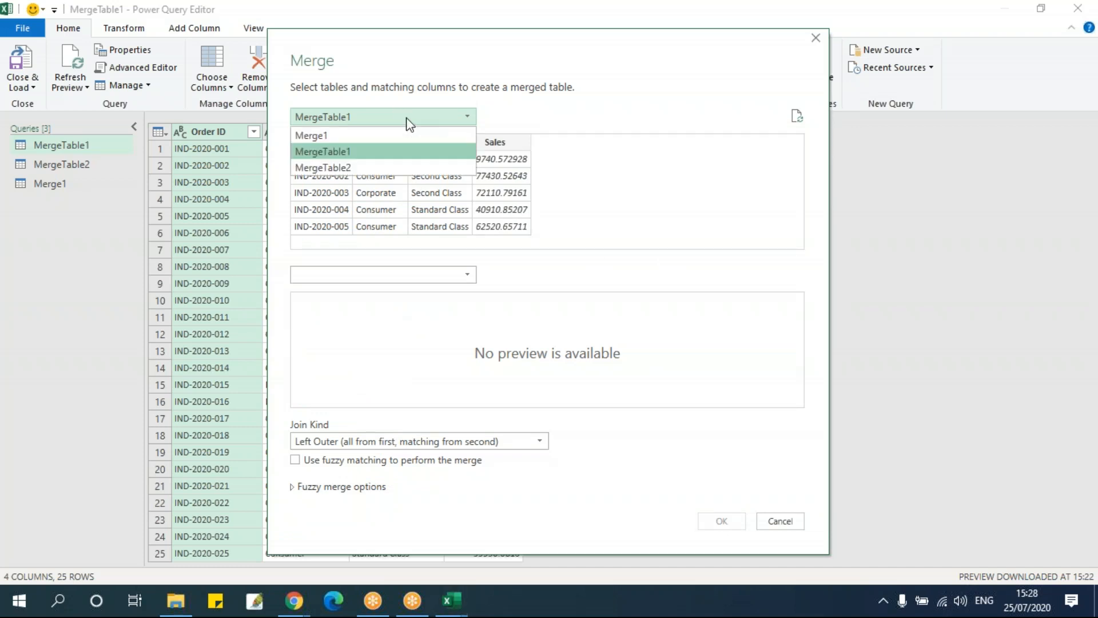
click(410, 150)
click(406, 277)
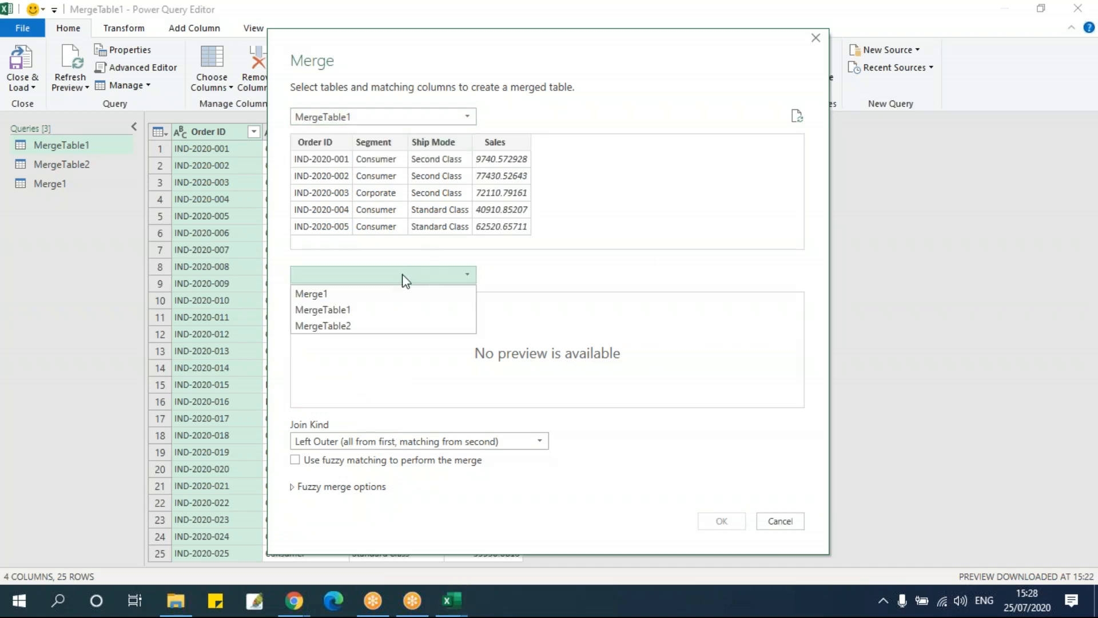
click(377, 325)
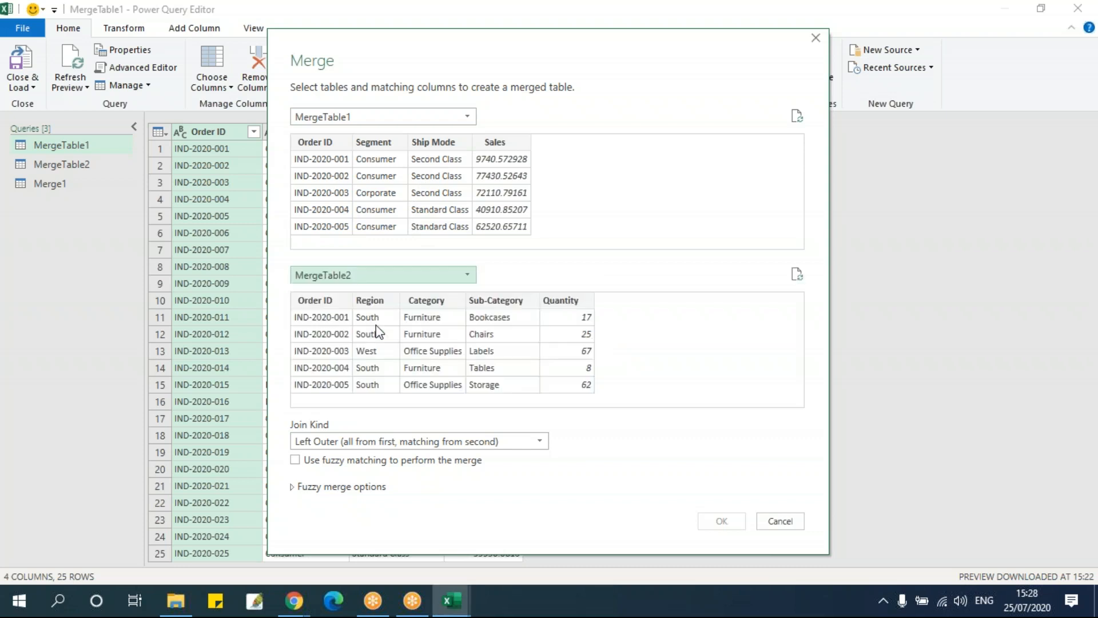
Match the two tables on Order ID and choose the Left Outer (all from first, matching from second) join kind
click(333, 147)
click(331, 305)
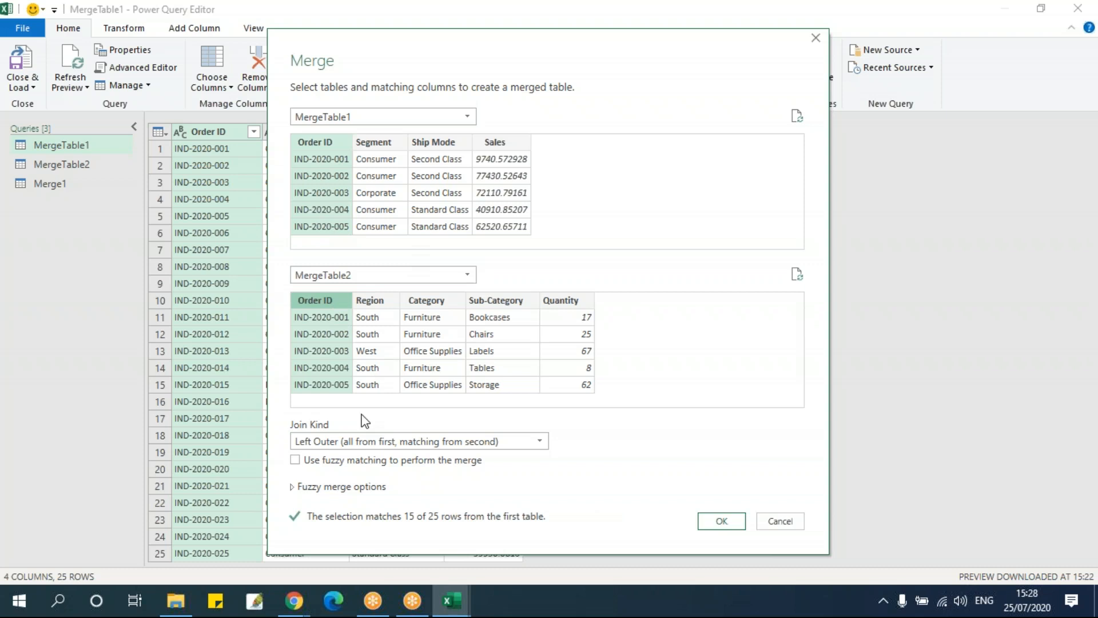
click(363, 443)
click(361, 462)
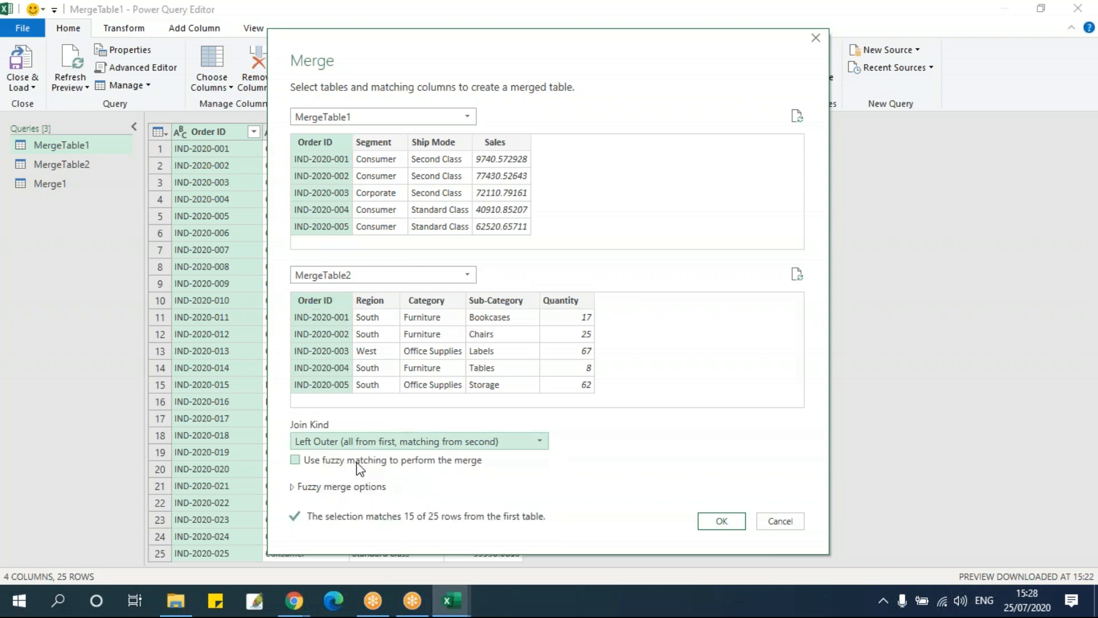
click(344, 442)
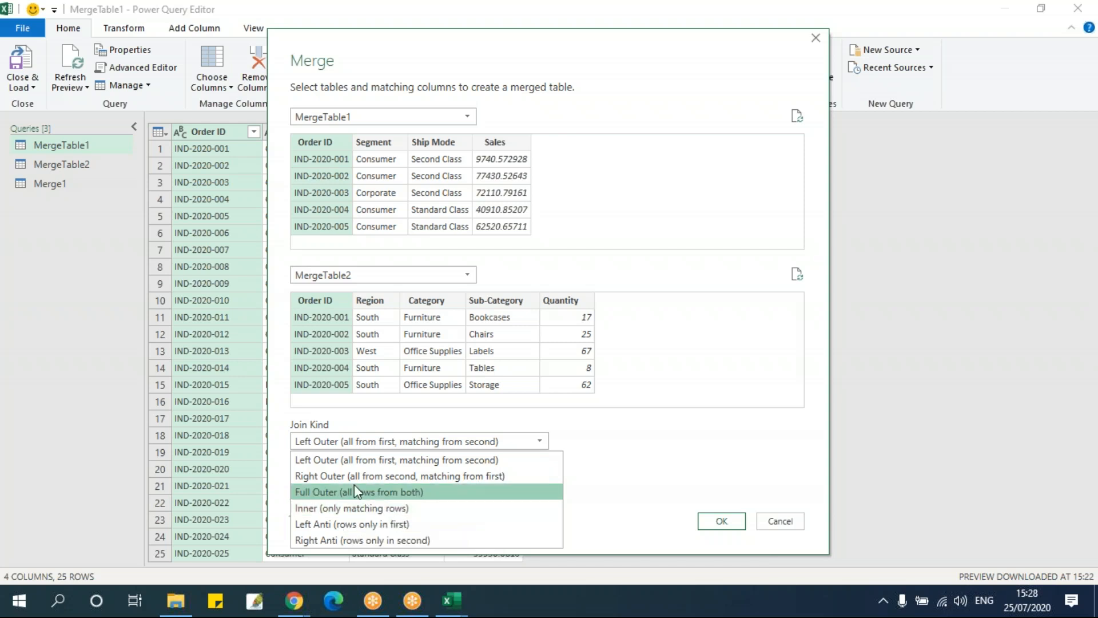
click(357, 459)
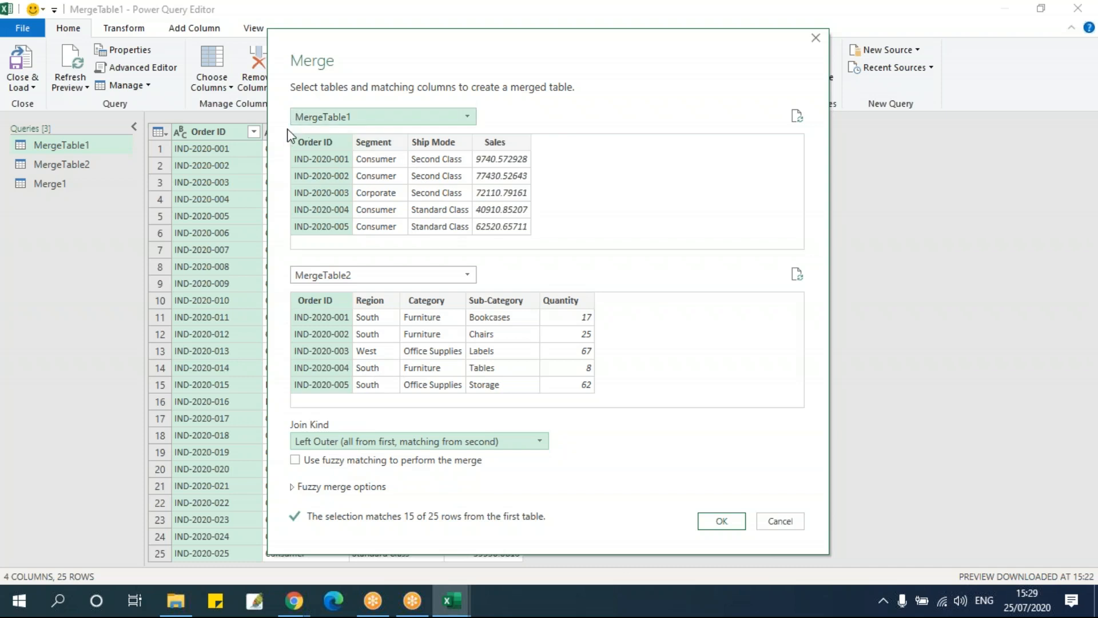
Try Ship Mode and Category as the matching columns and return both tables to Order ID
click(426, 178)
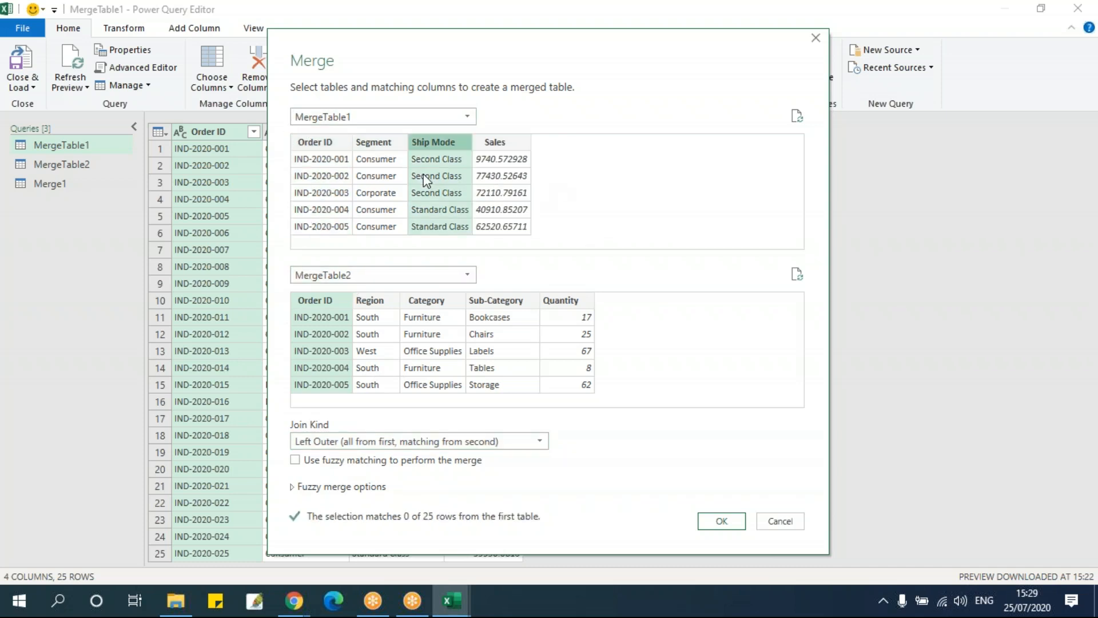
click(437, 333)
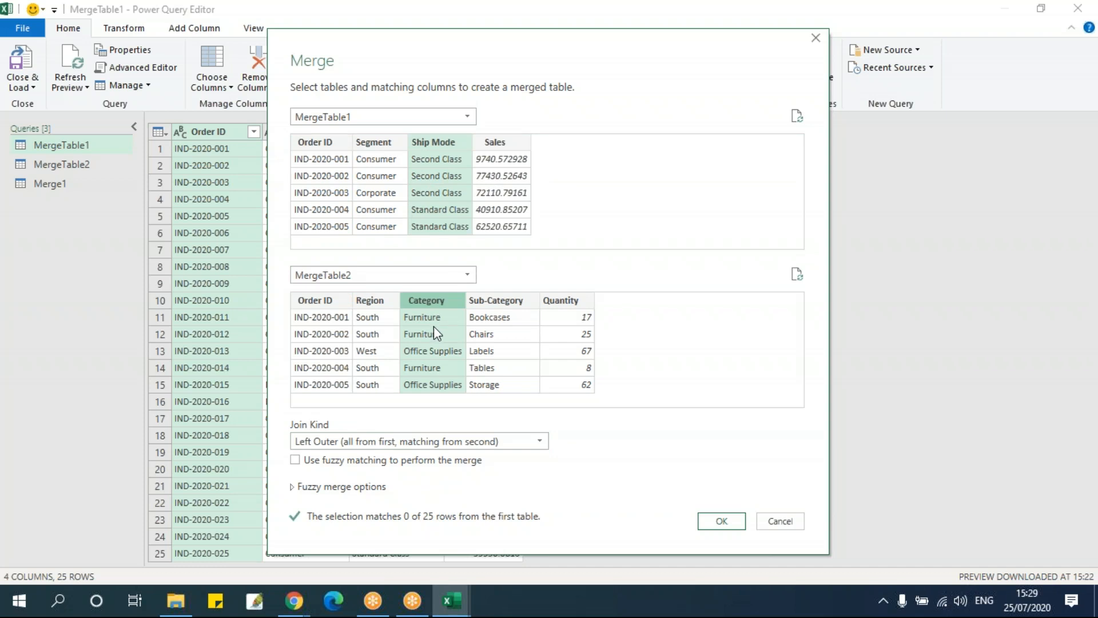
click(335, 145)
click(336, 309)
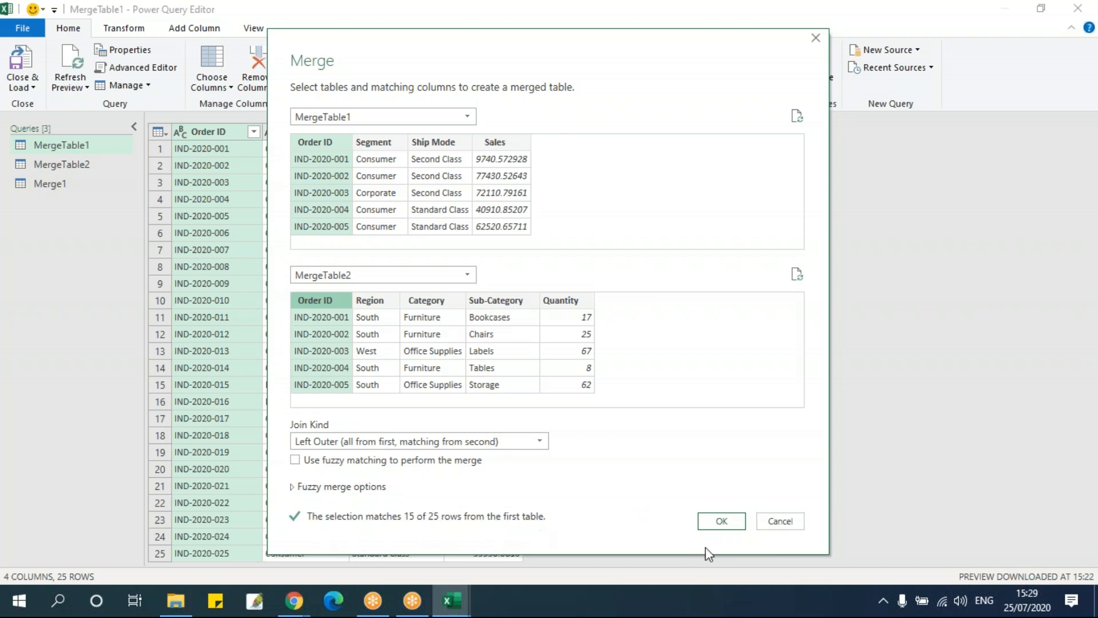
Create the Left Outer merge and expand all MergeTable2 columns, keeping the original column name as prefix
click(721, 519)
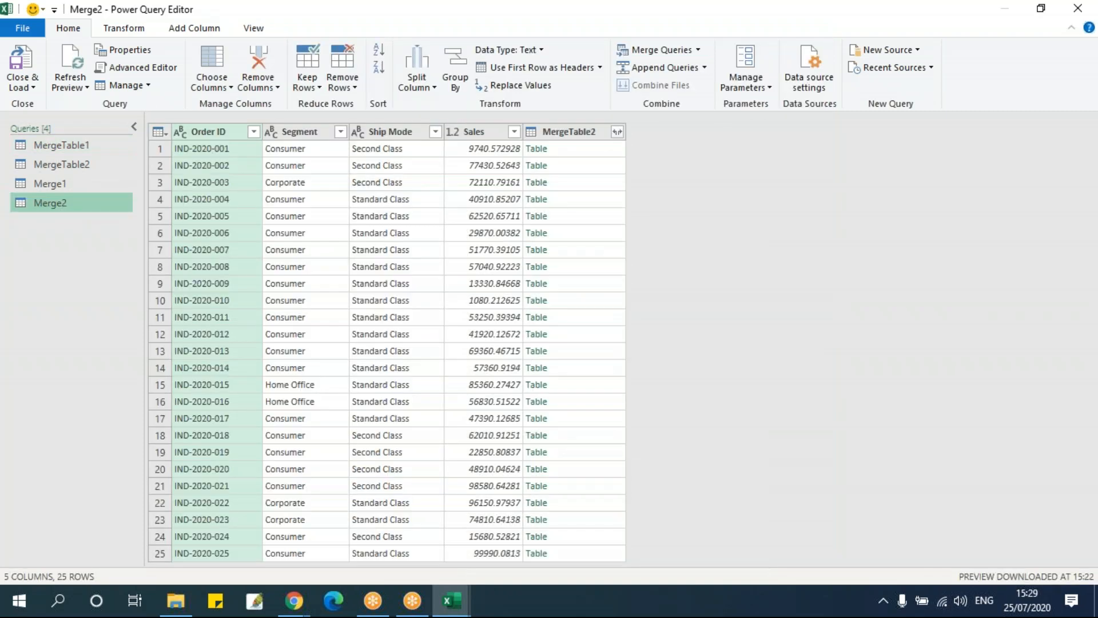
double_click(70, 203)
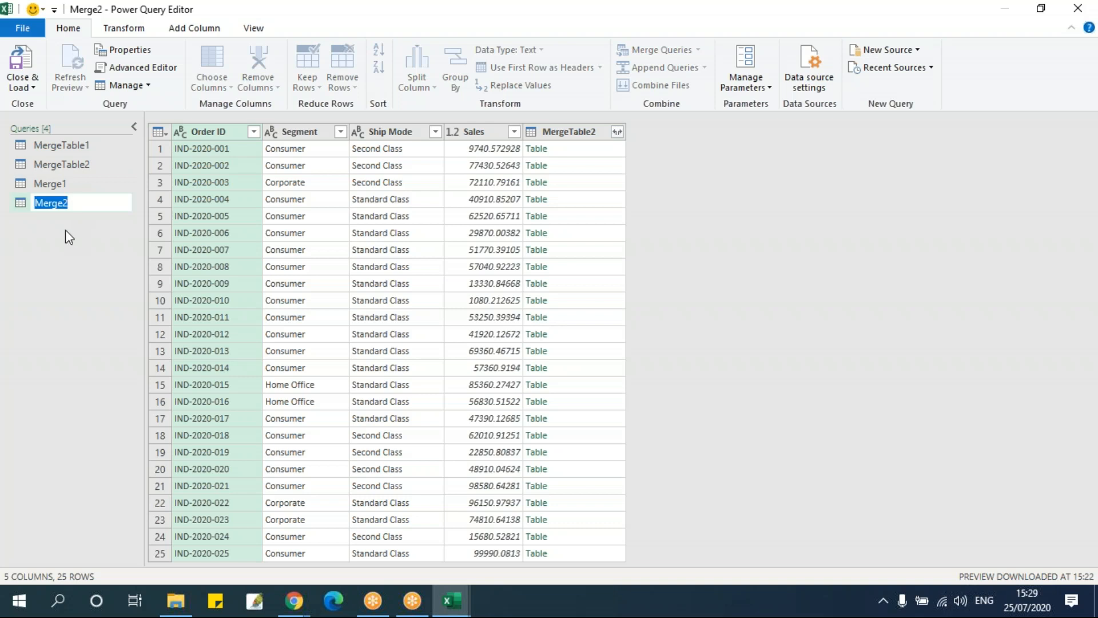
click(87, 223)
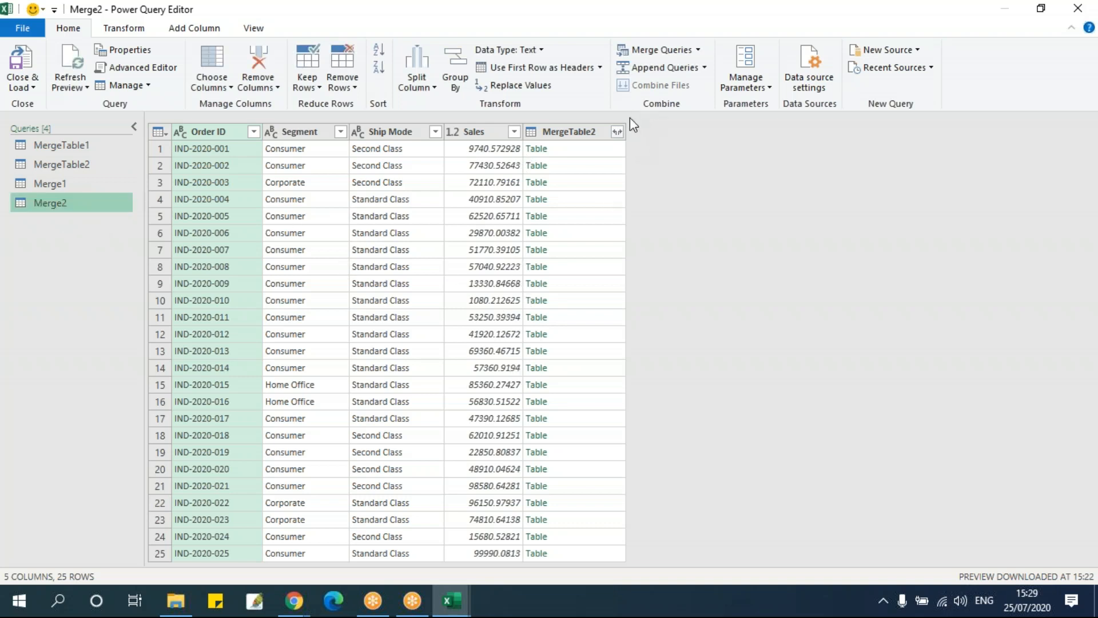
click(616, 136)
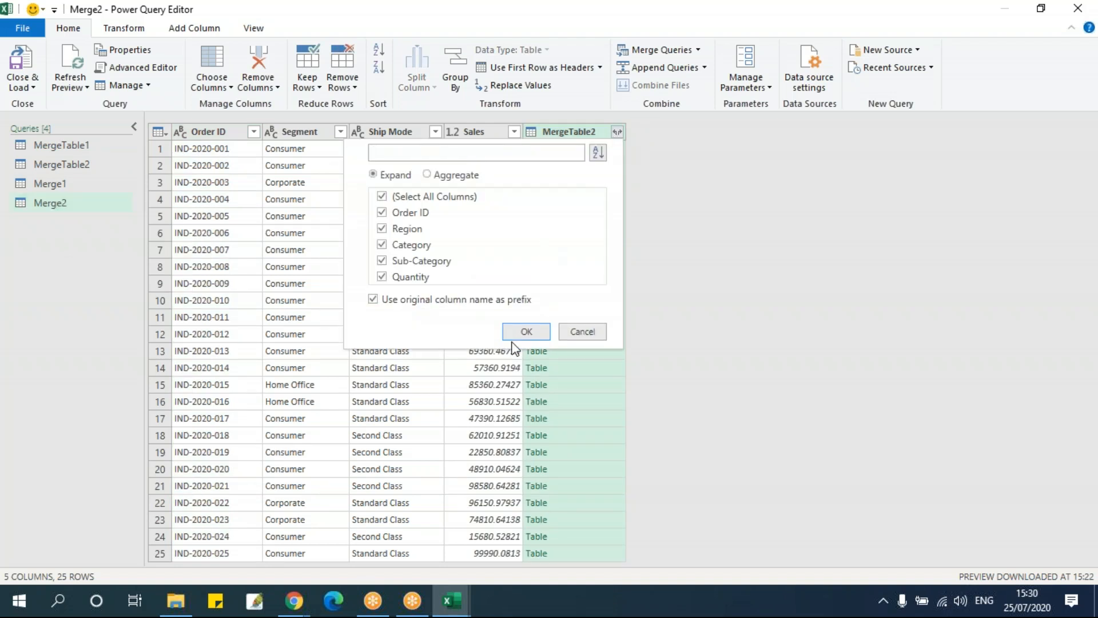
click(513, 336)
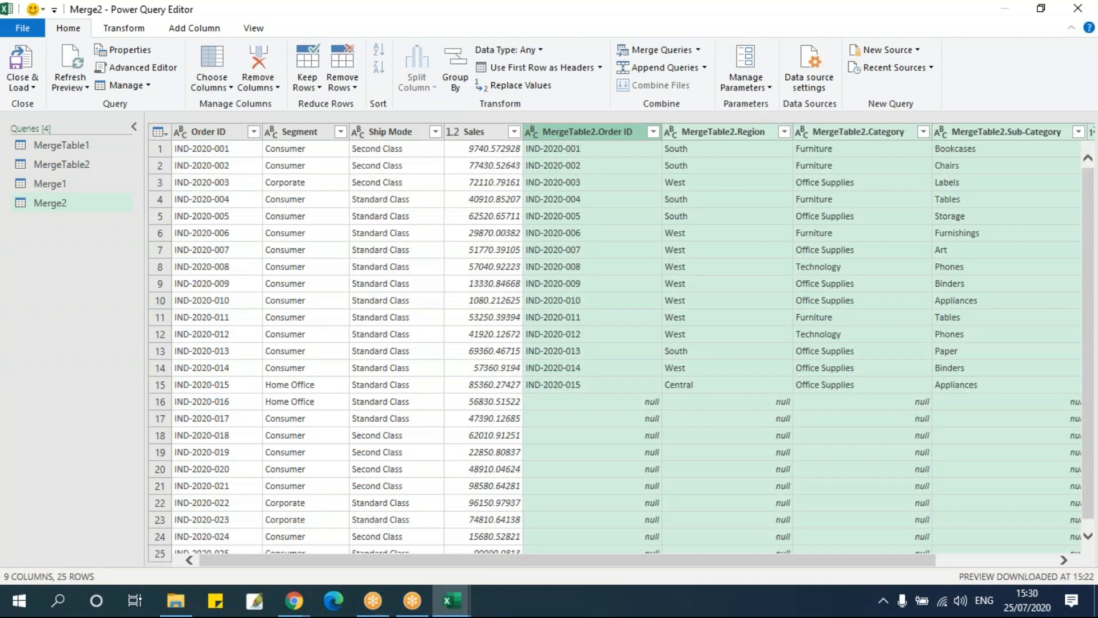
Examine the Left Outer merge's rows, comparing the Order ID column with the expanded MergeTable2 columns
click(218, 154)
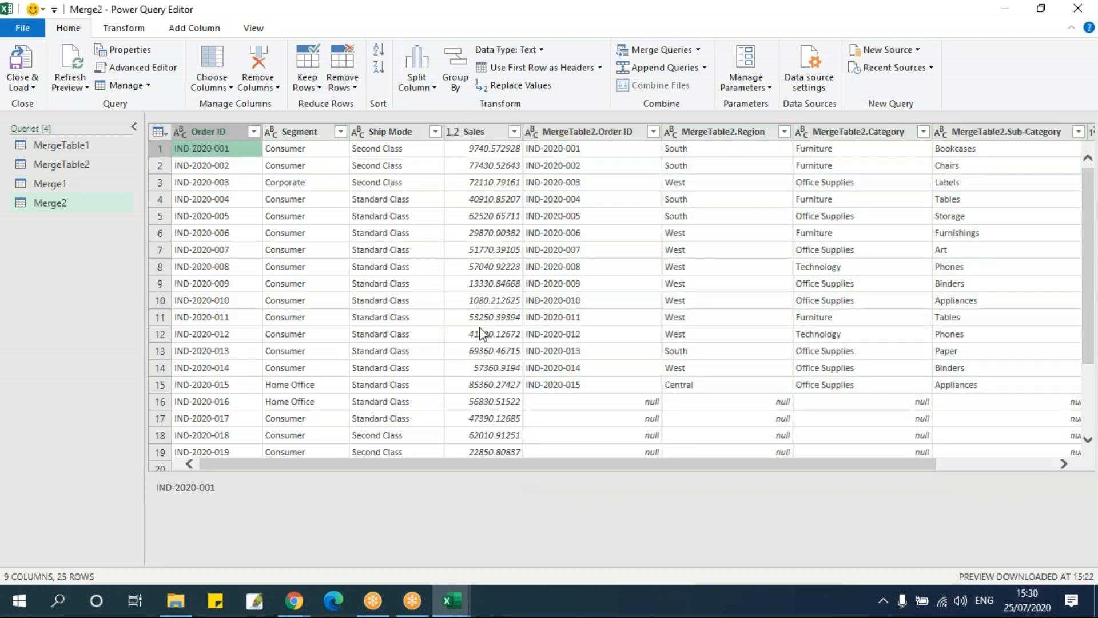
scroll(480, 327, down, 2)
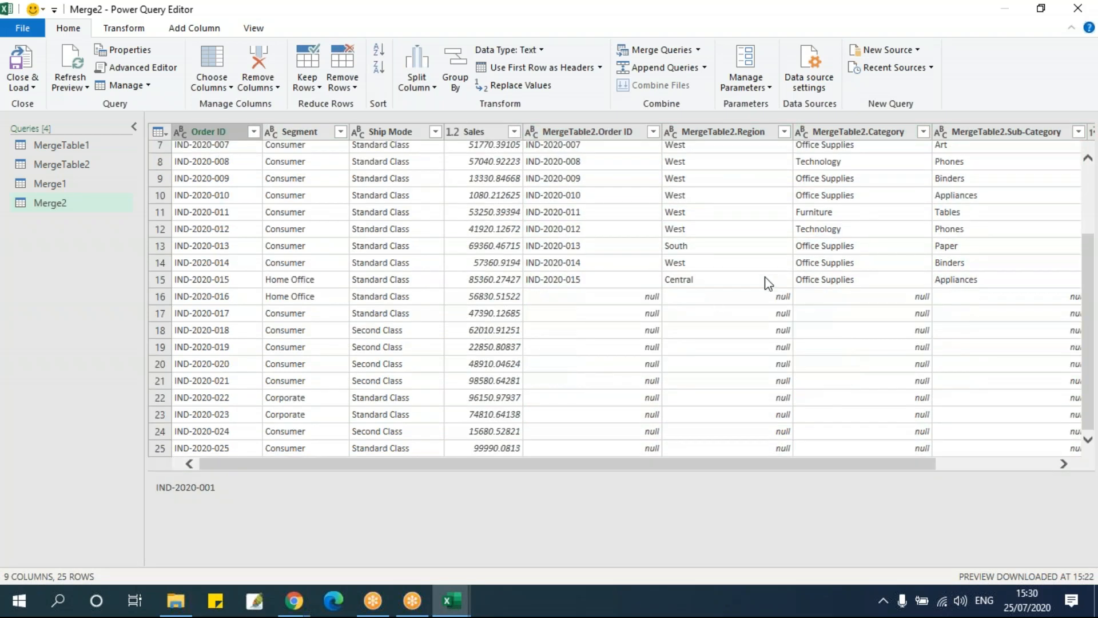
scroll(637, 277, up, 2)
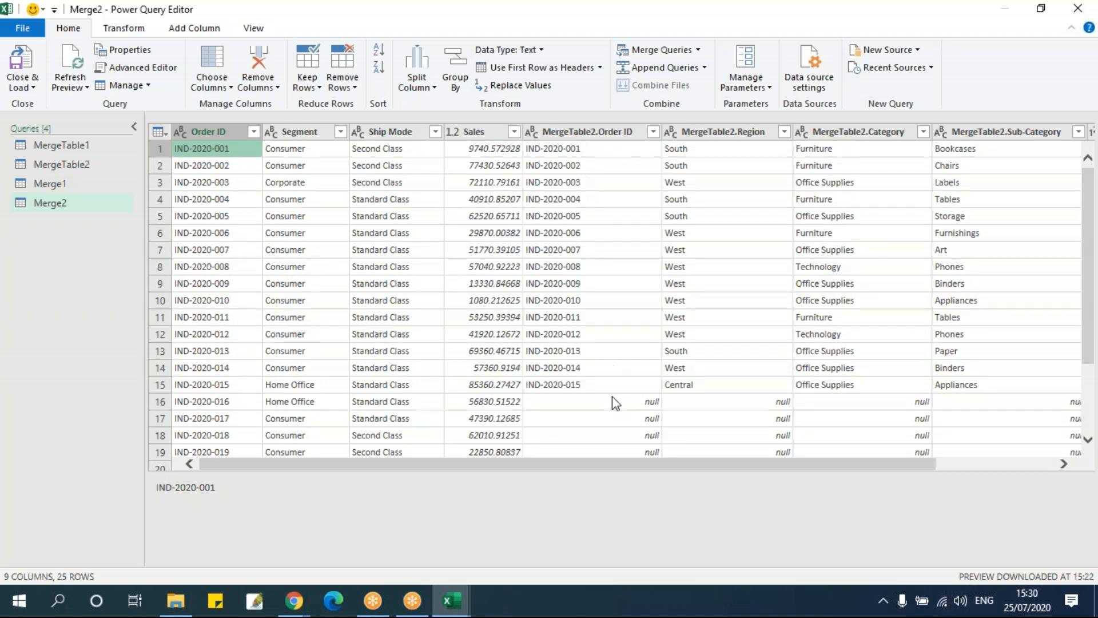
scroll(652, 380, down, 2)
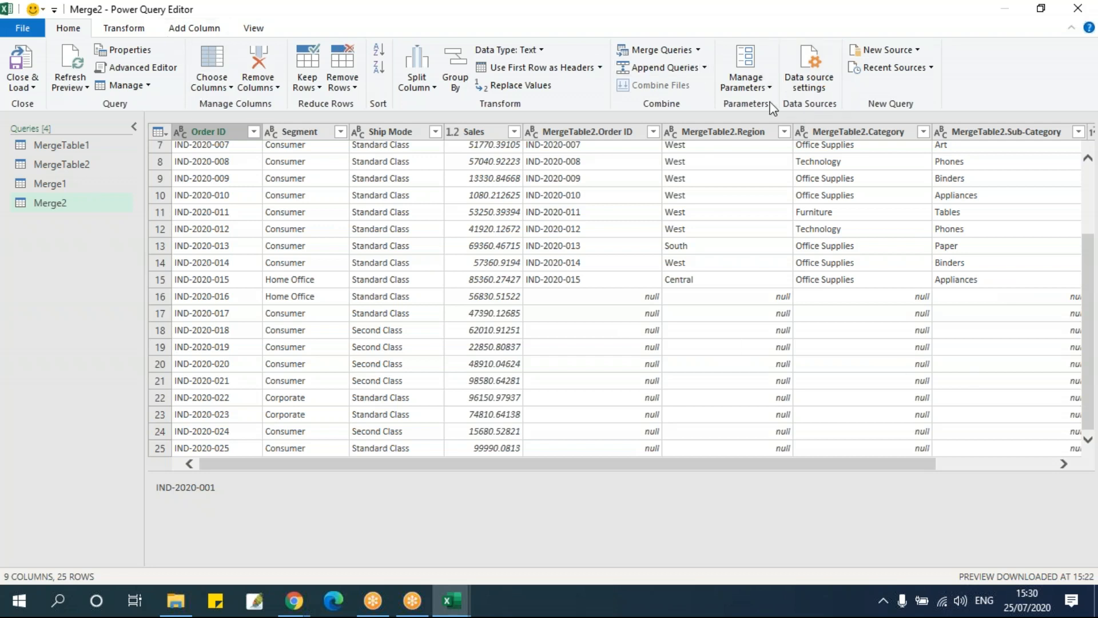
Start merging queries as new, with MergeTable1 as the first table and MergeTable2 as the second
click(699, 50)
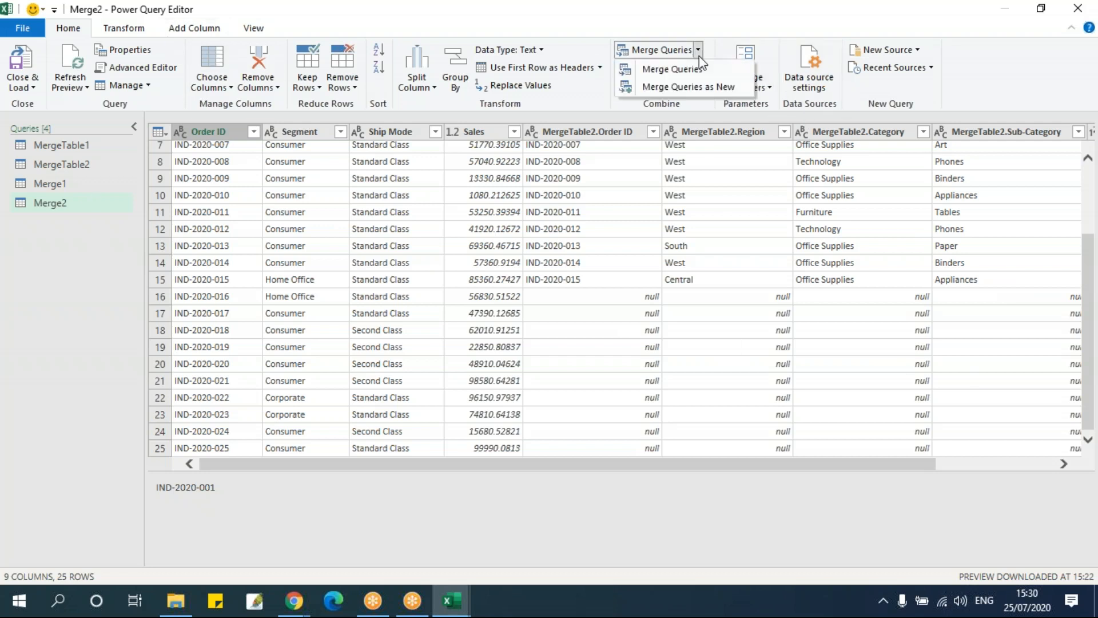
click(692, 86)
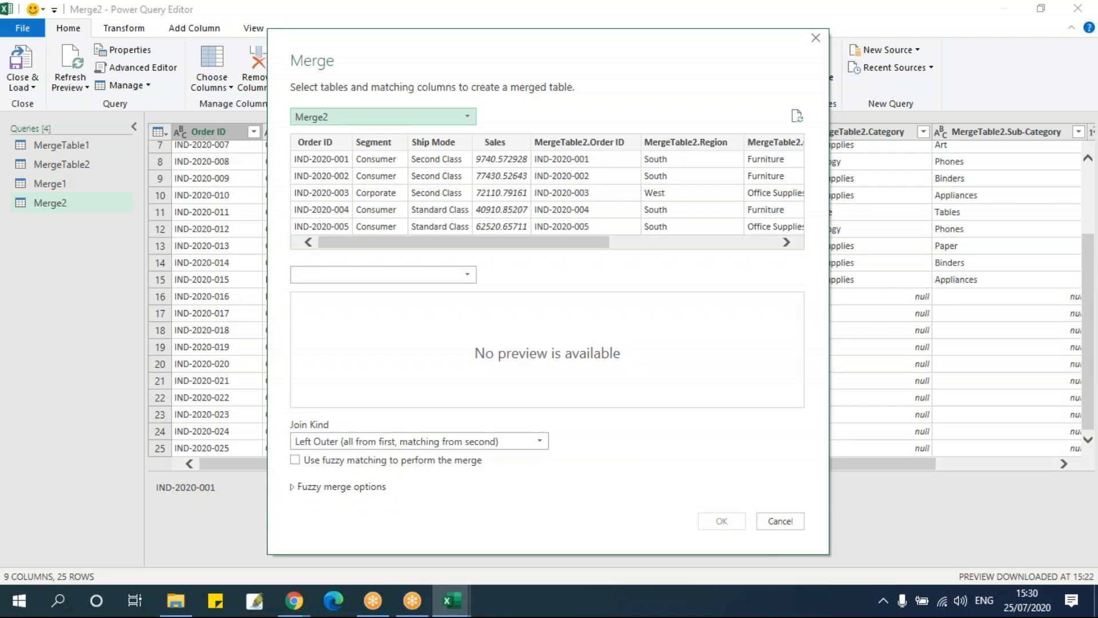
click(379, 119)
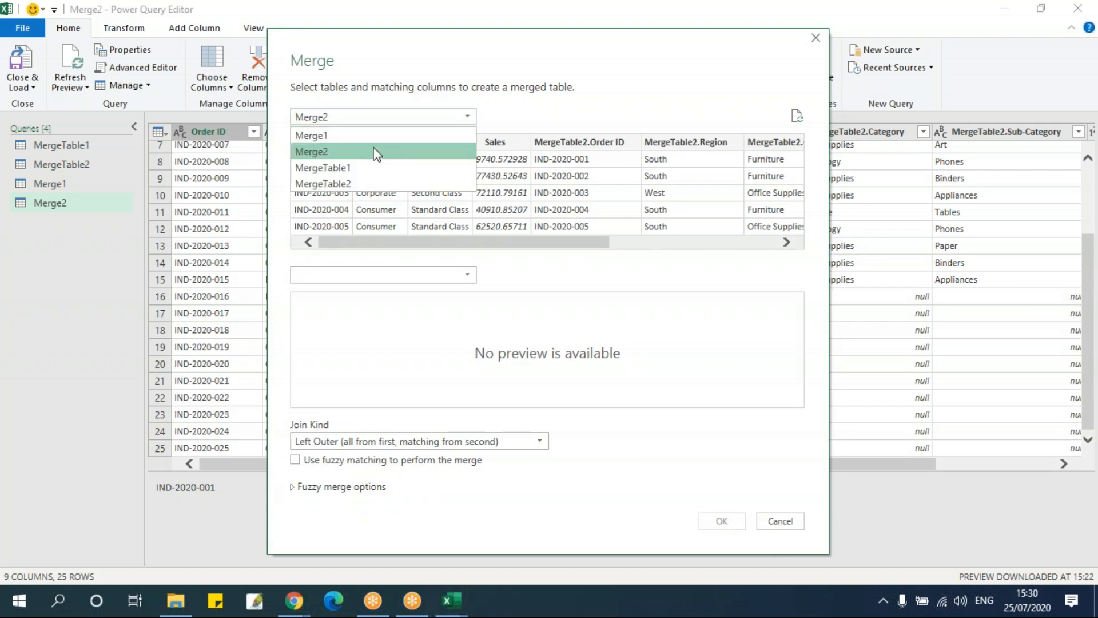
click(376, 166)
click(384, 275)
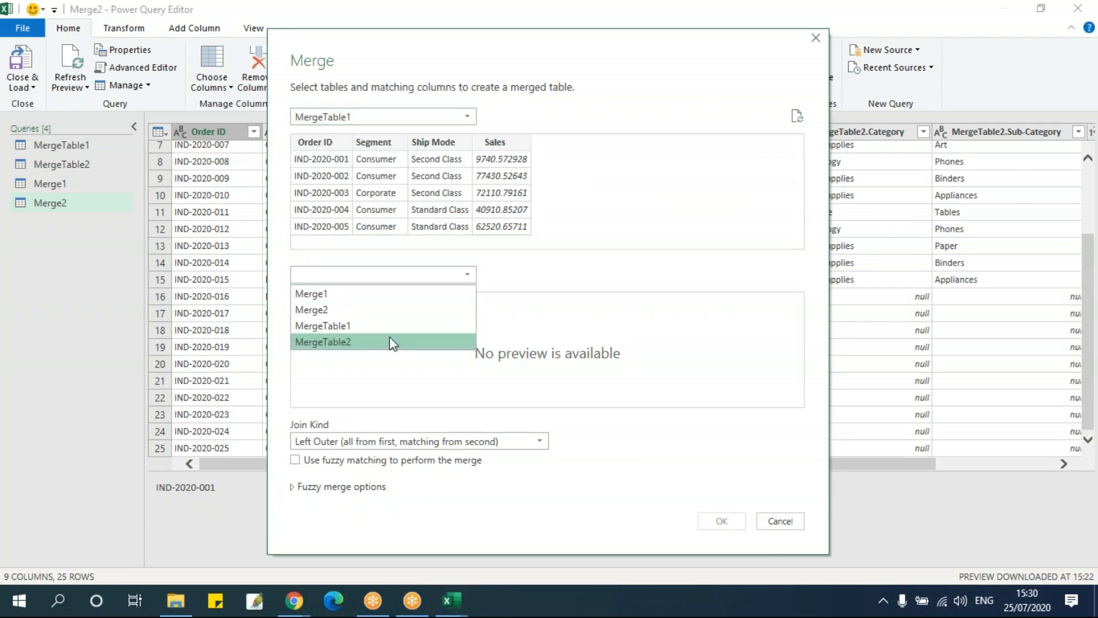
click(388, 343)
Match both tables on Order ID and choose the Right Outer (all from second, matching from first) join kind
click(328, 143)
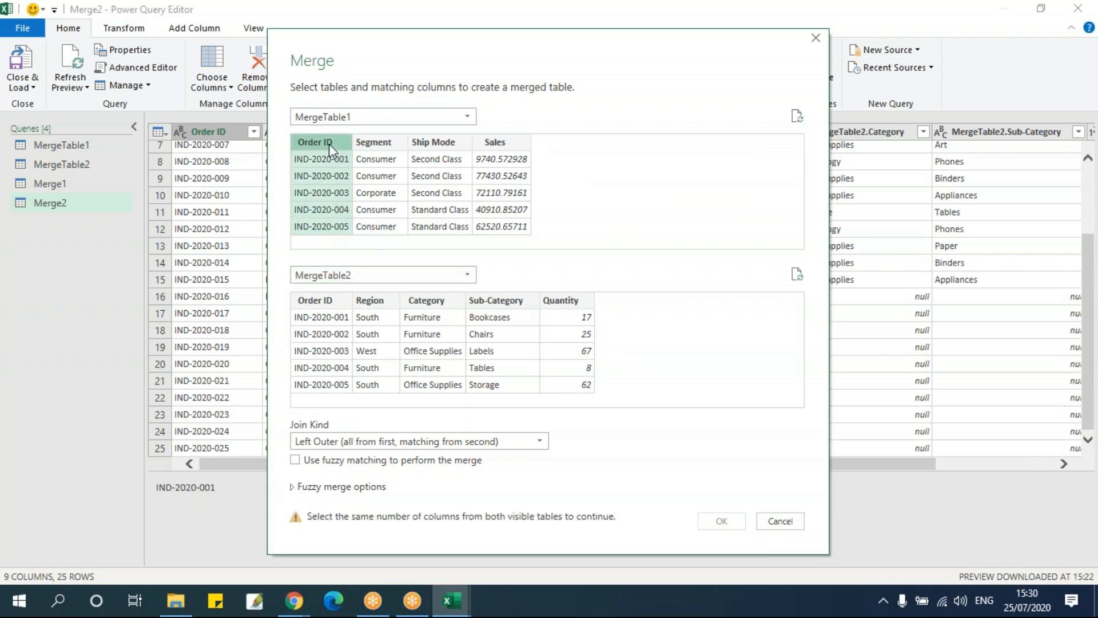
click(339, 300)
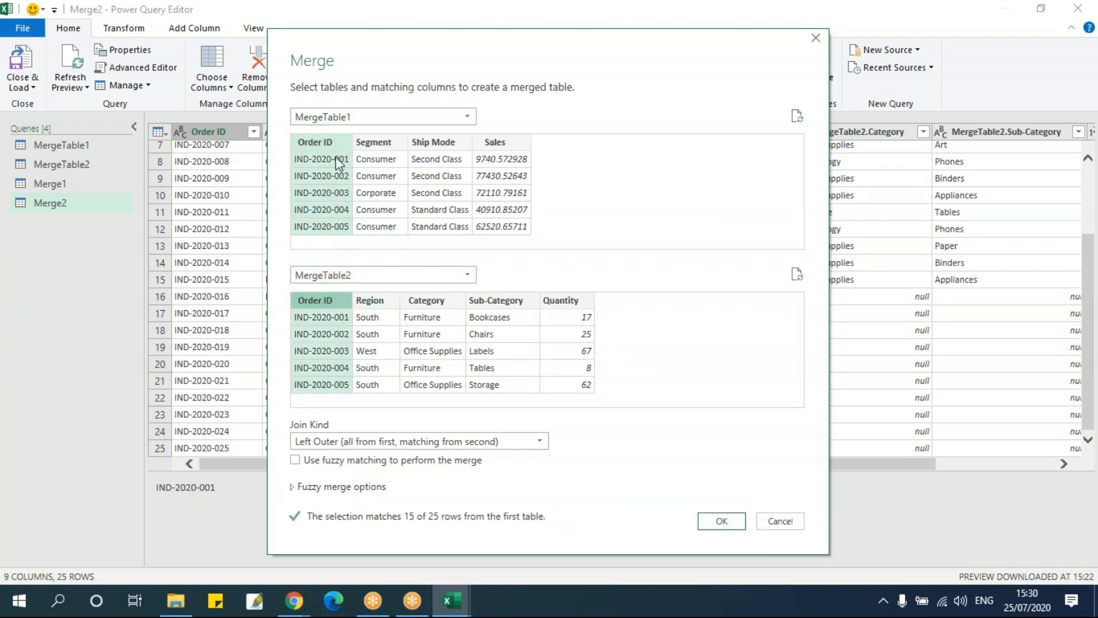
click(395, 441)
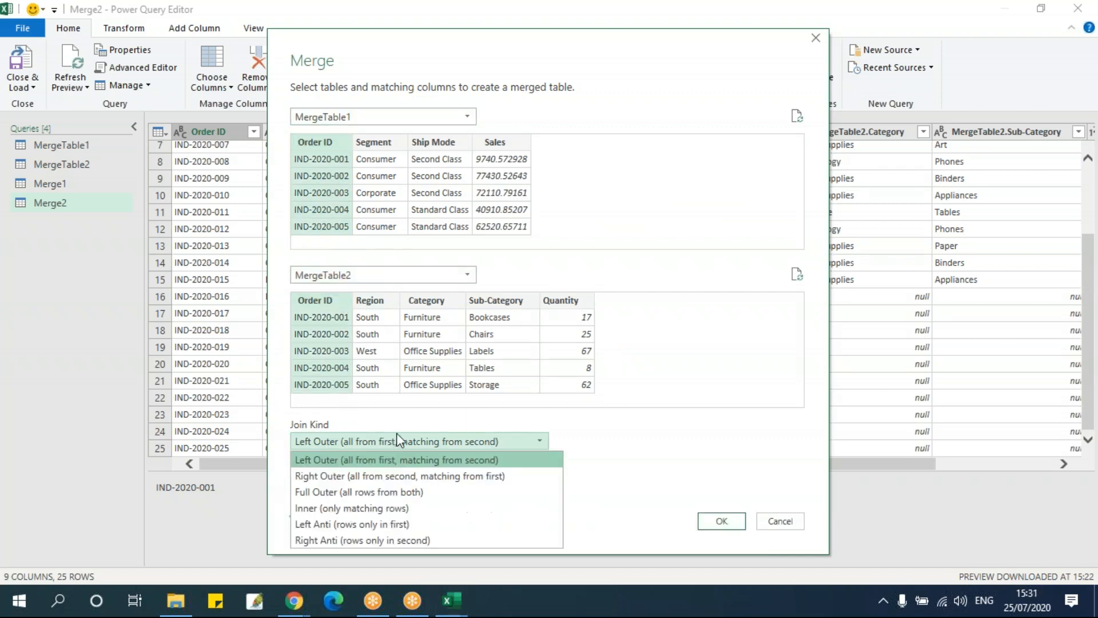
click(409, 479)
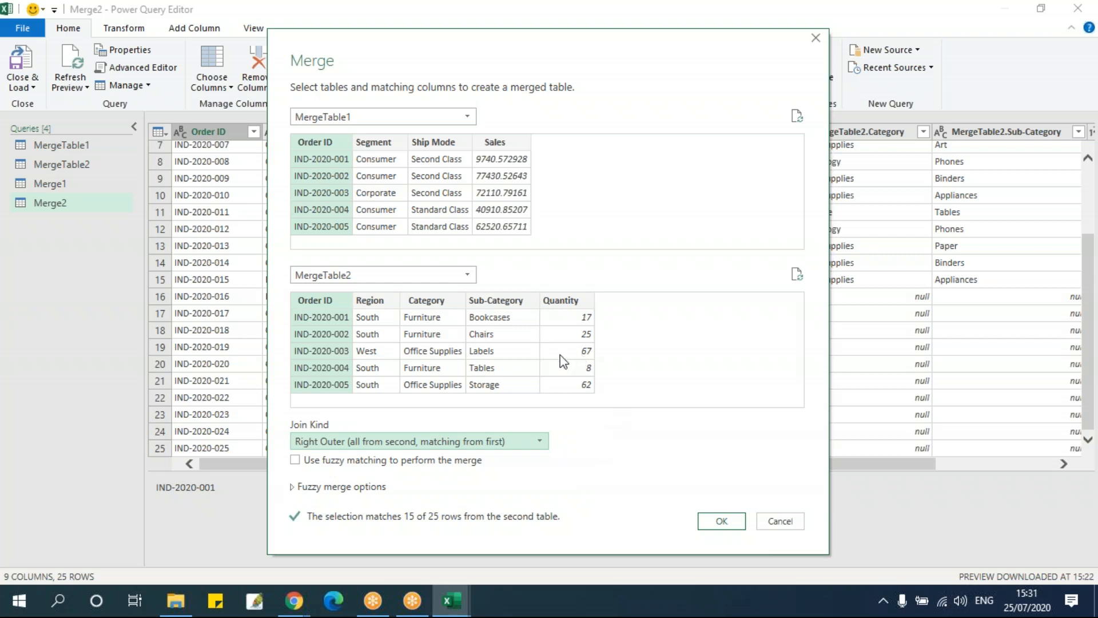
Try Quantity and Ship Mode as the matching columns and return both tables to Order ID
click(540, 351)
click(428, 191)
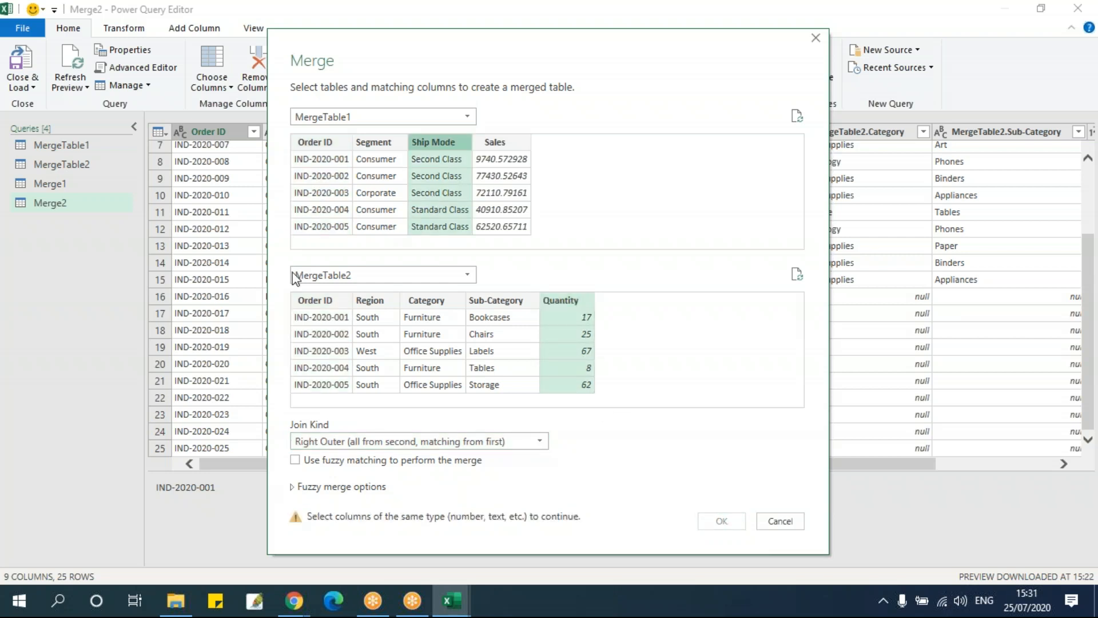
click(314, 300)
click(315, 144)
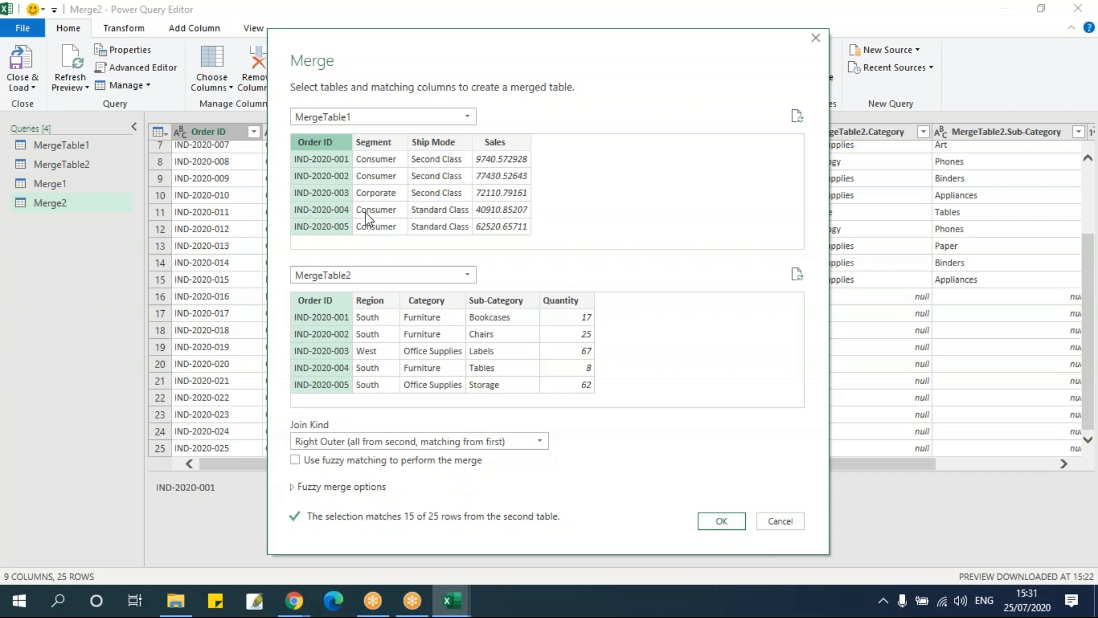
Create the Right Outer merge and expand all its MergeTable2 columns, keeping the original column name as prefix
click(722, 520)
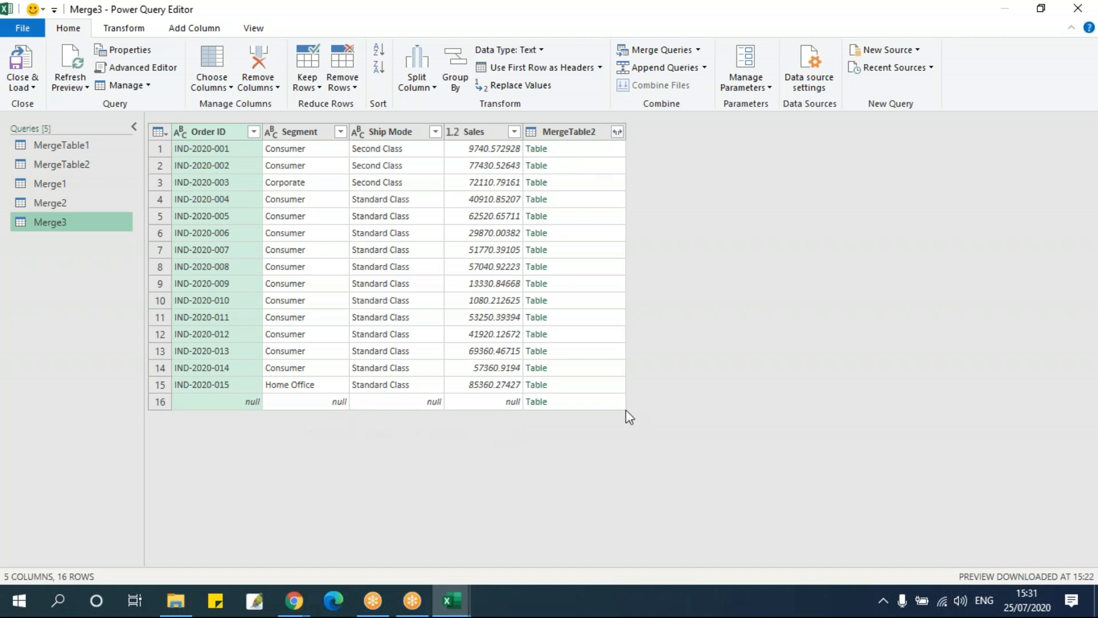
click(618, 136)
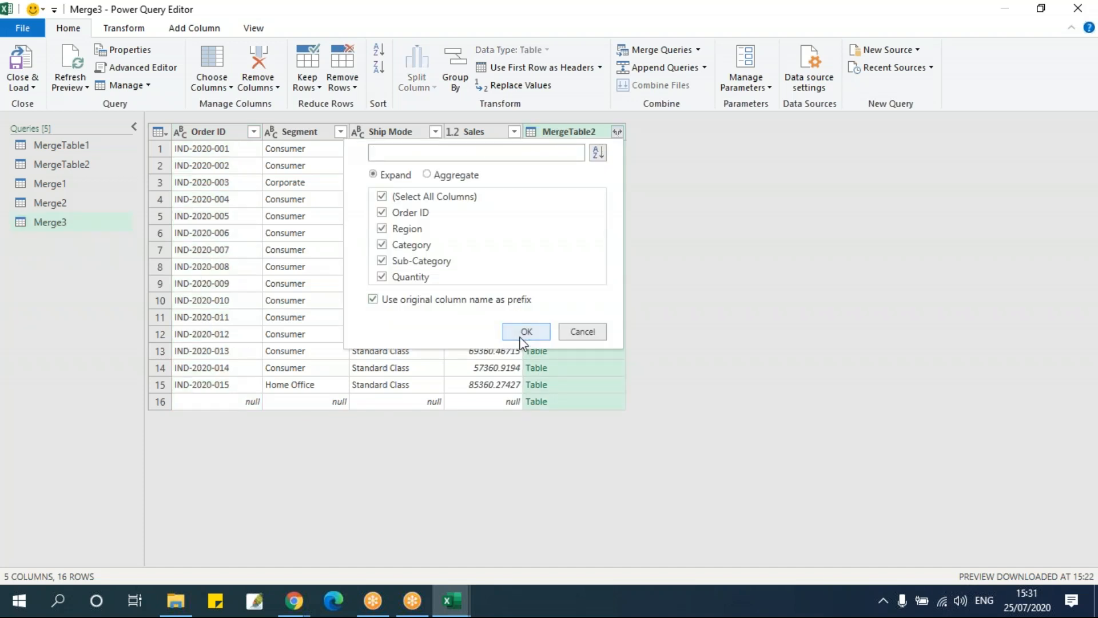
click(522, 336)
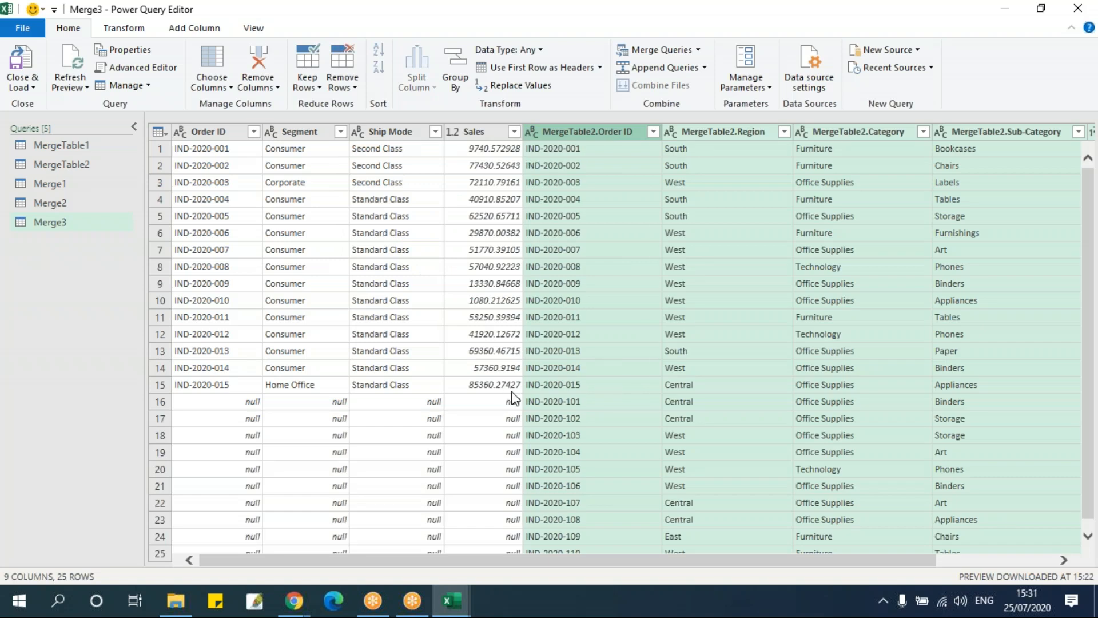
Examine the Right Outer merge's lower rows in both Order ID columns and compare them with the MergeTable2 query
scroll(537, 404, down, 1)
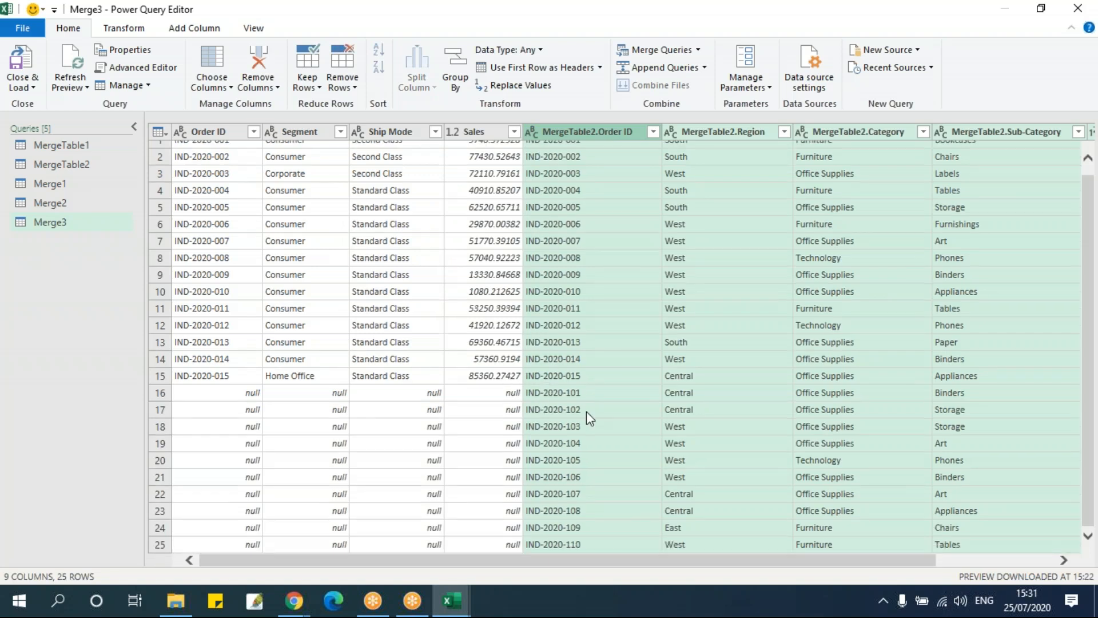
click(574, 427)
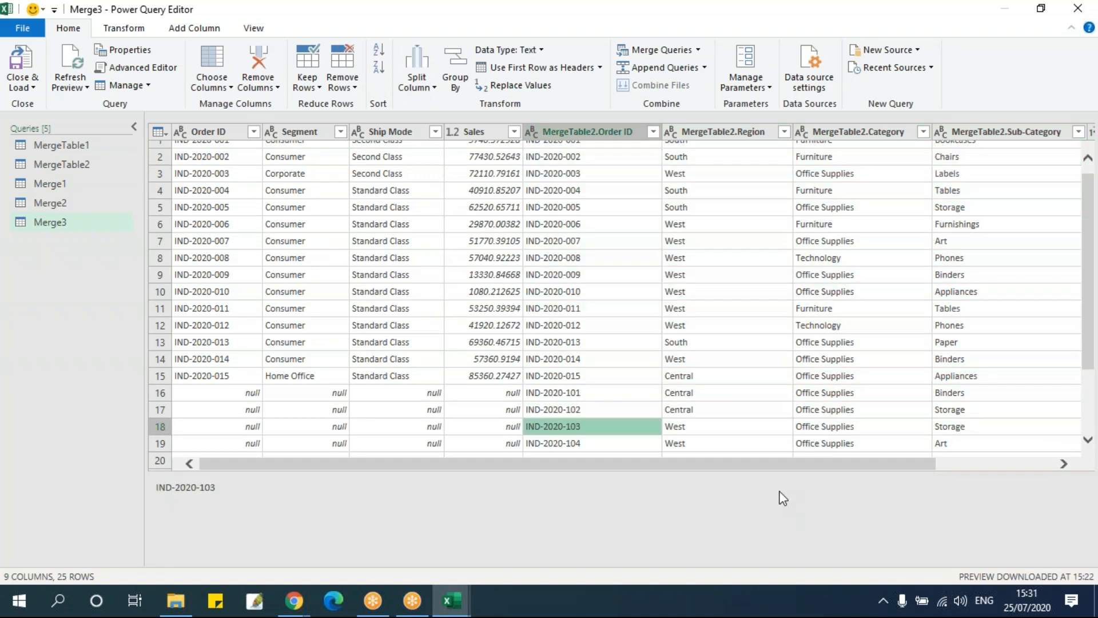
scroll(255, 401, down, 2)
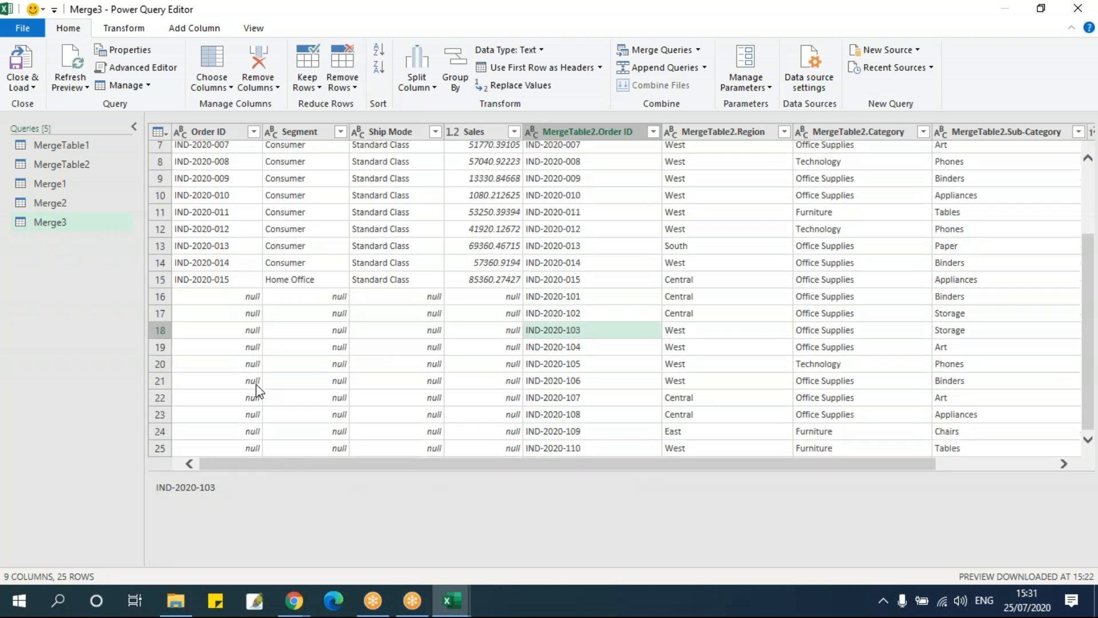
click(236, 296)
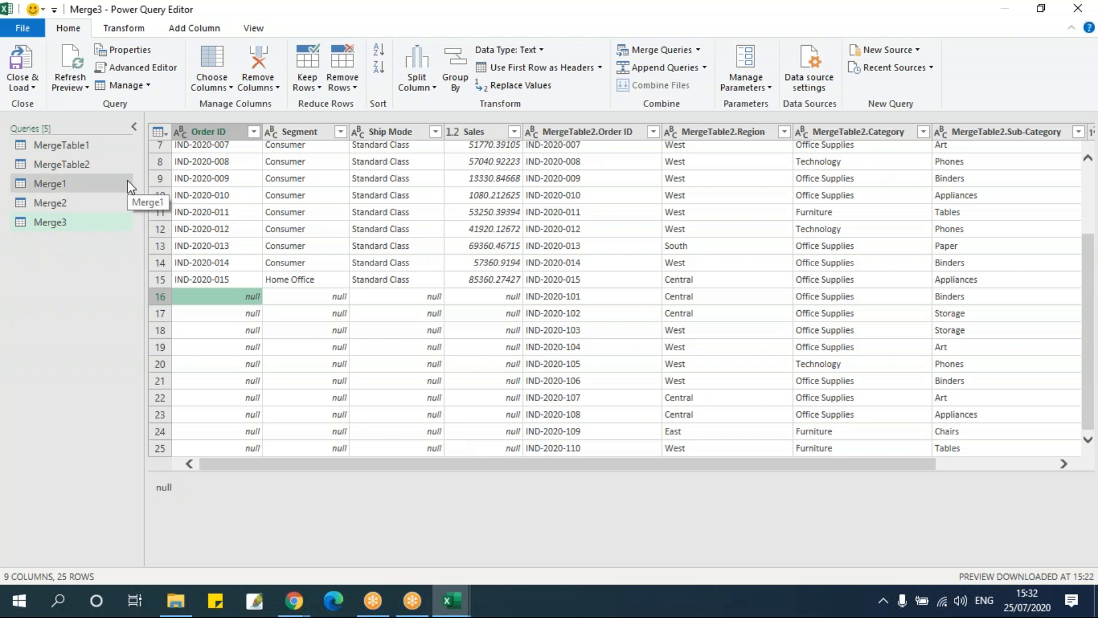
click(96, 166)
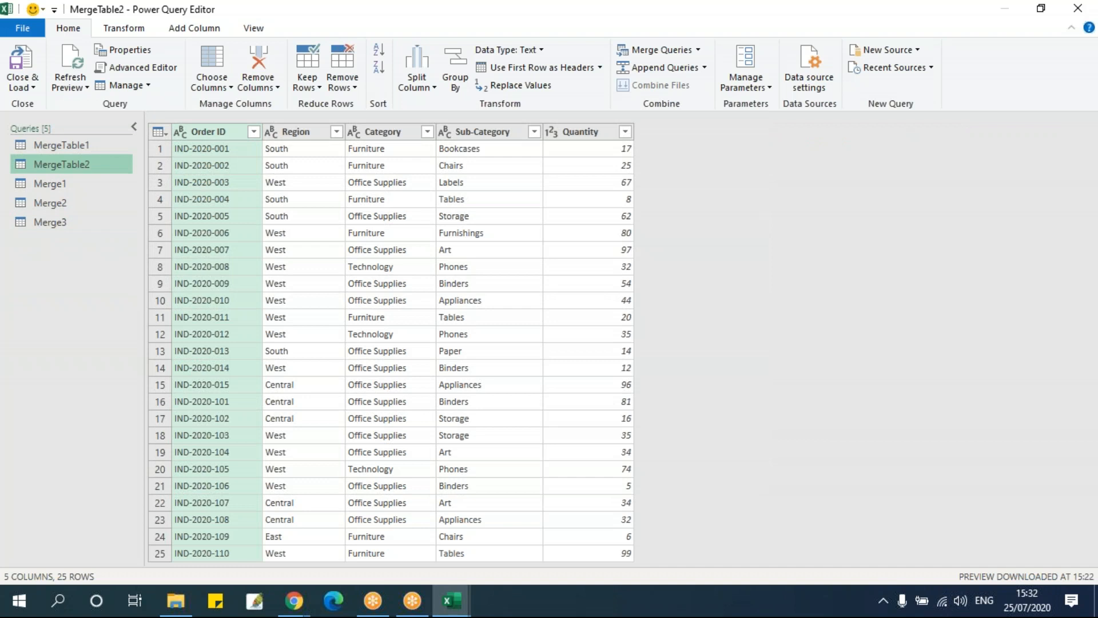
From the MergeTable1 query, start another merge as new with MergeTable1 first and MergeTable2 second
click(109, 144)
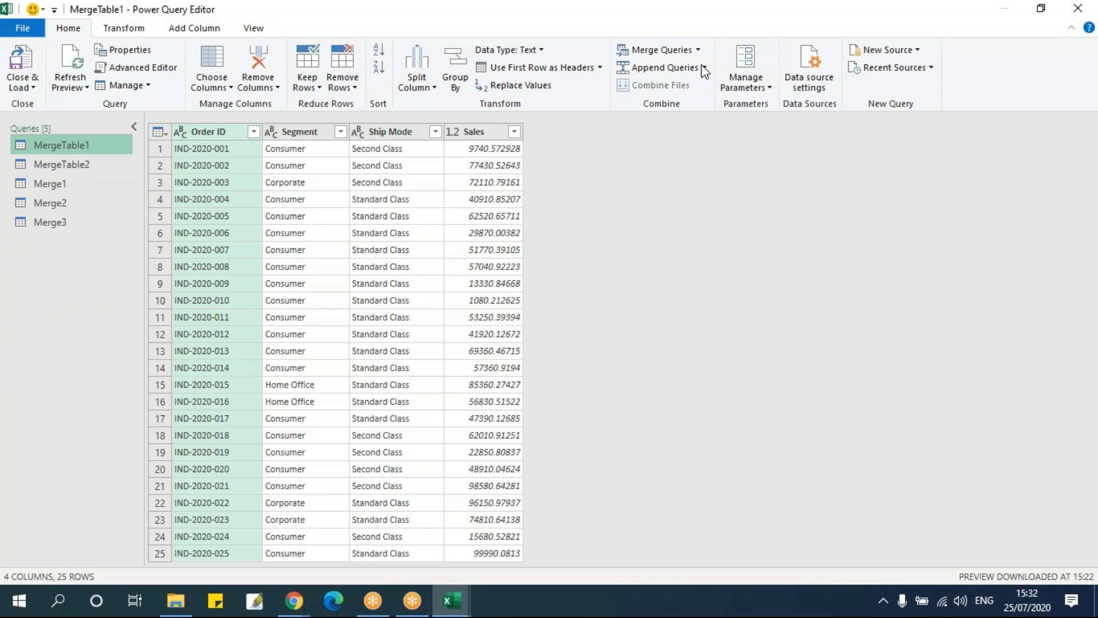
click(699, 50)
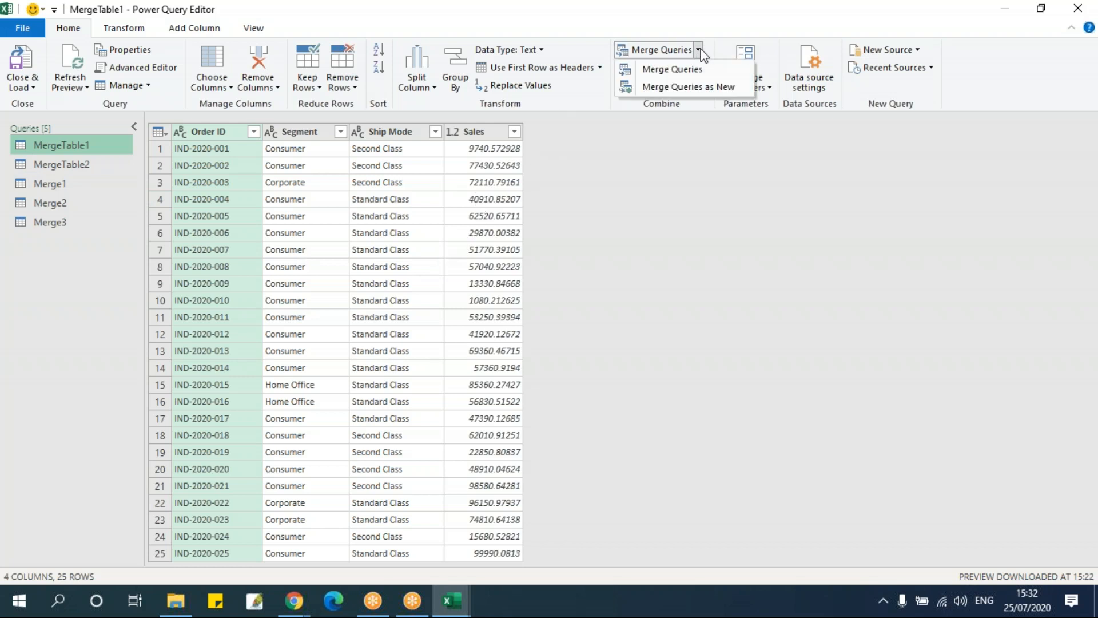
click(695, 87)
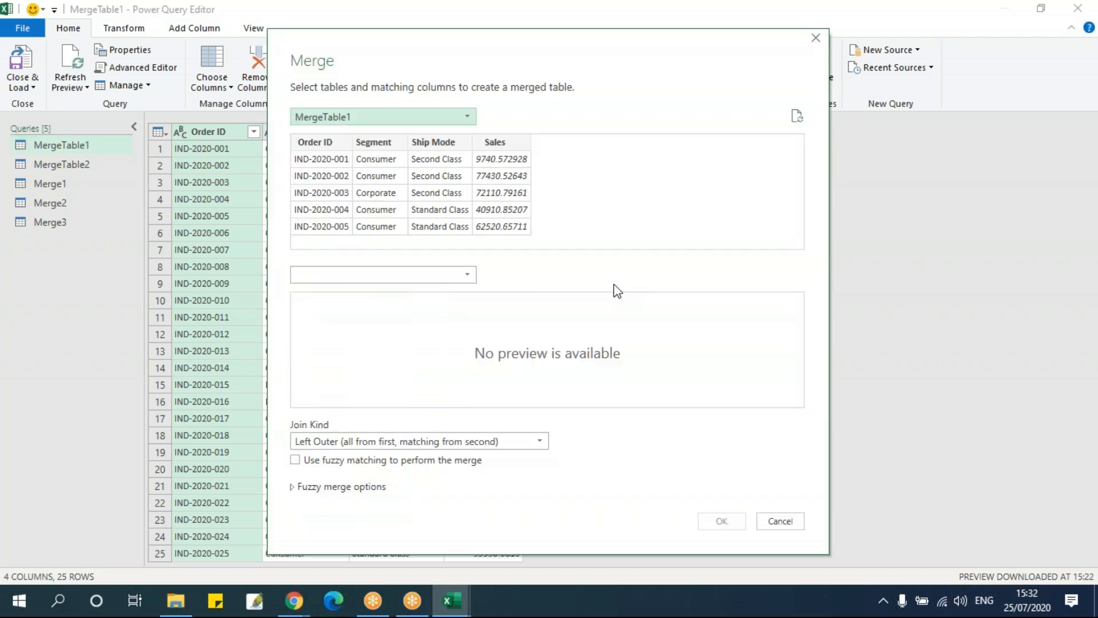
click(368, 120)
click(366, 182)
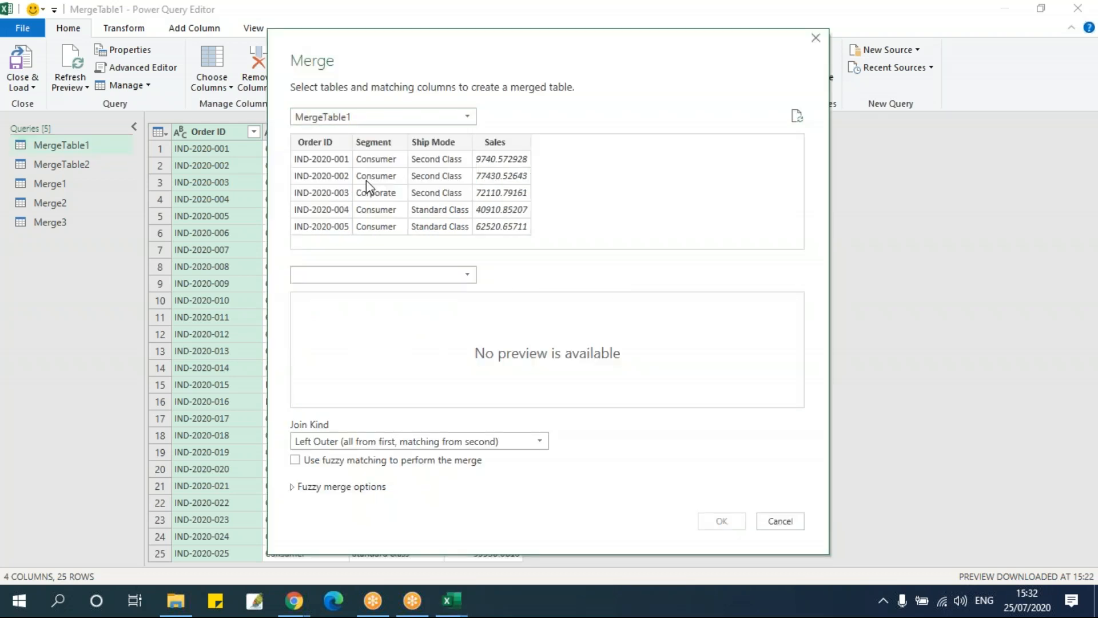
click(368, 274)
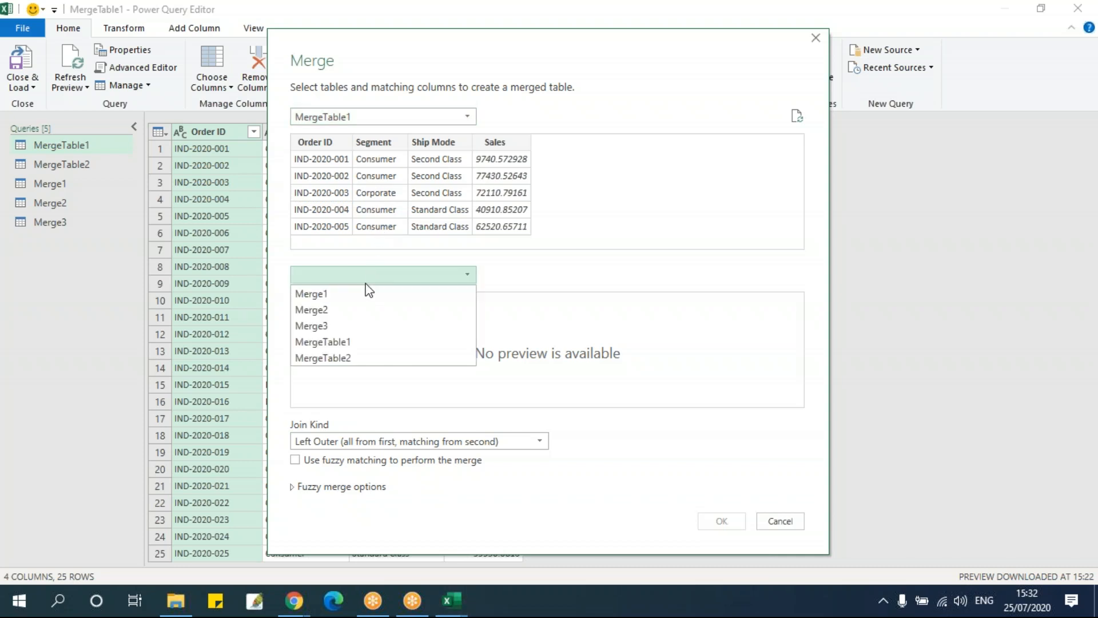
click(361, 358)
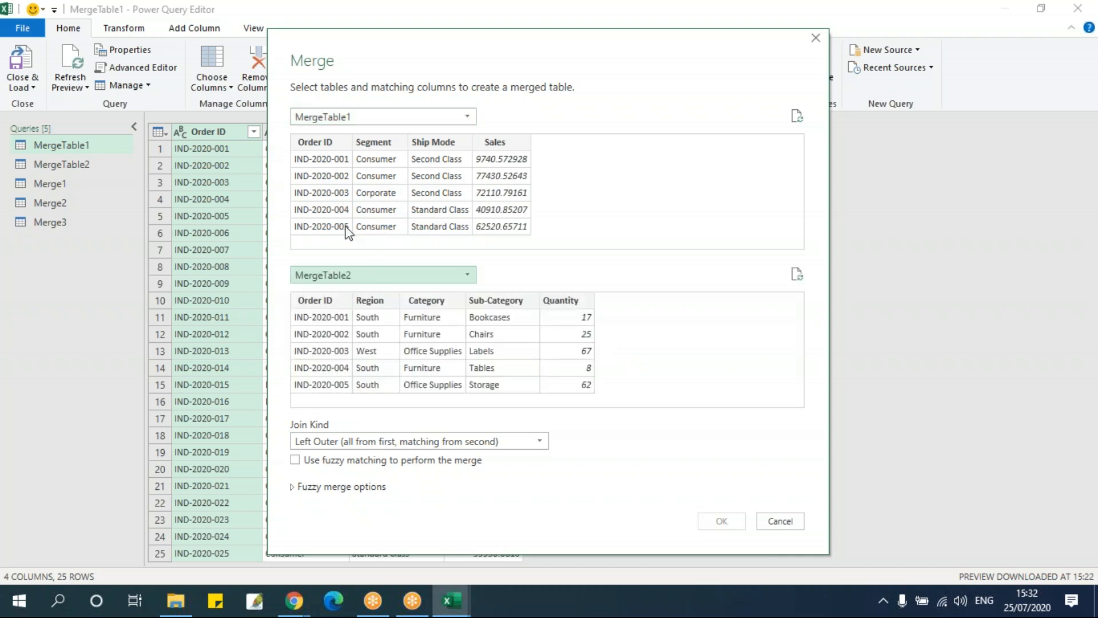
Match both tables on Order ID and choose the Full Outer (all rows from both) join kind
click(329, 144)
click(338, 300)
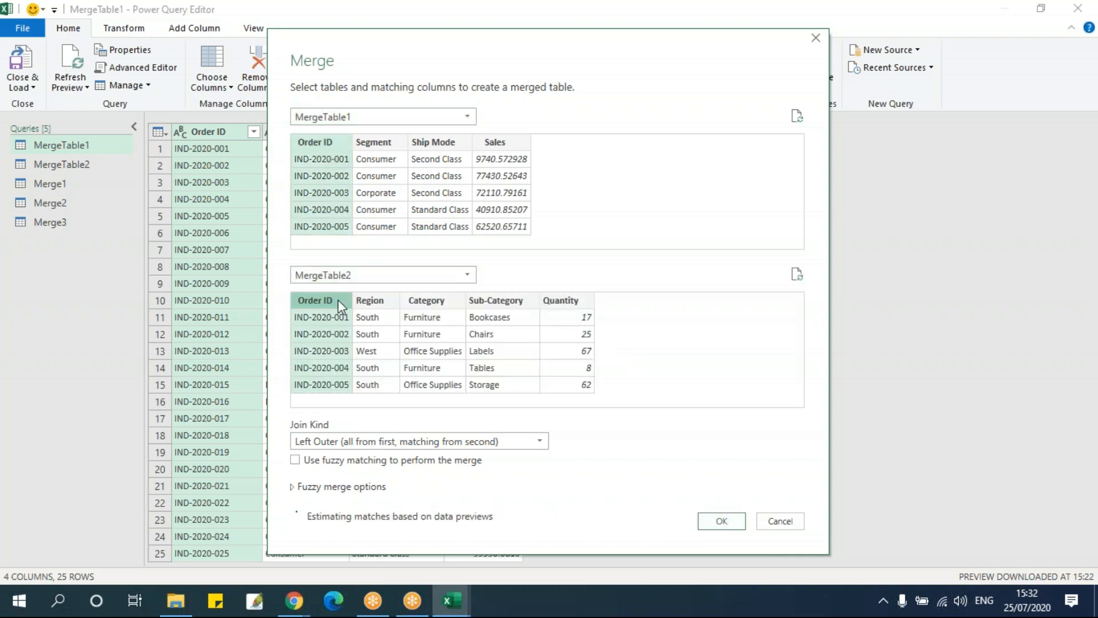
click(356, 438)
click(354, 492)
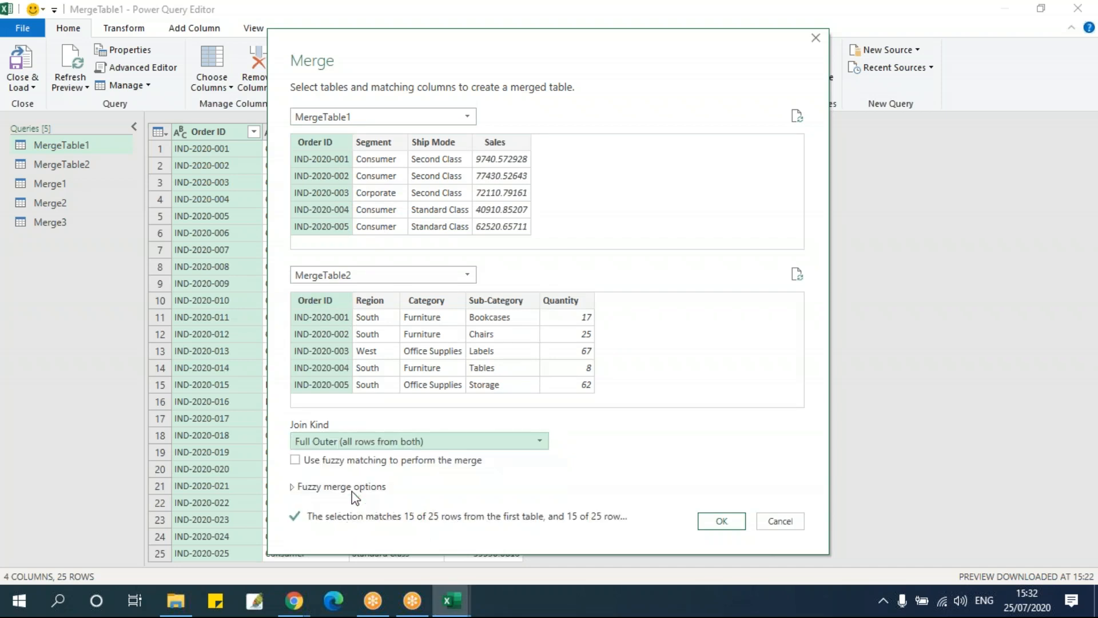
Change the matching columns to Ship Mode in MergeTable1 and Sub-Category in MergeTable2
click(372, 145)
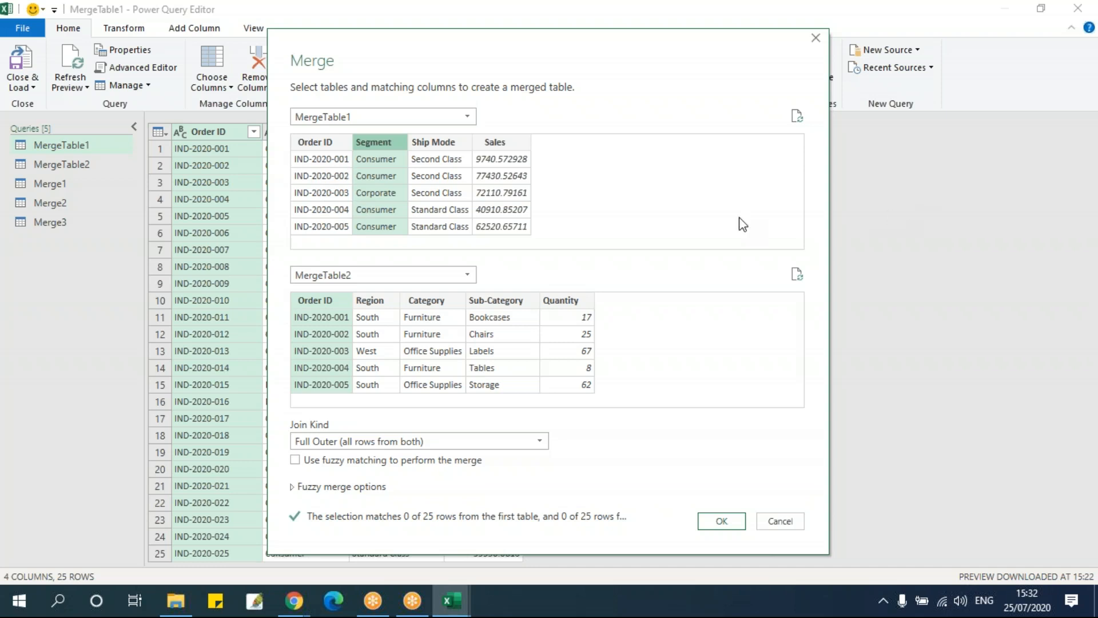
click(416, 152)
click(470, 319)
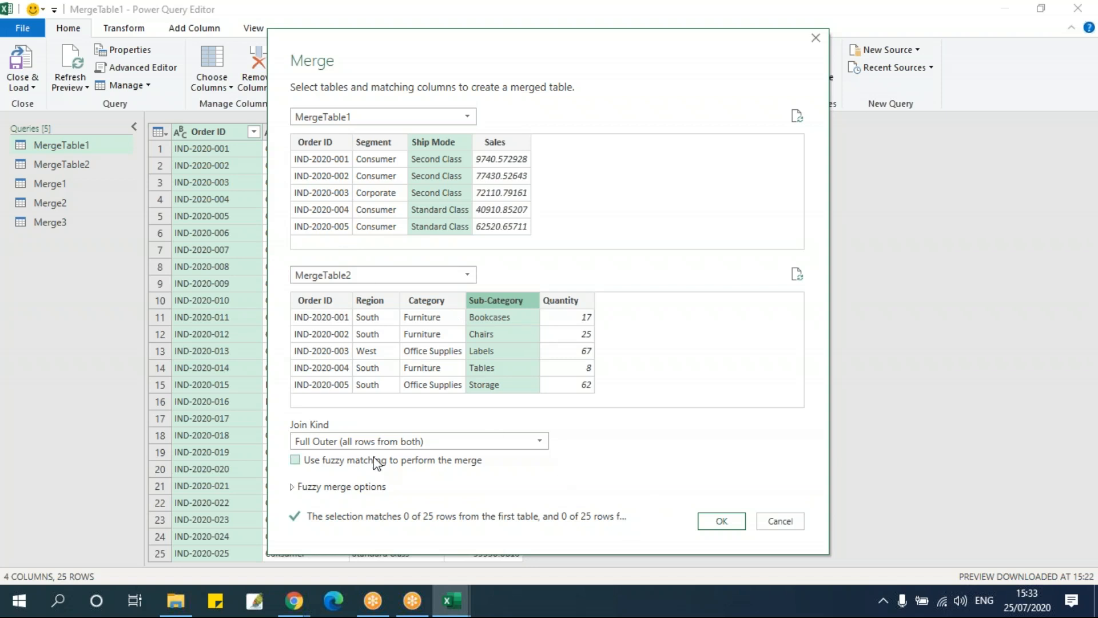
Create the Full Outer merge, expanding all MergeTable2 columns with the original column name as prefix, and review its rows
click(722, 521)
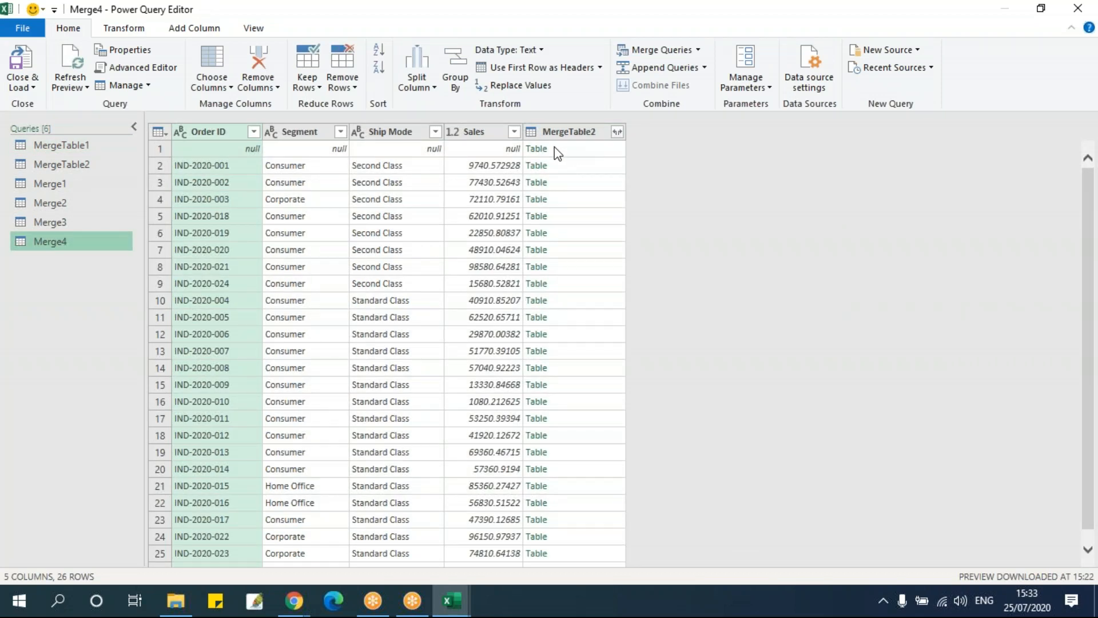
click(618, 132)
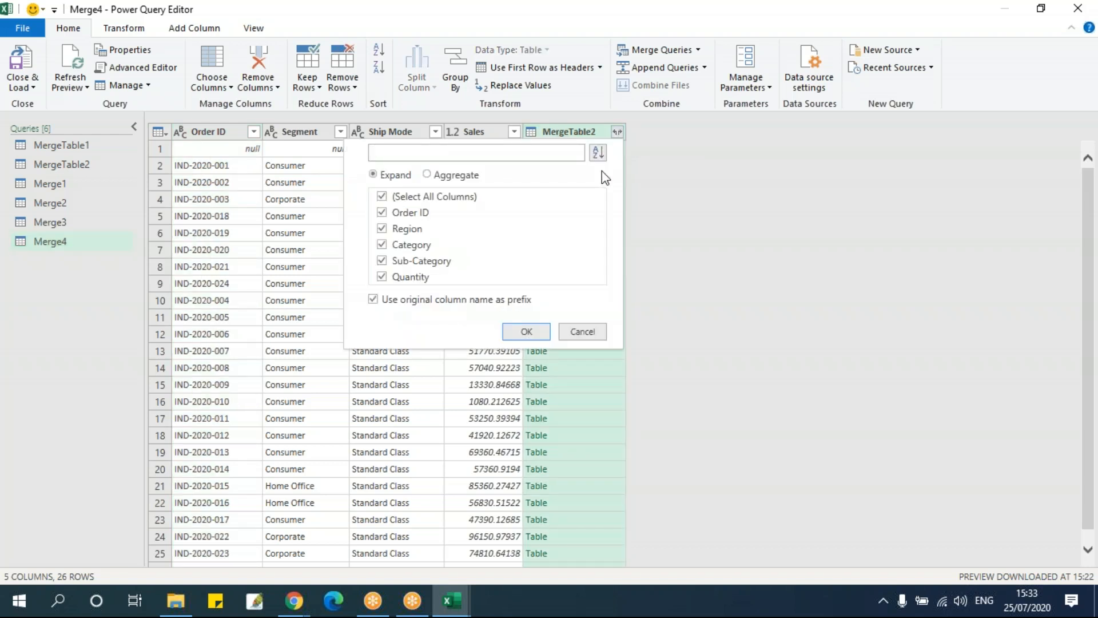
click(527, 332)
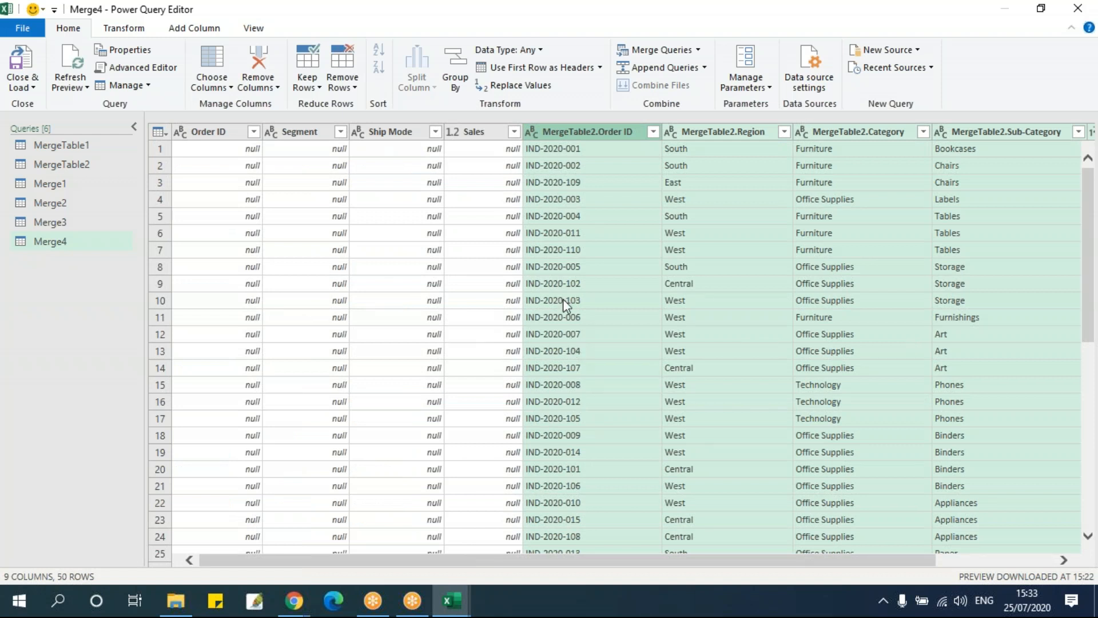
scroll(563, 299, down, 8)
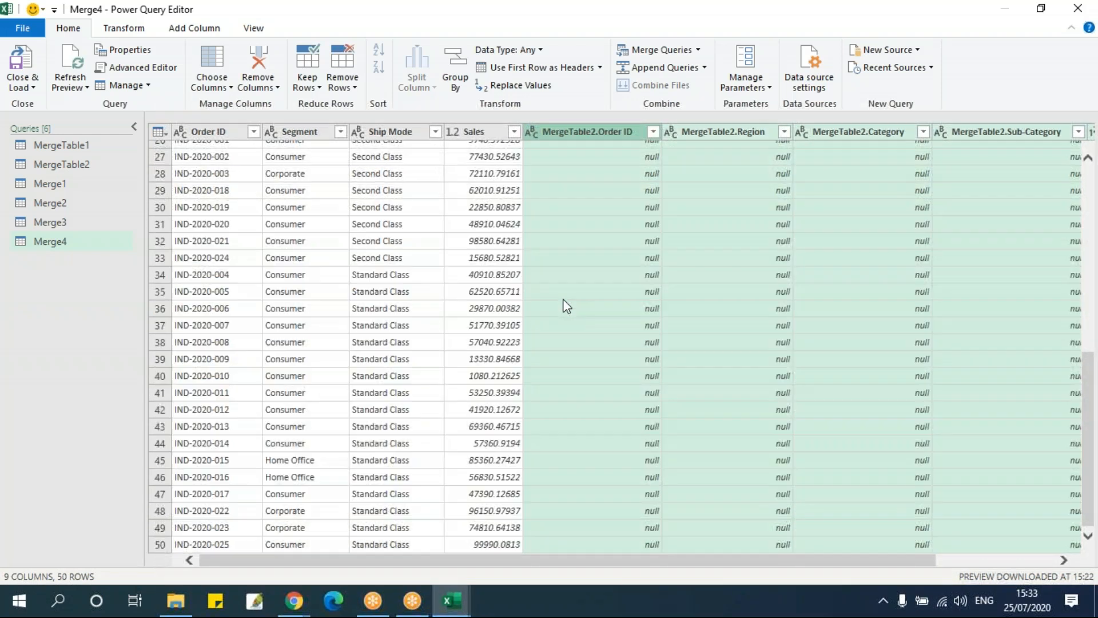
scroll(563, 298, up, 5)
scroll(563, 299, down, 5)
scroll(563, 301, up, 4)
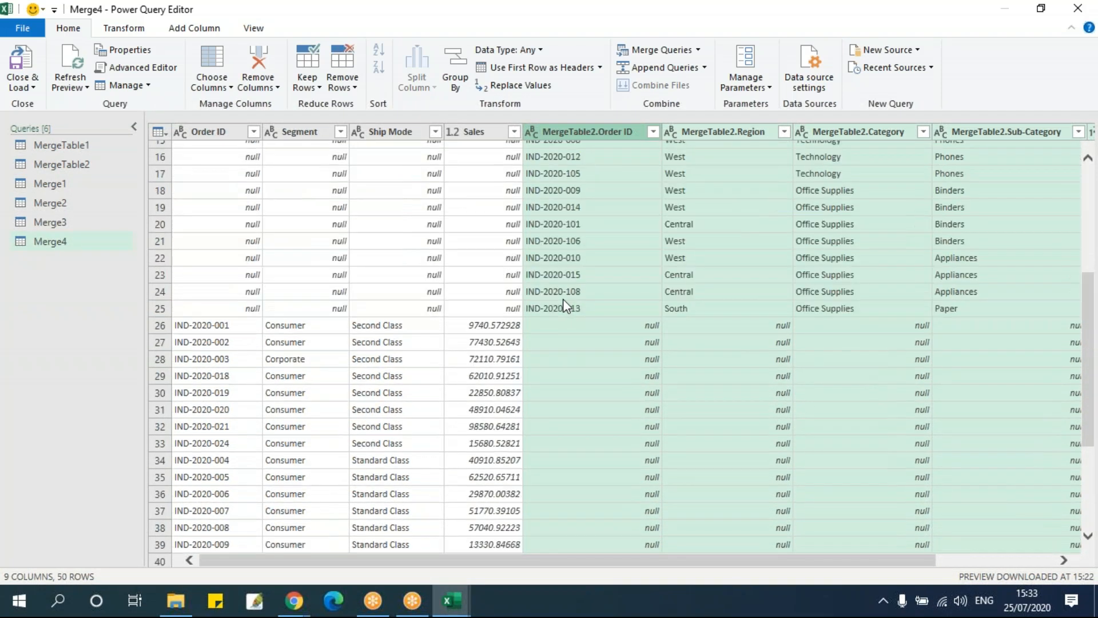
scroll(563, 299, up, 5)
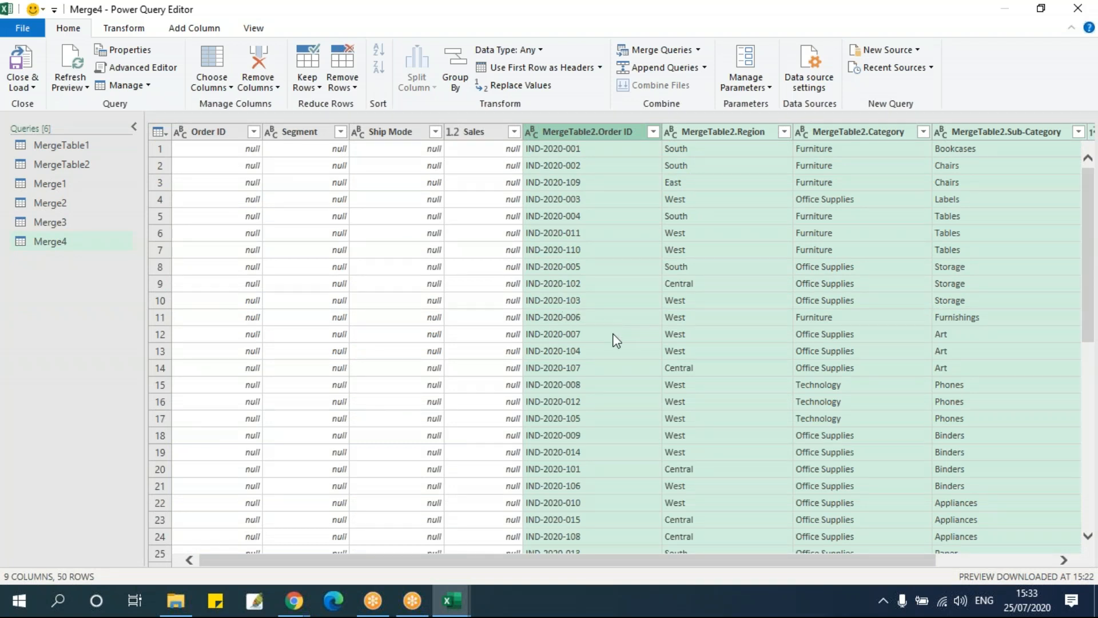
Delete the Merge4 query that was matched on Ship Mode and Sub-Category
click(61, 242)
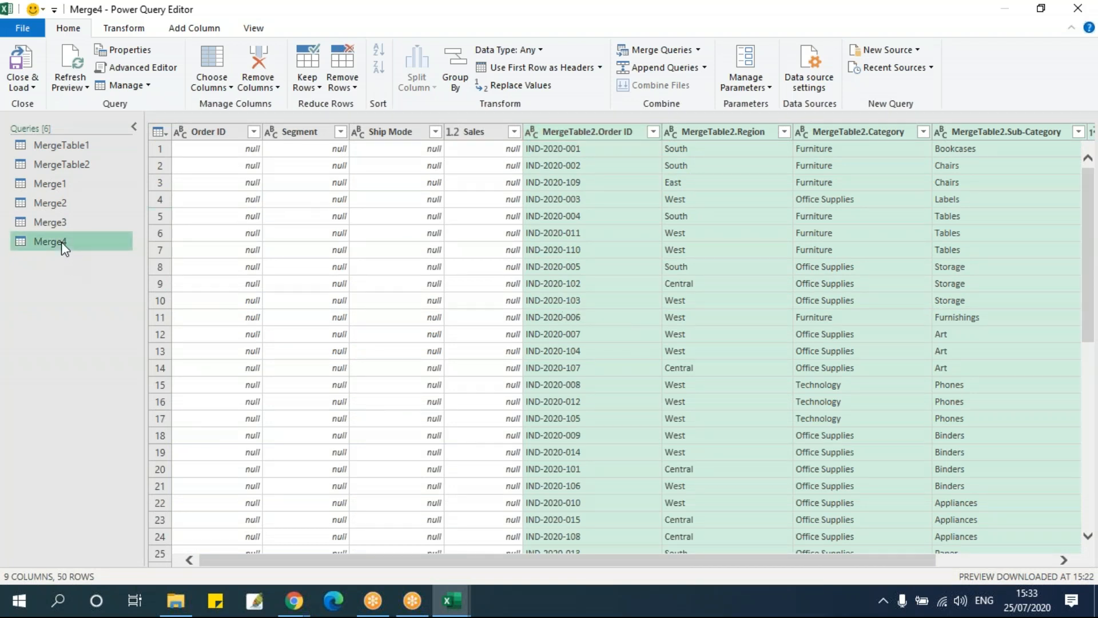
right_click(61, 242)
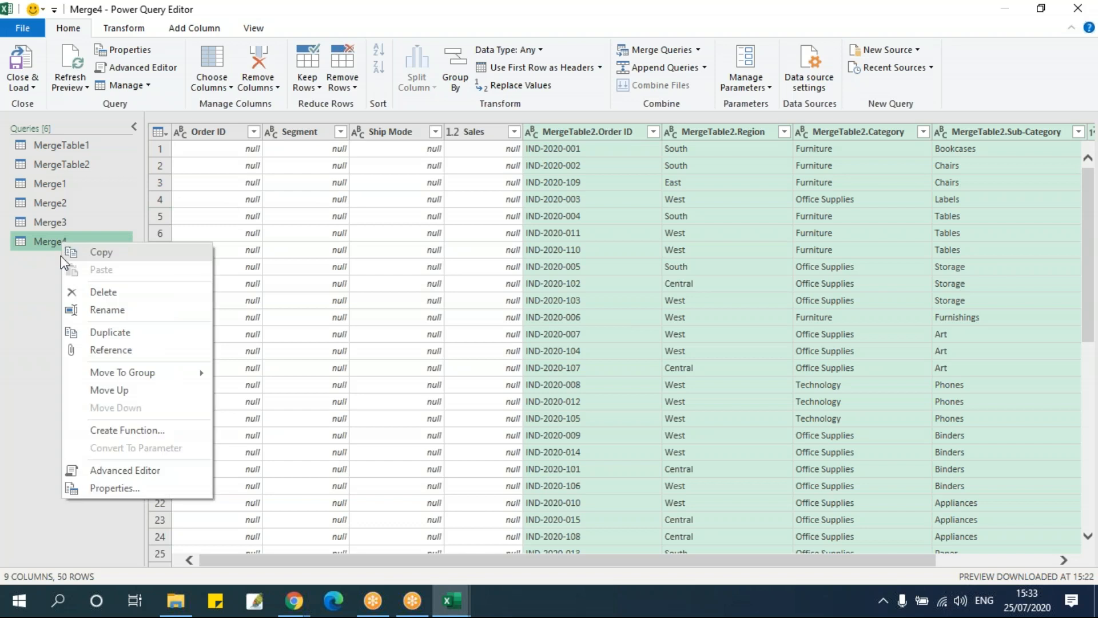
click(123, 293)
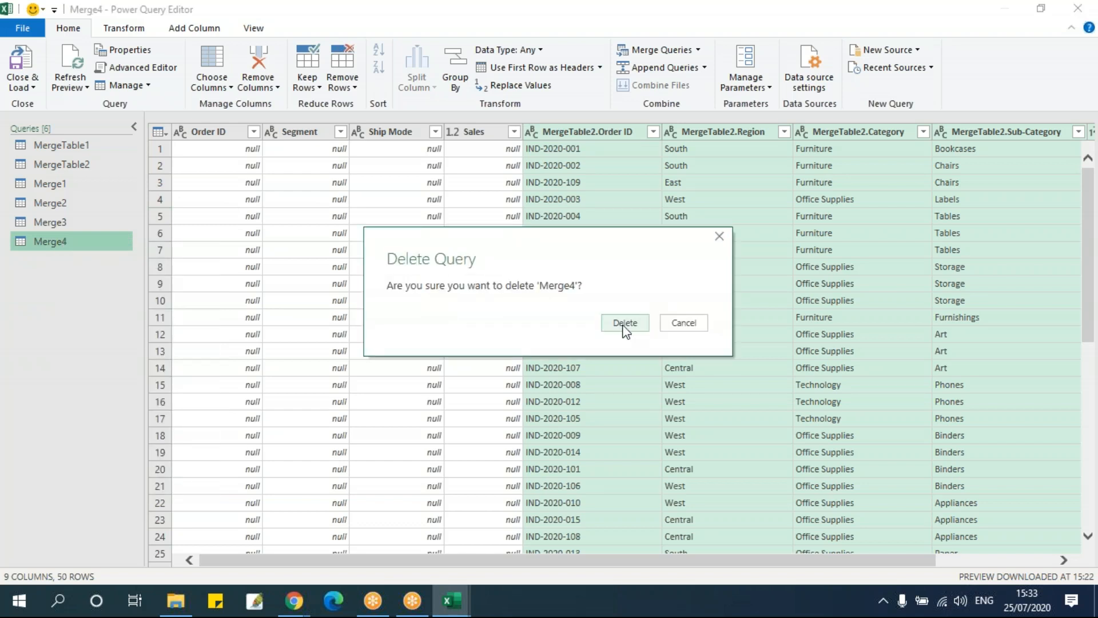
click(624, 324)
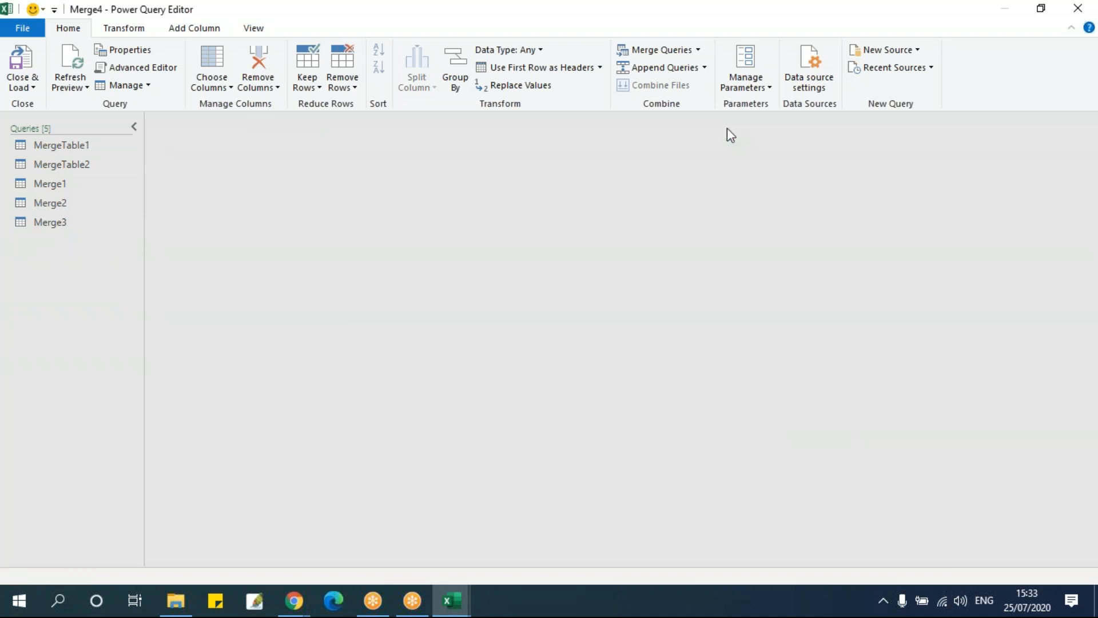
From the MergeTable1 query, start a merge as new with MergeTable2 as the second table
click(61, 144)
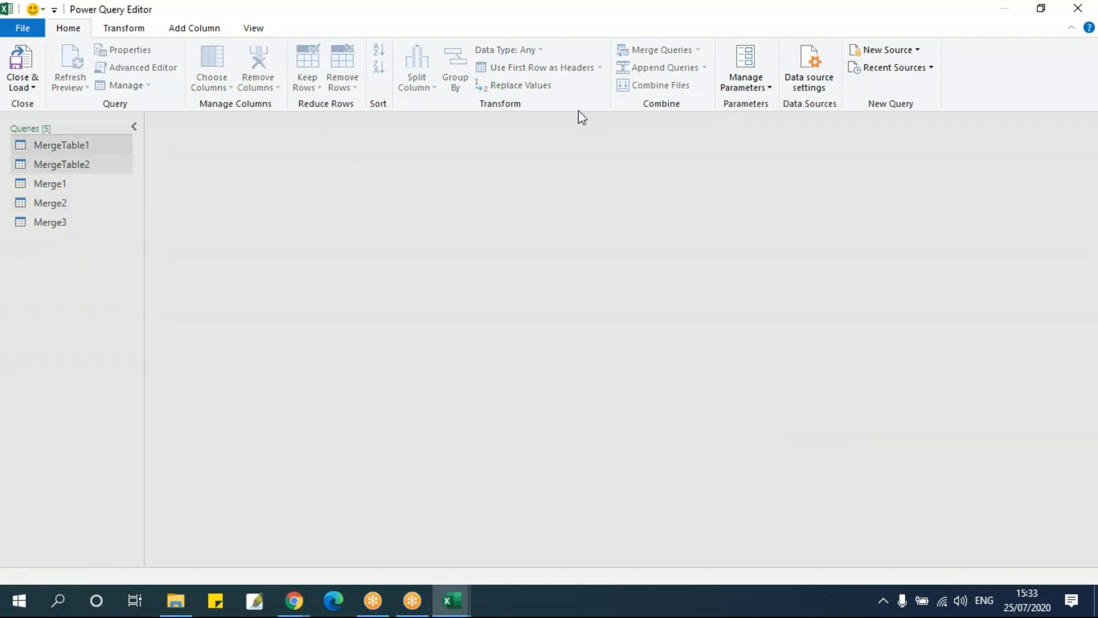
click(698, 50)
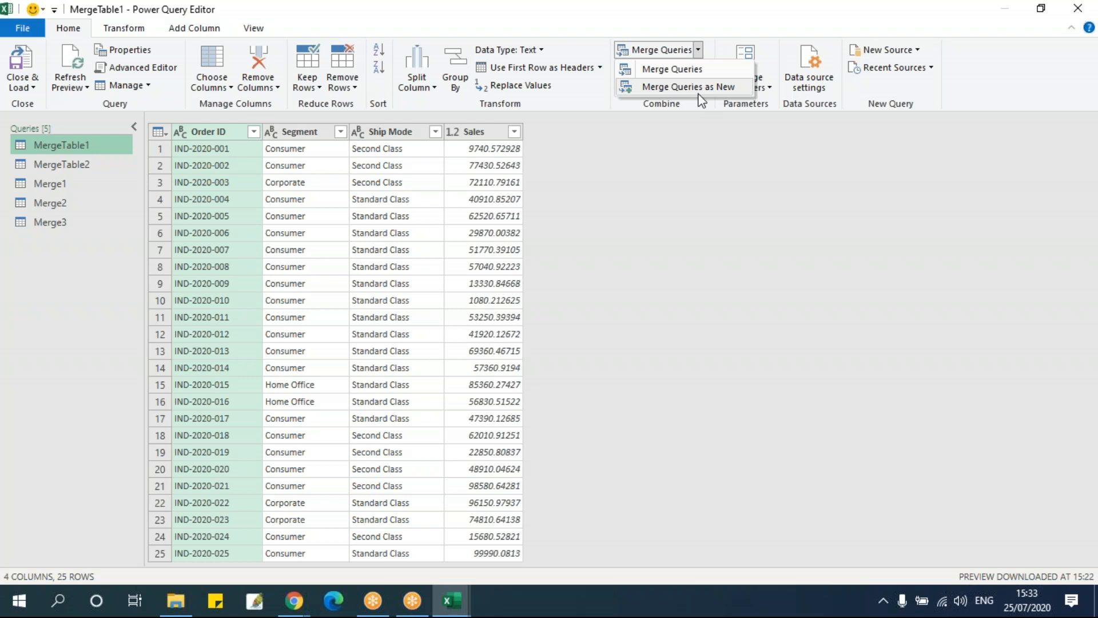
click(670, 70)
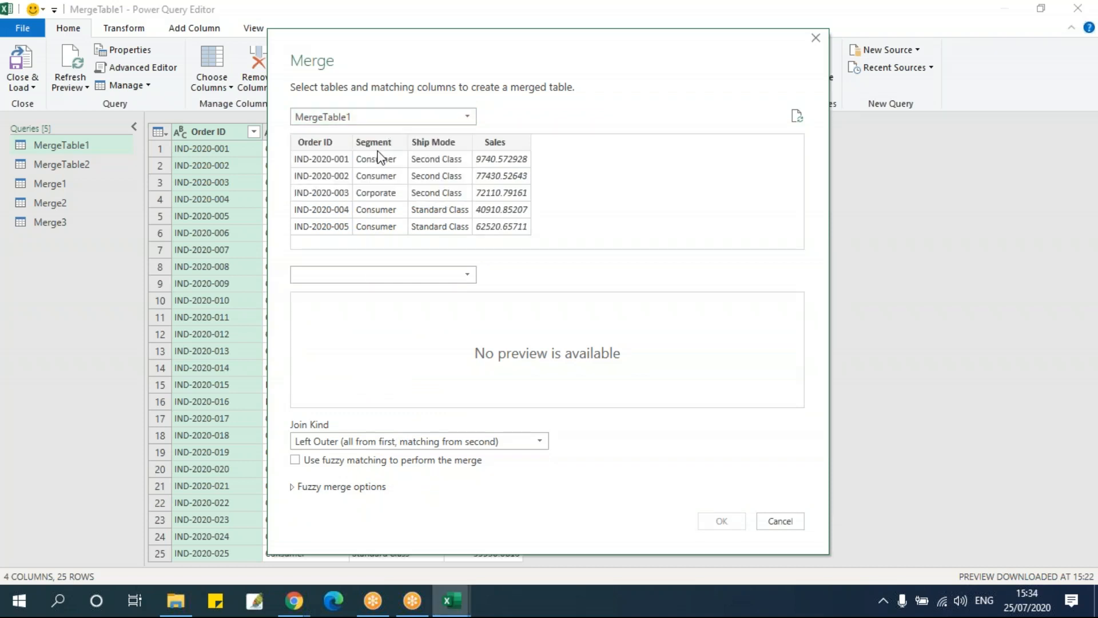
click(372, 277)
click(363, 359)
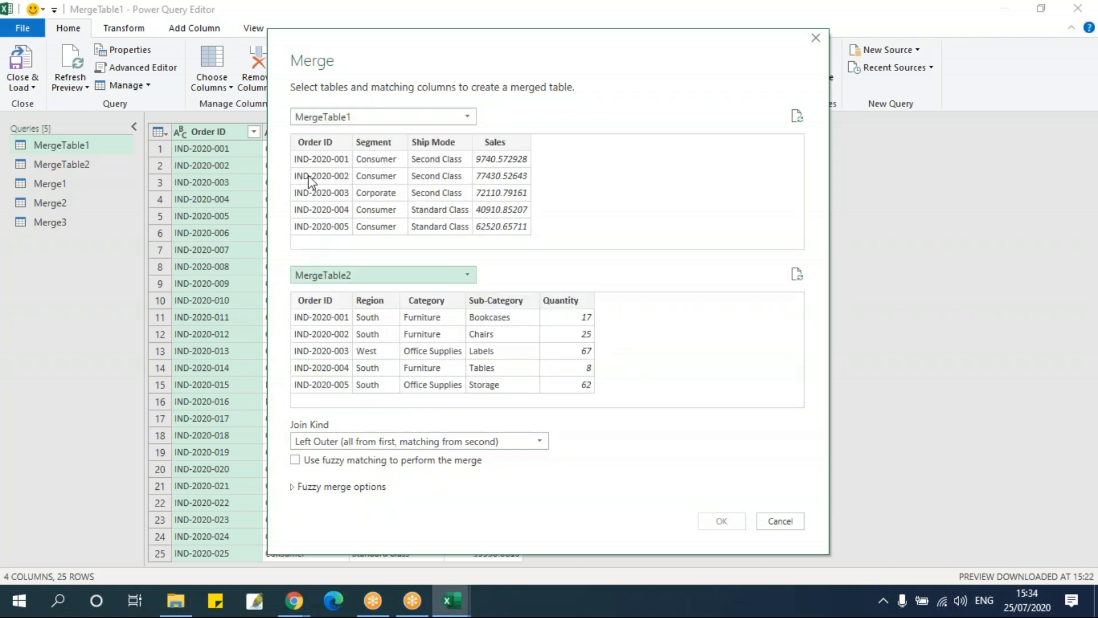
Match both tables on Order ID and choose the Right Outer (all from second, matching from first) join kind
click(314, 143)
click(315, 302)
click(353, 441)
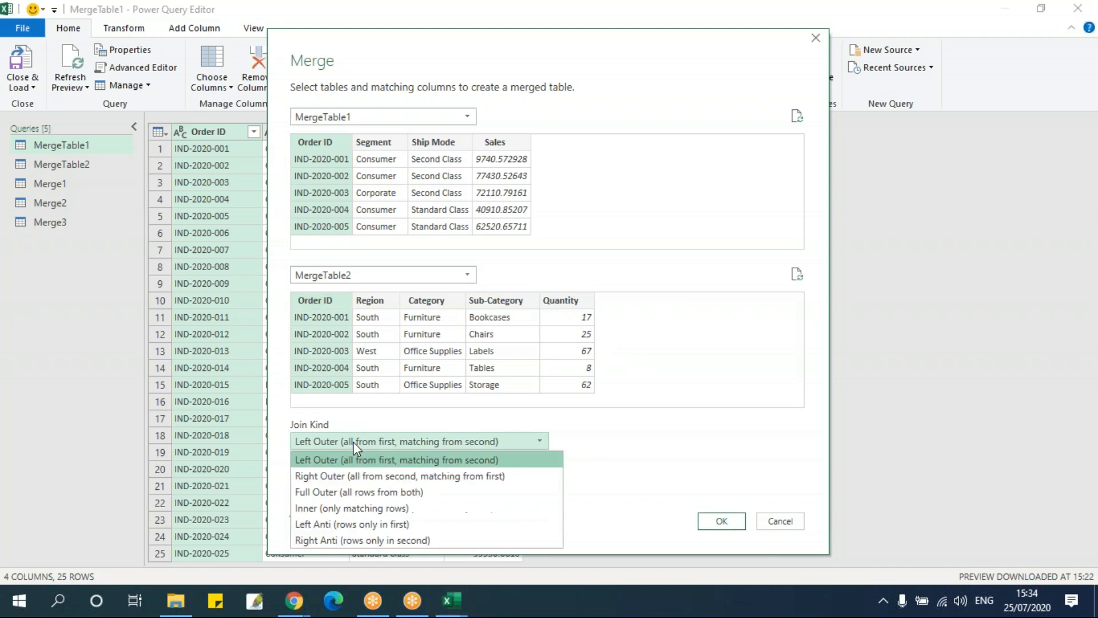
click(356, 475)
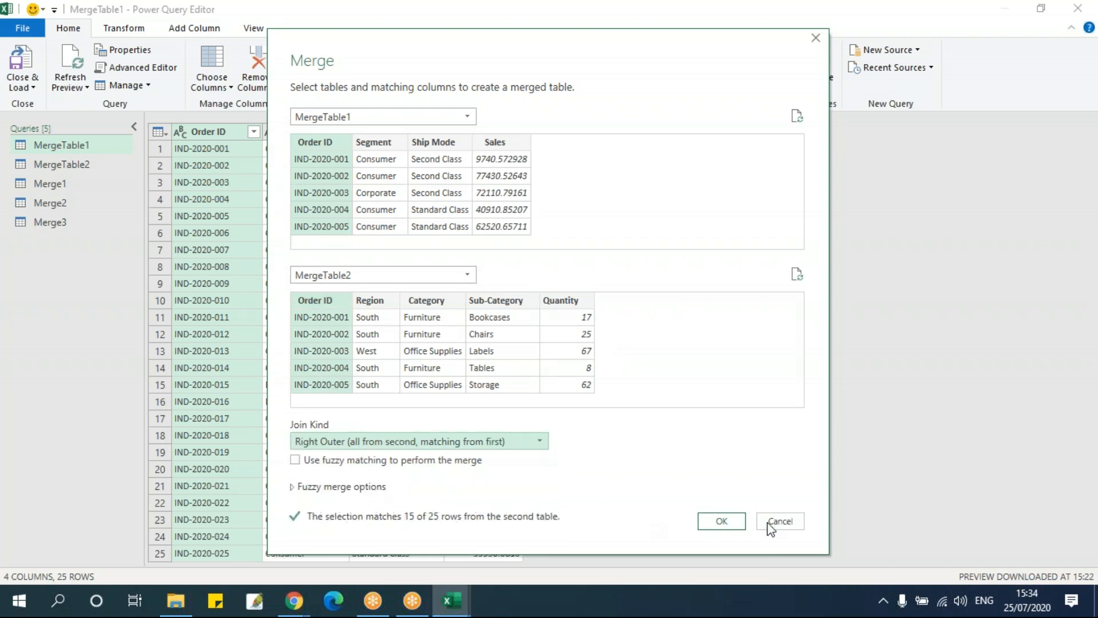
Create the Right Outer merge, expanding all MergeTable2 columns with the original column name as prefix, and review its rows
click(733, 520)
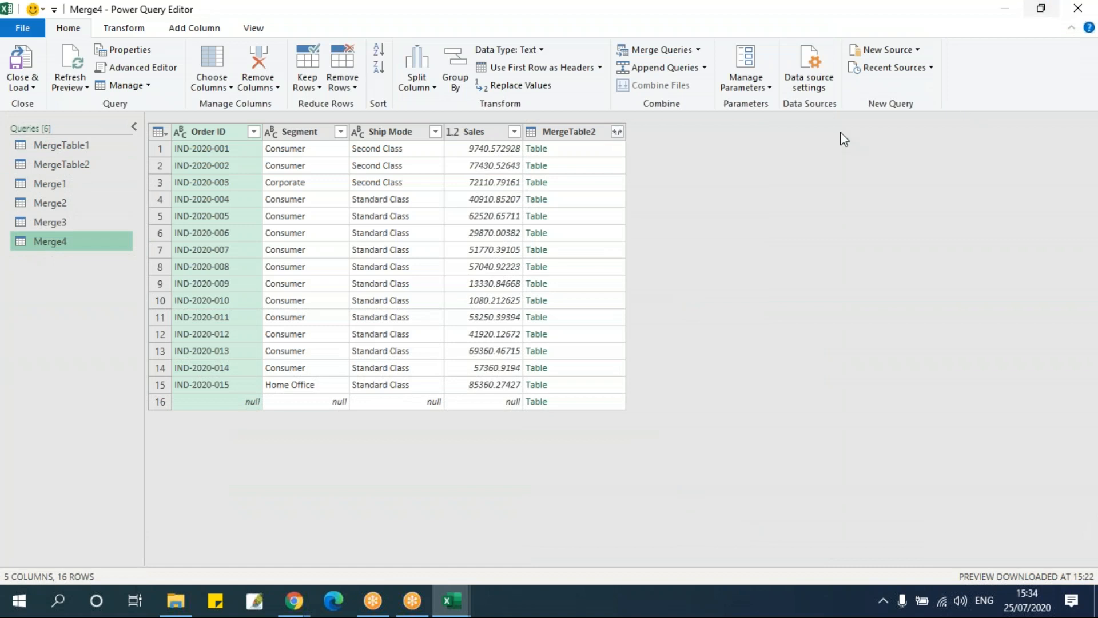
click(617, 131)
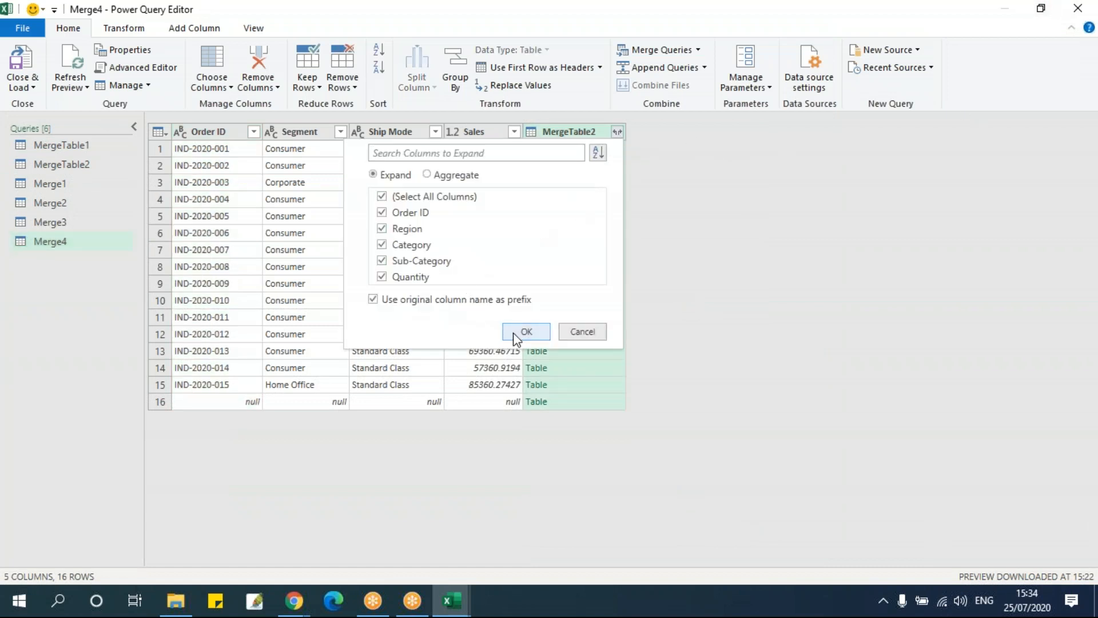
click(515, 332)
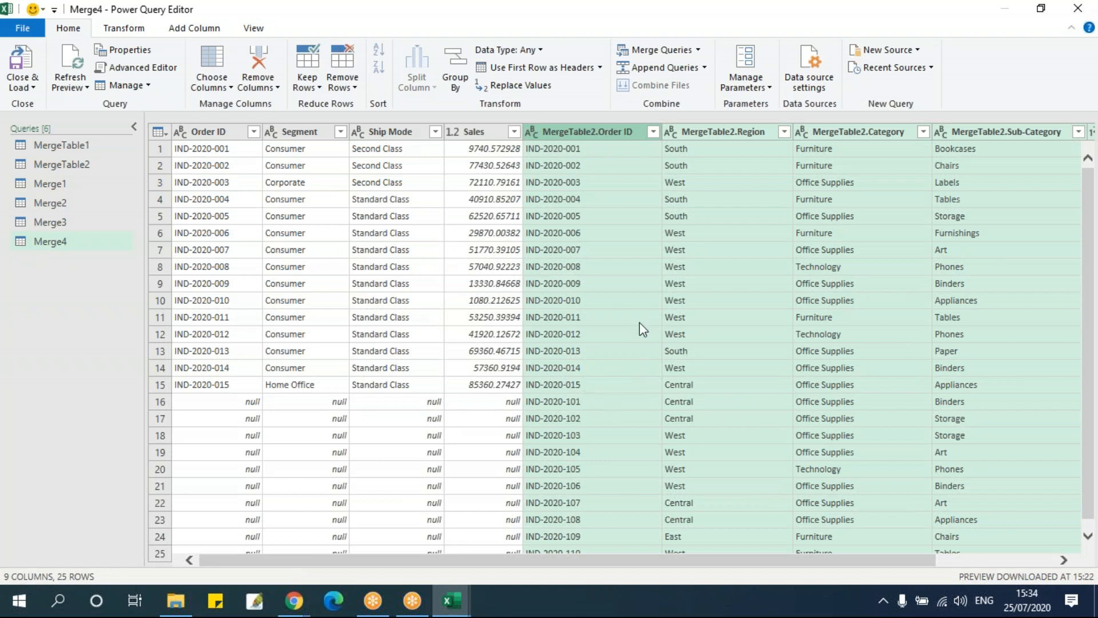
scroll(642, 332, down, 1)
scroll(613, 420, up, 1)
scroll(608, 426, down, 1)
scroll(604, 411, up, 1)
Duplicate the Merge4 query and delete the copy
right_click(61, 245)
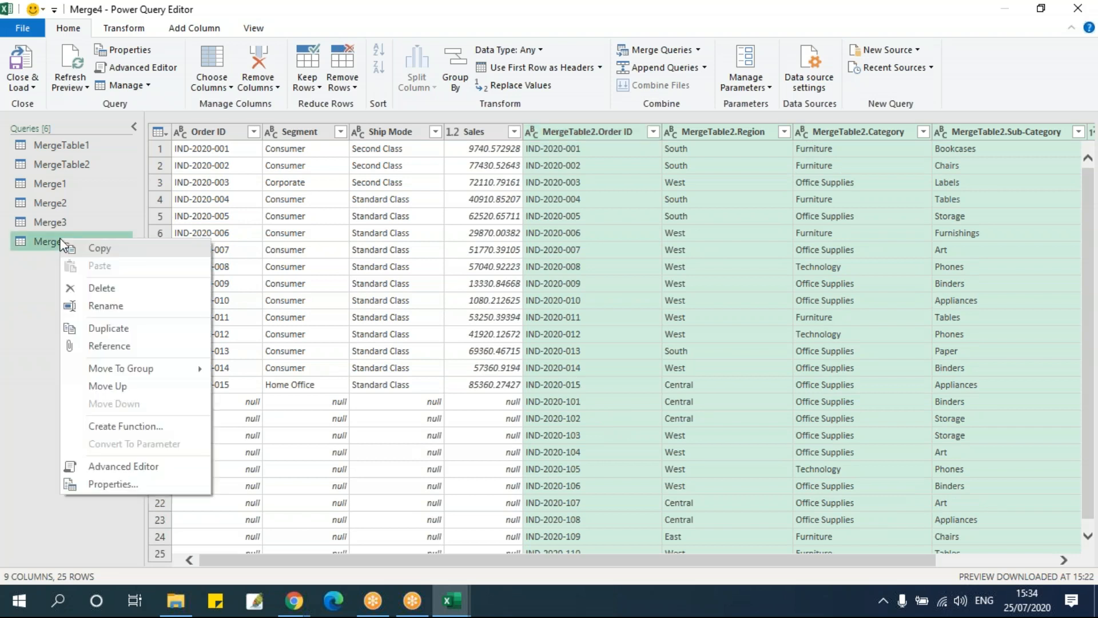
click(131, 331)
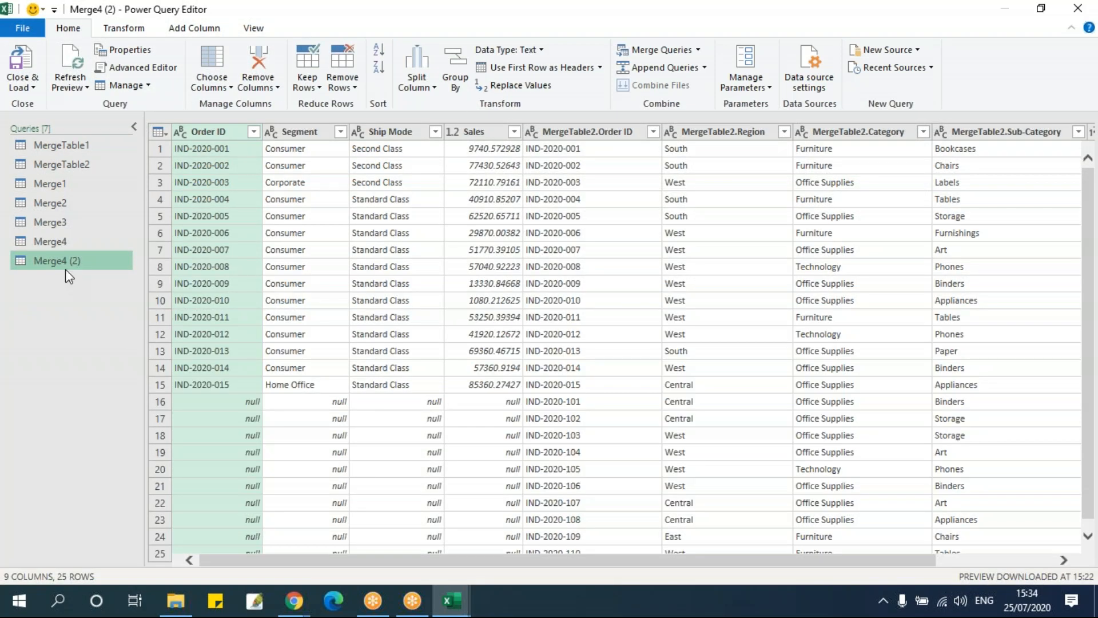
right_click(67, 261)
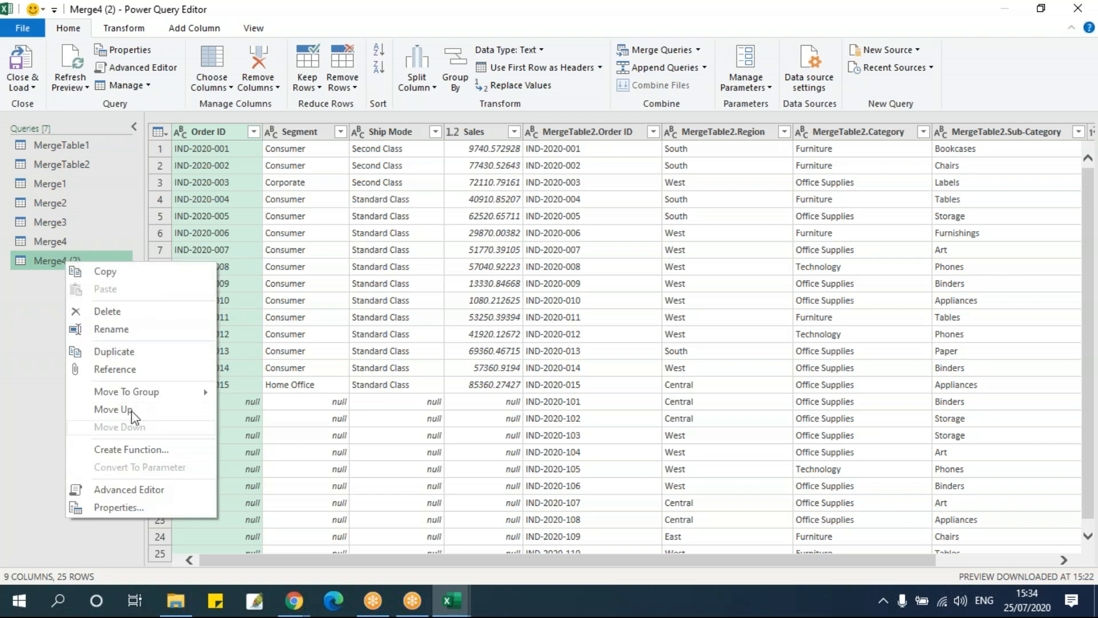
click(106, 311)
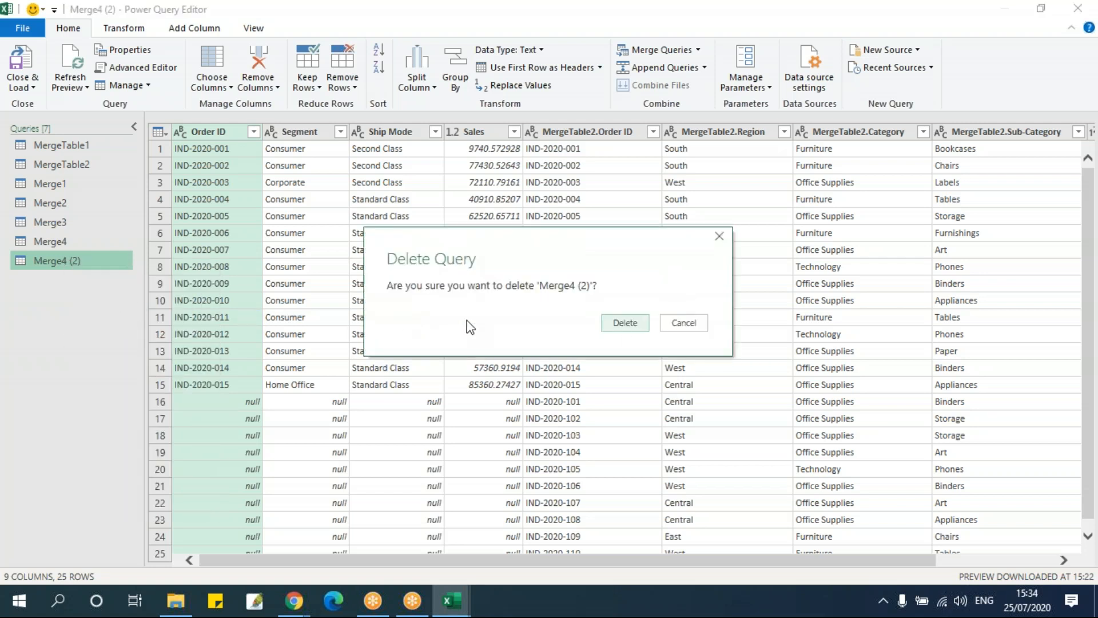
click(629, 327)
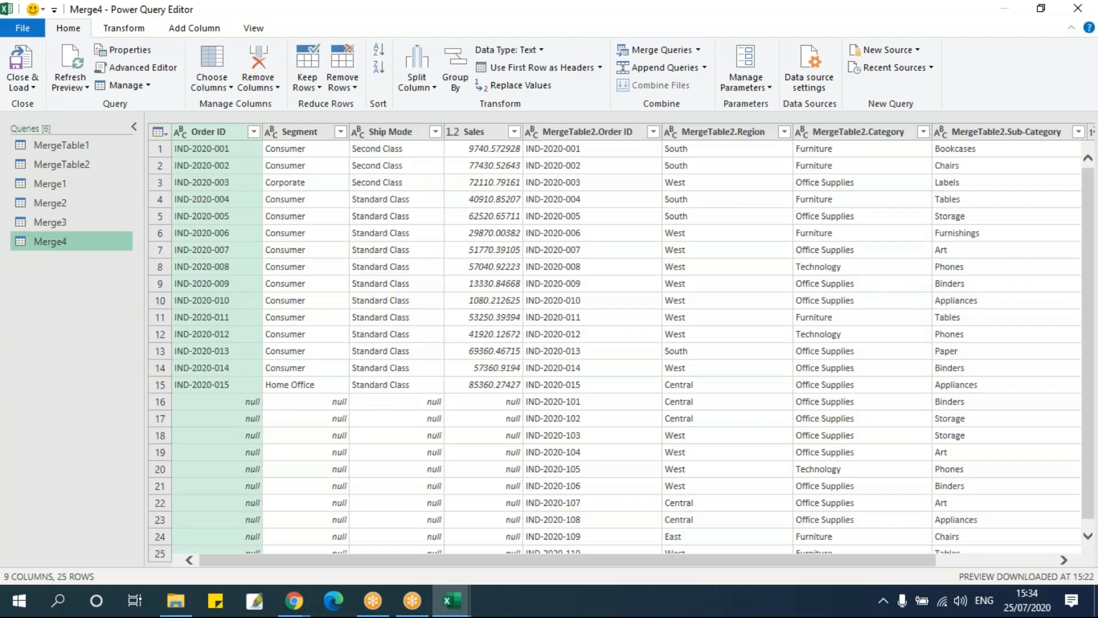
Delete the Right Outer Merge4 query
right_click(47, 241)
click(75, 294)
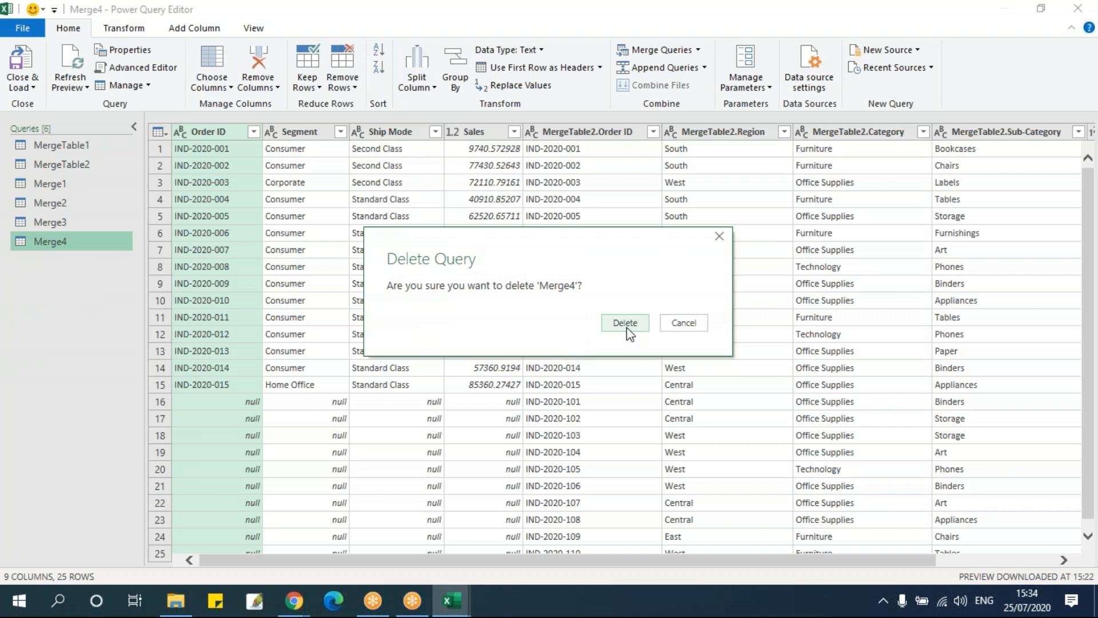
click(627, 321)
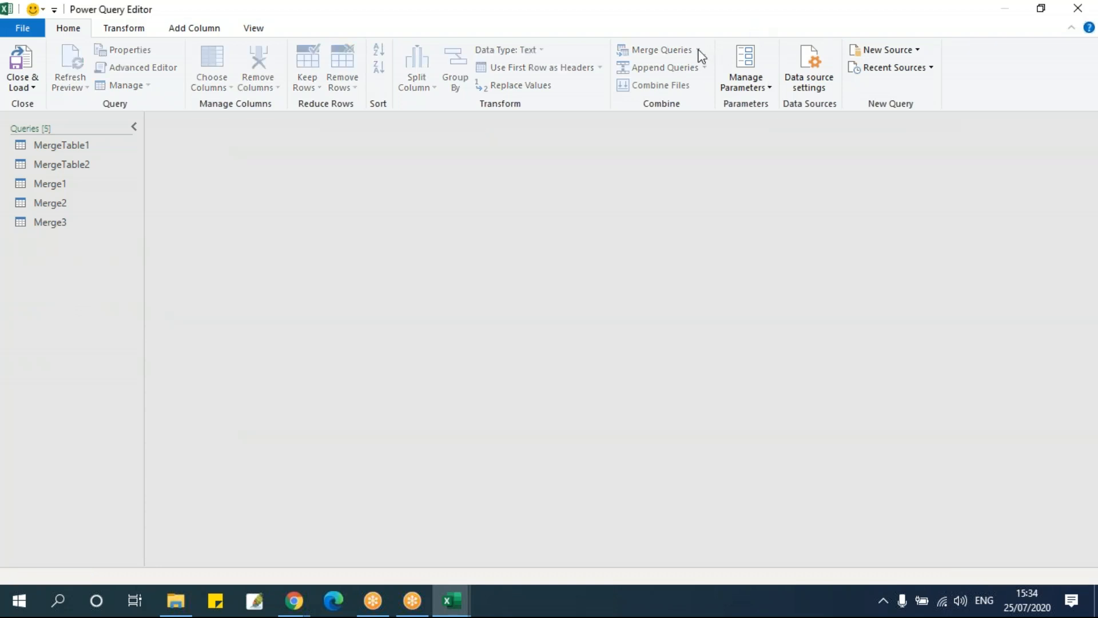
Start a new merge query from MergeTable1, keeping it as the first table and choosing MergeTable2 as the second
click(68, 146)
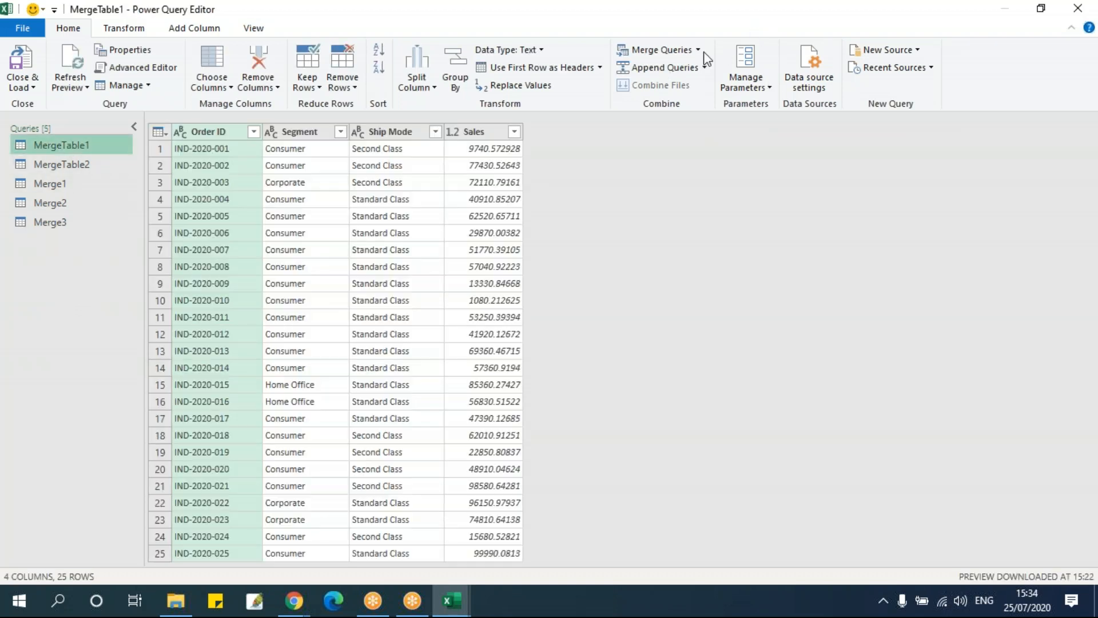
click(699, 50)
click(686, 87)
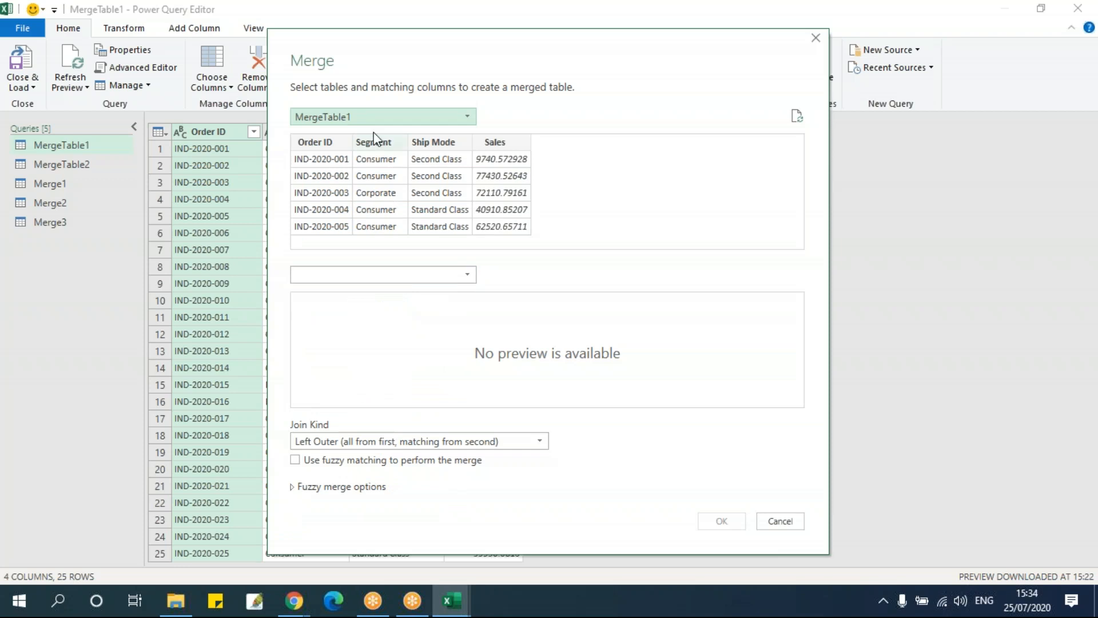
click(369, 118)
click(368, 119)
click(360, 277)
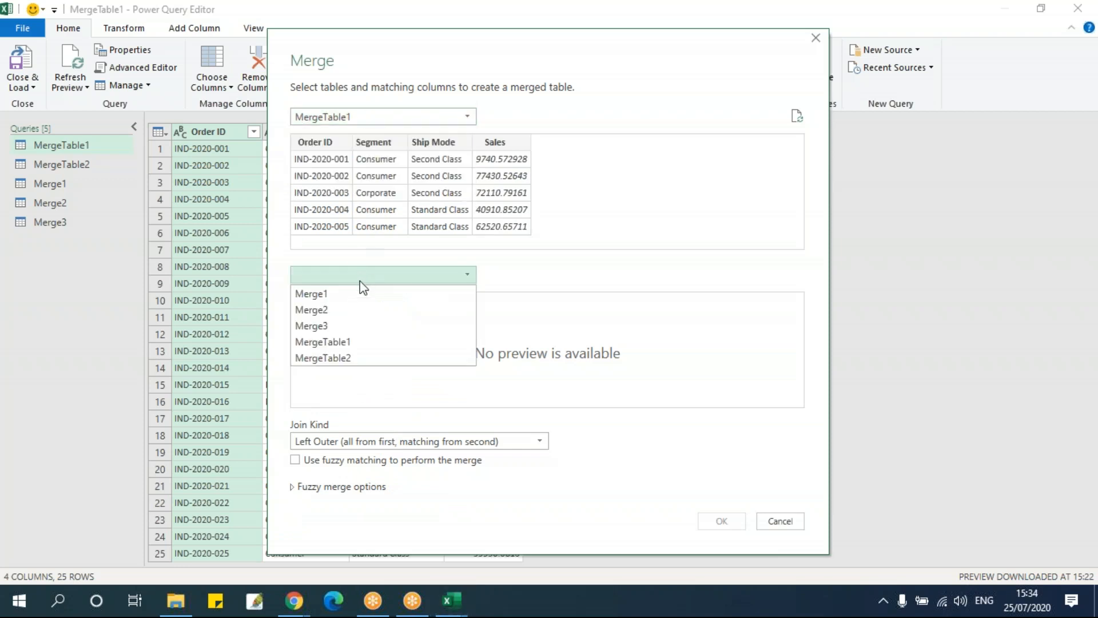
click(372, 358)
Match both tables on Order ID and set the join kind to Full Outer (all rows from both)
click(325, 178)
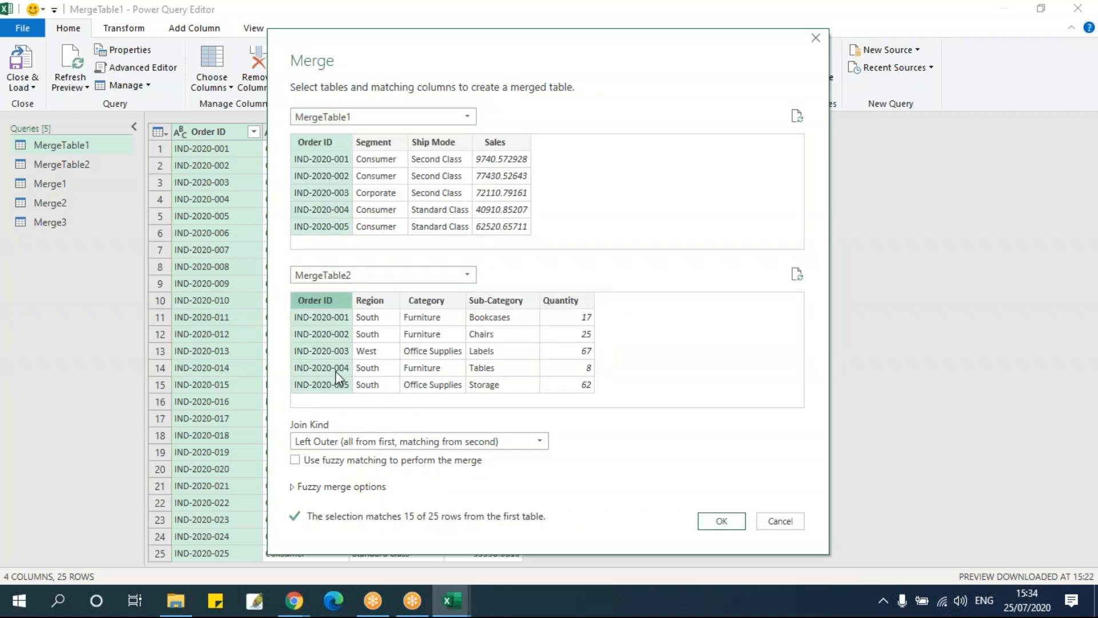
click(344, 443)
click(334, 493)
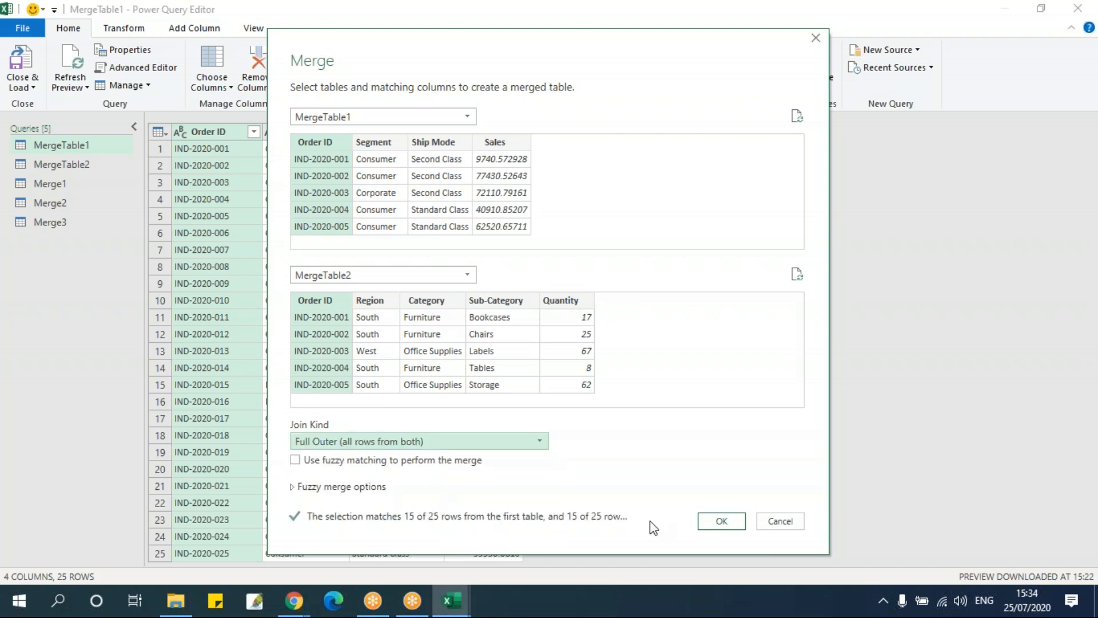
Create the Full Outer merge and expand its MergeTable2 columns
click(721, 521)
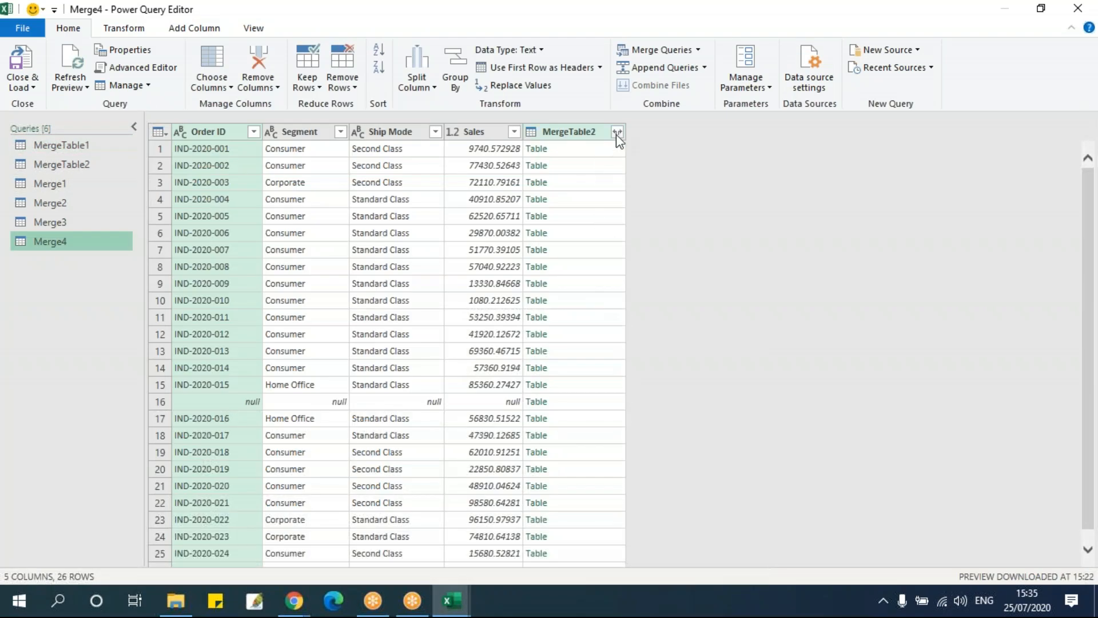
click(617, 133)
click(529, 331)
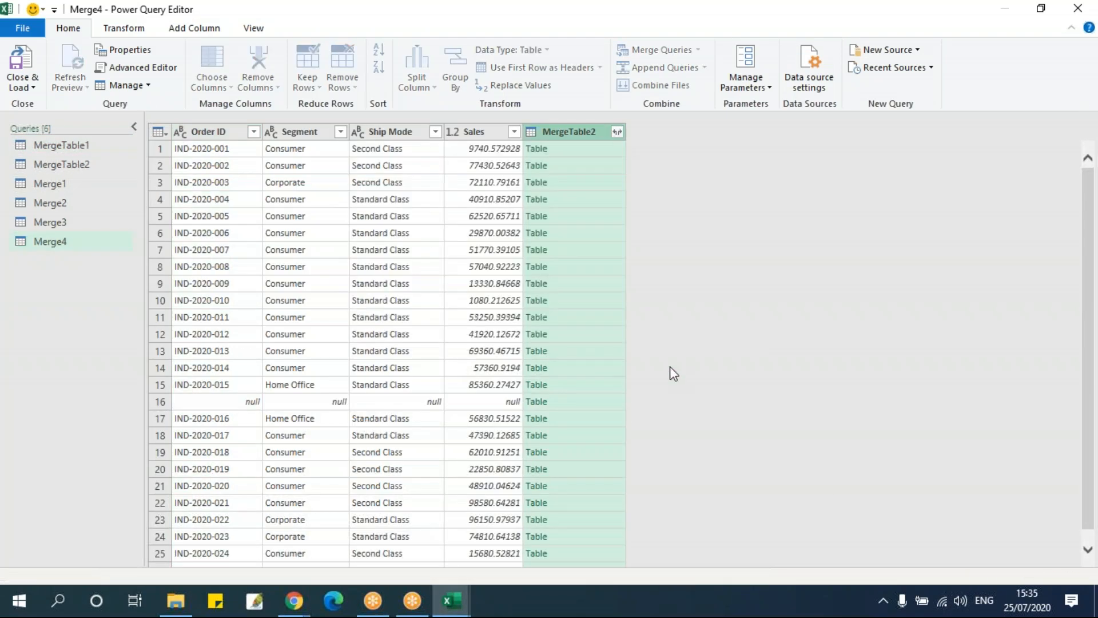
Examine the Full Outer merge's rows, comparing matched orders with those found only in MergeTable1 or only in MergeTable2
scroll(692, 375, down, 4)
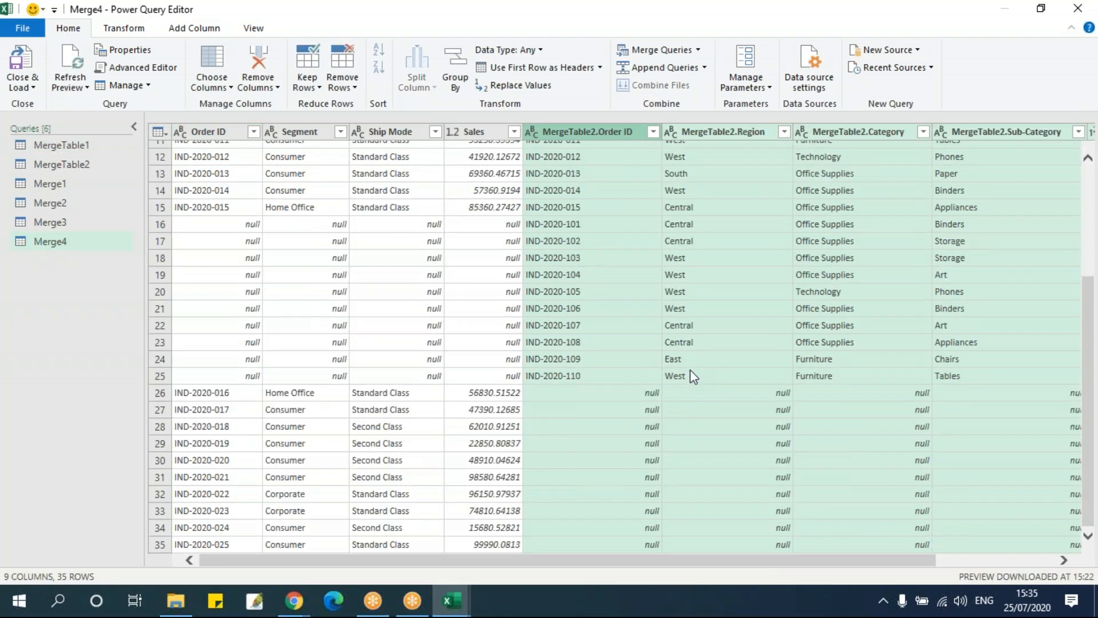
scroll(487, 343, up, 4)
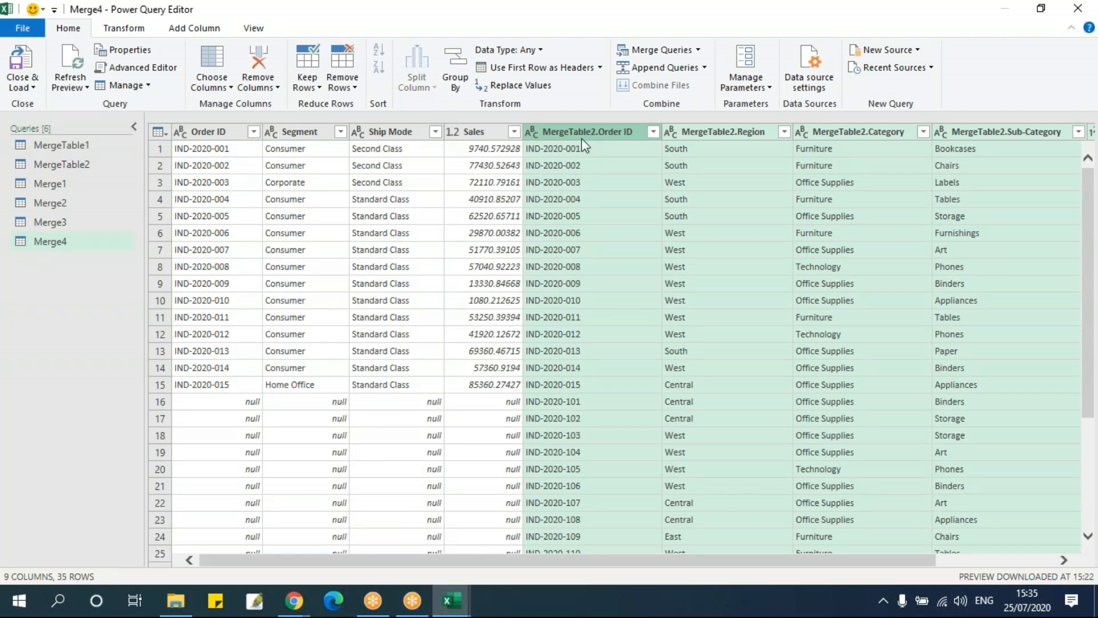
click(457, 269)
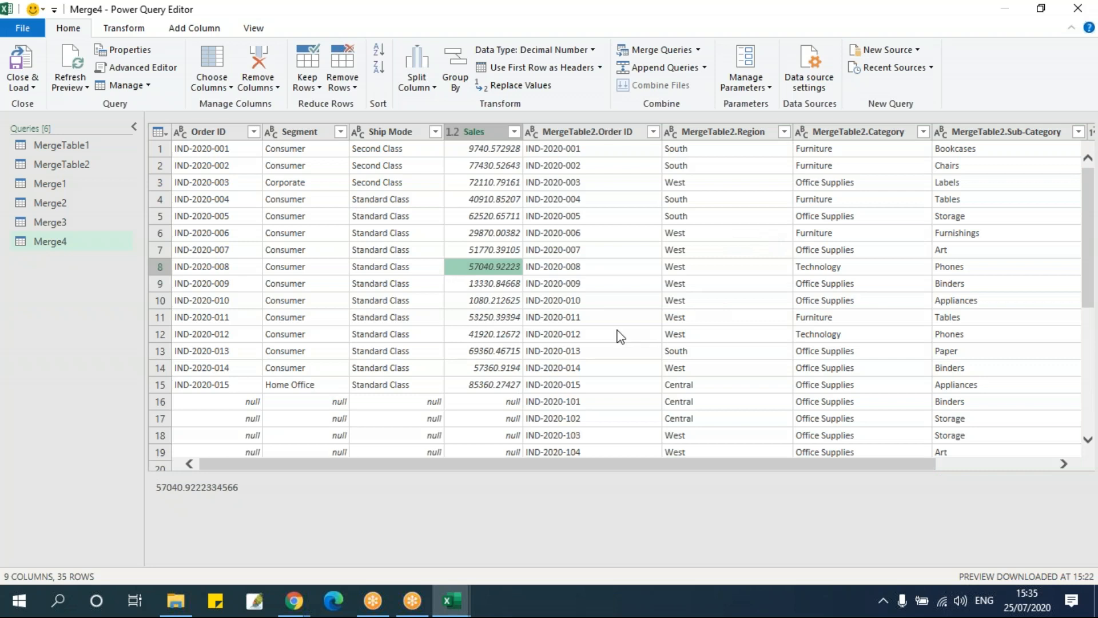
scroll(618, 336, down, 4)
click(593, 211)
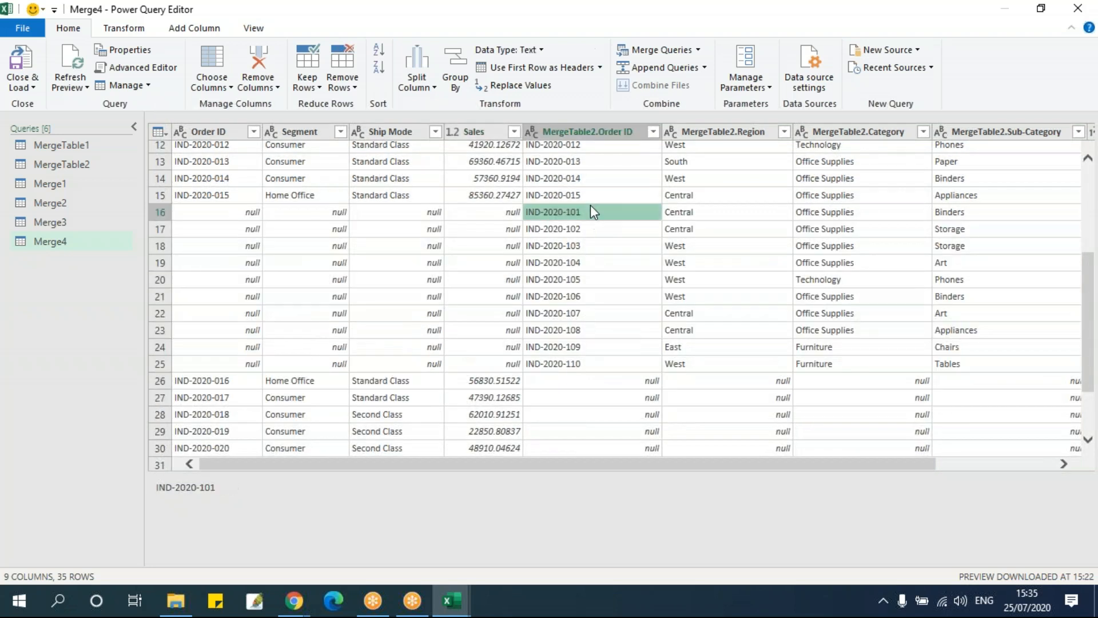
click(602, 361)
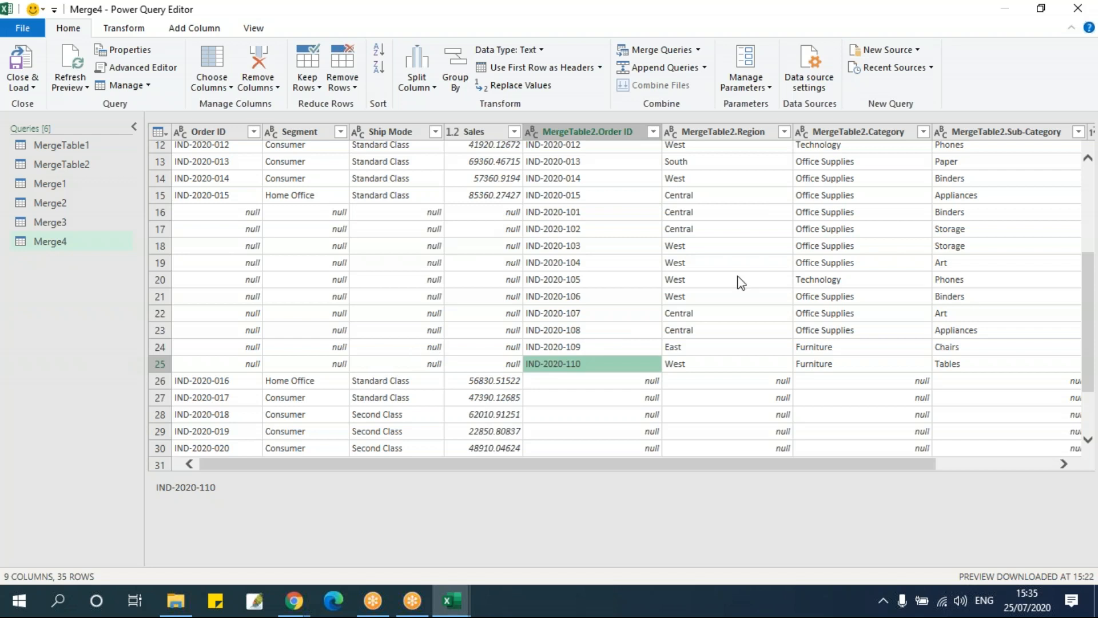
scroll(412, 345, down, 2)
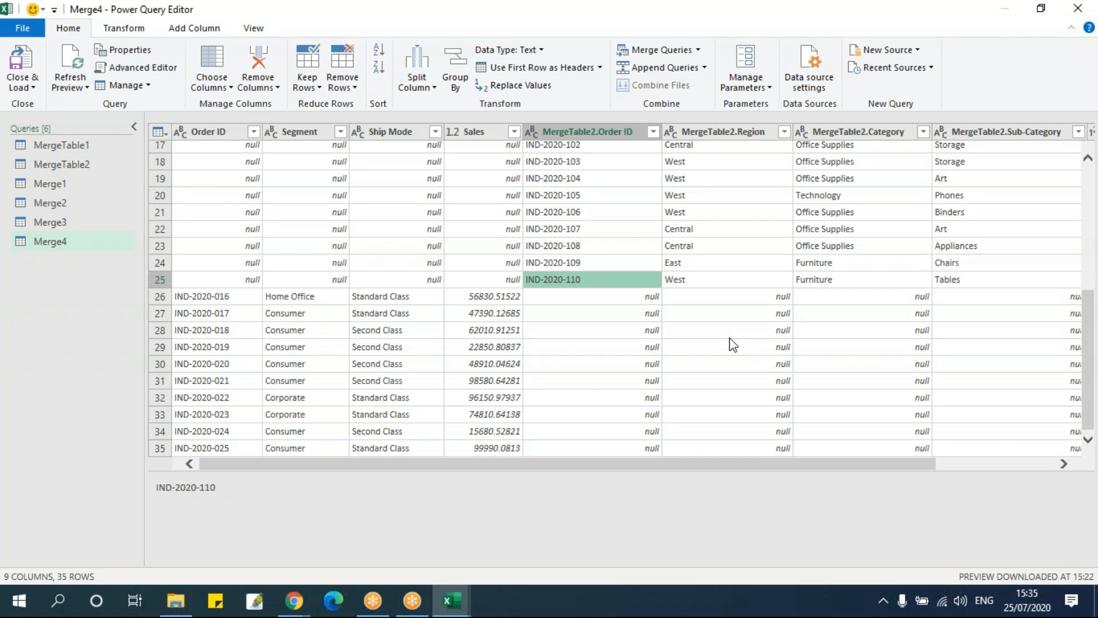
scroll(733, 344, up, 5)
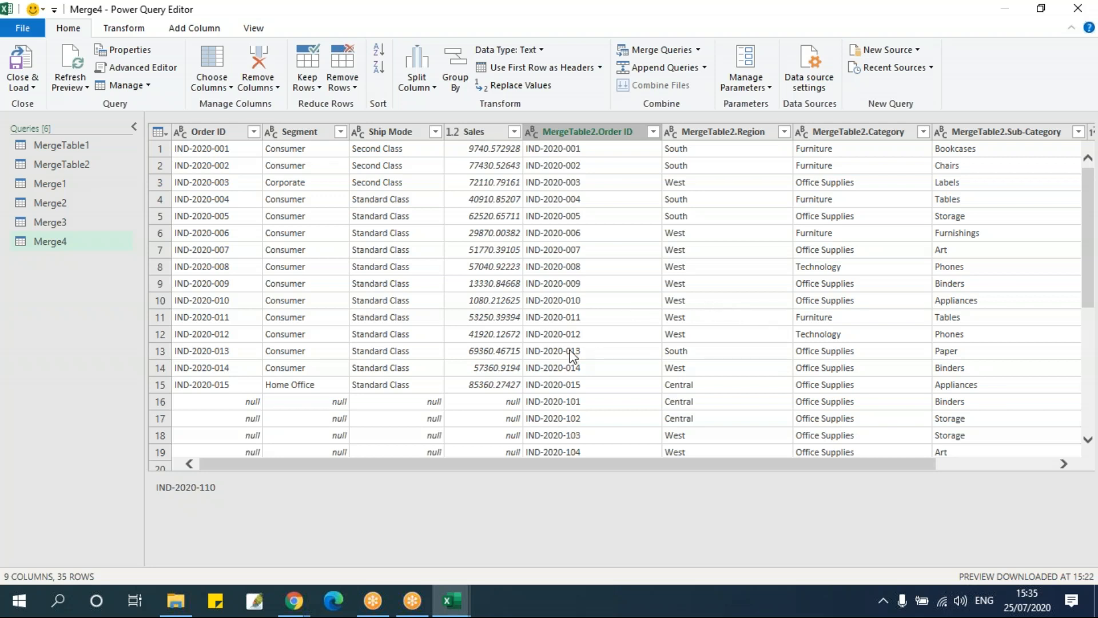
scroll(572, 354, down, 5)
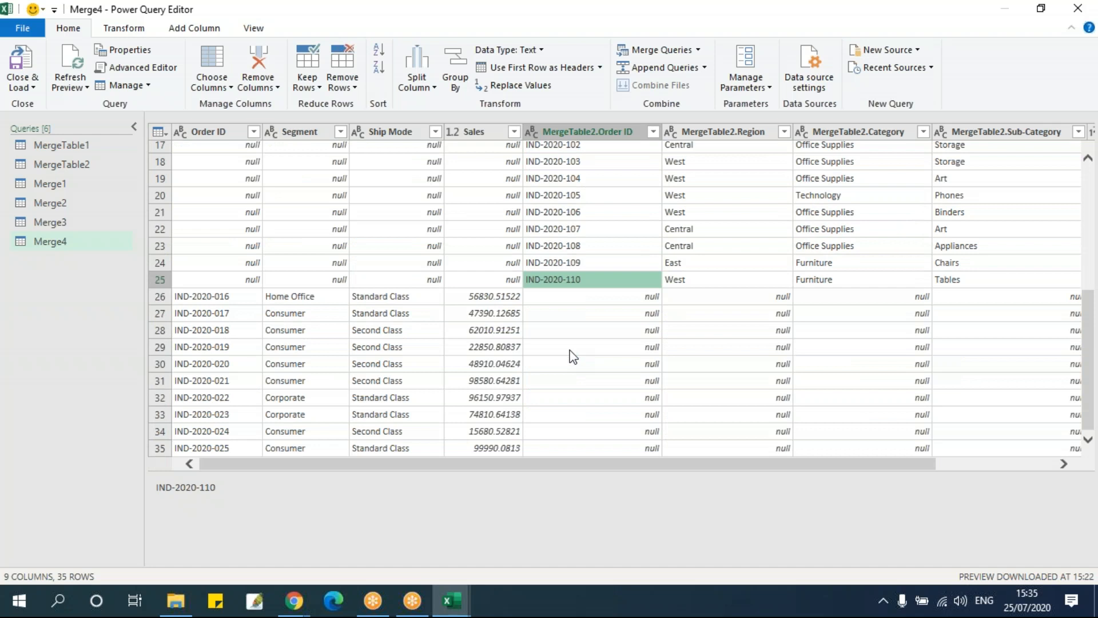
scroll(424, 295, up, 4)
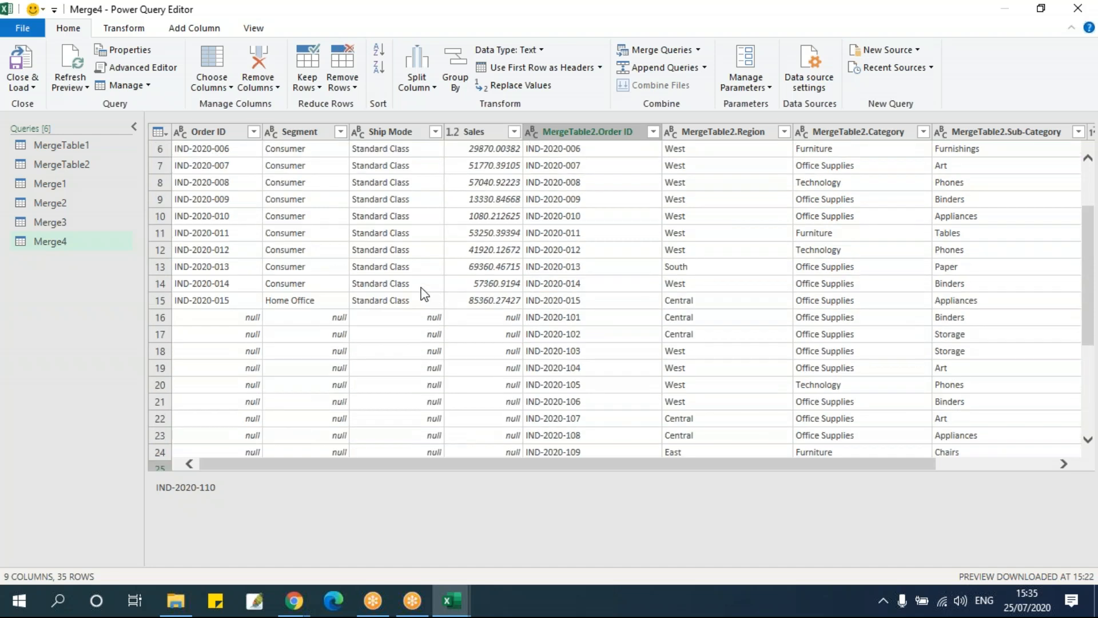
scroll(424, 295, down, 4)
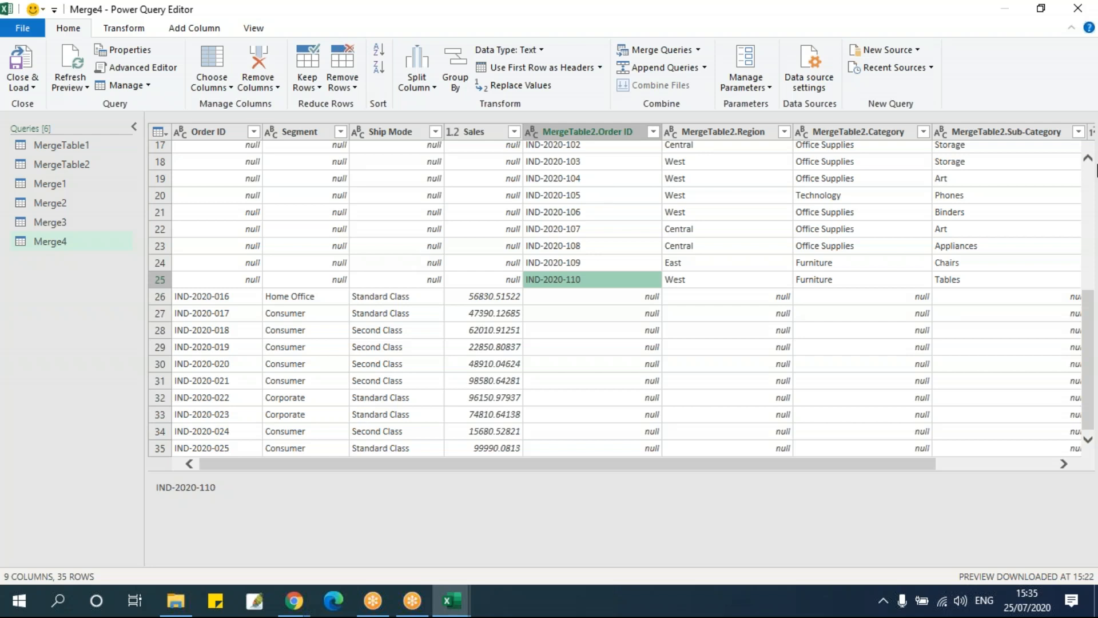
right_click(27, 297)
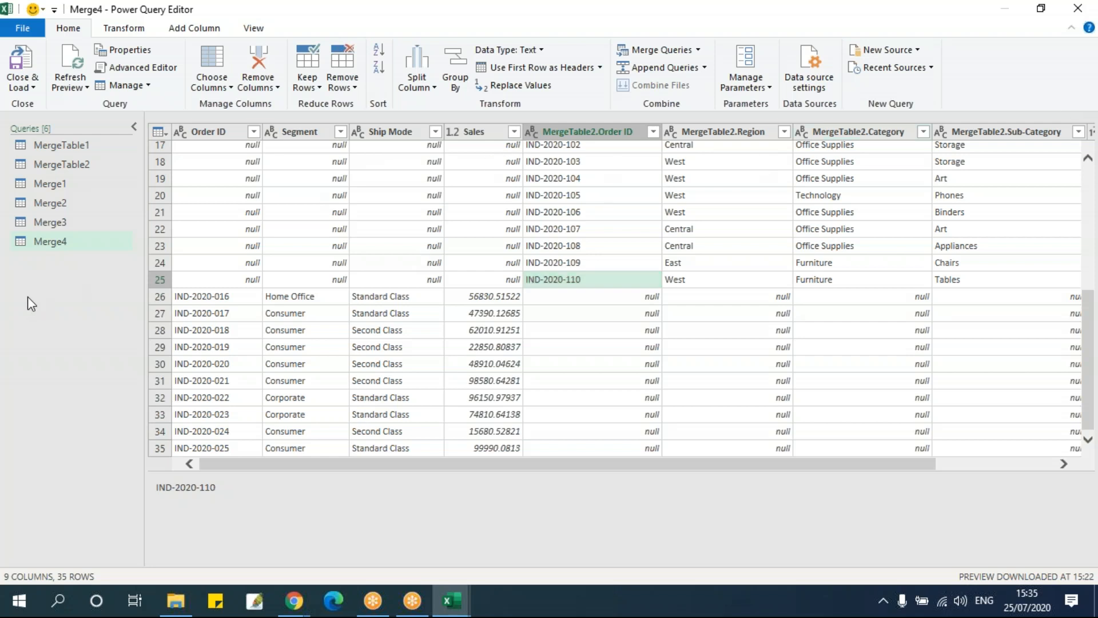
Start a merge as a new query from MergeTable1, with MergeTable1 as the first table and MergeTable2 as the second
click(81, 146)
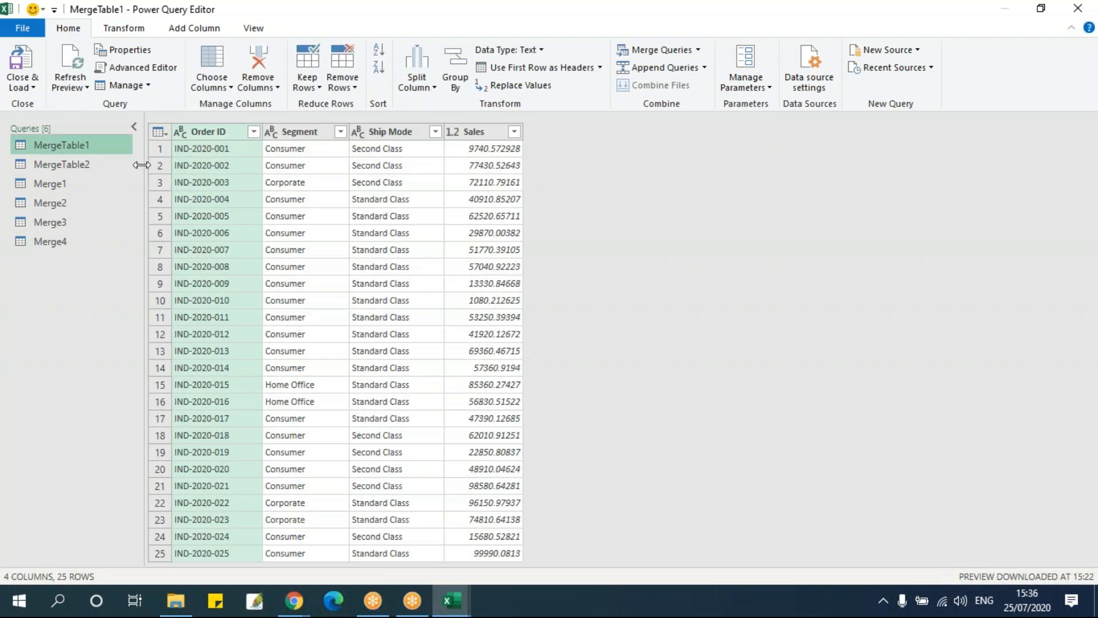
click(698, 50)
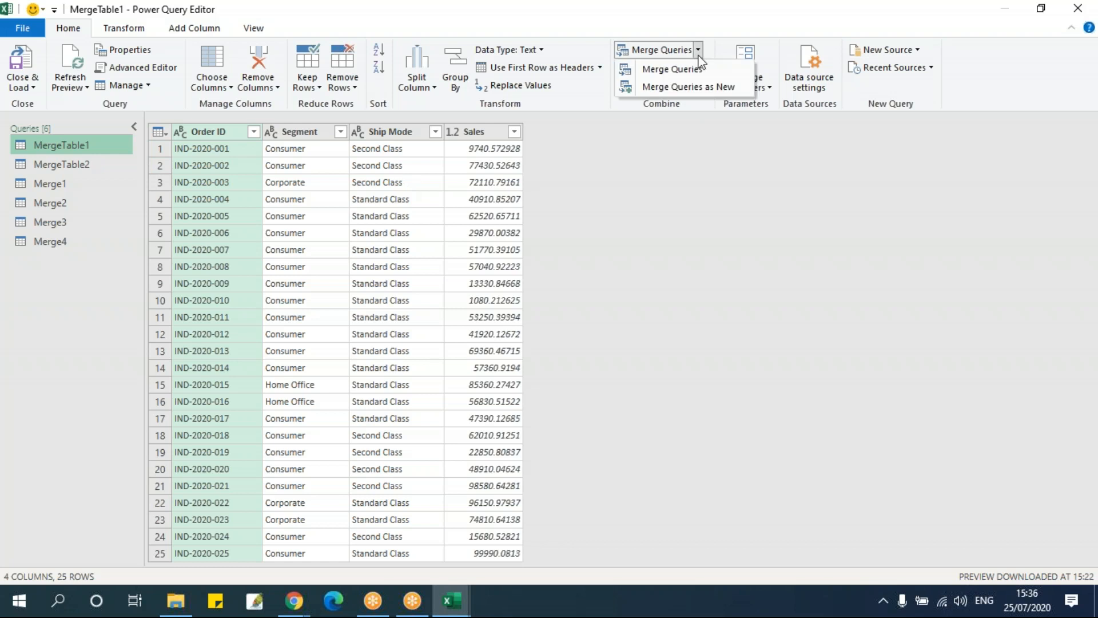
click(695, 86)
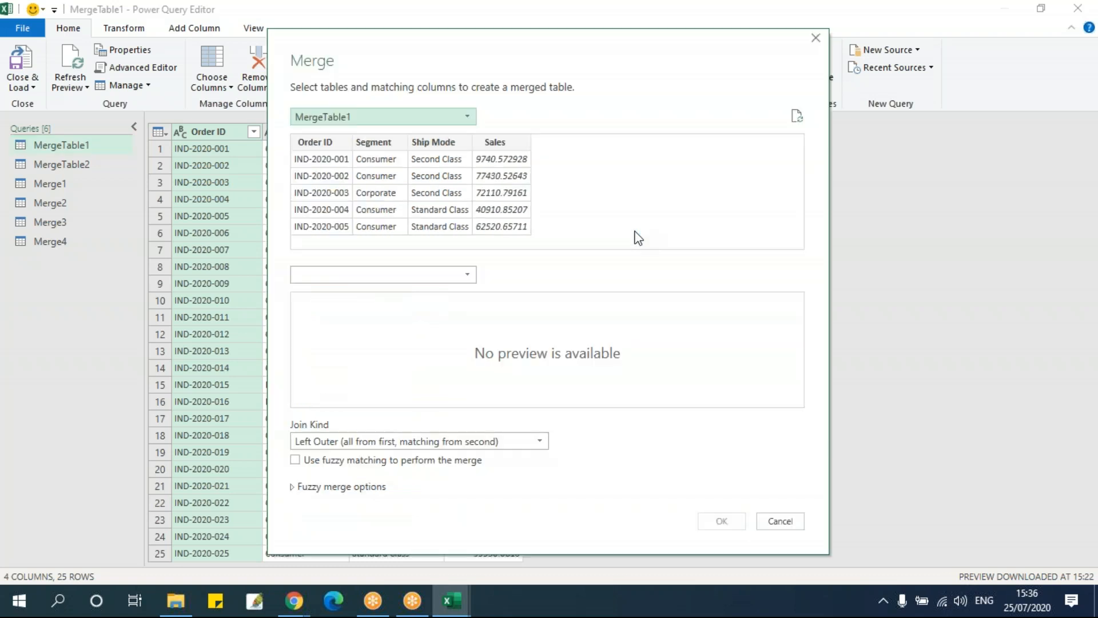
click(344, 122)
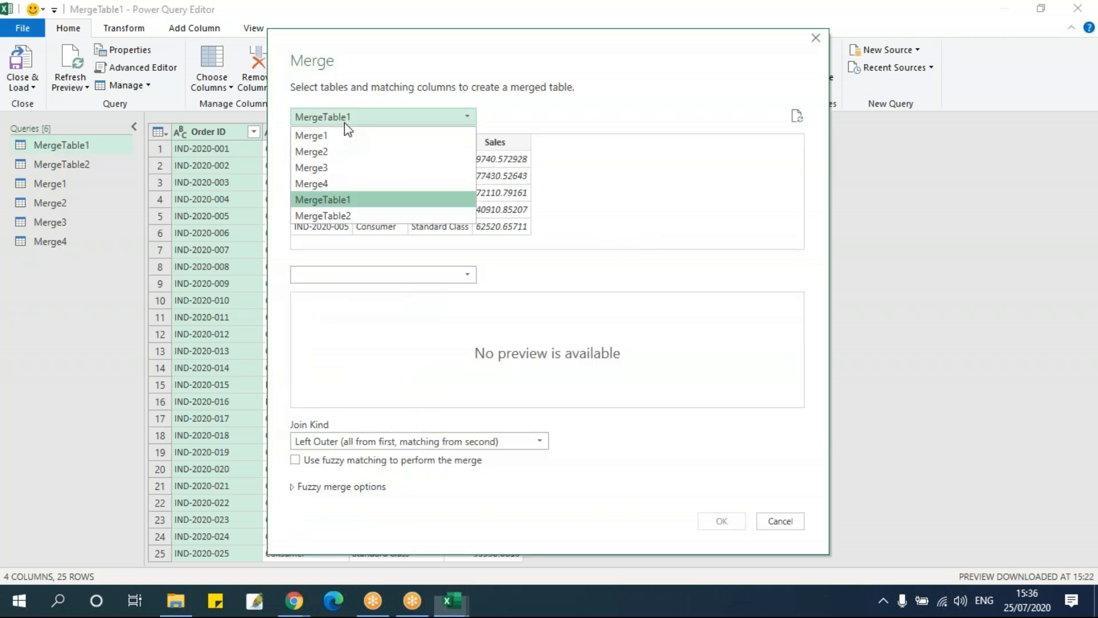
click(355, 199)
click(352, 274)
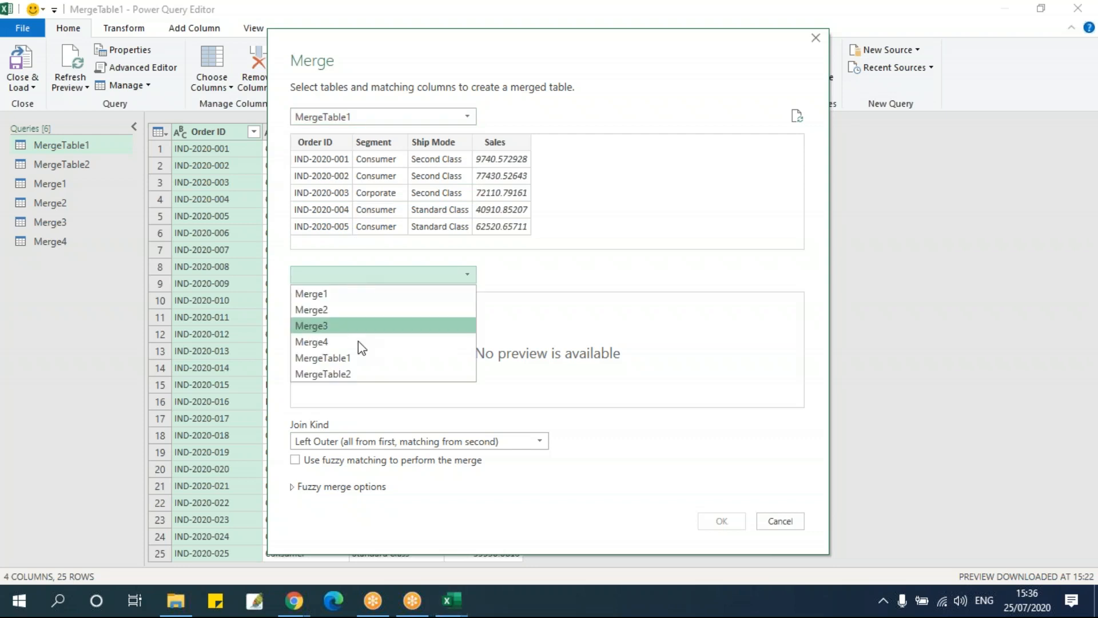
click(363, 374)
Match the two tables on Order ID and set the join kind to Left Anti (rows only in first)
click(318, 142)
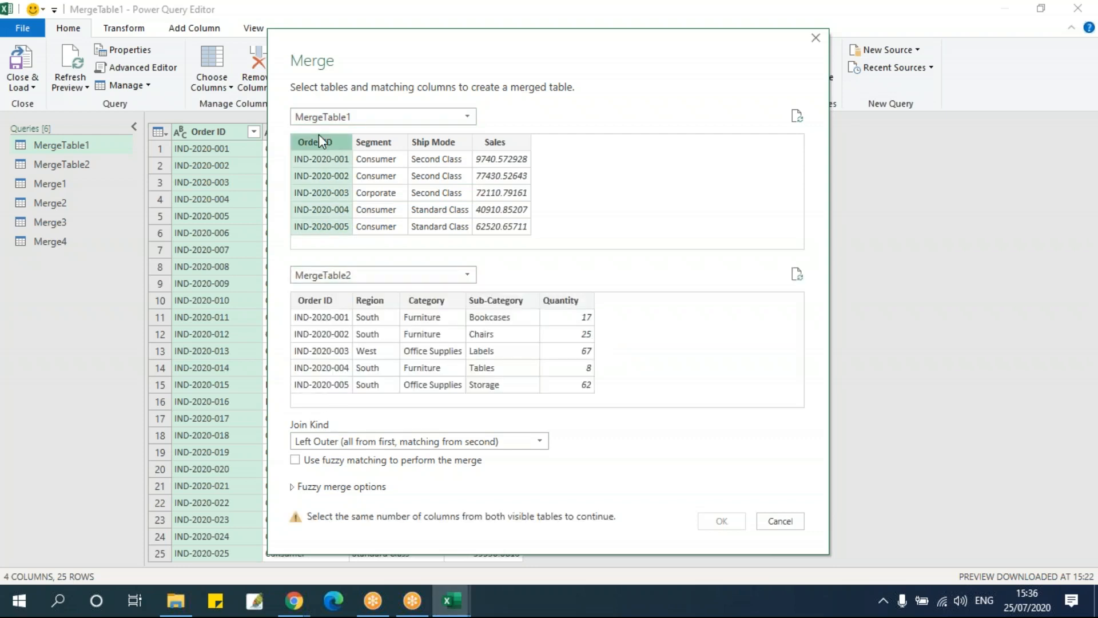
click(318, 301)
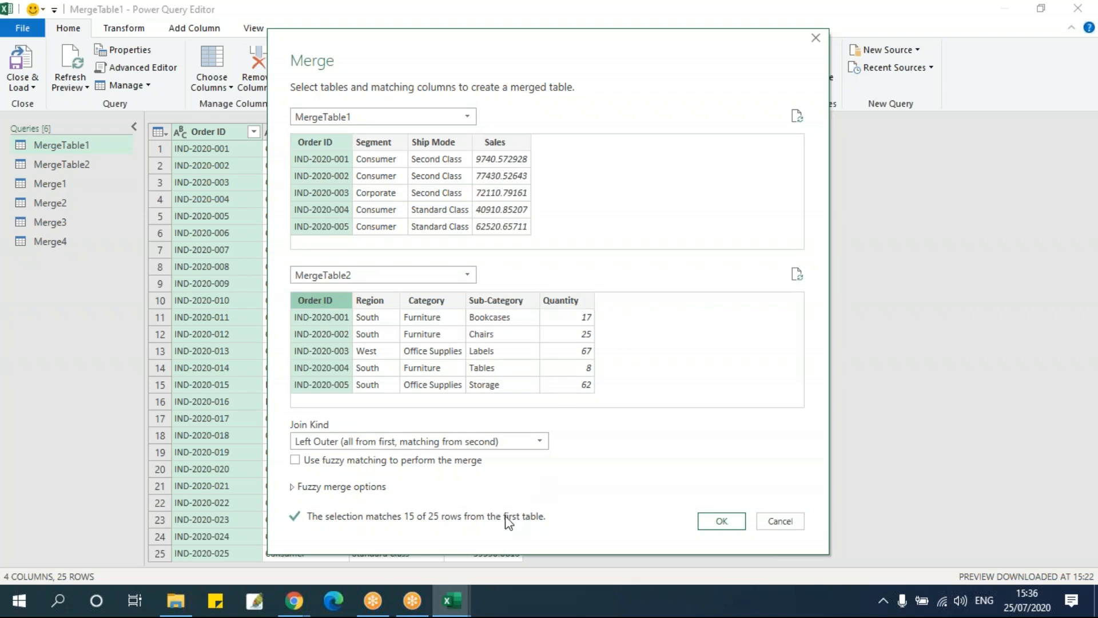
click(461, 441)
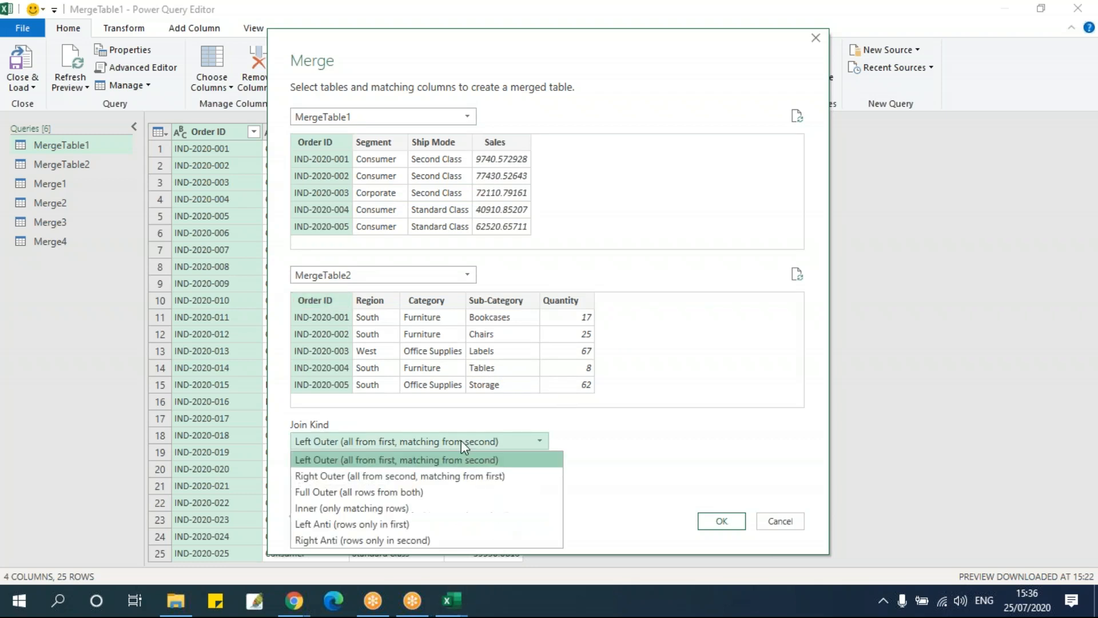
click(457, 523)
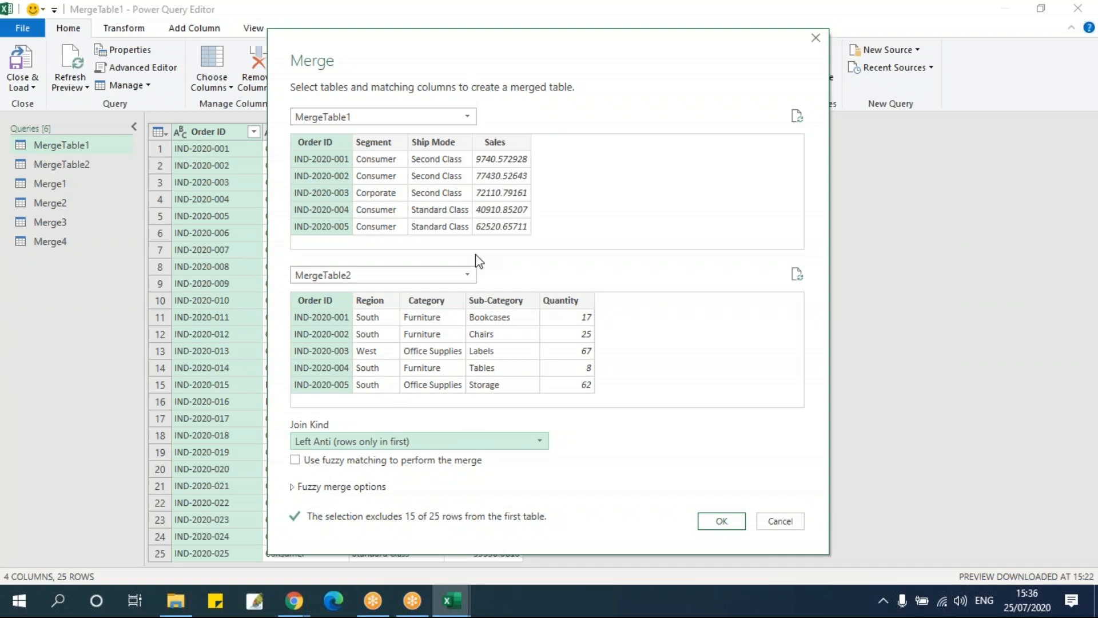
Create the Left Anti merge and expand all its MergeTable2 columns, keeping the original column name as prefix
click(724, 520)
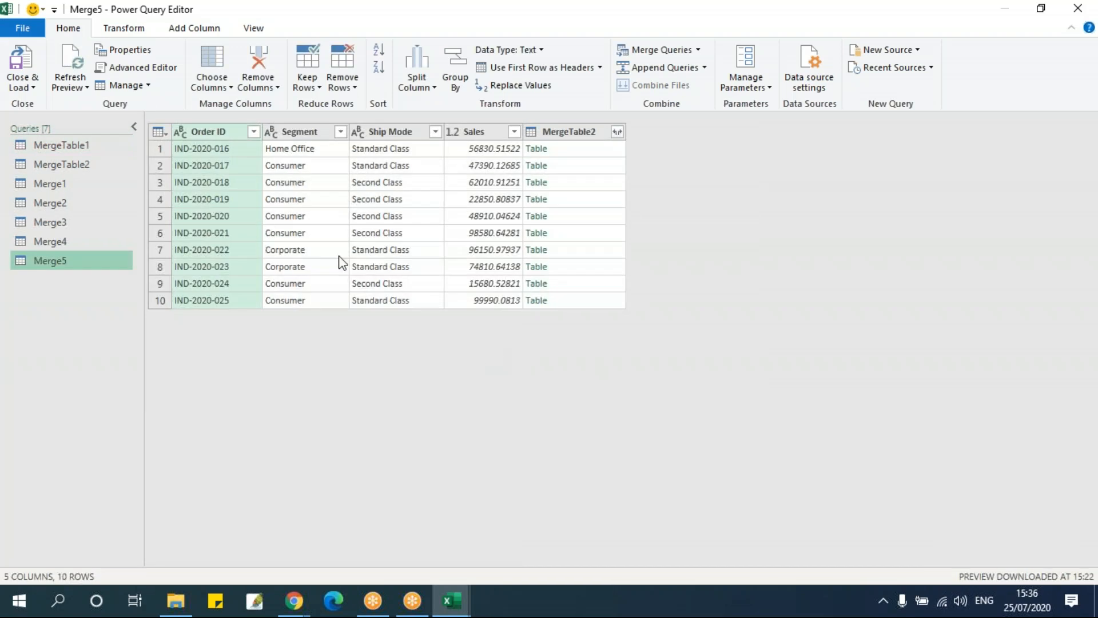
click(619, 134)
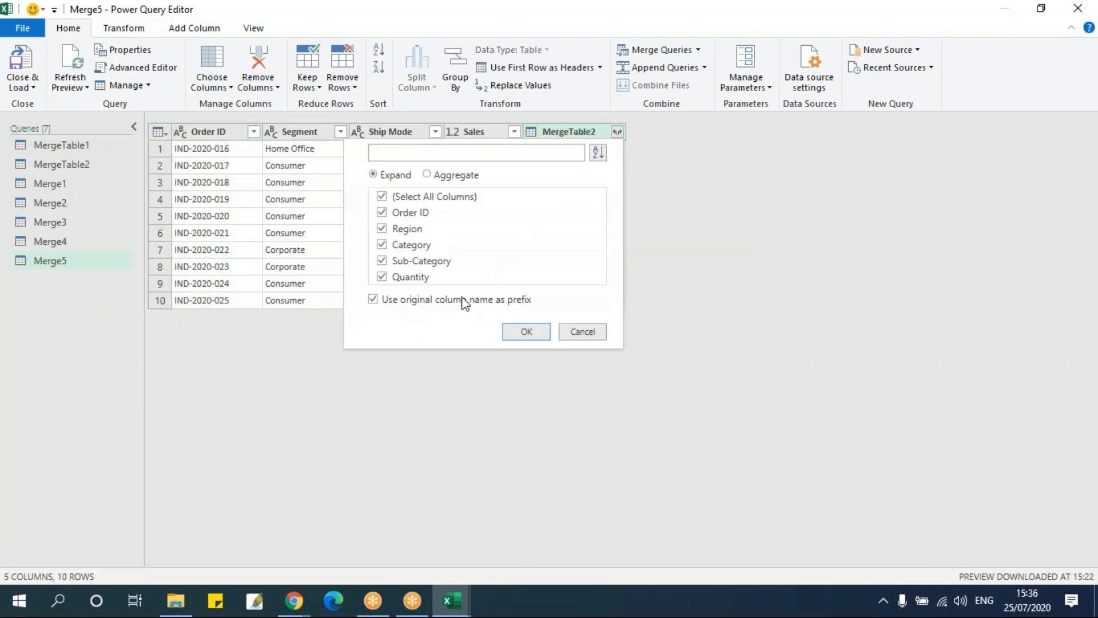
click(505, 334)
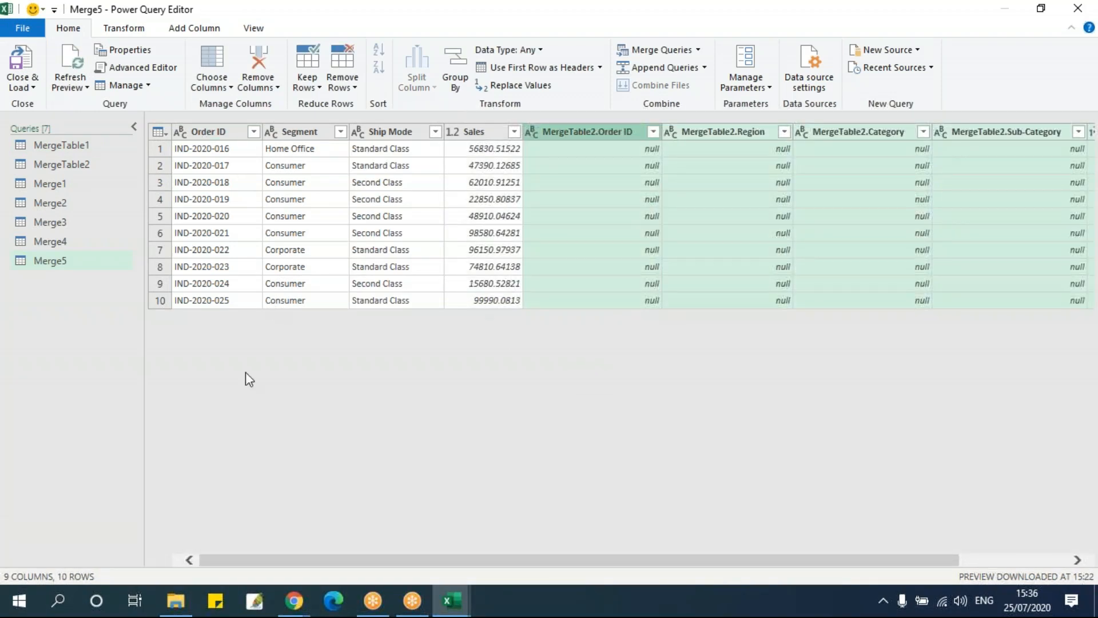
click(705, 67)
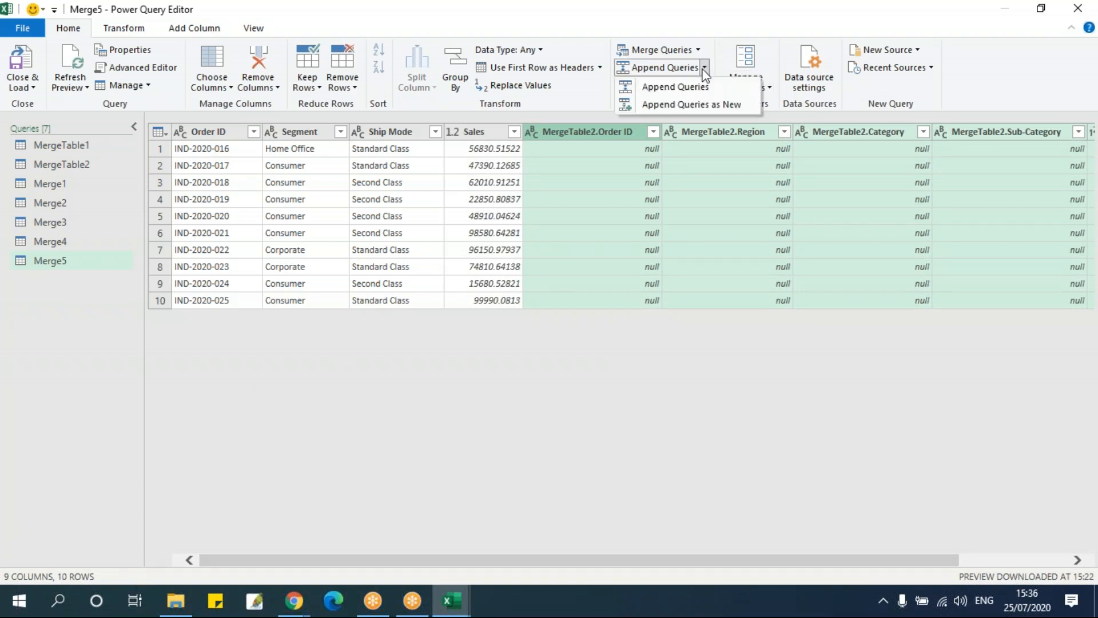
click(705, 106)
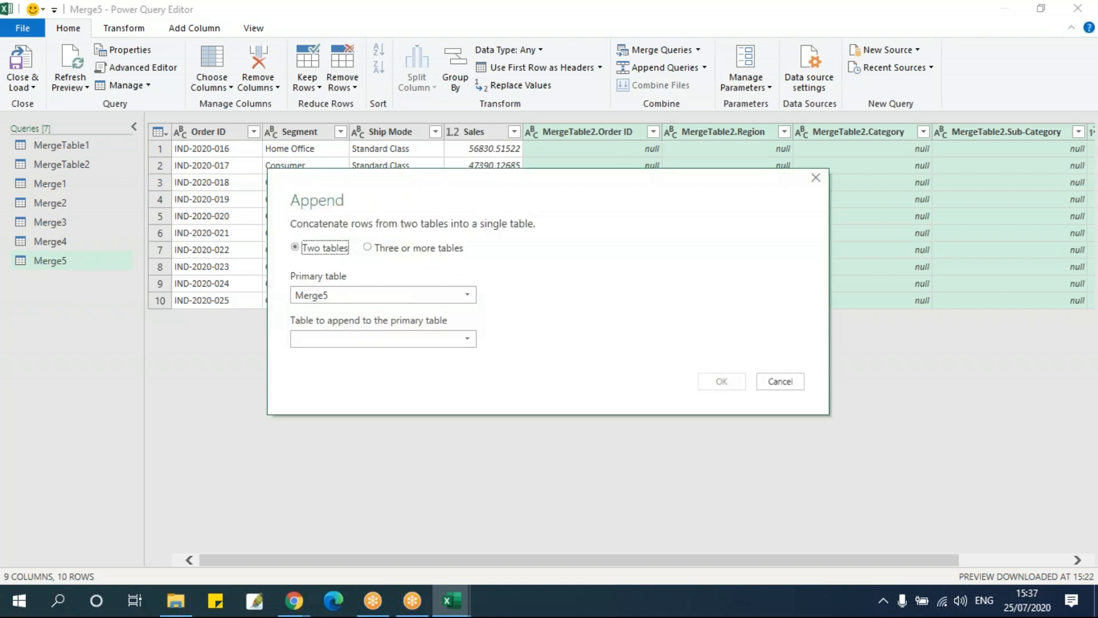
click(355, 302)
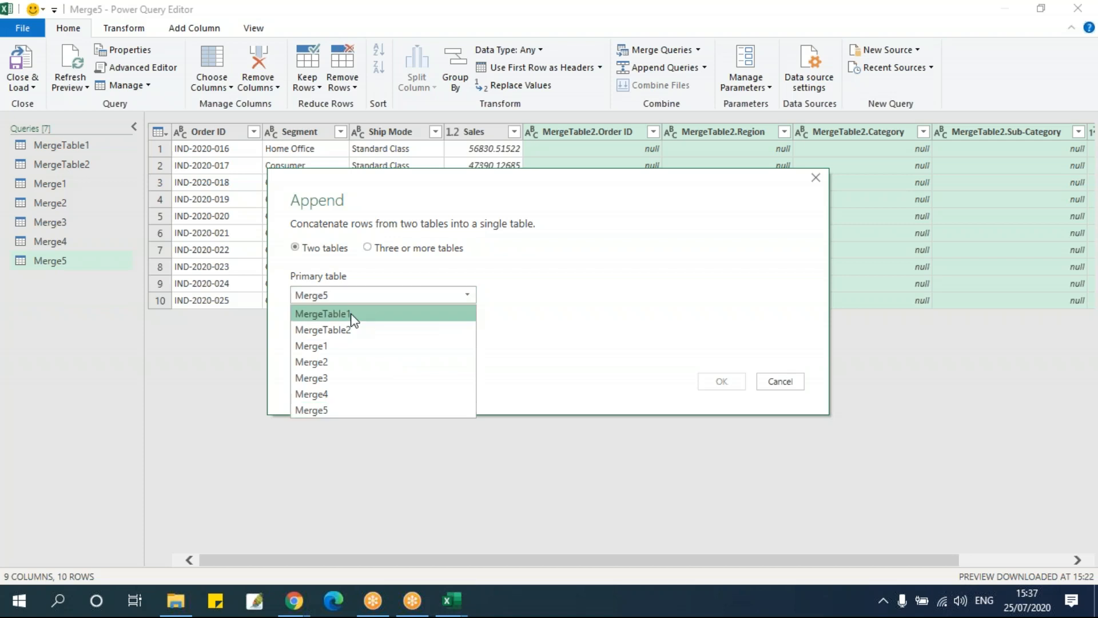
click(352, 316)
click(353, 338)
click(358, 375)
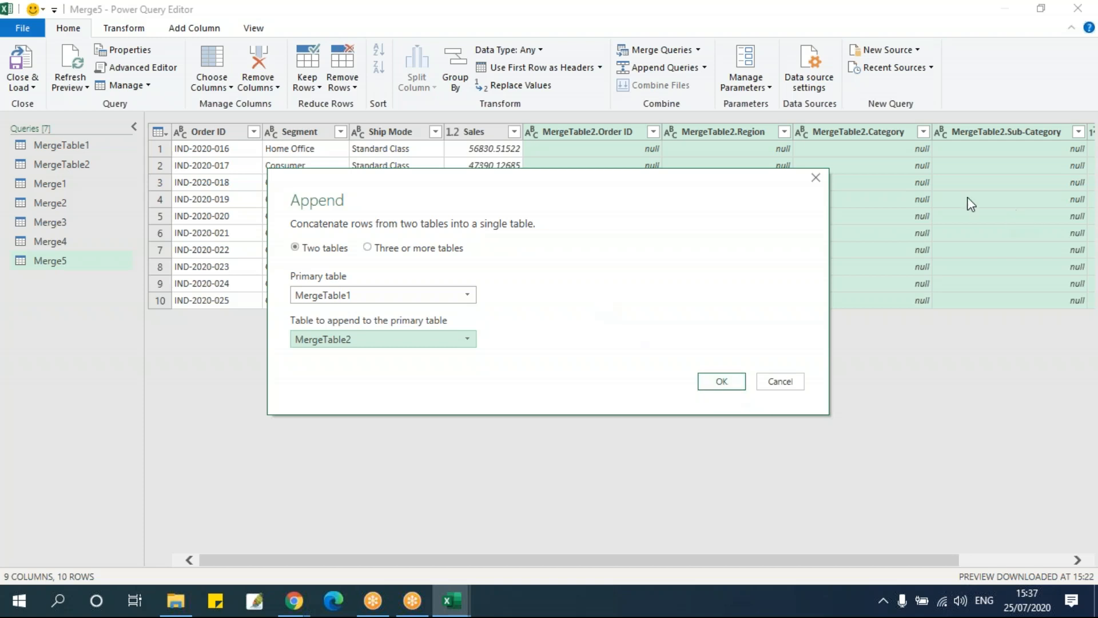
click(811, 177)
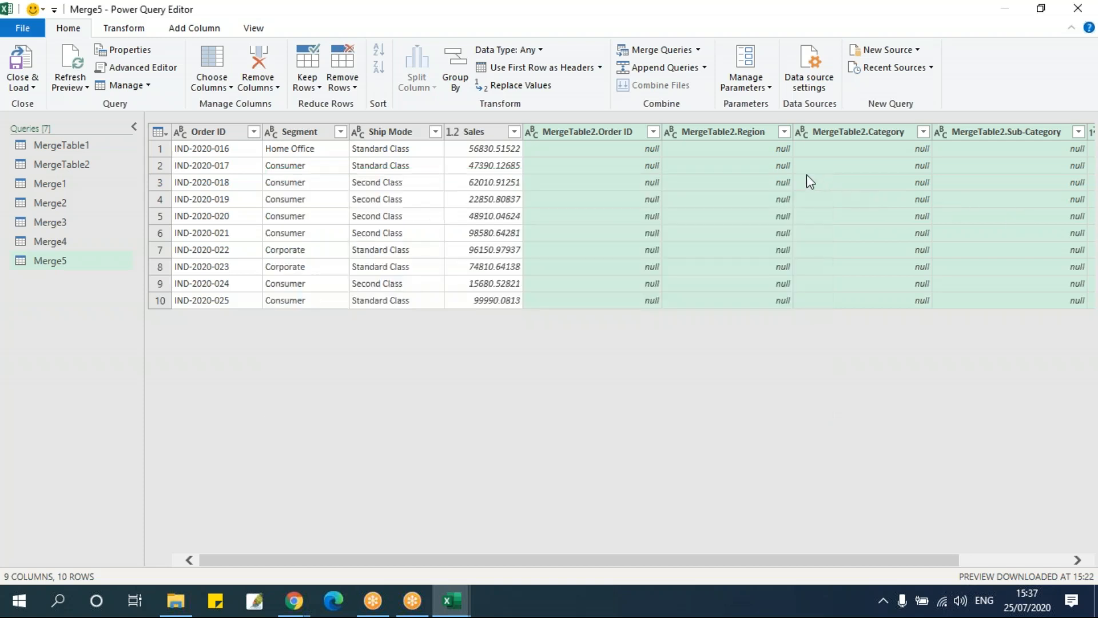
Start another merge as a new query, replacing Merge5 with MergeTable1 as the first table and choosing MergeTable2 as the second
click(699, 50)
click(690, 86)
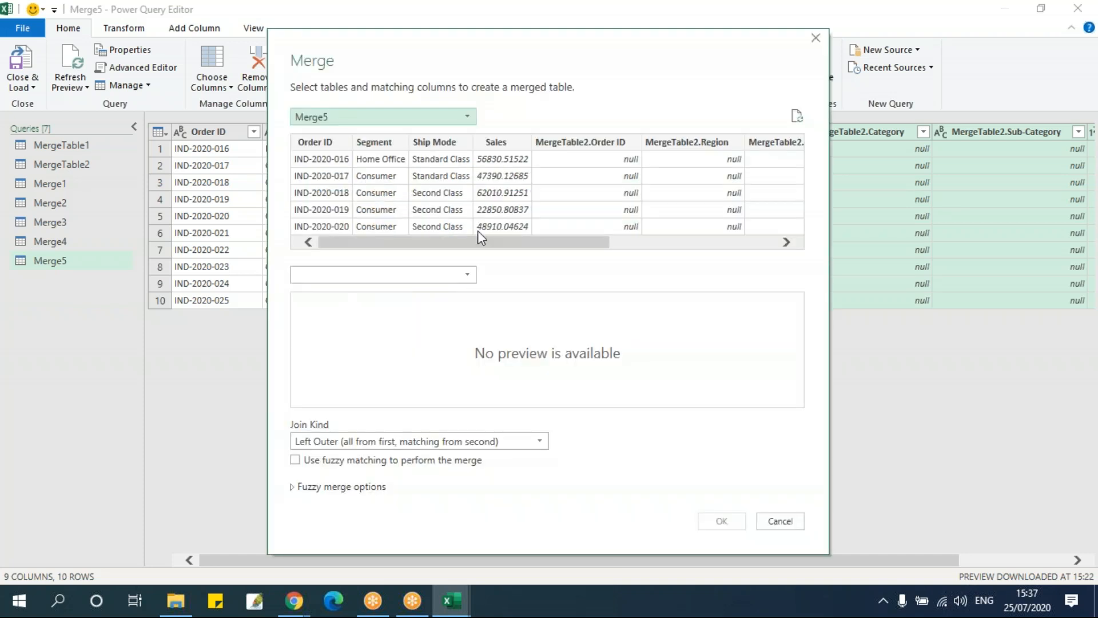
click(388, 115)
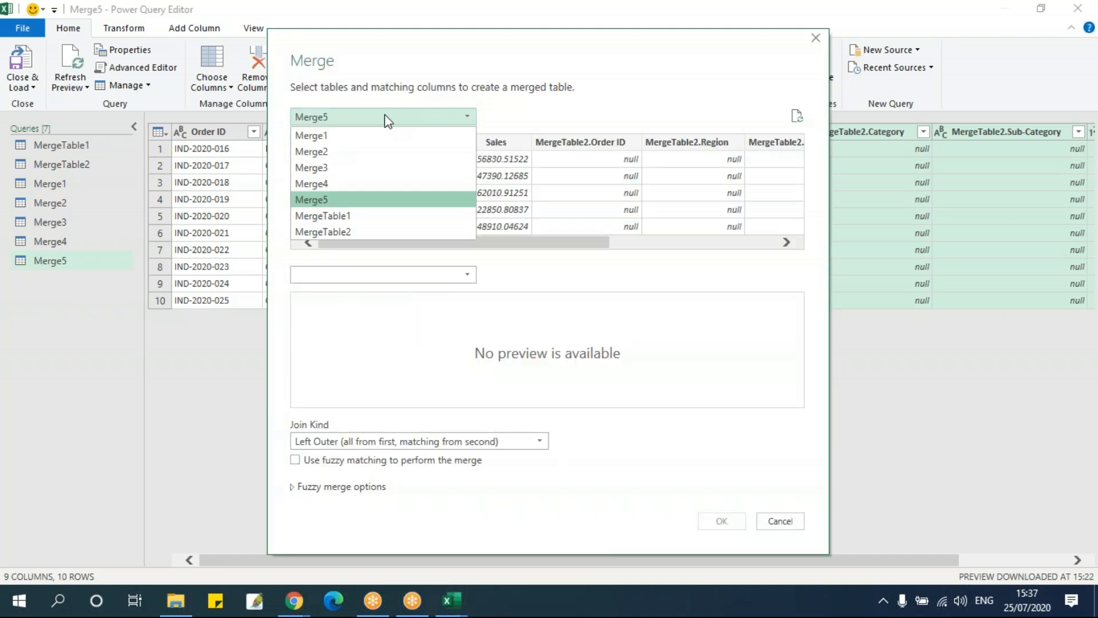
click(387, 217)
click(368, 273)
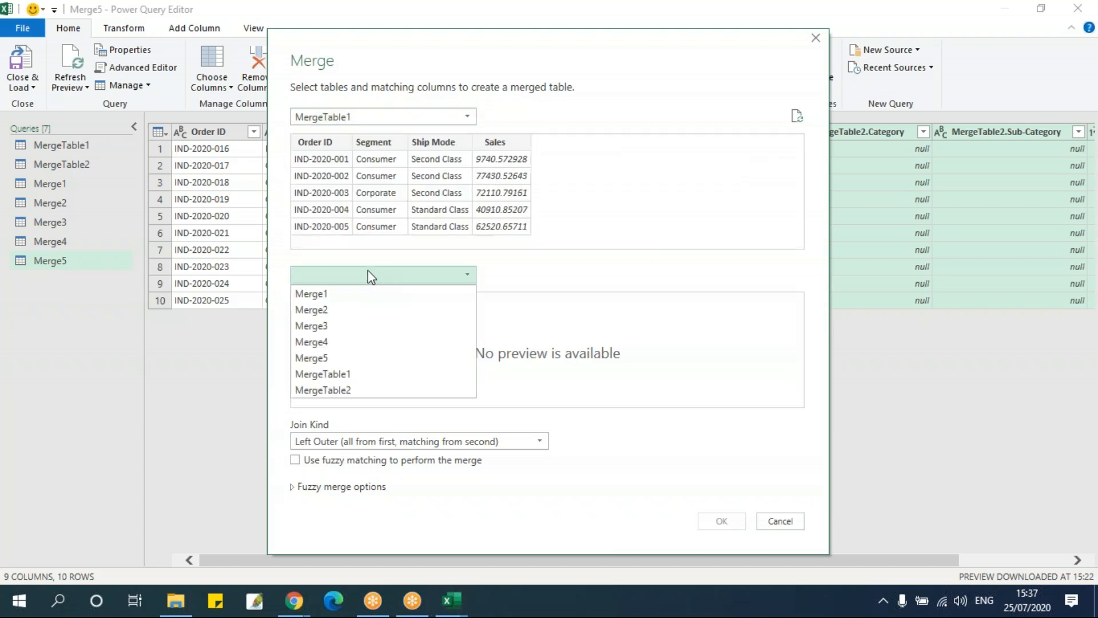
click(379, 391)
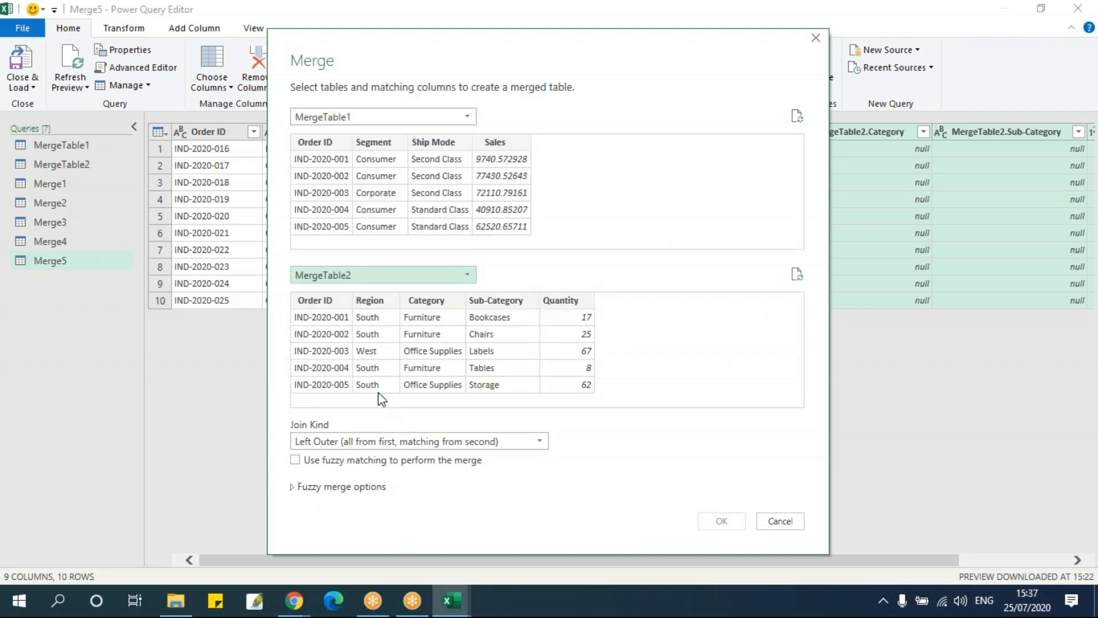
Set the join kind to Right Anti (rows only in second) and match the two tables on Order ID
click(362, 440)
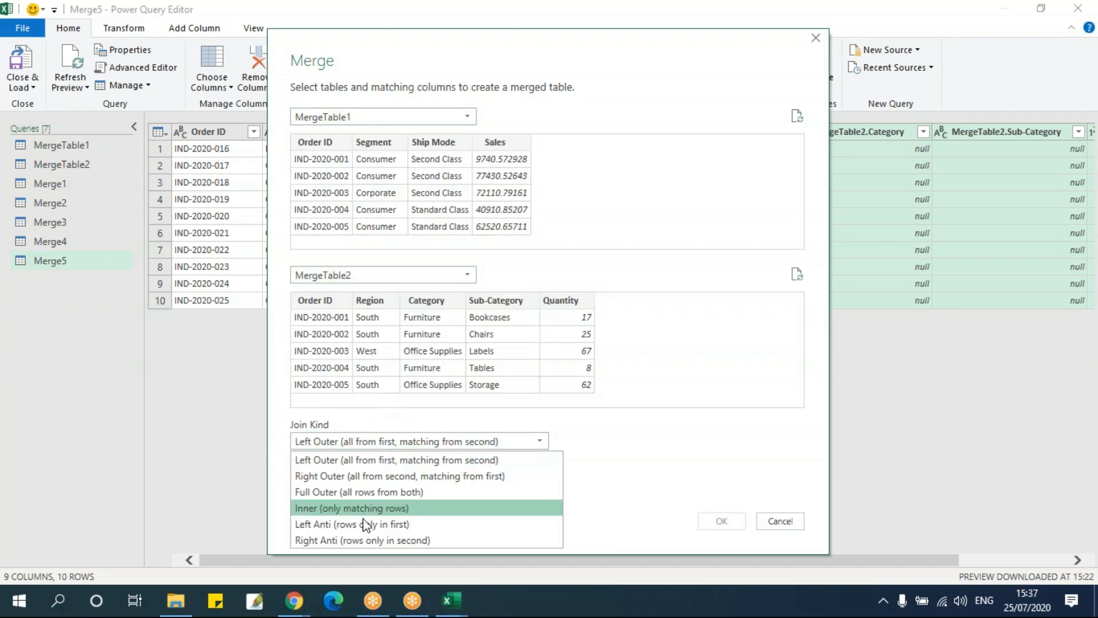
click(369, 540)
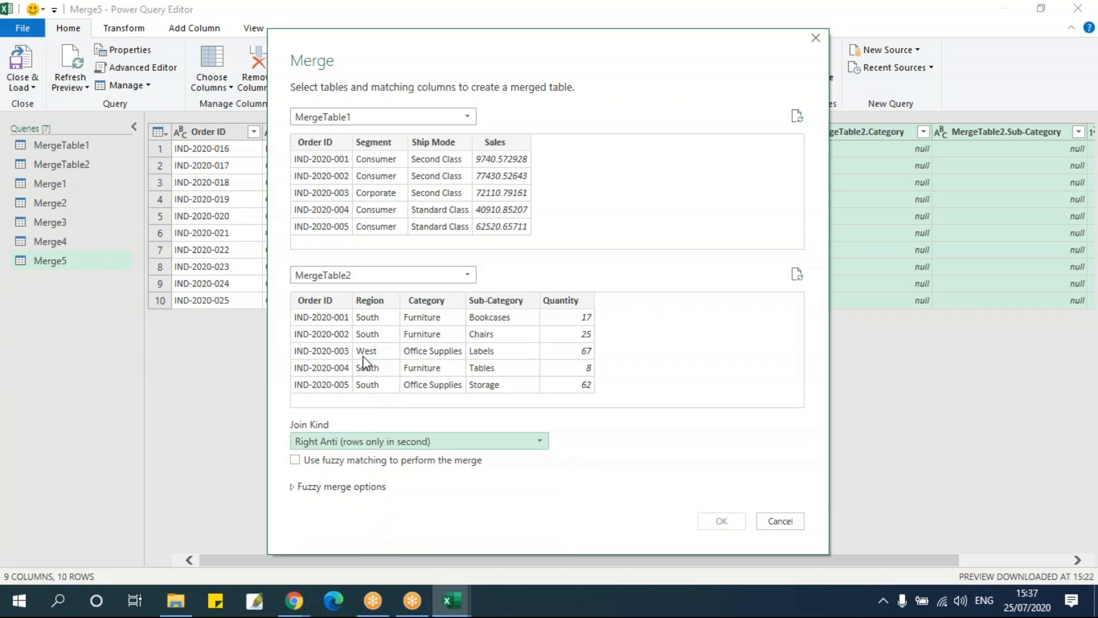
click(349, 150)
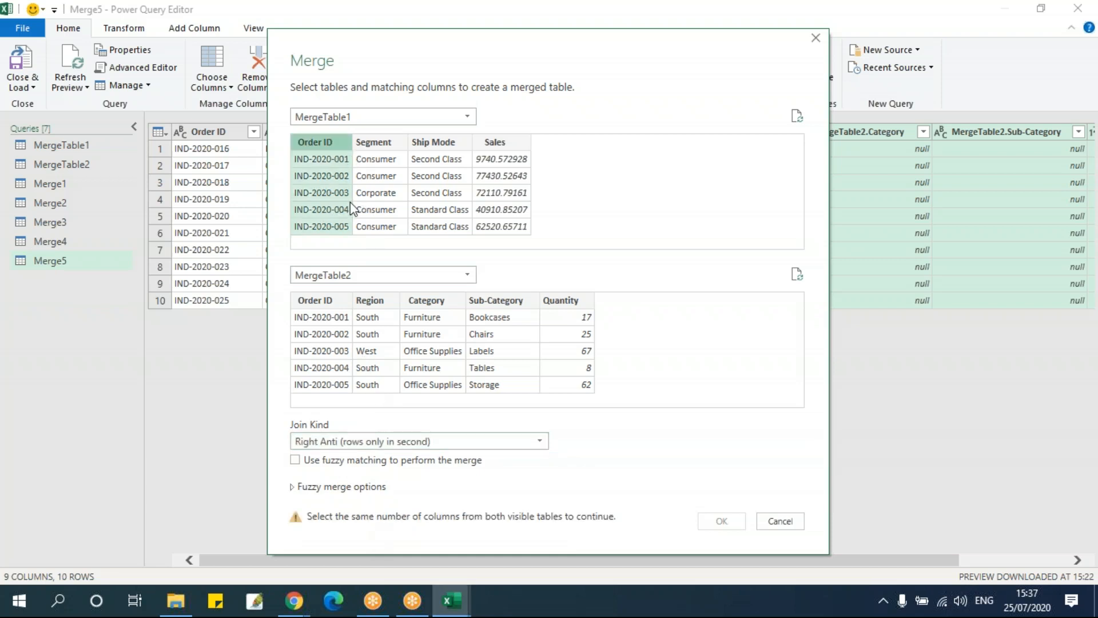
click(343, 300)
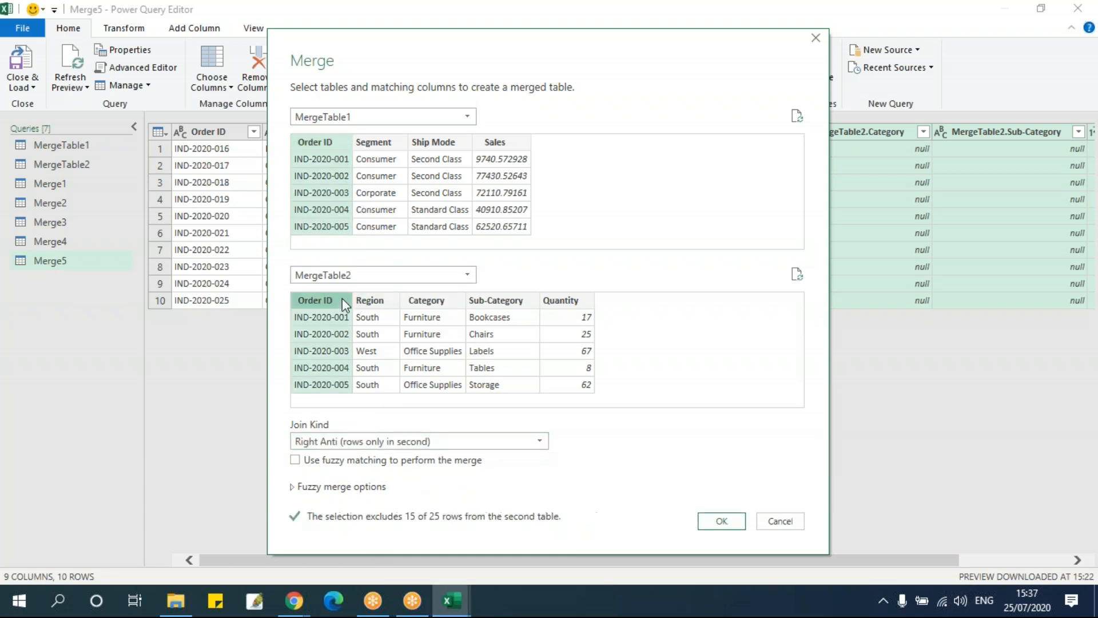
Create the Right Anti merge and expand all its MergeTable2 columns, keeping the original column name as prefix
click(722, 521)
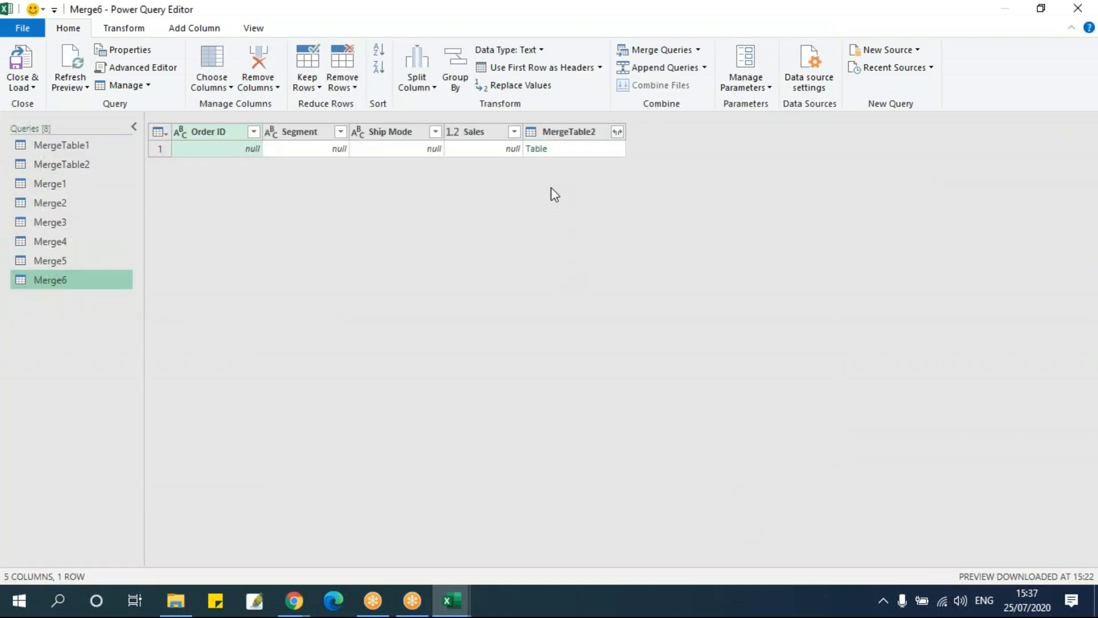
click(617, 133)
click(617, 133)
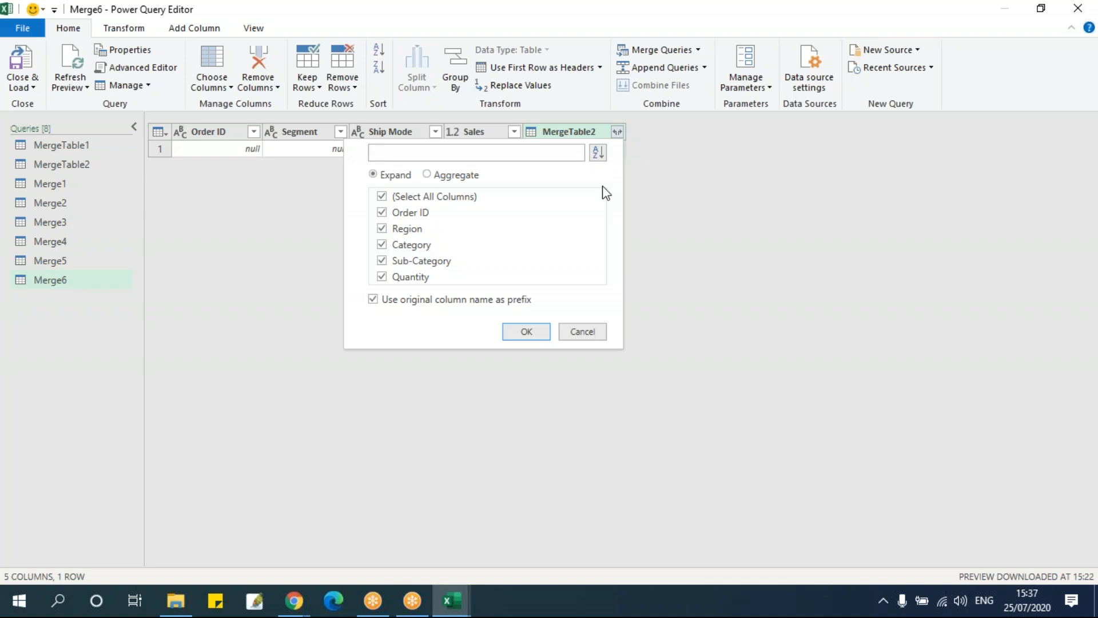
click(544, 331)
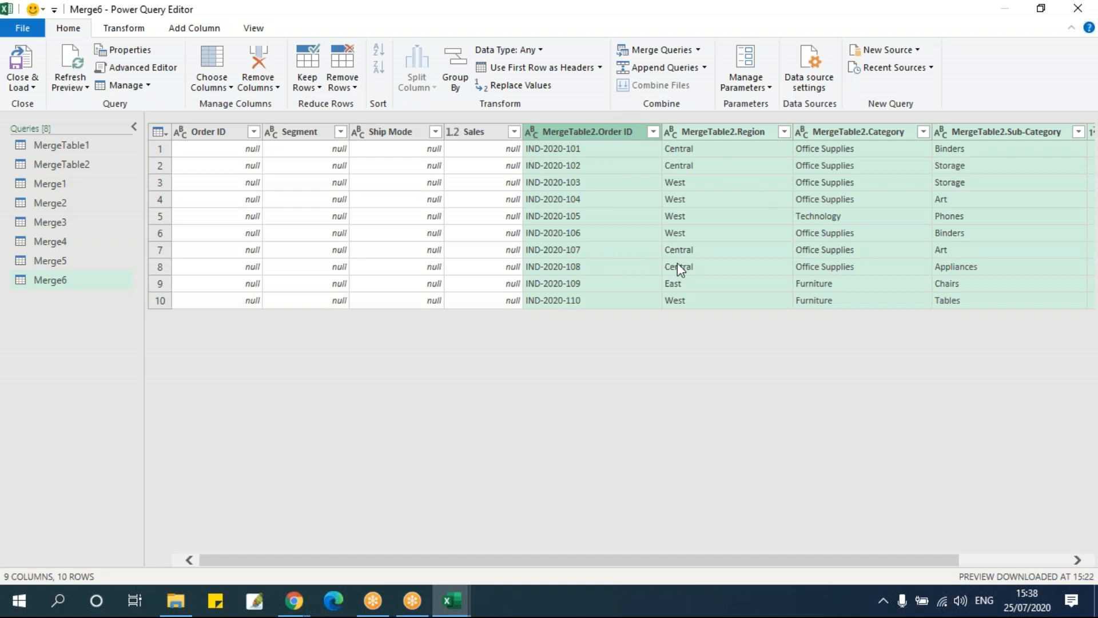
Close the query editor keeping the changes, and check the Right Anti result loaded in the workbook
click(1080, 9)
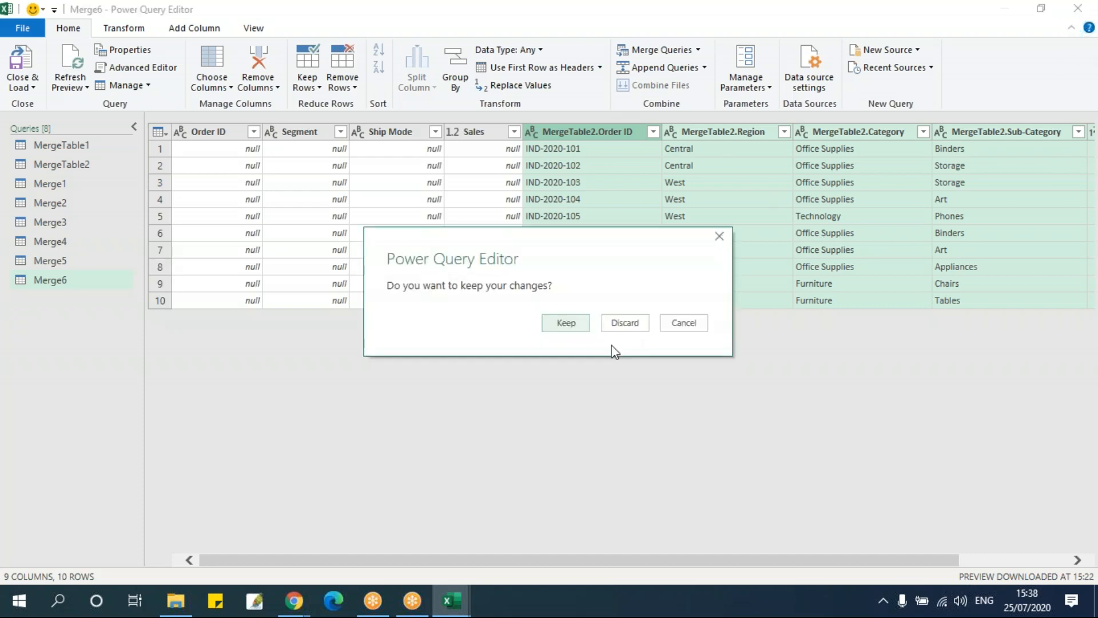
click(583, 325)
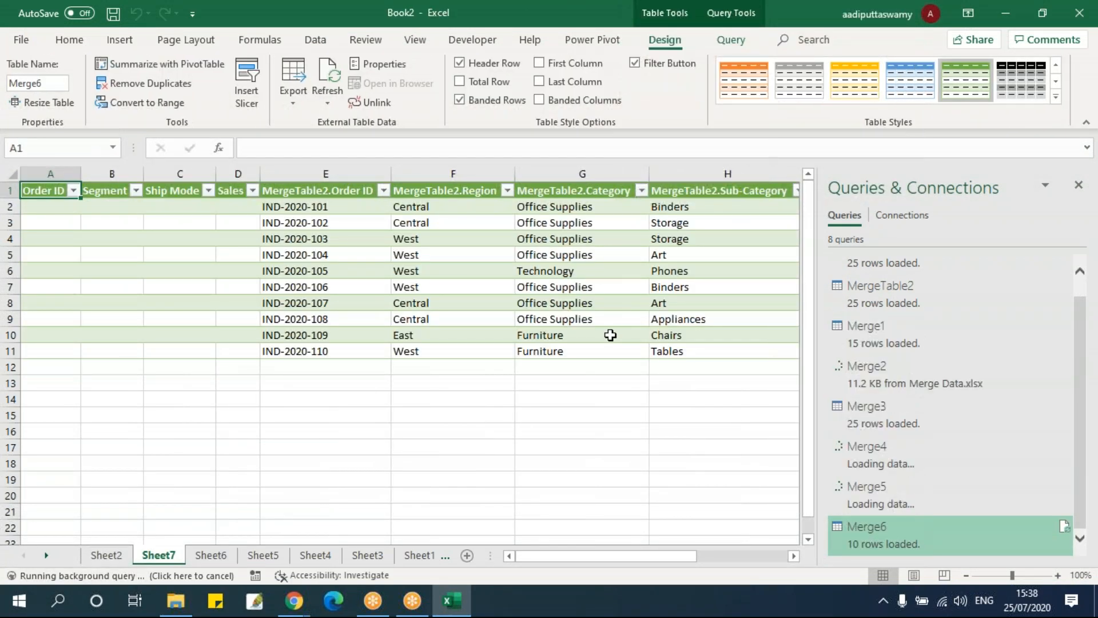
click(584, 335)
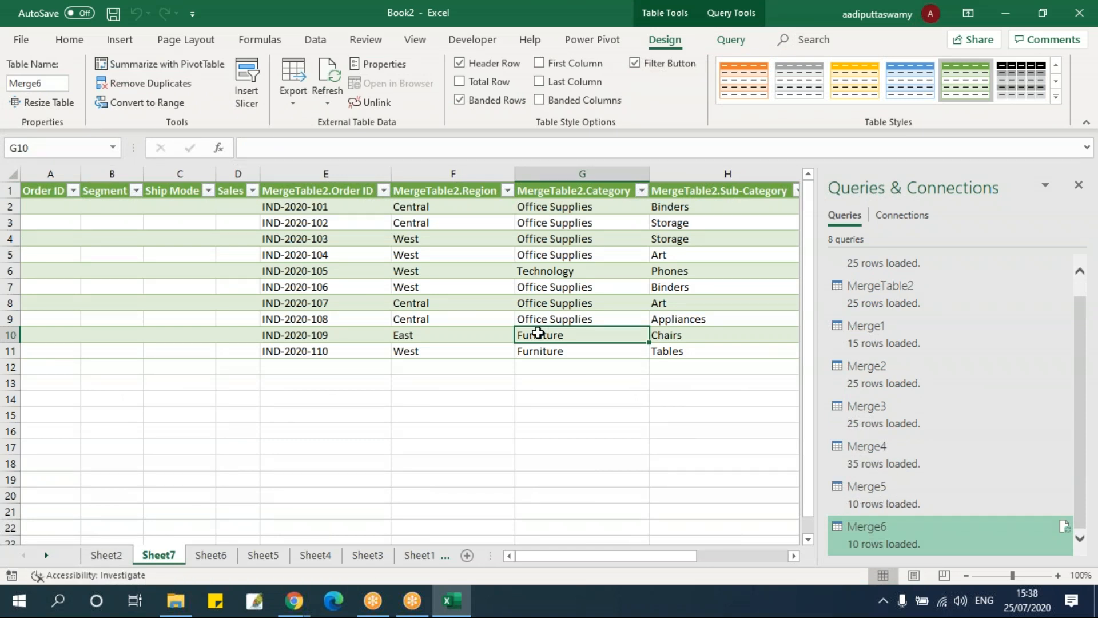
click(470, 330)
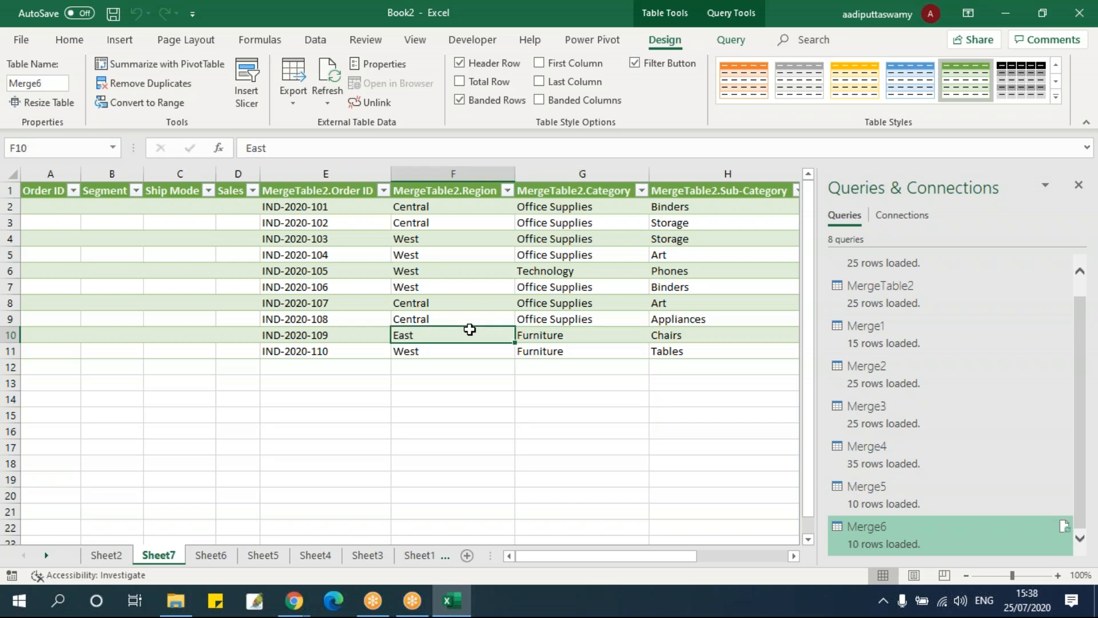
click(401, 385)
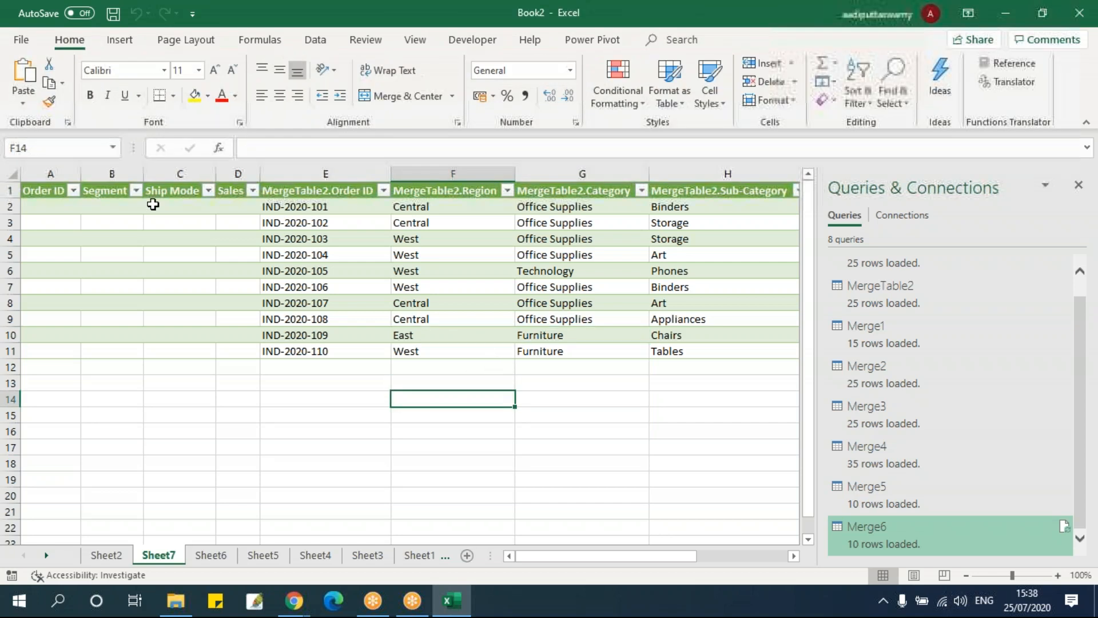
click(303, 258)
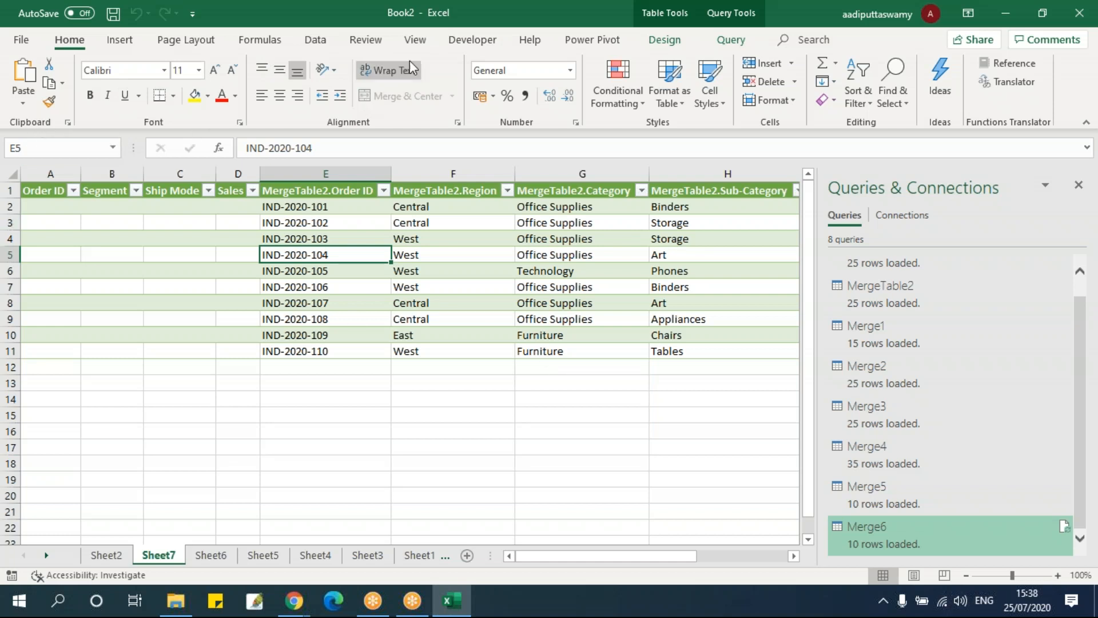
click(315, 41)
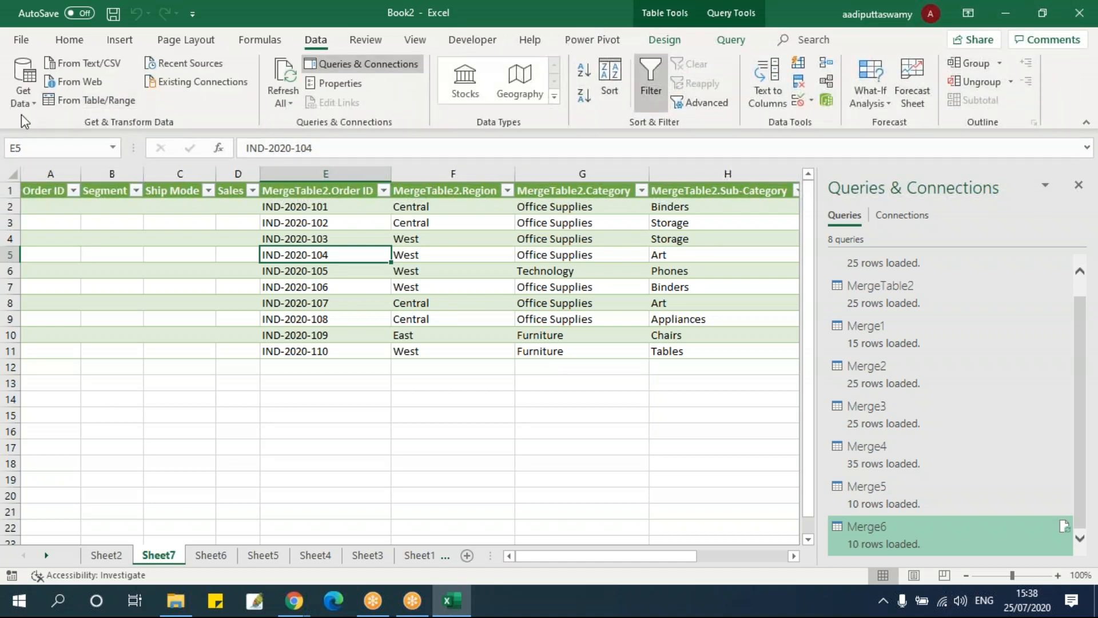
click(26, 101)
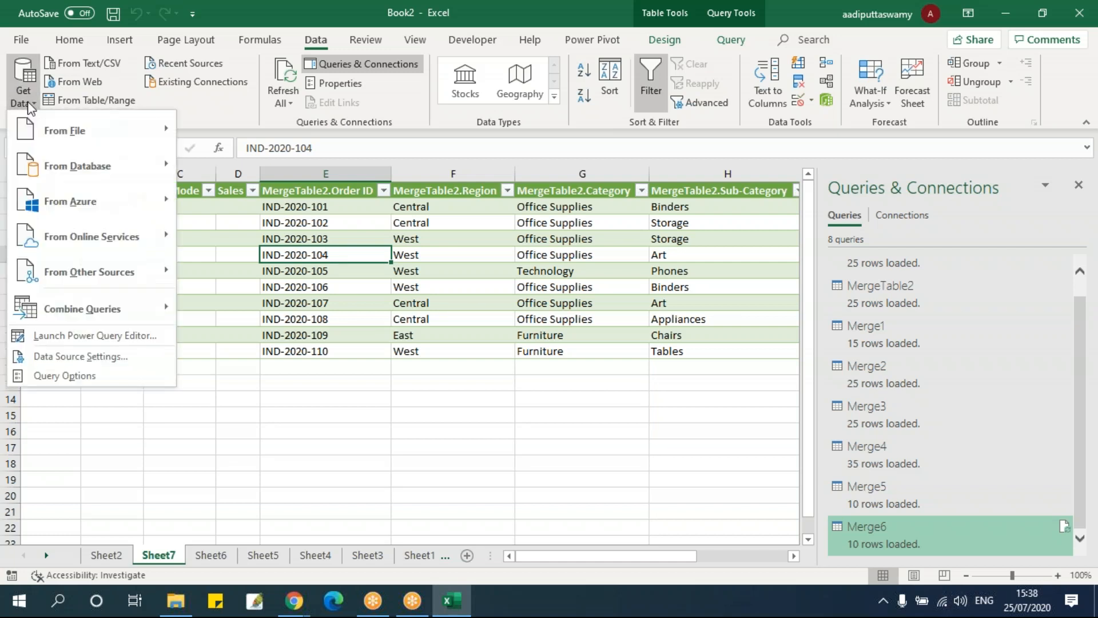
mouse_move(63, 127)
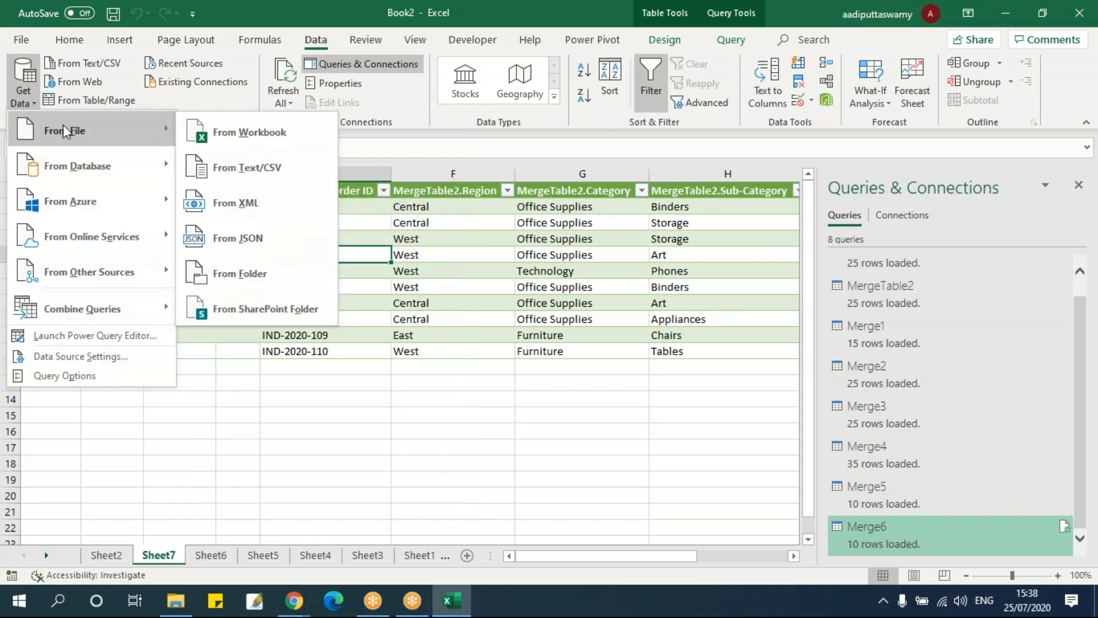
click(342, 412)
Look through the workbook's sheets holding the loaded tables and merge results, ending on Sheet7
click(104, 555)
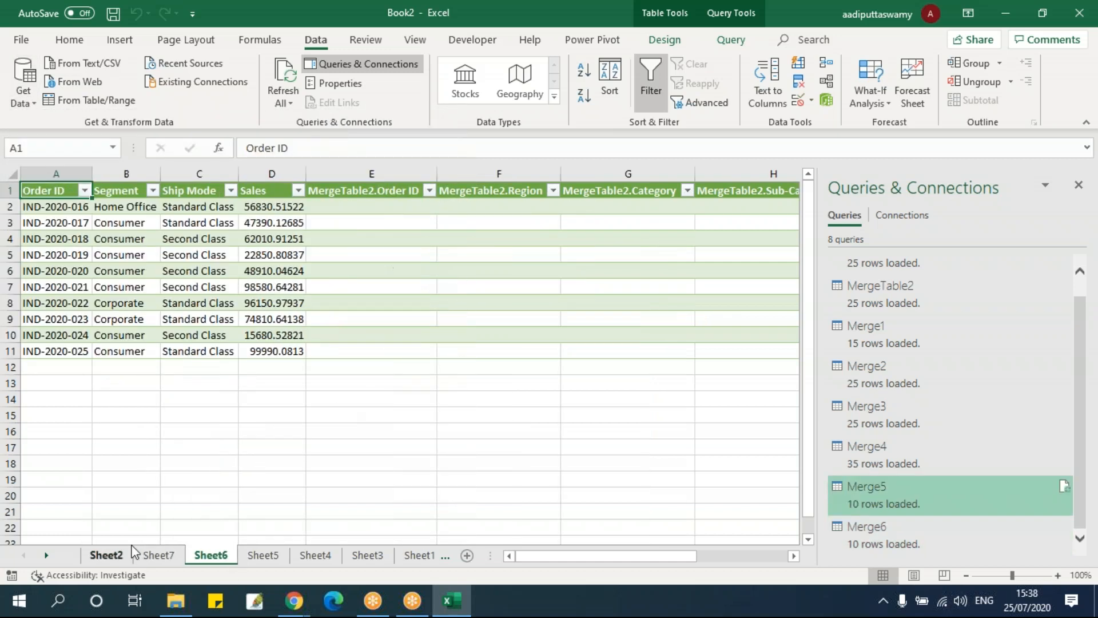
click(313, 555)
click(418, 555)
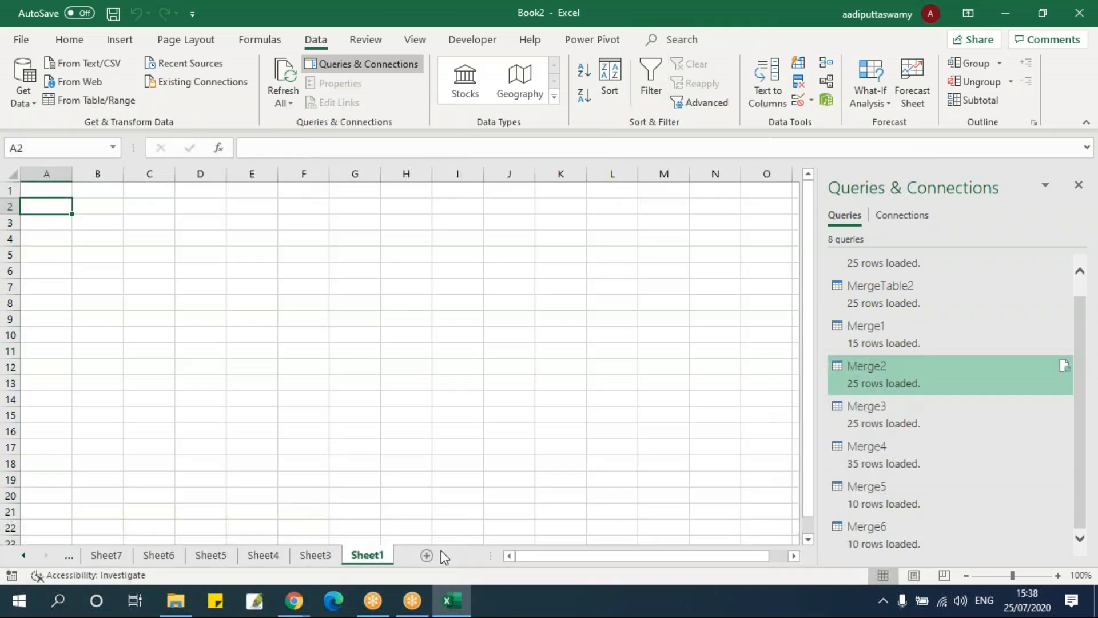
click(23, 555)
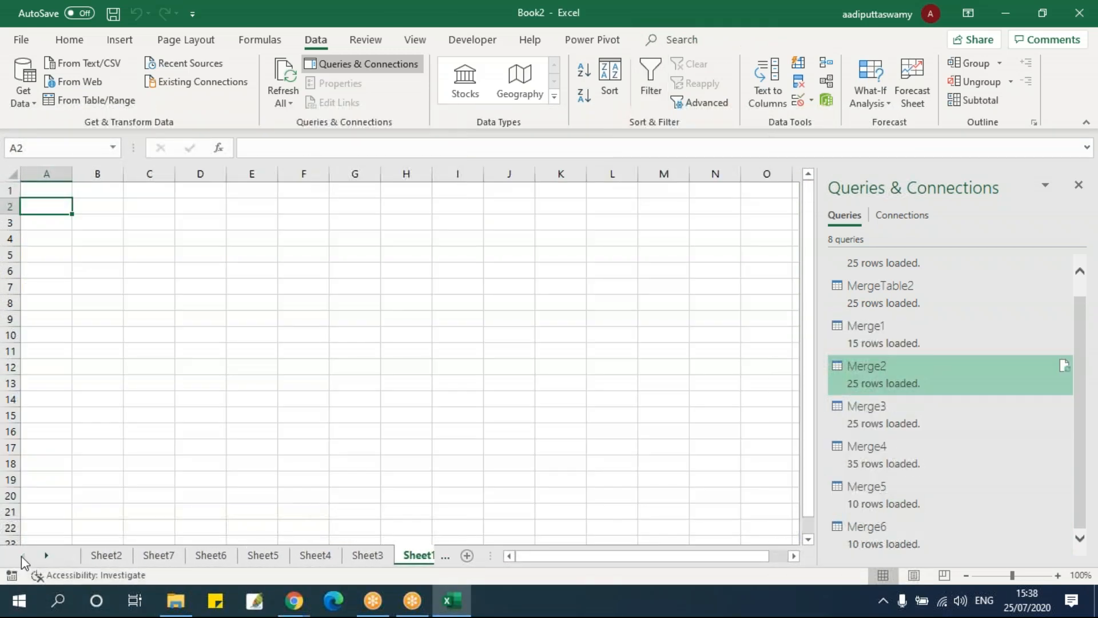
click(113, 500)
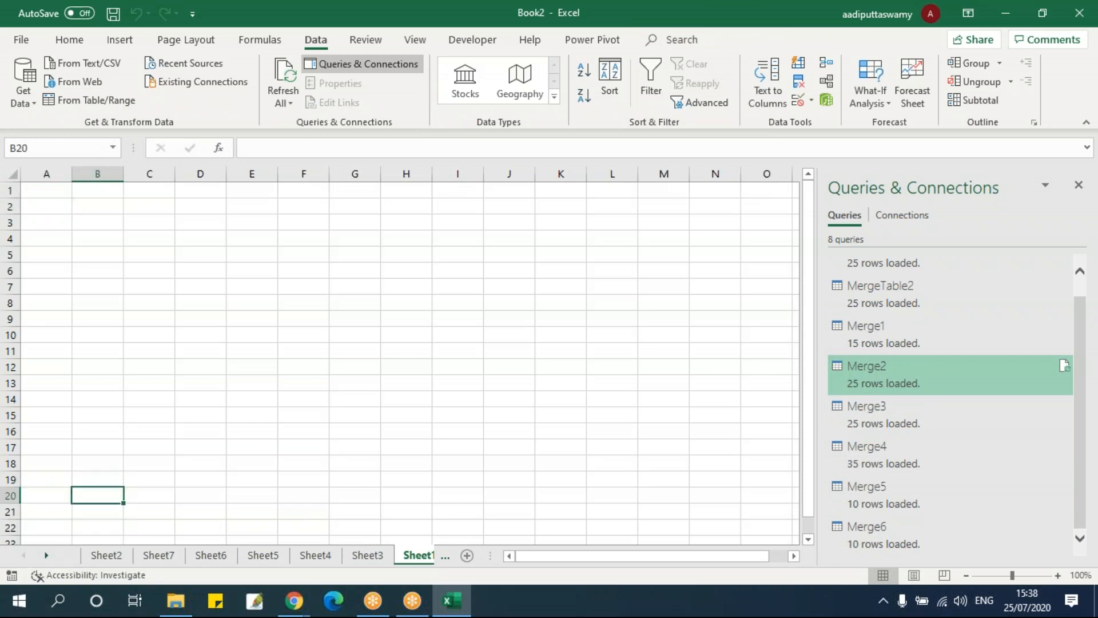
click(106, 555)
click(159, 555)
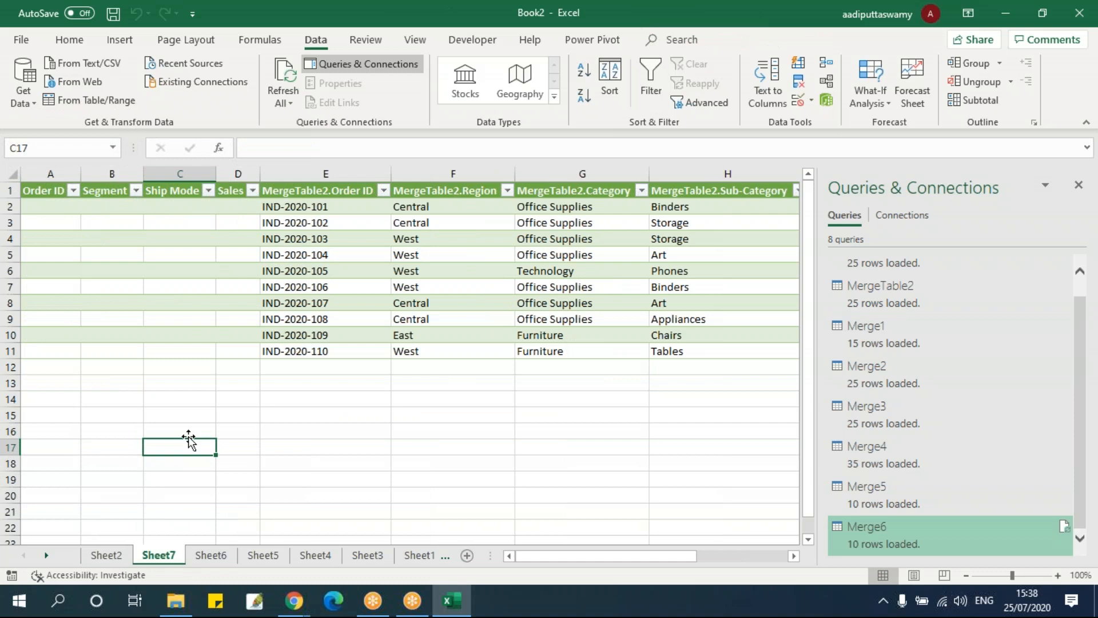
click(29, 40)
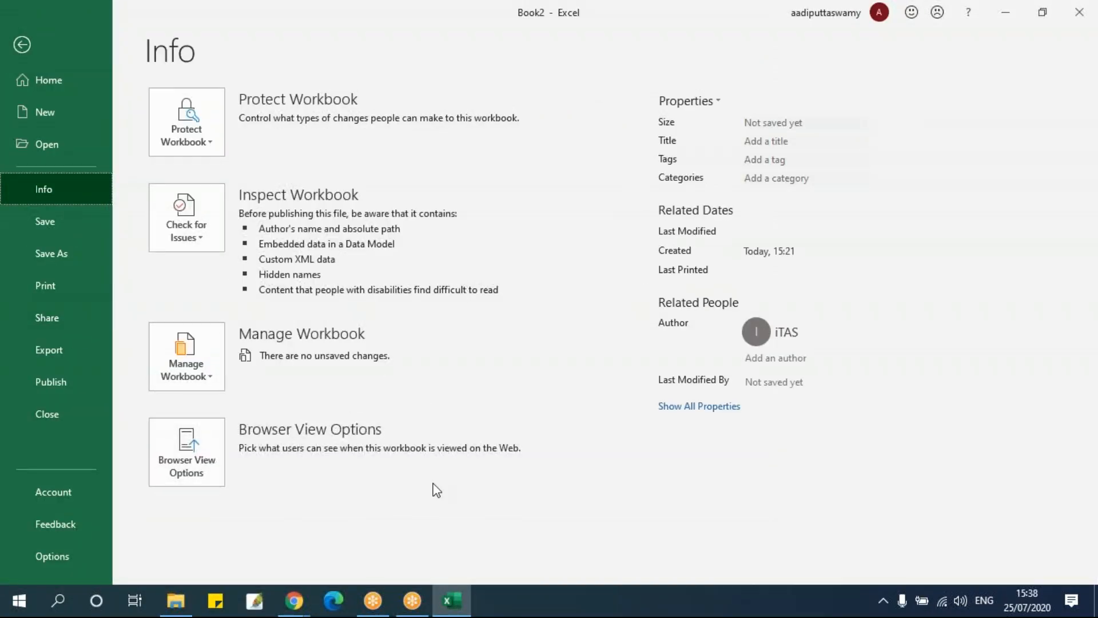
key(Escape)
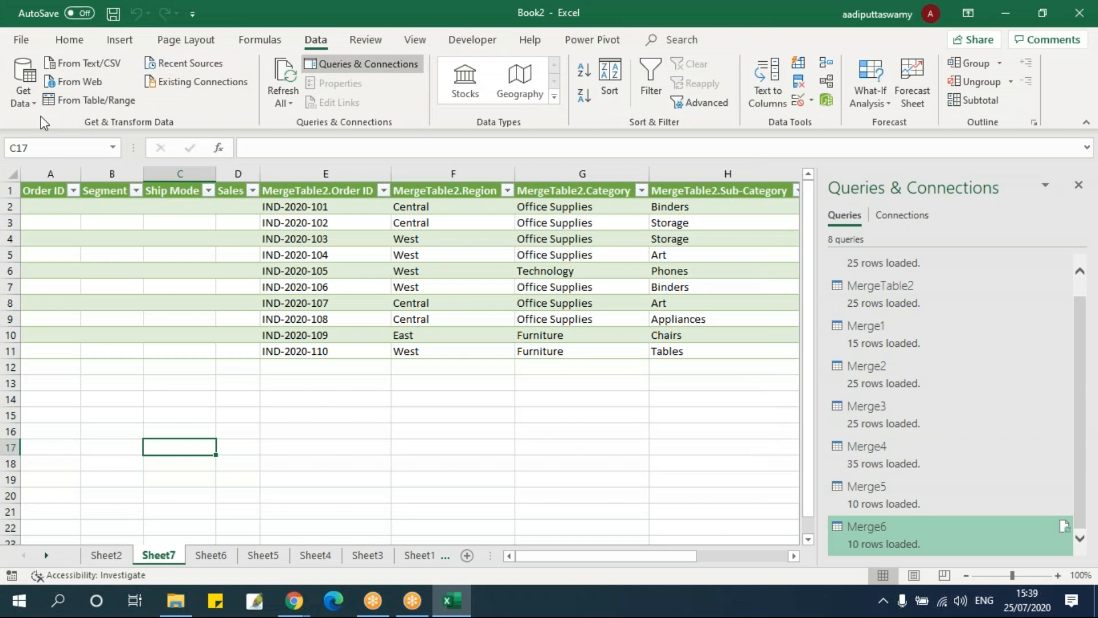
Launch the Power Query Editor again, view the MergeTable1 and MergeTable2 queries, and leave MergeTable1 selected
click(24, 94)
click(75, 338)
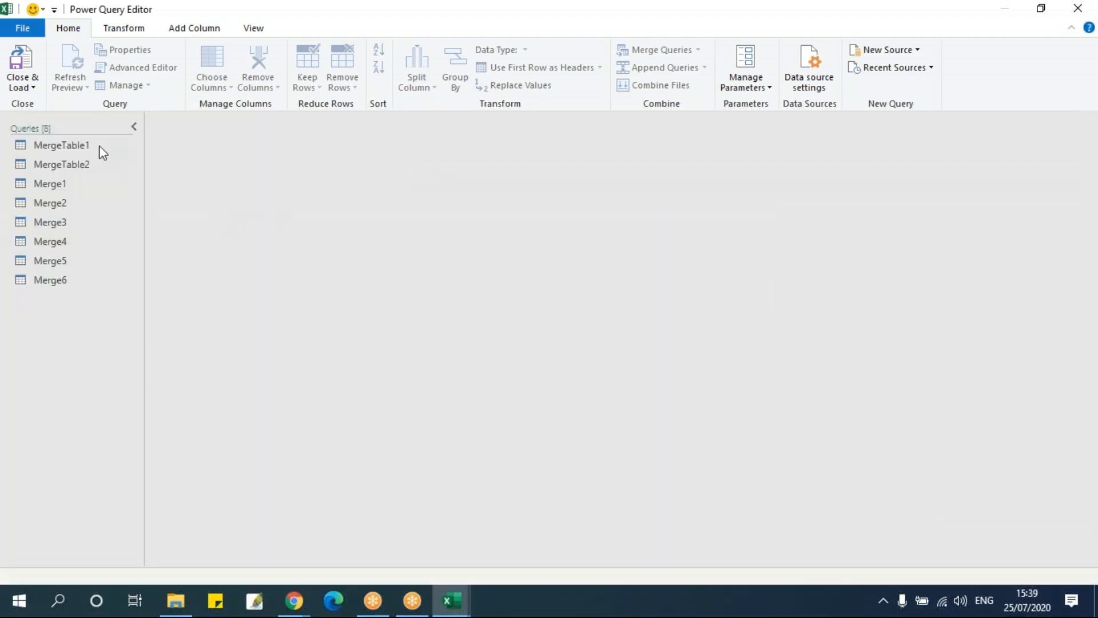
click(94, 146)
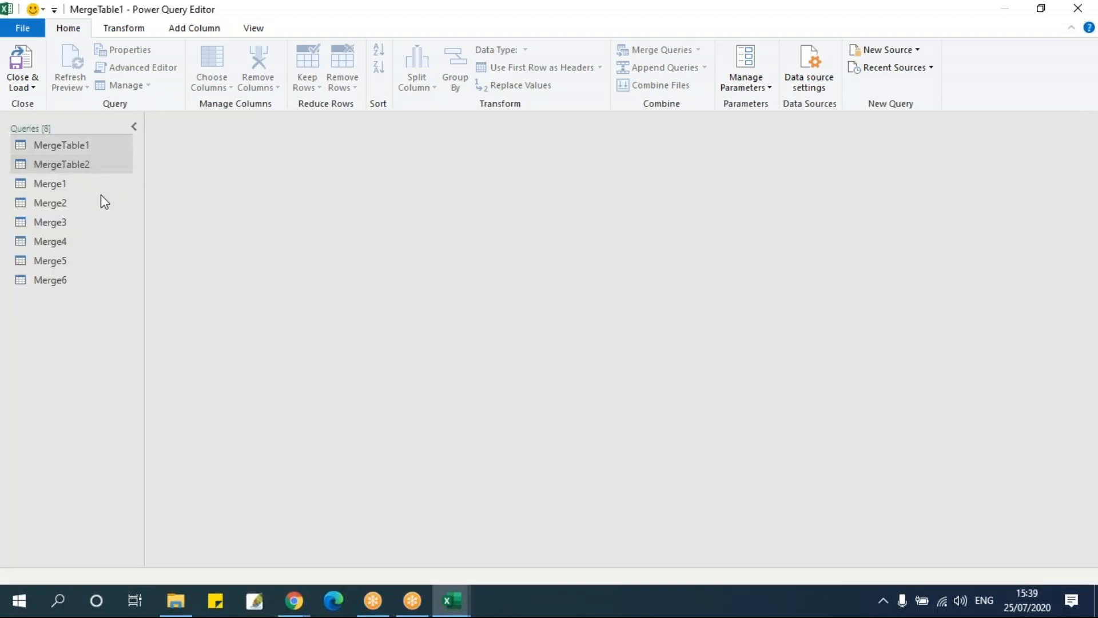
click(98, 166)
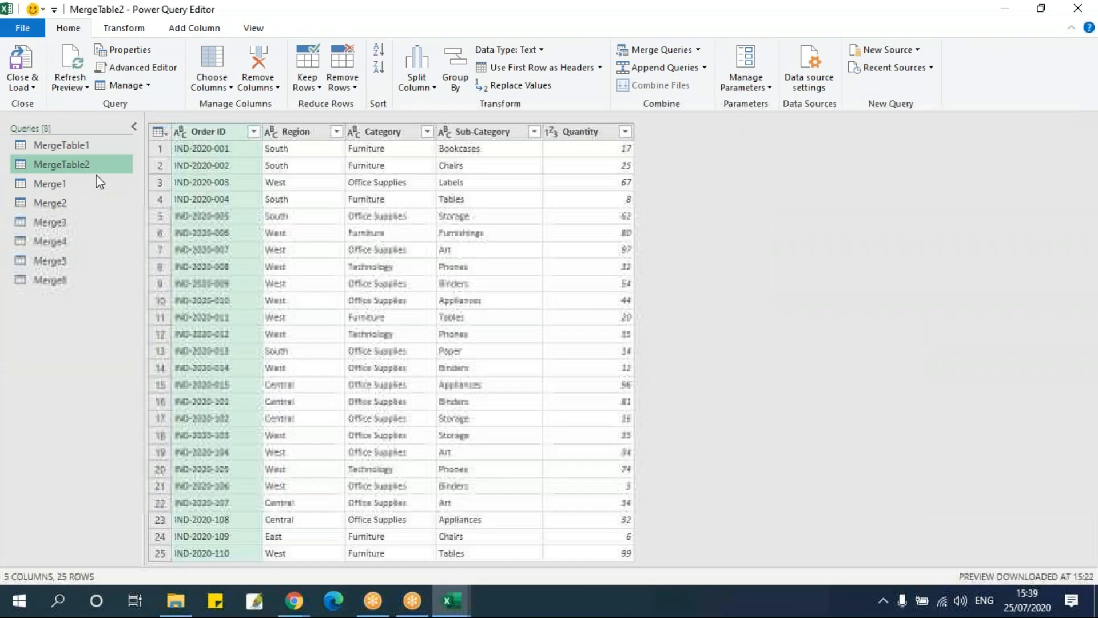
click(95, 149)
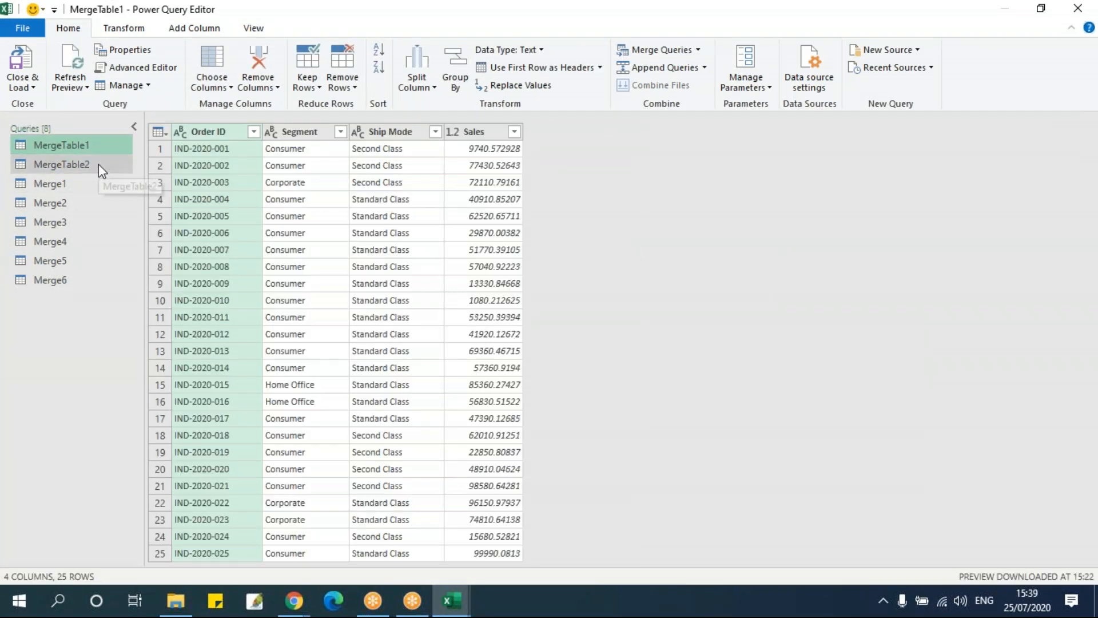
click(98, 164)
click(101, 146)
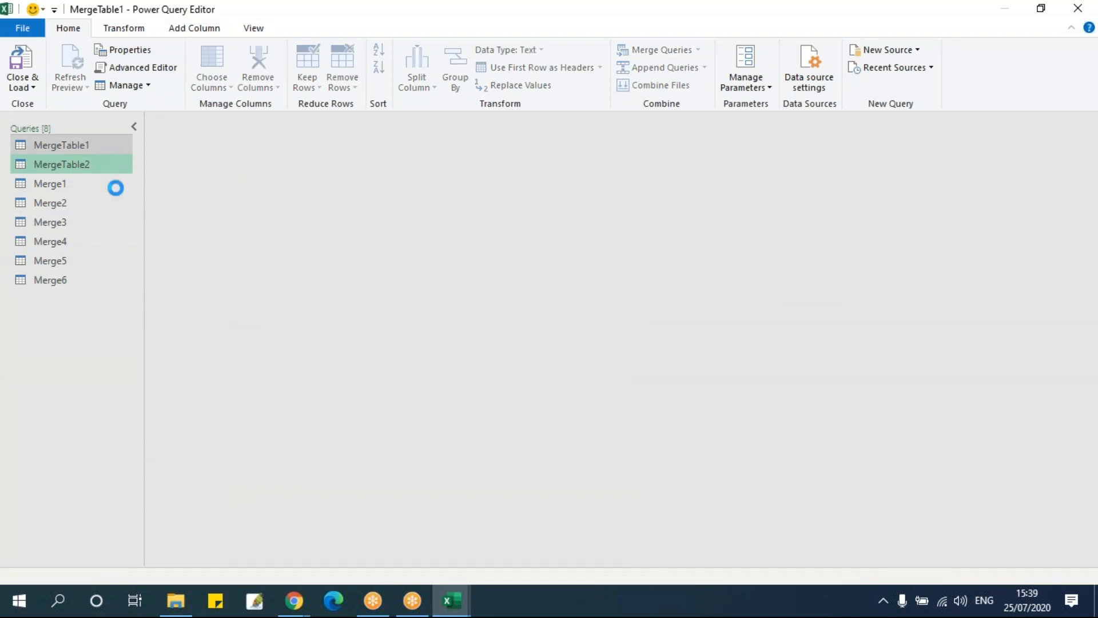
Add a custom column named "Sales by Month" to MergeTable1 with the formula [Sales] / 12
click(170, 28)
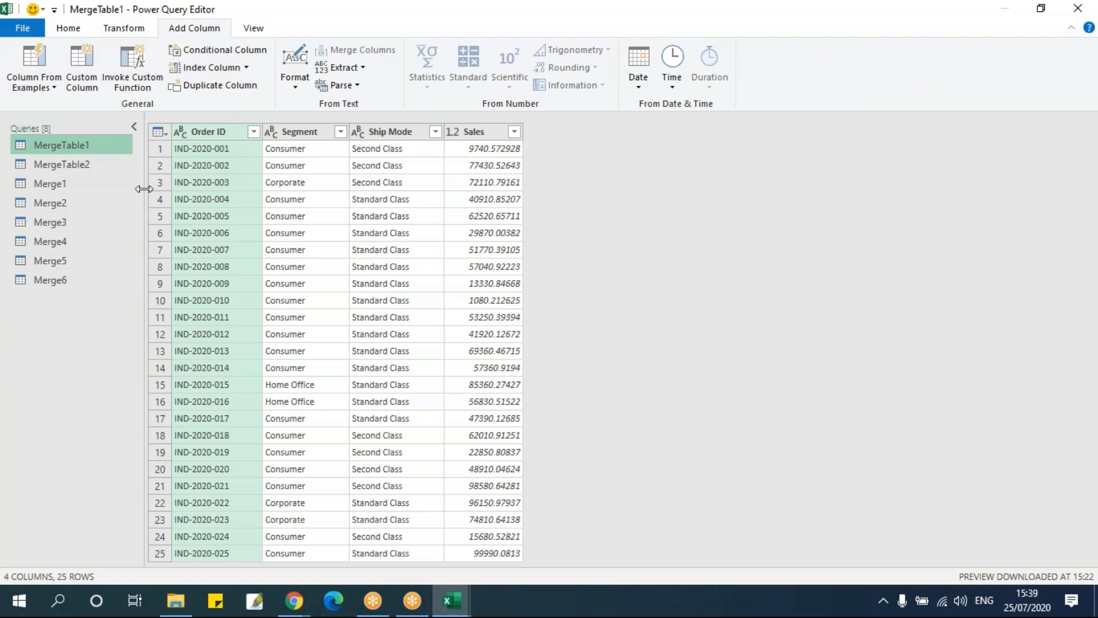
click(91, 91)
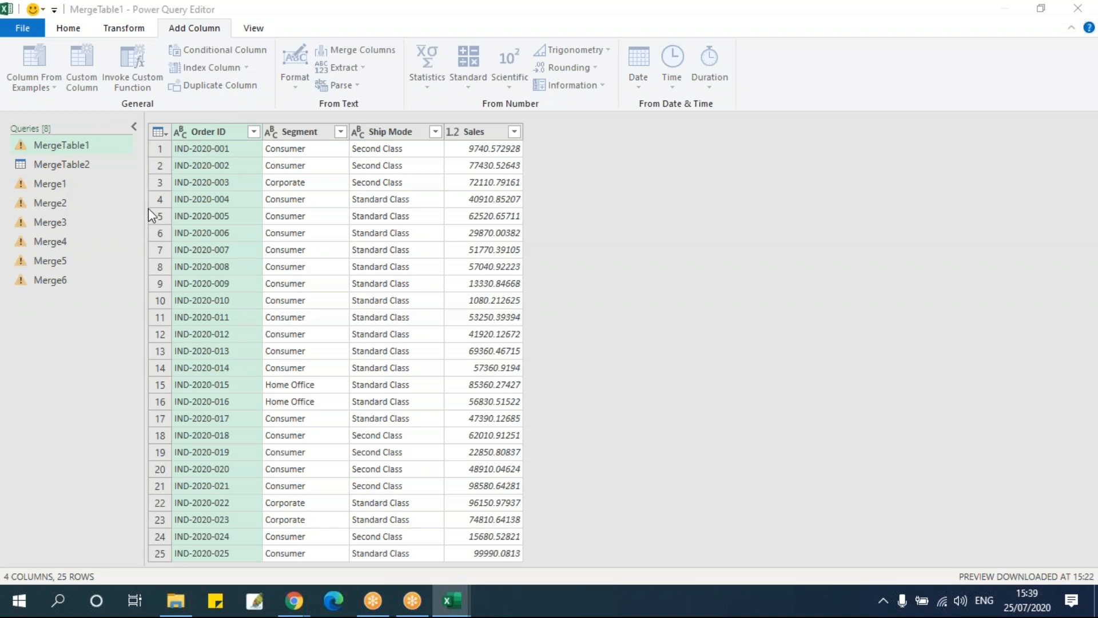
drag(444, 133, 339, 126)
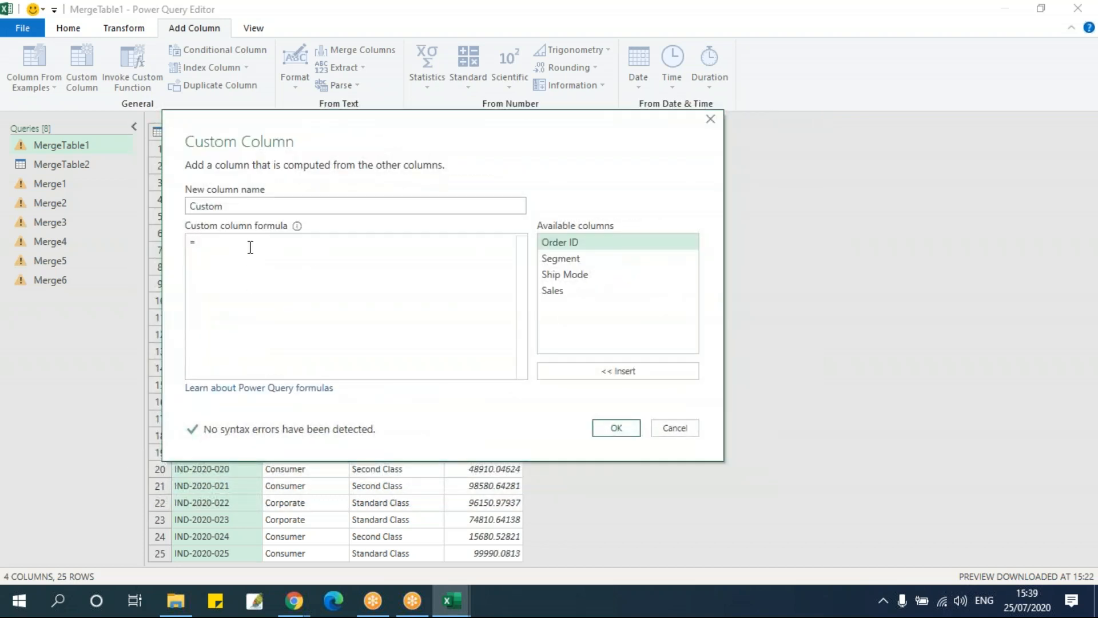
click(598, 295)
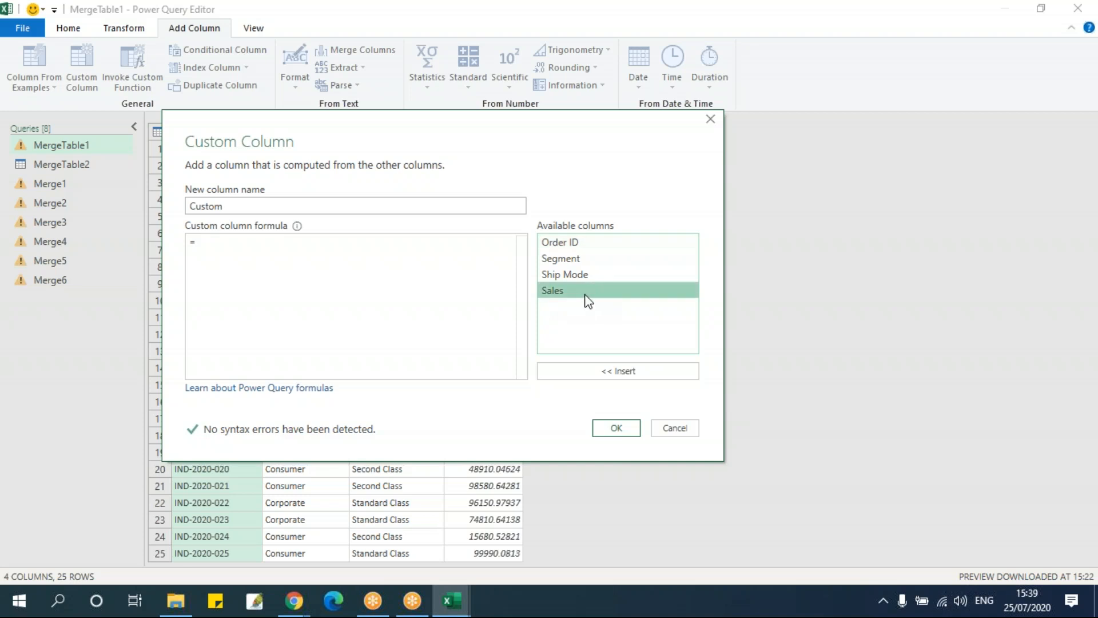
double_click(578, 292)
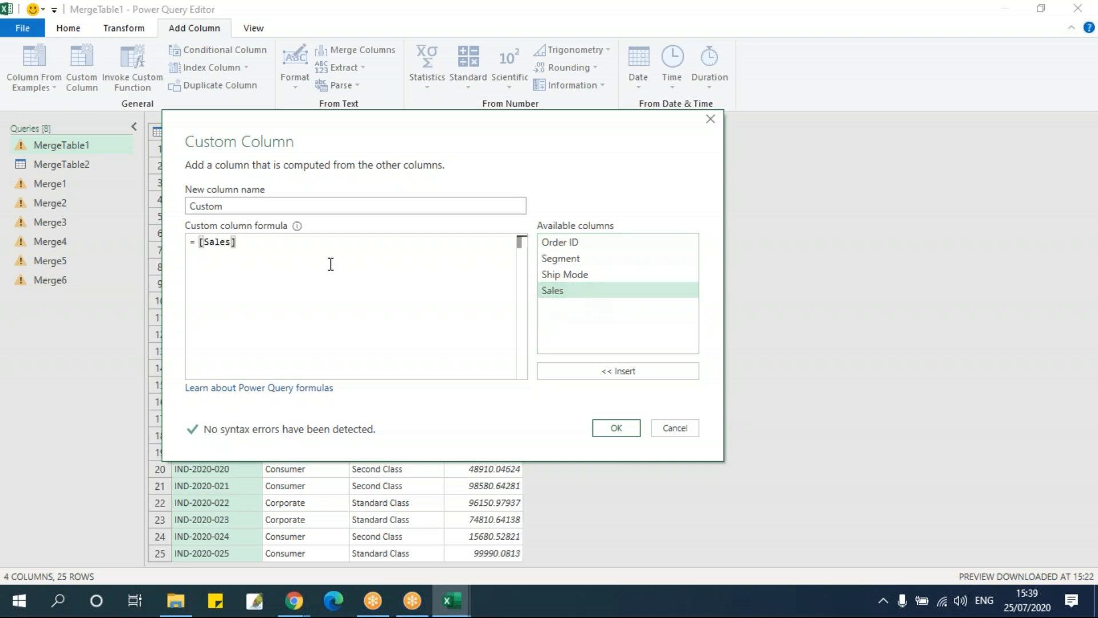
text(/ )
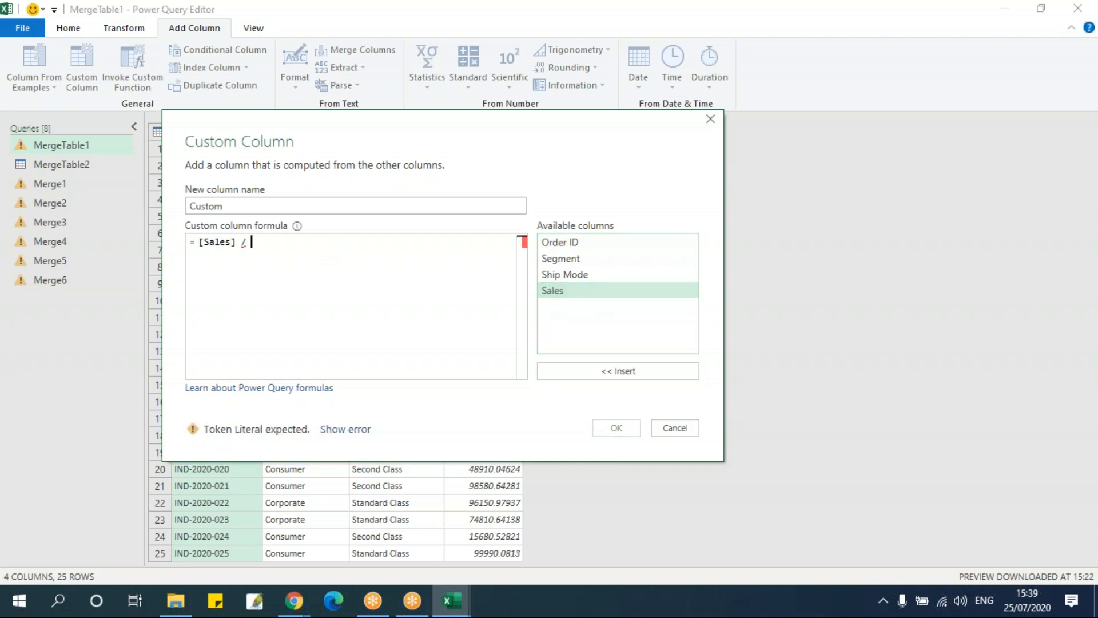
text(12)
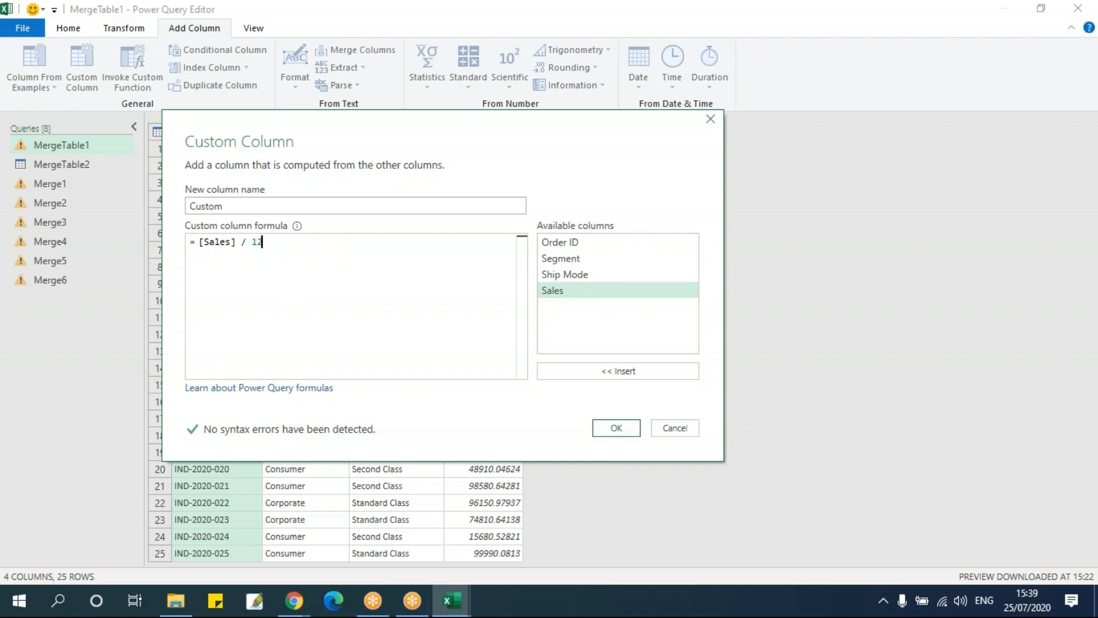
double_click(257, 205)
text(Sales by Month)
click(617, 428)
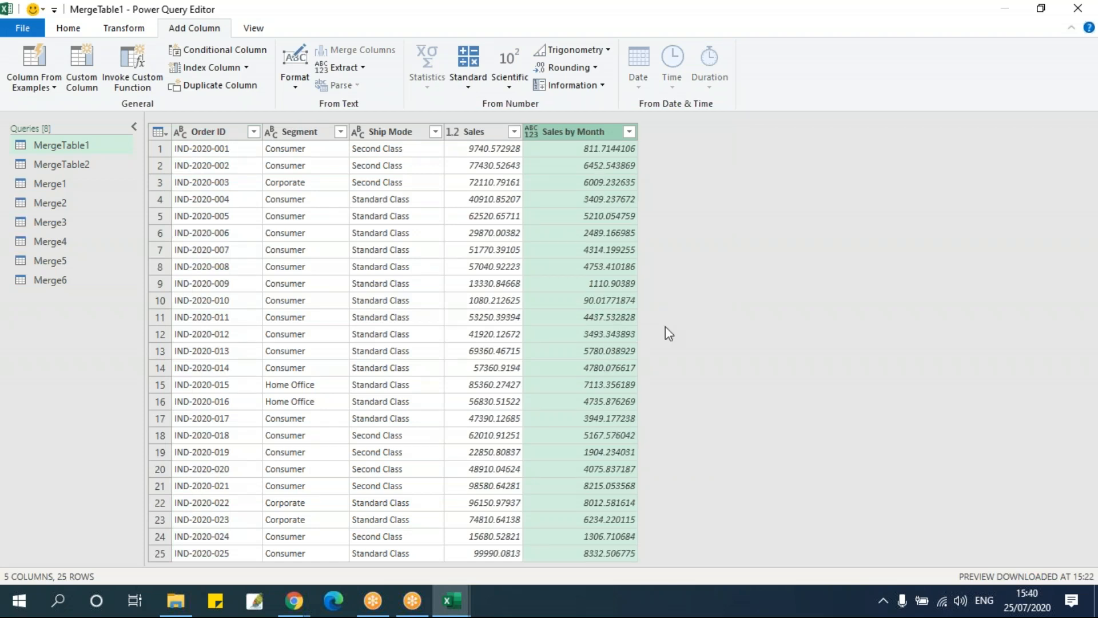
Close the query editor keeping the changes, and check the updated queries in the workbook, including the Merge3 preview
click(1078, 8)
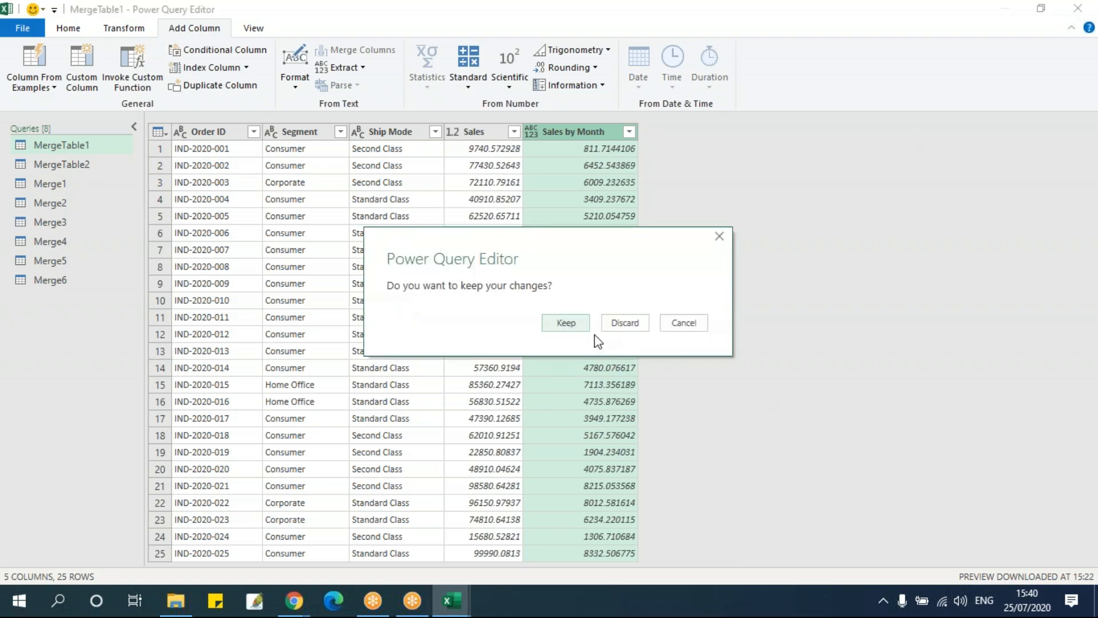
click(565, 324)
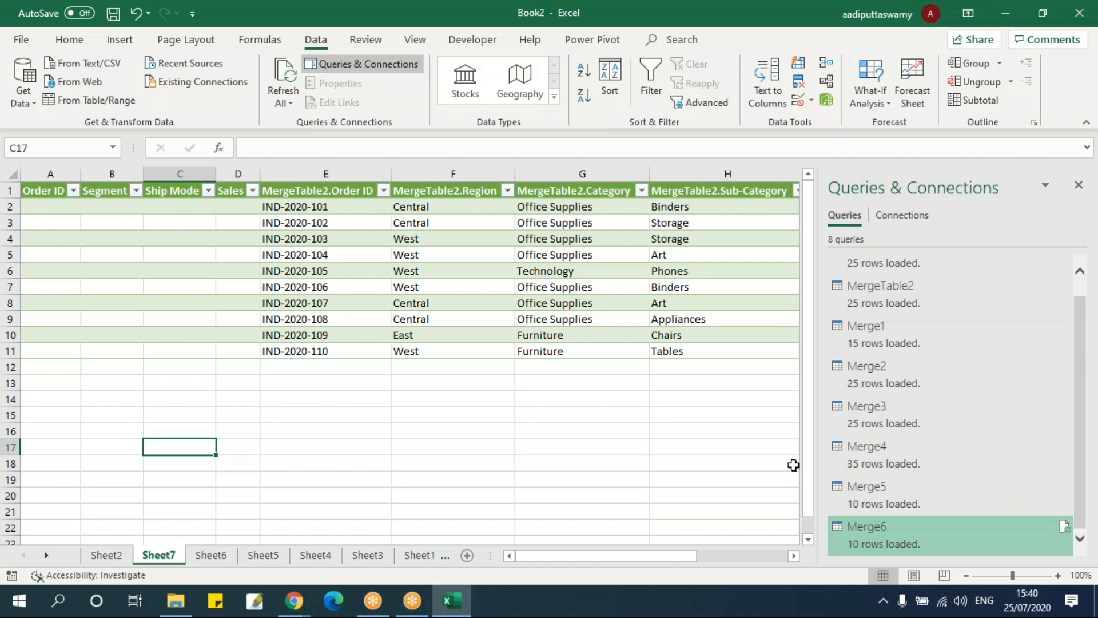
scroll(786, 481, down, 6)
scroll(910, 490, up, 1)
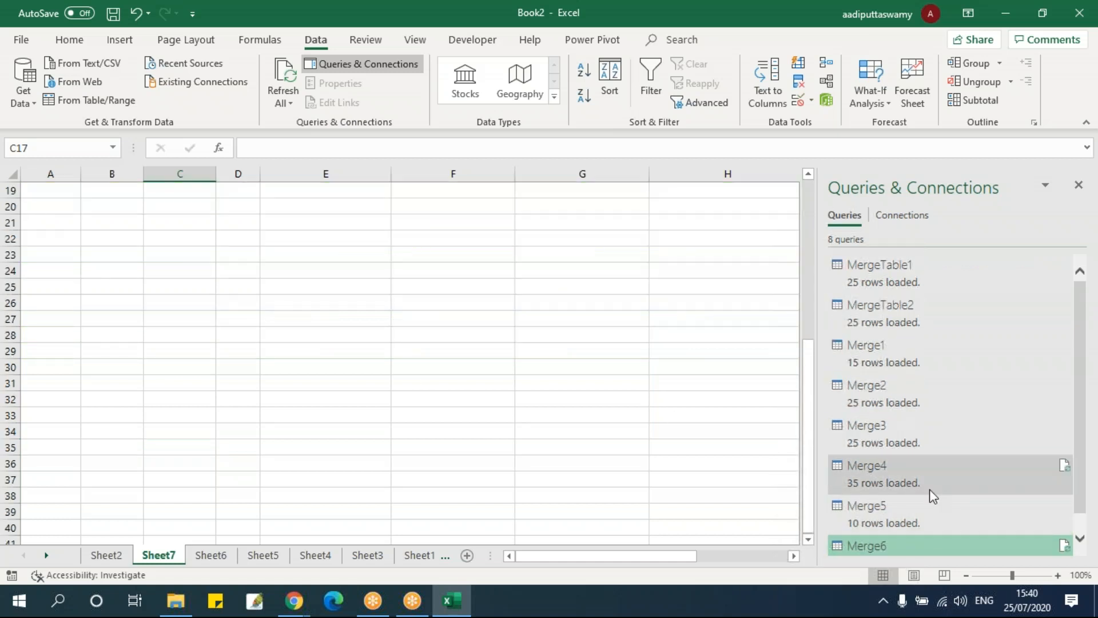
scroll(928, 489, down, 1)
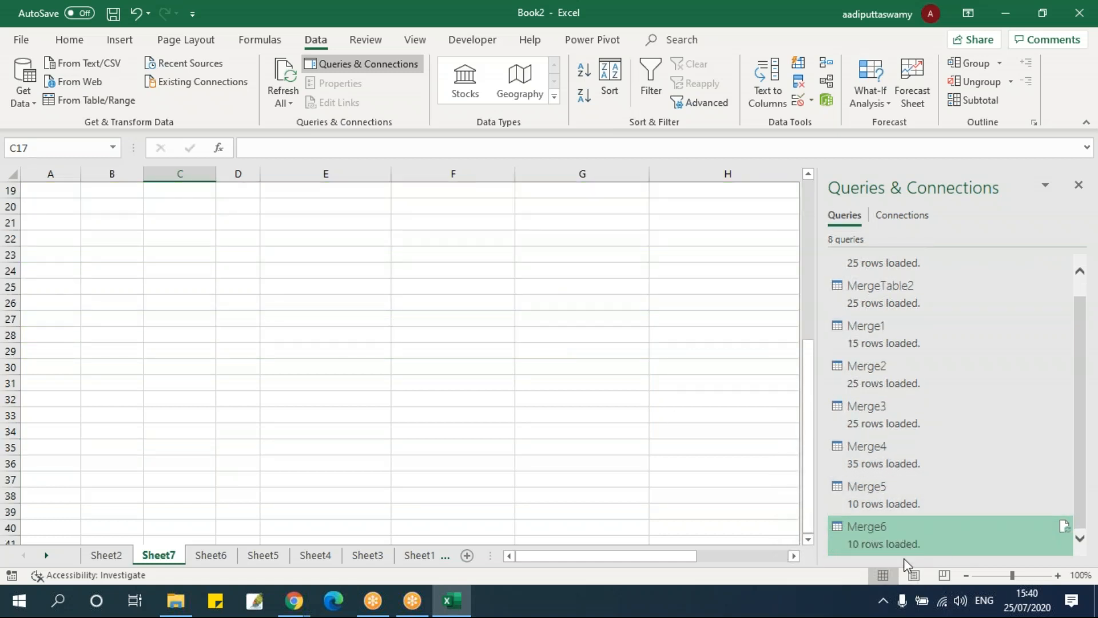
click(891, 541)
scroll(877, 533, up, 1)
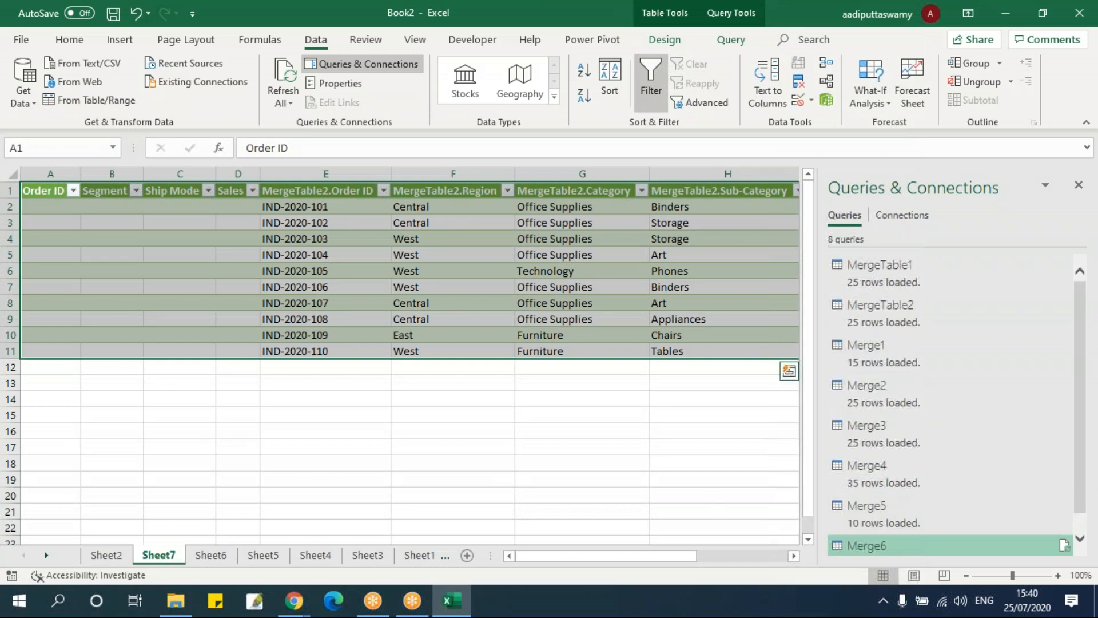
mouse_move(913, 430)
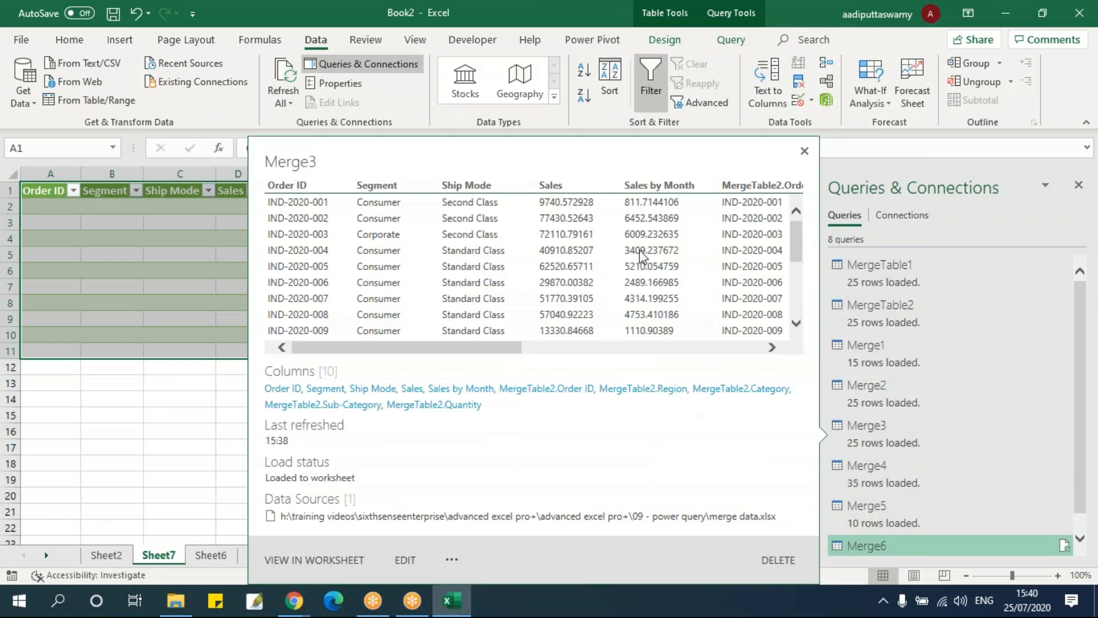
click(129, 369)
Launch the Power Query Editor, view MergeTable1 with its new column, and try to switch back to the Book2 workbook
click(26, 94)
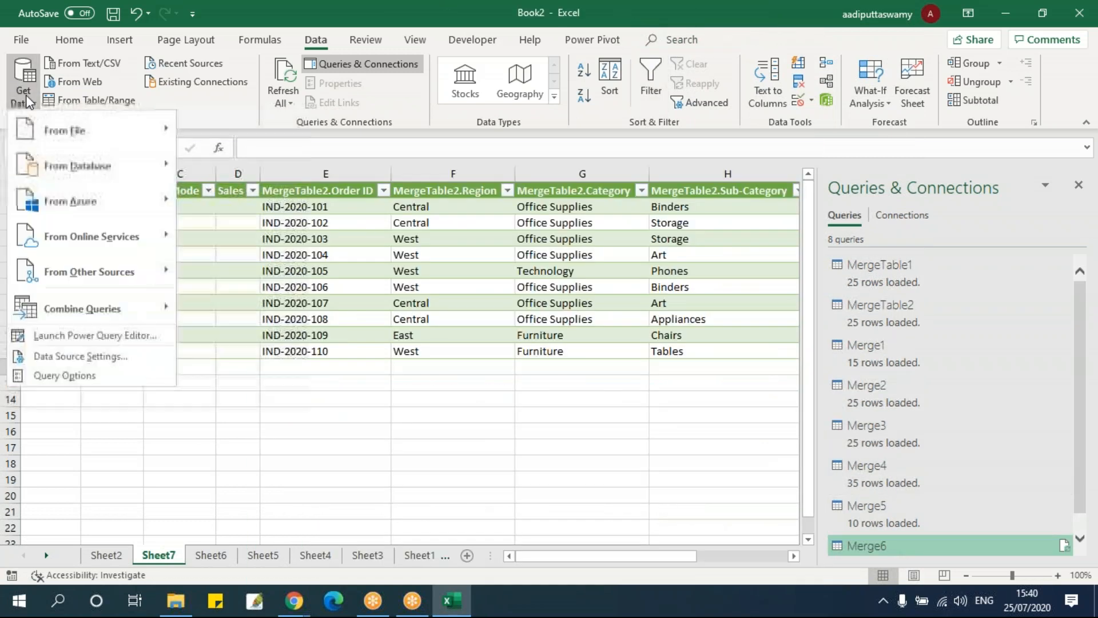
click(85, 338)
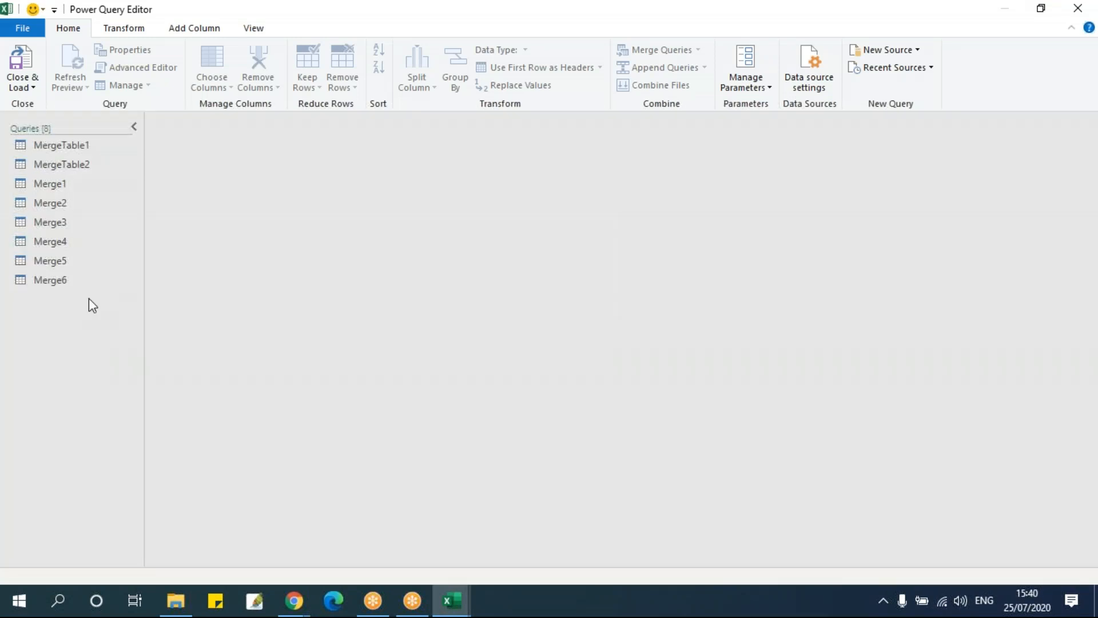
click(74, 146)
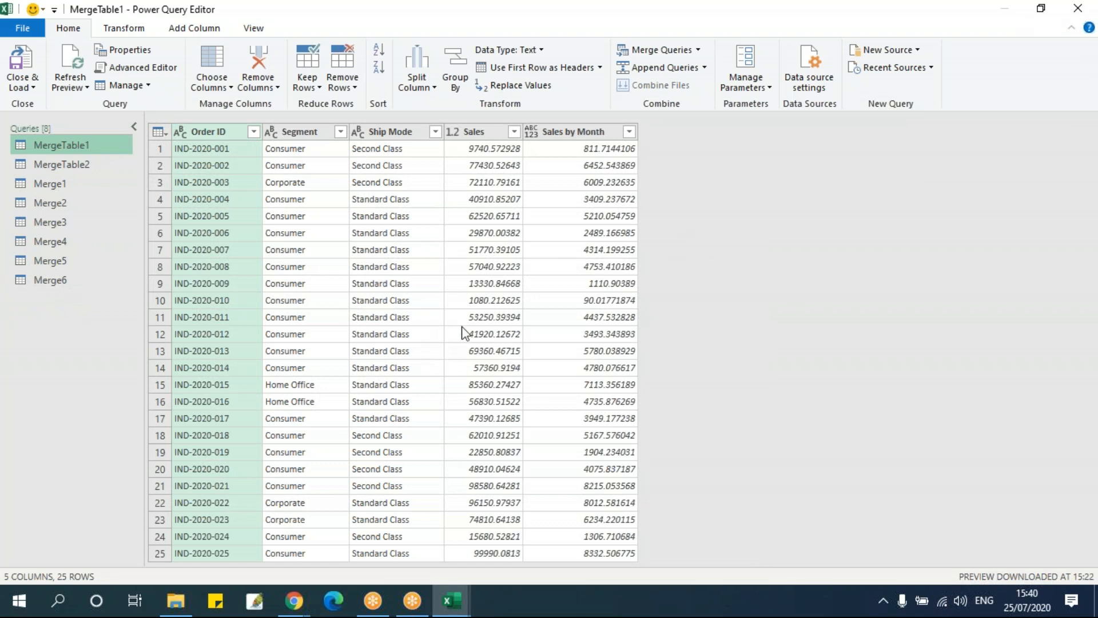
click(887, 417)
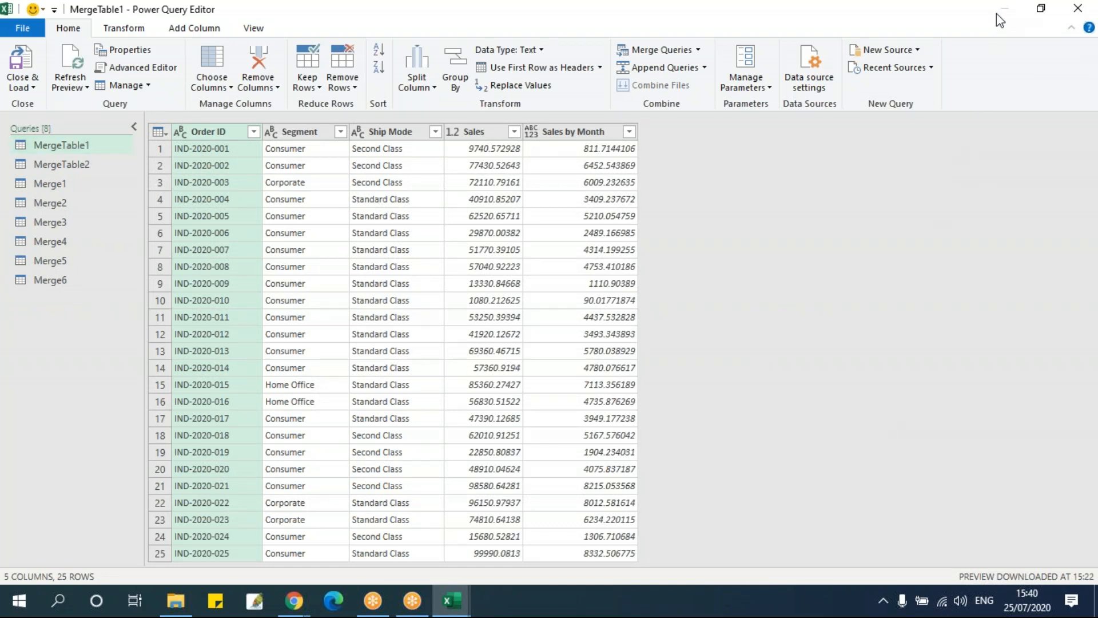
click(464, 598)
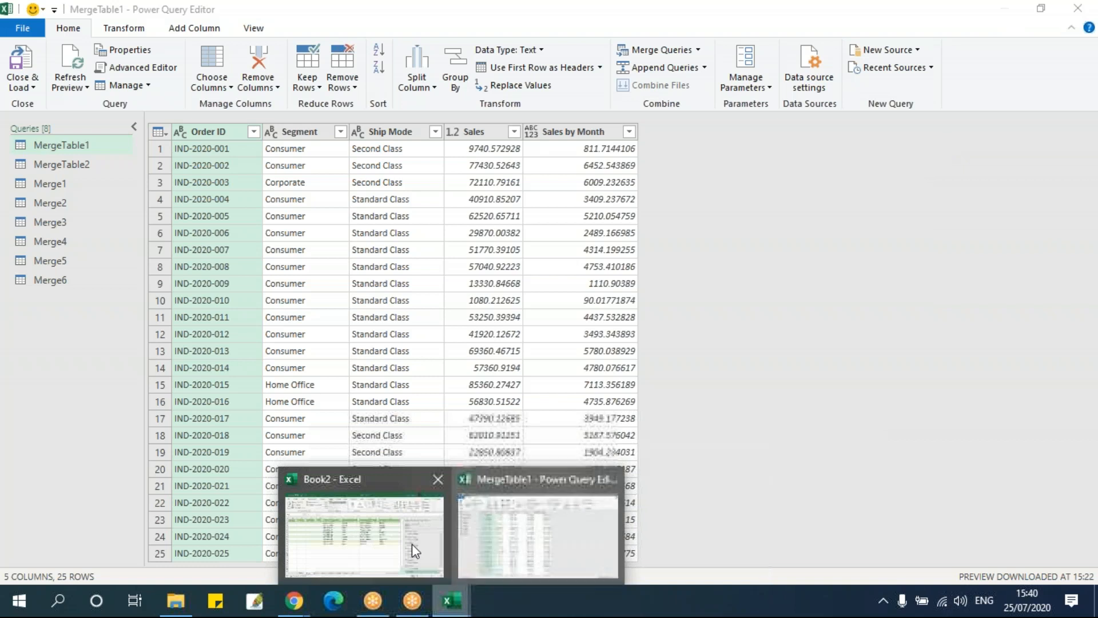
click(337, 518)
click(336, 475)
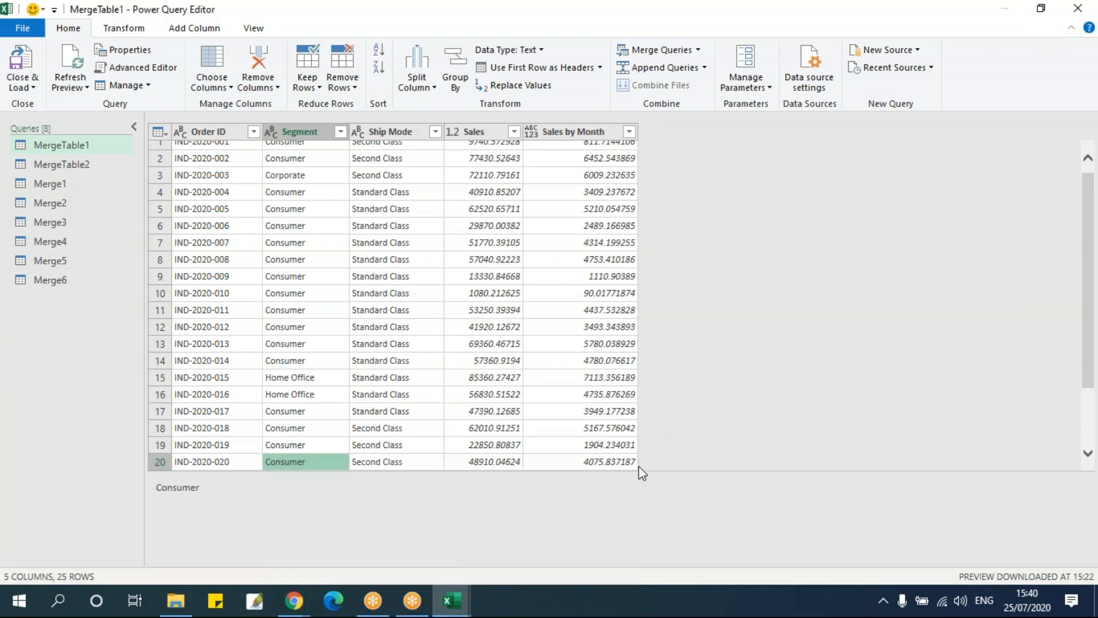
View the MergeTable2 query and close the query editor to return to the workbook
click(453, 599)
click(503, 557)
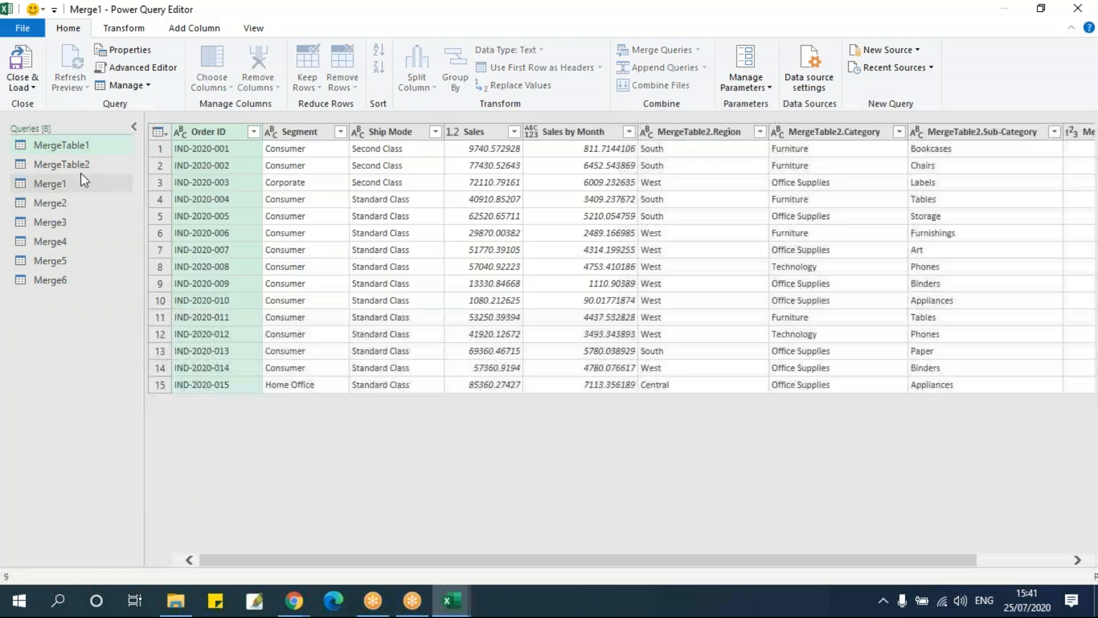
click(80, 171)
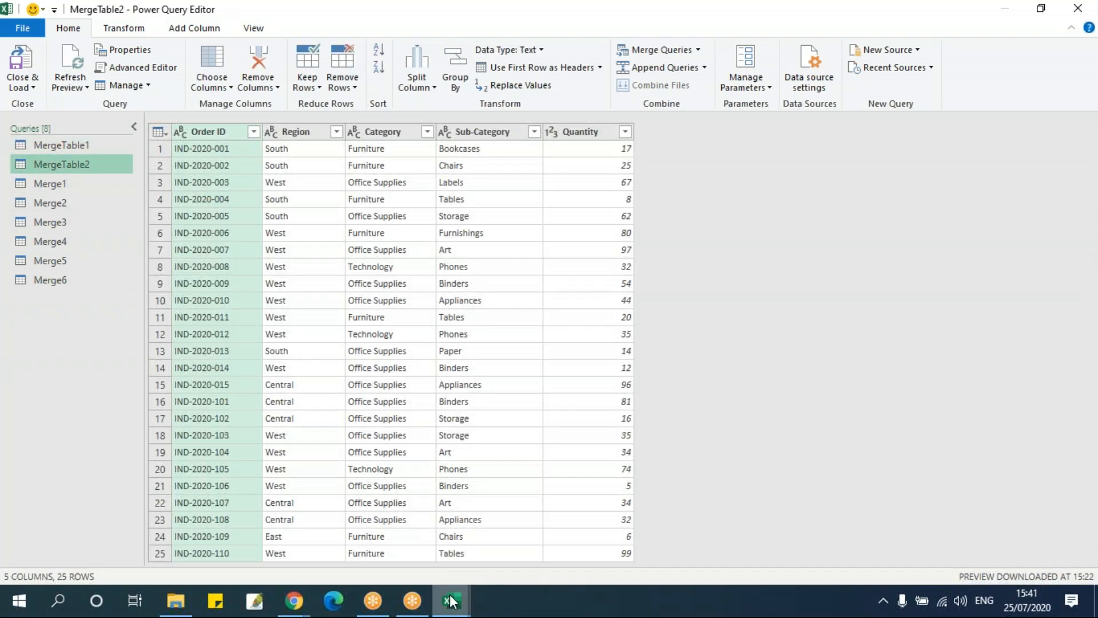
click(1005, 7)
mouse_move(456, 601)
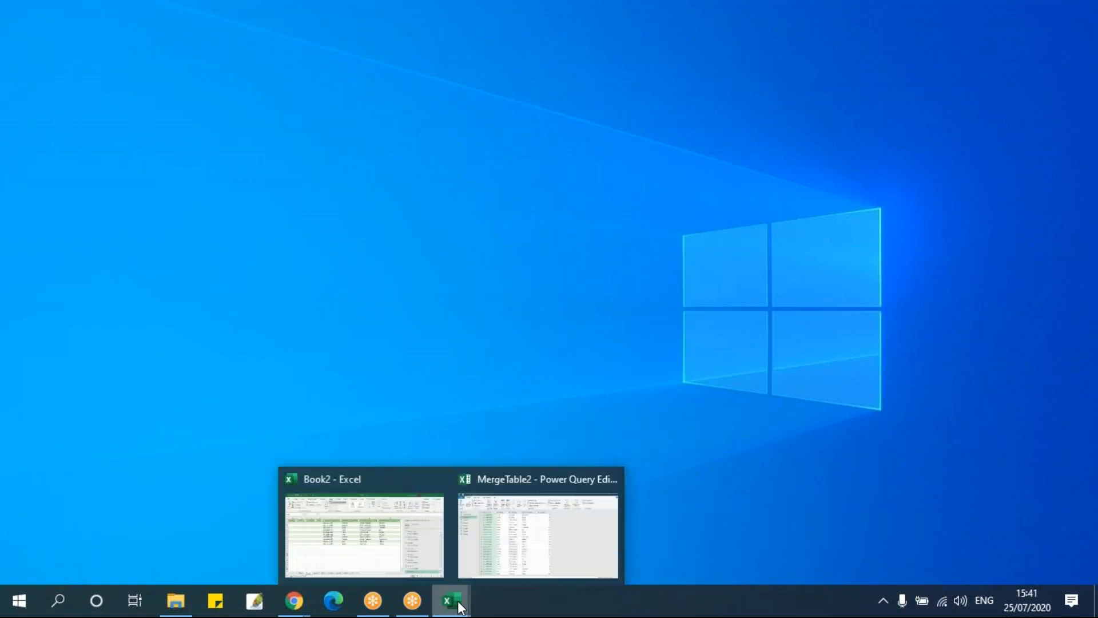
click(510, 555)
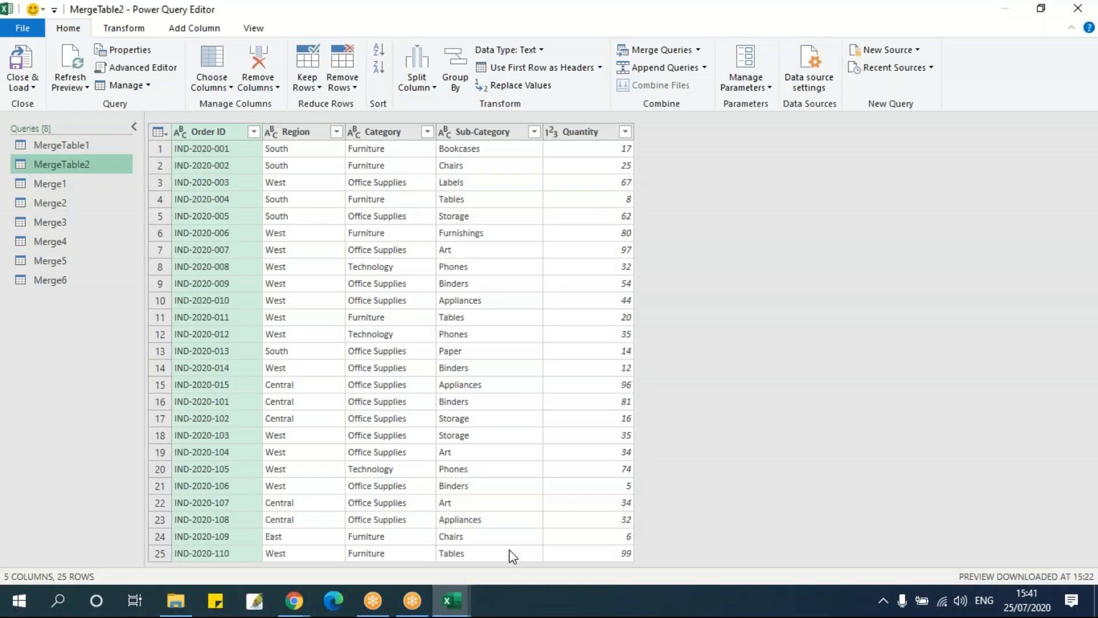
click(1078, 8)
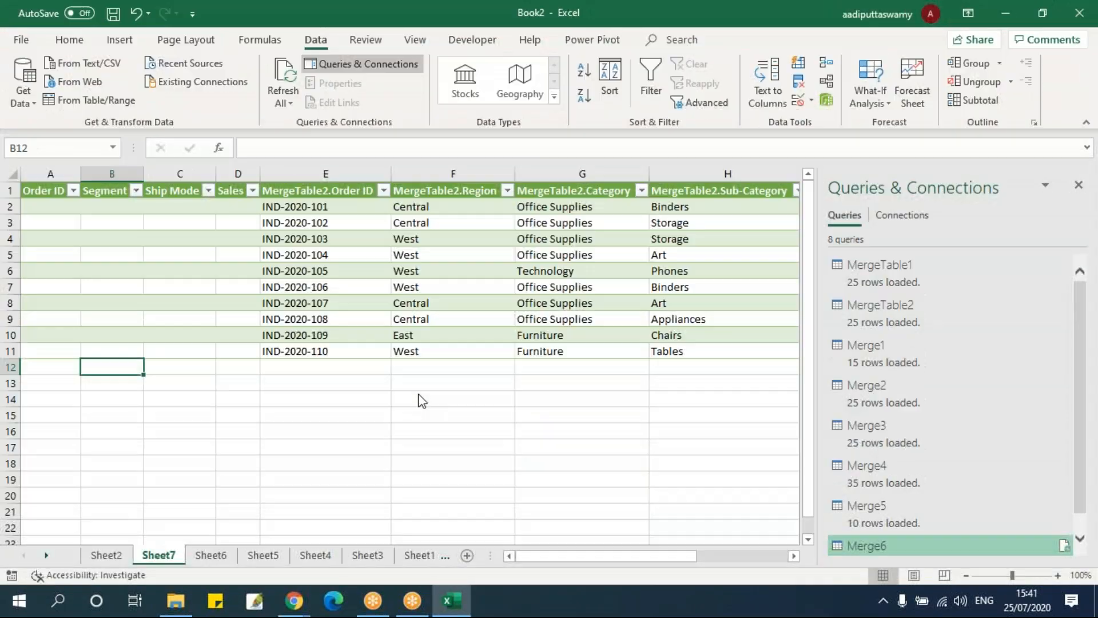
Look through the workbook's sheets, including Sheet1, Sheet3 and Sheet5, to see where the query results are loaded
click(451, 399)
click(325, 383)
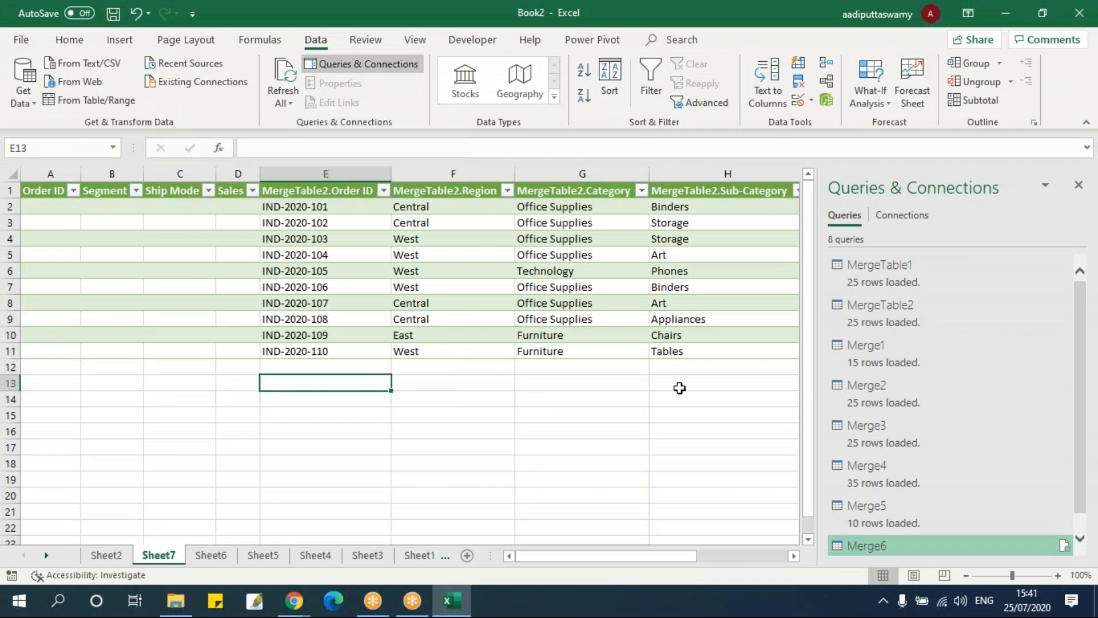
click(421, 561)
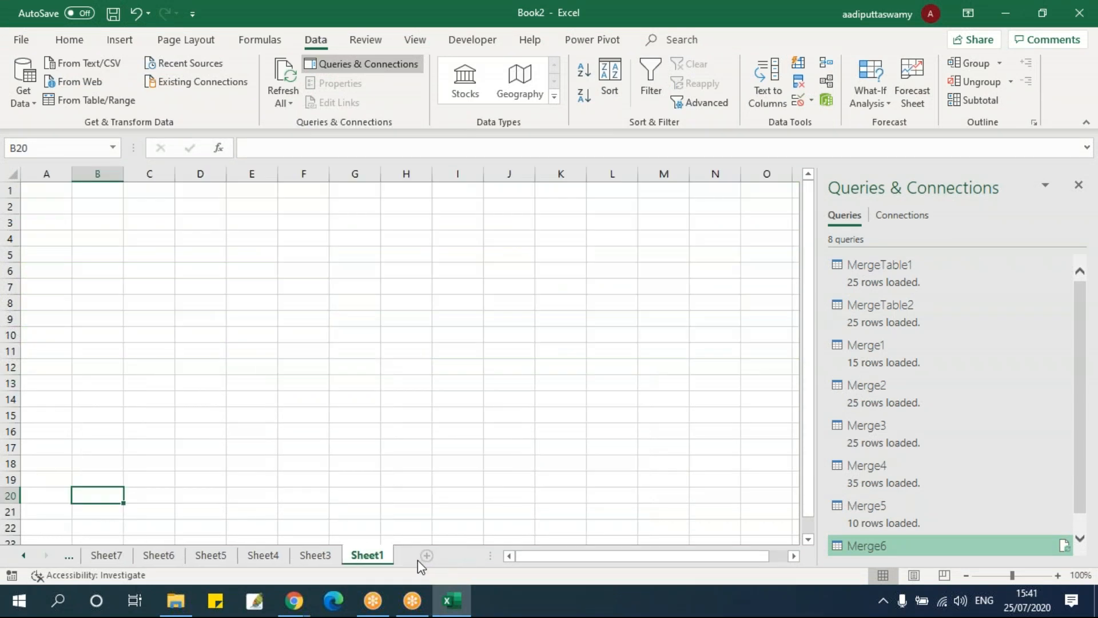
click(324, 555)
drag(523, 556, 481, 564)
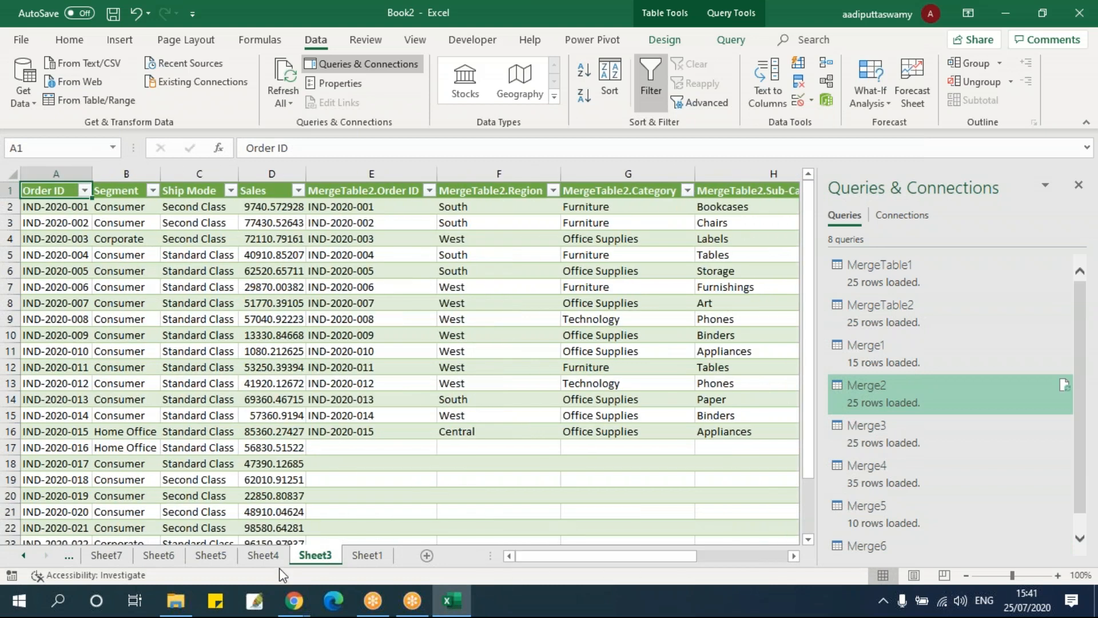
click(263, 555)
Load the MergeTable1 query as a table into the existing Sheet1, starting at cell B20
click(372, 557)
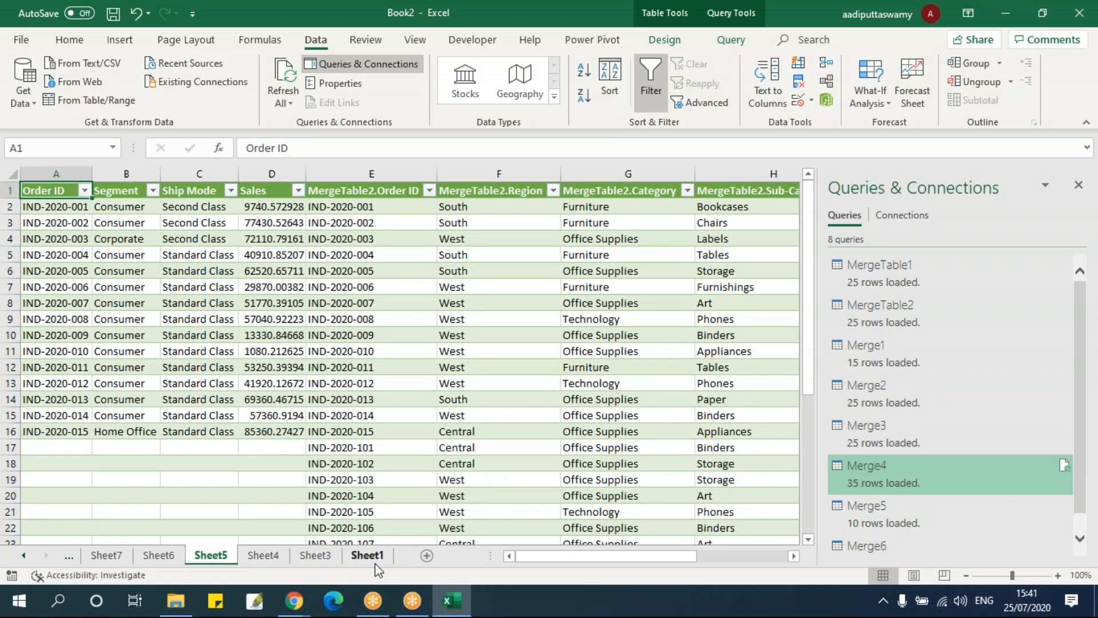
right_click(928, 263)
click(979, 372)
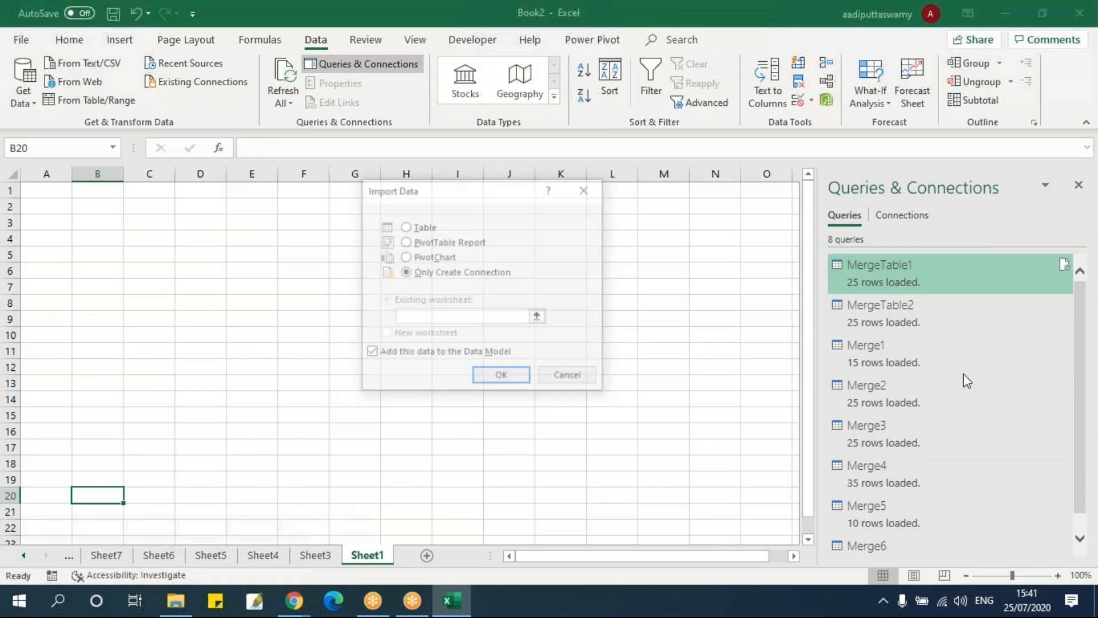
click(435, 228)
click(506, 380)
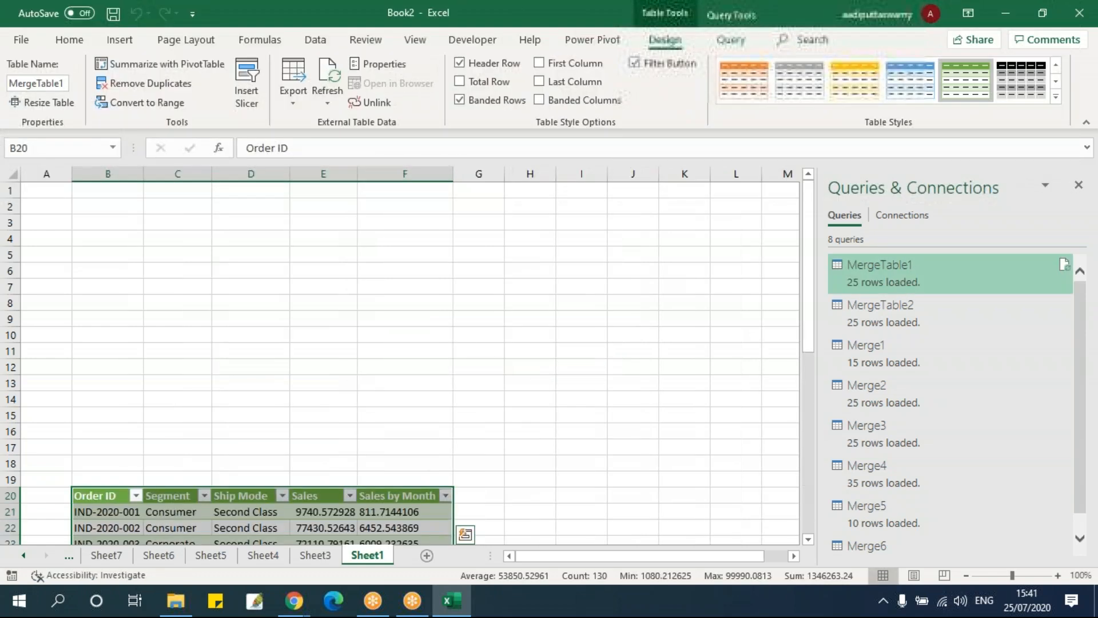
Examine the Sales by Month values in the MergeTable1 table loaded on Sheet1
scroll(496, 373, down, 5)
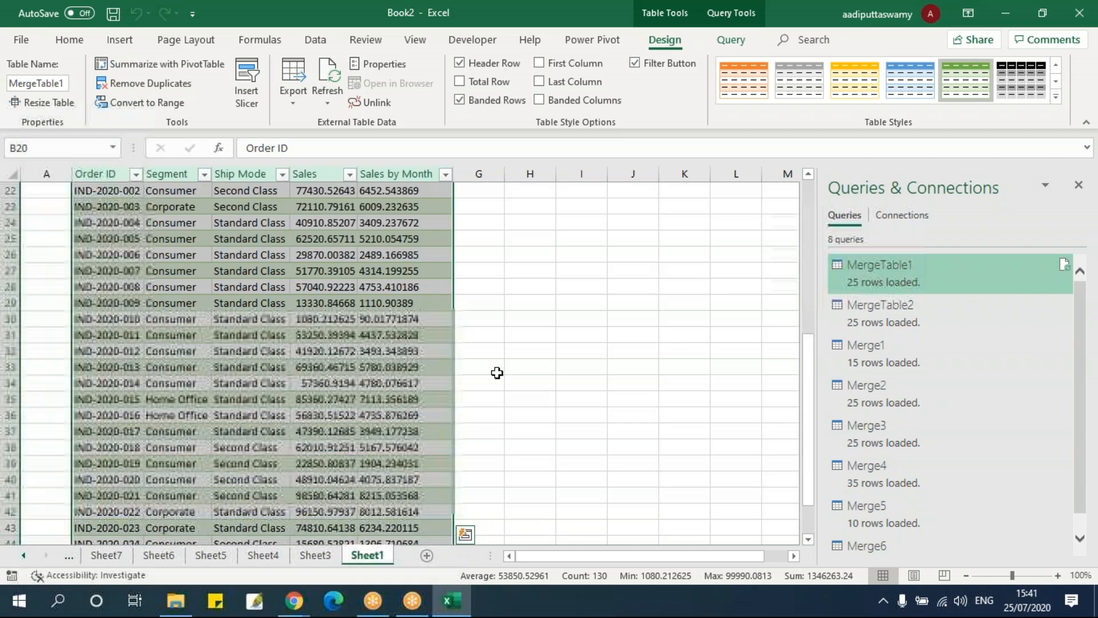
click(397, 192)
key(Down)
key(Down)
key(Down)
key(Down)
click(404, 353)
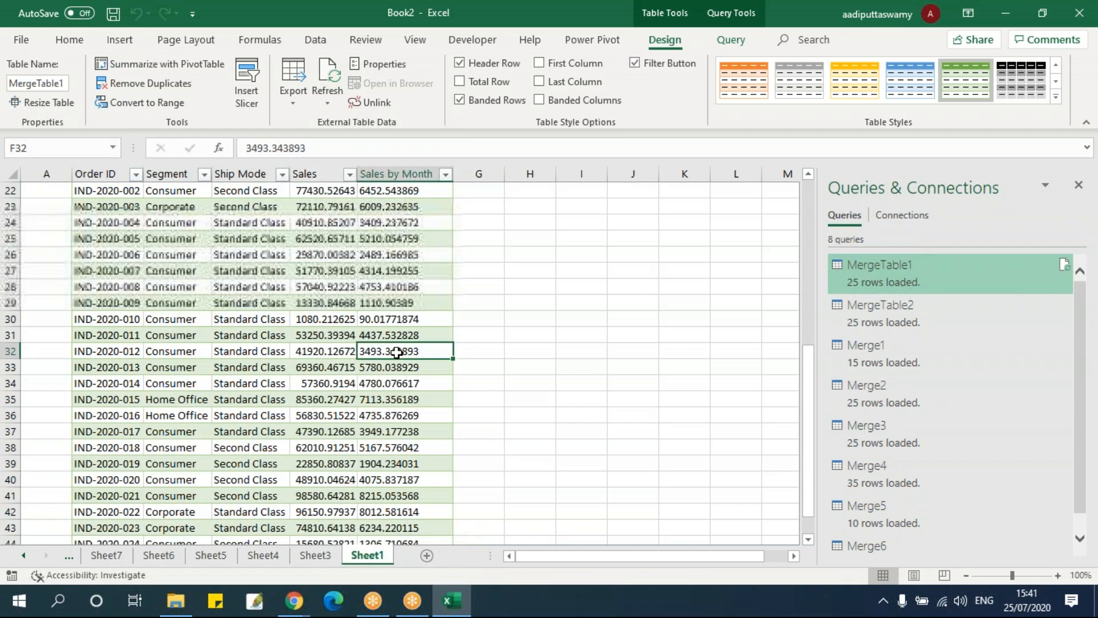
scroll(405, 360, up, 3)
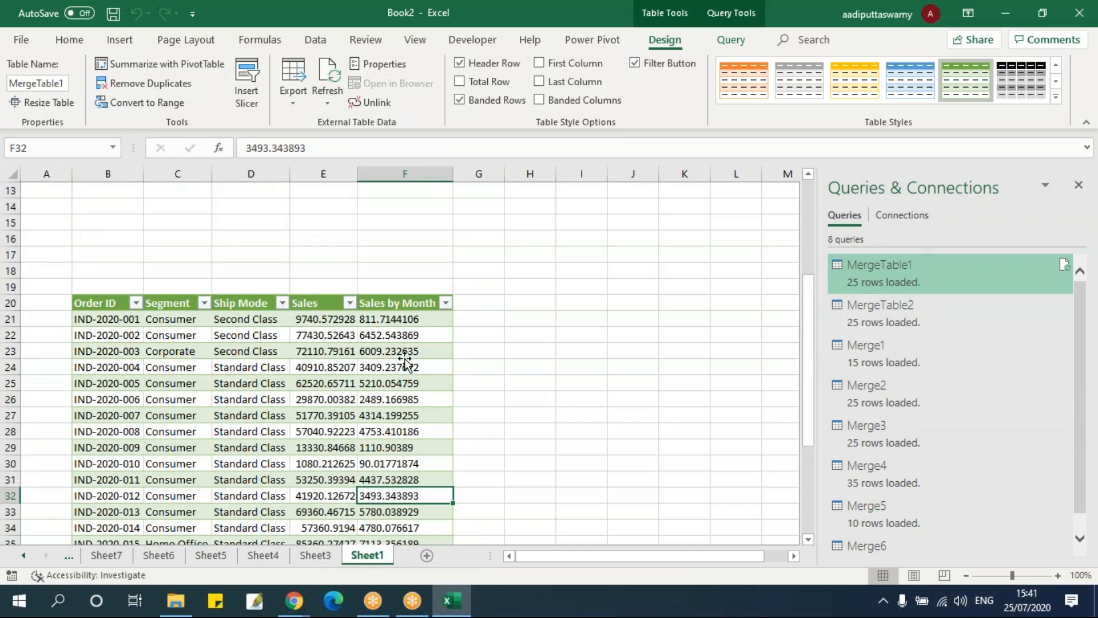
Launch the Power Query Editor again from the workbook to return to the MergeTable1 query
click(316, 40)
click(23, 88)
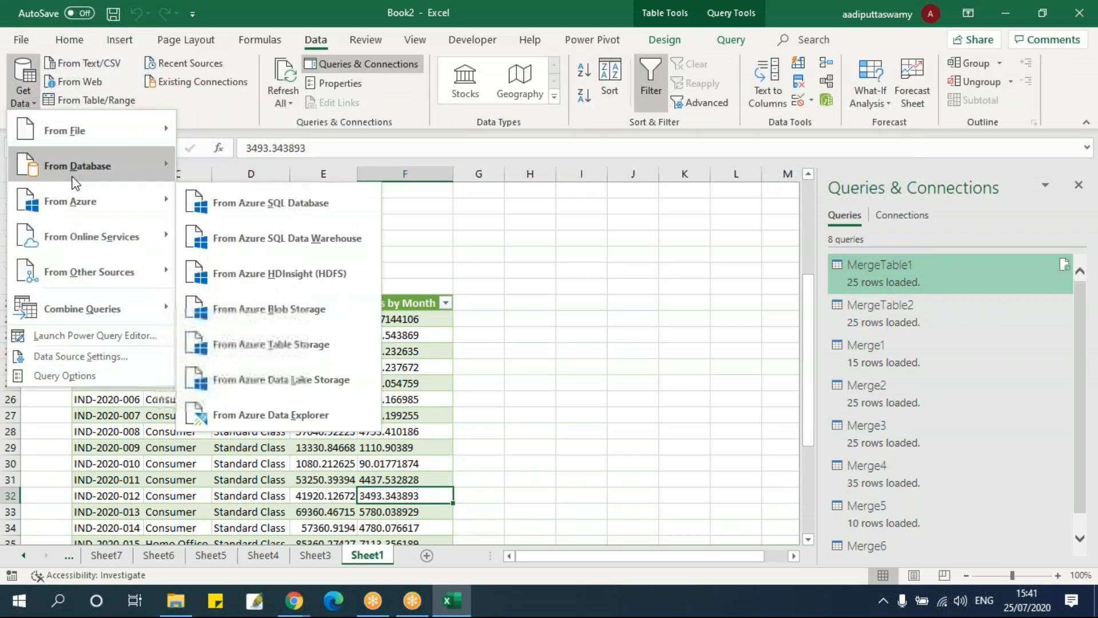
click(96, 336)
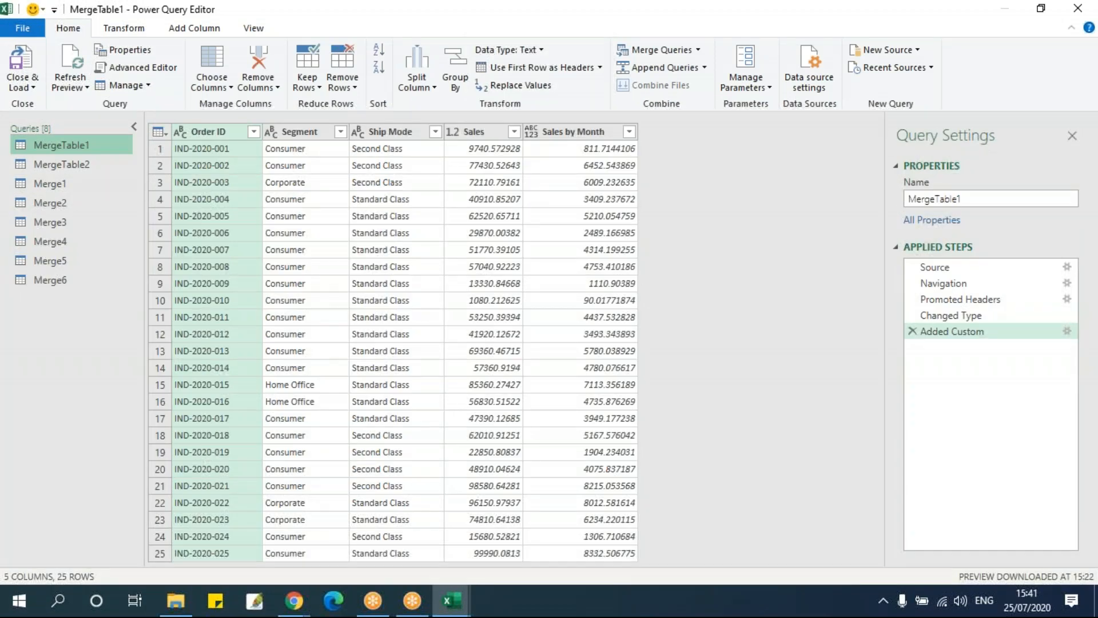
Start a custom column in the MergeTable1 query and name it Todays Date
click(77, 164)
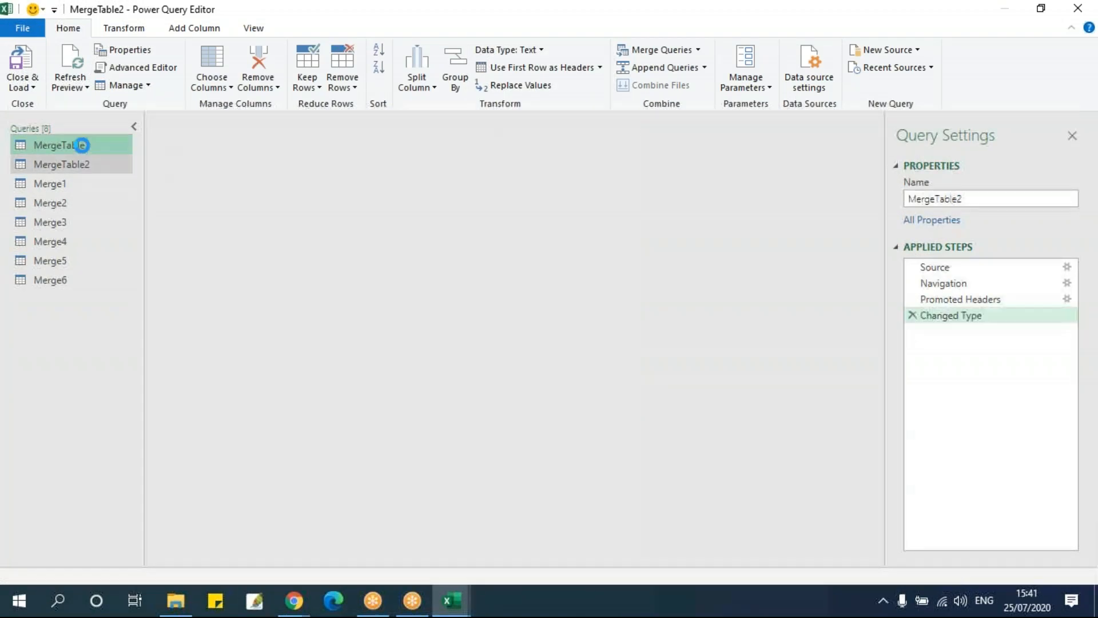
click(80, 149)
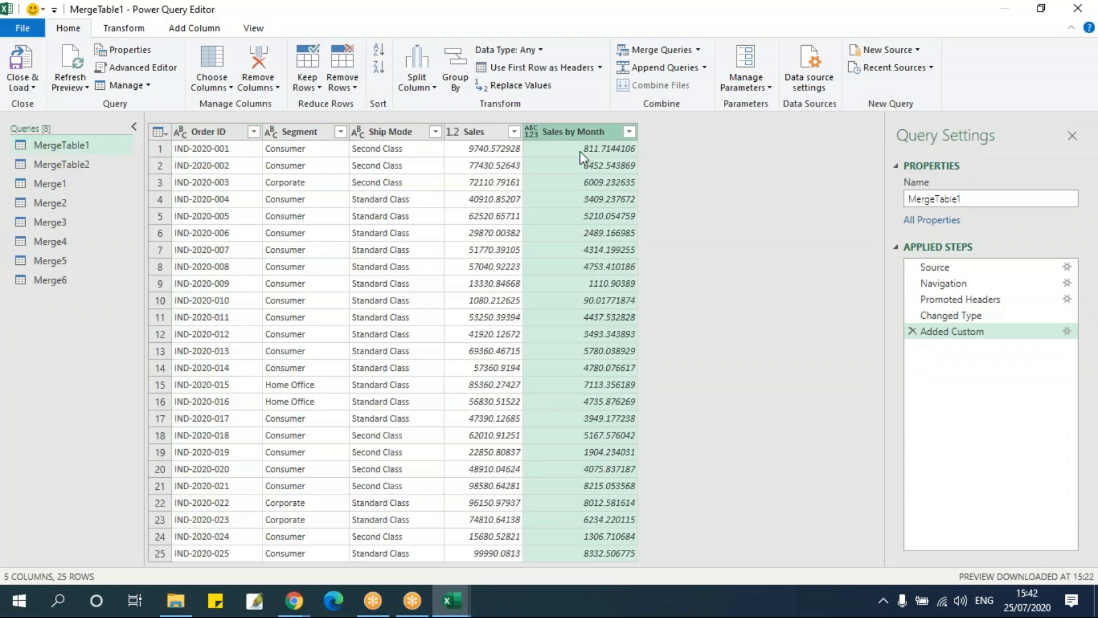
click(185, 29)
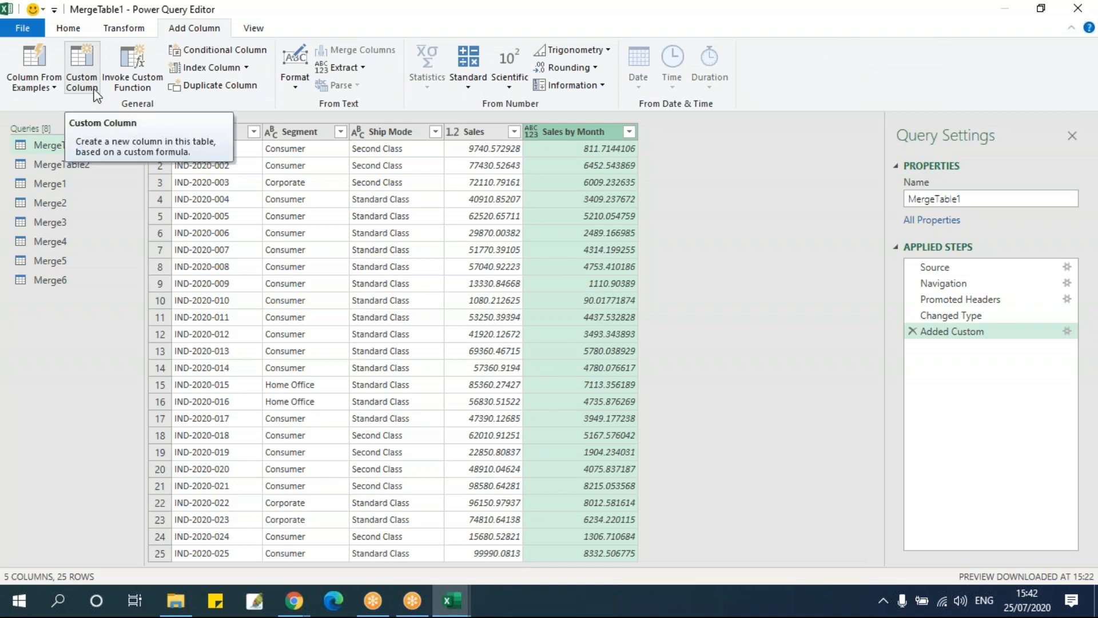
click(81, 74)
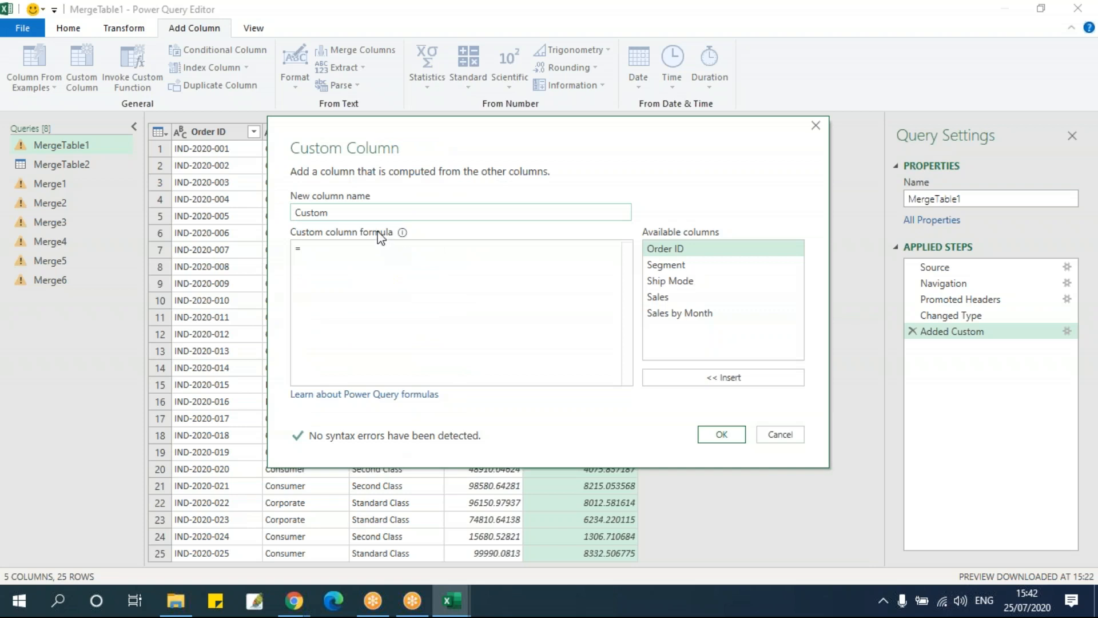
drag(426, 121, 469, 151)
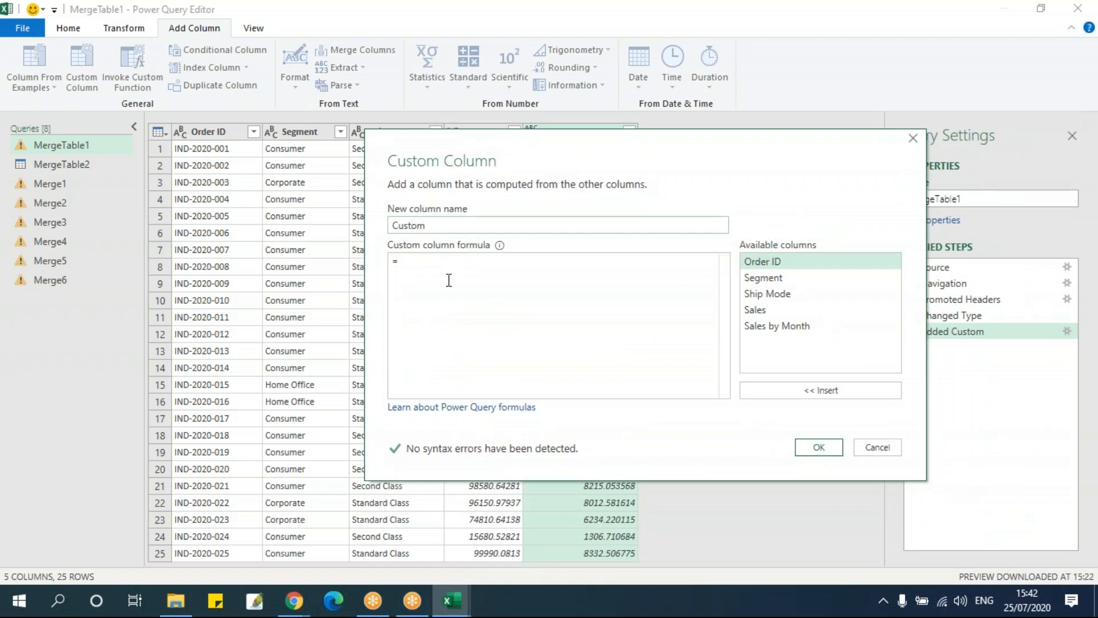
key(shift+Tab)
text(Totd)
key(BackSpace)
key(BackSpace)
text(days Date)
Try to create the Todays Date column with the formula today()
click(475, 267)
text(today)
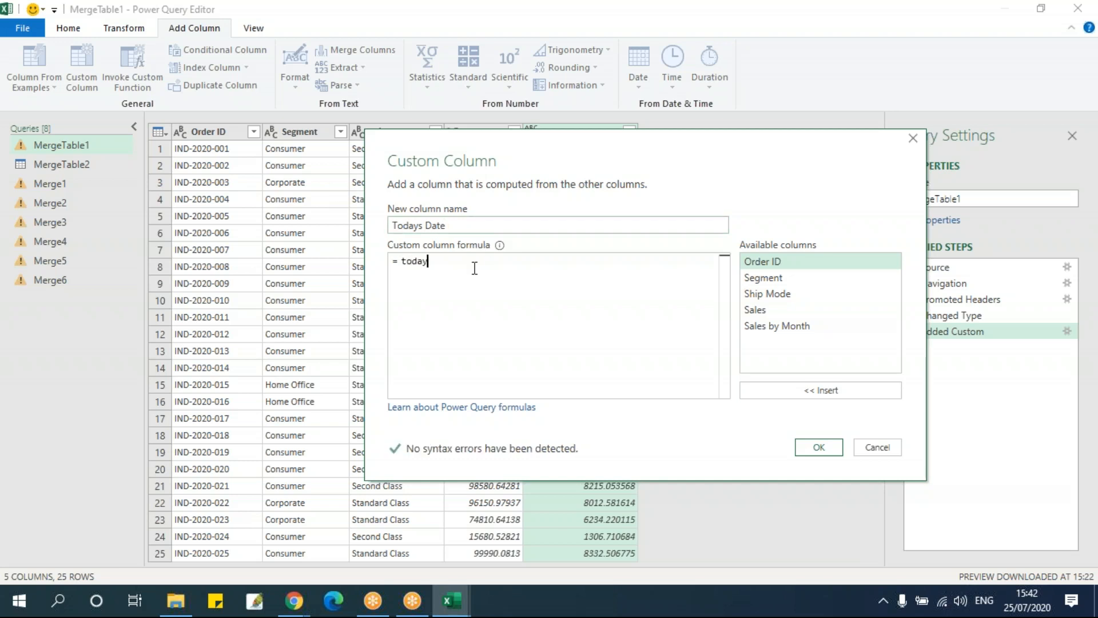
text(())
drag(763, 166, 524, 167)
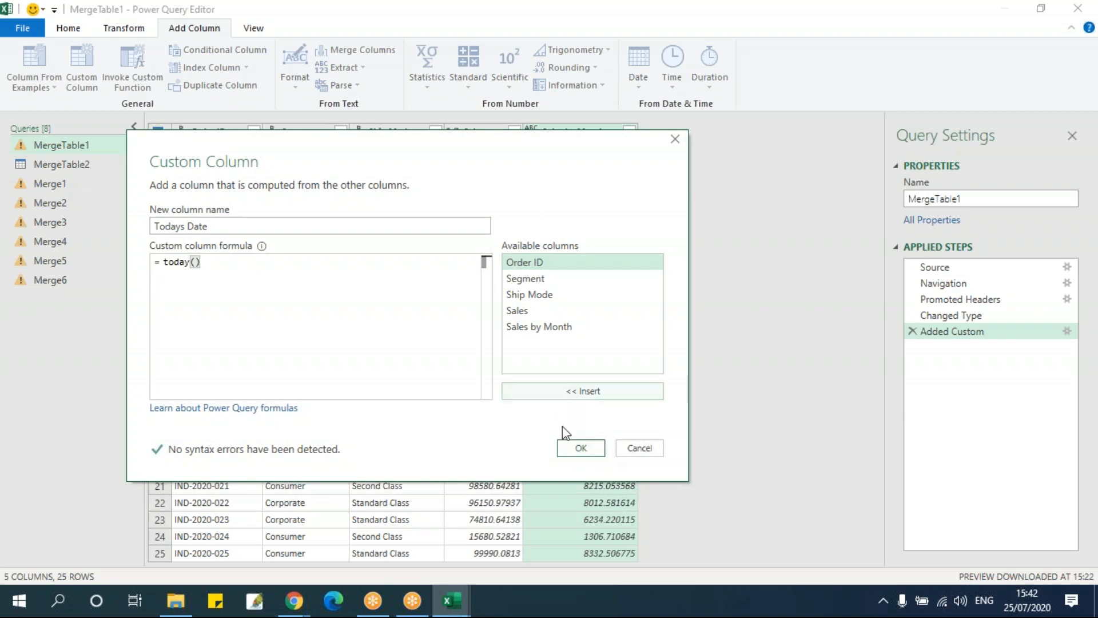
click(558, 393)
drag(201, 263, 371, 277)
key(BackSpace)
click(577, 453)
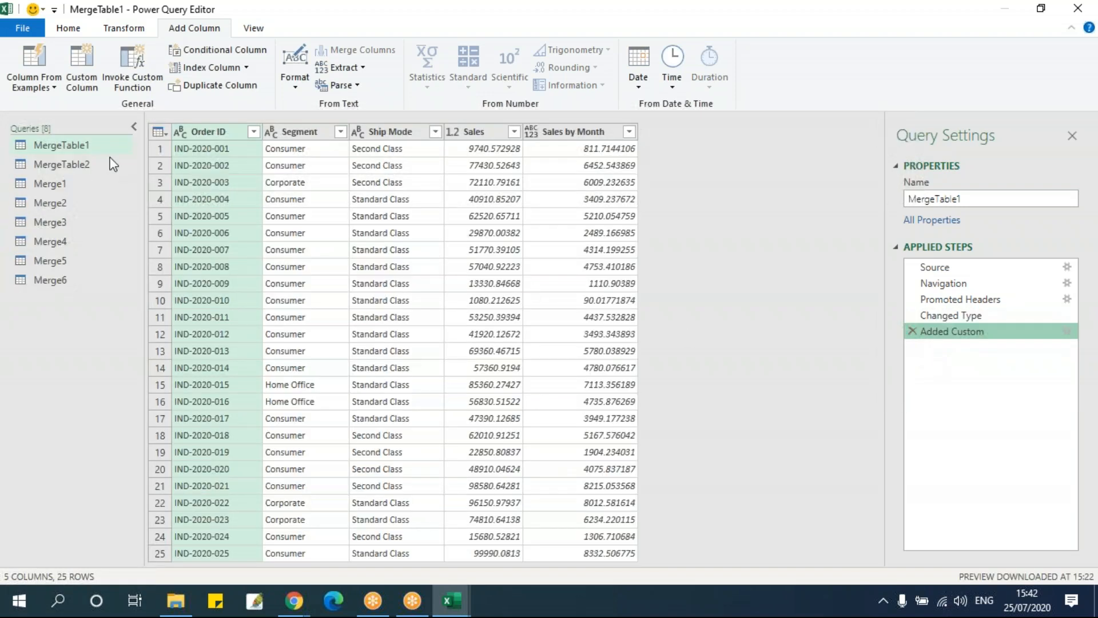
Add a custom column to MergeTable1 with the formula [Sales] / 365
click(81, 71)
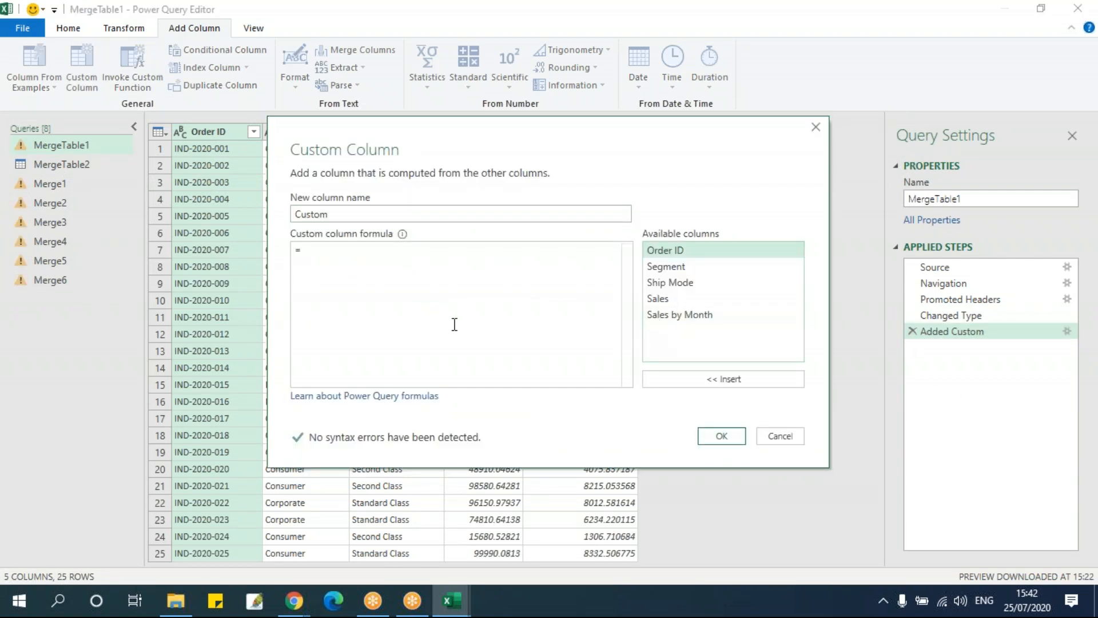
double_click(703, 299)
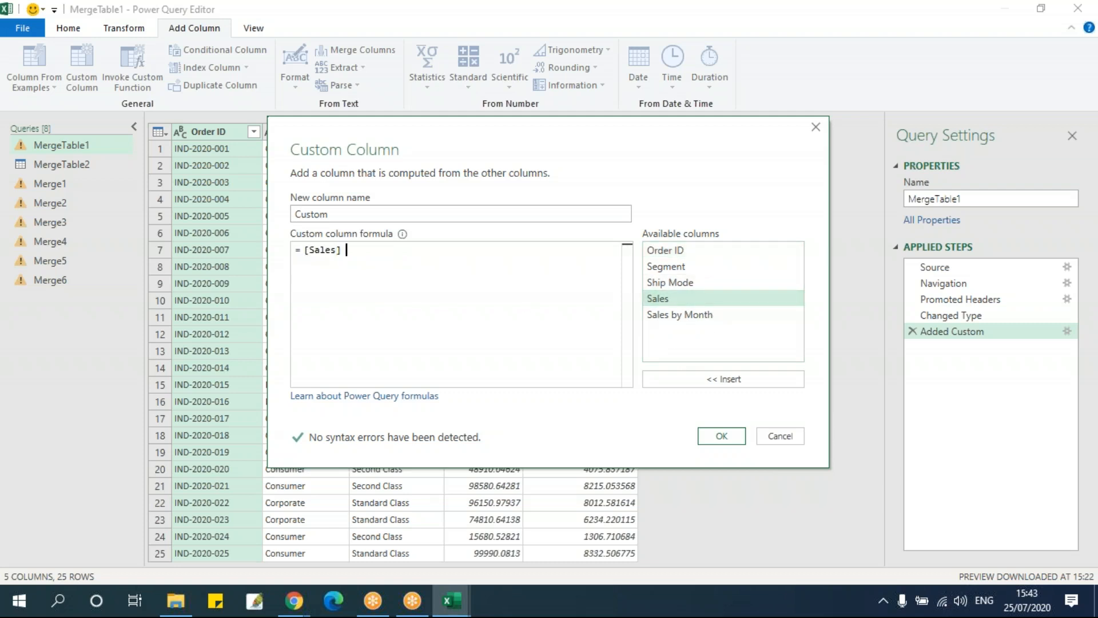
drag(464, 133, 359, 174)
text(/365)
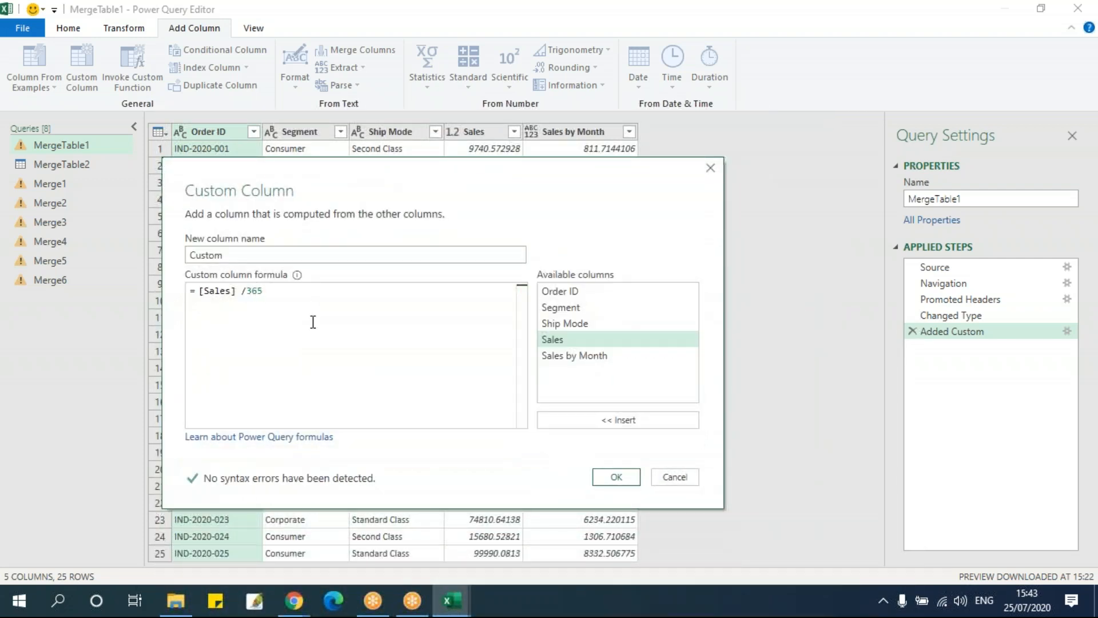
click(628, 478)
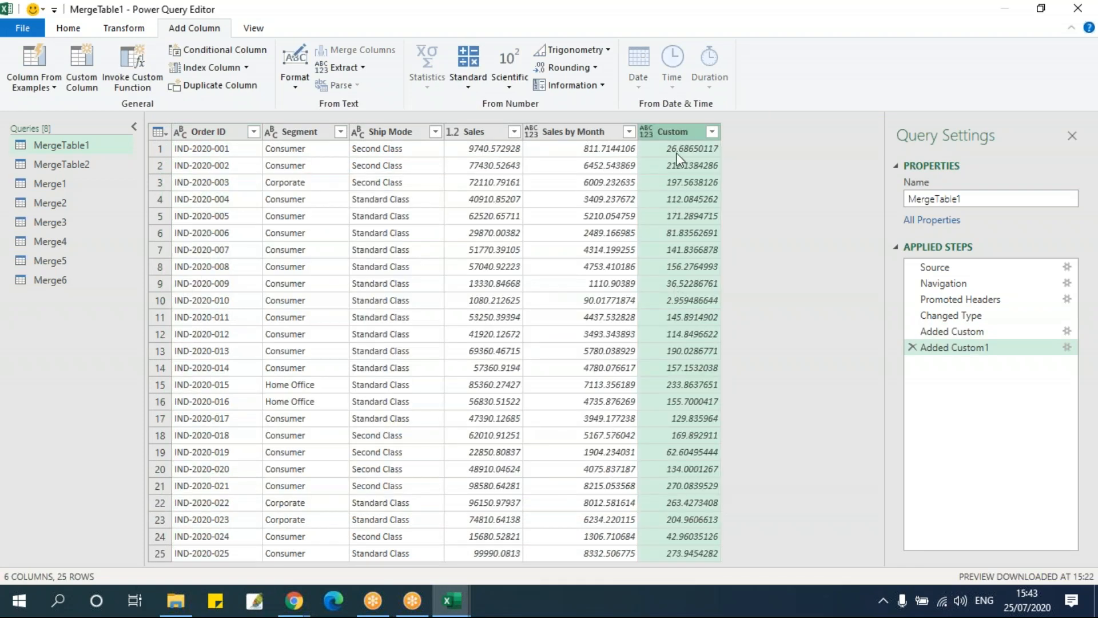
Rename the Custom column to Sales by Day and close the query editor, keeping the changes
double_click(681, 133)
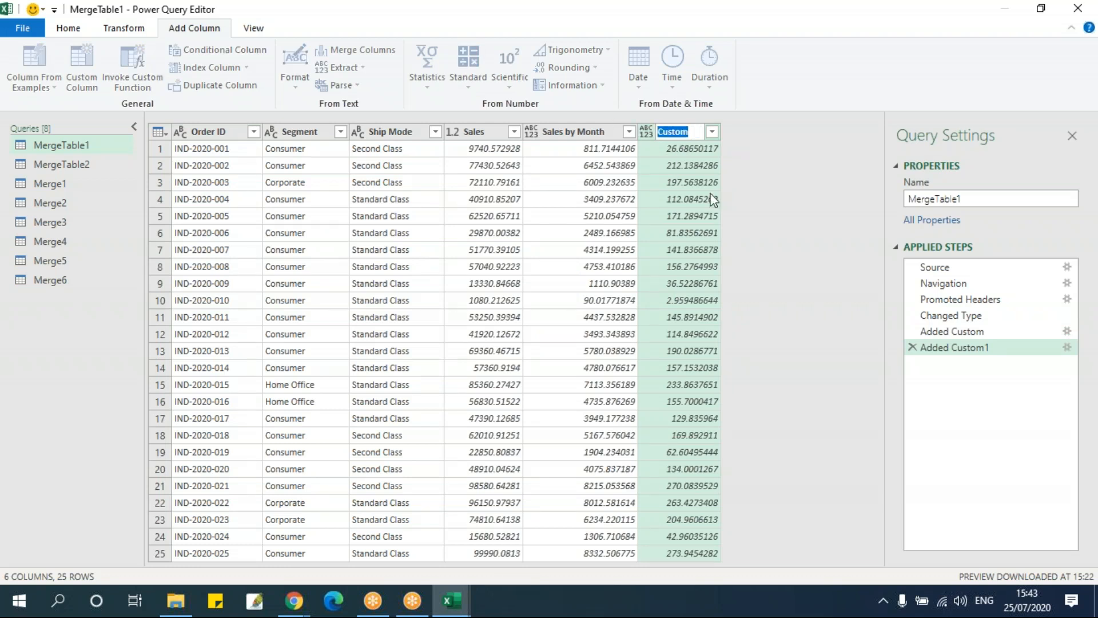
text(Sales by Day)
key(Return)
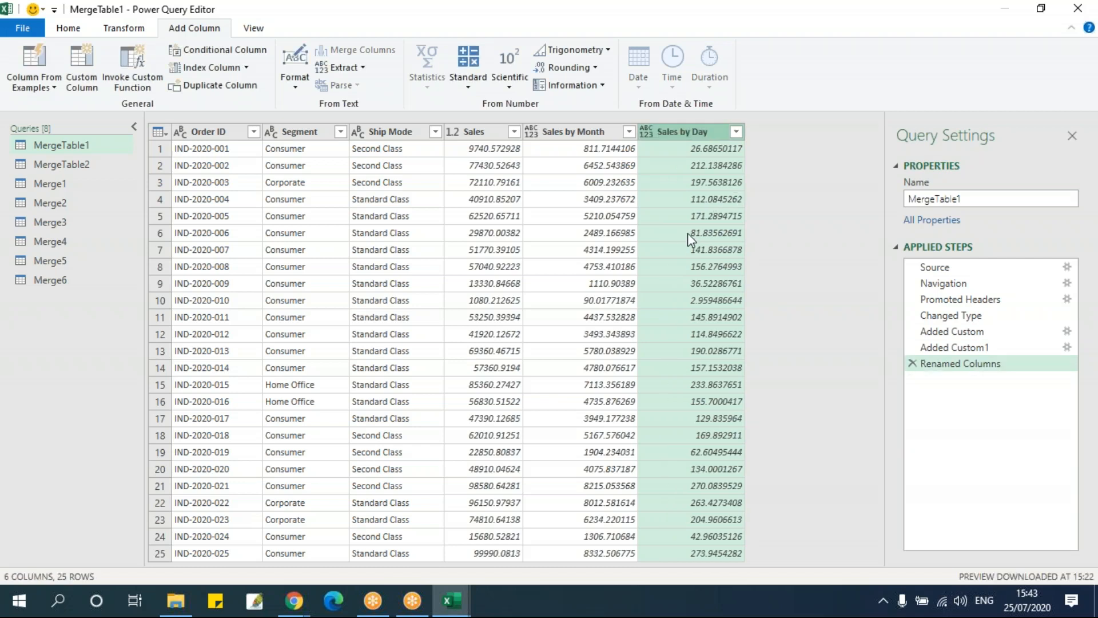
click(1078, 9)
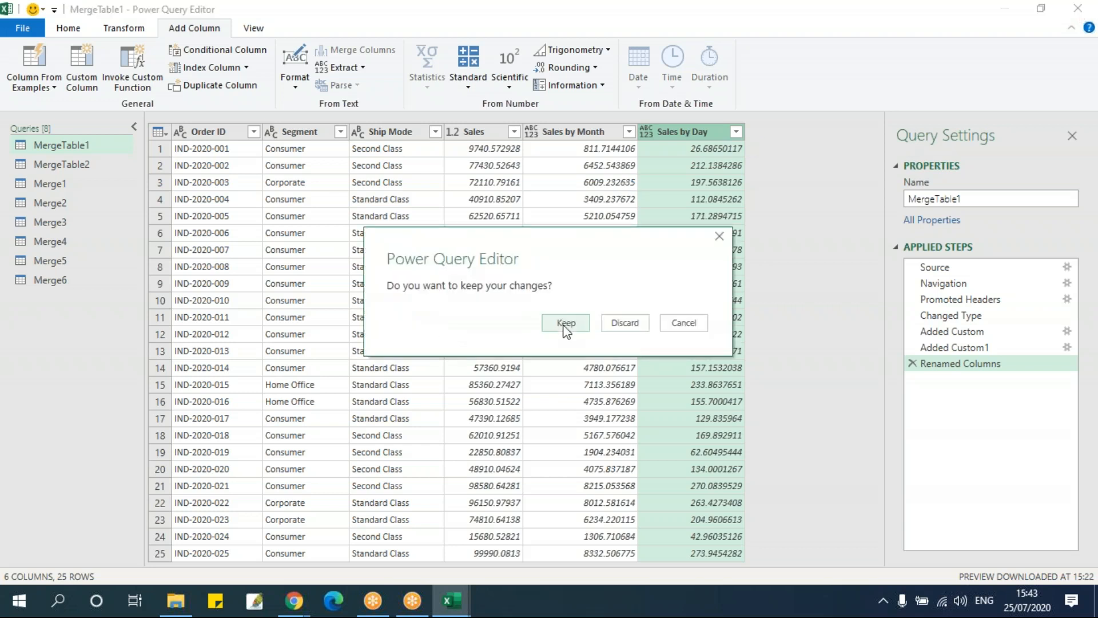
click(562, 322)
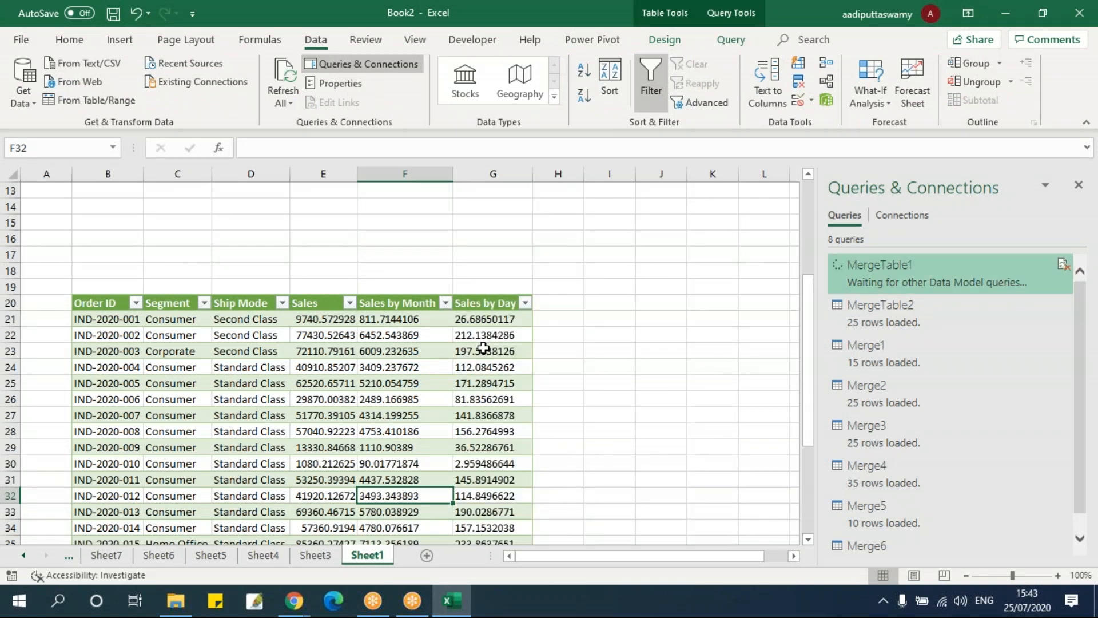
Examine the Sales by Day values in the MergeTable1 table on Sheet1
click(475, 321)
click(489, 304)
click(489, 351)
click(493, 400)
scroll(523, 395, down, 5)
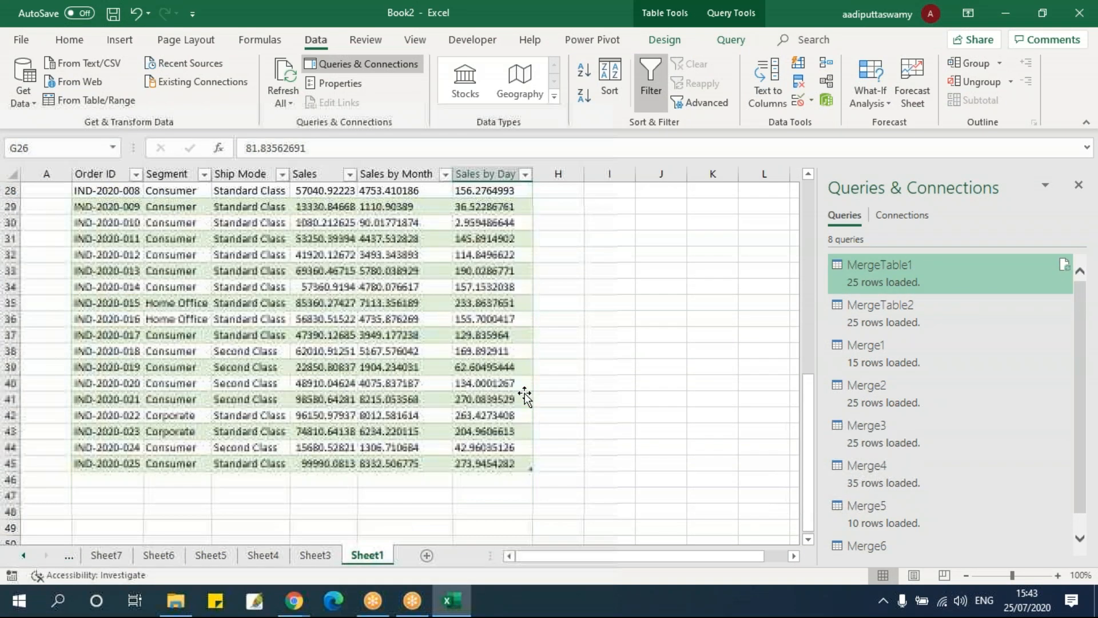
scroll(525, 396, up, 5)
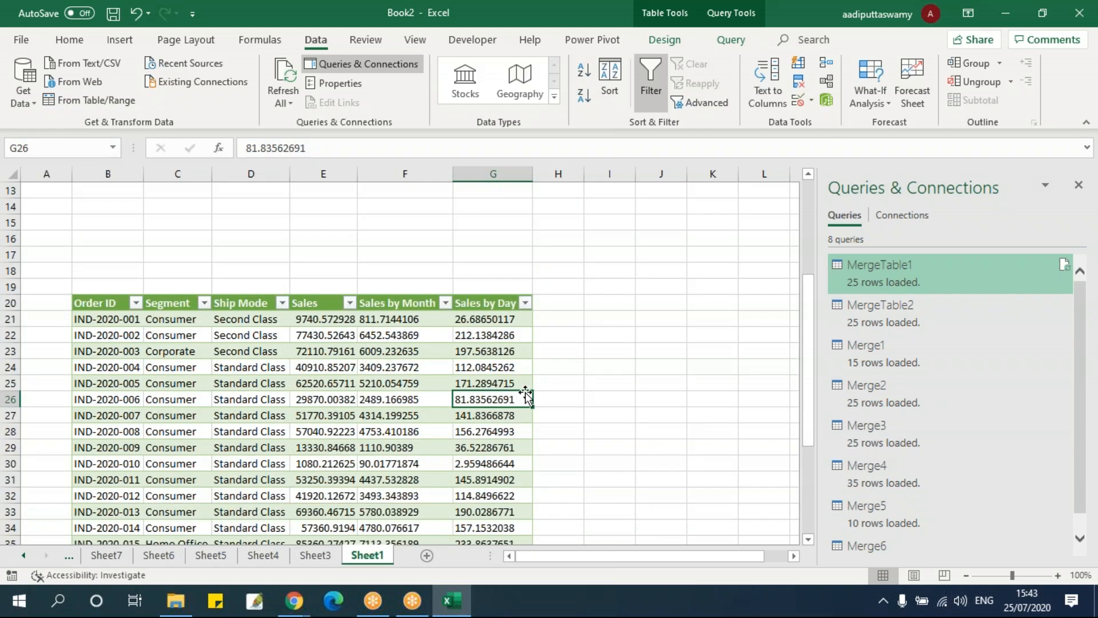
click(467, 594)
click(464, 594)
click(21, 40)
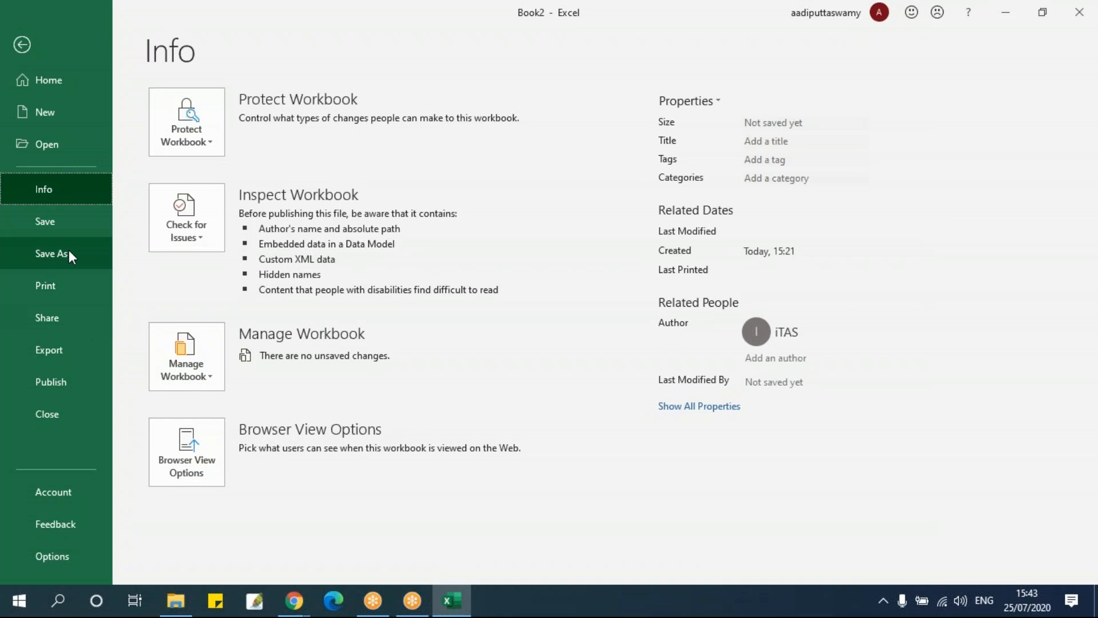
click(57, 145)
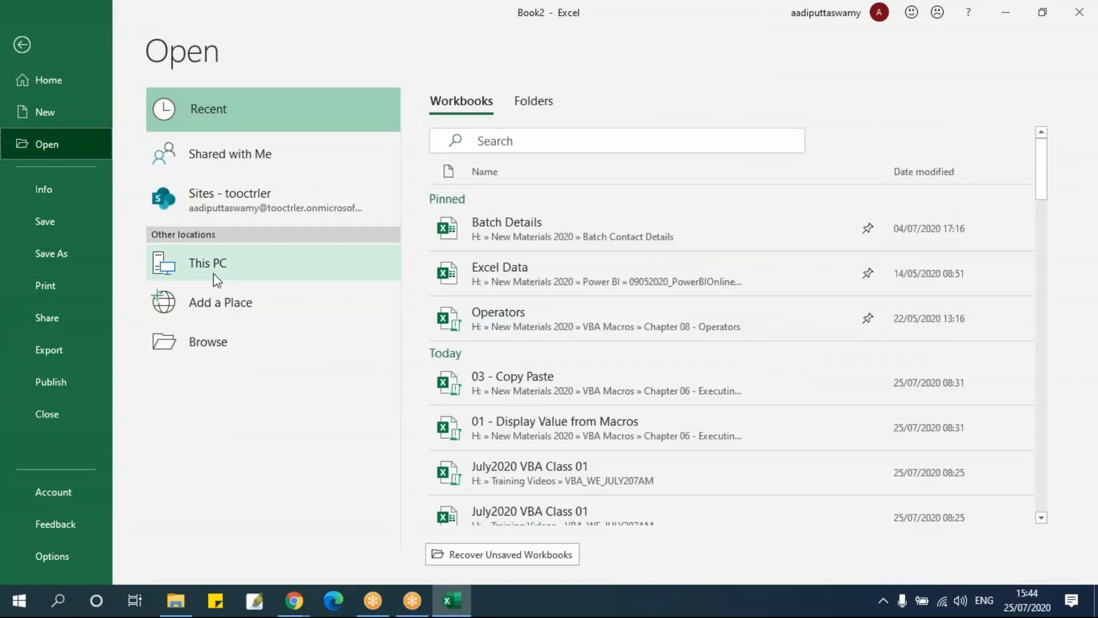
key(Escape)
Launch the Power Query Editor again and open the MergeTable1 query to inspect its Segment and Ship Mode columns
click(26, 101)
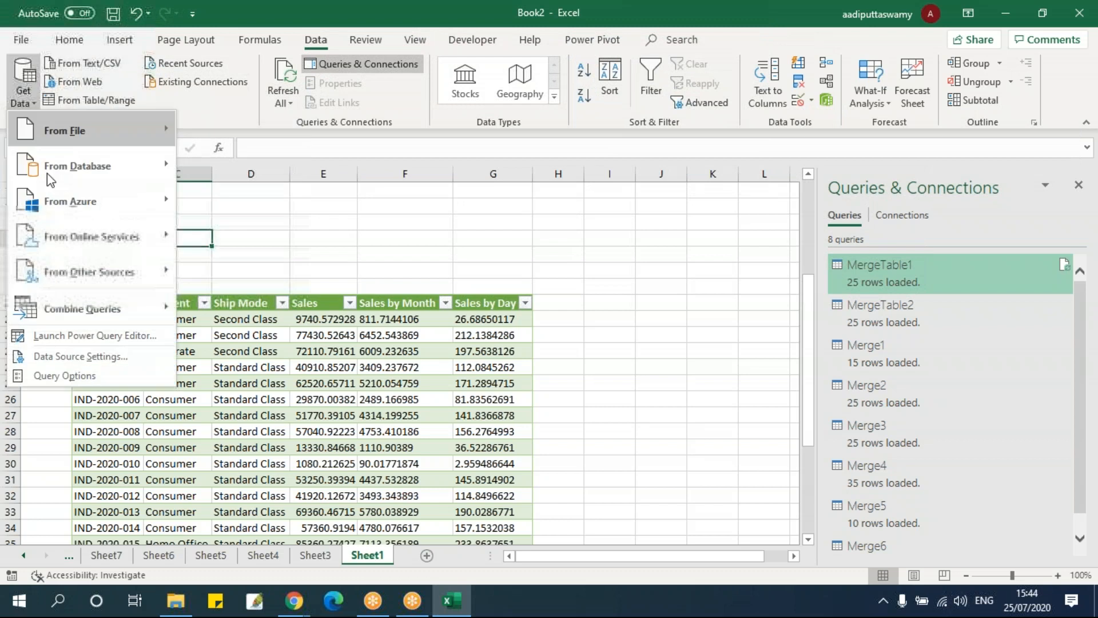
click(98, 336)
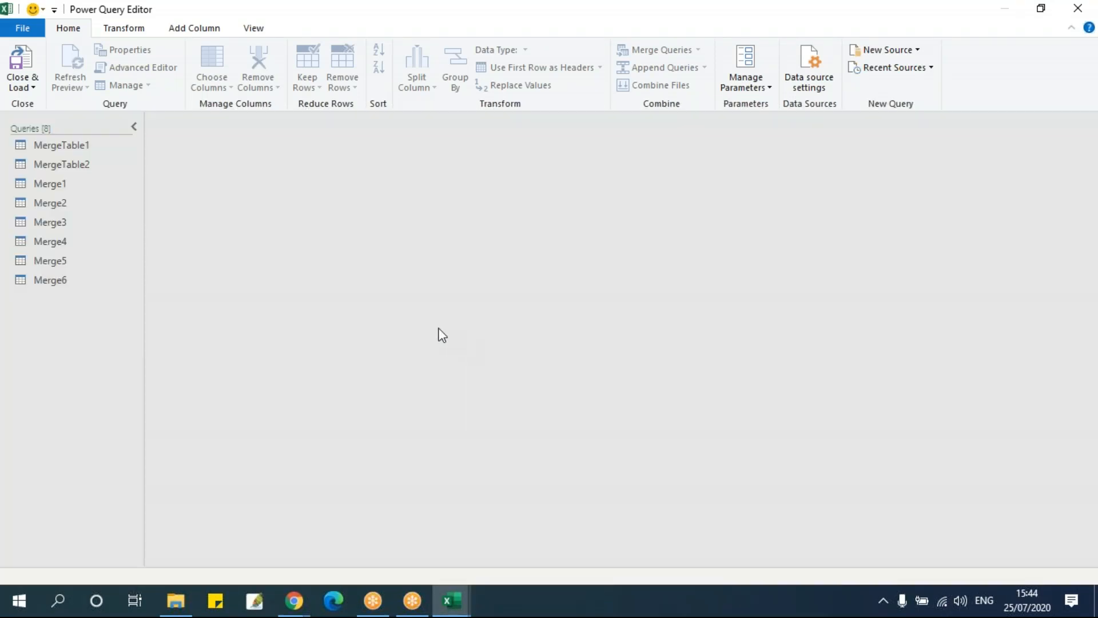
click(95, 147)
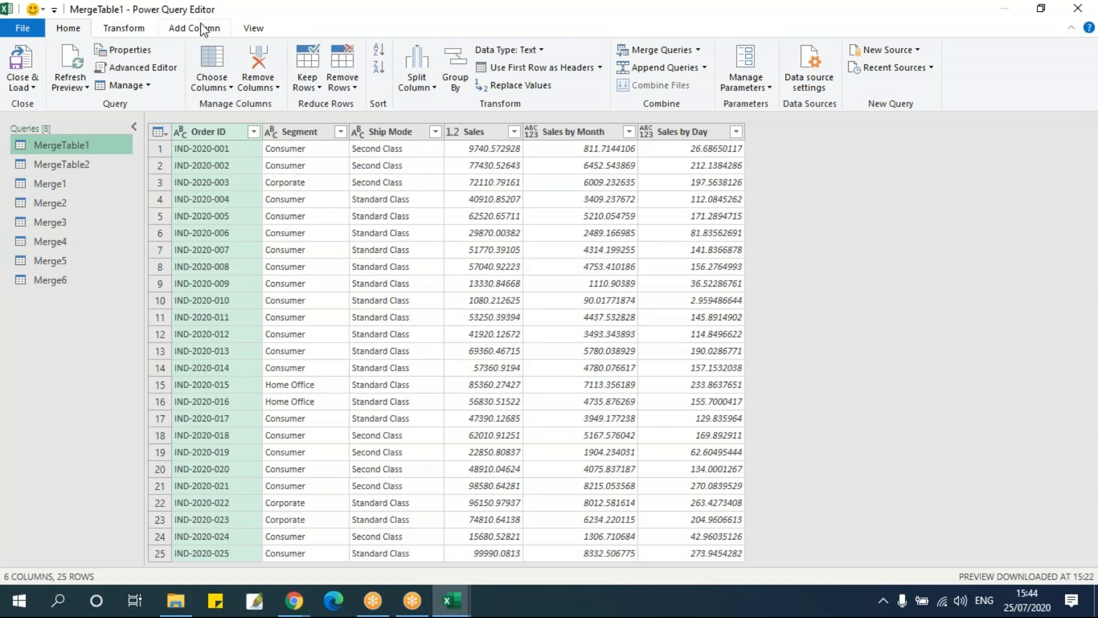
click(201, 30)
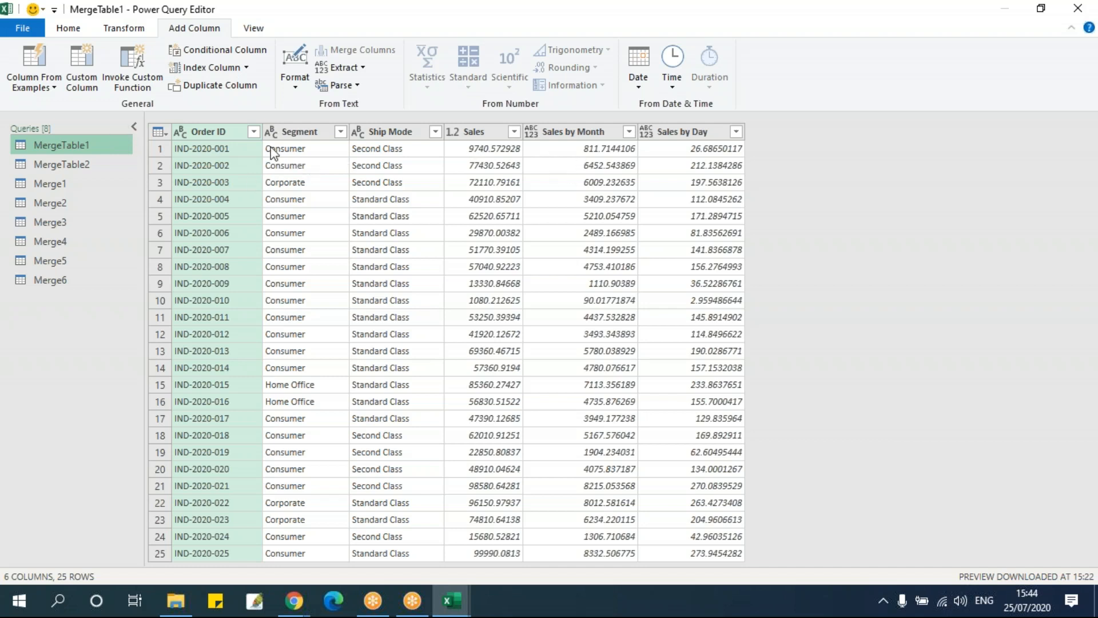
click(291, 133)
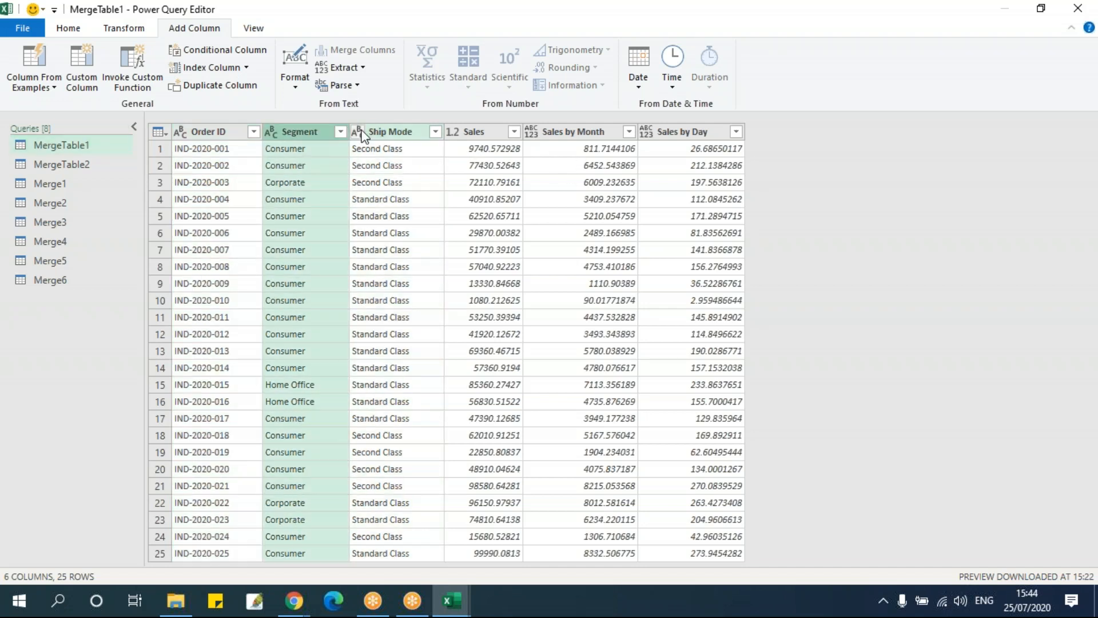
click(357, 131)
click(282, 170)
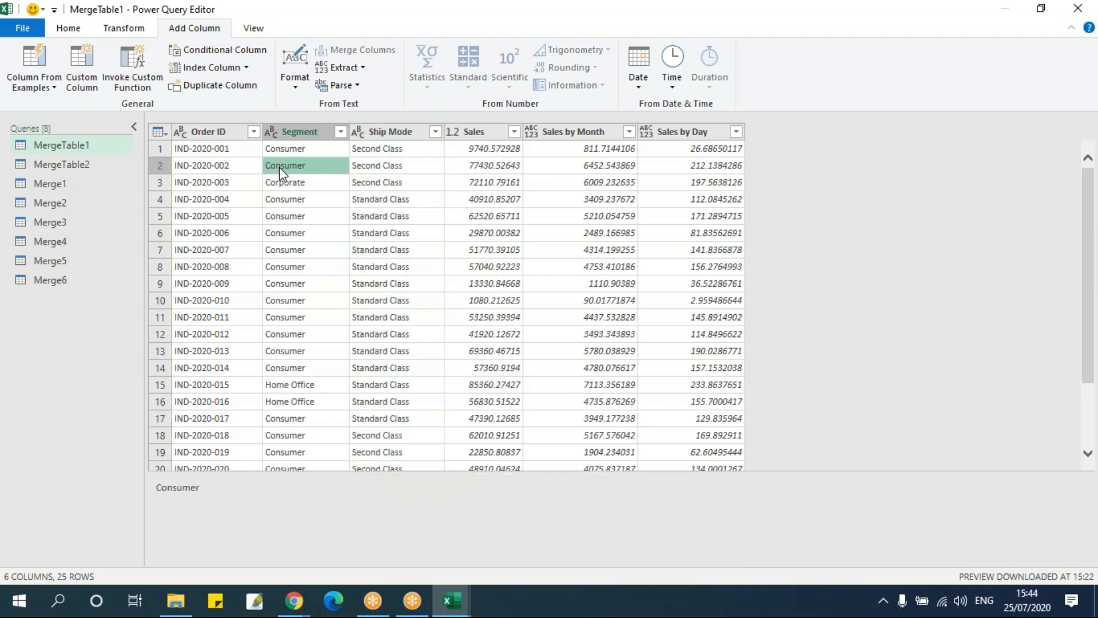
Start another custom column in MergeTable1 and insert the Segment and Ship Mode columns into its formula
click(81, 83)
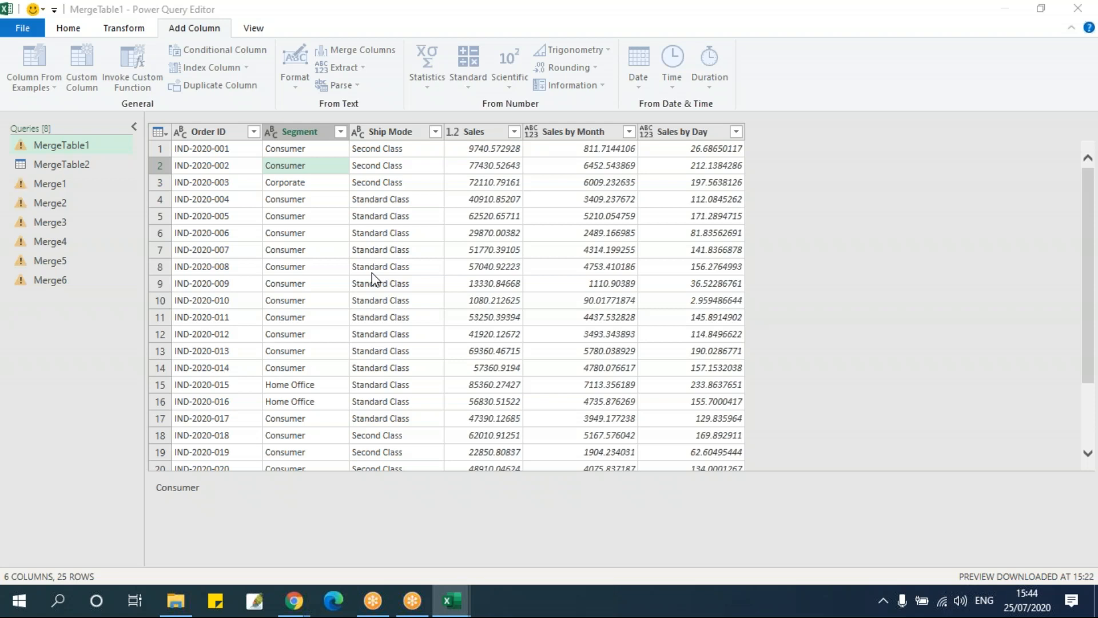
click(87, 88)
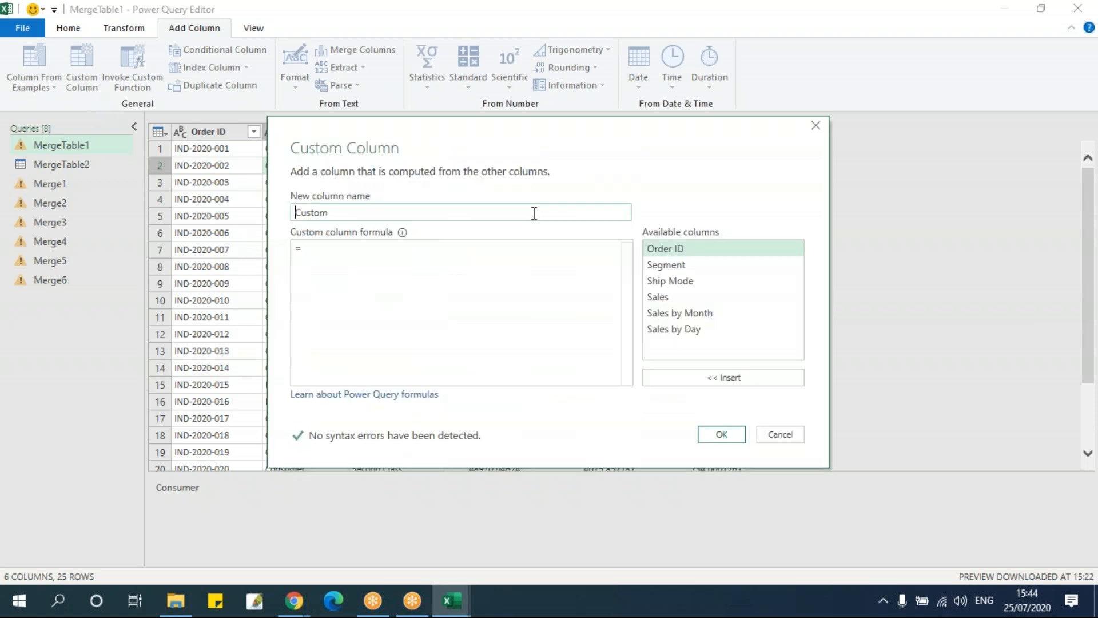
drag(466, 156, 476, 218)
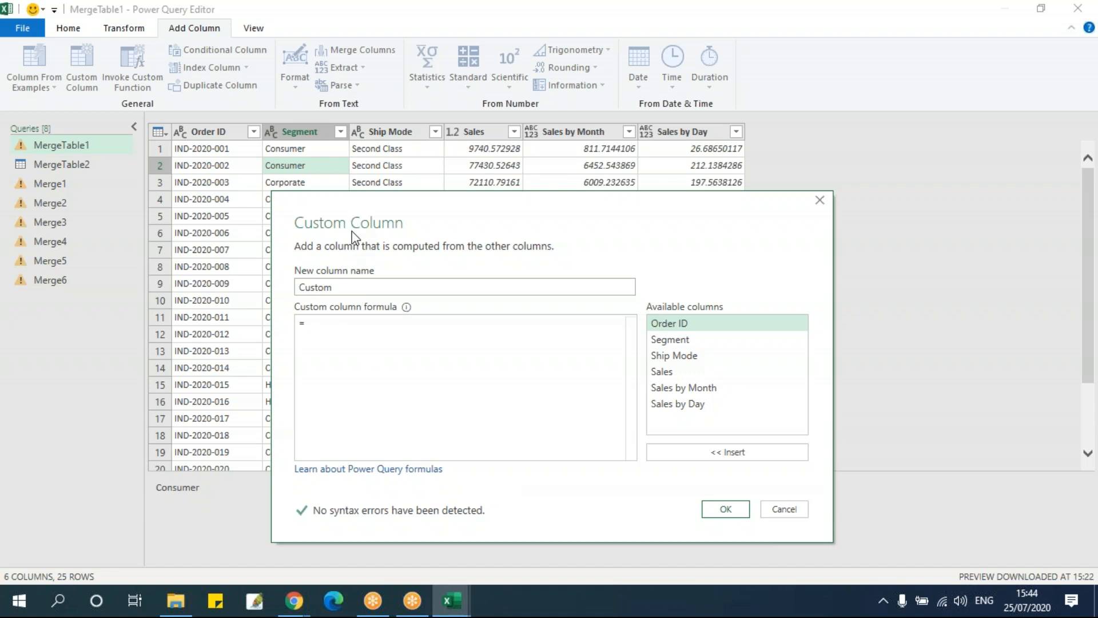
click(356, 335)
double_click(680, 341)
double_click(689, 355)
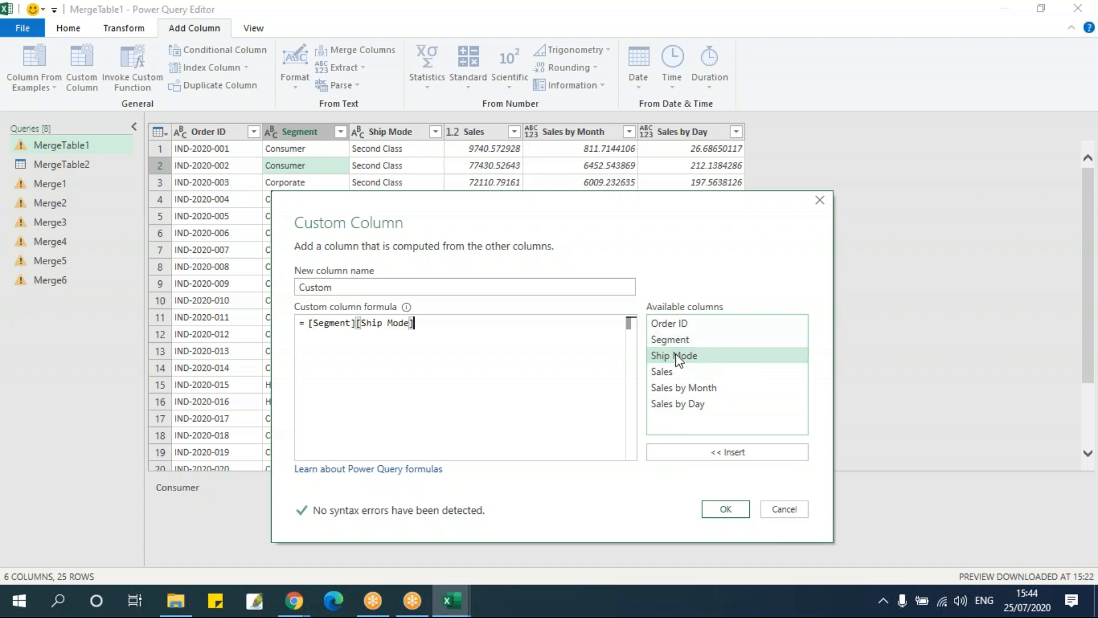
Complete the custom column formula as [Segment]& " - " & [Ship Mode] and create the column
click(357, 324)
text(&)
text(- :)
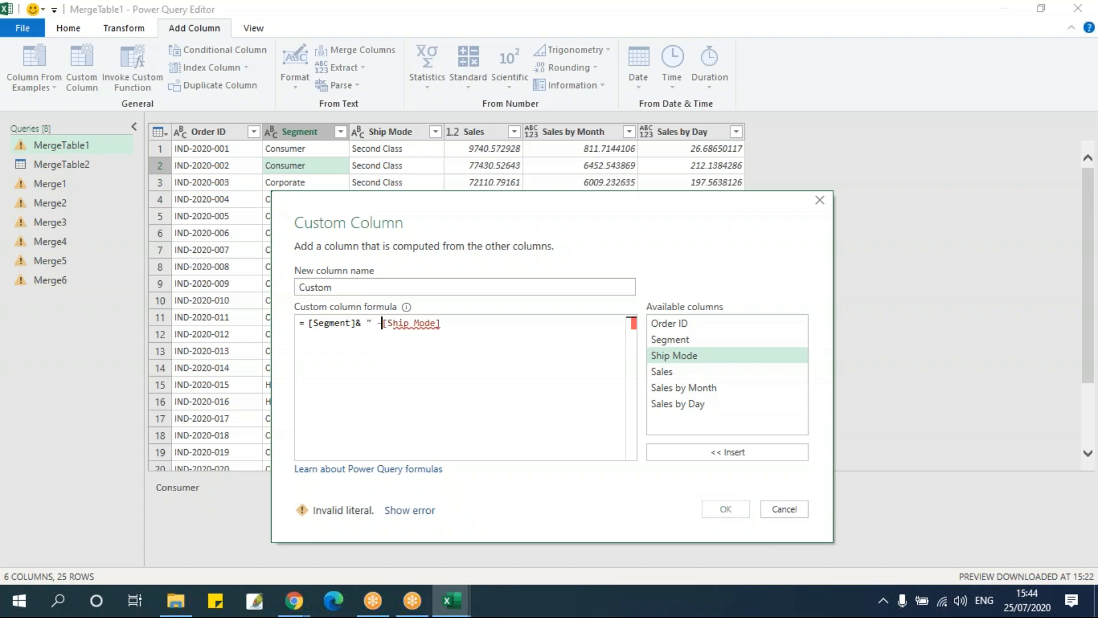
key(BackSpace)
text(" &)
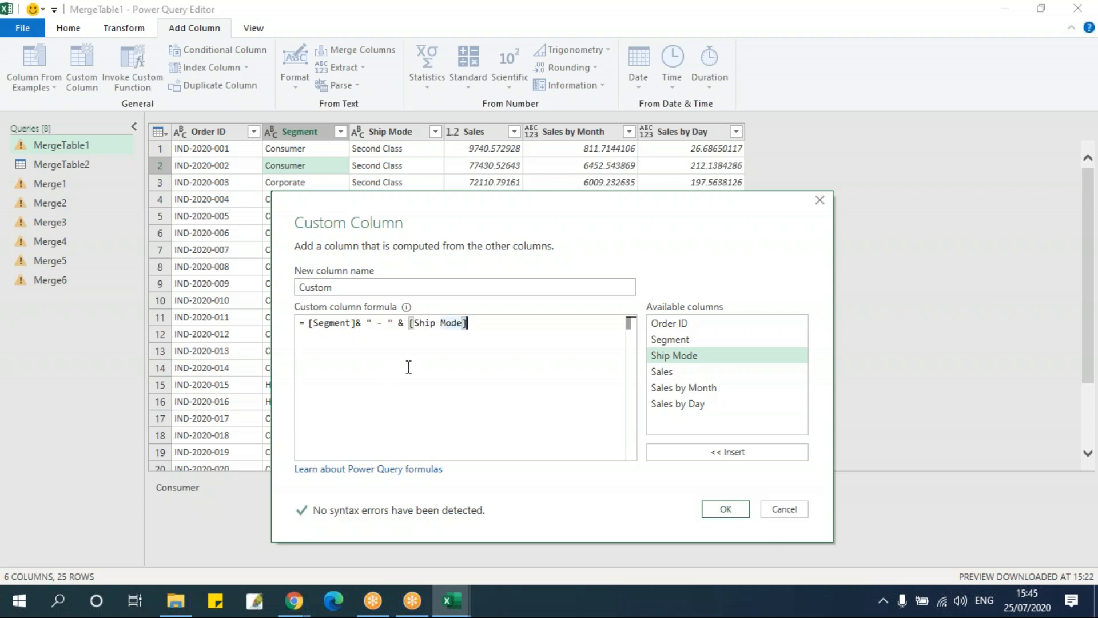
click(358, 323)
key(shift+End)
key(End)
click(725, 510)
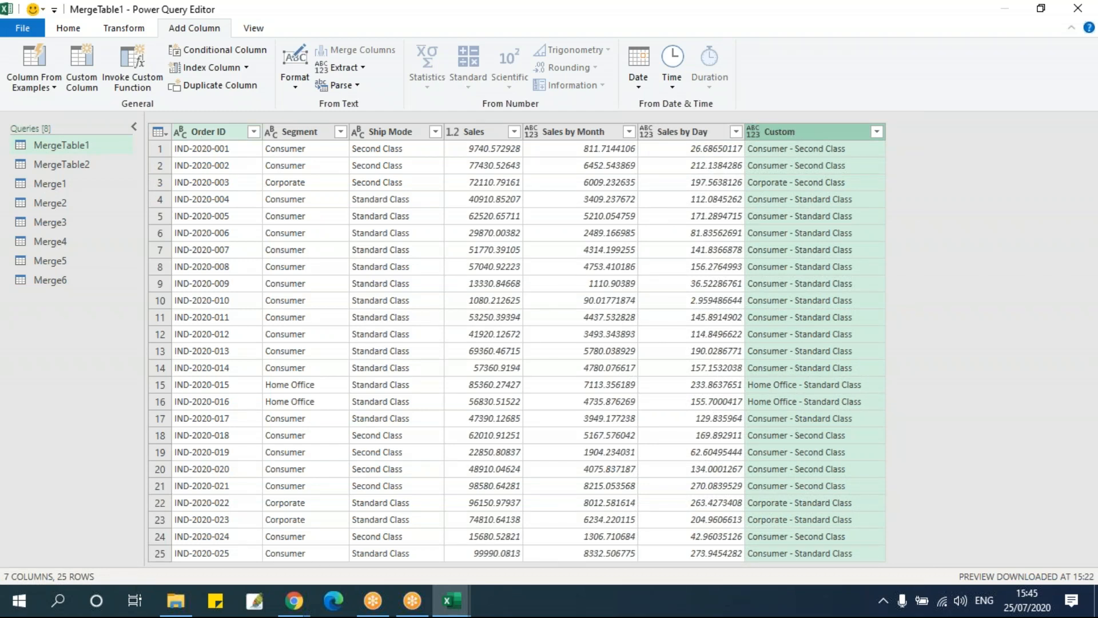
click(38, 32)
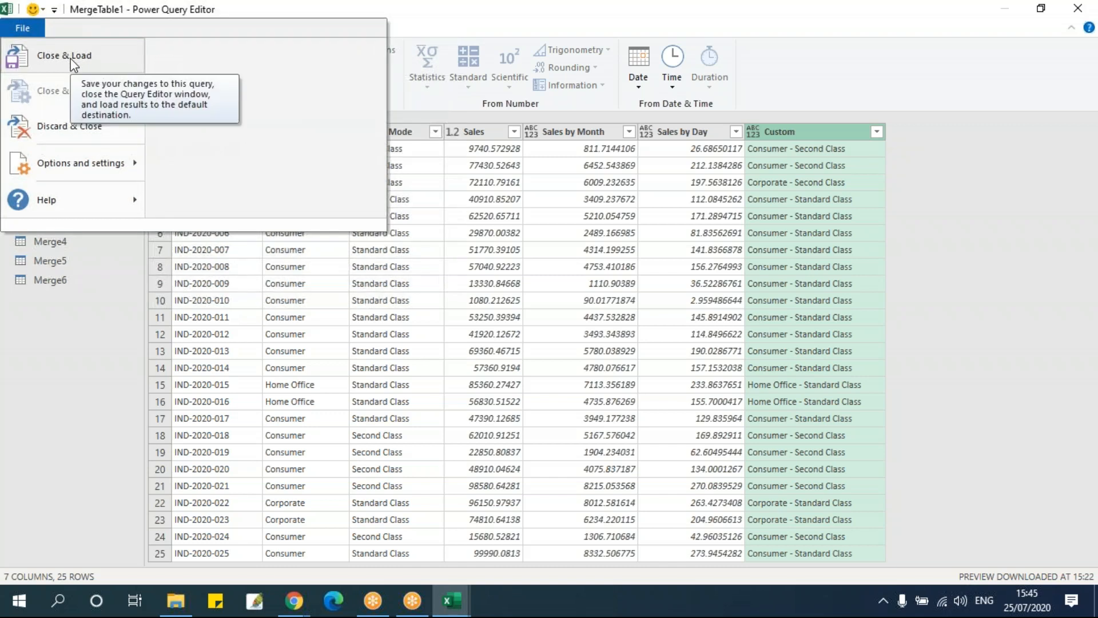
click(94, 331)
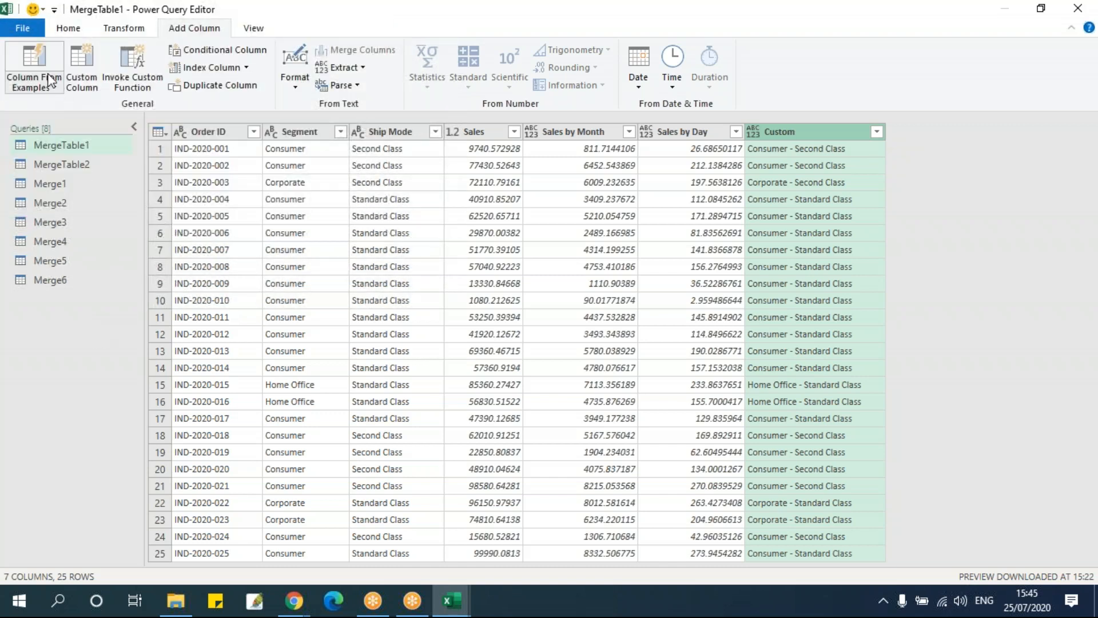
Load the updated MergeTable1 query back to Sheet1 and examine the combined text in its Custom column
click(24, 28)
click(72, 67)
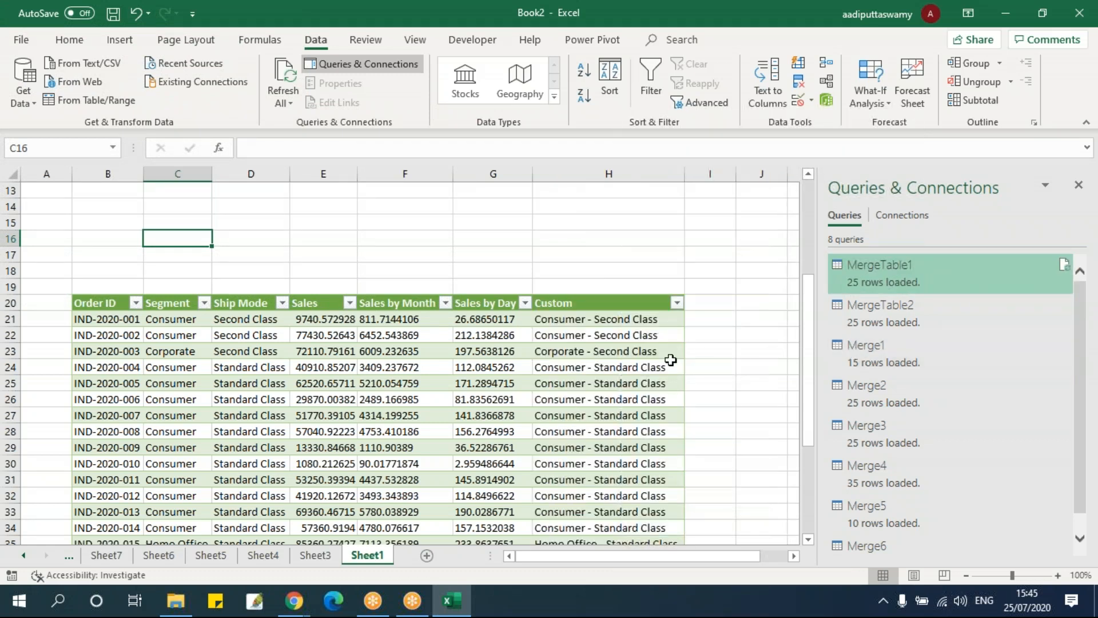
drag(626, 321, 631, 447)
click(618, 399)
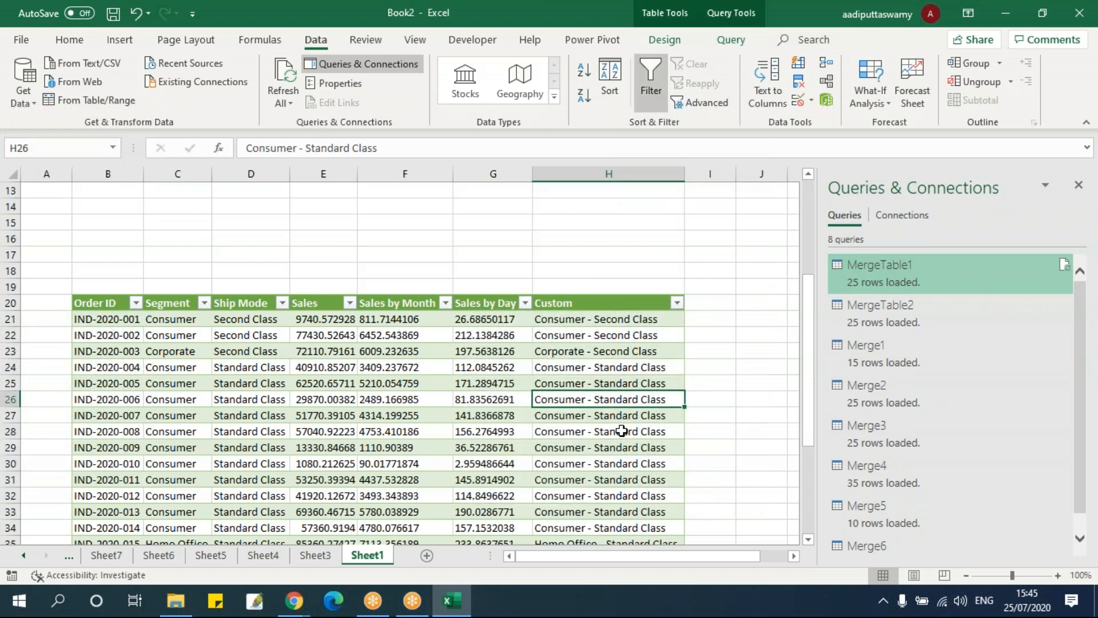
Launch the Power Query Editor again and review its commands for adding columns, transforming data, viewing options and managing queries
click(1077, 210)
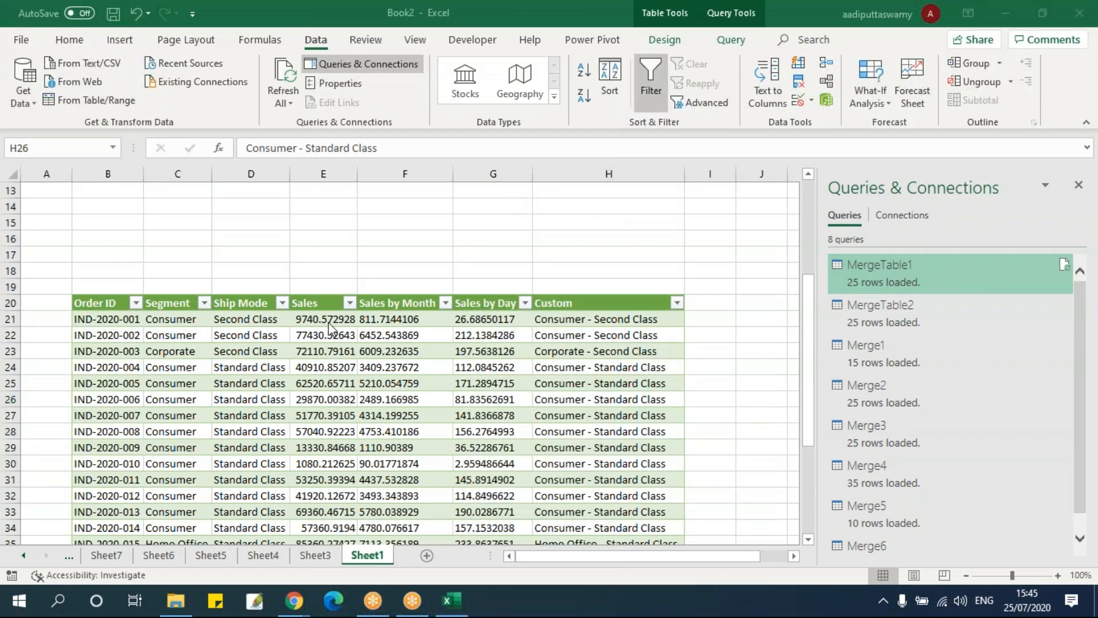
click(26, 97)
click(95, 335)
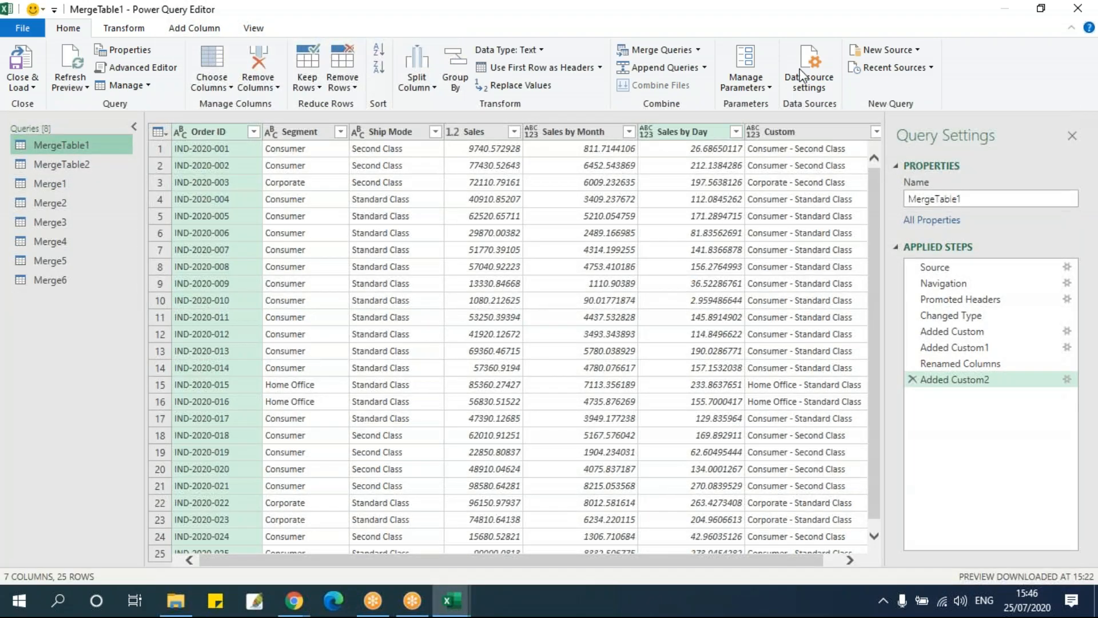
click(186, 30)
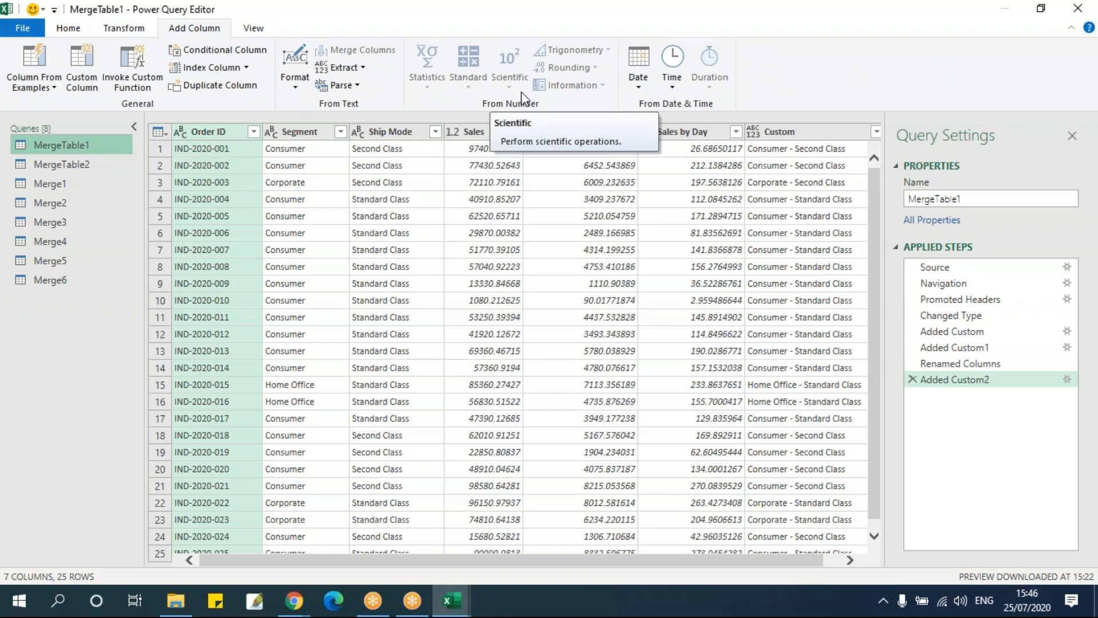
click(147, 29)
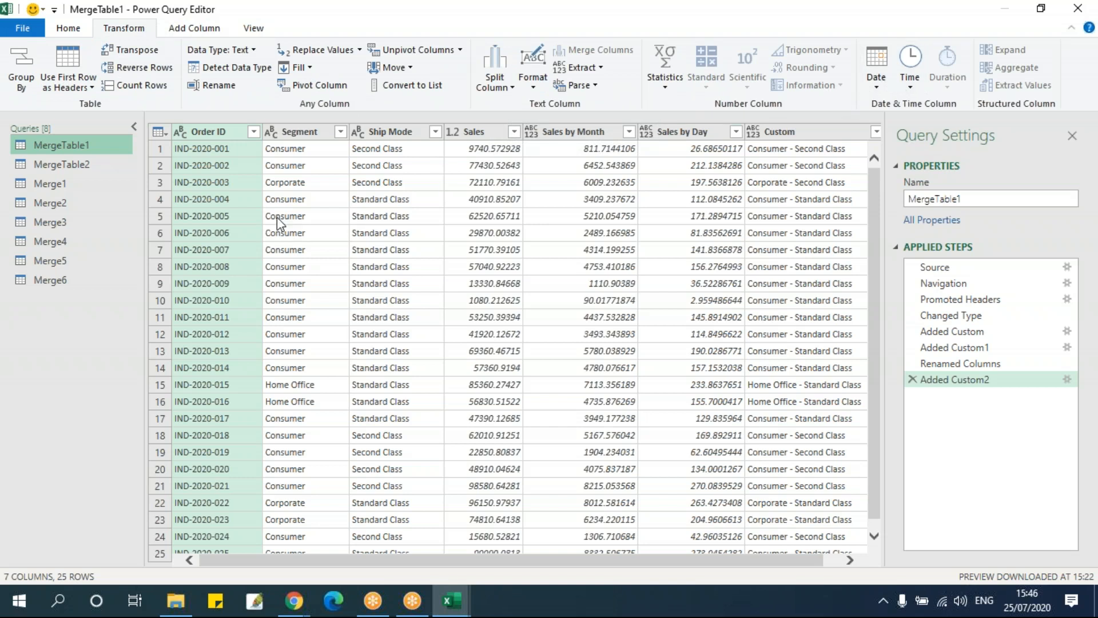
click(253, 30)
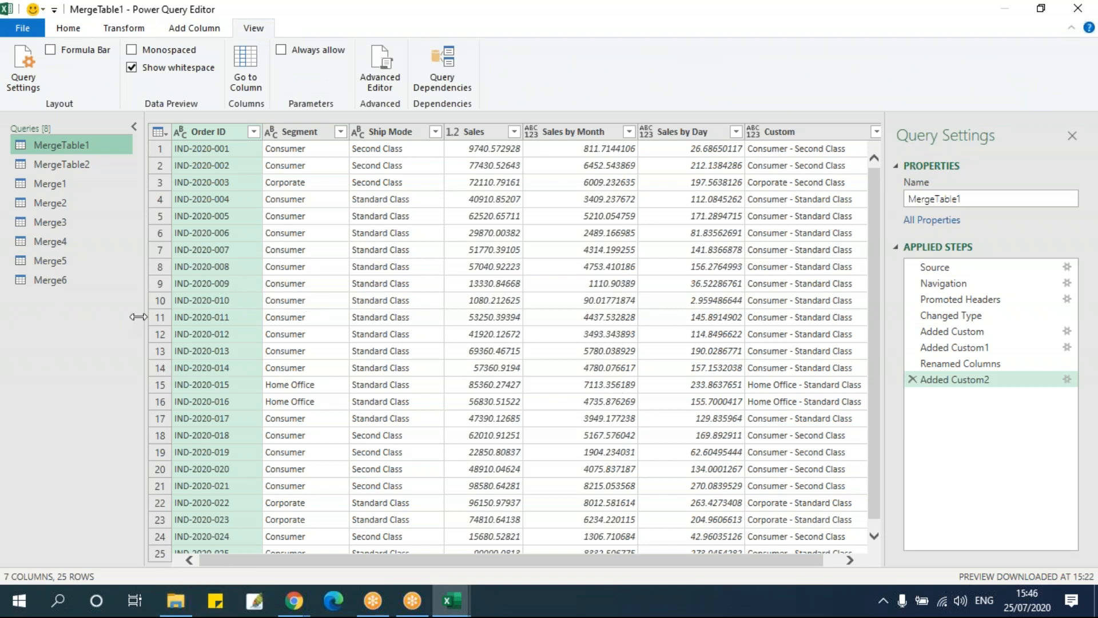
click(135, 33)
click(74, 32)
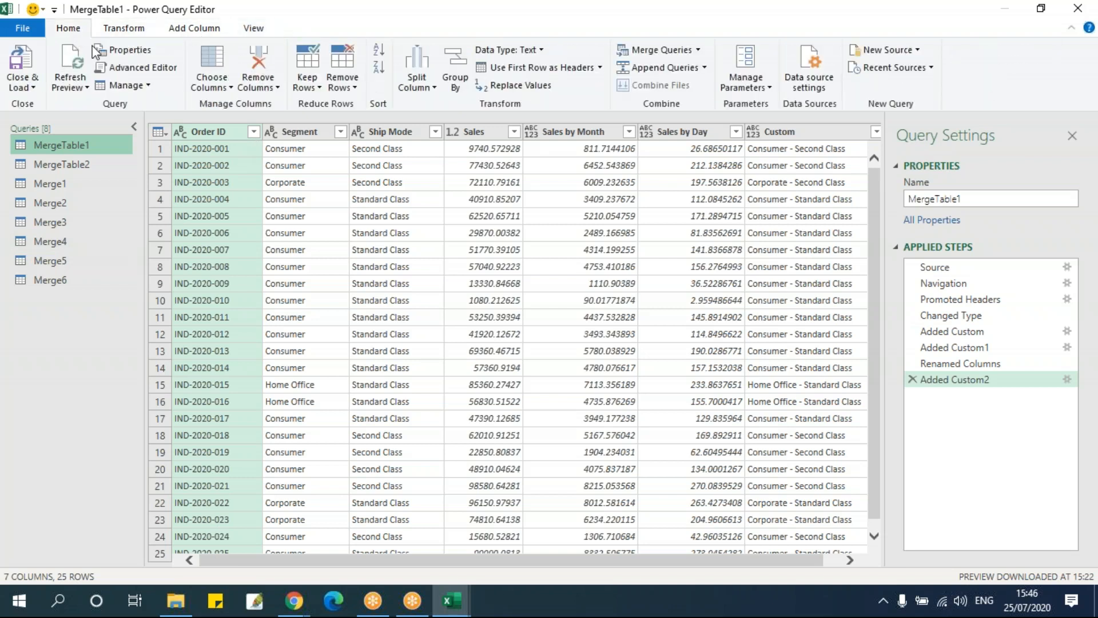
click(143, 31)
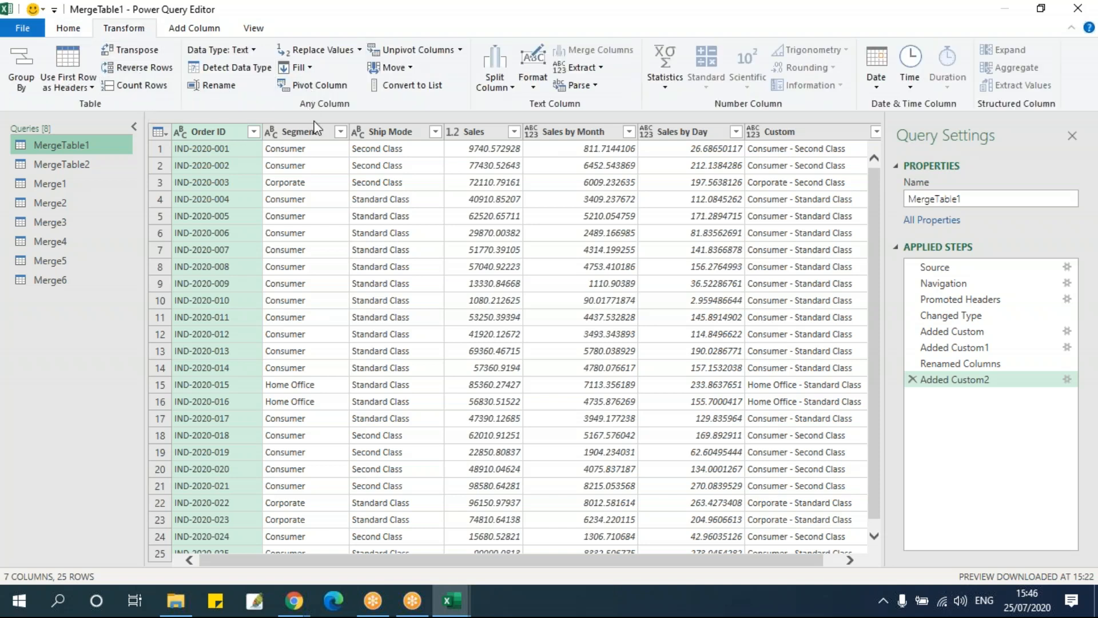
Move the Order ID column in MergeTable1 between Ship Mode and Sales and view the column move options
click(411, 69)
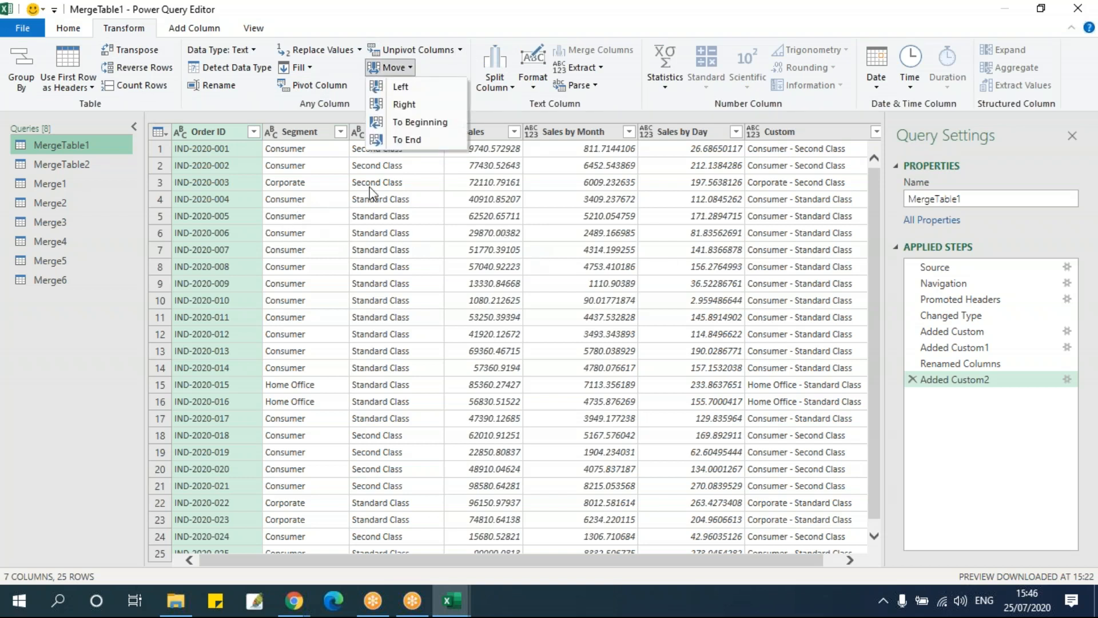
click(236, 136)
drag(239, 143, 496, 187)
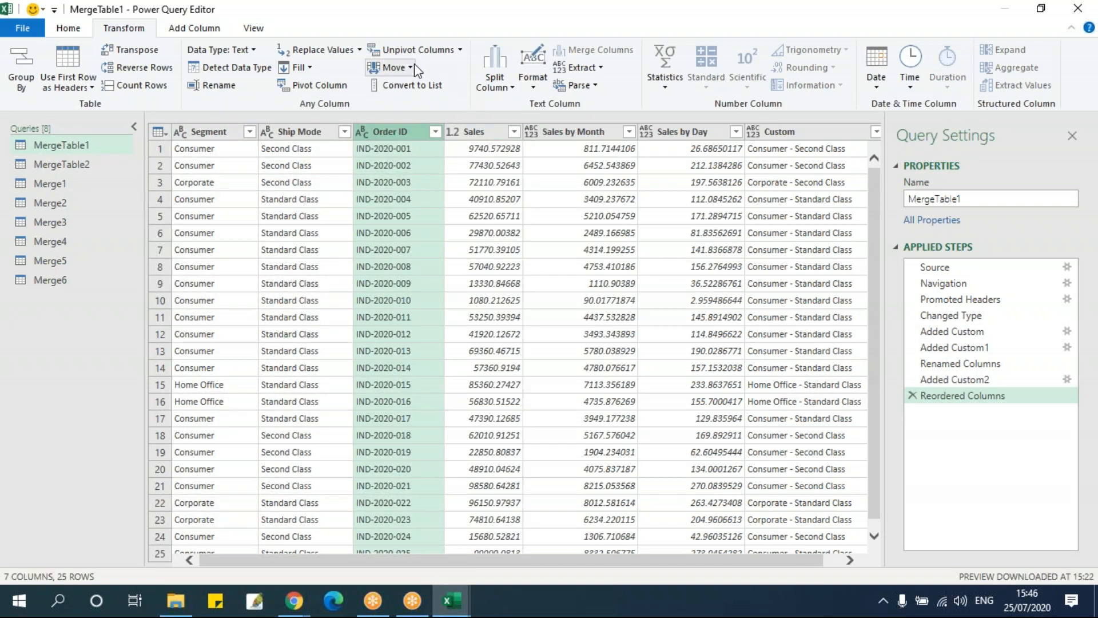
click(393, 67)
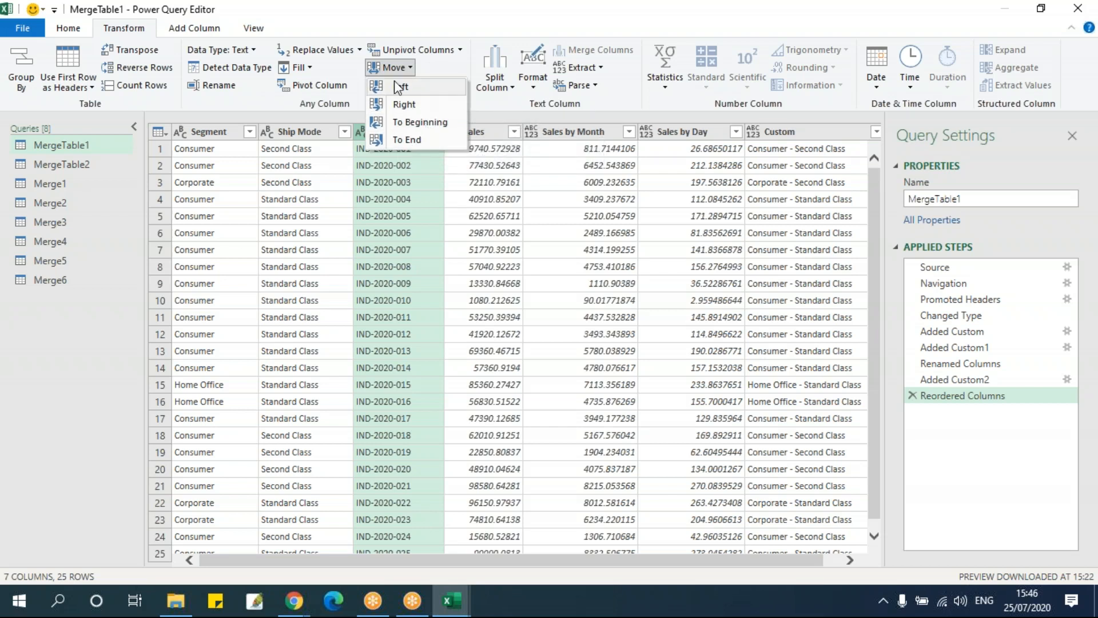
click(380, 209)
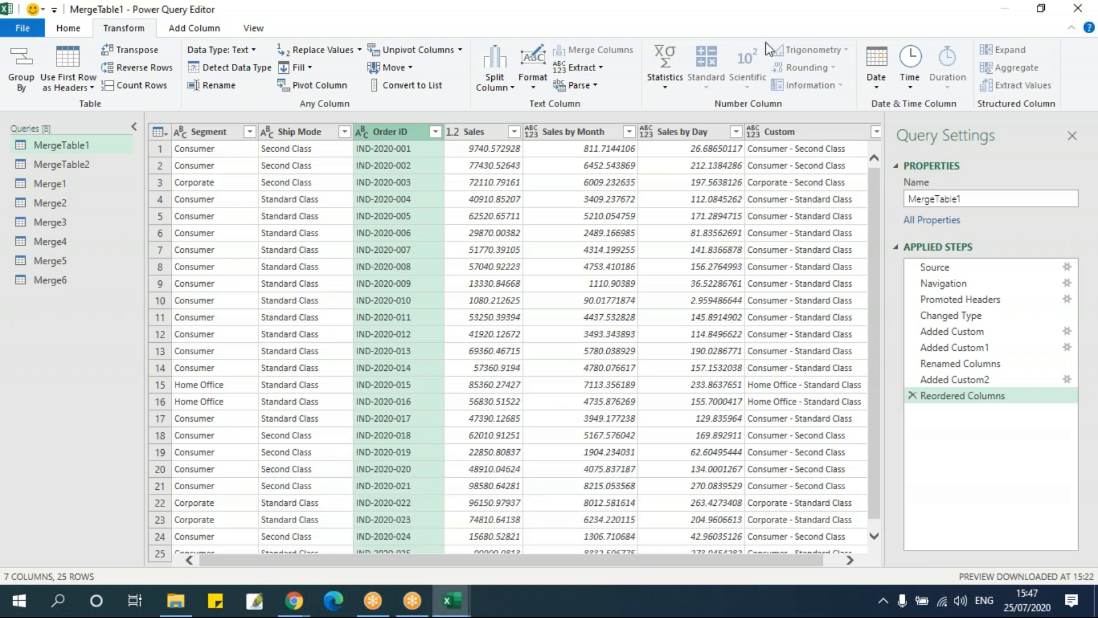
Close the Power Query Editor, keeping the changes, to load the reordered MergeTable1 columns to Sheet1
click(1078, 9)
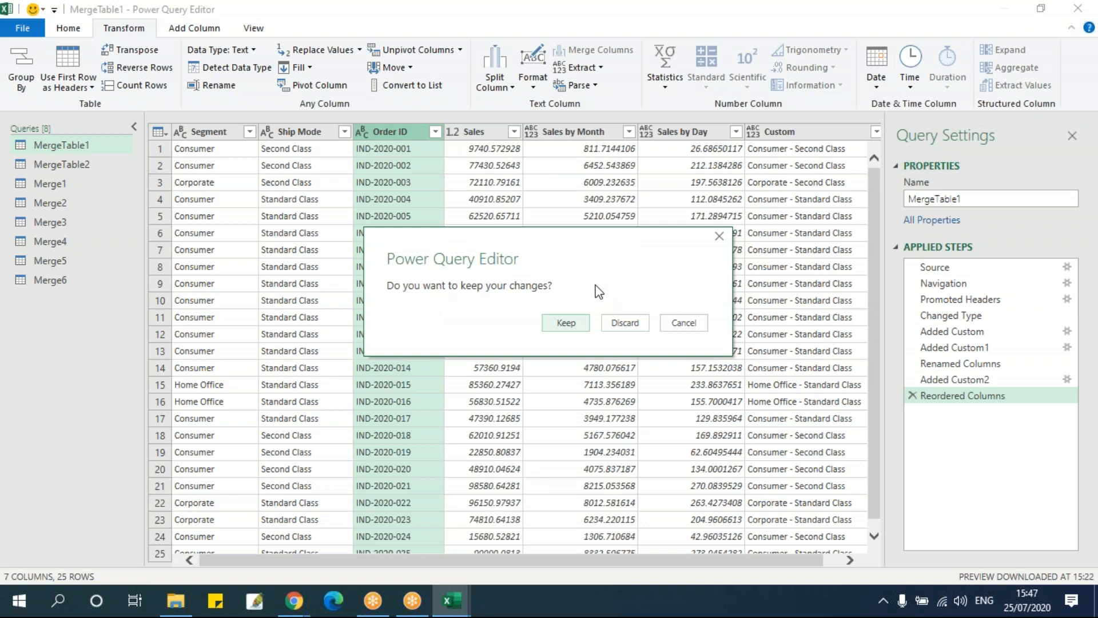
click(569, 322)
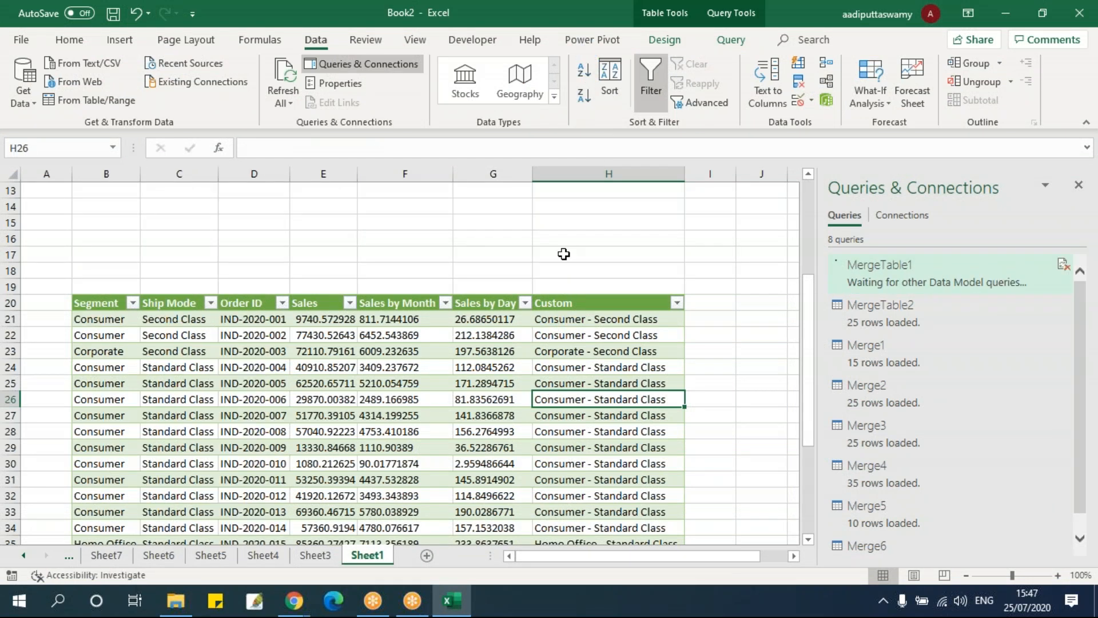
click(464, 351)
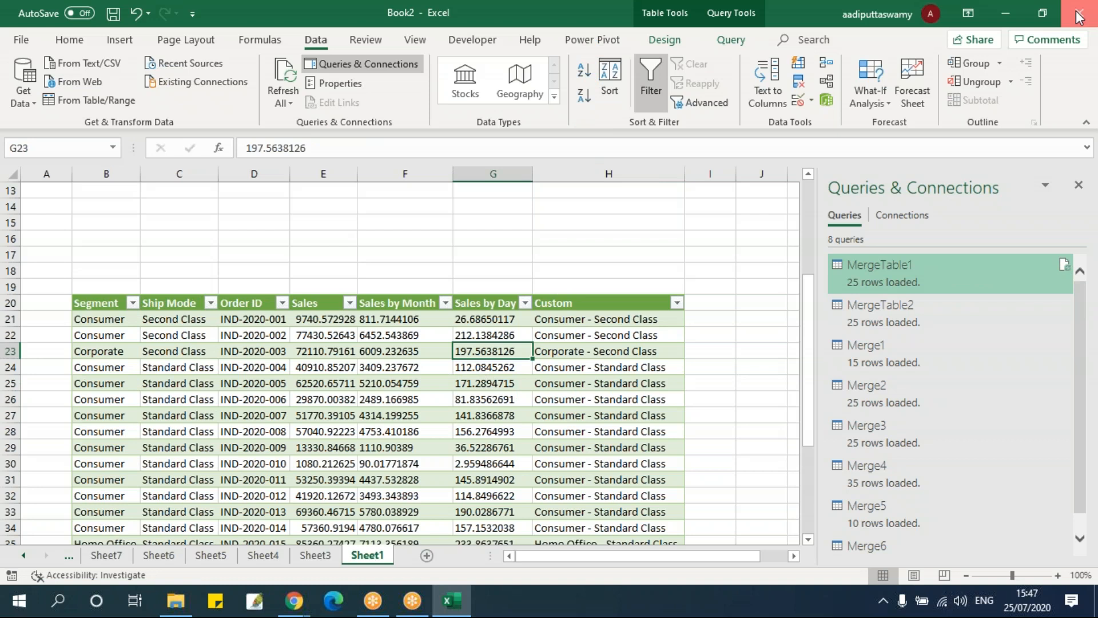
Close the Book2 workbook without saving, and restart Excel with a new blank workbook with cell A1 selected
key(alt+F4)
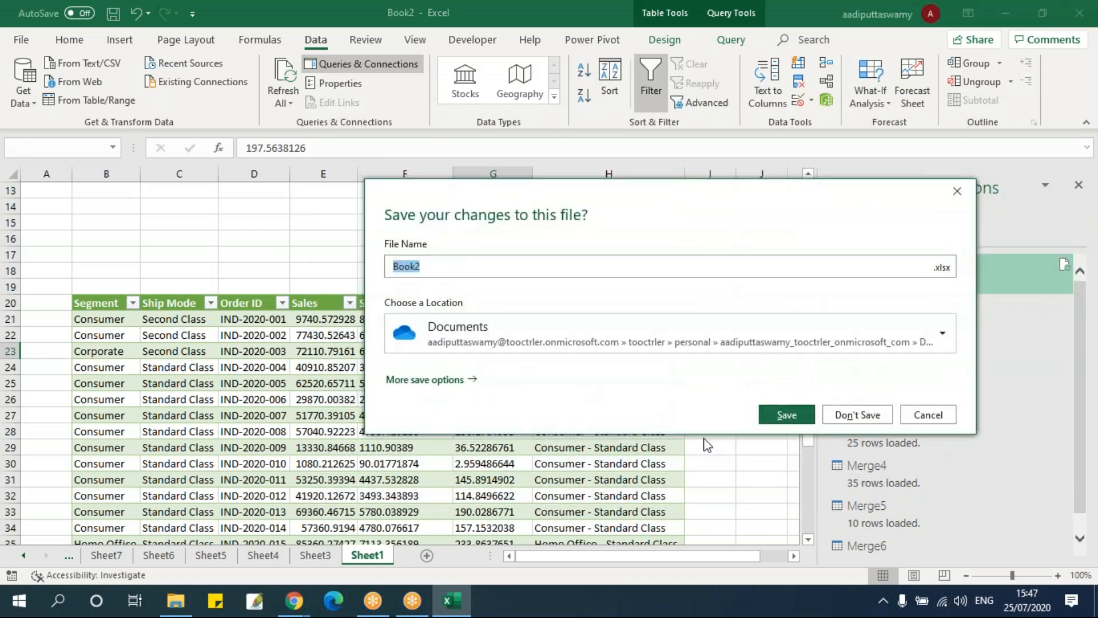
click(847, 418)
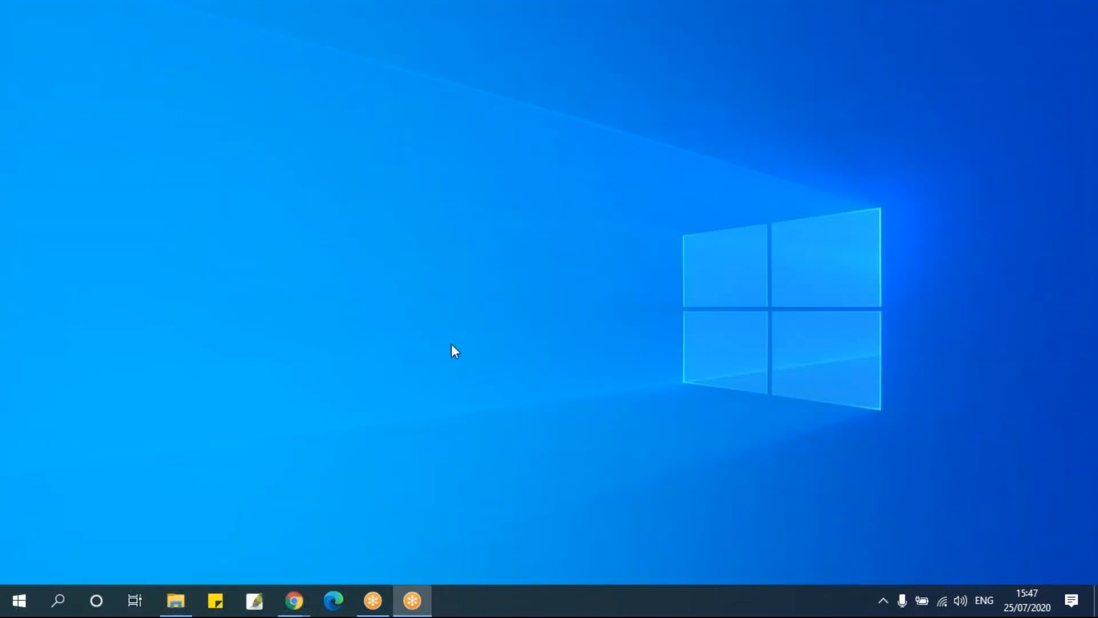
key(super+r)
text(exc)
key(Return)
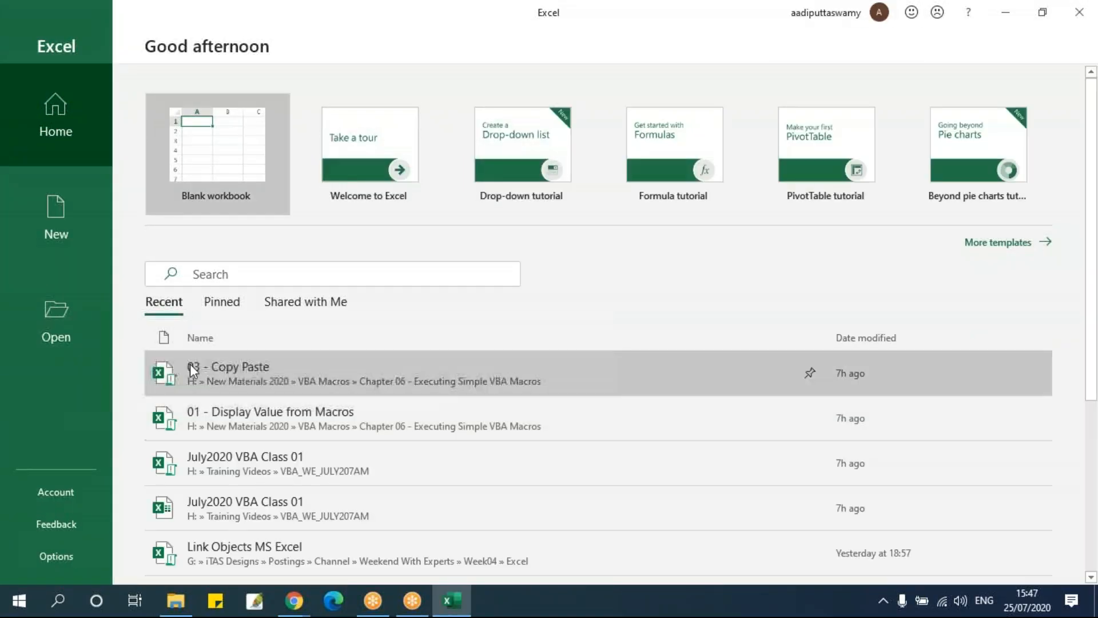
click(237, 176)
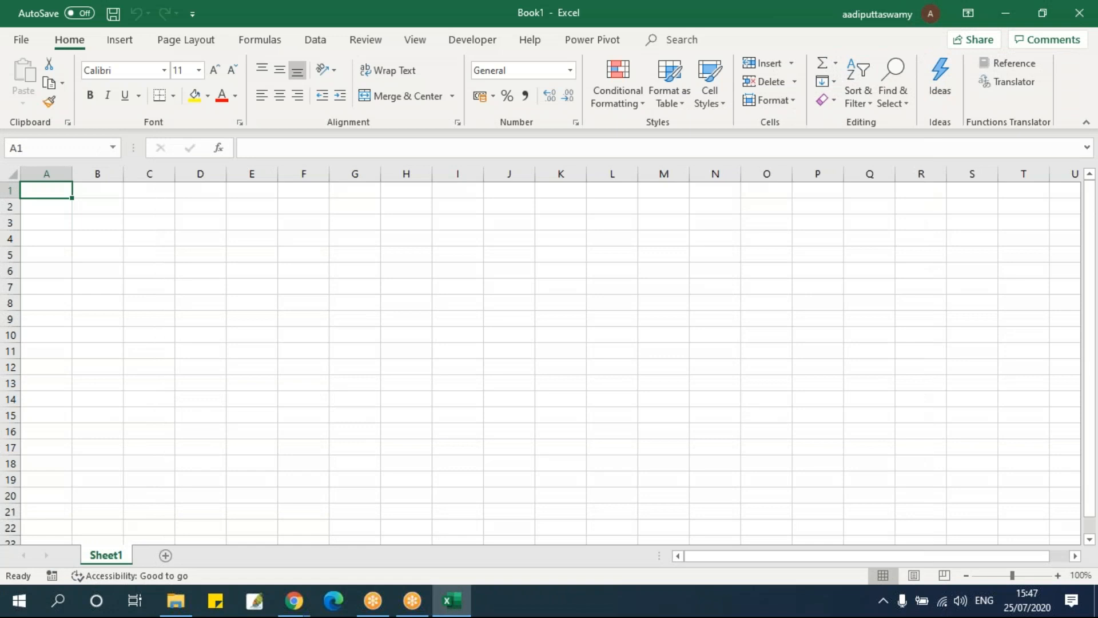
click(268, 253)
click(103, 221)
click(64, 194)
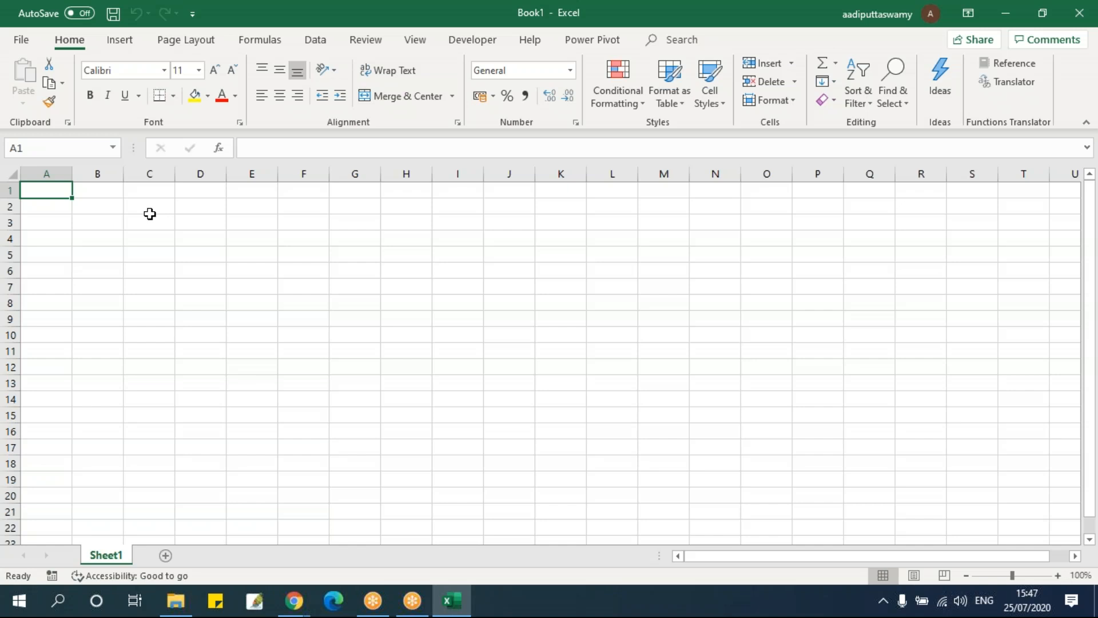
click(24, 39)
click(53, 146)
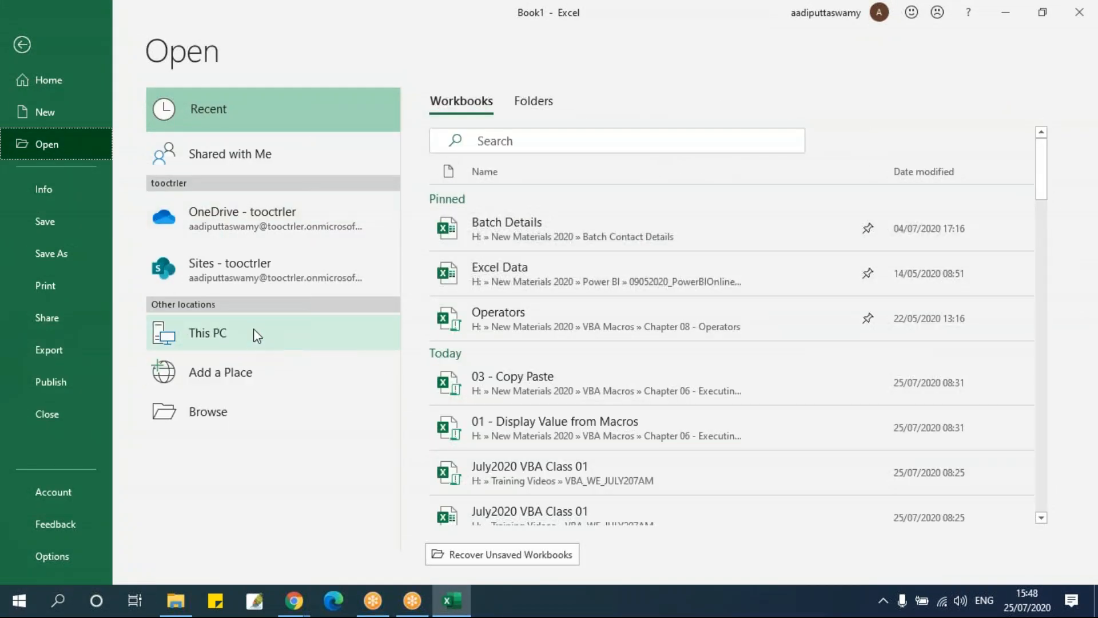
click(244, 404)
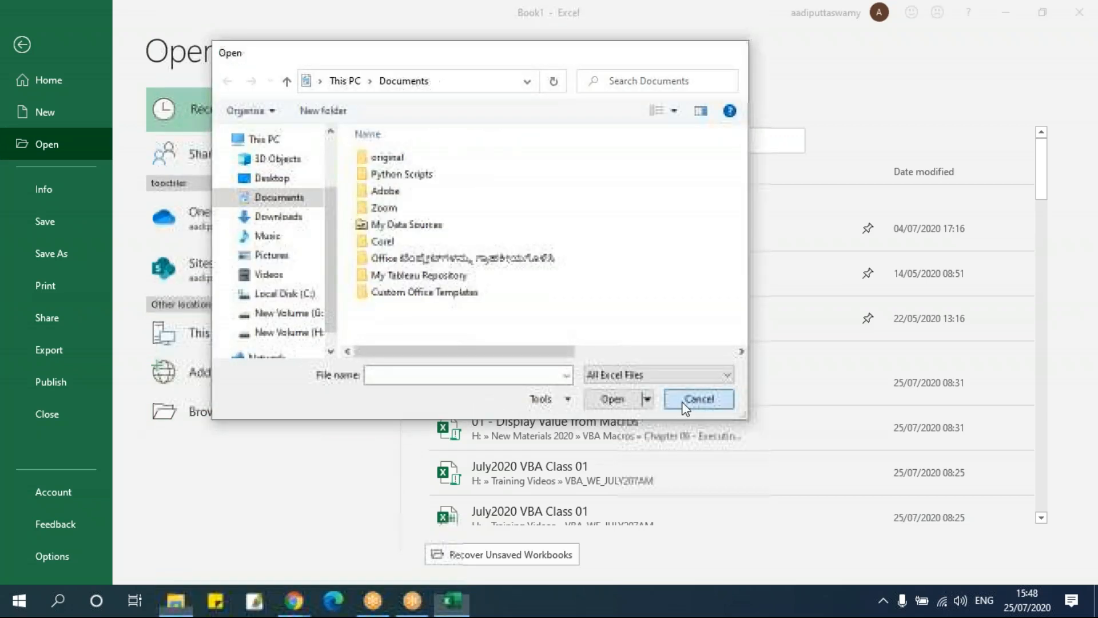
click(684, 403)
Open the RawData workbook from the 09 - POWER QUERY folder and close it again, returning to the blank workbook
click(175, 600)
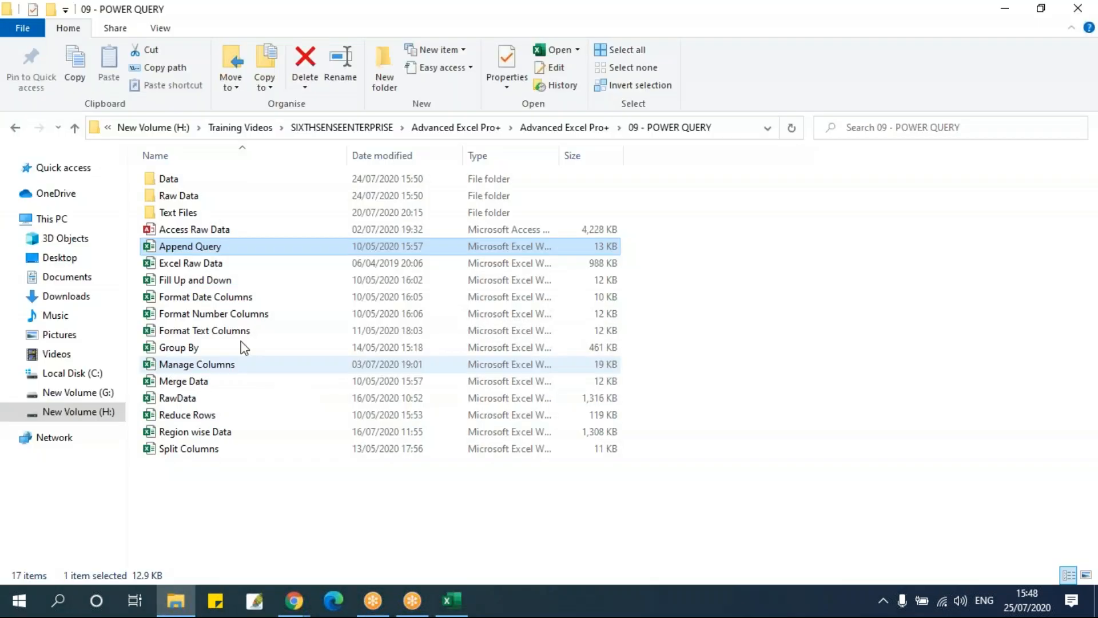
click(211, 266)
click(195, 401)
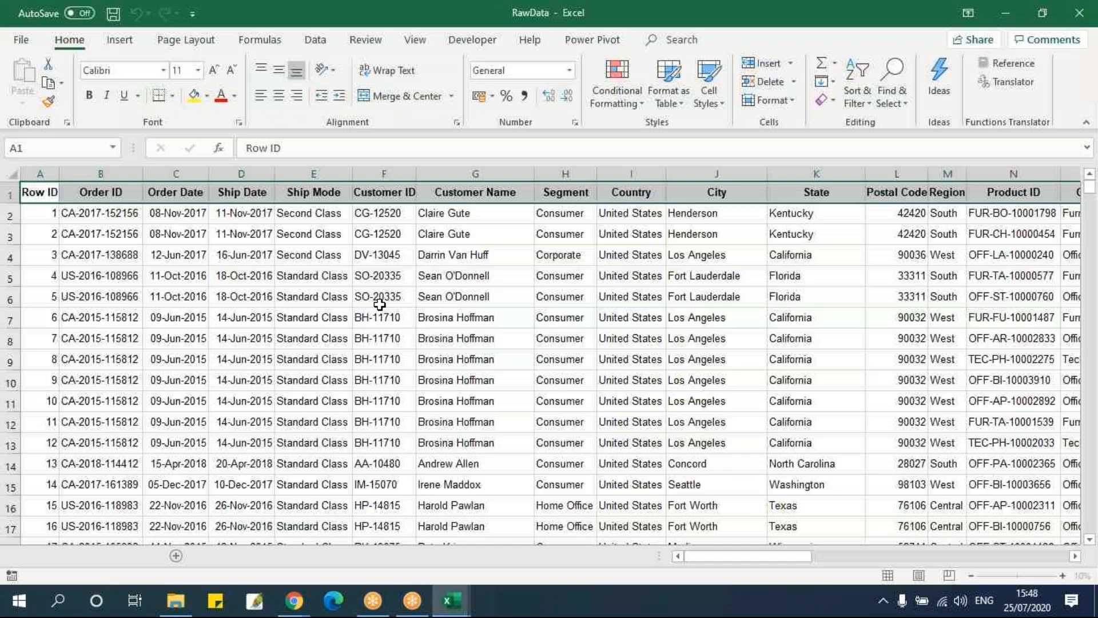
click(298, 301)
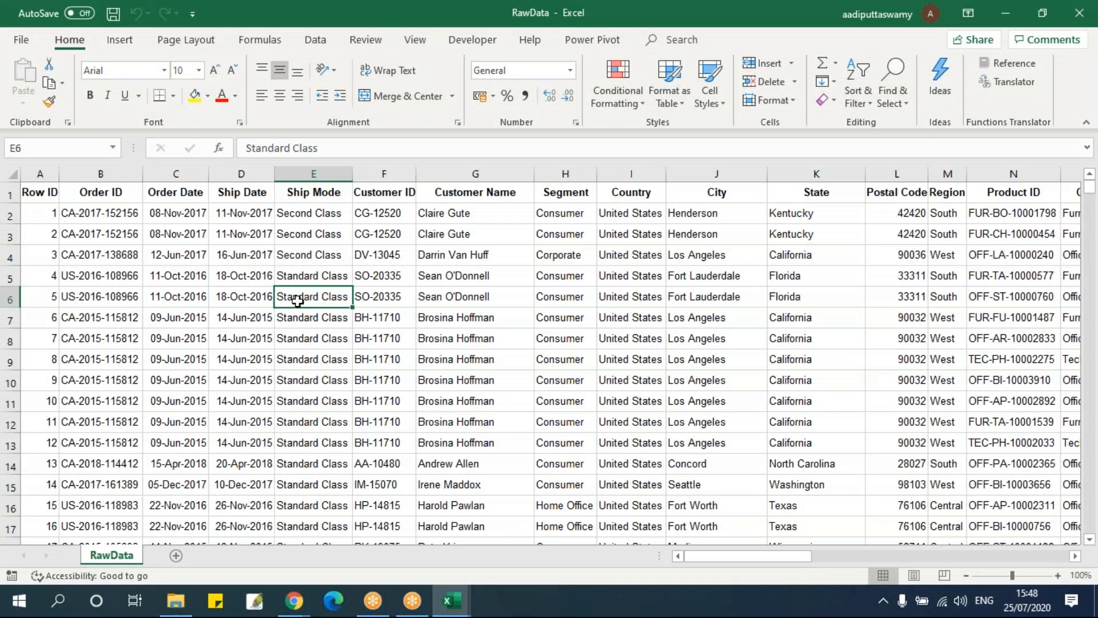
click(1080, 14)
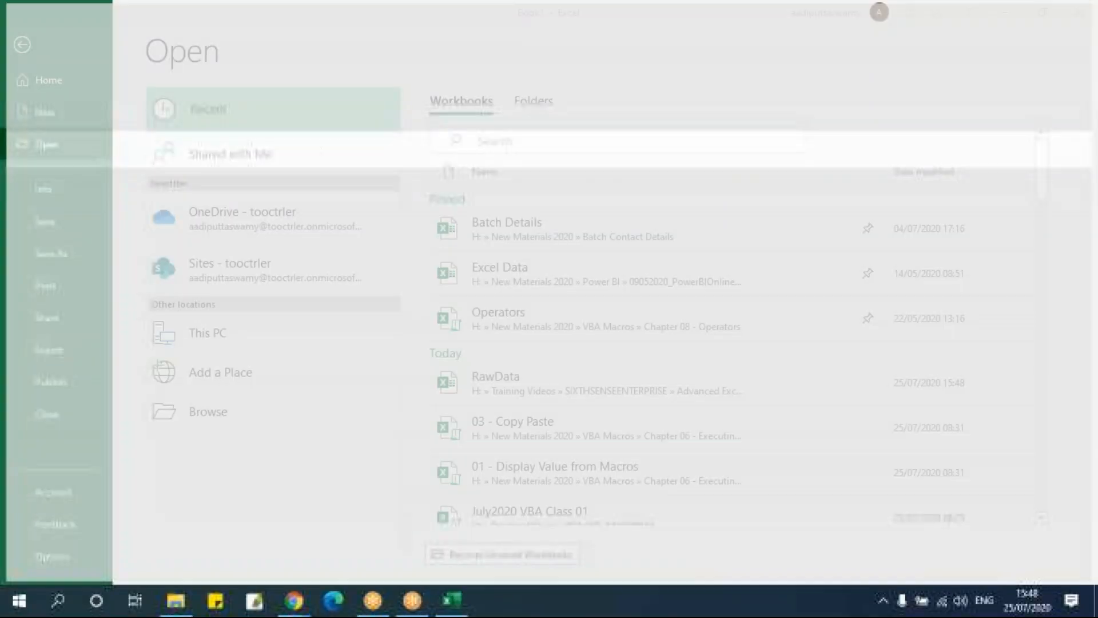
click(1069, 22)
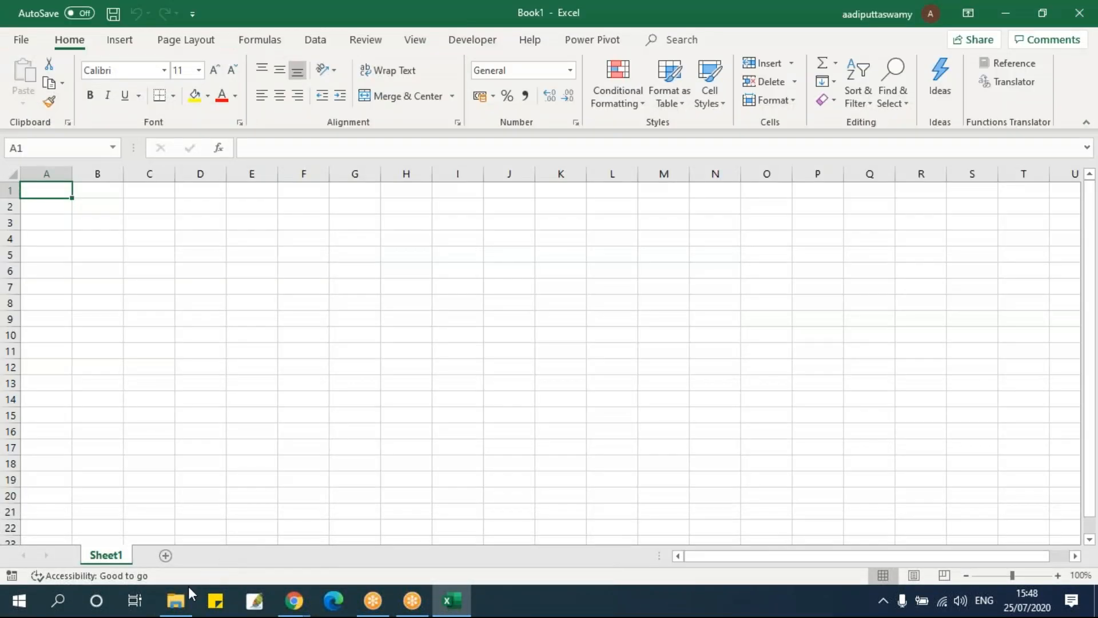
Open the Excel Raw Data workbook from the 09 - POWER QUERY folder and display its Data sheet
click(177, 598)
click(212, 265)
double_click(213, 264)
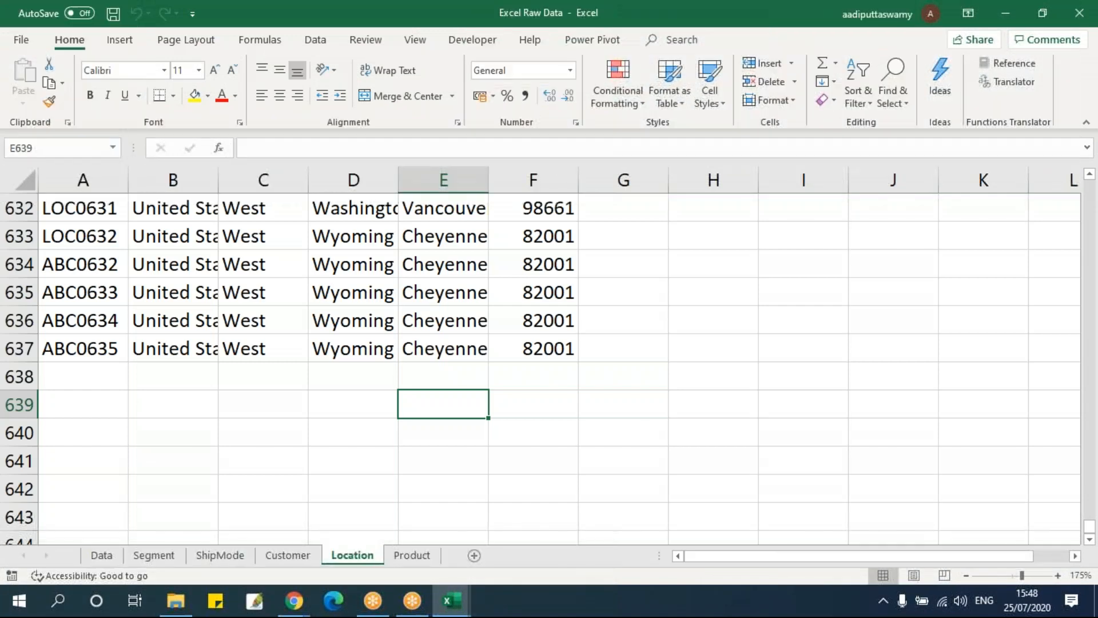
scroll(637, 363, up, 11)
click(101, 556)
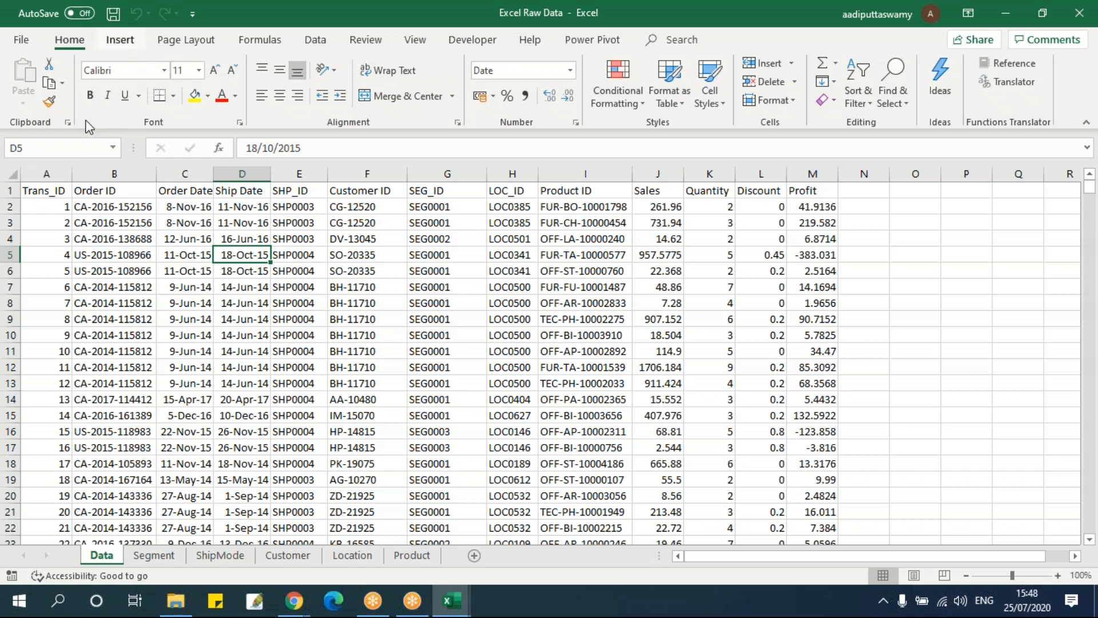
Create a PivotTable on a new worksheet from the Data sheet range A1:M9995
click(120, 40)
click(29, 77)
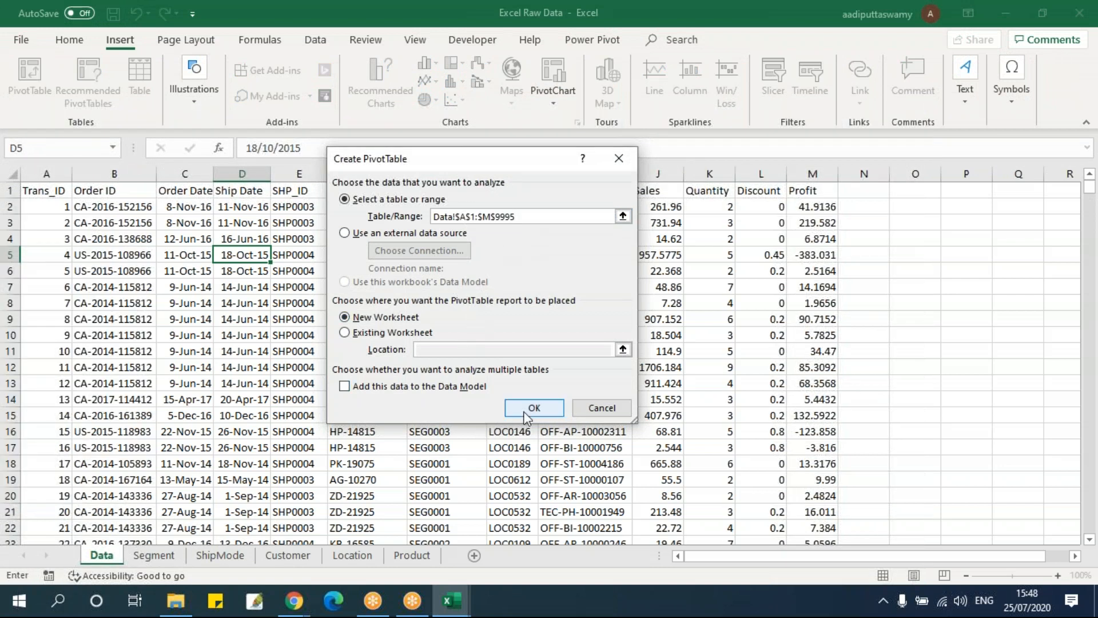
click(528, 409)
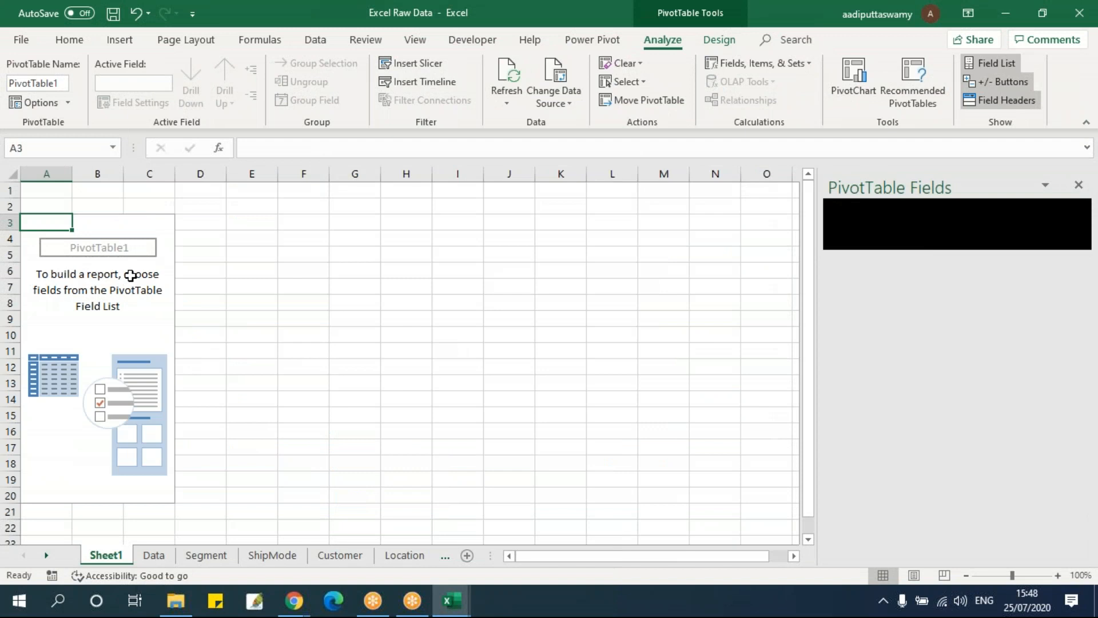
click(104, 285)
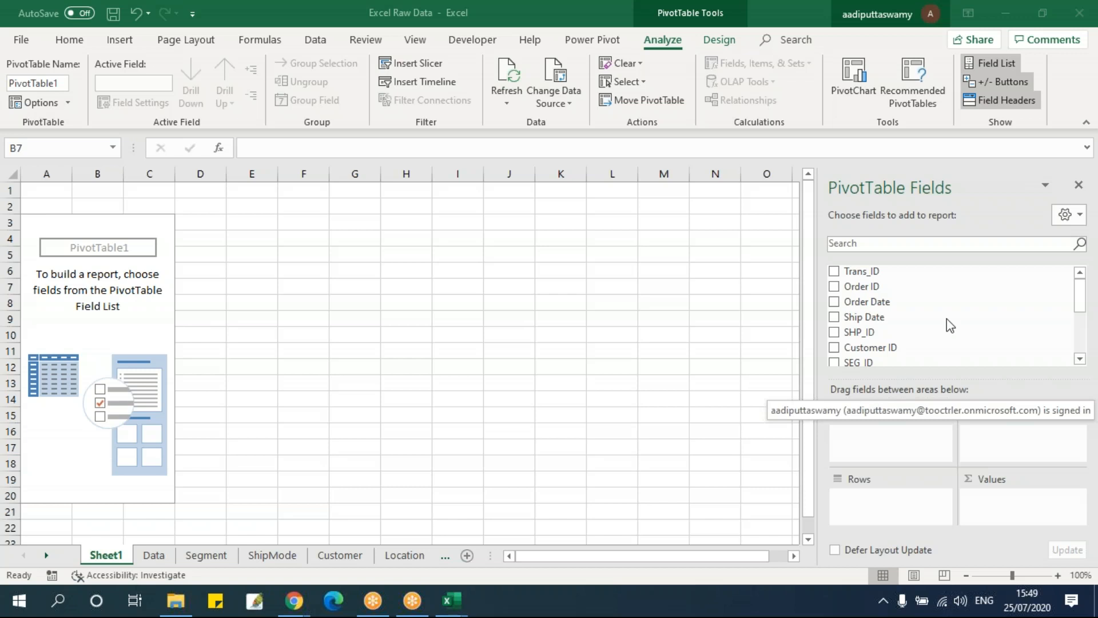
Add LOC_ID as the PivotTable's row field and Sales as its summed value field
scroll(933, 340, down, 2)
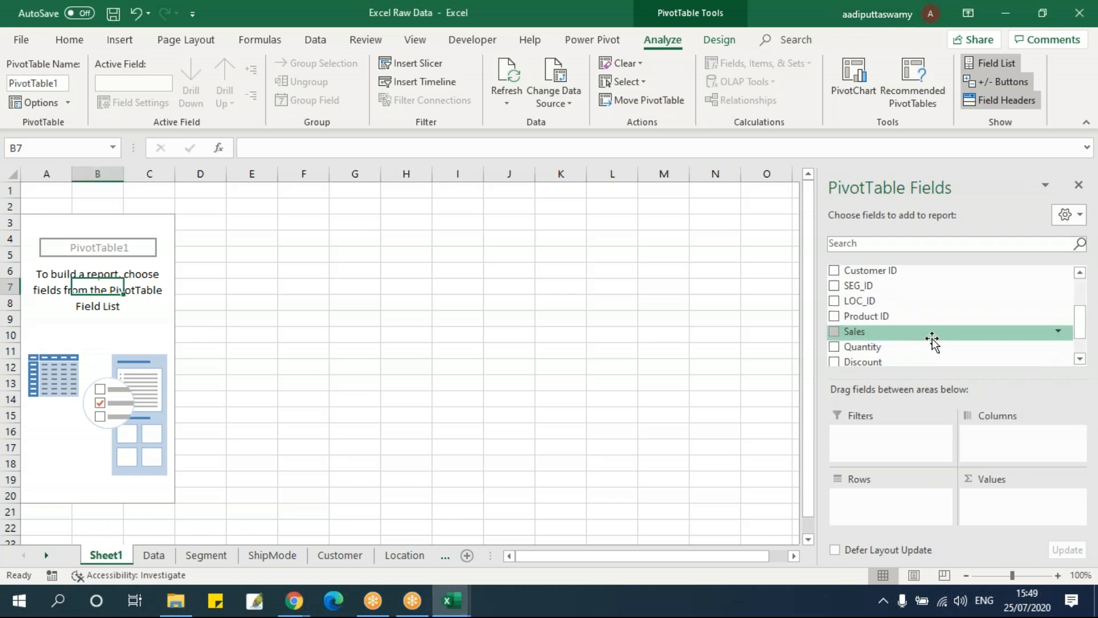
scroll(932, 342, down, 2)
scroll(919, 361, up, 2)
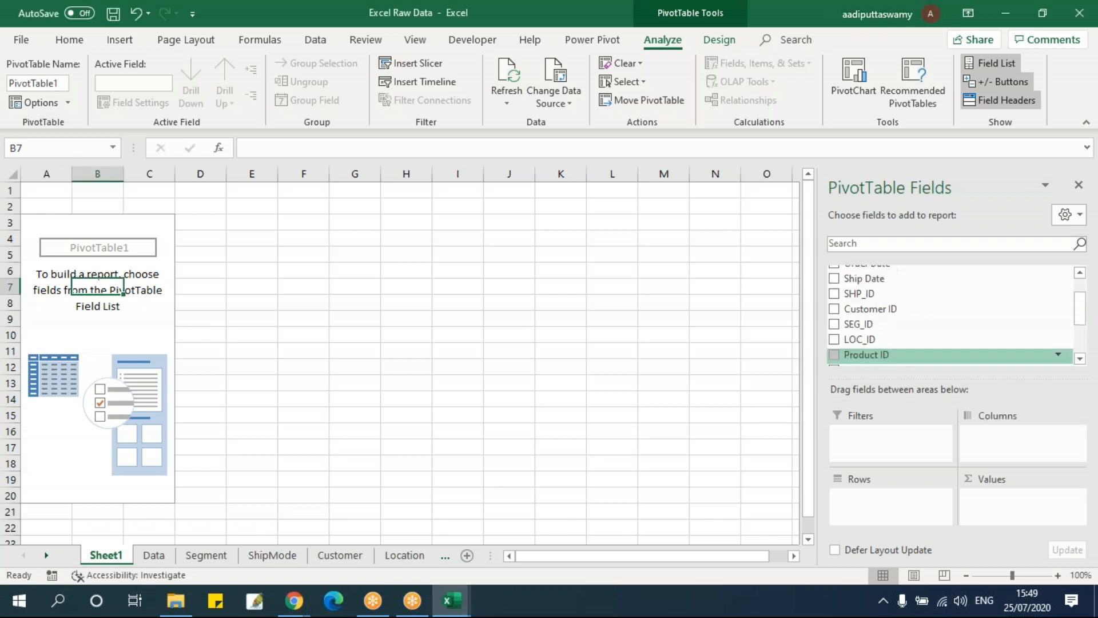
scroll(918, 361, up, 2)
scroll(912, 362, down, 3)
scroll(913, 363, up, 2)
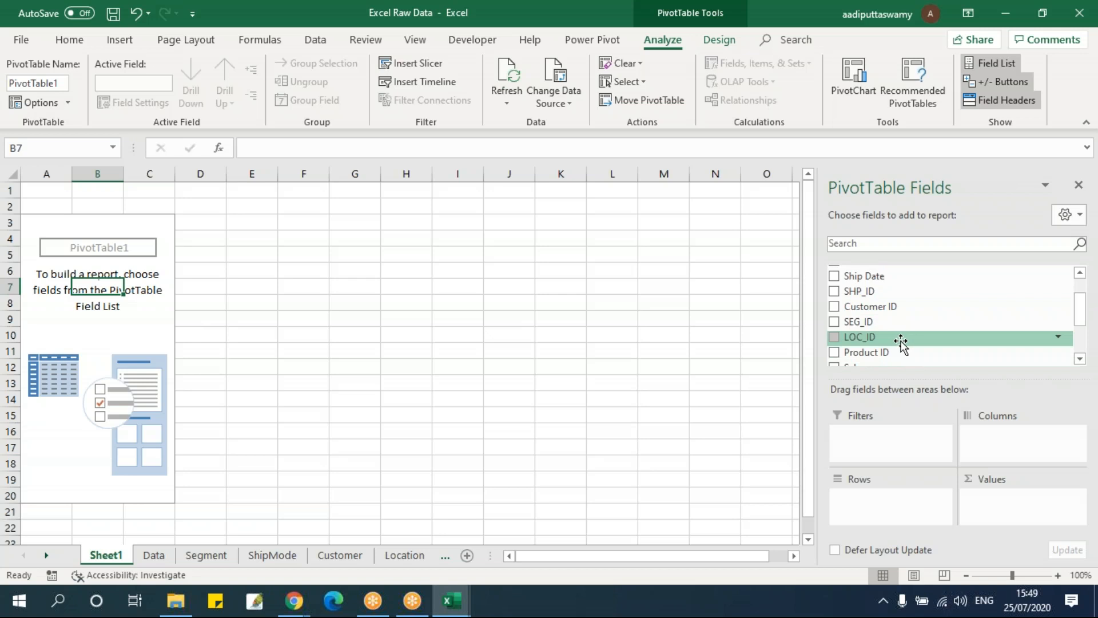
drag(901, 342, 892, 506)
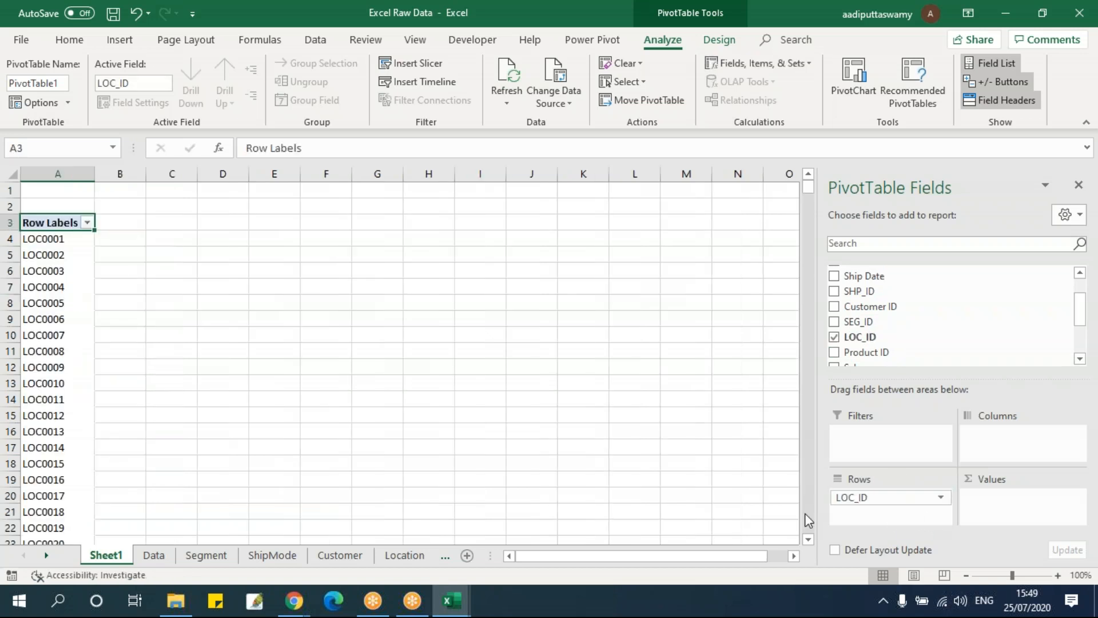
scroll(866, 358, down, 2)
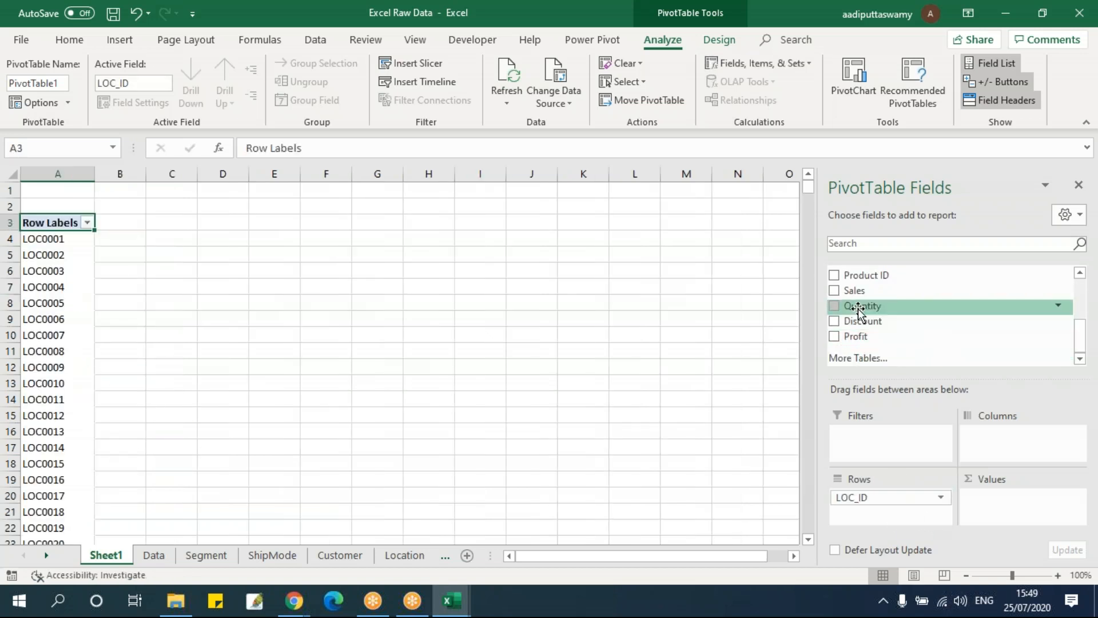
drag(861, 291, 995, 506)
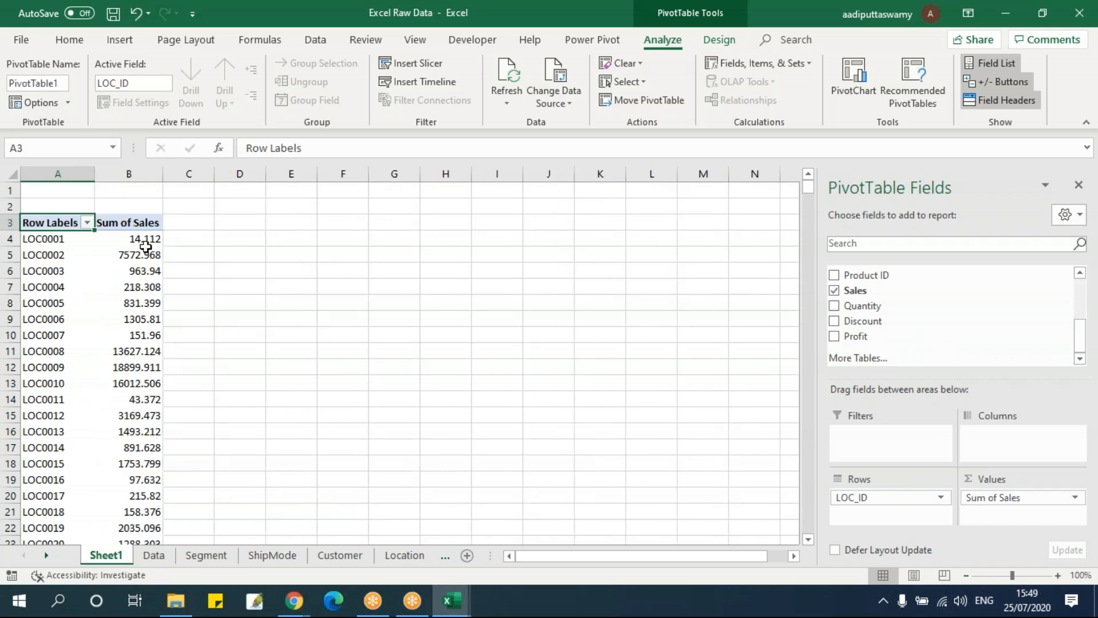
Examine the PivotTable's location codes and their sales sums, and check which source fields are available
click(136, 235)
click(24, 240)
click(54, 280)
click(63, 408)
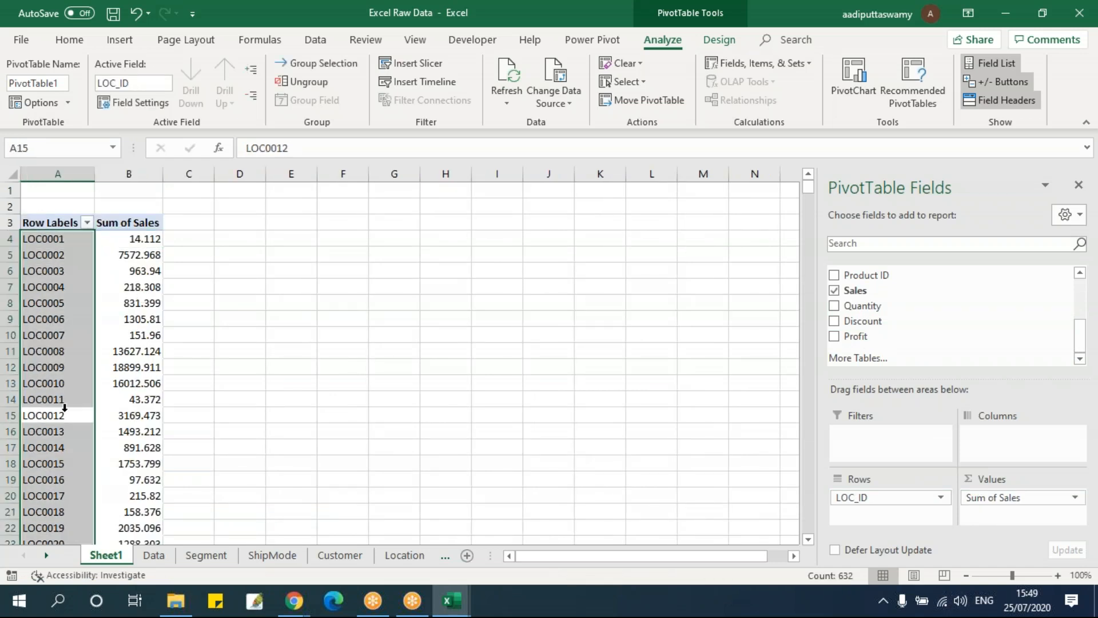
click(309, 381)
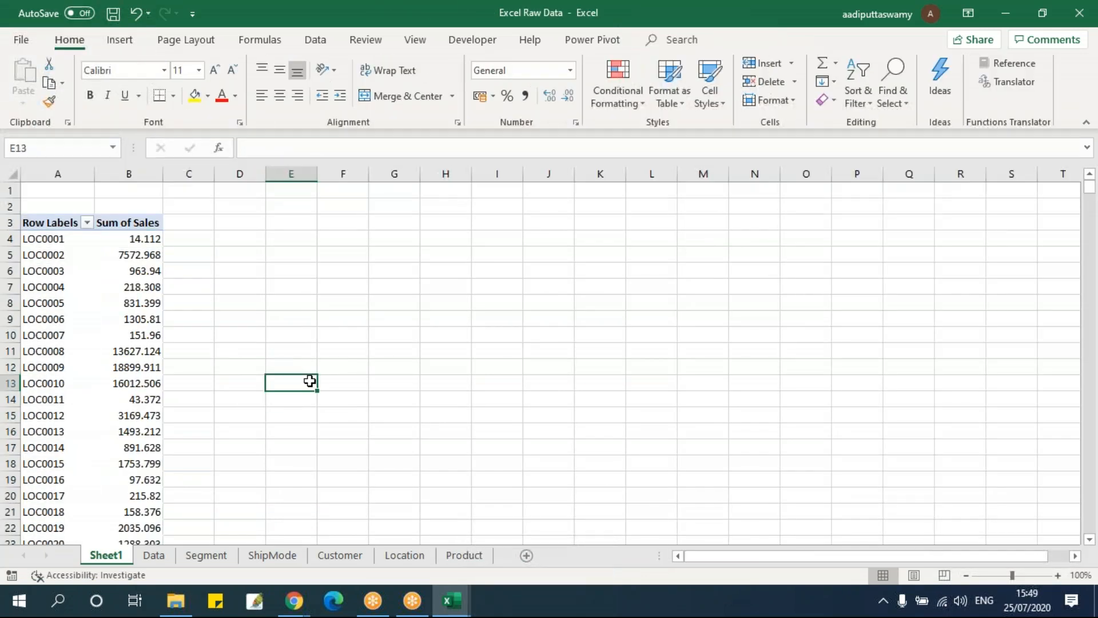
click(112, 270)
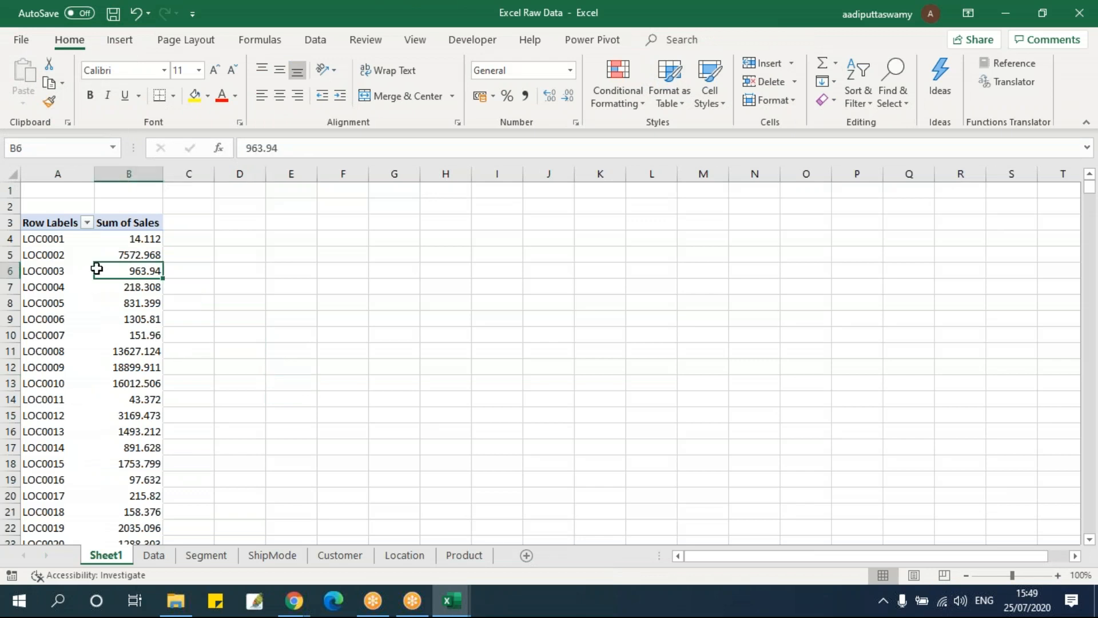
click(87, 259)
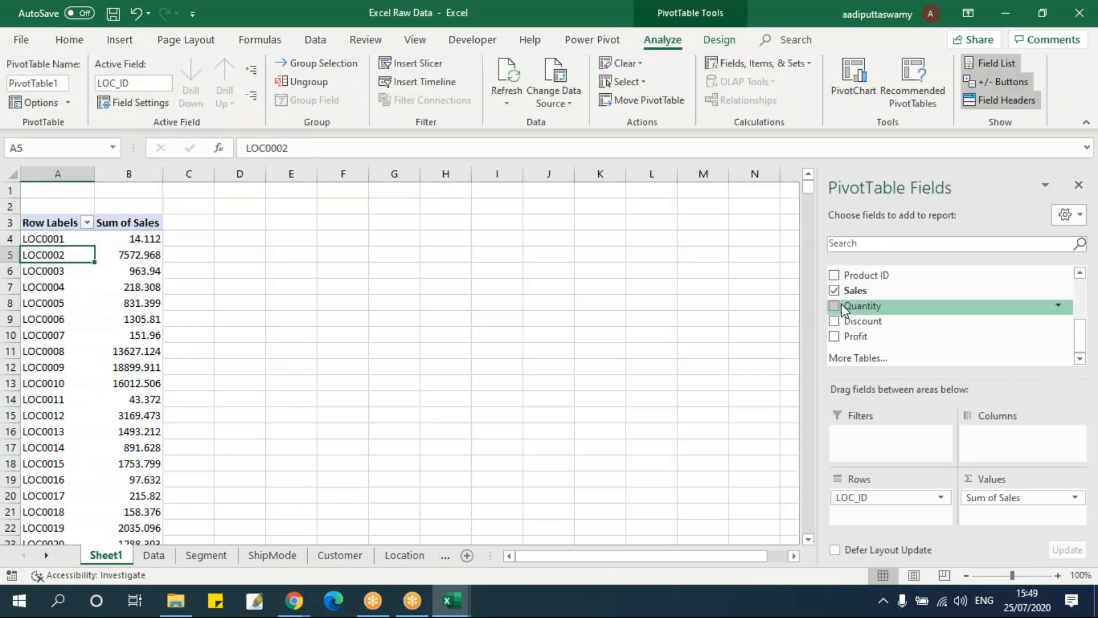
scroll(846, 306, up, 5)
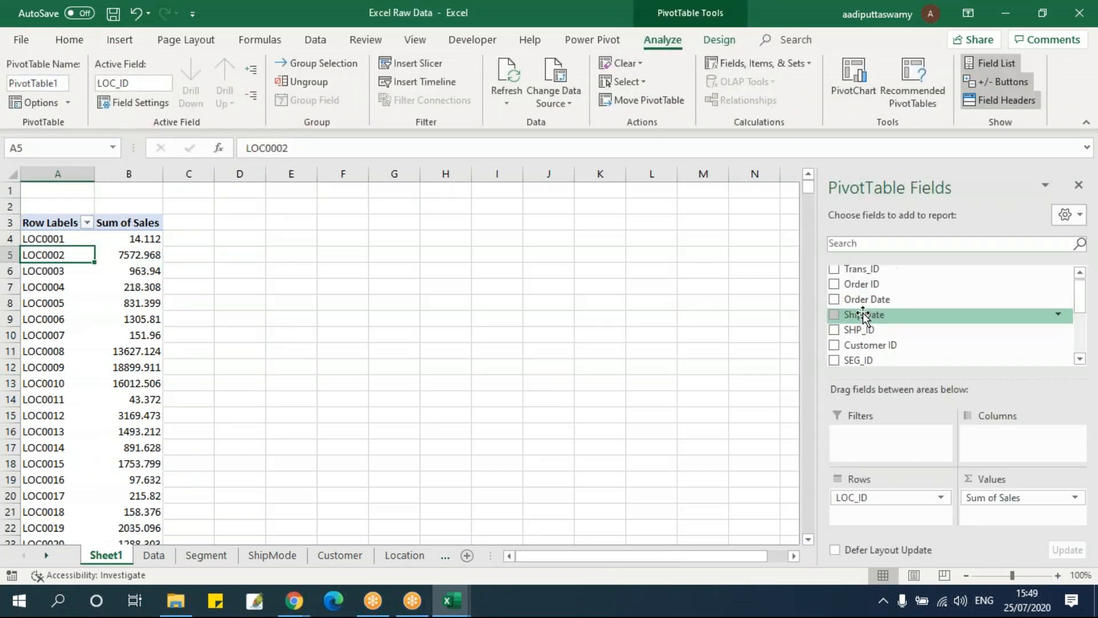
Check the ShipMode and Location sheets for the descriptive columns and compare them with the PivotTable's field list on Sheet1
click(409, 426)
click(272, 555)
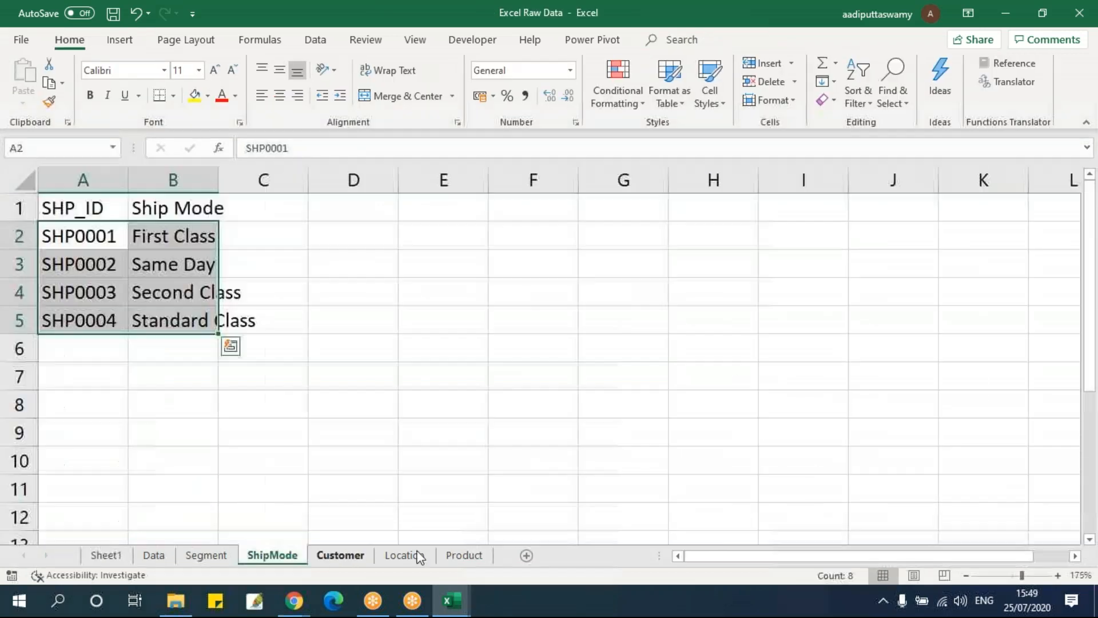
click(405, 555)
click(364, 355)
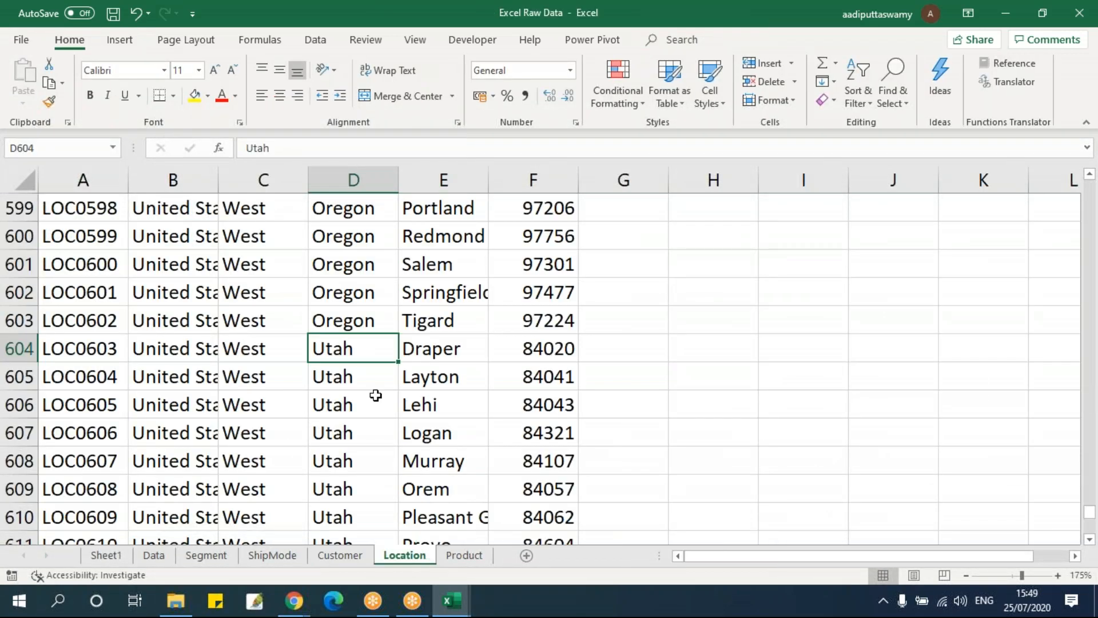
click(108, 555)
click(137, 286)
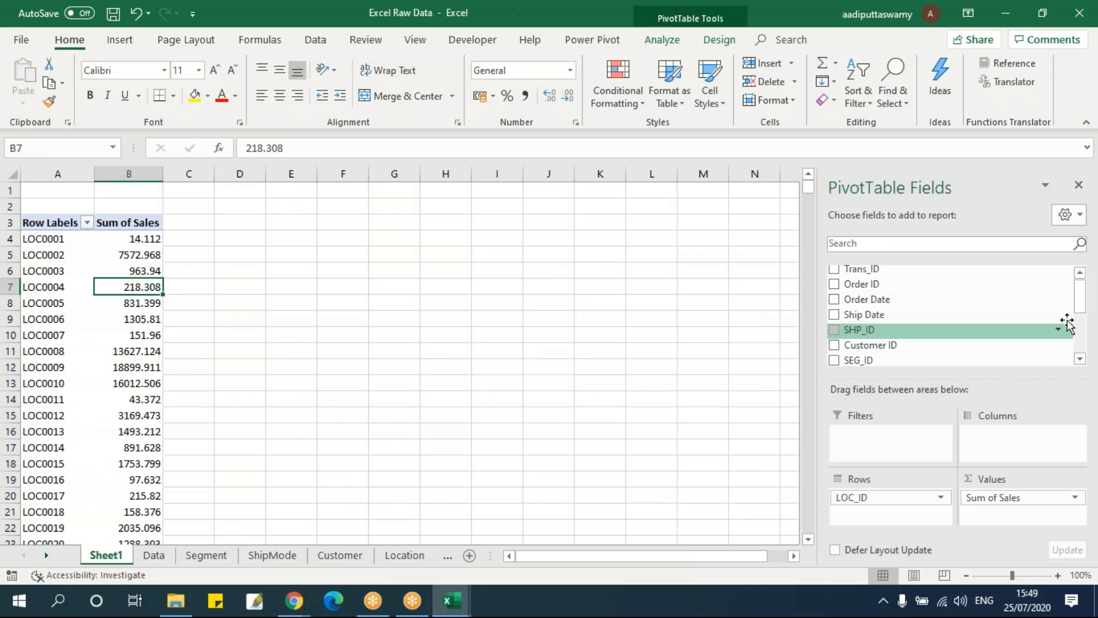
scroll(991, 356, down, 5)
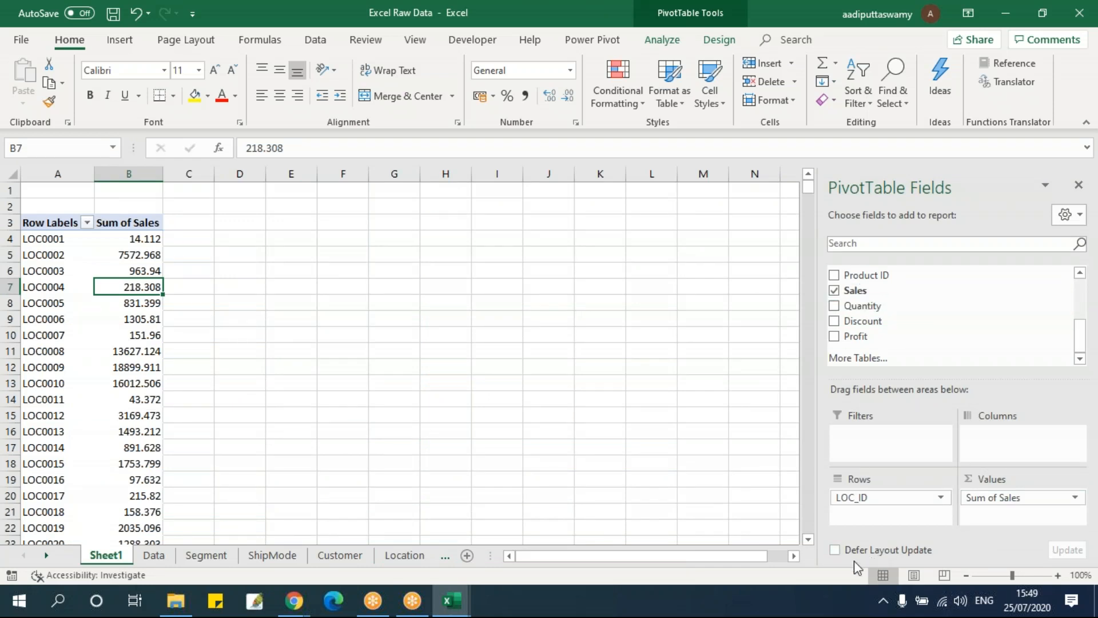
Start a VLOOKUP formula in cell N2 of the Data sheet, beside the Profit column
click(162, 559)
click(874, 209)
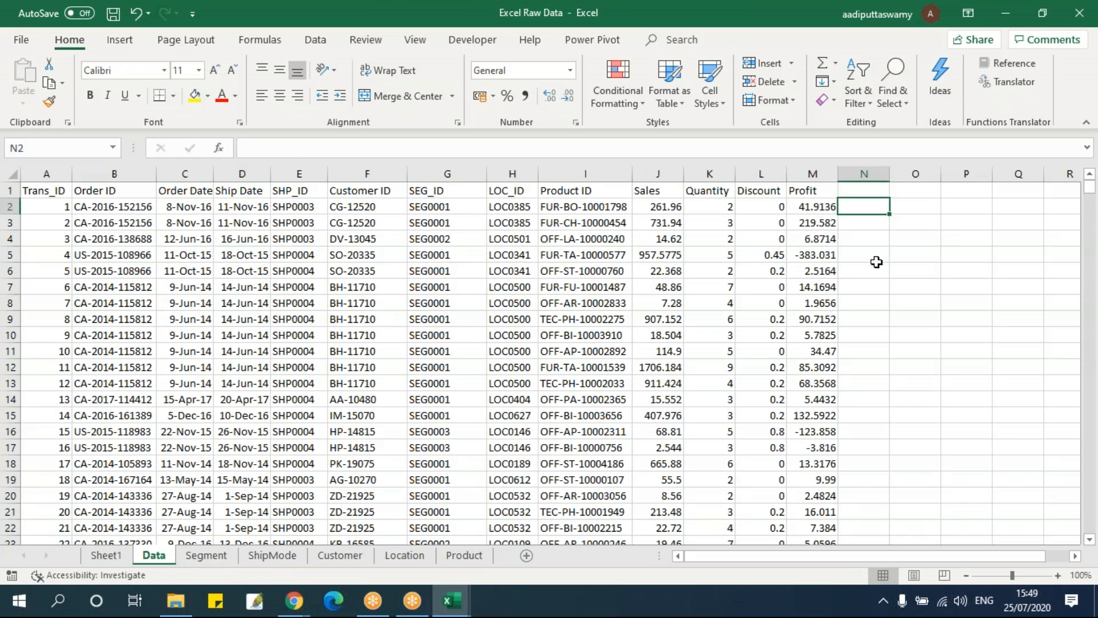
text(=vl)
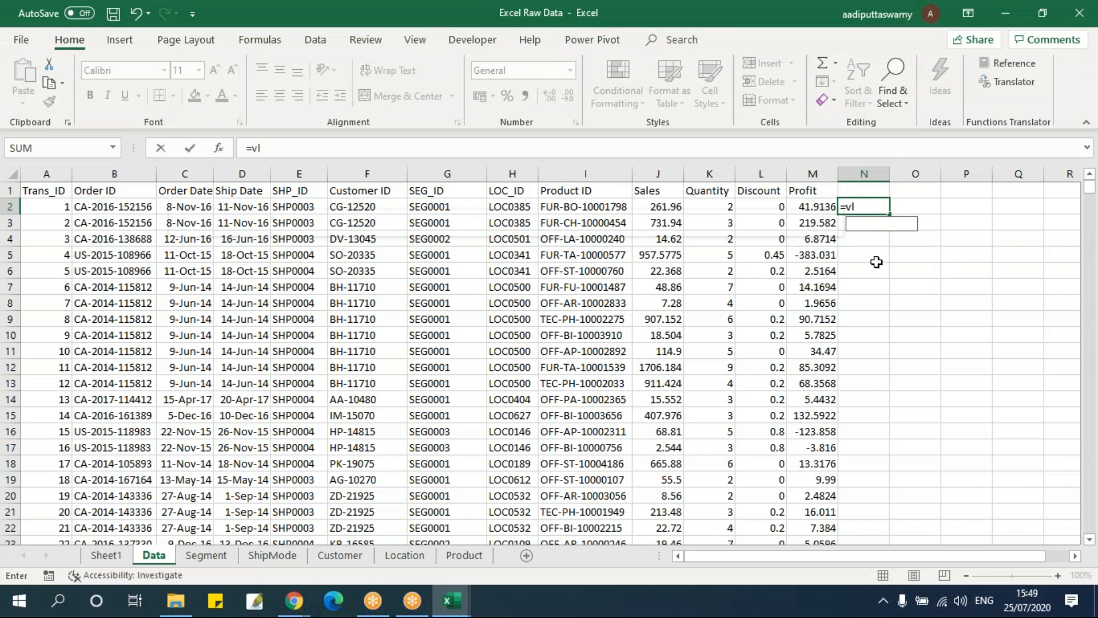
key(Tab)
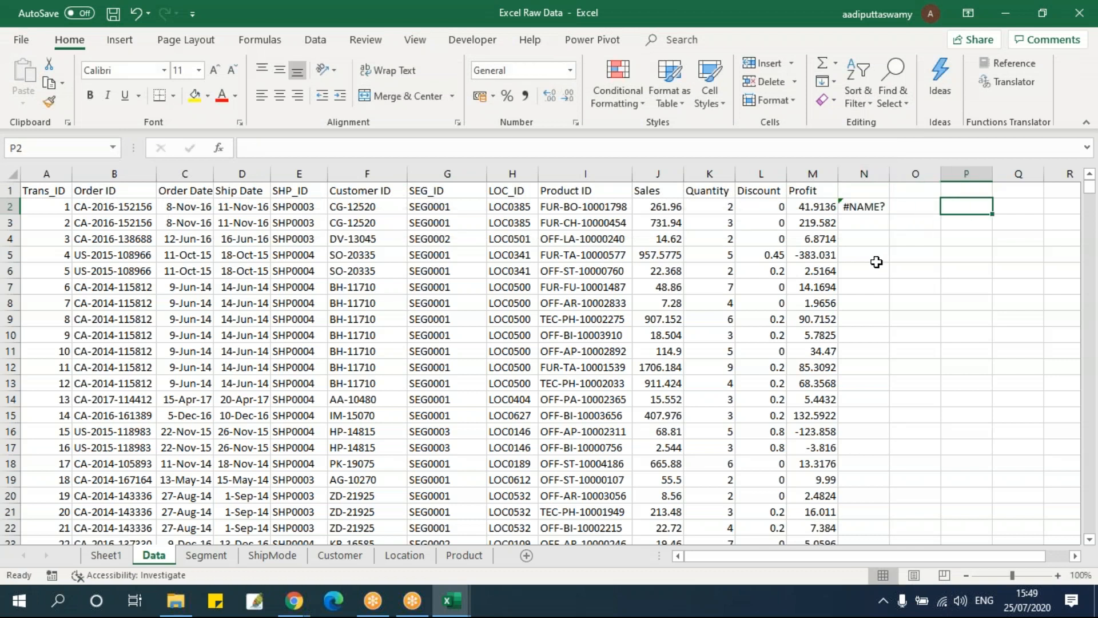
key(Left)
text(=vlook)
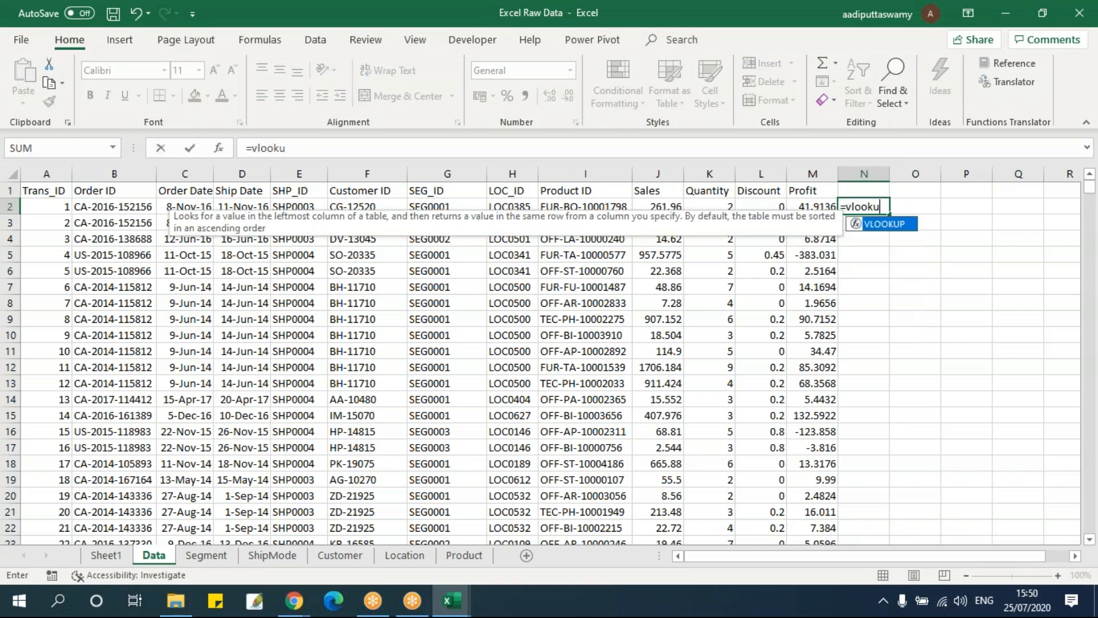
text(up)
key(Tab)
Set the VLOOKUP's lookup value in N2 to the LOC_ID in cell H2
key(Left)
key(Left)
key(Left)
key(Left)
key(Left)
key(Left)
key(Left)
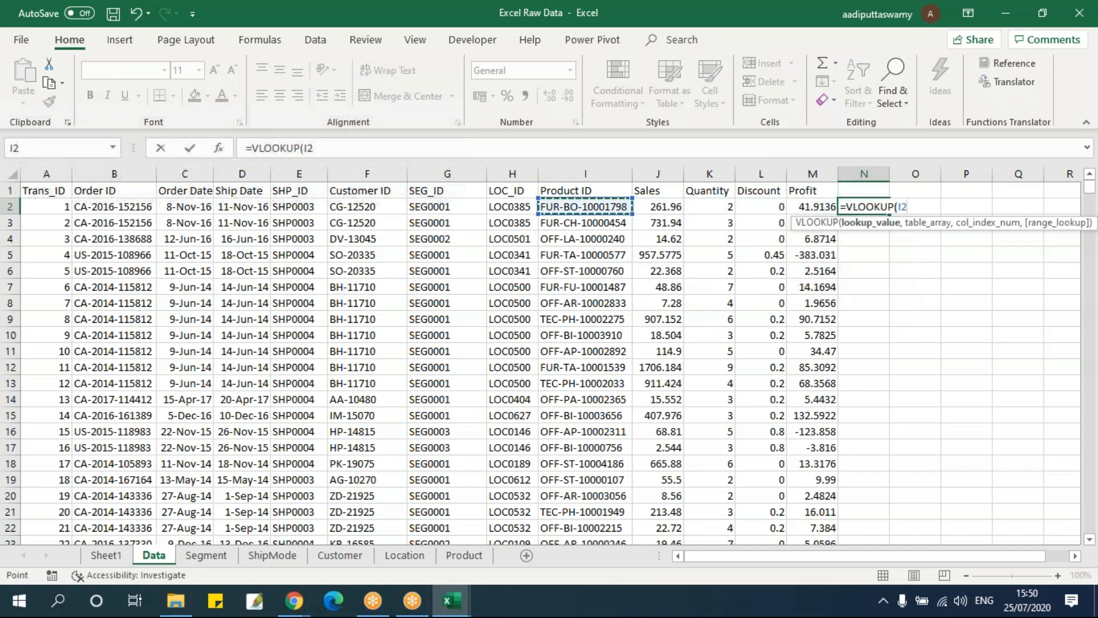
key(Left)
key(alt+Tab)
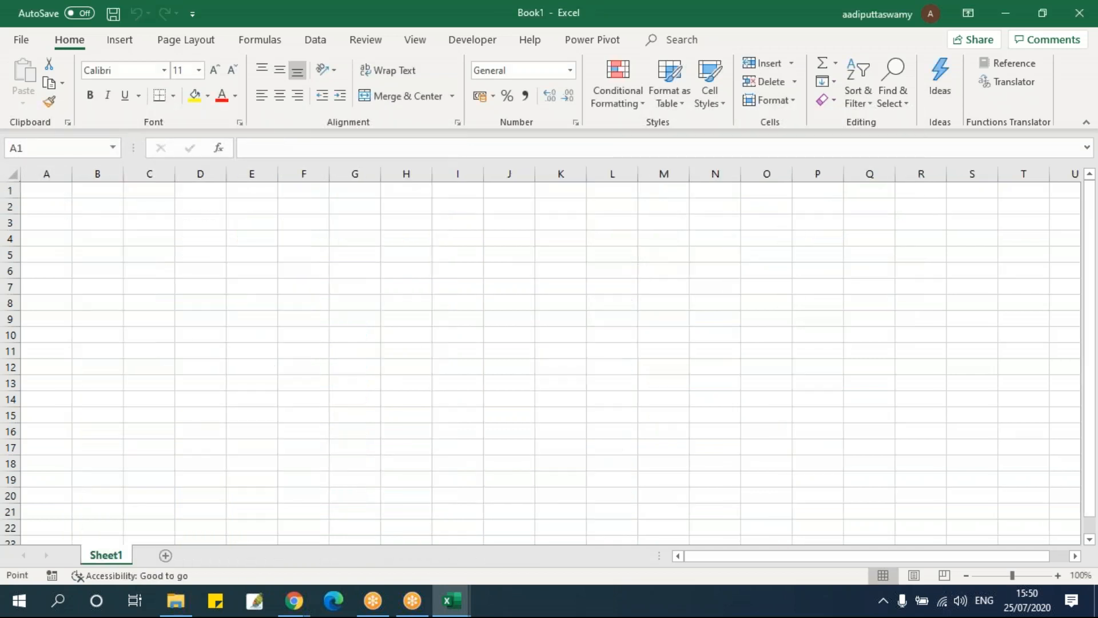
key(alt+Tab)
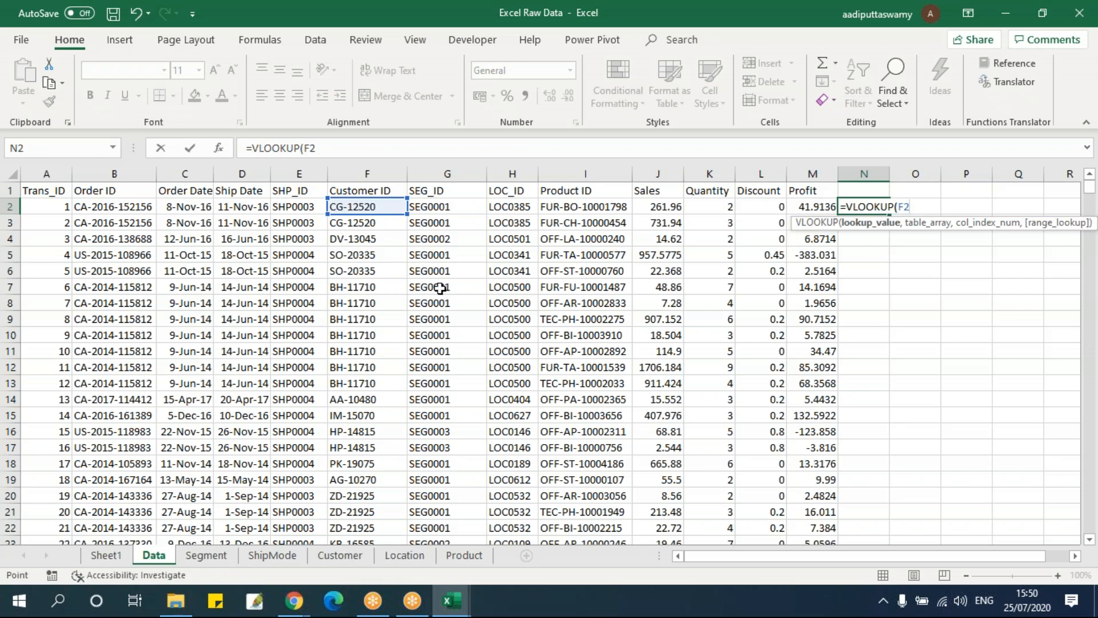
key(ctrl+Right)
key(BackSpace)
key(BackSpace)
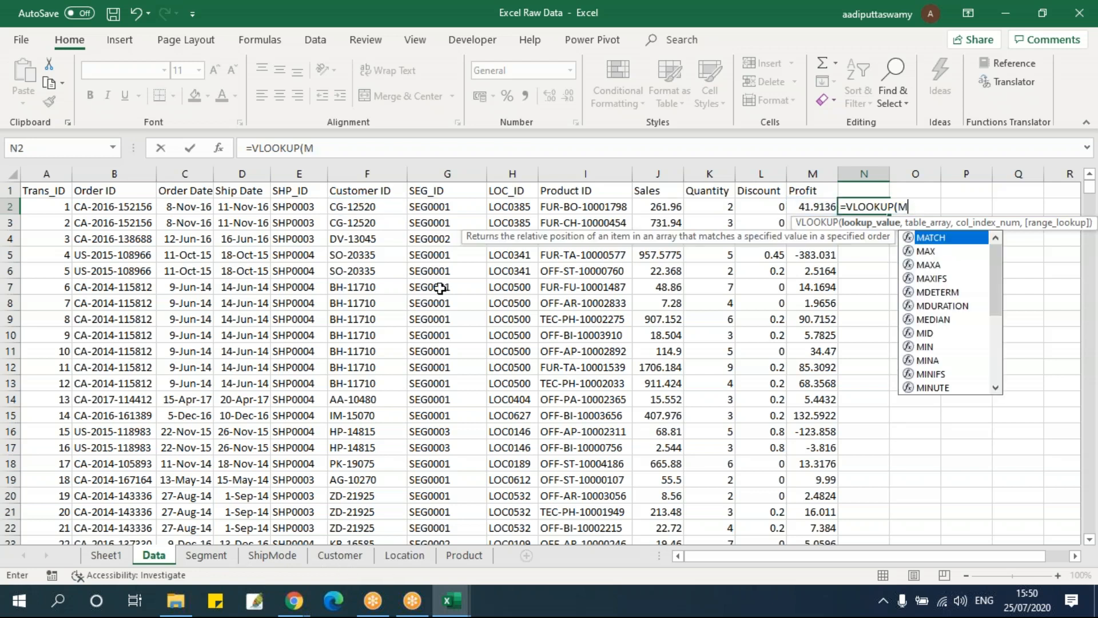
click(509, 207)
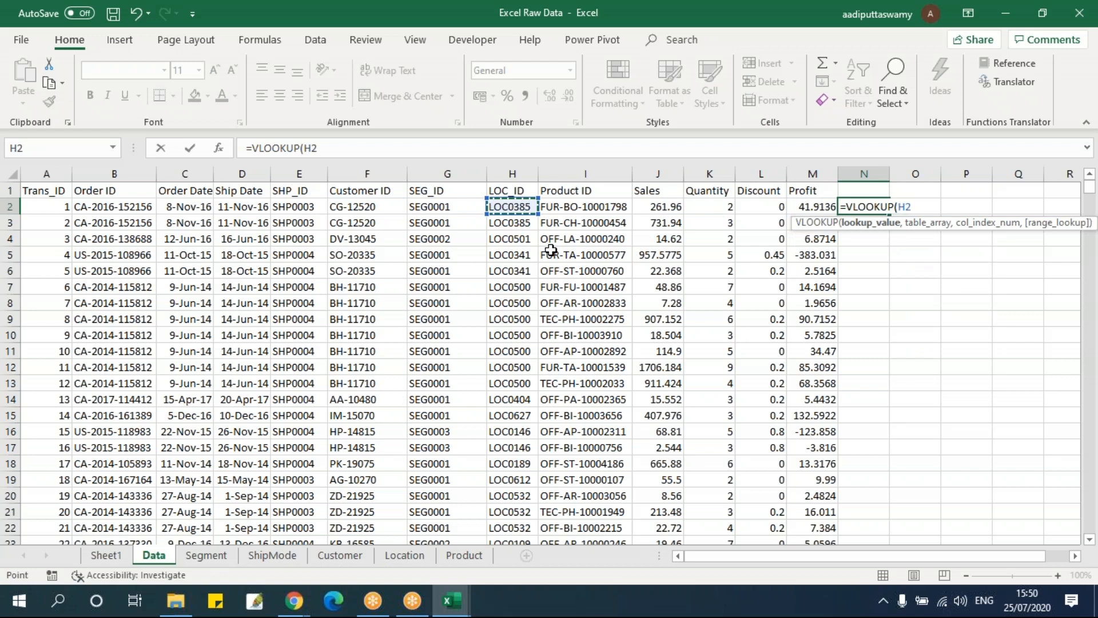
text(,)
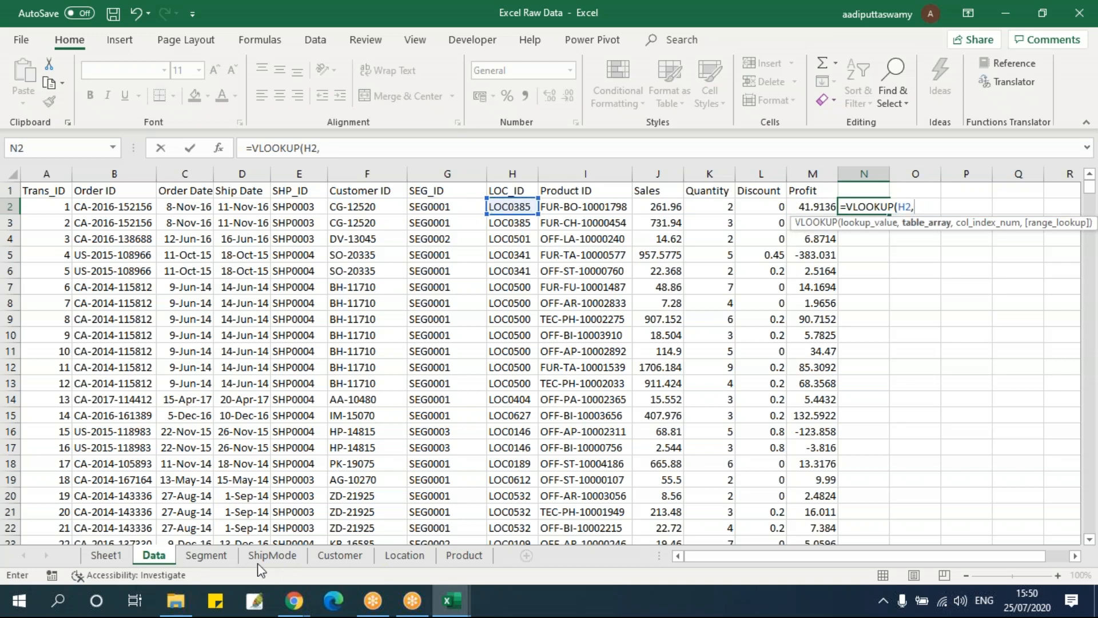
Complete the VLOOKUP with the Location sheet's columns $A:$F as table array, column index 3 and exact match 0
click(400, 555)
click(83, 180)
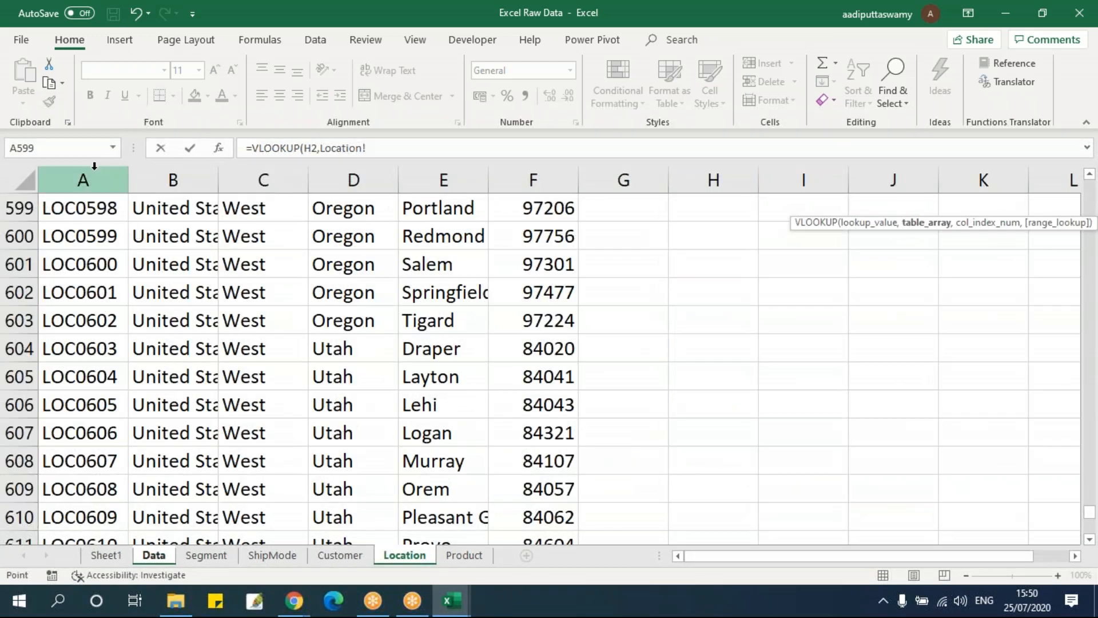
drag(382, 197, 527, 208)
key(F4)
text(,)
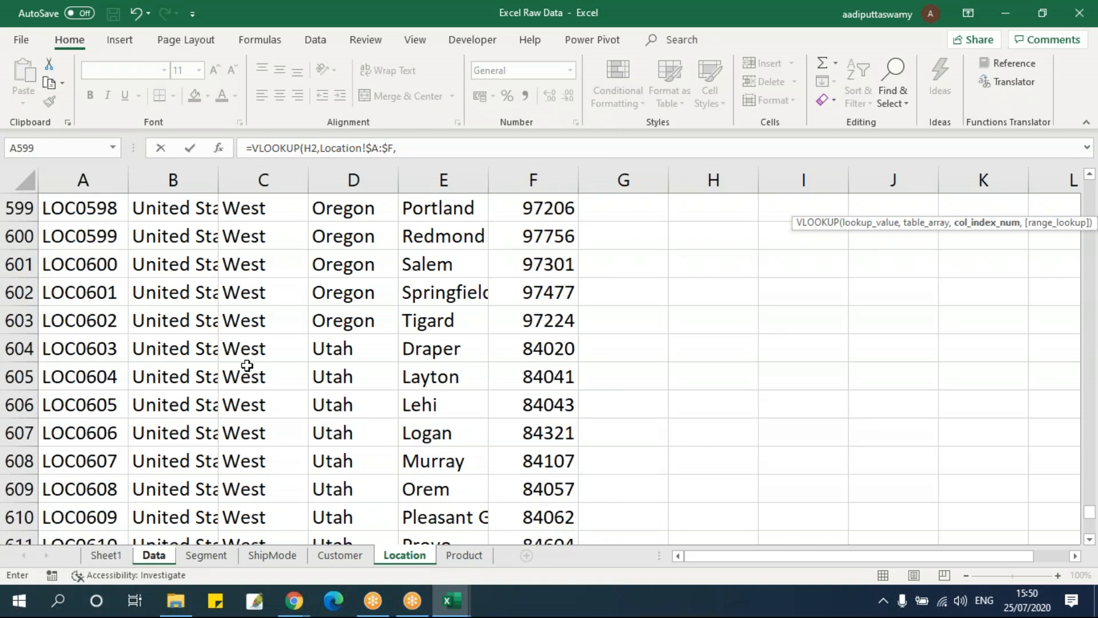
text(,0)
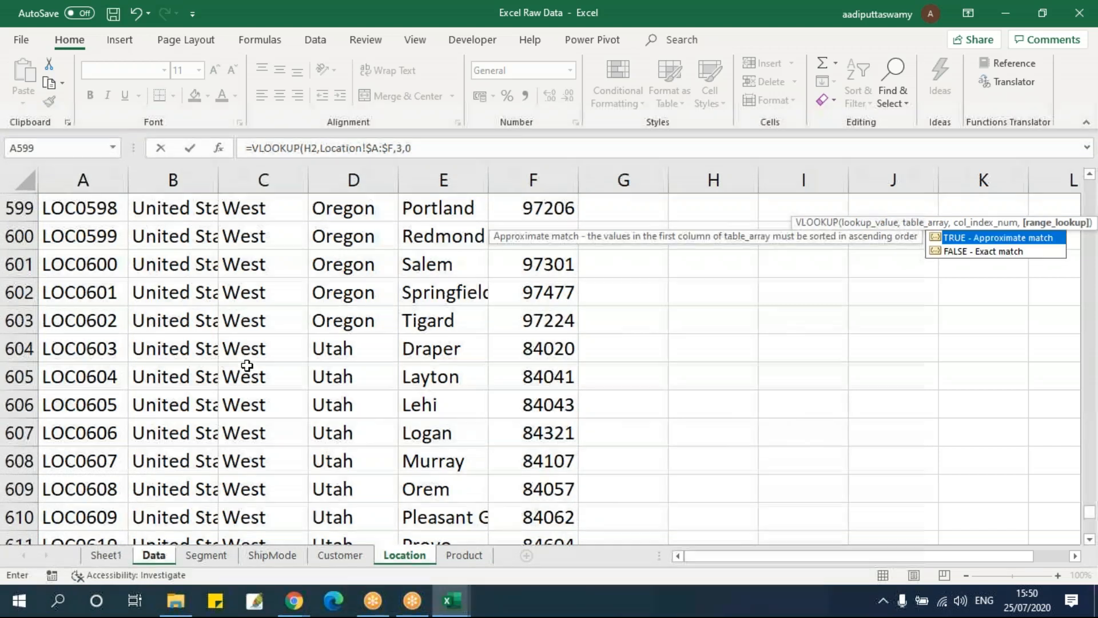
key(Return)
Fill the N2 formula down to row 9995 of the Data sheet and head the column Region
key(ctrl+Down)
key(Right)
key(ctrl+shift+Up)
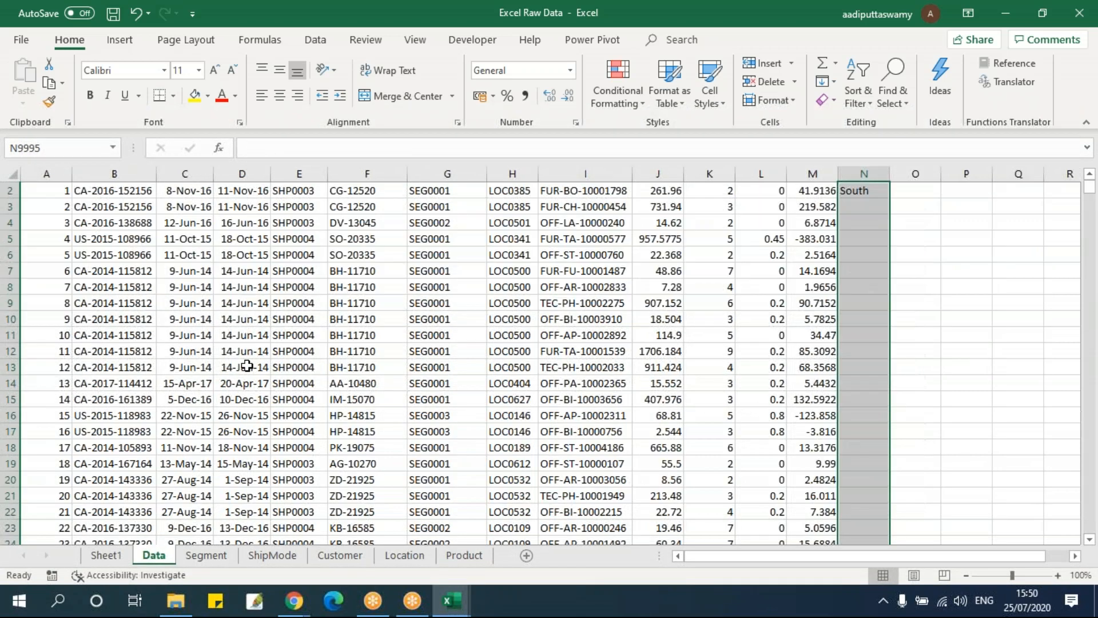
key(ctrl+d)
key(Up)
text(Region)
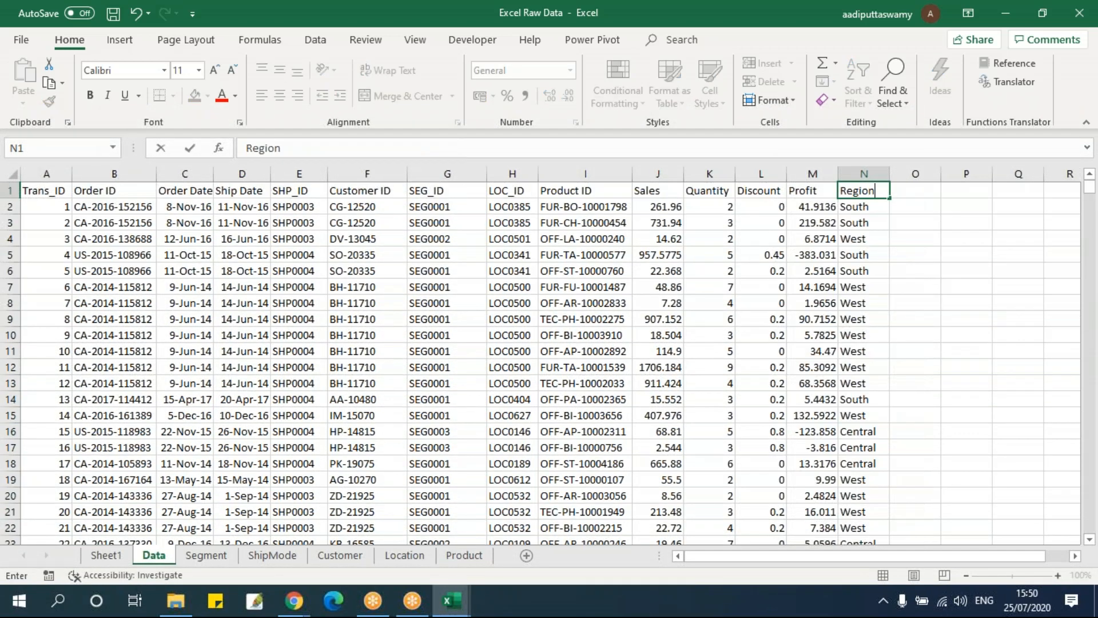
key(Return)
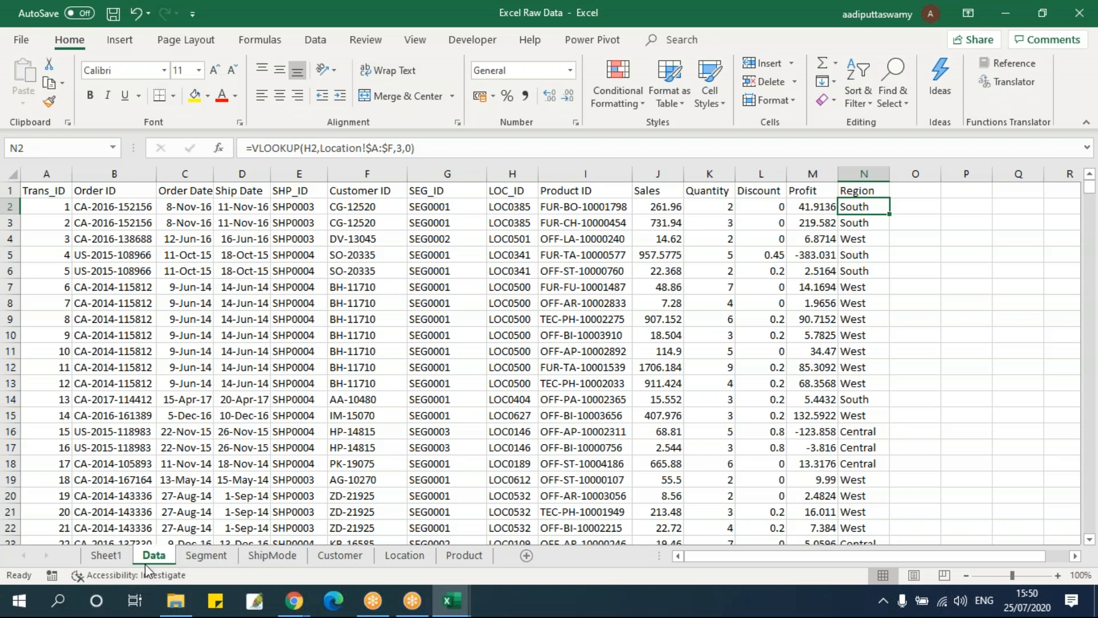
Refresh the PivotTable on Sheet1 and check its field list for Region, declining to create a new PivotTable
click(113, 558)
right_click(121, 288)
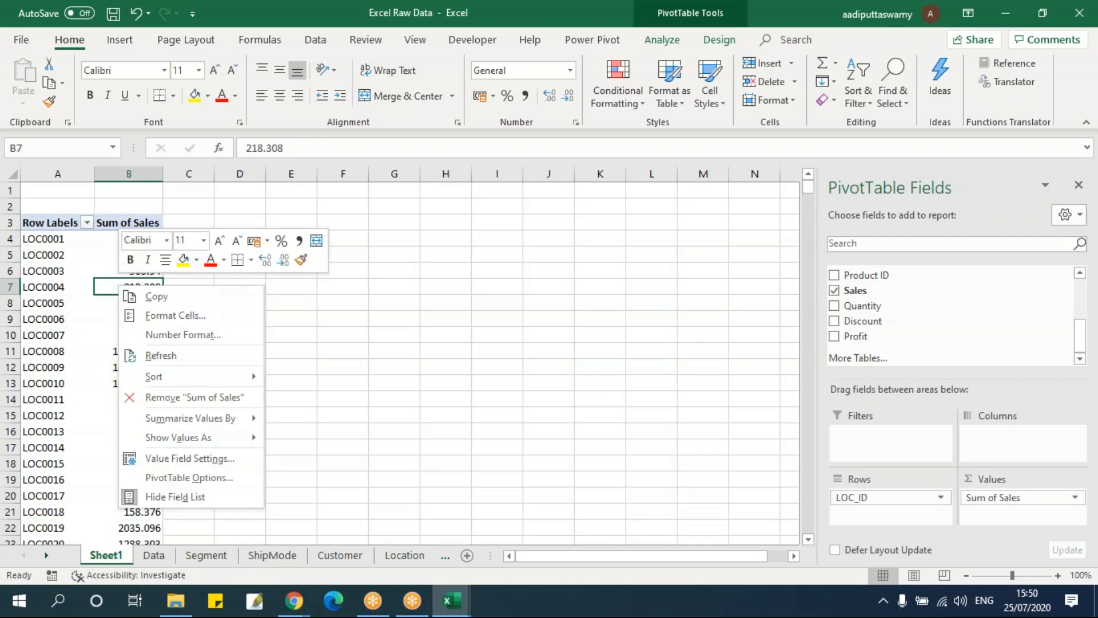
click(160, 356)
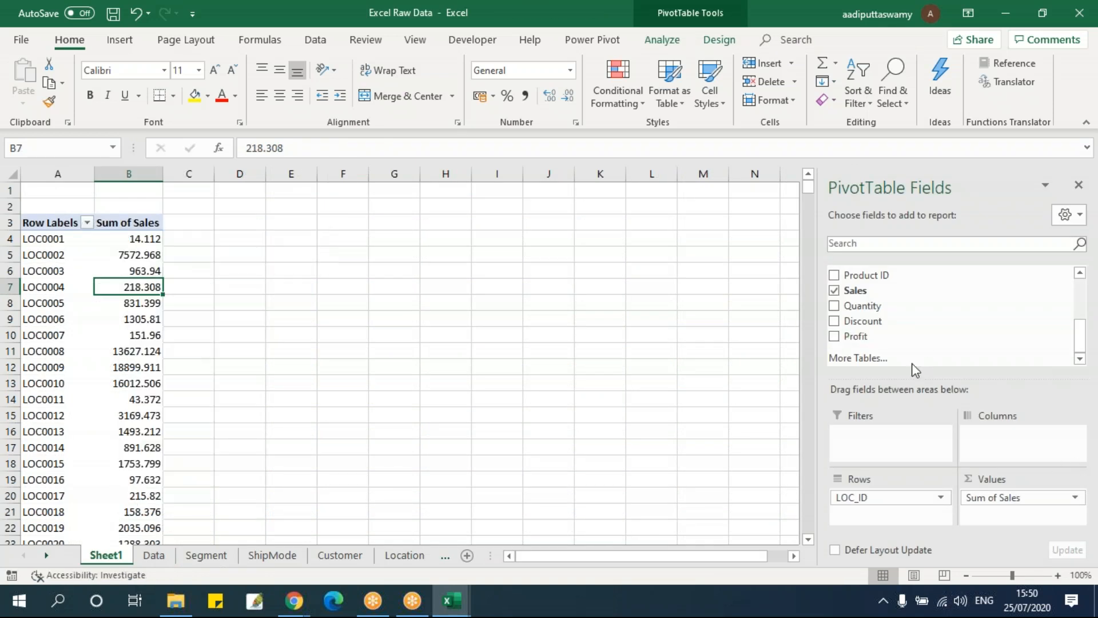
click(886, 358)
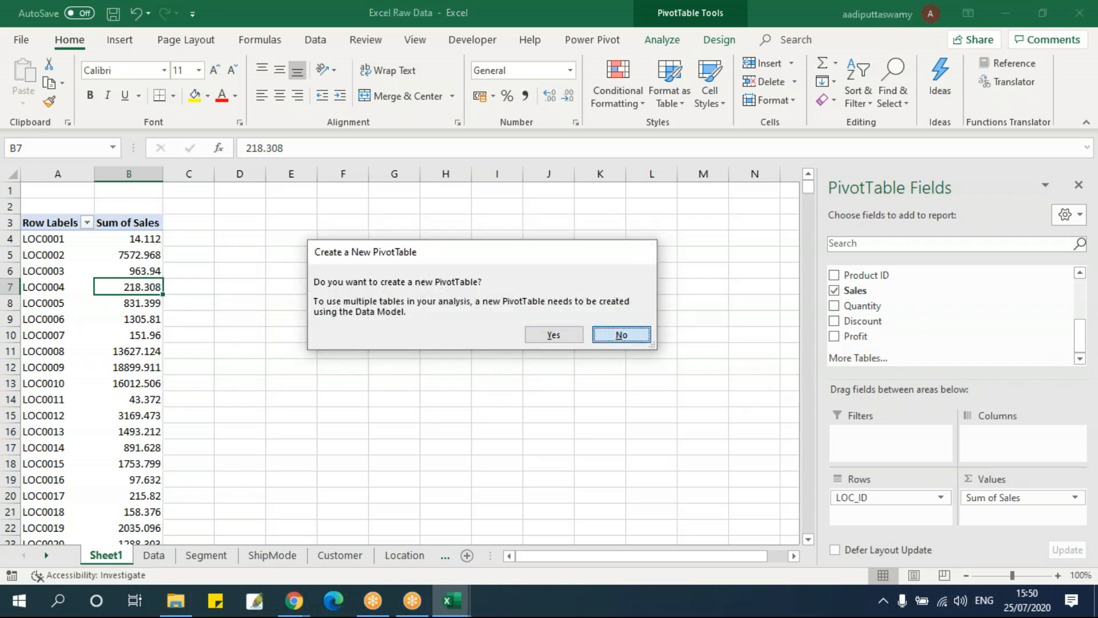
click(622, 334)
scroll(895, 334, up, 5)
scroll(895, 334, down, 5)
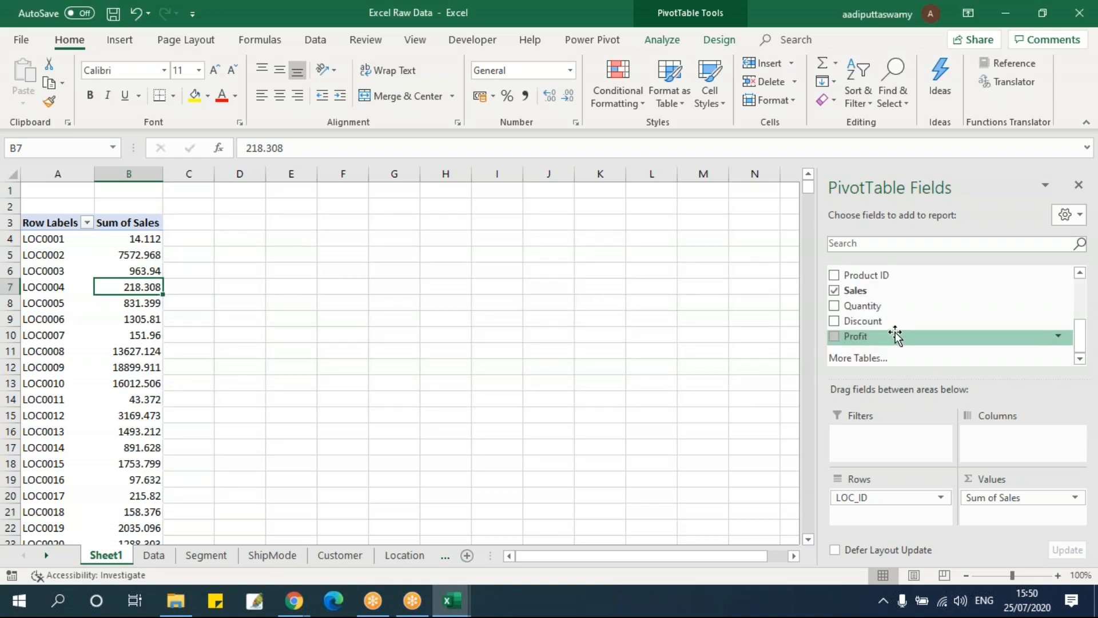
Try to extend the PivotTable's source range on the Data sheet to include the Region column
click(165, 557)
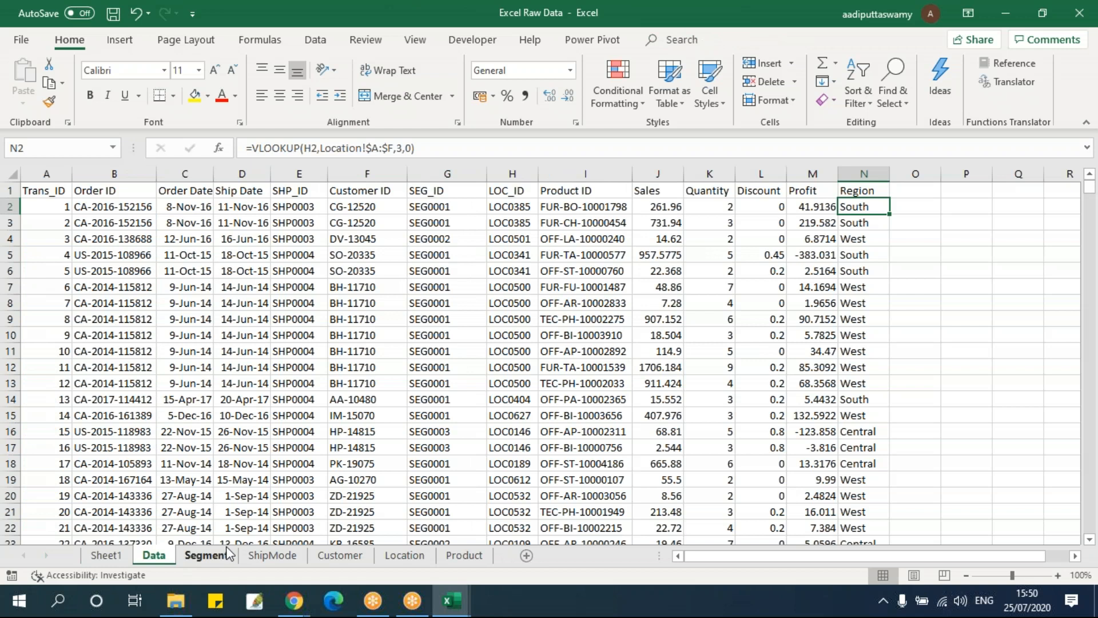
click(197, 555)
click(106, 555)
right_click(127, 300)
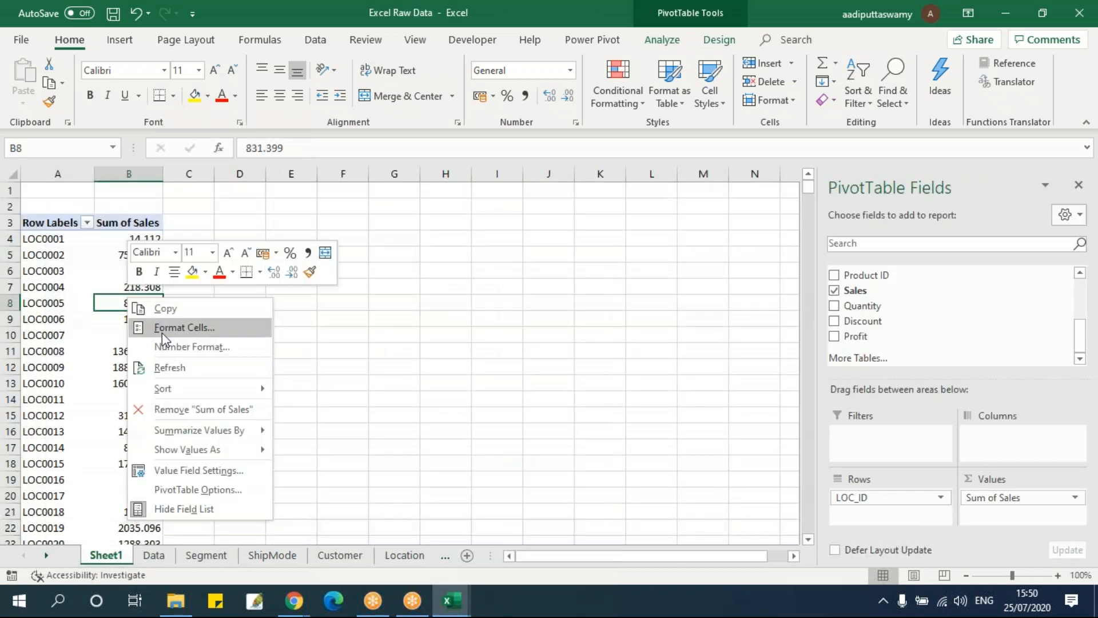
click(662, 40)
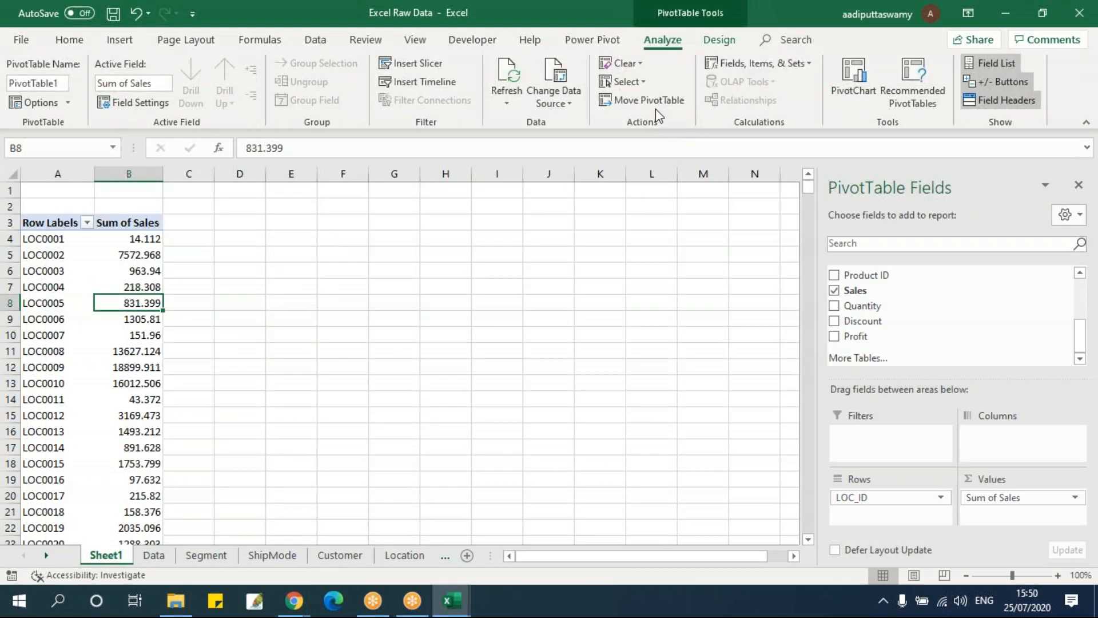
click(563, 102)
click(574, 122)
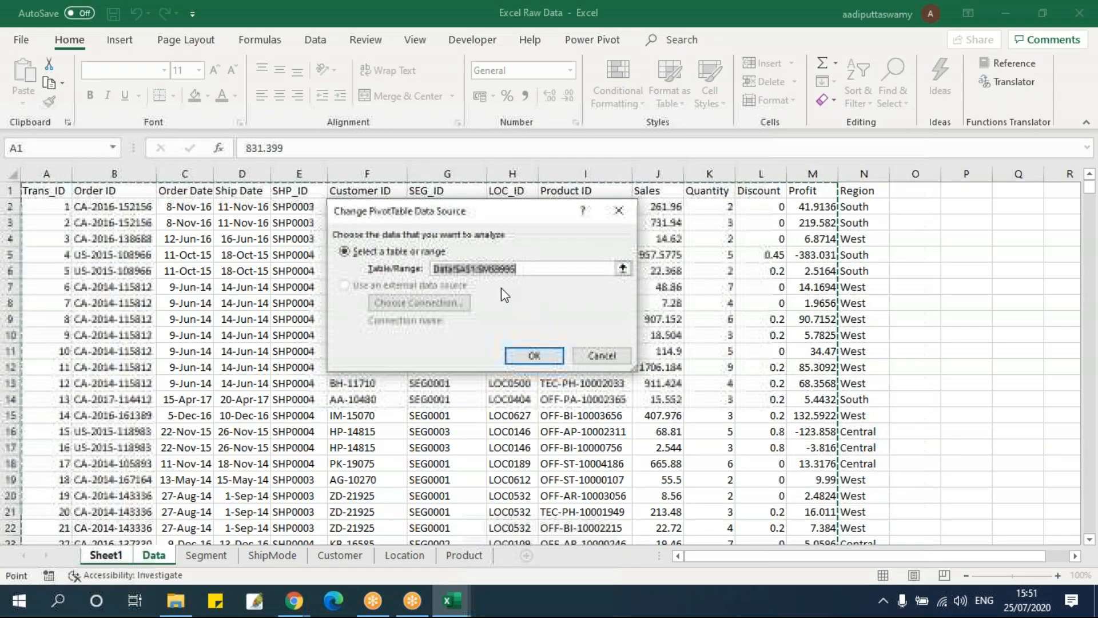
click(495, 268)
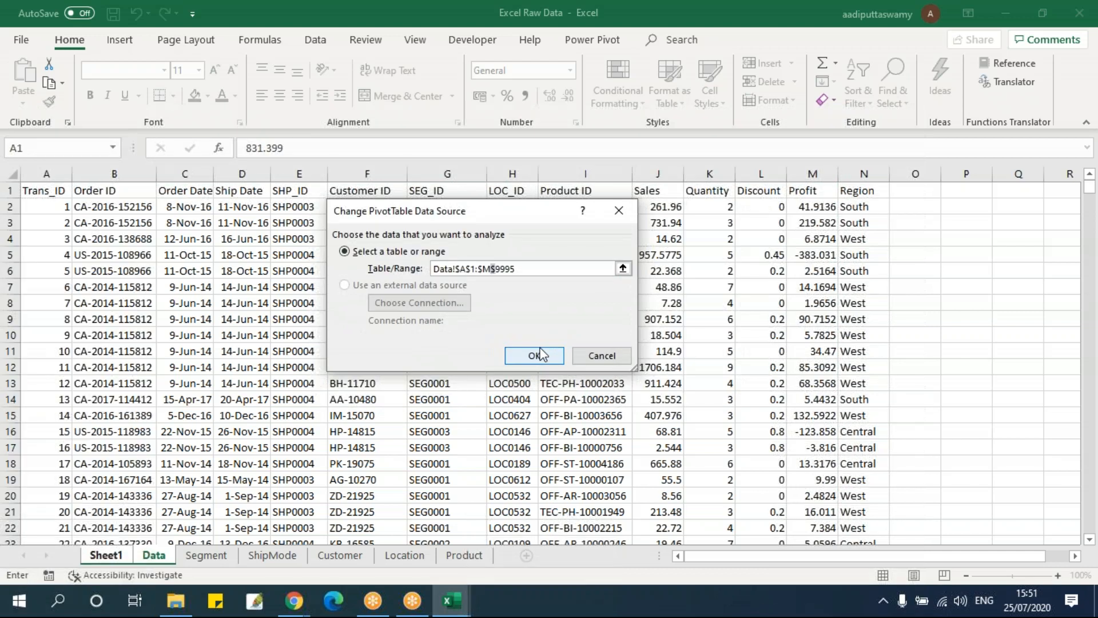
key(Left)
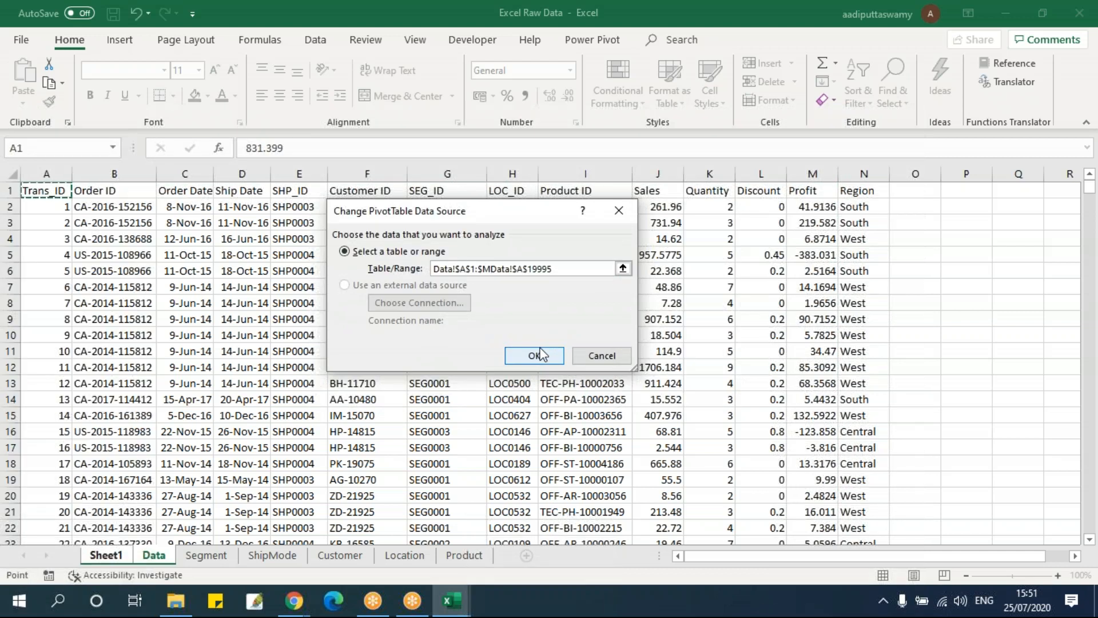
click(534, 355)
Change the PivotTable's data source range to Data!$A$1:$N$9995
right_click(160, 255)
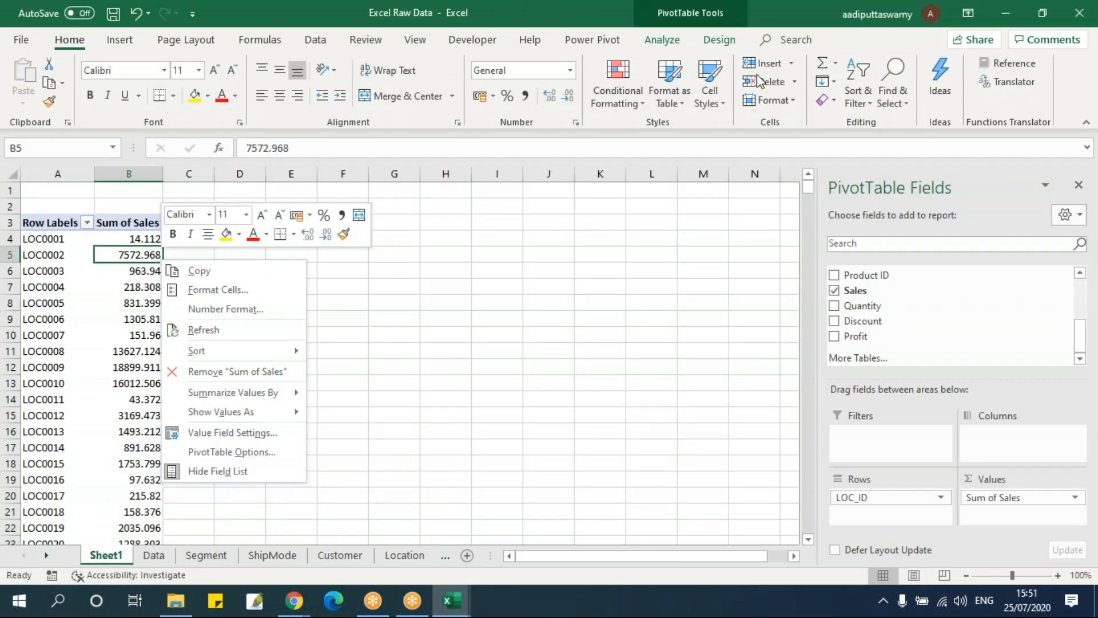
click(661, 40)
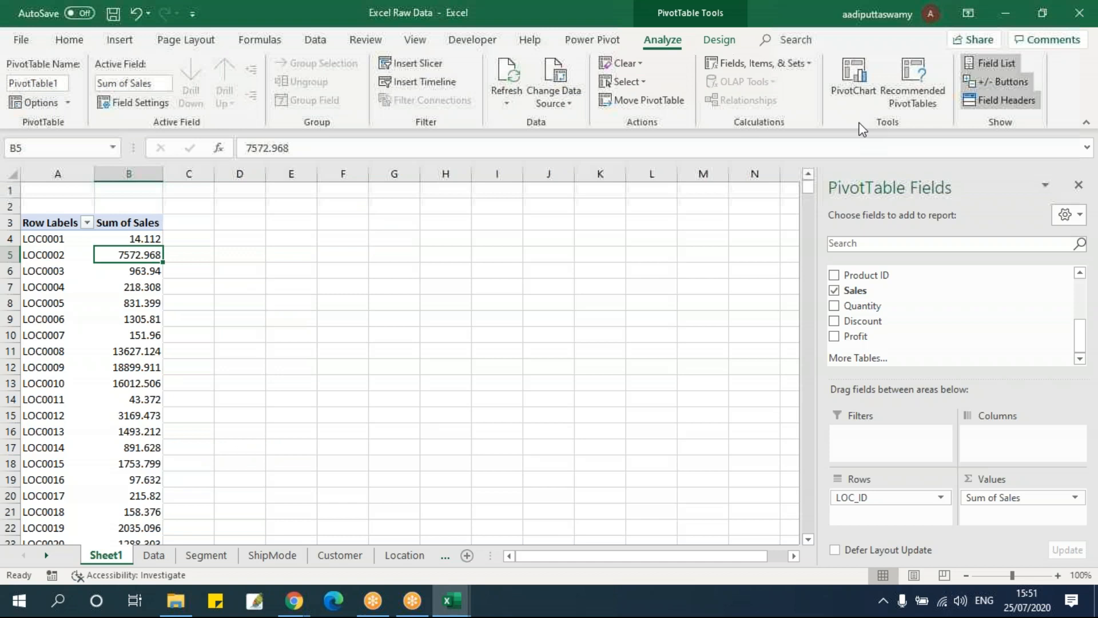
click(666, 100)
click(611, 336)
click(553, 103)
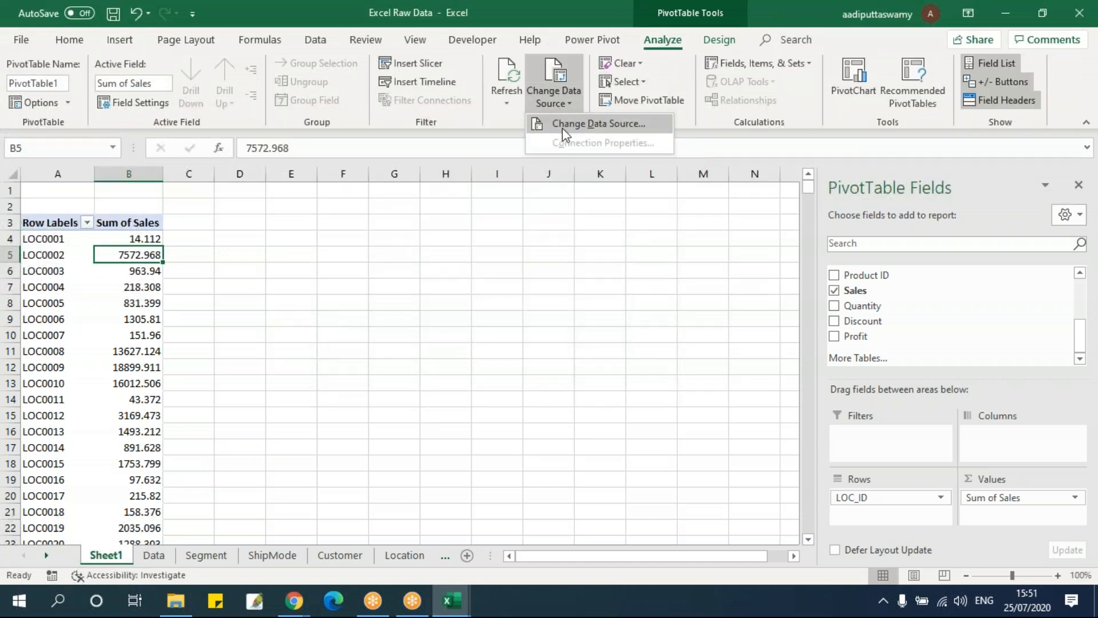
click(599, 123)
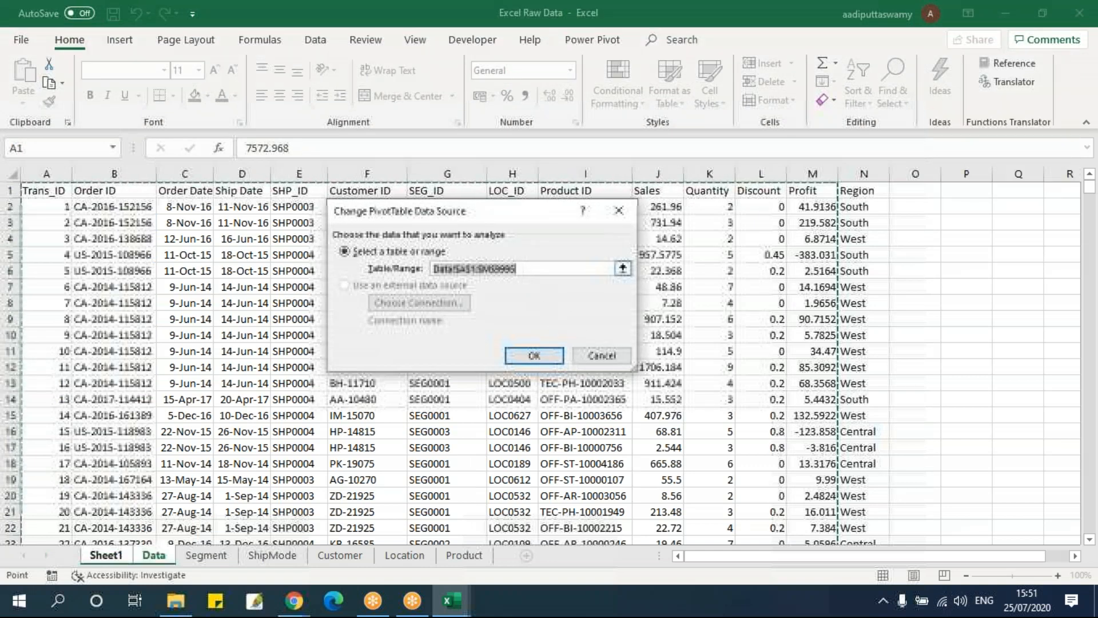
click(492, 271)
key(BackSpace)
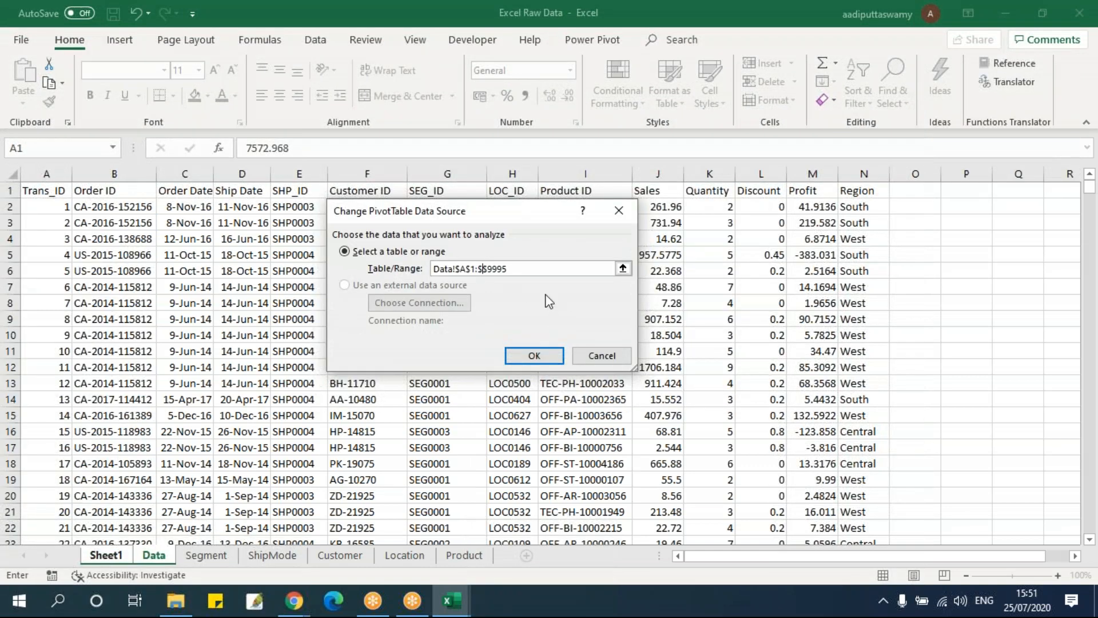
click(534, 356)
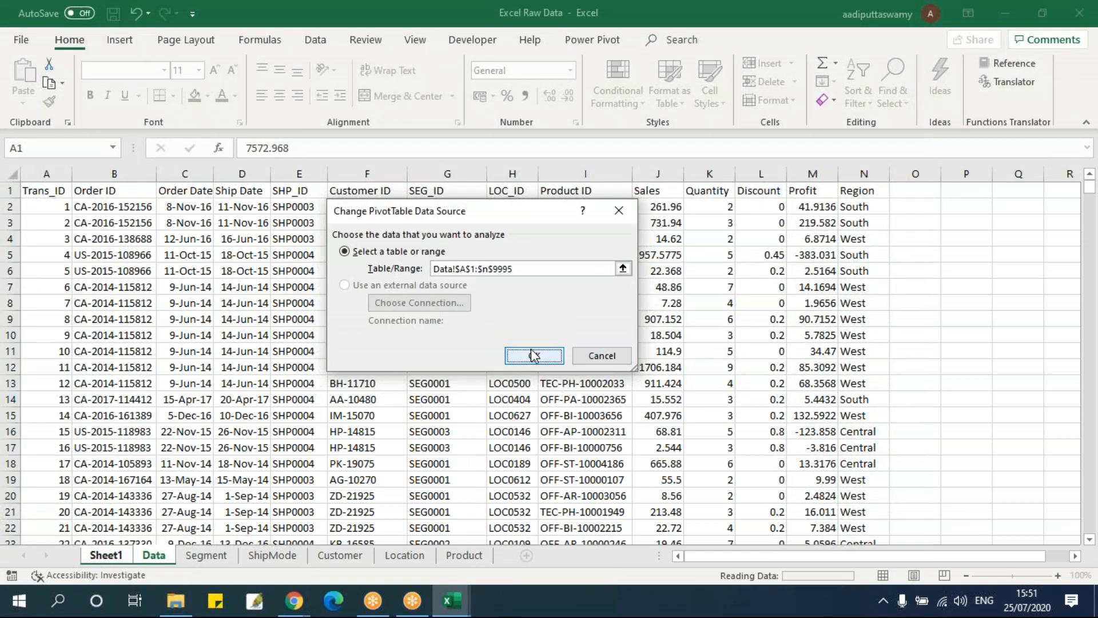
Replace LOC_ID with Region as the PivotTable's row field
scroll(887, 358, down, 1)
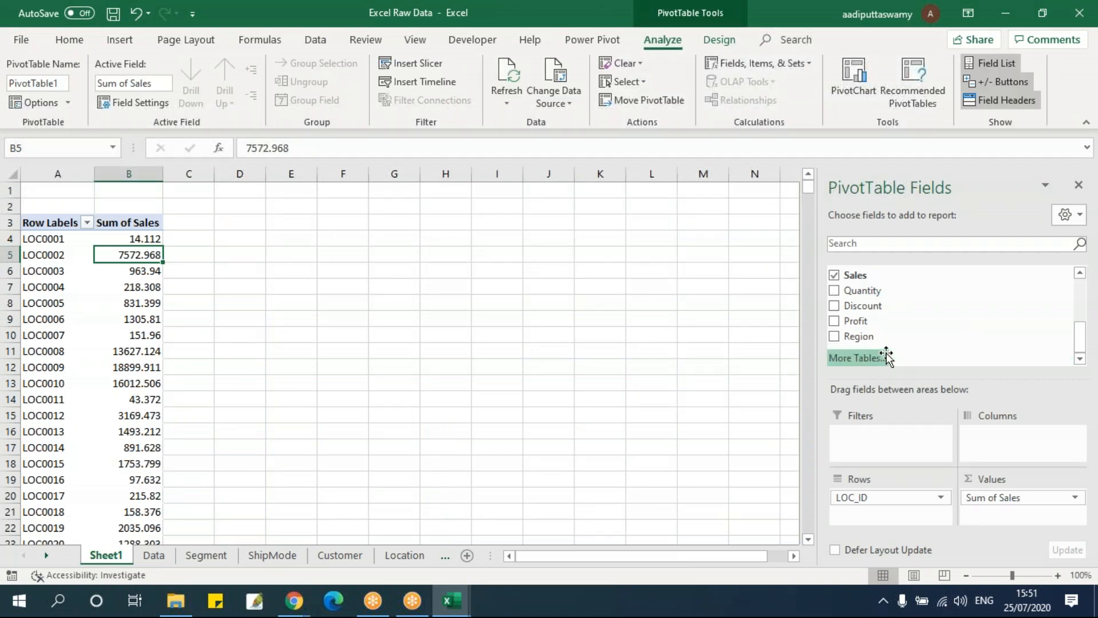
drag(911, 336, 449, 321)
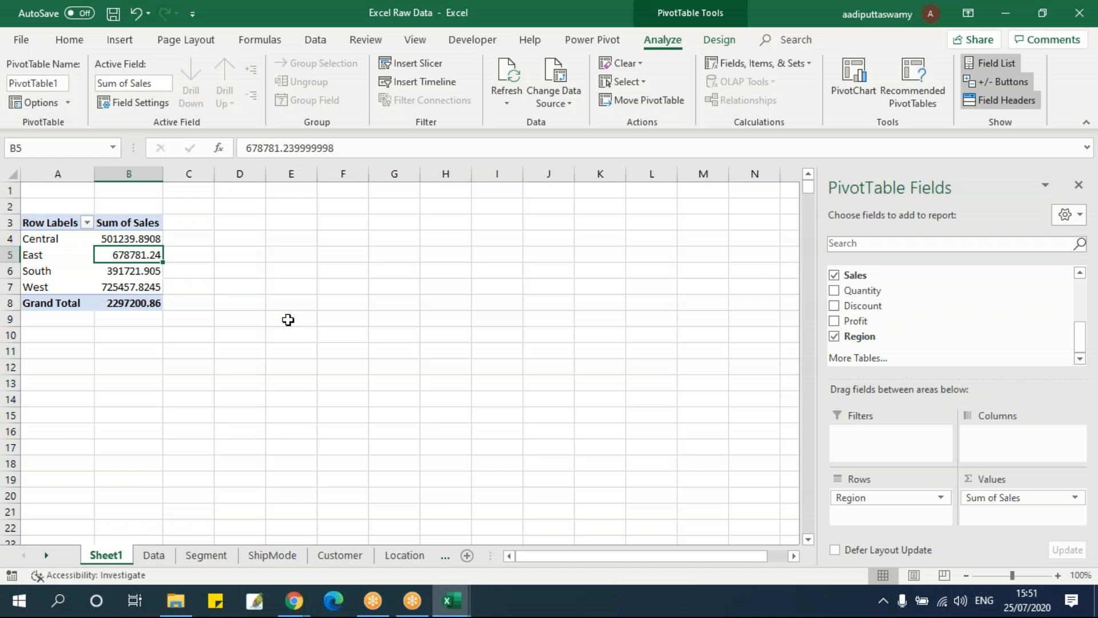
Review the Data sheet's Customer ID and Region columns and the empty column beside Region
click(158, 556)
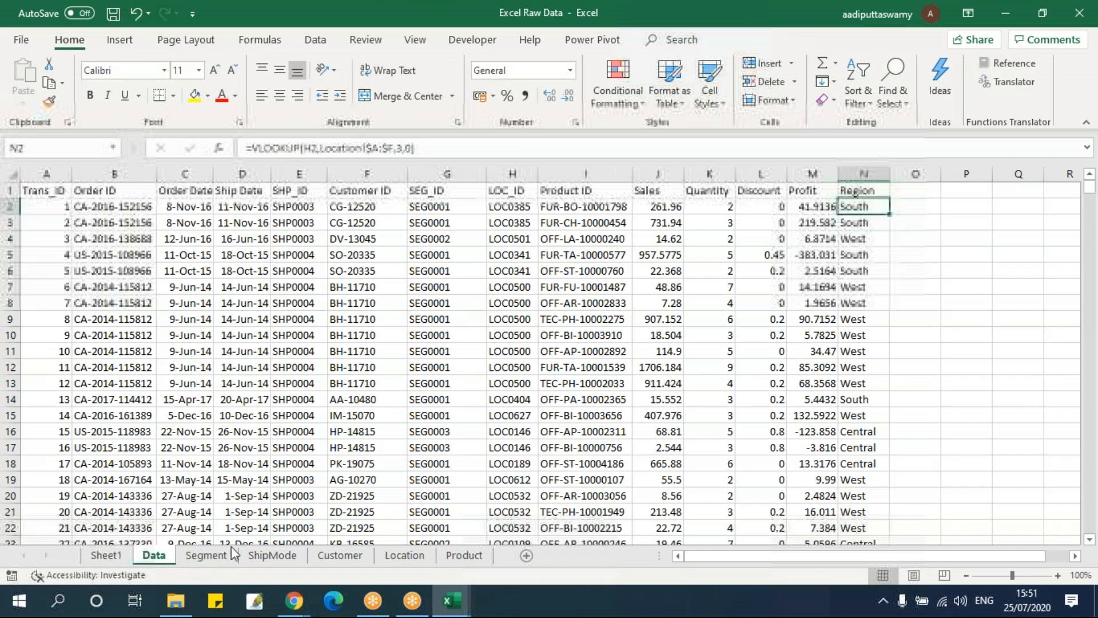
click(367, 173)
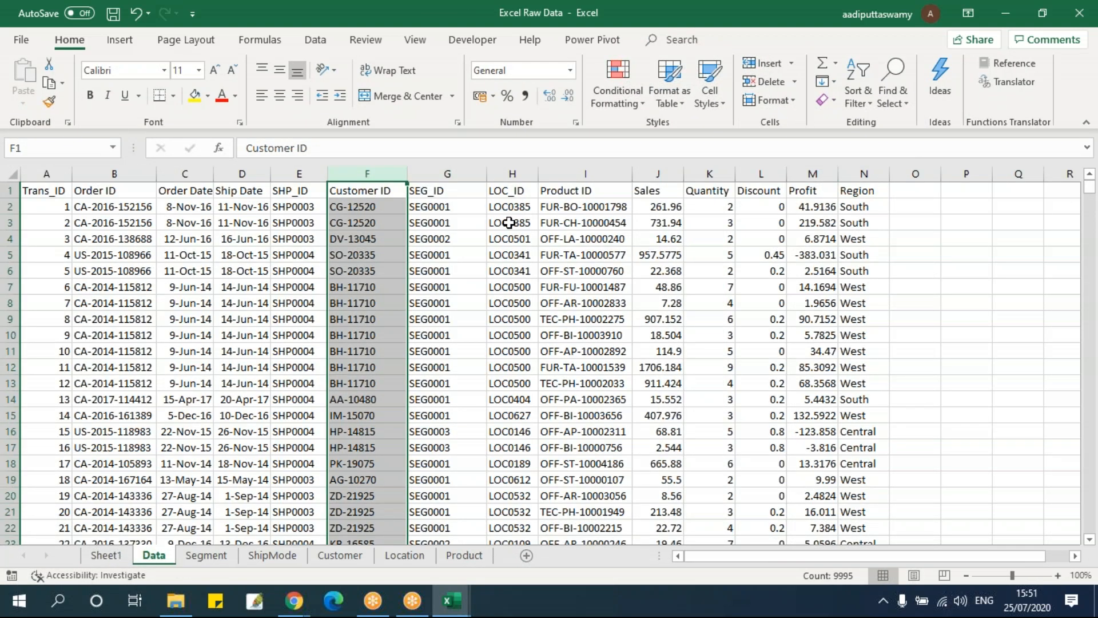
drag(921, 206, 921, 494)
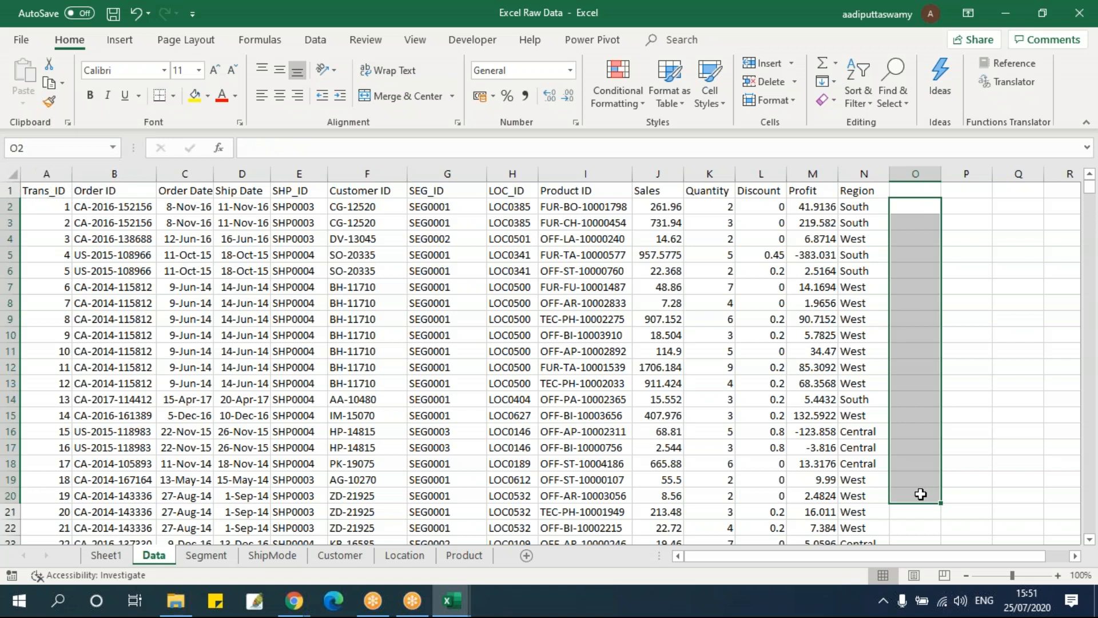
click(863, 173)
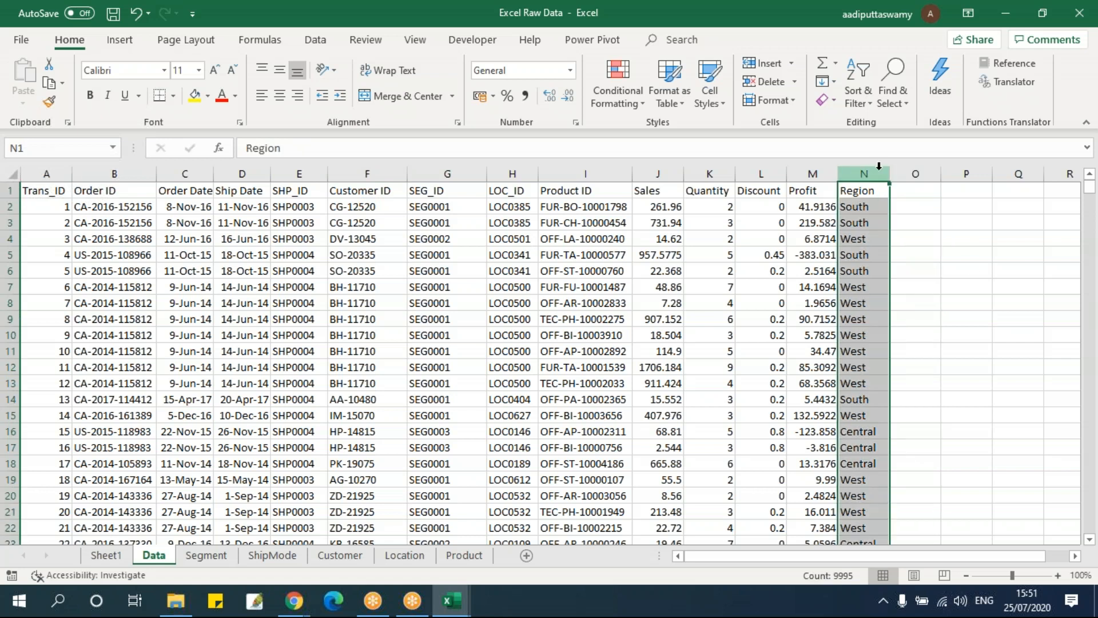
Clear the Region column (column N) beside Profit on the Data sheet
key(Delete)
click(761, 303)
click(367, 271)
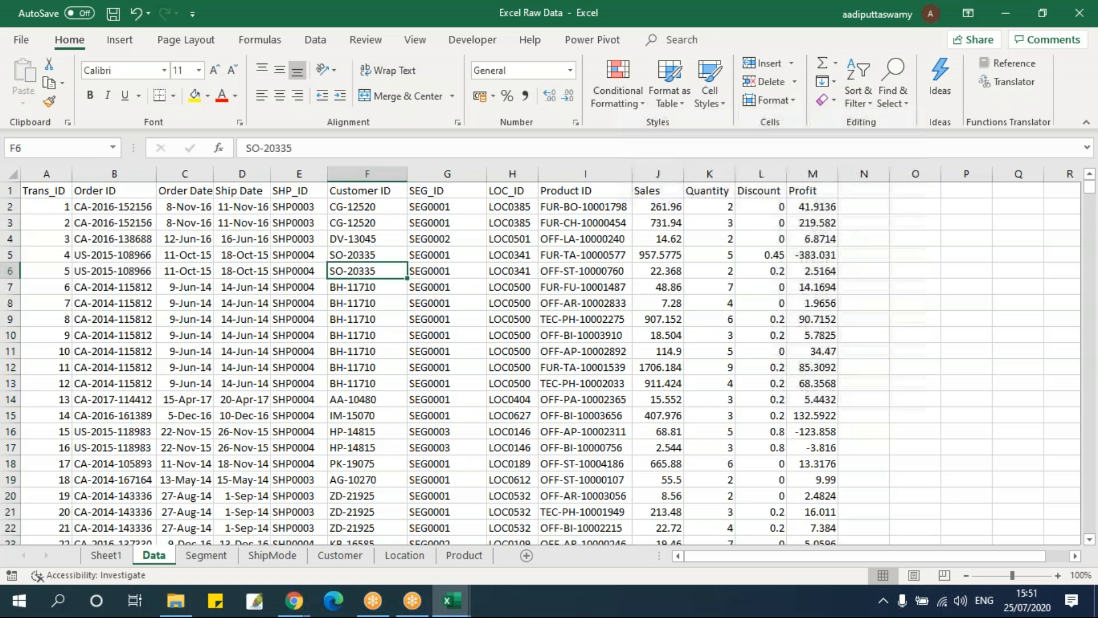
Delete Sheet1 from the workbook
right_click(108, 555)
click(145, 389)
click(522, 345)
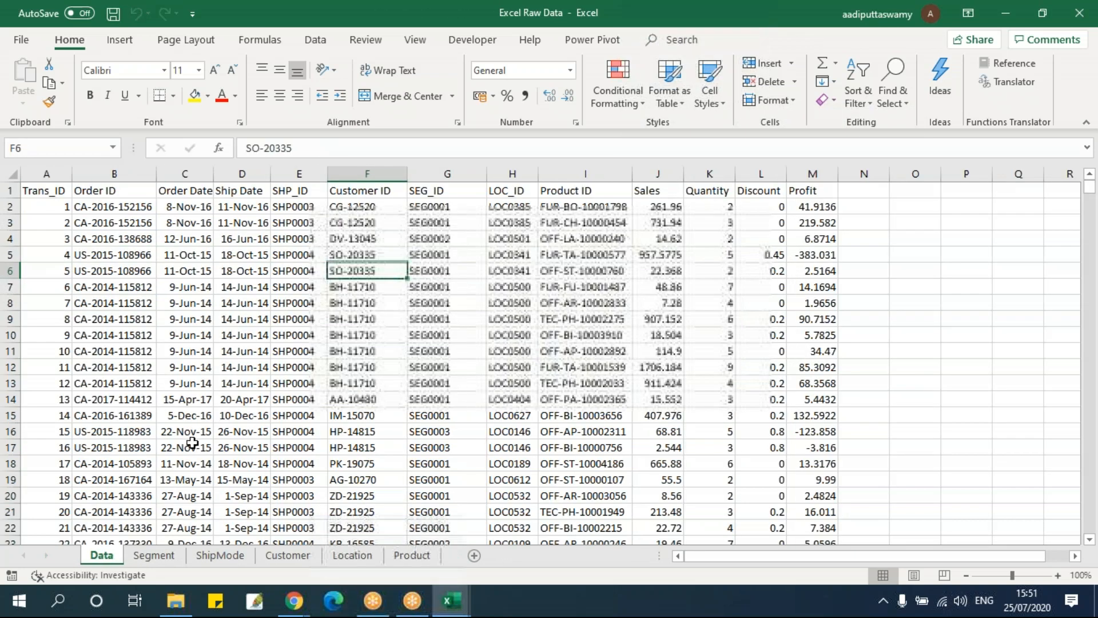
Examine the lookup sheets Segment, ShipMode, Customer, Location and Product, including the Location sheet's LOC_ID and Region columns
click(153, 555)
click(218, 555)
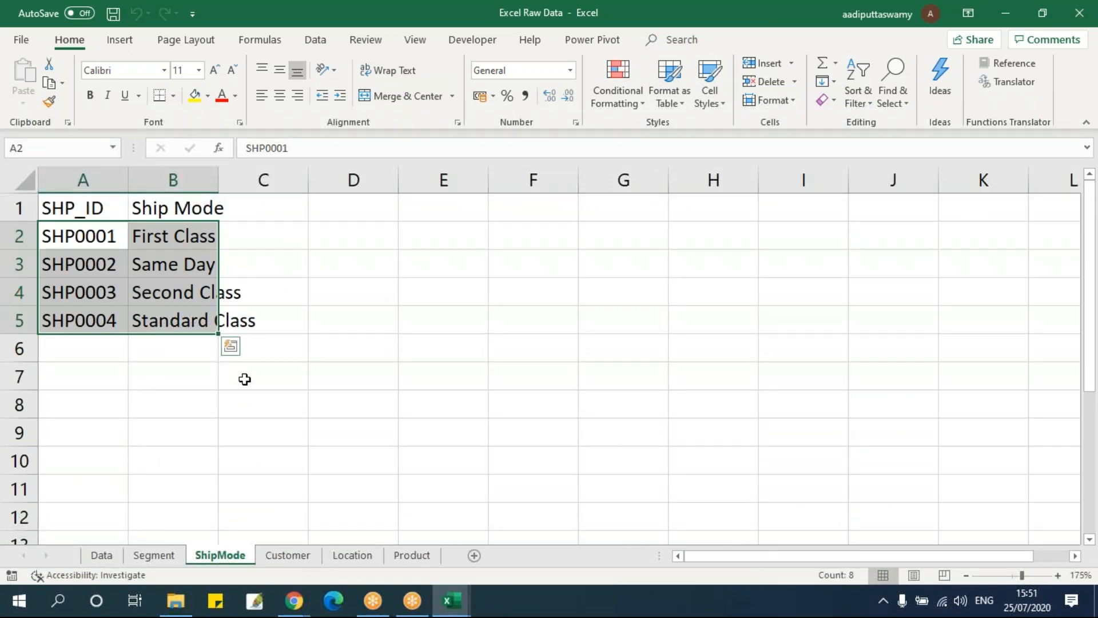
click(288, 555)
click(352, 555)
click(408, 556)
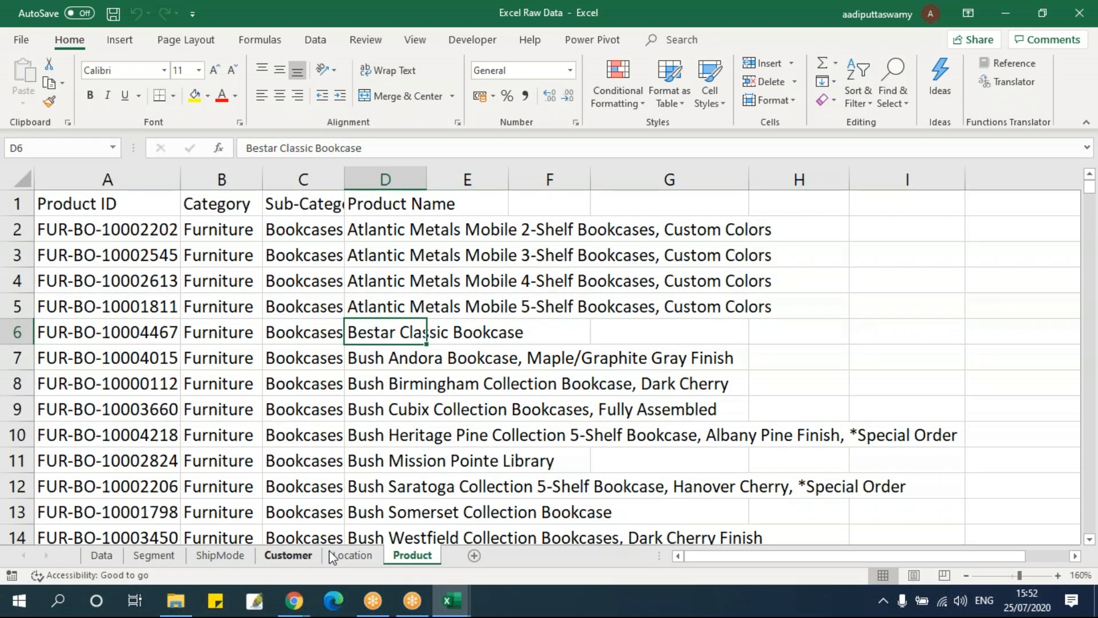
click(353, 555)
click(118, 237)
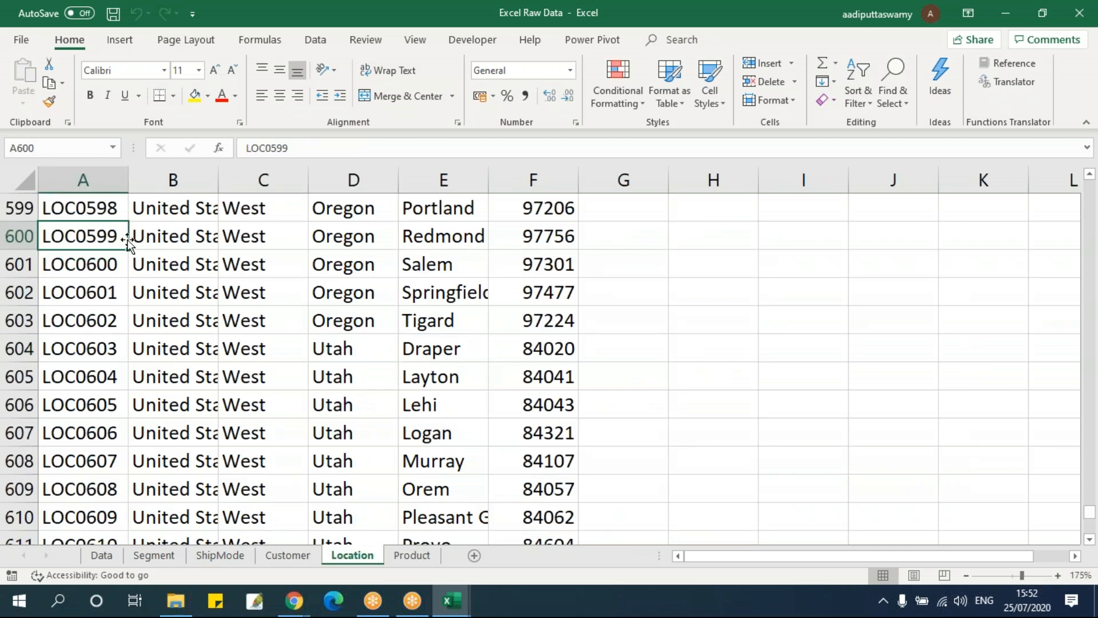
key(ctrl+Up)
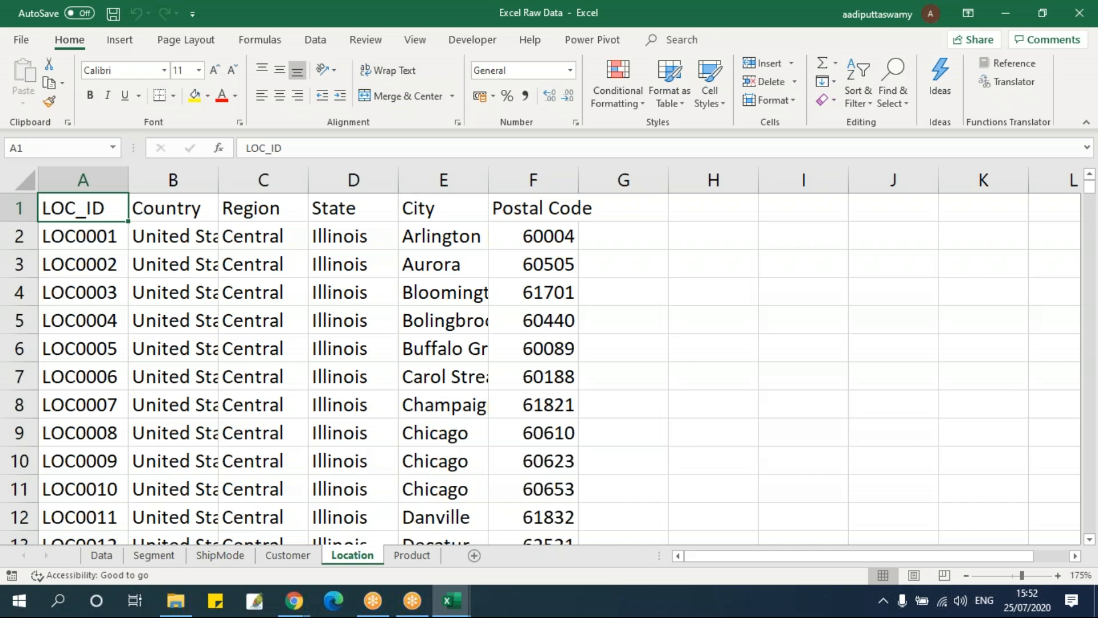
click(115, 243)
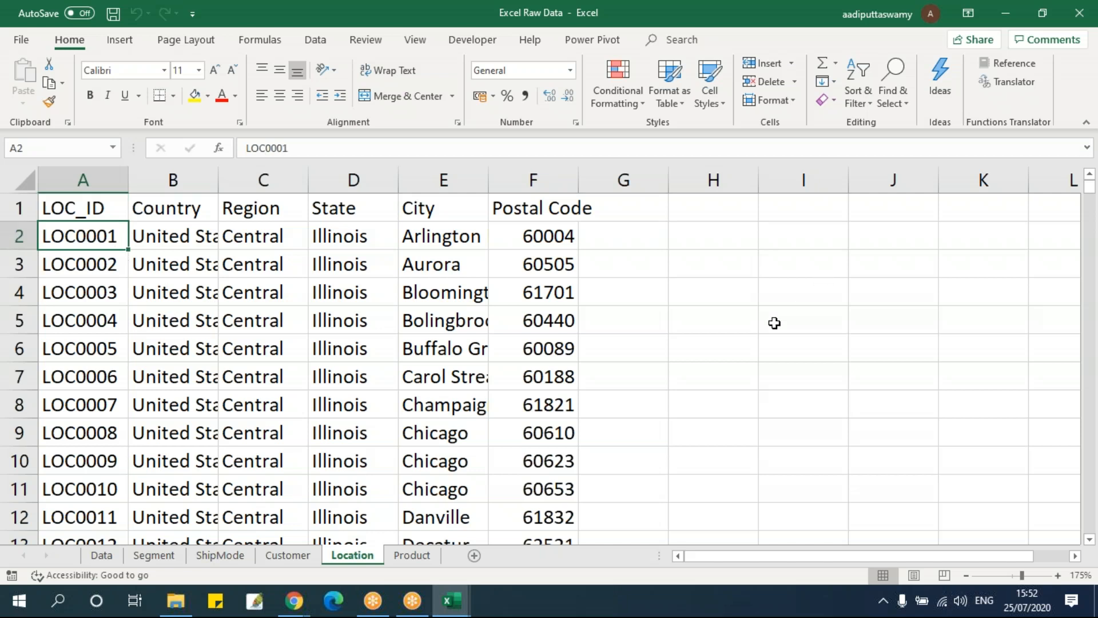
click(260, 374)
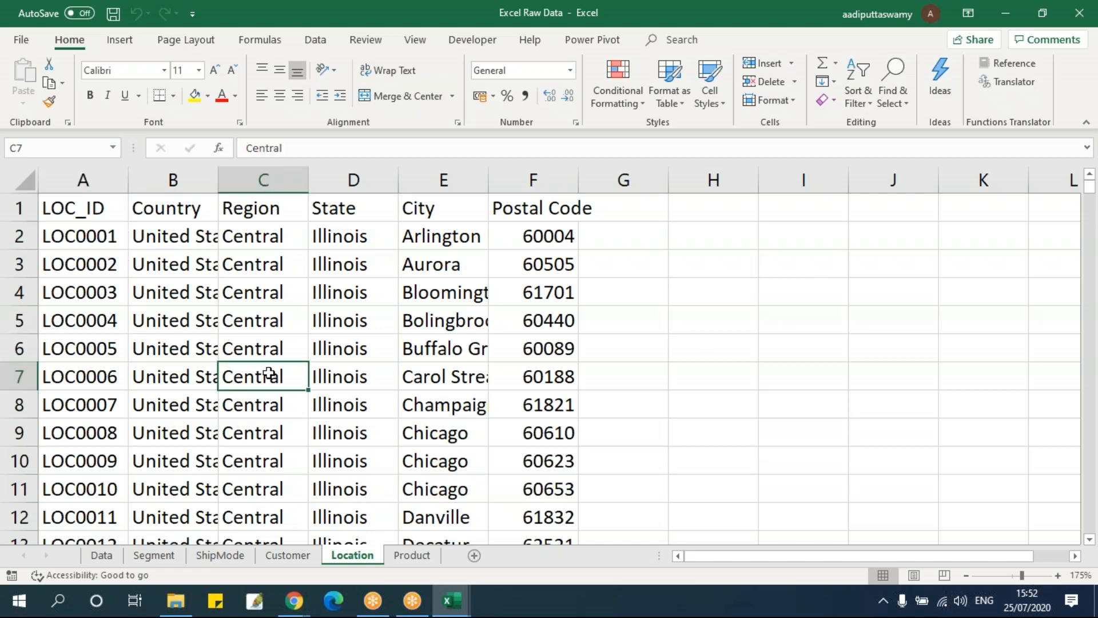
click(172, 264)
Convert the Data sheet's range $A$1:$M$9995 into a table with headers
click(100, 558)
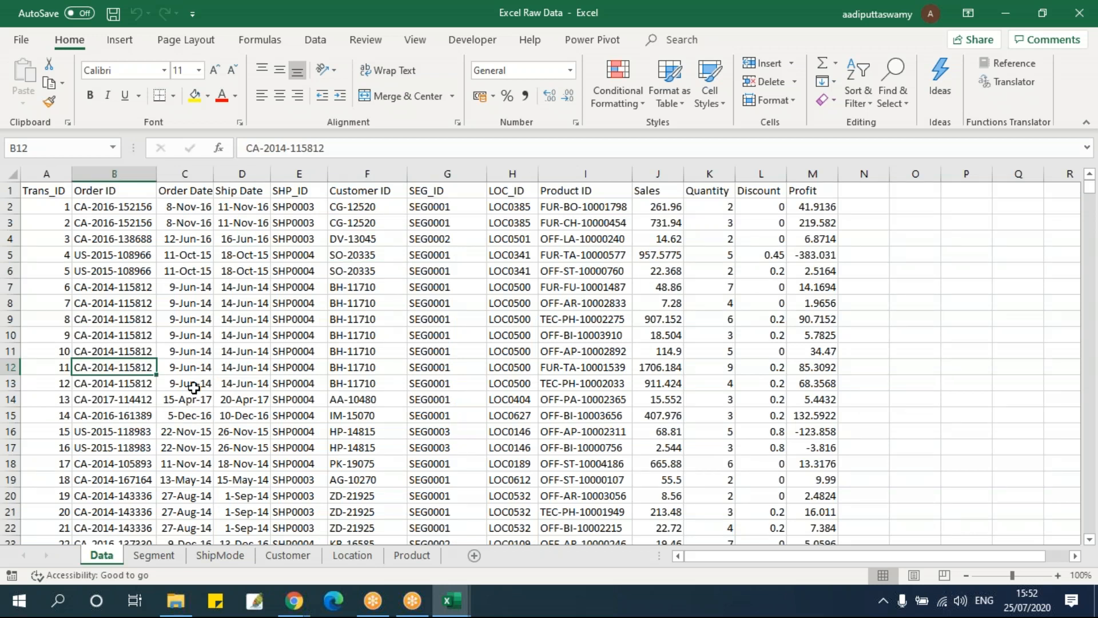
key(ctrl+t)
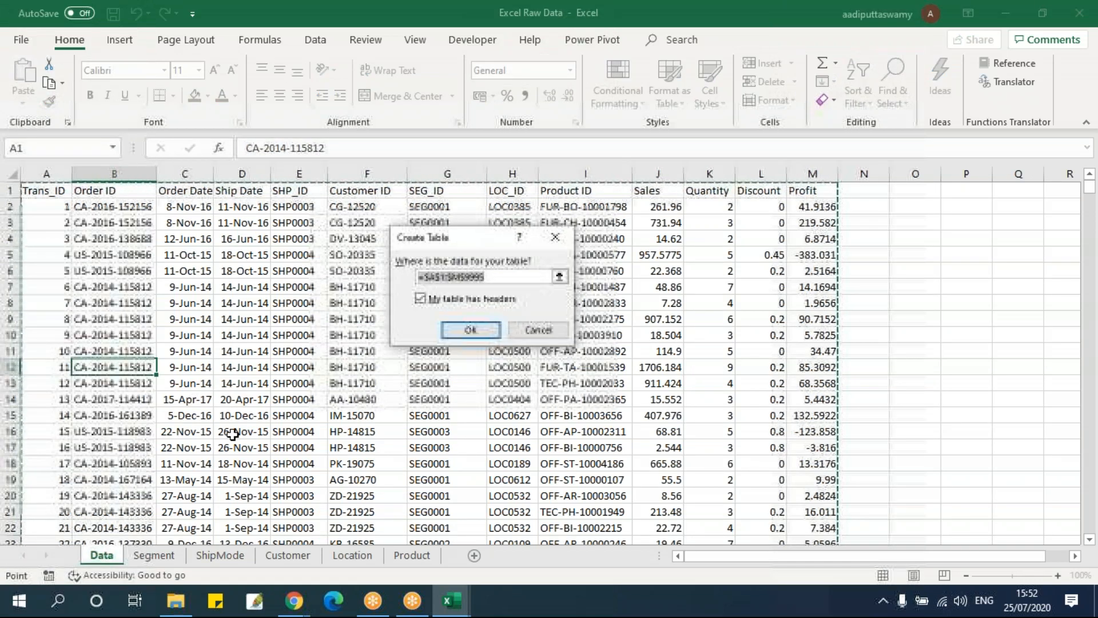
click(477, 331)
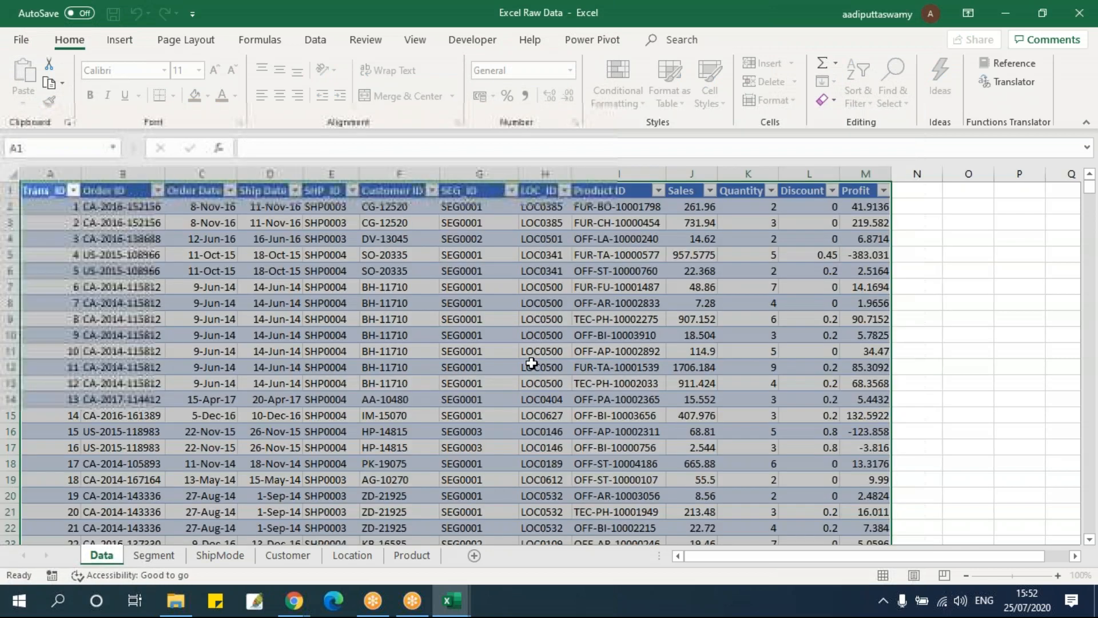
click(330, 318)
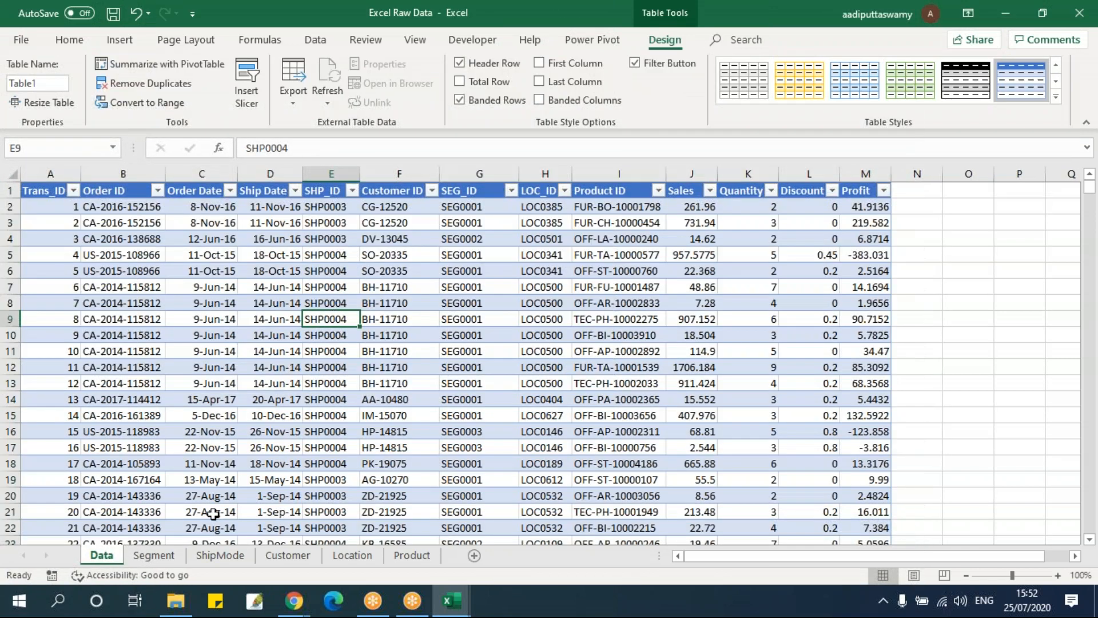
Convert the Segment sheet's range $A$1:$B$4 into a table with headers
click(153, 555)
click(135, 286)
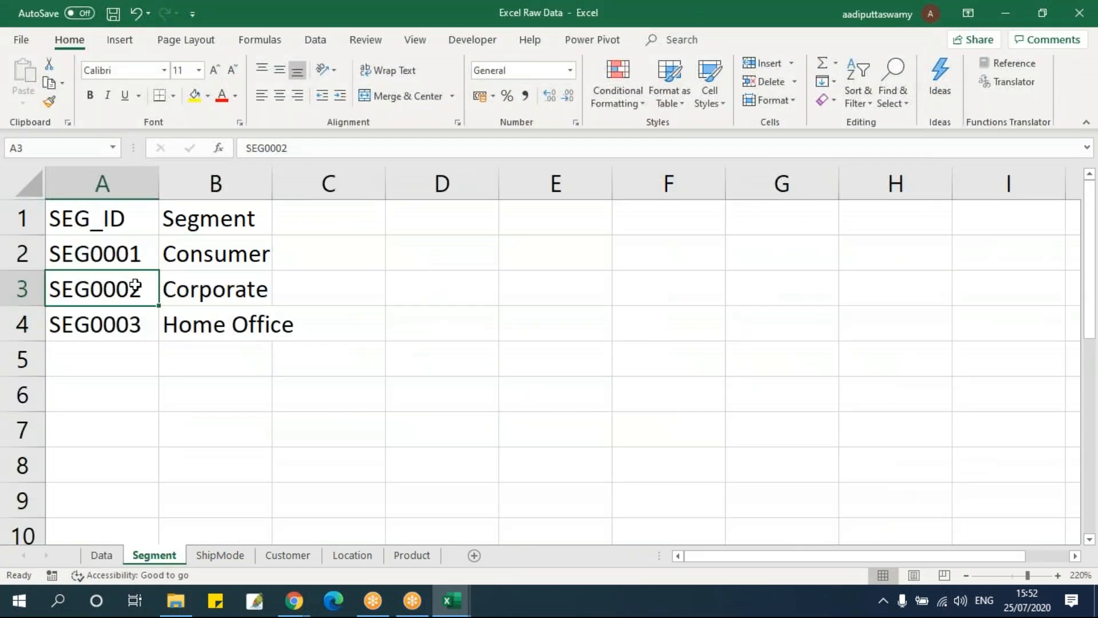
key(ctrl+t)
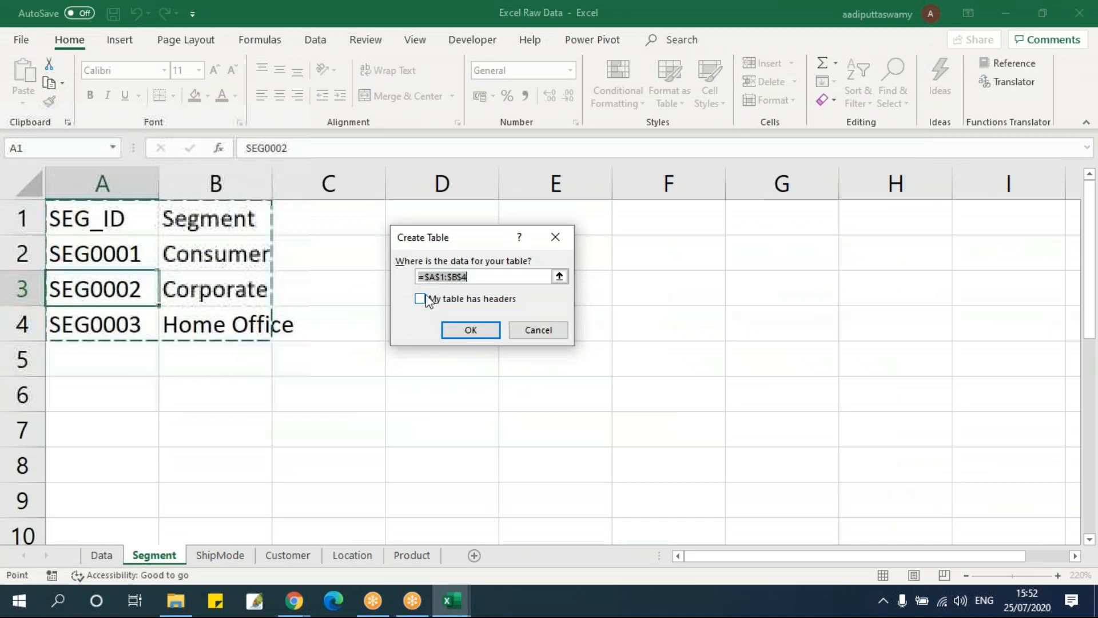
click(461, 301)
click(469, 330)
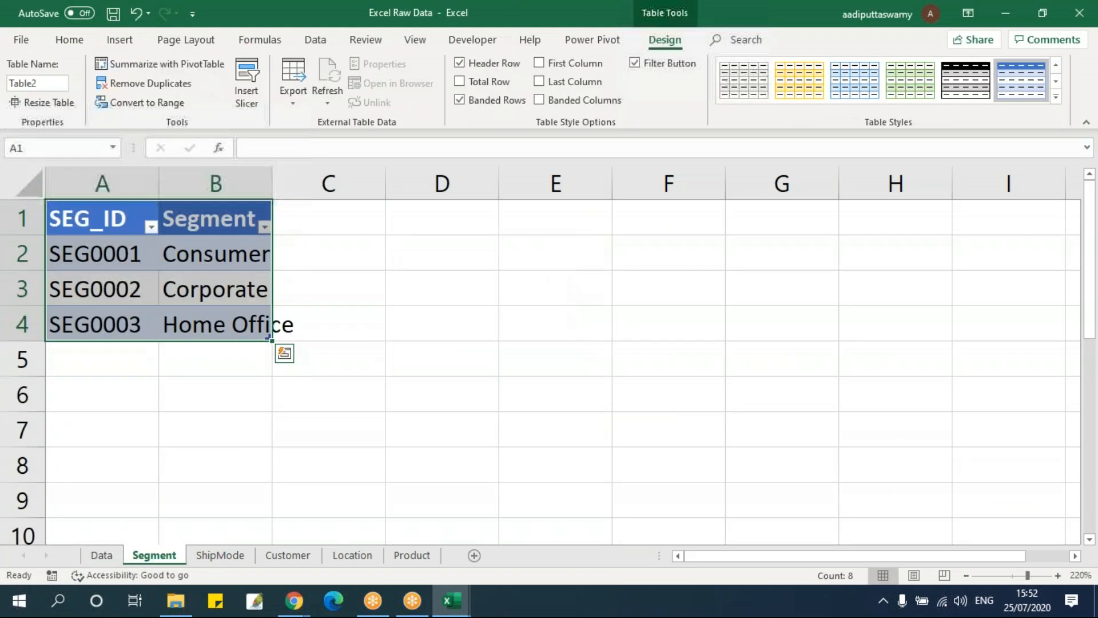
Convert the ShipMode sheet's SHP_ID and Ship Mode data into a table with headers
click(222, 556)
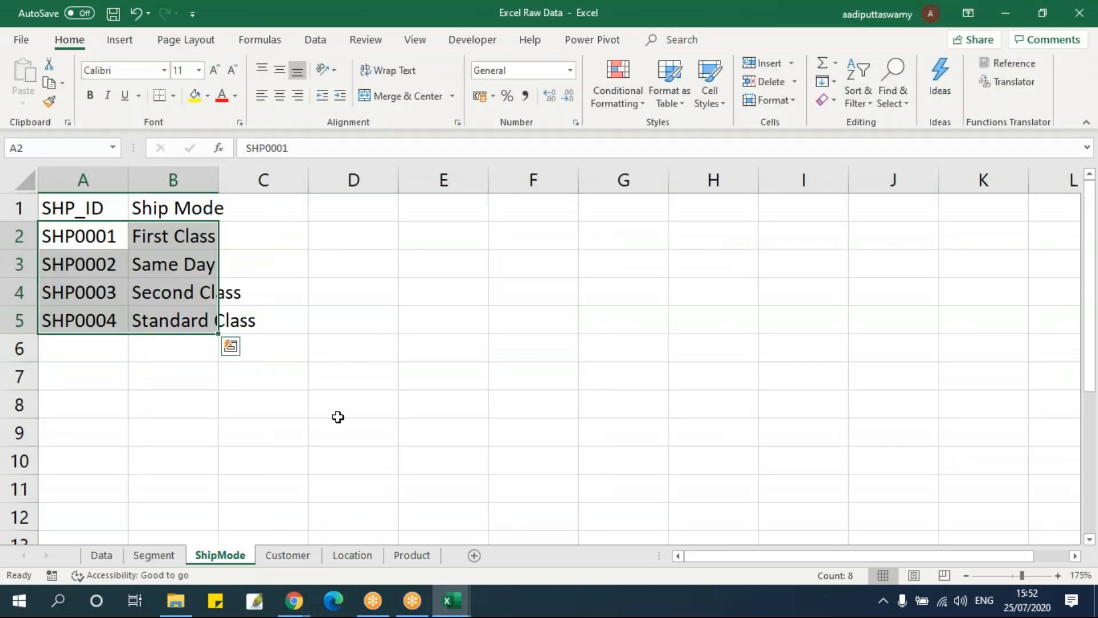
click(175, 289)
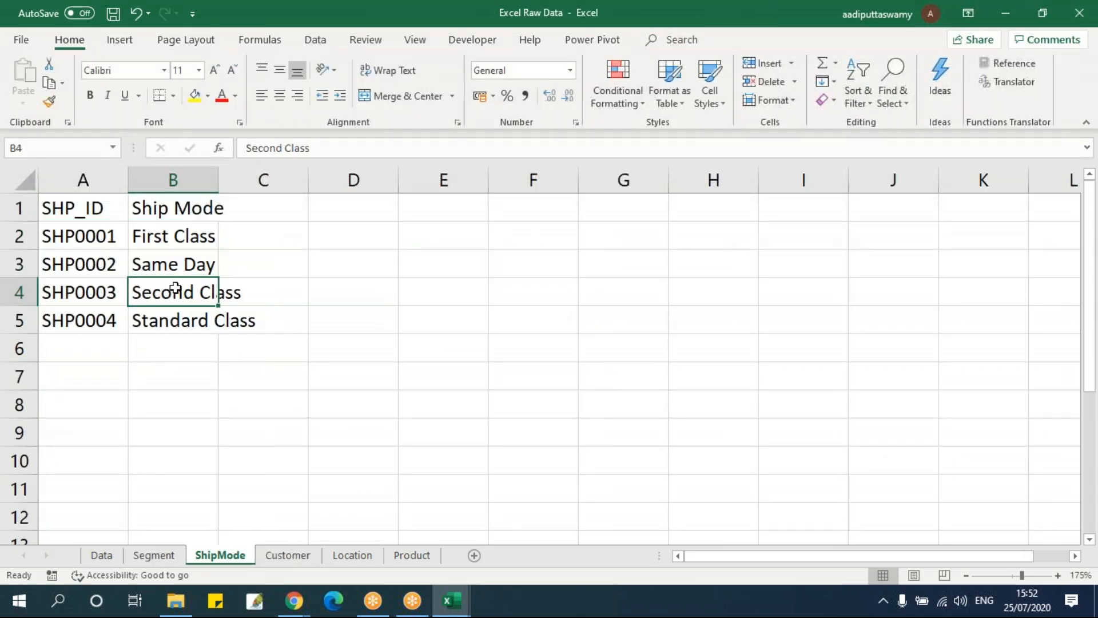
key(ctrl+t)
click(462, 302)
click(471, 330)
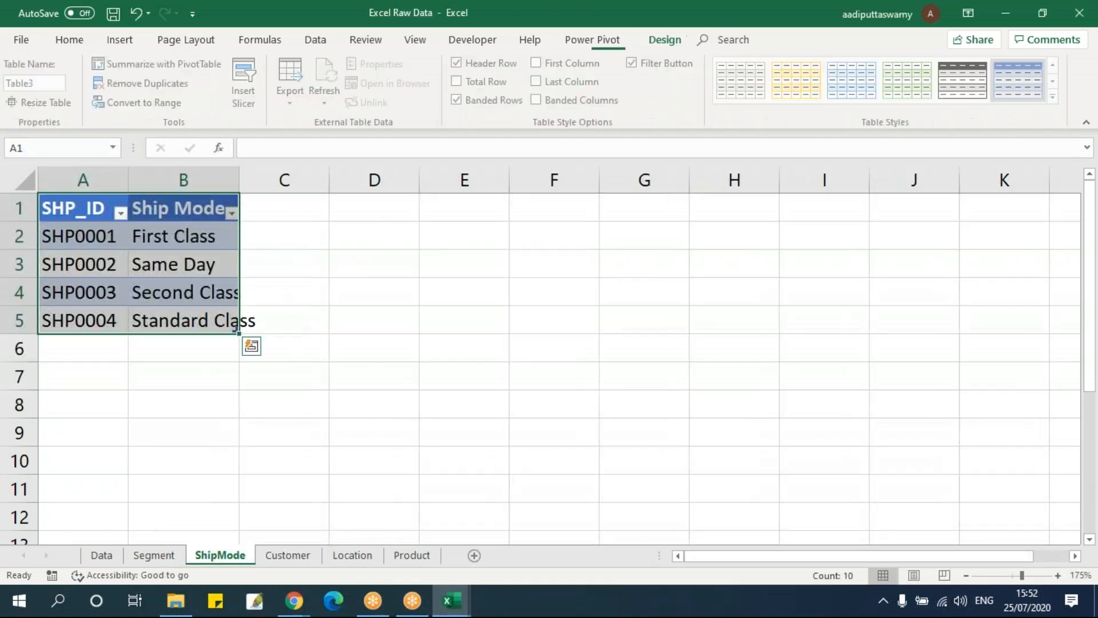
Try converting the Customer sheet's range $A$1:$B$794 into a table without the headers option, and undo it
click(288, 555)
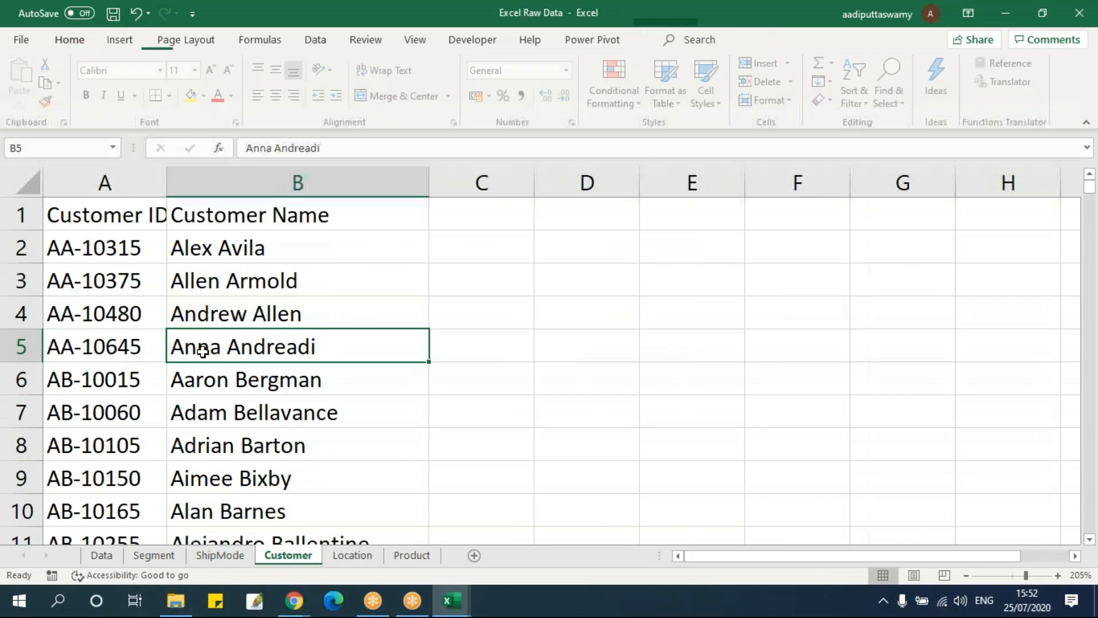
click(131, 409)
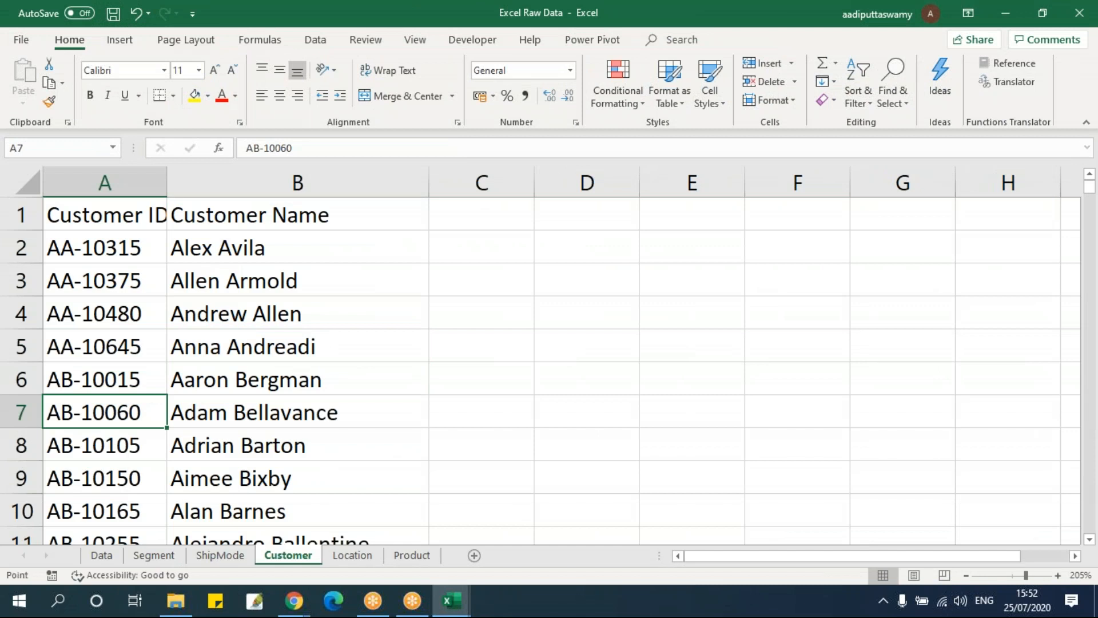
key(ctrl+t)
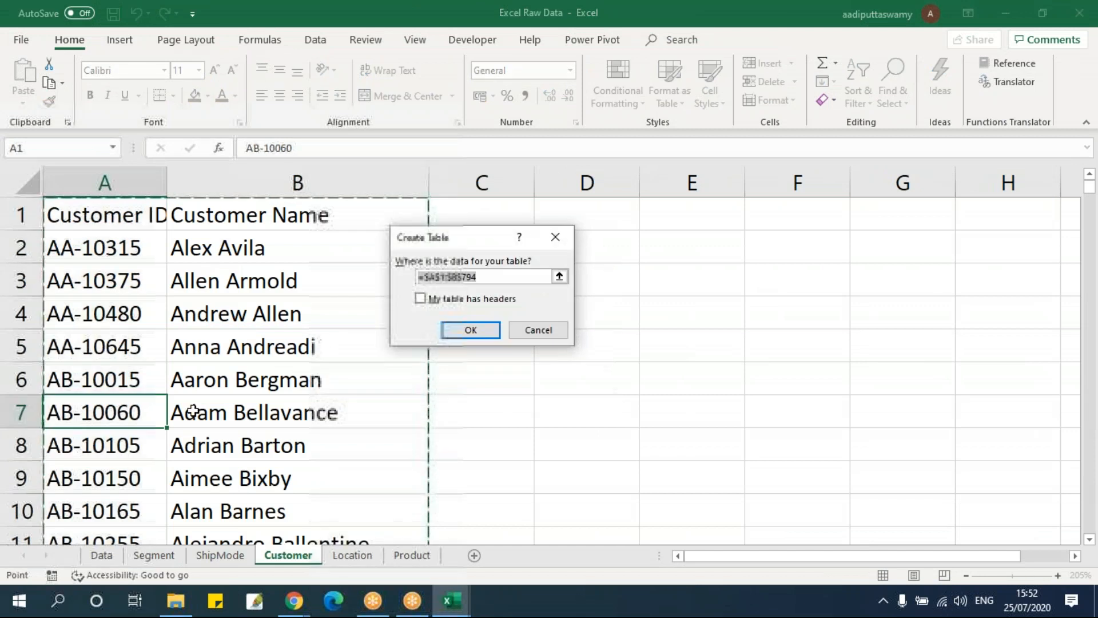
click(496, 329)
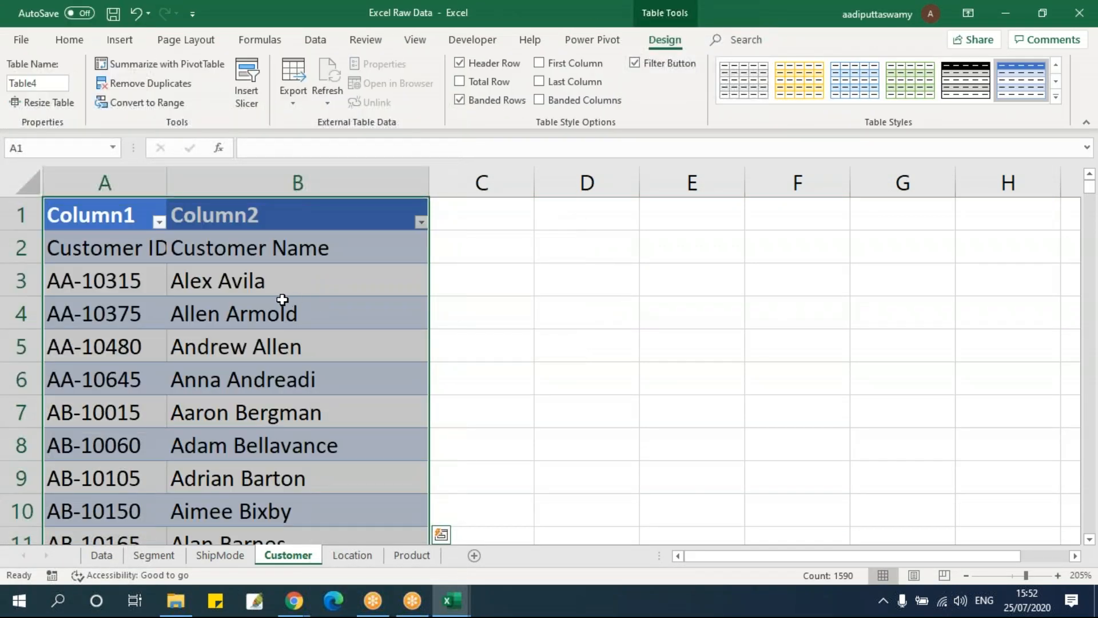
key(ctrl+z)
Convert the Customer sheet's range $A$1:$B$794 into a table with headers
key(ctrl+t)
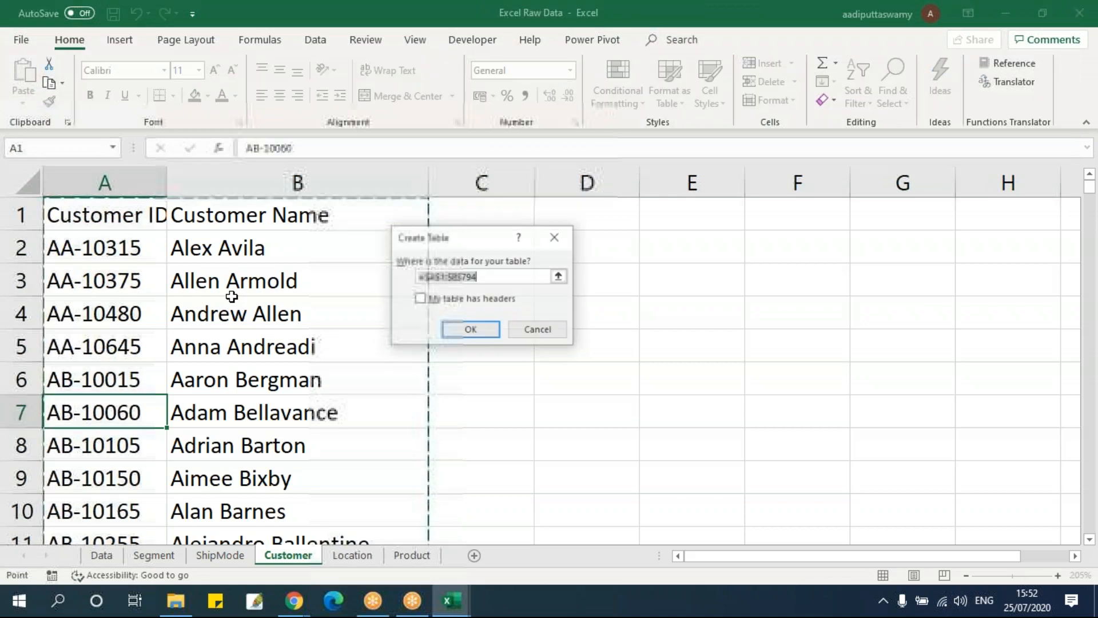
click(457, 301)
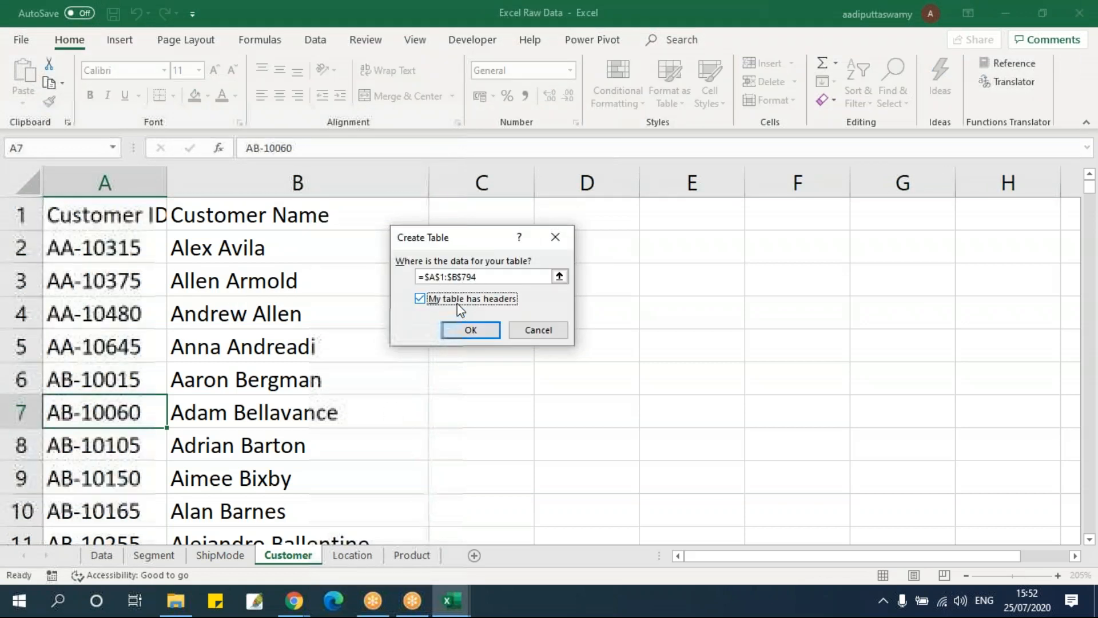
click(460, 336)
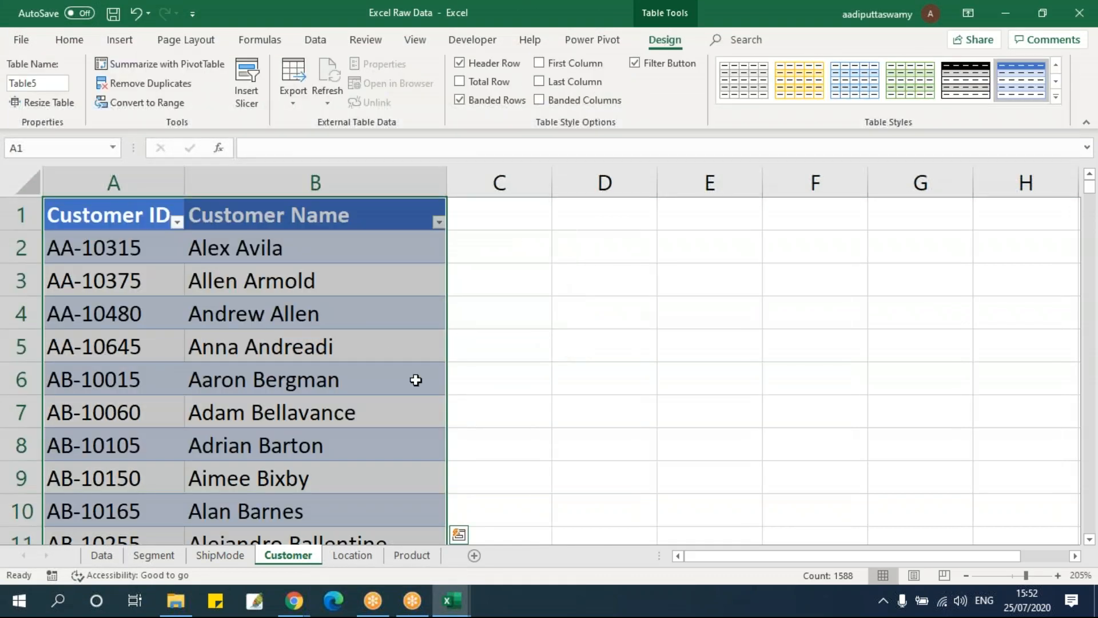
Convert the Location sheet's range $A$1:$F$637 into a table with headers
click(352, 555)
click(240, 348)
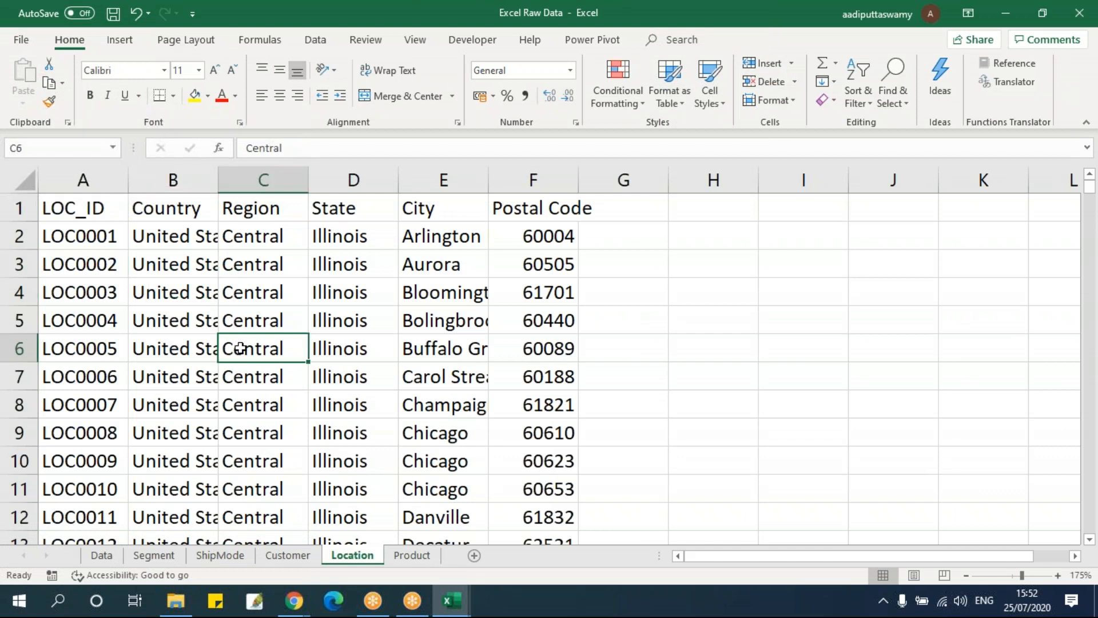
key(ctrl+t)
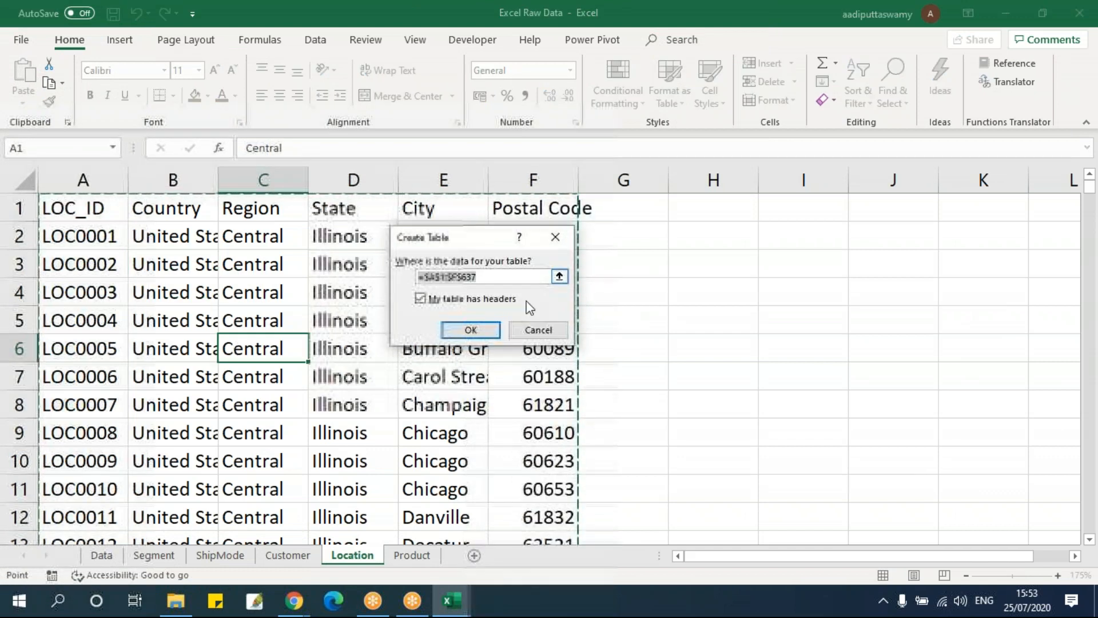
key(Return)
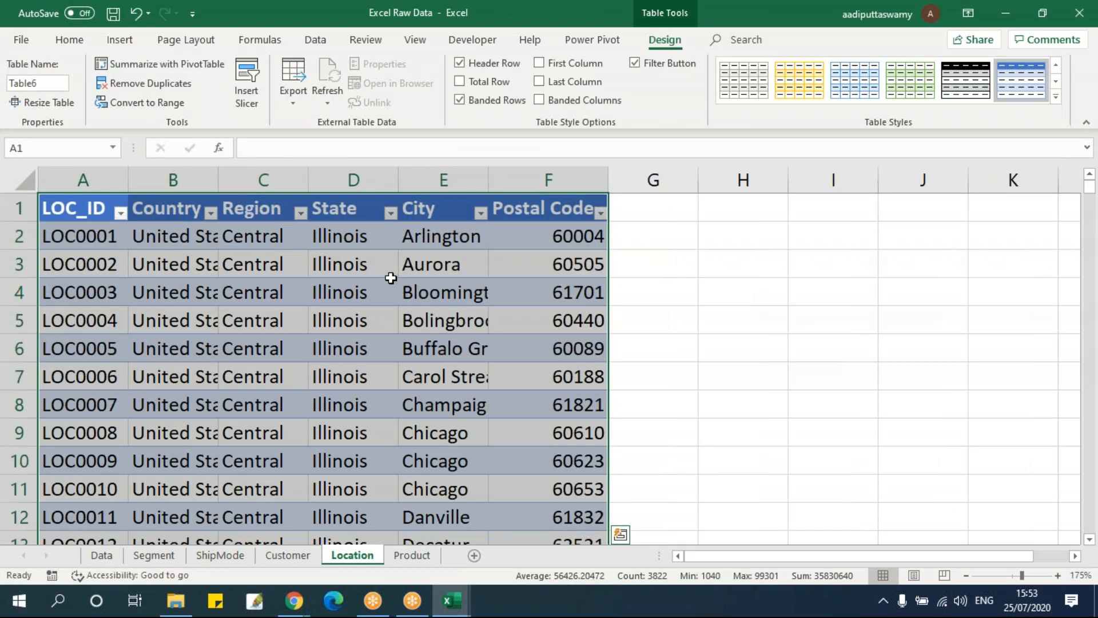
Convert the Product sheet's Product ID, Category, Sub-Category and Product Name data into a table with headers
click(426, 555)
click(285, 348)
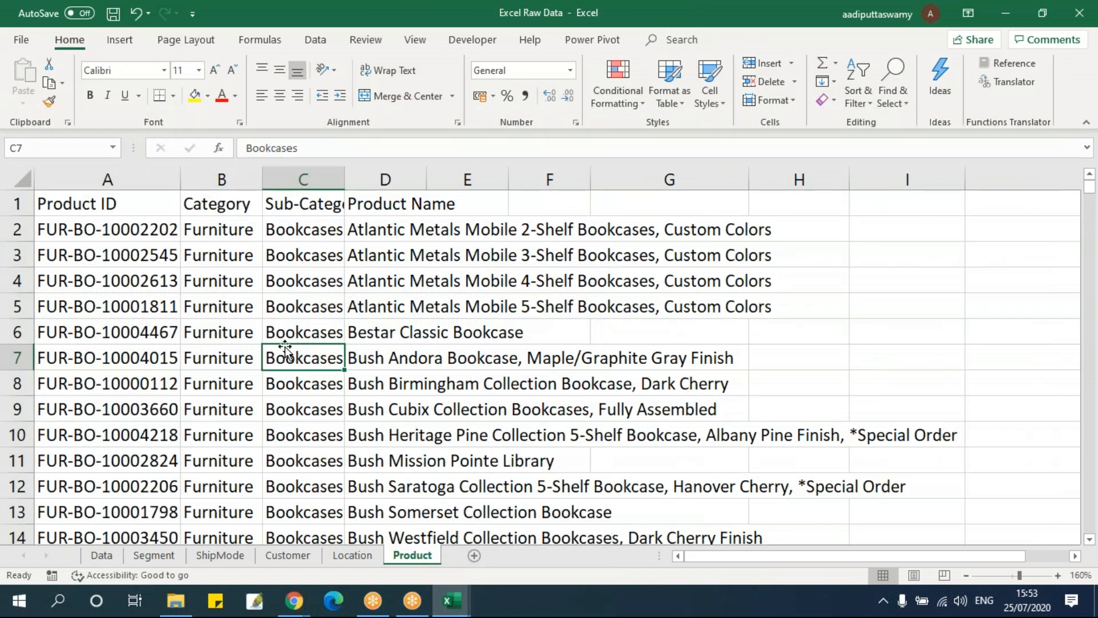
key(ctrl+t)
click(465, 300)
click(468, 327)
click(251, 354)
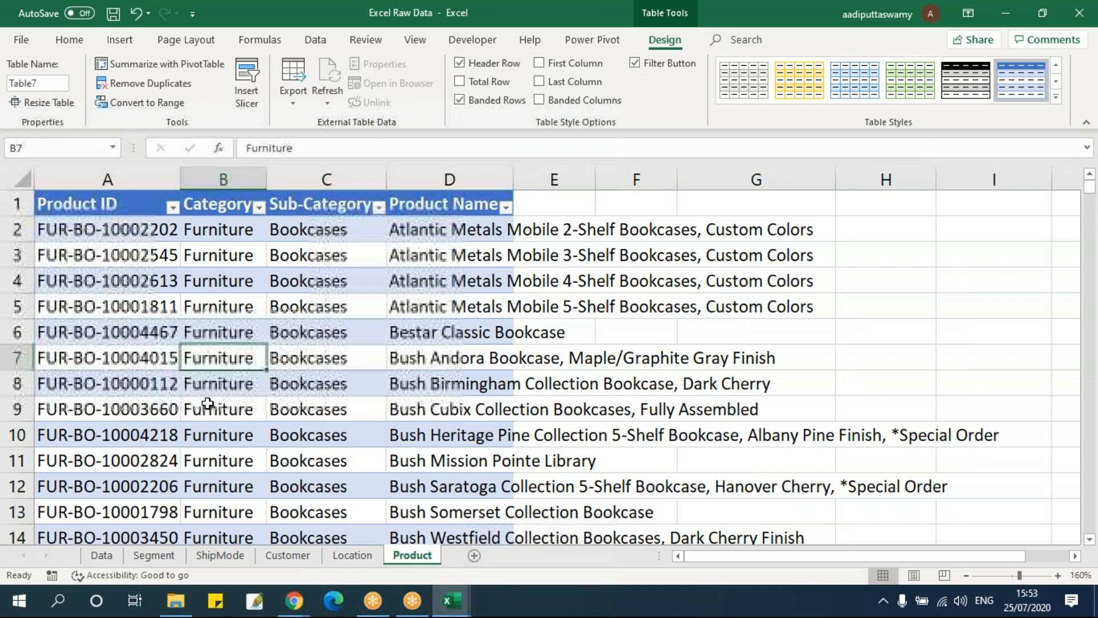
Review the tables on the Data, Segment, Customer, Location and Product sheets and the options for inserting tables
click(102, 555)
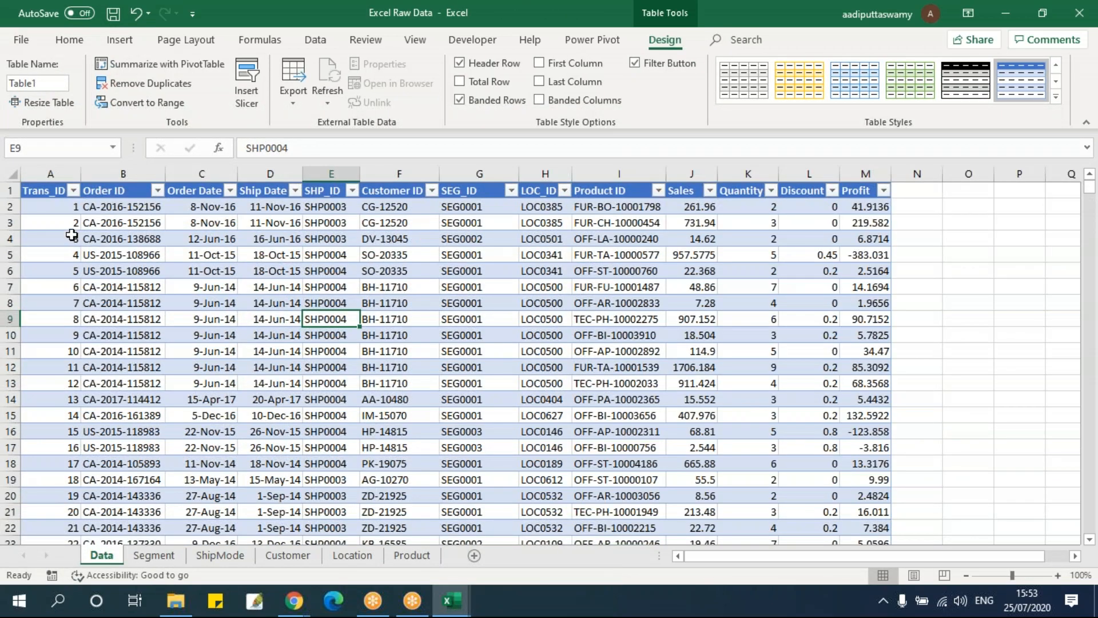
click(119, 39)
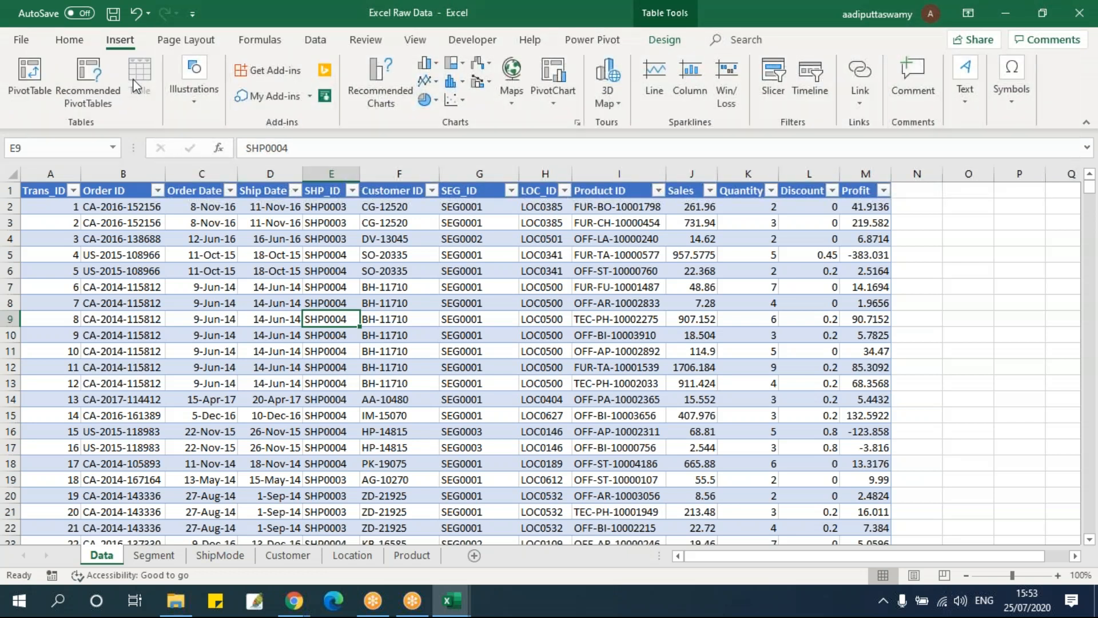
click(426, 254)
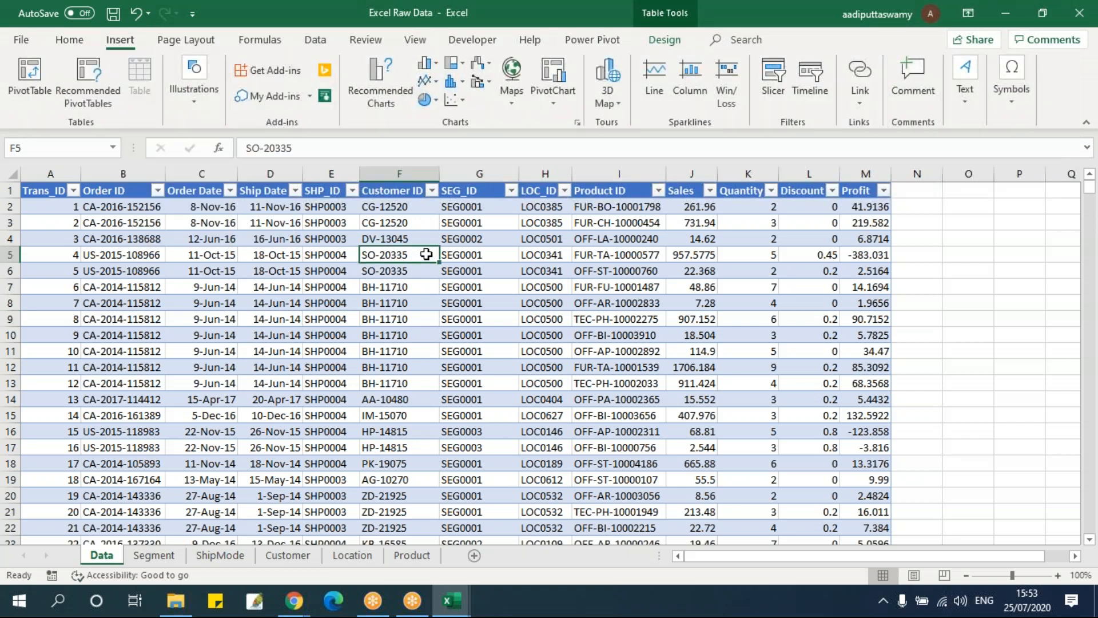
click(154, 556)
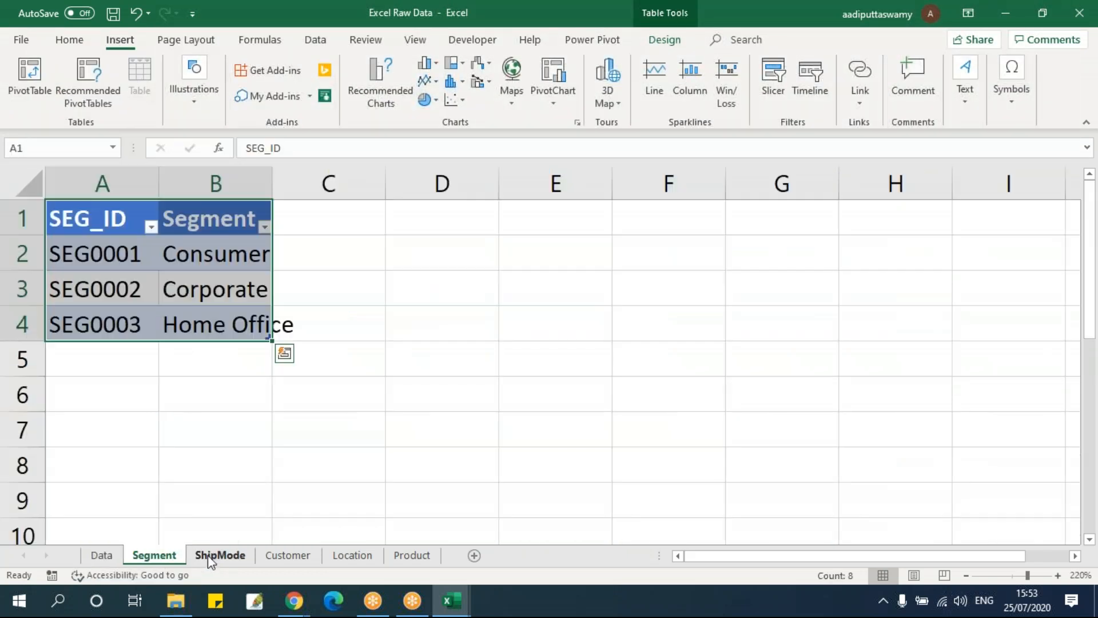
click(287, 555)
click(350, 555)
click(410, 555)
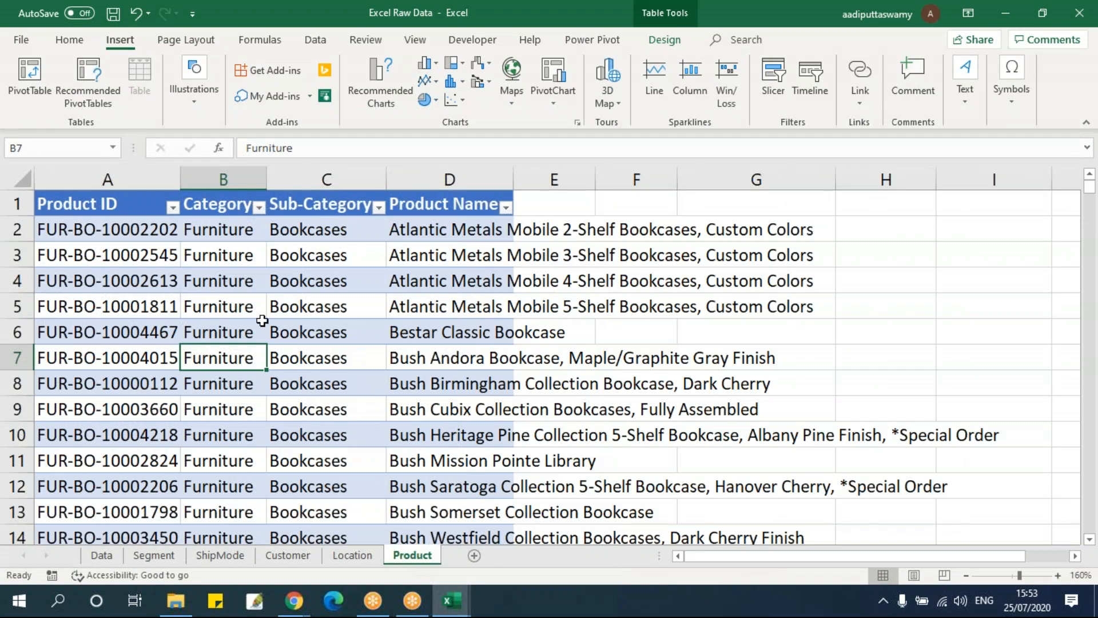
Rename the Data sheet's table as tbl_Data
click(236, 323)
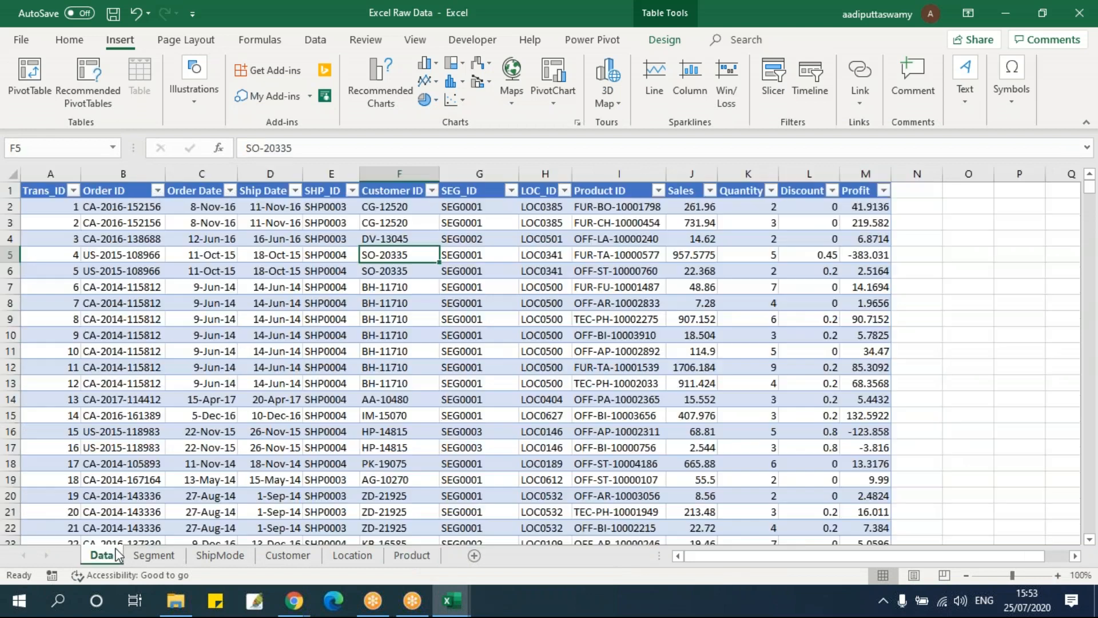
click(114, 555)
click(650, 45)
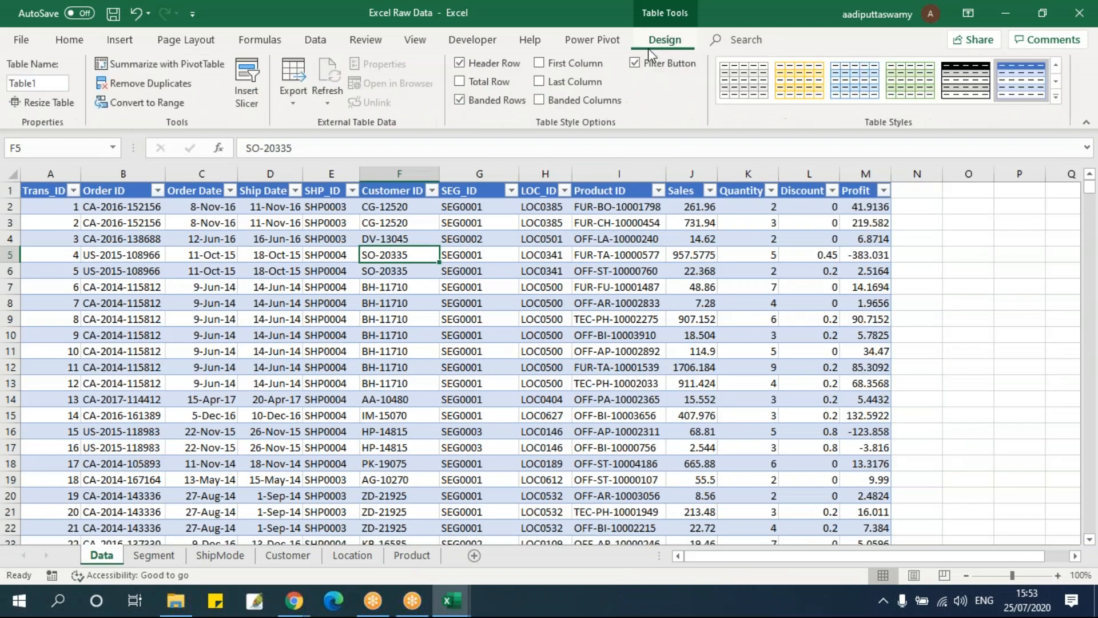
click(60, 85)
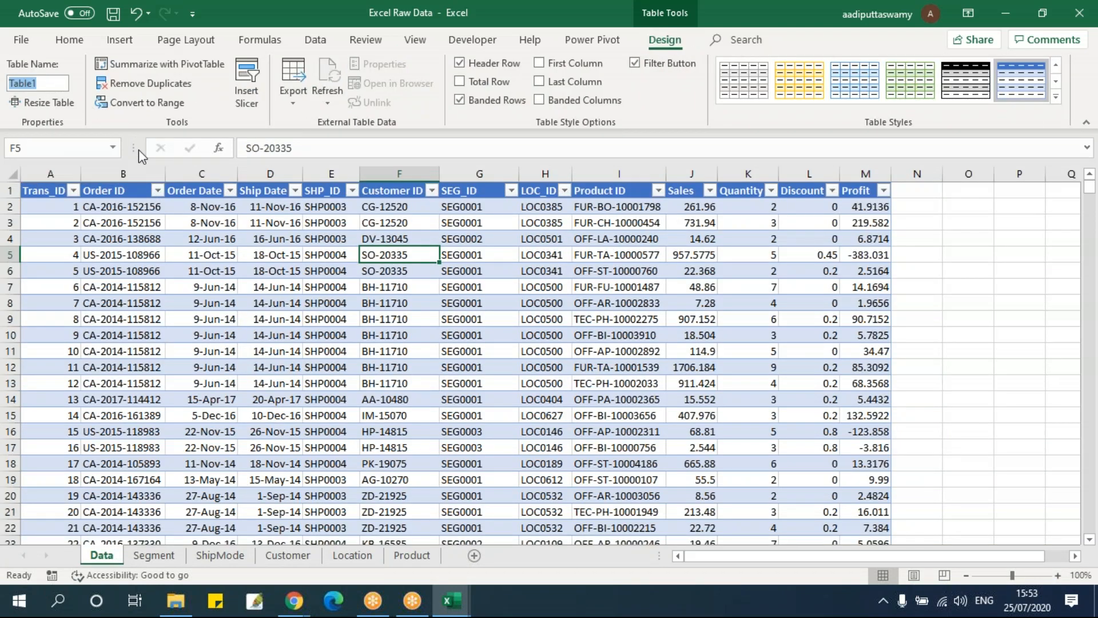
text(tbl_Data)
click(187, 463)
Rename the Segment sheet's table as tbSement
click(153, 555)
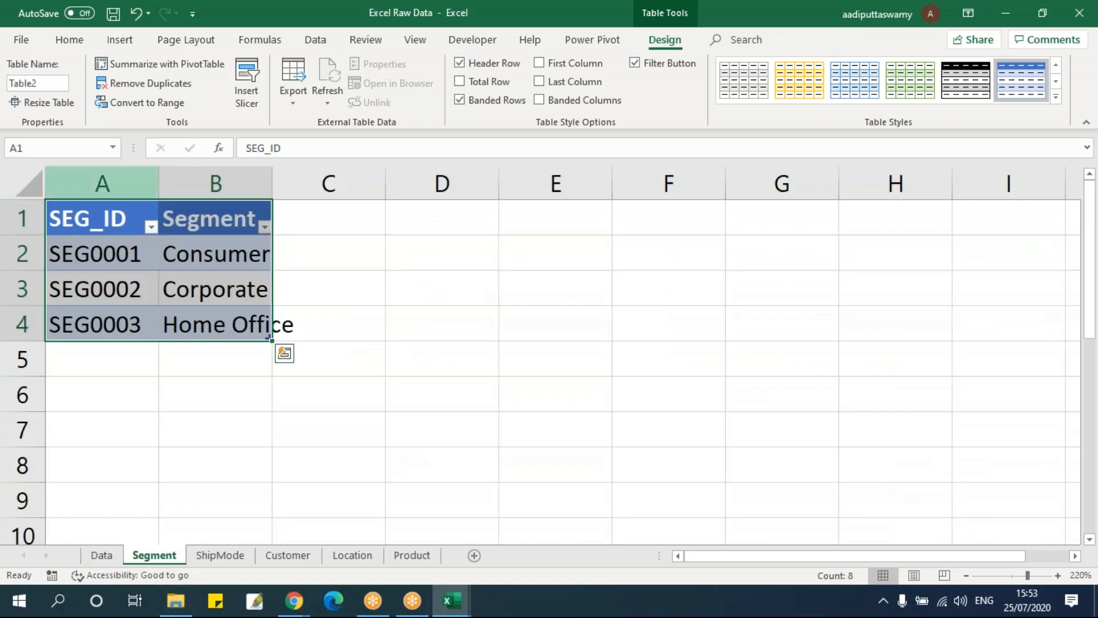
click(56, 146)
click(54, 82)
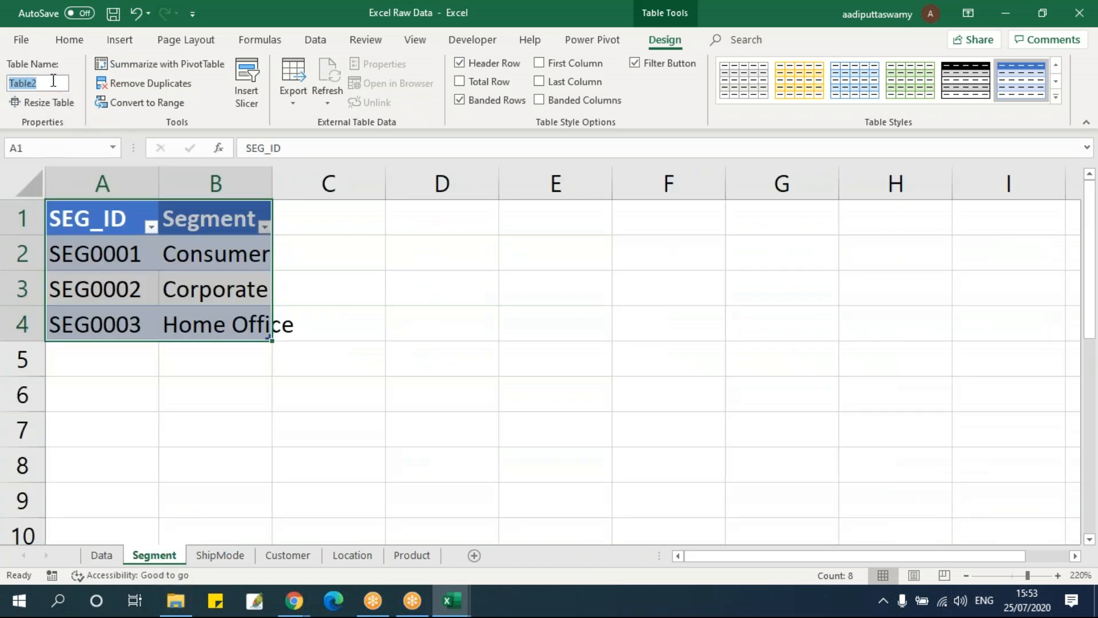
text(tb)
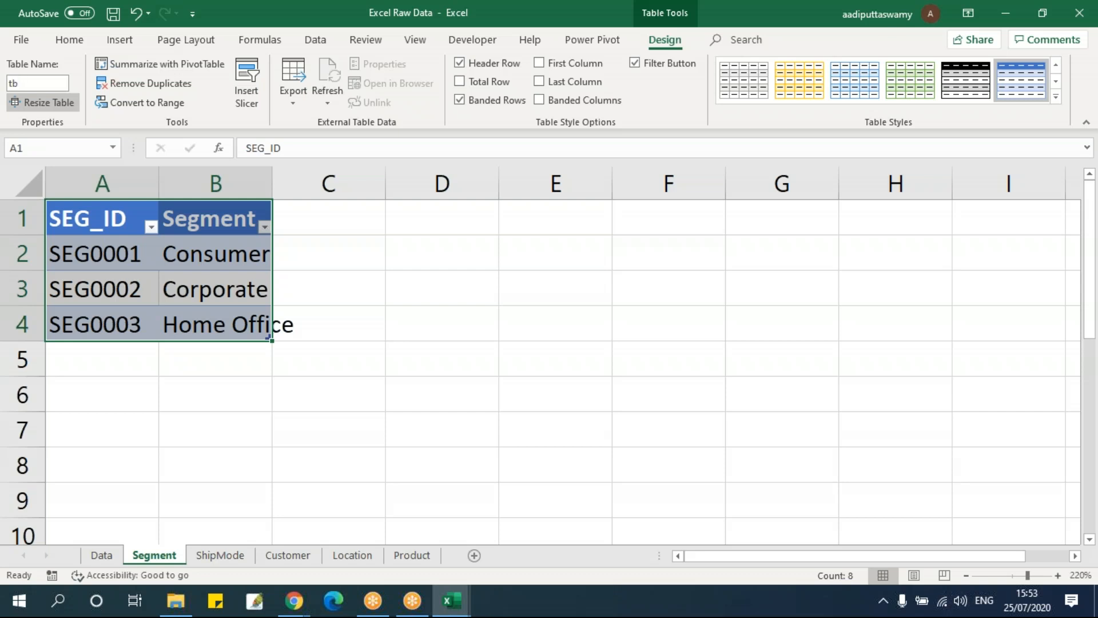
text(Sement)
key(Return)
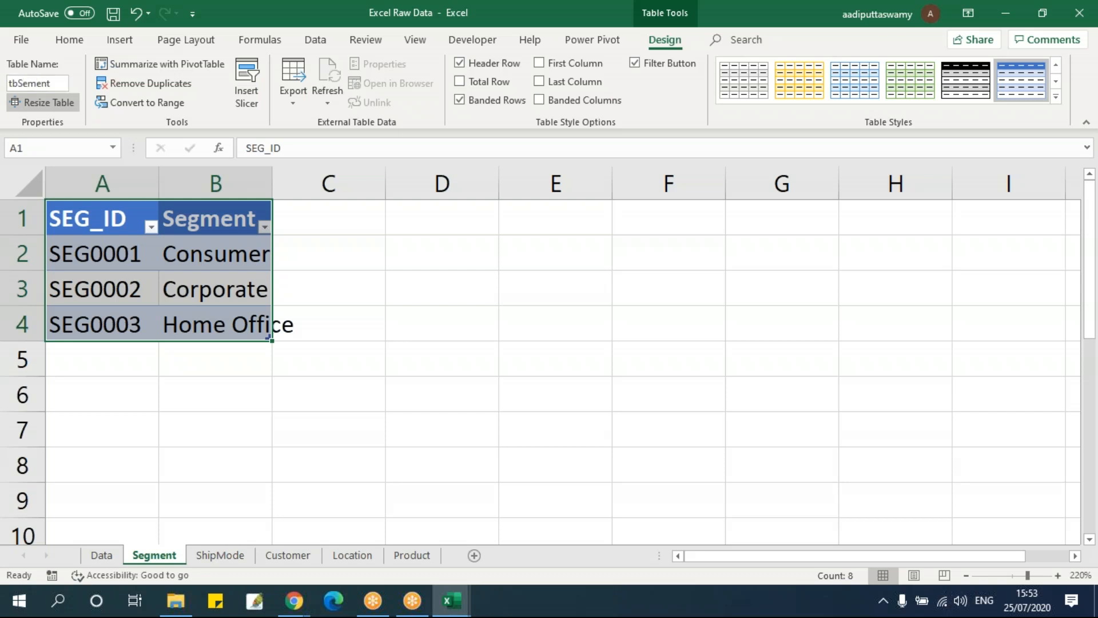
Rename the ShipMode sheet's table as shpShipMode
click(219, 555)
click(34, 83)
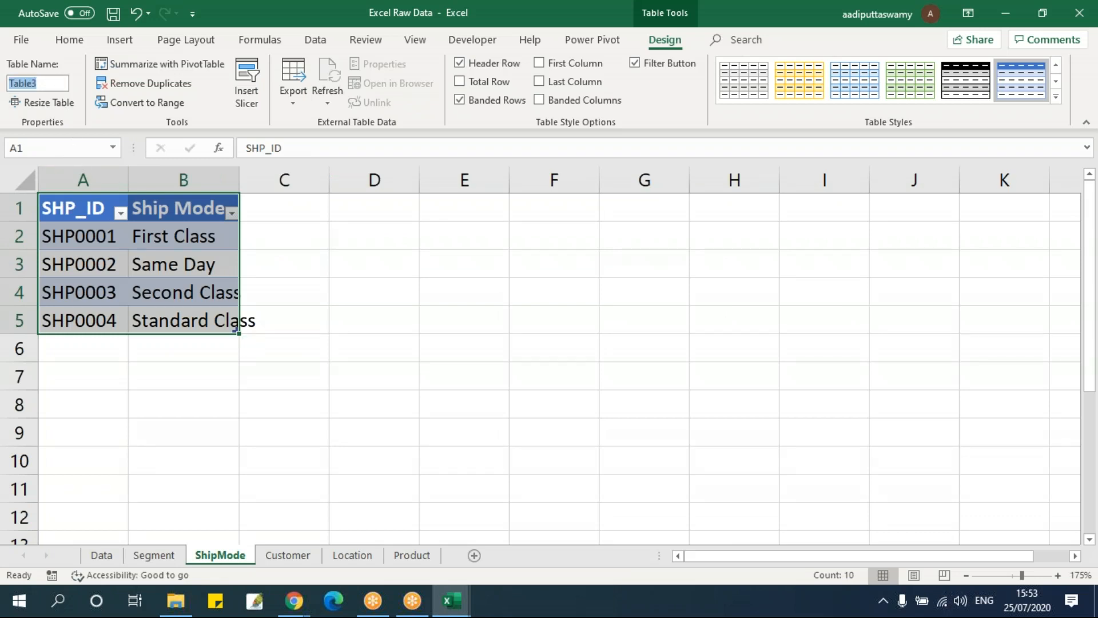
text(shpShipMode)
key(Return)
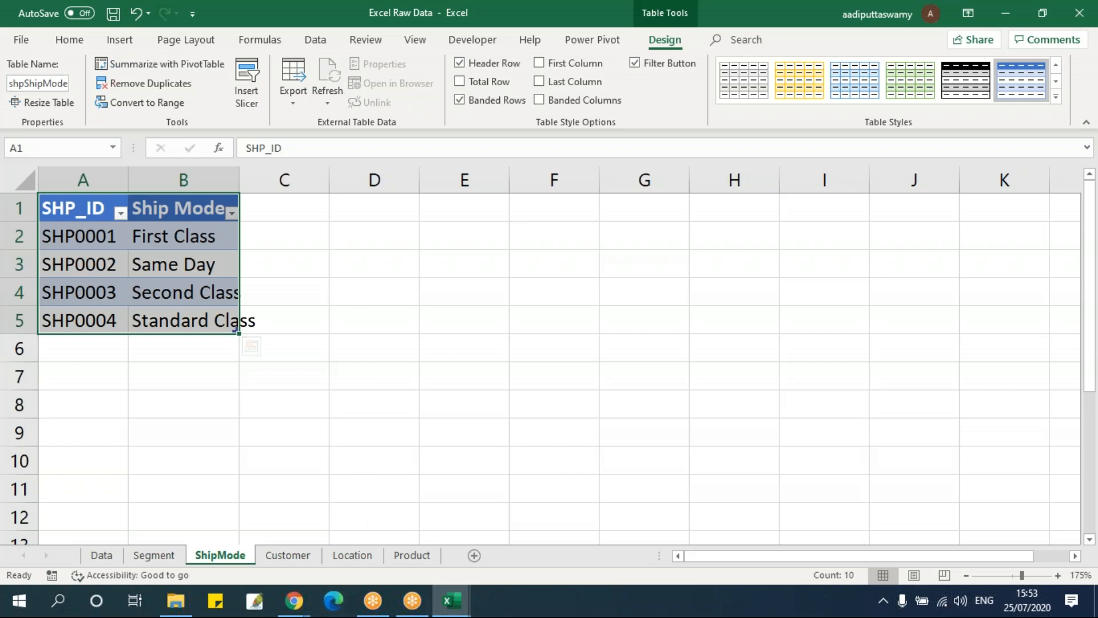
Rename the Customer sheet's table as tb_Customer
click(288, 555)
click(197, 325)
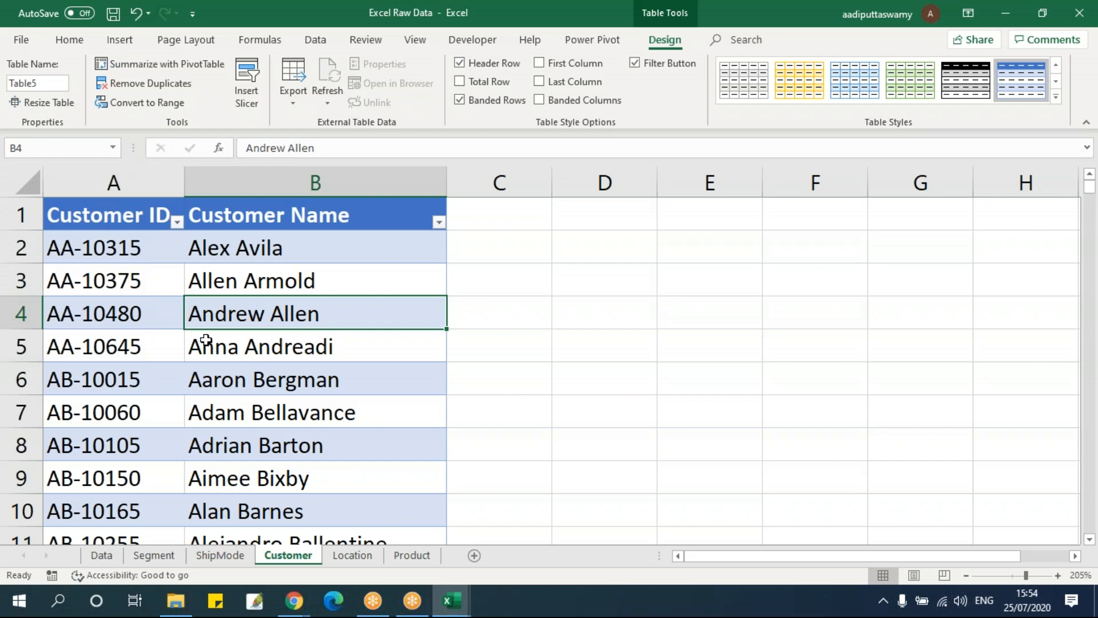
click(30, 41)
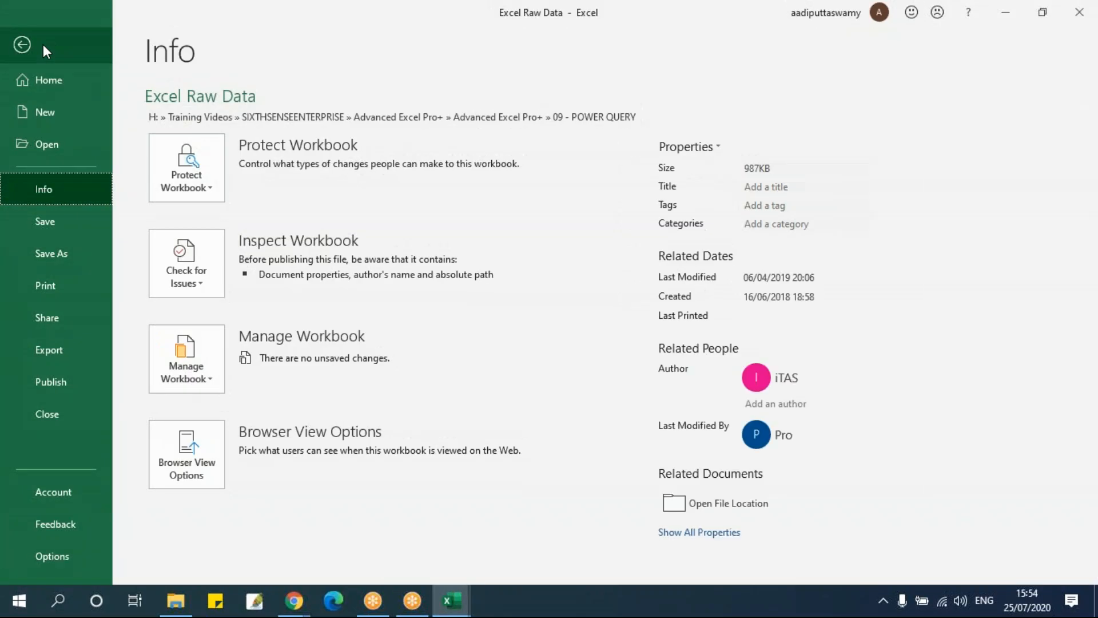
click(21, 44)
click(57, 85)
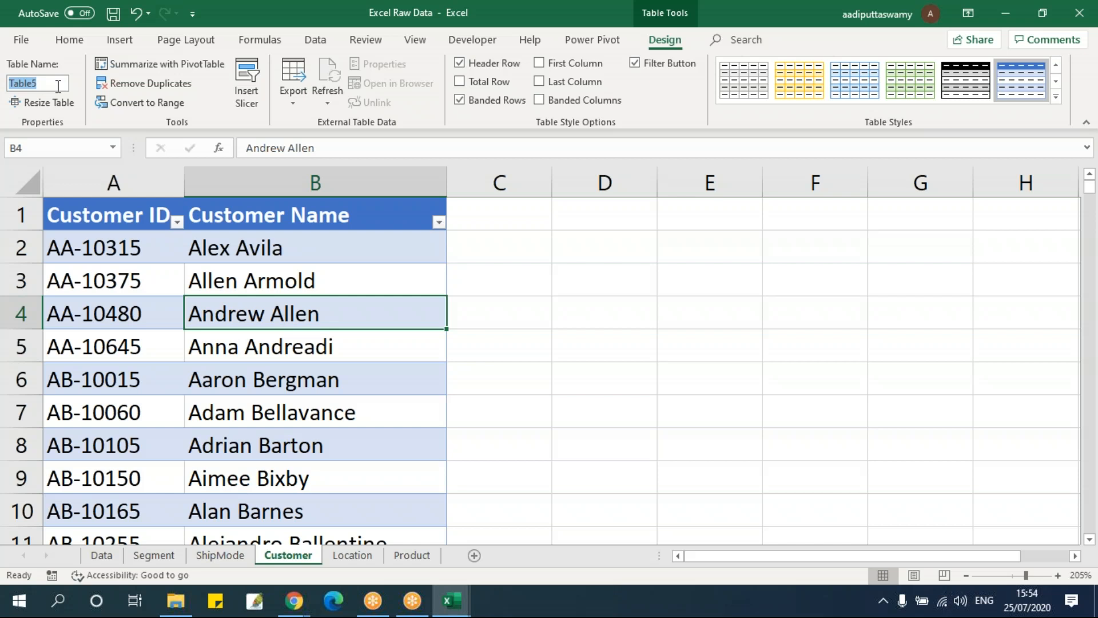
text(tb_Customer)
Rename the Location sheet's table as tbl_Location
click(371, 556)
text(bl_Location)
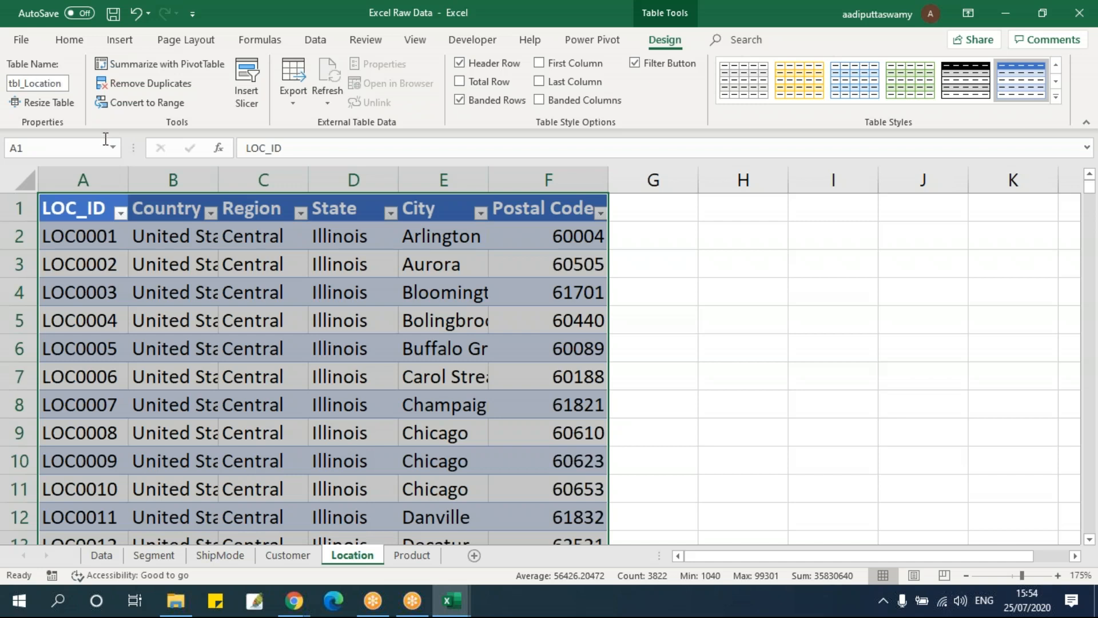
Try to rename the Product sheet's table
click(412, 540)
click(412, 554)
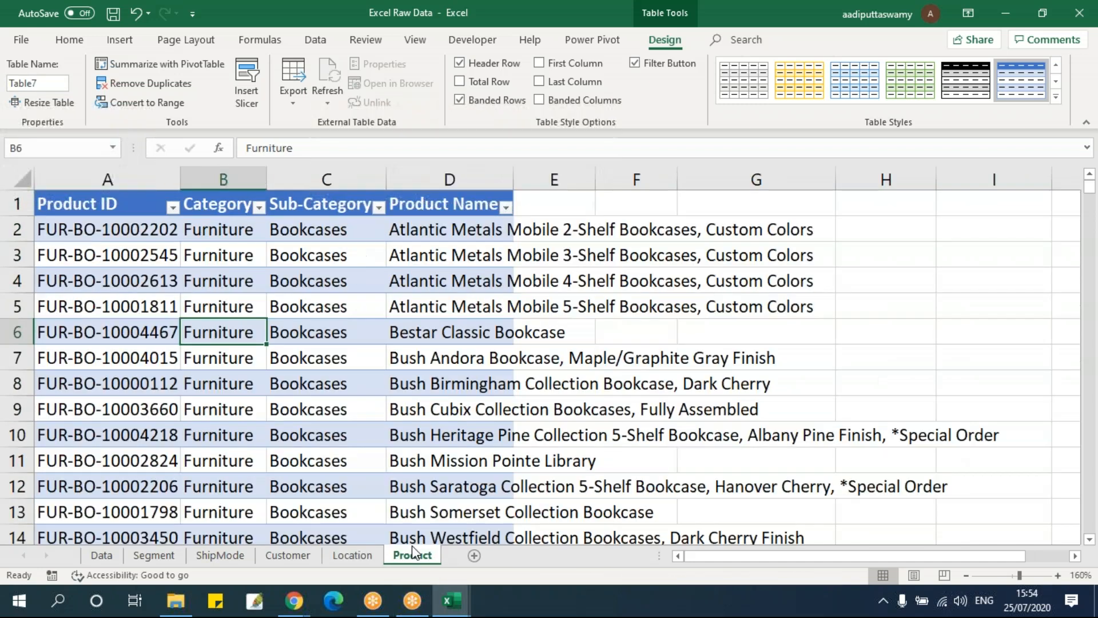
click(173, 380)
click(49, 151)
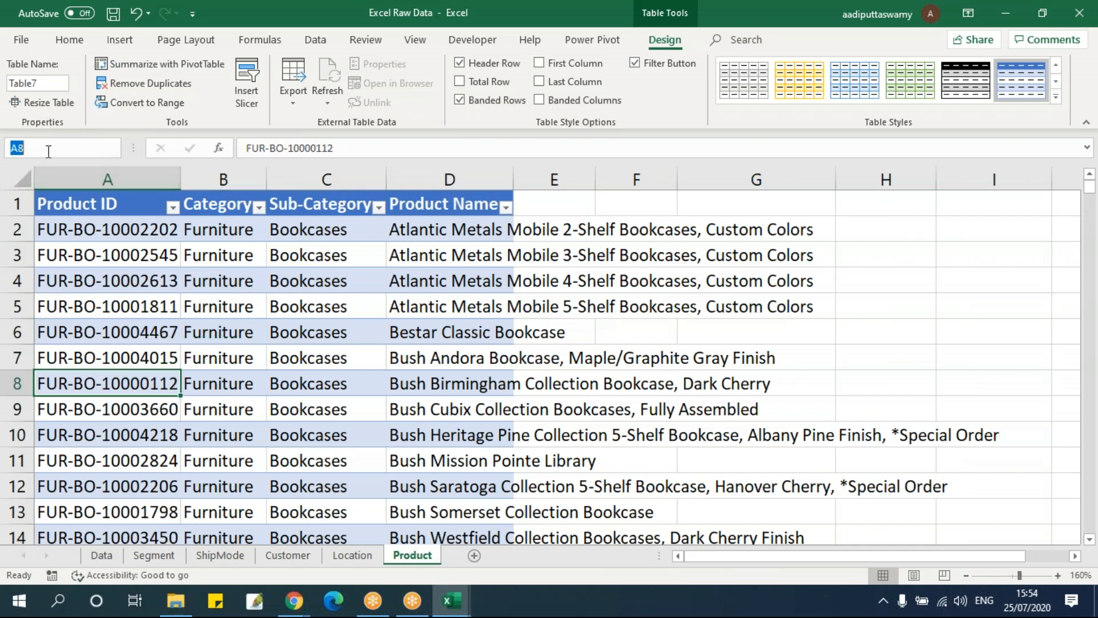
text(tbProd)
key(Return)
click(293, 289)
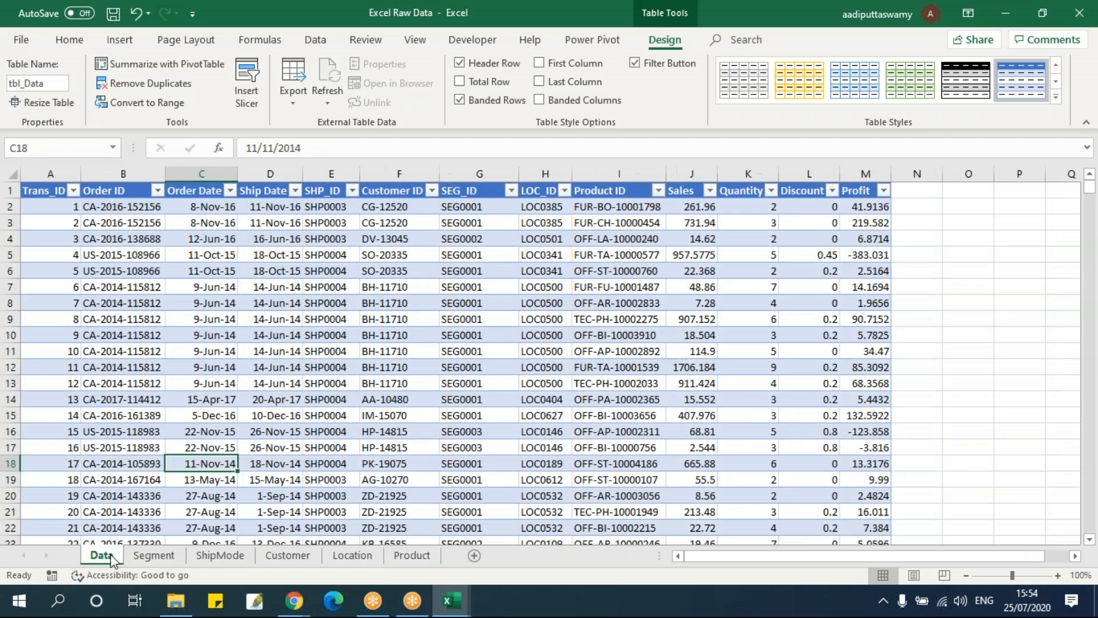
Create a PivotTable from the Data sheet's tbl_Data on a new worksheet, adding the data to the Data Model
click(106, 556)
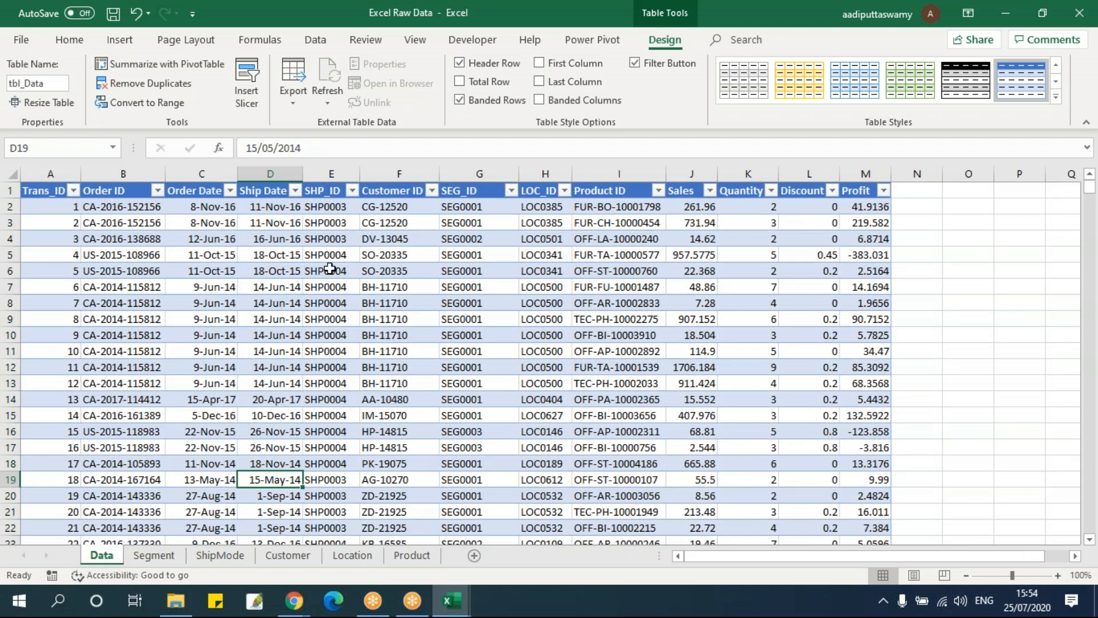
click(313, 254)
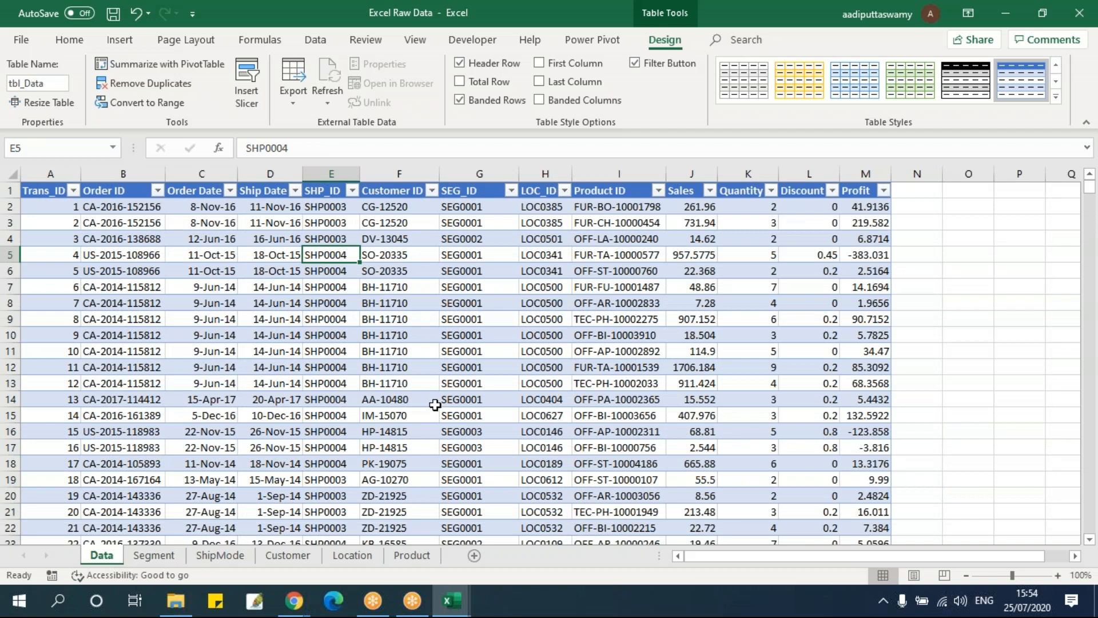
click(306, 287)
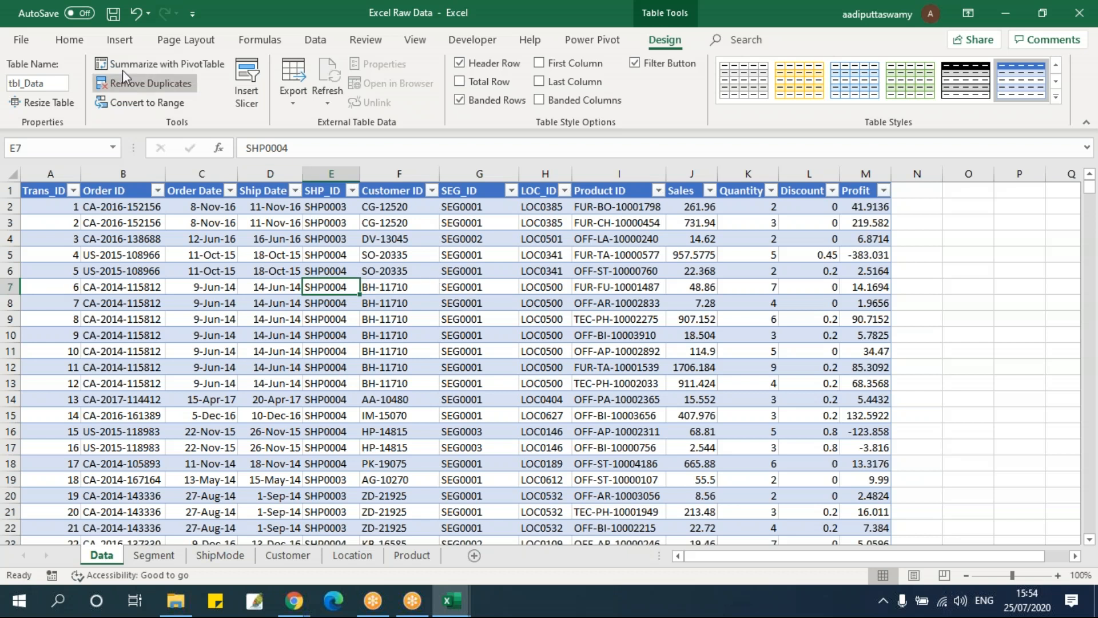
click(117, 40)
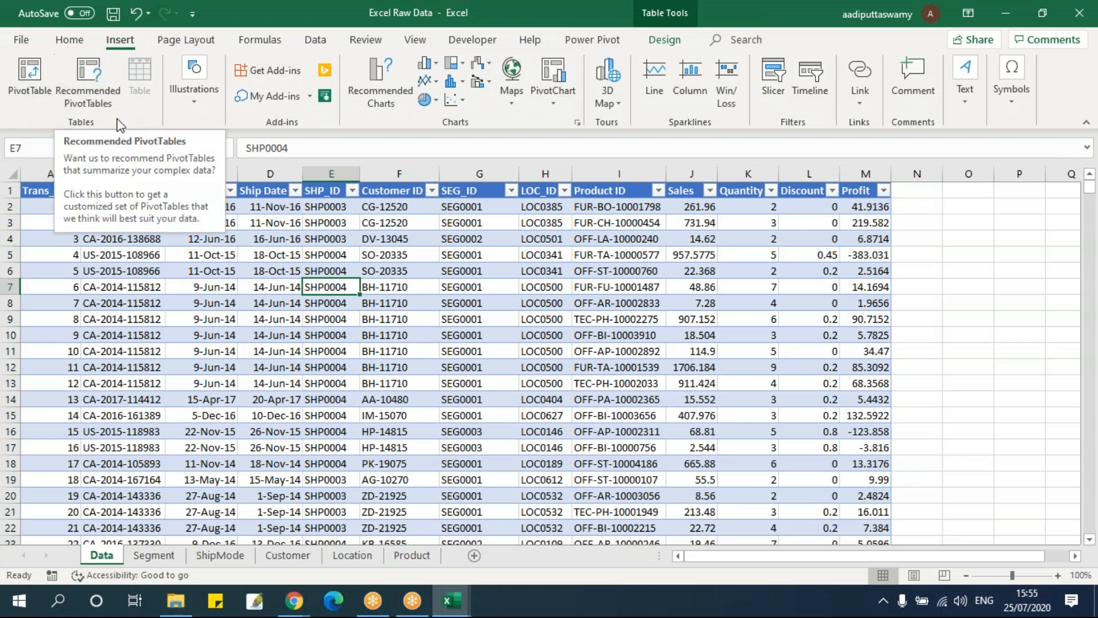
click(33, 67)
drag(500, 160, 589, 152)
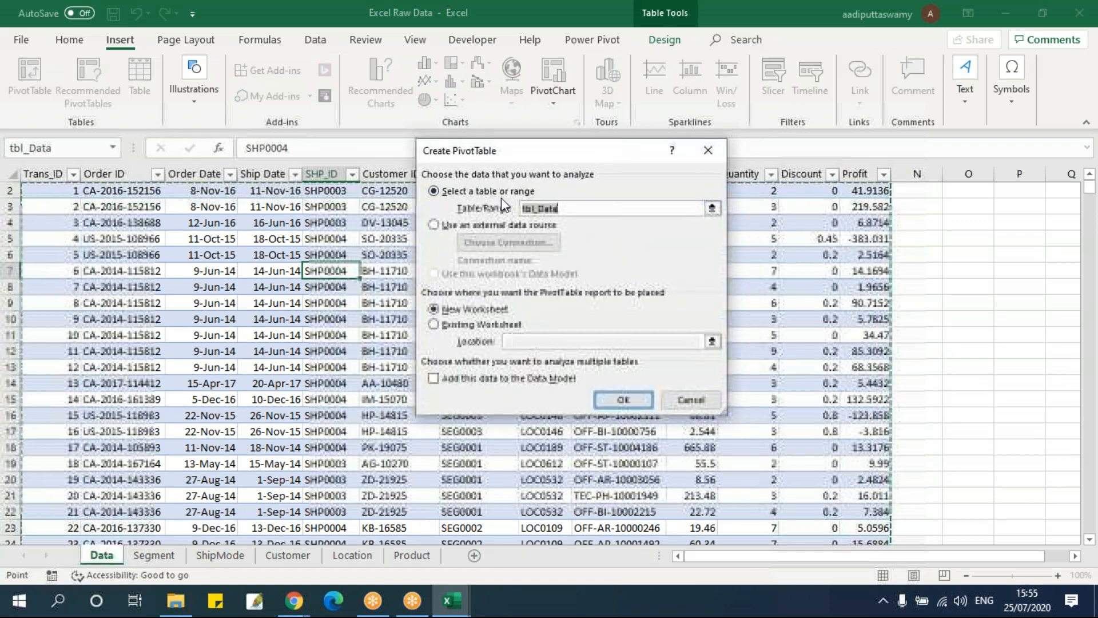
drag(578, 207, 472, 208)
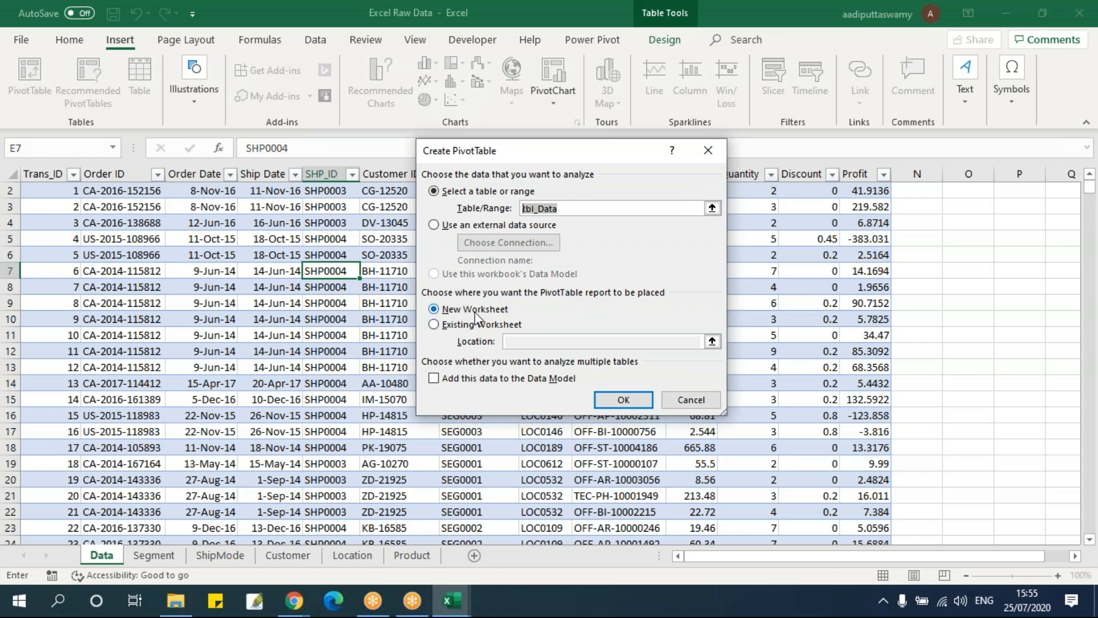
click(433, 379)
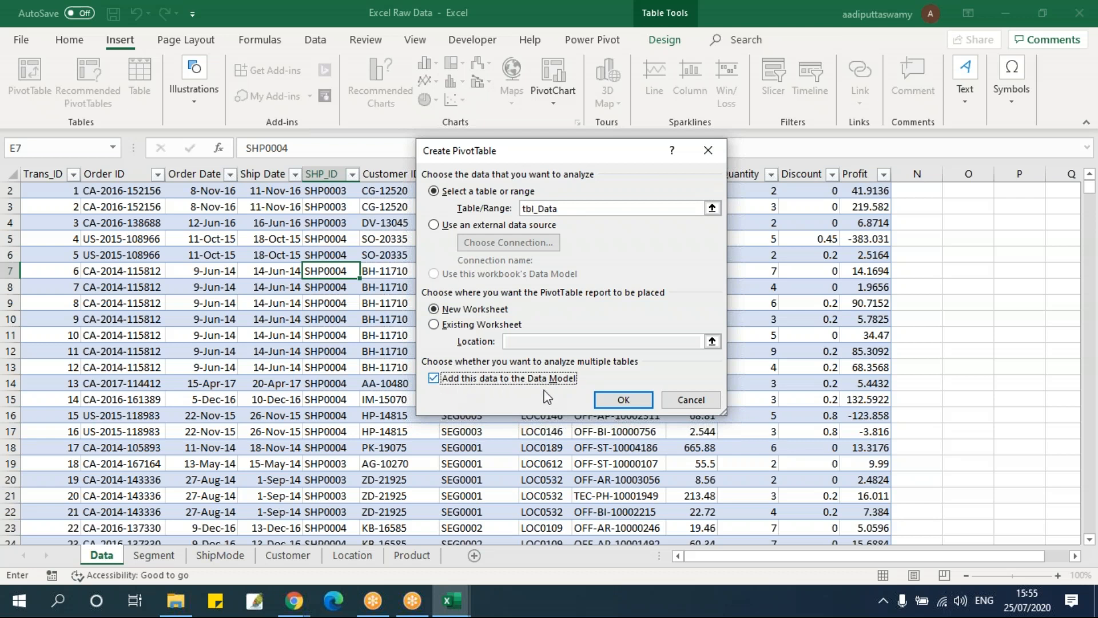
click(627, 402)
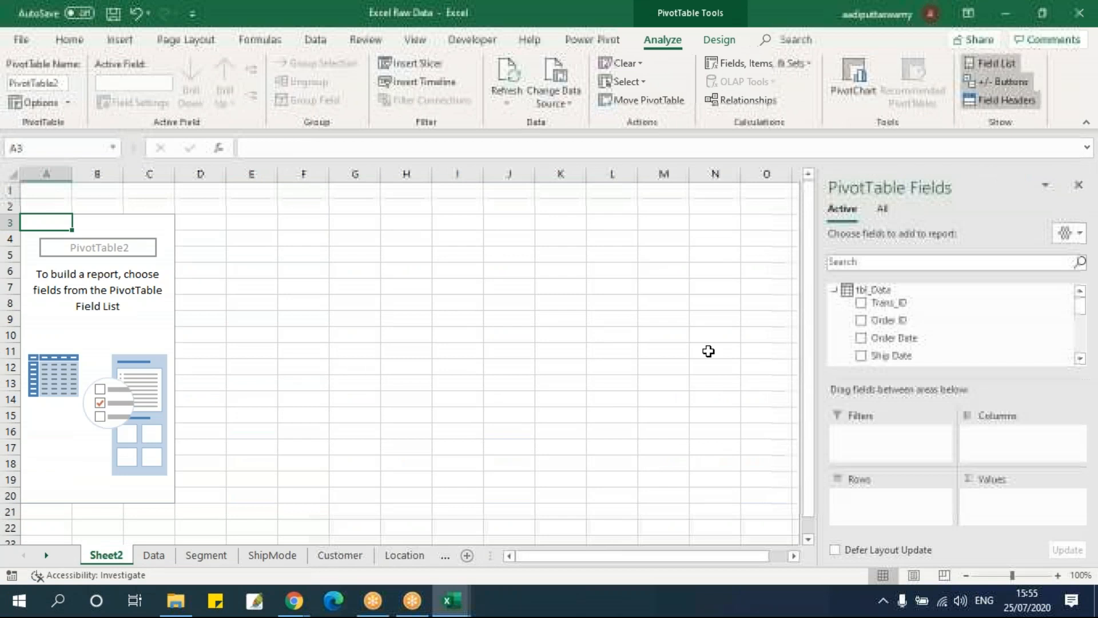
Examine the fields of tbl_Data in the PivotTable's list of active tables, expanding and collapsing the table
click(834, 290)
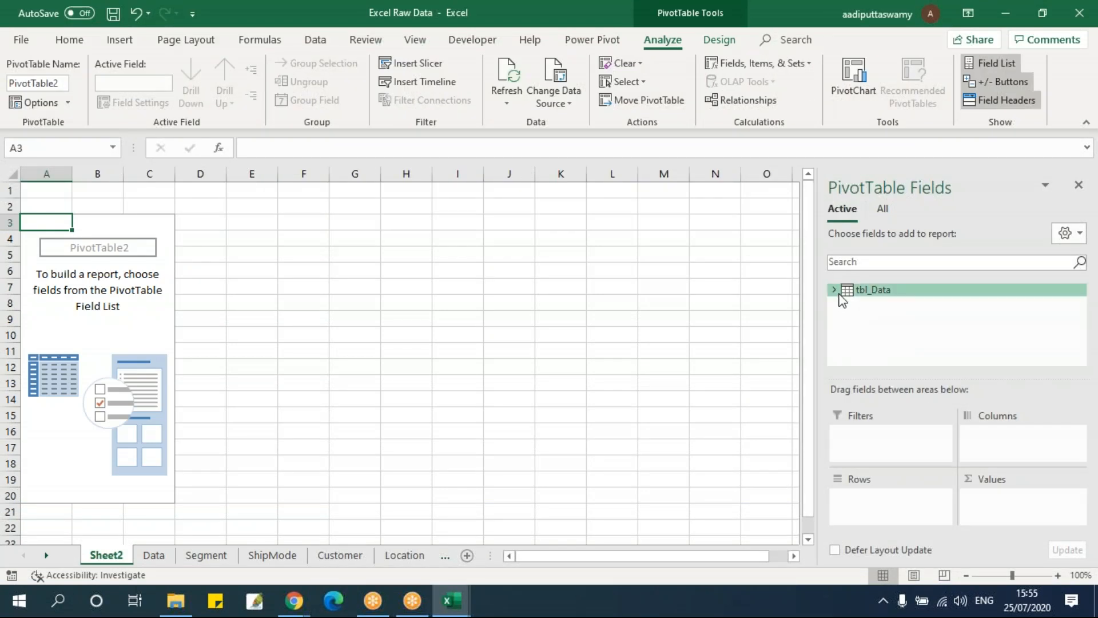
click(836, 290)
click(835, 290)
click(836, 290)
click(836, 290)
click(836, 290)
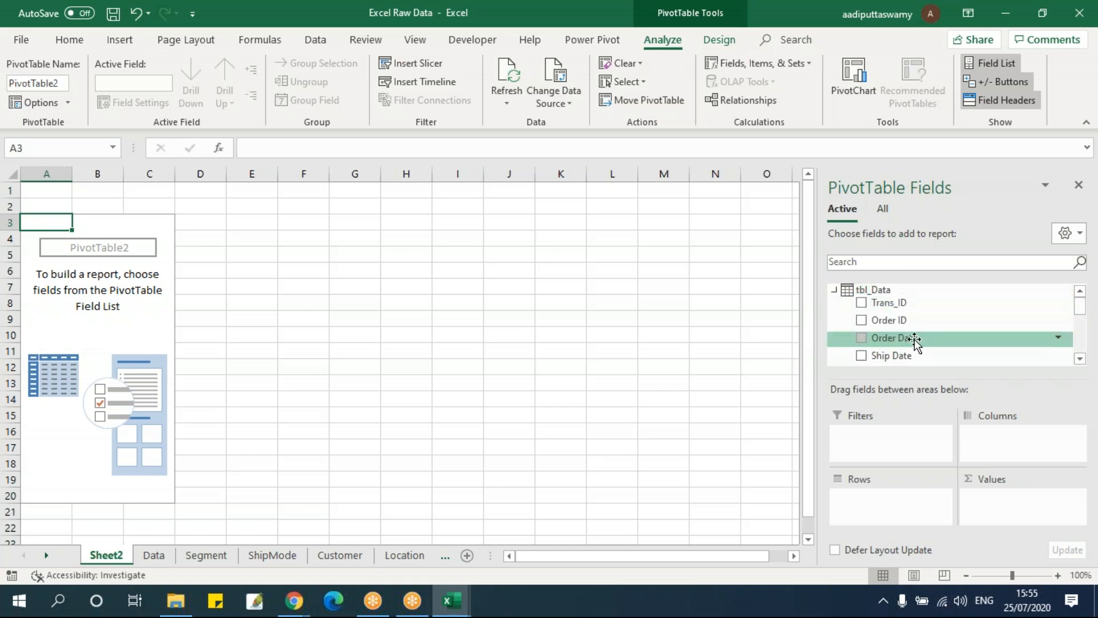
click(835, 290)
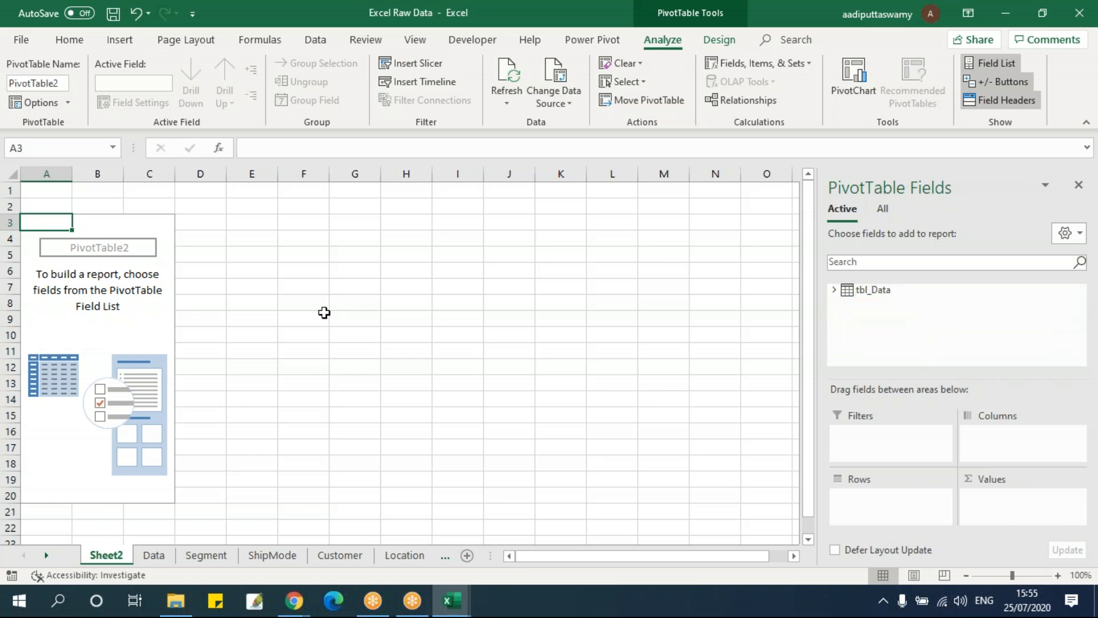
click(835, 290)
scroll(958, 321, down, 5)
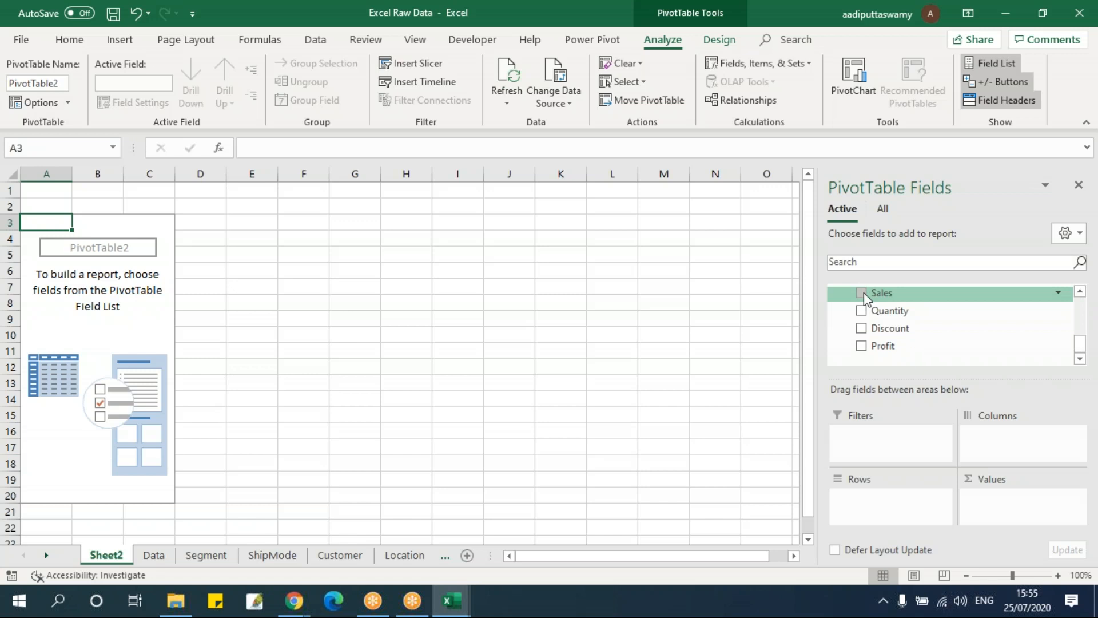
scroll(869, 306, up, 1)
scroll(912, 349, down, 1)
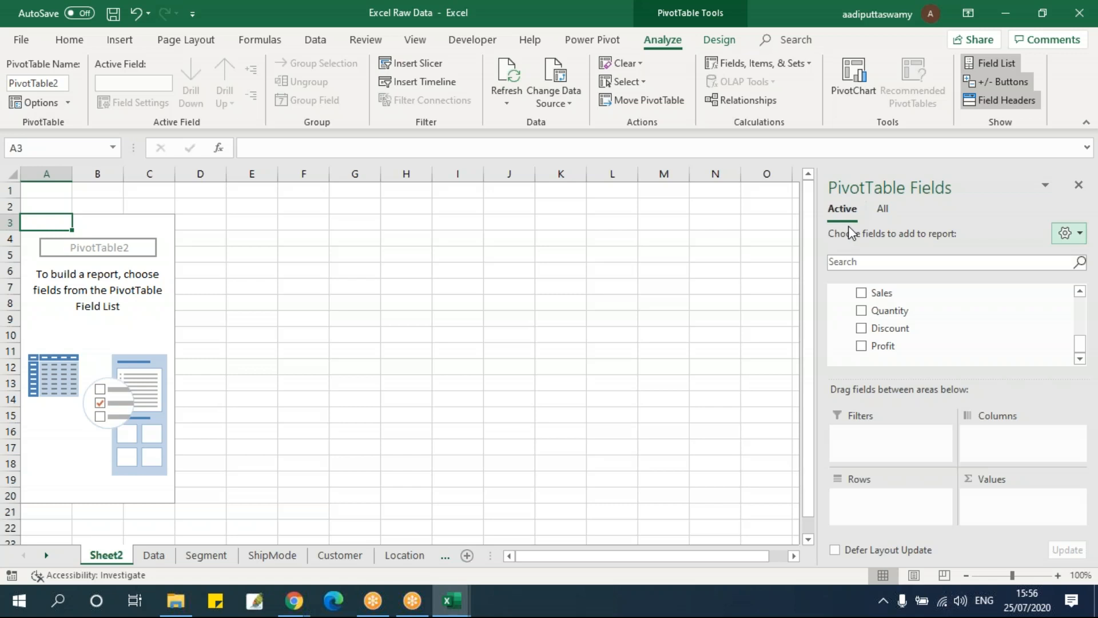
Show all workbook tables in the PivotTable field list and look through them, including the fields of tbl_Data
click(882, 209)
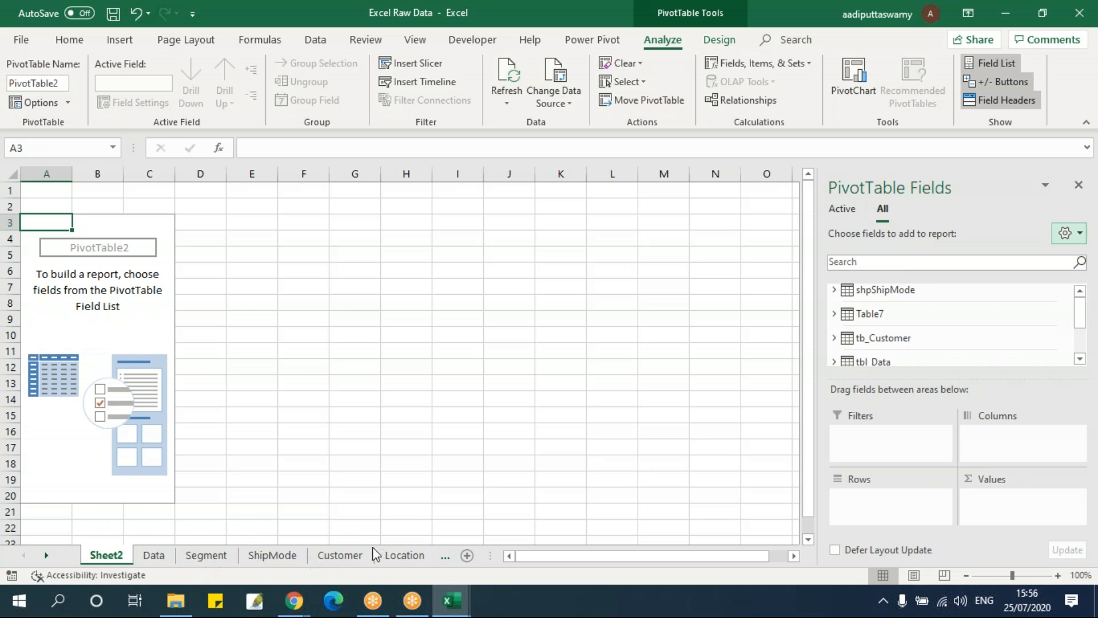
scroll(943, 320, down, 1)
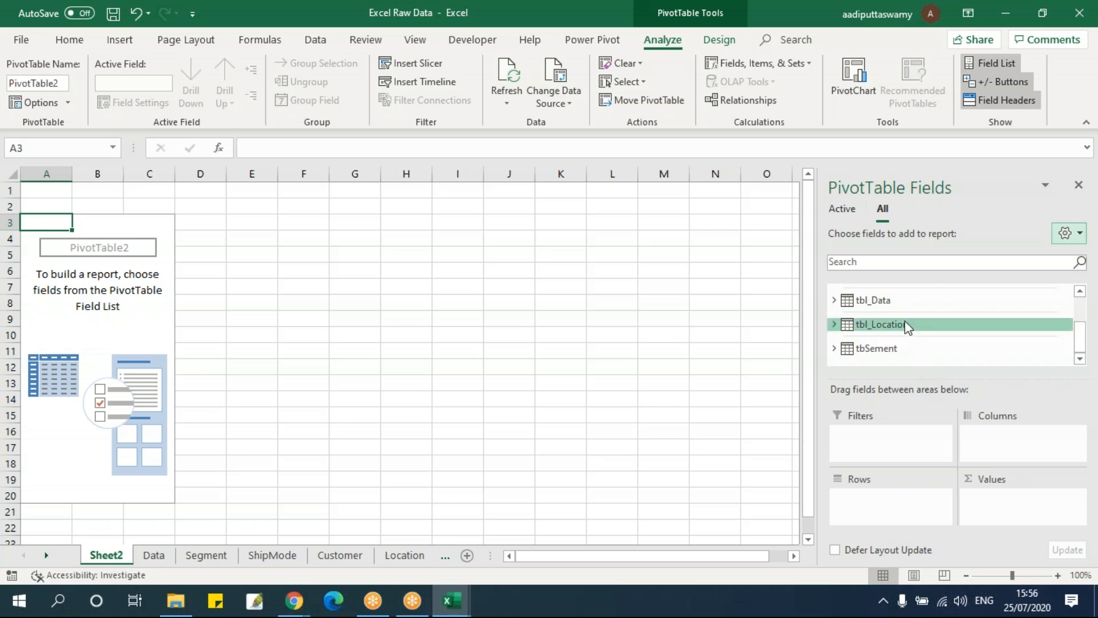
click(835, 301)
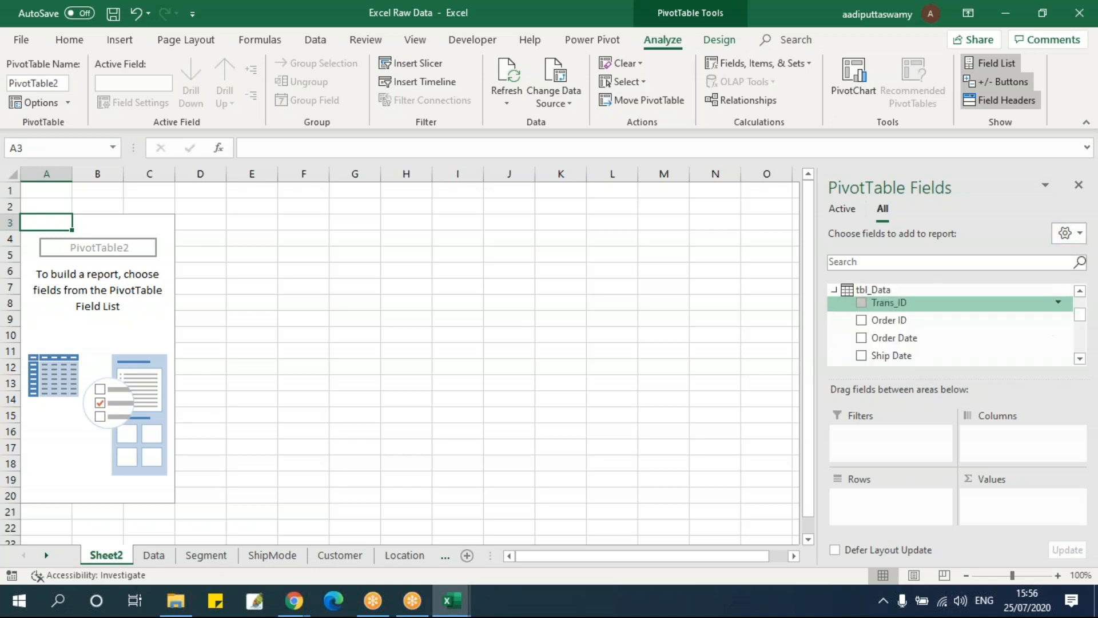
click(835, 297)
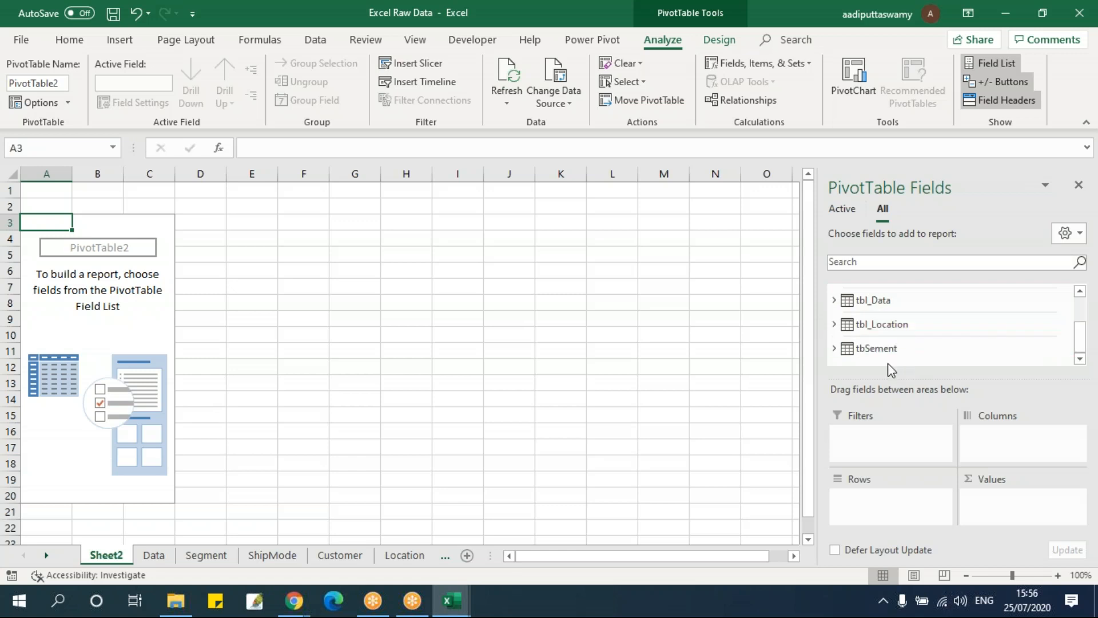
scroll(894, 343, up, 3)
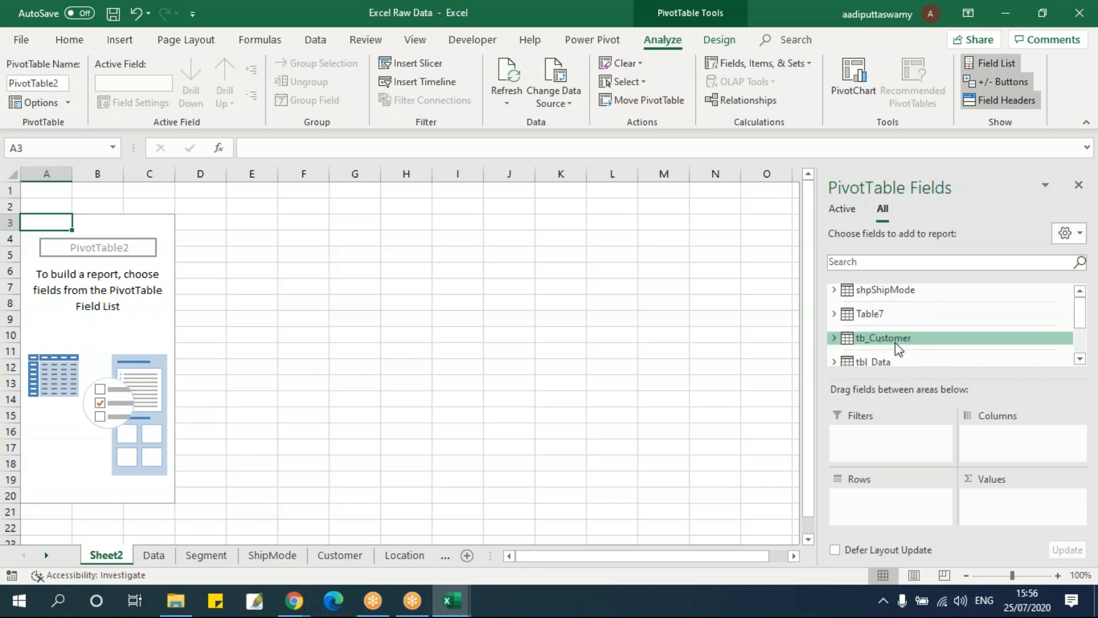
click(169, 257)
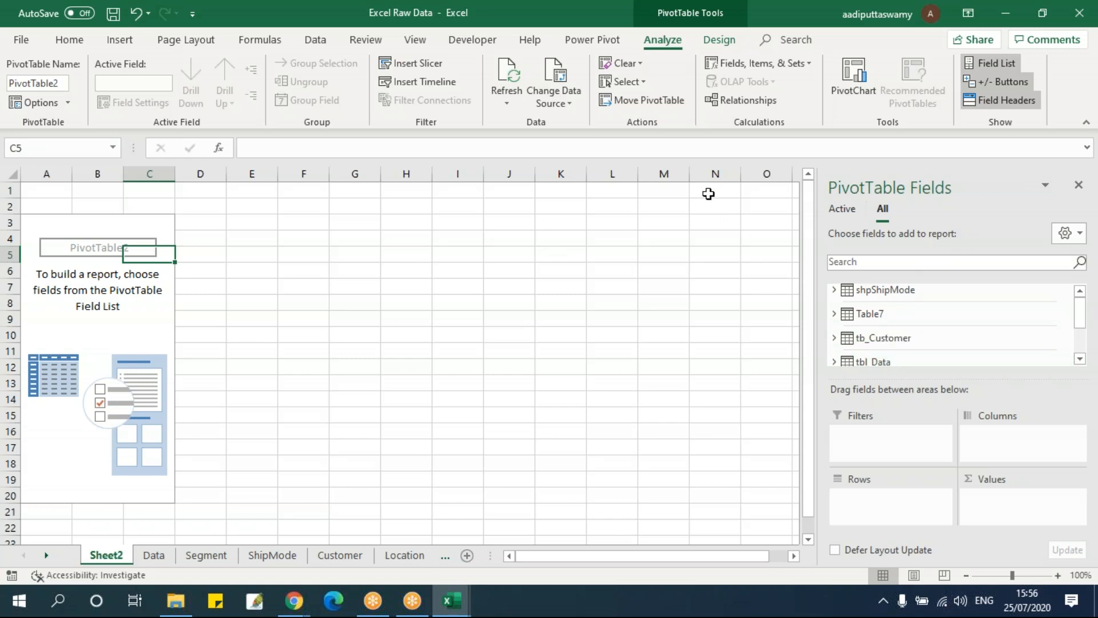
Start a new table relationship using the Data Model table tbl_Data with SEG_ID as its foreign column
click(747, 102)
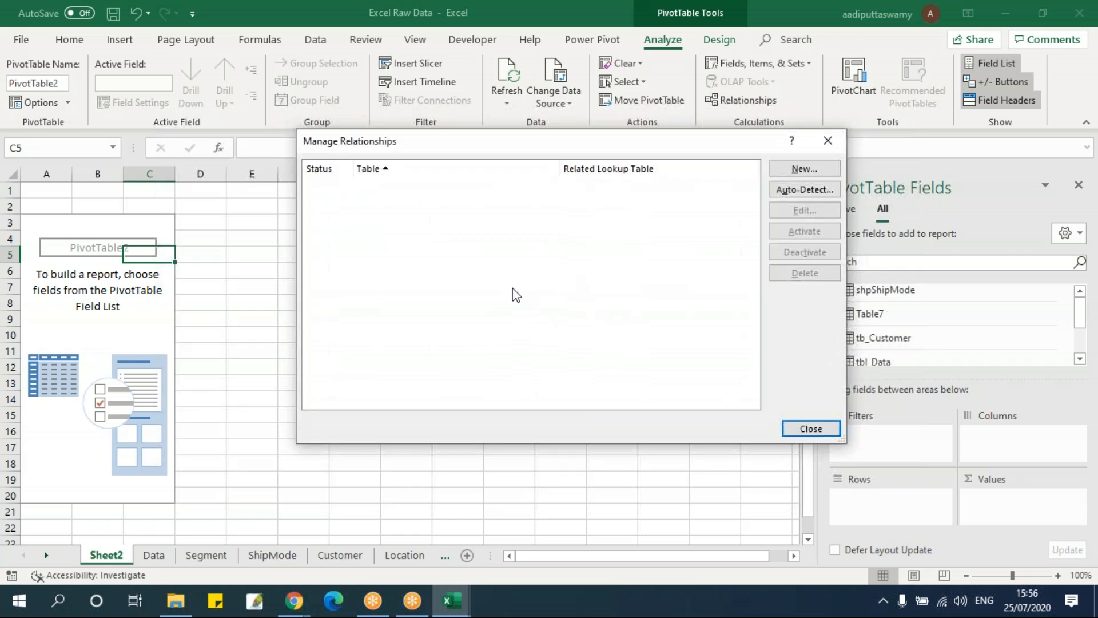
drag(600, 143, 491, 190)
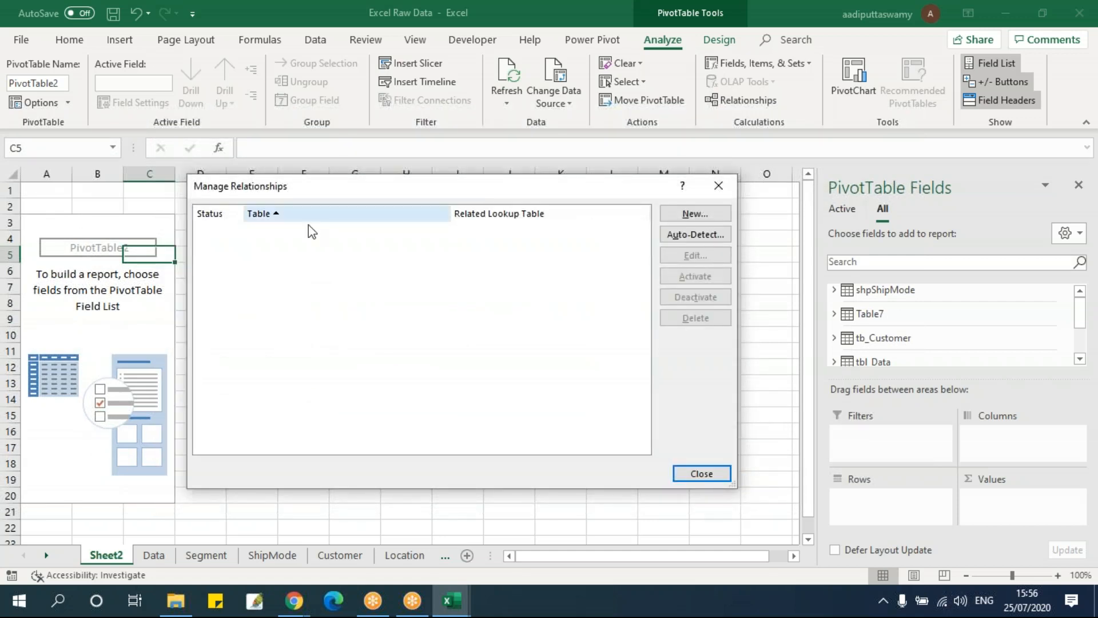
drag(321, 194, 362, 188)
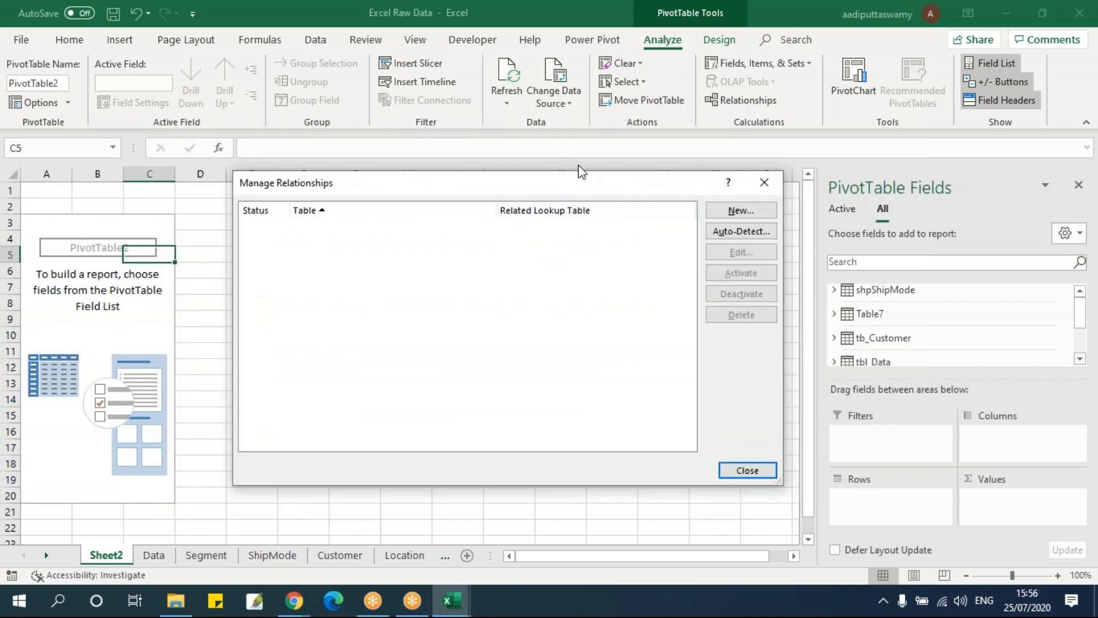
click(739, 210)
drag(605, 219, 516, 218)
click(459, 270)
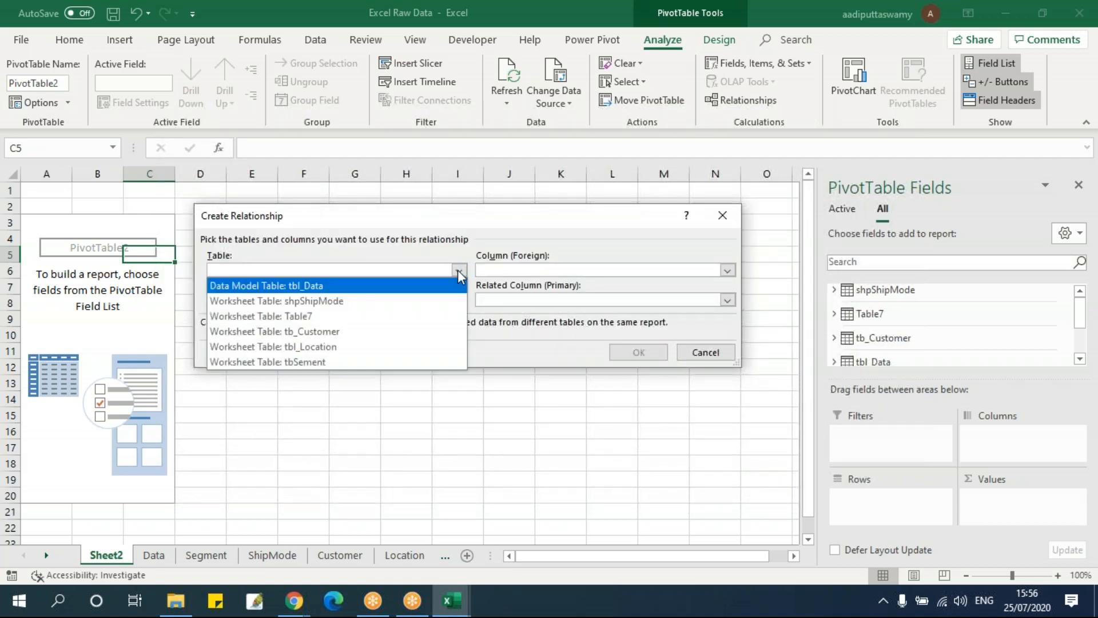
click(314, 286)
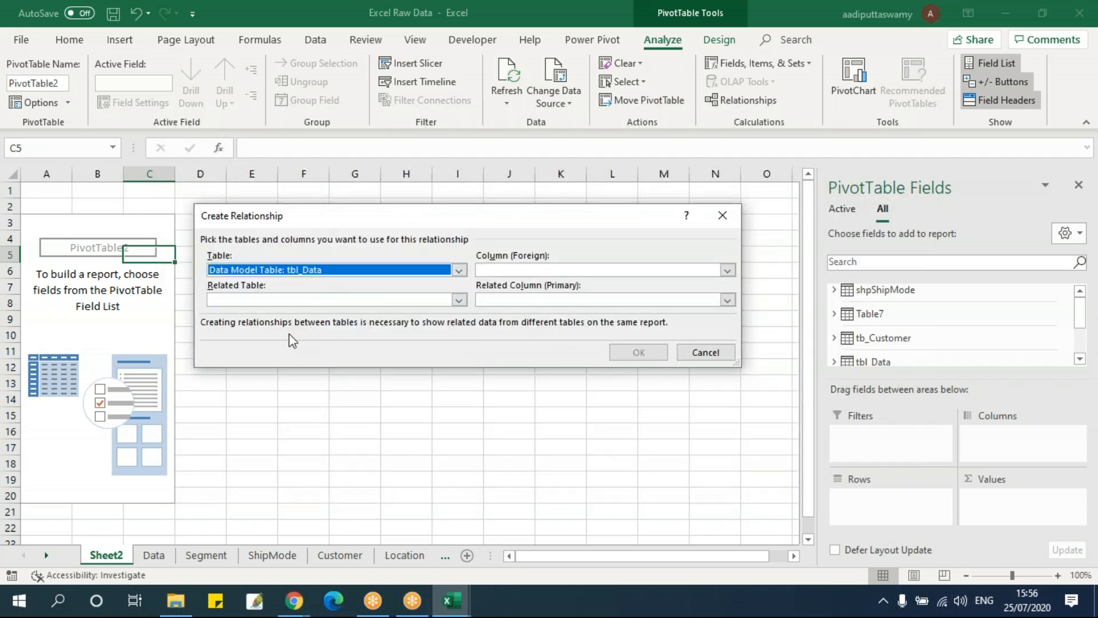
click(532, 270)
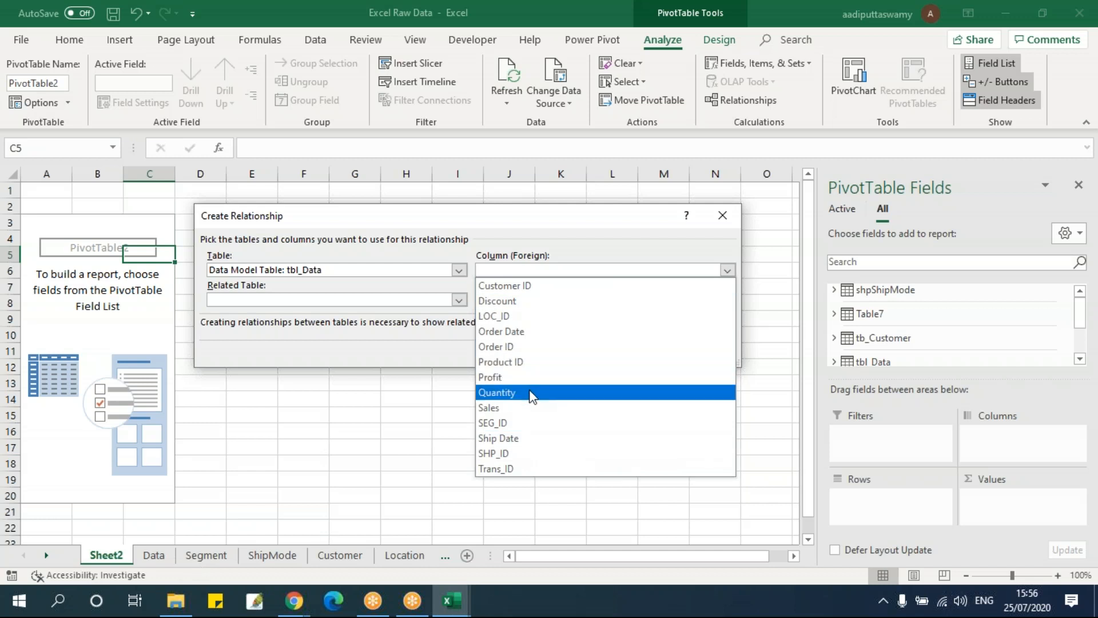
click(522, 423)
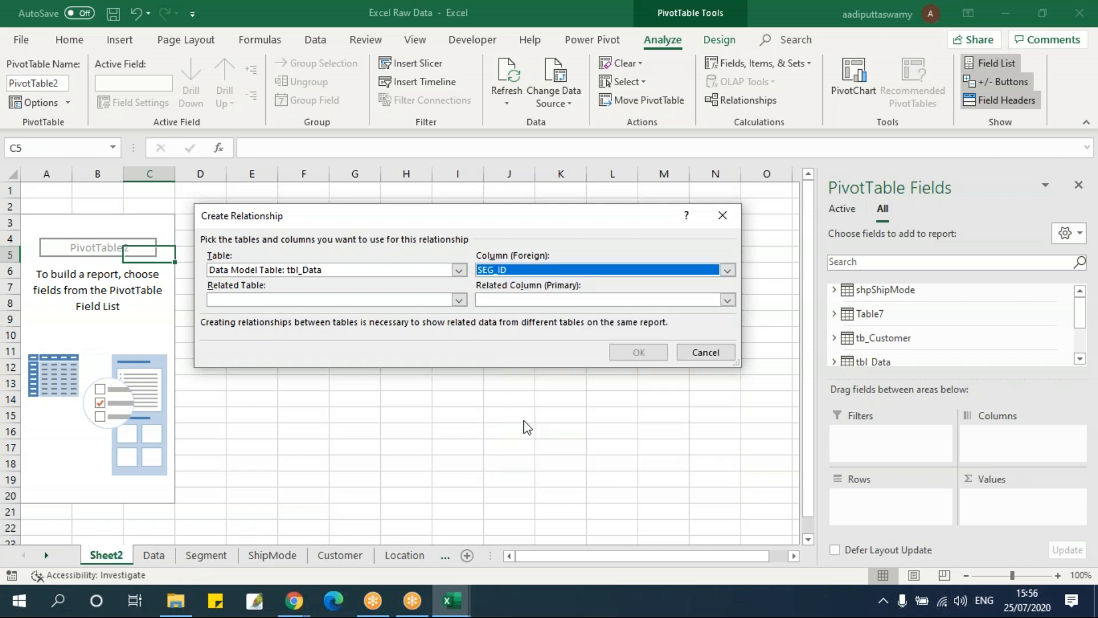
Create the relationship to tbSement with SEG_ID as the primary column, and run auto-detection for further relationships
click(316, 301)
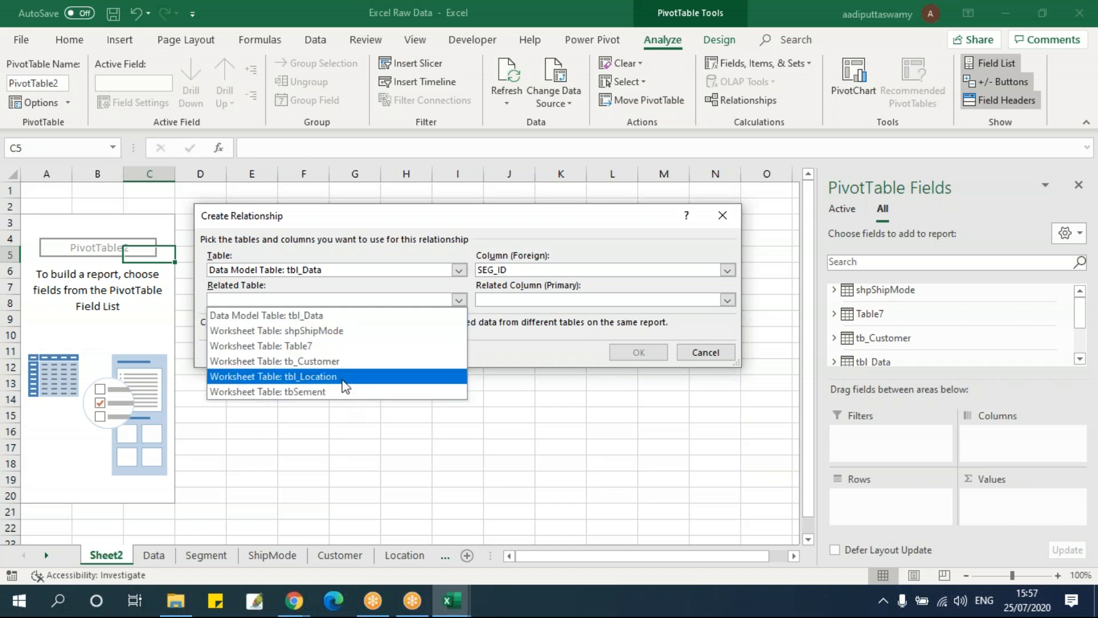
click(332, 392)
click(536, 301)
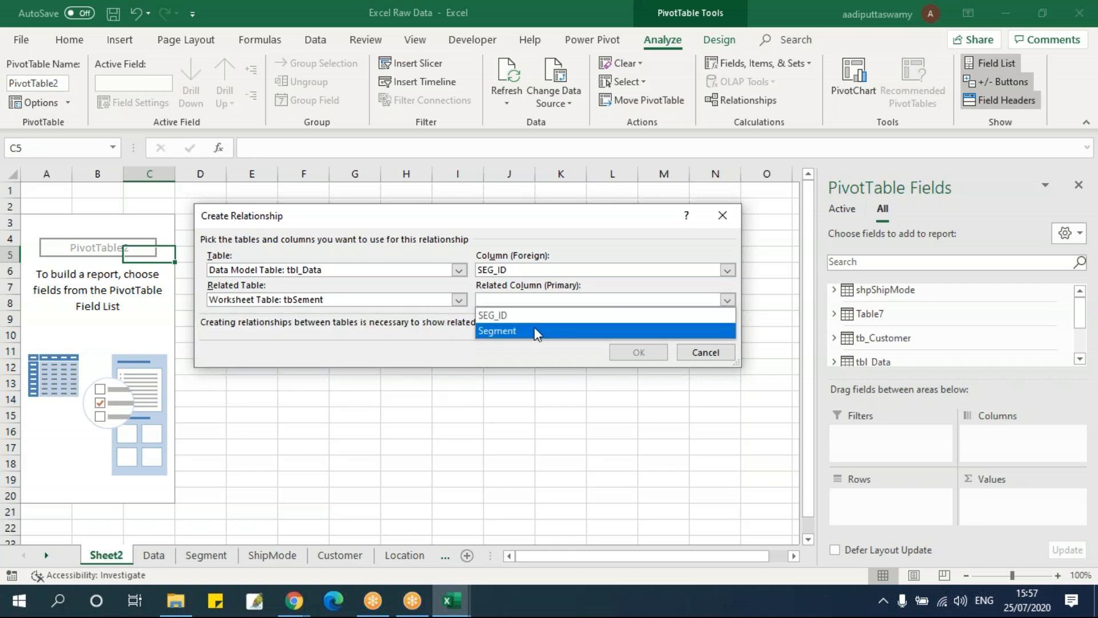
click(533, 313)
drag(300, 220, 342, 232)
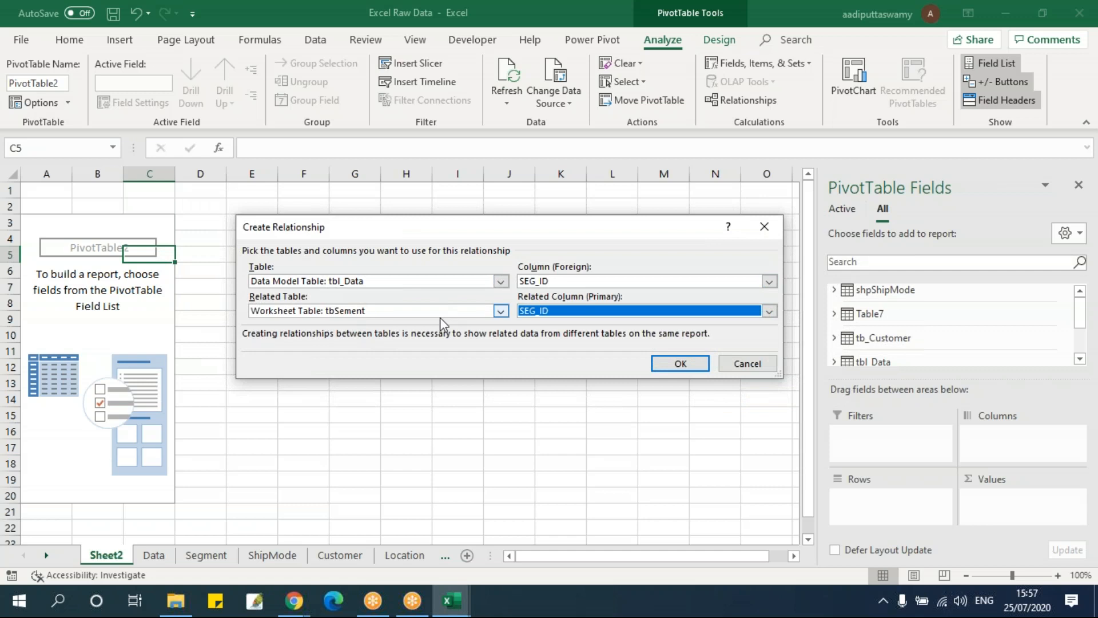
click(671, 366)
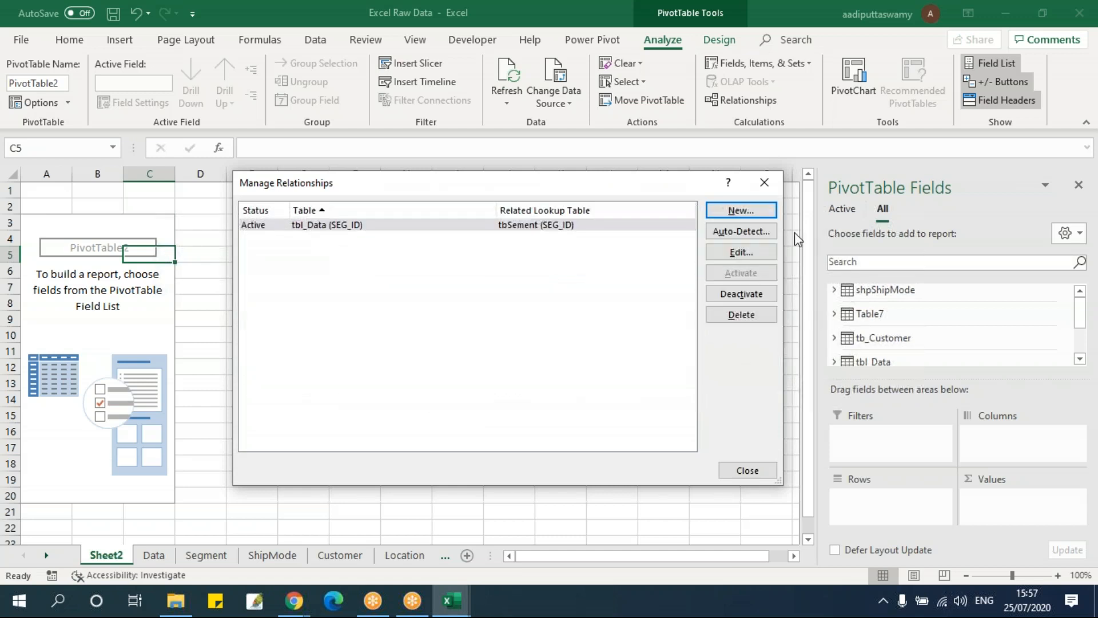
click(736, 236)
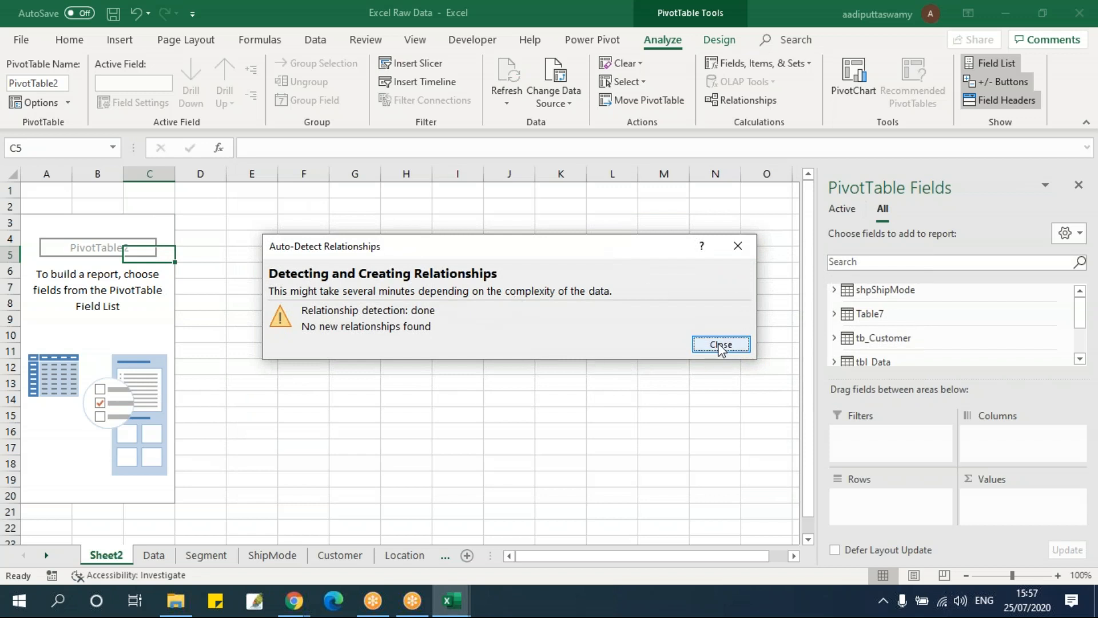
click(720, 345)
Create a second relationship linking tbl_Data's SHP_ID to shpShipMode's SHP_ID, and close the relationship manager
click(725, 212)
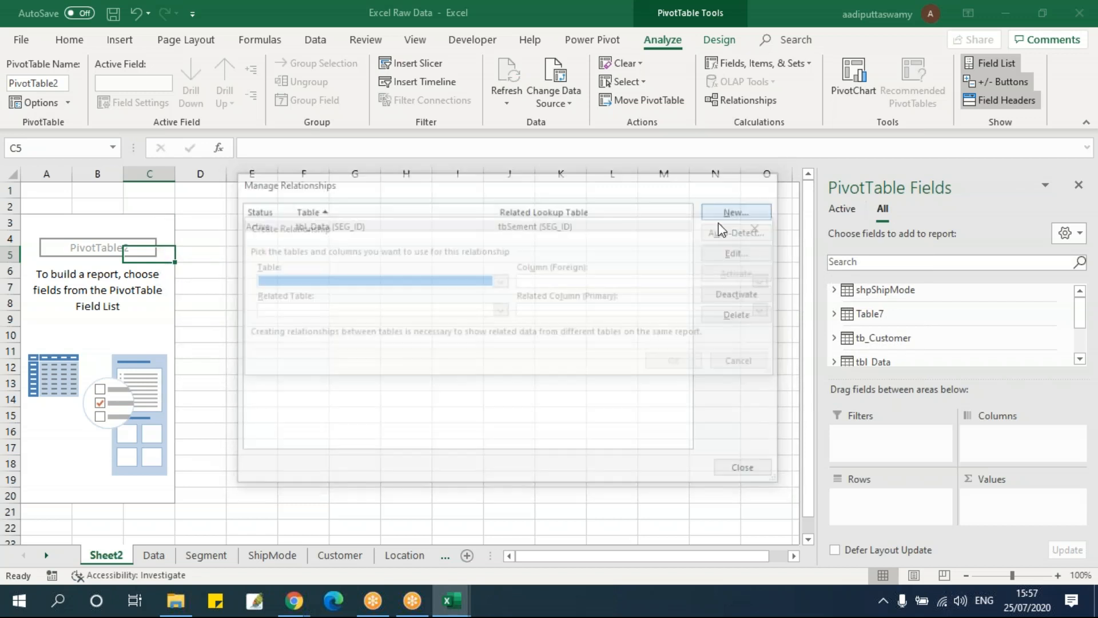
click(432, 283)
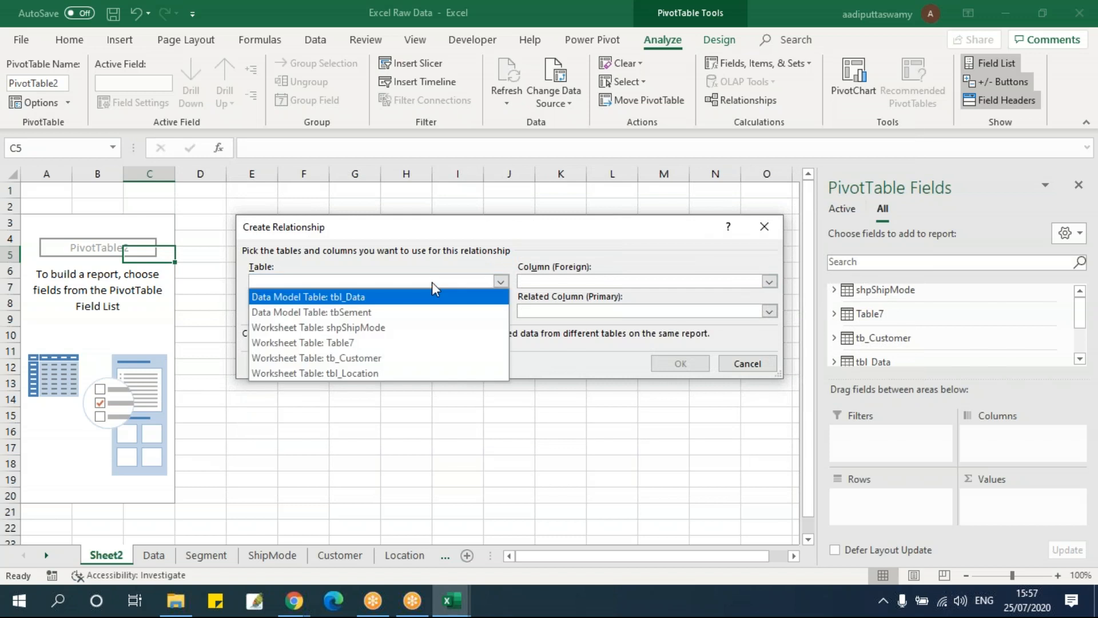
click(395, 298)
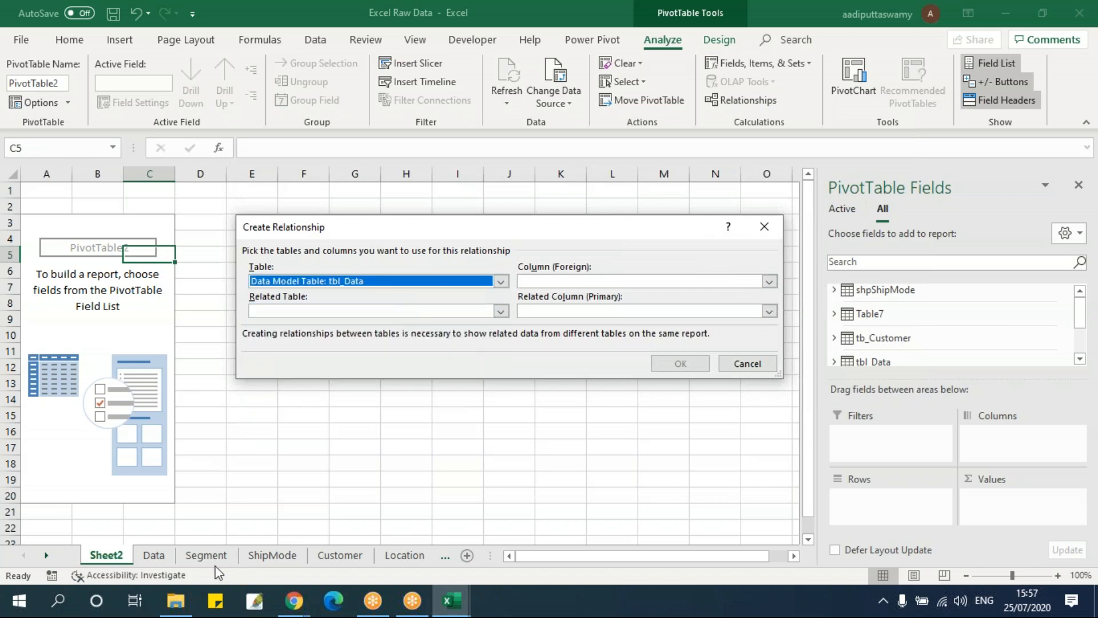
click(569, 280)
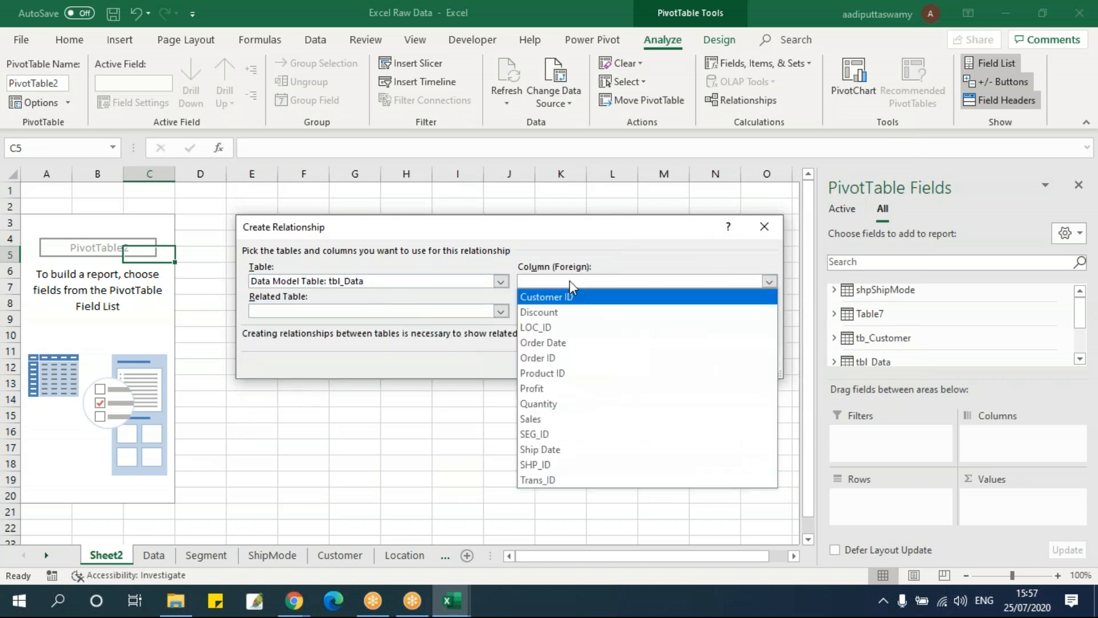
click(568, 468)
click(481, 309)
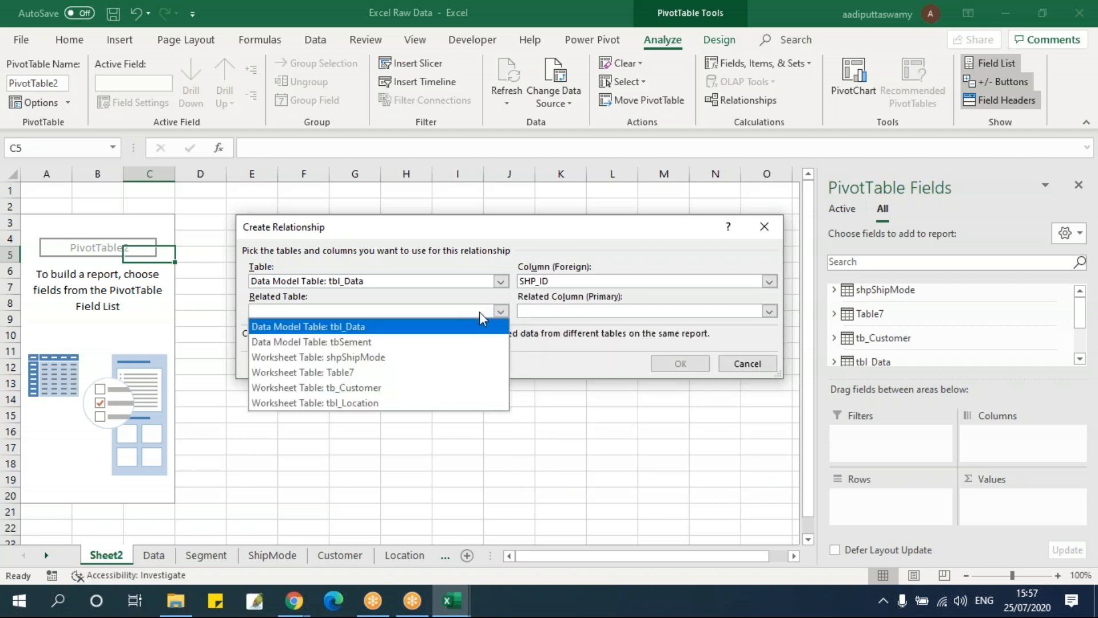
click(389, 357)
click(558, 311)
click(559, 342)
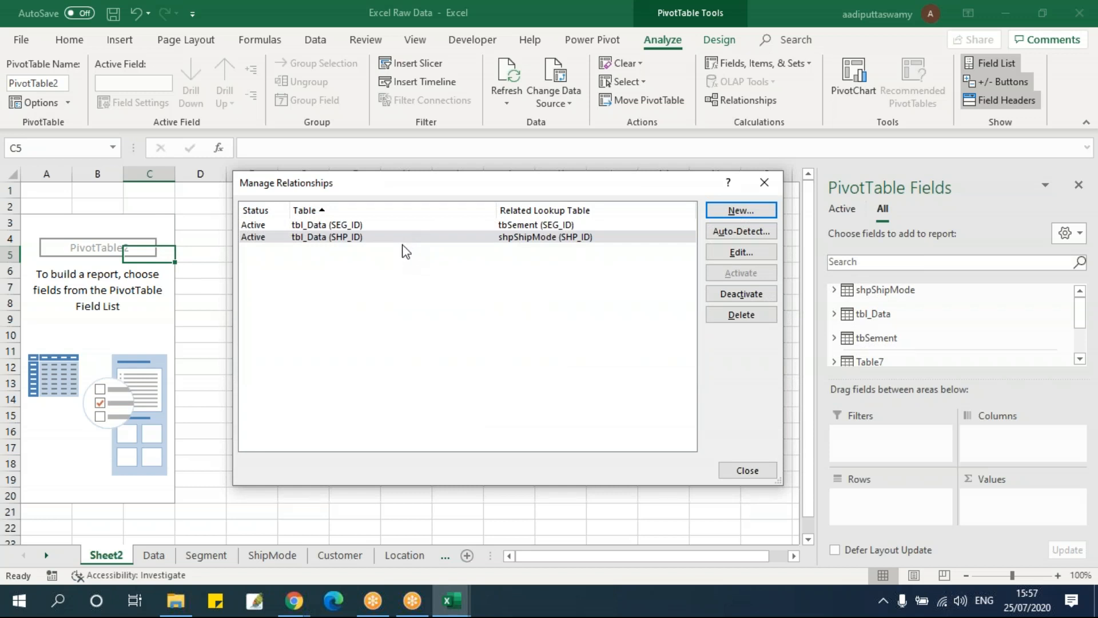
click(763, 183)
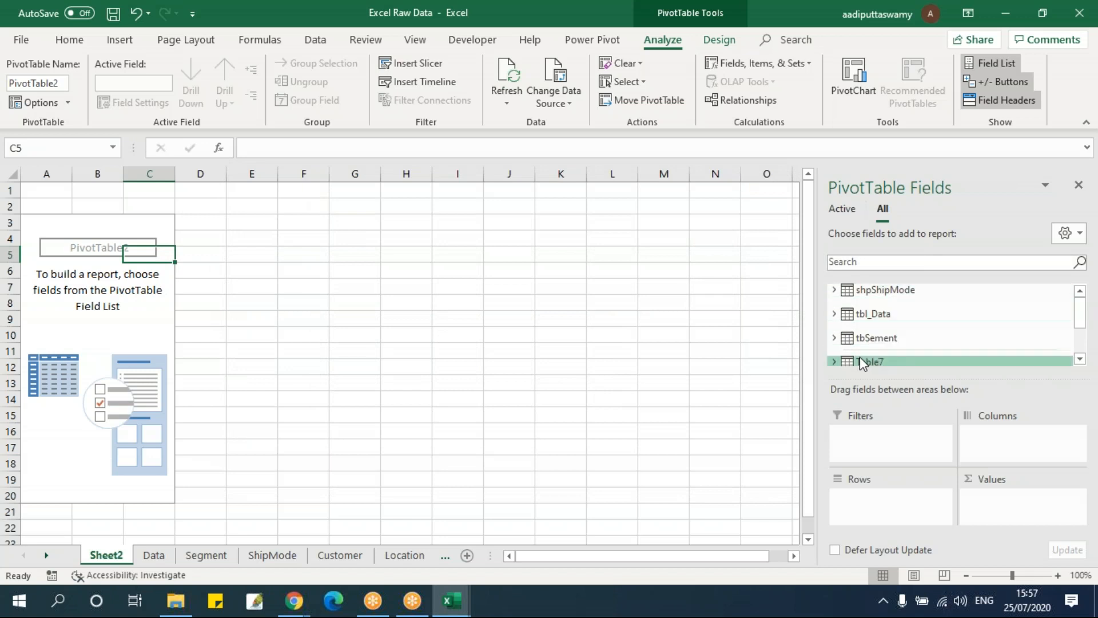
Add the Region field from tbl_Location to the PivotTable's rows, after checking the fields of shpShipMode
scroll(892, 348, down, 1)
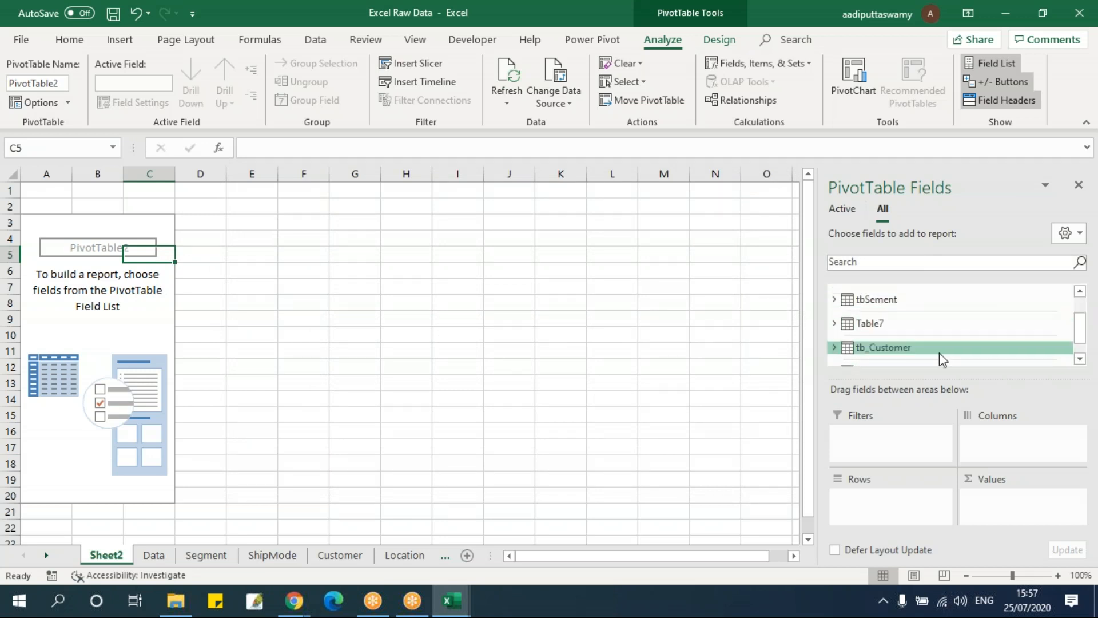
scroll(936, 333, up, 1)
click(919, 292)
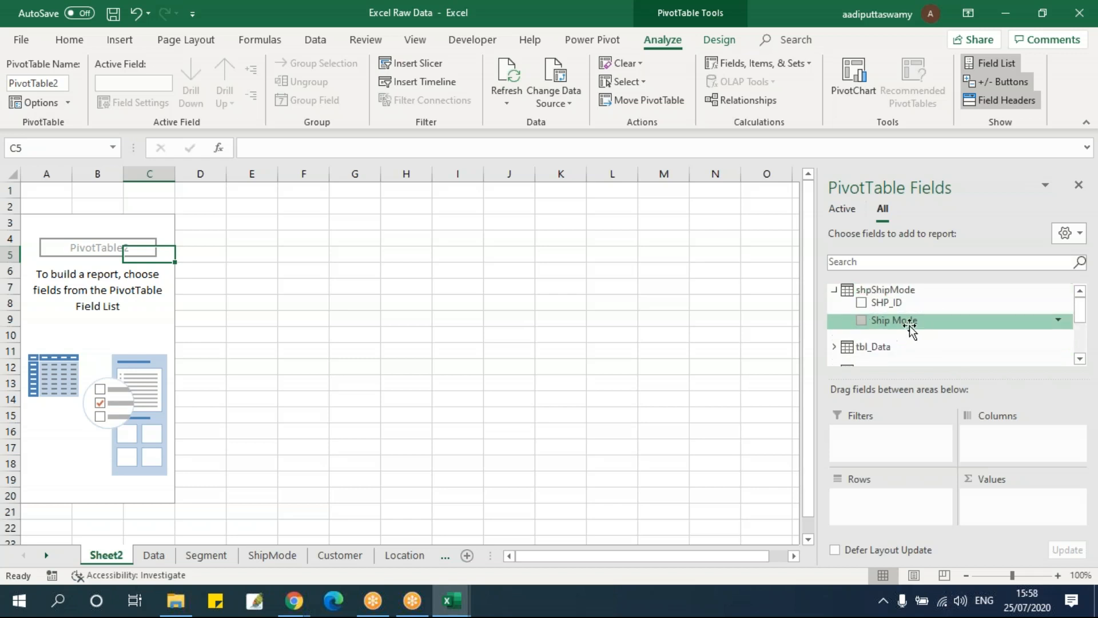
click(834, 289)
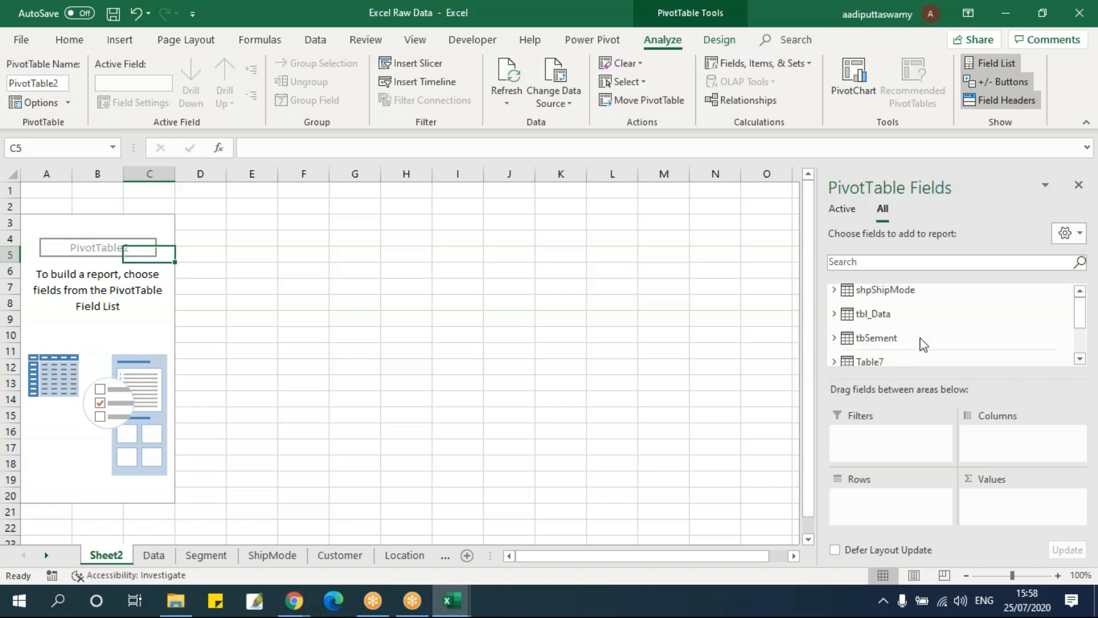
scroll(945, 332, down, 2)
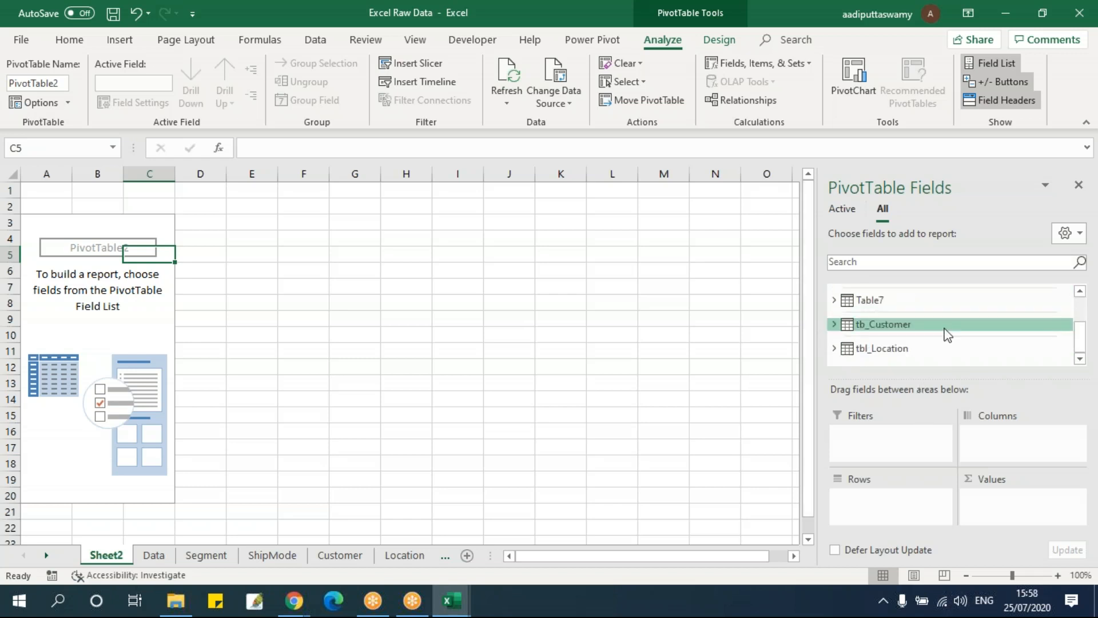
click(839, 353)
scroll(975, 356, down, 1)
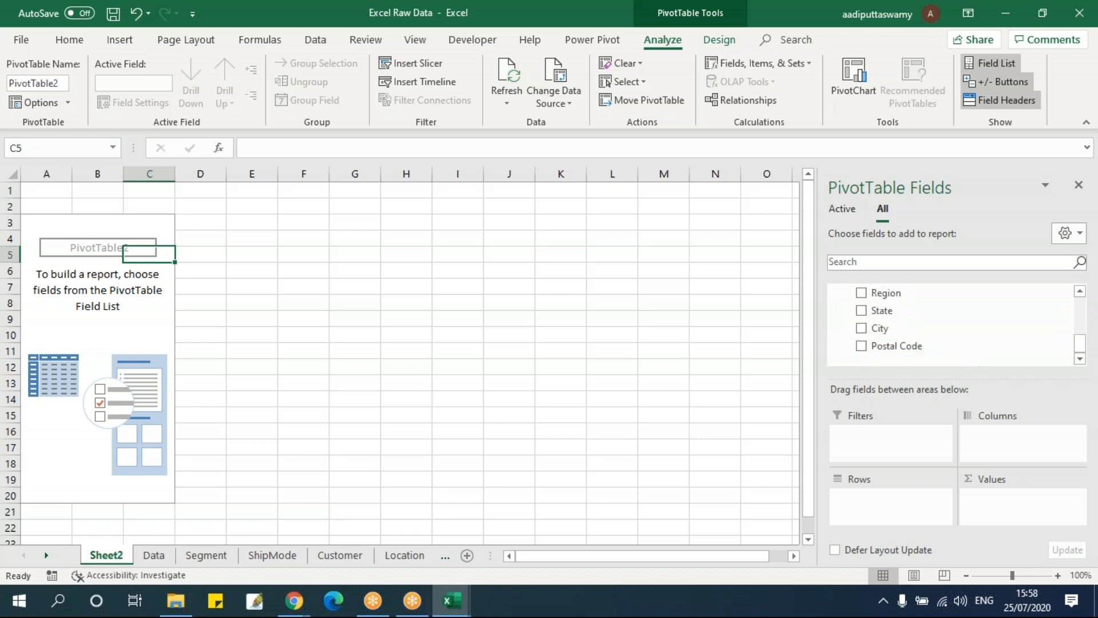
drag(903, 310, 903, 512)
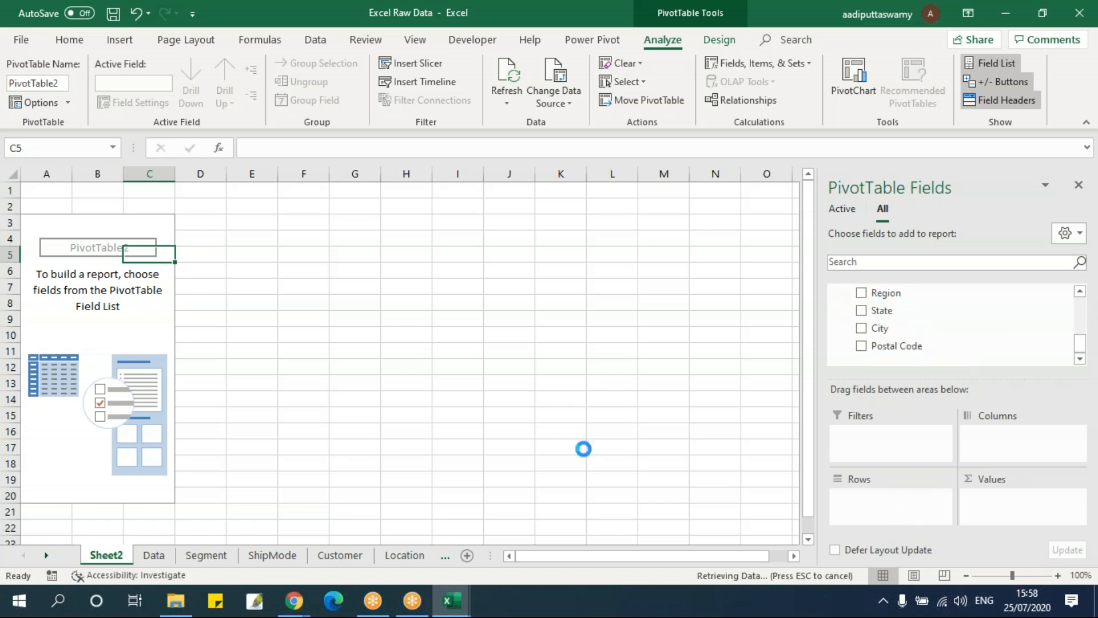
Add the Sales field from tbl_Data to the PivotTable's values as a sum
scroll(938, 312, up, 10)
scroll(972, 309, down, 6)
drag(895, 309, 995, 518)
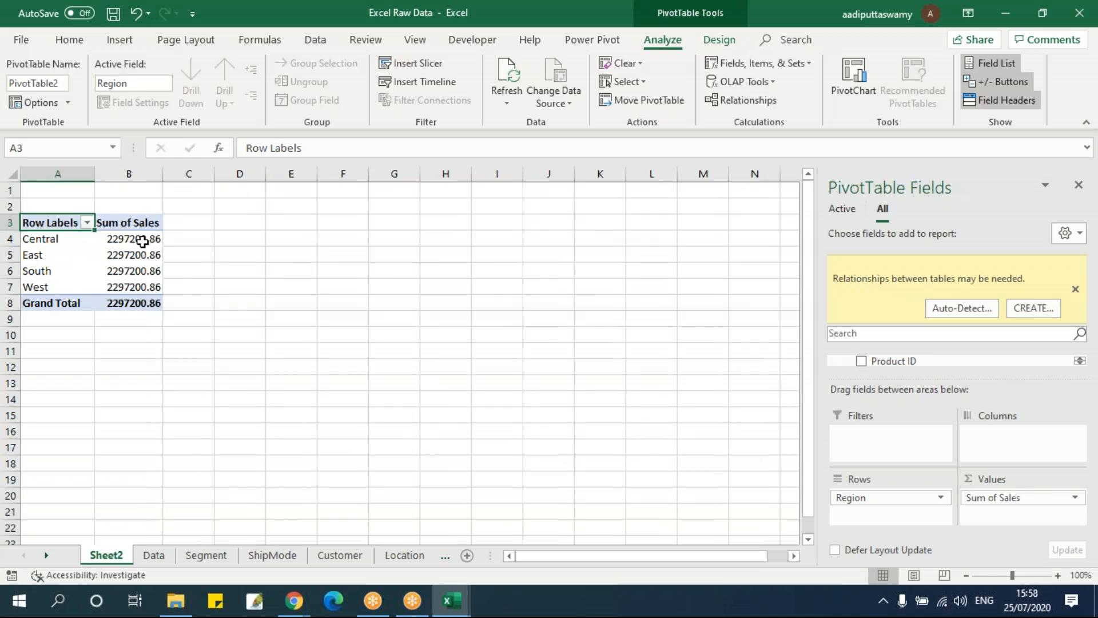
Check the sales values in B4:B7 and auto-detect the missing relationship between the PivotTable's tables
drag(140, 239, 142, 288)
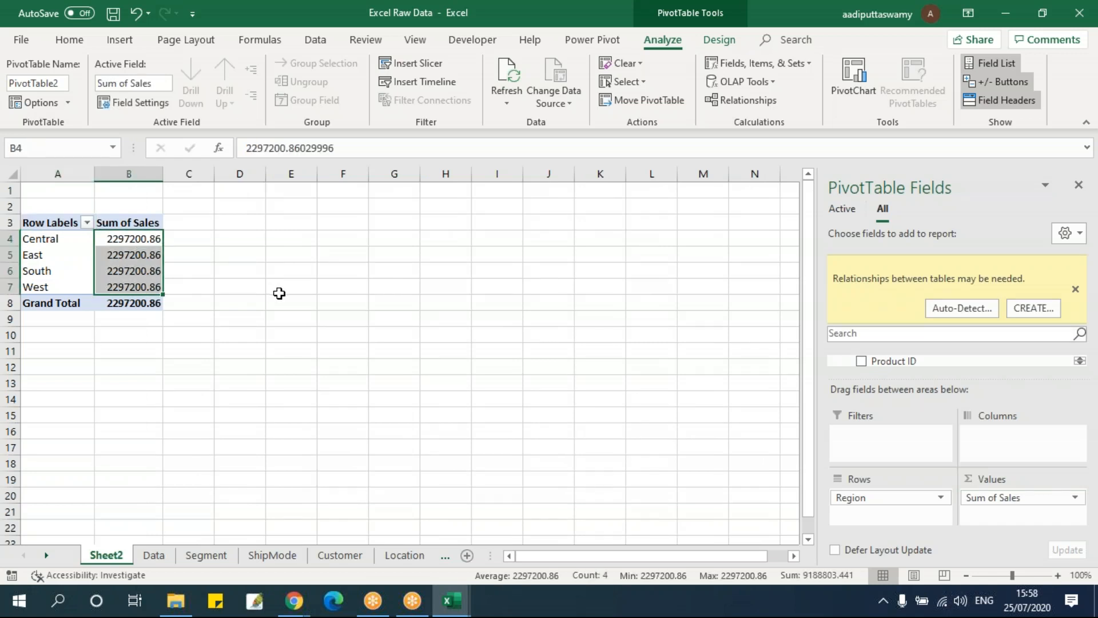
click(959, 309)
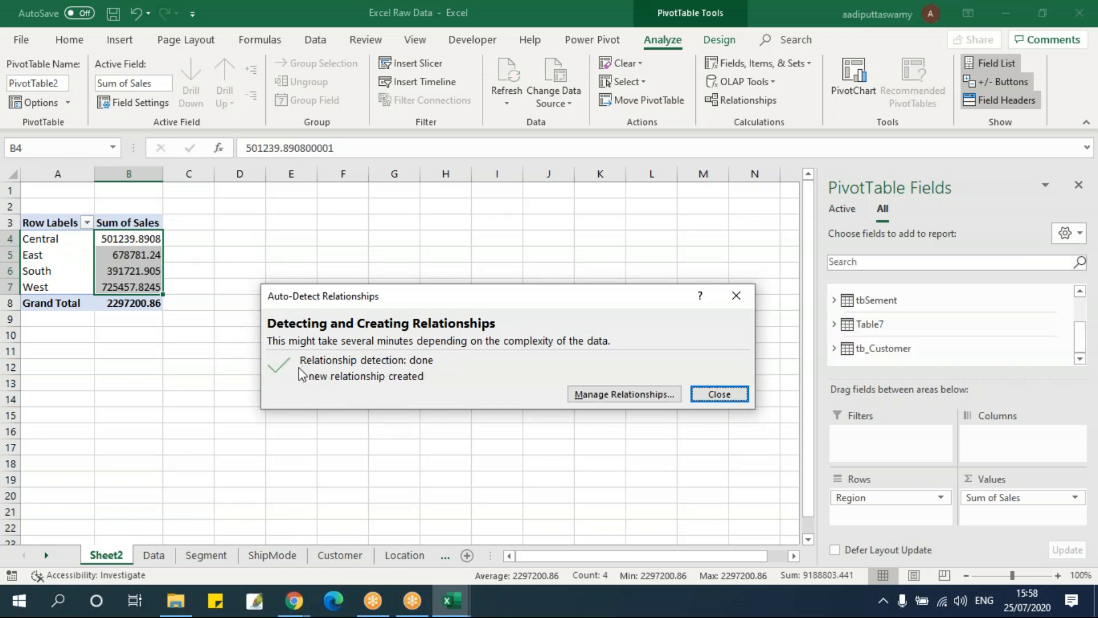
click(724, 394)
Examine the Sum of Sales for each region and the grand total in the enlarged PivotTable
click(131, 240)
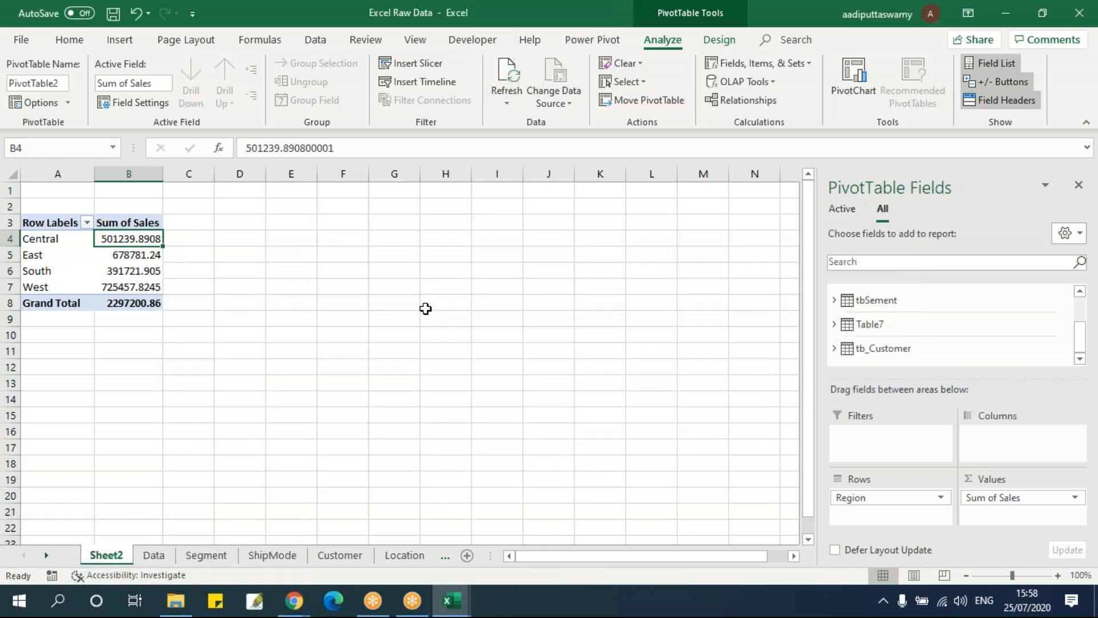
scroll(425, 309, up, 8)
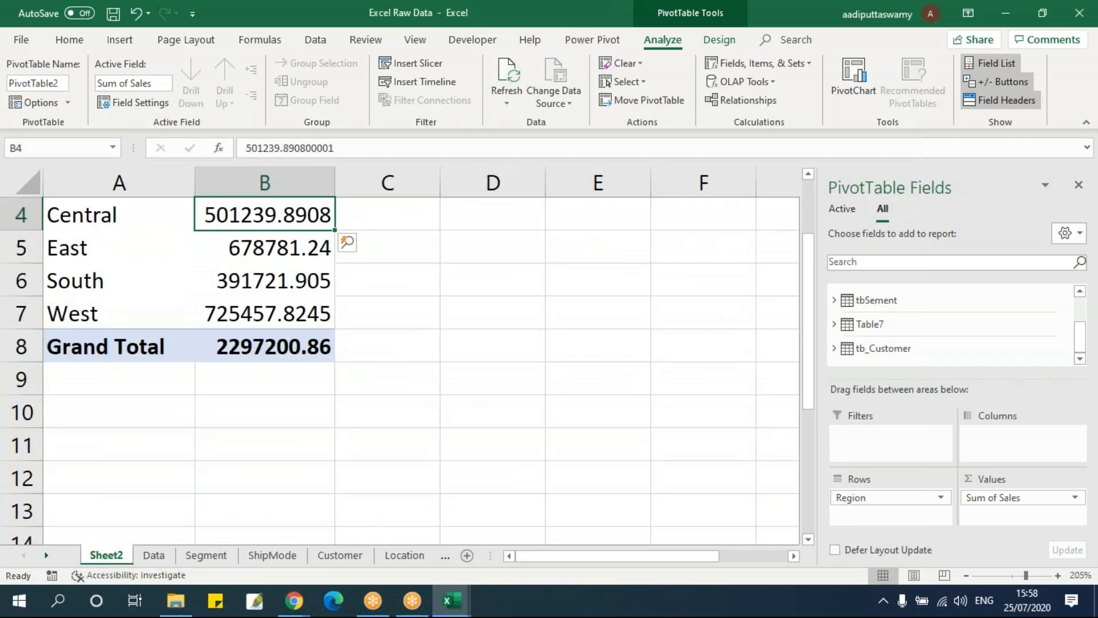
scroll(425, 314, up, 1)
scroll(426, 314, down, 2)
scroll(424, 314, up, 3)
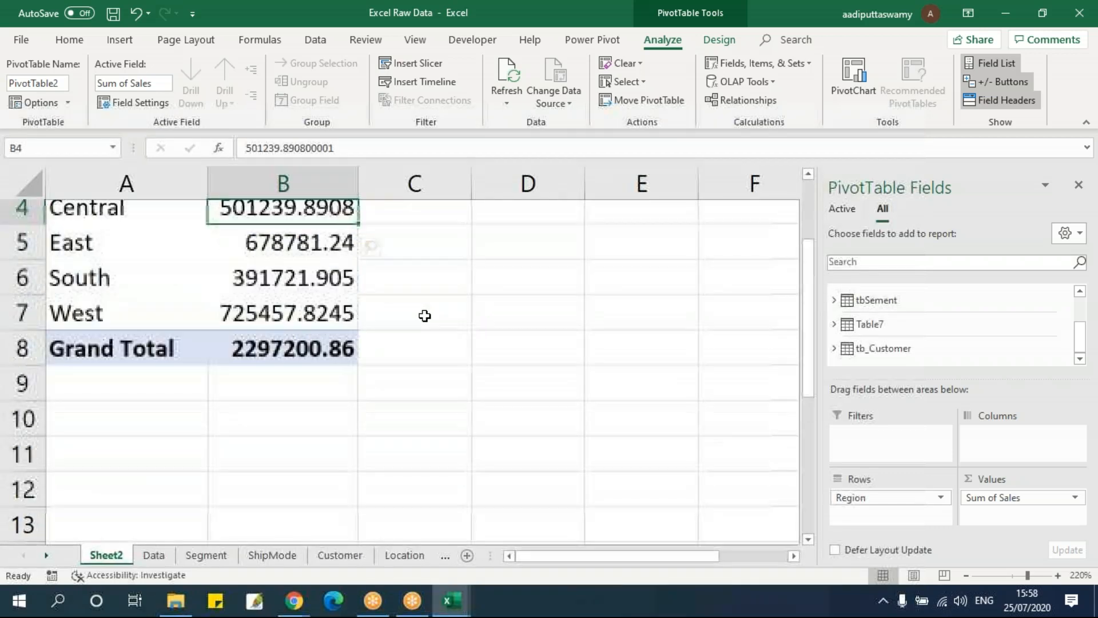
drag(294, 328, 288, 407)
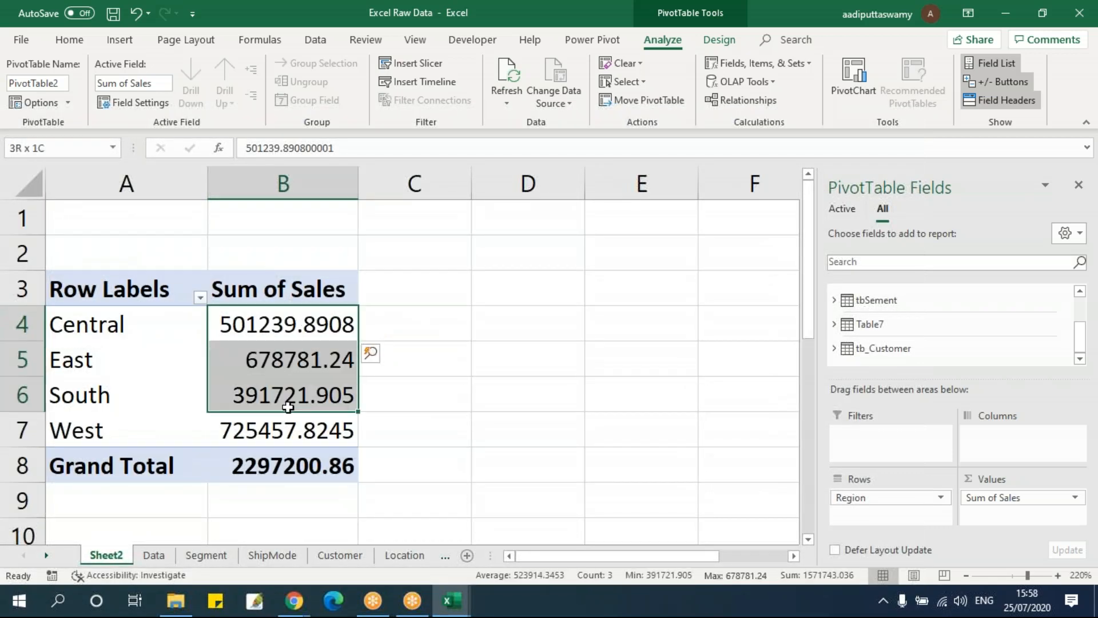
drag(286, 314, 284, 449)
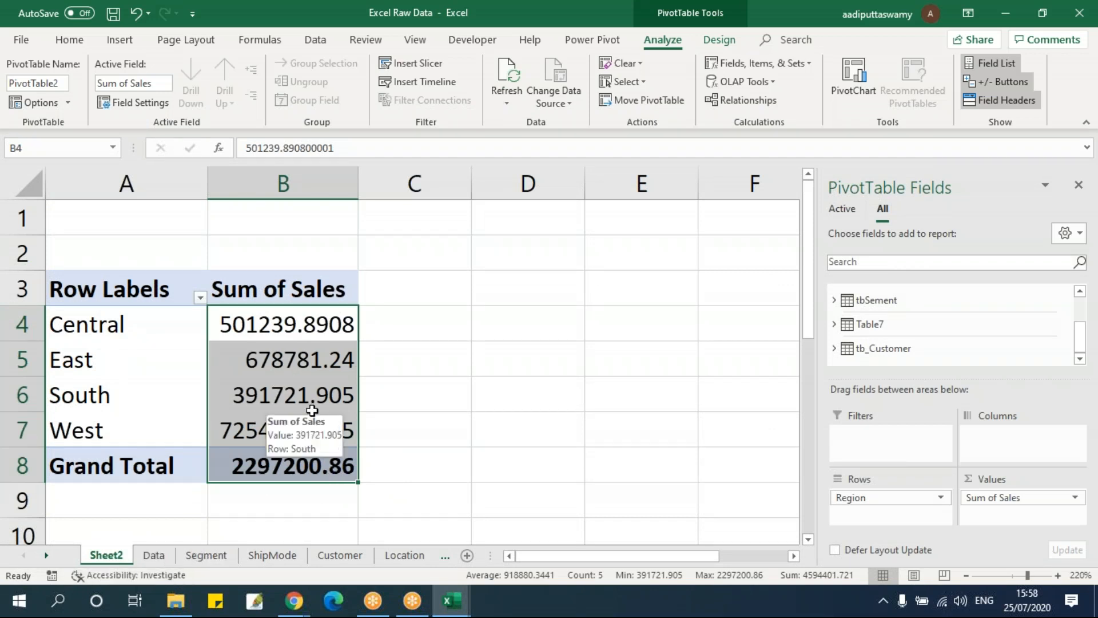
click(269, 359)
click(286, 437)
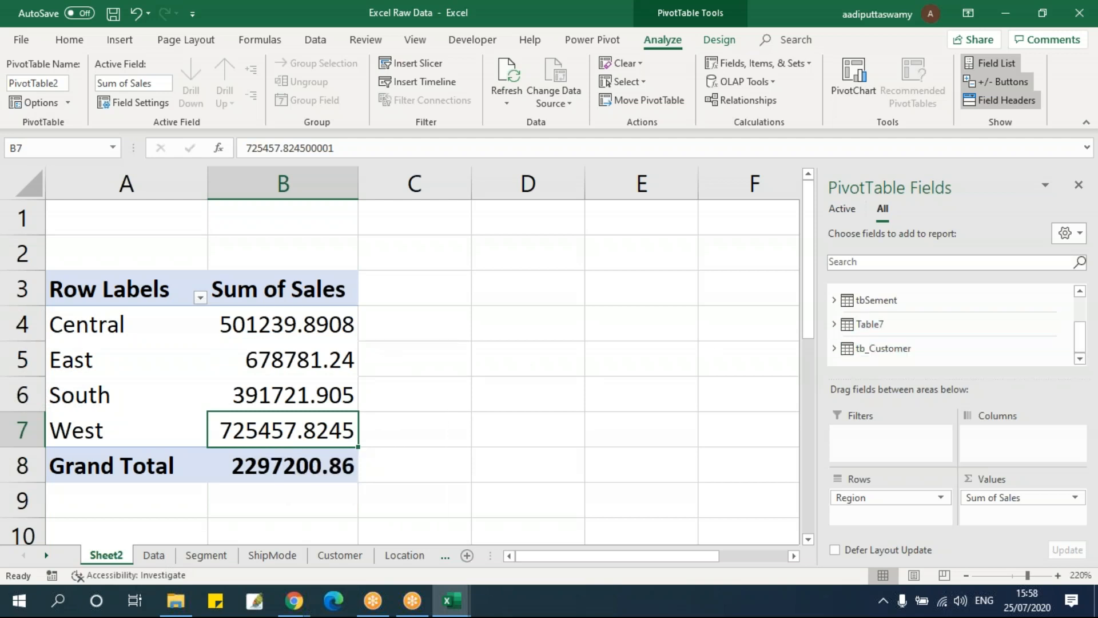
scroll(932, 346, up, 2)
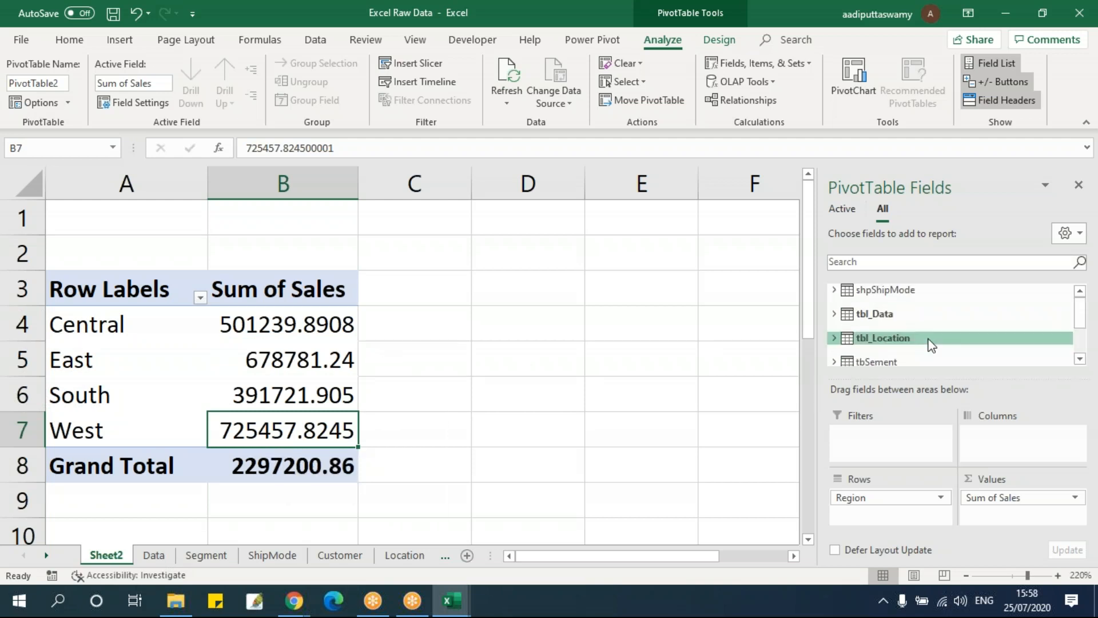
Add the Ship Mode field from shpShipMode to the PivotTable's columns, after checking the fields of tbl_Location
scroll(932, 346, down, 2)
click(908, 304)
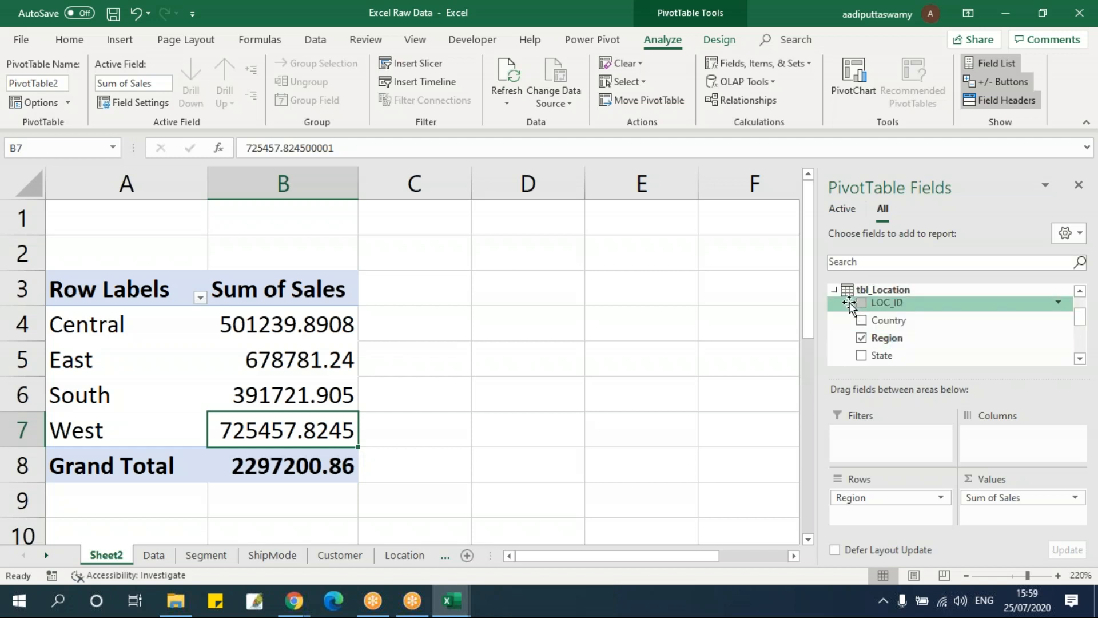
click(835, 290)
scroll(908, 336, up, 2)
click(835, 290)
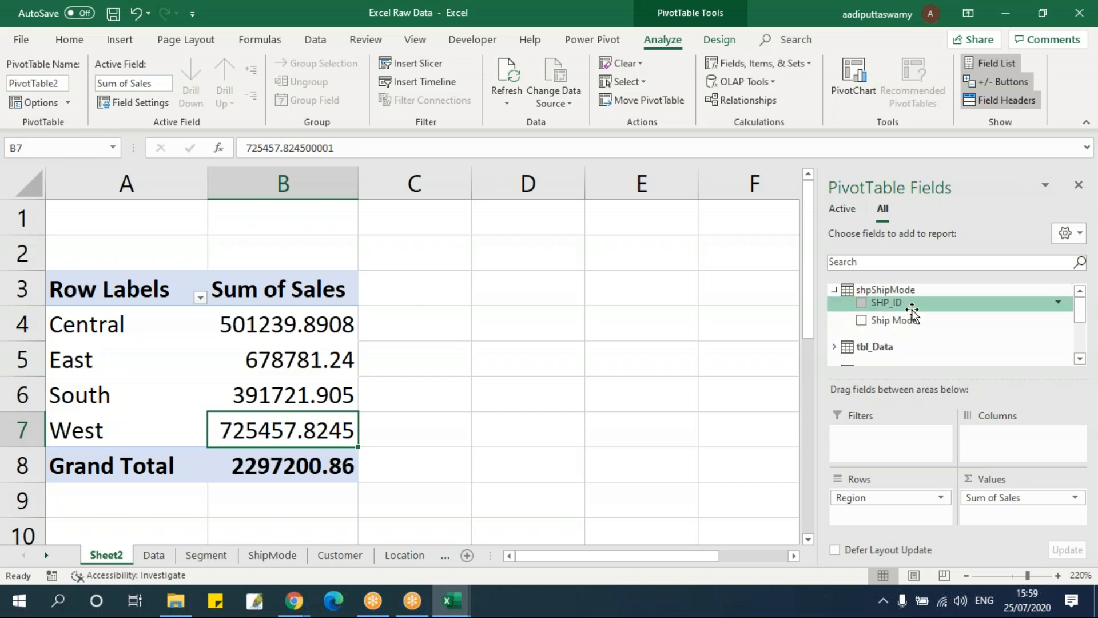
drag(906, 320, 1028, 461)
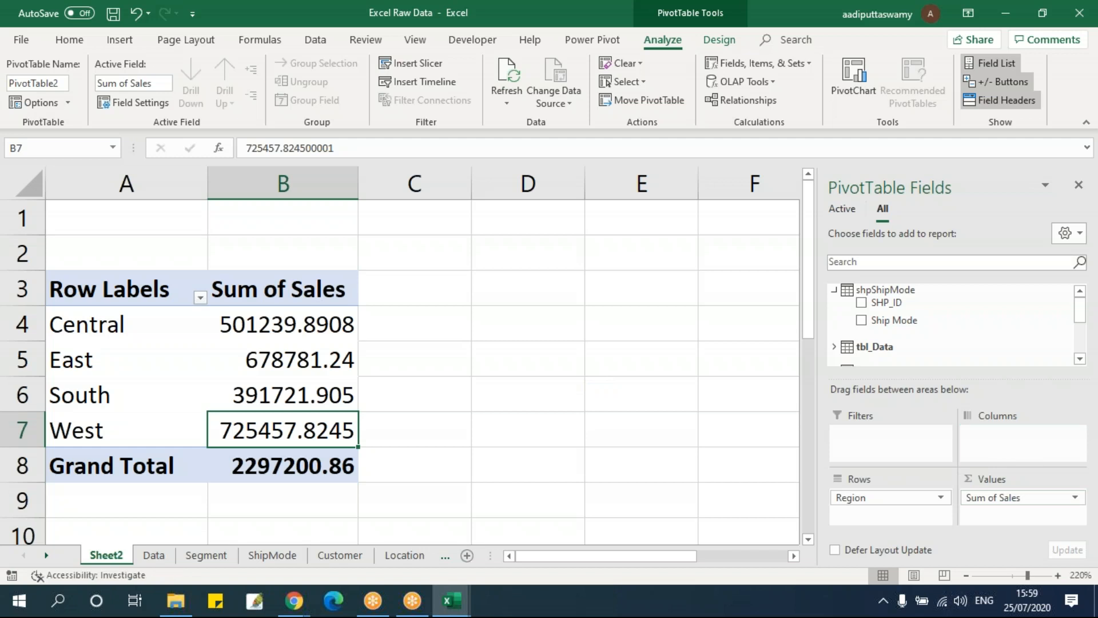
drag(554, 560, 511, 561)
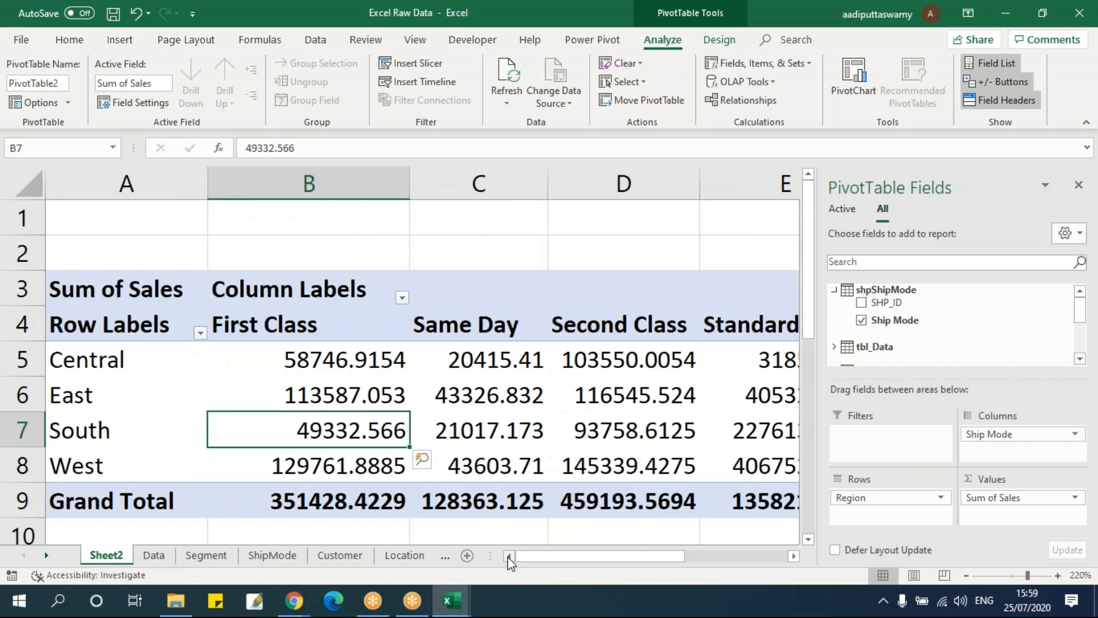
click(291, 293)
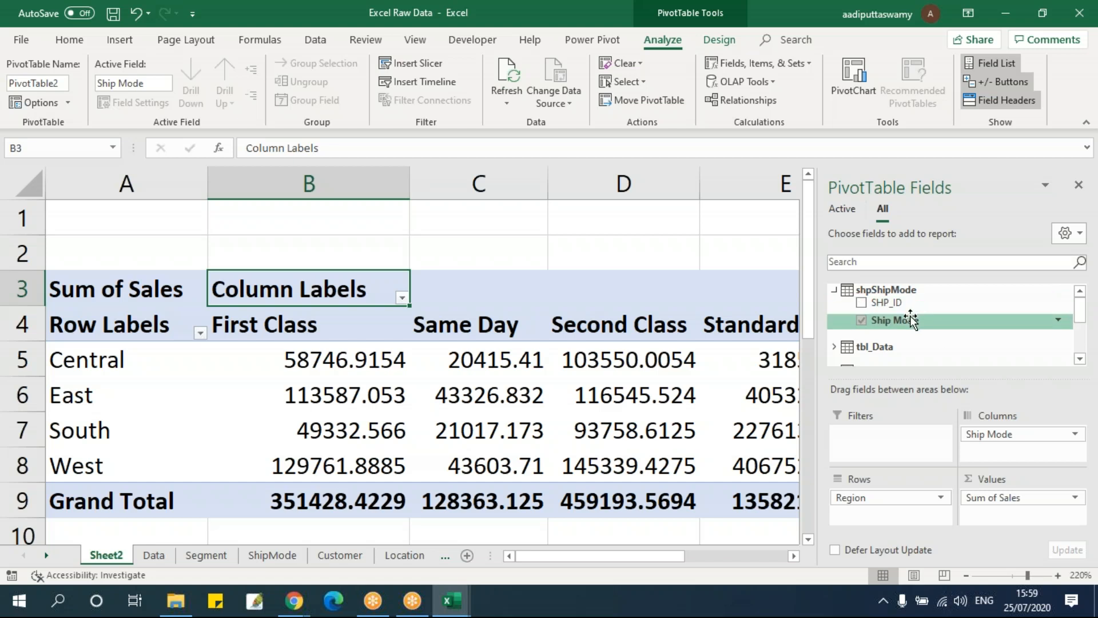
Add the Segment field from tbSement to the PivotTable's rows beneath Region, and zoom out to view the whole PivotTable
click(835, 290)
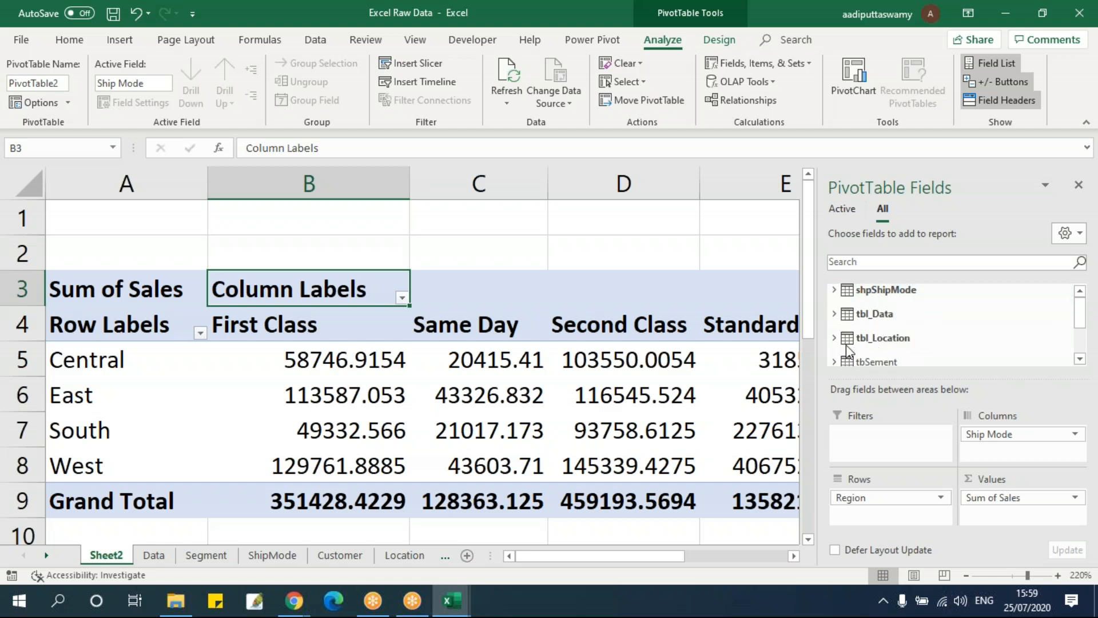
click(835, 314)
scroll(967, 337, down, 3)
scroll(951, 347, down, 5)
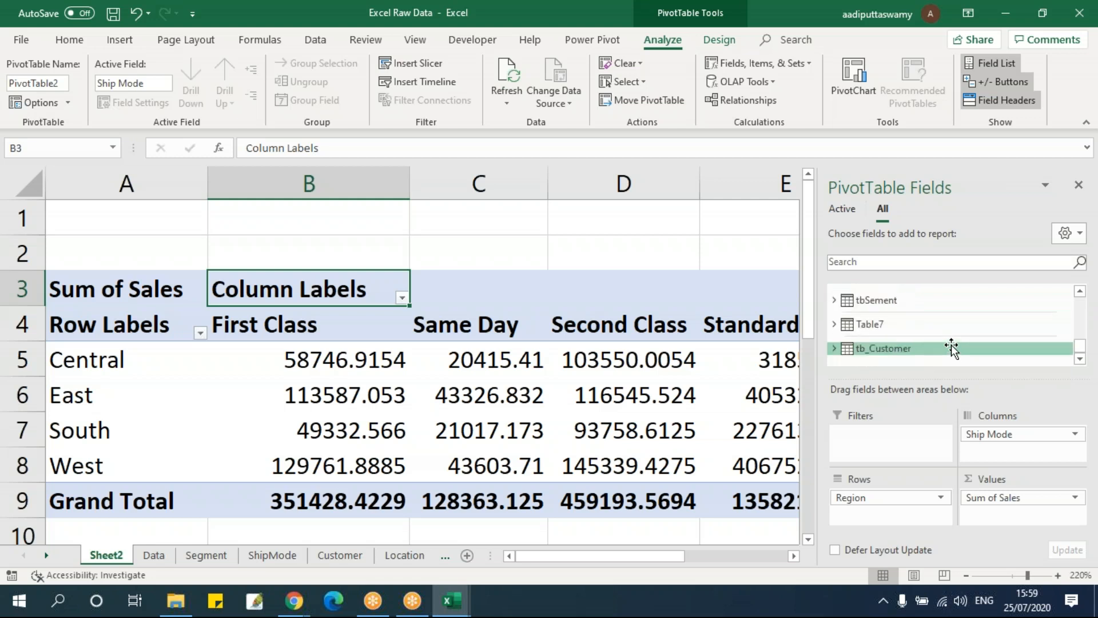
scroll(956, 336, up, 2)
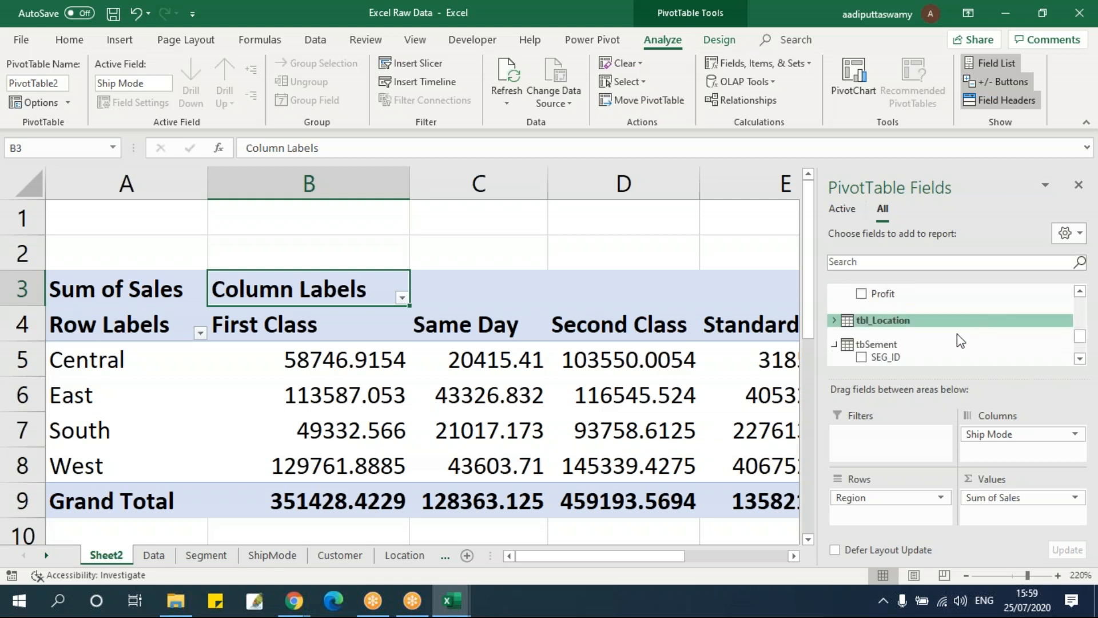
scroll(931, 341, down, 1)
drag(922, 337, 901, 515)
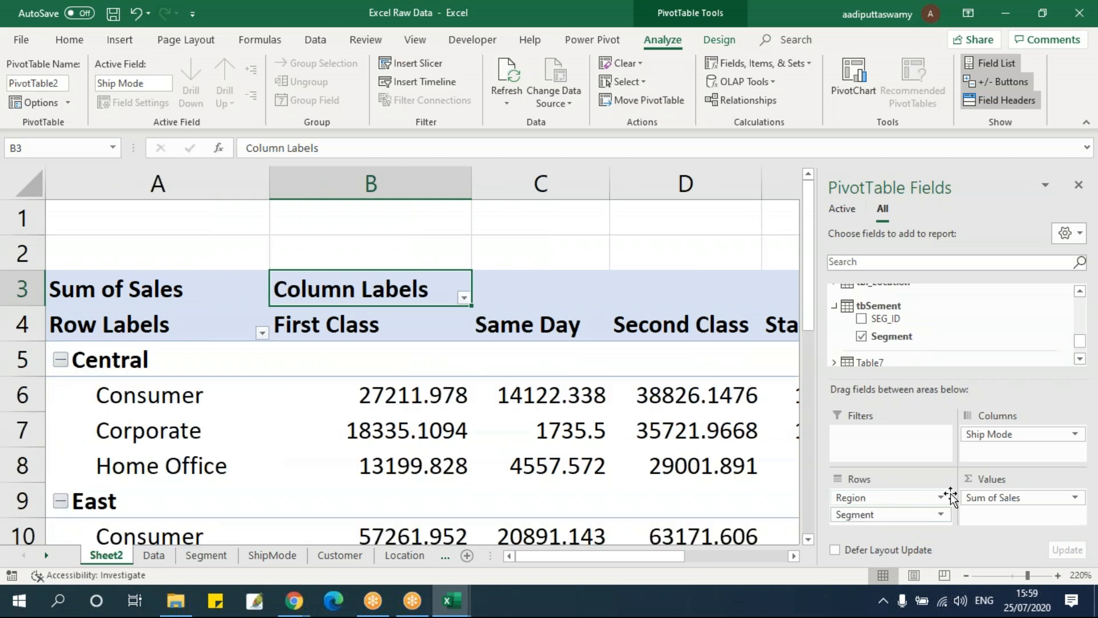
click(238, 395)
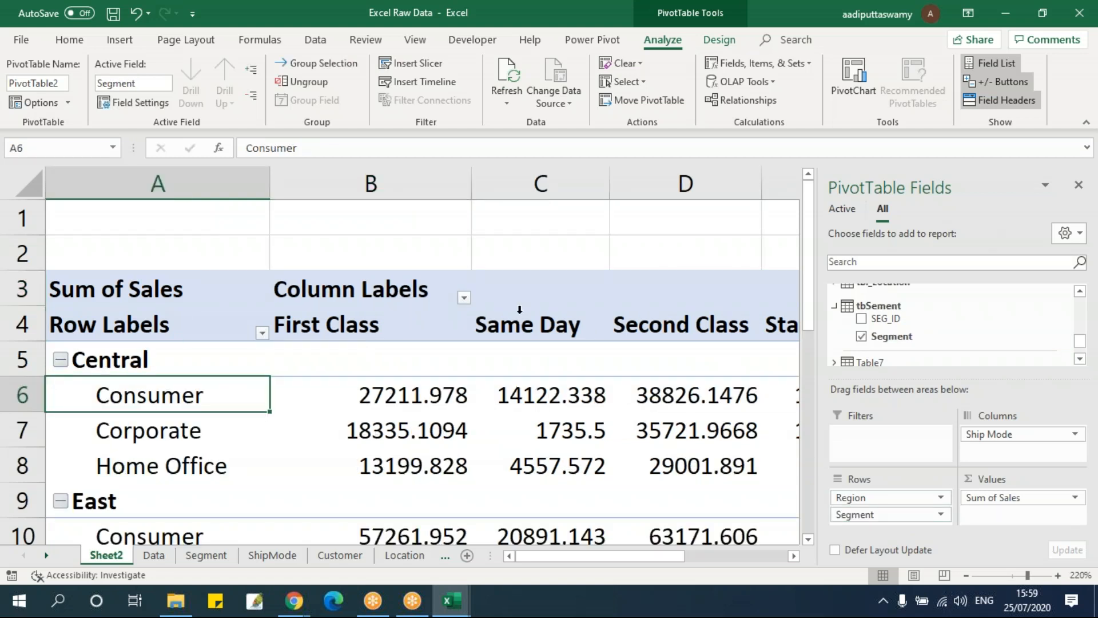
scroll(511, 307, down, 10)
scroll(553, 450, up, 3)
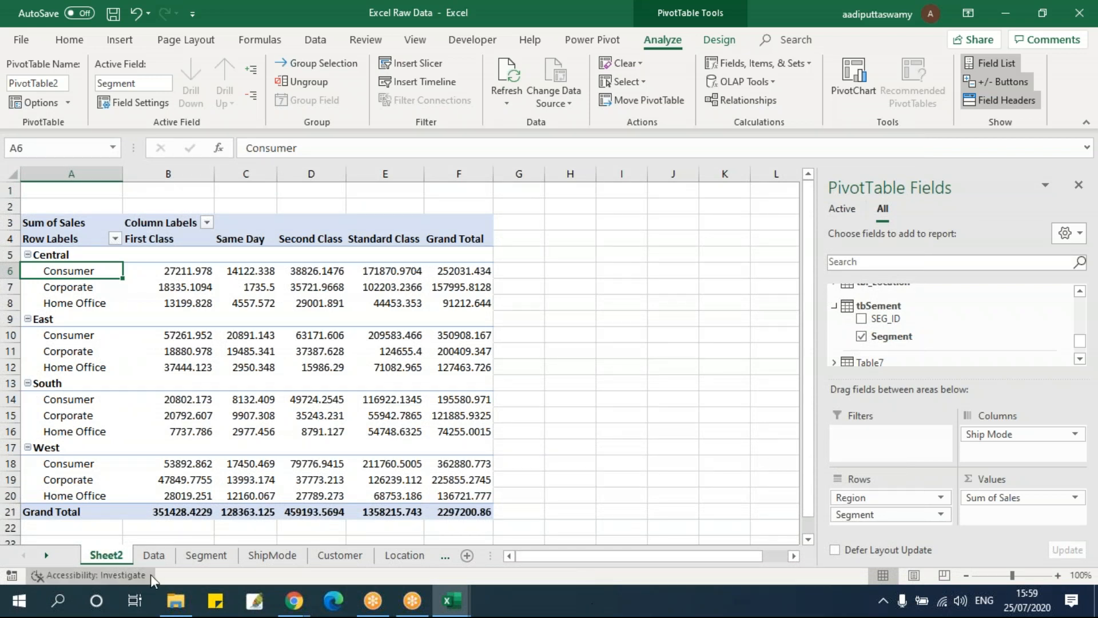
Review the Data, Segment, ShipMode, Customer, Location and Product sheets, and the empty column beside the Data table
click(156, 556)
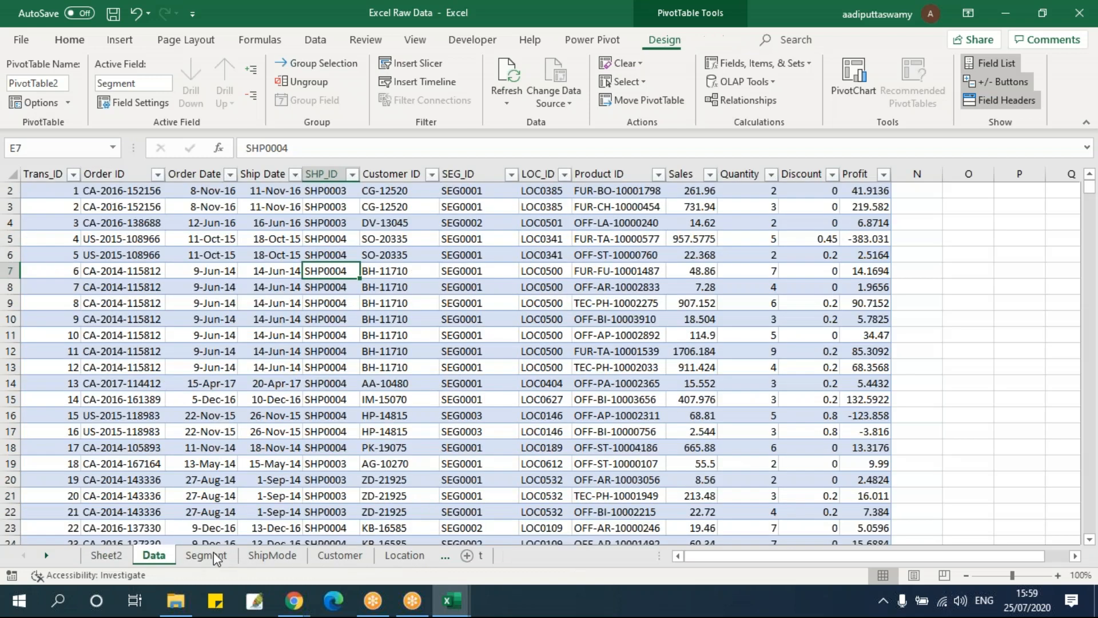
click(212, 554)
click(273, 555)
click(342, 555)
click(403, 555)
click(464, 555)
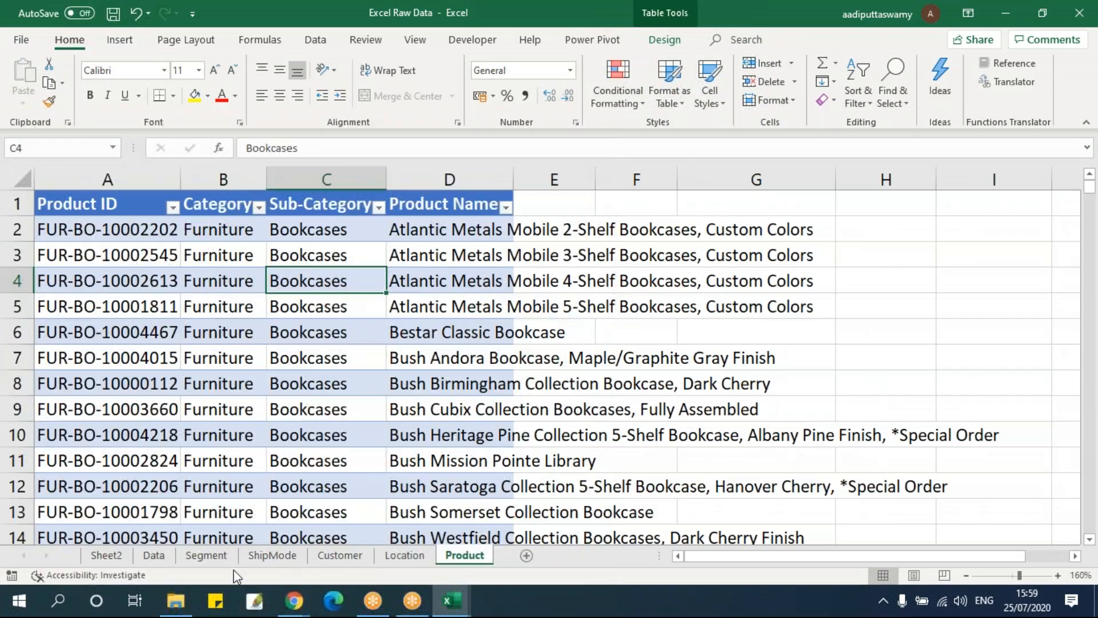
click(153, 555)
drag(917, 206, 917, 350)
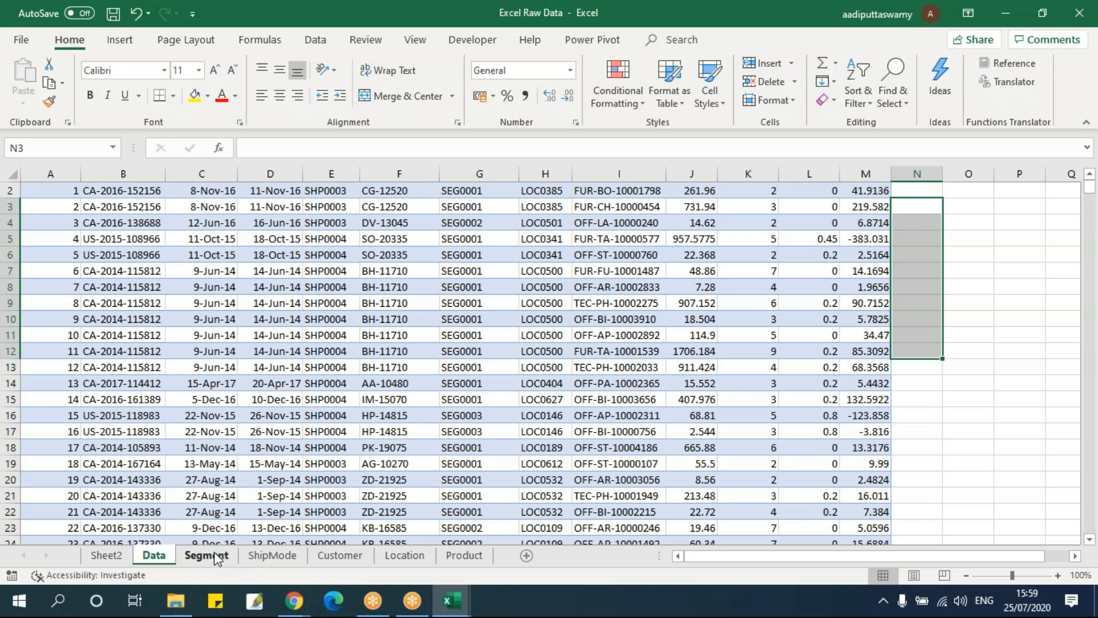
click(435, 377)
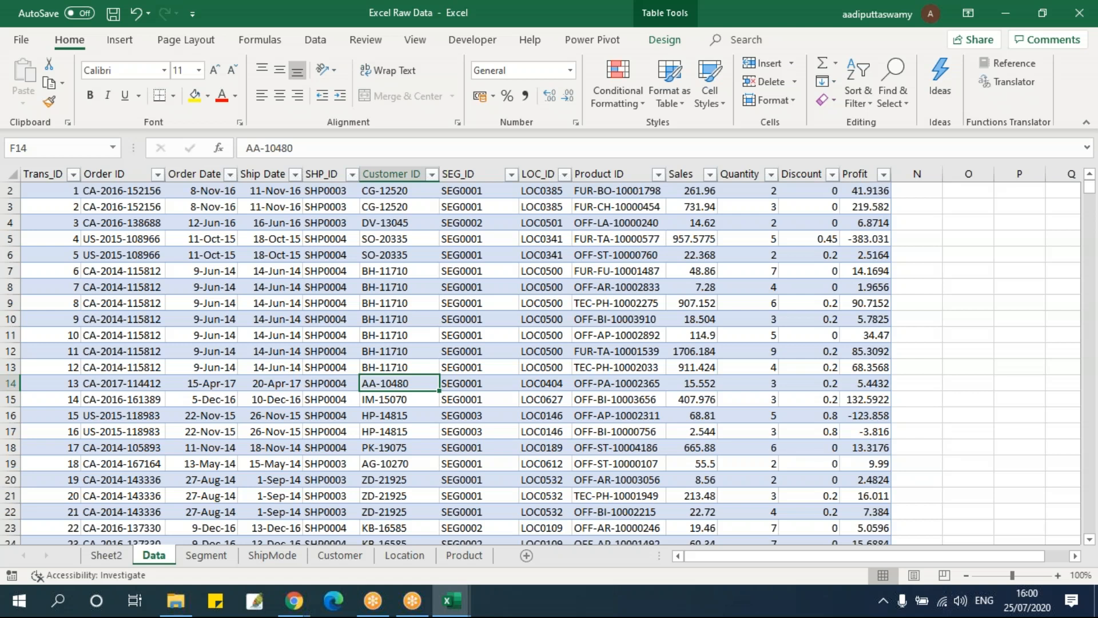
Look over the Power Pivot commands and the header row of the table on the Data sheet
click(767, 35)
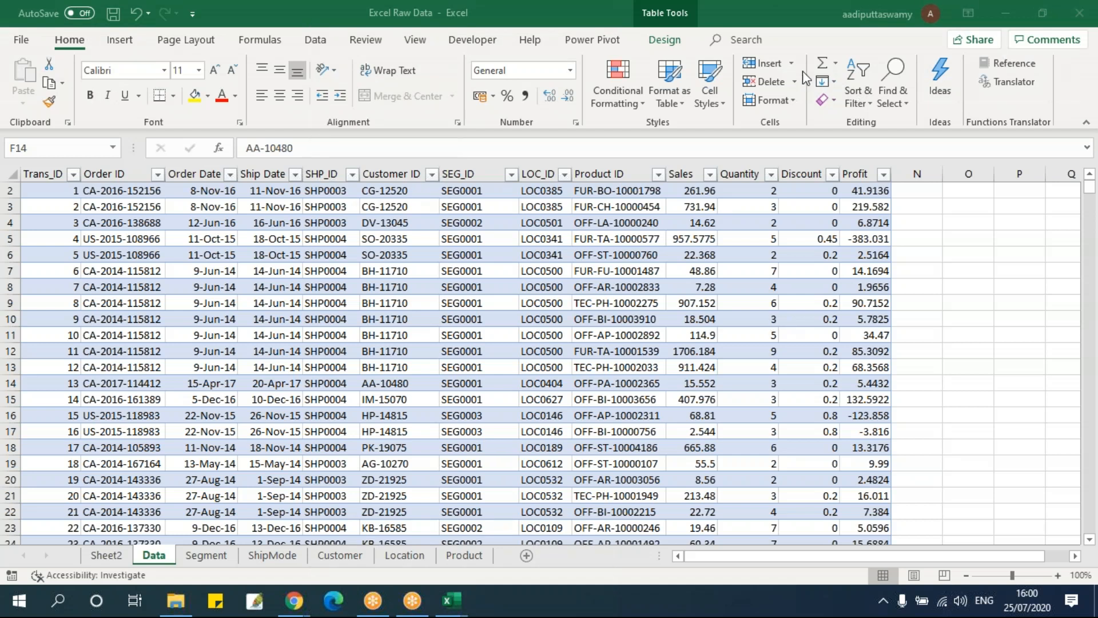
click(656, 44)
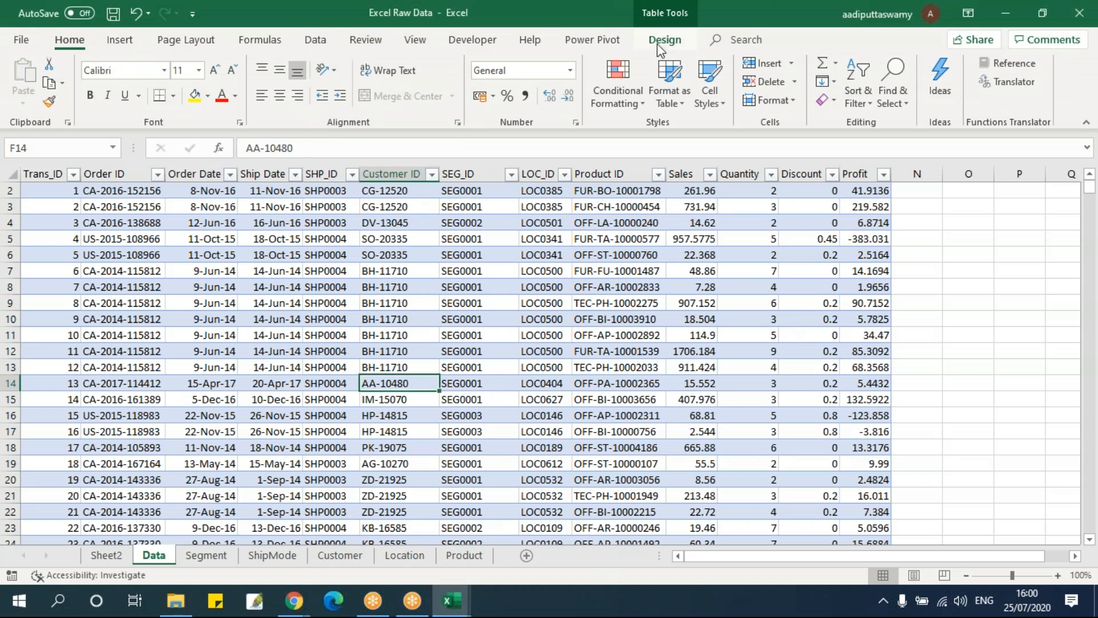
click(592, 40)
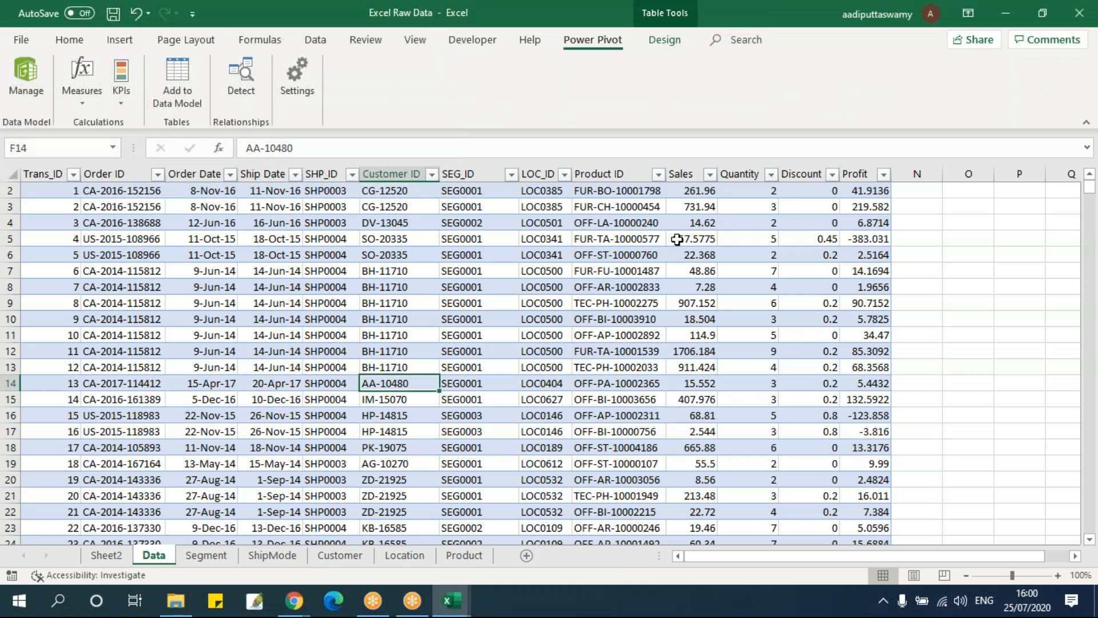
scroll(245, 302, up, 1)
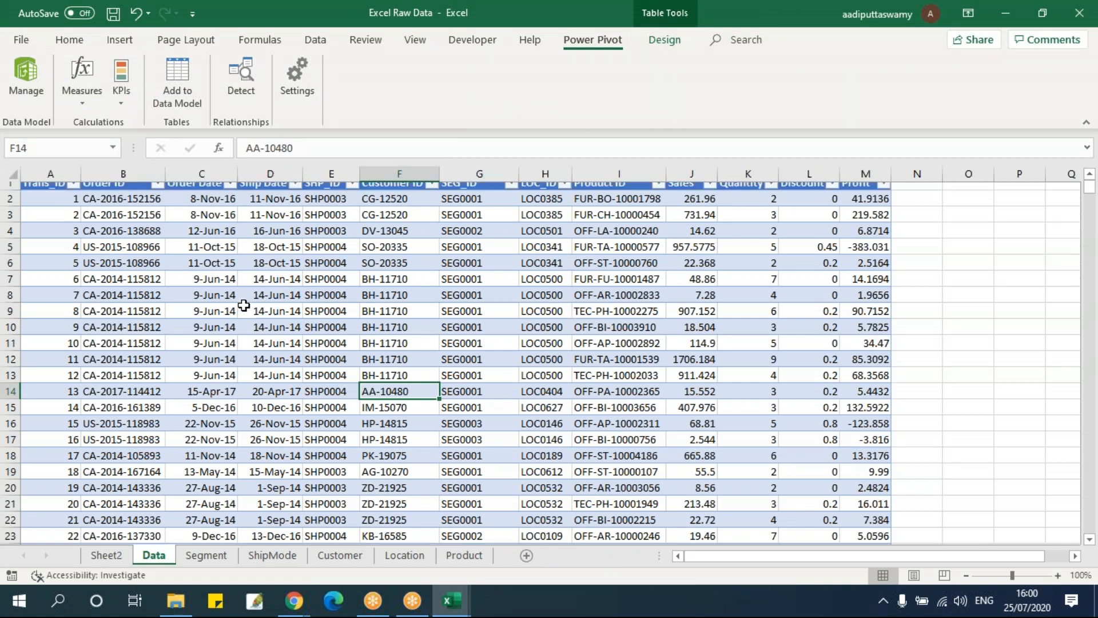
click(241, 303)
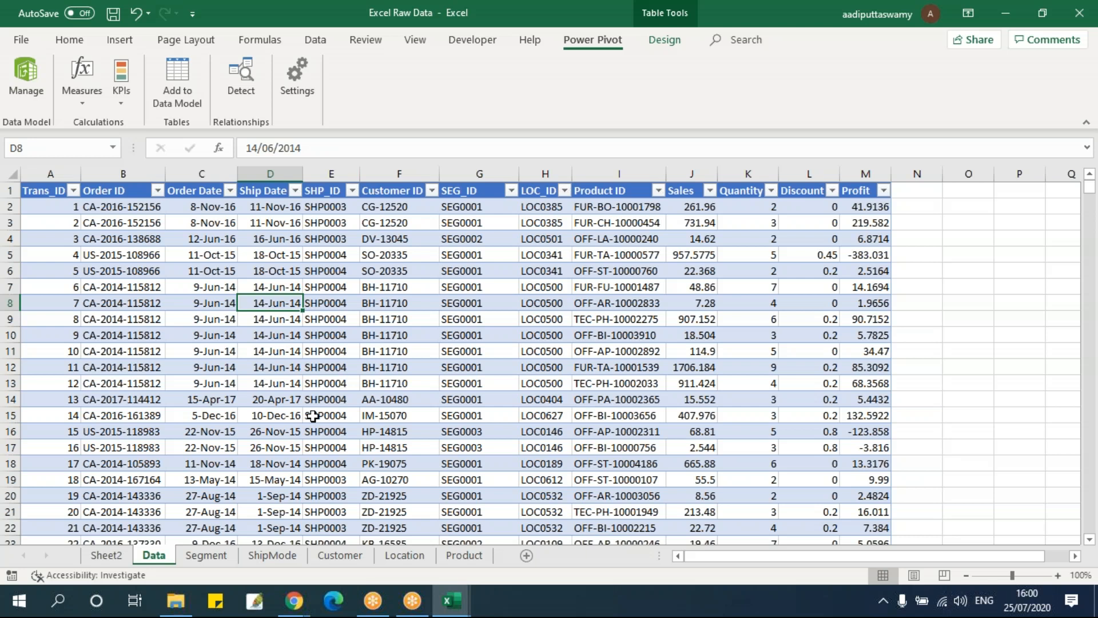
Compare the PivotTable on Sheet2 with its source tables on the Data, Segment, ShipMode and Location sheets
click(122, 562)
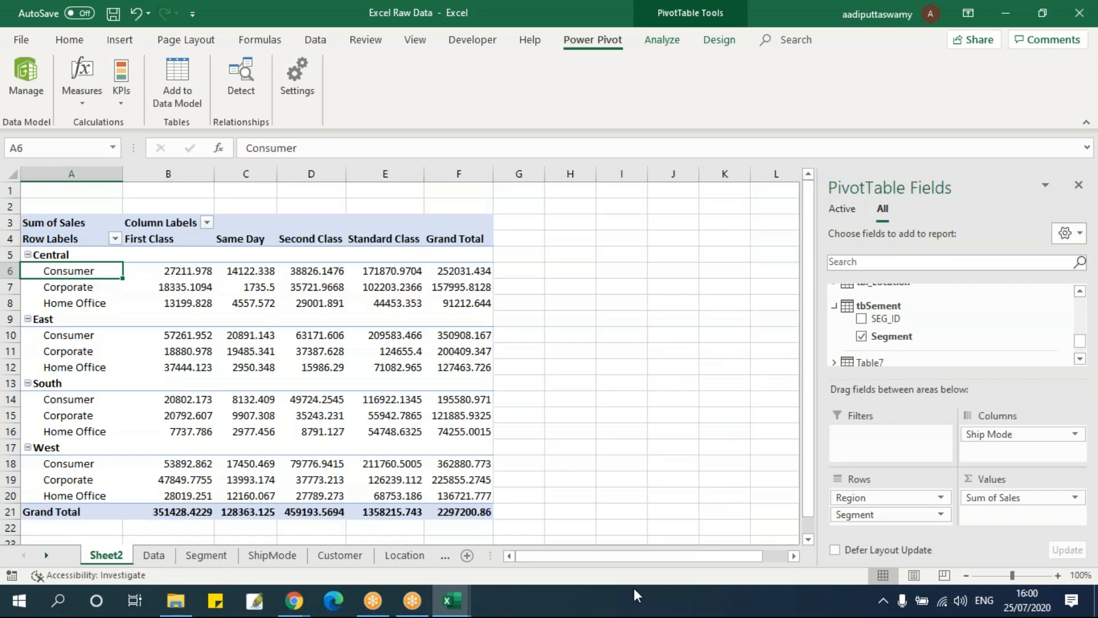
mouse_move(366, 367)
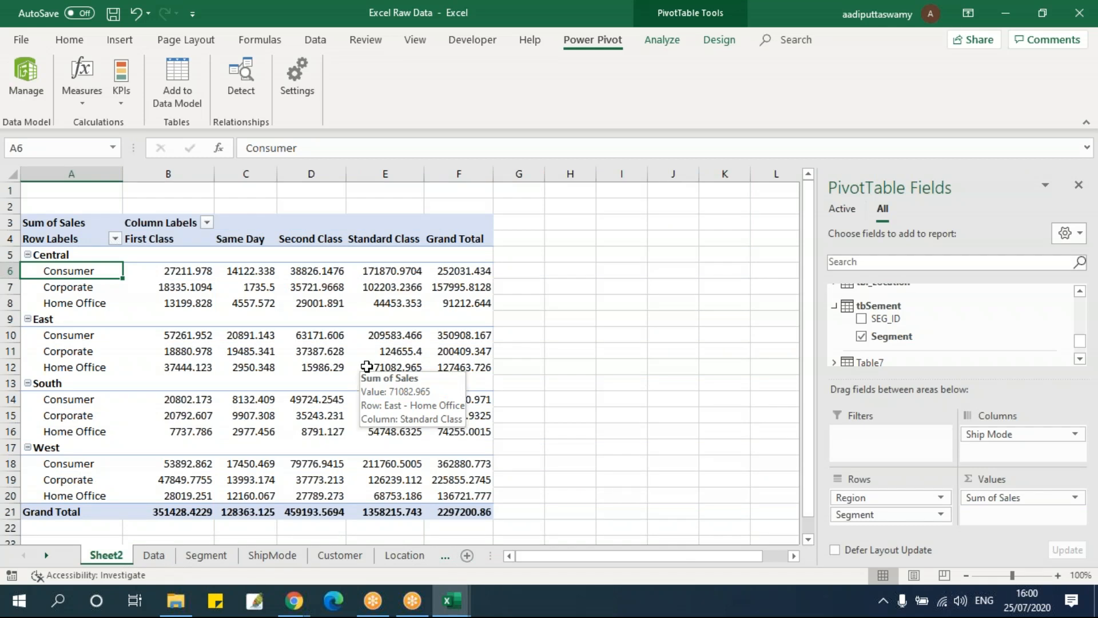
click(246, 335)
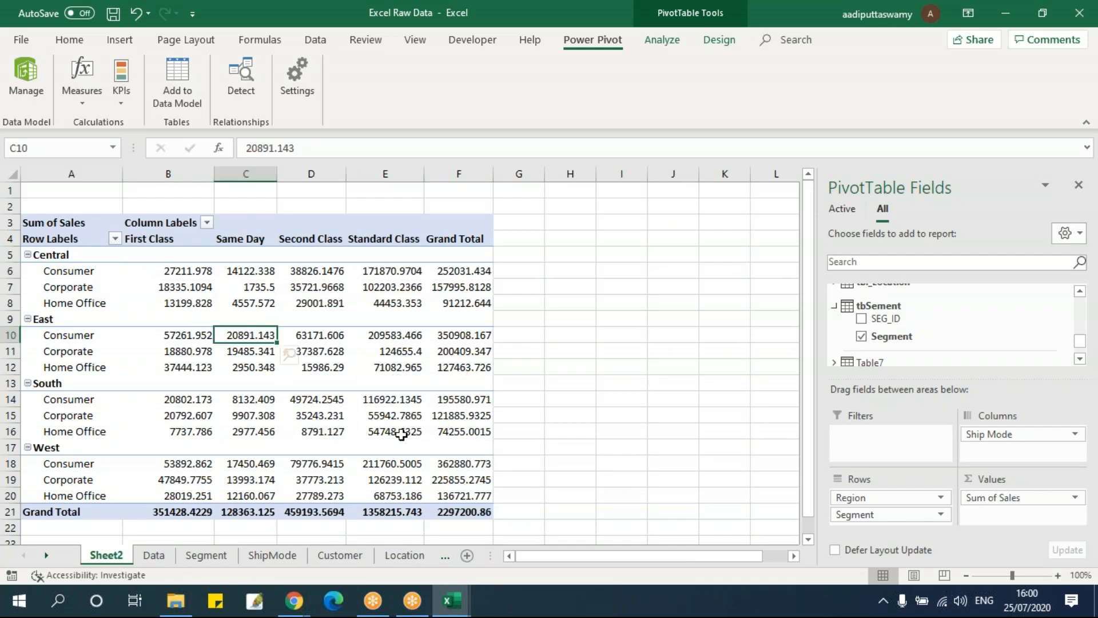
click(154, 554)
click(205, 554)
click(272, 555)
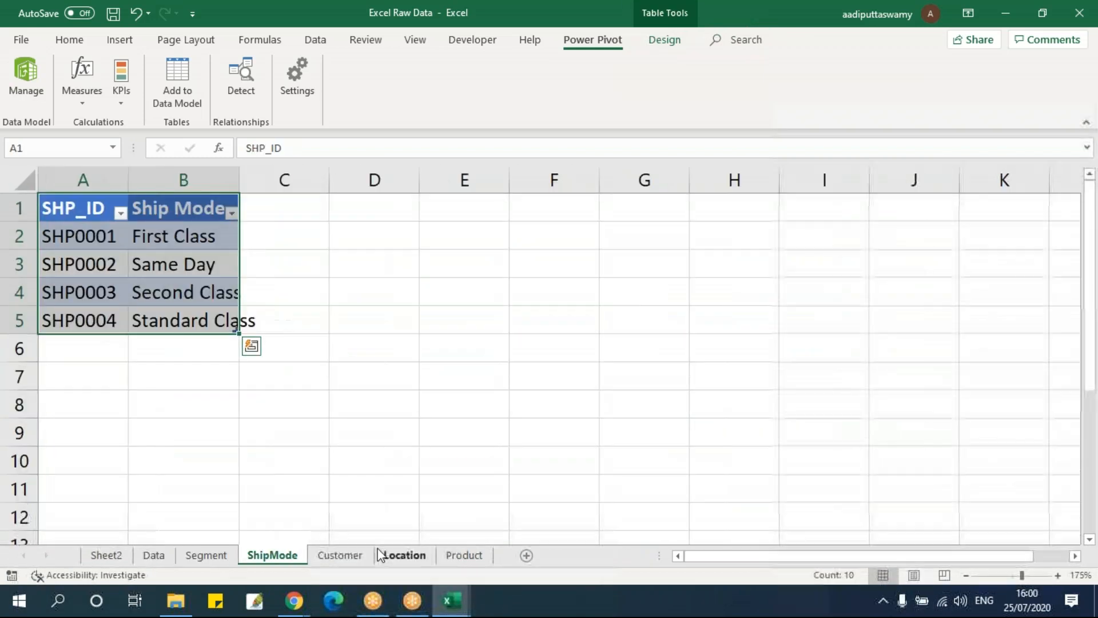
click(404, 555)
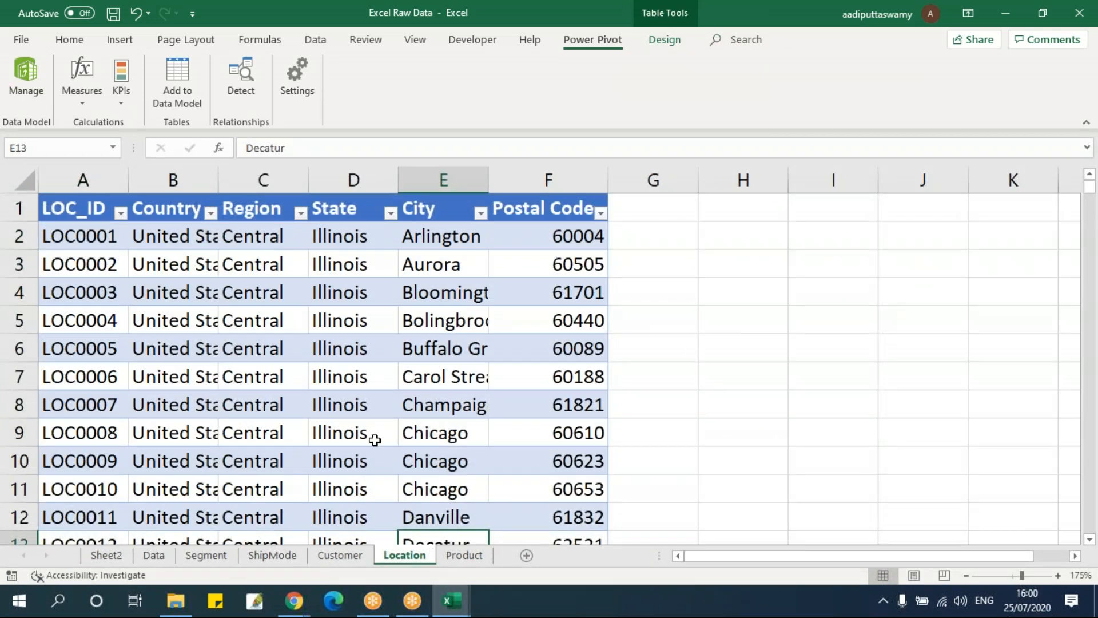
click(373, 439)
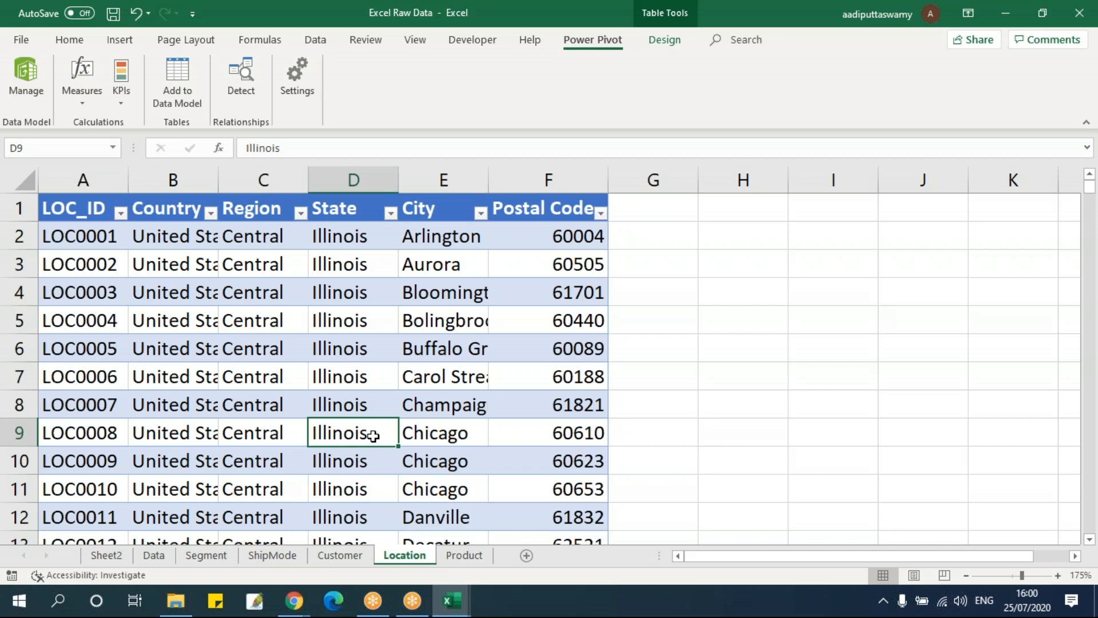
click(107, 555)
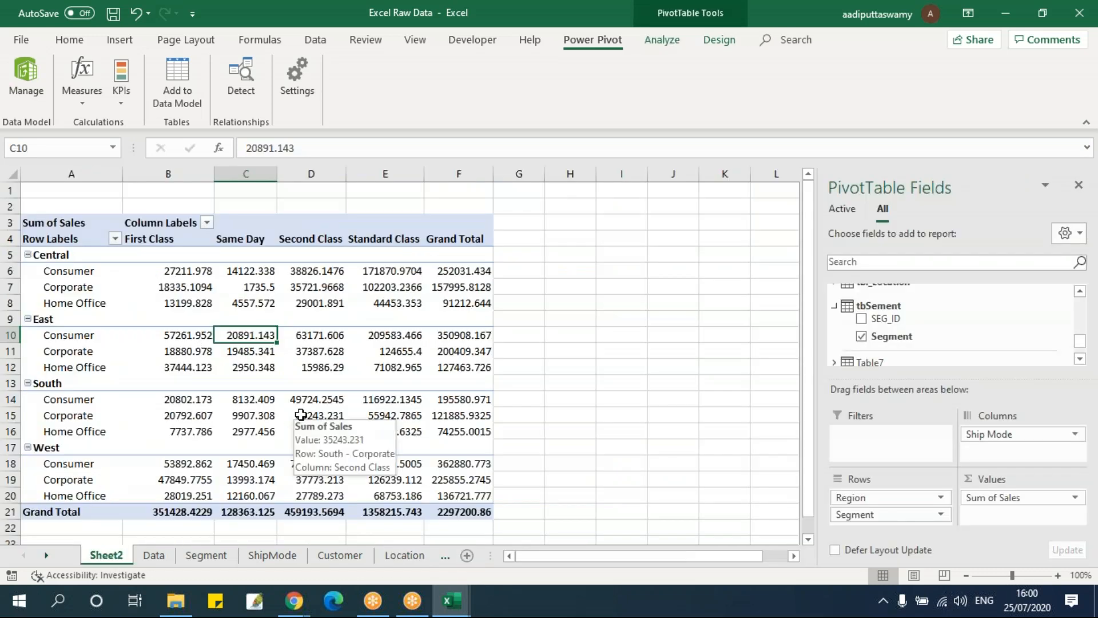
Close the Excel Raw Data workbook without saving its changes
click(620, 310)
key(alt+F4)
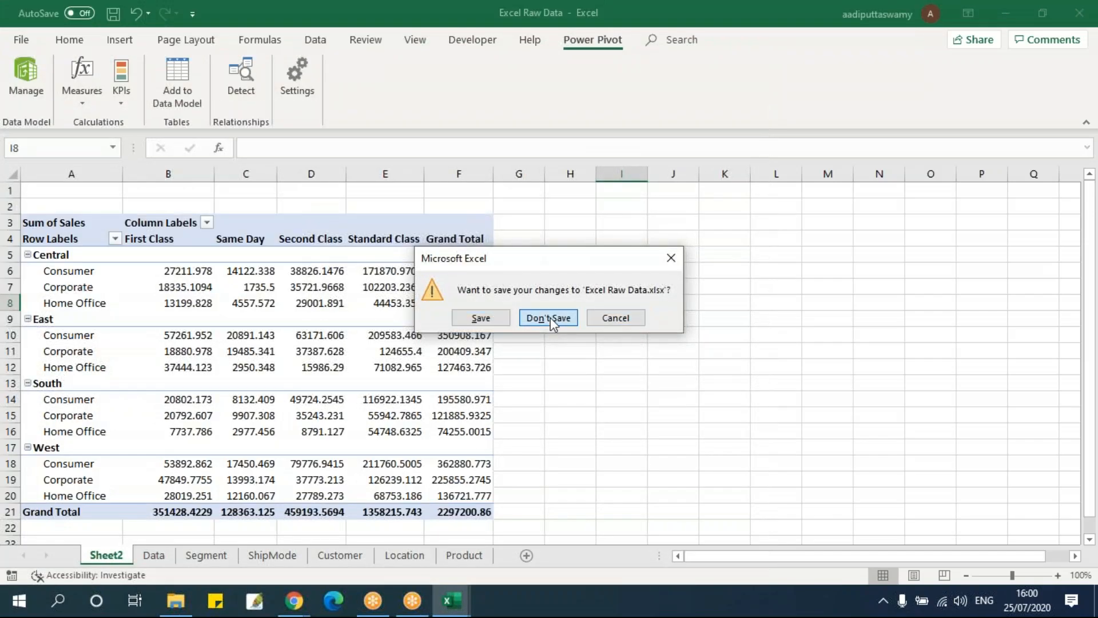
click(549, 318)
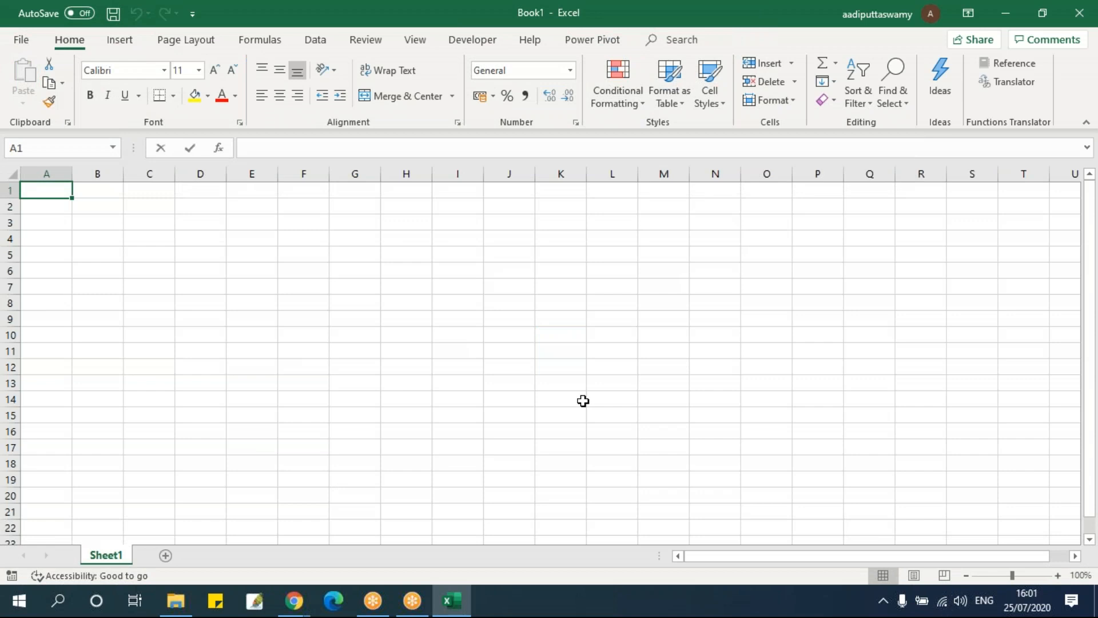
Open the Power Pivot window for the blank workbook Book1
click(590, 42)
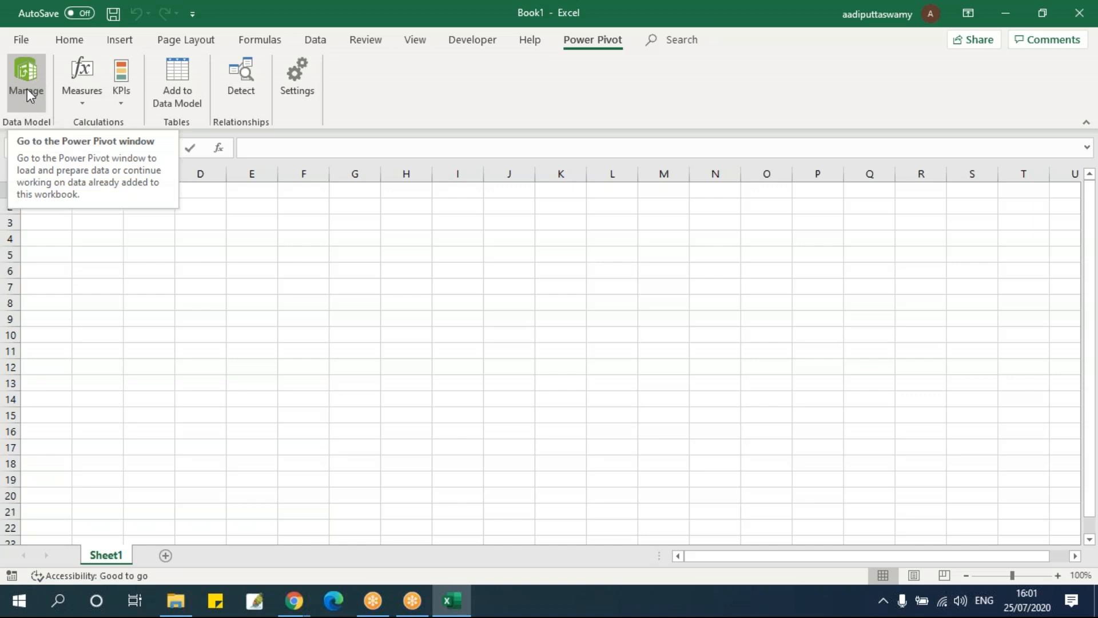
click(319, 41)
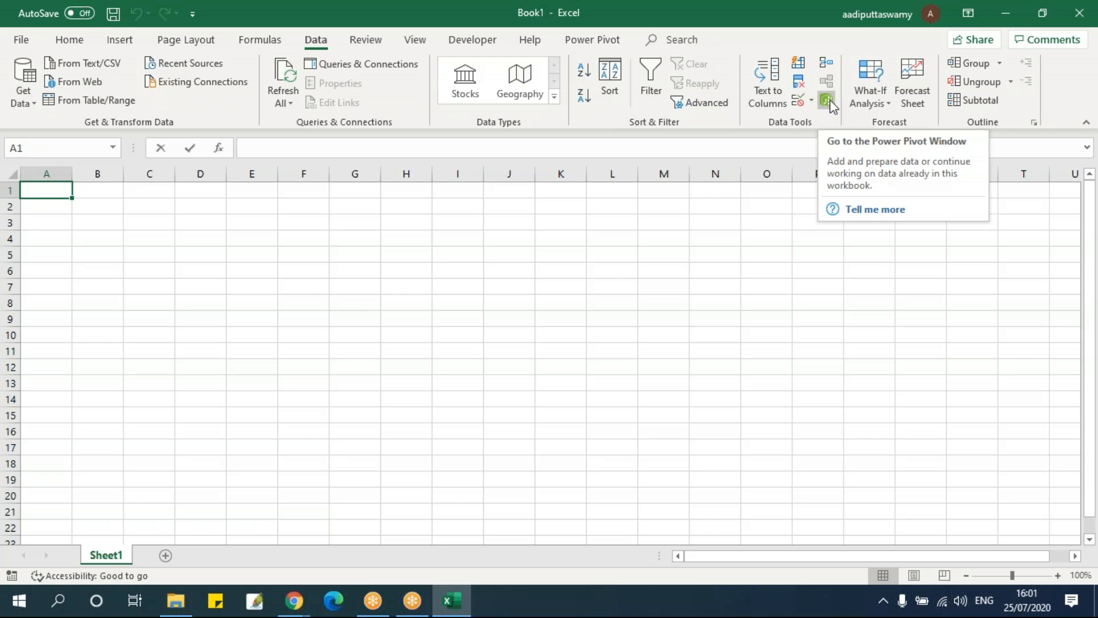
click(593, 41)
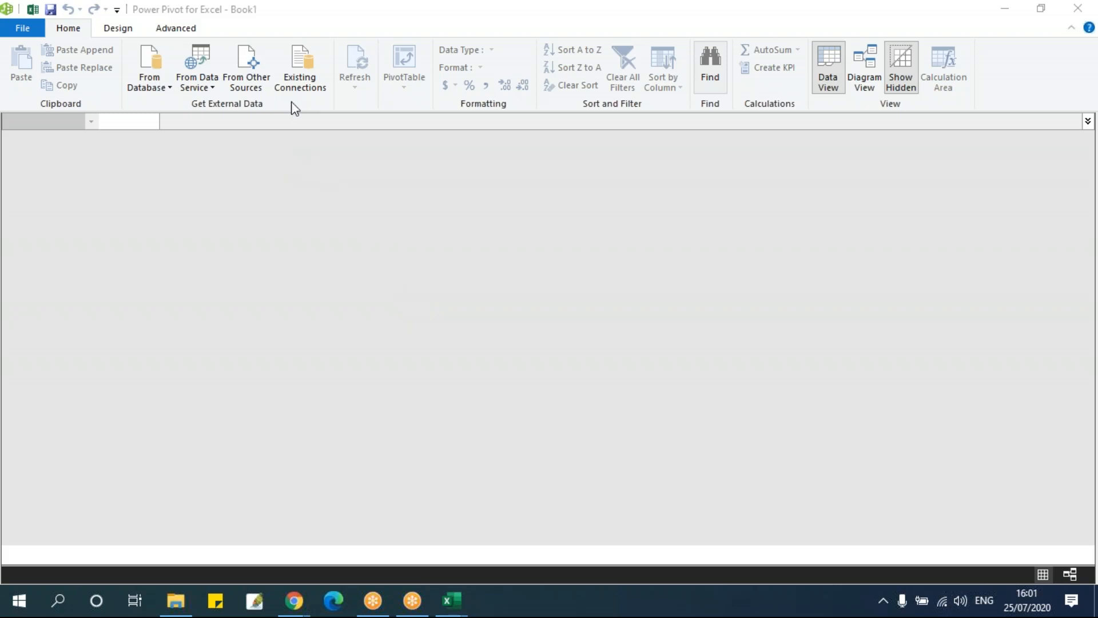
Start a table import from other sources with Excel File as the data source type
click(259, 79)
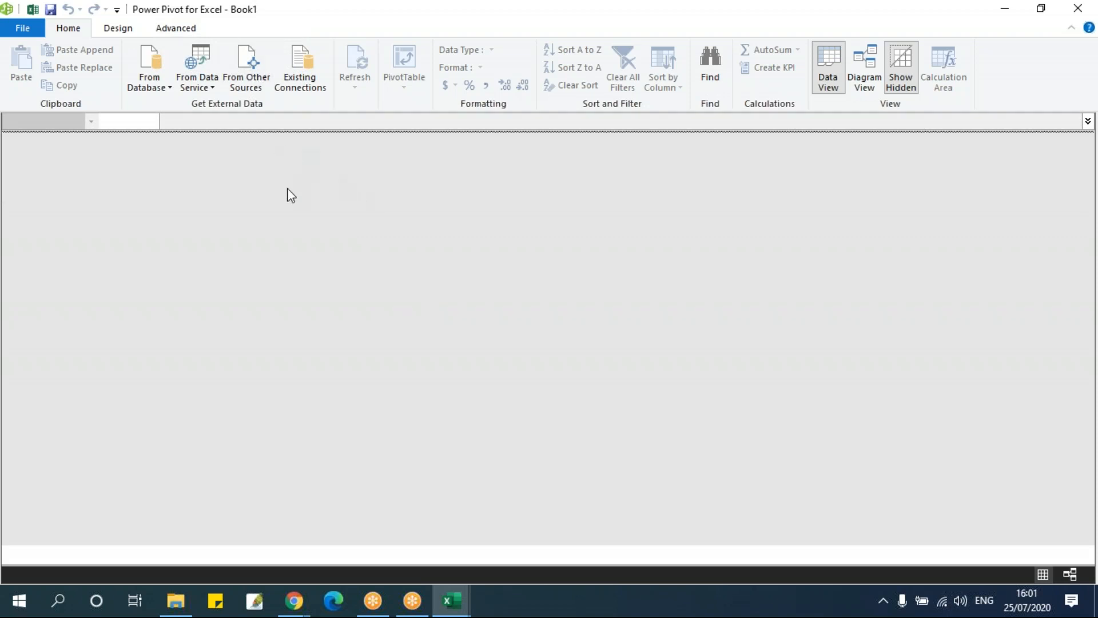
click(245, 75)
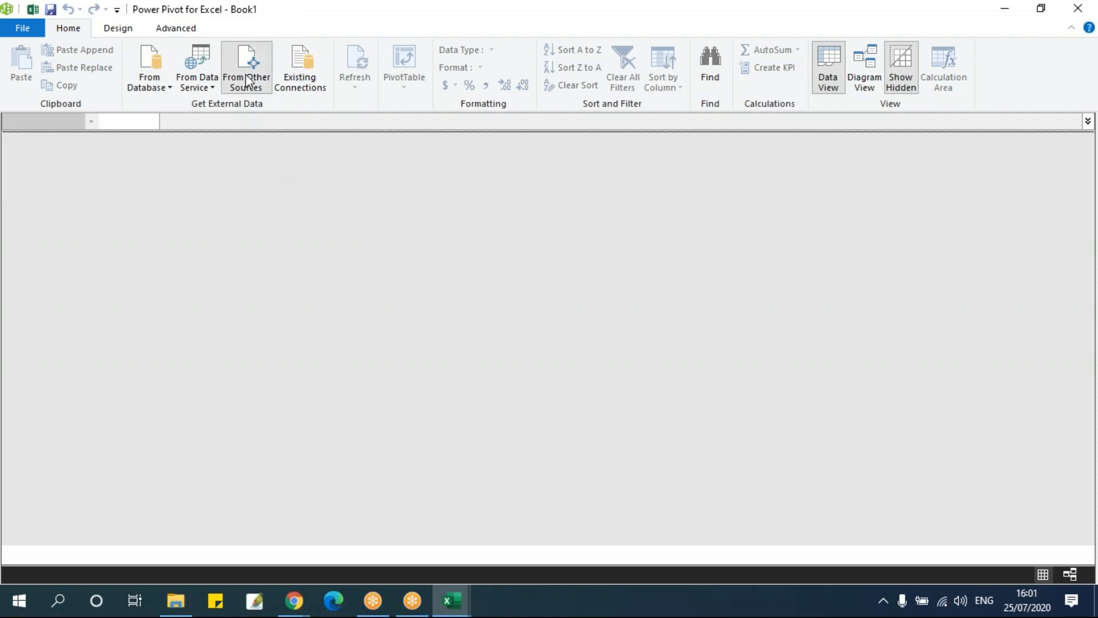
scroll(483, 338, down, 5)
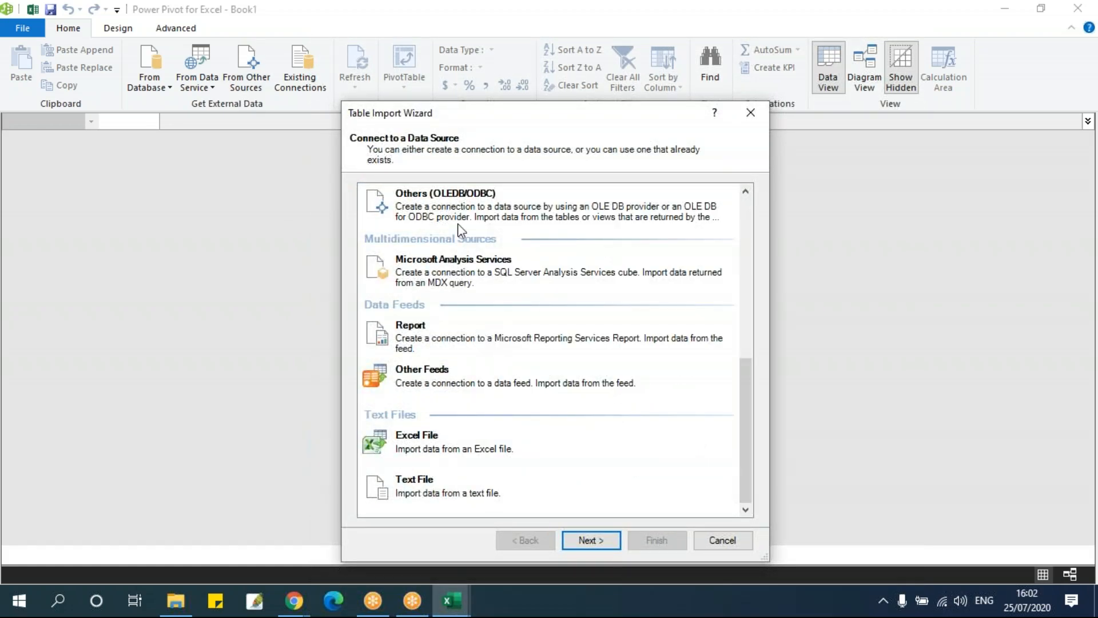
click(446, 449)
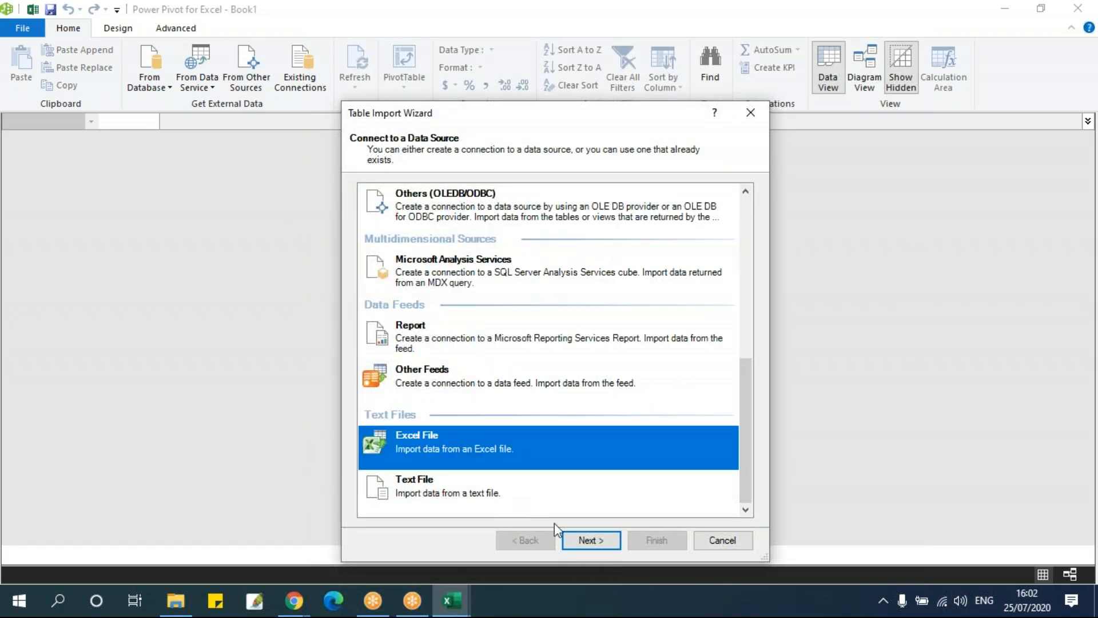
click(580, 543)
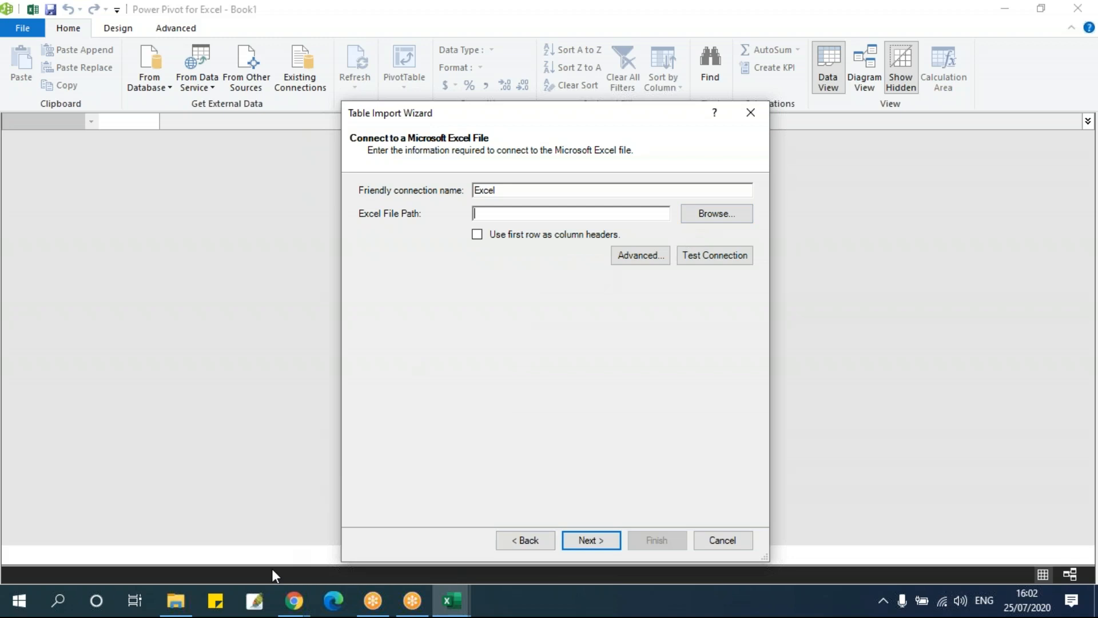
Set the connection's file path to the Excel Raw Data workbook in the 09 - POWER QUERY folder, reusing the folder path copied from File Explorer
click(176, 601)
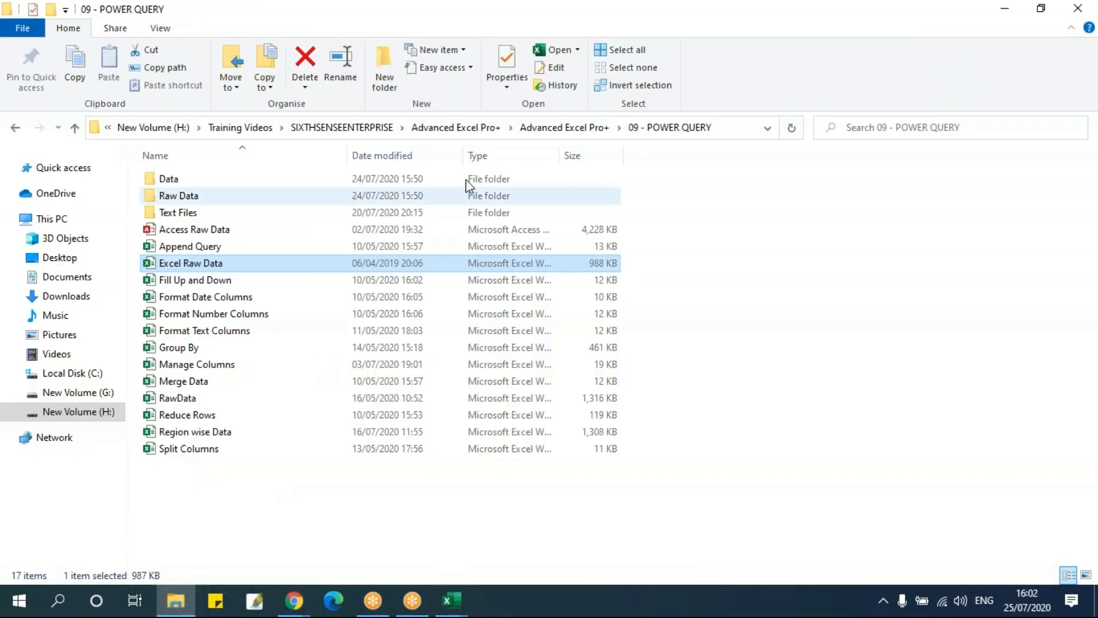
click(725, 127)
key(alt+Tab)
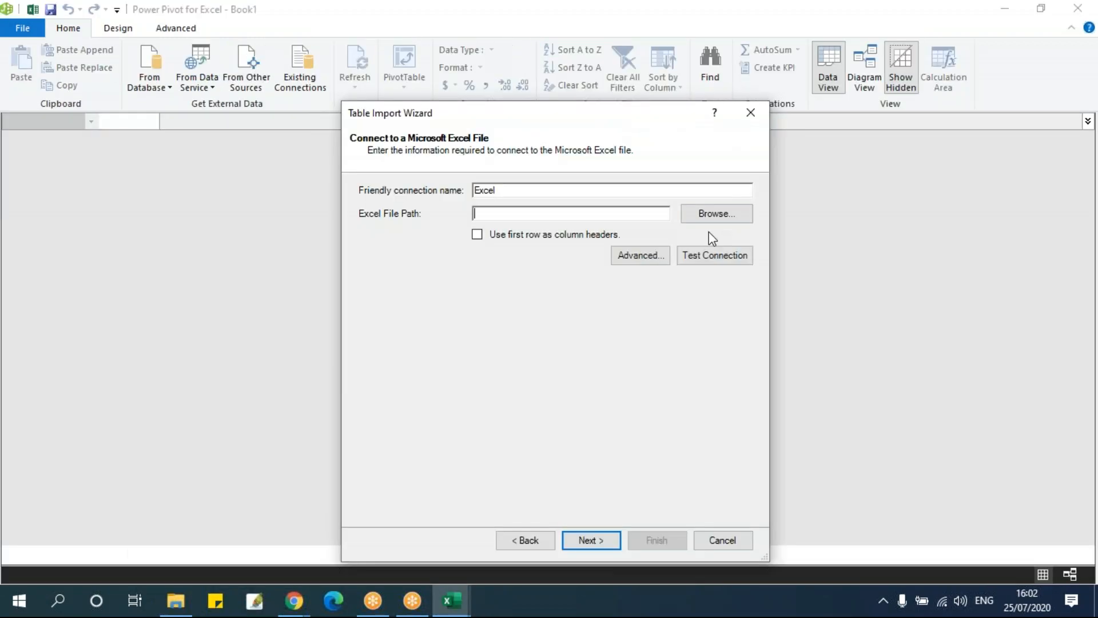
click(711, 219)
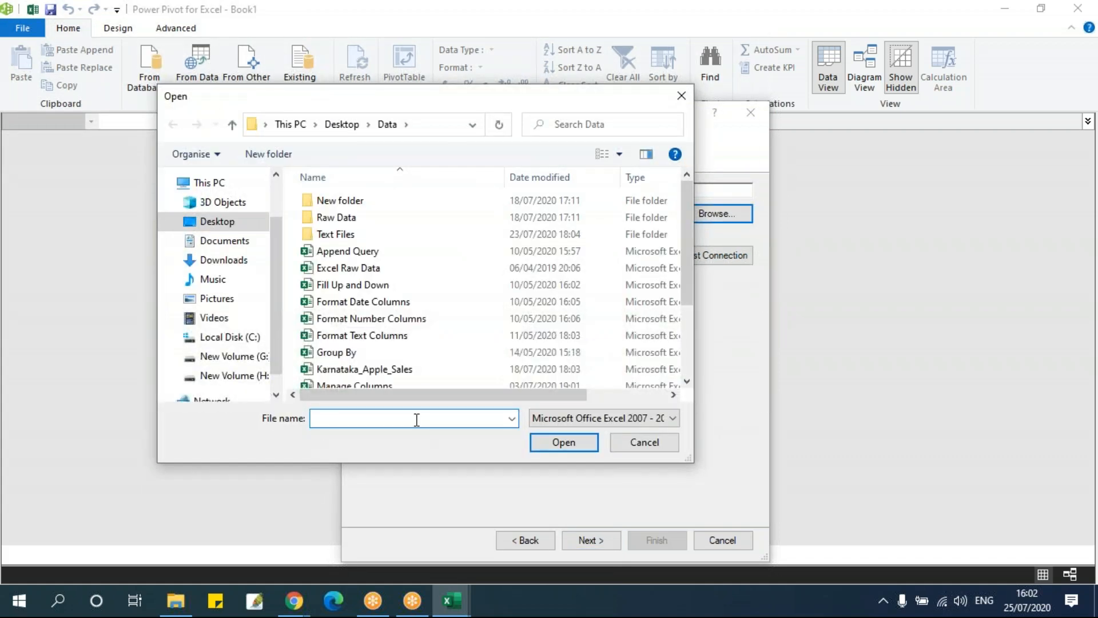
key(ctrl+v)
key(Return)
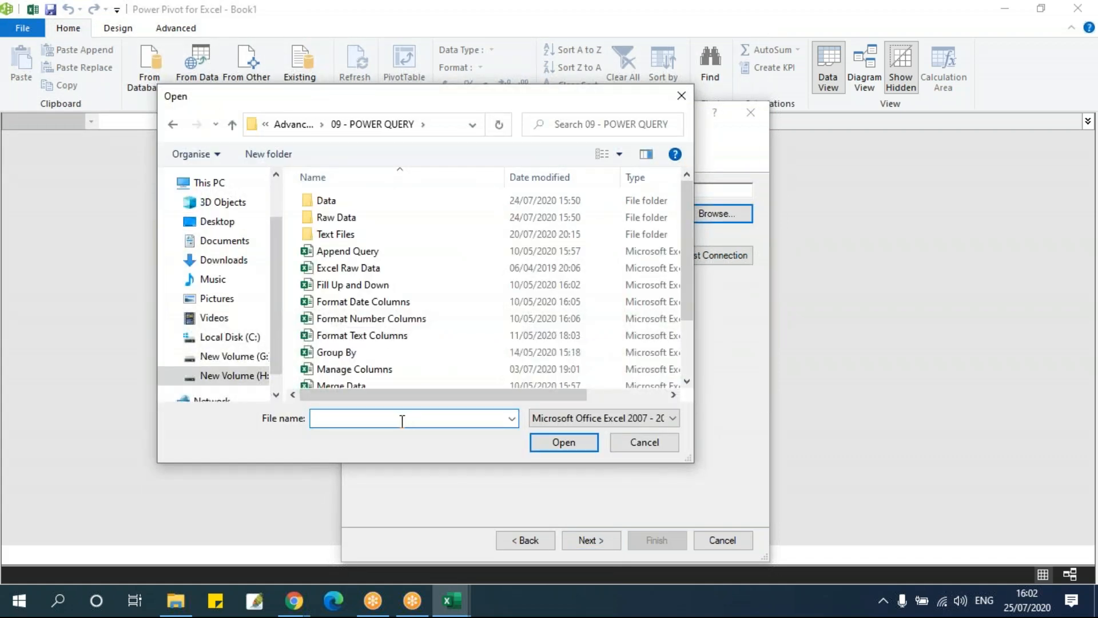
click(371, 267)
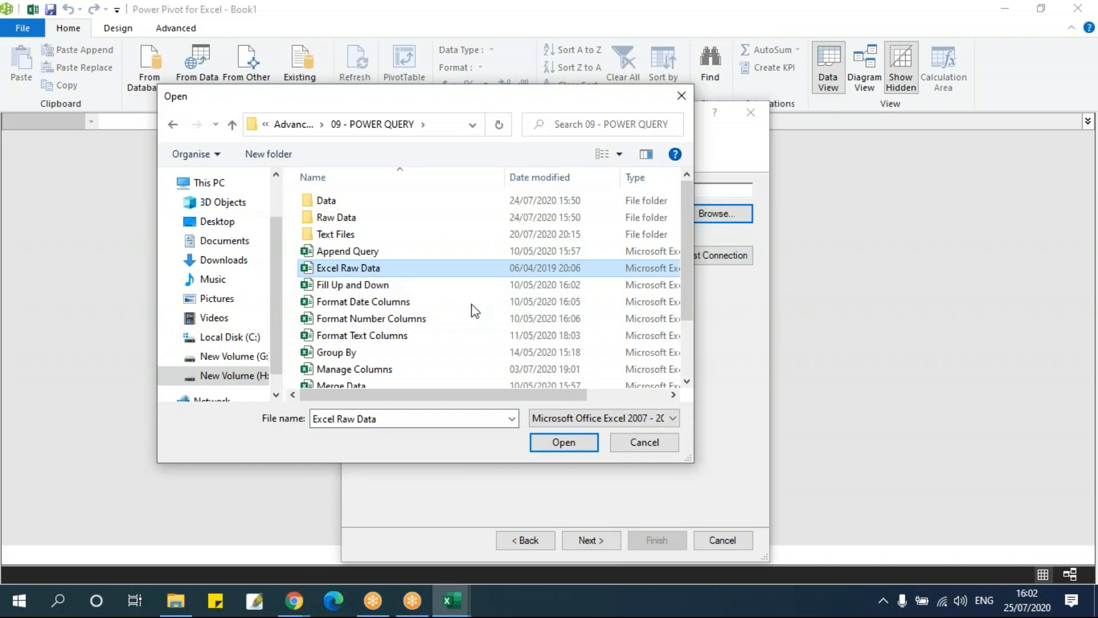
click(556, 444)
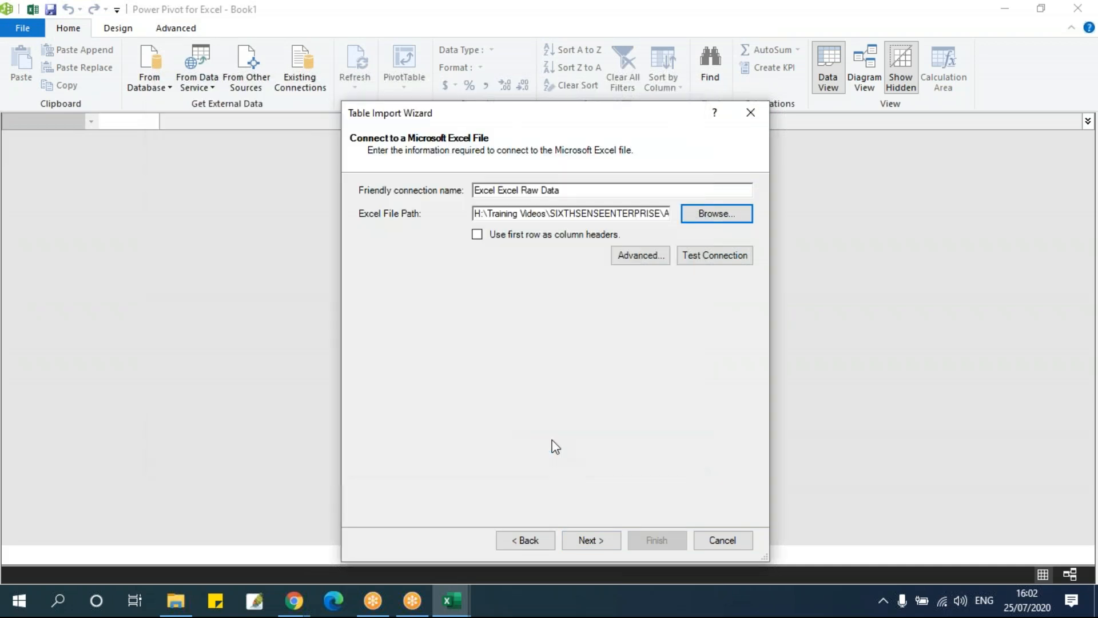
Use the first row as column headers and test the connection to the Excel file
click(478, 234)
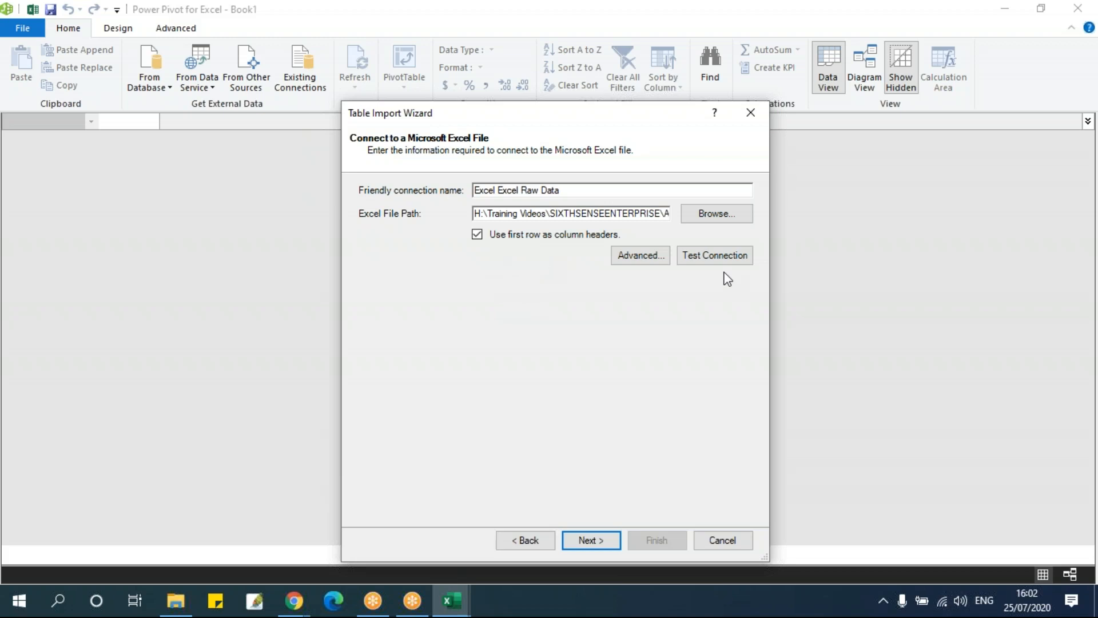
click(718, 255)
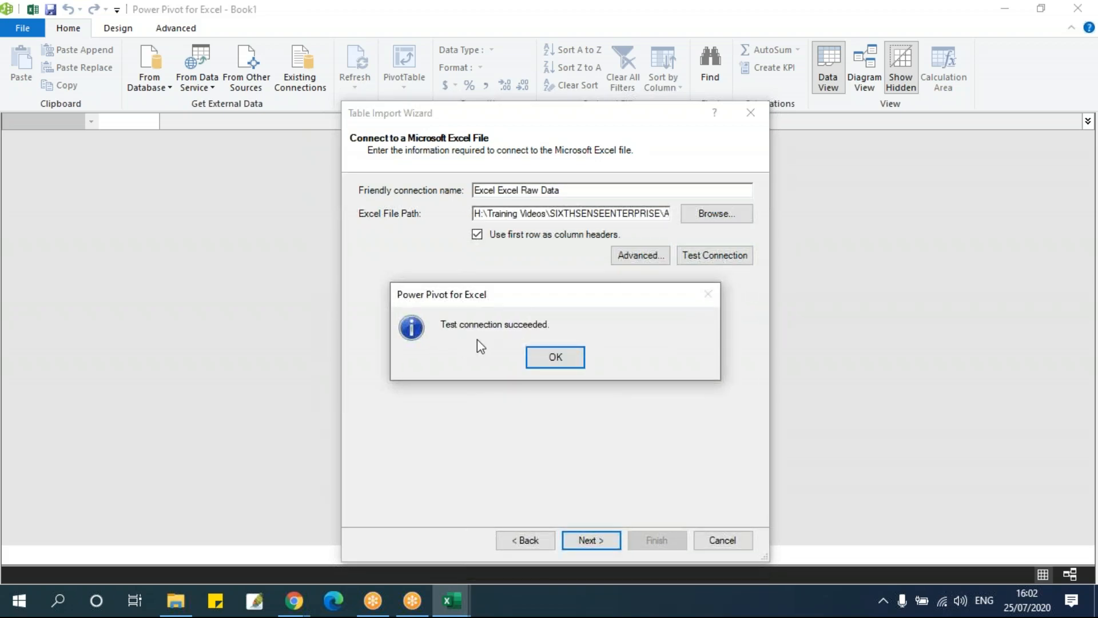
click(574, 363)
Examine the provider and connection string in the connection's advanced properties
click(642, 260)
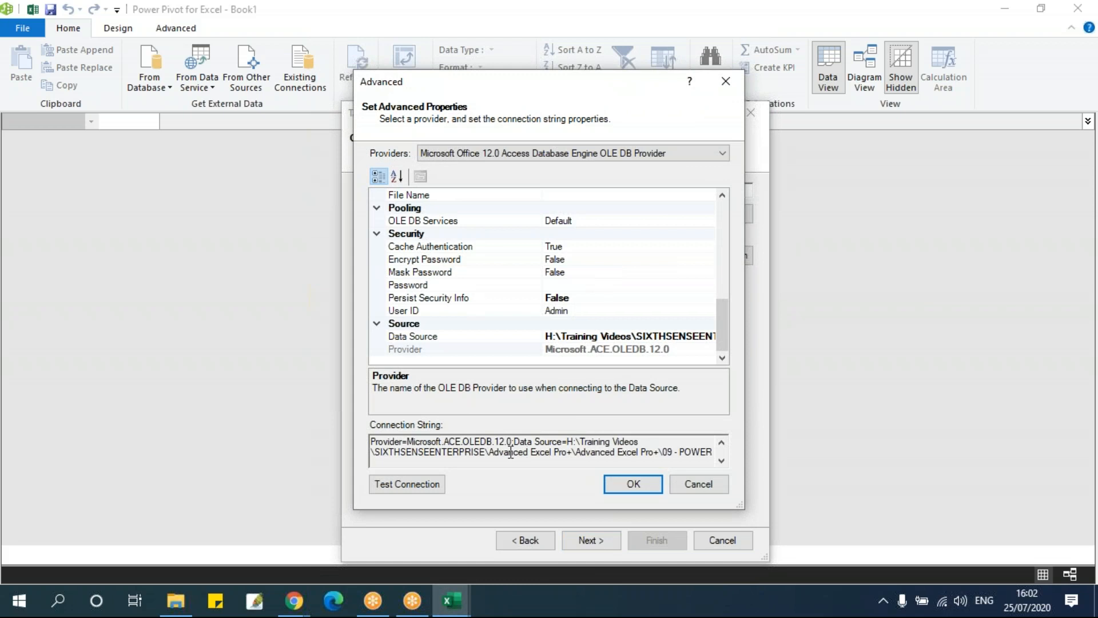
drag(380, 452, 753, 451)
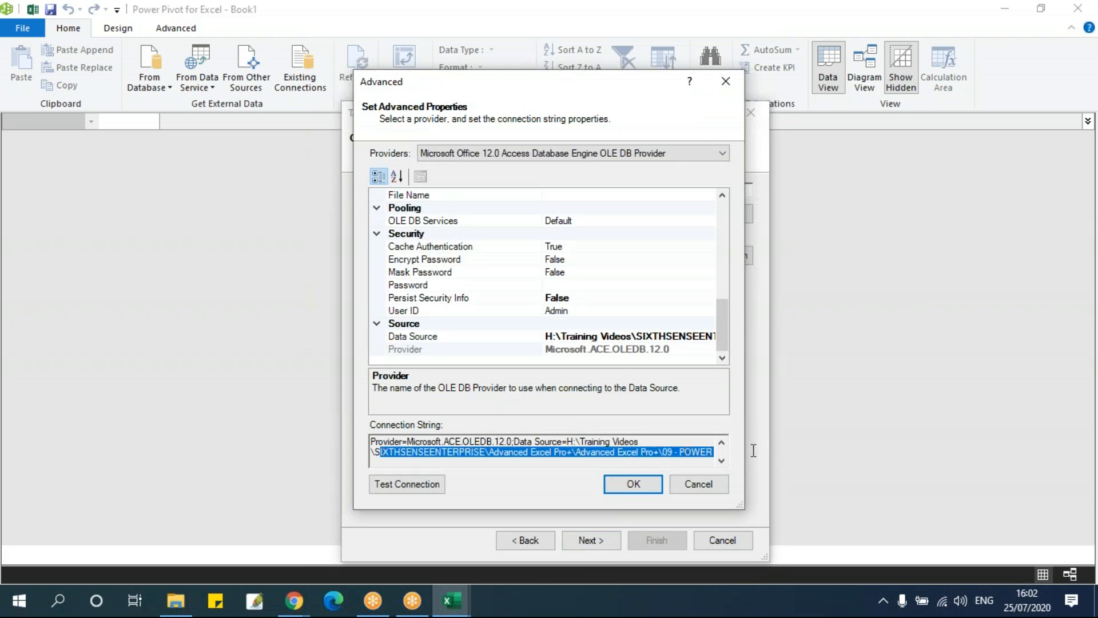
click(627, 485)
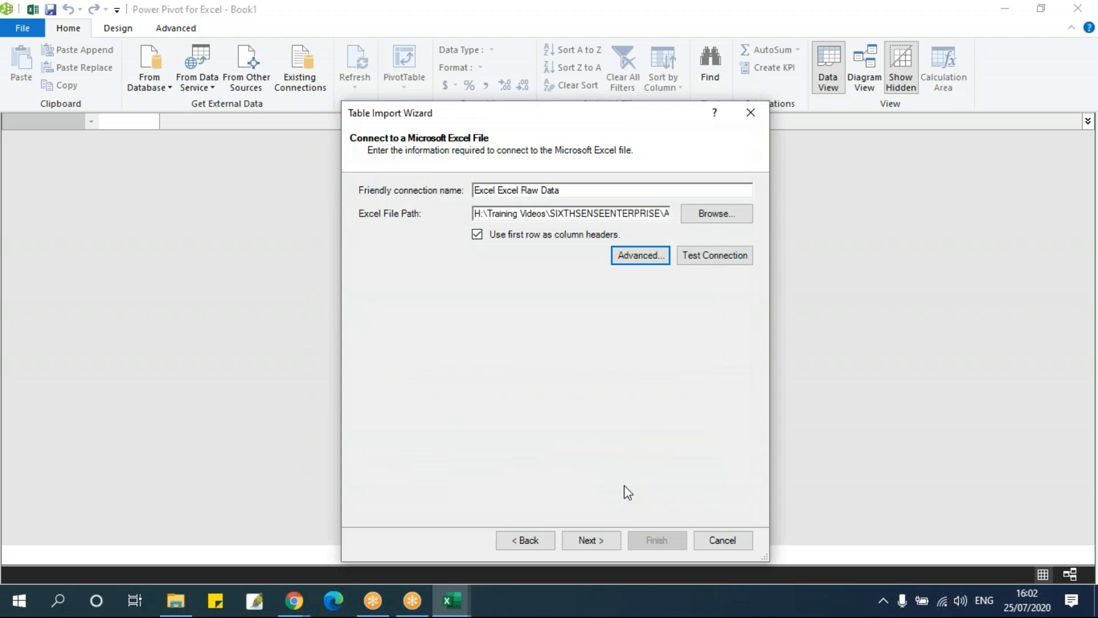
Import the Customer$, Data$, Location$, Product$, Segment$ and ShipMode$ source tables, leaving out the two FilterDatabase entries, and close the wizard
click(583, 542)
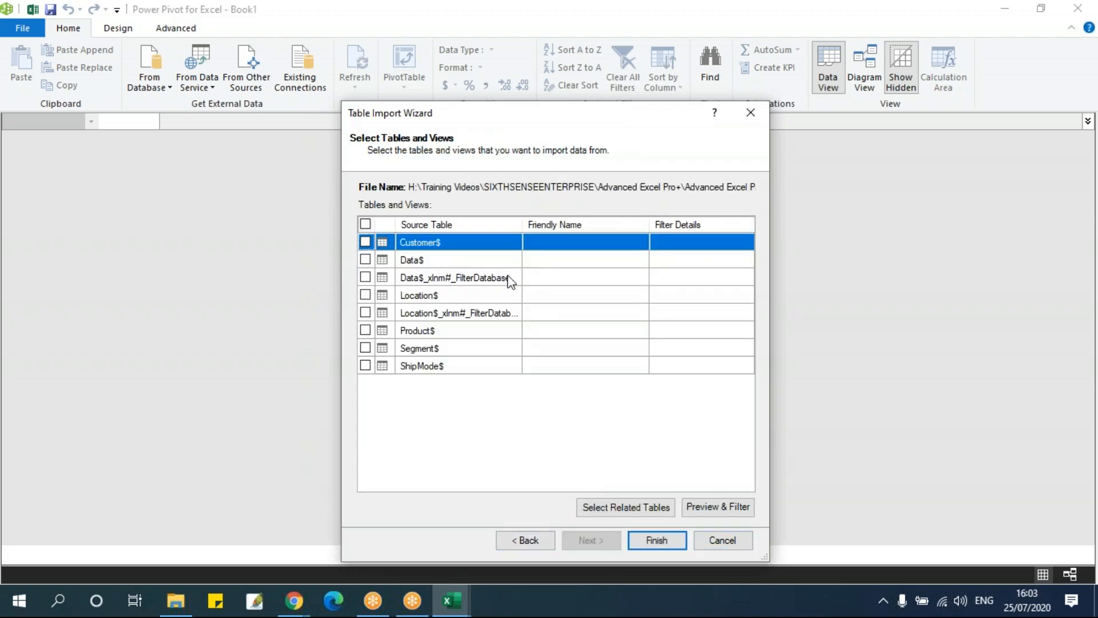
click(365, 241)
click(366, 261)
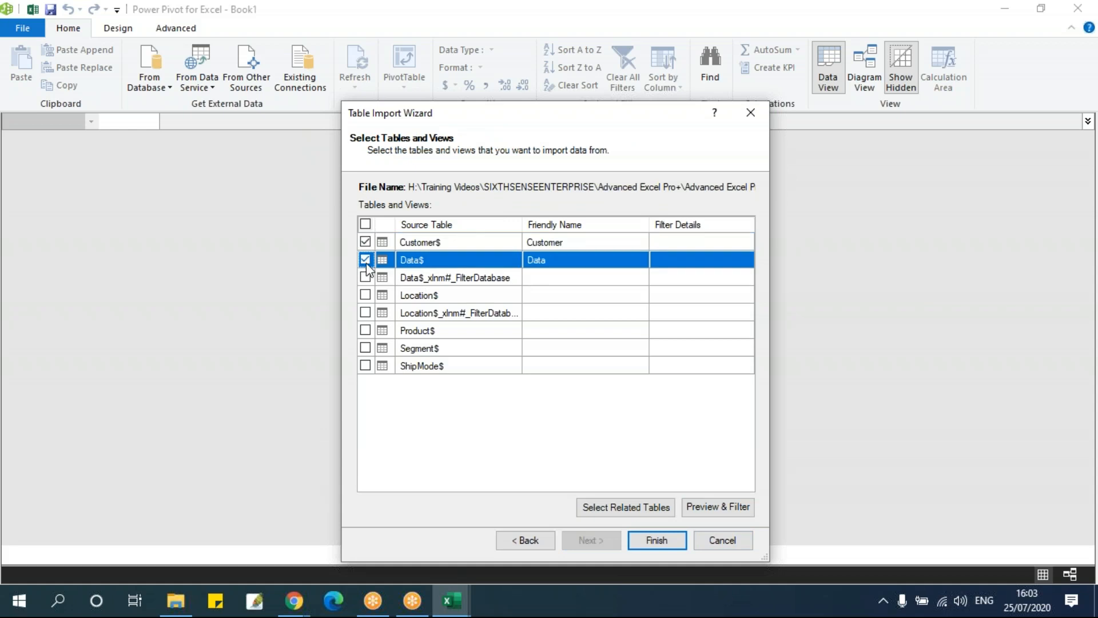
click(365, 295)
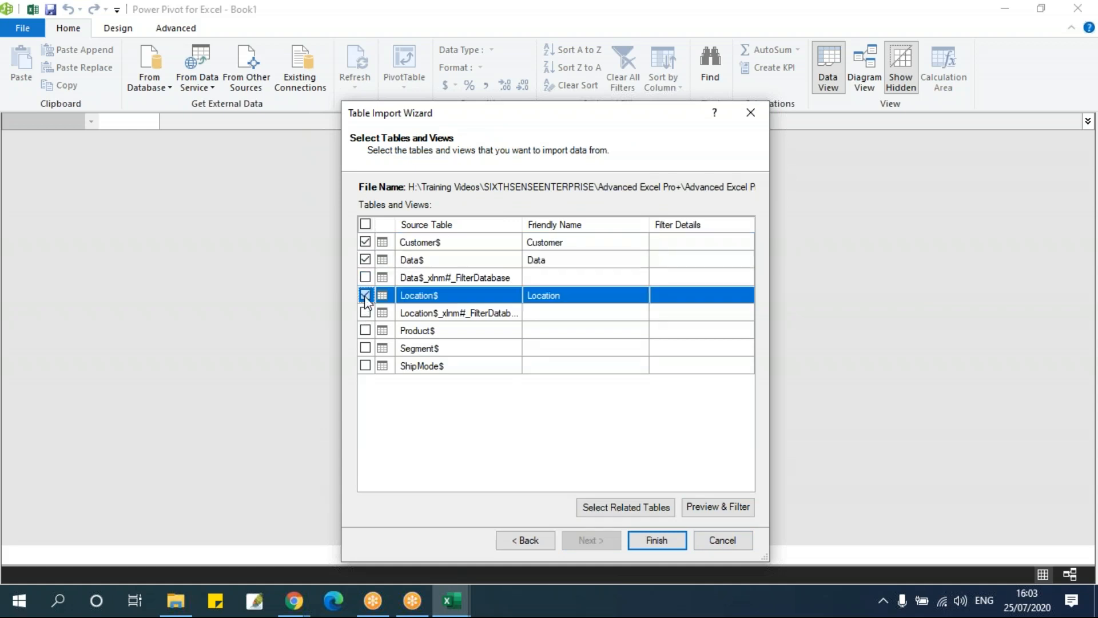
click(365, 330)
click(365, 348)
click(365, 366)
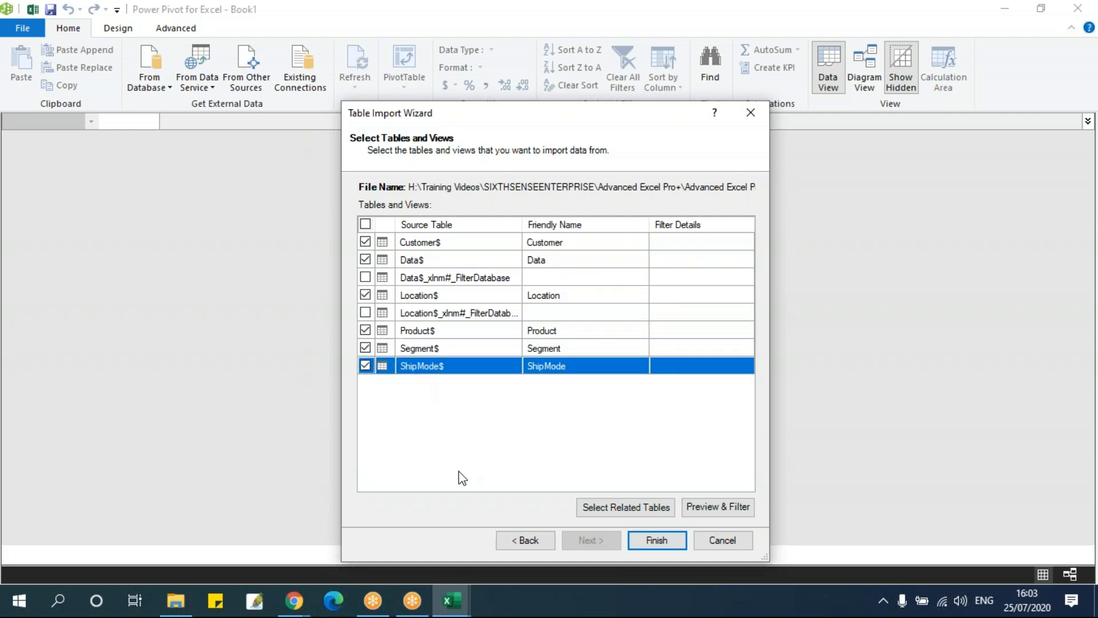
click(657, 540)
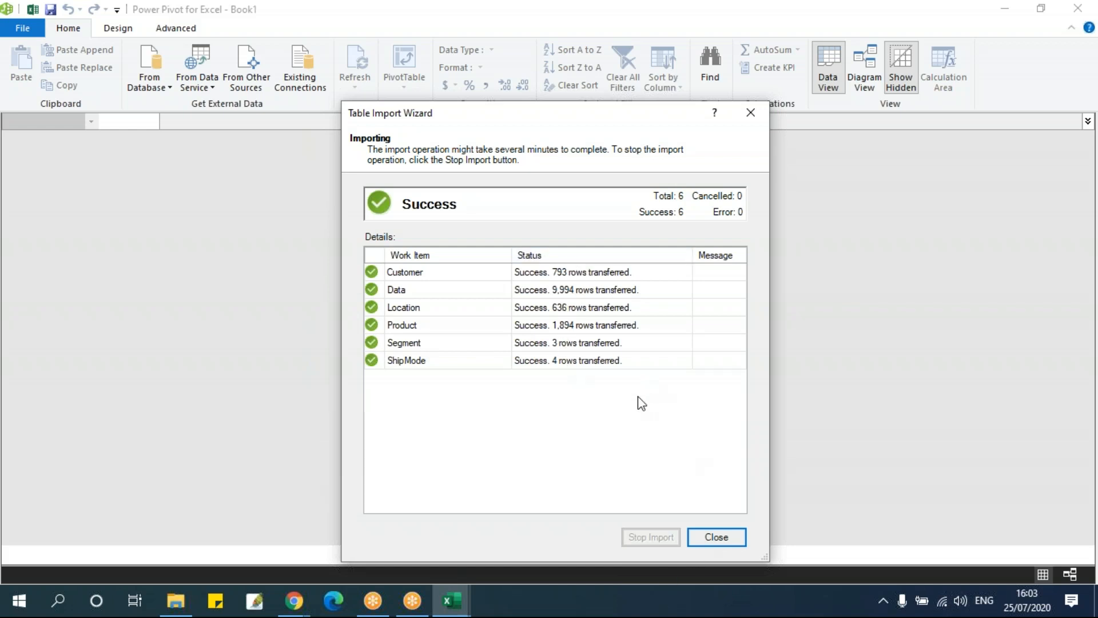
click(718, 538)
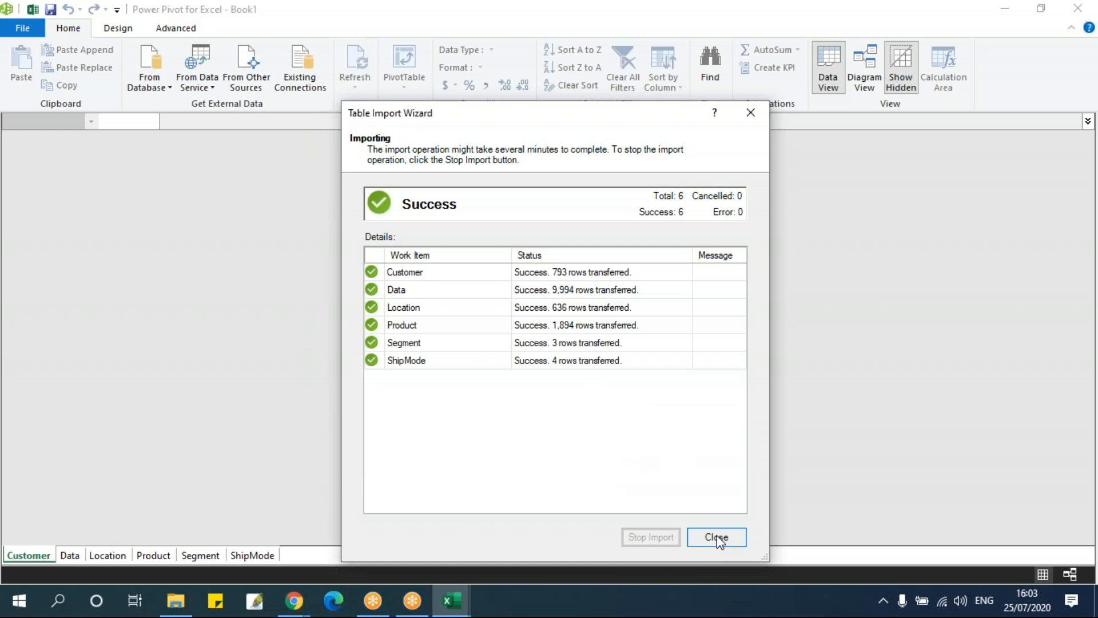
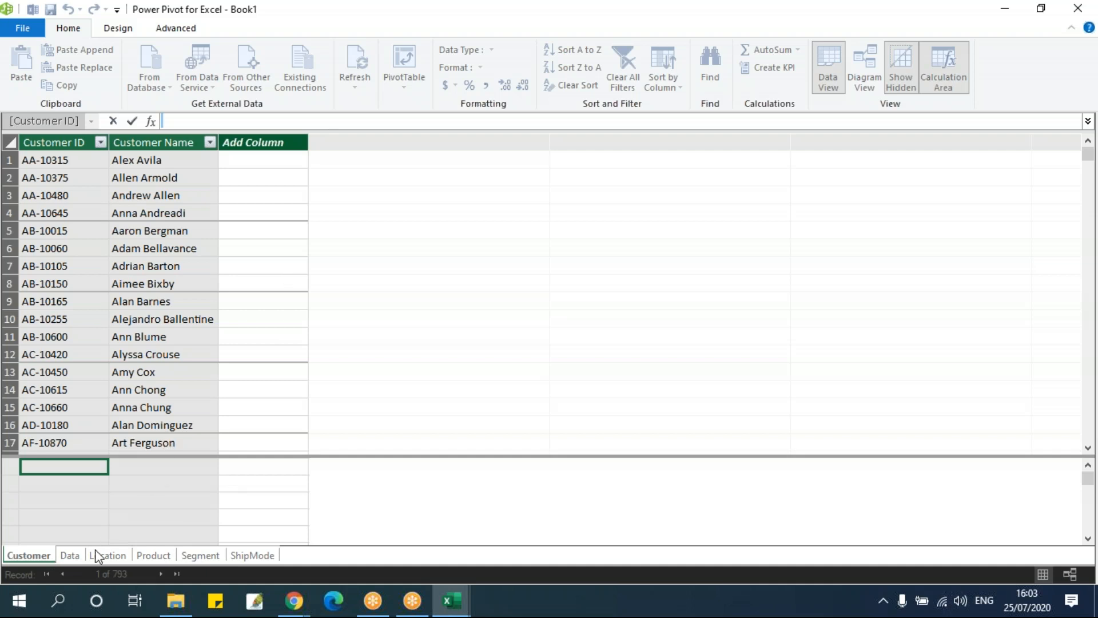
Examine the imported Customer, Data, Location, Product, Segment and ShipMode tables one after another in the data model
click(229, 390)
click(80, 553)
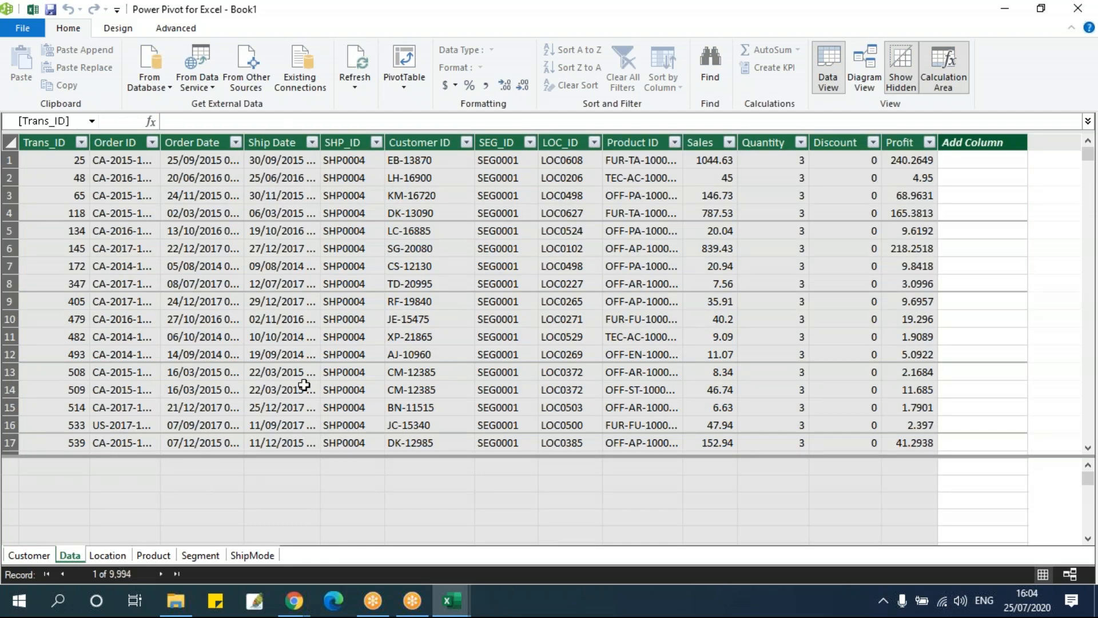
click(127, 551)
click(153, 556)
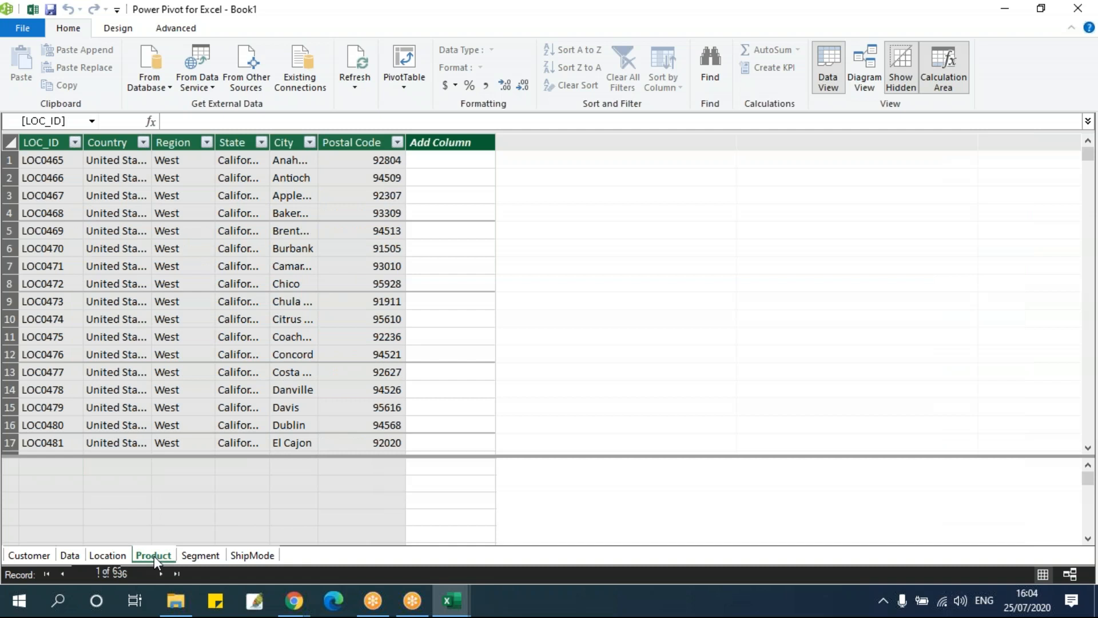
click(198, 555)
click(249, 555)
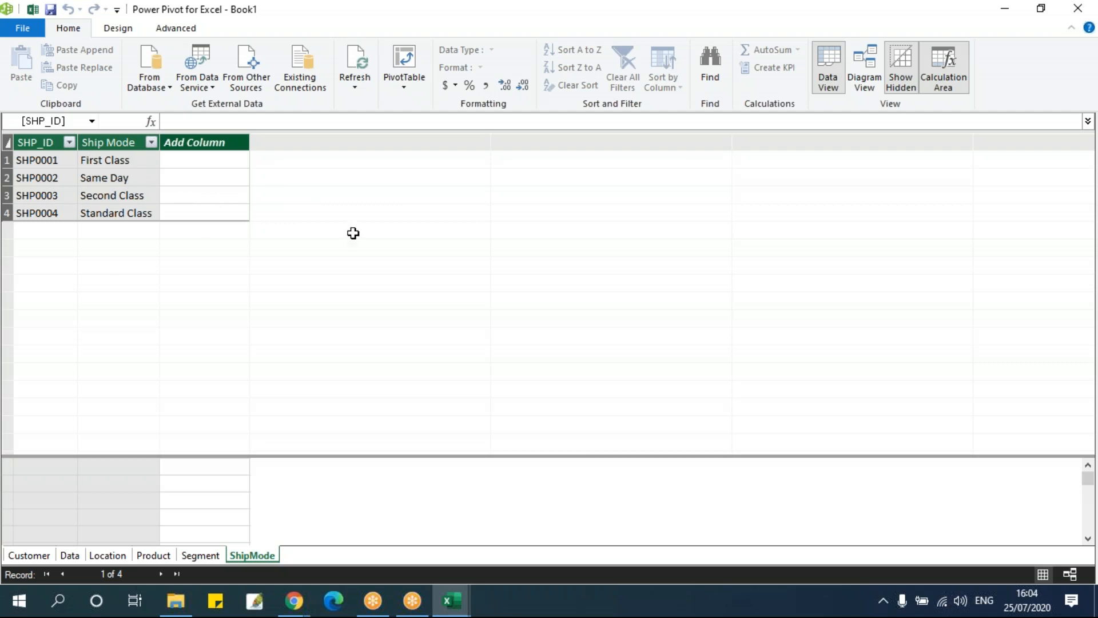
Create a relationship between the LOC_ID column of the Data table and the LOC_ID column of the Location table
click(119, 29)
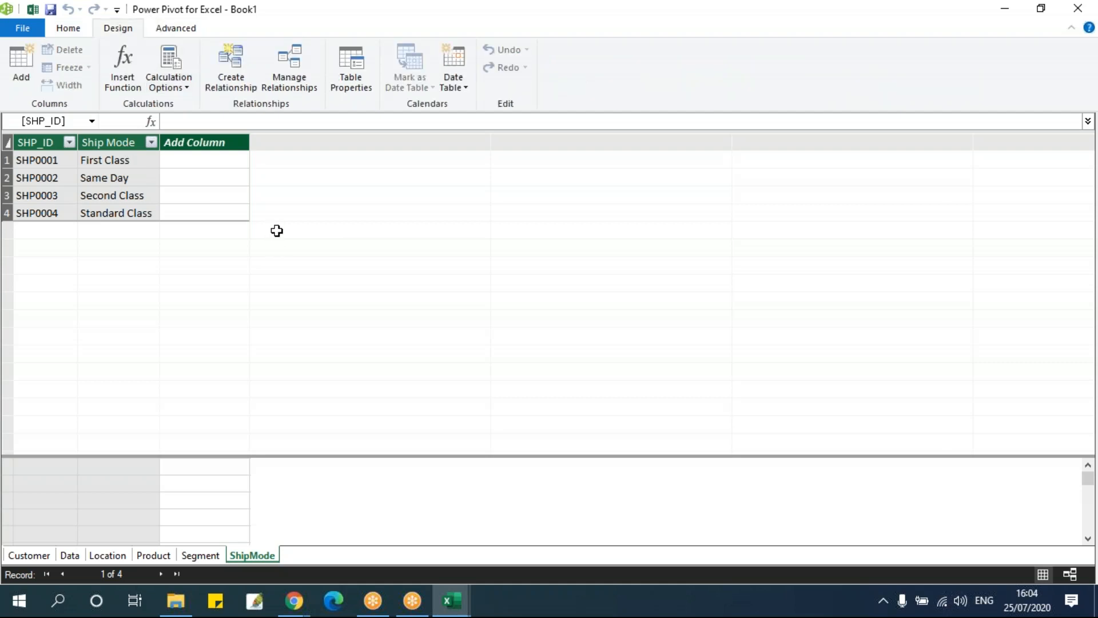
click(234, 91)
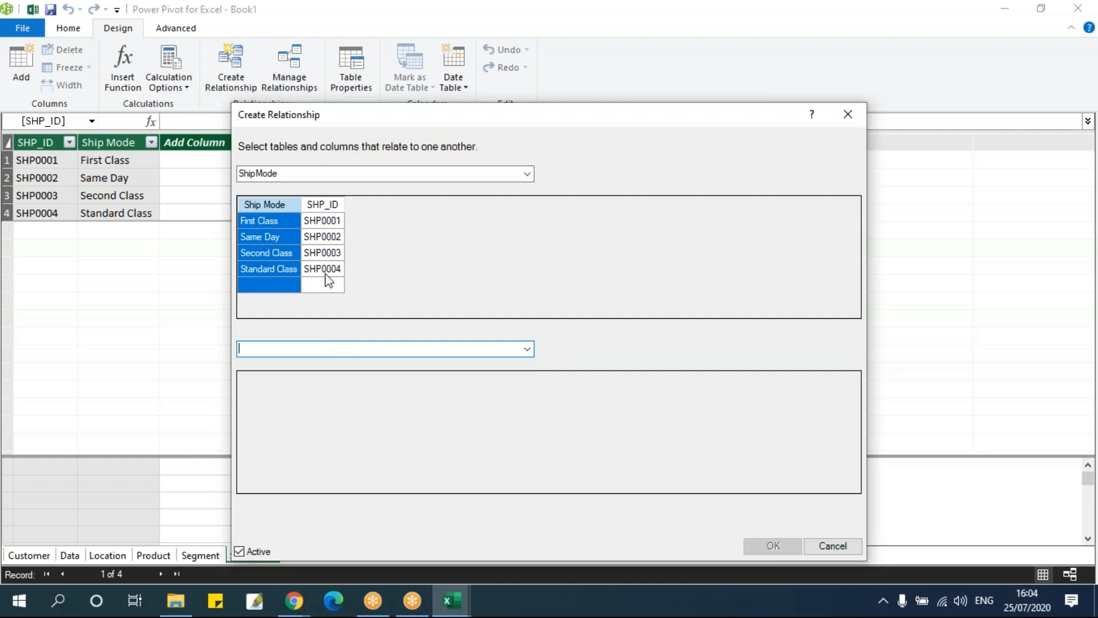
click(317, 174)
click(527, 174)
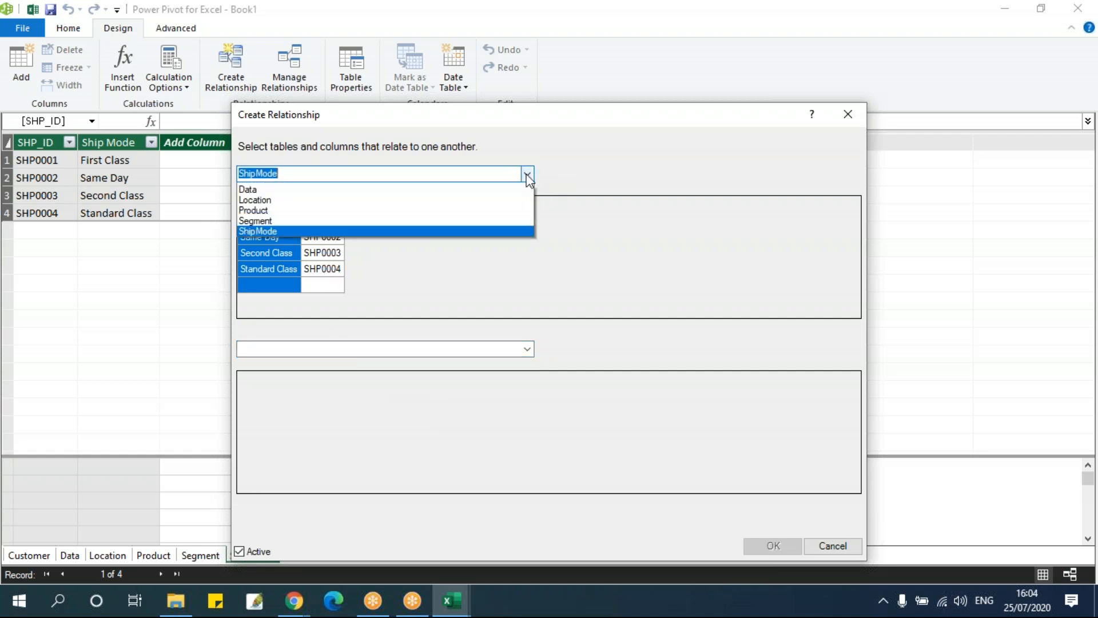
click(290, 200)
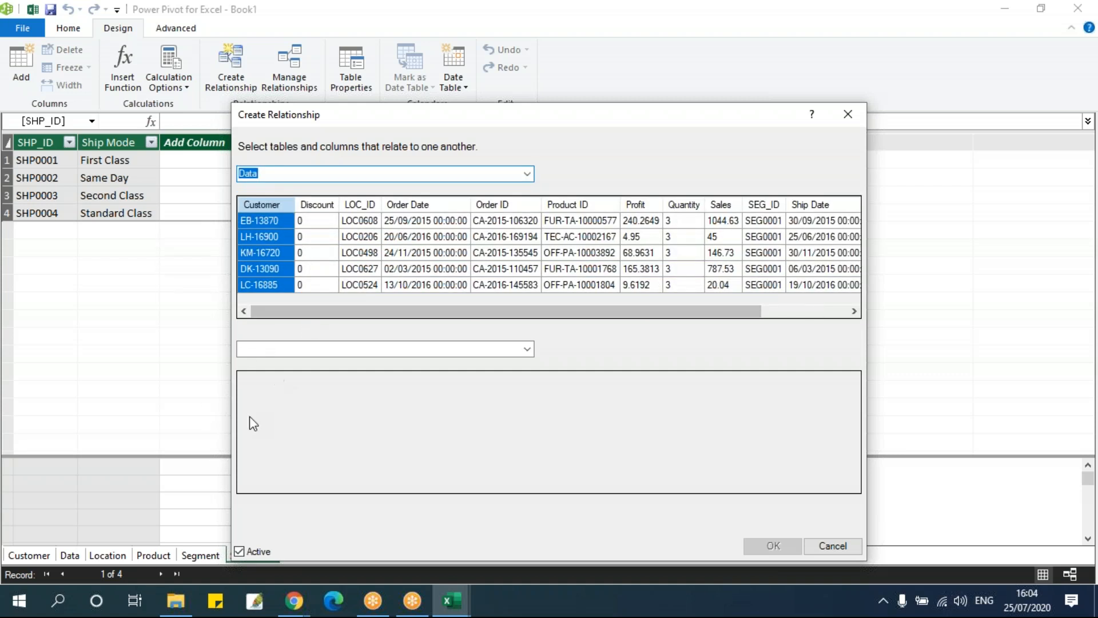
drag(316, 312, 182, 313)
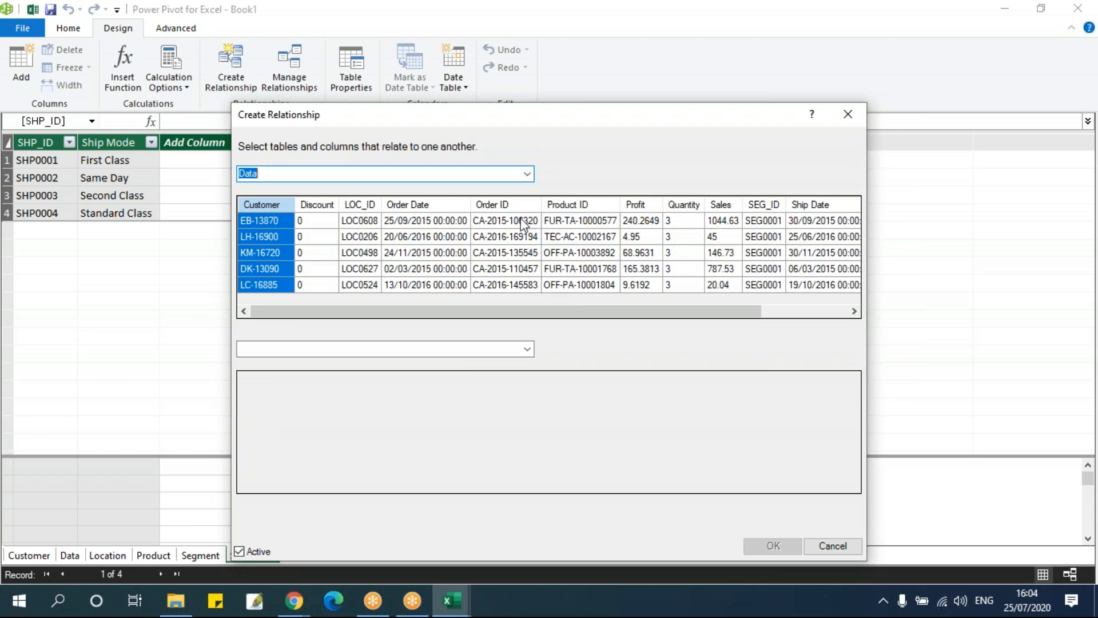
drag(488, 310, 640, 315)
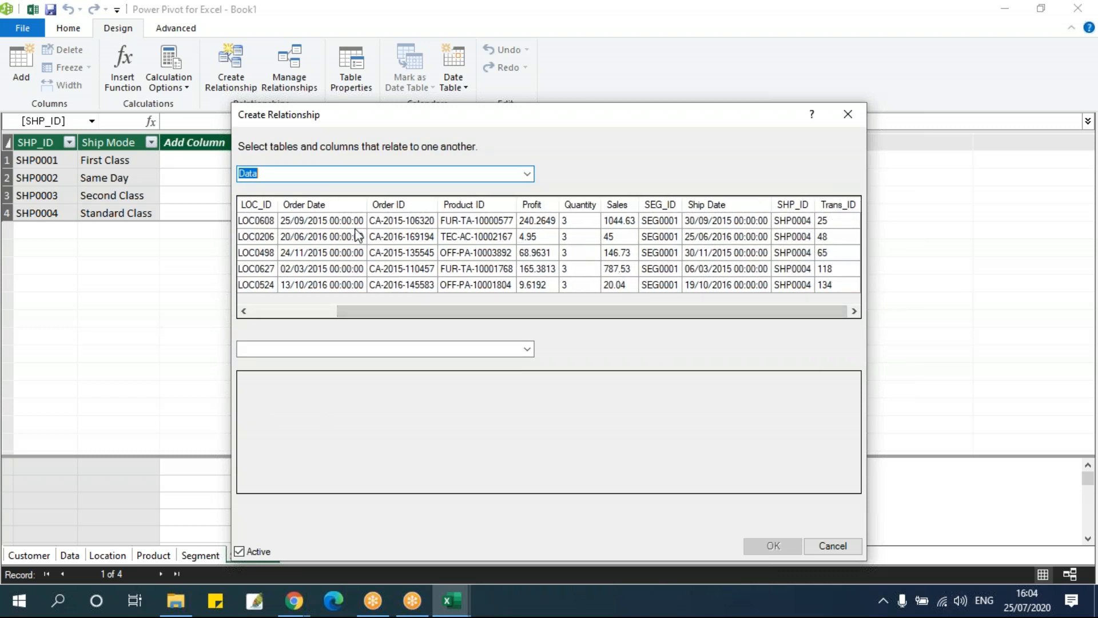
click(256, 204)
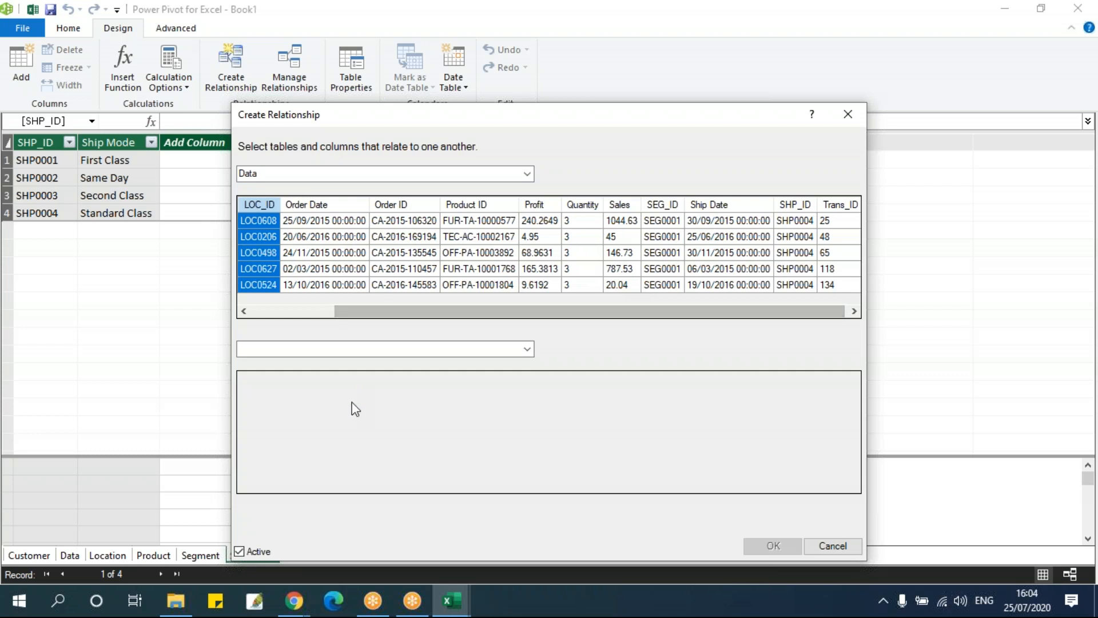
click(362, 349)
click(523, 353)
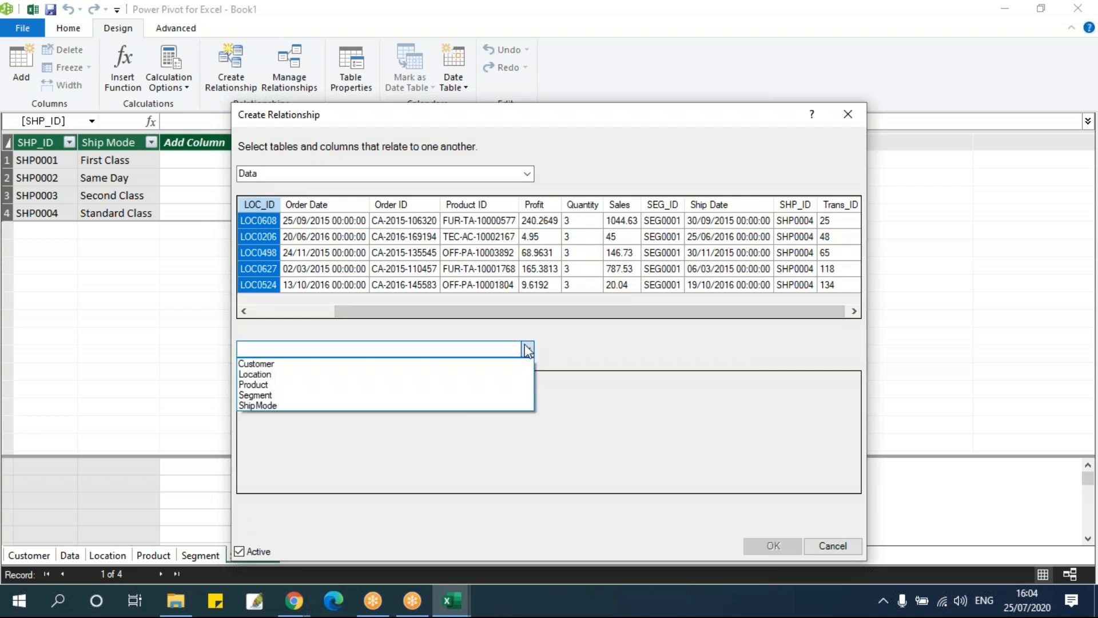
click(307, 374)
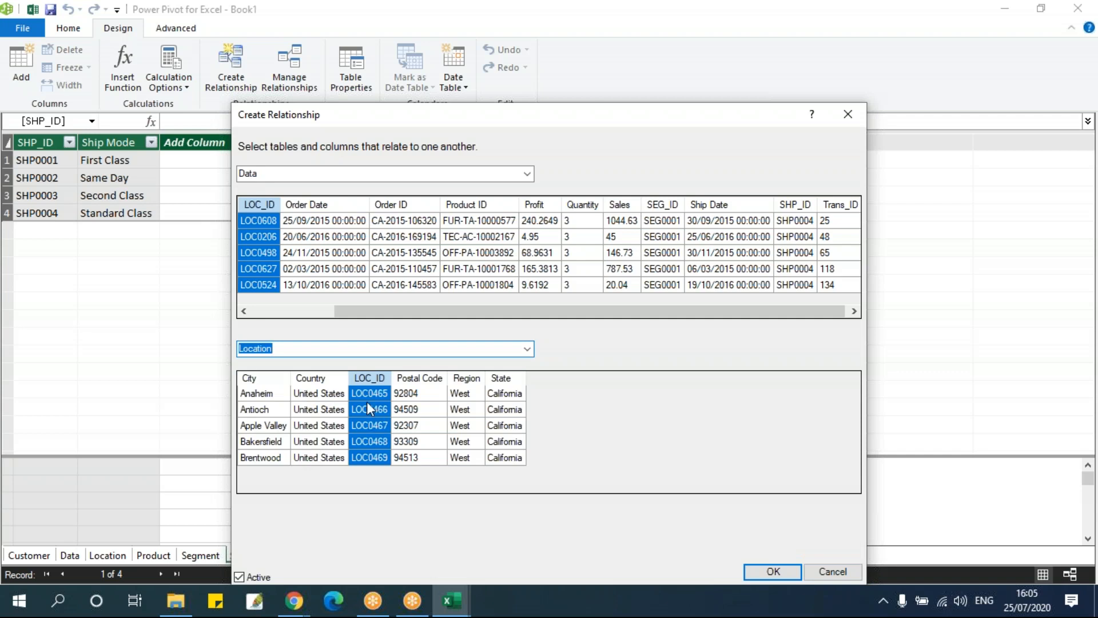
click(784, 575)
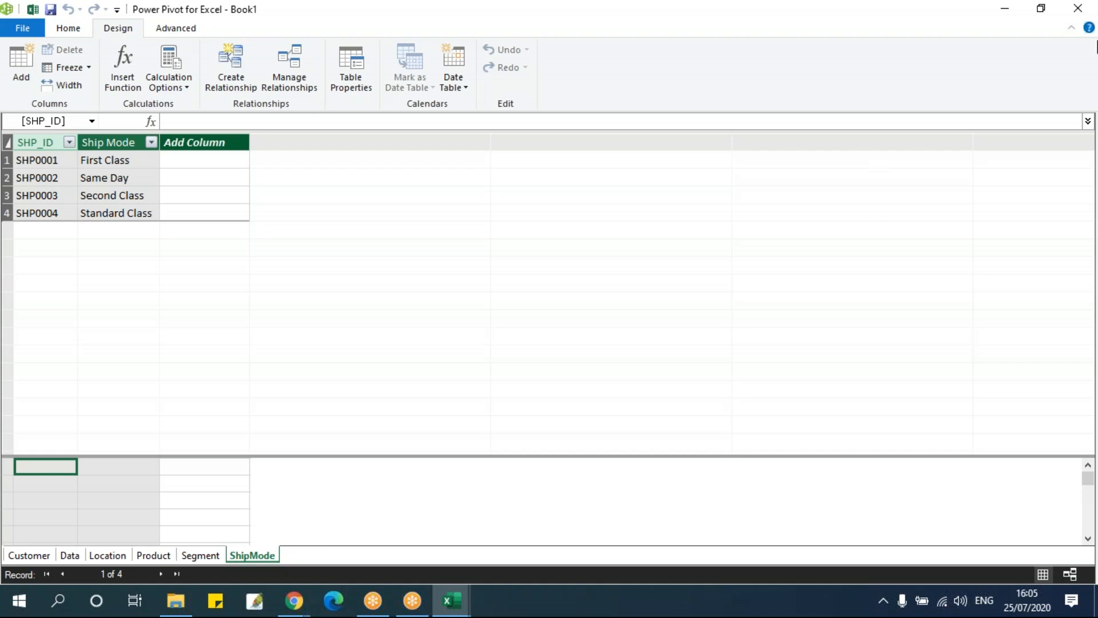
Close the Power Pivot window and return to the empty Sheet1 of the Book1 workbook in Excel
click(1085, 16)
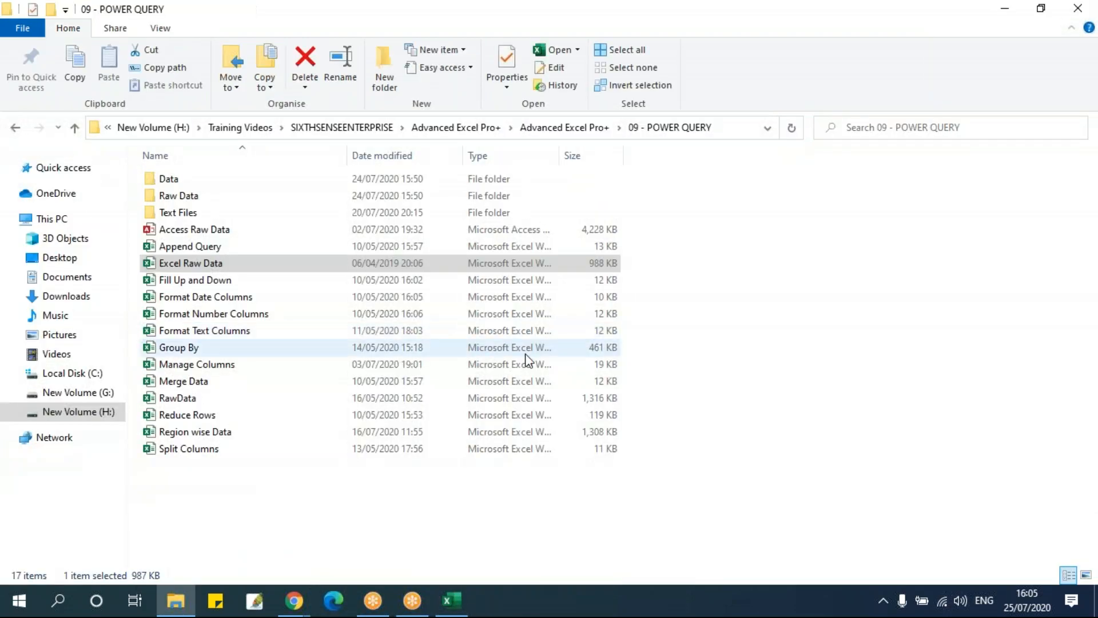
click(456, 607)
click(209, 370)
click(179, 300)
click(74, 234)
click(59, 207)
click(53, 175)
click(56, 195)
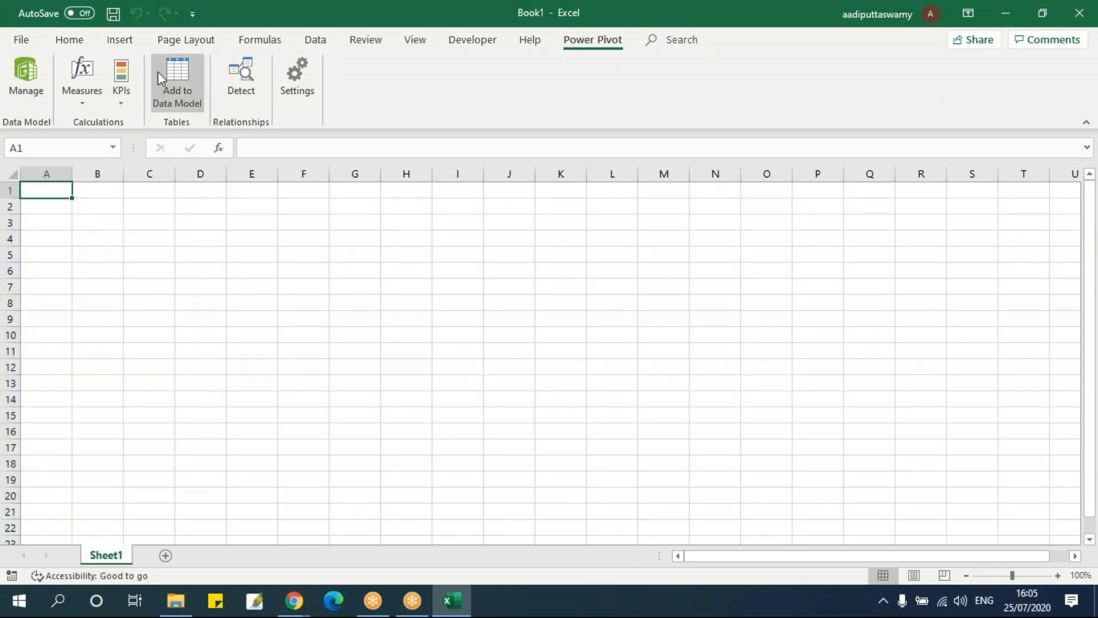
Insert a PivotTable based on this workbook's Data Model at cell A1 of the existing Sheet1
click(124, 45)
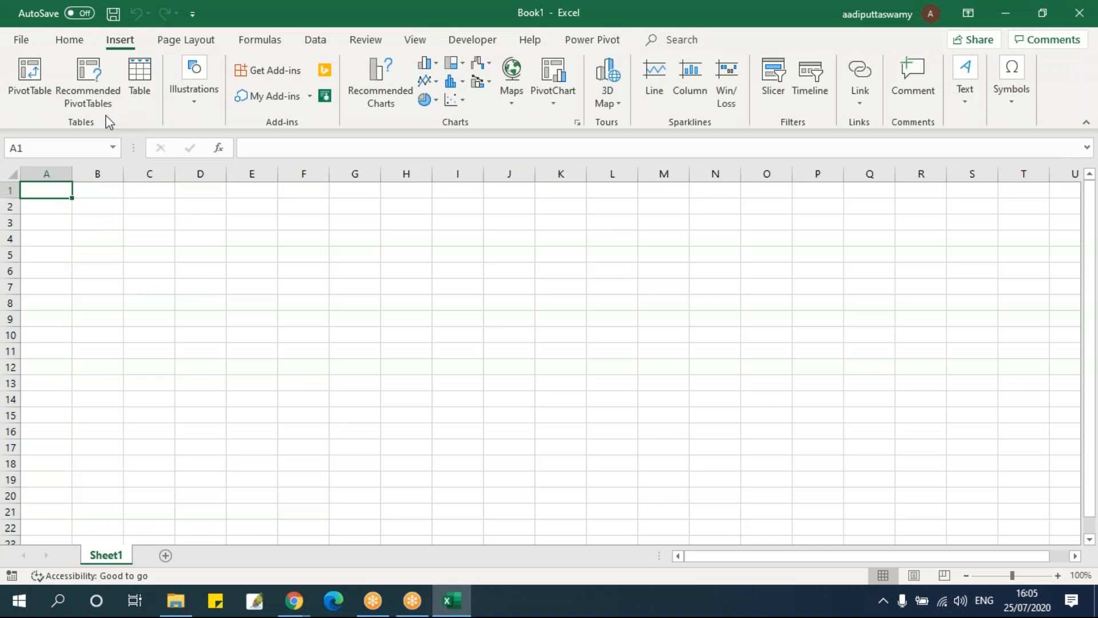
click(34, 86)
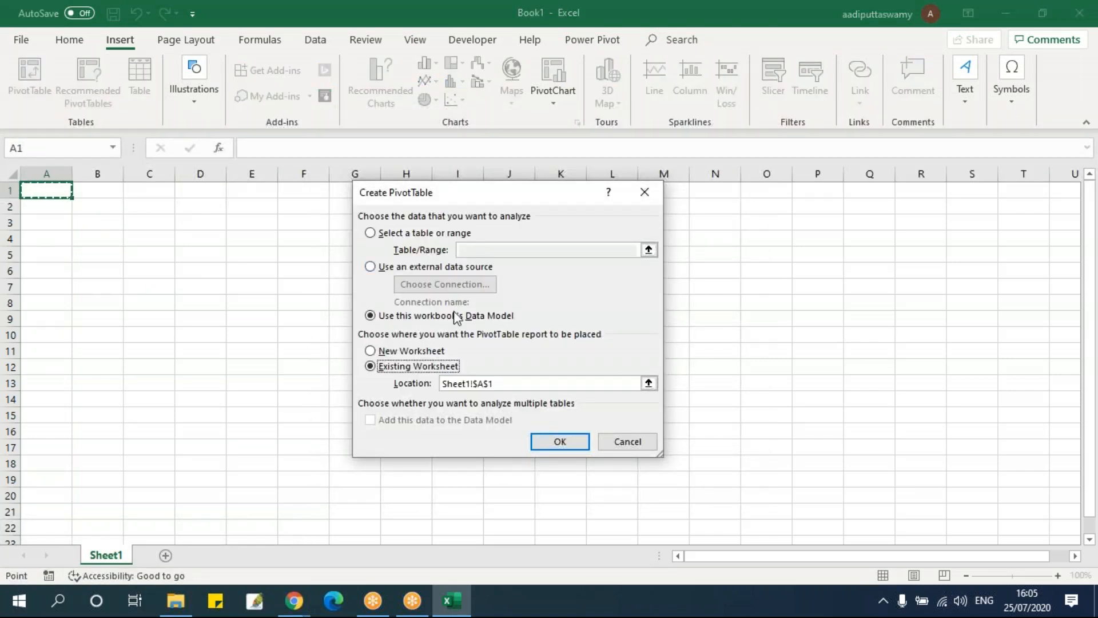
click(384, 234)
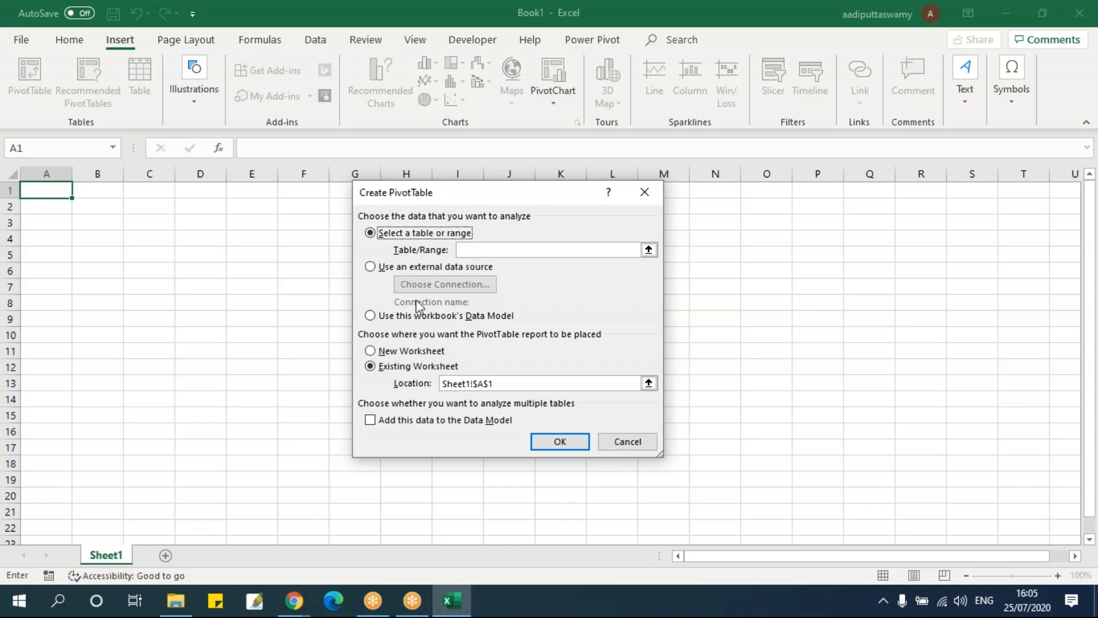
click(381, 269)
click(380, 316)
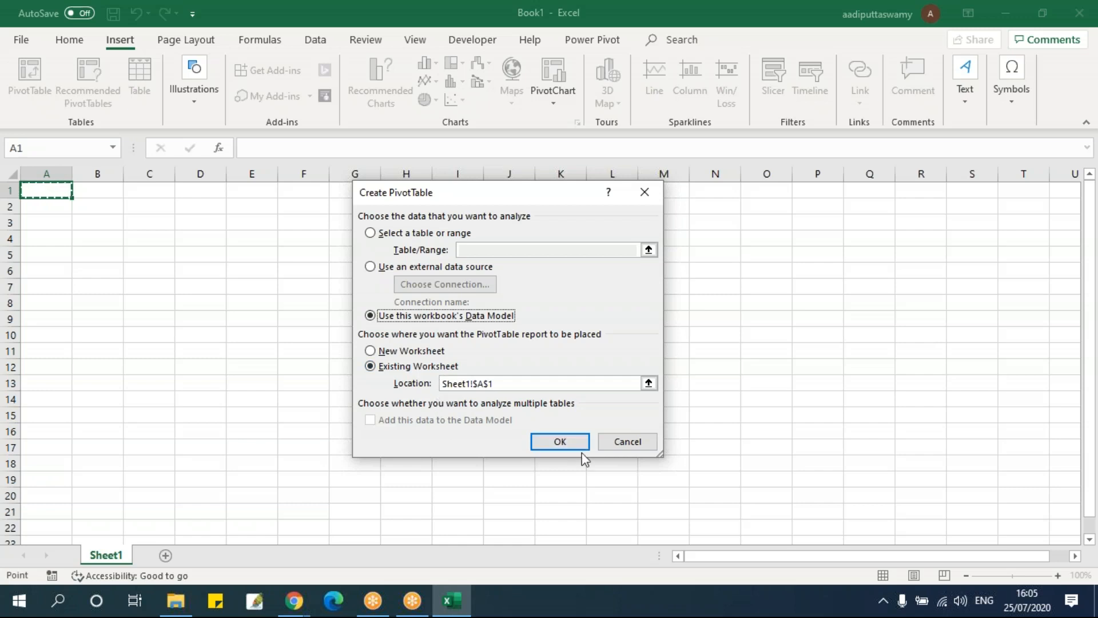
click(564, 443)
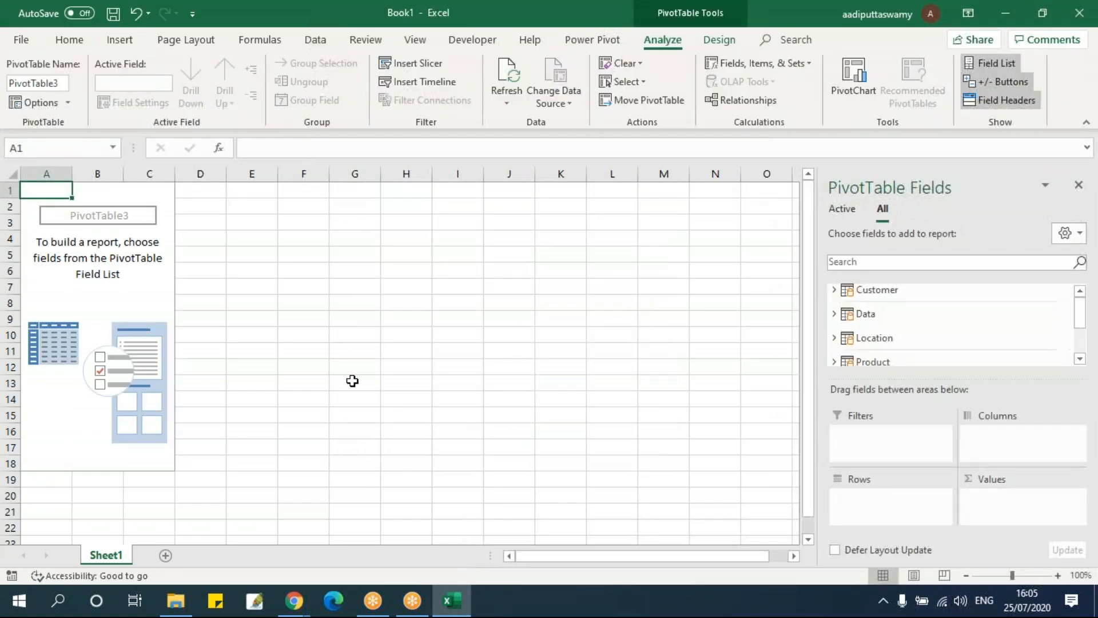
Add the Region field from the Location table to the PivotTable's rows
click(727, 207)
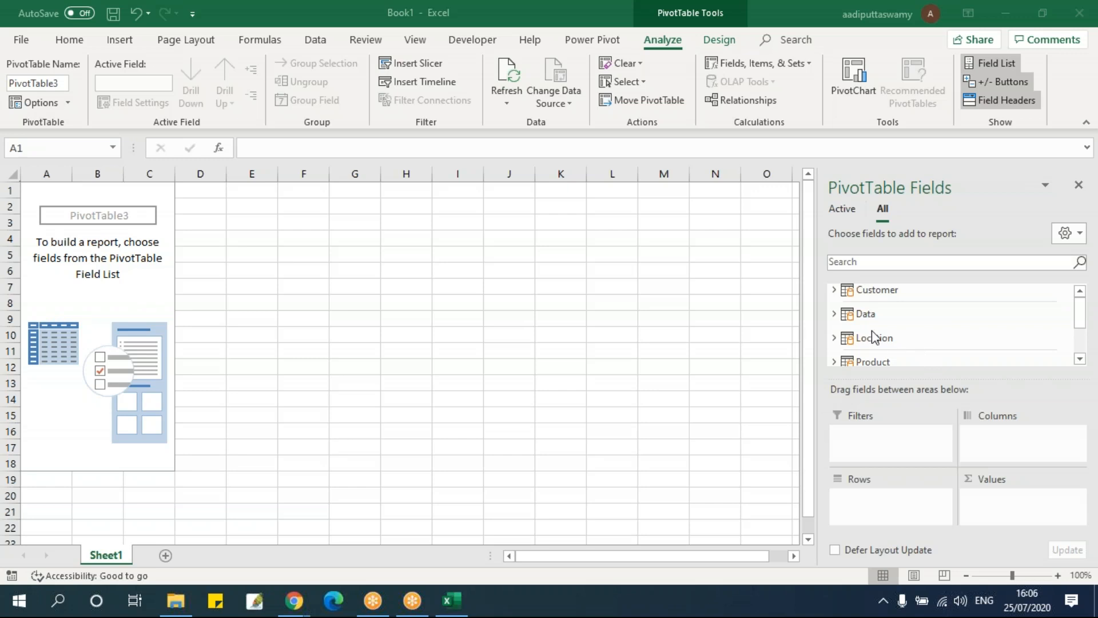
click(835, 317)
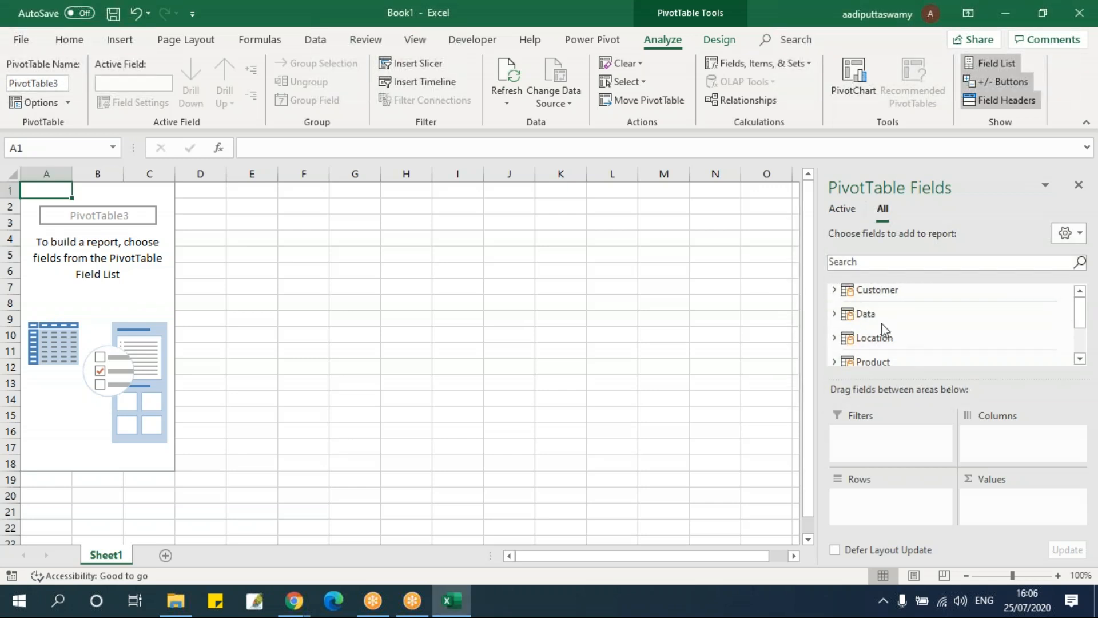
click(836, 314)
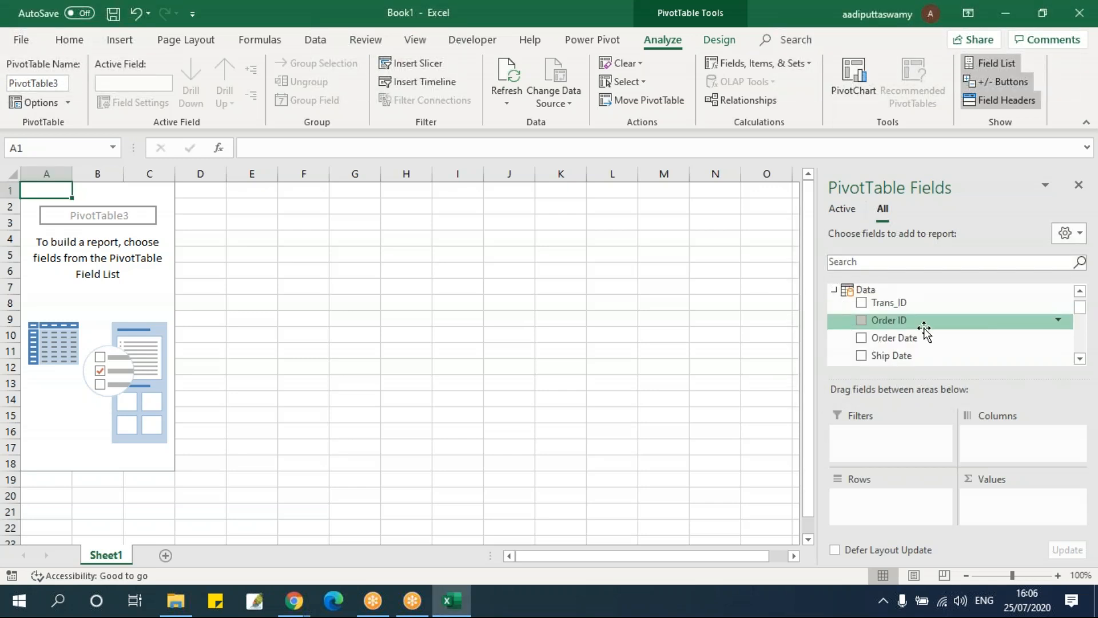
click(835, 291)
click(835, 313)
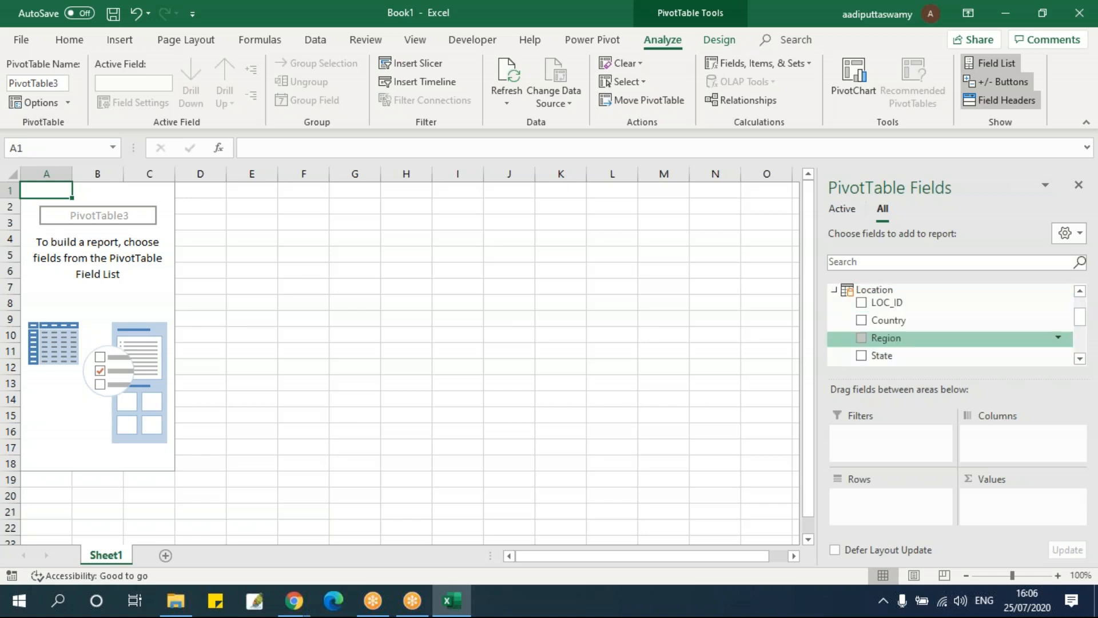
drag(912, 341, 909, 499)
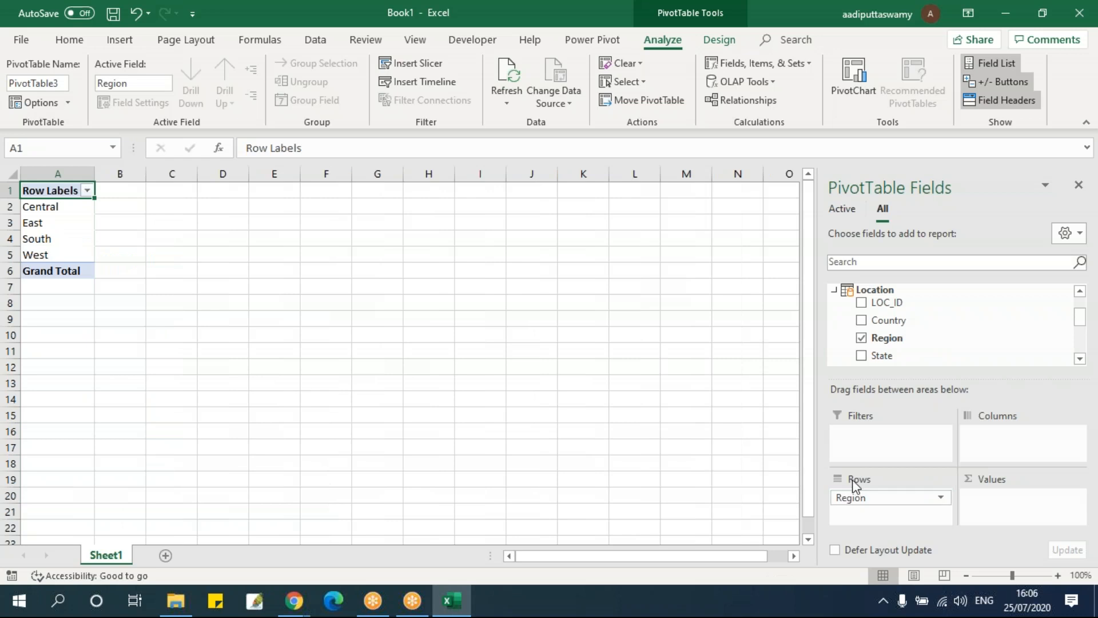
Add the Sales field from the Data table to the PivotTable's values as a sum
scroll(933, 355, up, 1)
scroll(932, 354, up, 1)
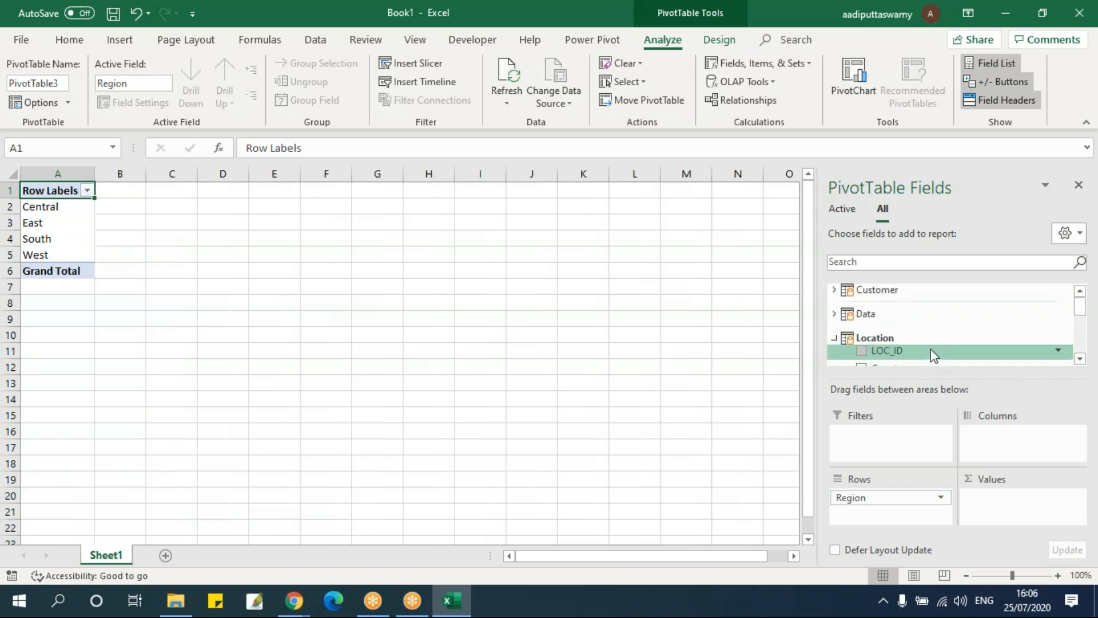
click(835, 313)
scroll(939, 320, down, 3)
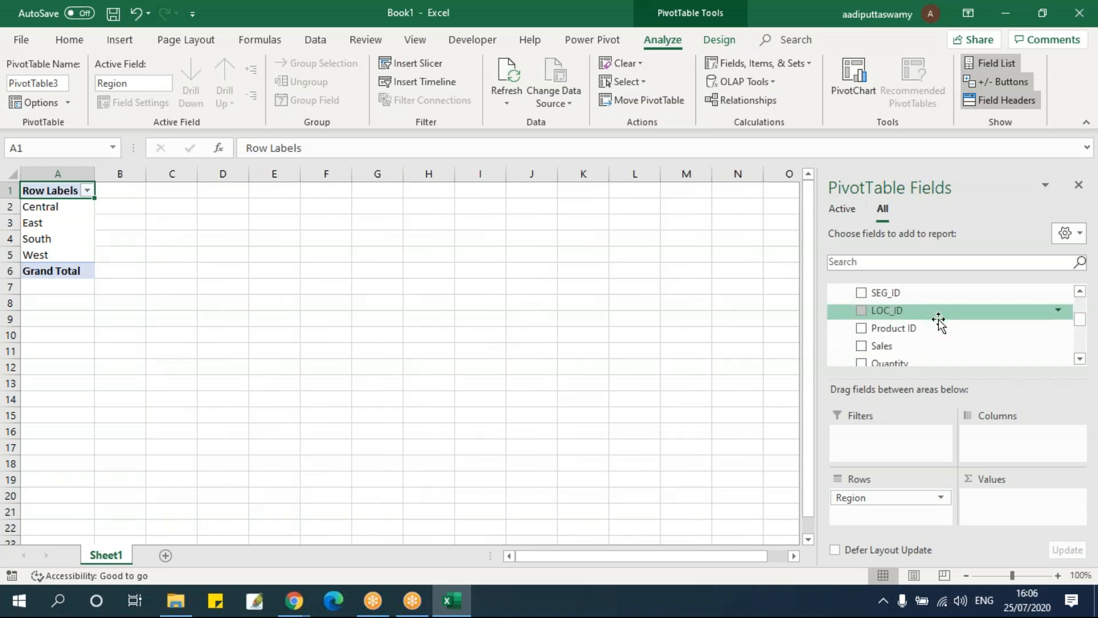
drag(904, 314, 1001, 517)
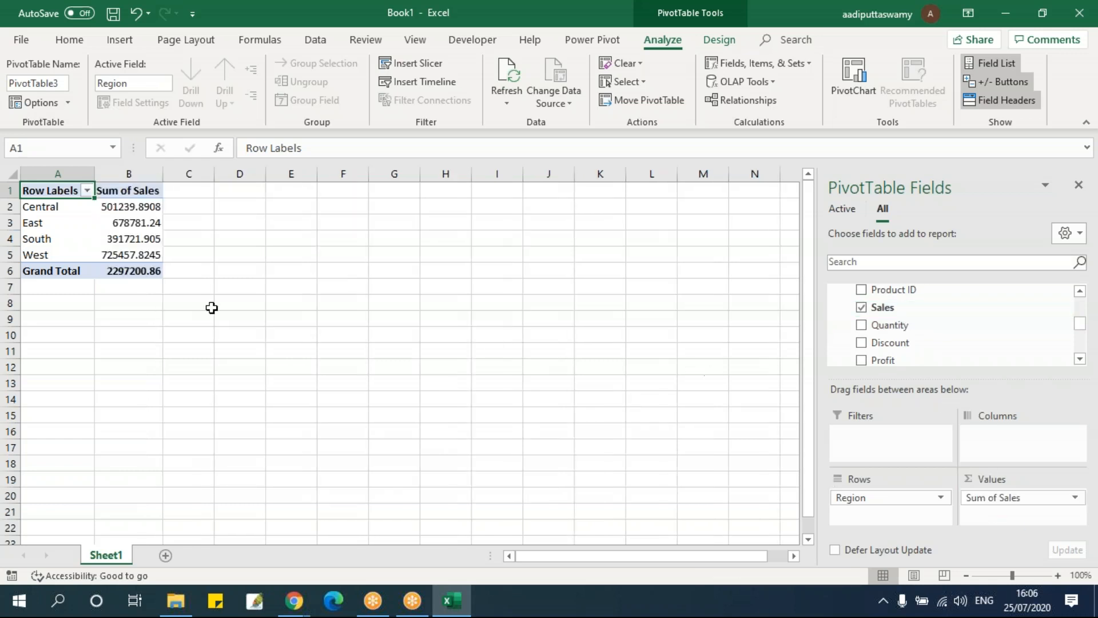
Examine the Sum of Sales for each region at 160% zoom, with the Data table's field list collapsed
click(140, 225)
scroll(286, 282, up, 4)
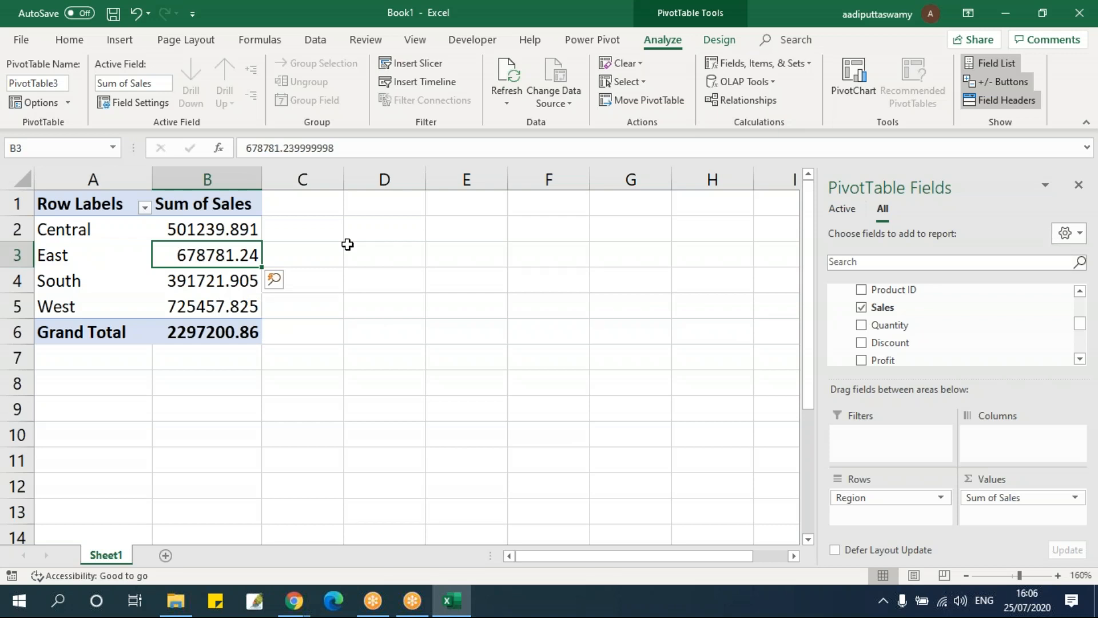
scroll(978, 362, up, 5)
click(834, 314)
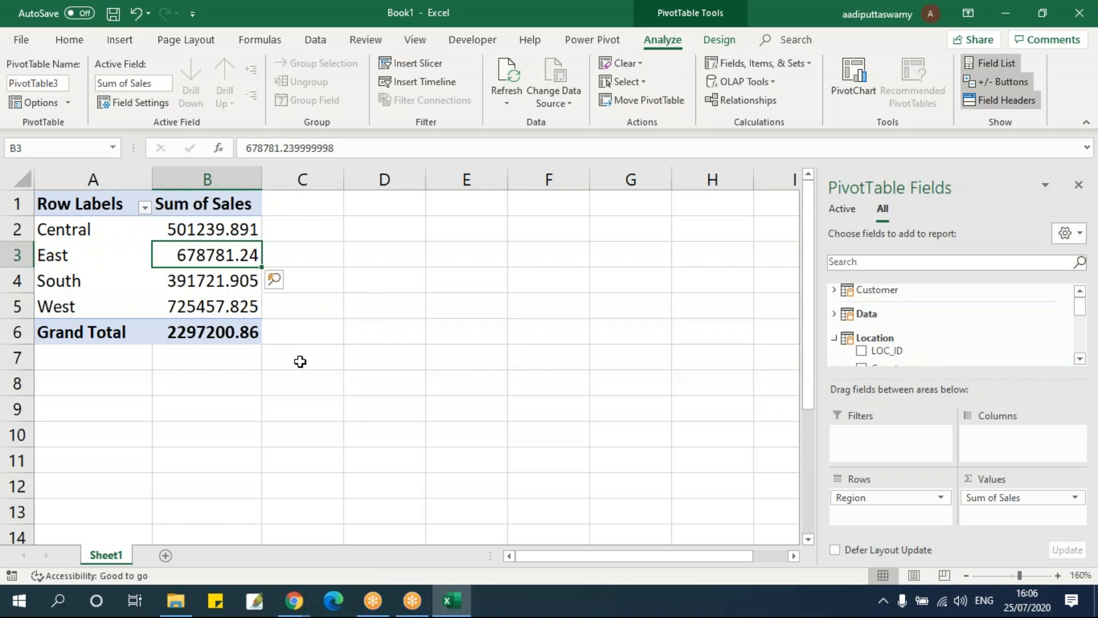
right_click(252, 283)
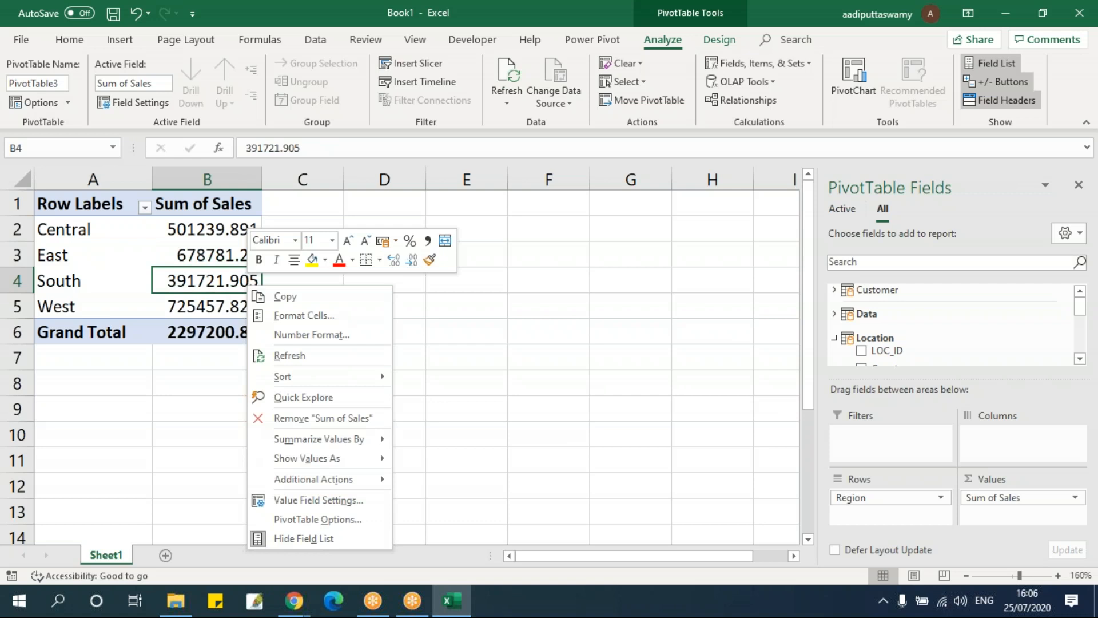
click(632, 337)
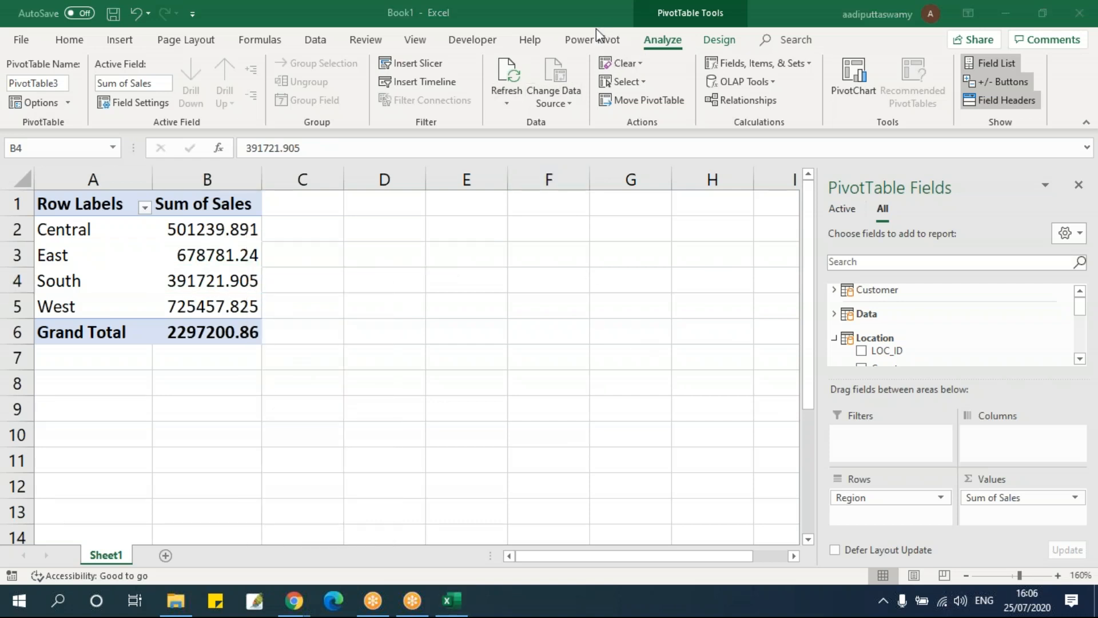
Reopen the workbook's data model in Power Pivot and select the Second Class entry in the ShipMode table
click(594, 33)
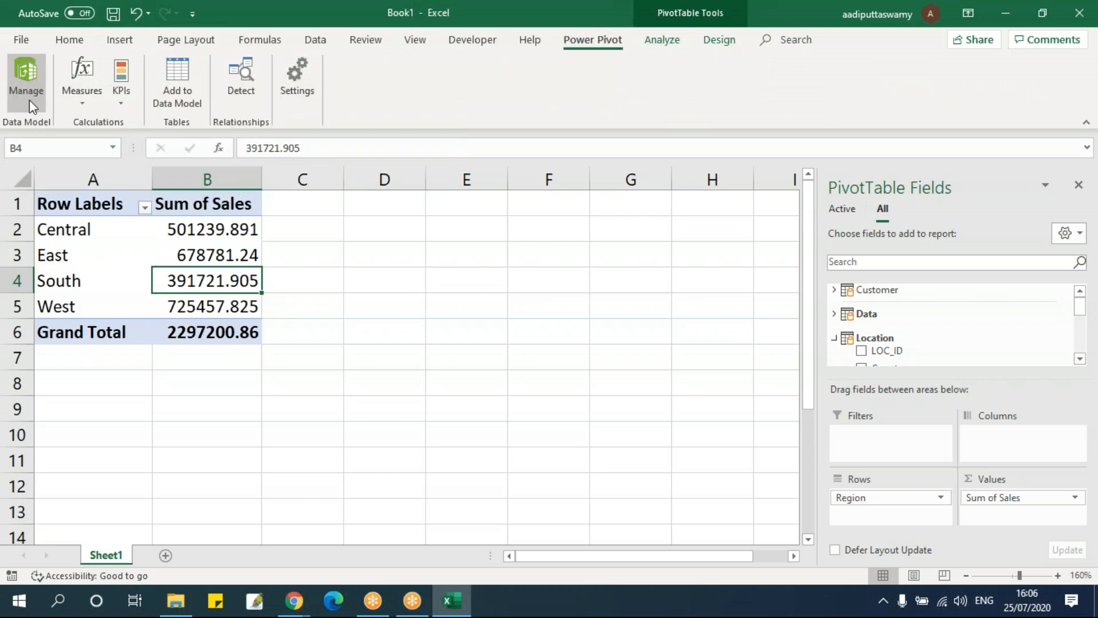
click(29, 100)
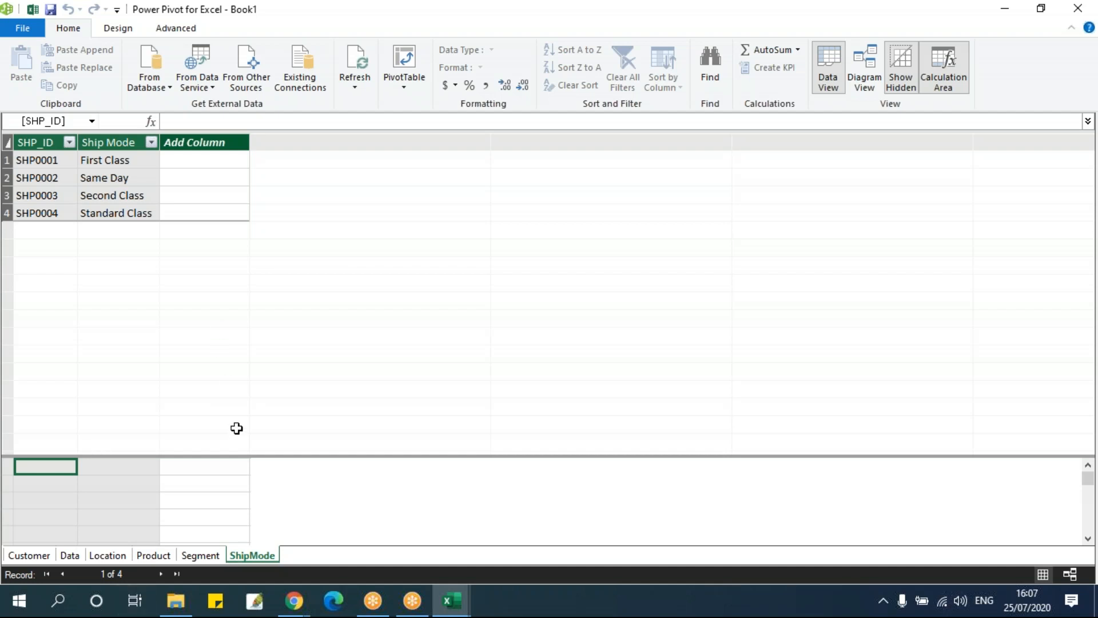
key(alt+Tab)
key(alt+Tab)
click(141, 201)
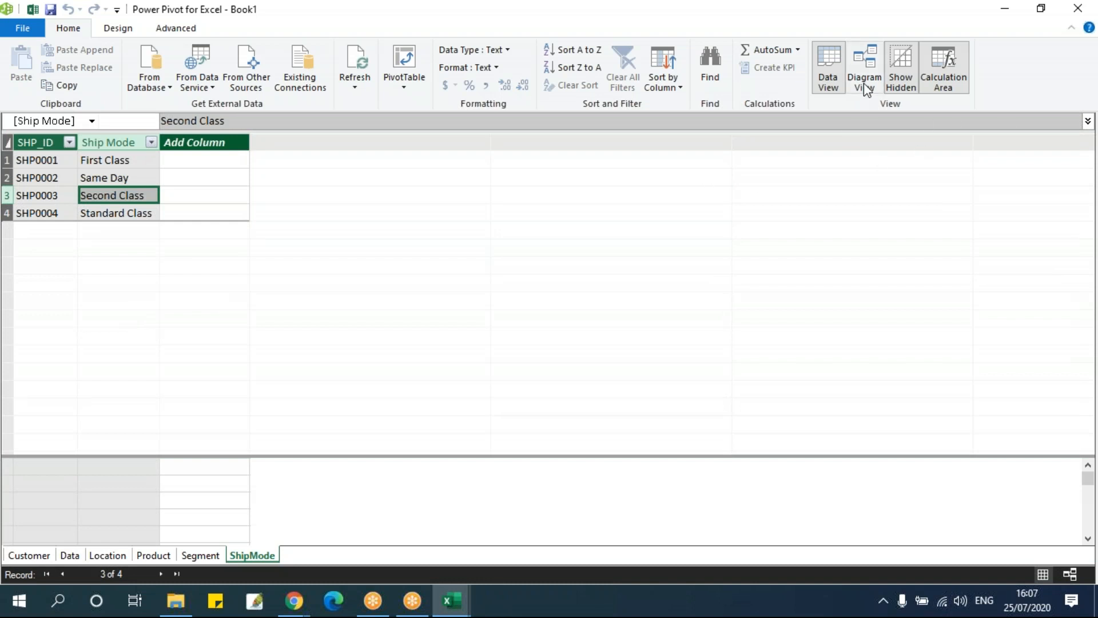
Review the existing relationship between the Data and Location tables in Power Pivot's Manage Relationships dialog and close it
click(123, 29)
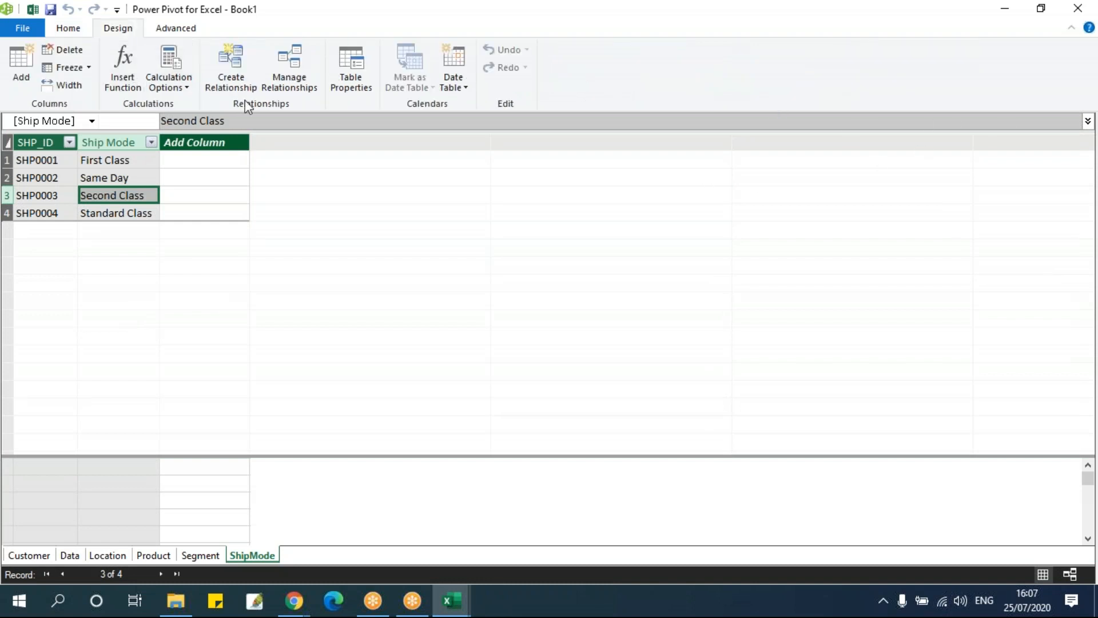
click(295, 92)
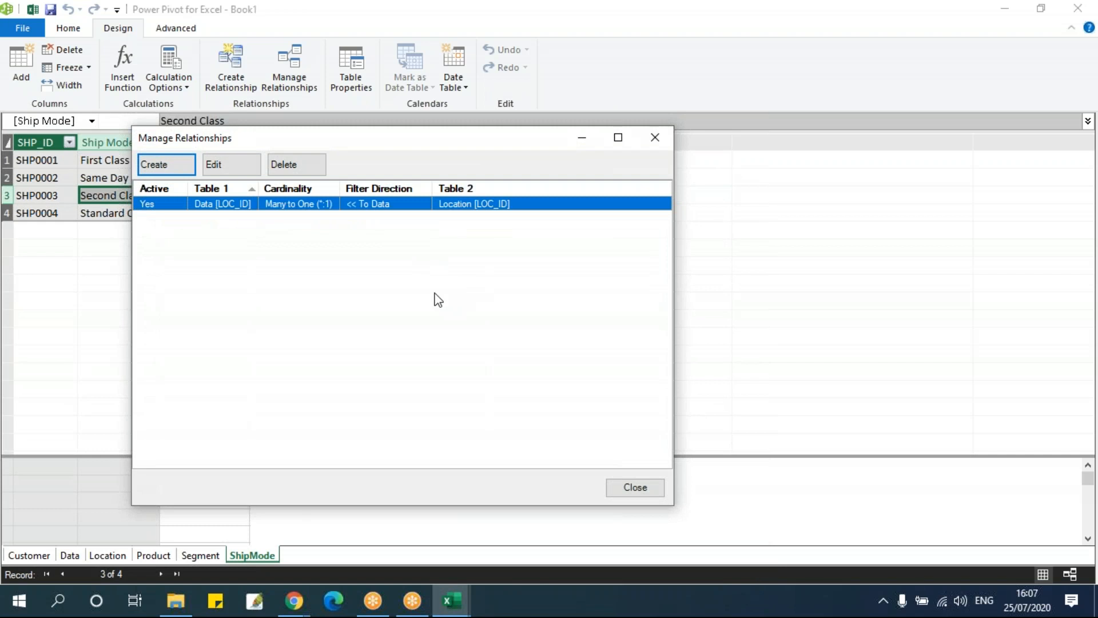
click(209, 205)
click(633, 487)
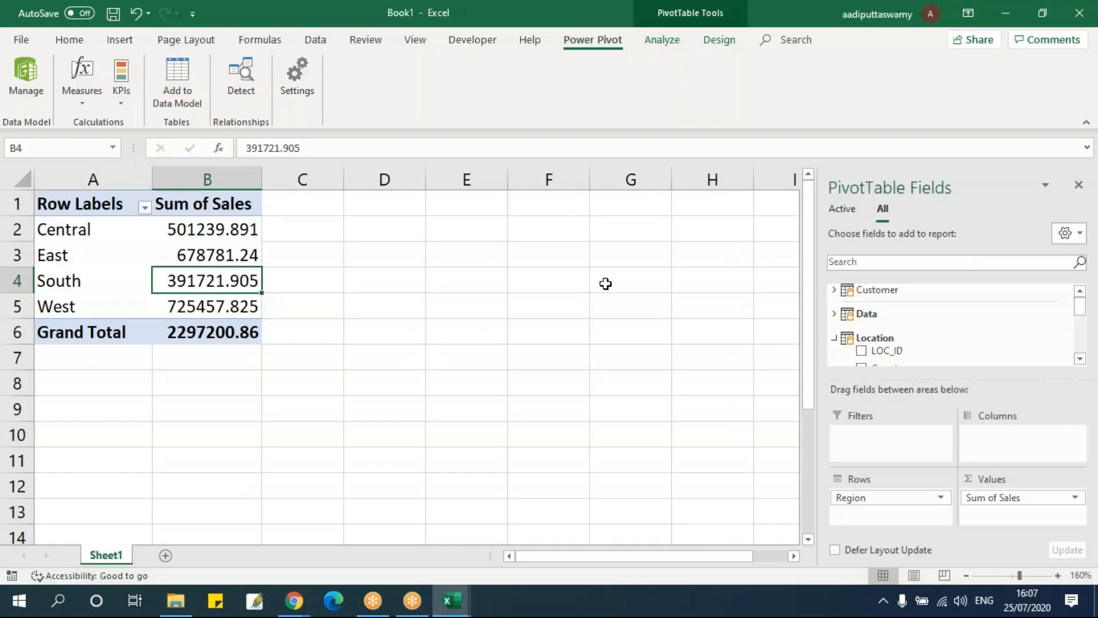
In the Excel workbook, inspect the PivotTable's relationships and the tables offered for a new relationship, without creating one
click(605, 282)
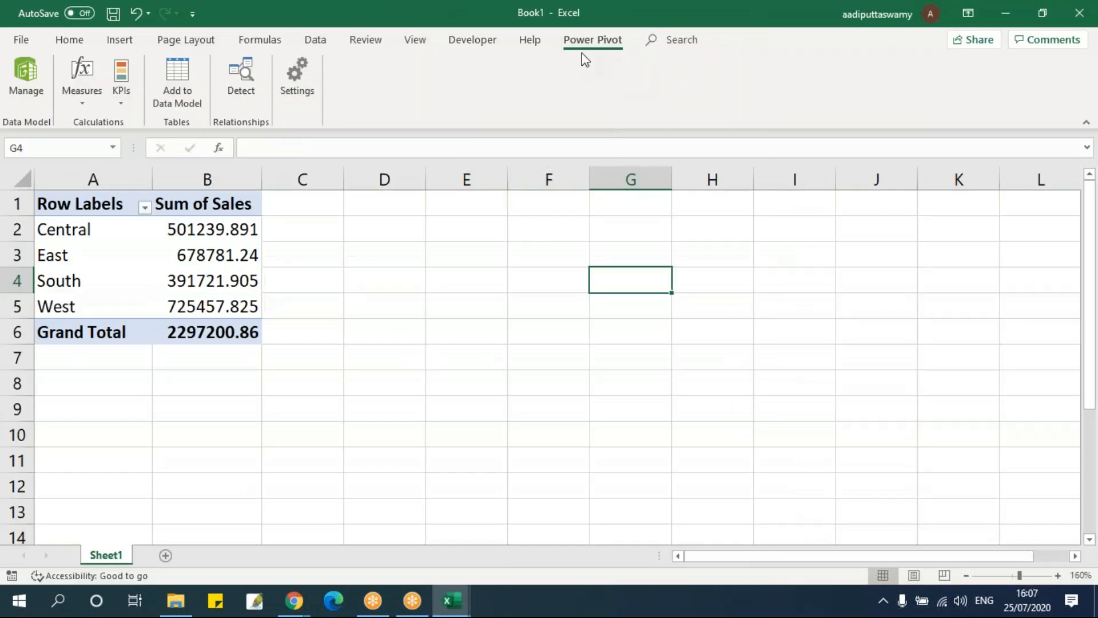
click(220, 280)
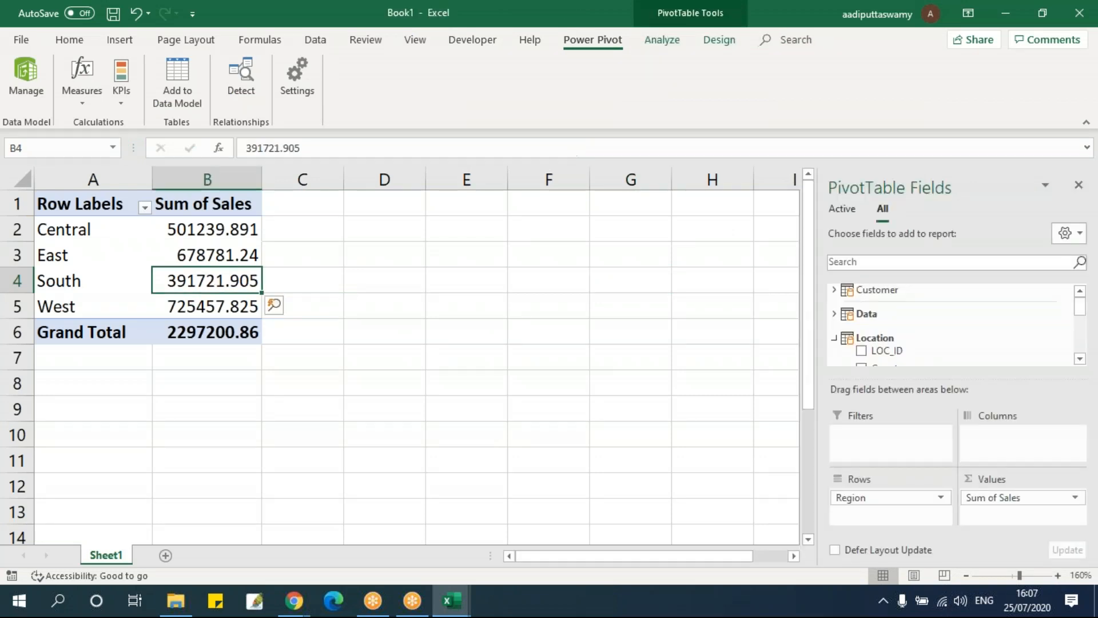
click(664, 40)
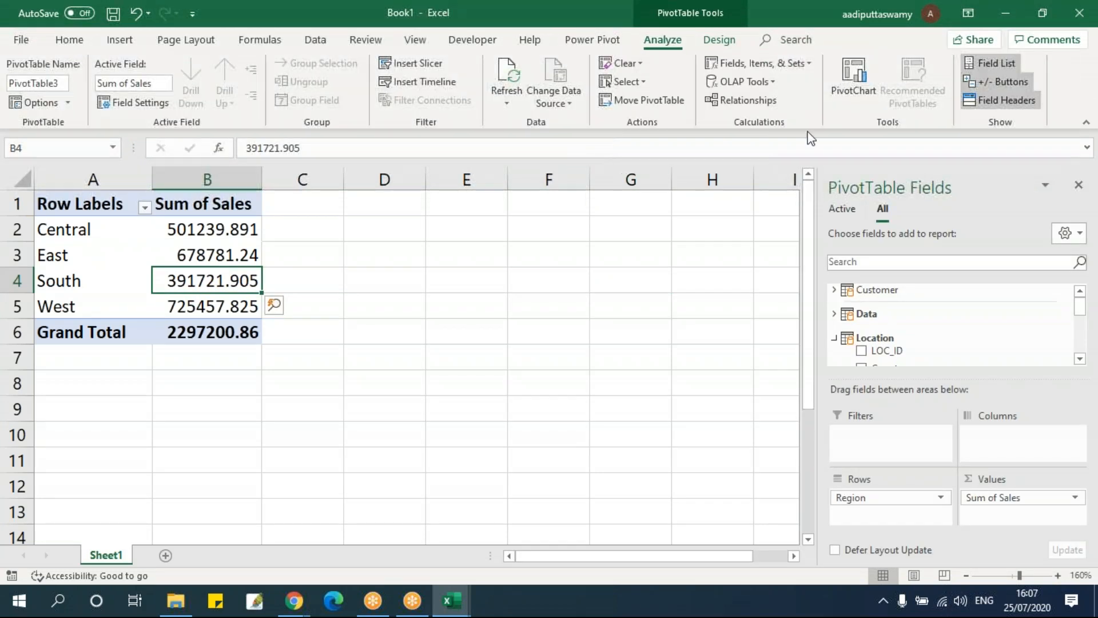
click(740, 100)
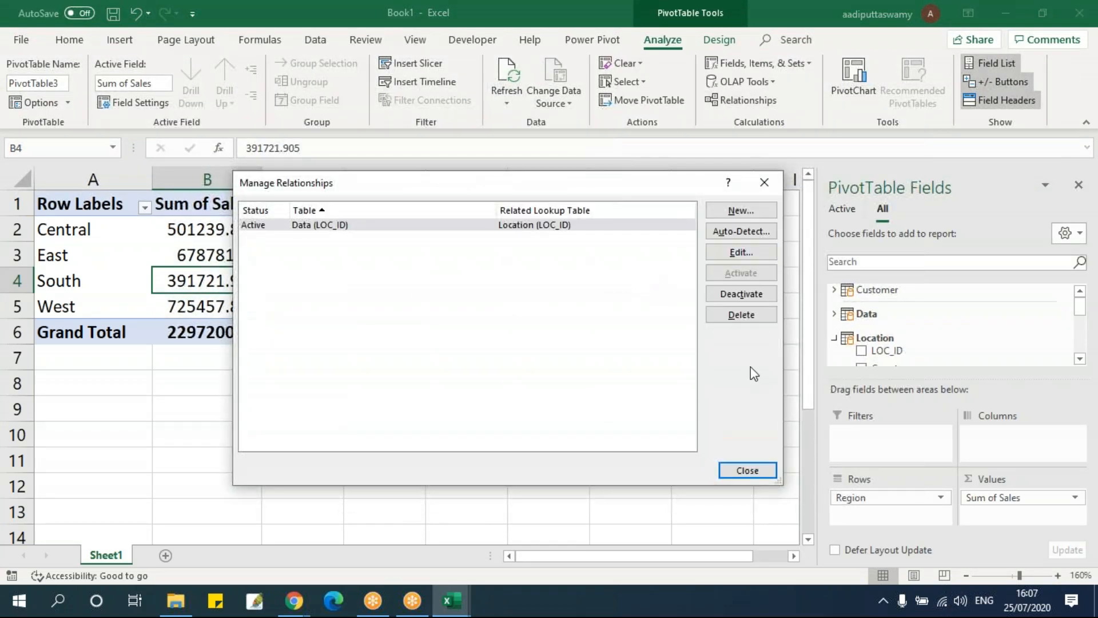
click(740, 211)
click(498, 313)
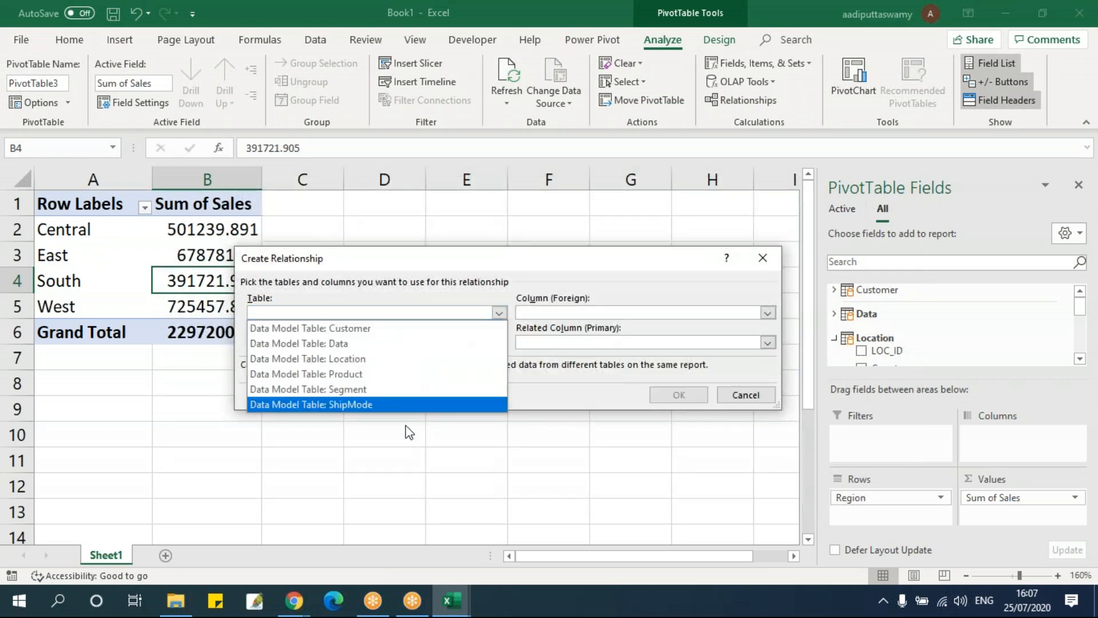
click(759, 397)
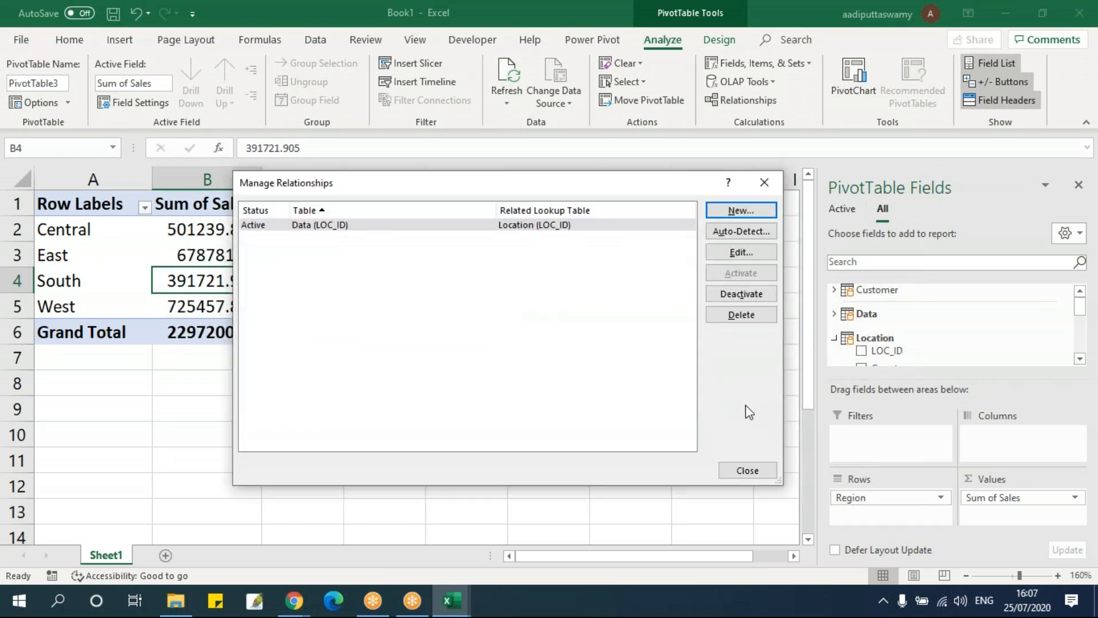
click(747, 471)
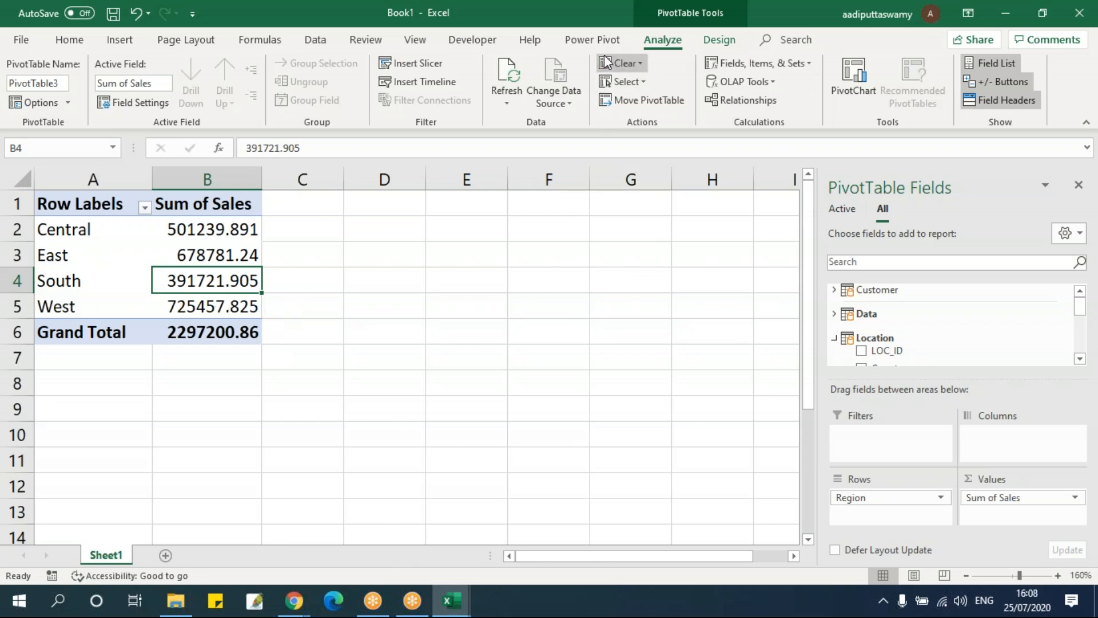
Reopen the workbook's data model in Power Pivot and display the Data table
click(599, 40)
click(36, 85)
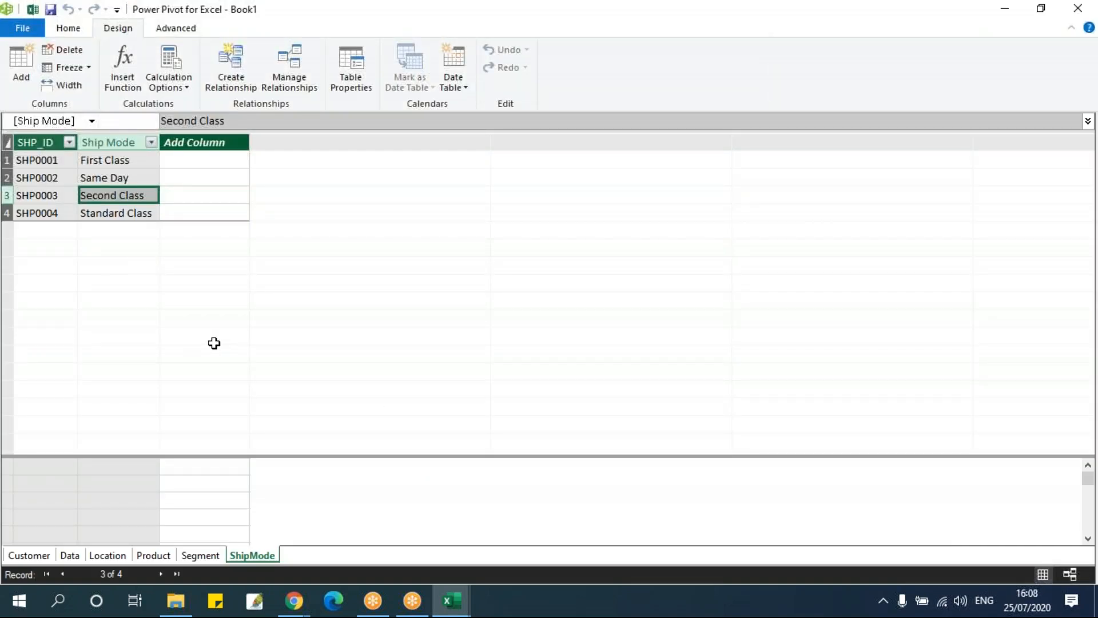
click(152, 555)
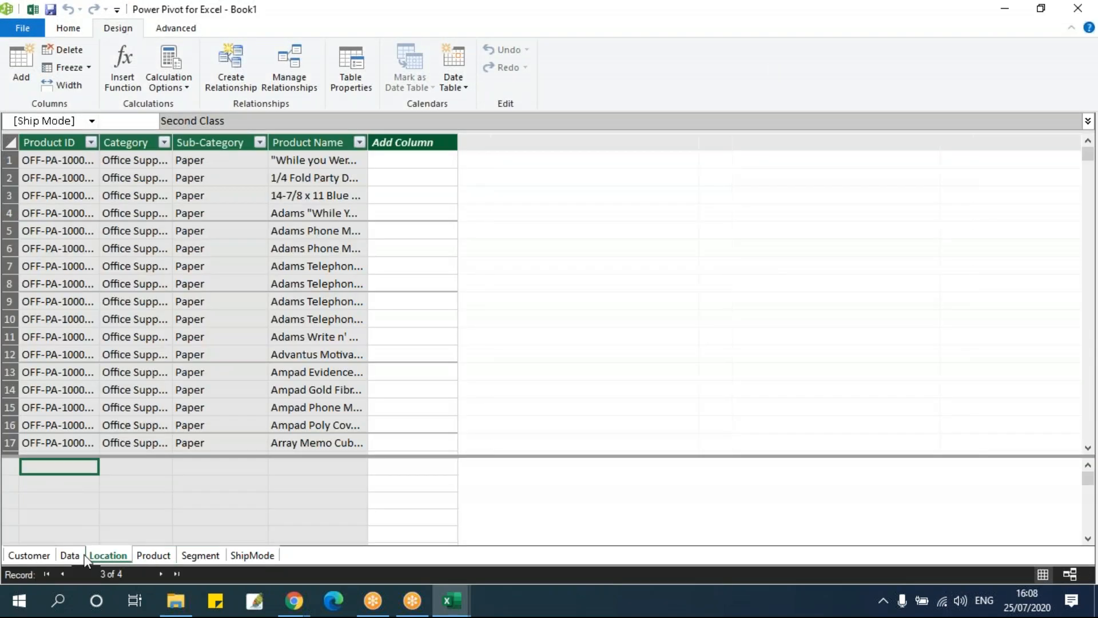
click(69, 556)
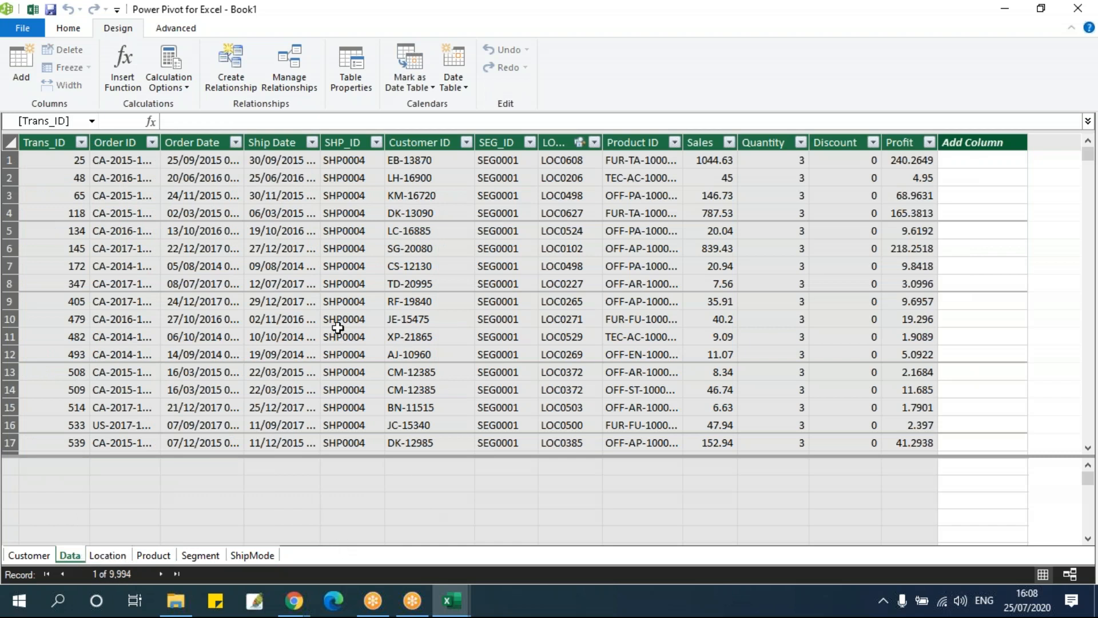
Start a new relationship from Manage Relationships with Data as the first table
click(290, 80)
drag(196, 39, 501, 252)
click(377, 270)
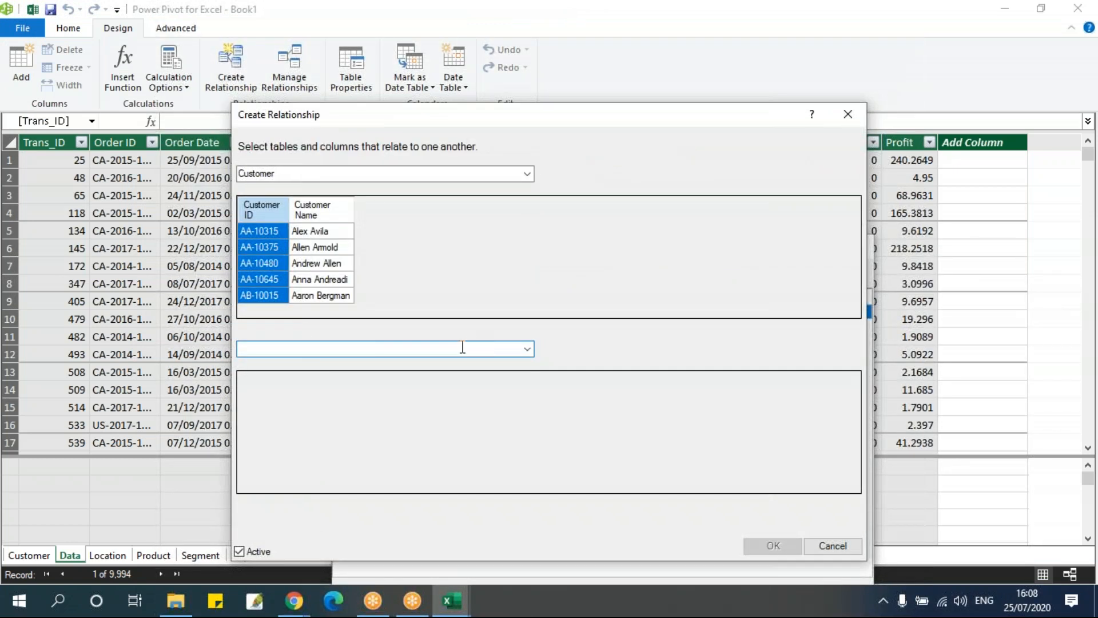
click(347, 177)
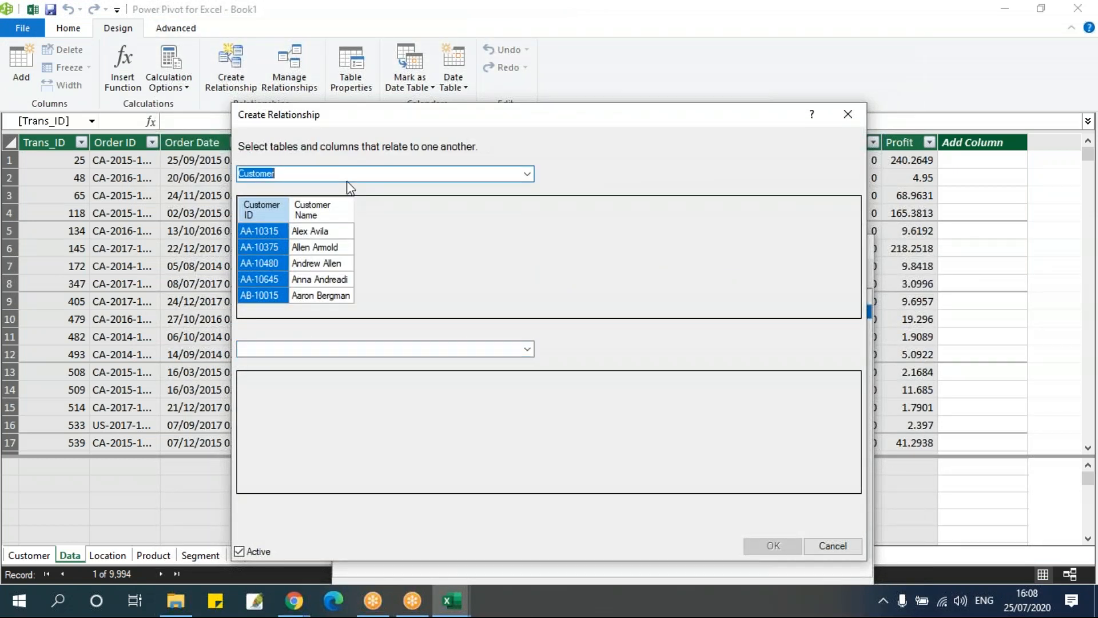
click(526, 174)
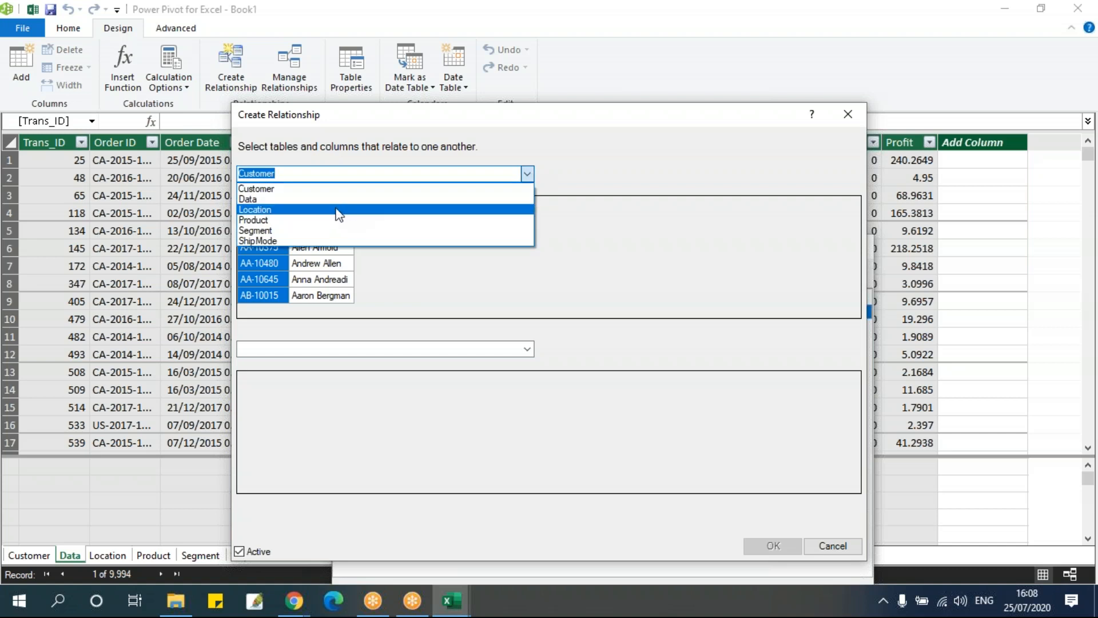
click(298, 200)
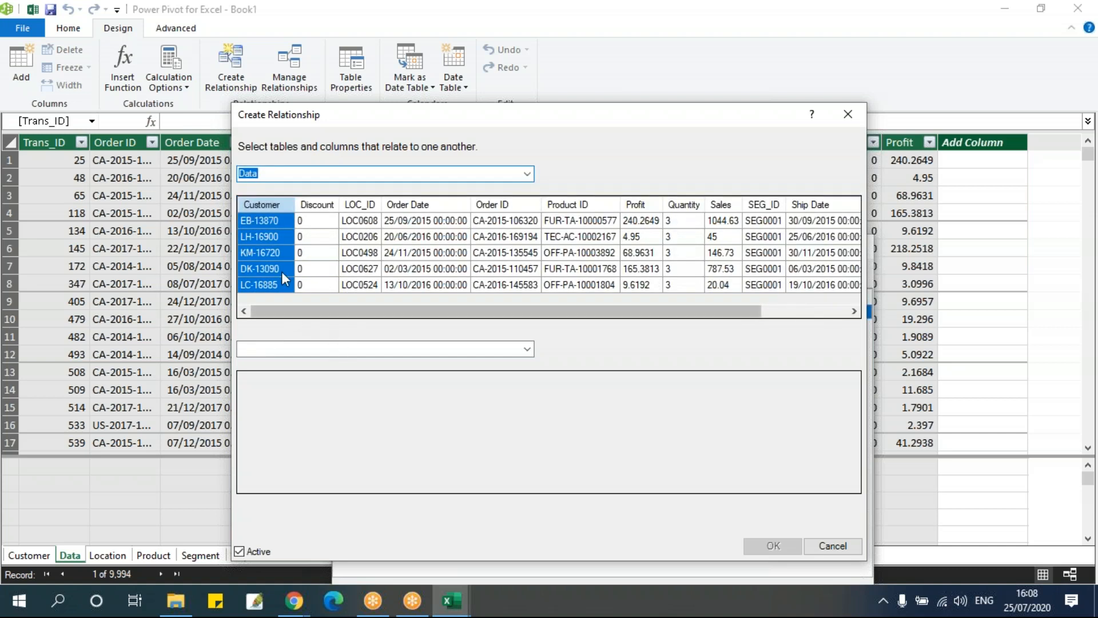
Relate the Data table's SEG_ID column to SEG_ID in the Segment table, create the relationship and close Manage Relationships
click(502, 350)
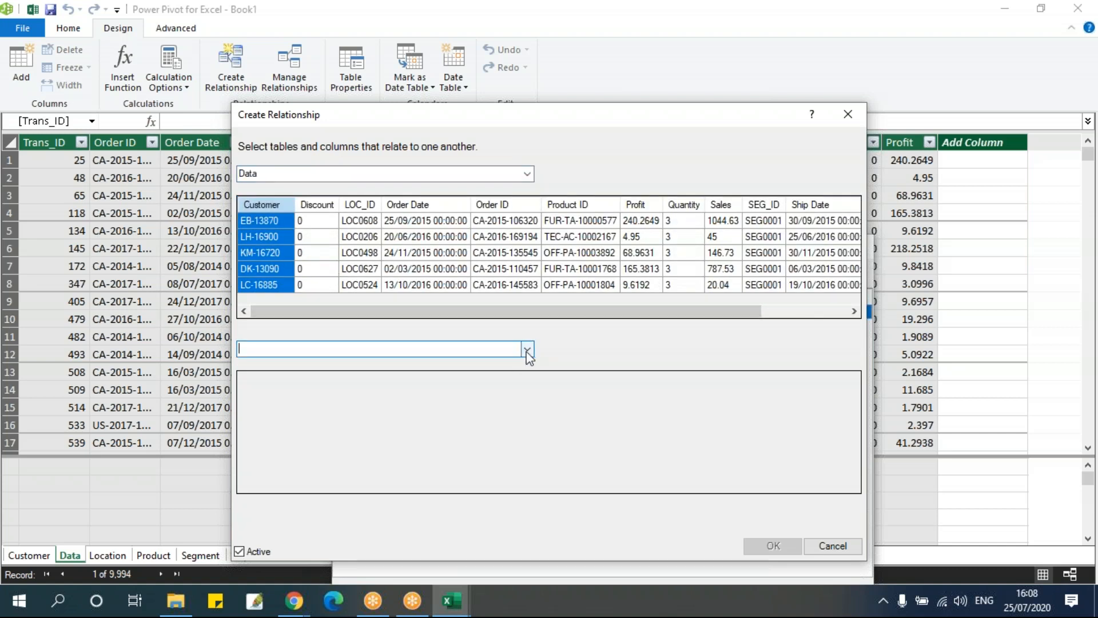
click(526, 350)
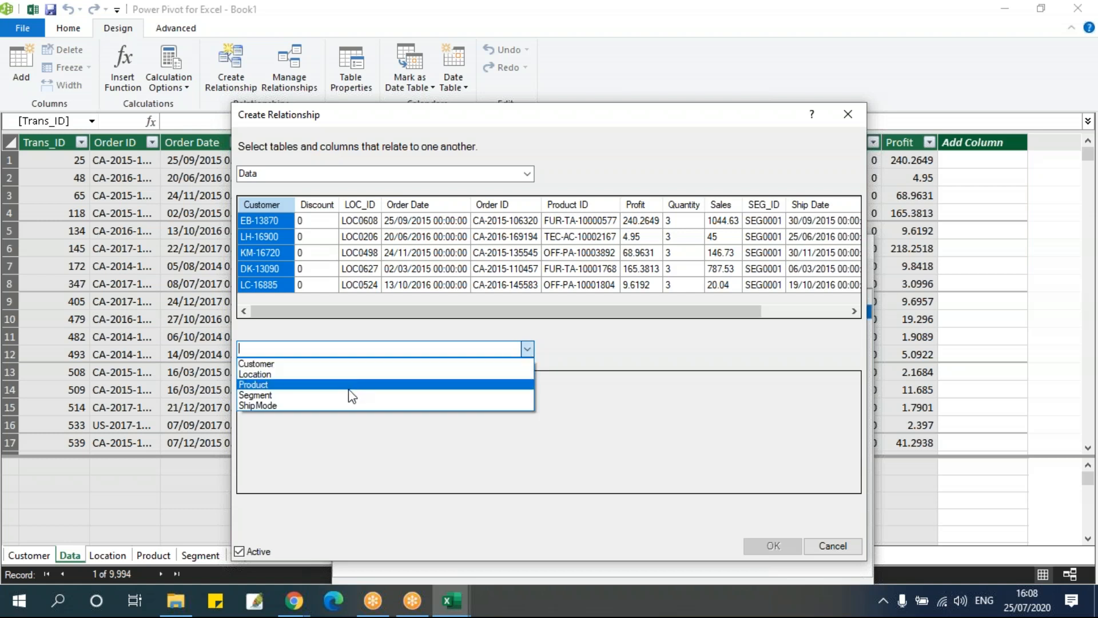
click(285, 396)
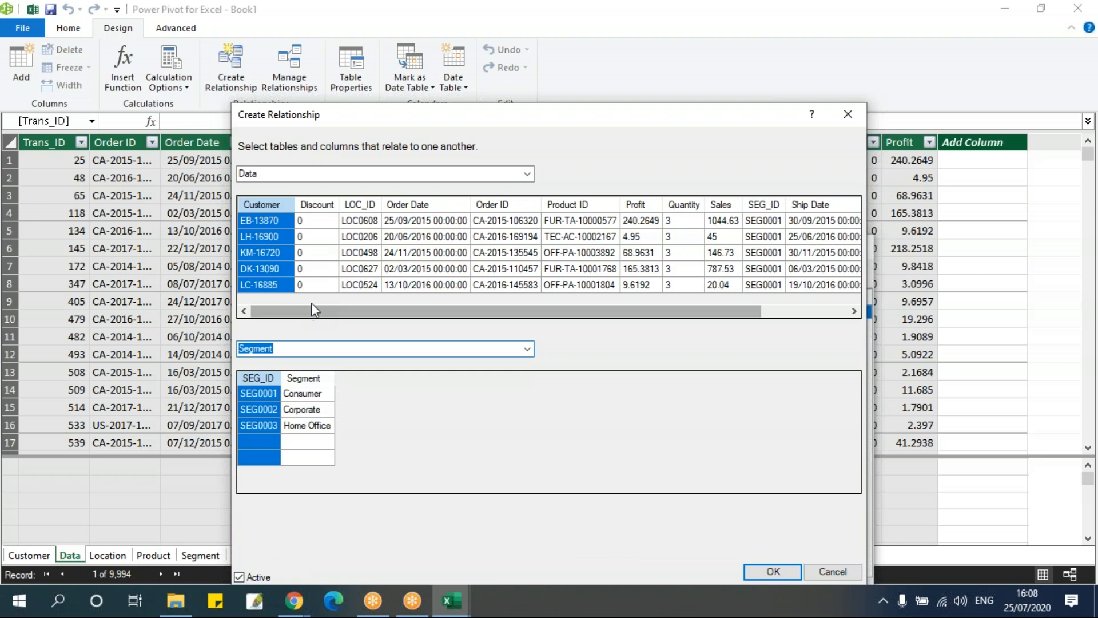
drag(311, 310, 474, 319)
click(660, 205)
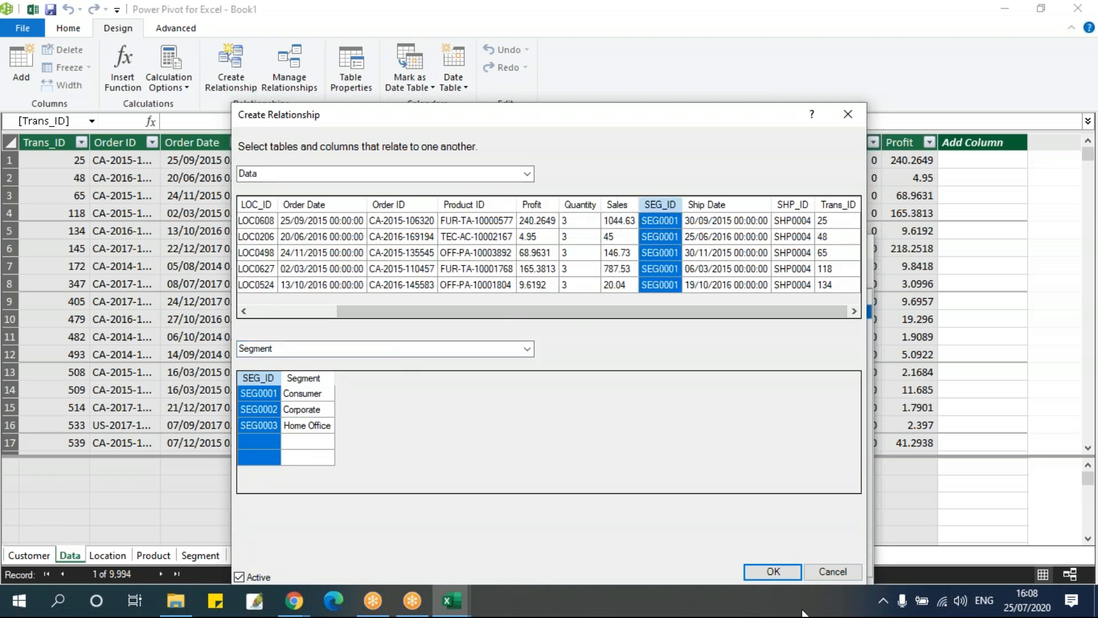
click(767, 572)
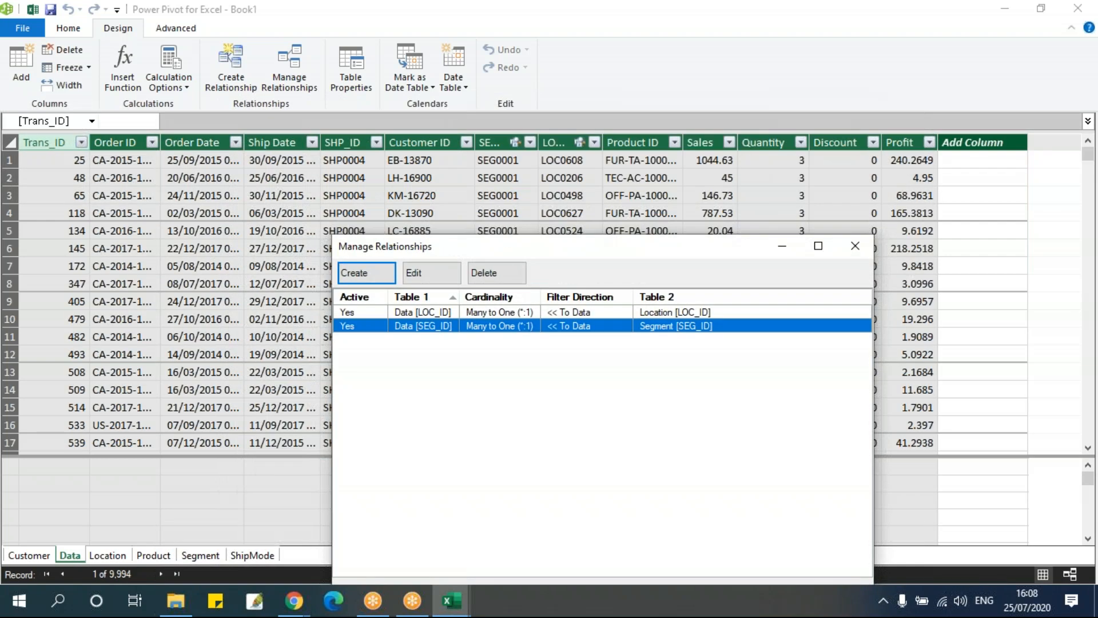
click(855, 246)
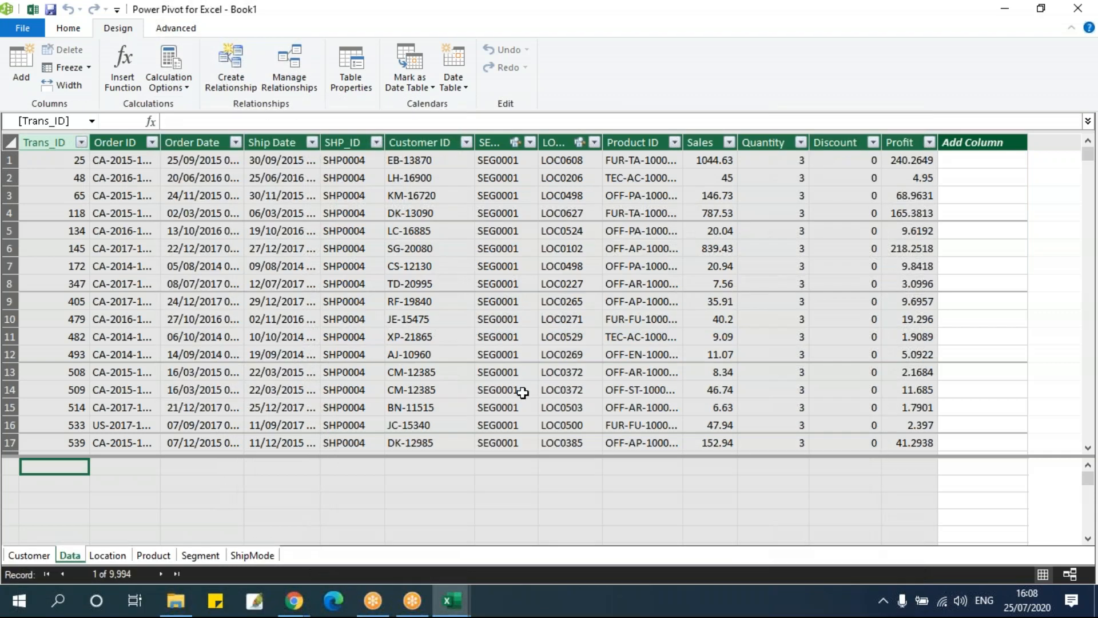
Return to the Excel workbook, collapse the Location fields and look through the tables in the PivotTable field list
mouse_move(460, 607)
click(354, 544)
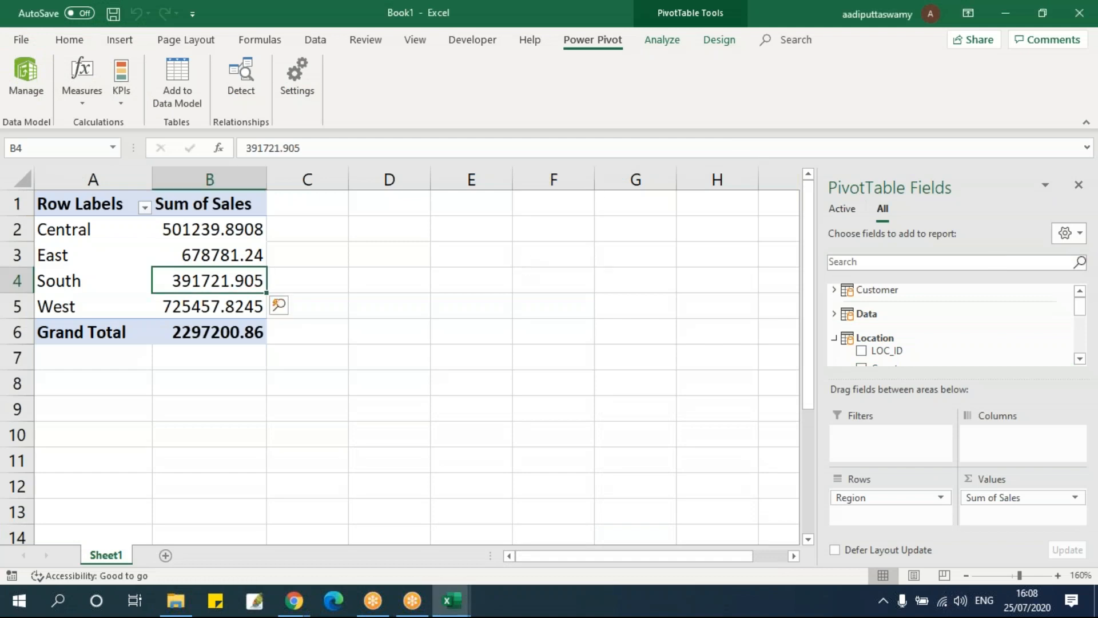
scroll(944, 327, down, 3)
scroll(945, 334, up, 3)
click(833, 338)
scroll(960, 362, down, 1)
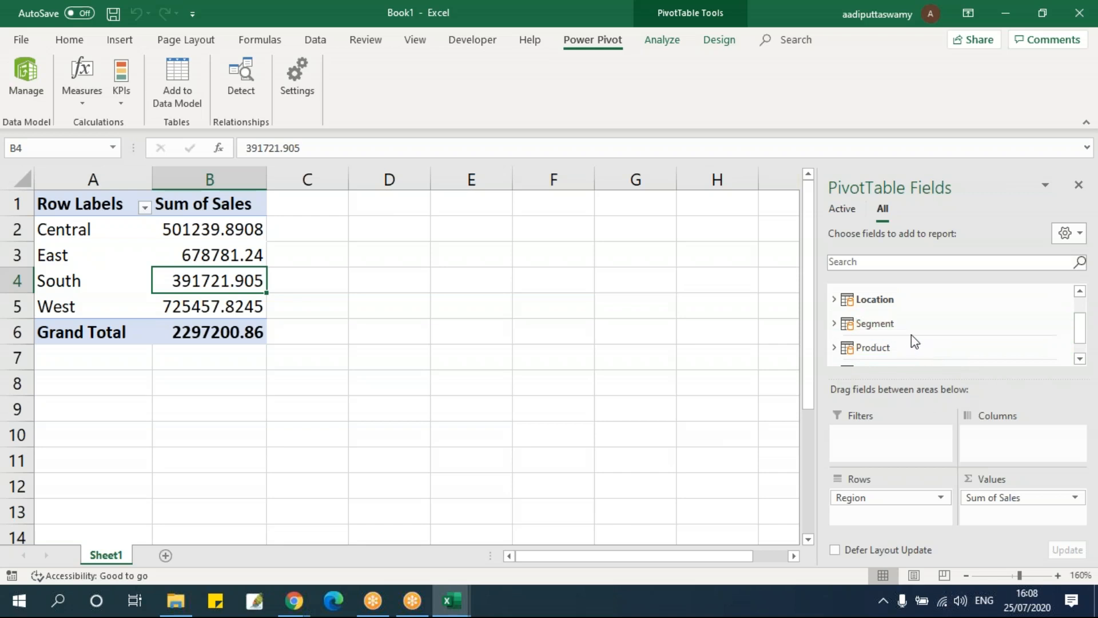
scroll(914, 331, up, 1)
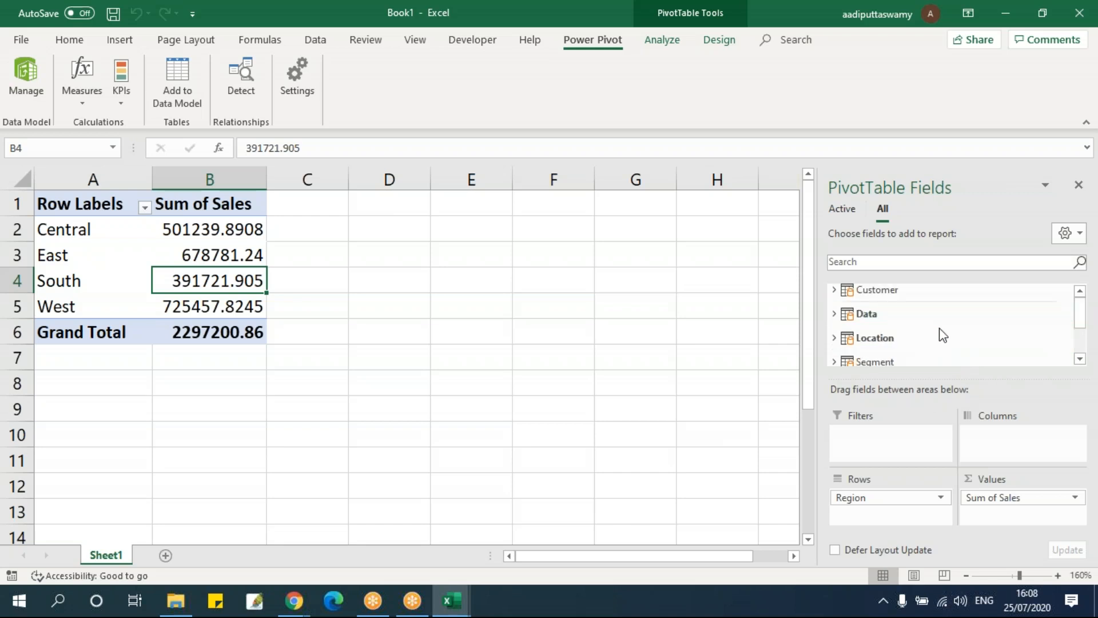
scroll(921, 359, down, 1)
scroll(977, 362, down, 1)
scroll(899, 346, up, 2)
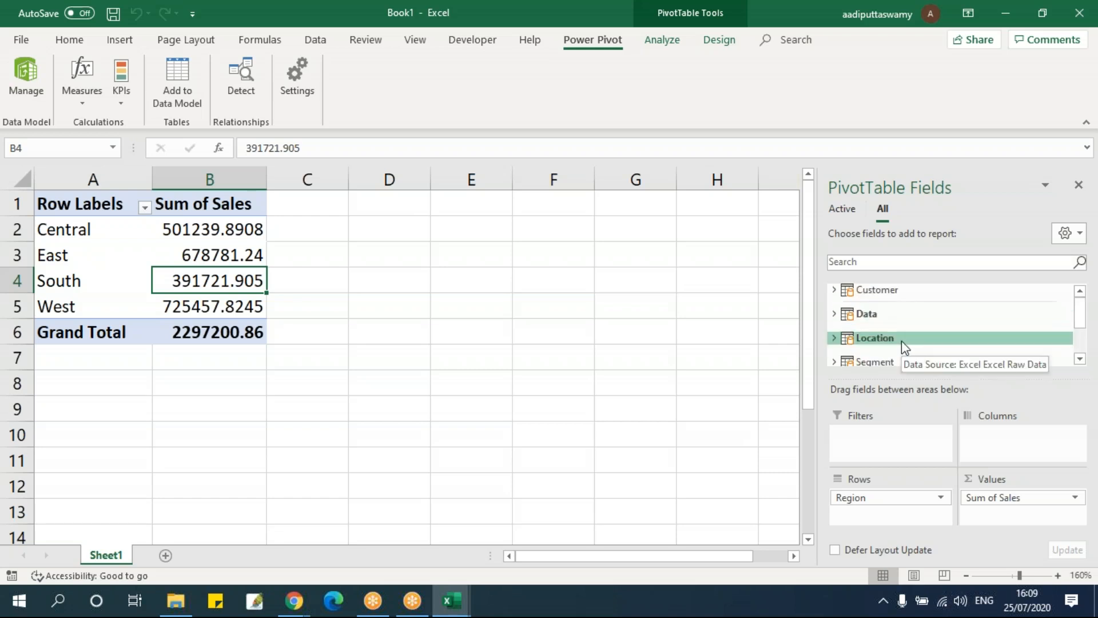
Switch to the Power Pivot window and select the Ship Date entry in row 12 of the Data table
mouse_move(465, 608)
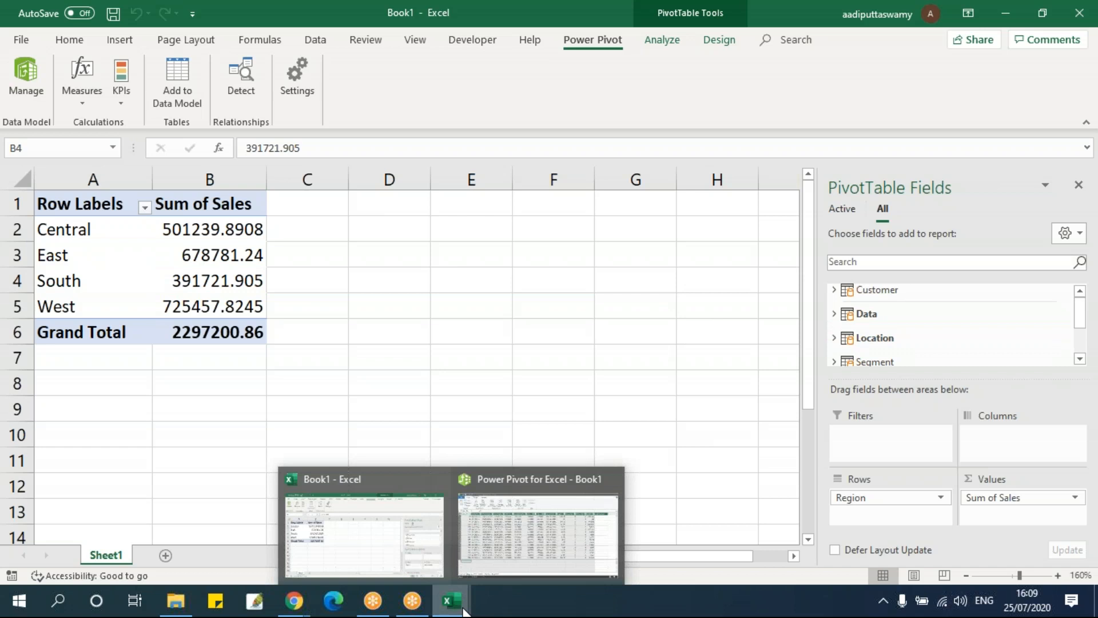
click(509, 539)
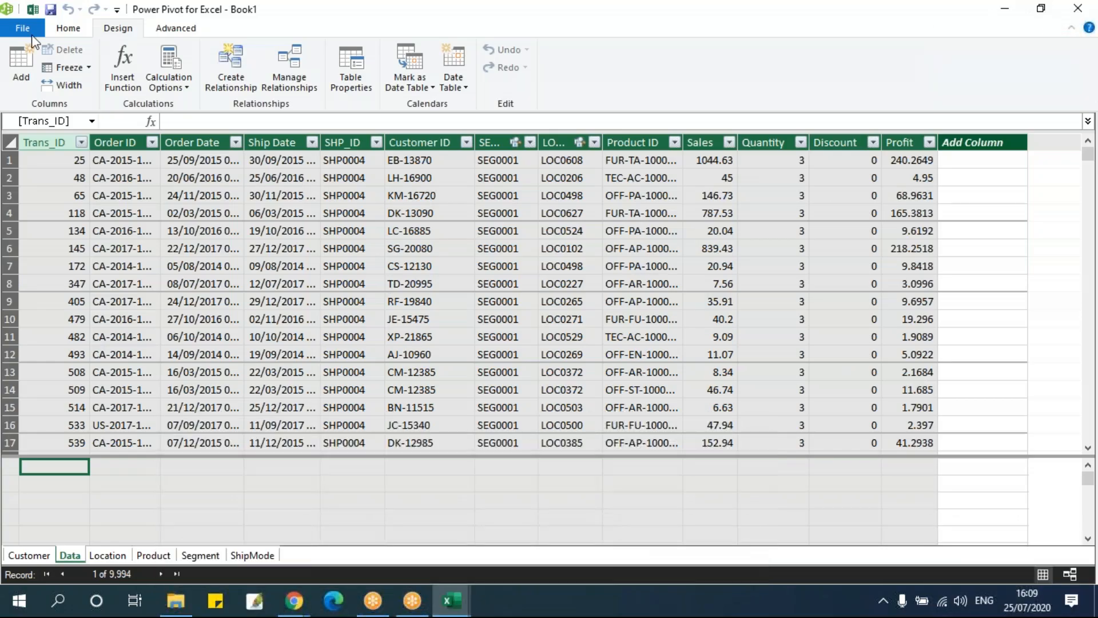
click(268, 353)
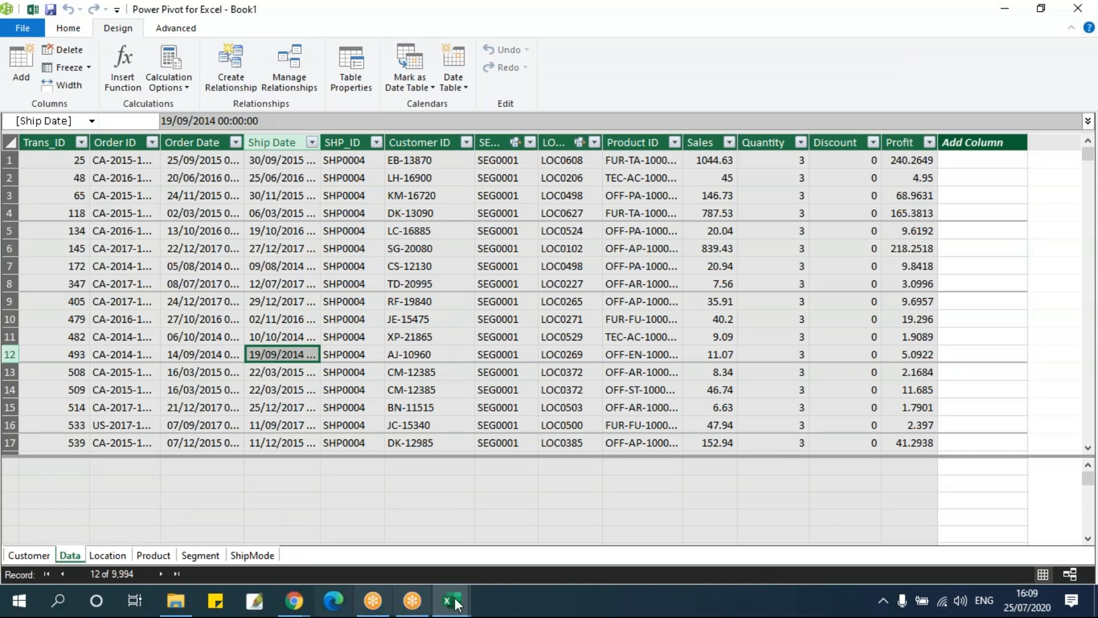
Back in the workbook, replace Region with the ShipMode table's Ship Mode field in the PivotTable's rows and inspect each mode's sales
mouse_move(463, 599)
click(363, 564)
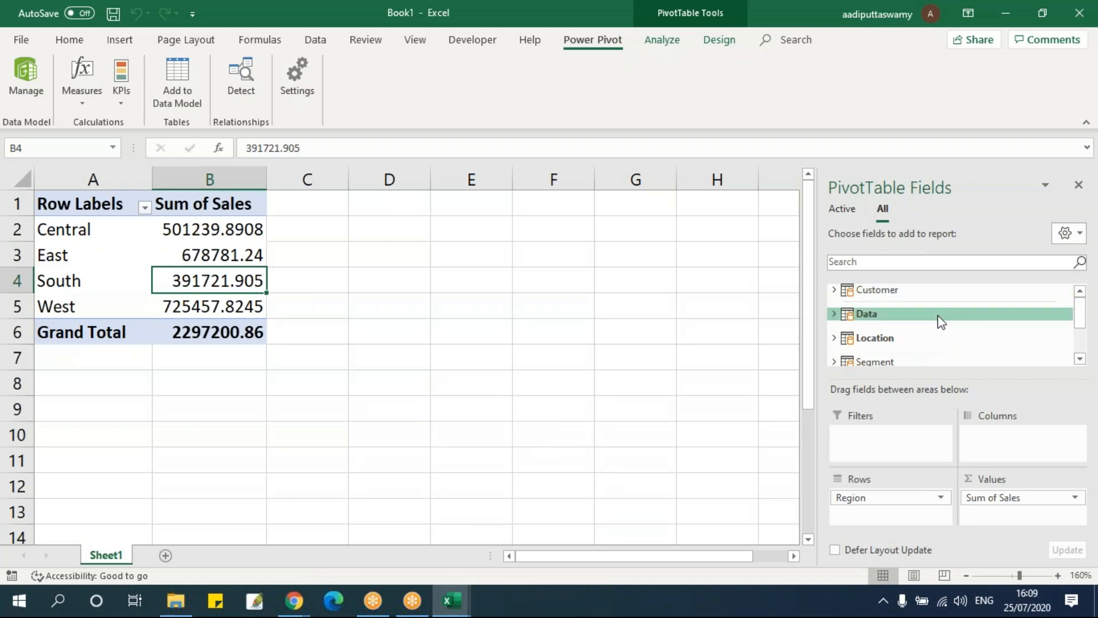
scroll(940, 320, down, 2)
click(836, 349)
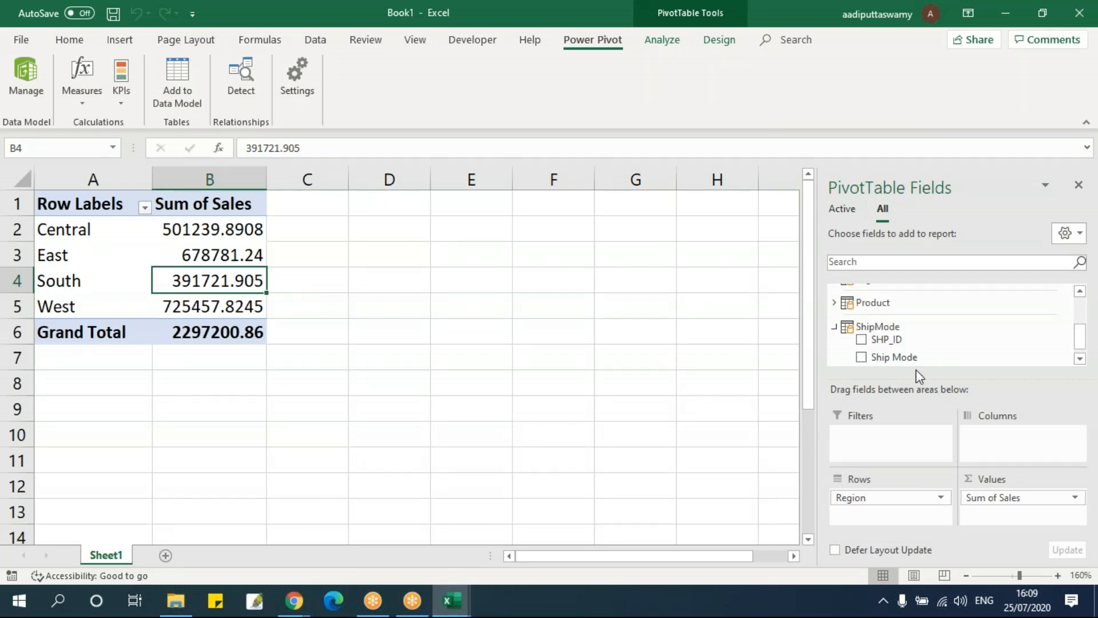
drag(914, 355, 645, 412)
drag(189, 228, 197, 304)
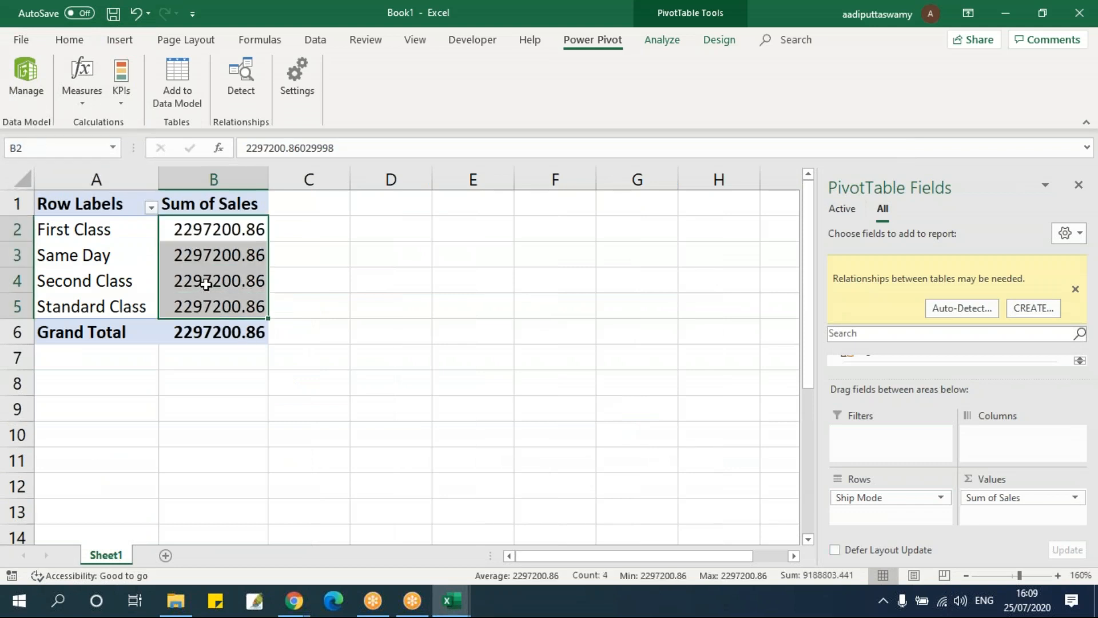
click(166, 245)
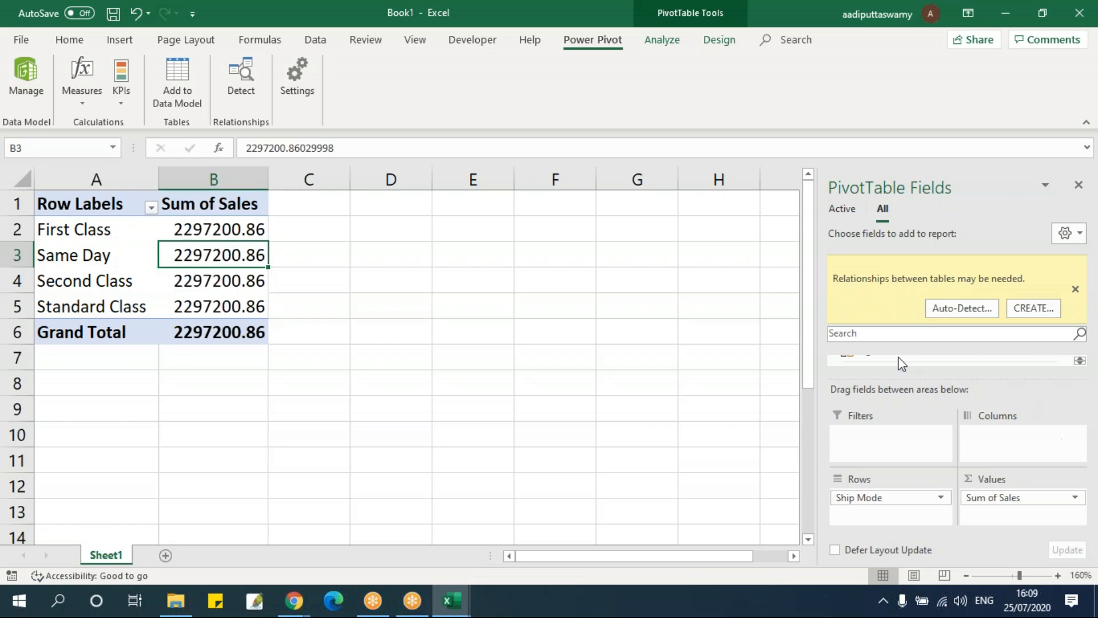
Compare the Data table's SHP_ID column in Power Pivot with the workbook PivotTable's sales by ship mode
key(alt+Tab)
click(382, 387)
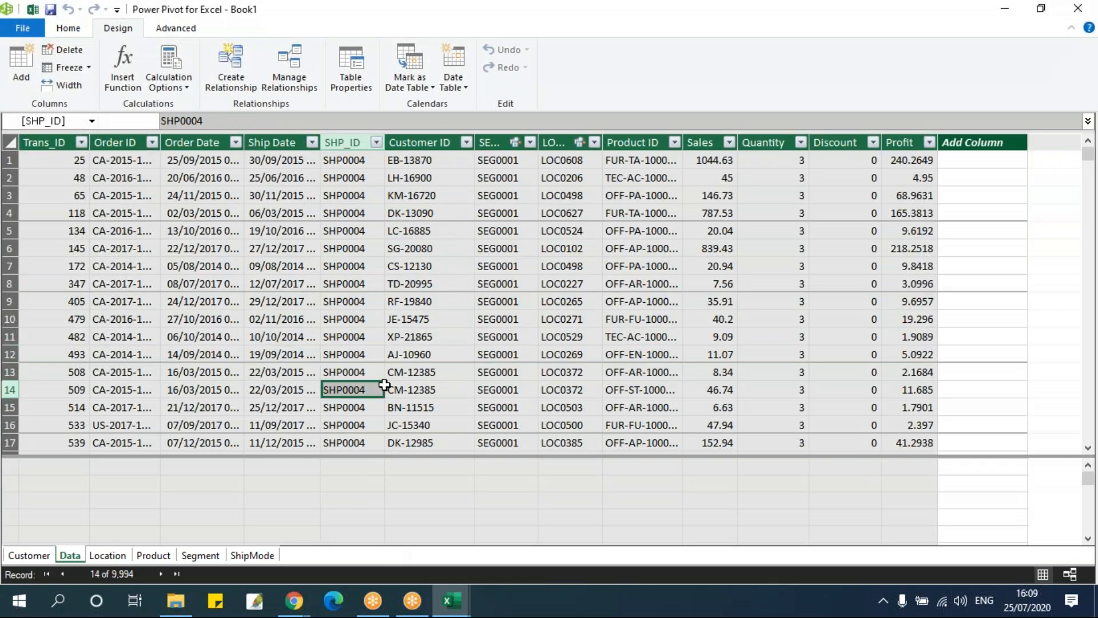
key(alt+Tab)
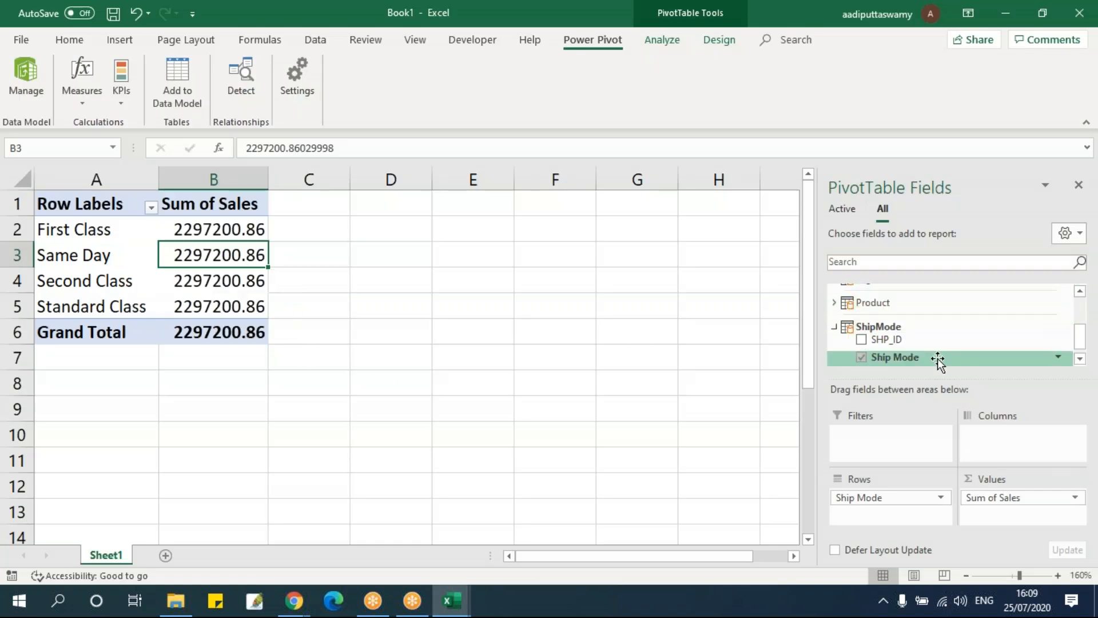
key(alt+Tab)
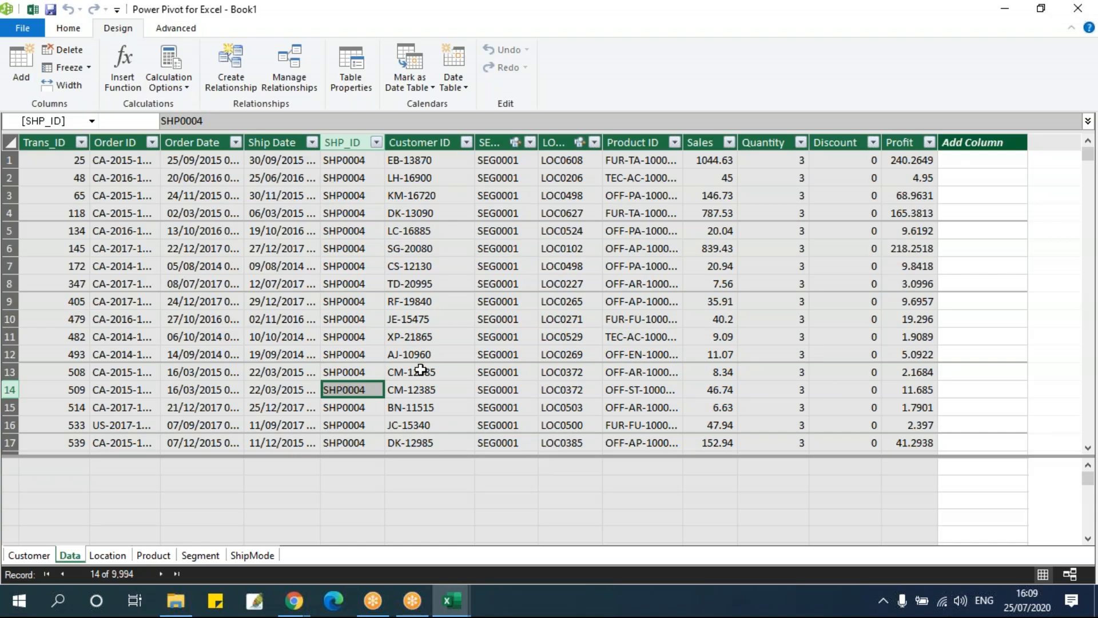
key(alt+Tab)
drag(232, 230, 229, 326)
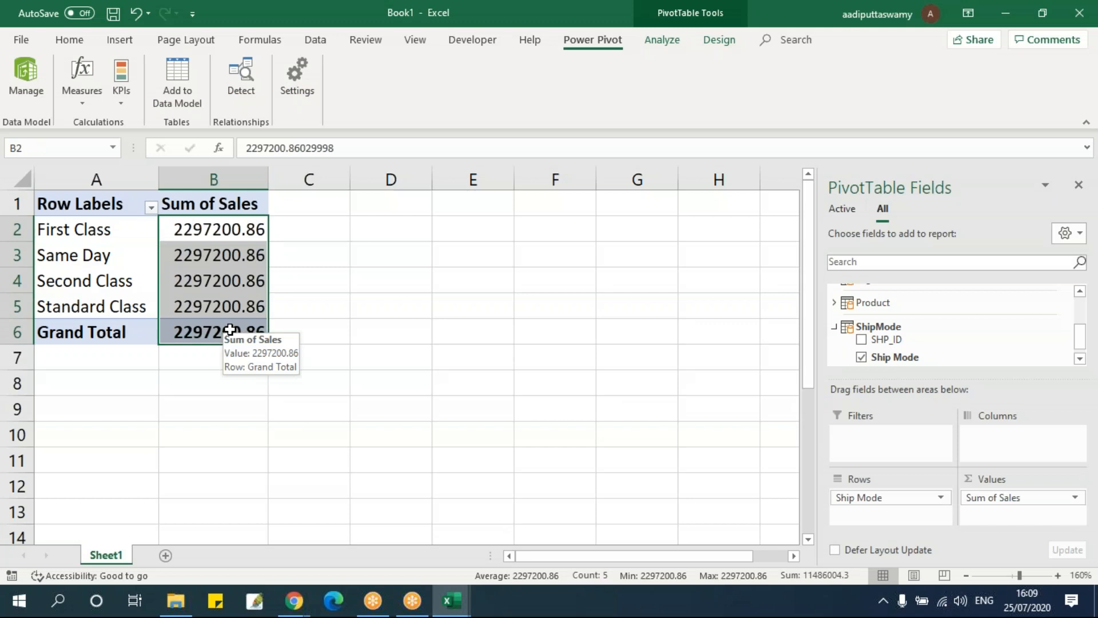
Switch to the Power Pivot window and open the ShipMode table
key(alt+Tab)
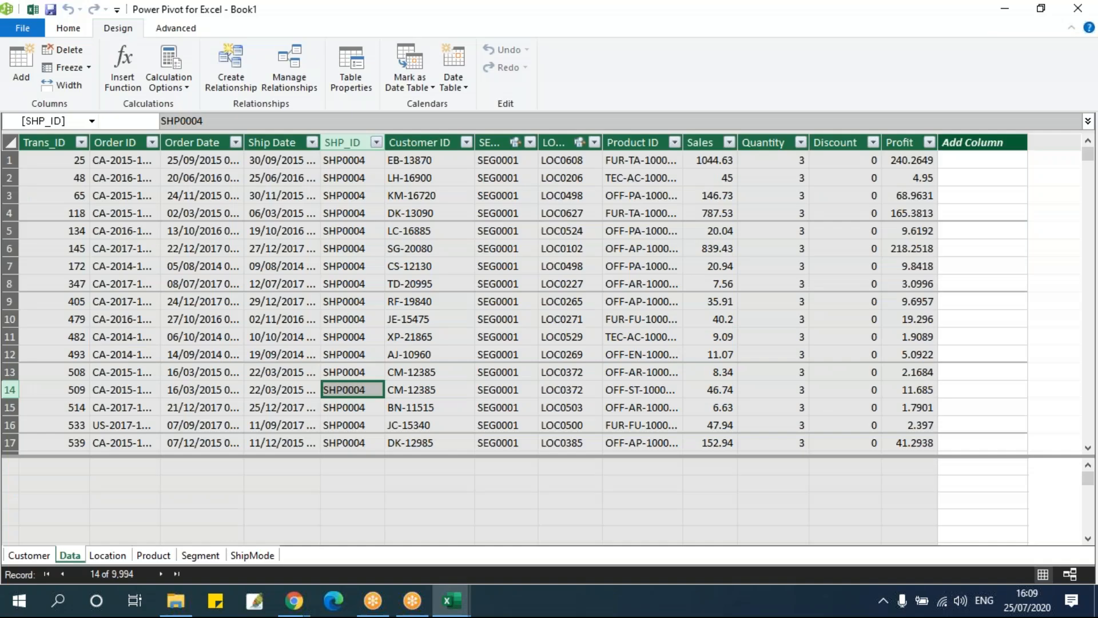
click(272, 333)
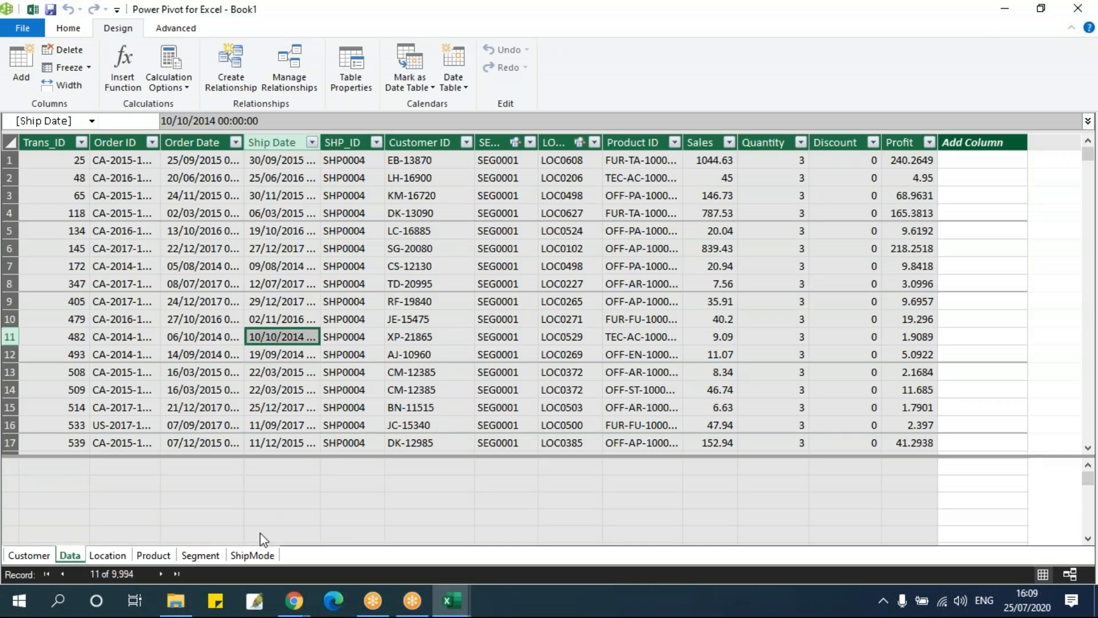
click(257, 558)
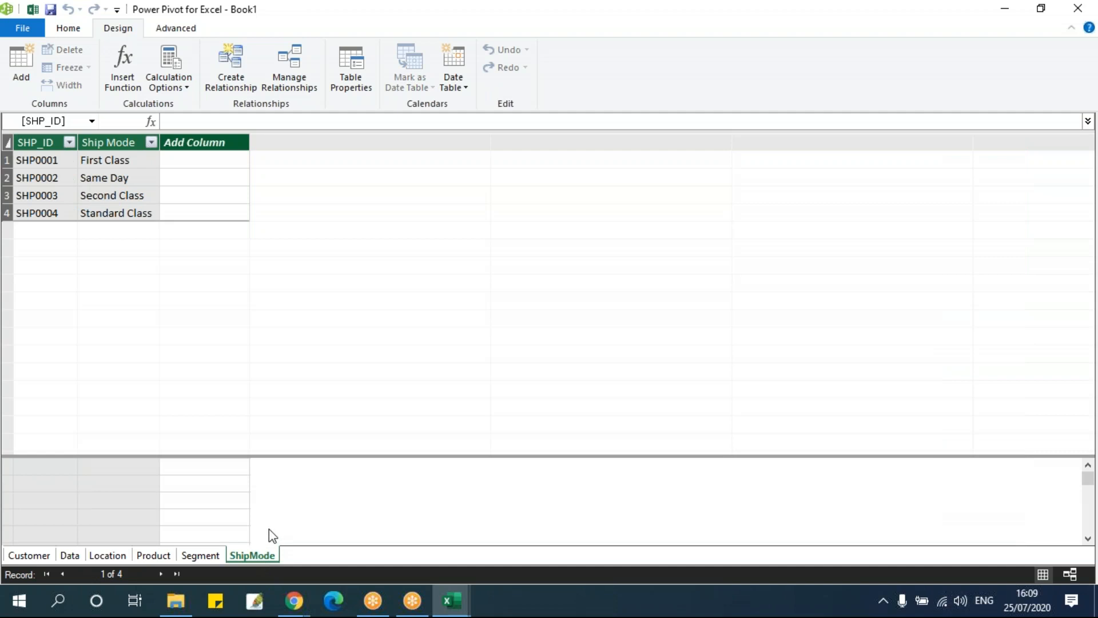
Start a new relationship with Data as the first table and ShipMode as the related table
click(239, 89)
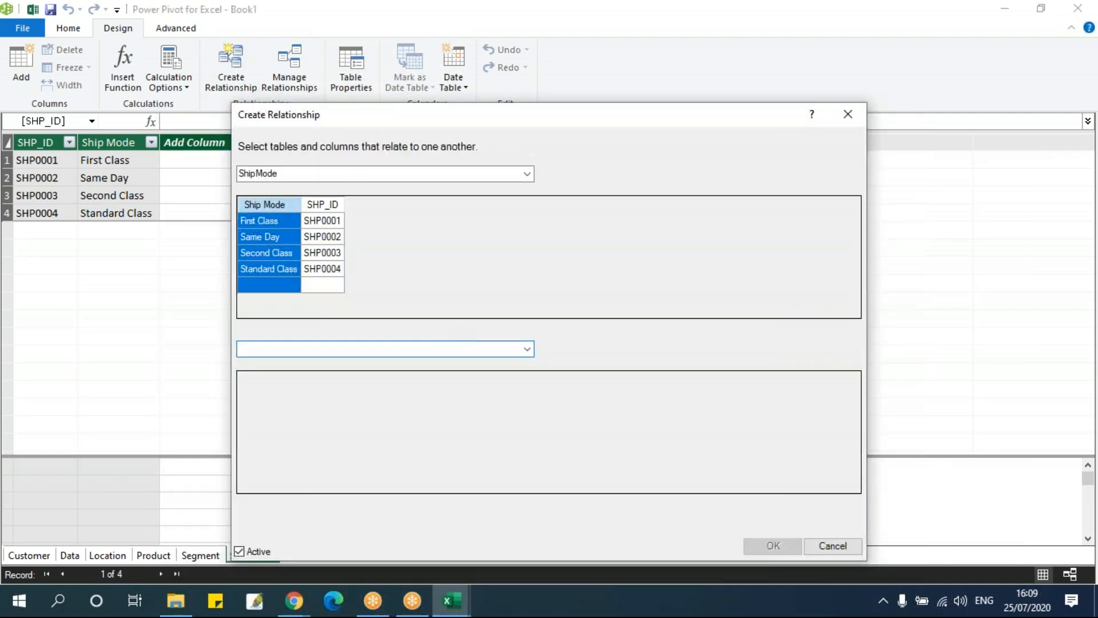
click(304, 171)
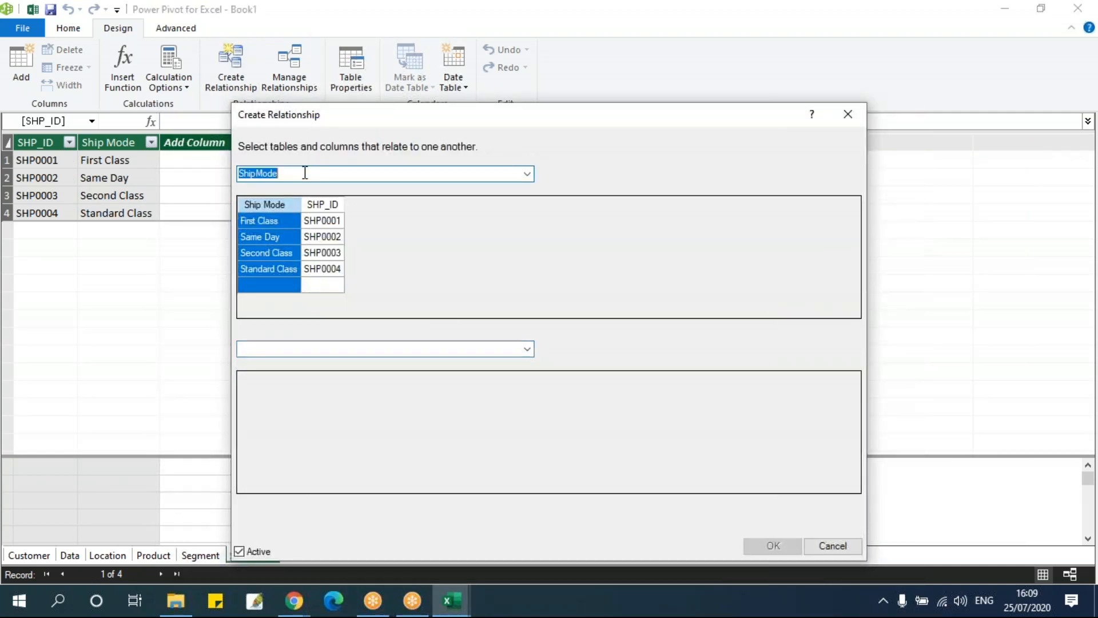
click(527, 174)
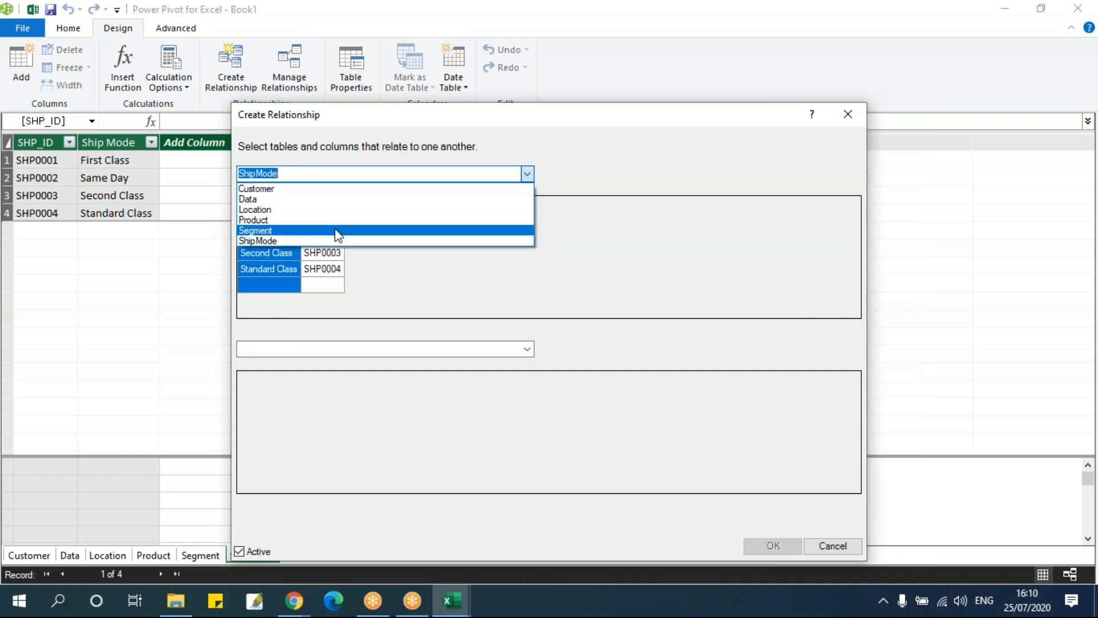
click(317, 200)
click(343, 353)
click(526, 350)
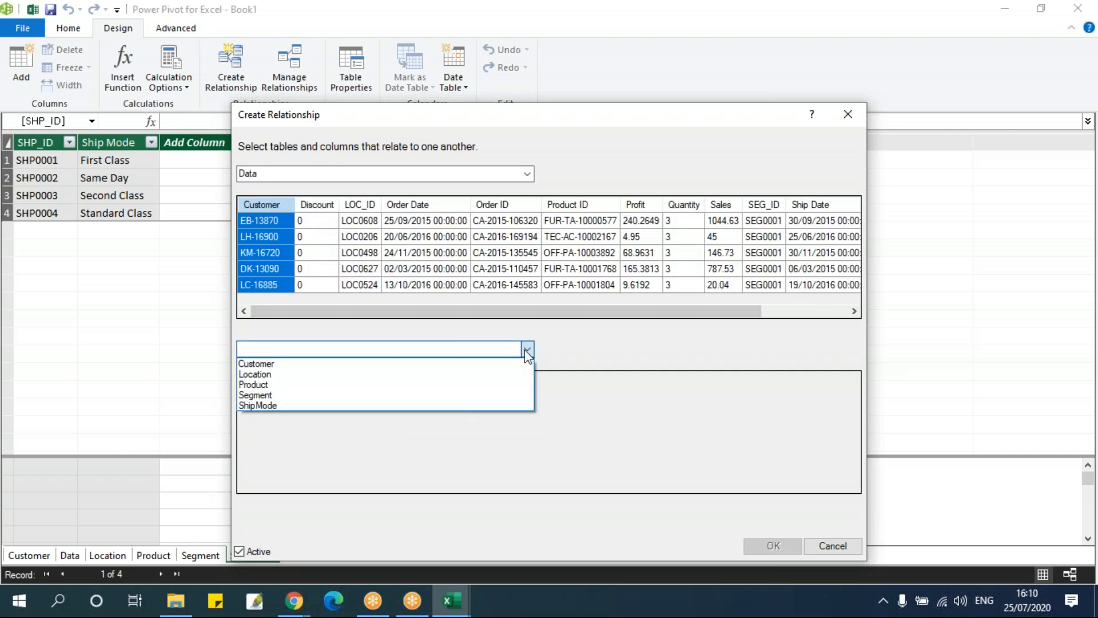
click(298, 406)
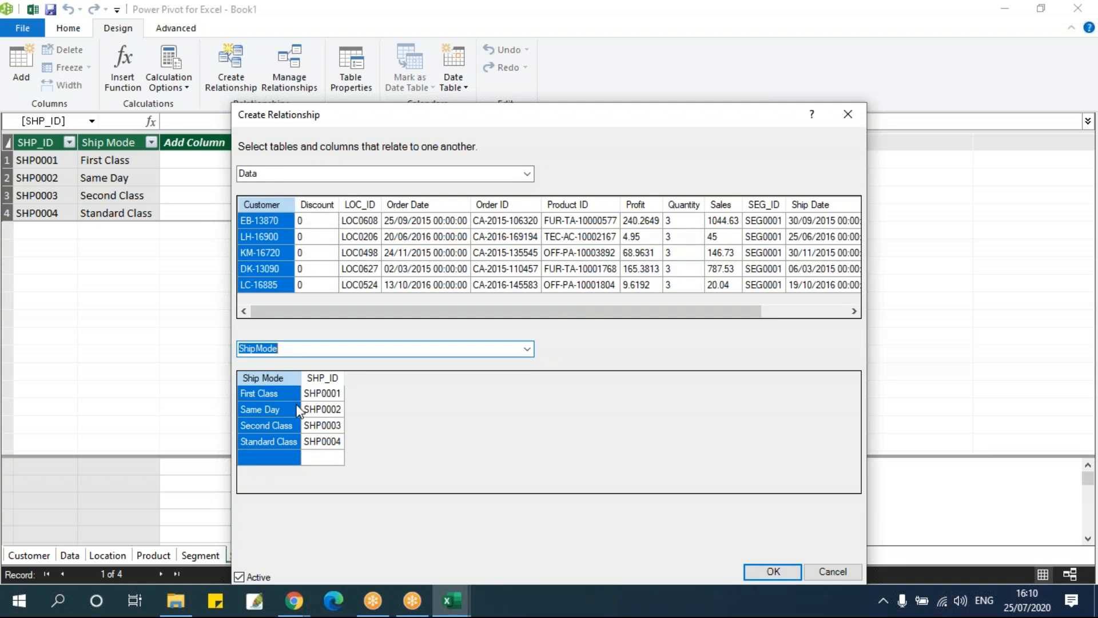
Match the Data table's SHP_ID column to SHP_ID in the ShipMode table and create the relationship
click(319, 386)
drag(311, 313, 561, 314)
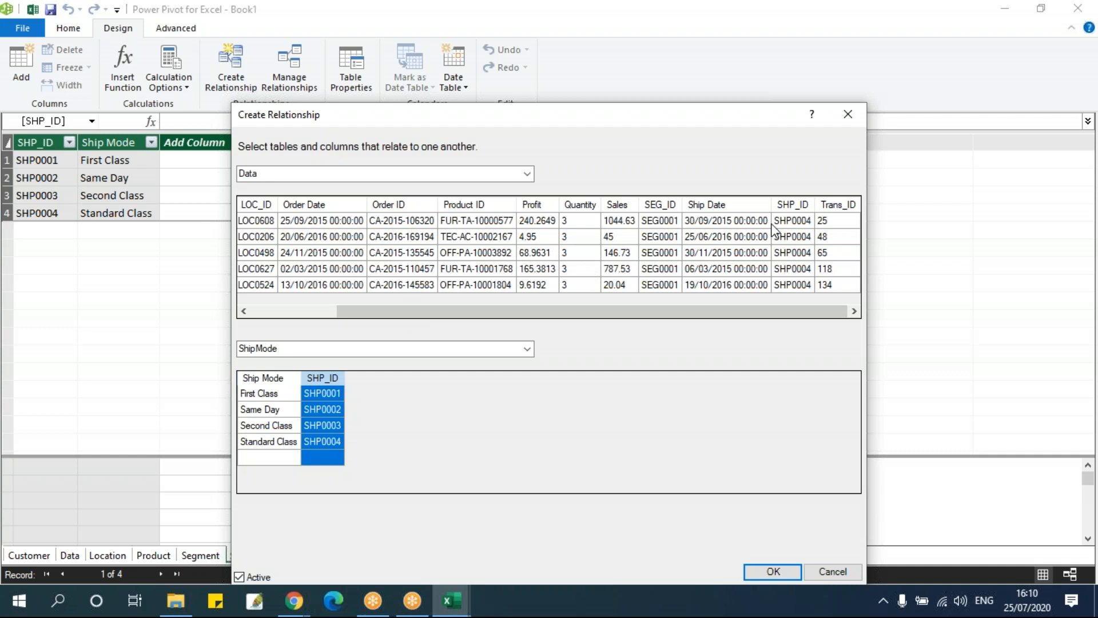
click(799, 204)
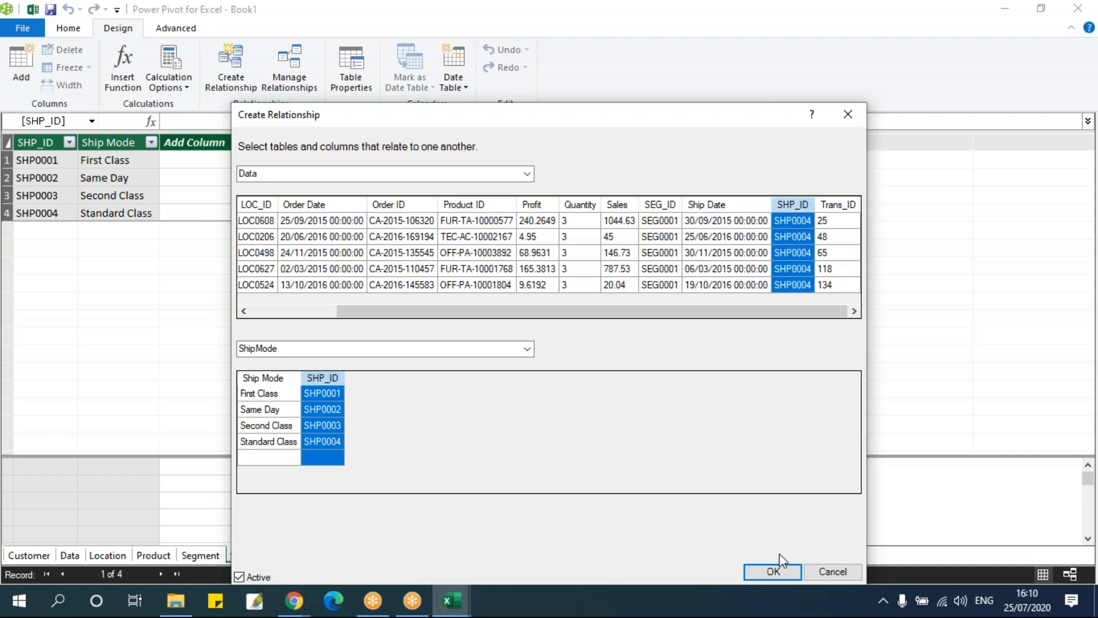
click(757, 568)
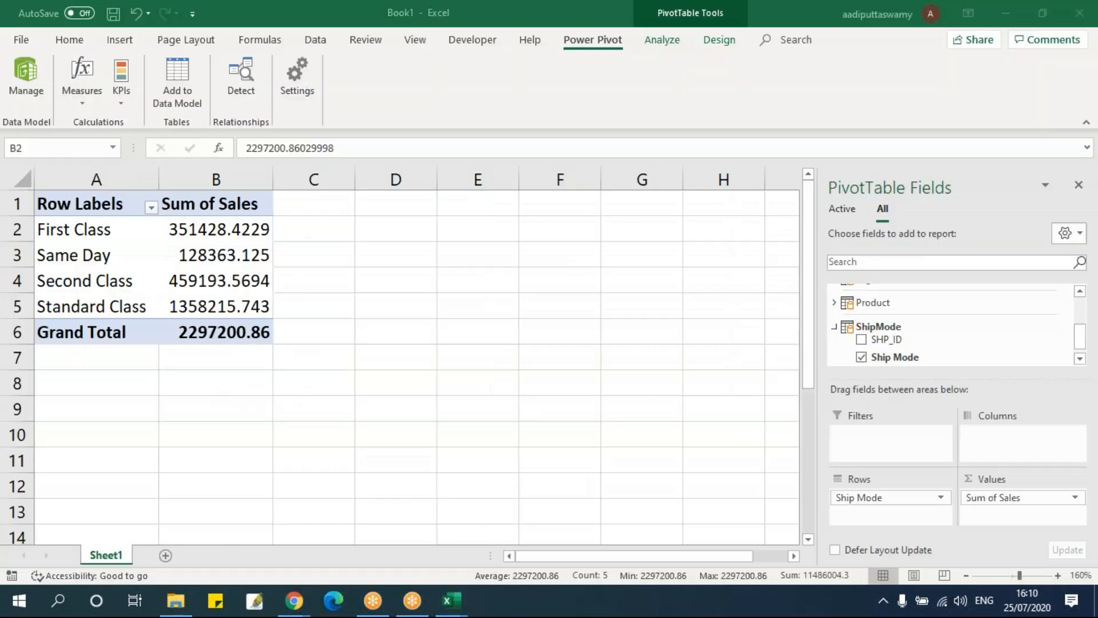
Inspect the workbook PivotTable's sales for each ship mode and reopen Power Pivot at the Data table
drag(208, 229, 215, 309)
drag(209, 229, 216, 326)
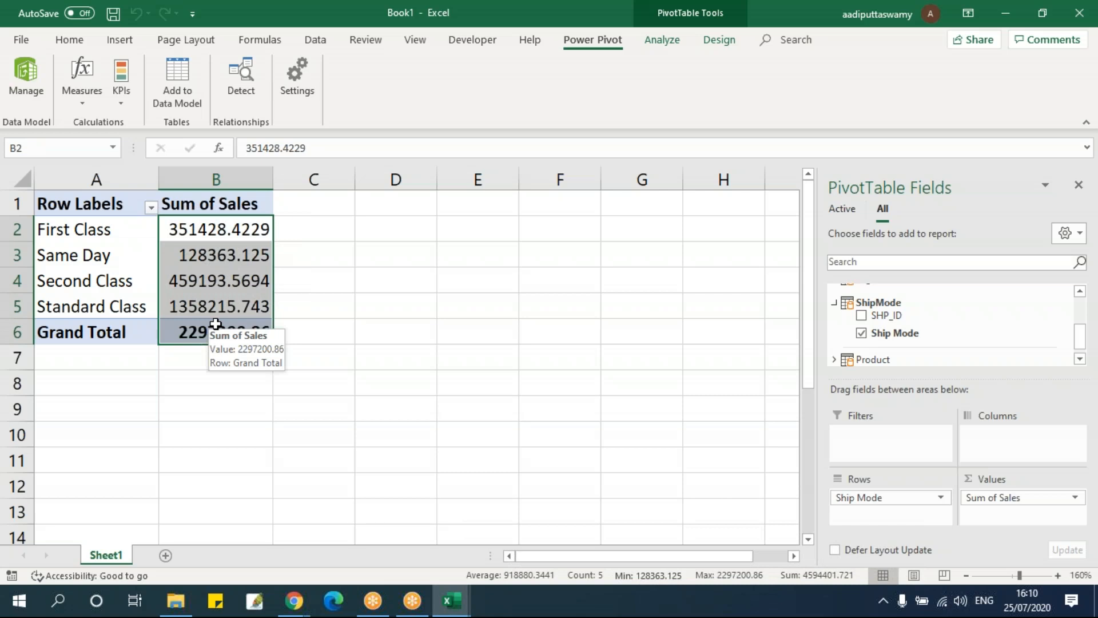
scroll(926, 360, up, 3)
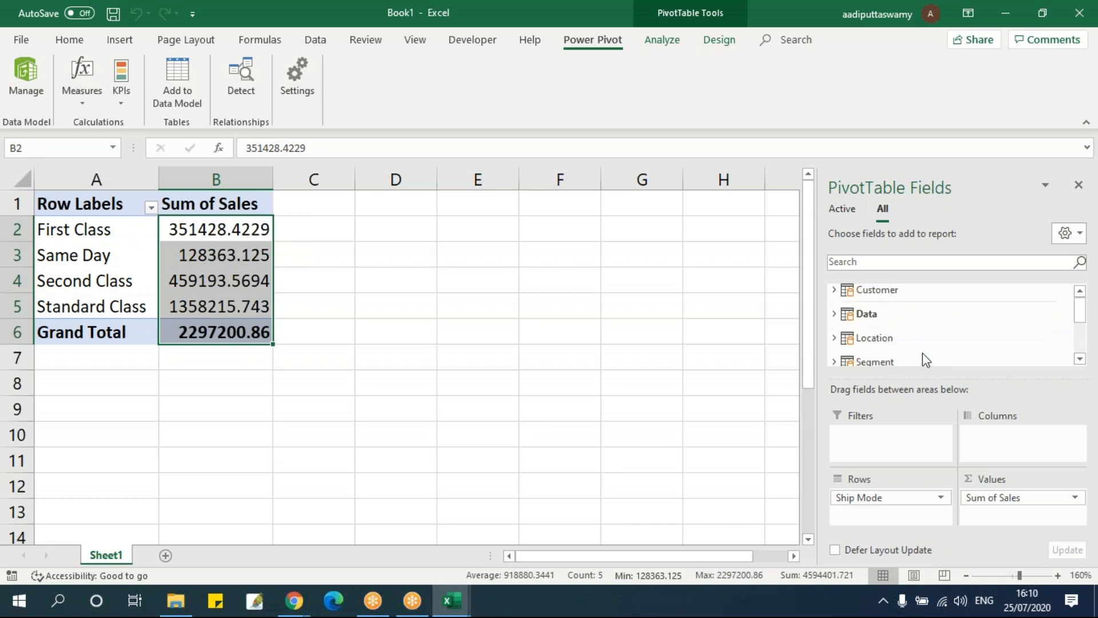
click(440, 326)
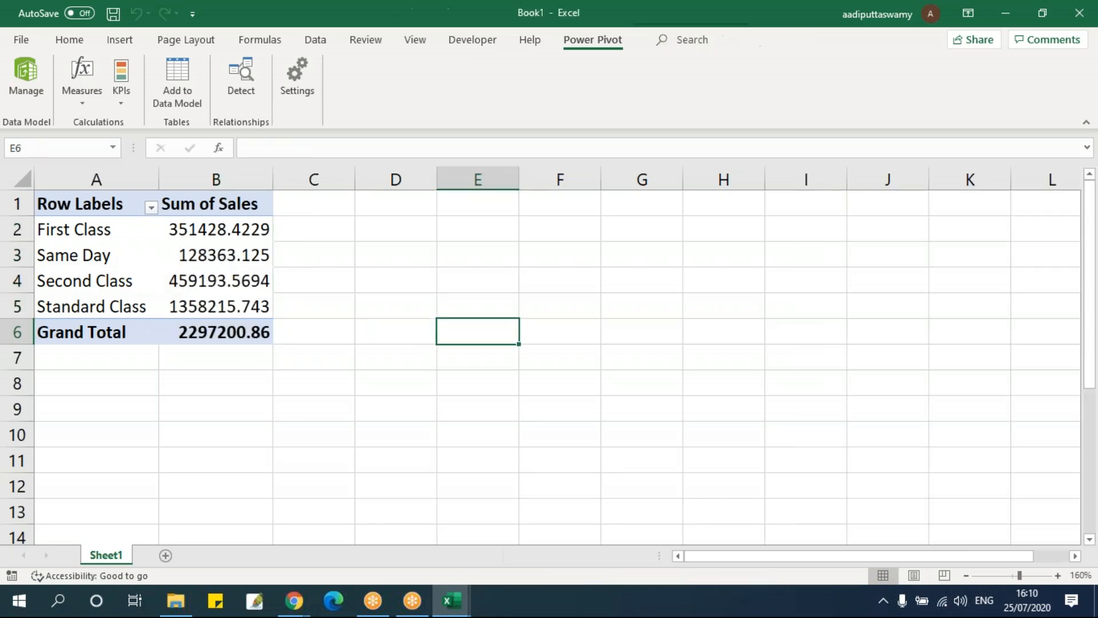
click(23, 71)
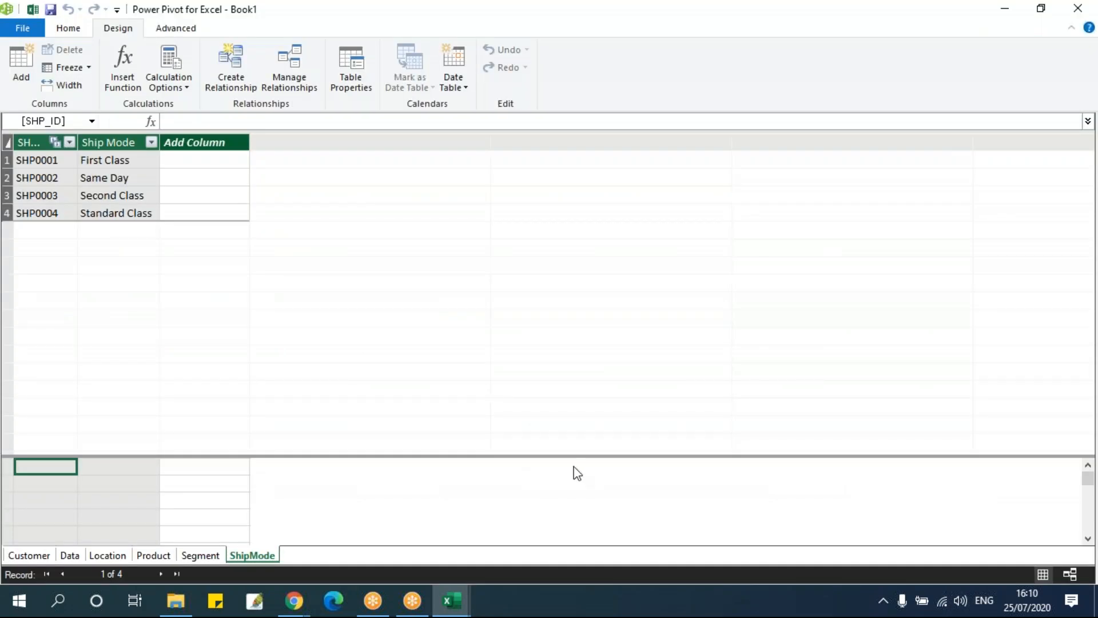
click(70, 555)
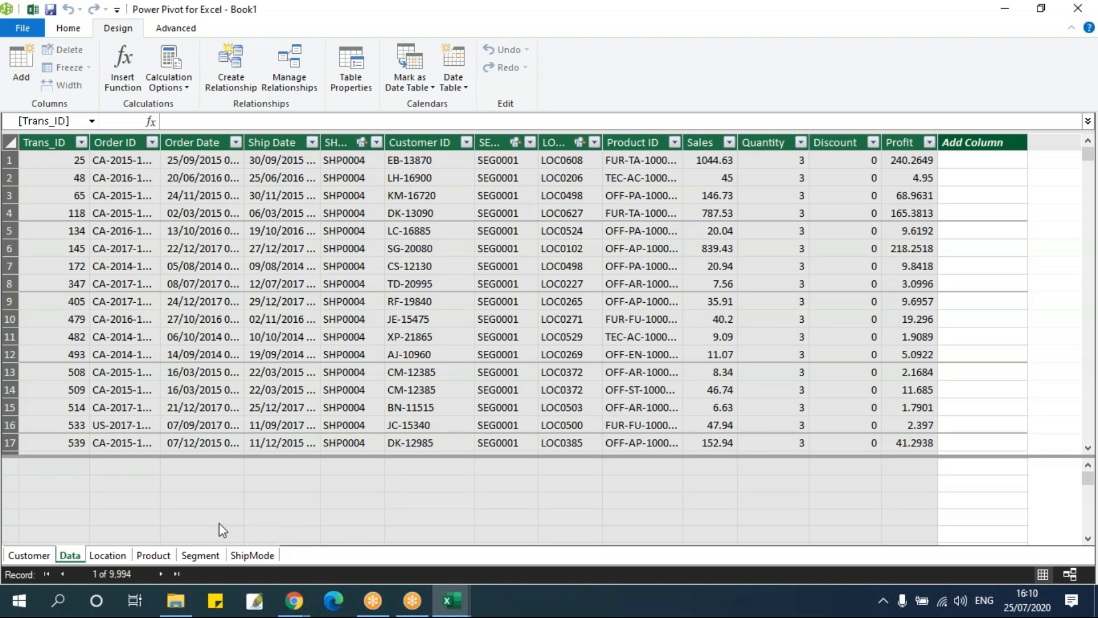
In File Explorer, open the DAX Functions text file from Training Videos, PBI_WD_JULY2020_7PM, Session 06 - Dax Functions - Text, Date
click(188, 611)
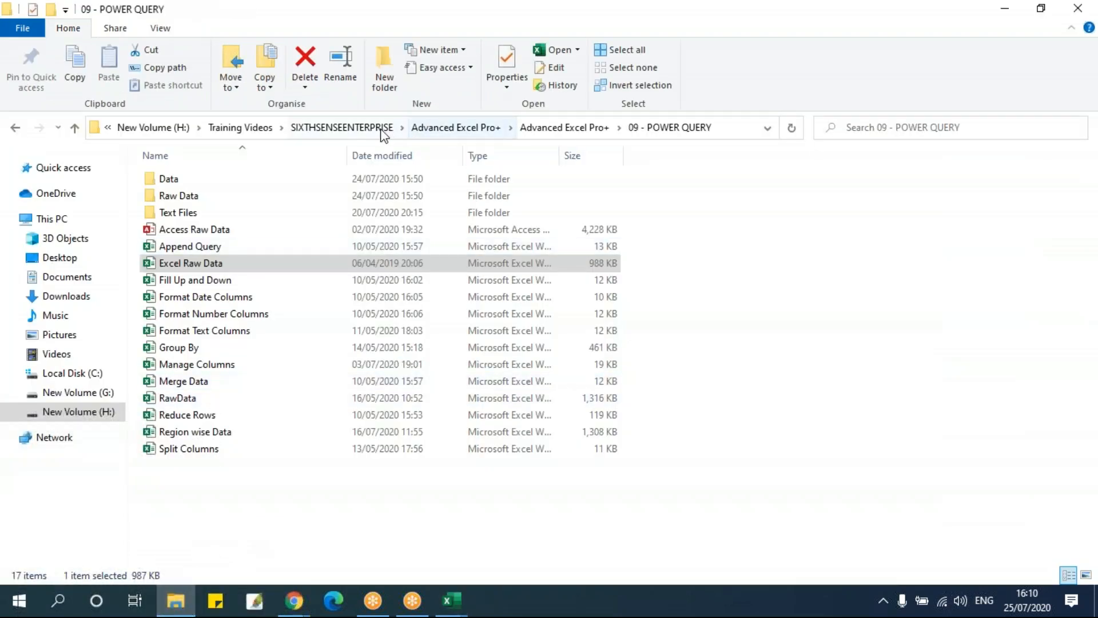
click(259, 133)
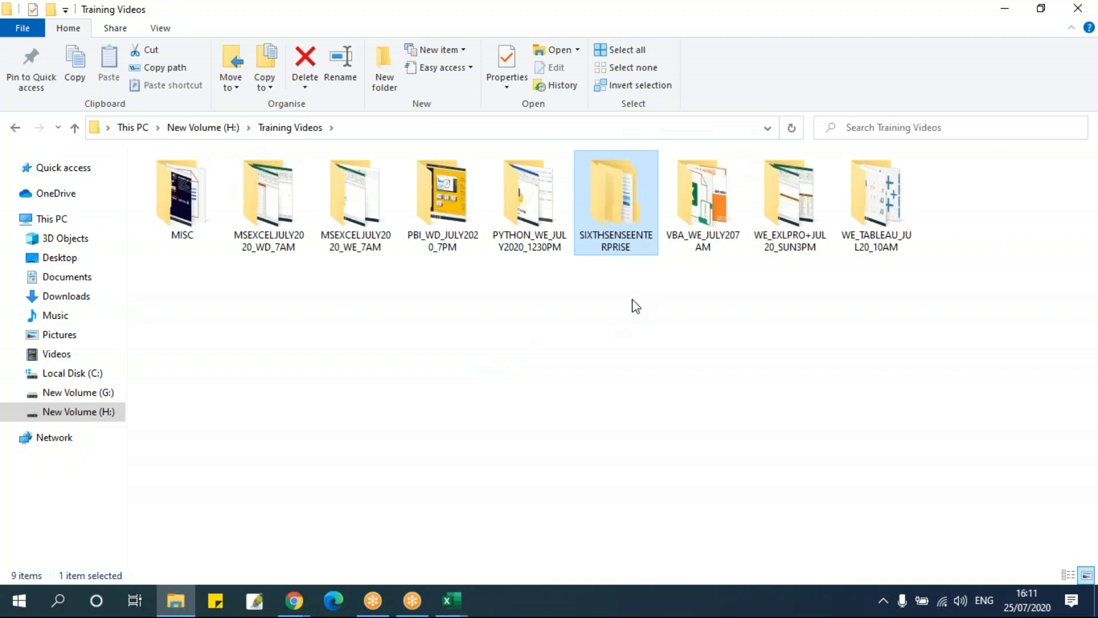
click(450, 220)
double_click(450, 221)
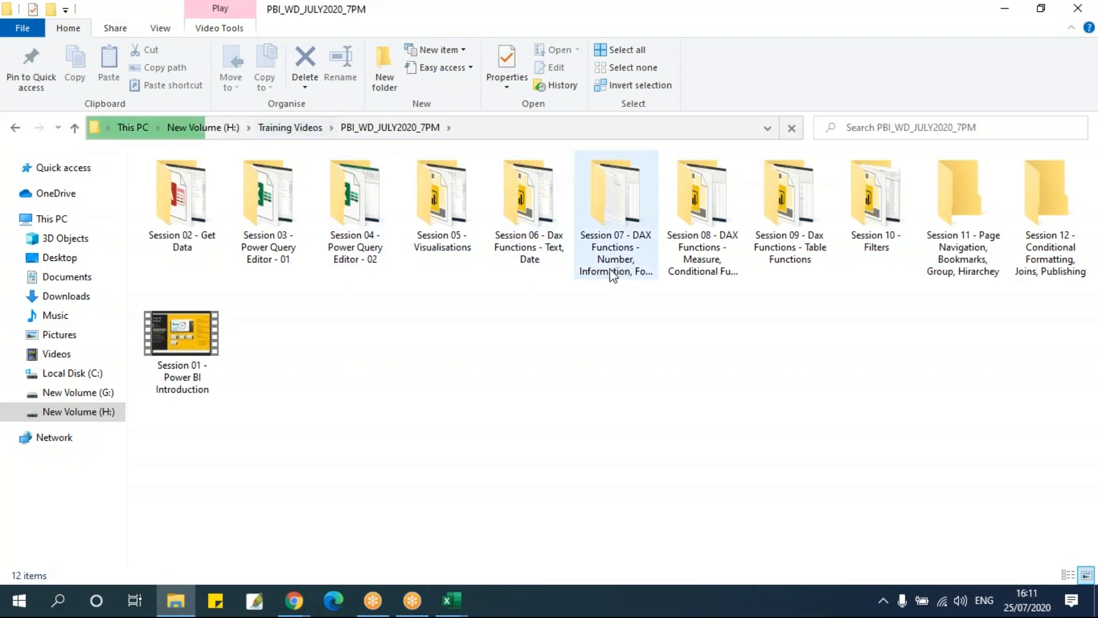
double_click(530, 250)
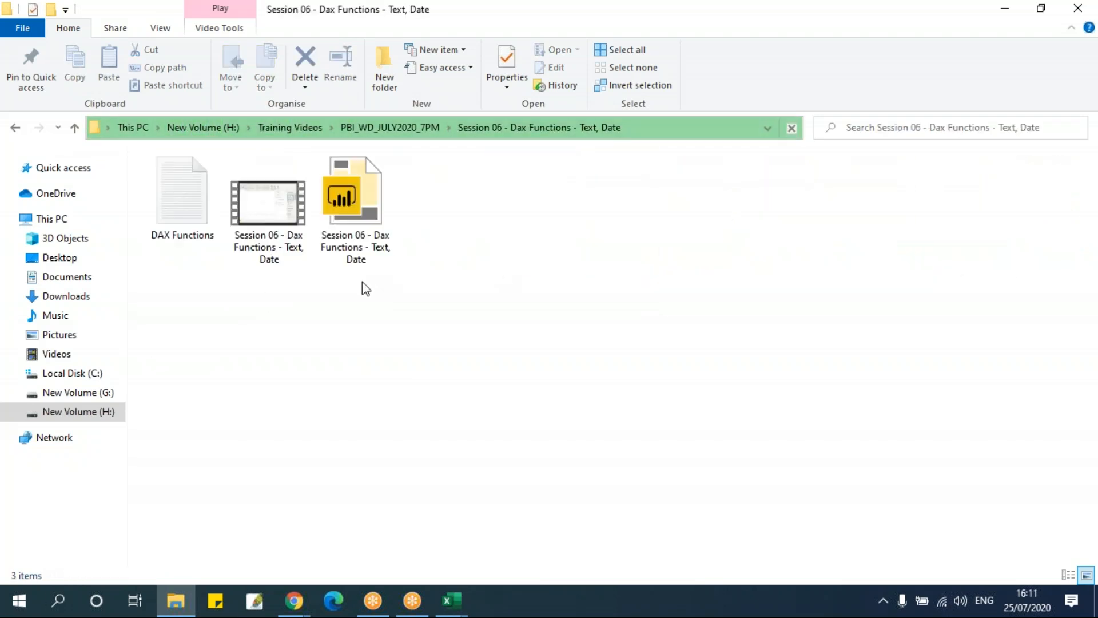
click(205, 217)
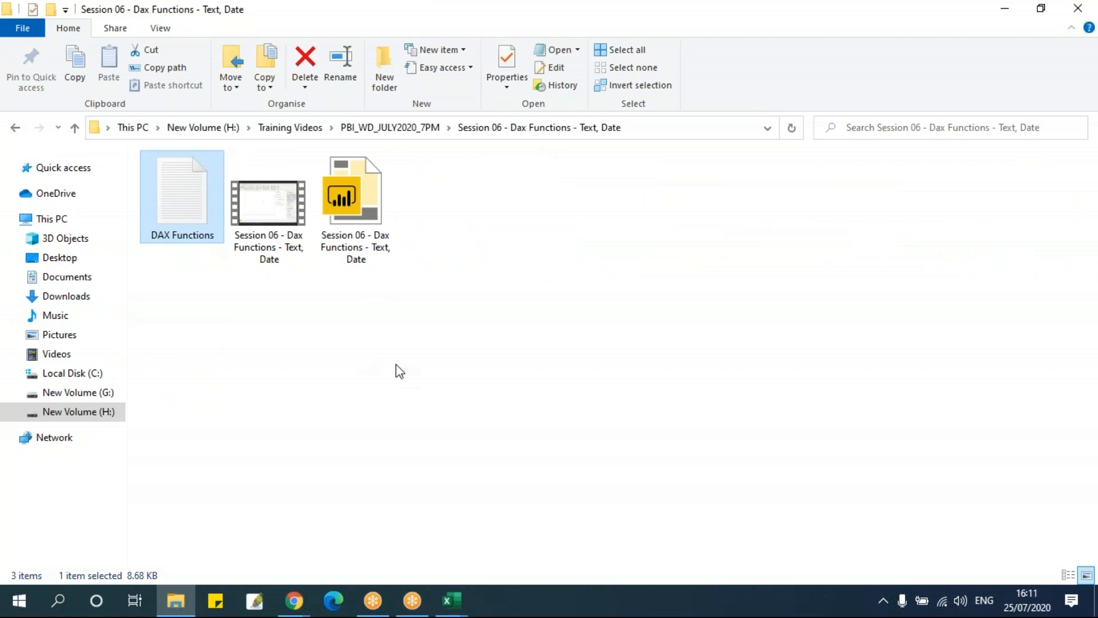
key(Return)
Maximise the DAX Functions notes and look through the number, information, table and text formulas
click(880, 152)
click(303, 217)
scroll(354, 316, down, 20)
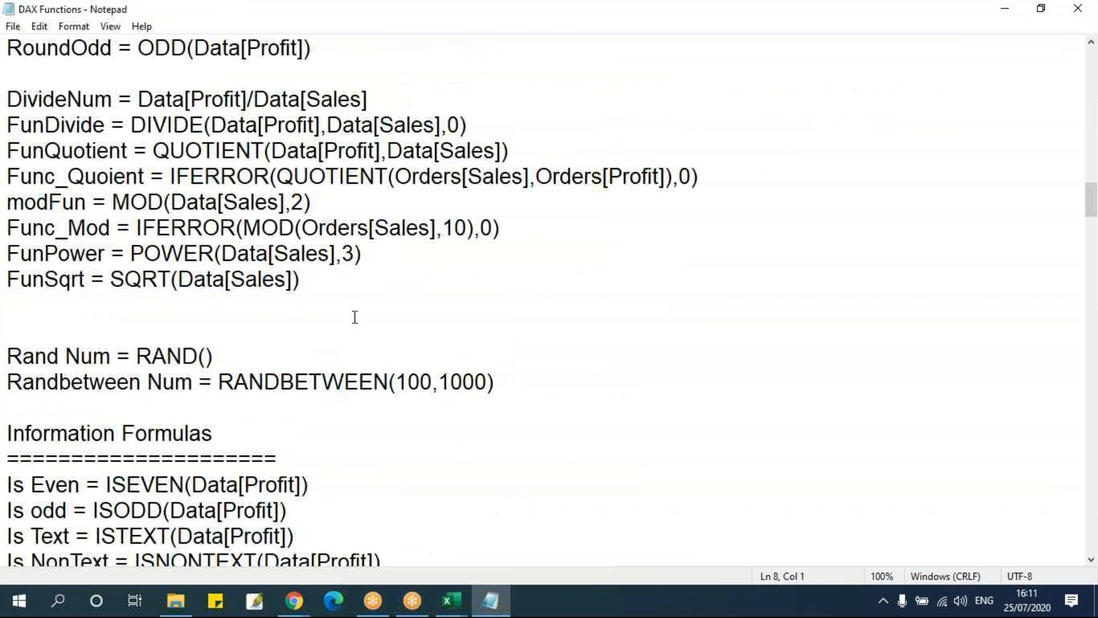
scroll(355, 316, down, 20)
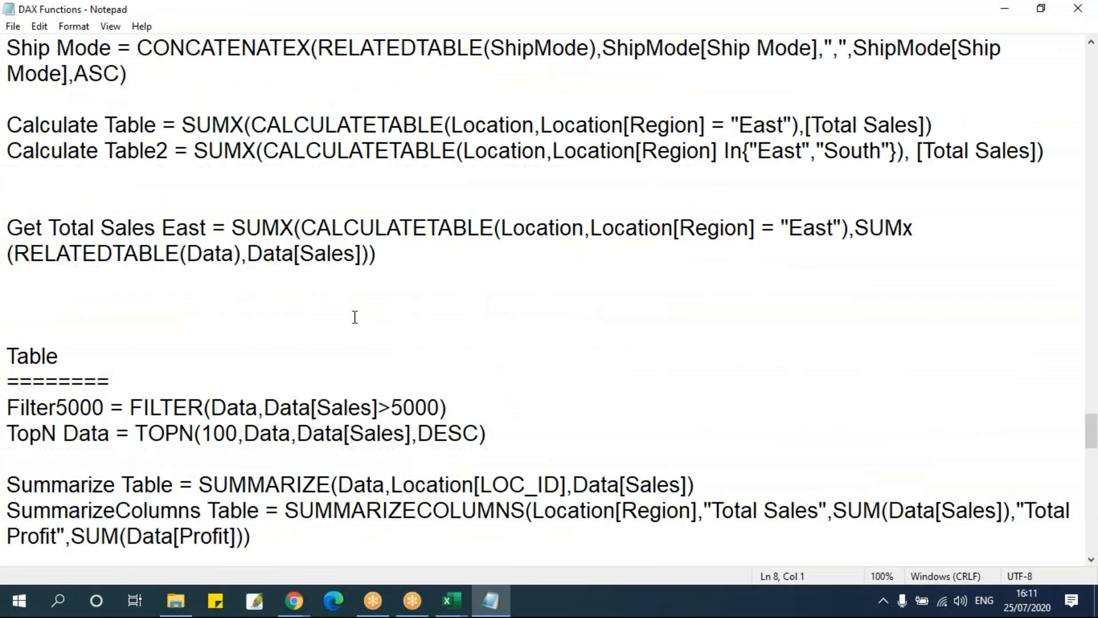
drag(1092, 534, 1091, 66)
click(368, 252)
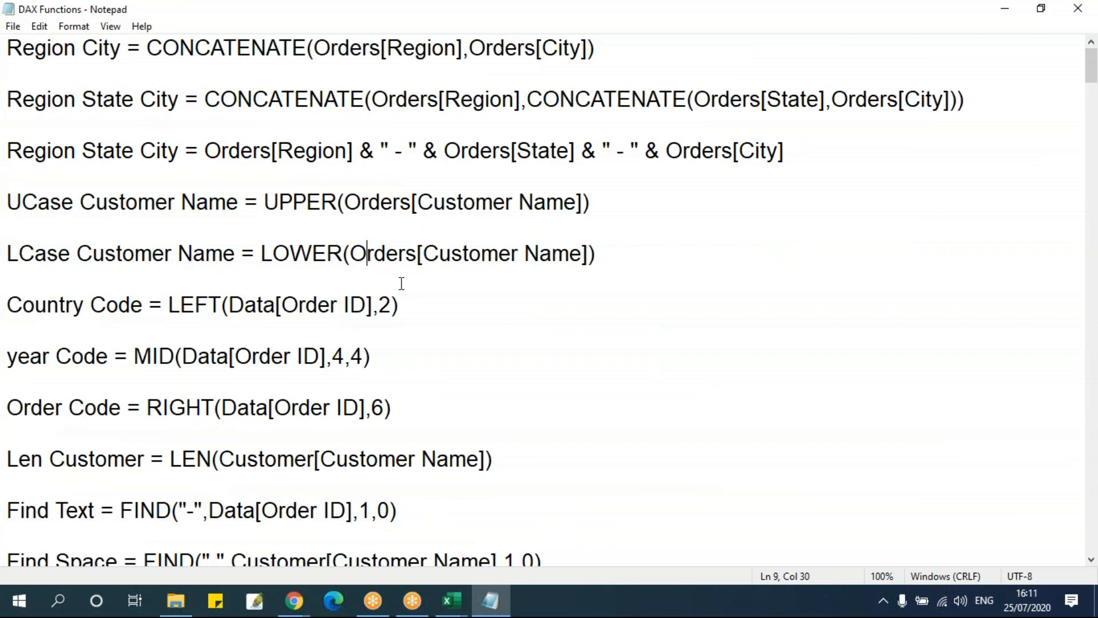
click(427, 304)
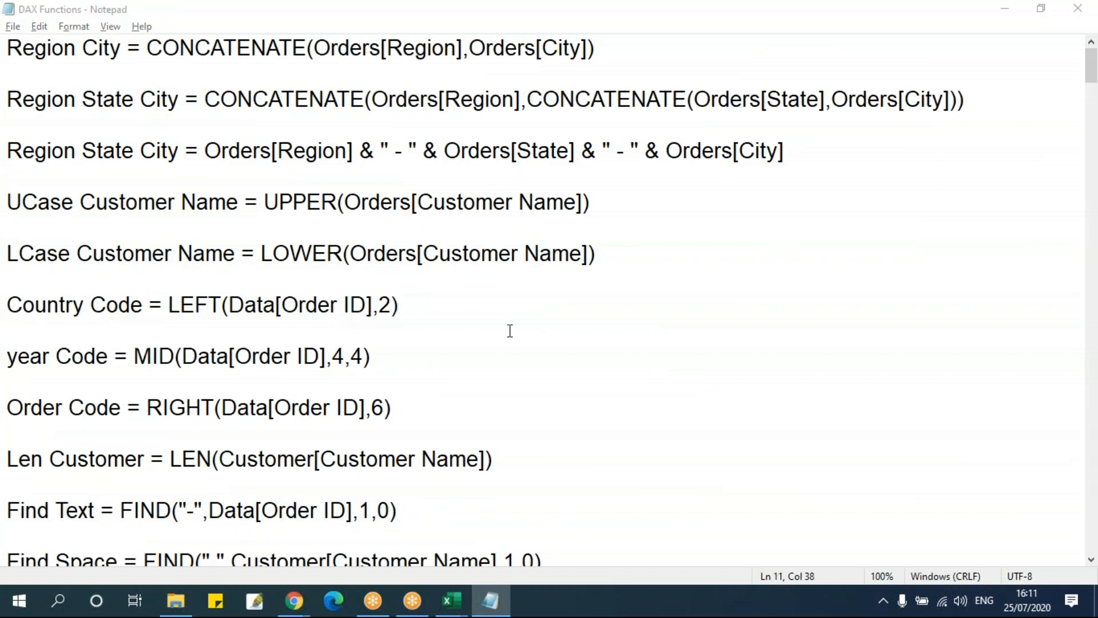
Return to the Power Pivot window and select the Customer ID entry in row 5 of the Data table
key(alt+Tab)
mouse_move(457, 610)
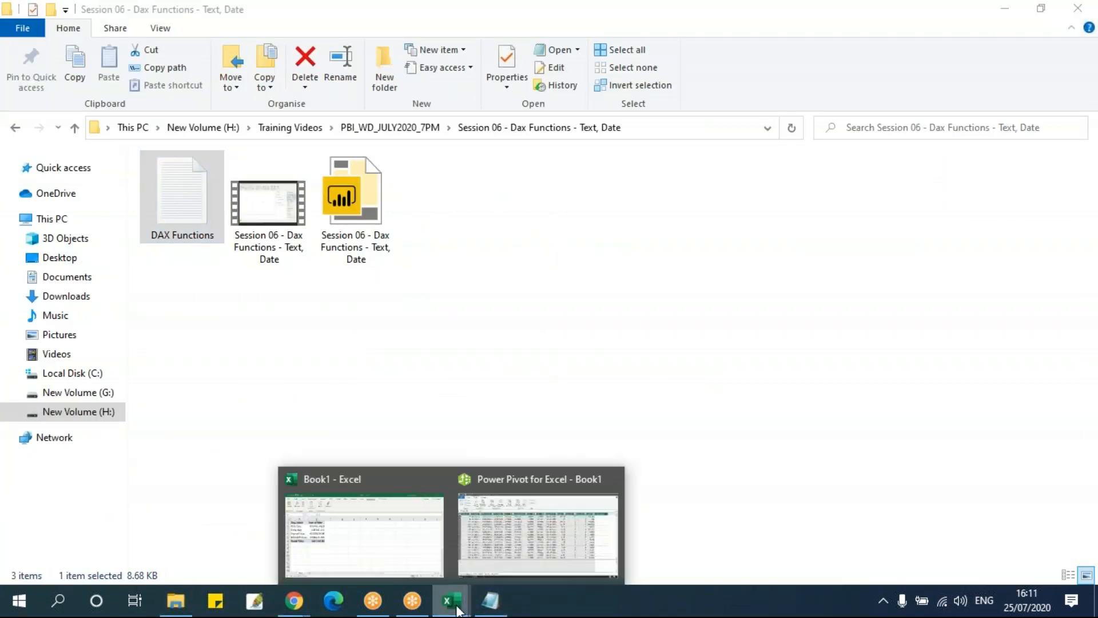
click(510, 545)
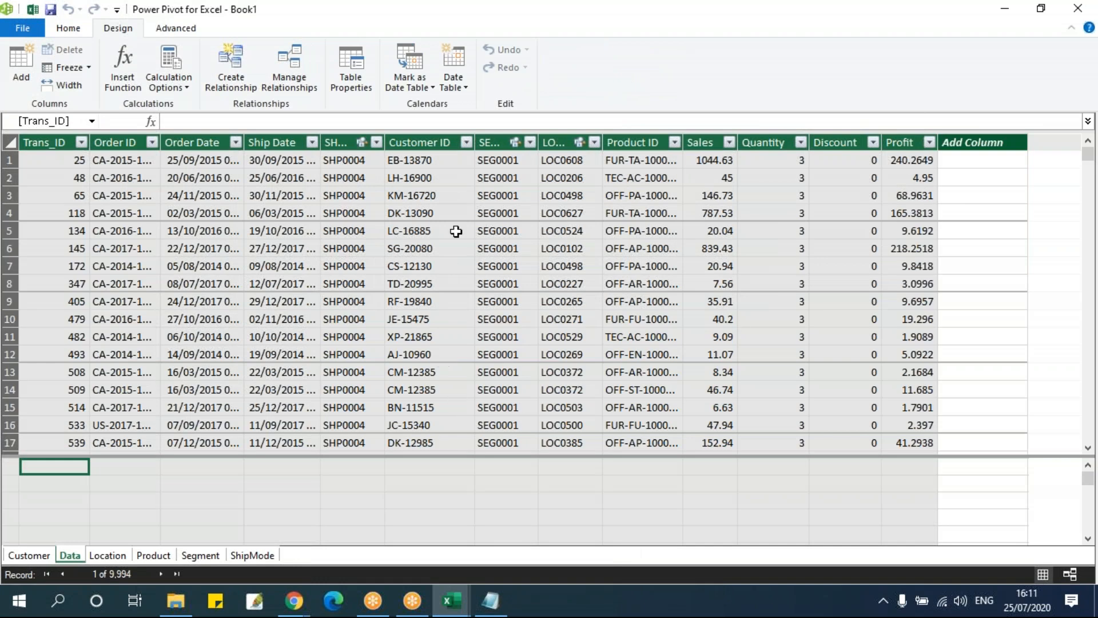
click(410, 229)
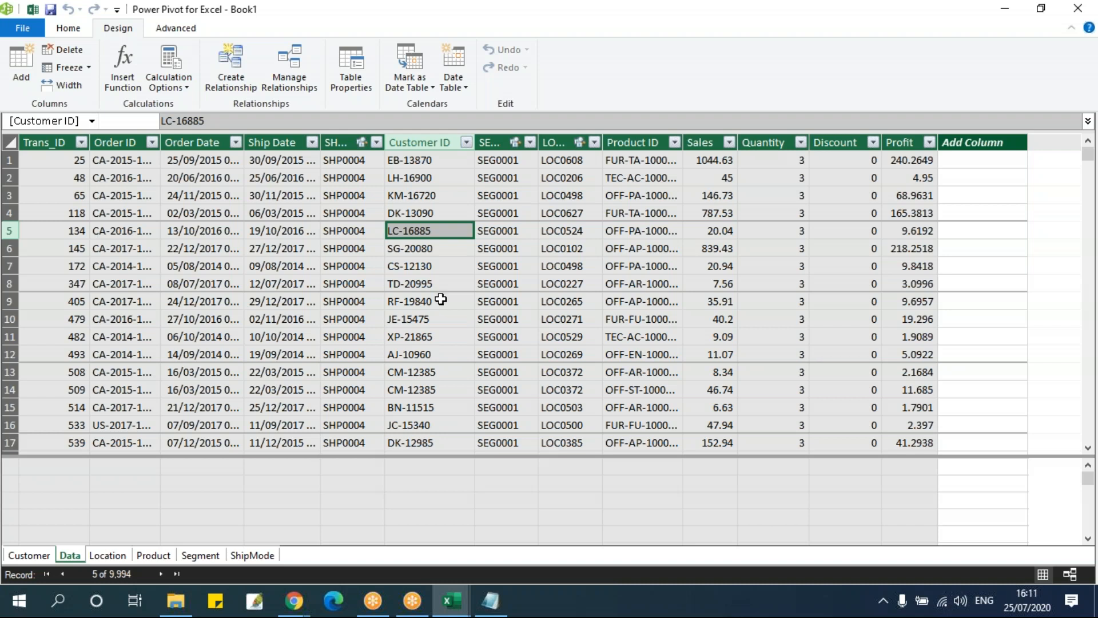
In the workbook, view the measure options with the PivotTable's Same Day sales cell selected and return to the Power Pivot window
key(alt+Tab)
key(alt+Tab)
mouse_move(454, 601)
click(349, 532)
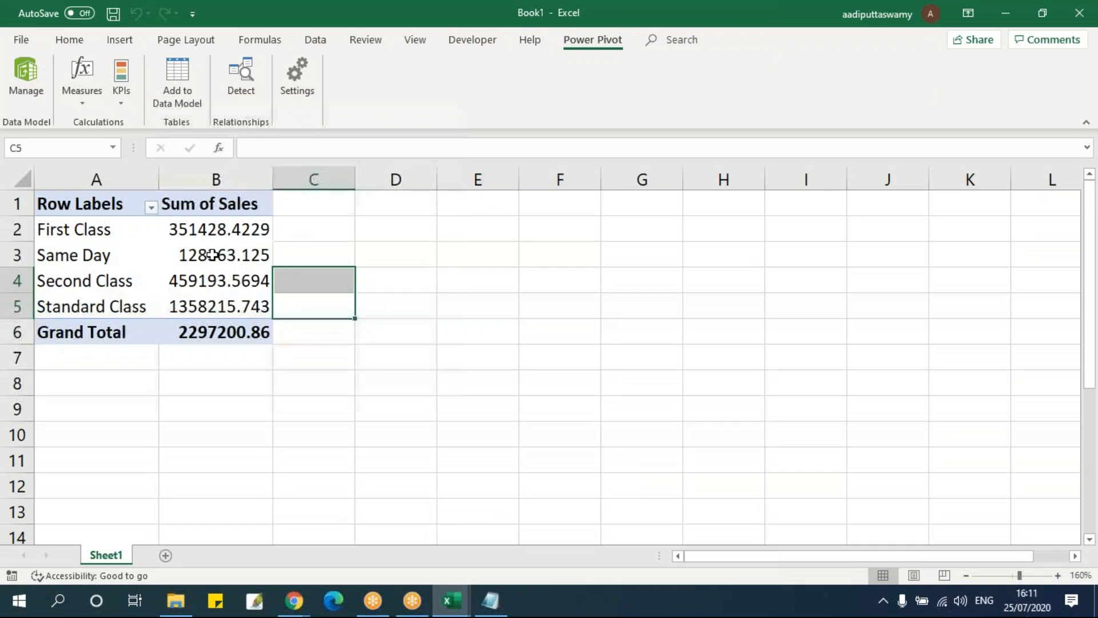
click(252, 257)
click(84, 102)
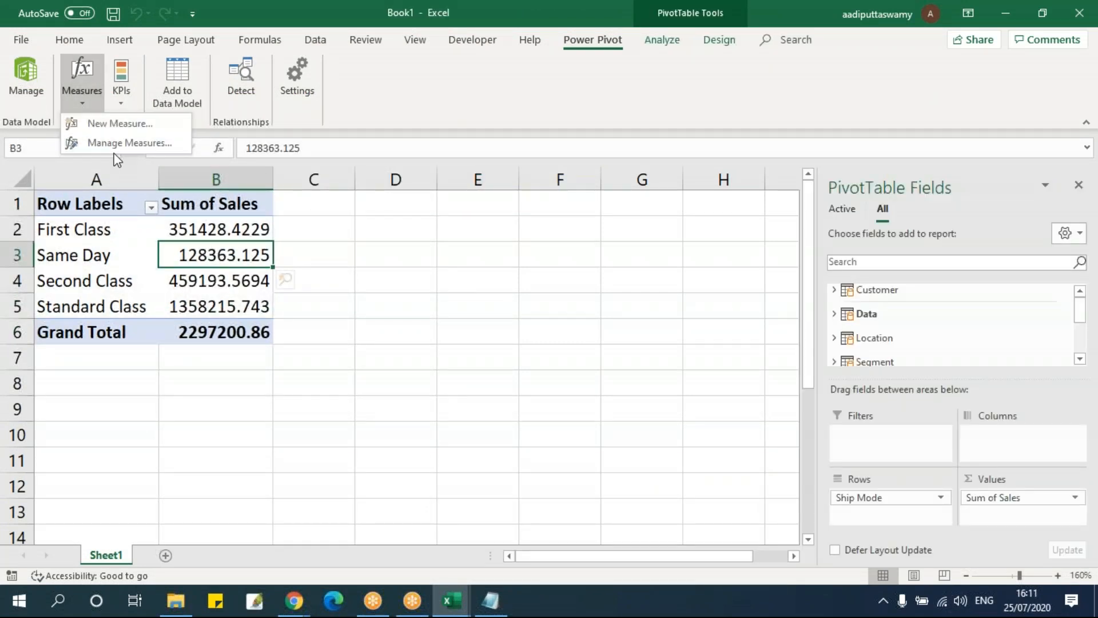
click(383, 408)
key(alt+Tab)
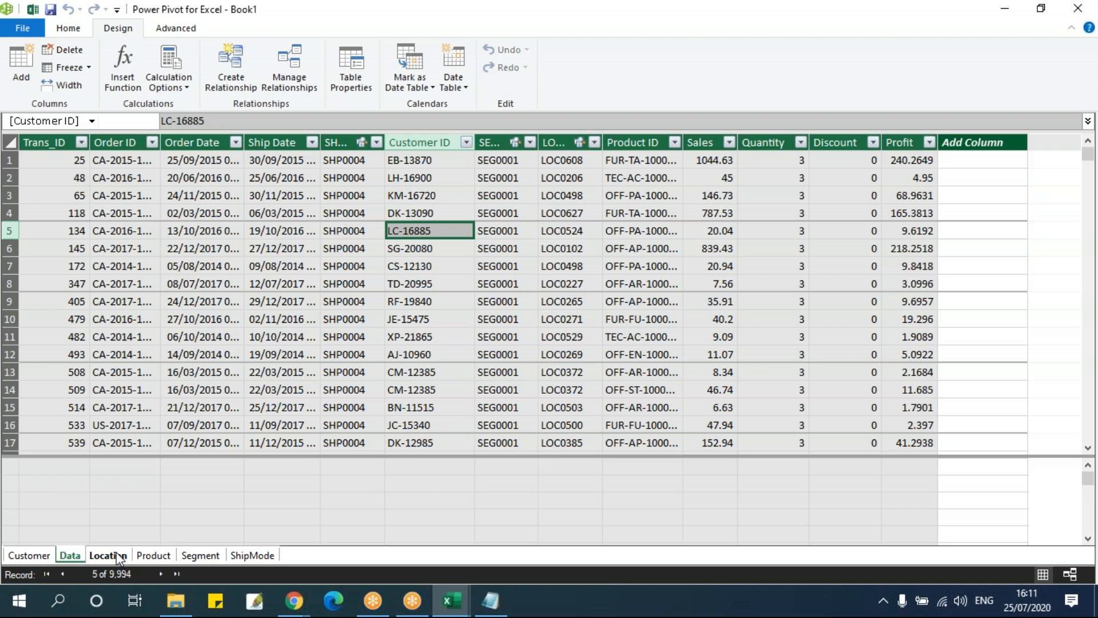
View the fields of the Location table and select the empty new column in the Data table
drag(953, 163, 968, 441)
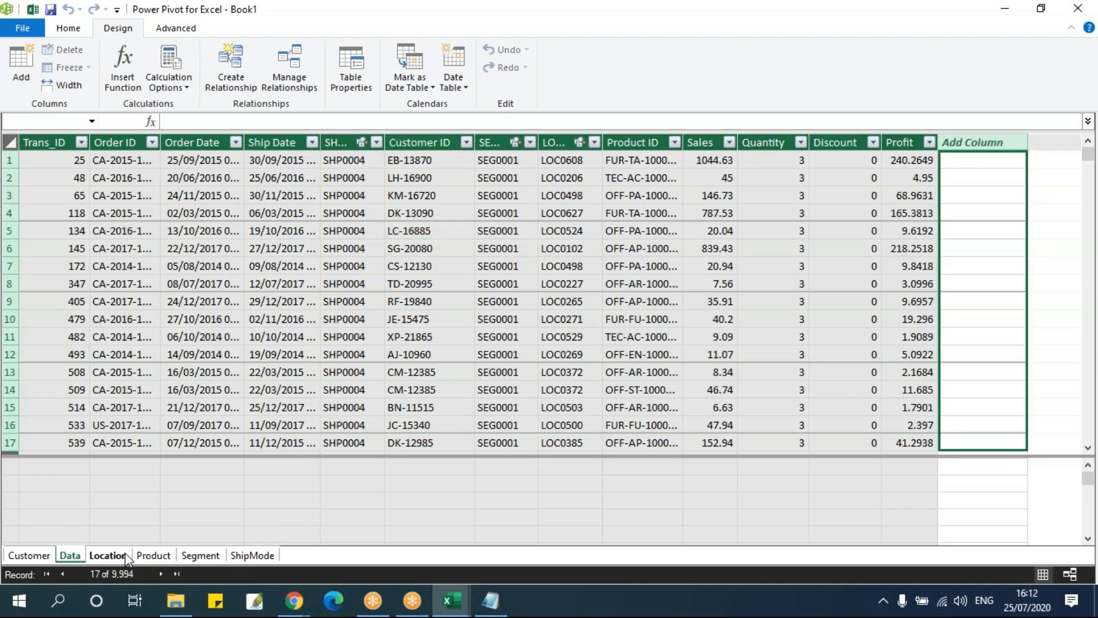
click(108, 555)
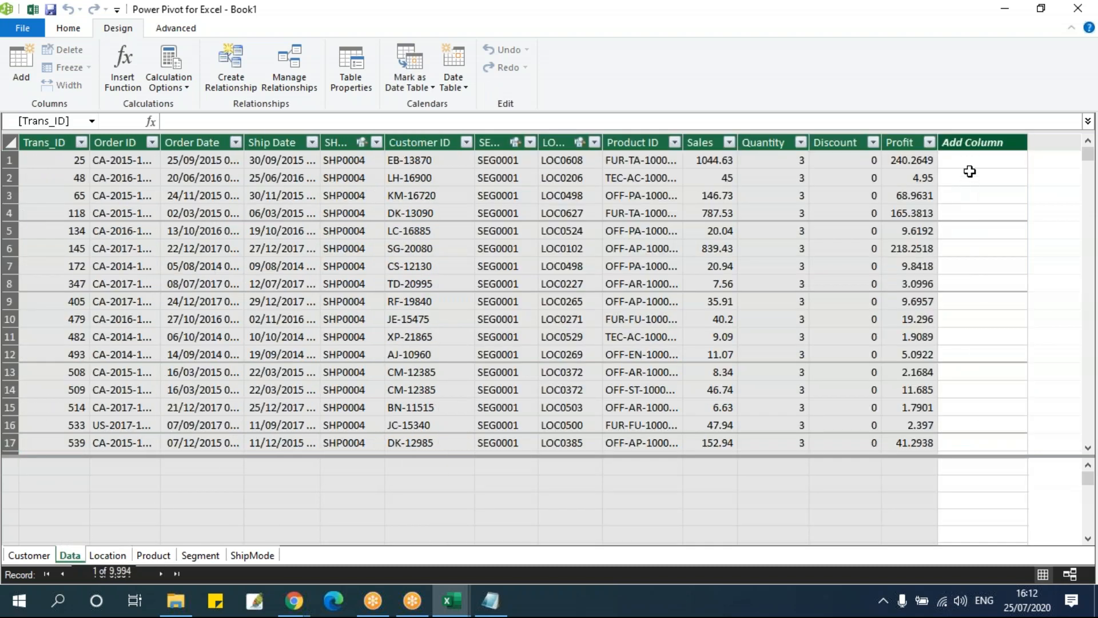
drag(970, 163, 969, 438)
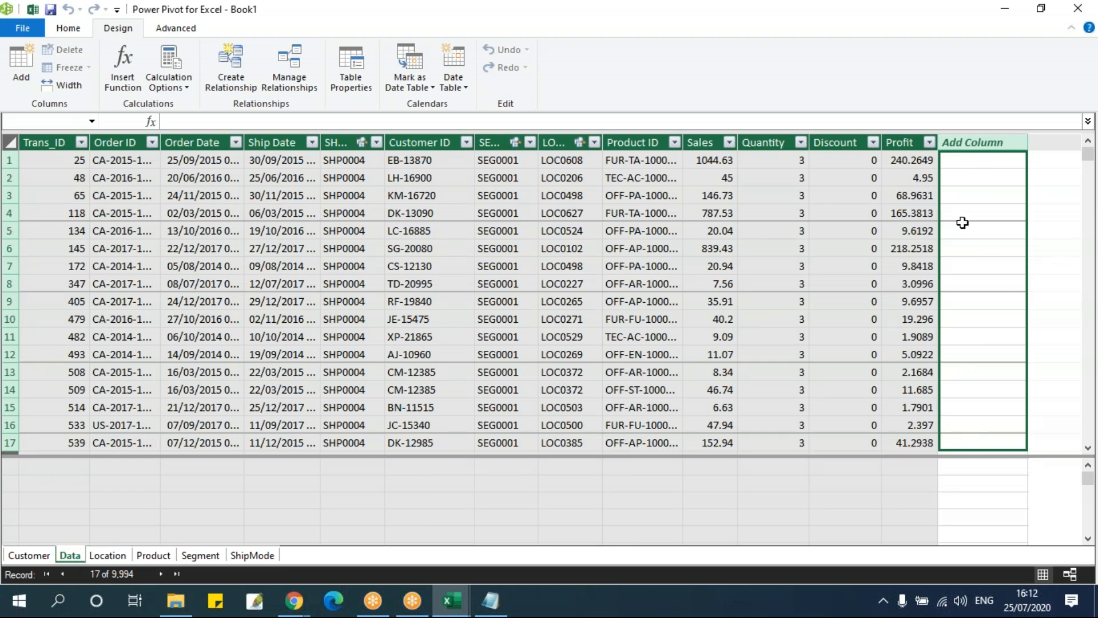
Add a calculated column to the Data table with the formula =RELATED(Location[Region]) and look over its rows
click(436, 121)
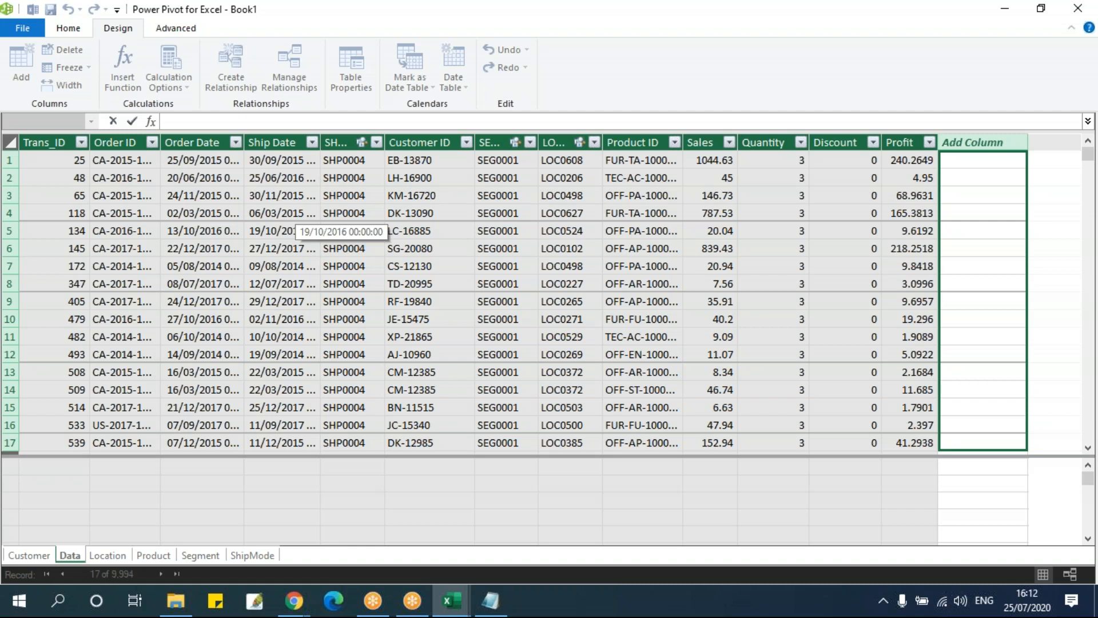
text(rel)
key(BackSpace)
key(BackSpace)
key(BackSpace)
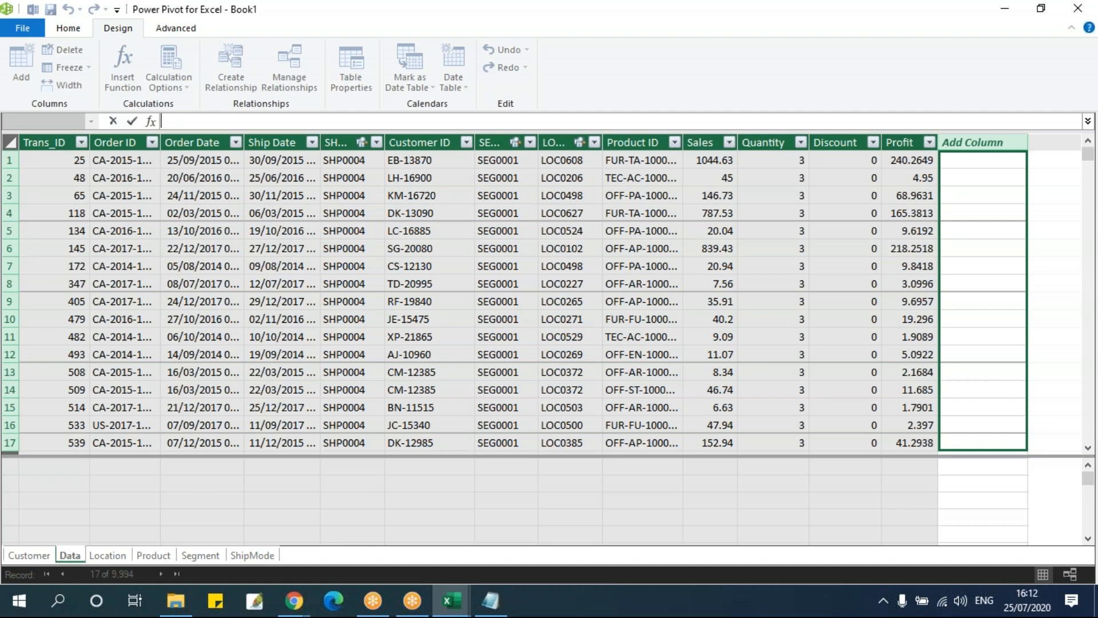
text(=rela)
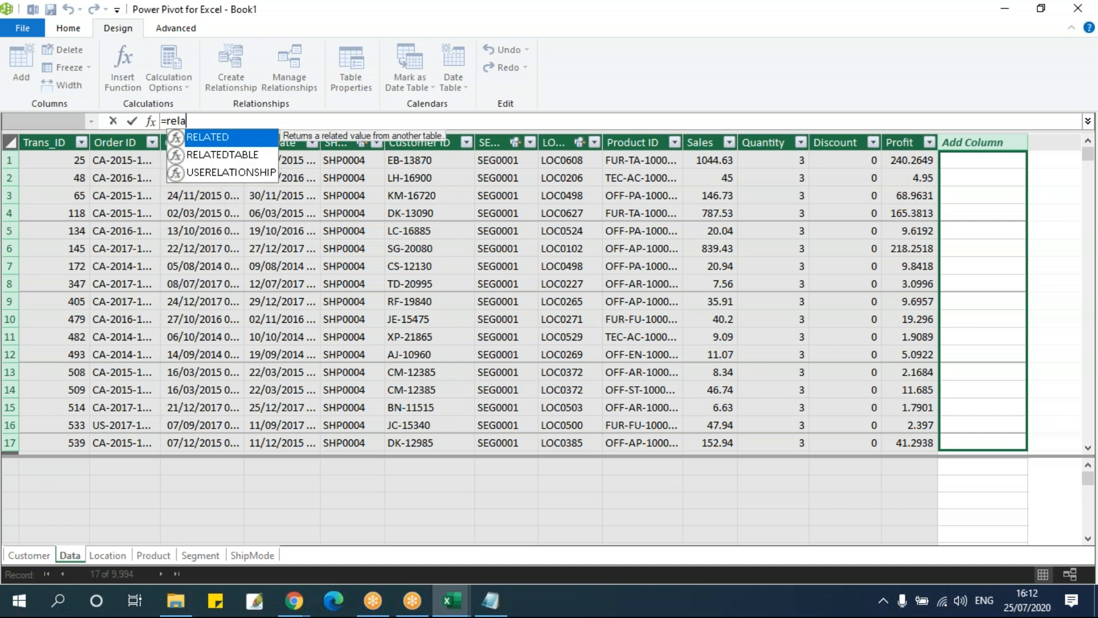
key(Tab)
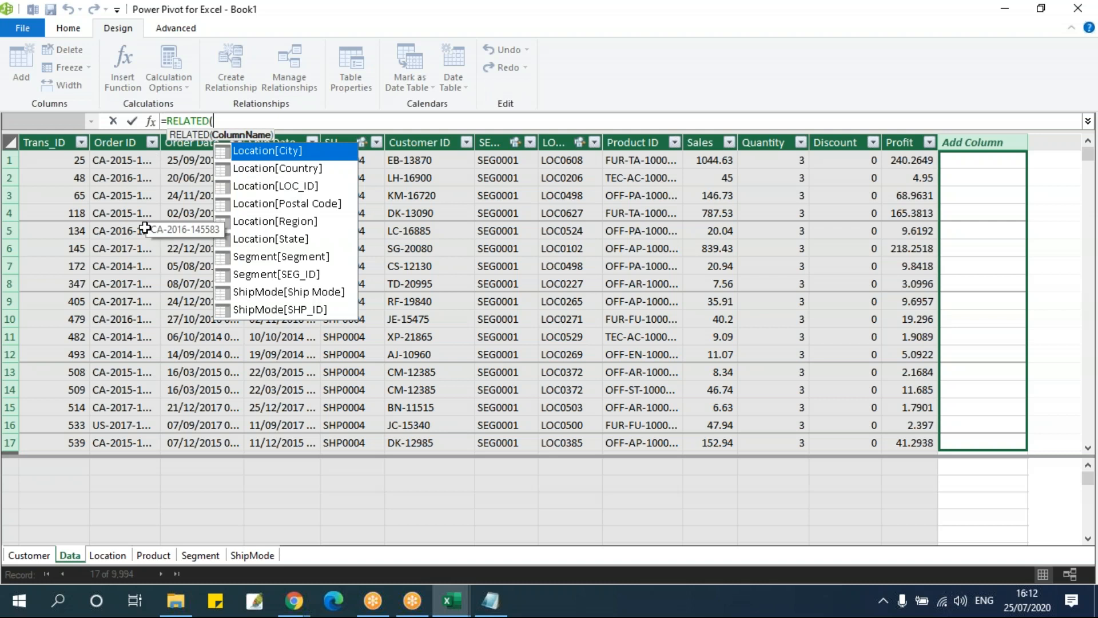
key(Down)
key(Down)
key(Down)
key(Down)
key(Tab)
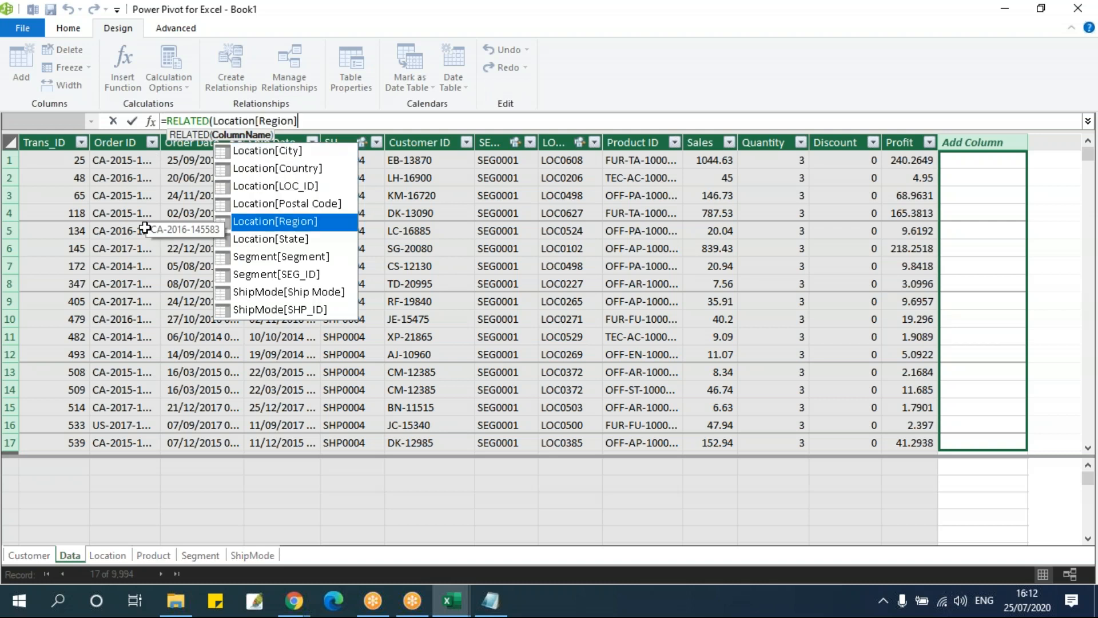
text())
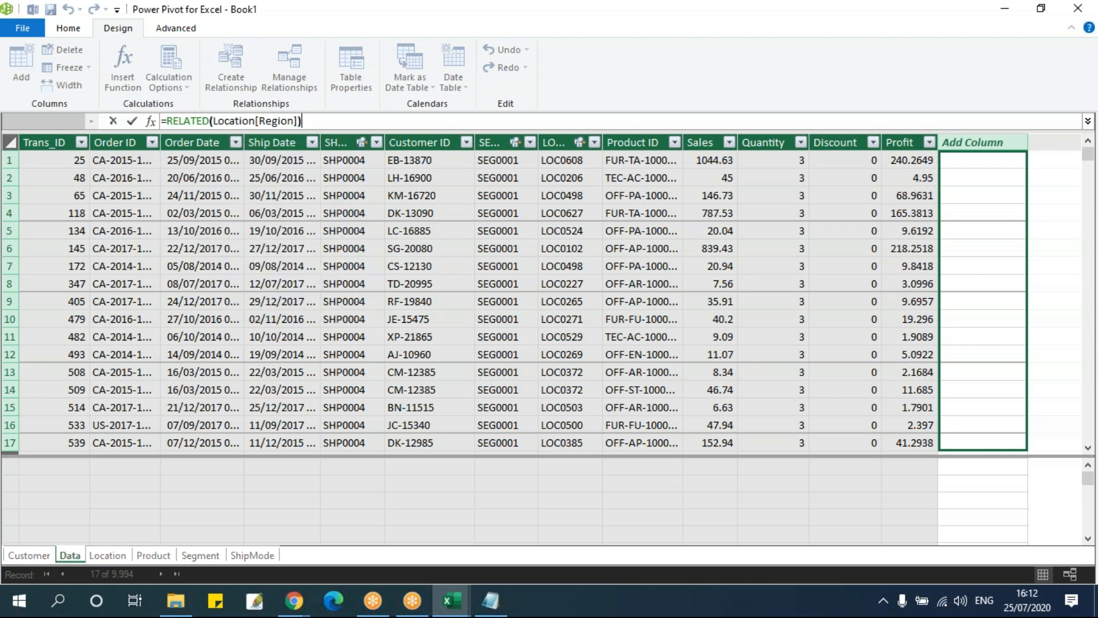
key(Return)
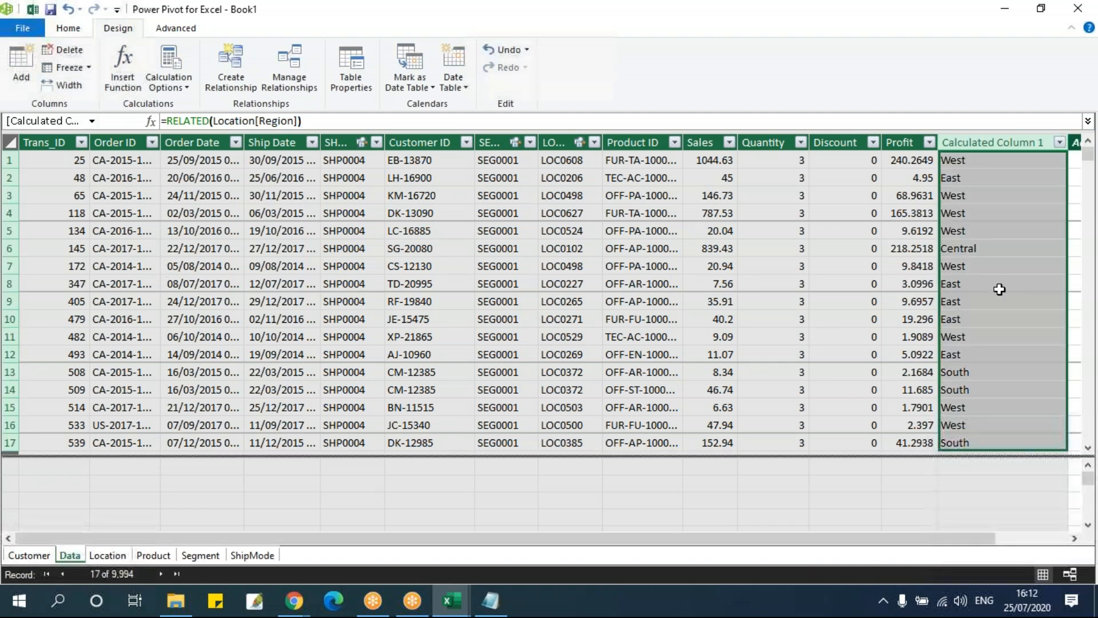
scroll(972, 353, down, 5)
scroll(973, 353, up, 5)
Begin a LOOKUPVALUE formula in the next empty column of the Data table with Customer[Customer Name] as the result column
click(1075, 538)
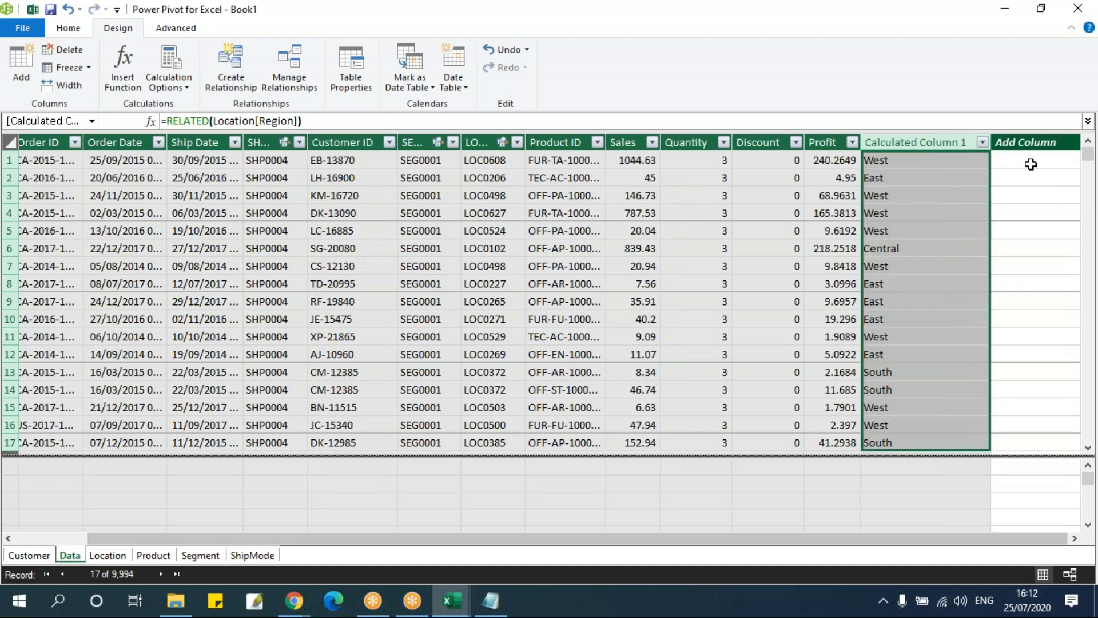
click(1025, 143)
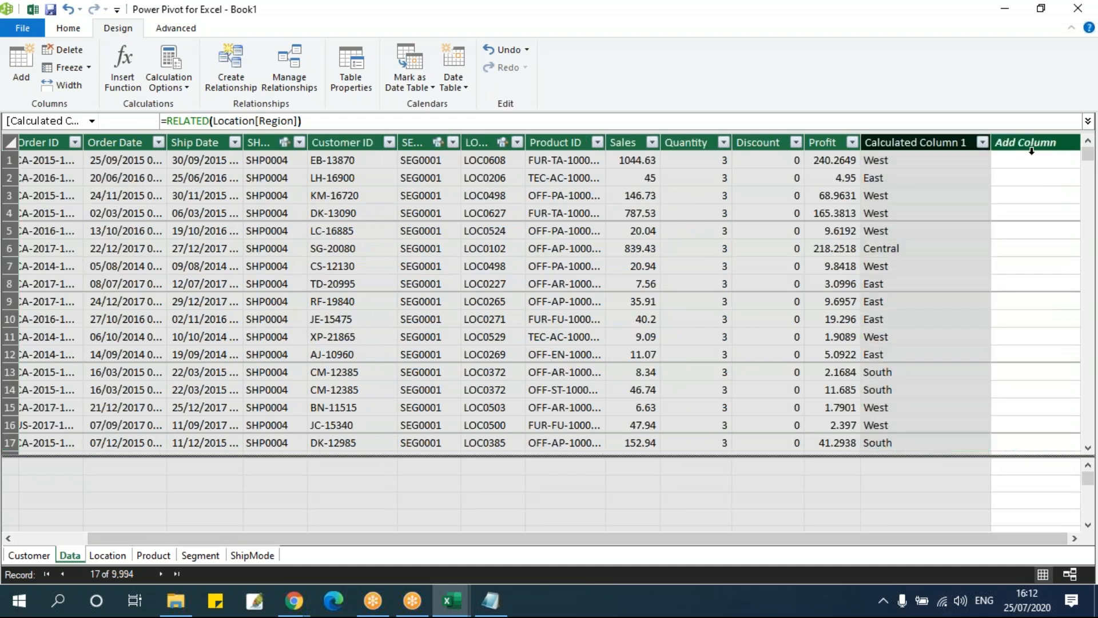
click(200, 122)
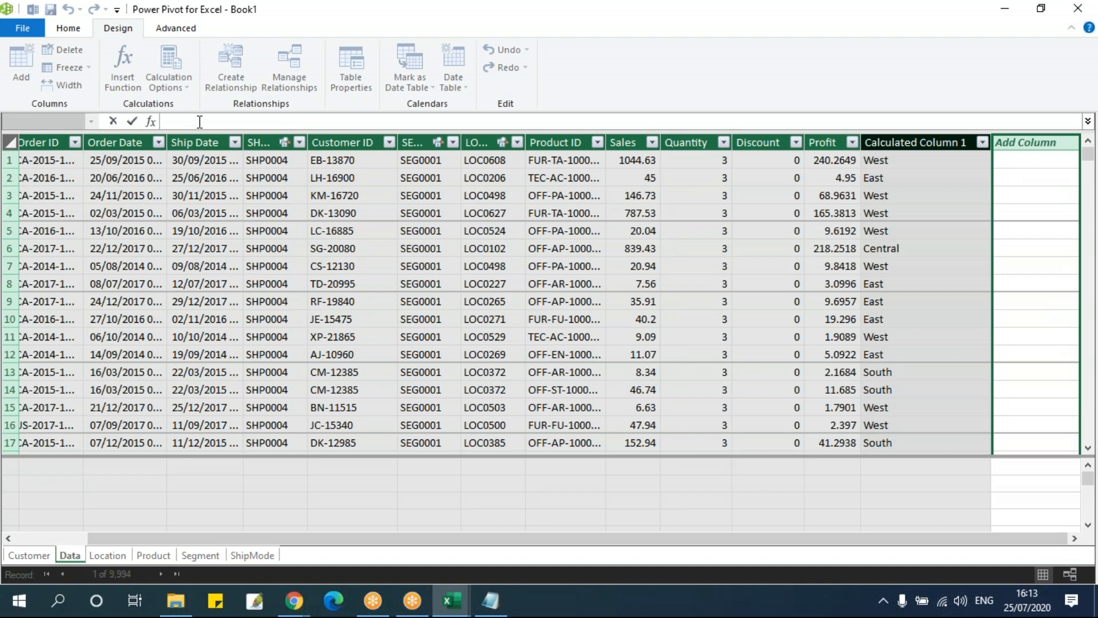
text(=LOOKUPVALUE()
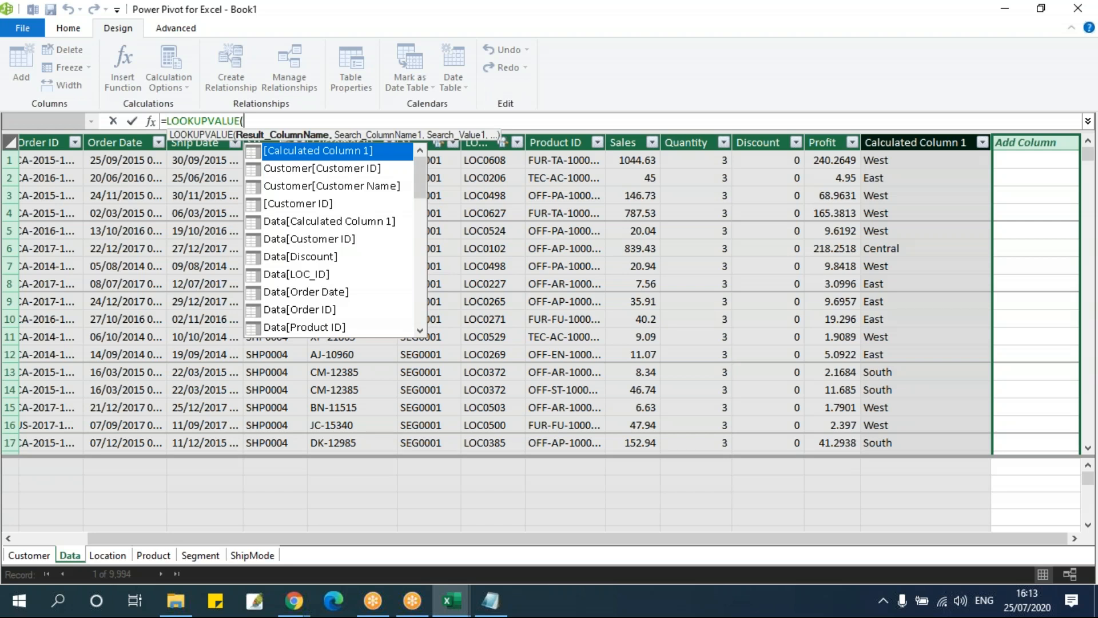
key(Down)
key(Down)
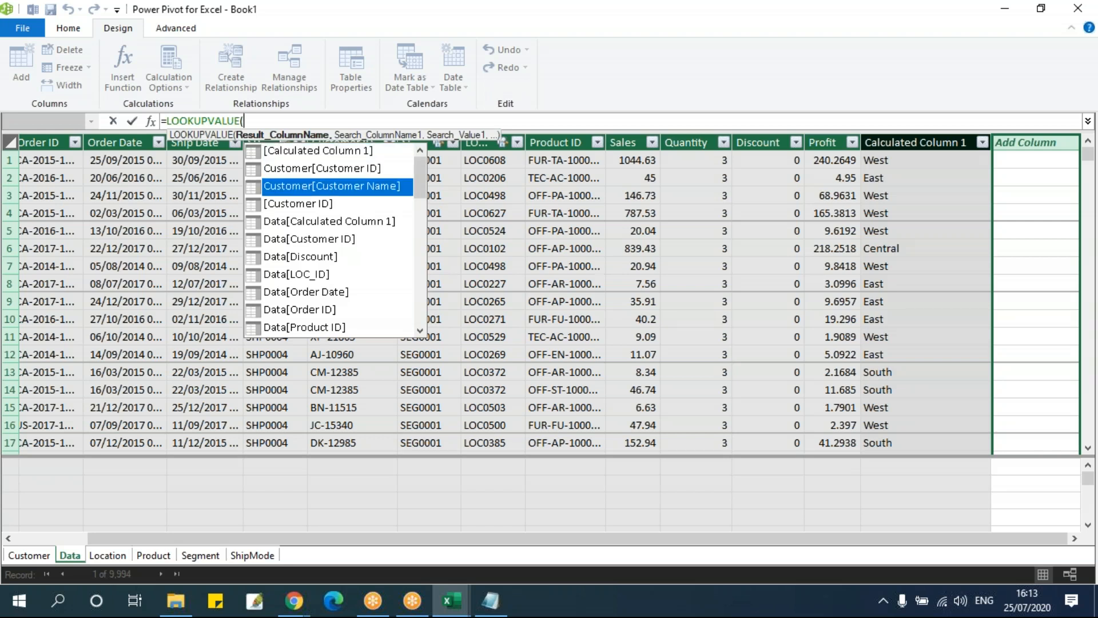
key(Tab)
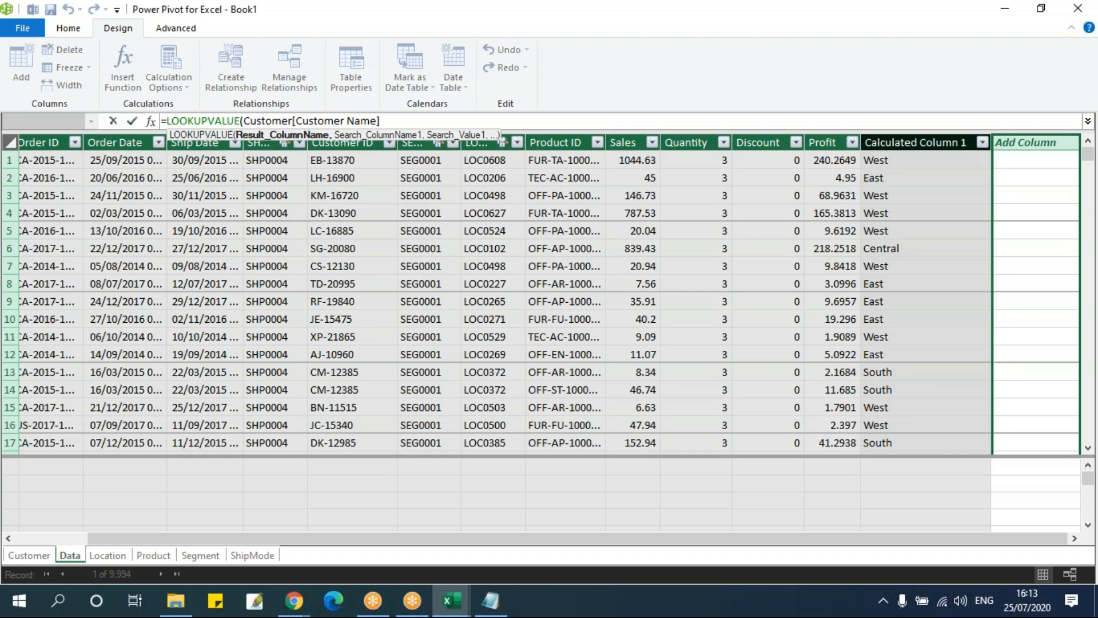
Complete the LOOKUPVALUE formula with [Customer Name] as the search column and Data[Customer ID] as the search value
text(,)
key(Down)
key(Down)
key(Down)
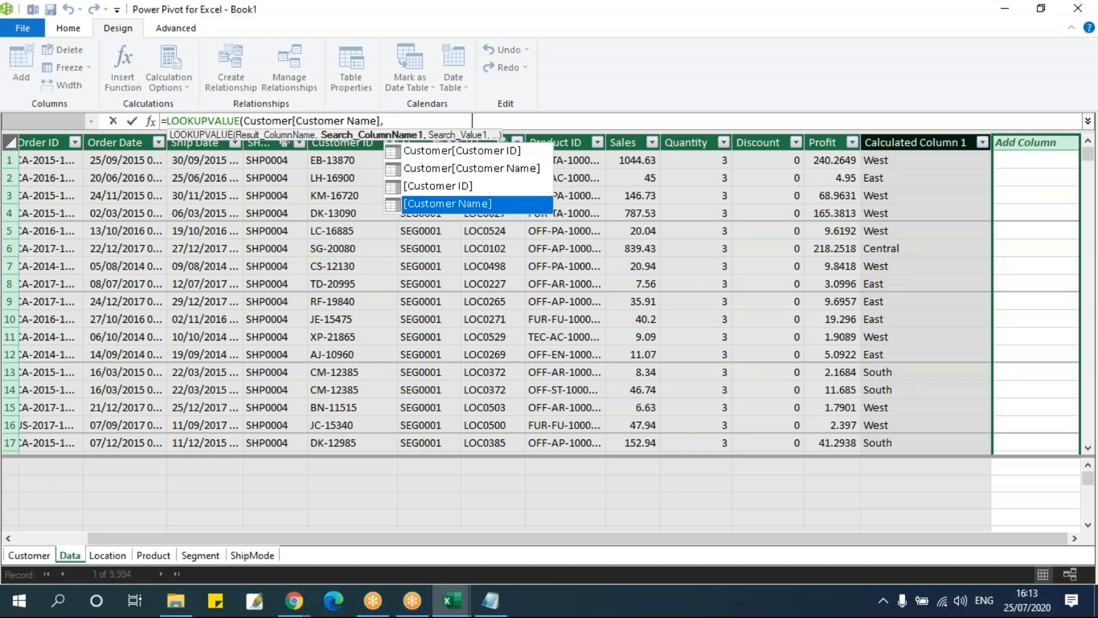
key(Tab)
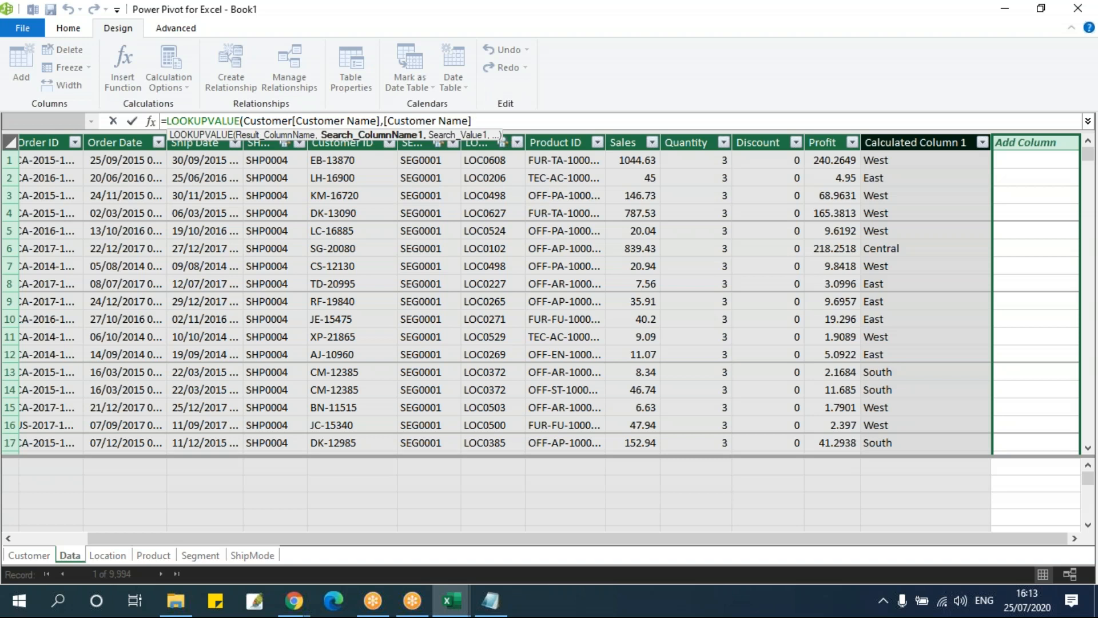
text(,)
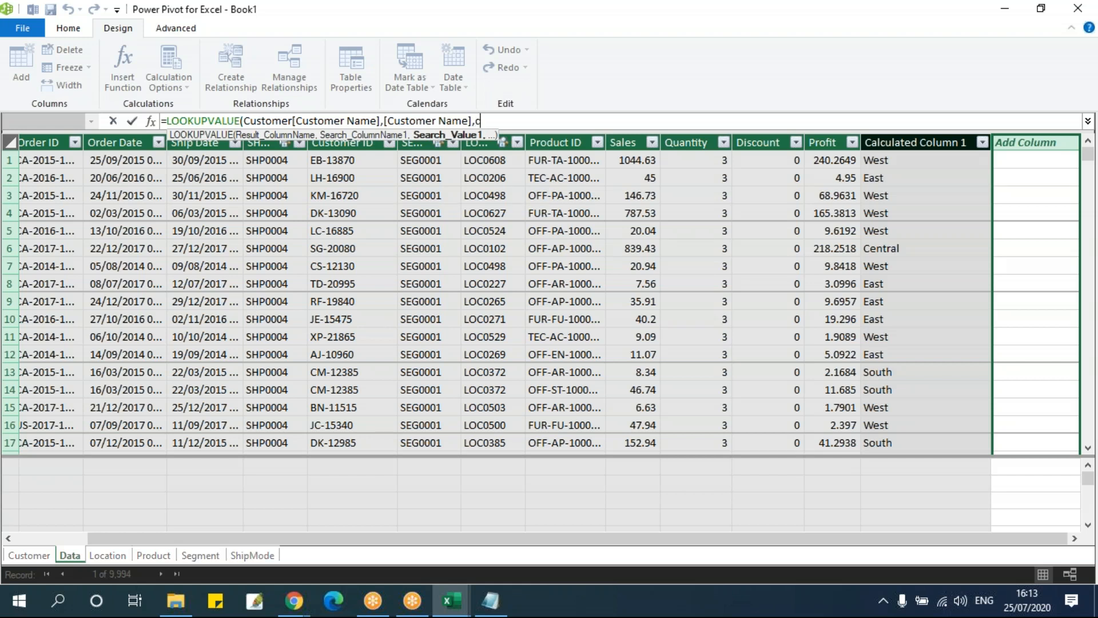
text(cu)
key(Down)
key(Down)
key(Down)
key(Down)
key(Down)
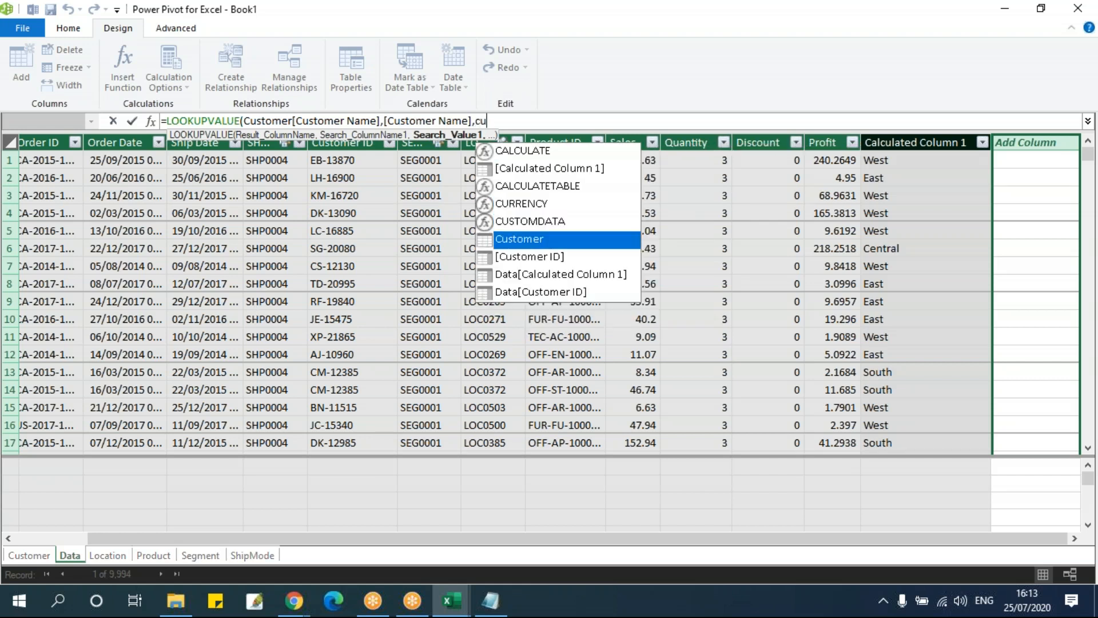
key(Tab)
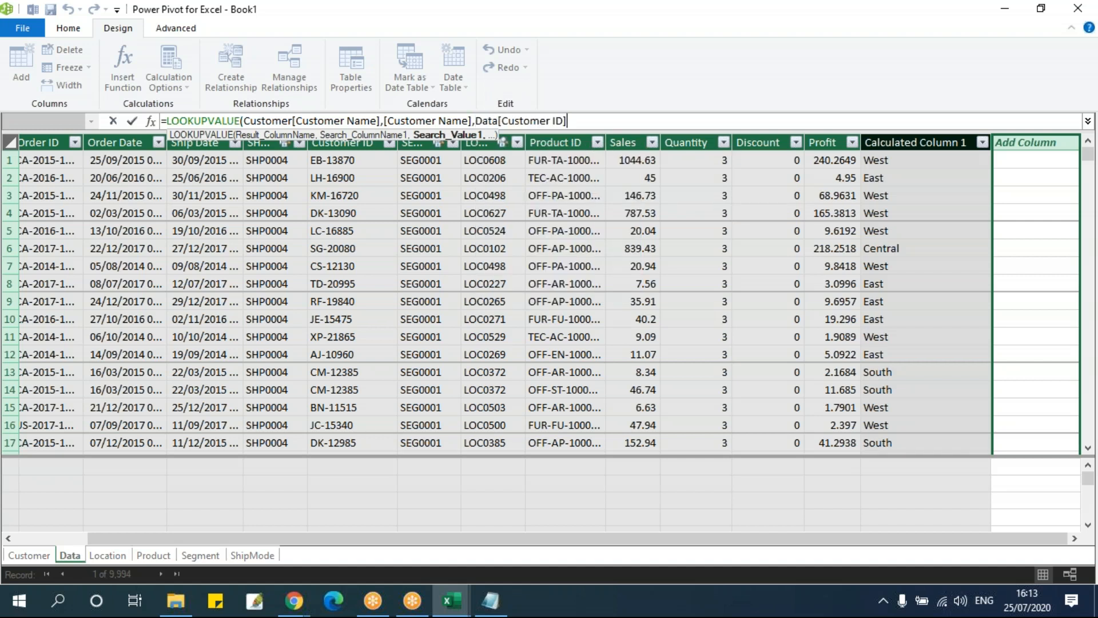
text())
key(Return)
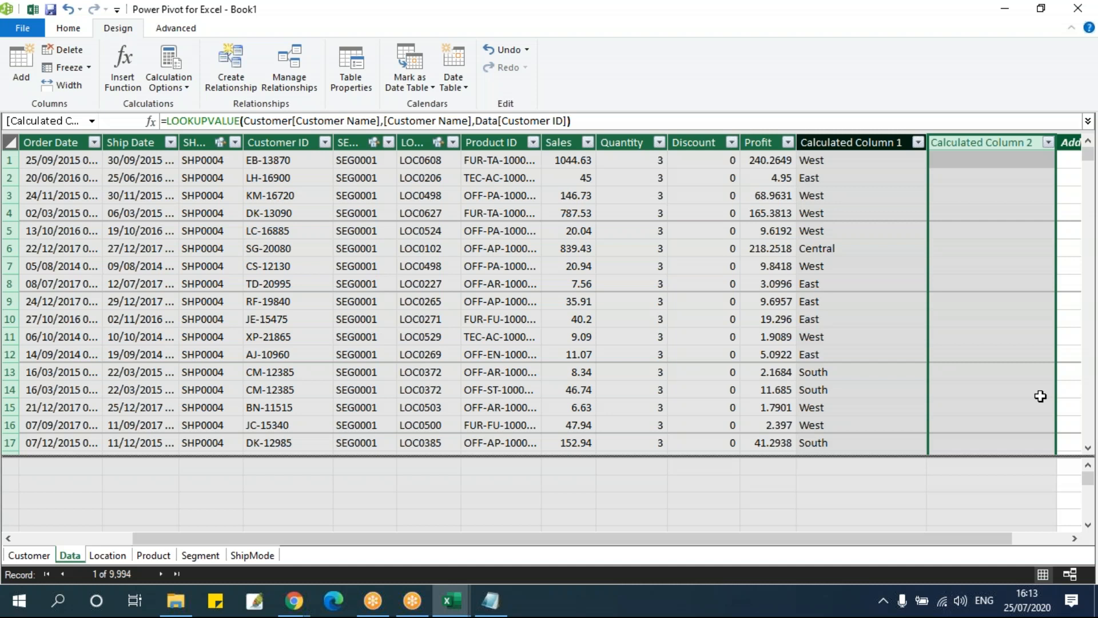
Compare the Customer table's entries with the Data table's Customer ID column and inspect the LOOKUPVALUE formula without changing it
click(976, 195)
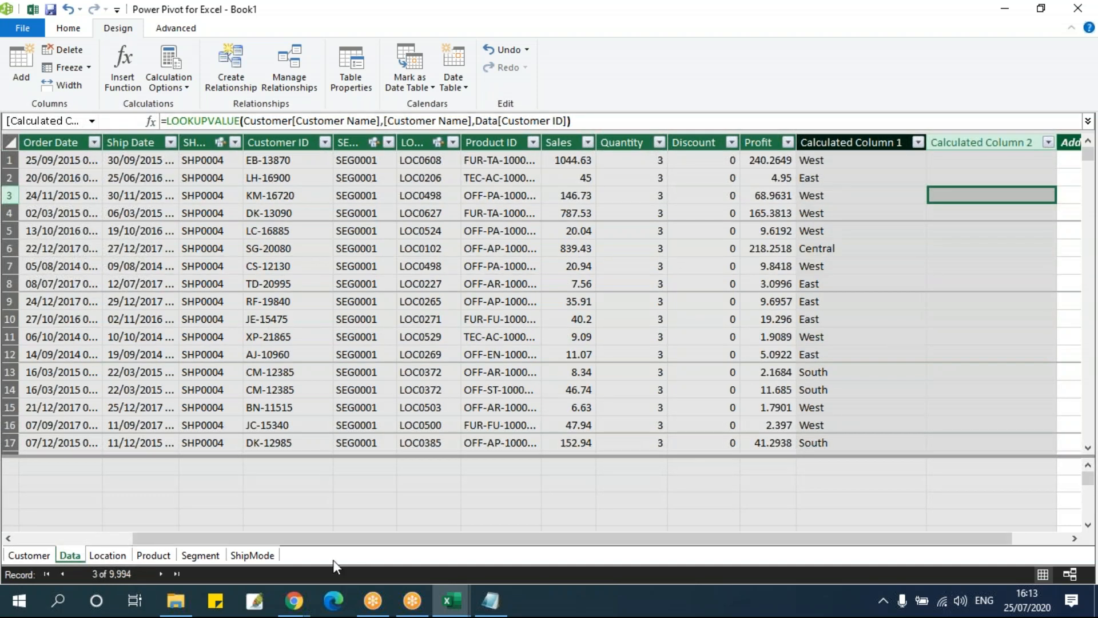
click(23, 554)
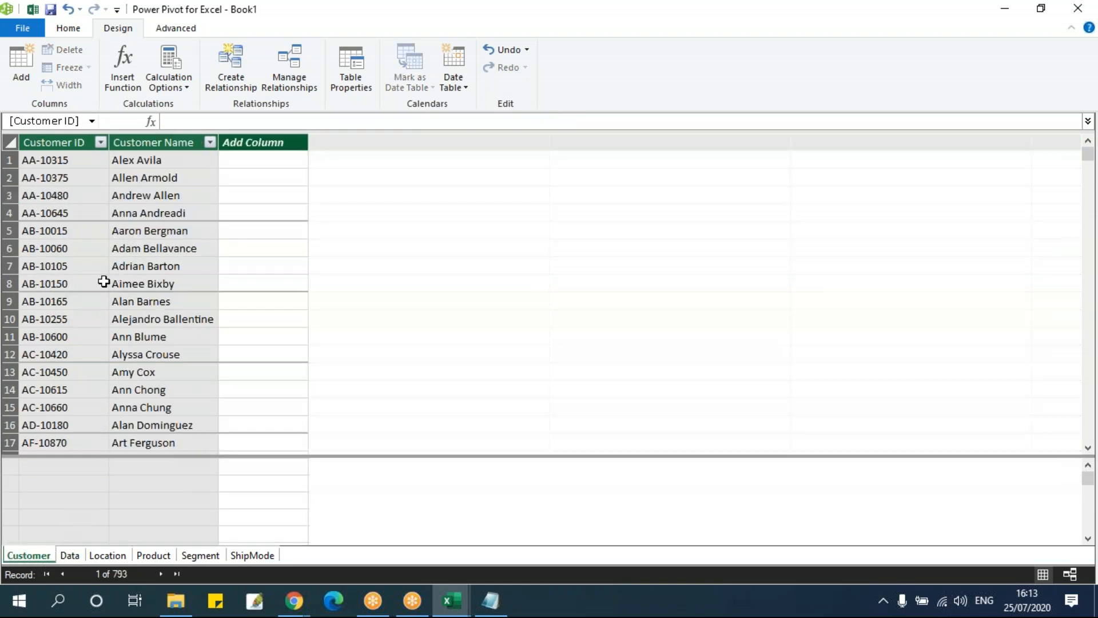
click(69, 555)
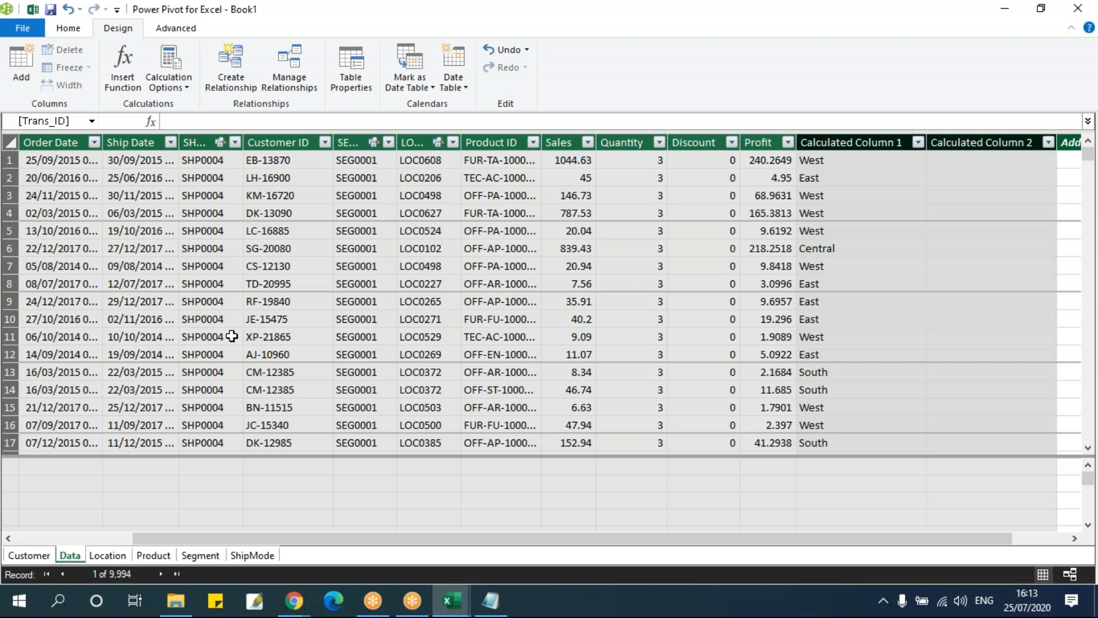
click(302, 165)
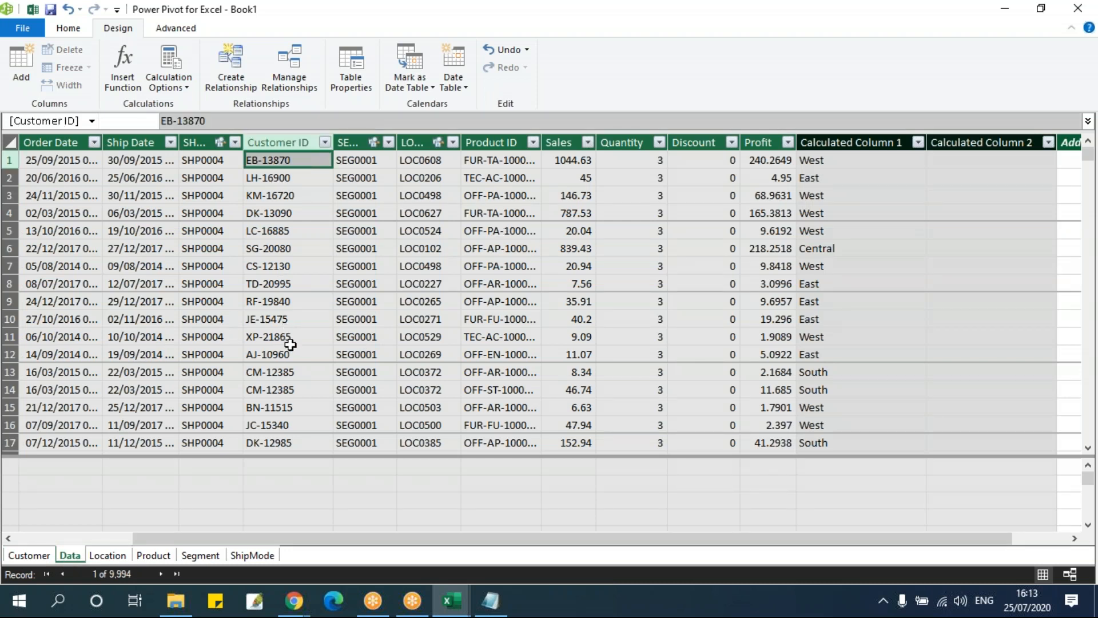
click(955, 165)
scroll(956, 180, down, 2)
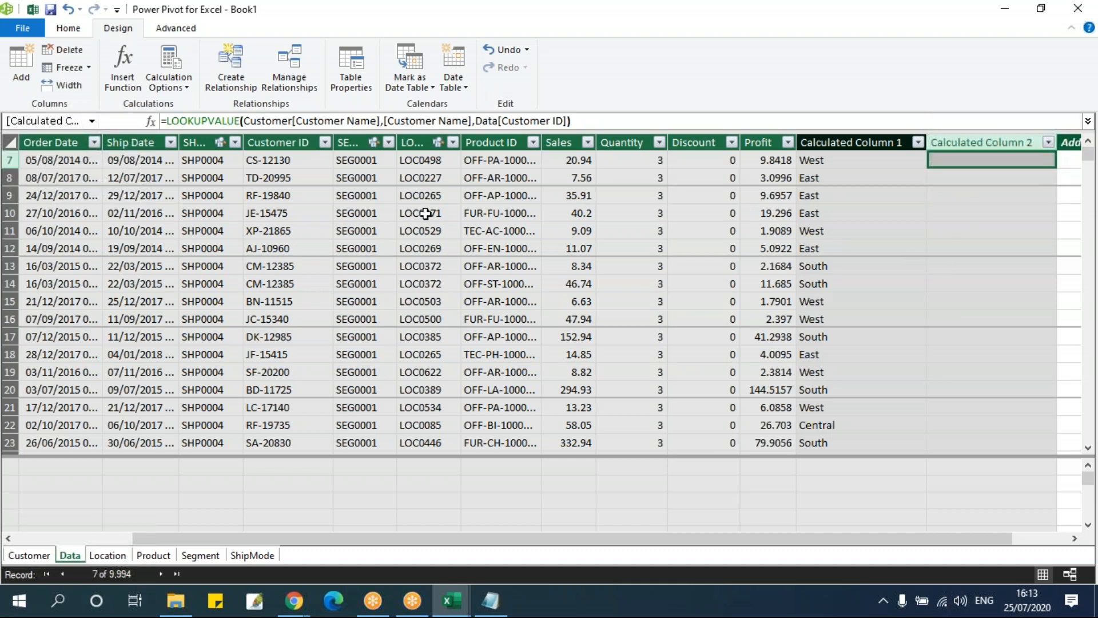
click(602, 122)
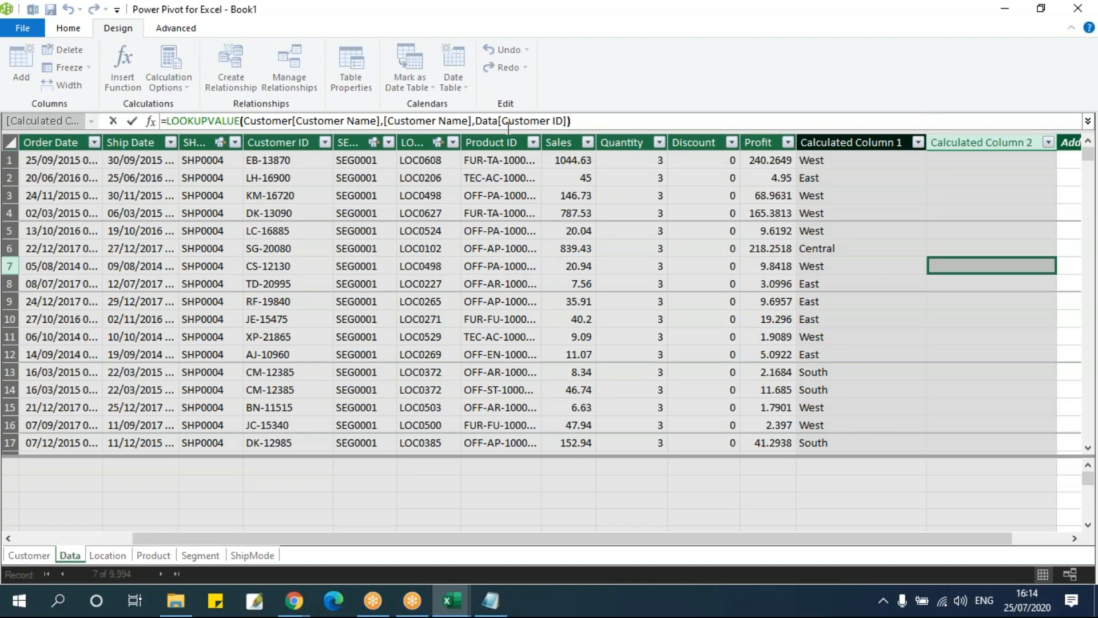
key(Escape)
Examine the Customer ID values from the first to the last Data record and those listed in the Customer table
click(296, 160)
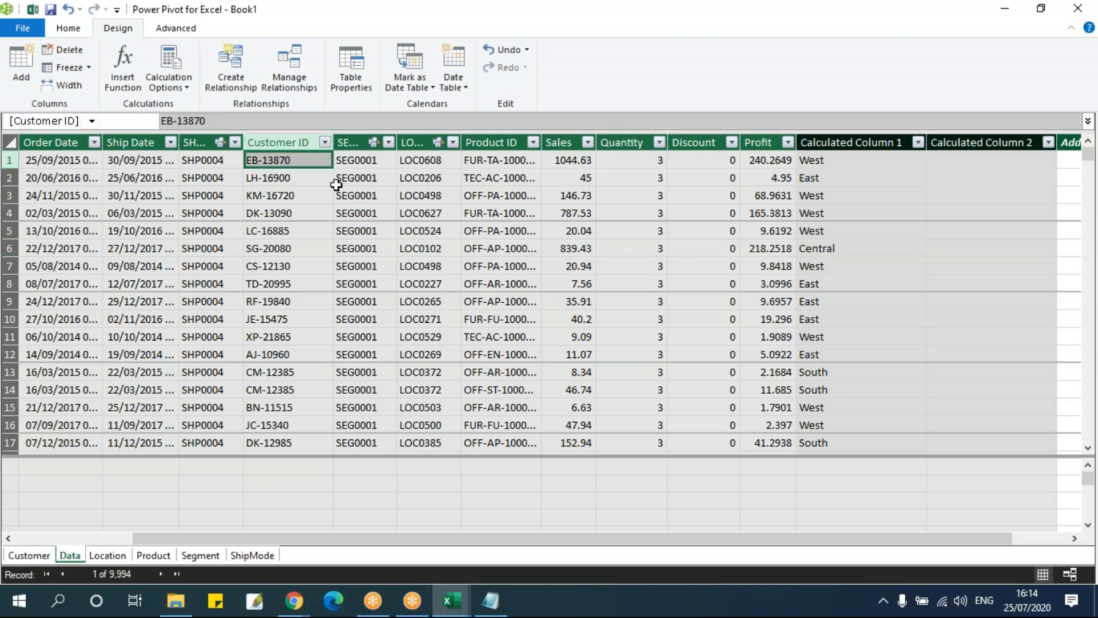
click(334, 183)
key(ctrl+Down)
key(Up)
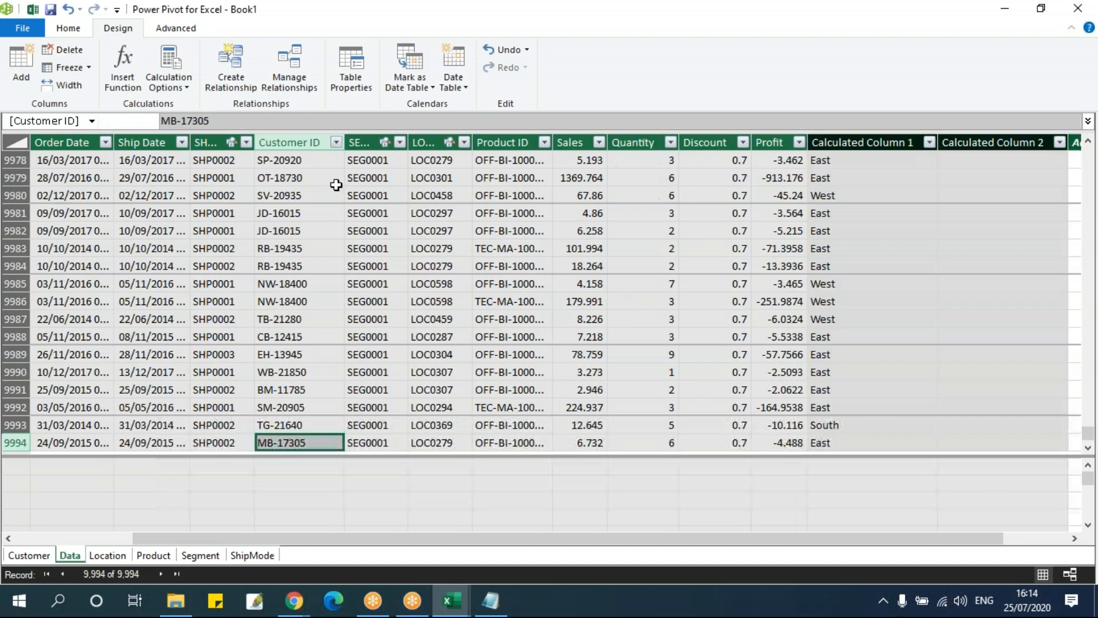
key(ctrl+Up)
key(Down)
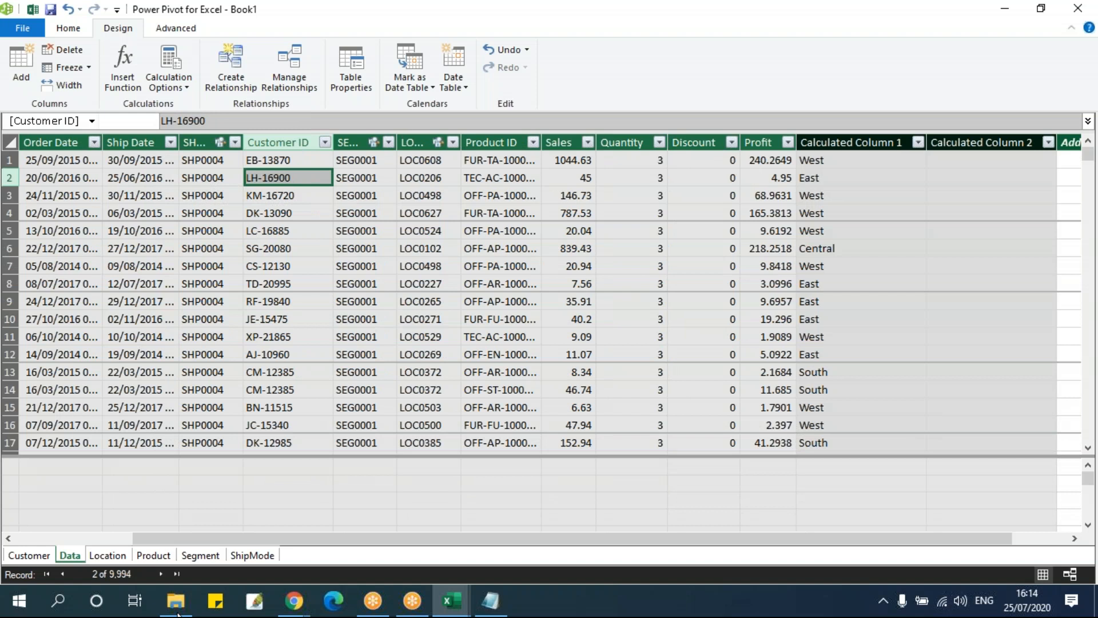
click(25, 556)
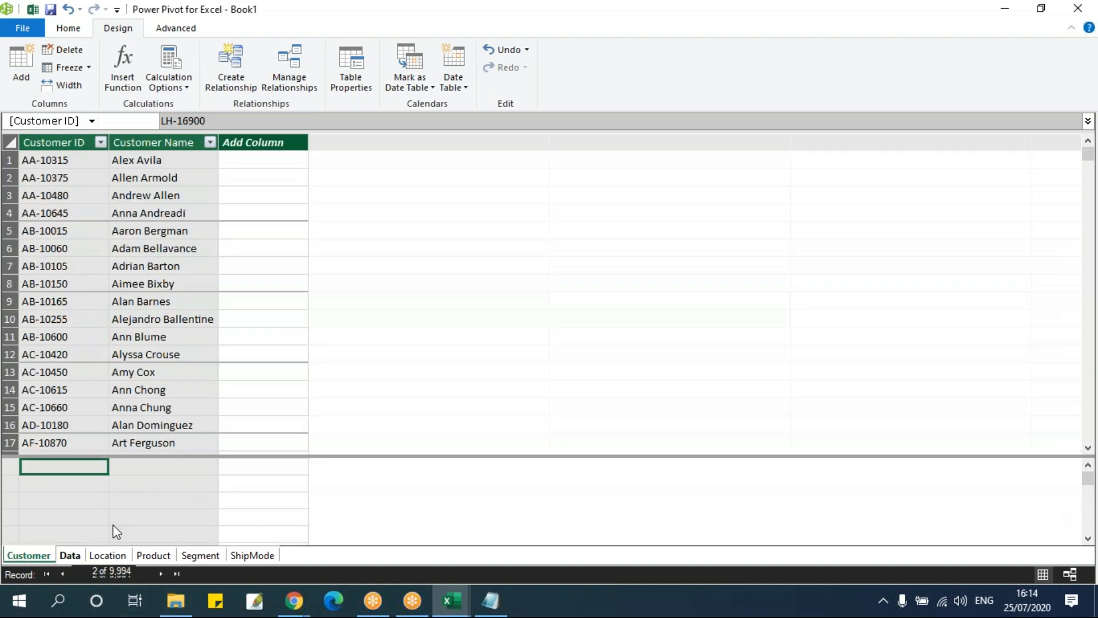
click(67, 194)
scroll(80, 303, down, 9)
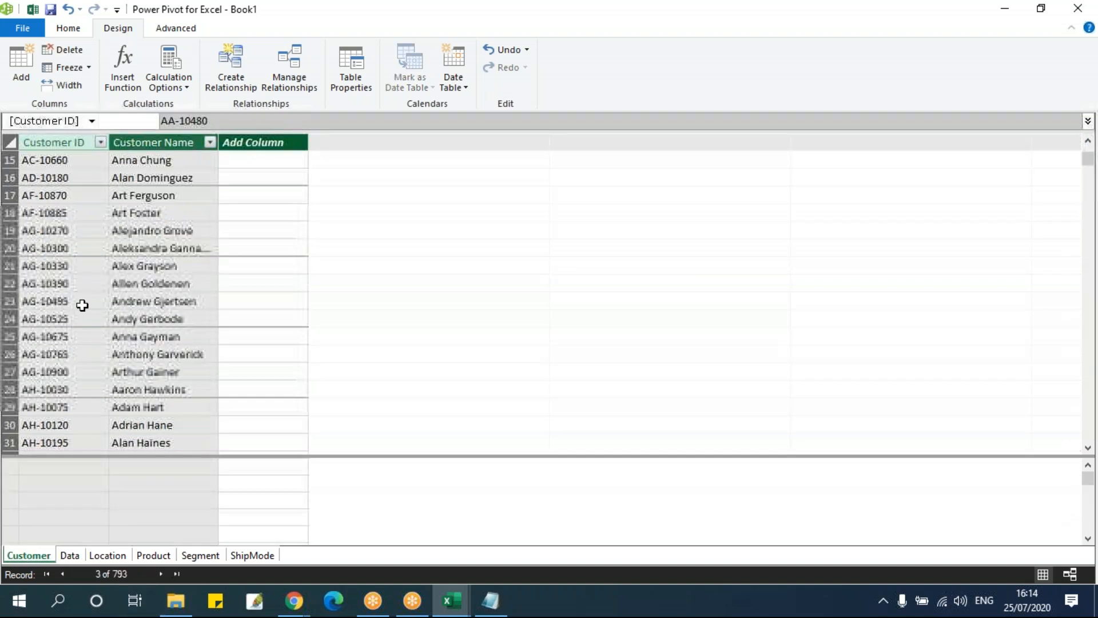
Return to the Data table and review the RELATED and LOOKUPVALUE columns' formulas, ending on the LOOKUPVALUE column's first row
click(70, 555)
click(979, 165)
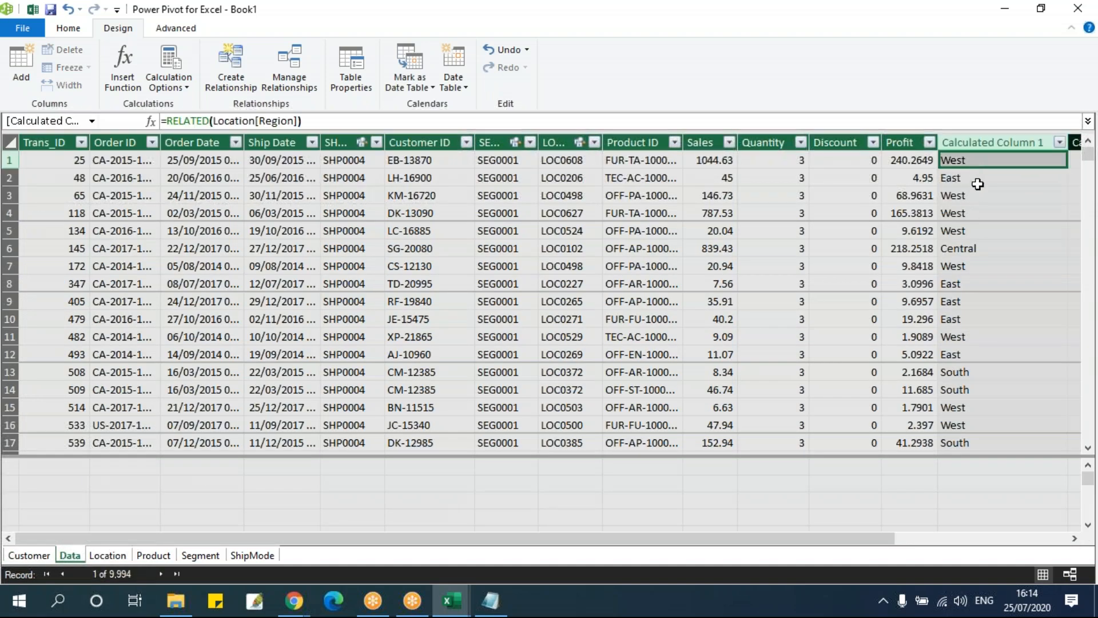
key(Right)
key(Right)
key(Left)
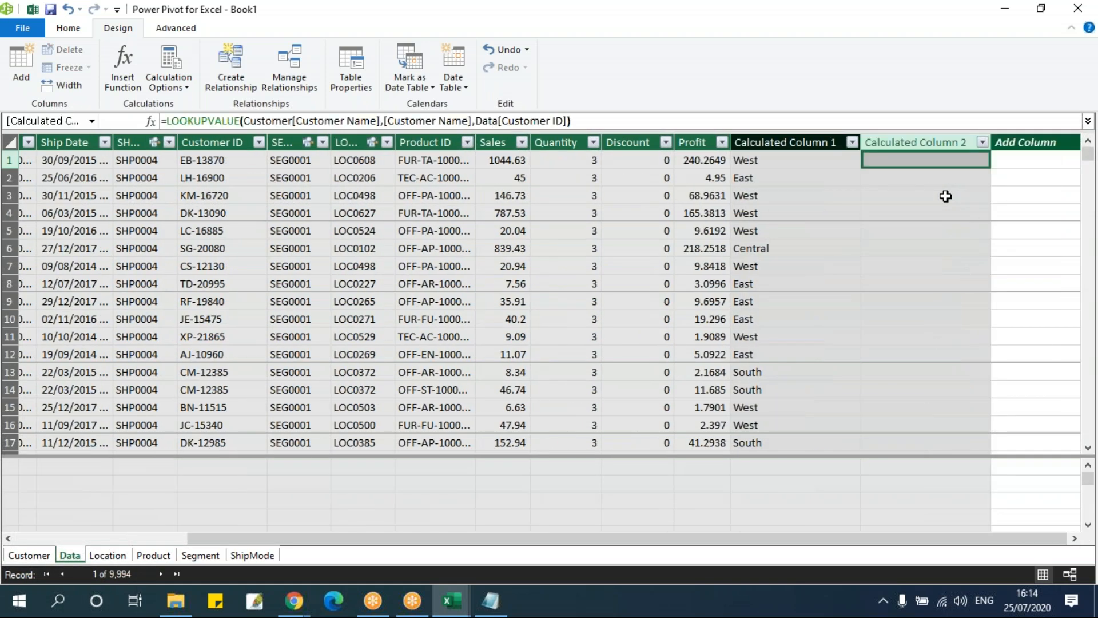
Delete Calculated Column 2 with its LOOKUPVALUE formula from the Data table and confirm the deletion
click(946, 196)
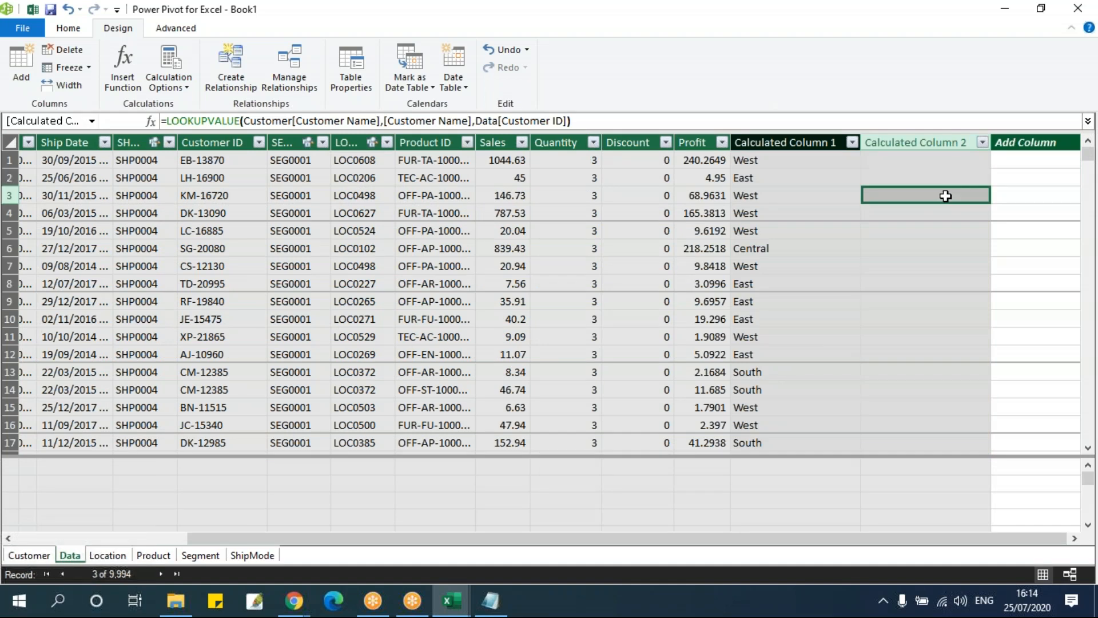
key(ctrl+Down)
key(ctrl+Up)
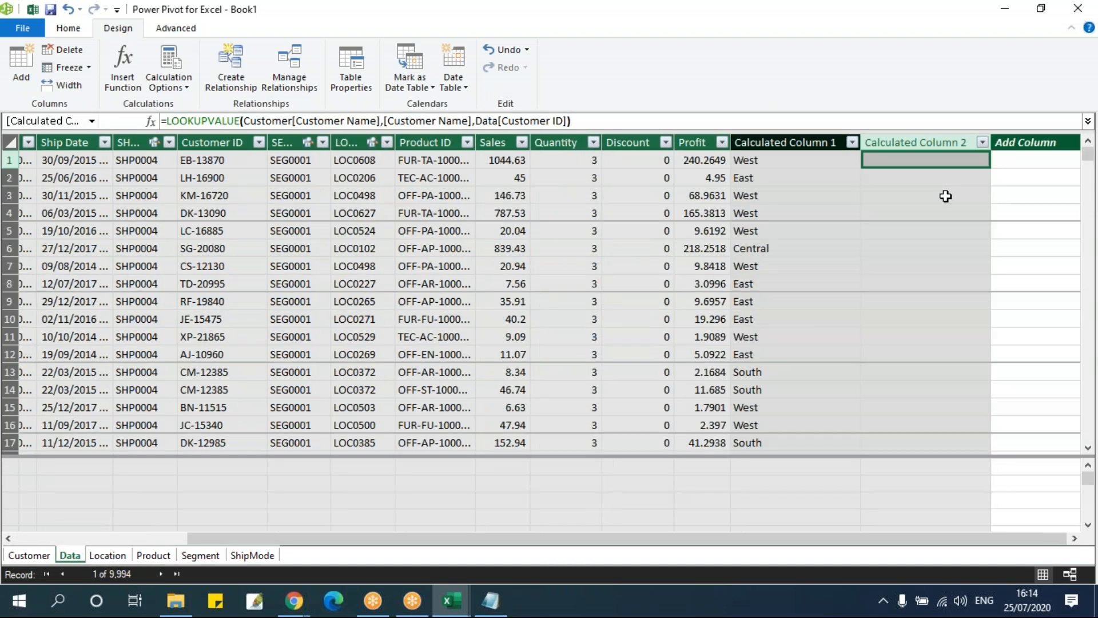
click(932, 142)
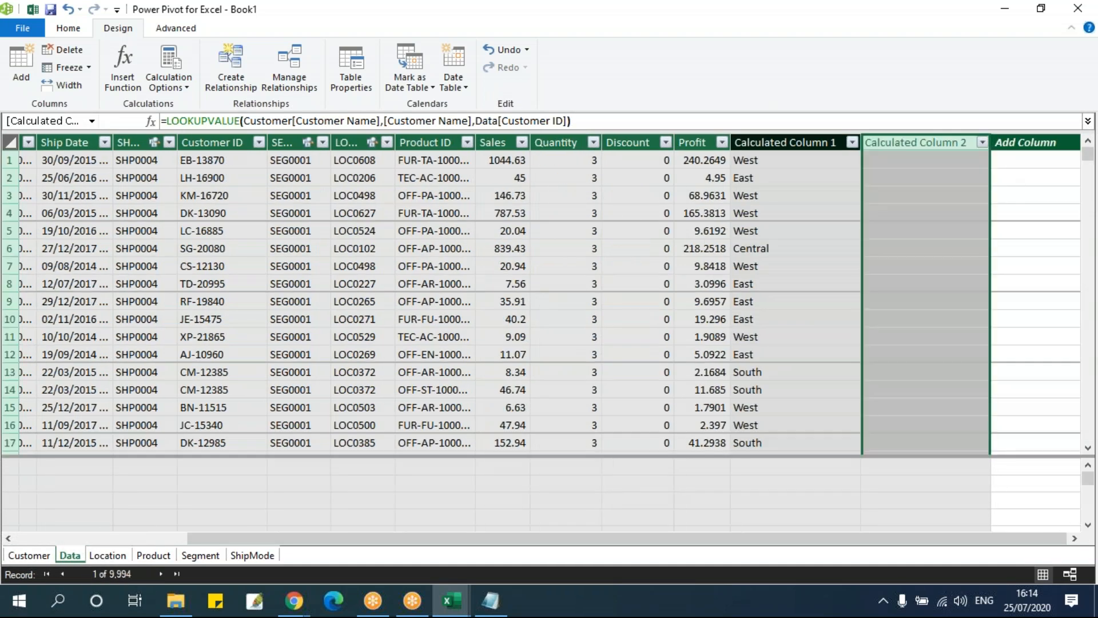
right_click(933, 141)
click(980, 215)
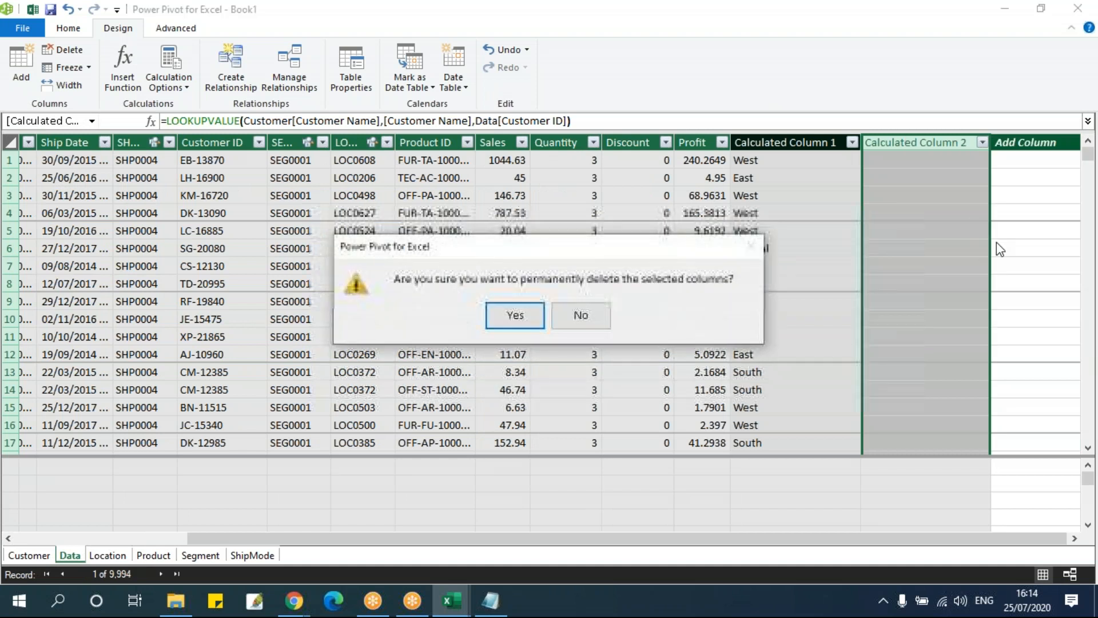
click(517, 321)
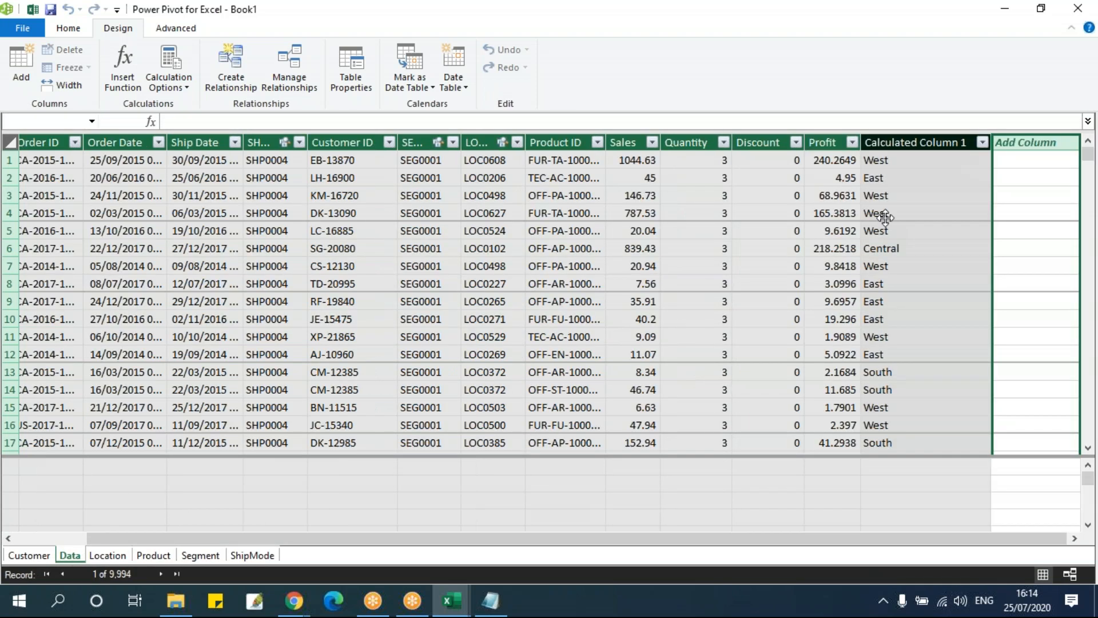
Start a LOOKUPVALUE formula in a new column of the Data table with Customer[Customer Name] as the result column
click(1004, 160)
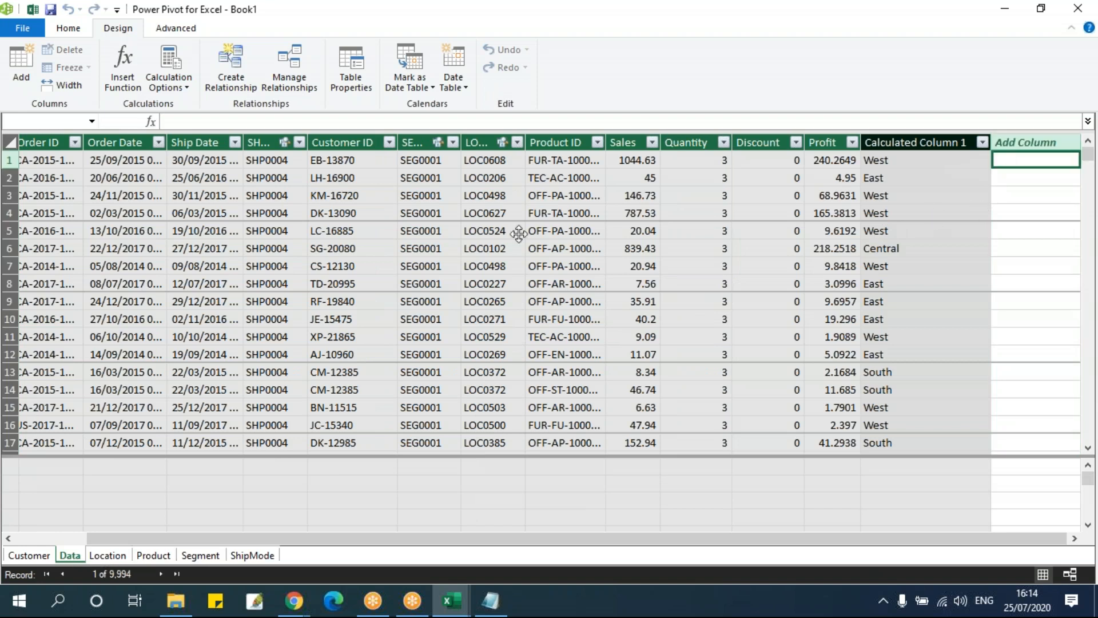
text(=)
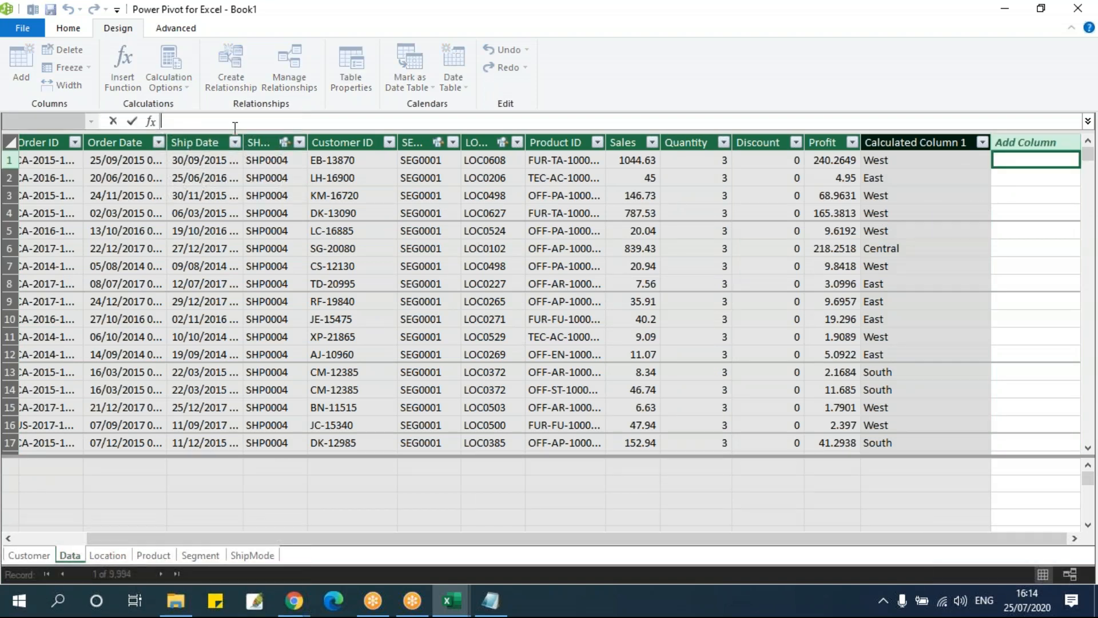
text(look)
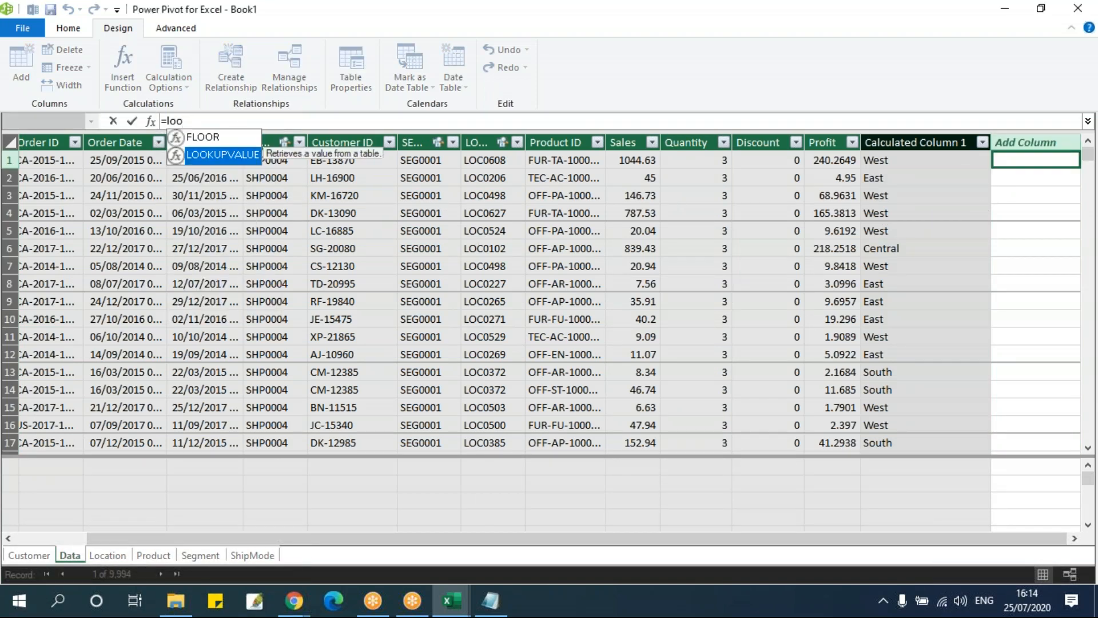
key(Tab)
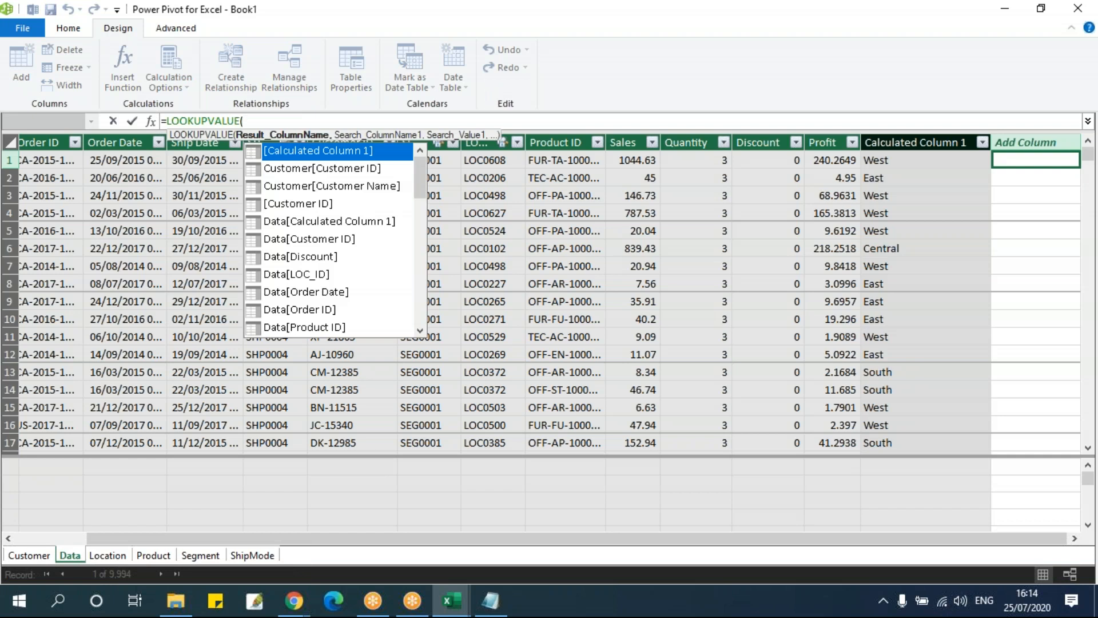
text(cu)
key(Down)
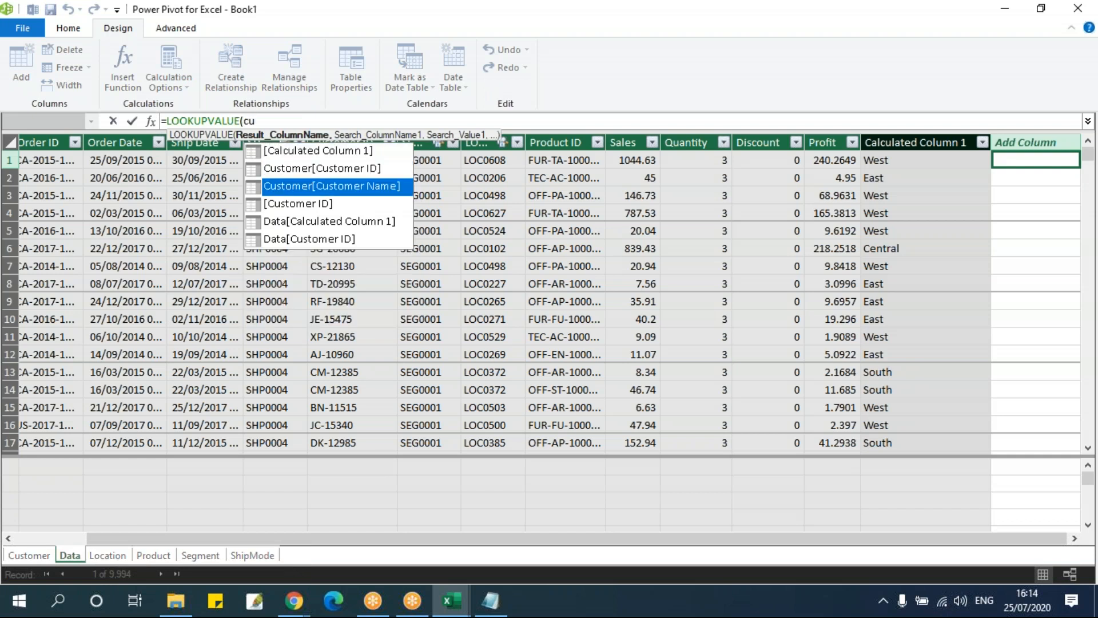
key(Tab)
text(,)
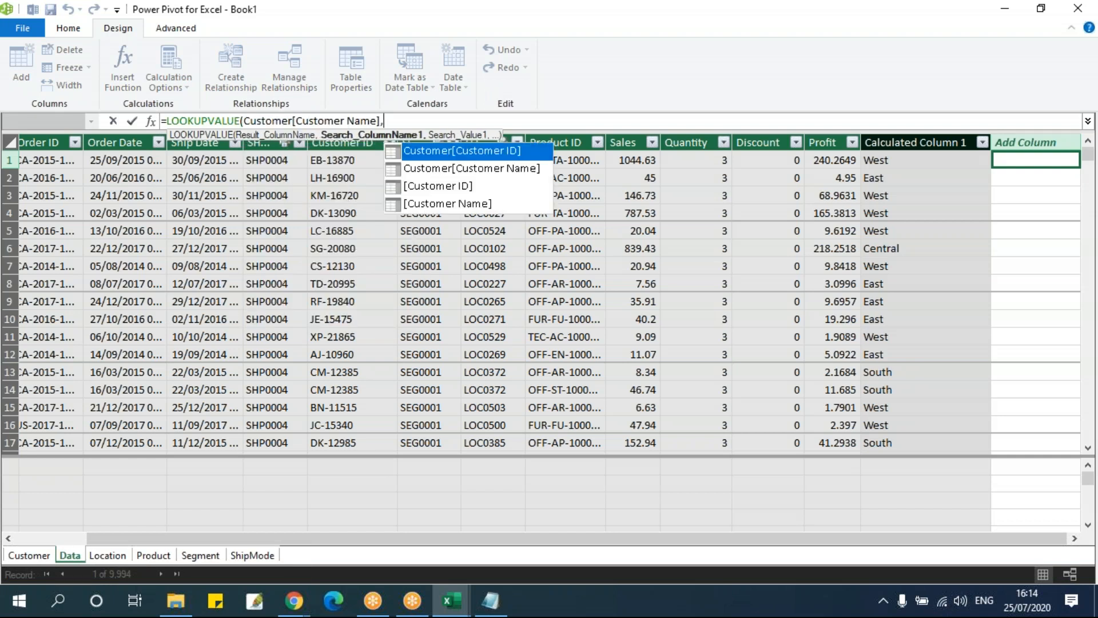
Give the LOOKUPVALUE formula [Customer Name] as its search column
key(Down)
key(Down)
key(Down)
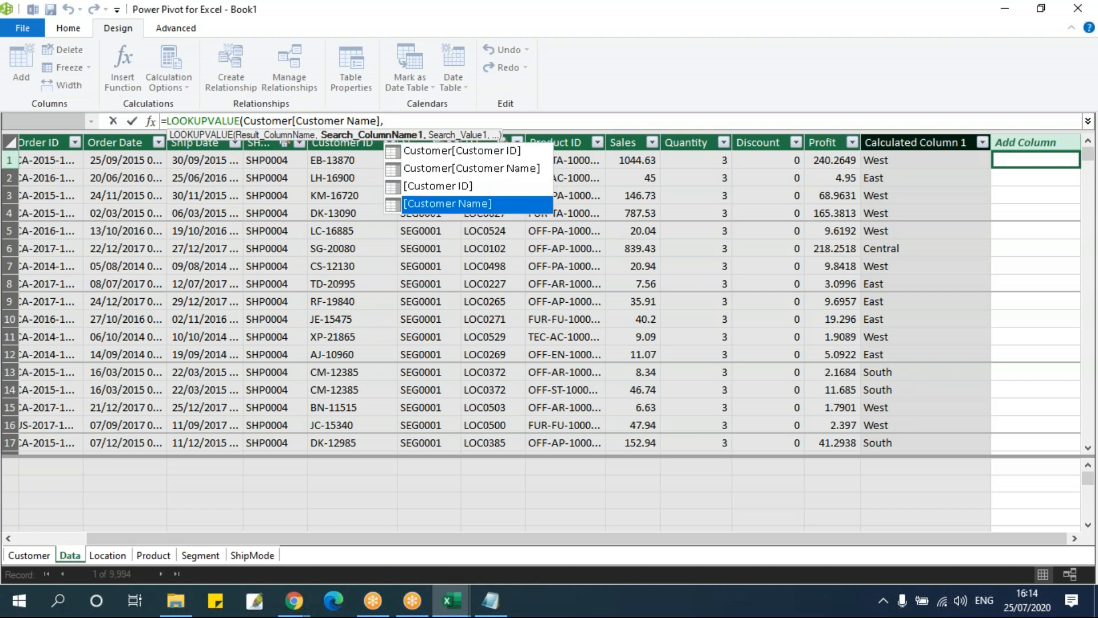
key(Up)
key(Up)
key(Up)
key(Down)
key(Down)
key(Down)
key(Tab)
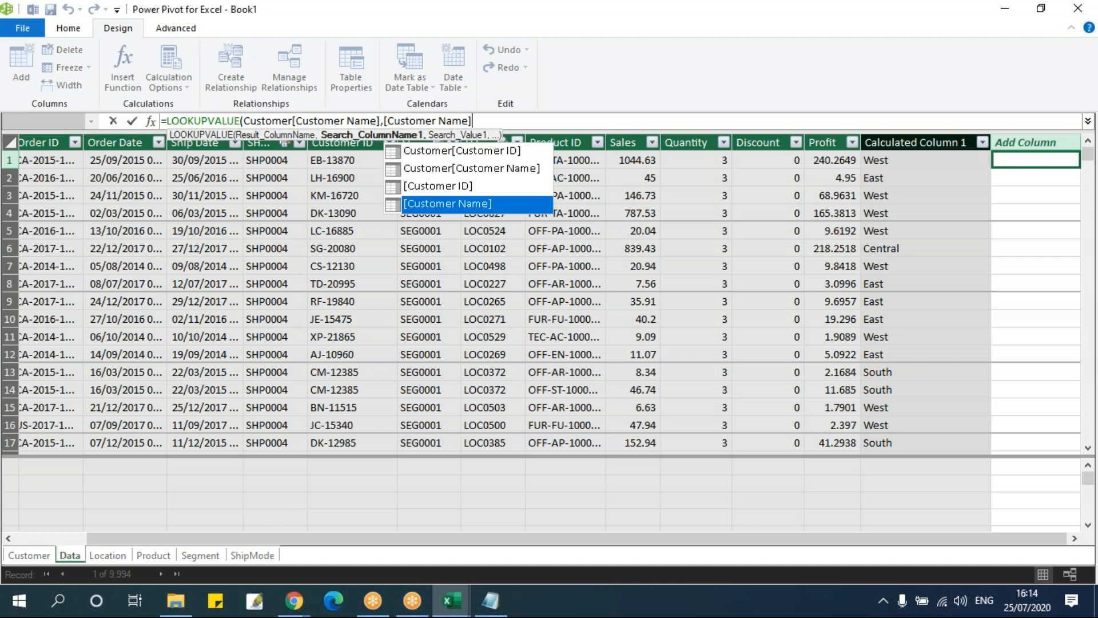
text(,)
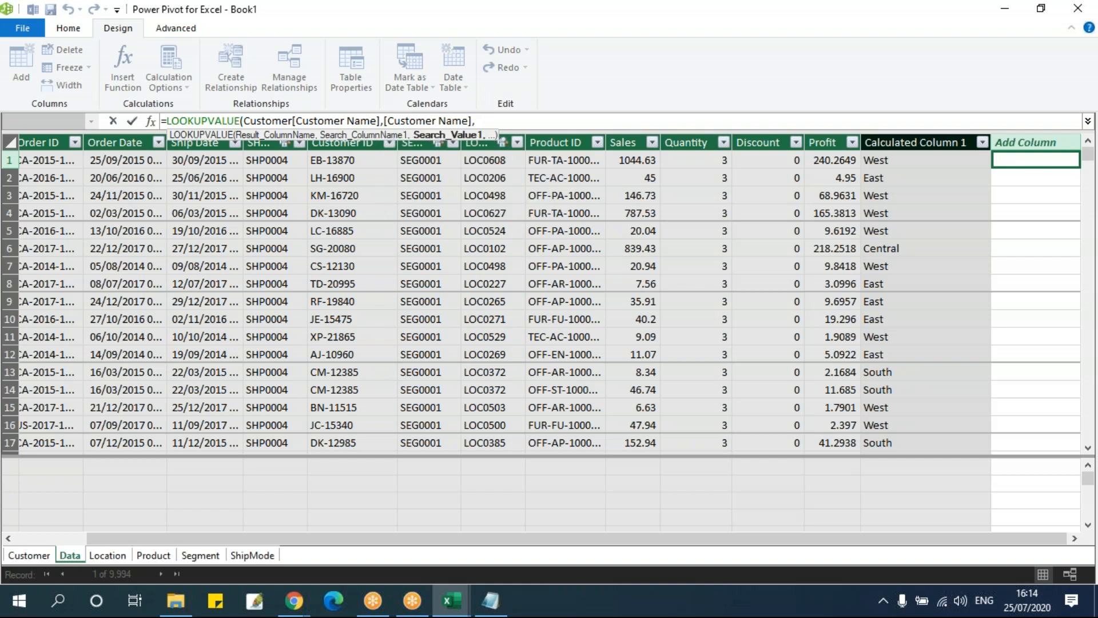
text(cu)
Finish the formula with Data[Customer ID] as the search value and commit the calculated column
key(Down)
key(Down)
key(Down)
key(Down)
key(Down)
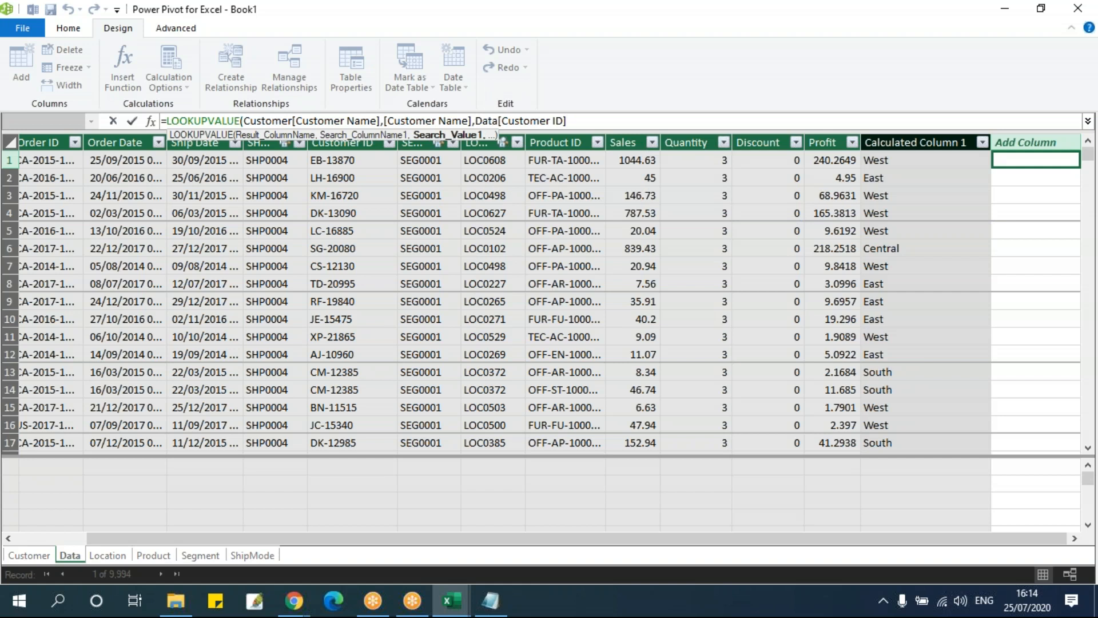
text())
key(Return)
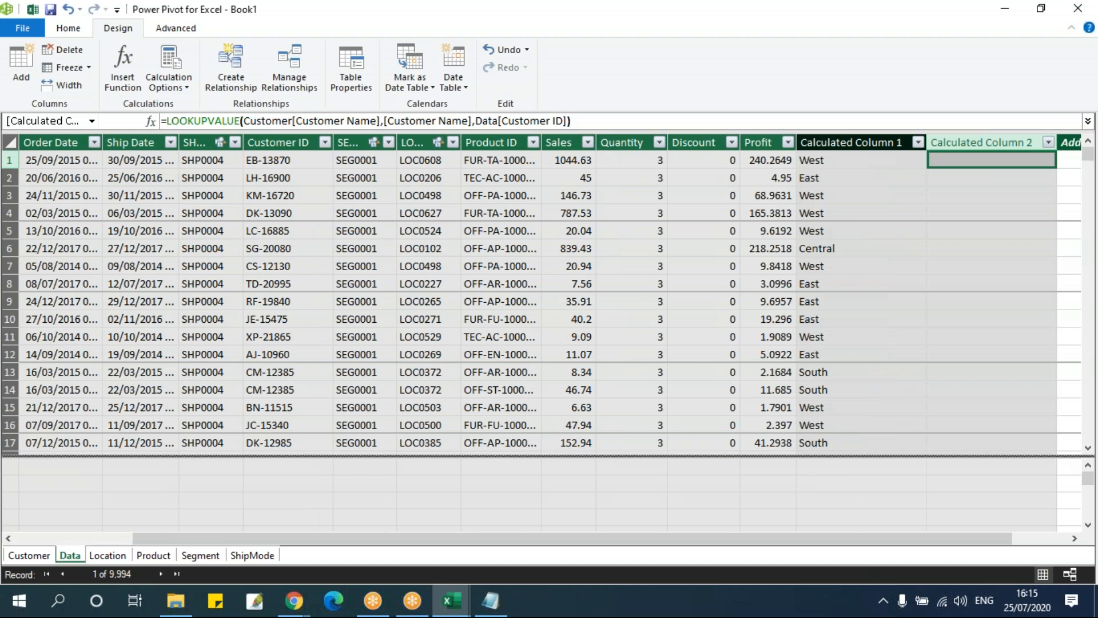
Replace Calculated Column 2's formula with a new LOOKUPVALUE that has Location[State] as the result column
click(1074, 539)
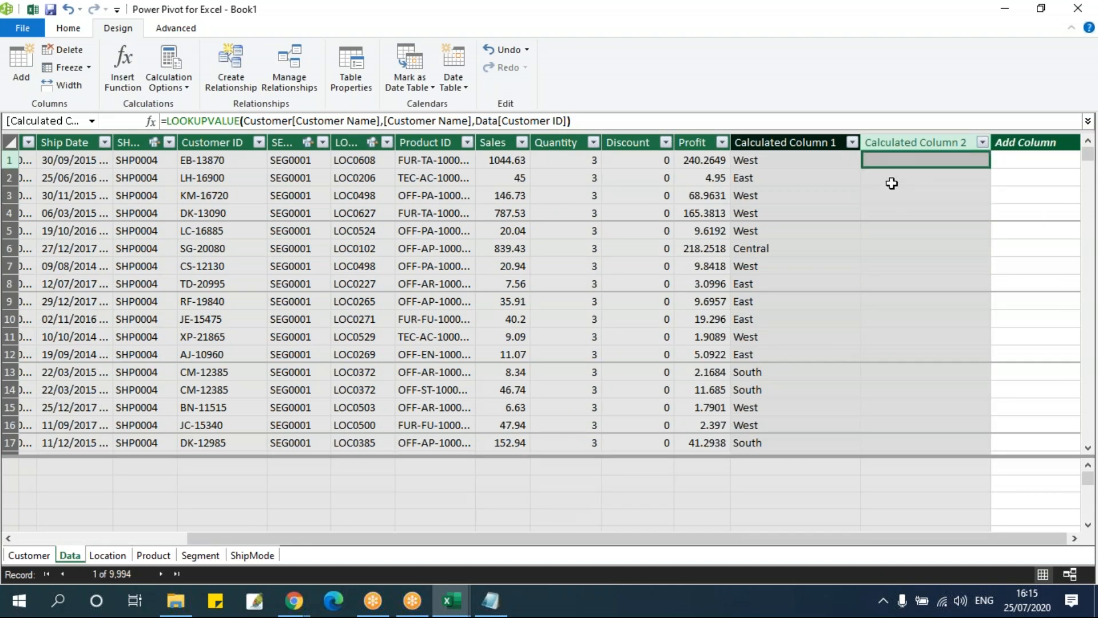
drag(624, 120, 166, 115)
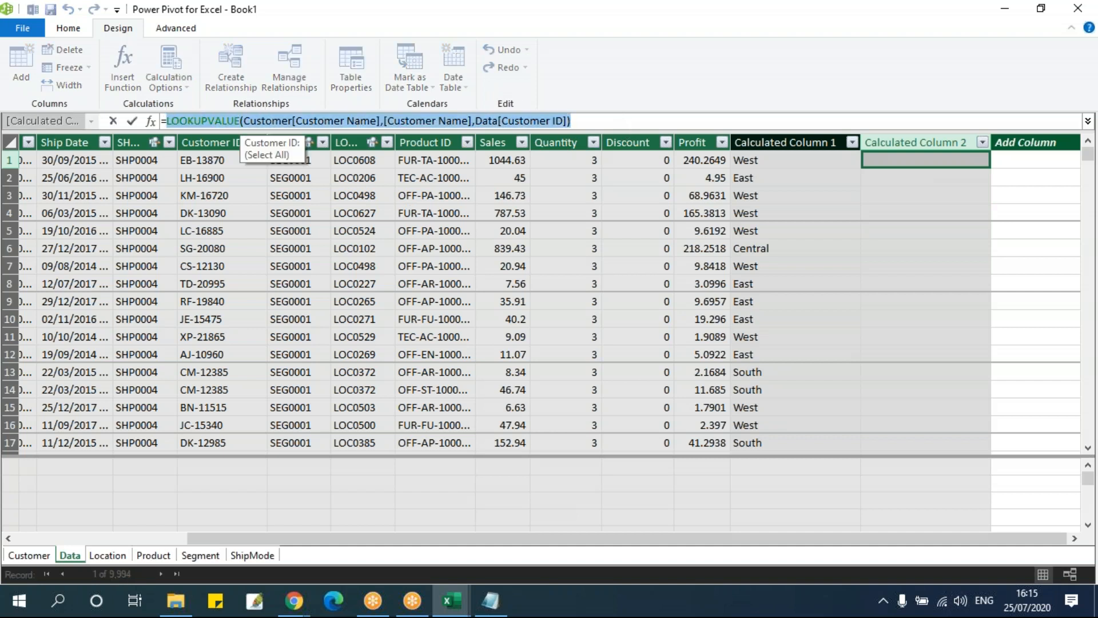
text(loo)
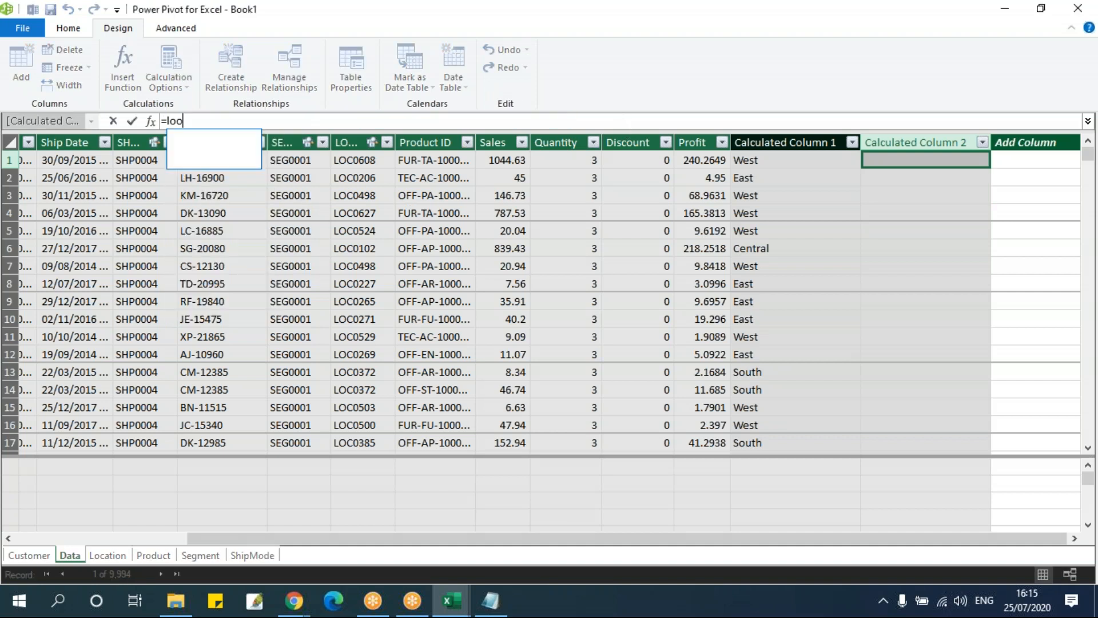
key(Tab)
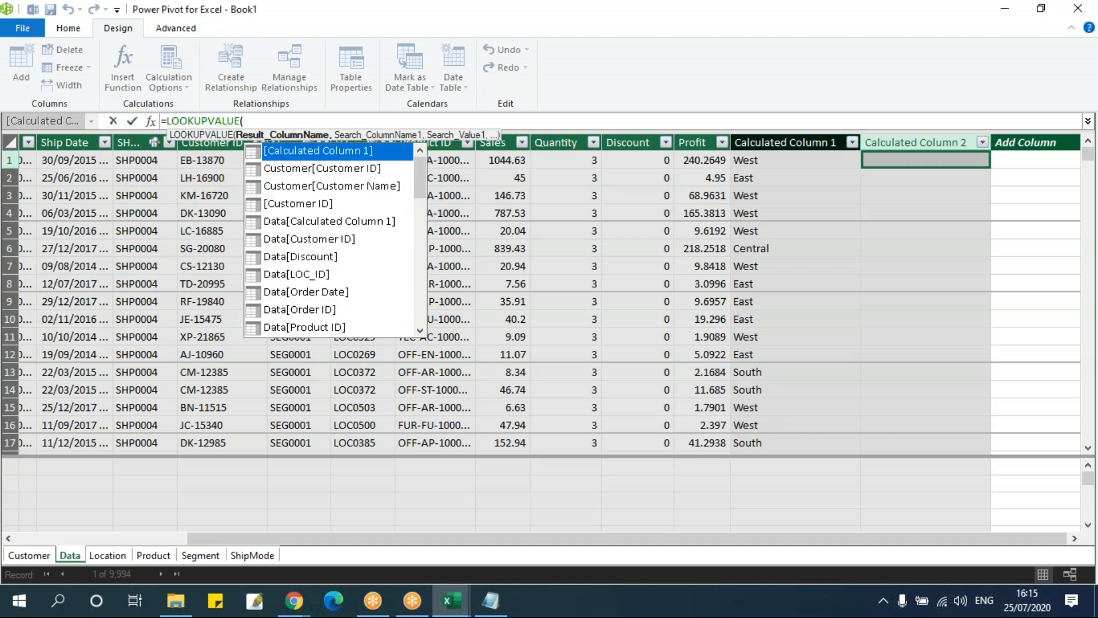
text(l)
key(BackSpace)
text(sta)
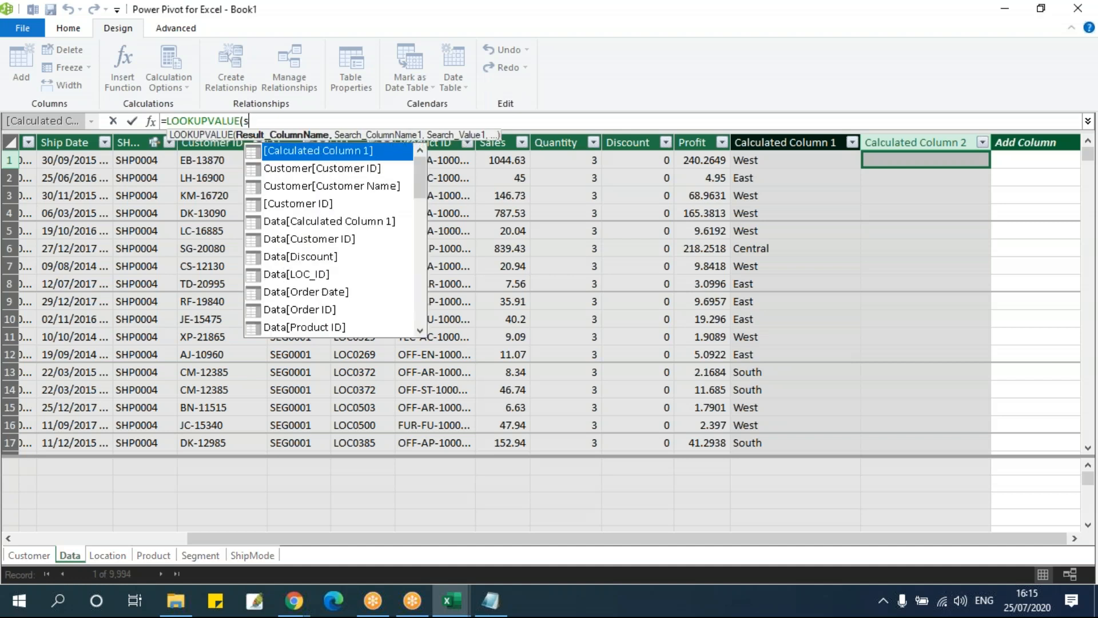
key(Down)
key(Tab)
Add [LOC_ID] as the search column of the state lookup formula
text(,lo)
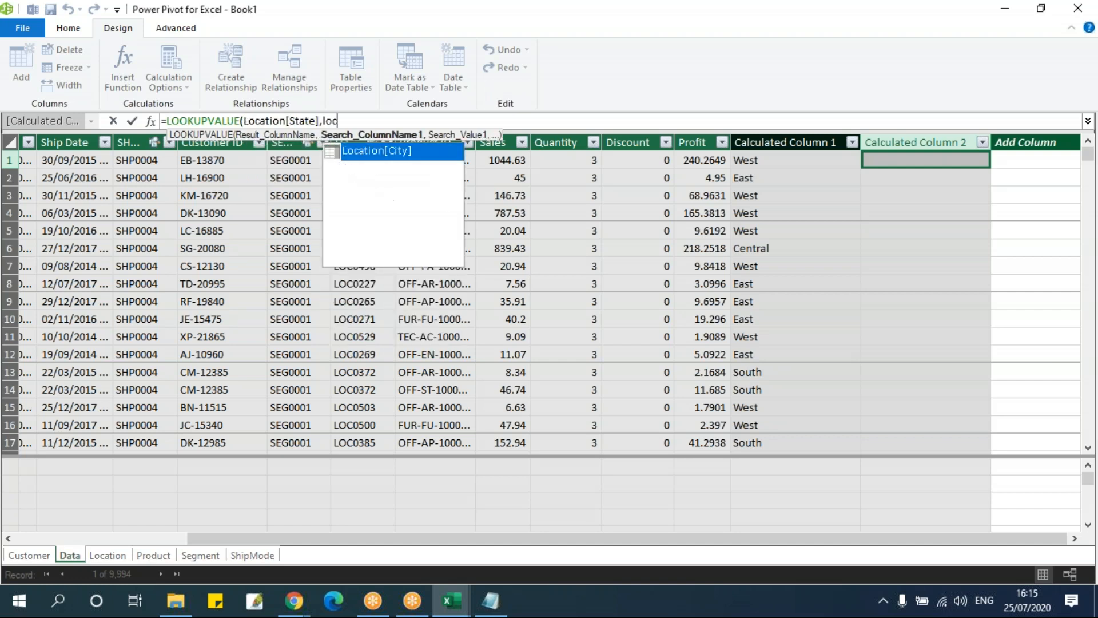
key(Down)
key(Down)
key(Down)
key(Down)
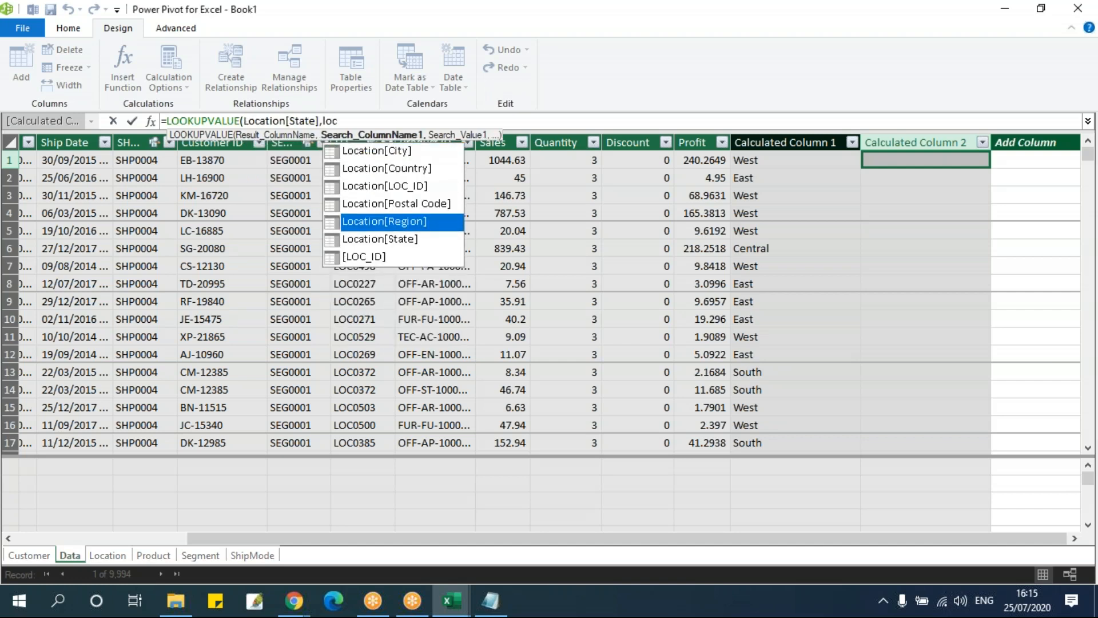
key(Down)
text(c)
key(Down)
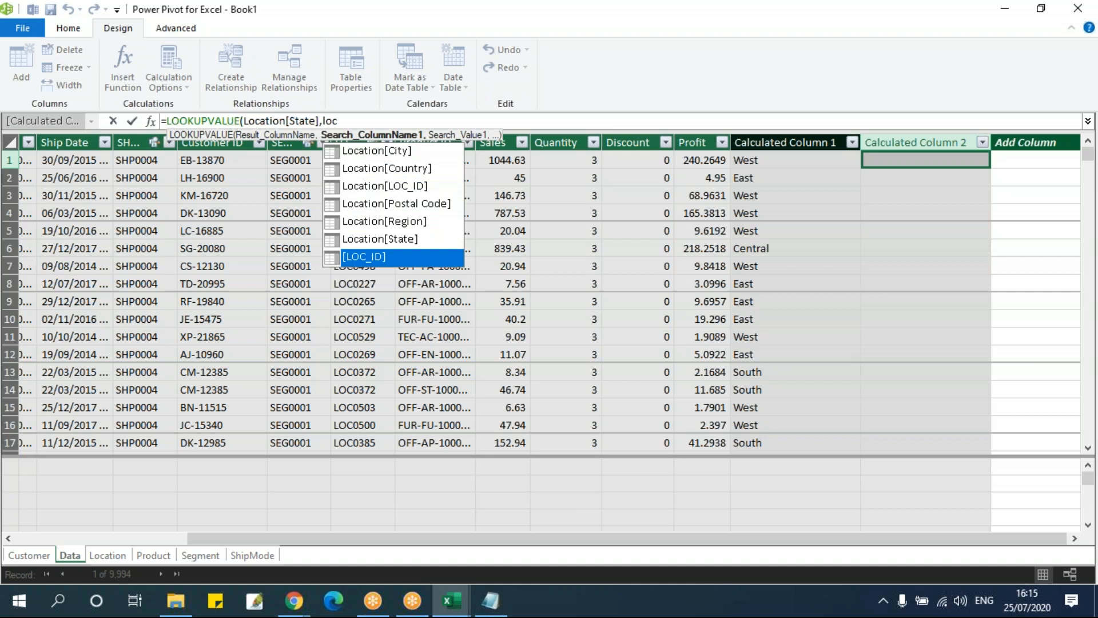
key(Up)
key(Up)
key(Up)
key(Up)
key(Up)
key(Up)
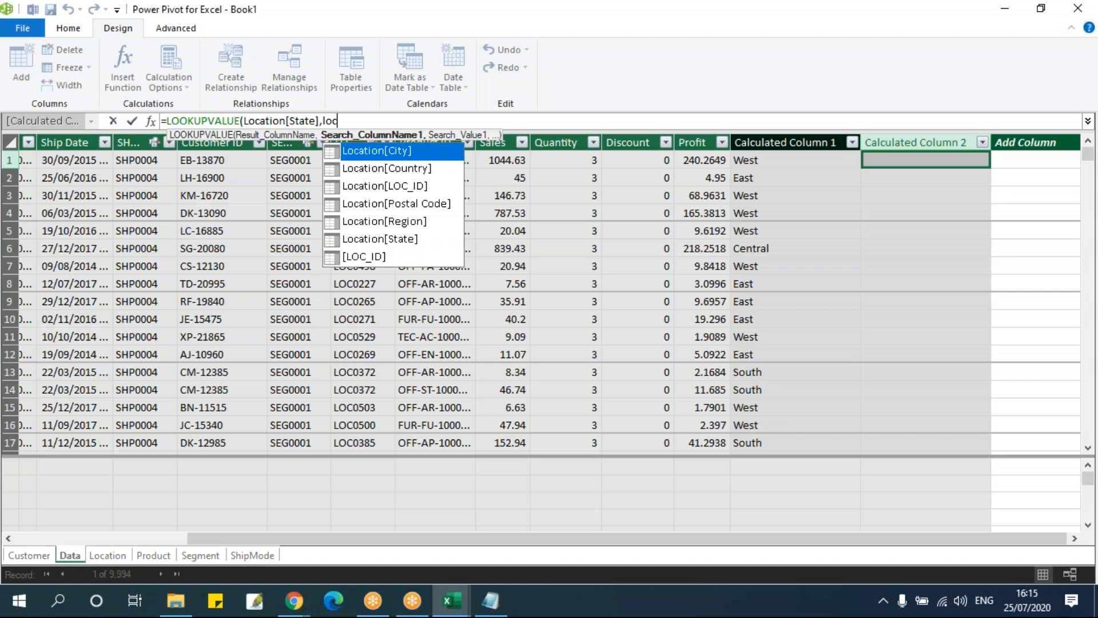
key(Down)
key(Down)
key(Down)
key(Down)
key(Down)
key(Down)
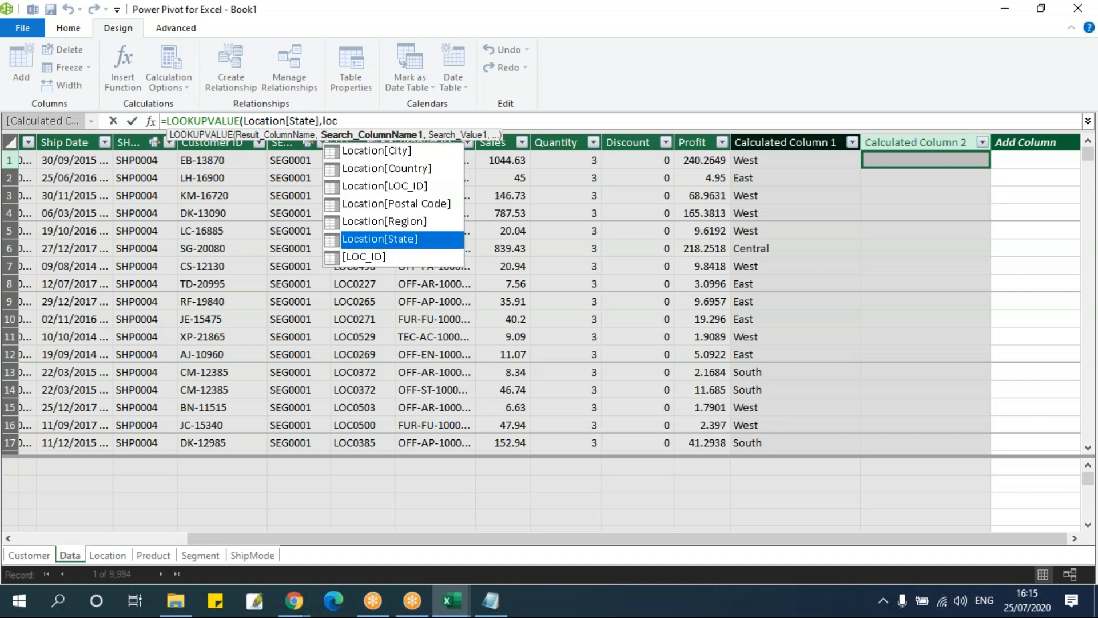
key(Tab)
text(,)
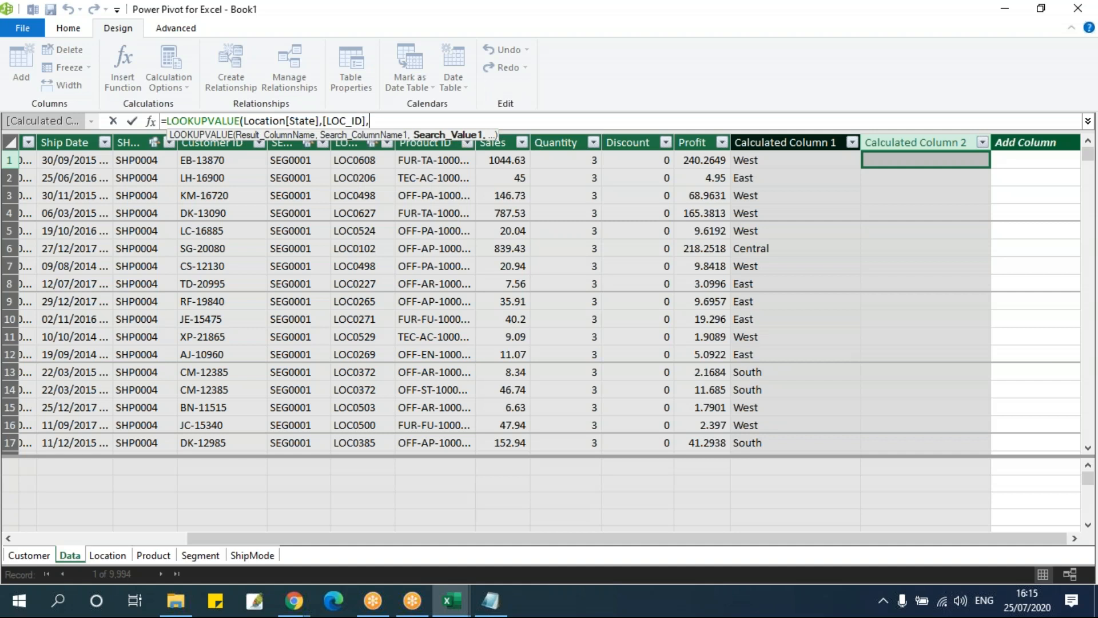
text(loc)
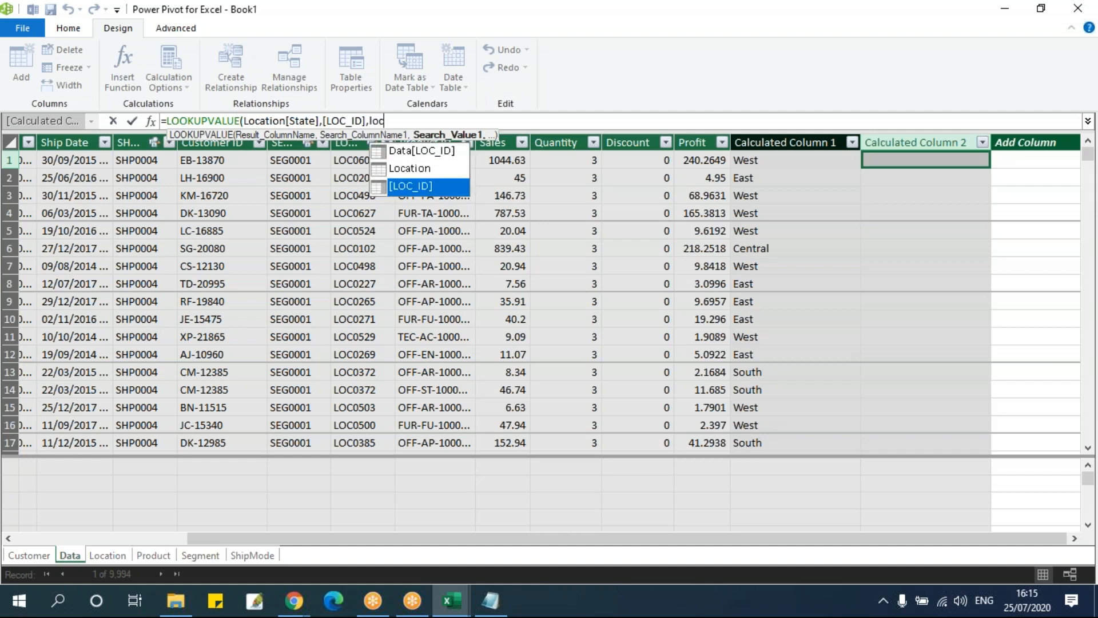
Complete the state lookup with Data[LOC_ID] as the search value and commit the formula
key(Up)
key(Up)
key(Tab)
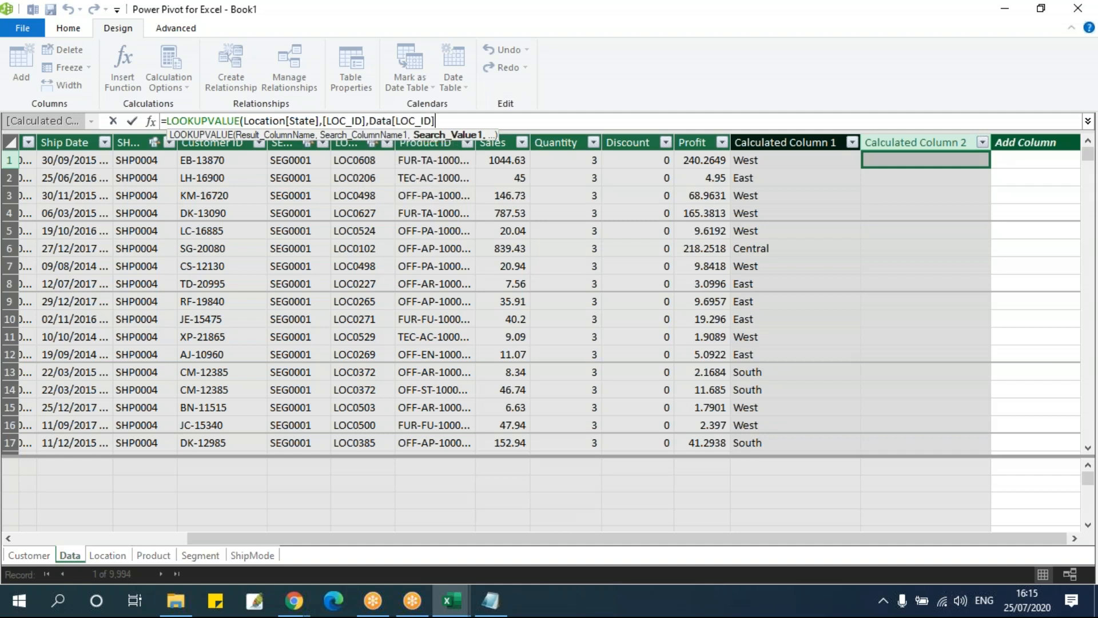
text())
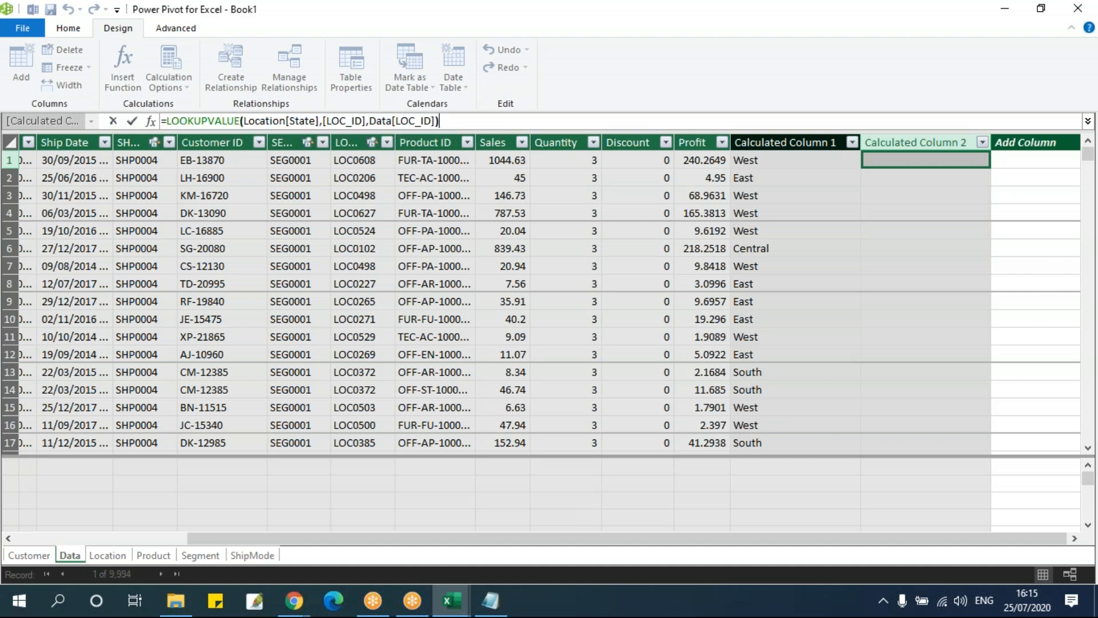
key(Return)
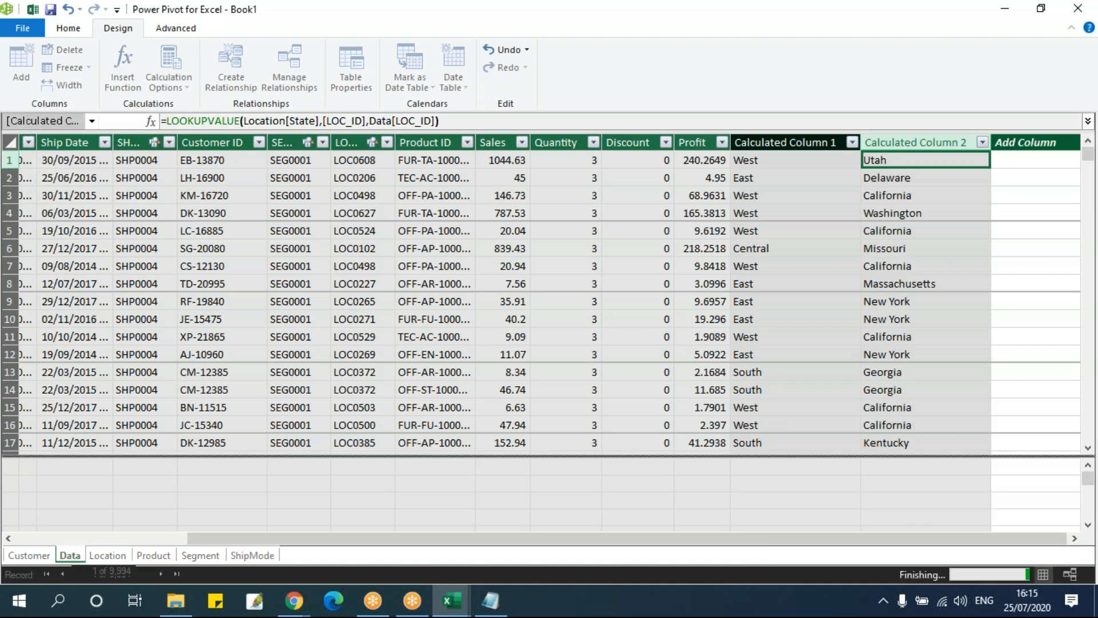
Delete the calculated column holding the state lookup from the Data table
right_click(906, 143)
click(961, 221)
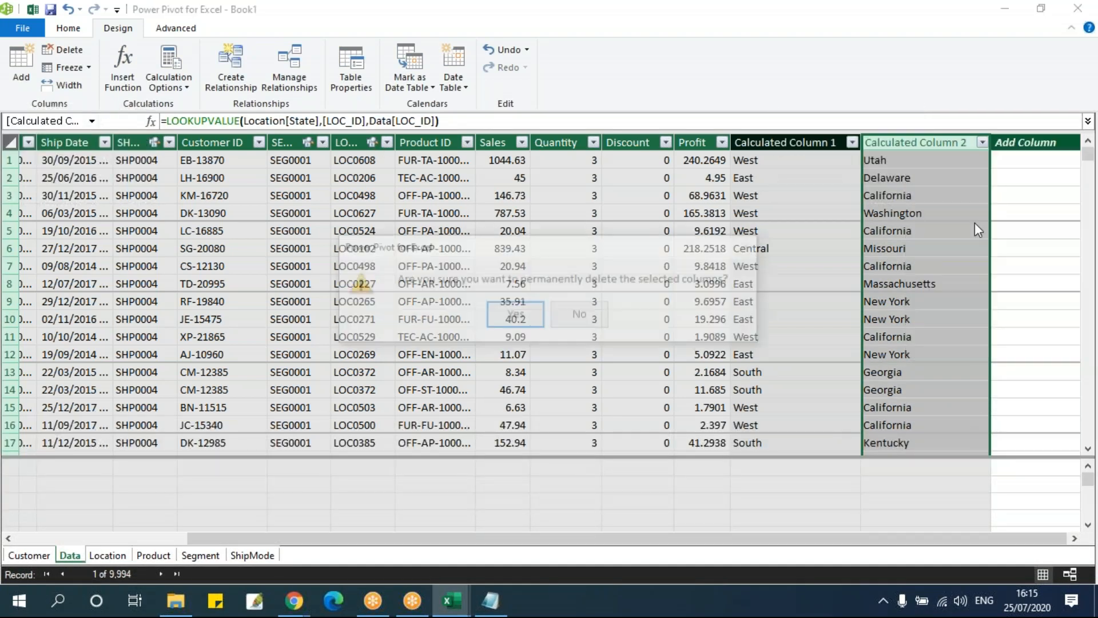
click(579, 316)
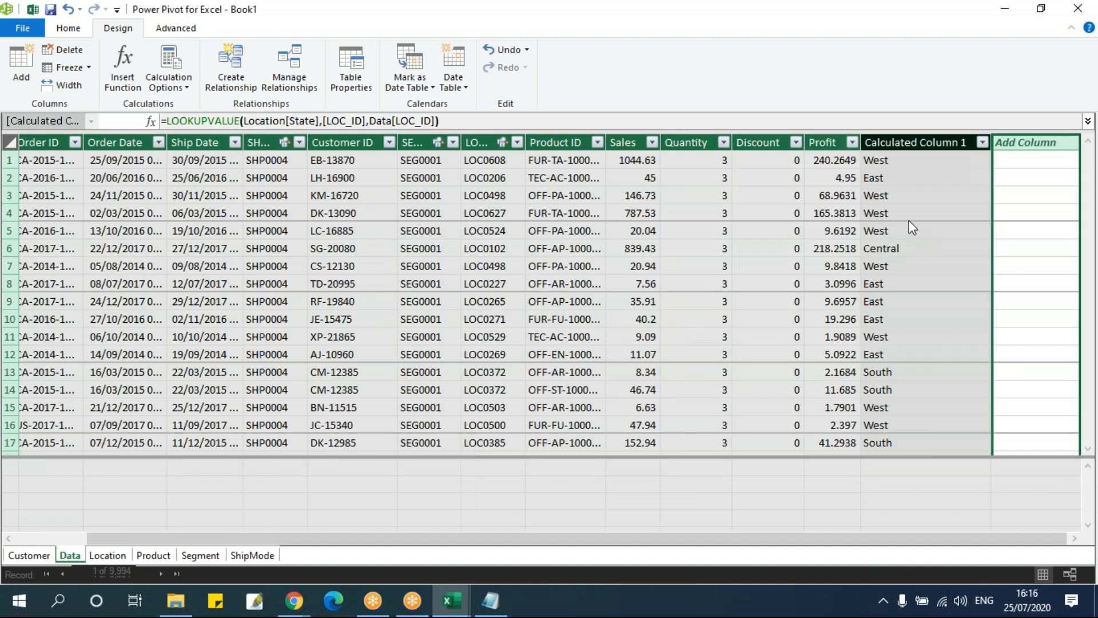
Start a LOOKUPVALUE formula in a new Data table column with Customer[Customer Name] as the result column and [Customer ID] as the search column
click(1019, 162)
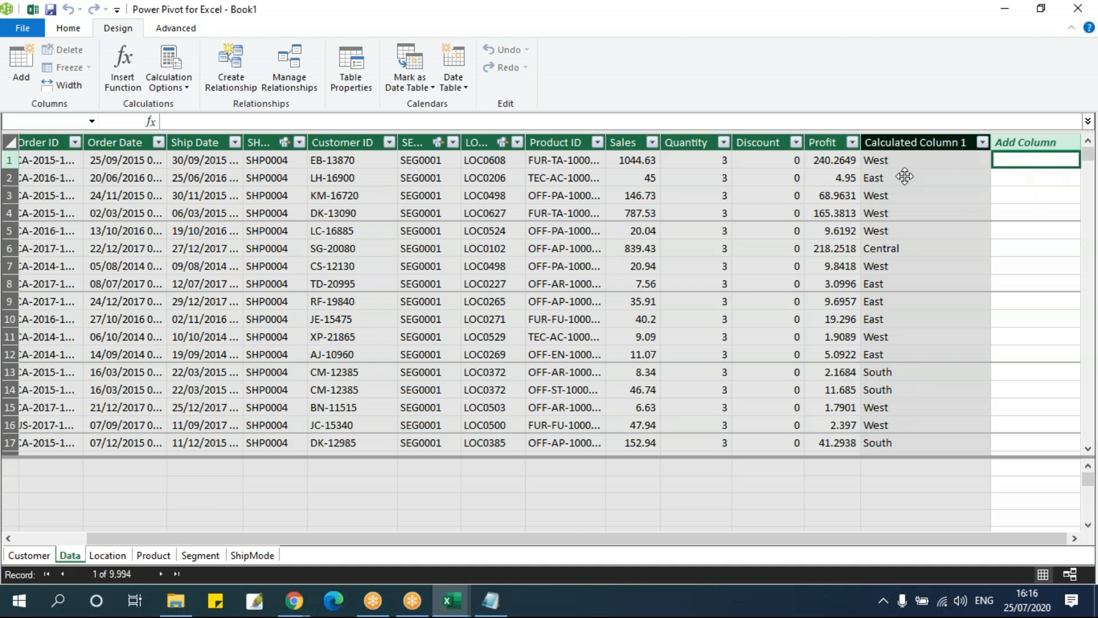
click(342, 120)
text(=loo)
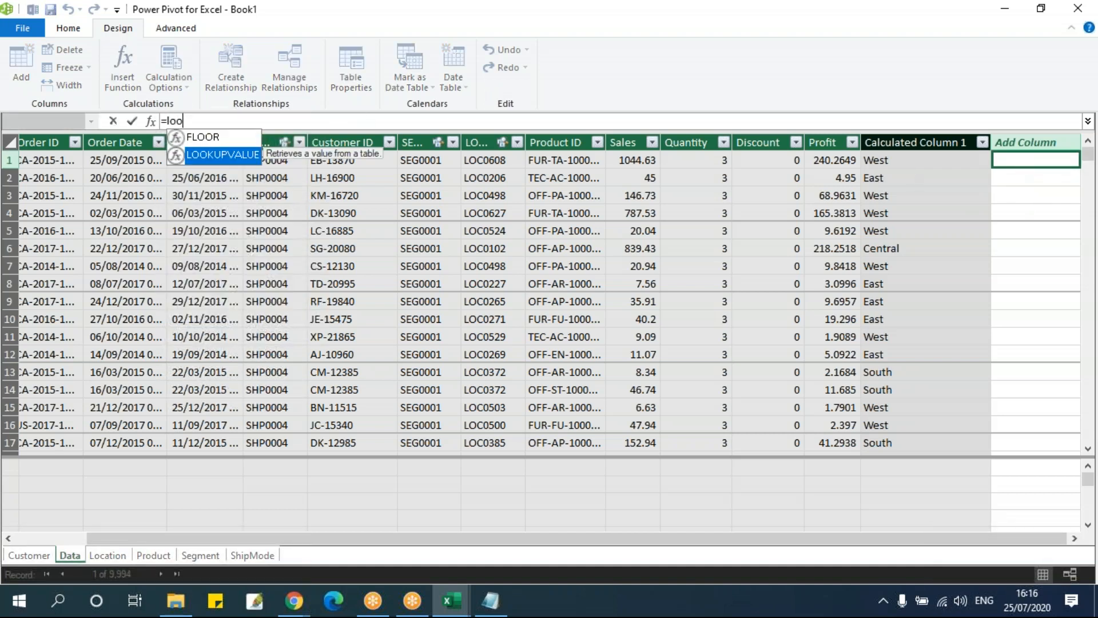
key(Tab)
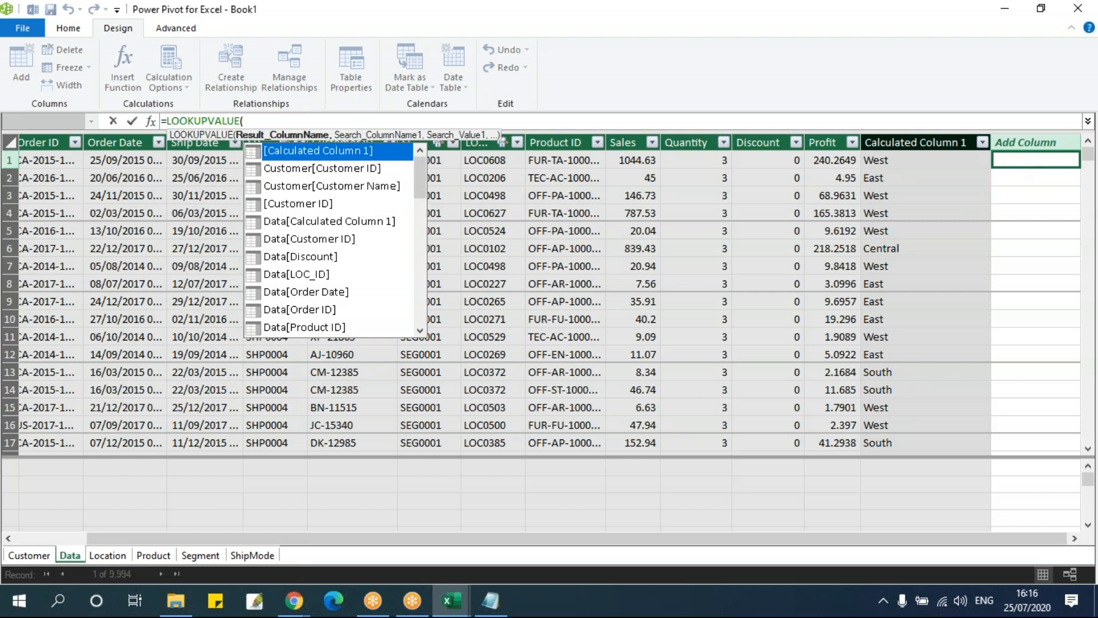
text(cu)
key(Down)
key(Tab)
text(,)
key(Down)
key(Down)
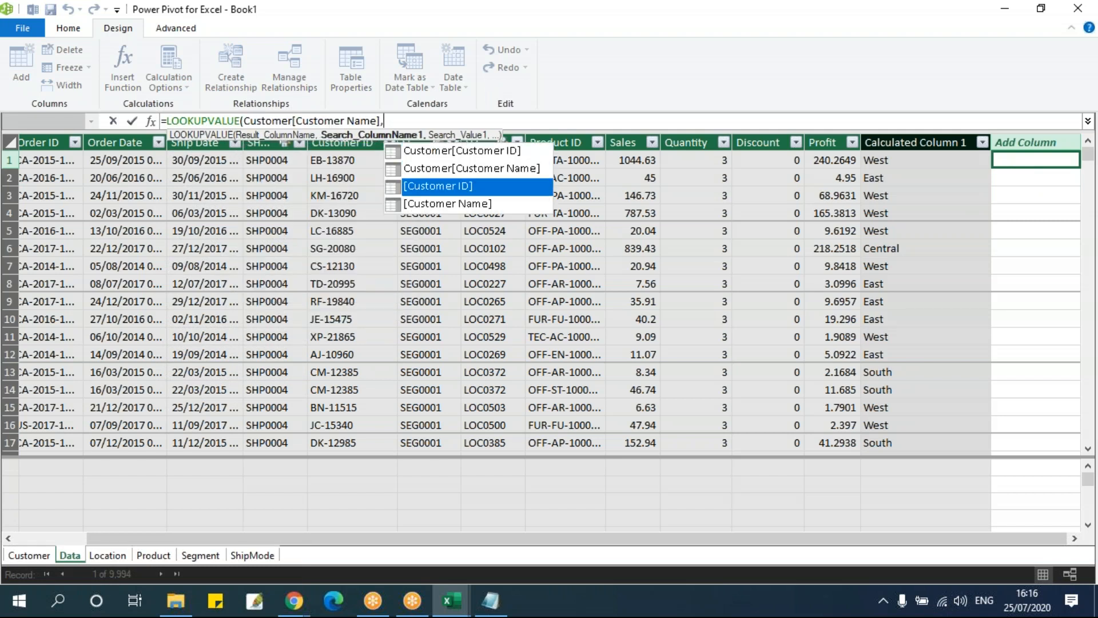
key(Tab)
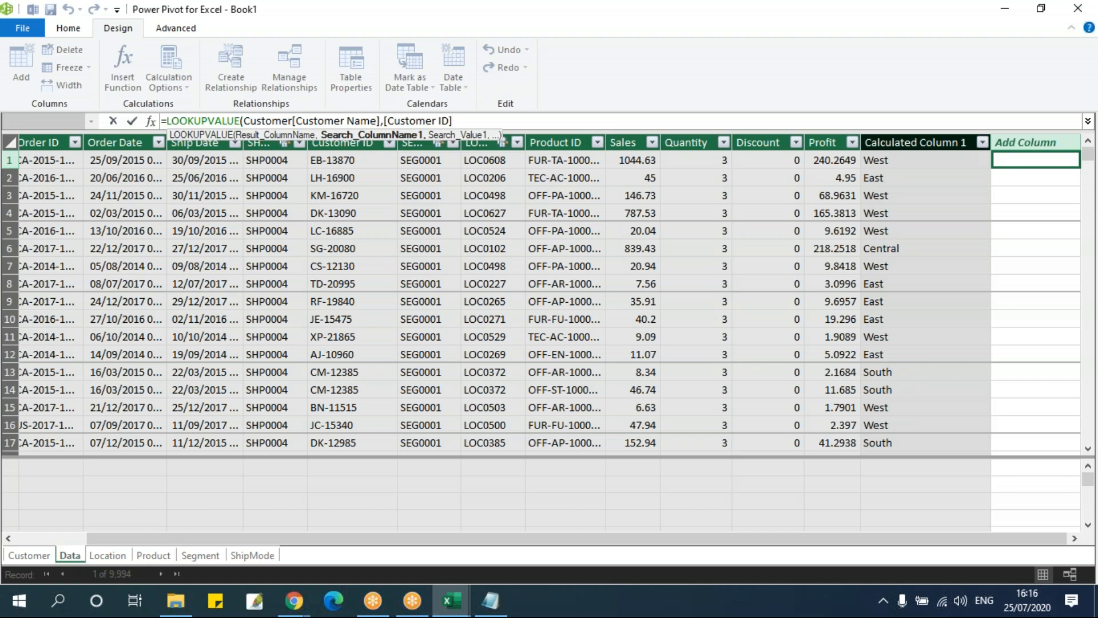
Complete the customer lookup formula with Data[Customer ID] as the search value and commit it
text(,cu)
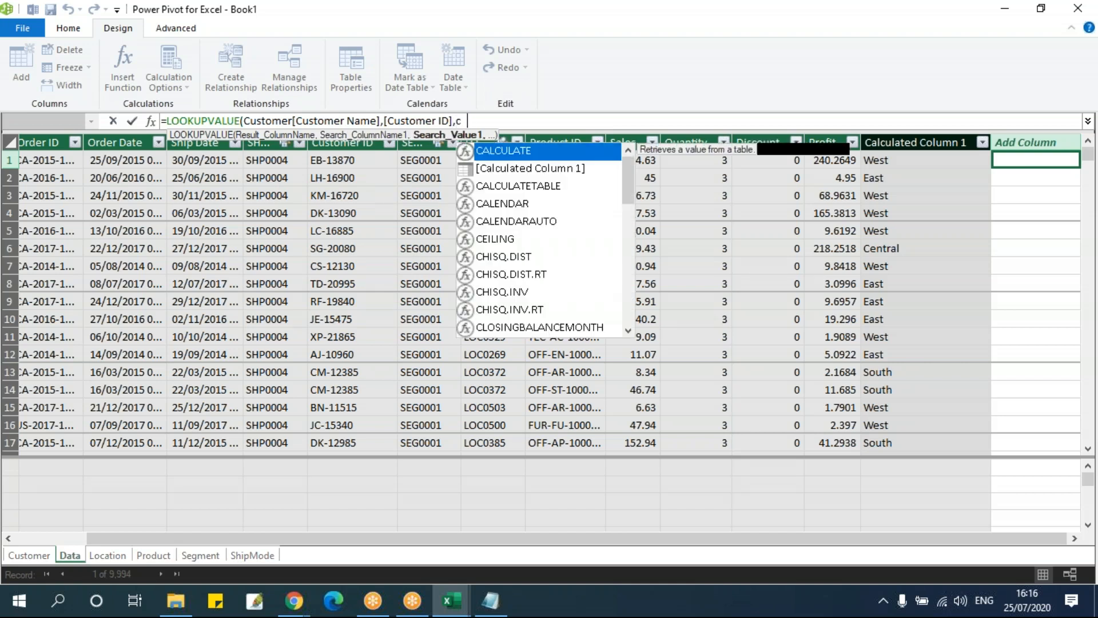
key(Down)
key(Down)
key(Down)
key(Down)
key(Down)
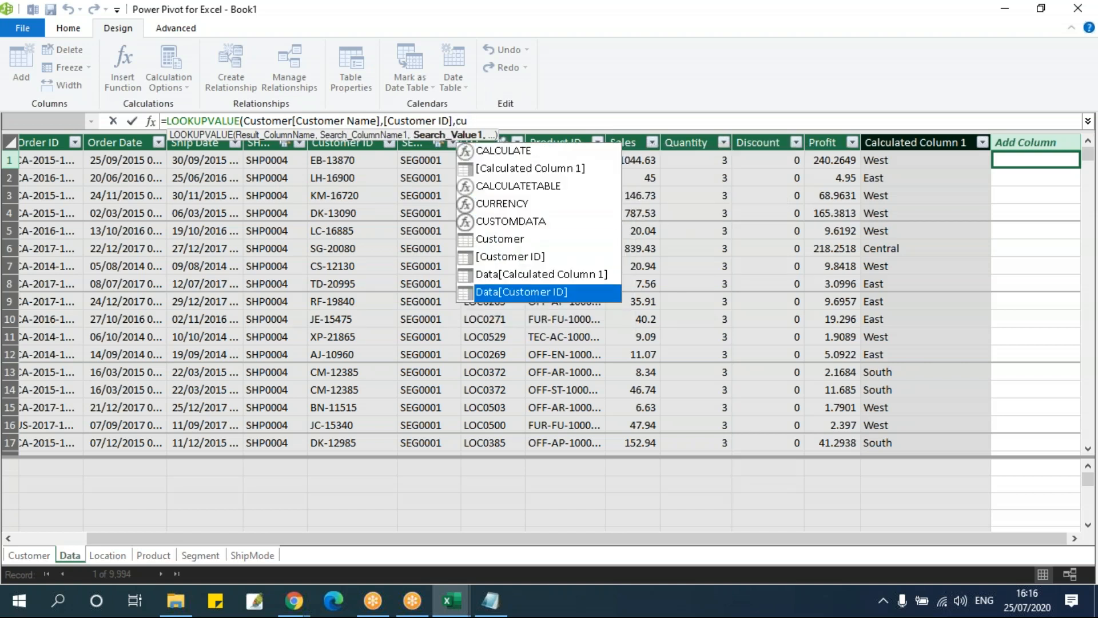
key(Tab)
text())
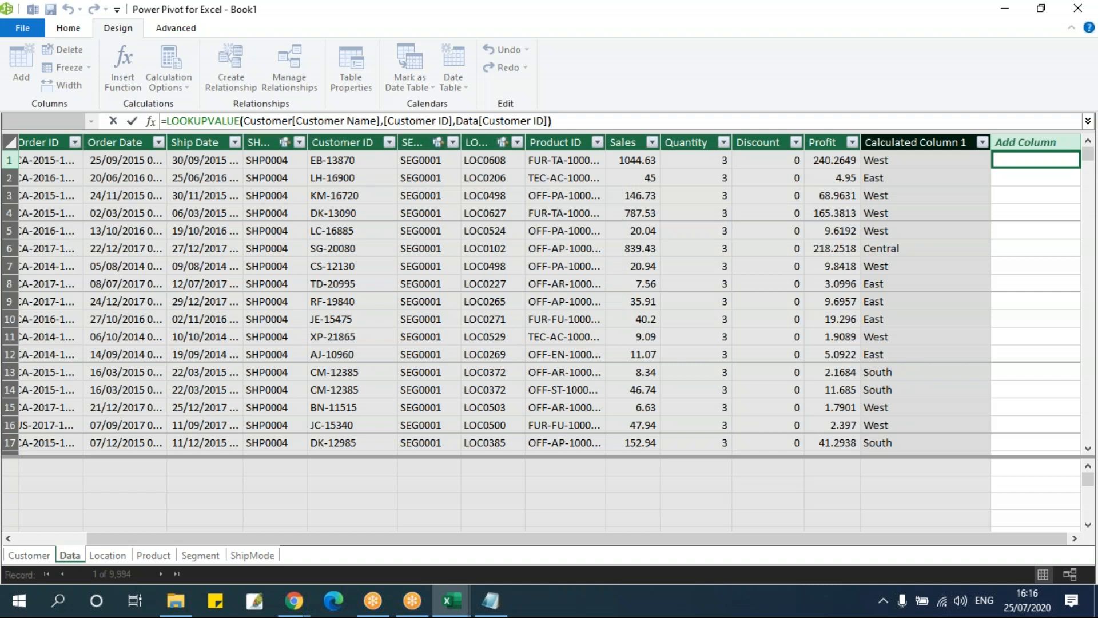
key(Return)
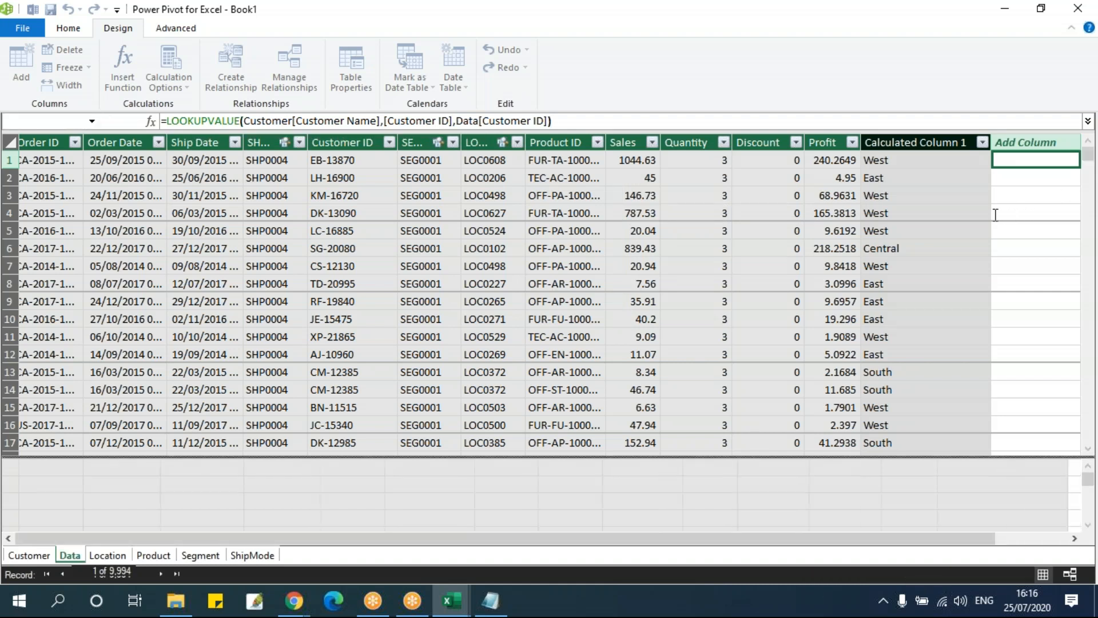
Compare the formulas of Calculated Column 1 and Calculated Column 2 in the Data table
click(961, 201)
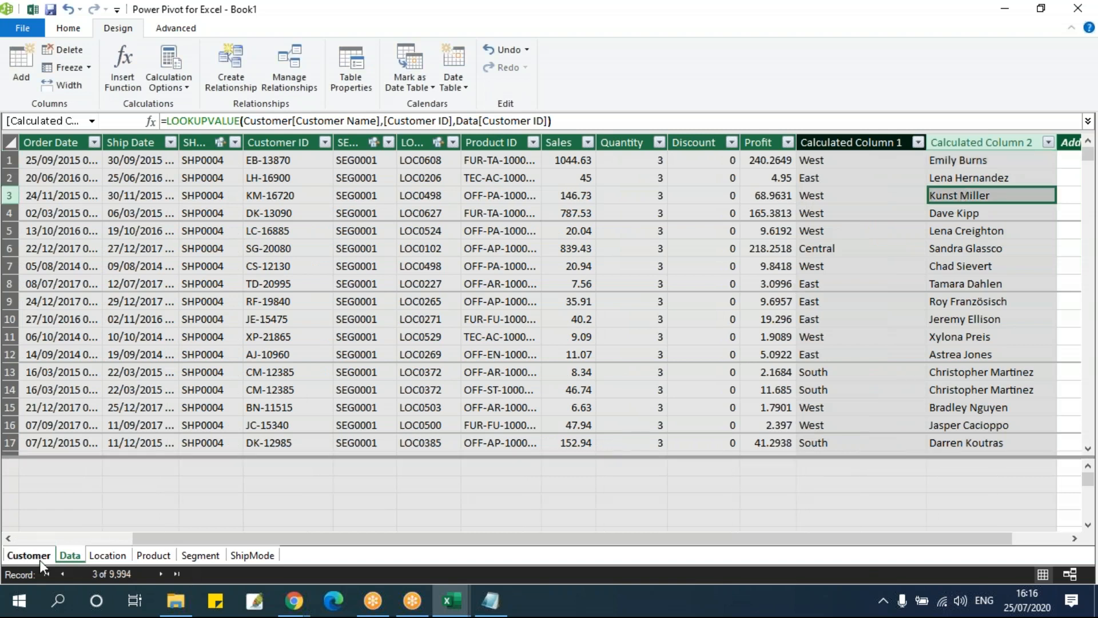
click(847, 147)
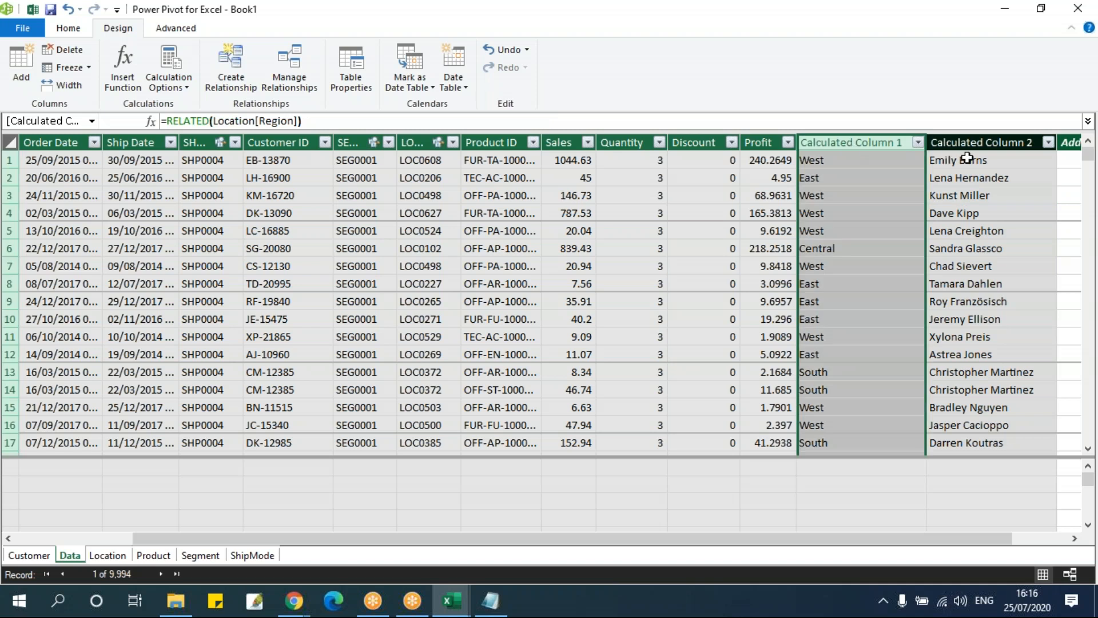
click(980, 142)
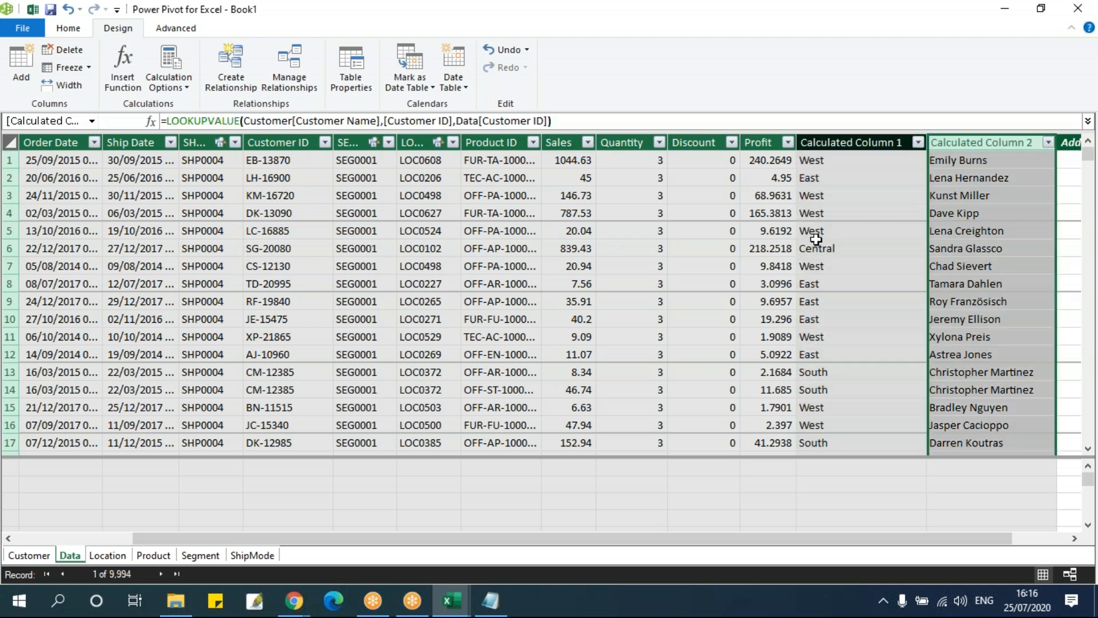
click(852, 141)
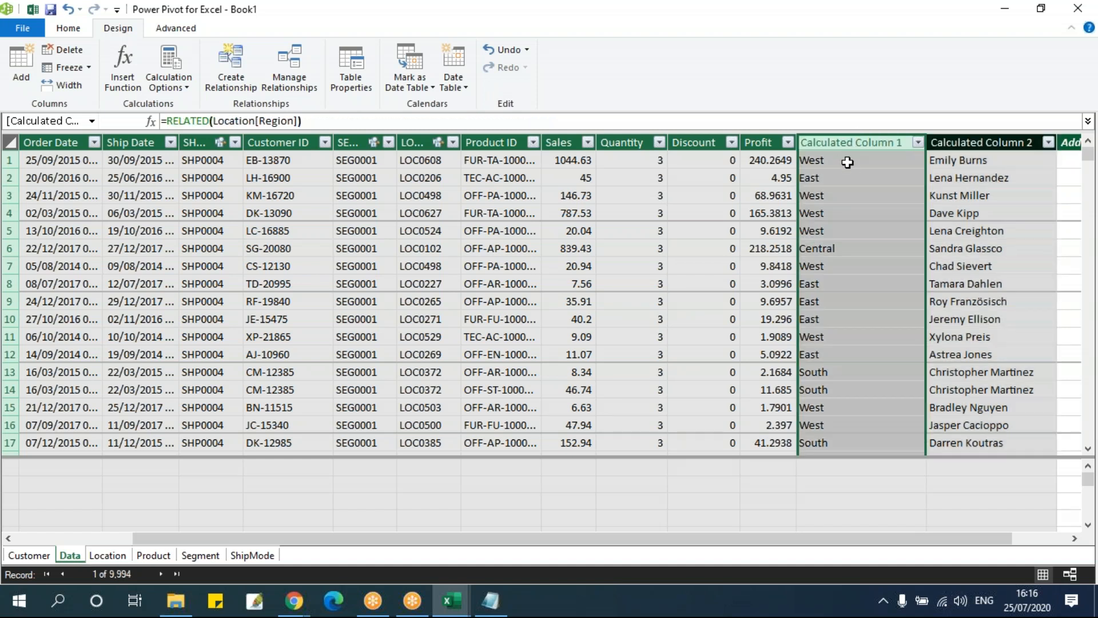
Review the relationships defined between the Data table and the lookup tables, including the LOC_ID and SHP_ID links
click(290, 83)
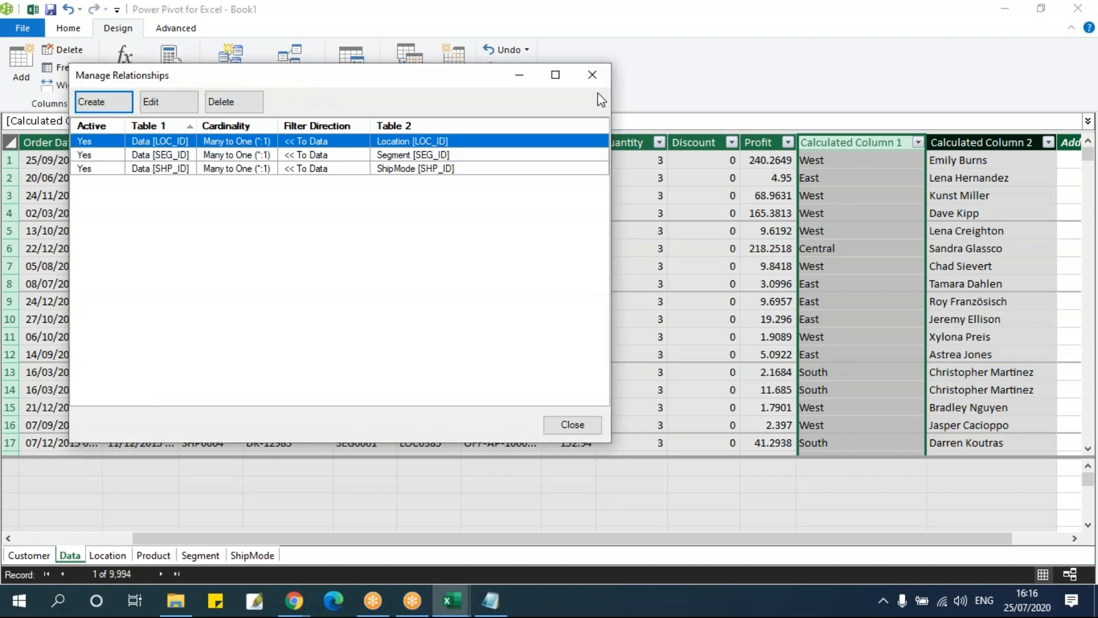
click(190, 169)
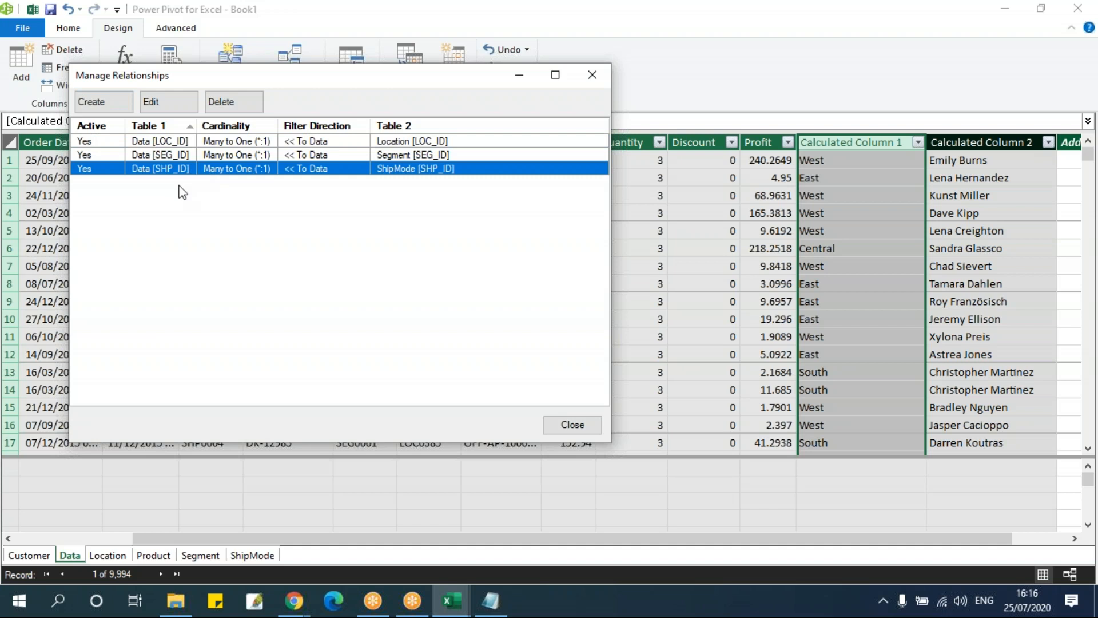
click(180, 148)
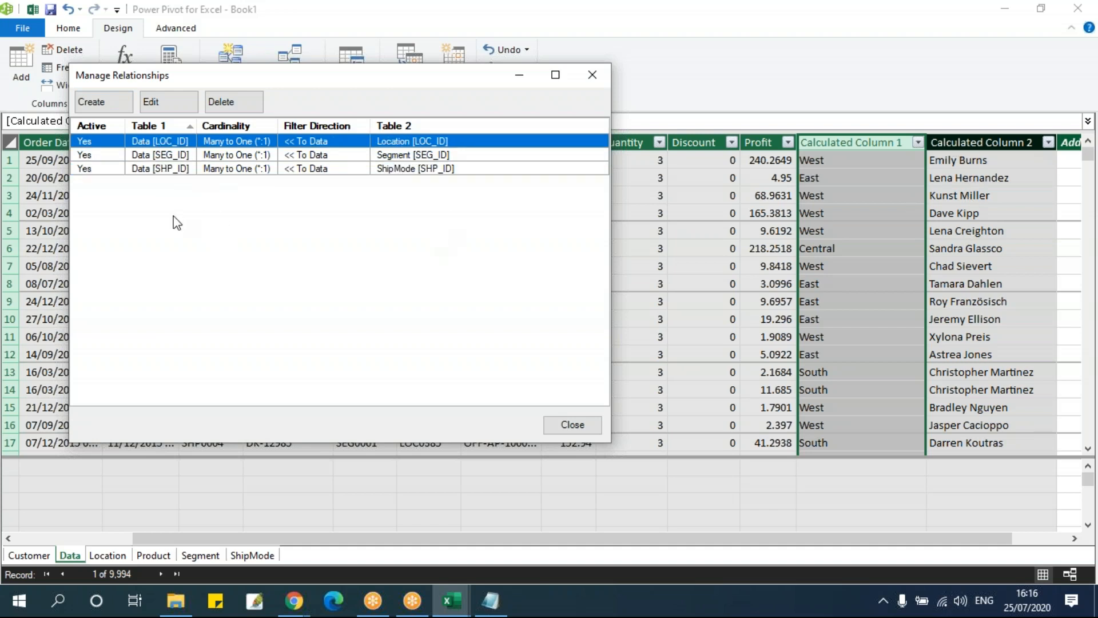
click(586, 79)
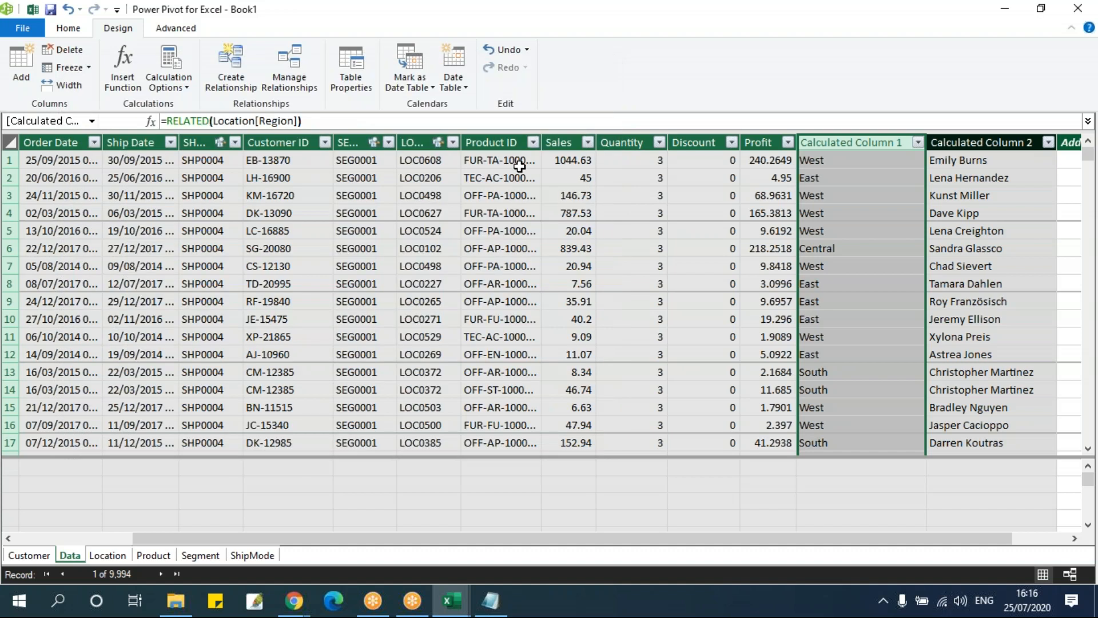
Show the model as a diagram and move the Segment and Location tables to clear the view of their relationship lines
click(68, 28)
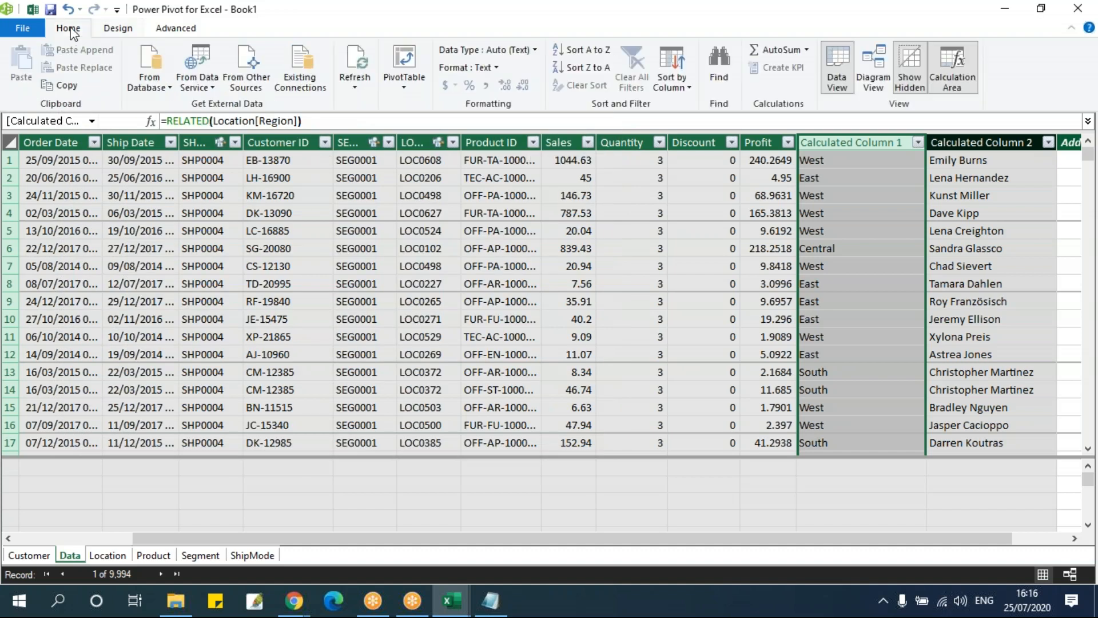
click(872, 83)
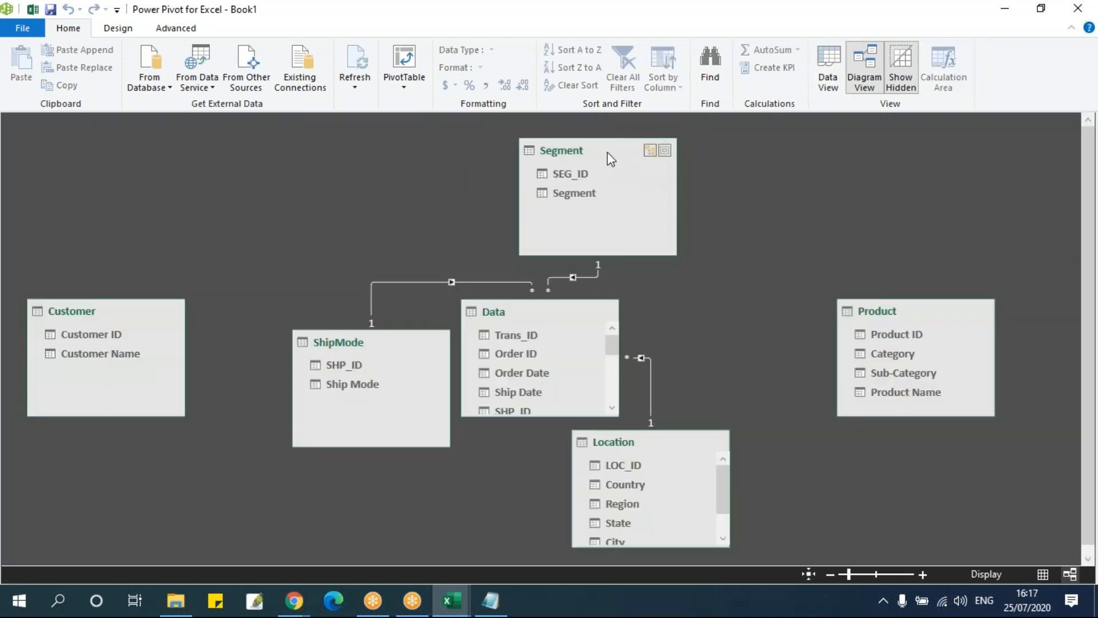
drag(590, 146, 572, 147)
drag(627, 454, 716, 451)
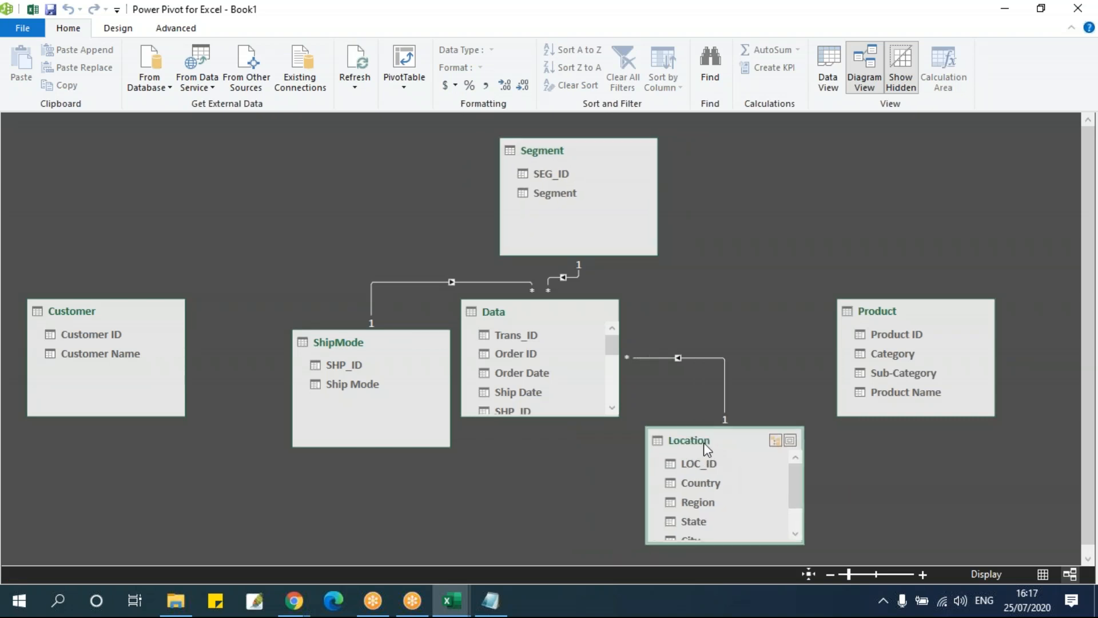
Delete the LOC_ID relationship between the Data and Location tables from the model
click(639, 442)
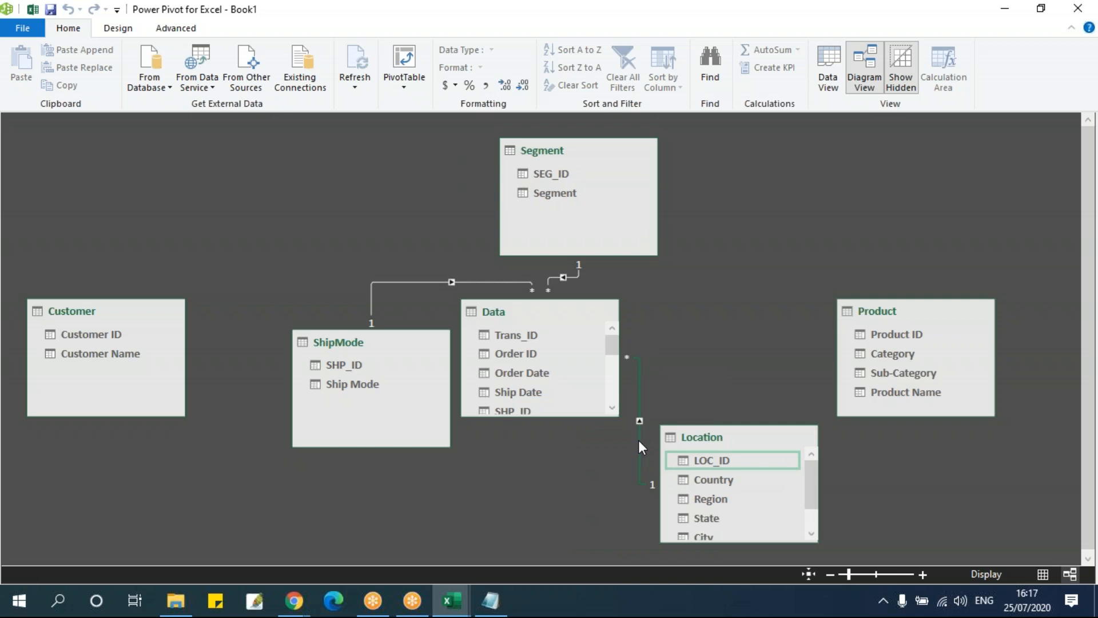
right_click(639, 446)
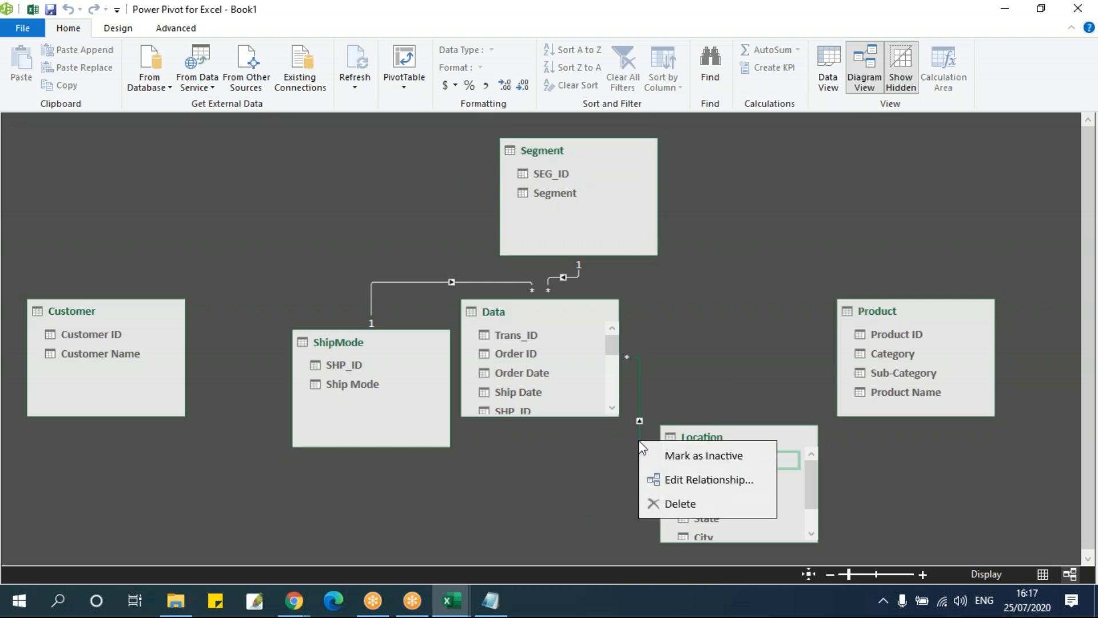
click(684, 506)
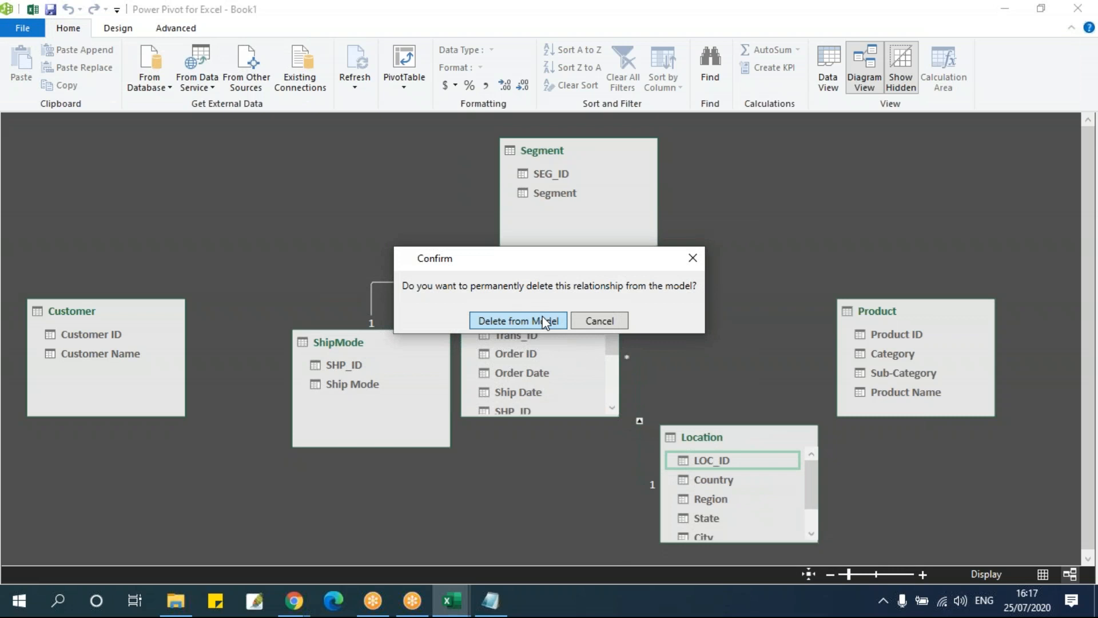
click(490, 320)
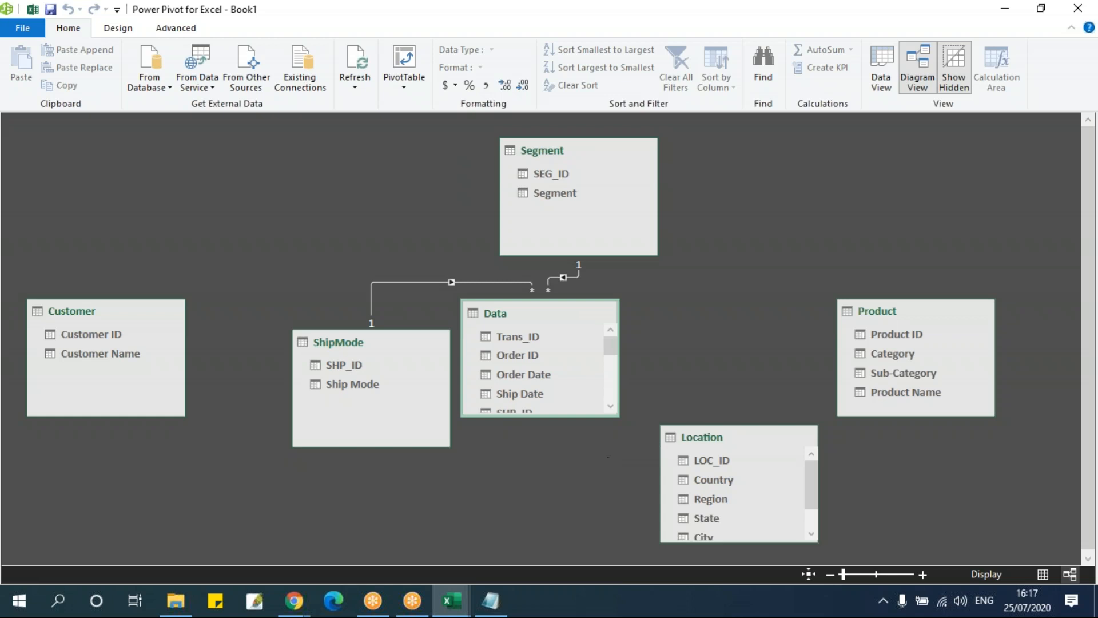
Examine the customer lookup column and the RELATED region column in the Data table's grid
click(881, 83)
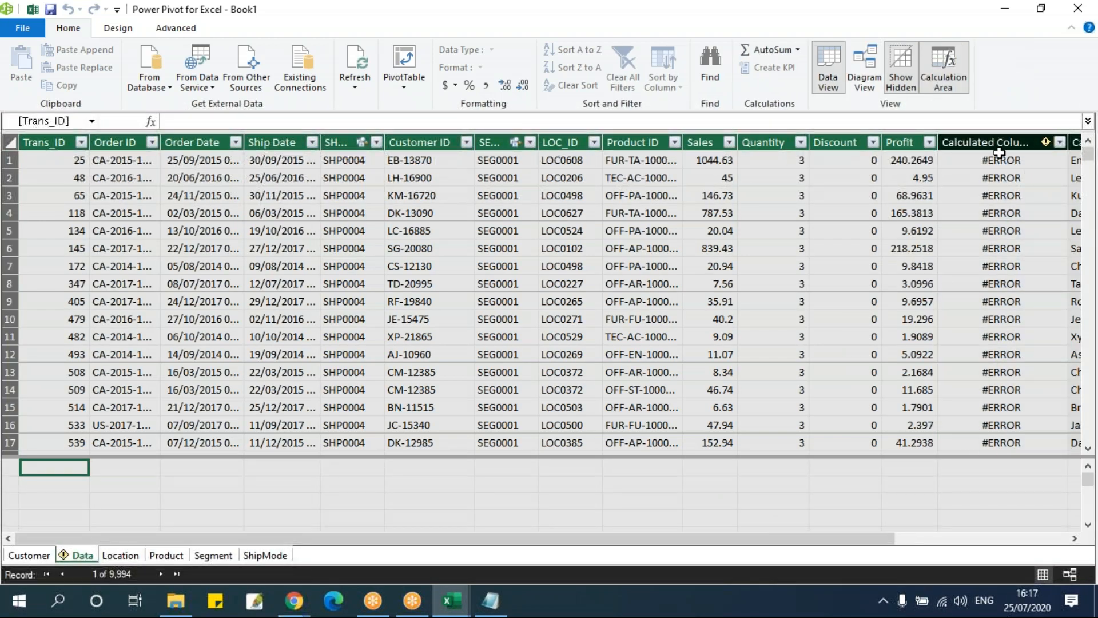
click(940, 539)
click(901, 161)
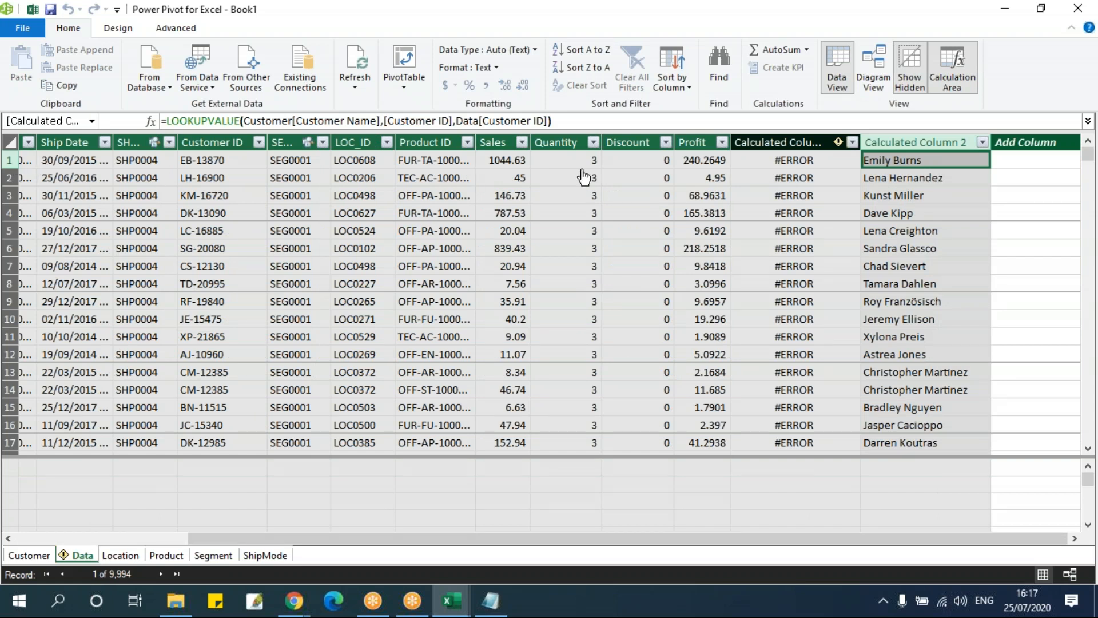
click(788, 143)
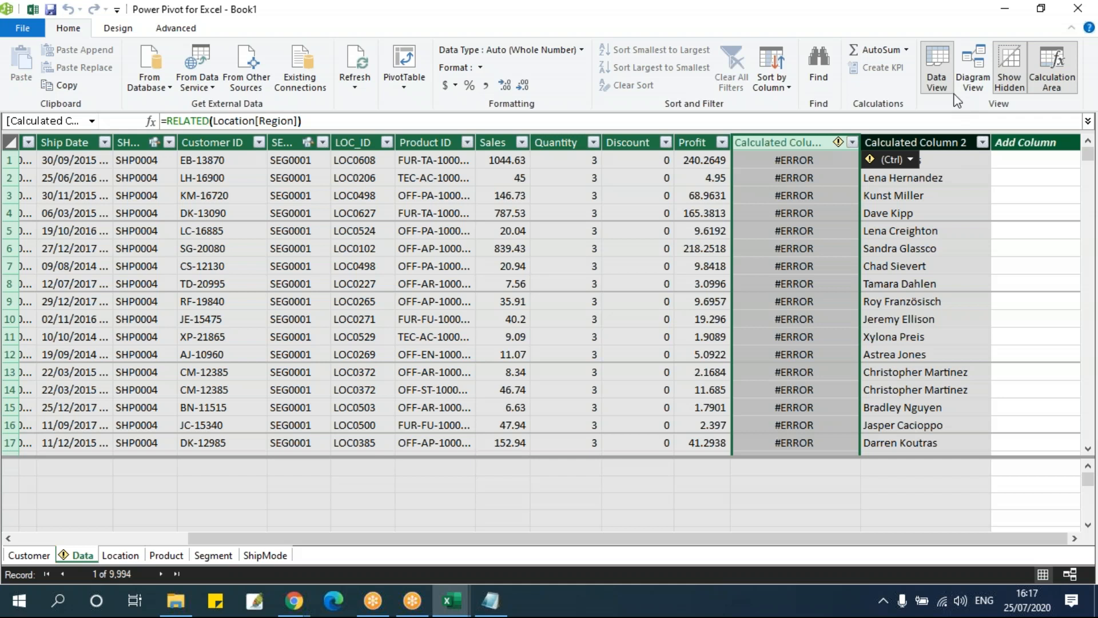
Enlarge the Data table in the diagram and relate Location's LOC_ID to Data's LOC_ID
click(973, 67)
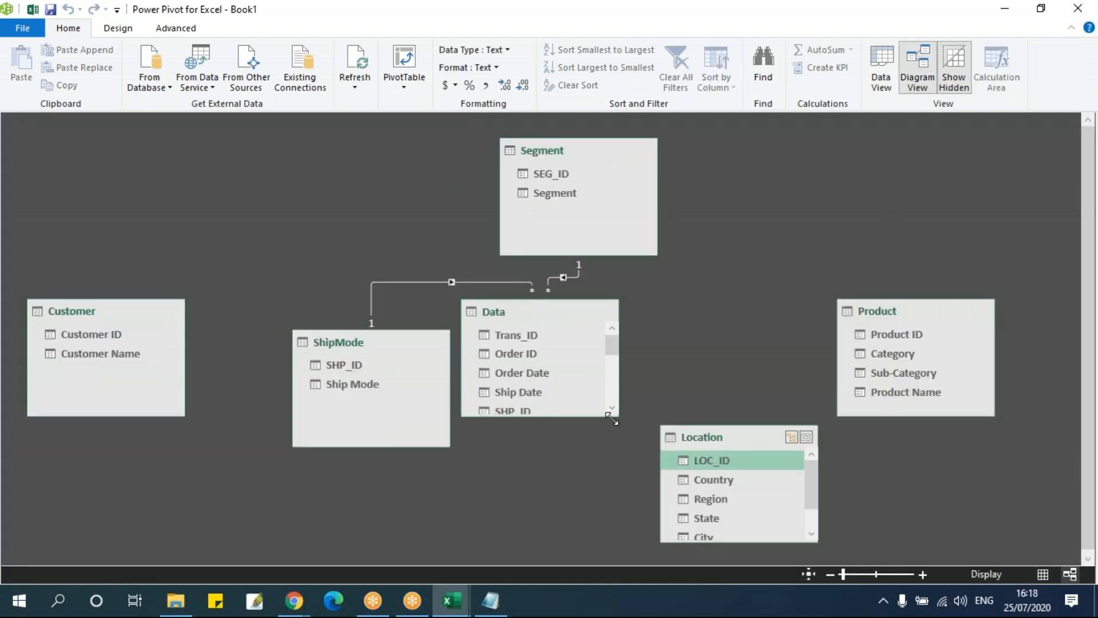
drag(618, 416, 621, 501)
drag(715, 460, 519, 478)
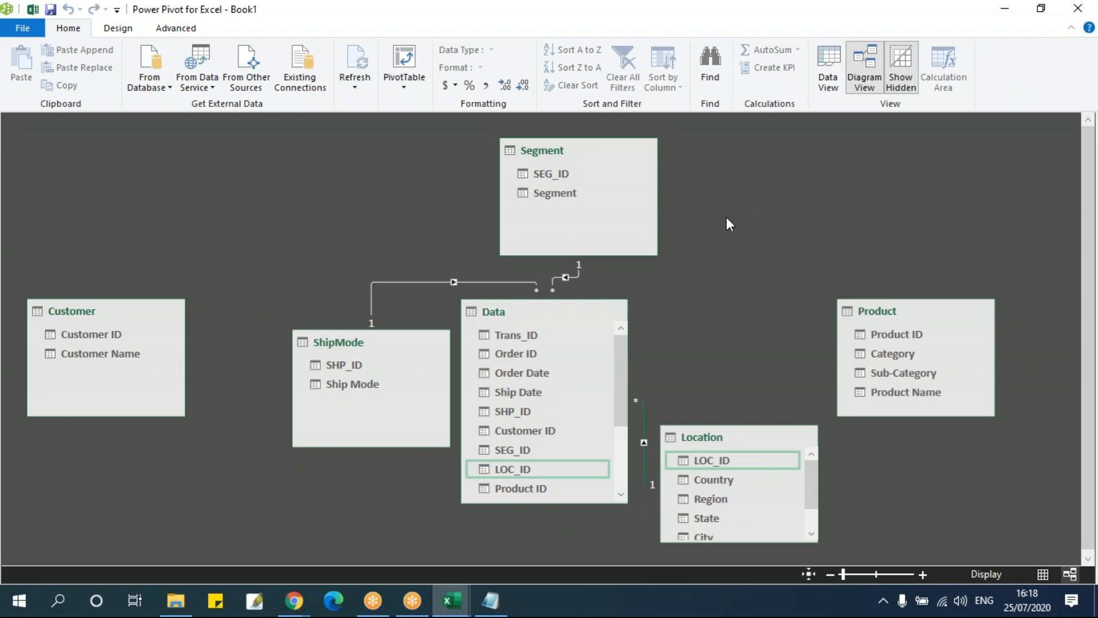
Return to the Data table's grid and rename Calculated Column 1 as Region
click(831, 69)
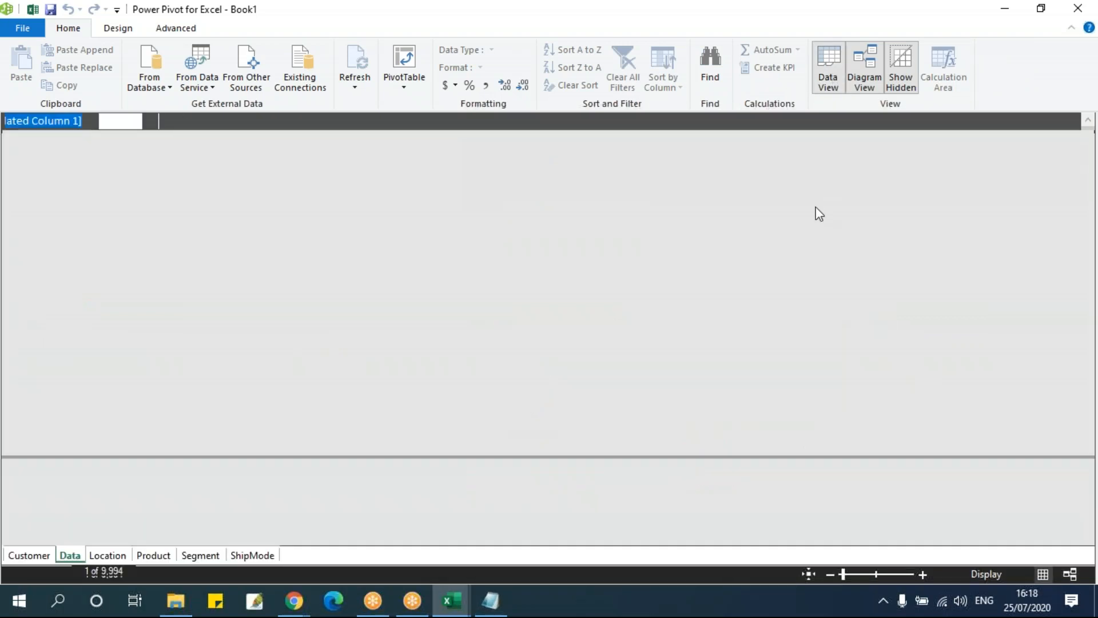
click(772, 162)
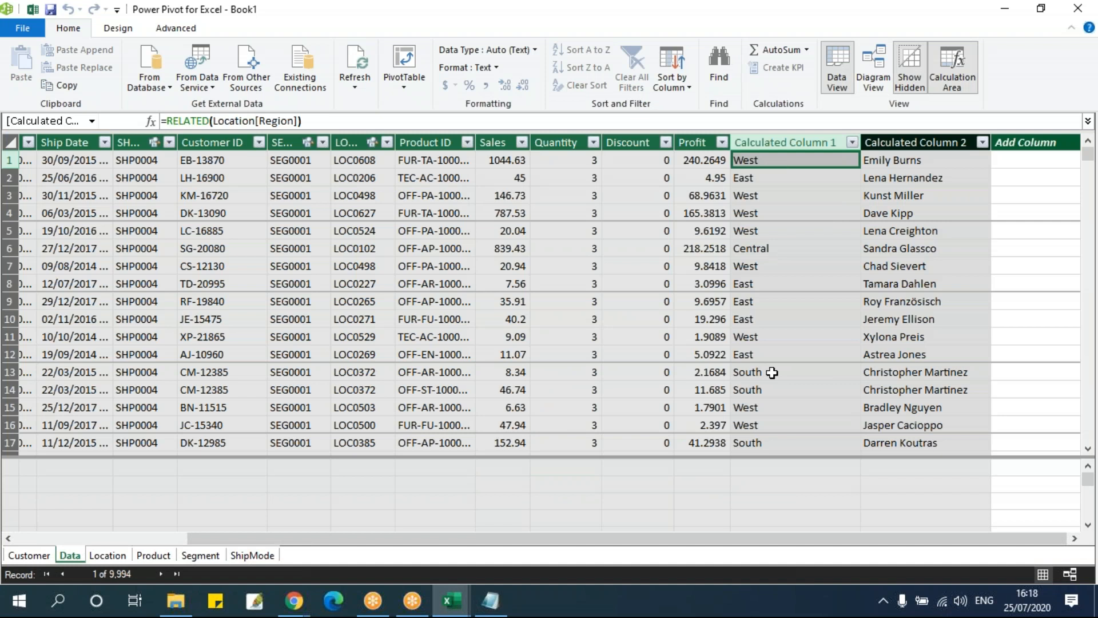
double_click(822, 141)
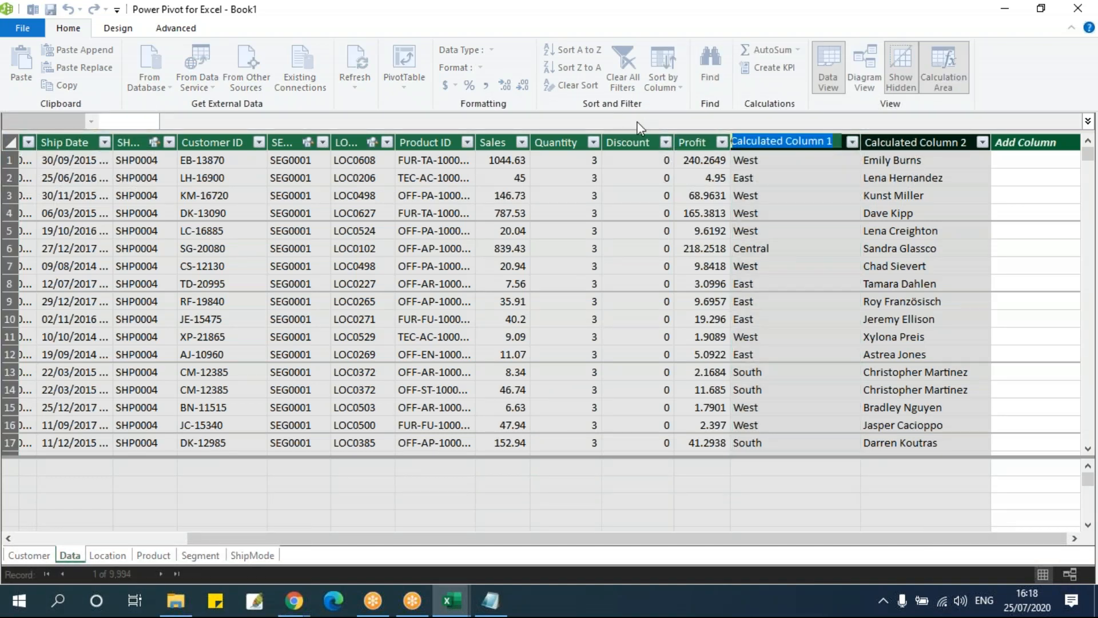
text(Region)
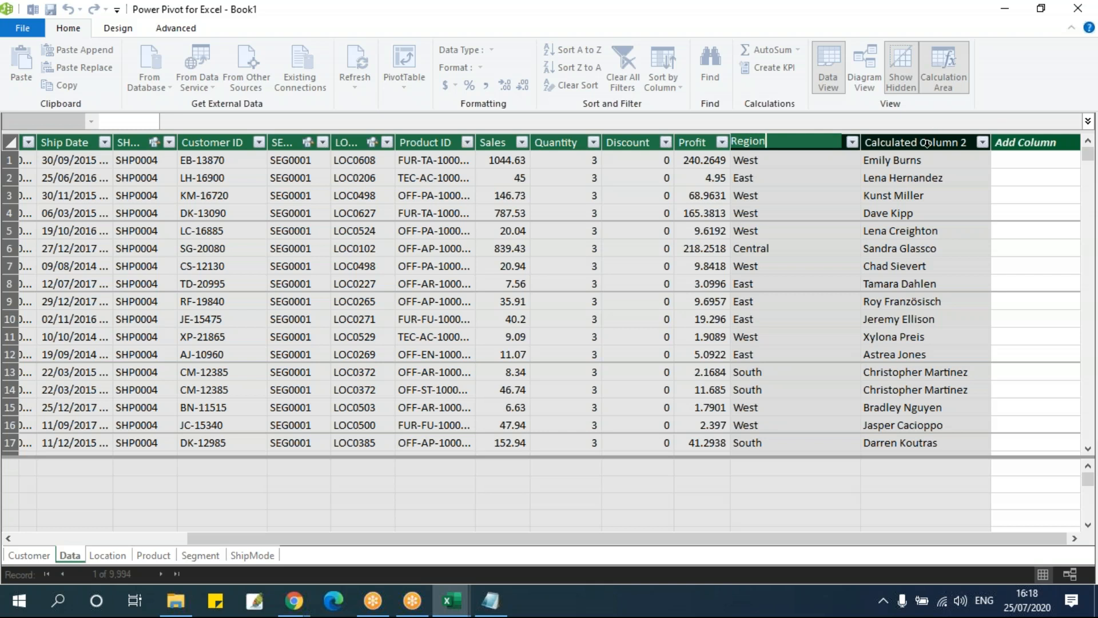
key(Return)
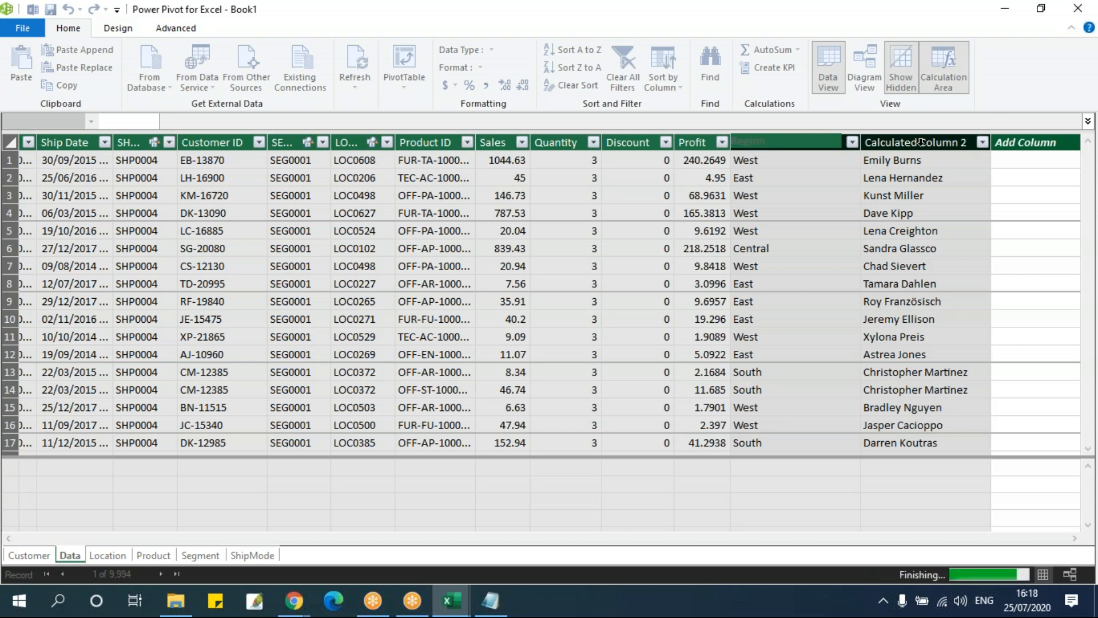
click(967, 143)
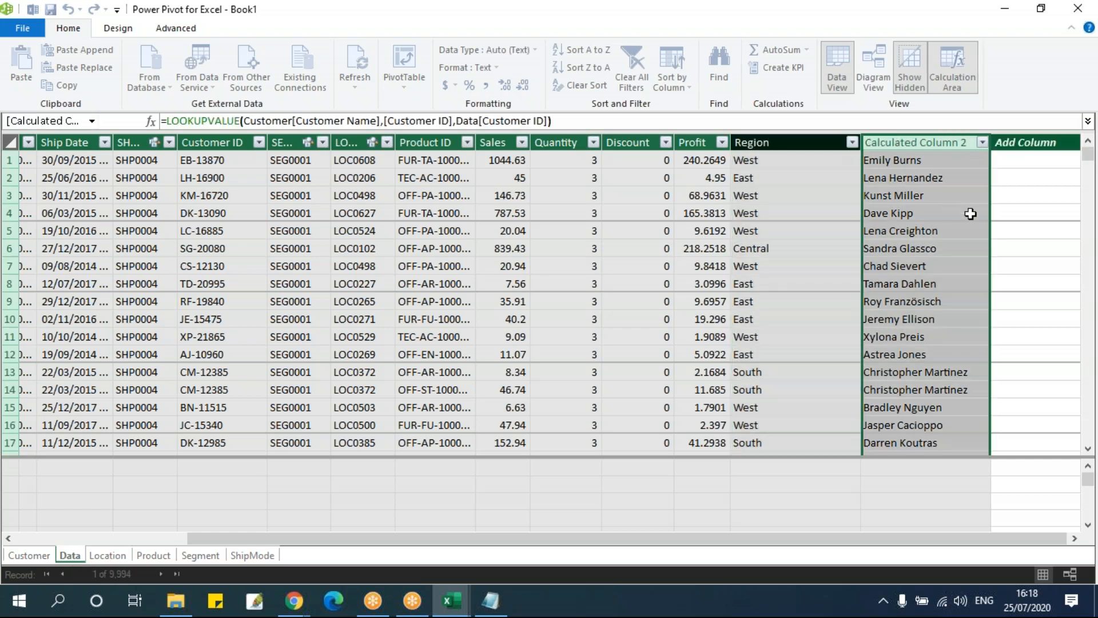
Rename Calculated Column 2 in the Data table as CustomerName
key(Delete)
key(Return)
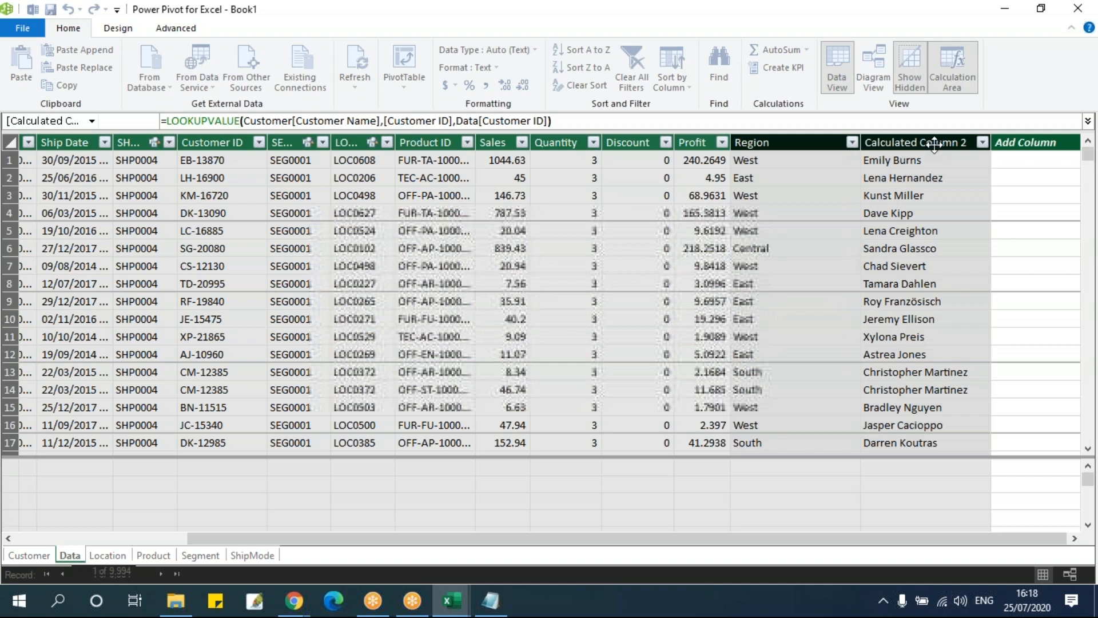
double_click(932, 147)
text(CustomerName)
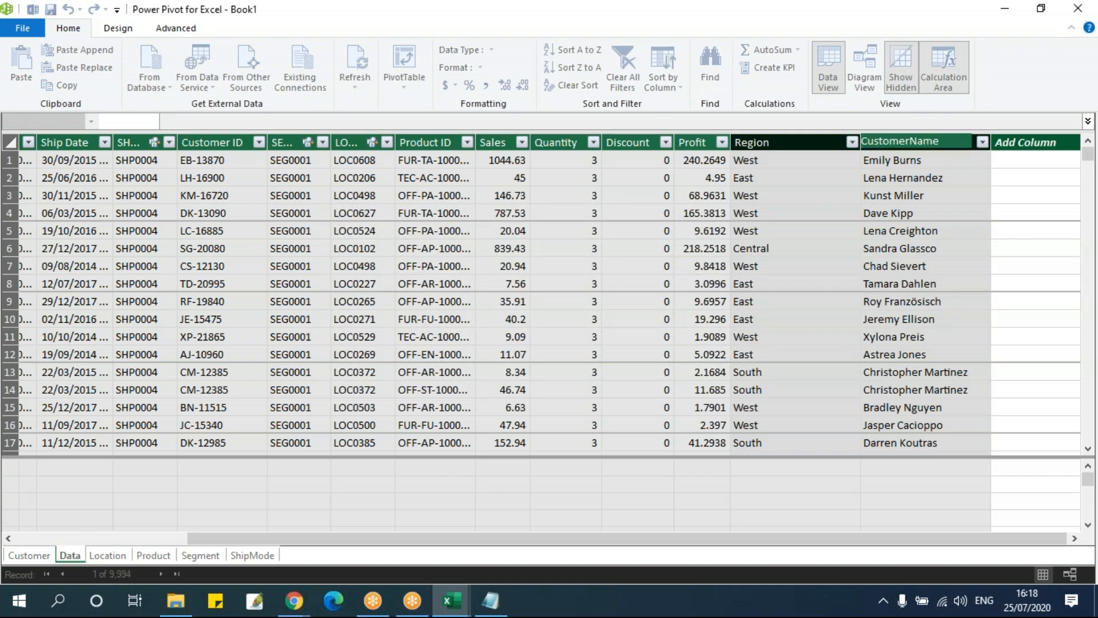
click(851, 246)
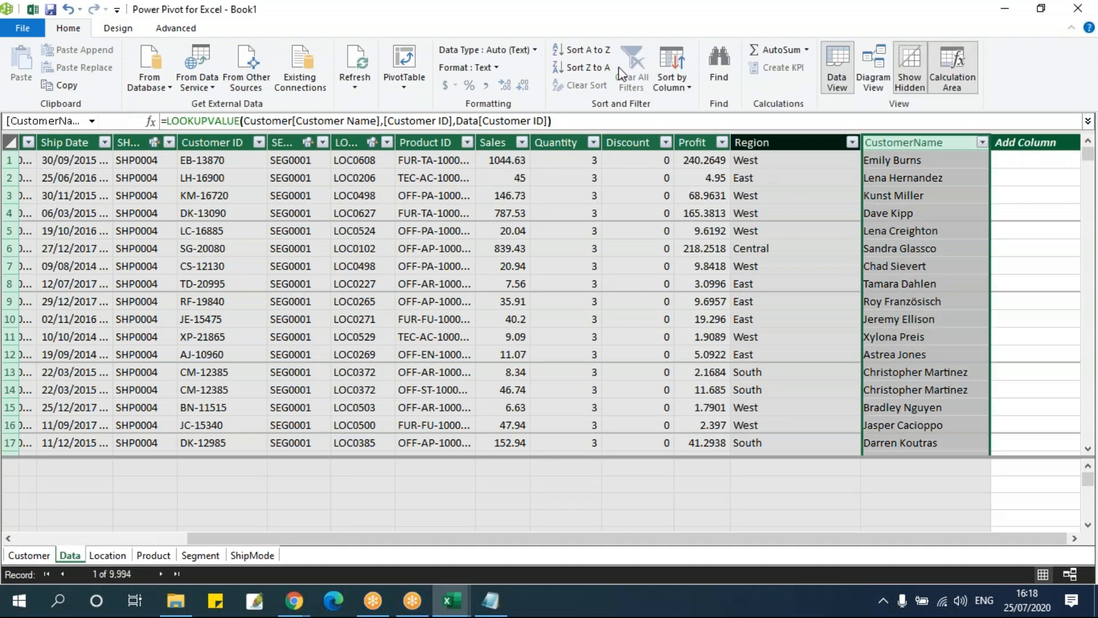
Switch to the relationship diagram and reposition the Segment and ShipMode tables around the Data table
click(873, 86)
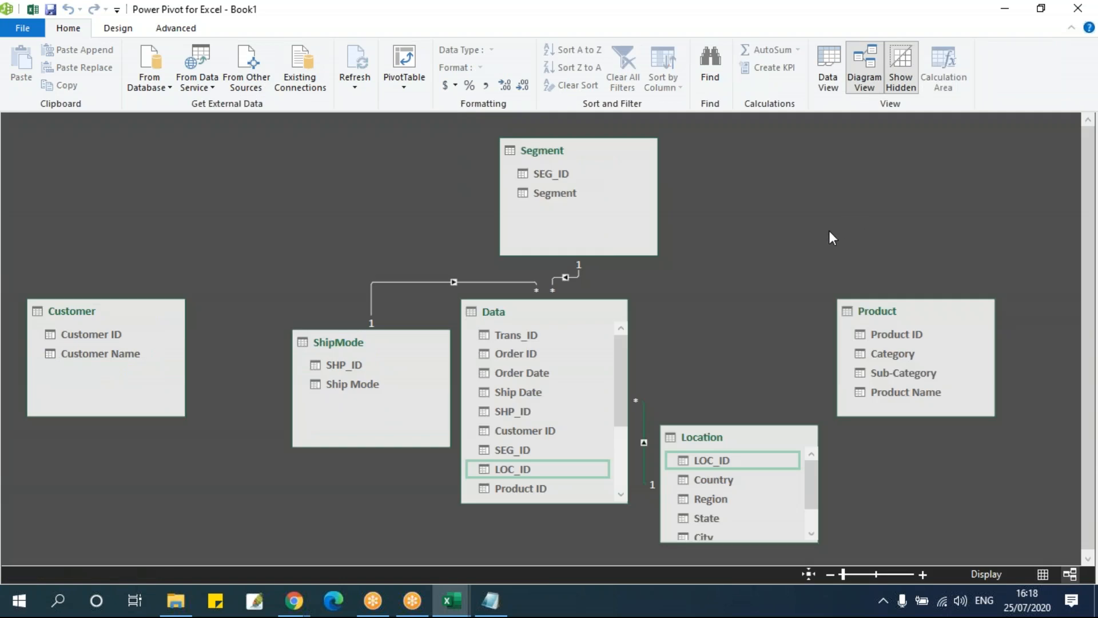
drag(579, 163, 679, 165)
drag(378, 330, 379, 353)
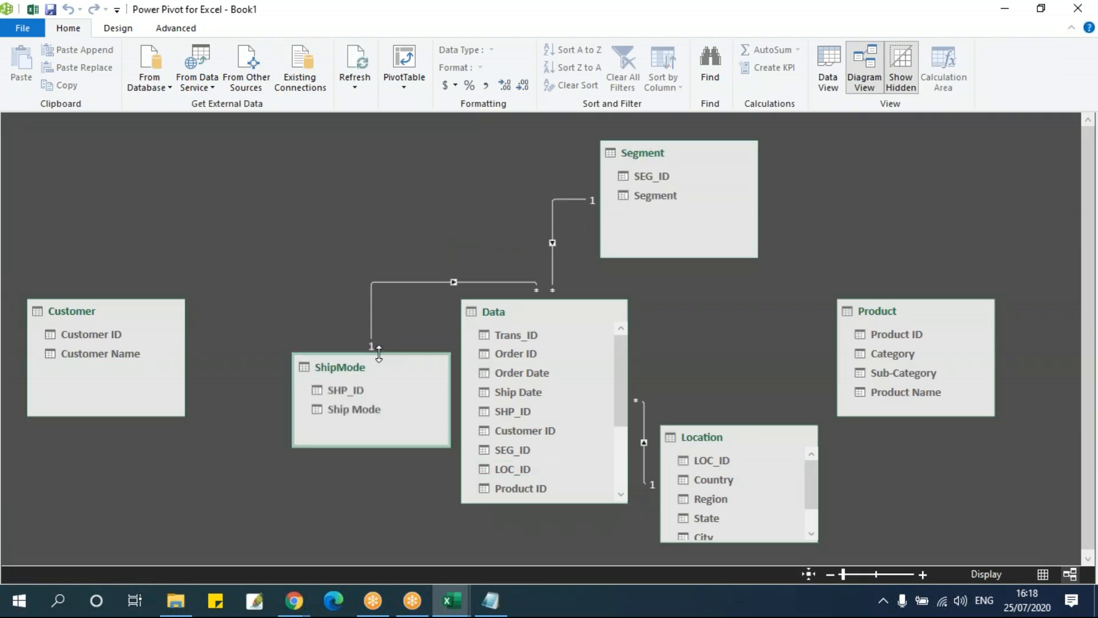
click(113, 30)
click(236, 82)
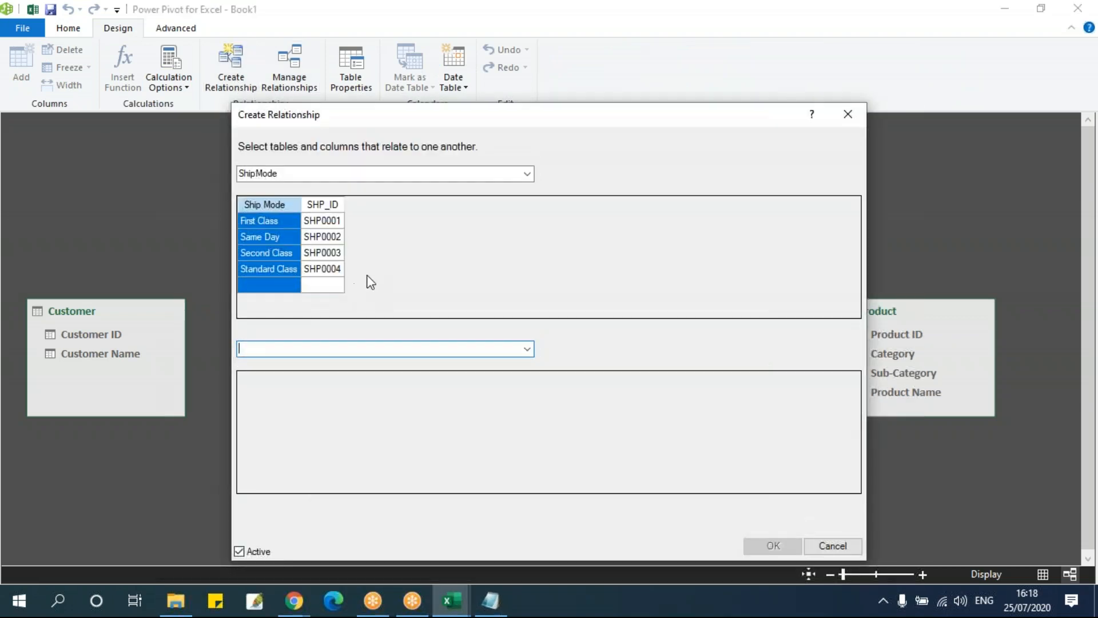
click(334, 172)
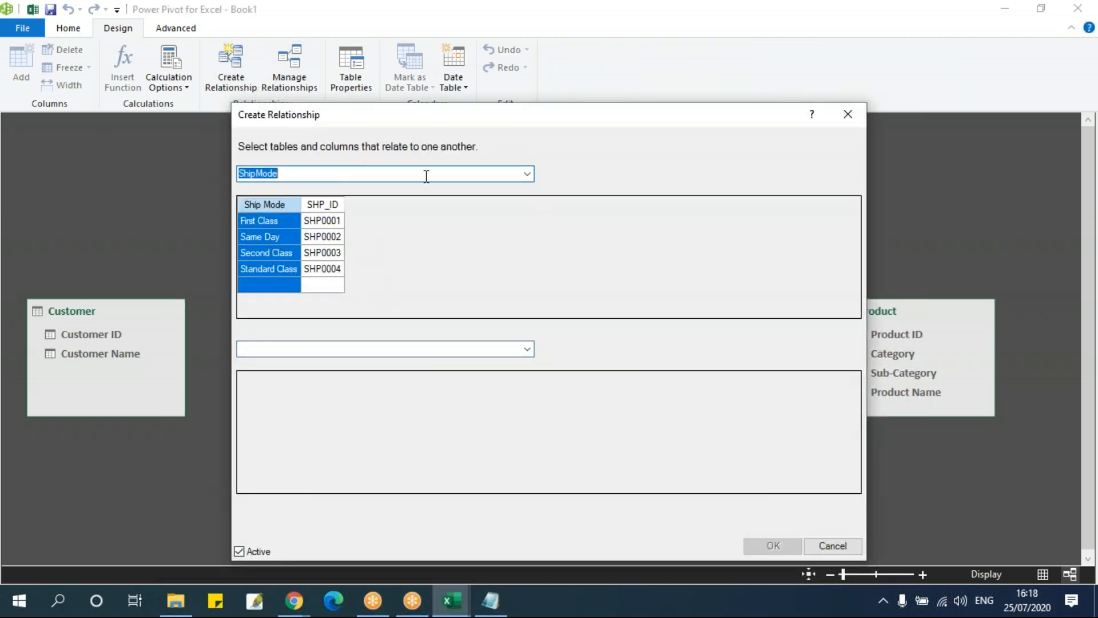
click(527, 175)
click(365, 199)
click(354, 350)
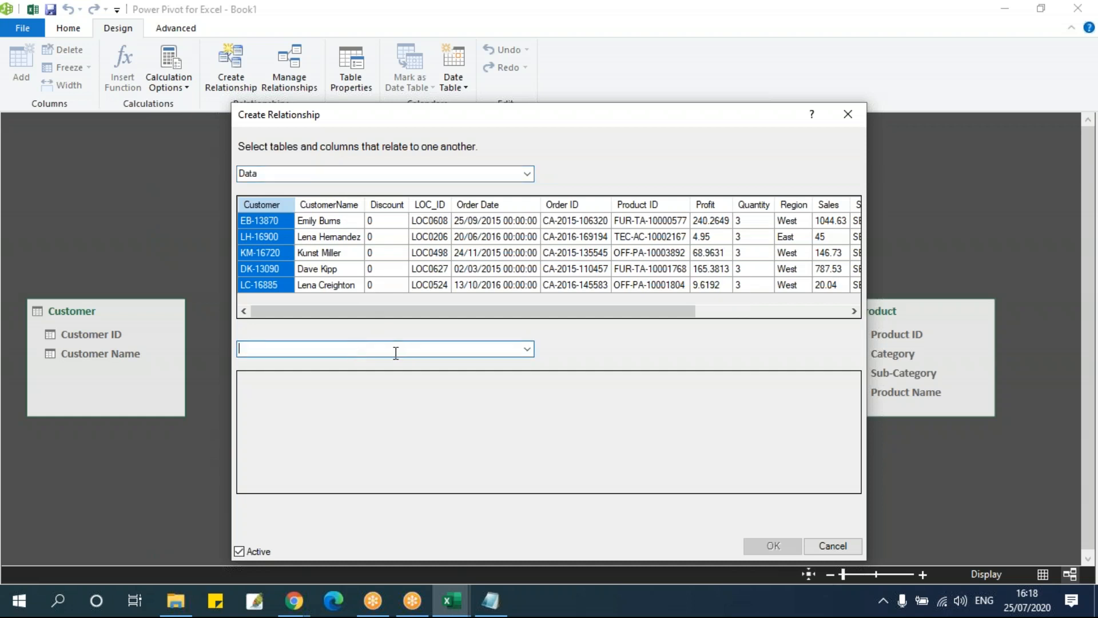
click(528, 348)
click(694, 411)
click(815, 548)
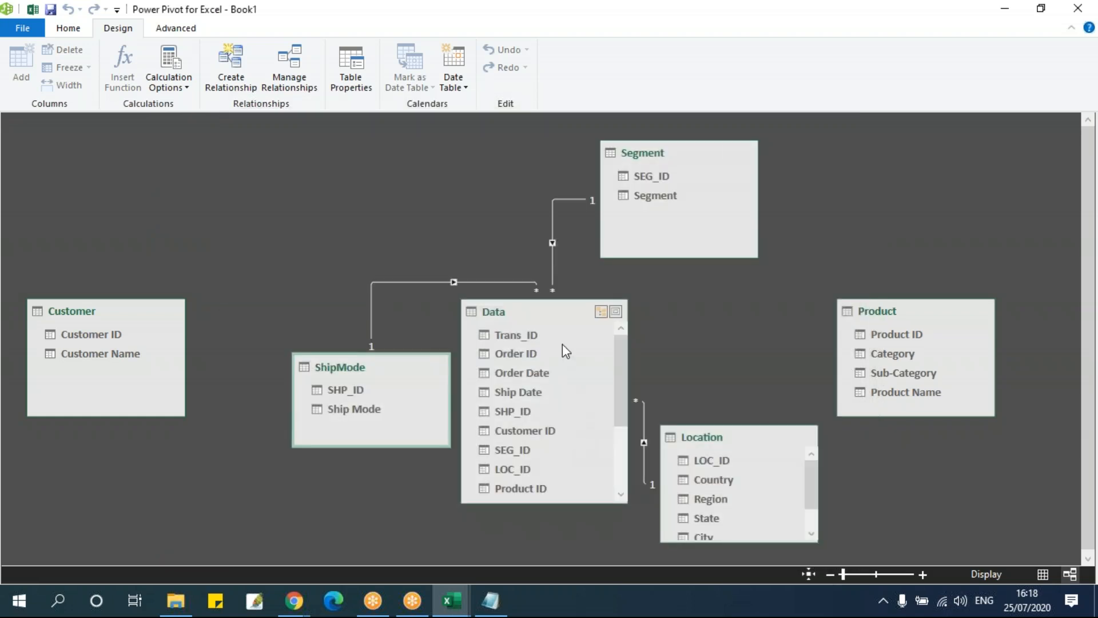
Spread out the Segment and Data tables in the diagram and relate Customer's Customer ID to Data's Customer ID
drag(672, 159, 742, 158)
drag(582, 314, 566, 163)
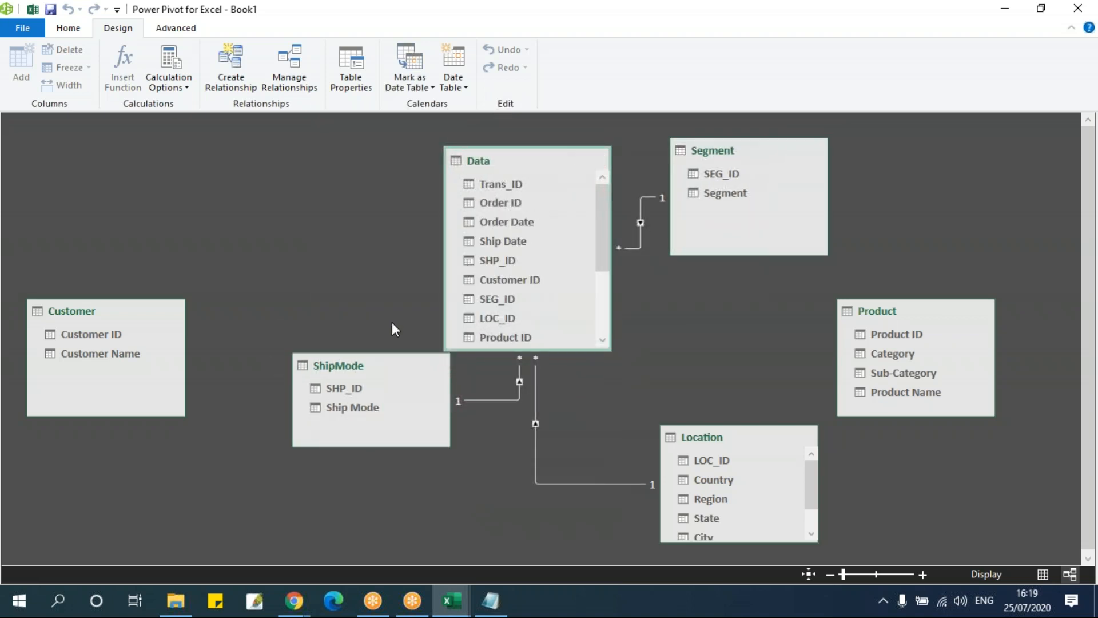
drag(605, 242, 608, 206)
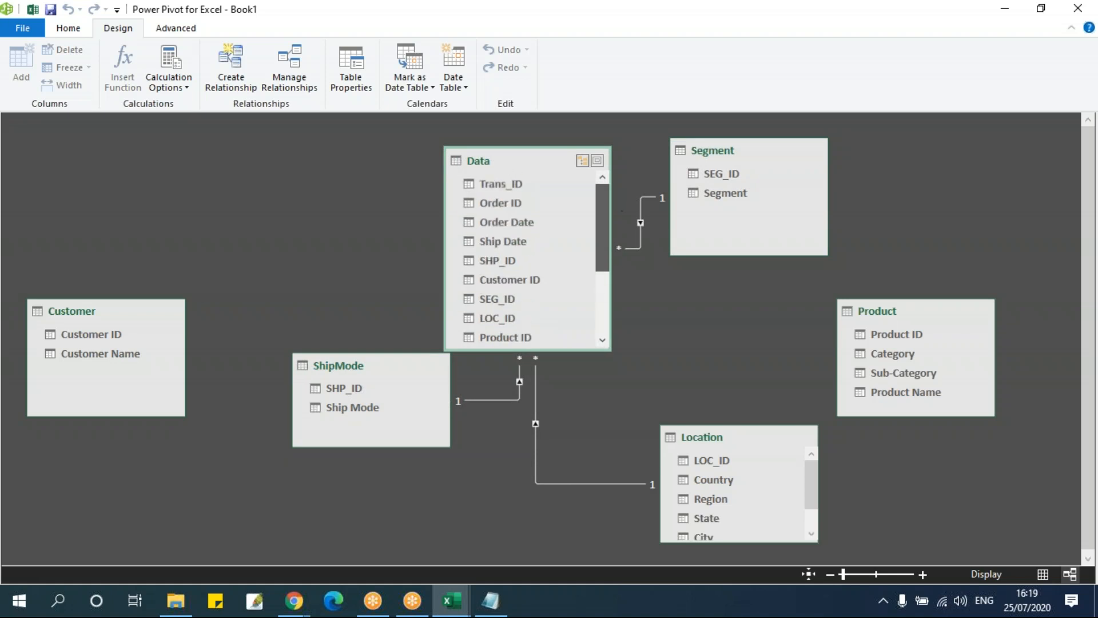
click(144, 343)
mouse_move(109, 335)
mouse_down()
mouse_move(465, 313)
mouse_move(535, 280)
mouse_up()
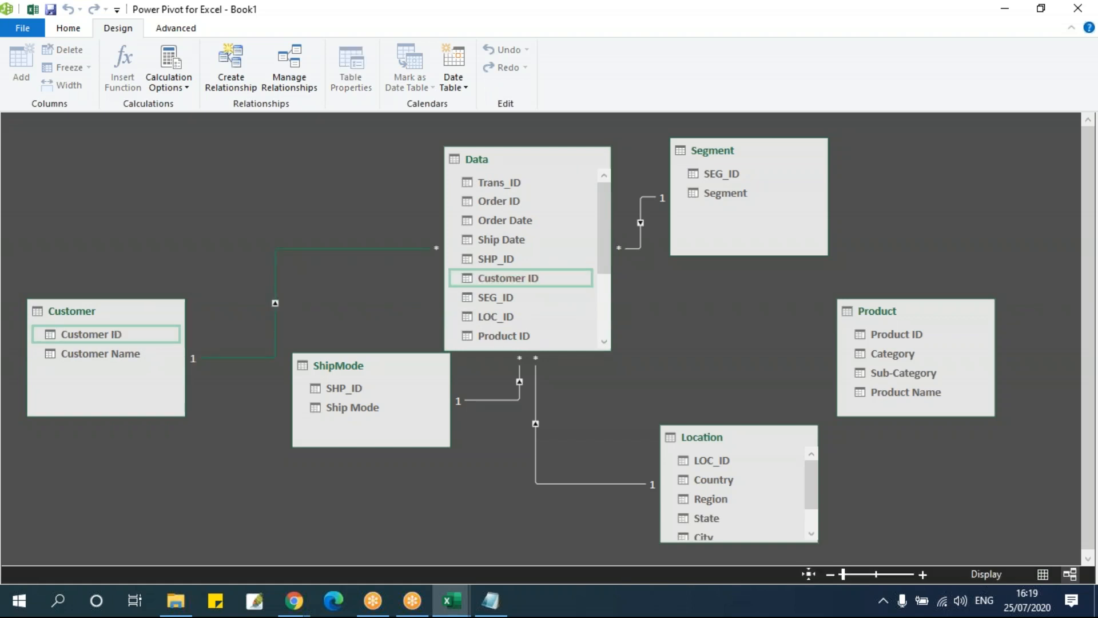
Try to relate Product's Product ID to Data's Product ID in the diagram
drag(916, 318, 931, 299)
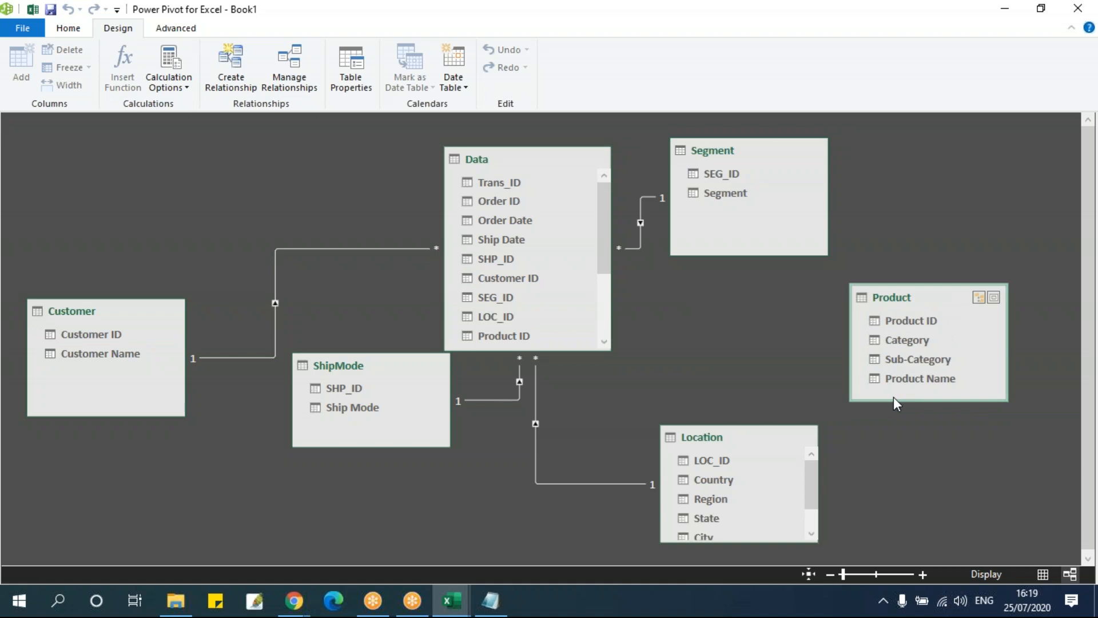
drag(927, 319, 515, 324)
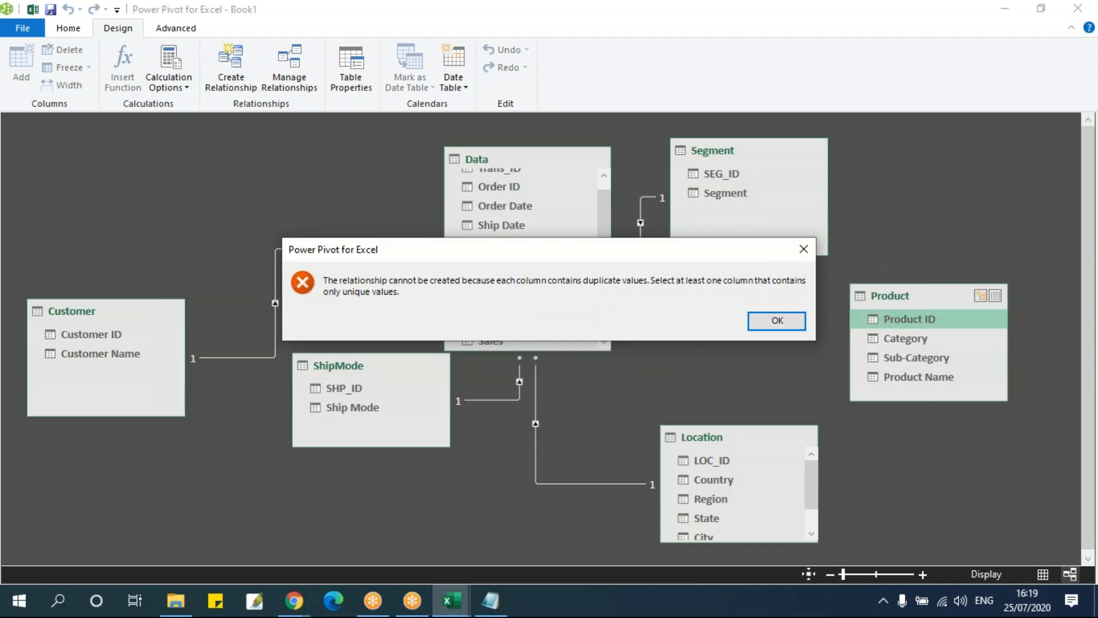
key(Return)
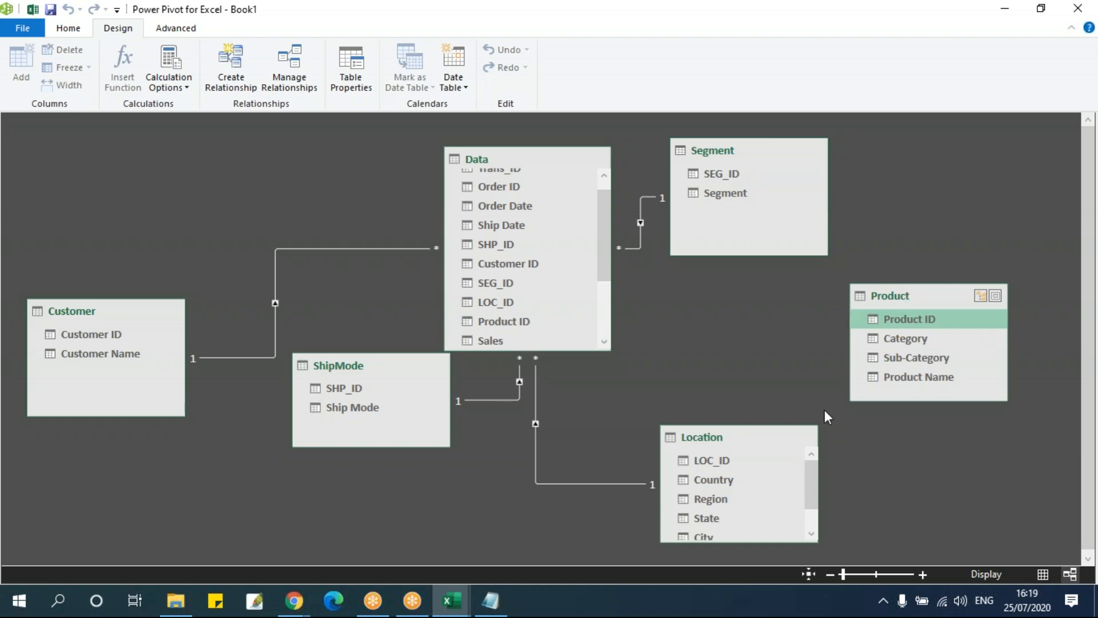
Rearrange the ShipMode and Data tables in the diagram so their relationship lines are clearly separated
drag(392, 370, 406, 425)
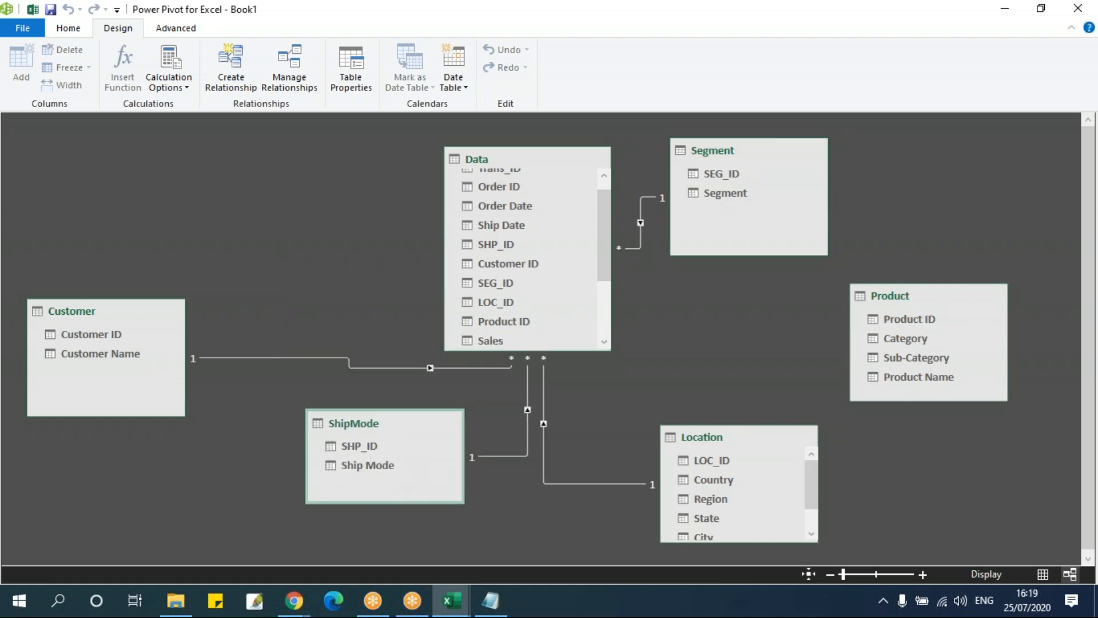
click(522, 163)
mouse_move(520, 160)
mouse_down()
mouse_move(547, 139)
mouse_move(510, 152)
mouse_up()
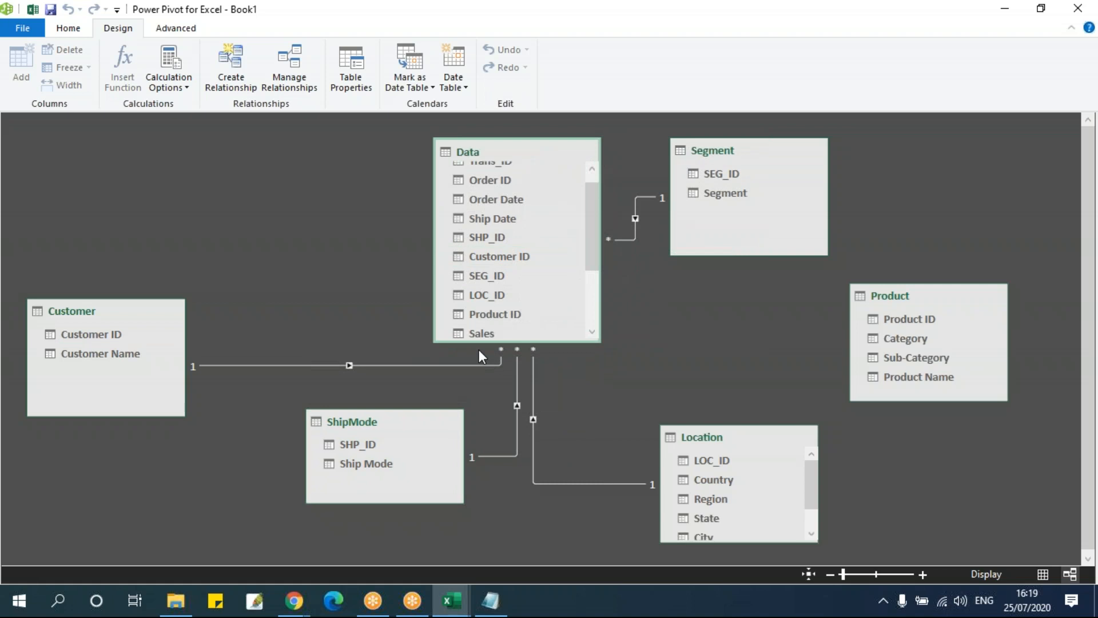
Return to the Data table's grid and select the Region and CustomerName columns to examine them
click(77, 30)
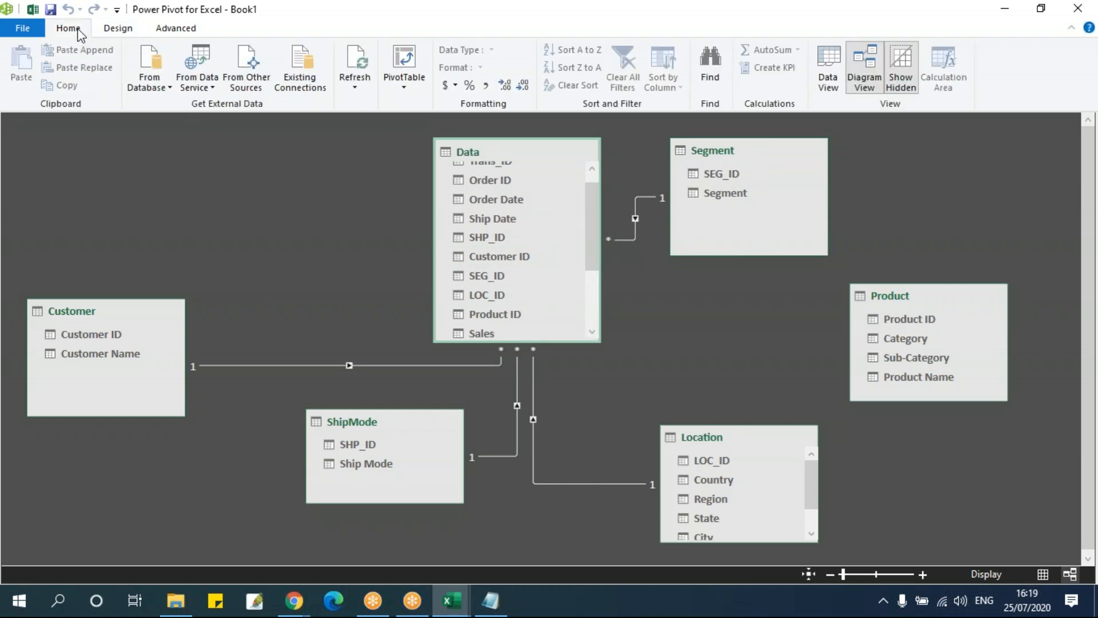
click(826, 69)
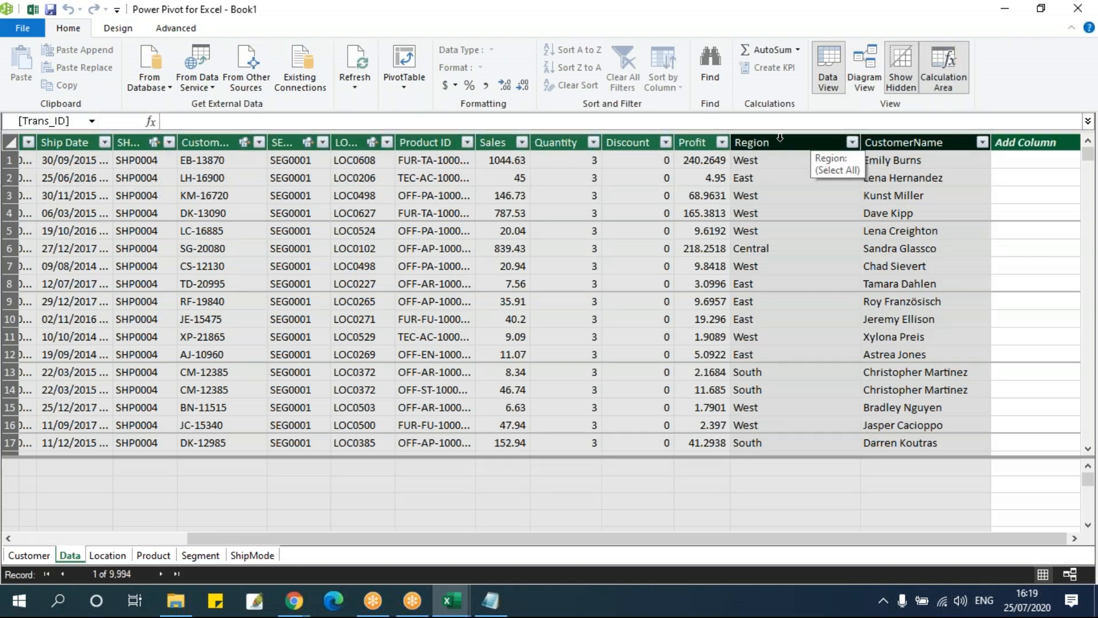
drag(774, 137, 910, 148)
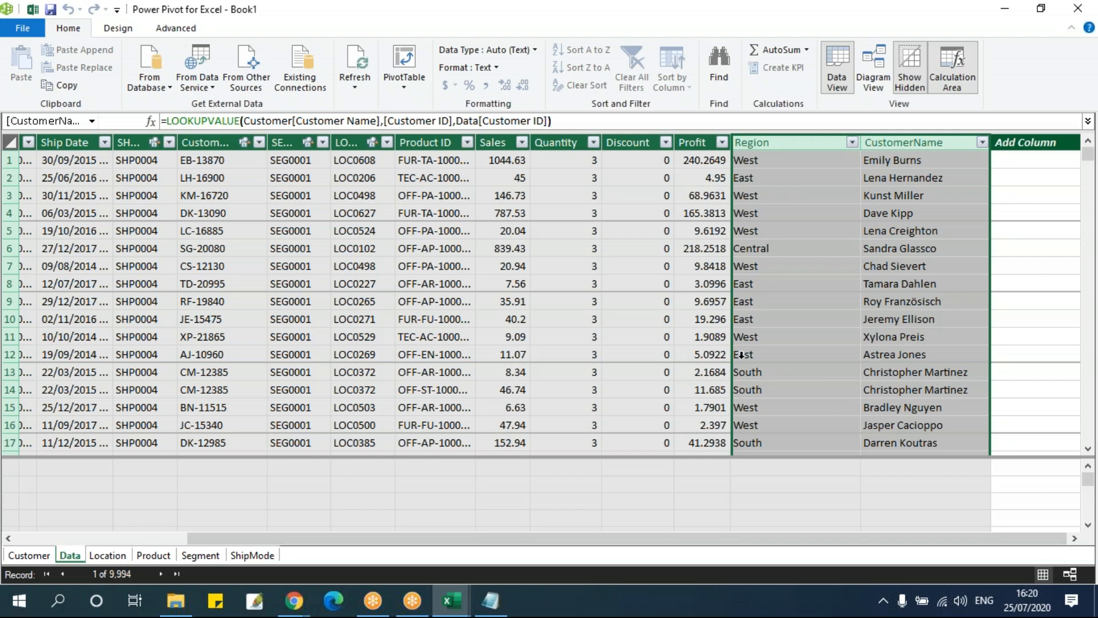
Close the Power Pivot window and replace Ship Mode with the Data table's Region field in the PivotTable rows
click(1079, 9)
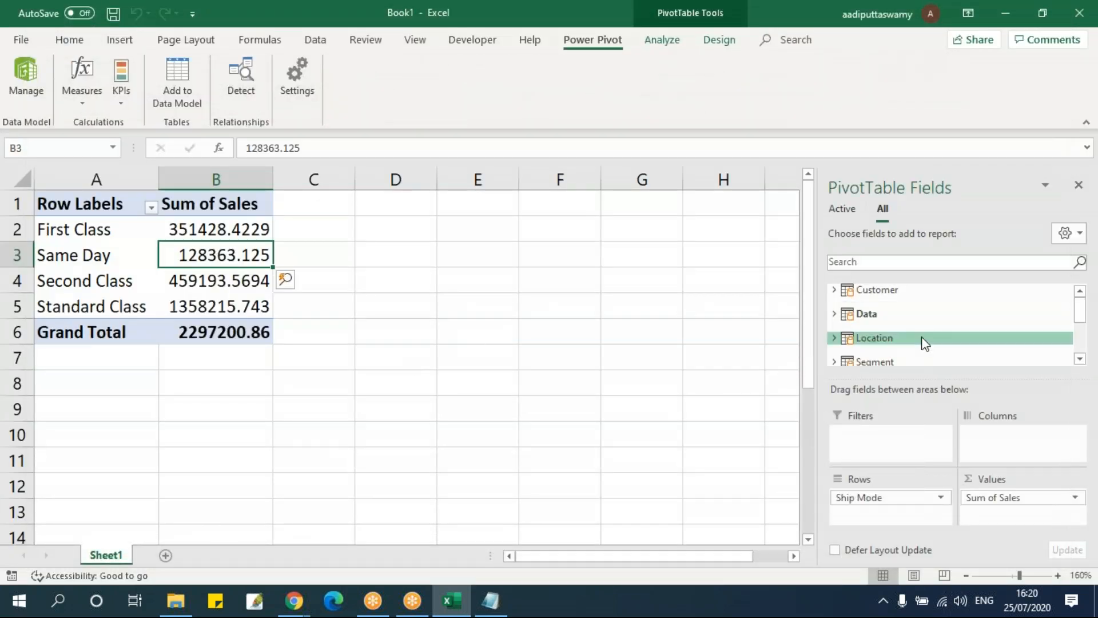
click(899, 314)
scroll(946, 313, down, 5)
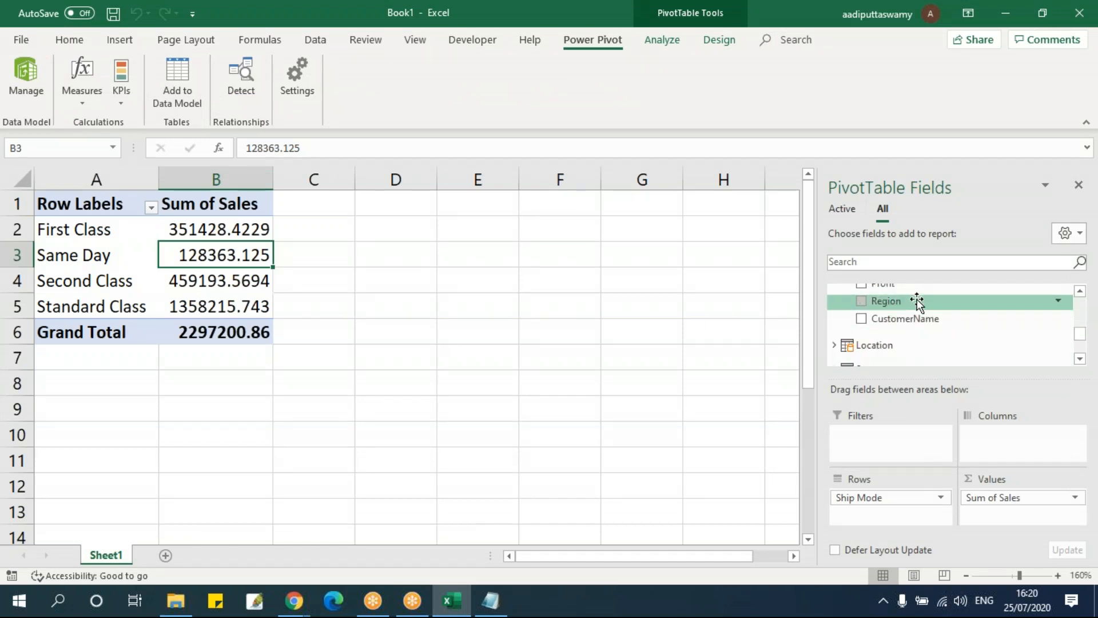
drag(878, 496, 697, 450)
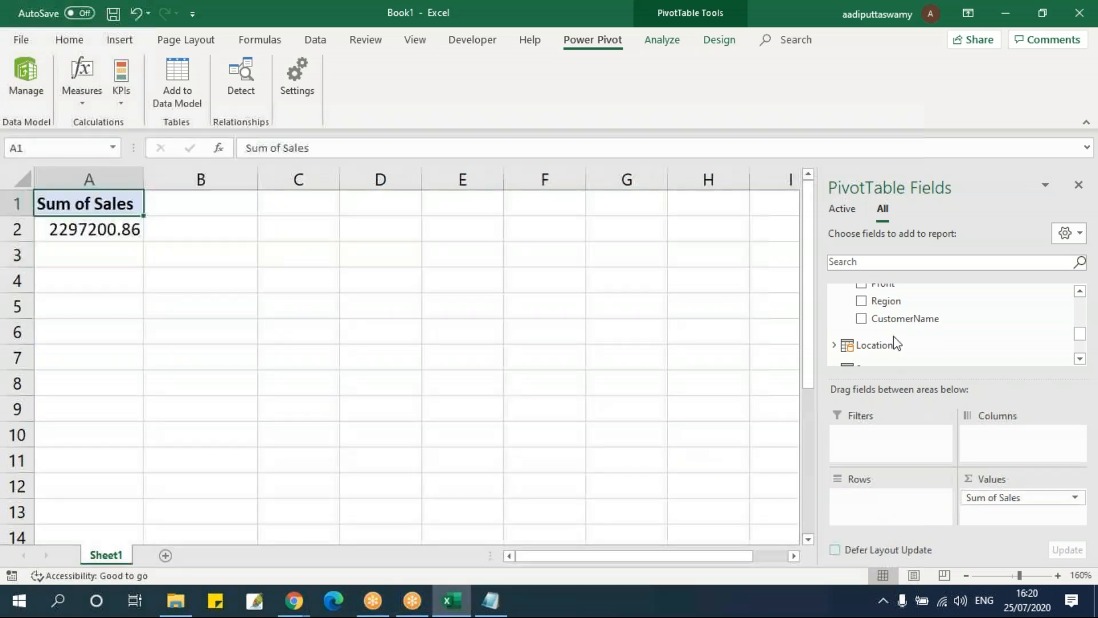
drag(907, 299, 888, 506)
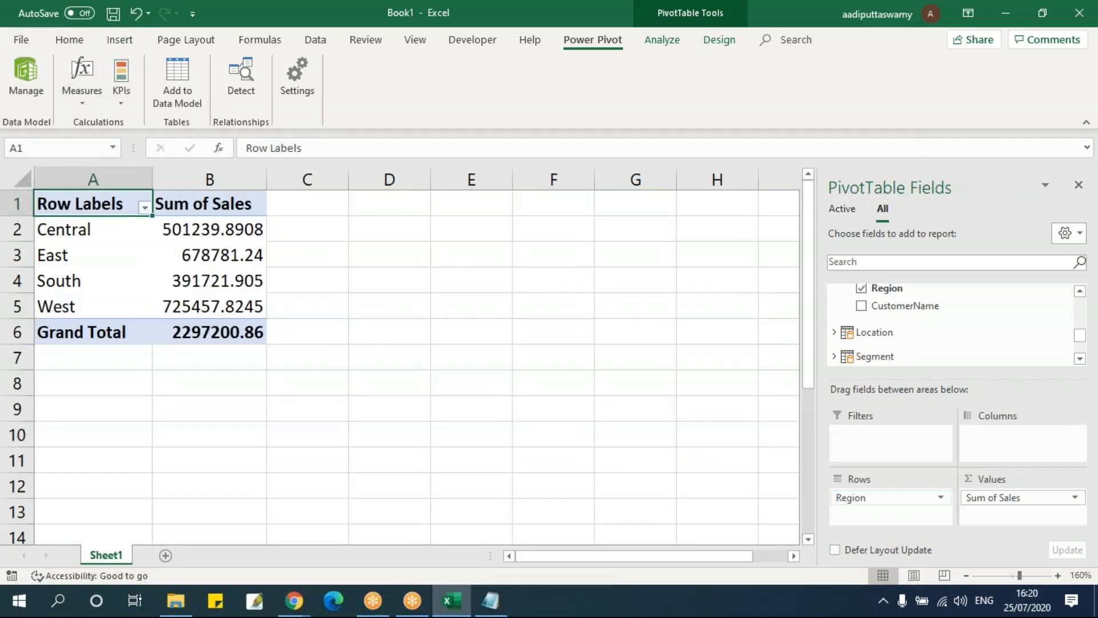
scroll(916, 338, up, 10)
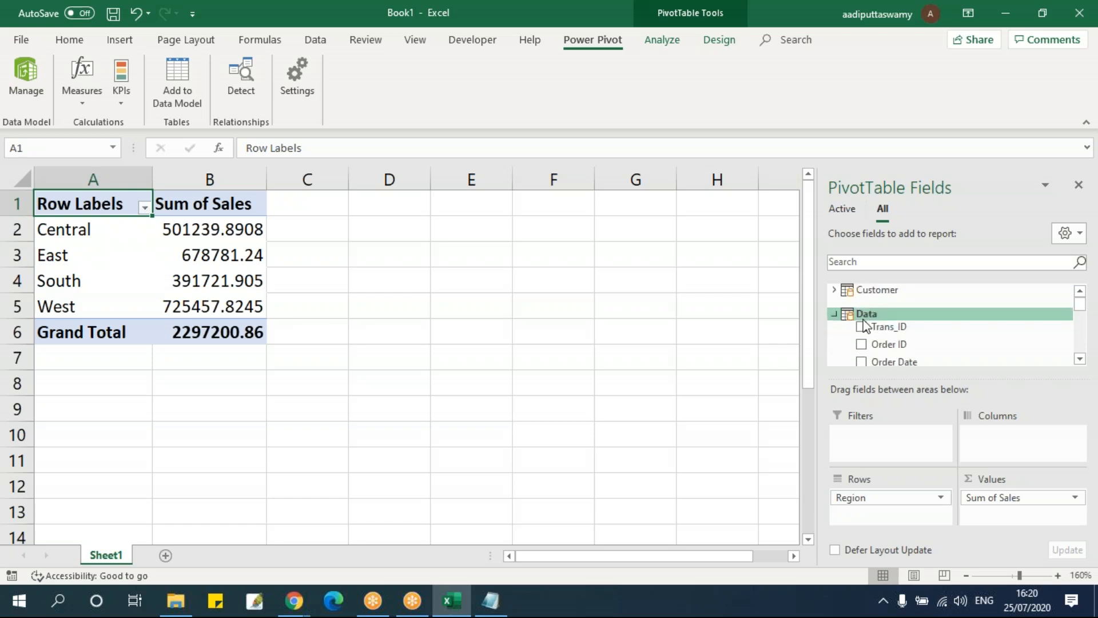
click(833, 316)
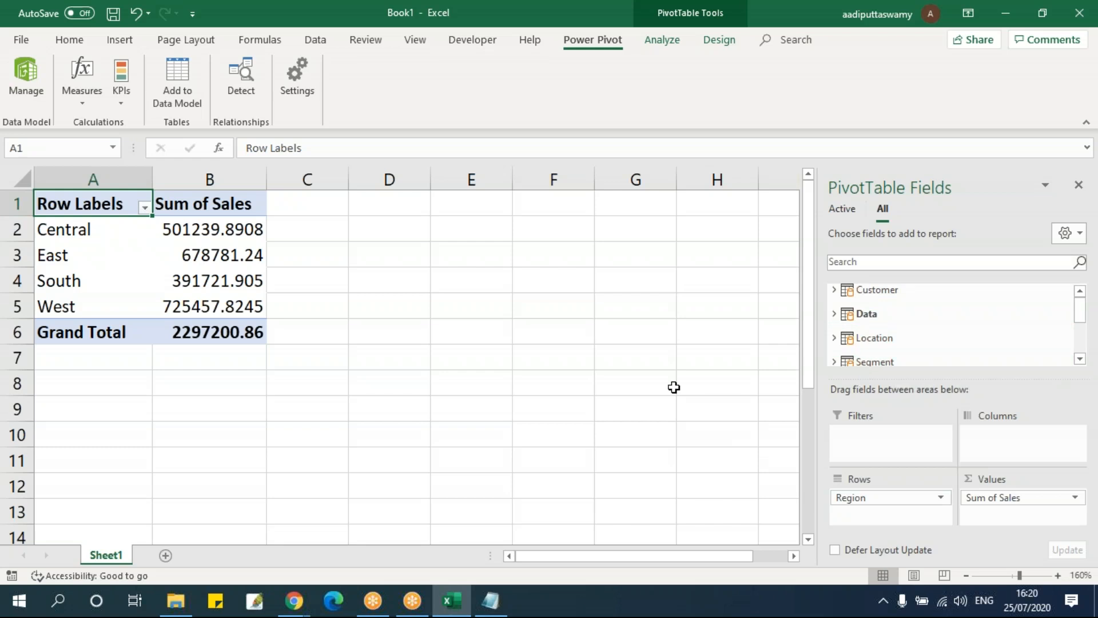
Switch to the DAX Functions notes in Notepad, review the CONCATENATE and other text formulas, and return to Excel
click(491, 600)
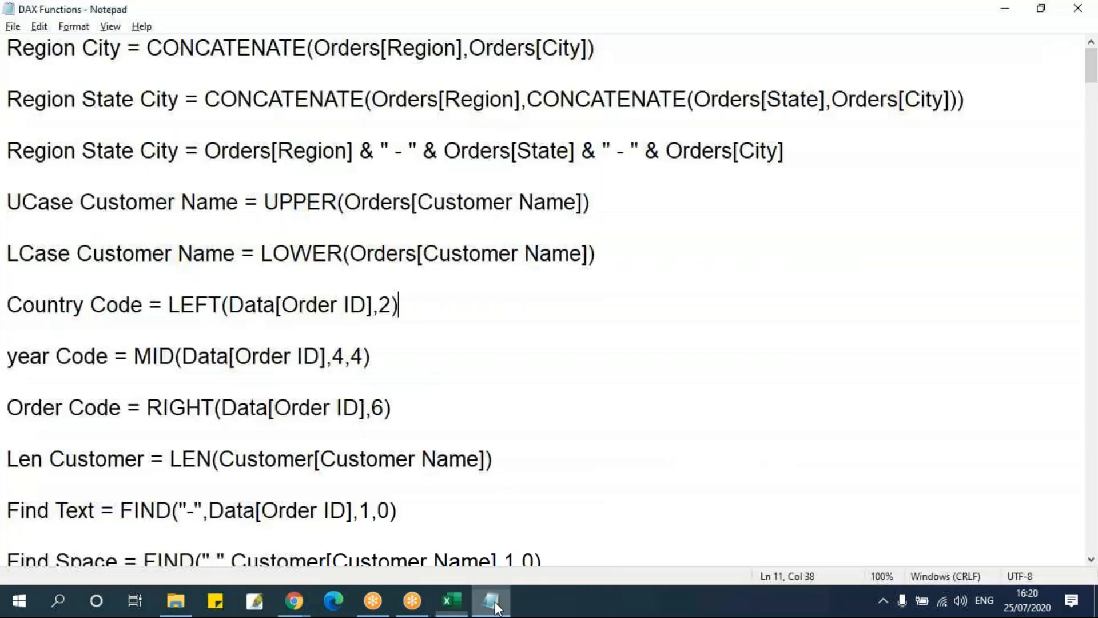
click(434, 203)
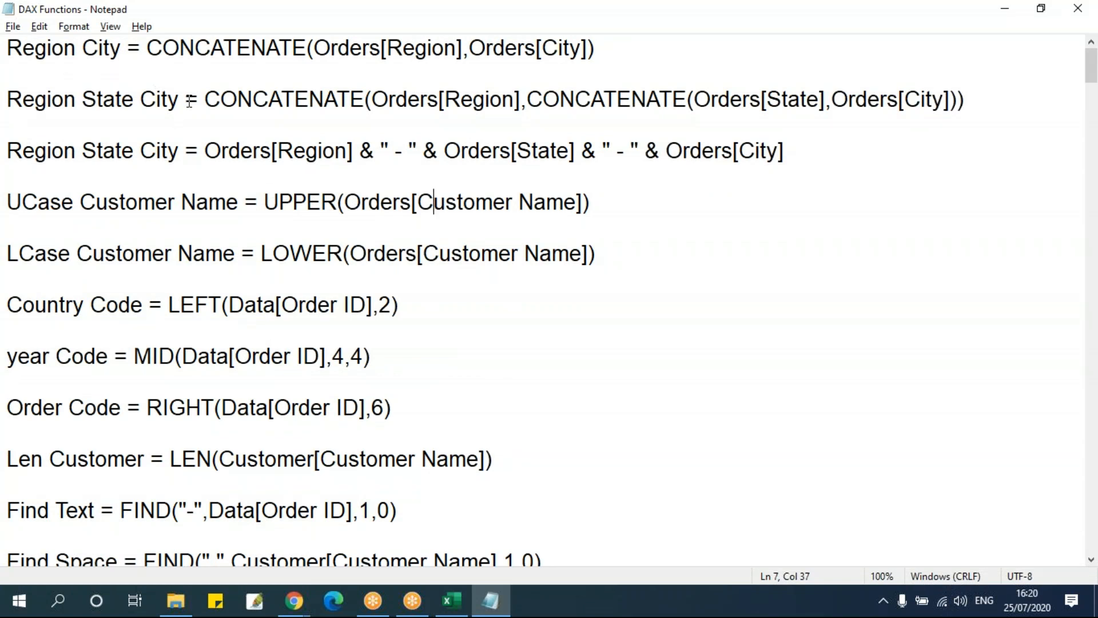
click(509, 381)
key(alt+Tab)
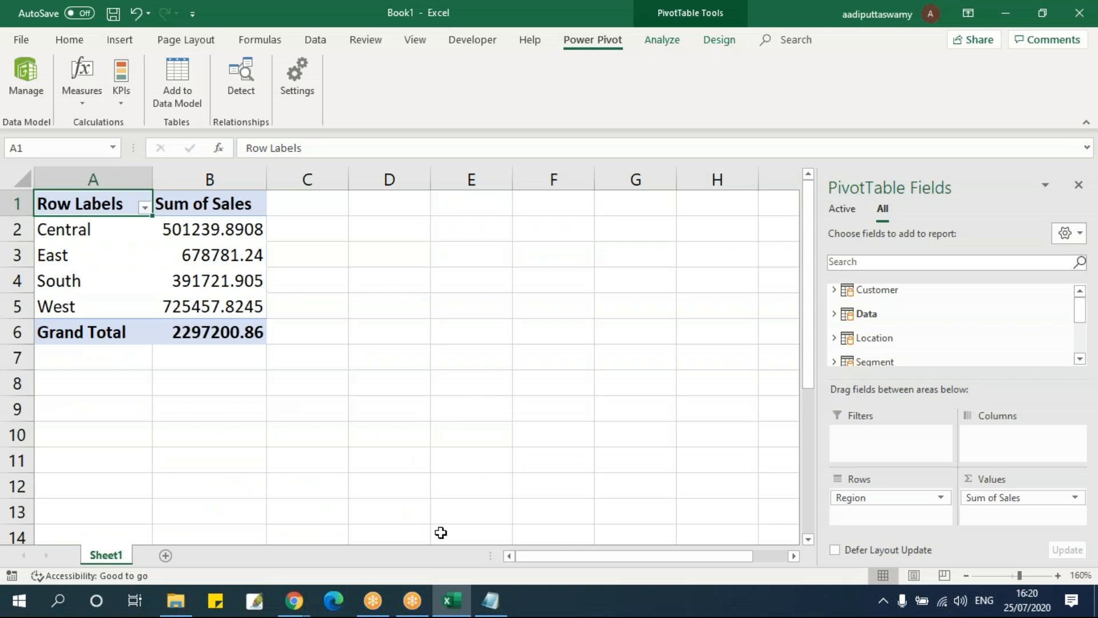
Reopen the Power Pivot data model, show the Location table's grid and select its Country column
mouse_move(455, 608)
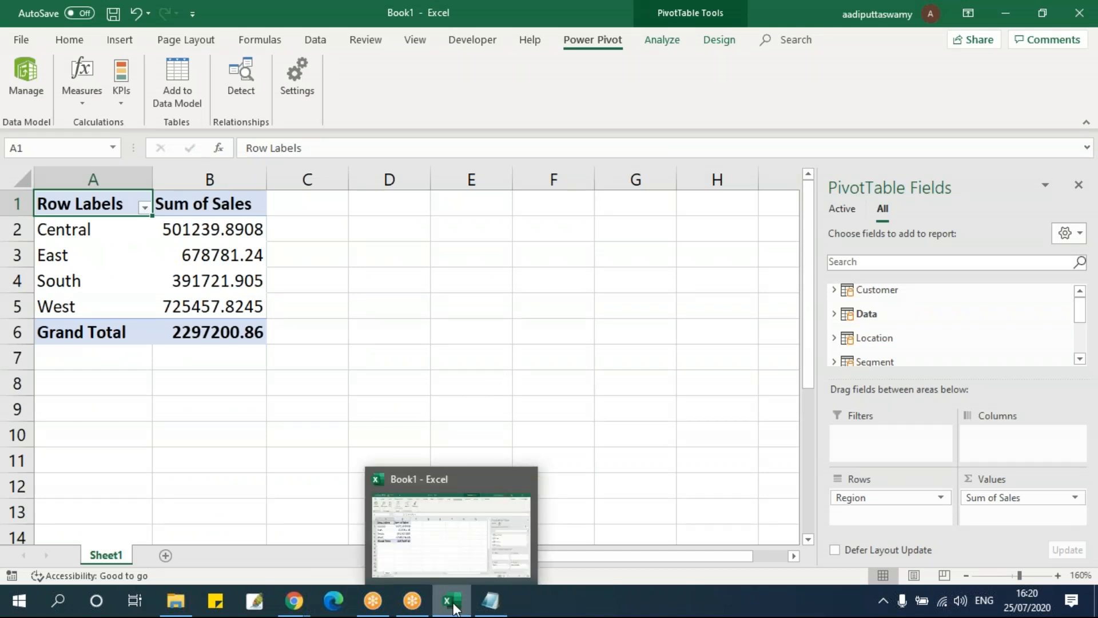
click(343, 338)
click(33, 88)
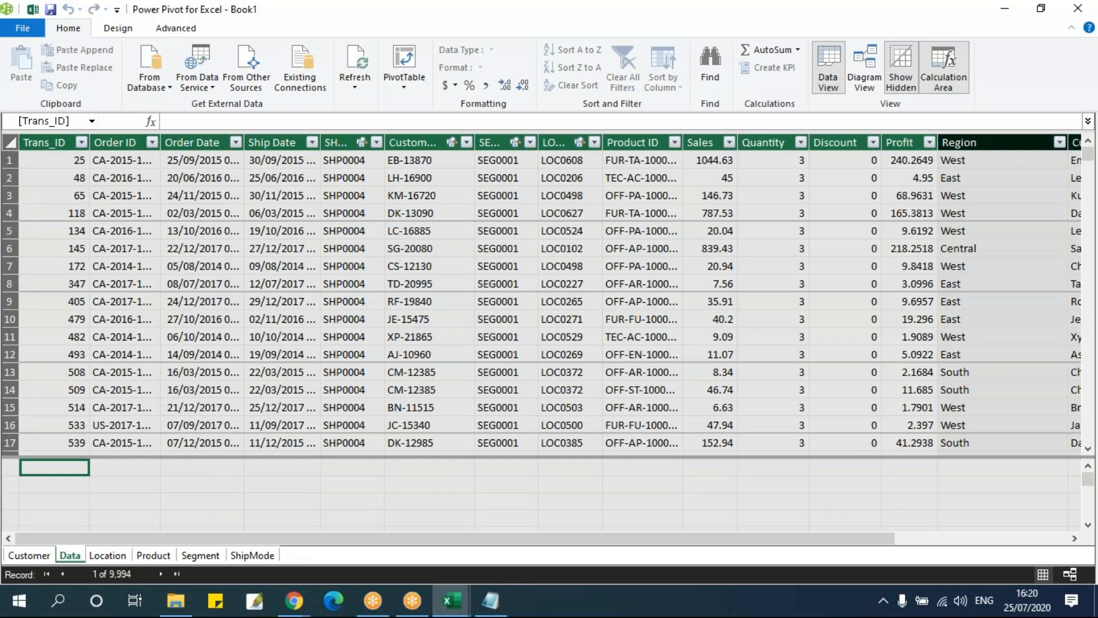
click(112, 554)
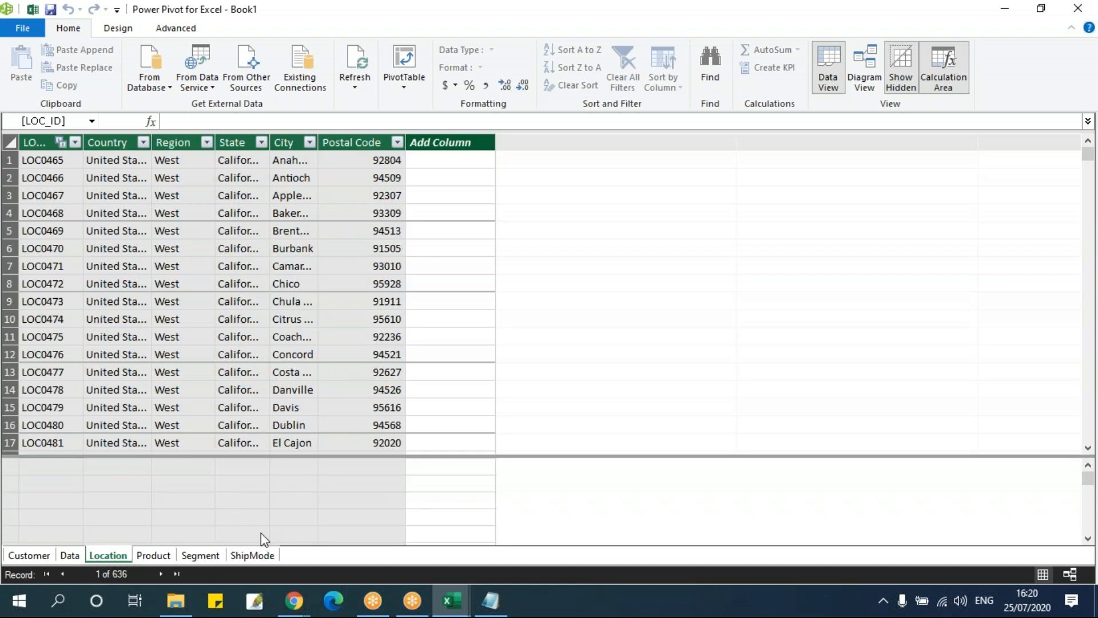
click(107, 142)
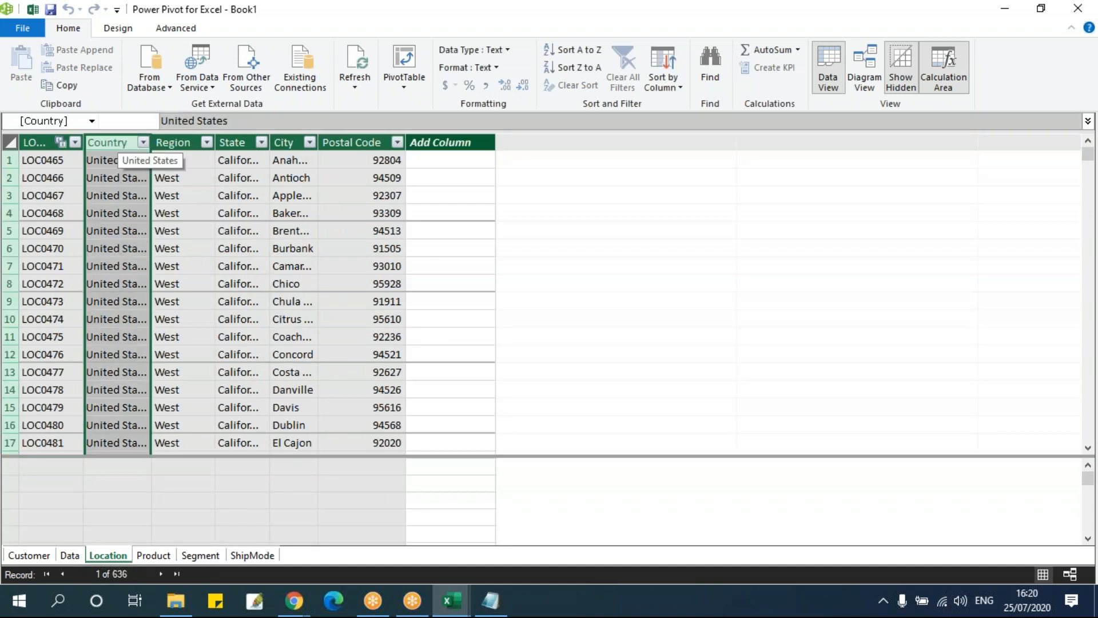
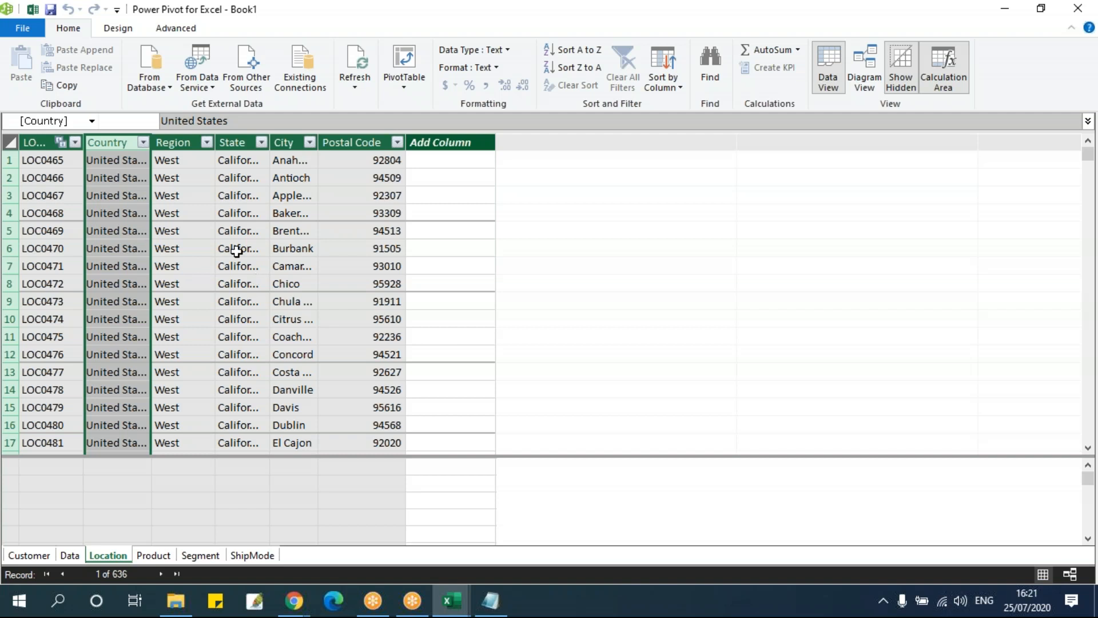
Add a calculated column to the Location table with the formula =UPPER(Location[State])
click(222, 229)
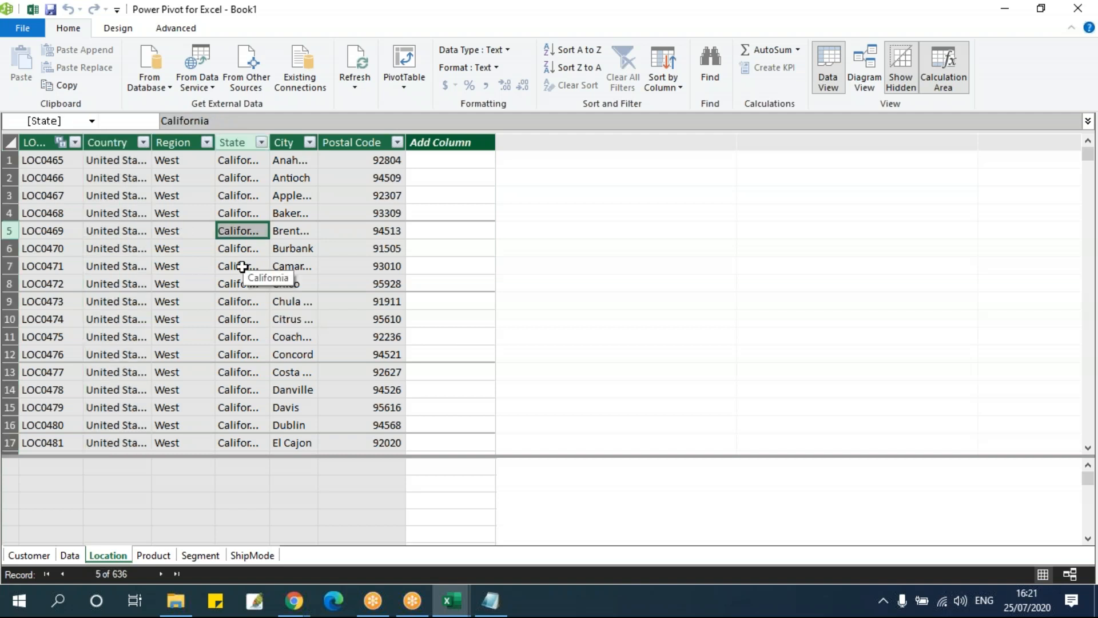
click(433, 155)
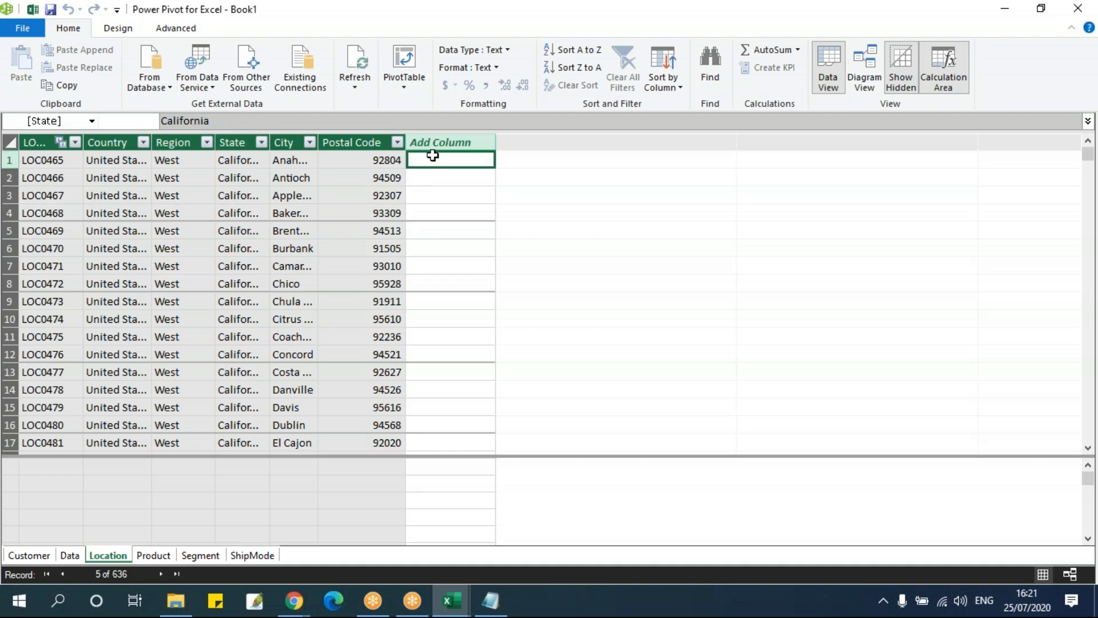
scroll(180, 270, down, 1)
scroll(182, 271, up, 1)
click(234, 142)
click(420, 161)
text(=a)
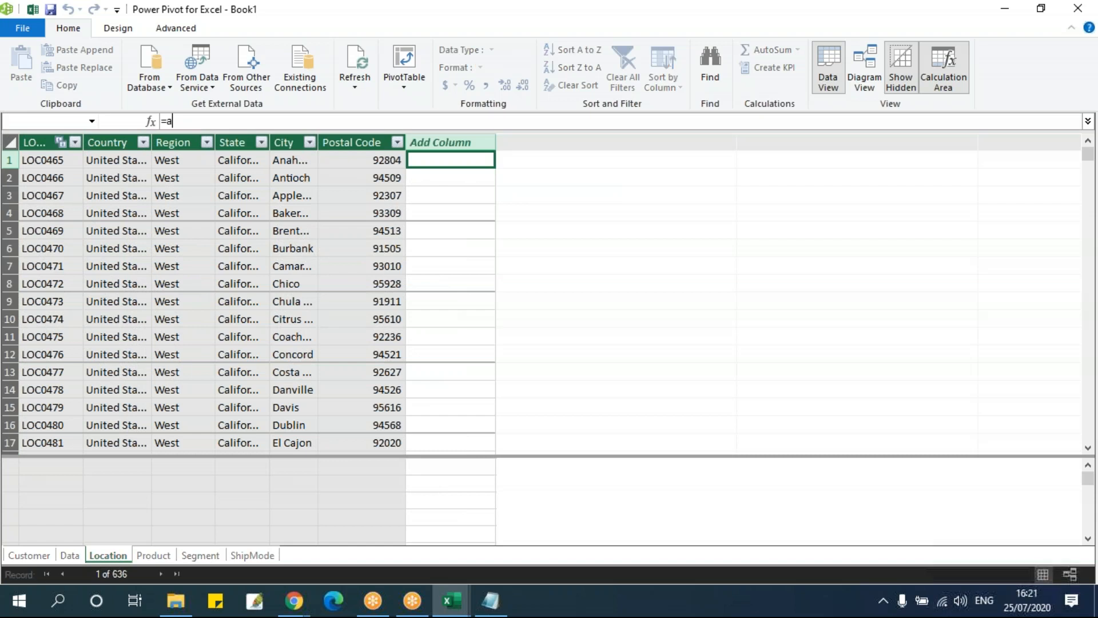
key(Escape)
key(BackSpace)
text(UPPER()
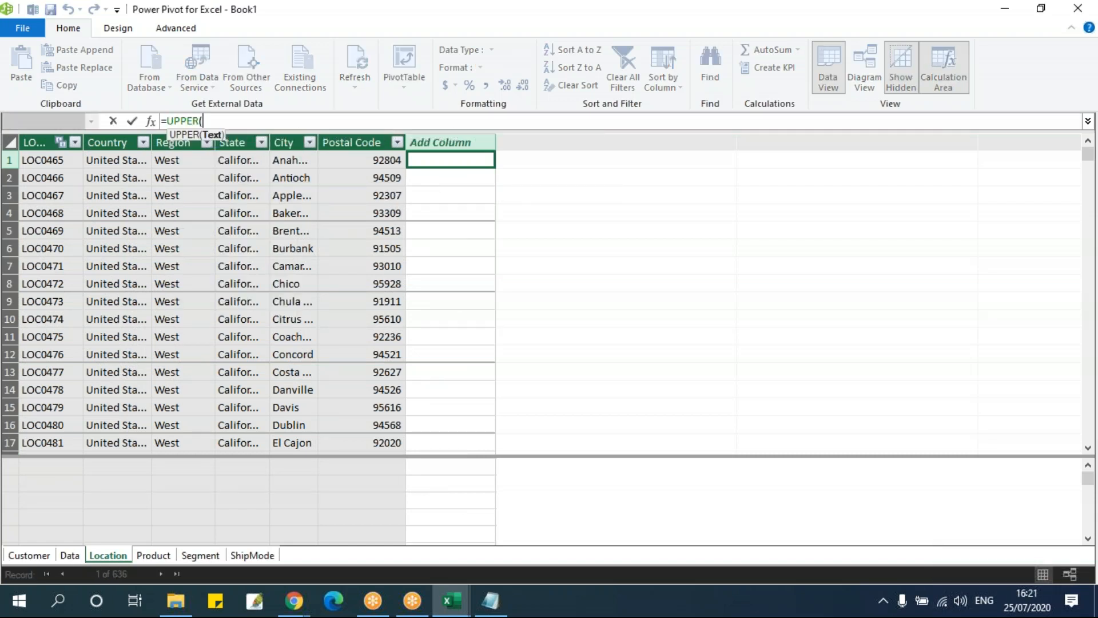
text(Location[State])
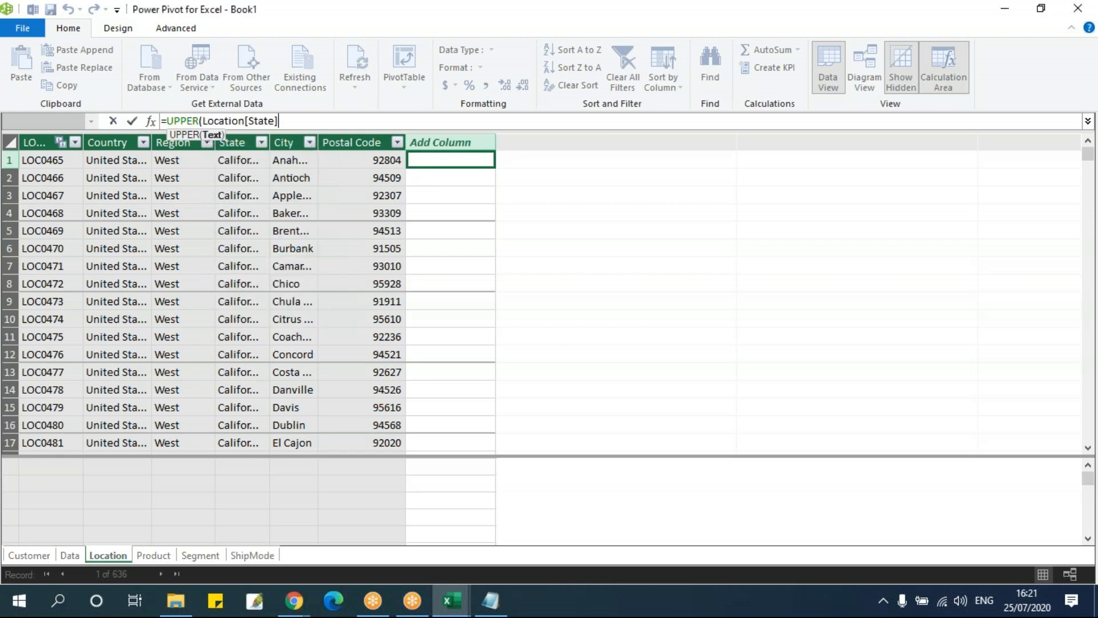
key(Return)
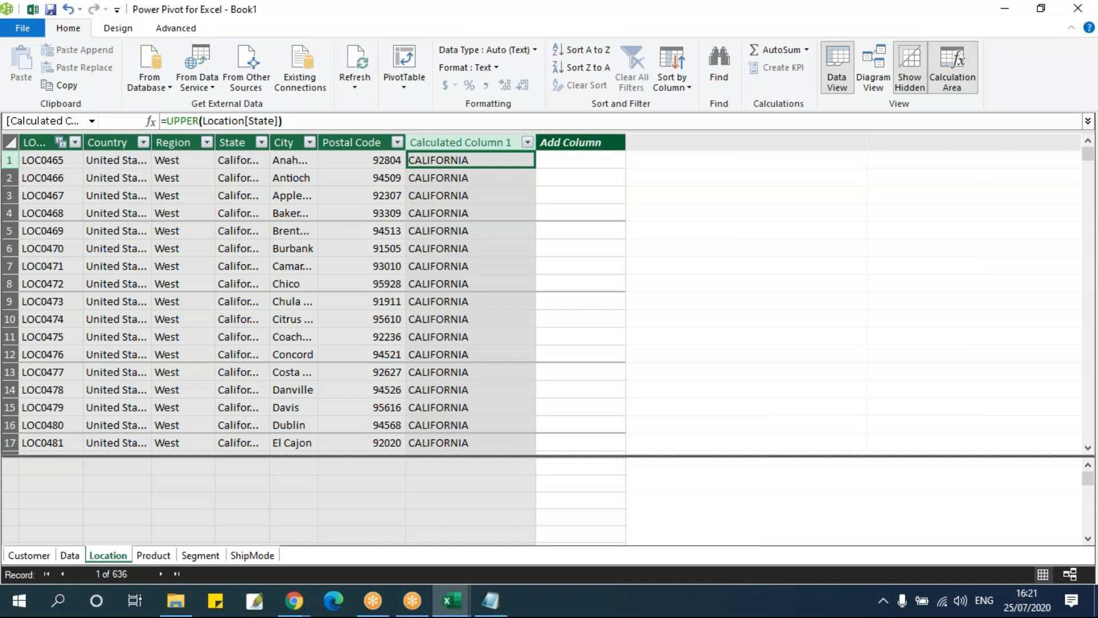
Switch to the DAX Functions notes in Notepad and review the LOWER, LEFT, MID and RIGHT formulas
click(493, 597)
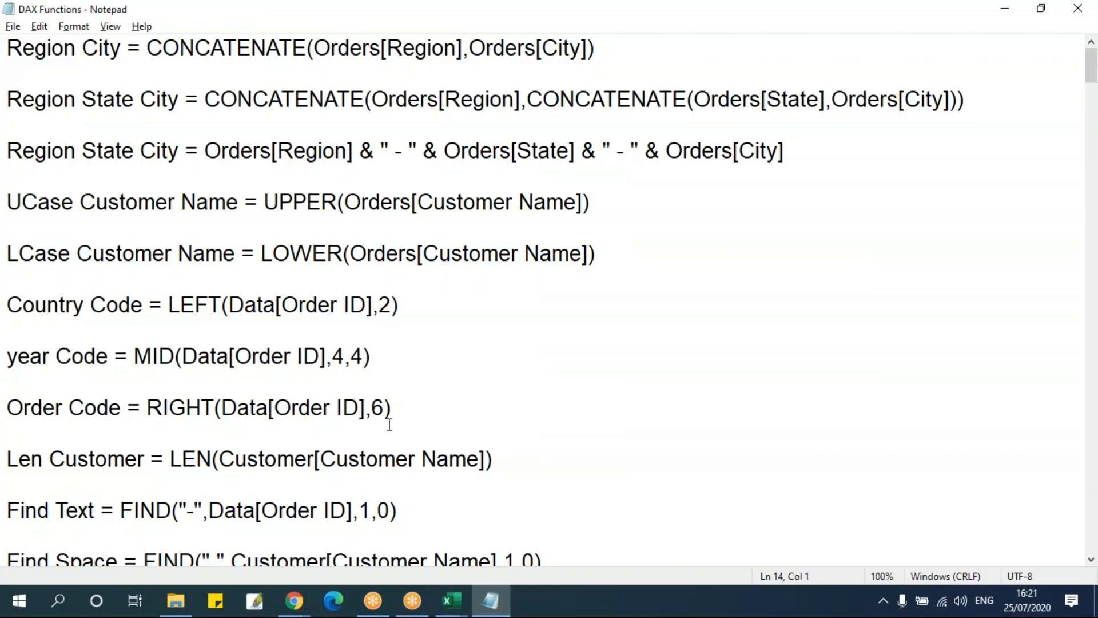
click(290, 254)
click(186, 304)
click(176, 357)
click(198, 403)
click(495, 607)
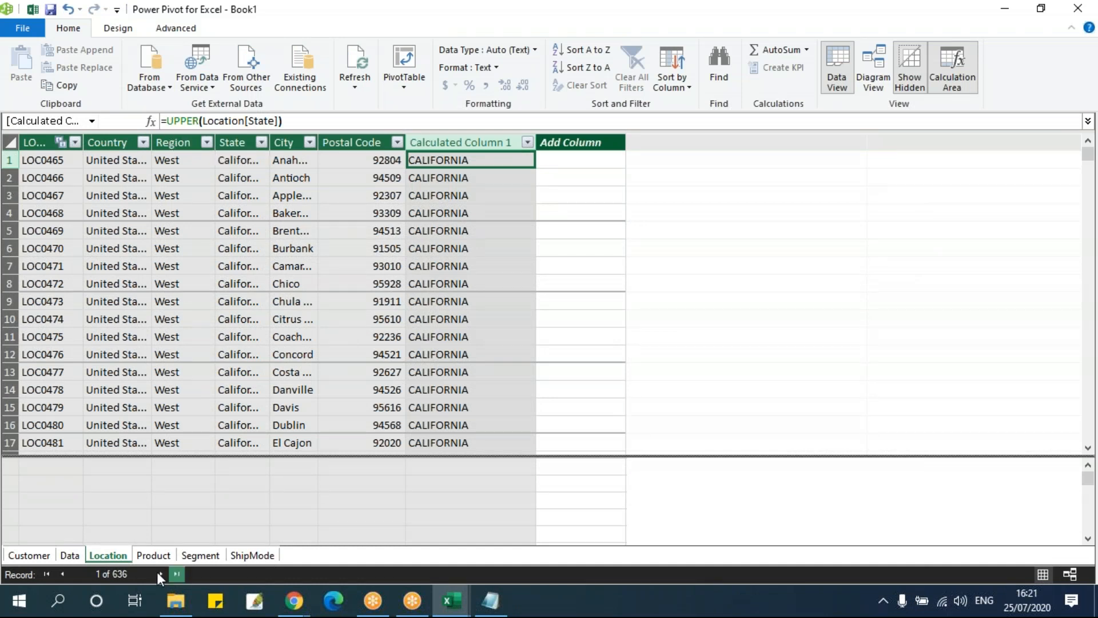
Examine the Order ID column in Power Pivot's Data table and check the Country Code LEFT formula in the Notepad notes
click(78, 554)
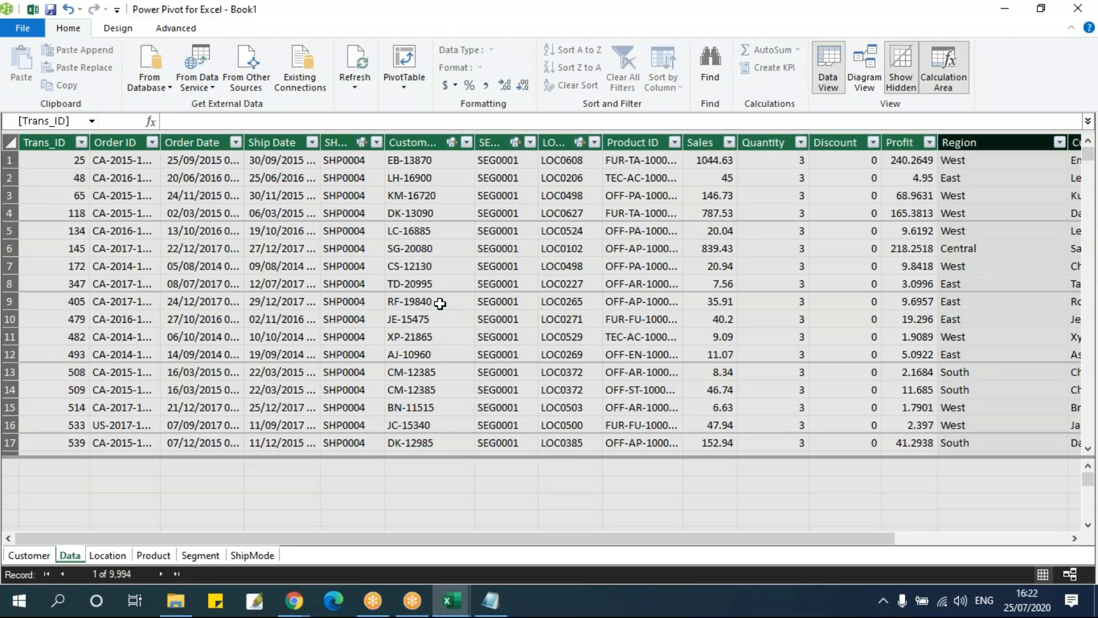
click(124, 133)
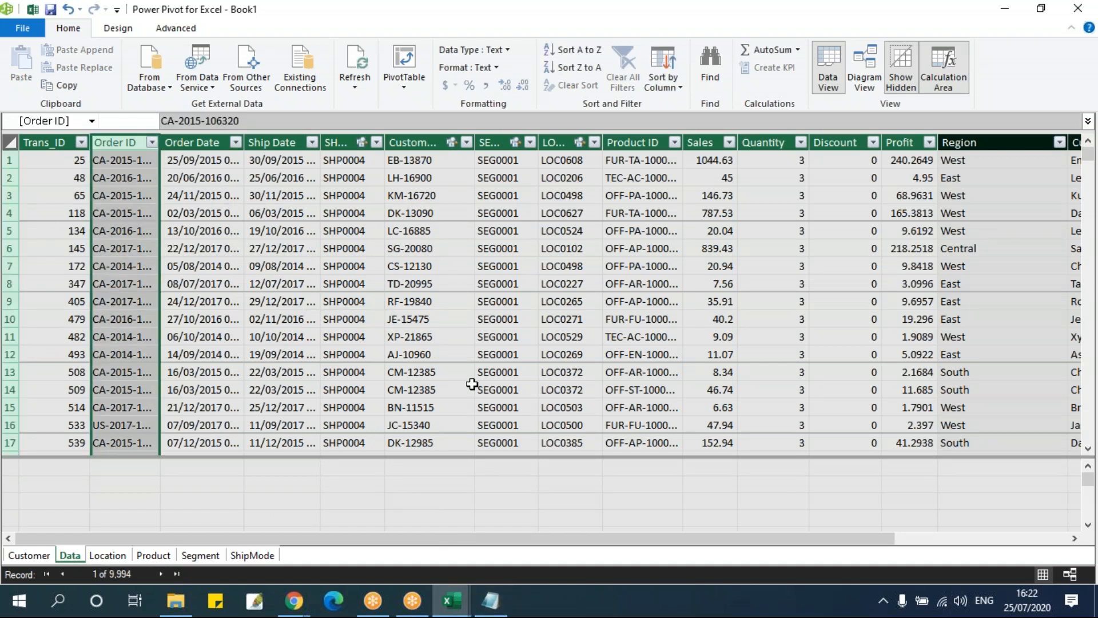
click(492, 604)
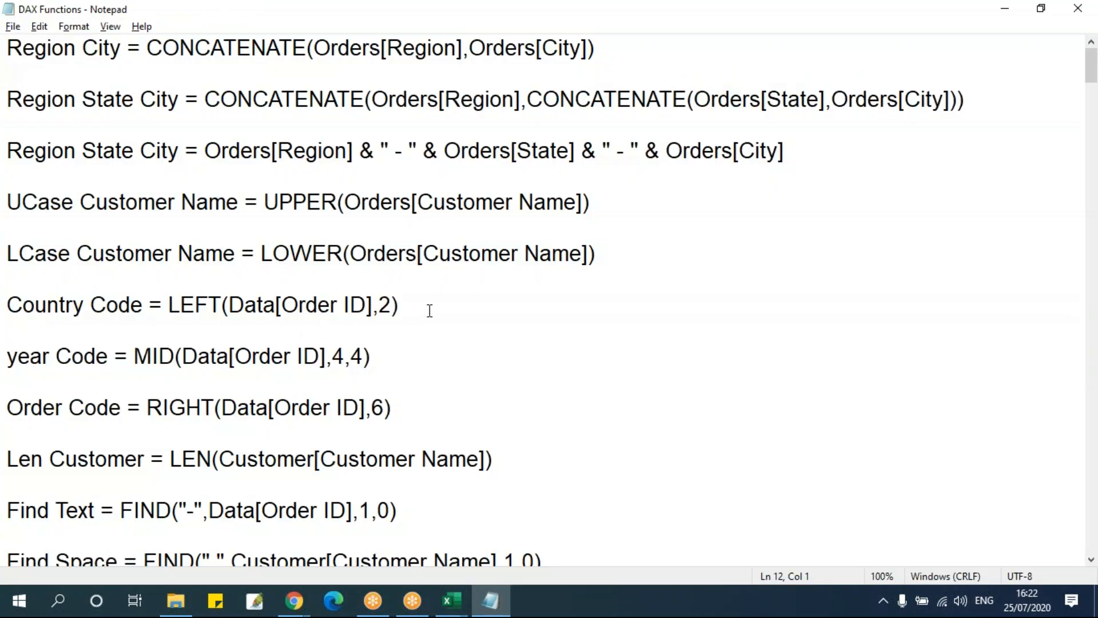
key(alt+Tab)
Add a calculated column to the Data table with =LEFT(Data[Order ID],1) and change its number of characters to 2
drag(768, 537, 960, 525)
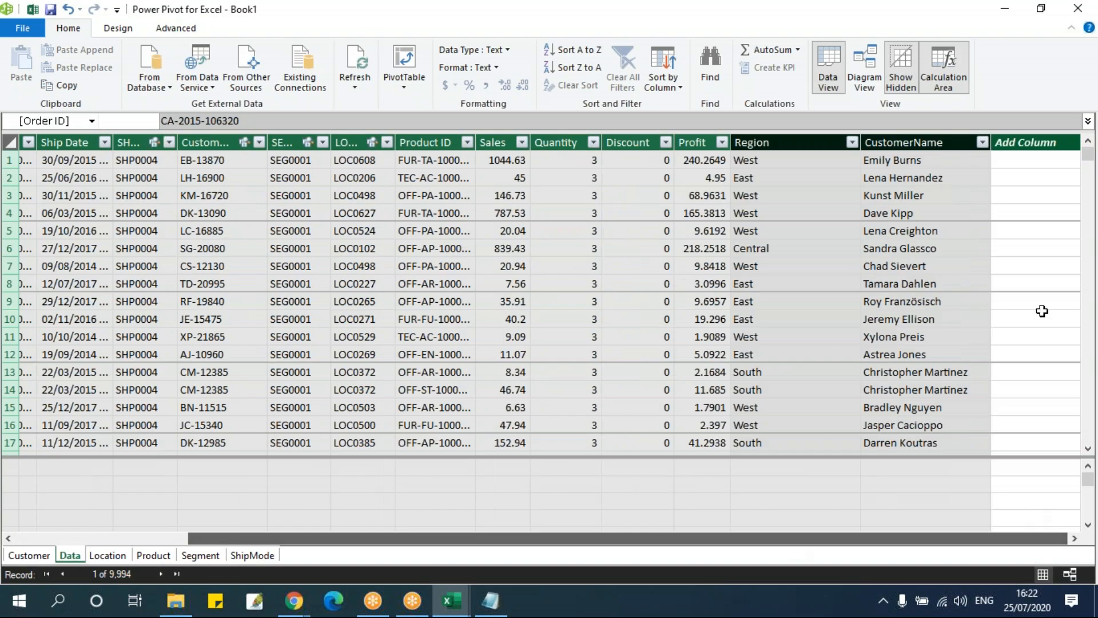
click(1024, 164)
click(226, 115)
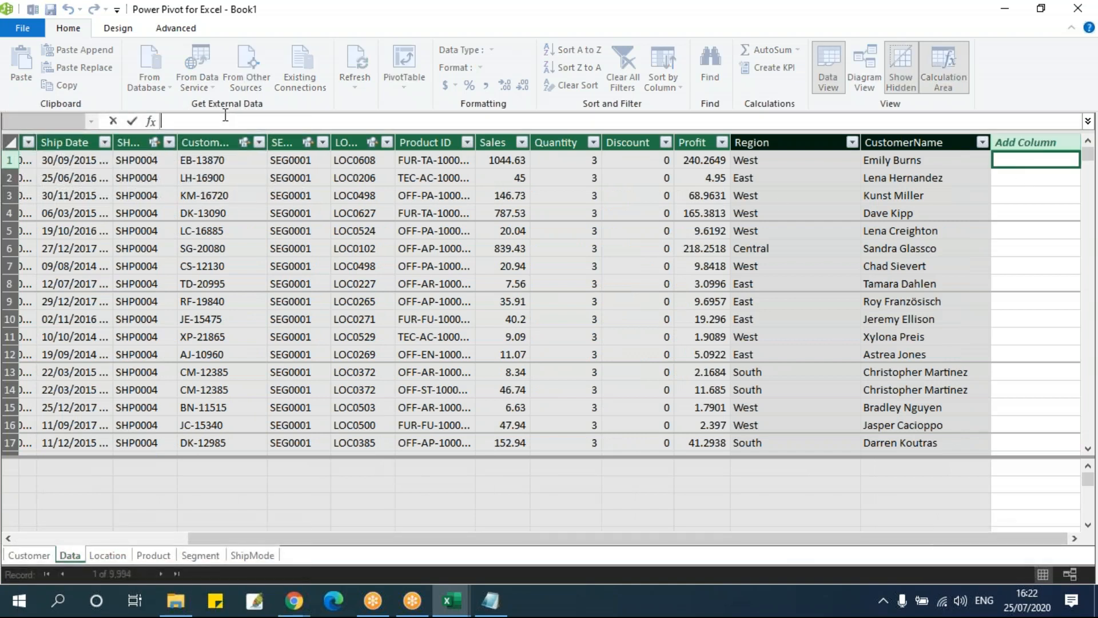
text(=LEFT()
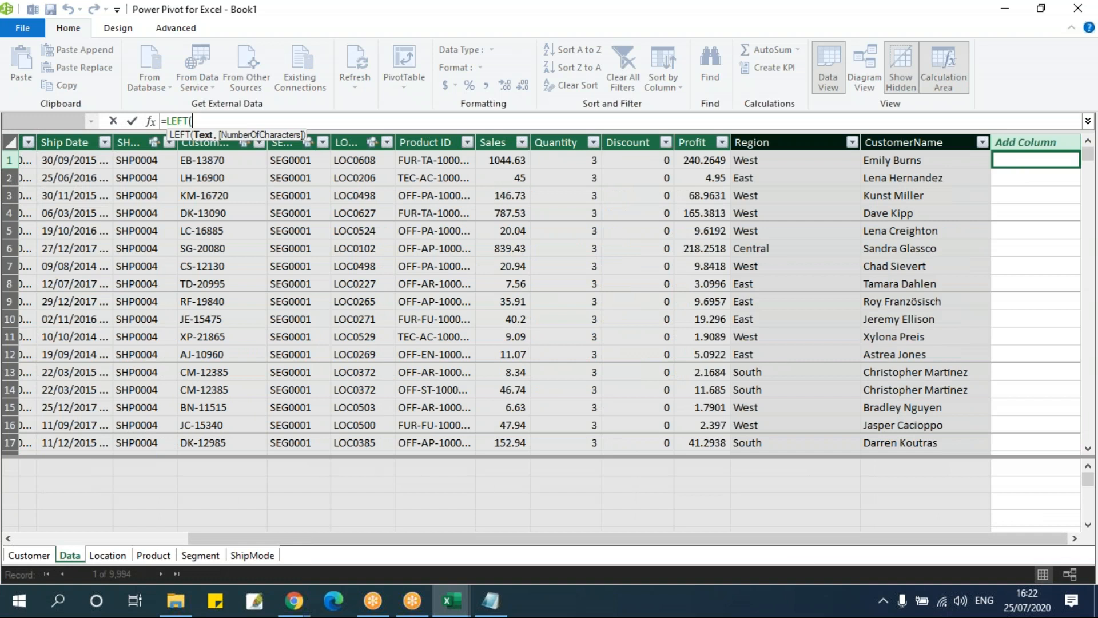
text(ore)
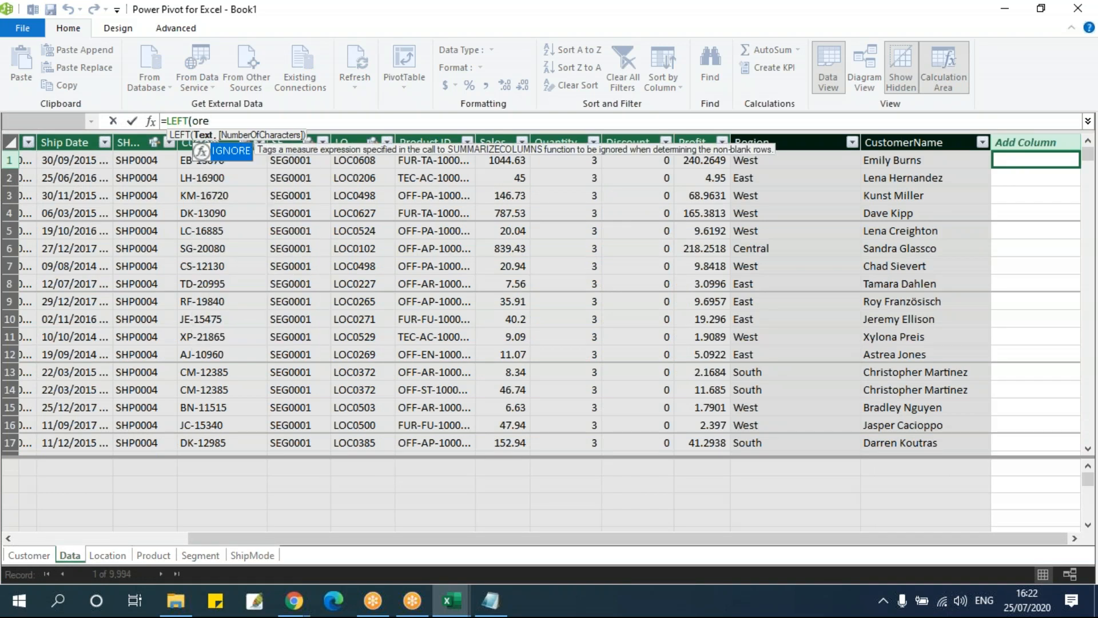
key(BackSpace)
key(Down)
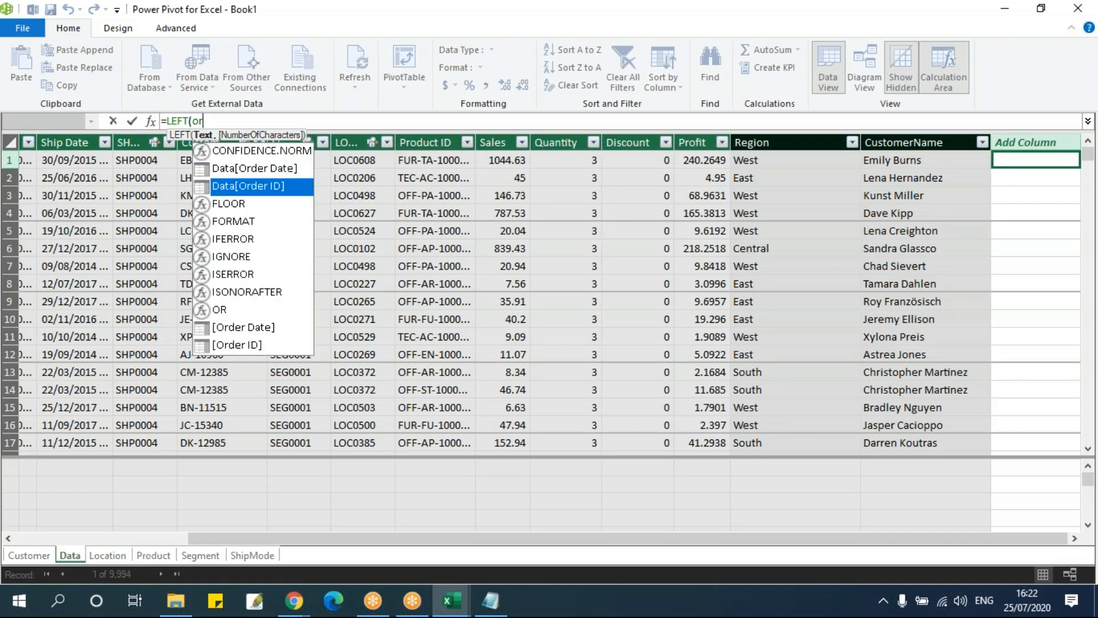
key(Tab)
text(,1))
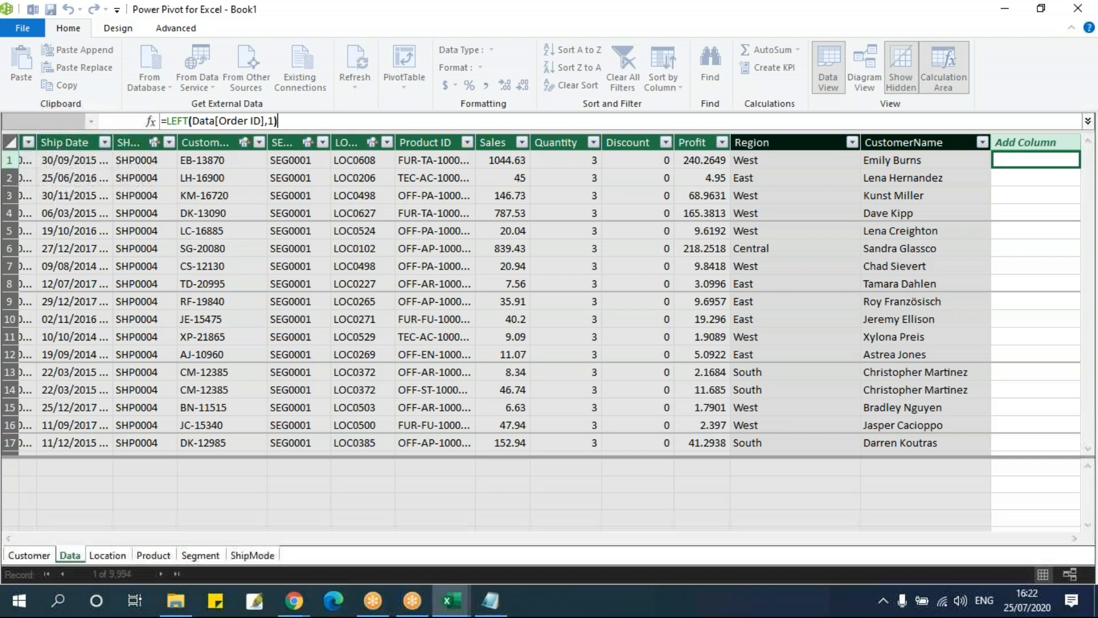
key(Return)
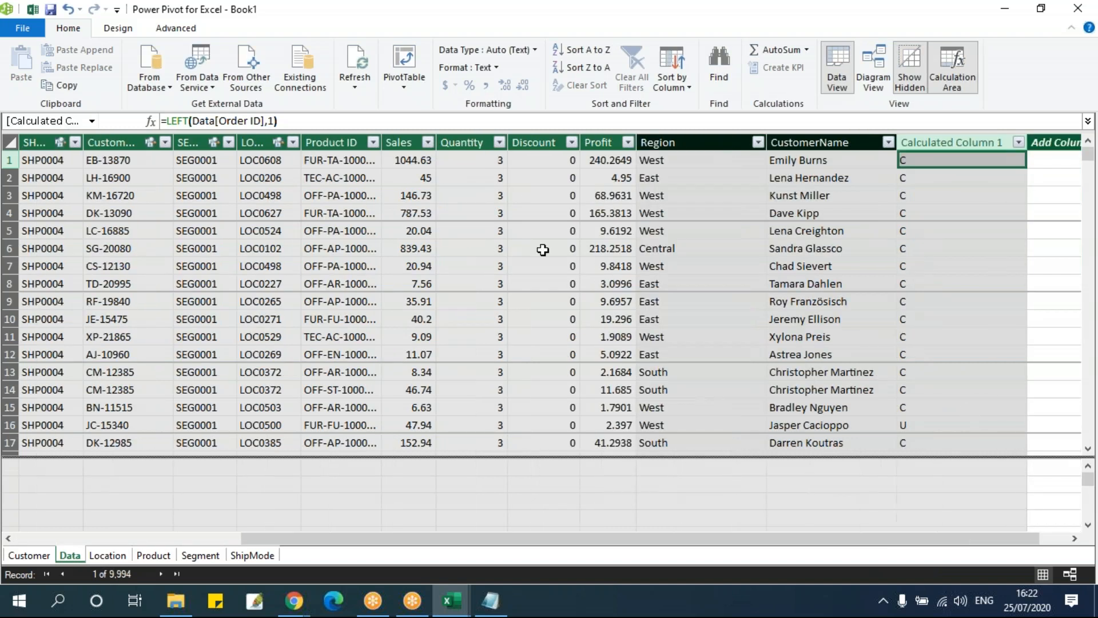
click(270, 119)
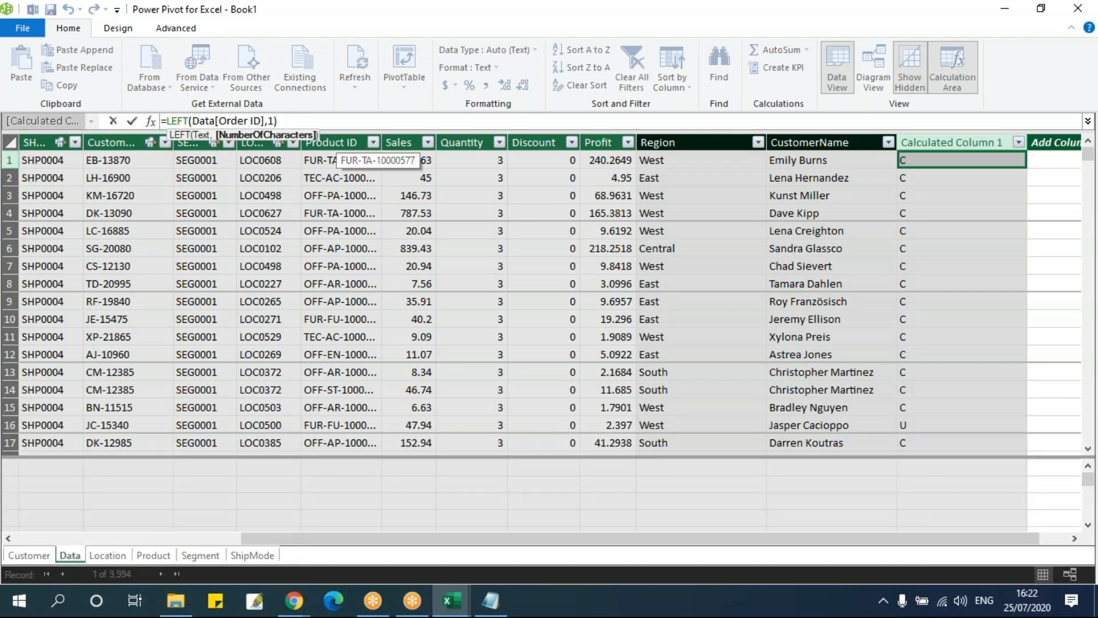
key(Return)
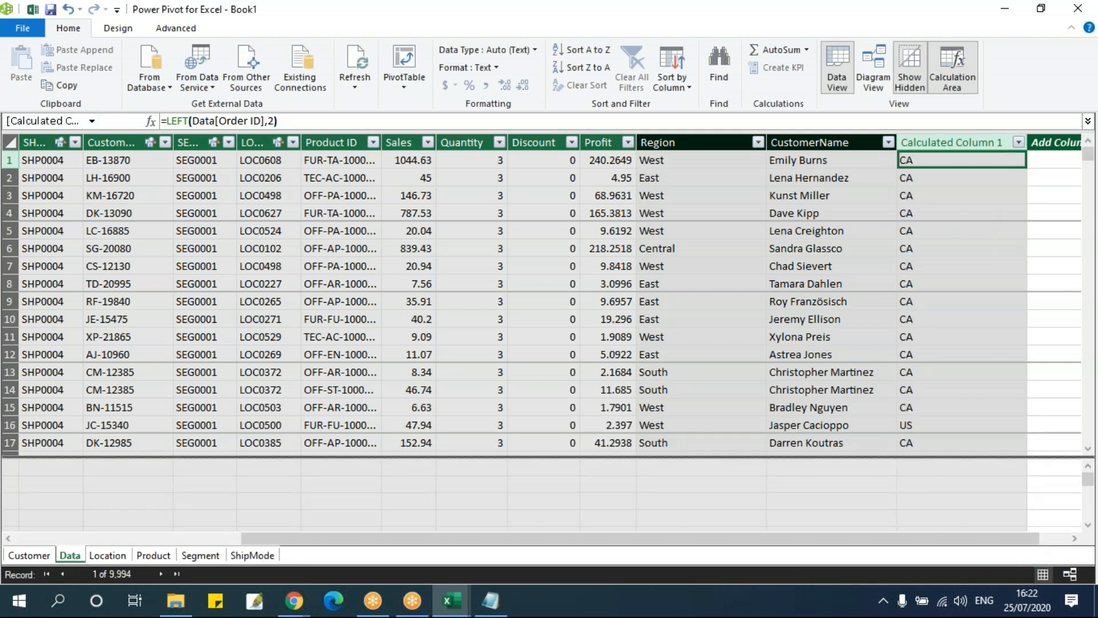
Widen the Order ID column in the Data table enough to show its full values
click(1072, 539)
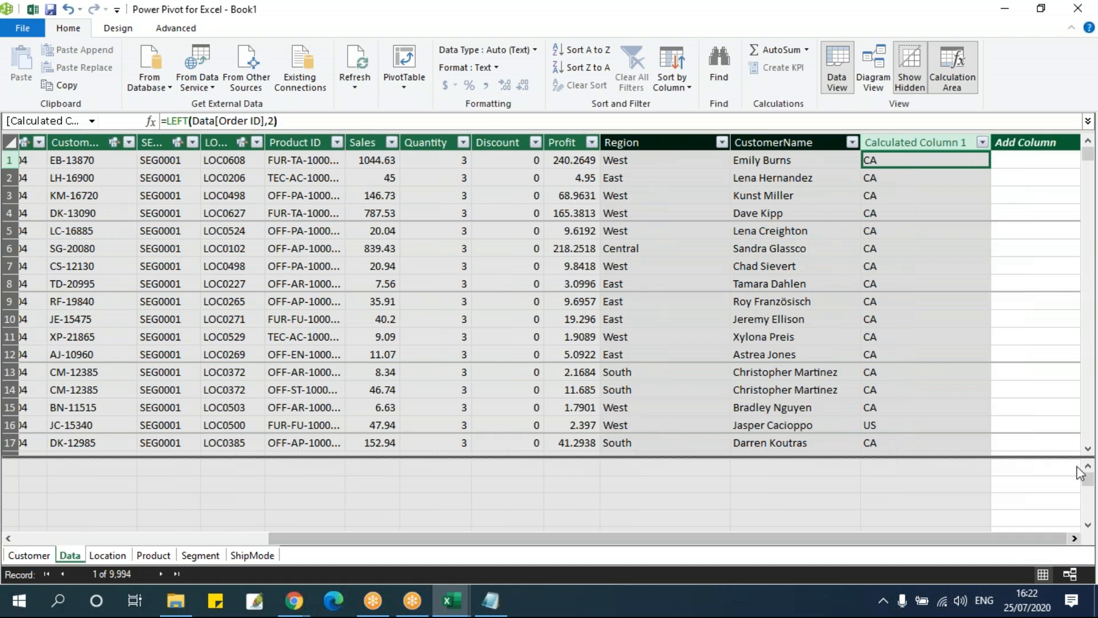
click(1010, 165)
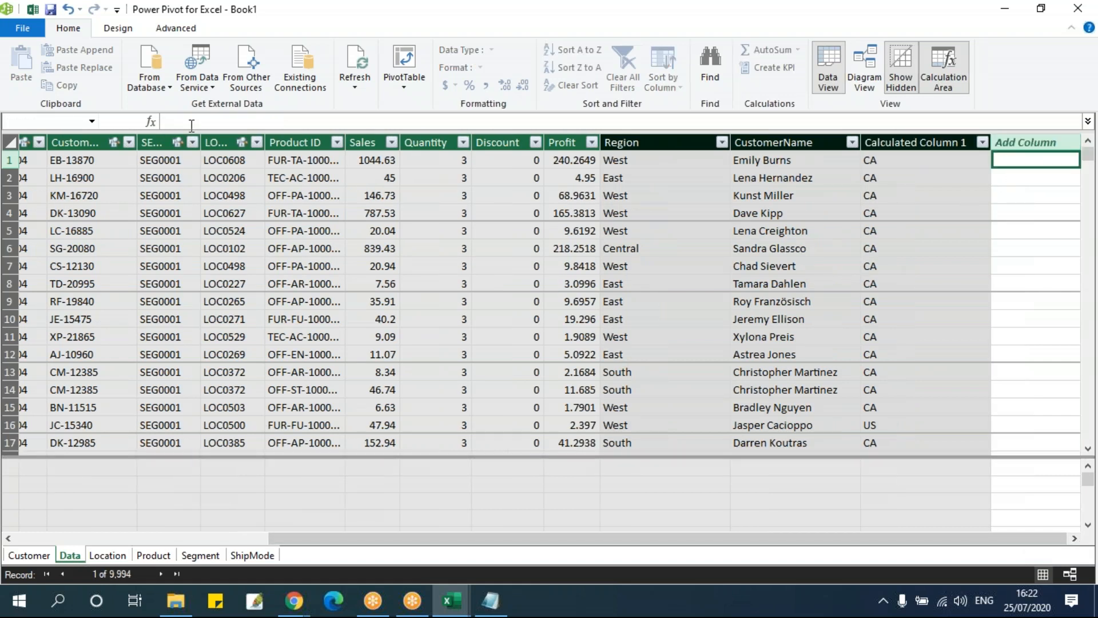
drag(815, 538, 514, 536)
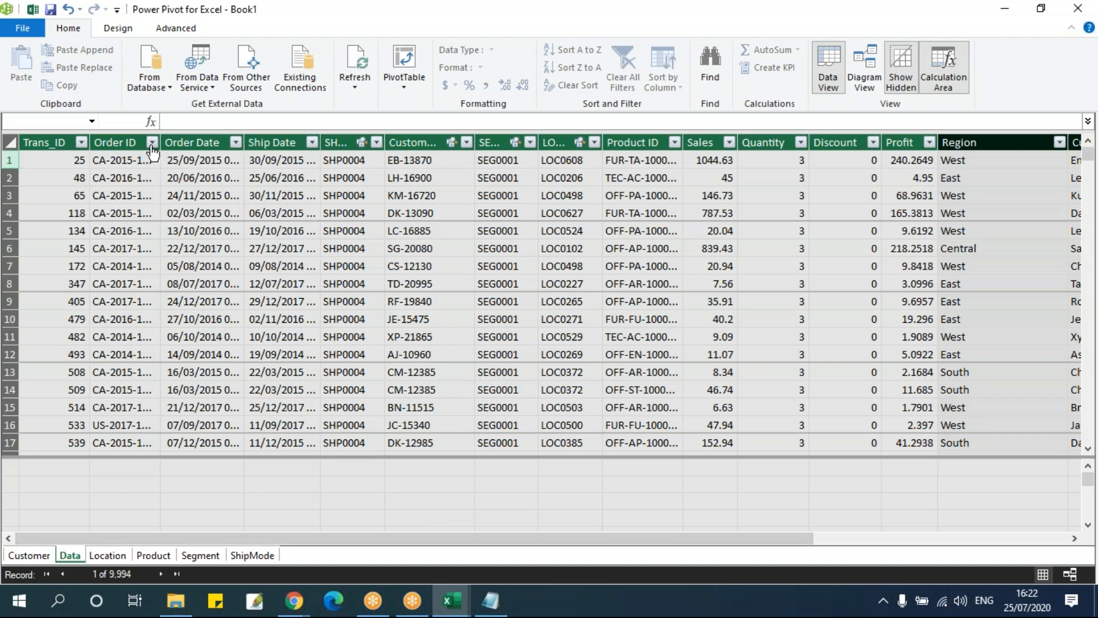
drag(161, 143, 238, 166)
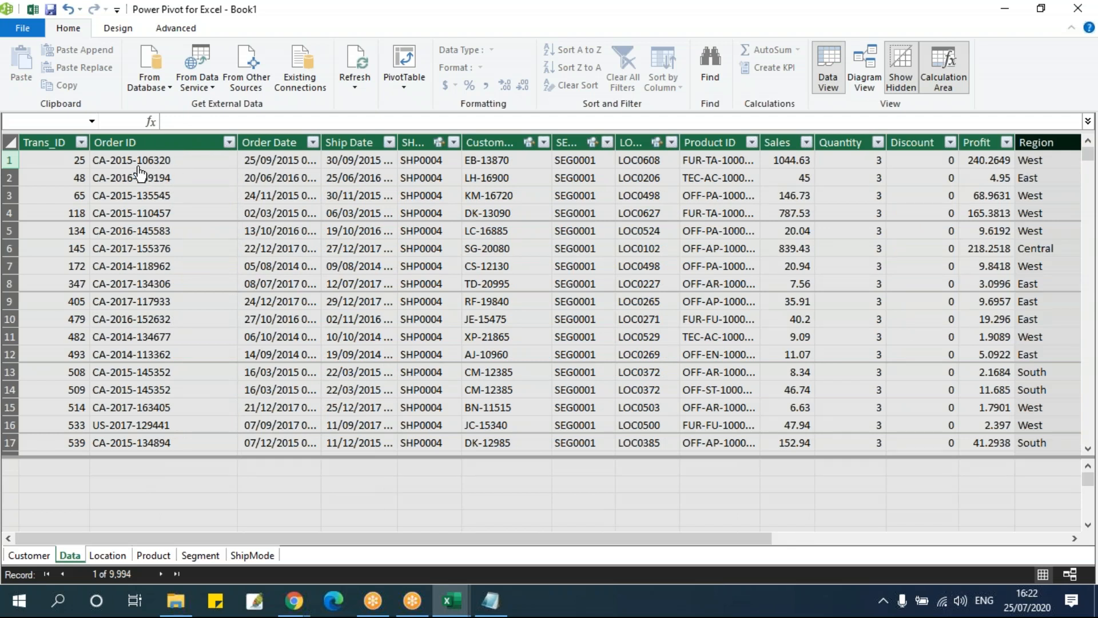
Add another calculated column to the Data table with the formula =RIGHT(Data[Order ID],6)
drag(769, 538, 1092, 539)
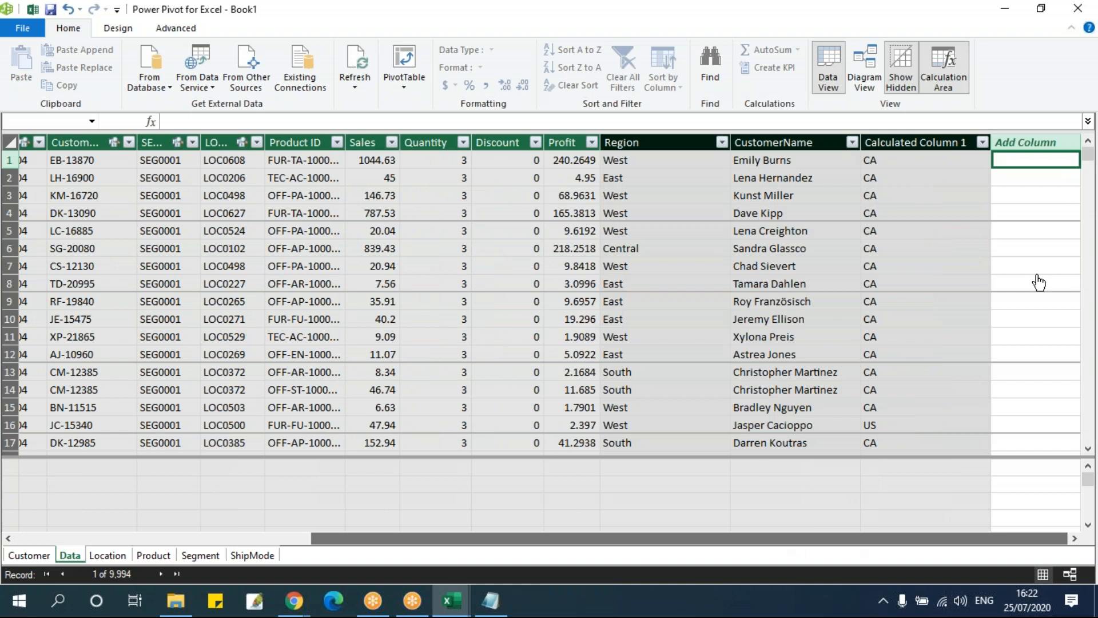
click(225, 122)
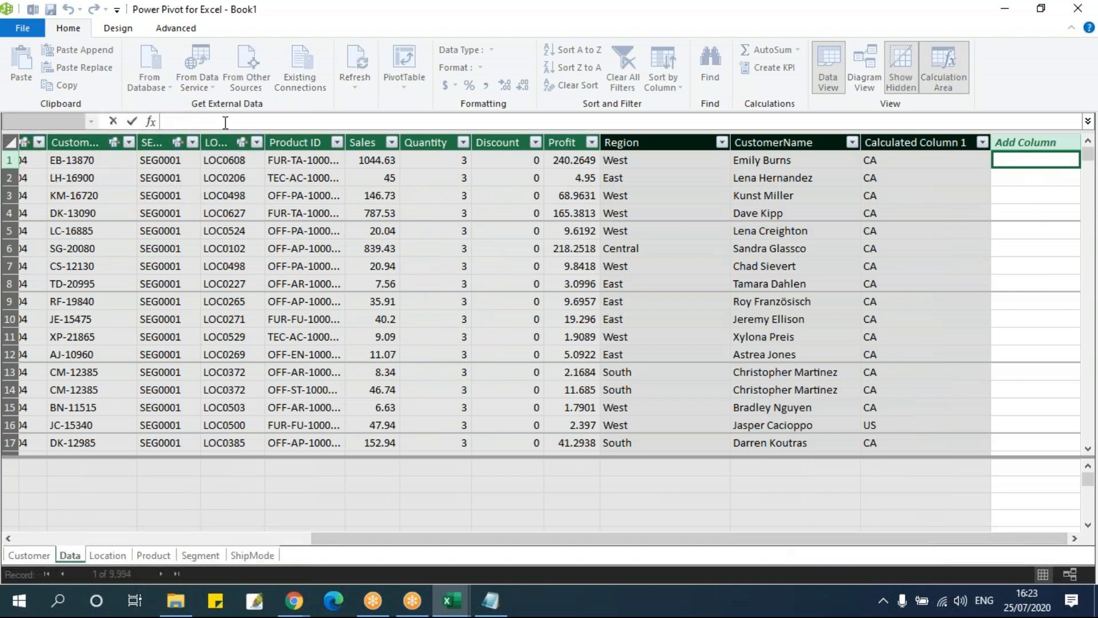
text(=RIGHT()
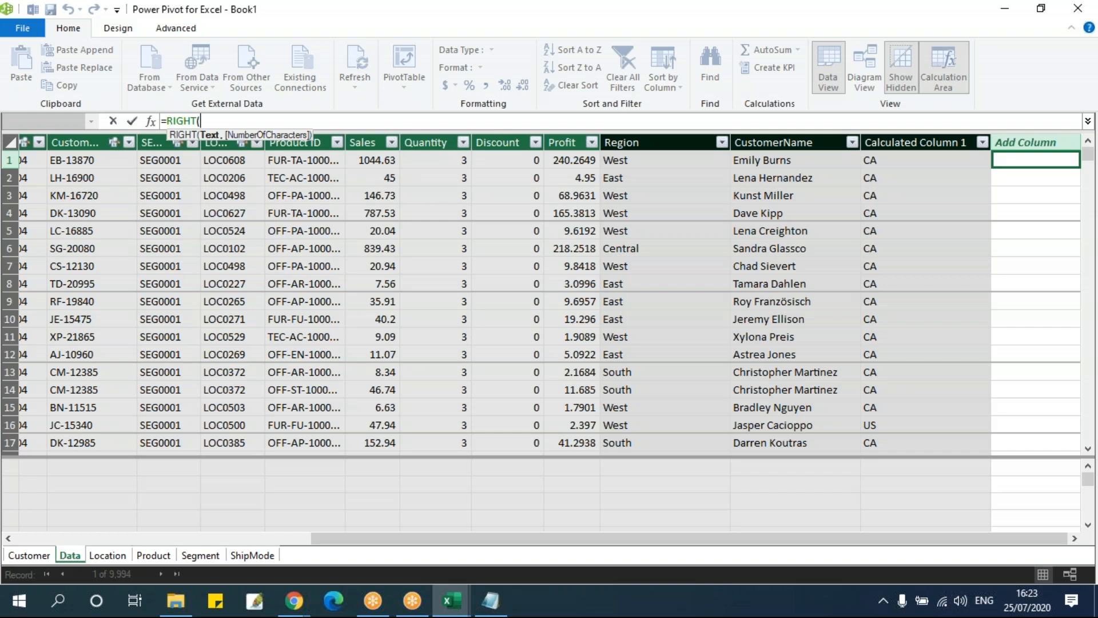
text(or)
key(Down)
key(Tab)
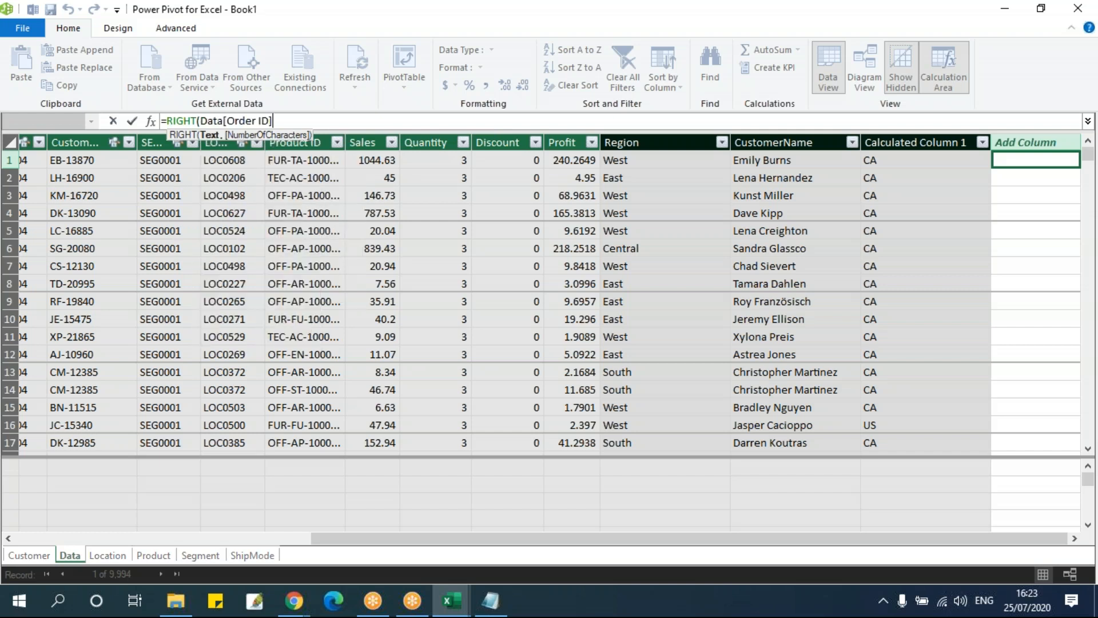
text(,6))
key(Return)
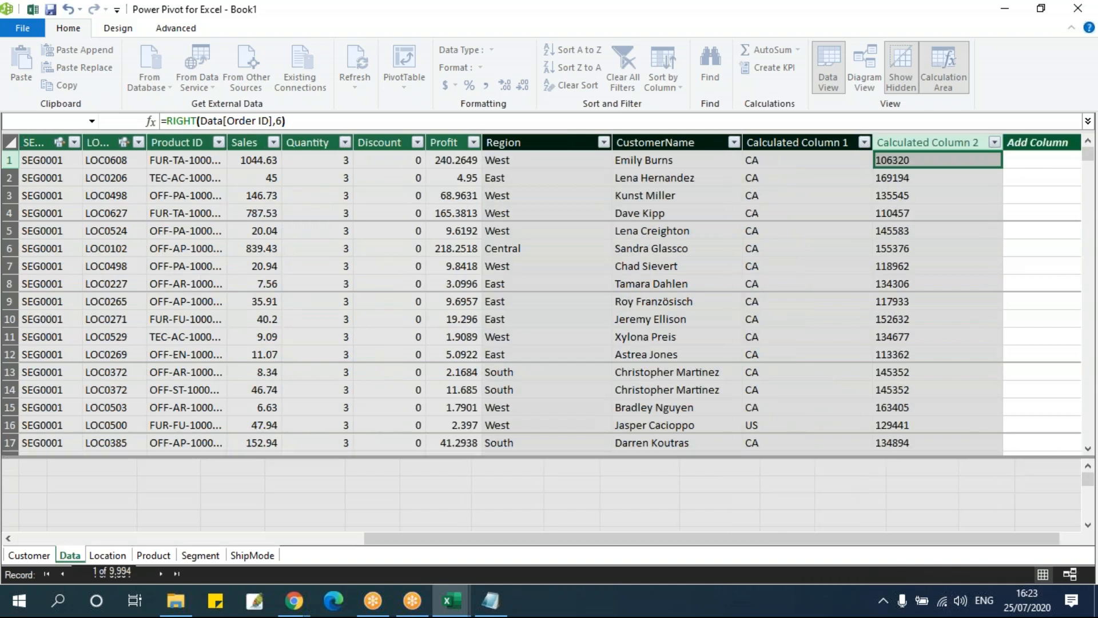
Compare the RIGHT formula column with the Order ID column in the Data table
click(1075, 538)
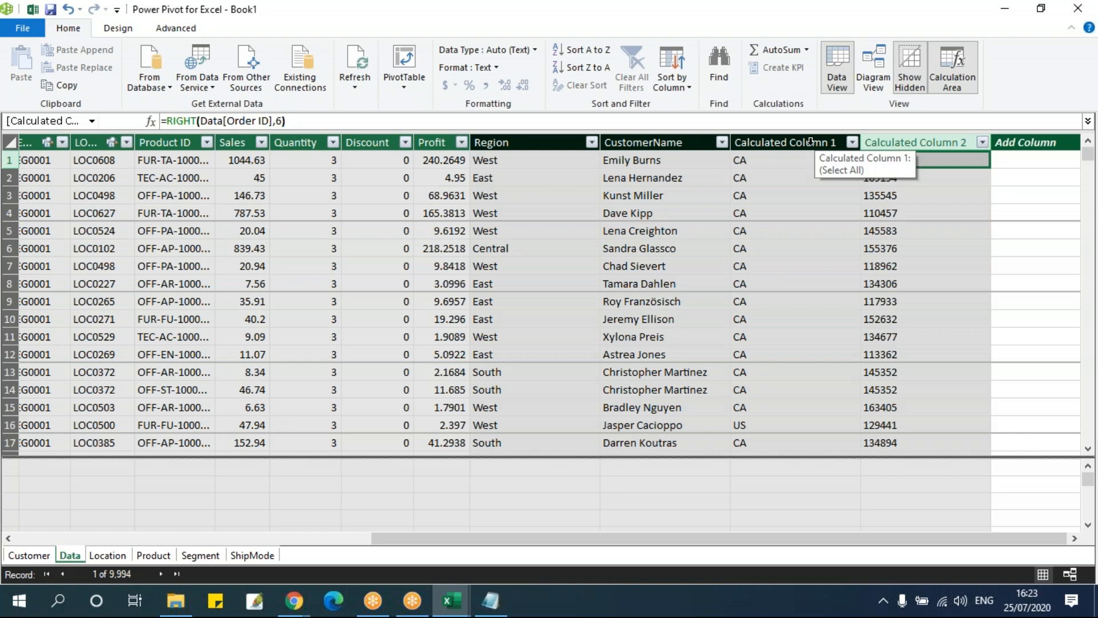
click(910, 249)
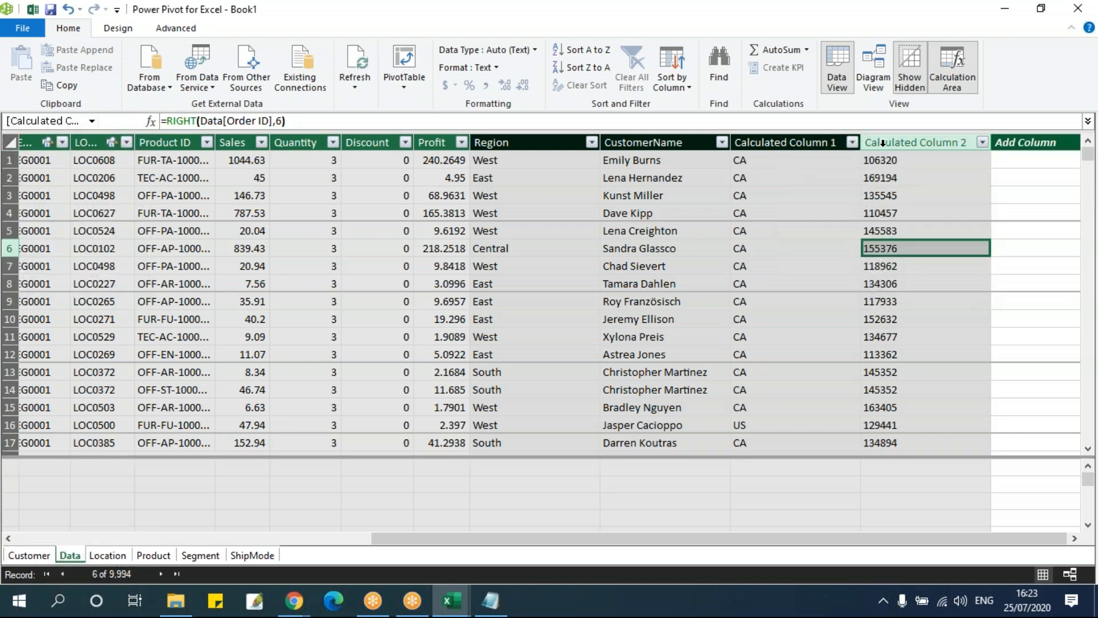
click(910, 142)
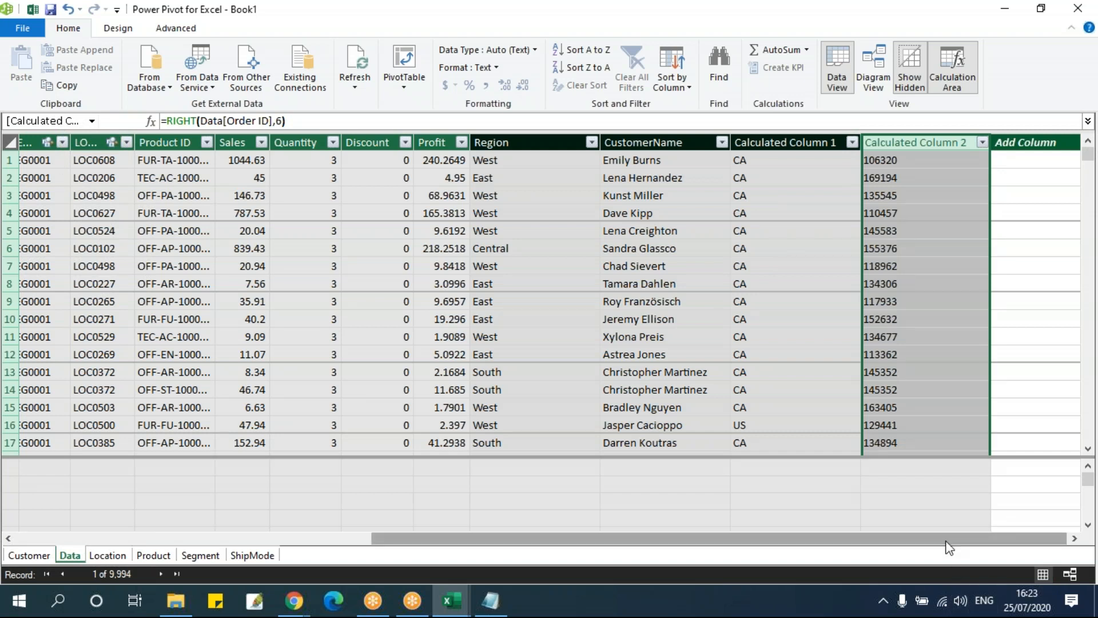
drag(946, 547, 539, 544)
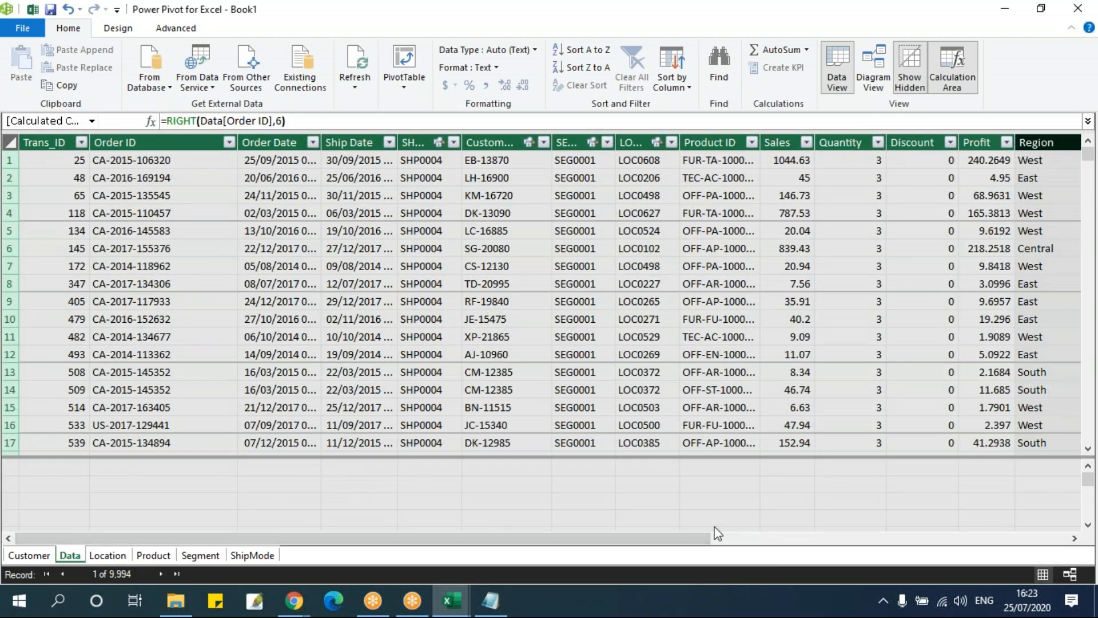
drag(674, 538, 1033, 542)
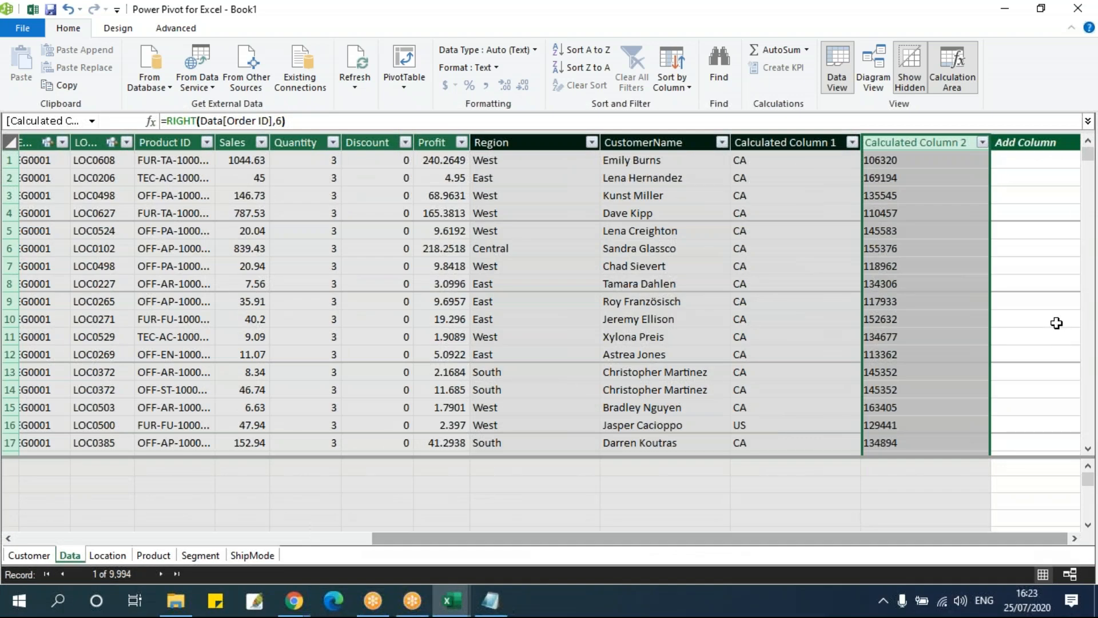
Add a calculated column to the Data table with the formula =MID(Data[Order ID],4,4)
click(1016, 158)
click(259, 119)
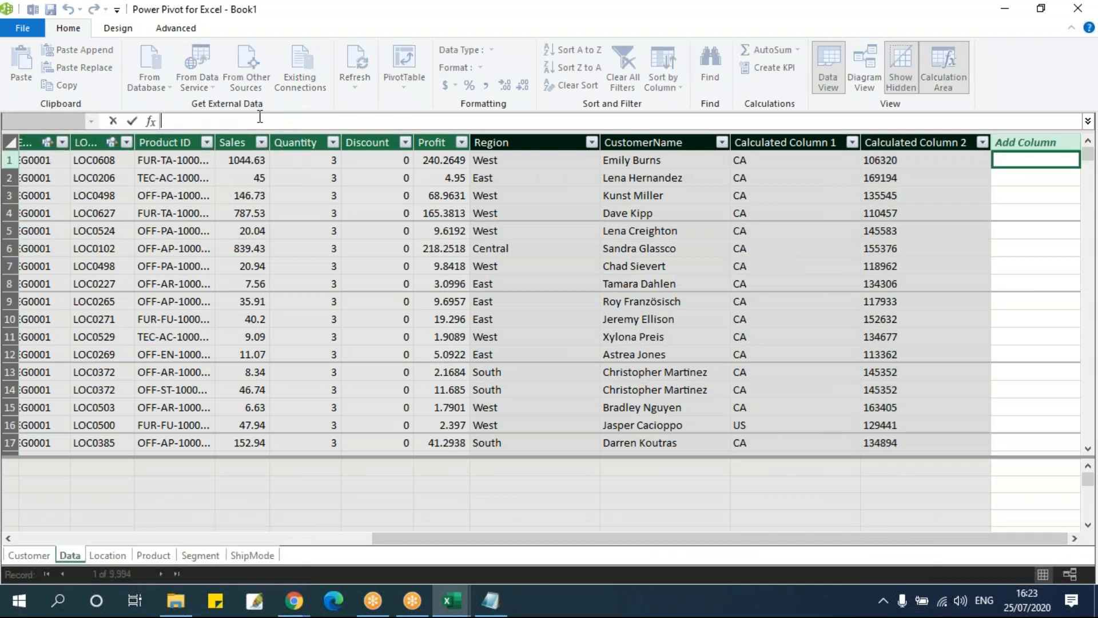
text(=MID()
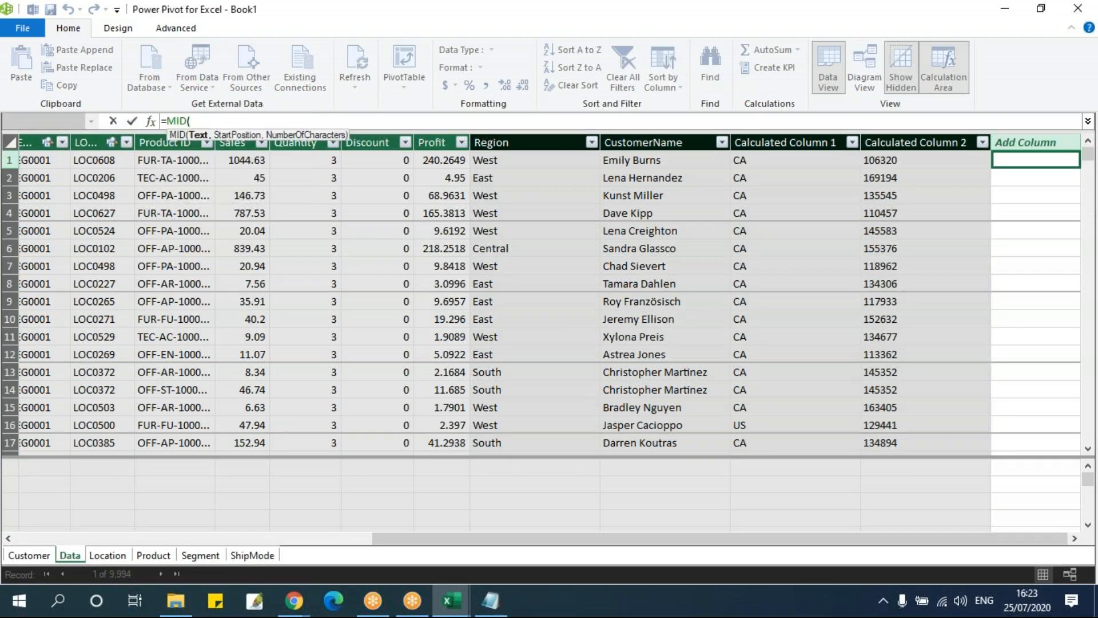
text(ord)
key(Down)
key(Tab)
text(,)
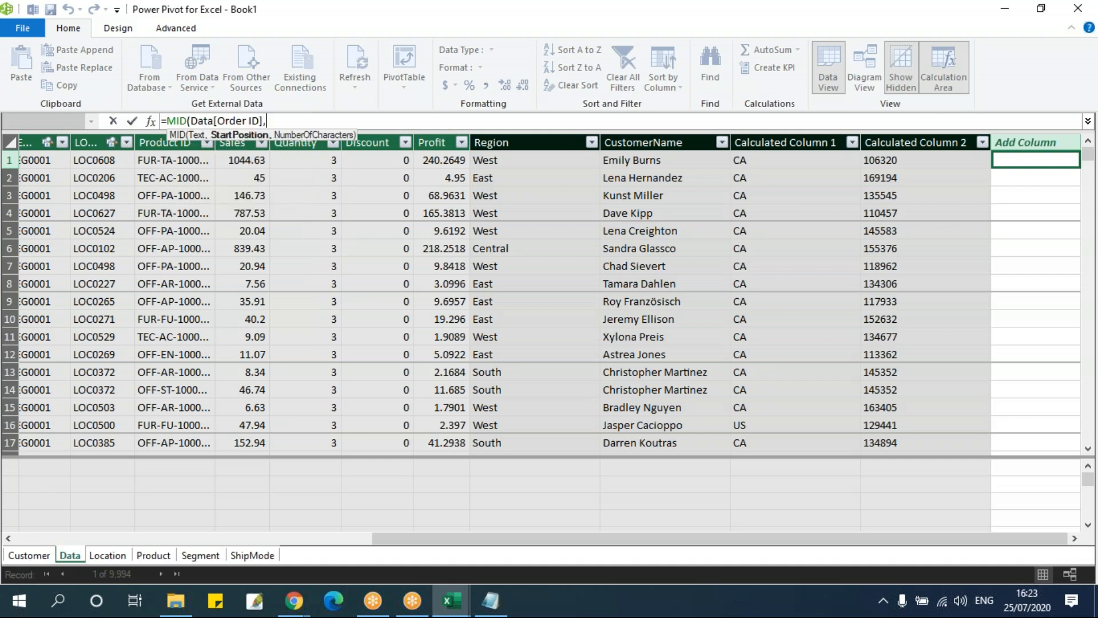
text(4,4))
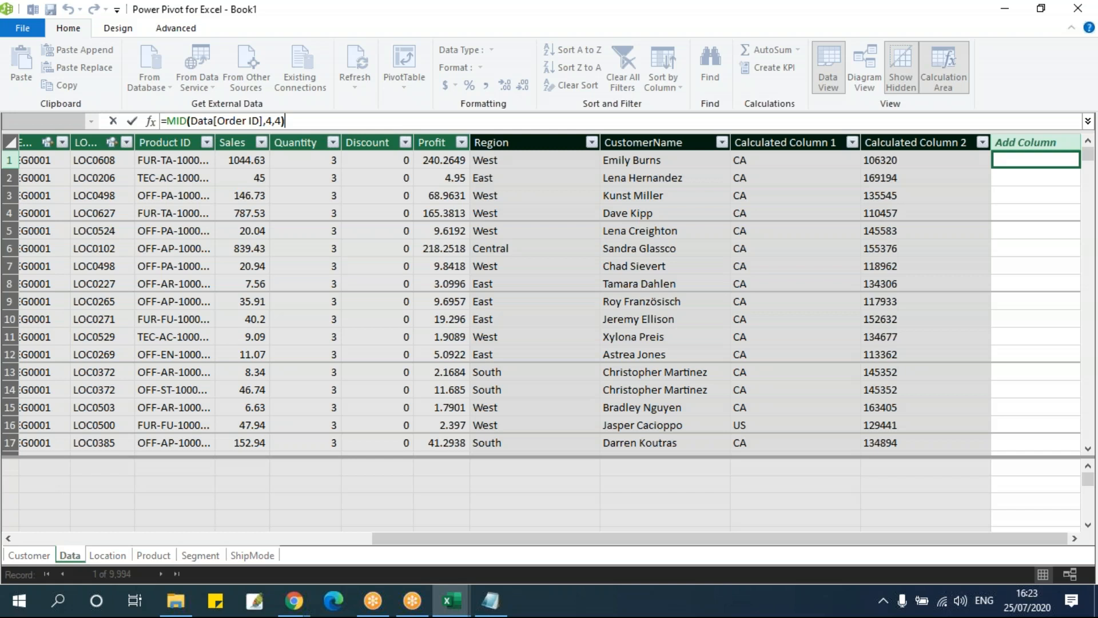
key(Return)
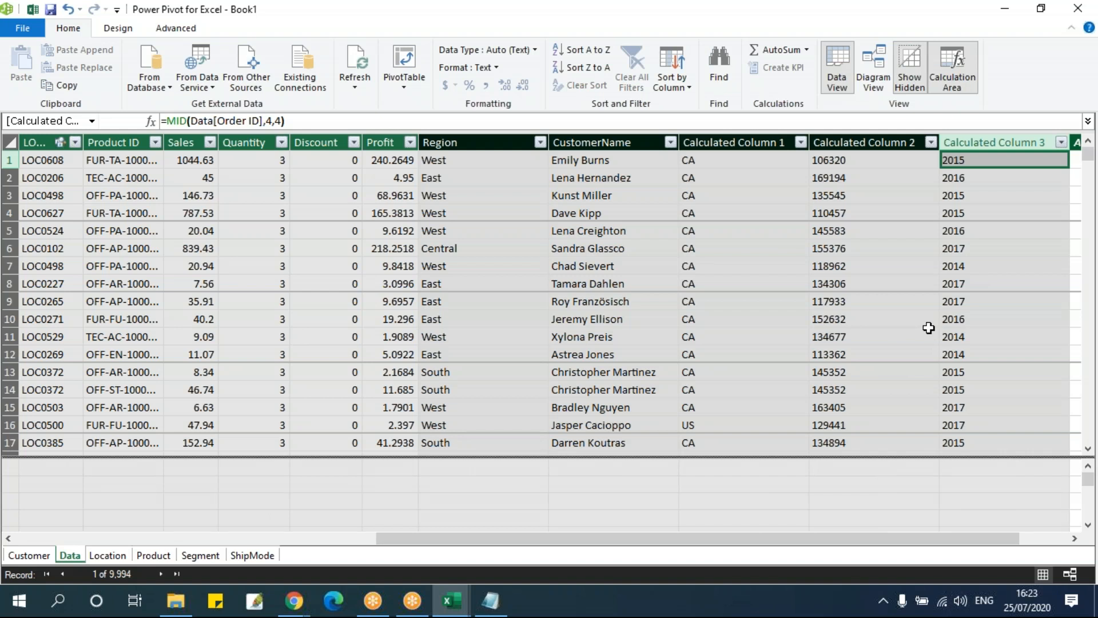
drag(961, 539, 1039, 544)
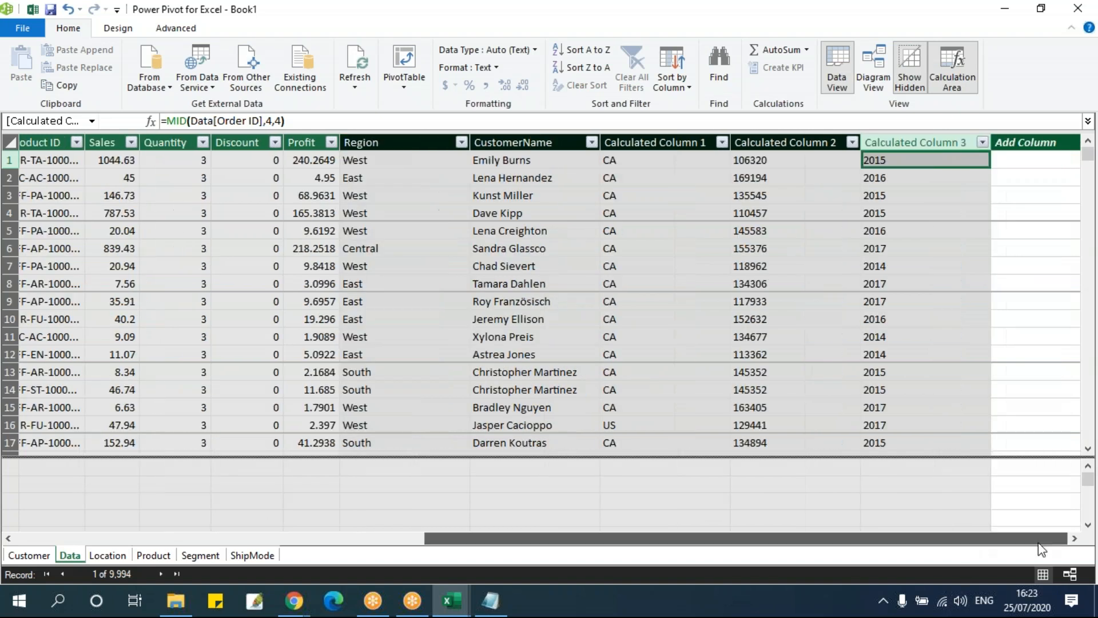
Switch to the Notepad notes and review the LEN, FIND, REPLACE and SUBSTITUTE formula examples
click(499, 606)
click(436, 424)
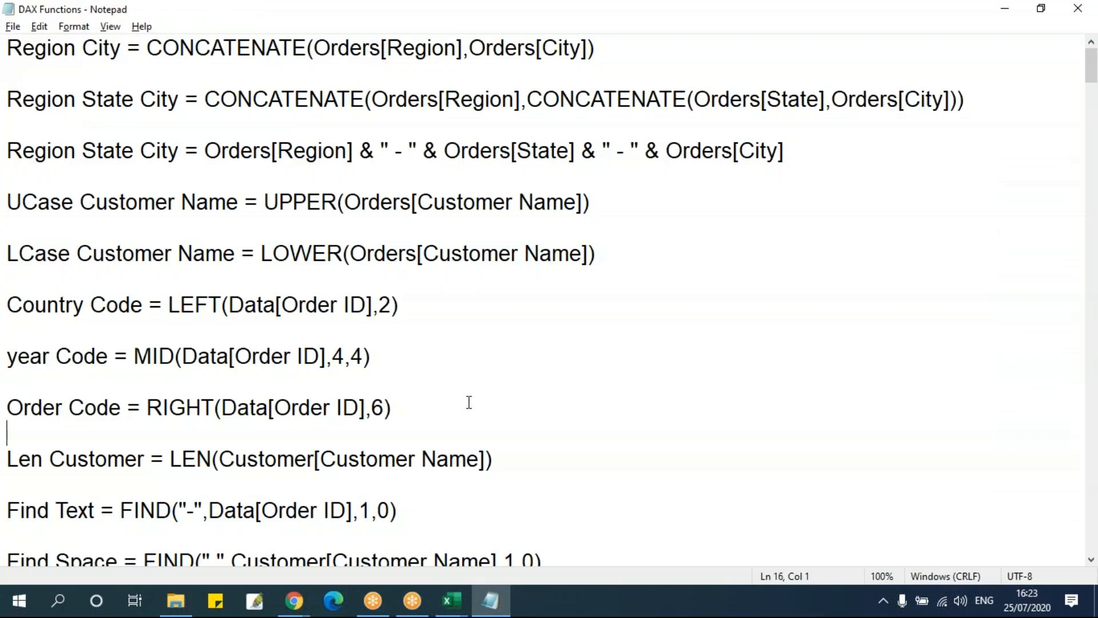
scroll(469, 402, down, 3)
drag(170, 228, 221, 232)
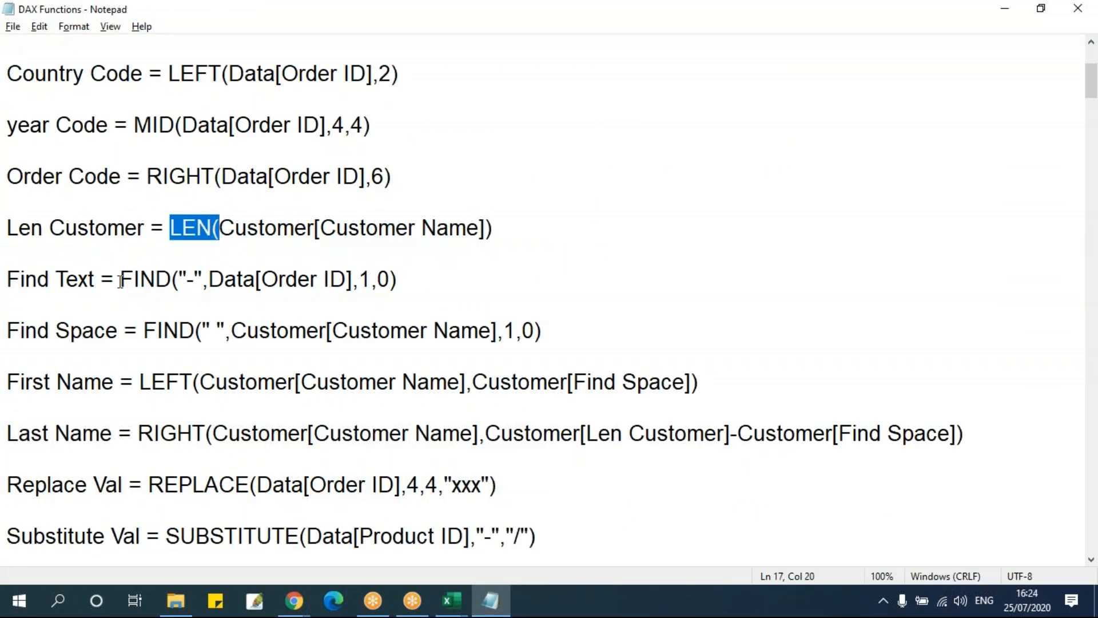
drag(114, 280, 191, 284)
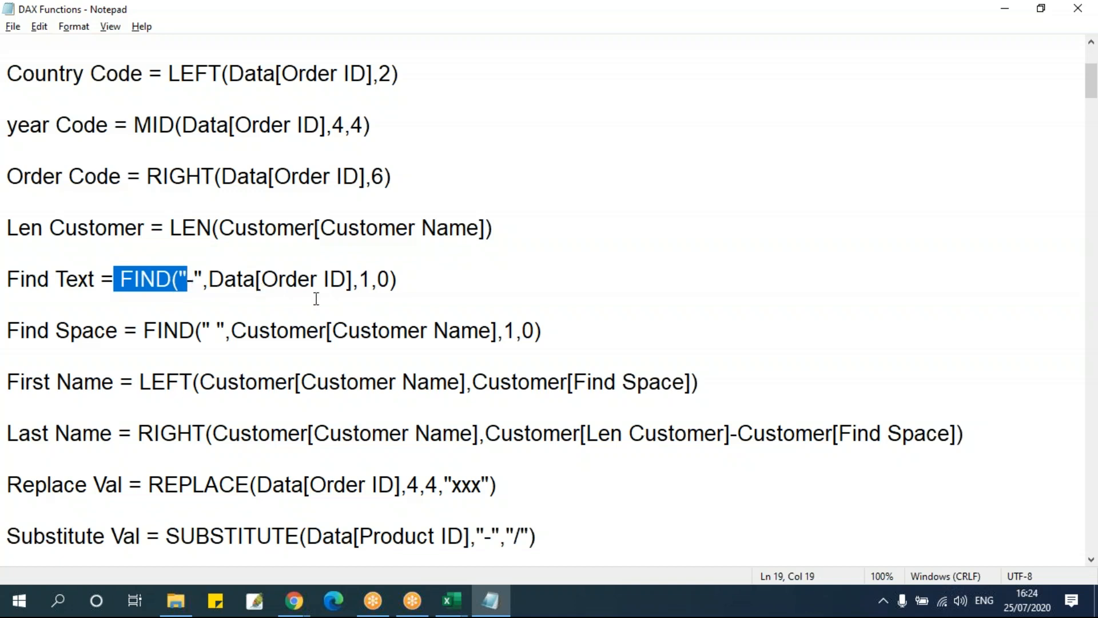
click(334, 306)
scroll(334, 306, down, 2)
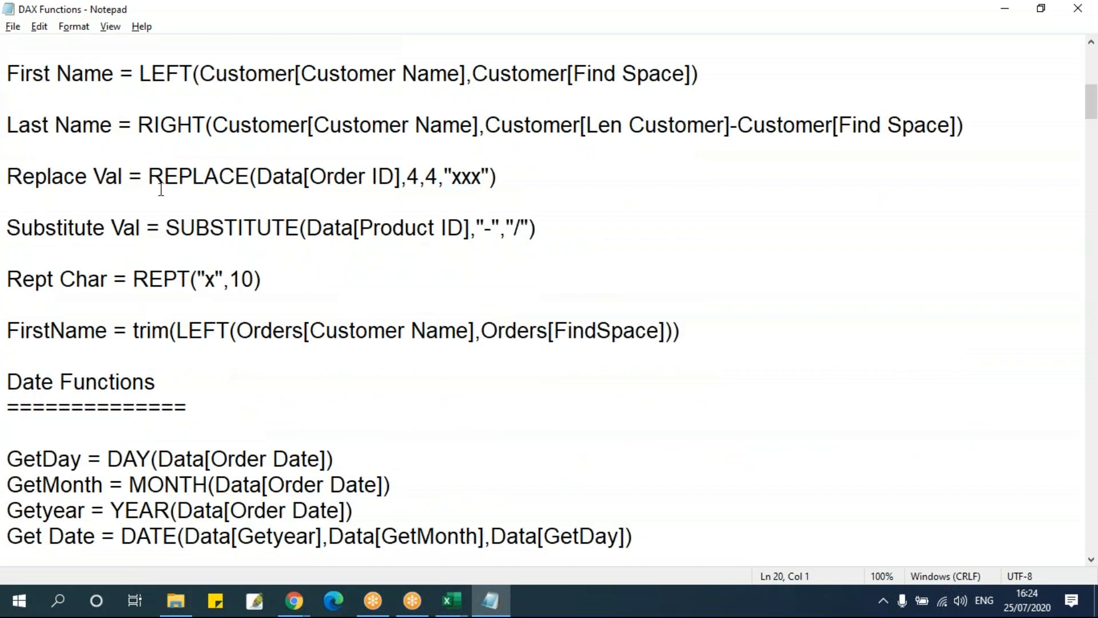
drag(149, 176, 352, 199)
click(238, 228)
Back in Power Pivot, add a calculated column to the Data table with the formula =SUBSTITUTE(Data[Order ID],"-","/")
key(alt+Tab)
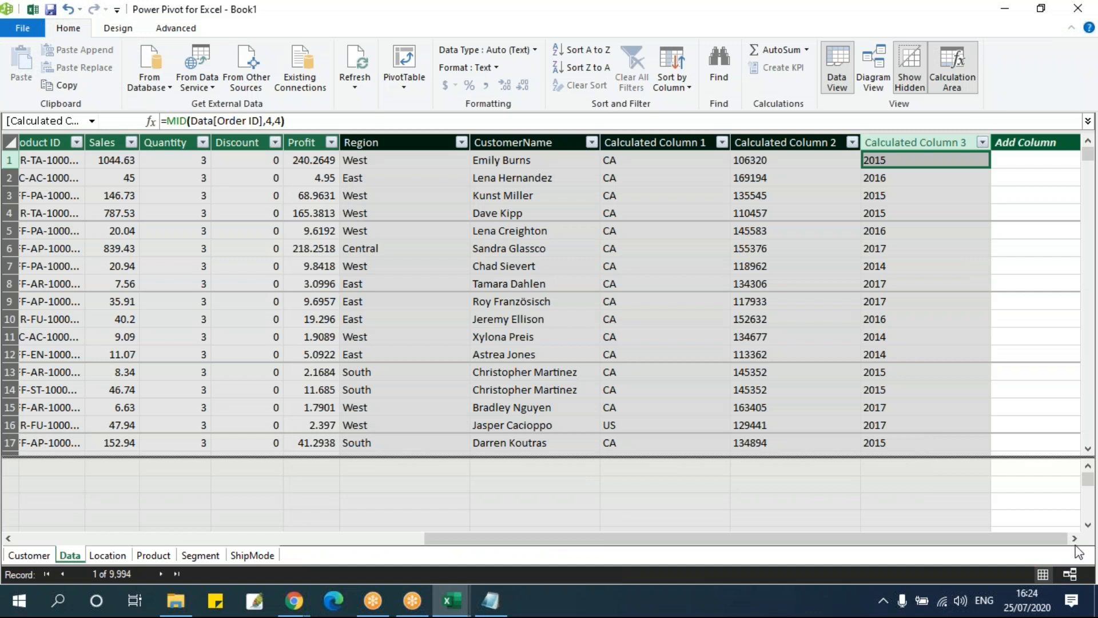
click(1007, 160)
text(=s)
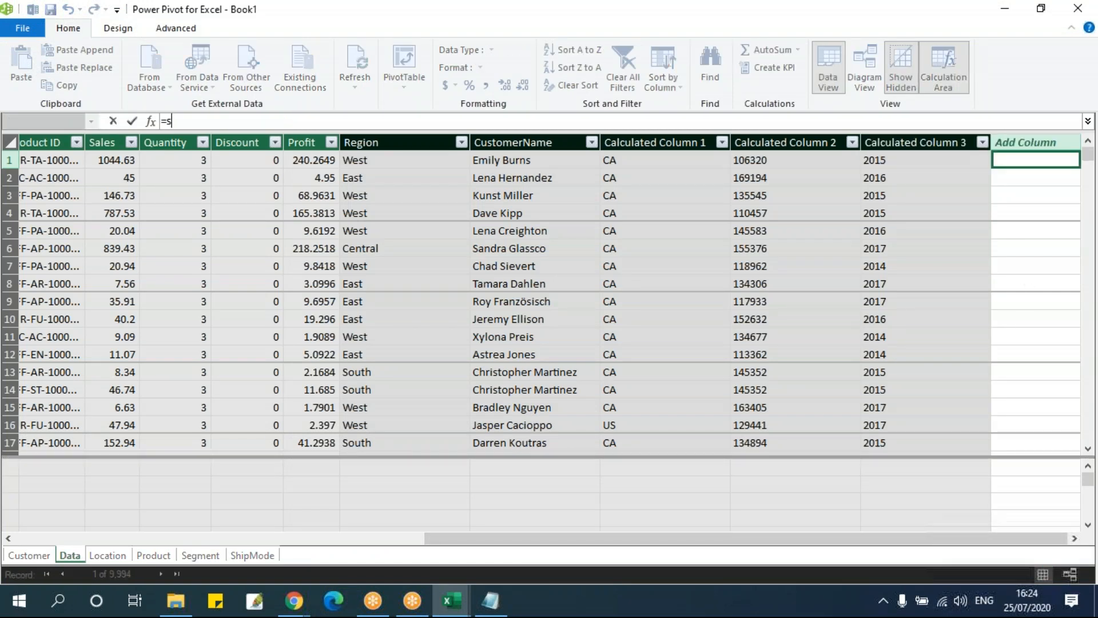
text(ubs)
key(Tab)
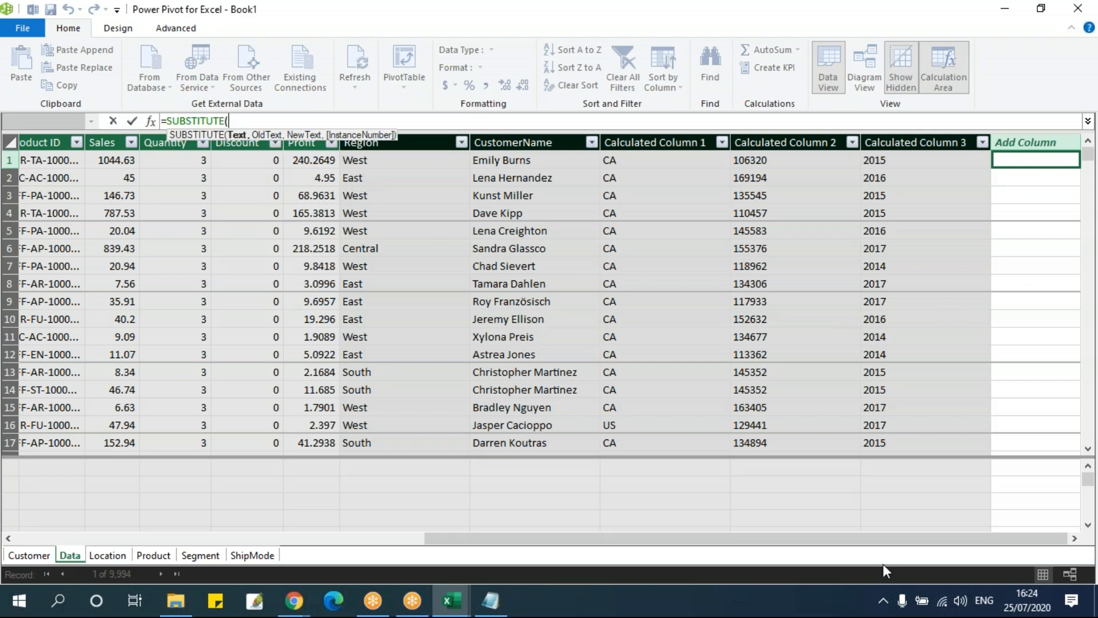
text(or)
key(Down)
key(Down)
key(Down)
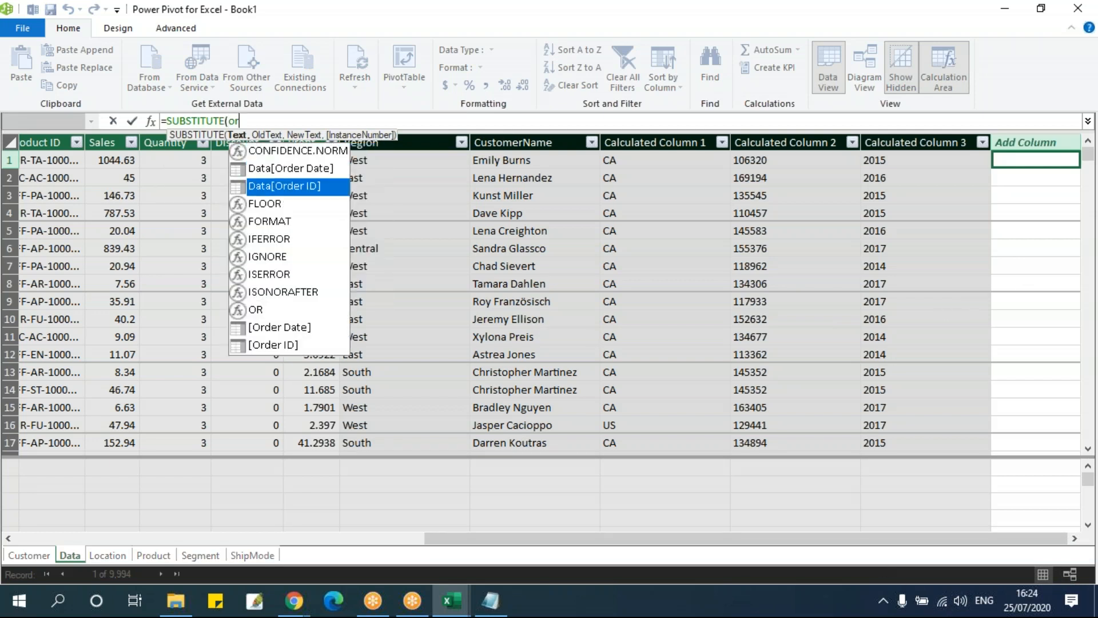
key(Up)
key(Up)
key(Tab)
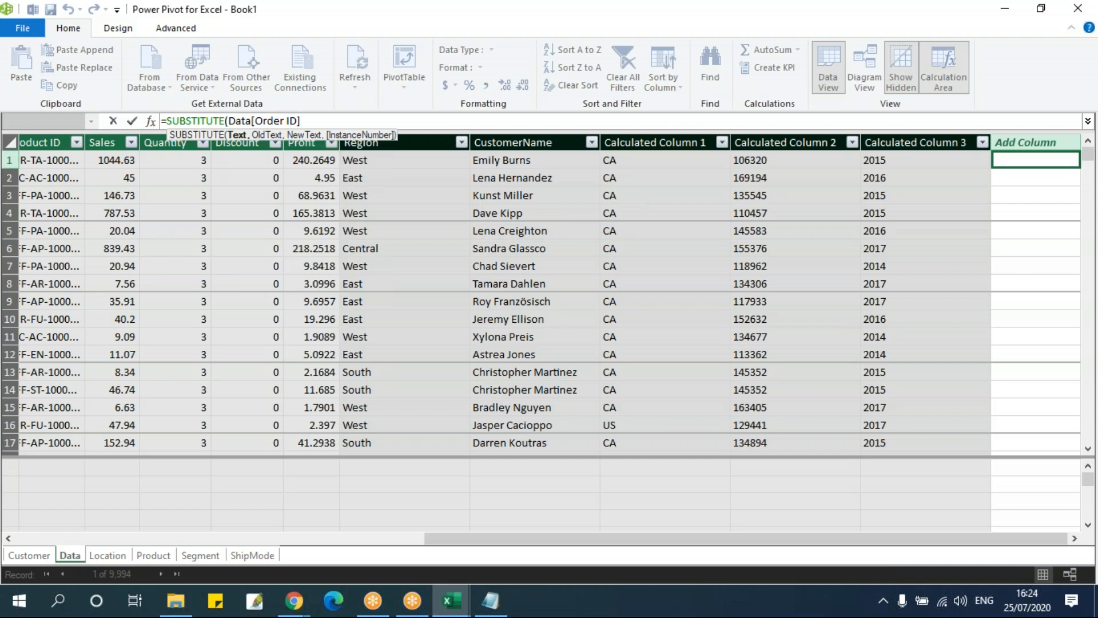
text(,)
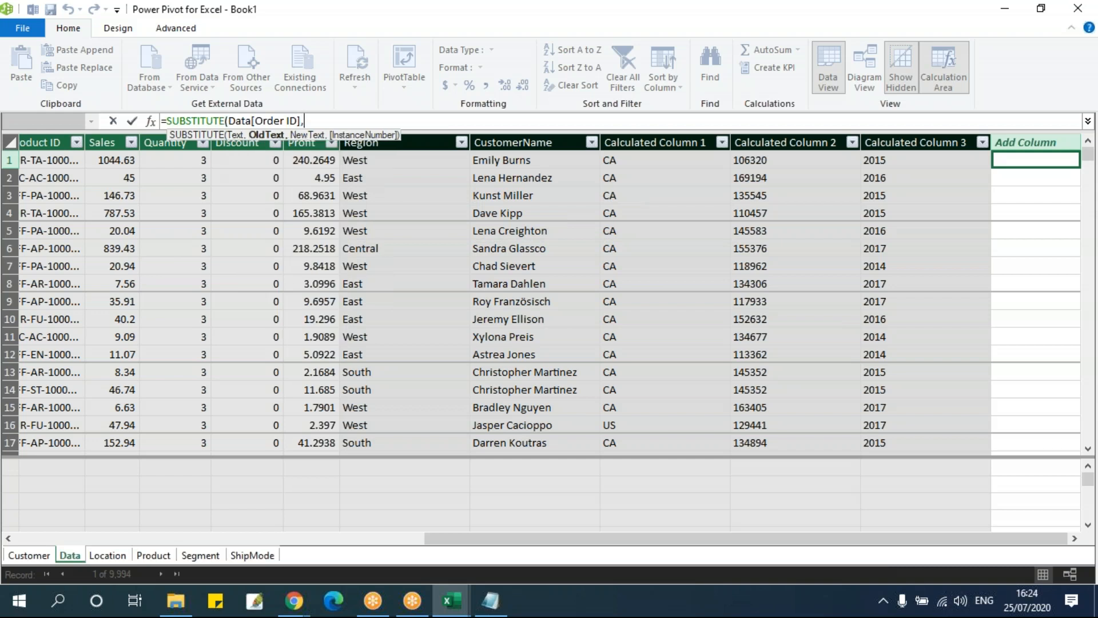
text("-","/"))
key(Return)
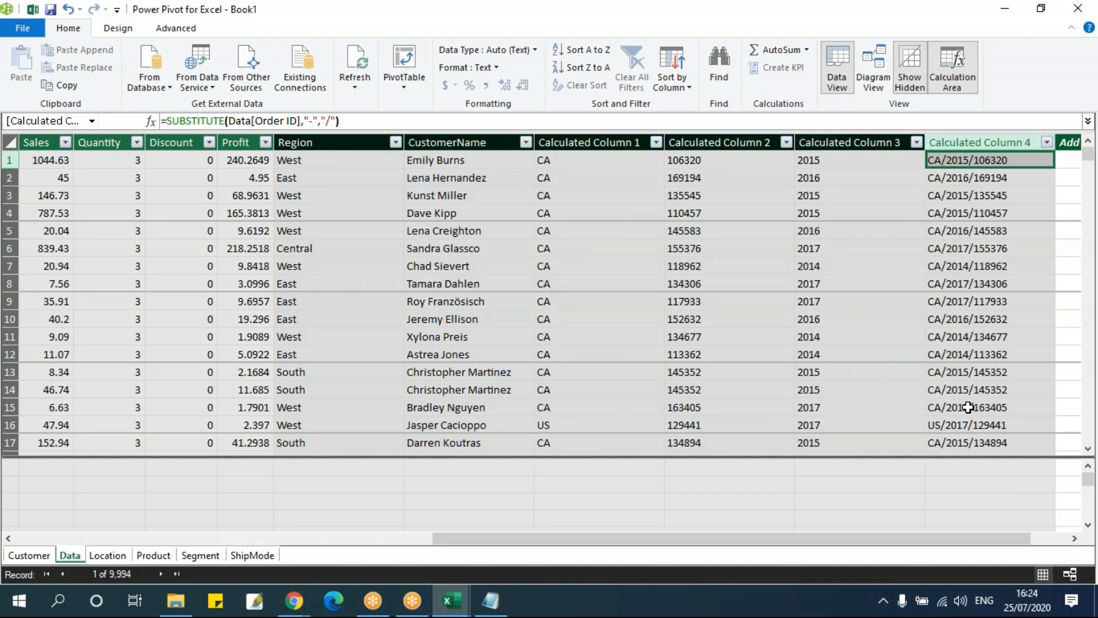
Switch to the Notepad notes and review the REPT and TRIM examples and the Date Functions section's DAY and MONTH formulas
key(alt+Tab)
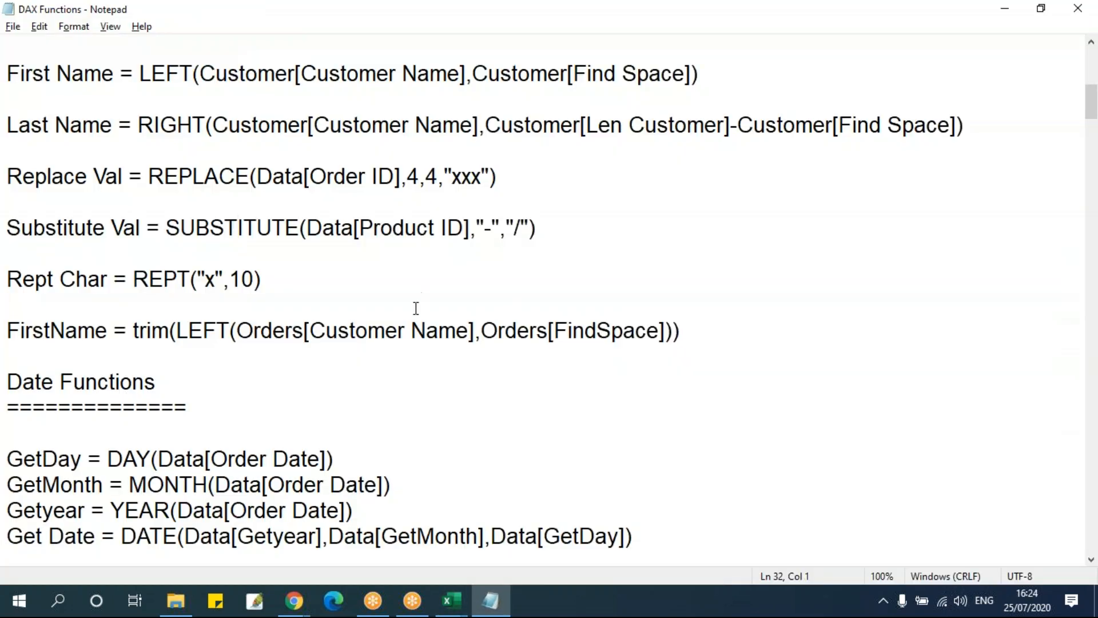
drag(133, 278, 198, 279)
drag(133, 330, 204, 330)
click(225, 397)
scroll(267, 301, down, 3)
scroll(588, 301, down, 1)
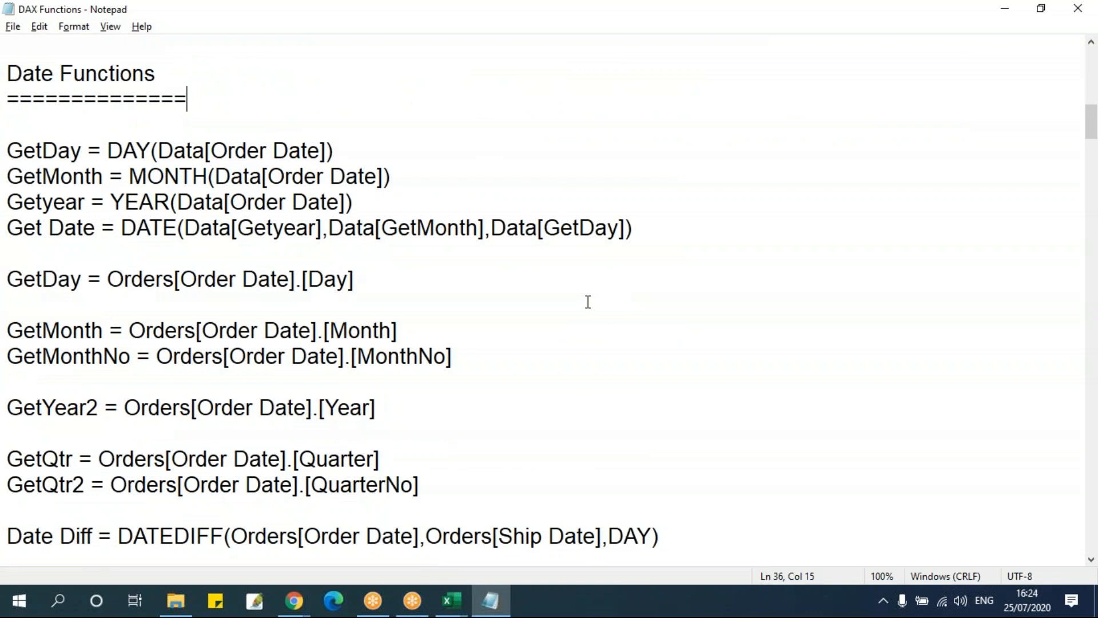
drag(107, 145, 262, 150)
click(193, 176)
key(Down)
Return to Power Pivot and add a calculated column to the Data table with the formula =DAY(Data[Order Date])
key(alt+Tab)
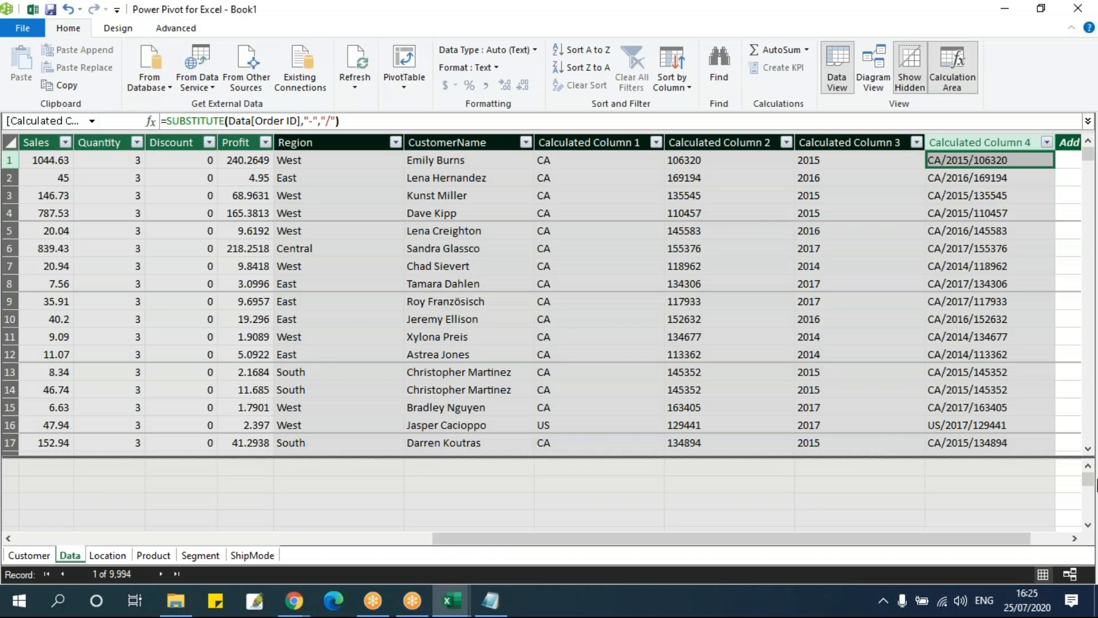
click(1069, 536)
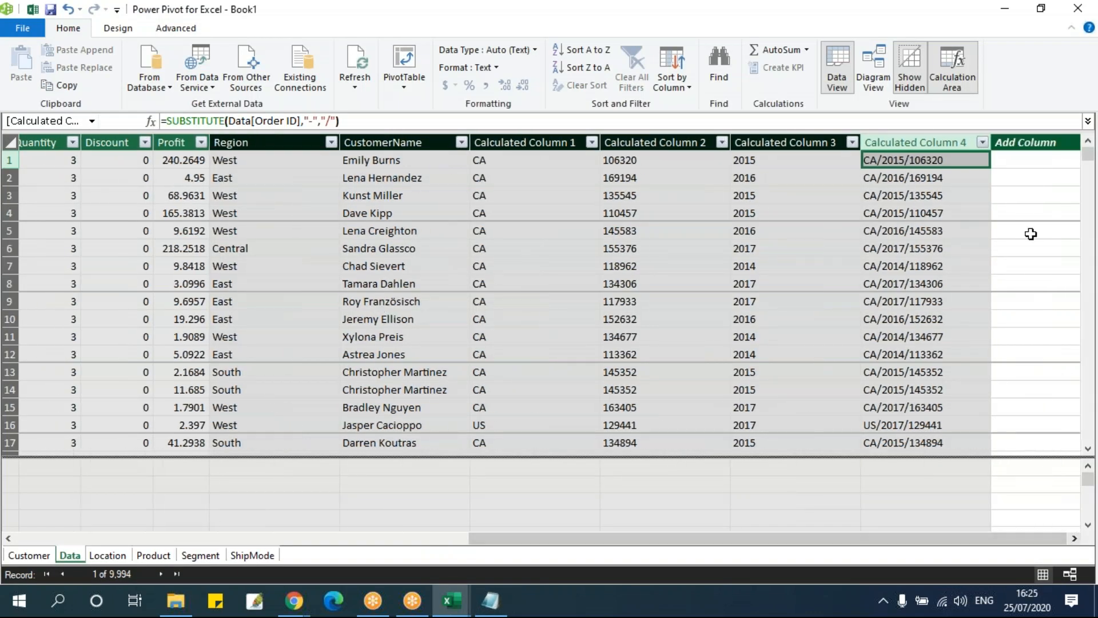
click(1031, 160)
text(=day)
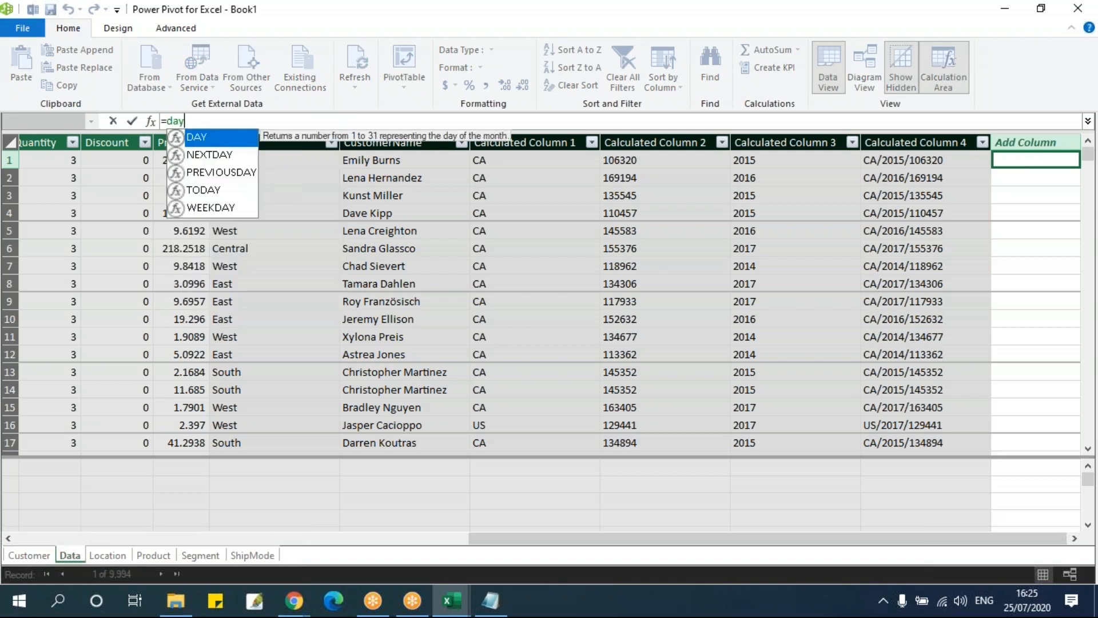
key(Tab)
text(order)
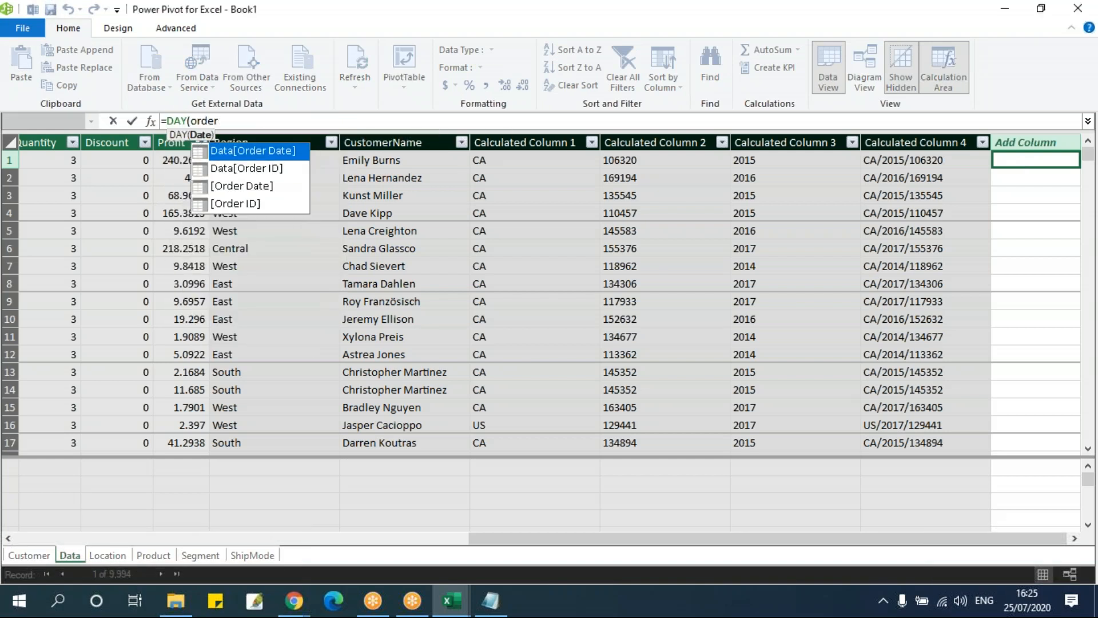
key(Down)
key(Up)
key(Tab)
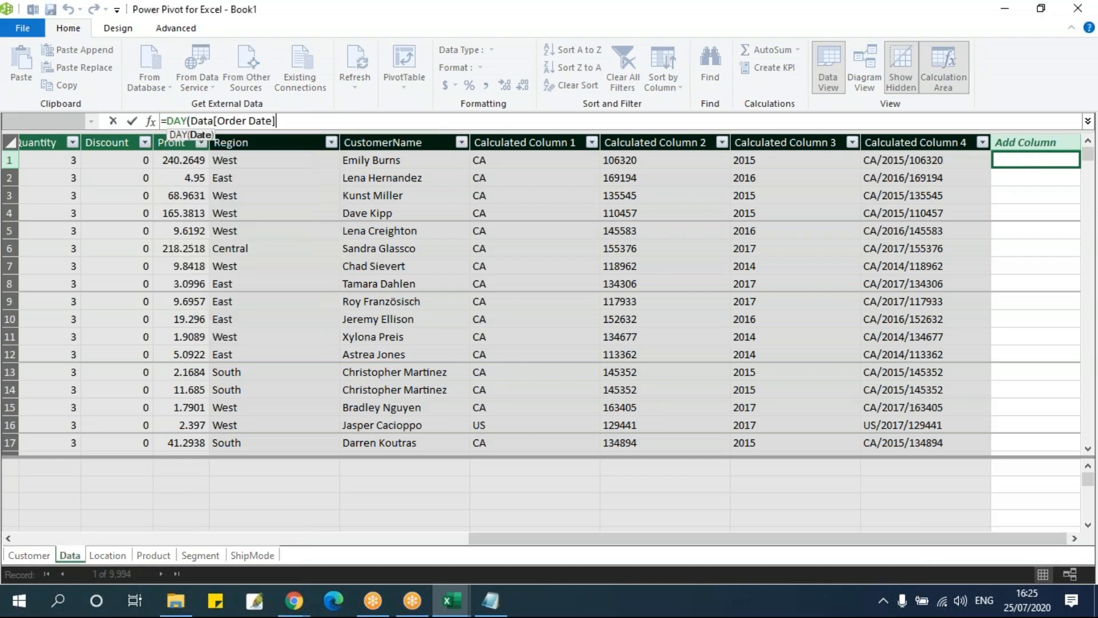
text())
key(Return)
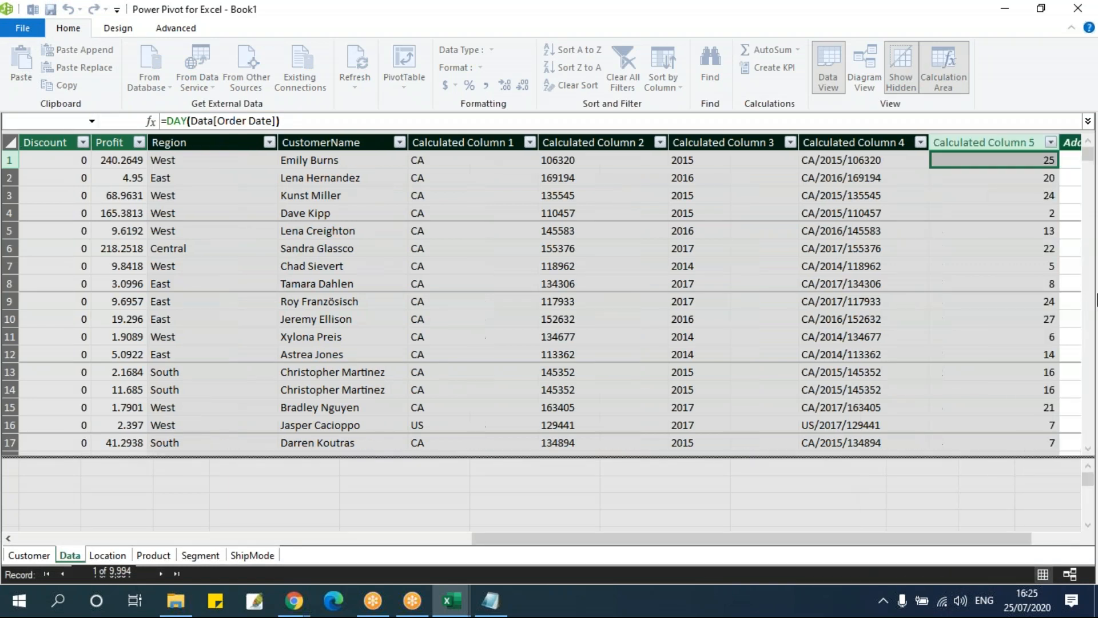
Rename the calculated column holding the DAY formula as Day
double_click(1006, 142)
text(Da)
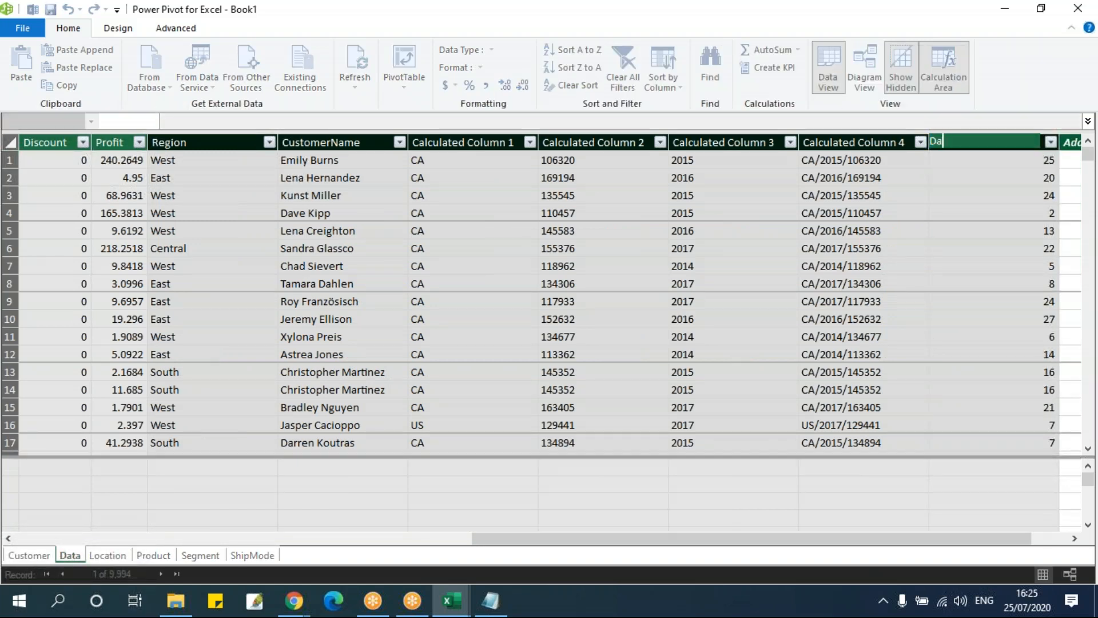
key(Return)
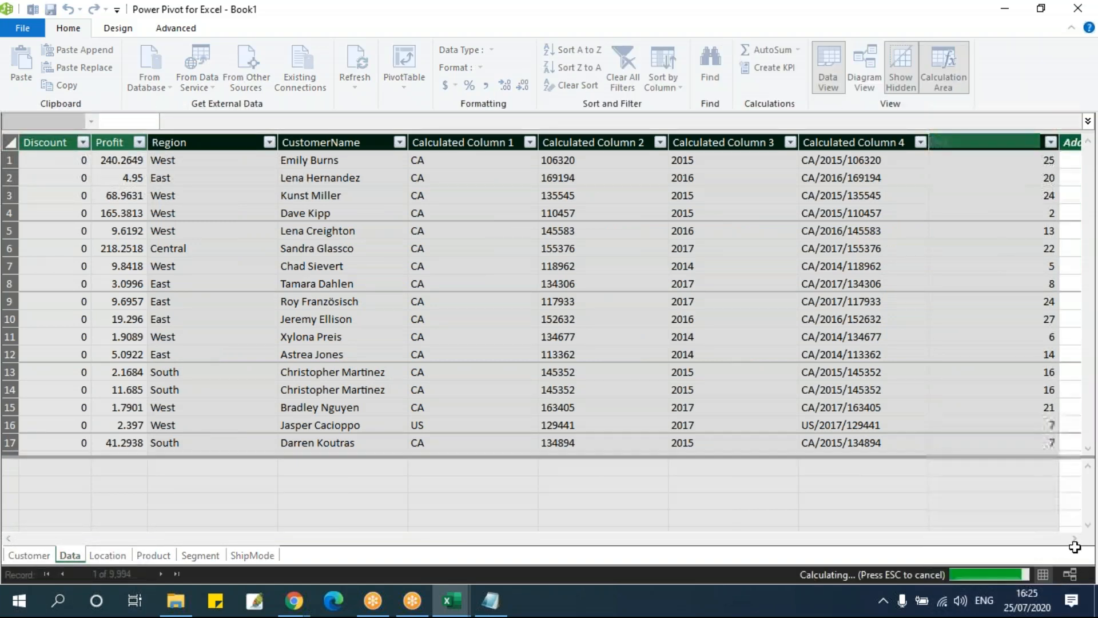
click(951, 268)
Add a calculated column to the Data table with the formula =MONTH(Data[Order Date])
click(1035, 541)
click(1028, 160)
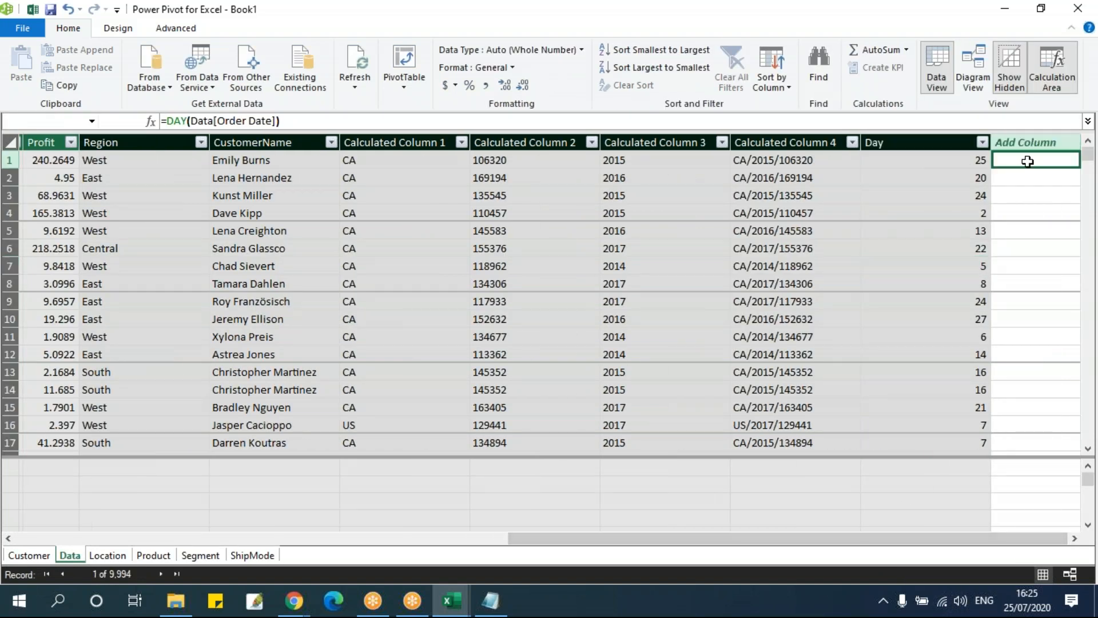
click(192, 118)
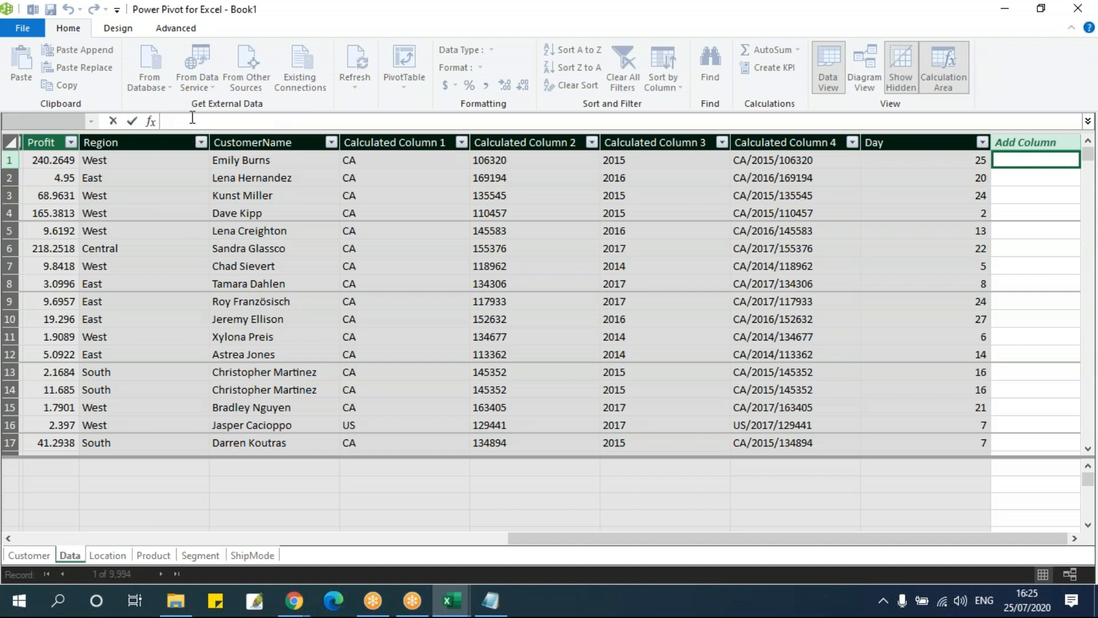
text(=minth)
key(BackSpace)
key(BackSpace)
key(BackSpace)
key(BackSpace)
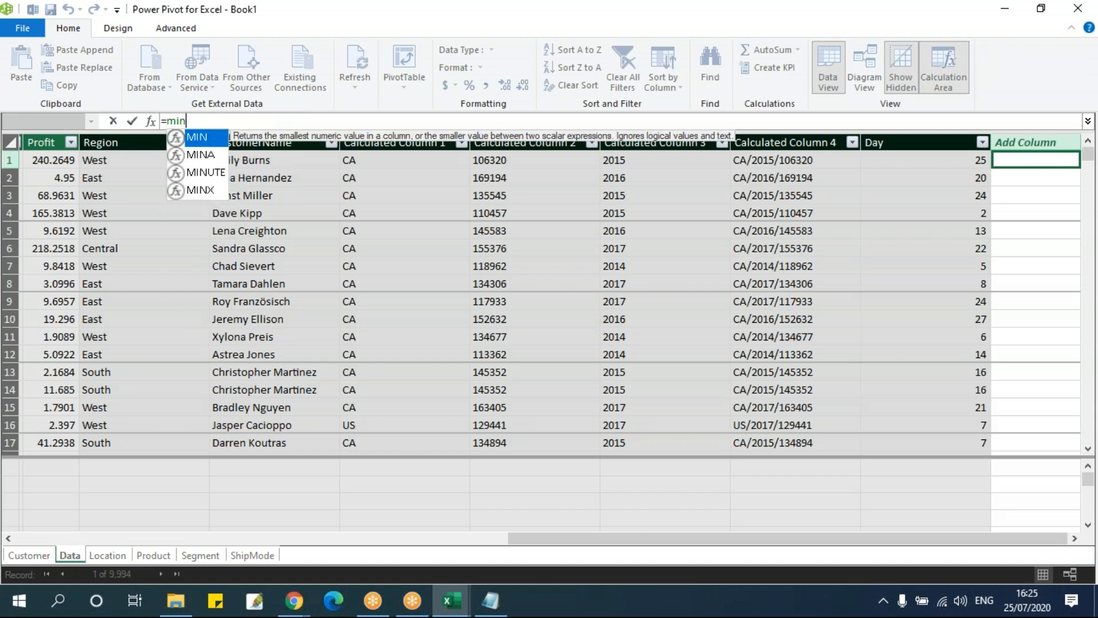
text(onth)
key(Tab)
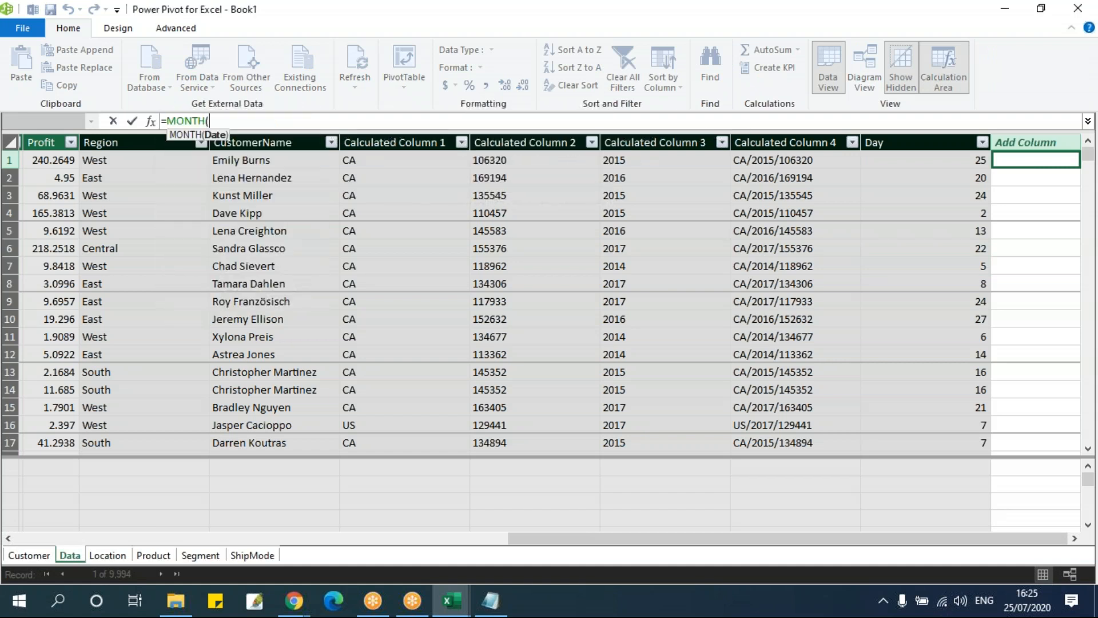
text(ord)
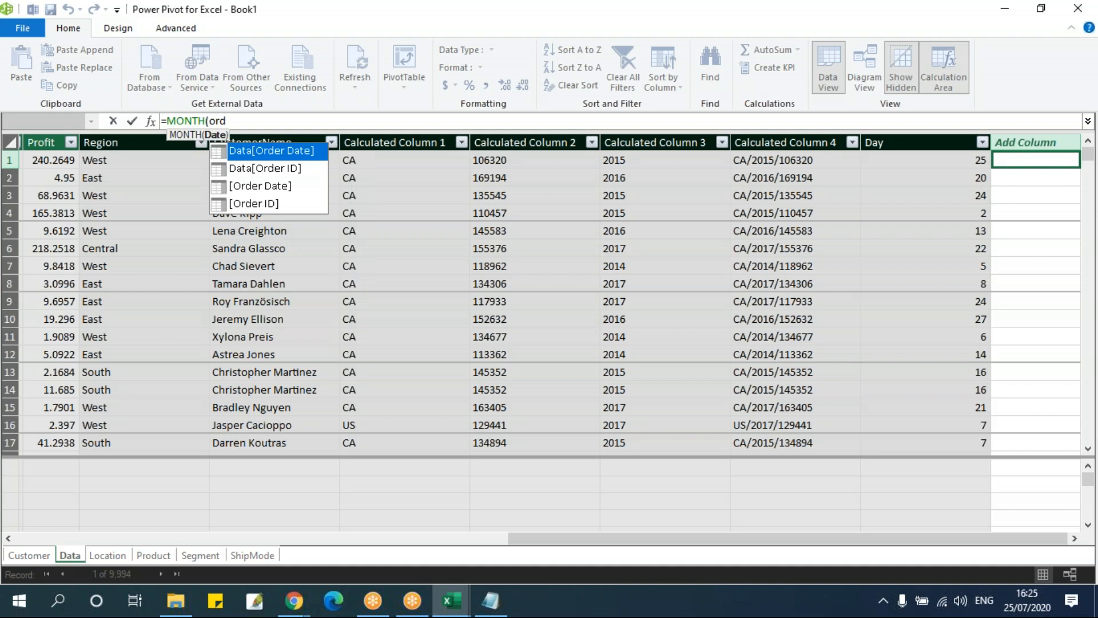
key(Tab)
text())
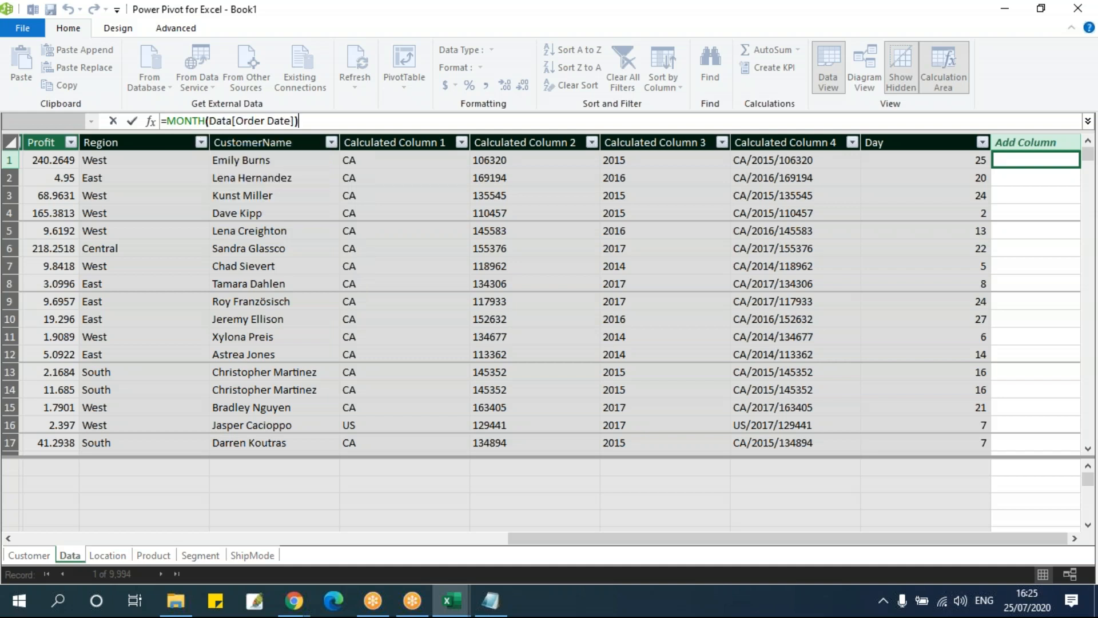
key(Return)
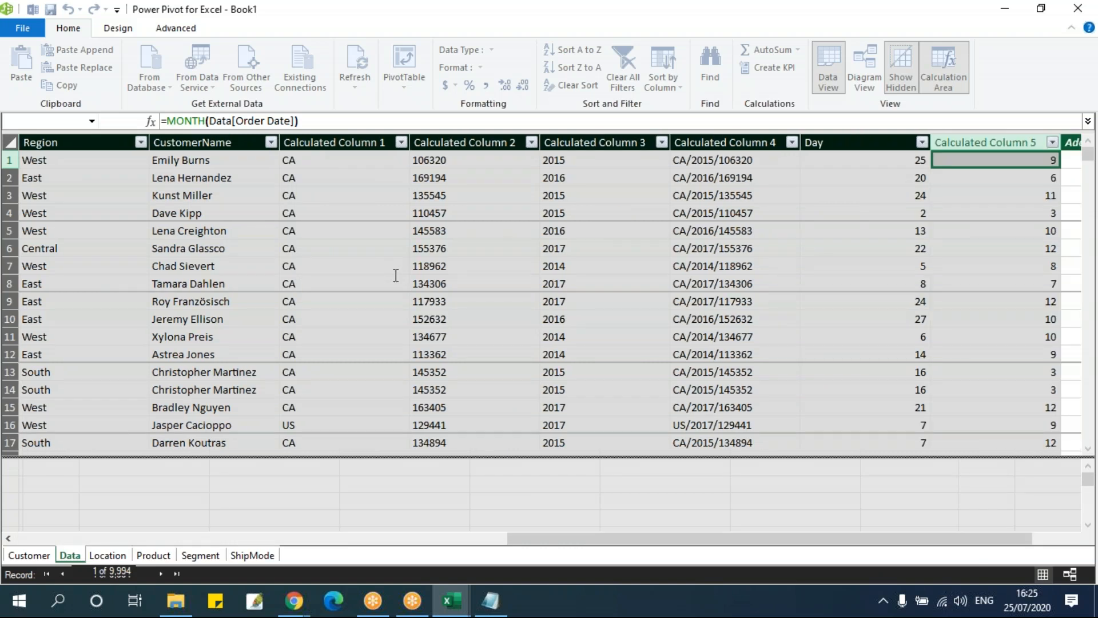
Add a calculated column to the Data table with the formula =YEAR(Data[Order Date])
click(1062, 539)
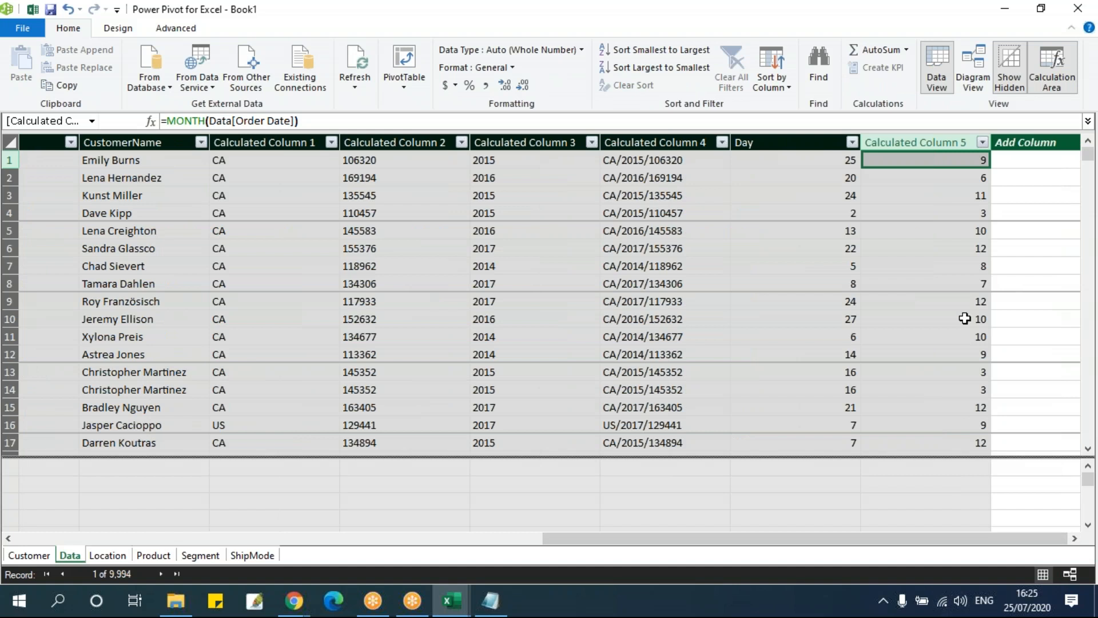
click(1028, 158)
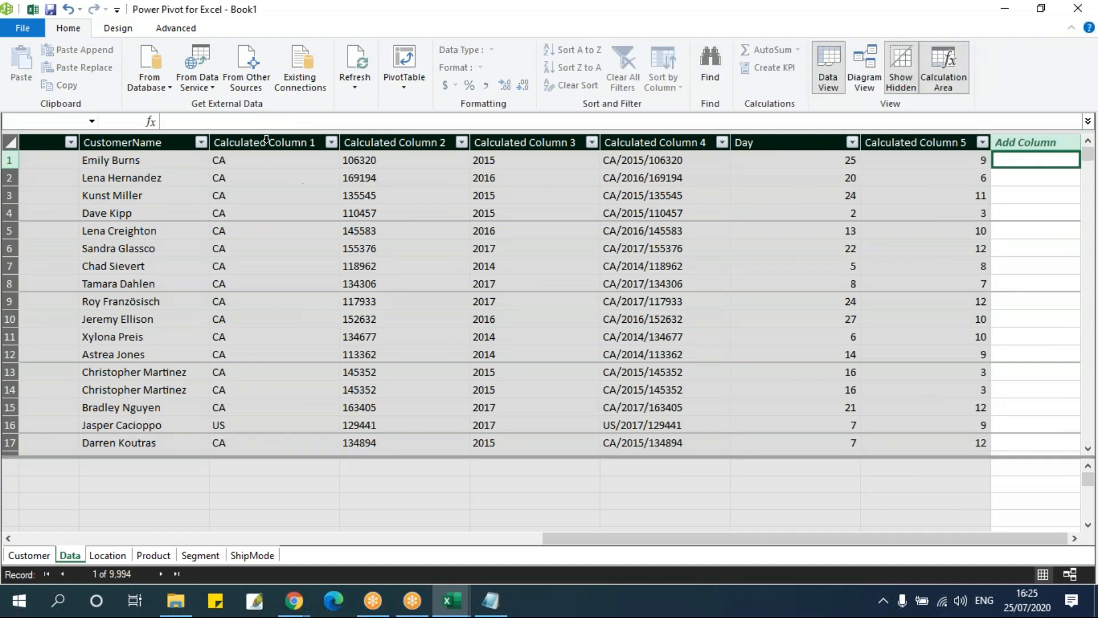
click(271, 120)
text(=year)
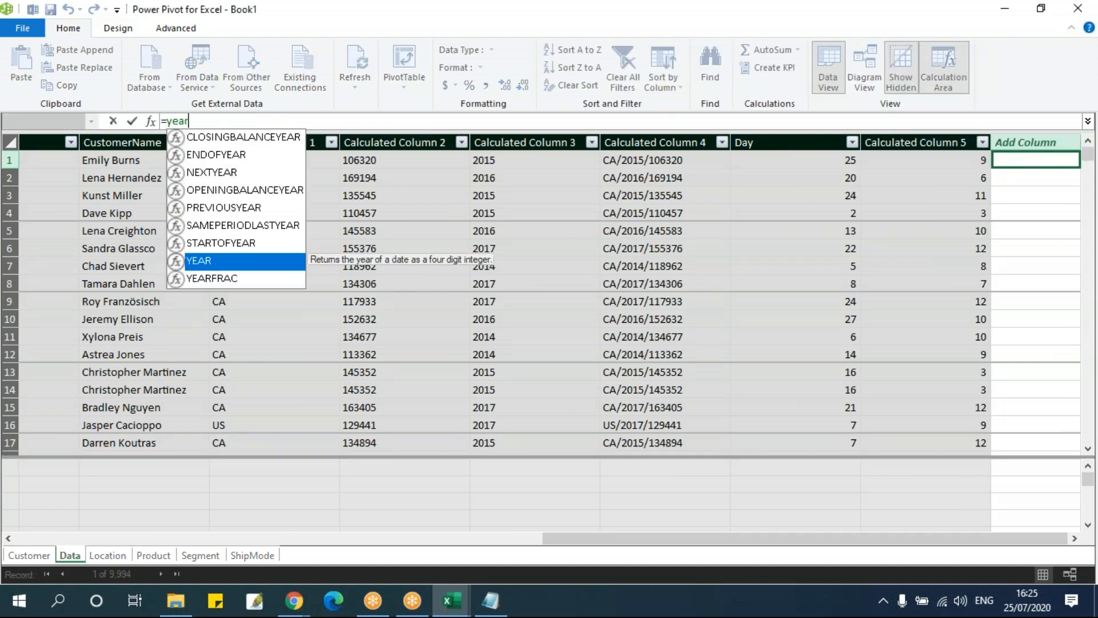
key(Tab)
text(Data[Order Date]))
key(Return)
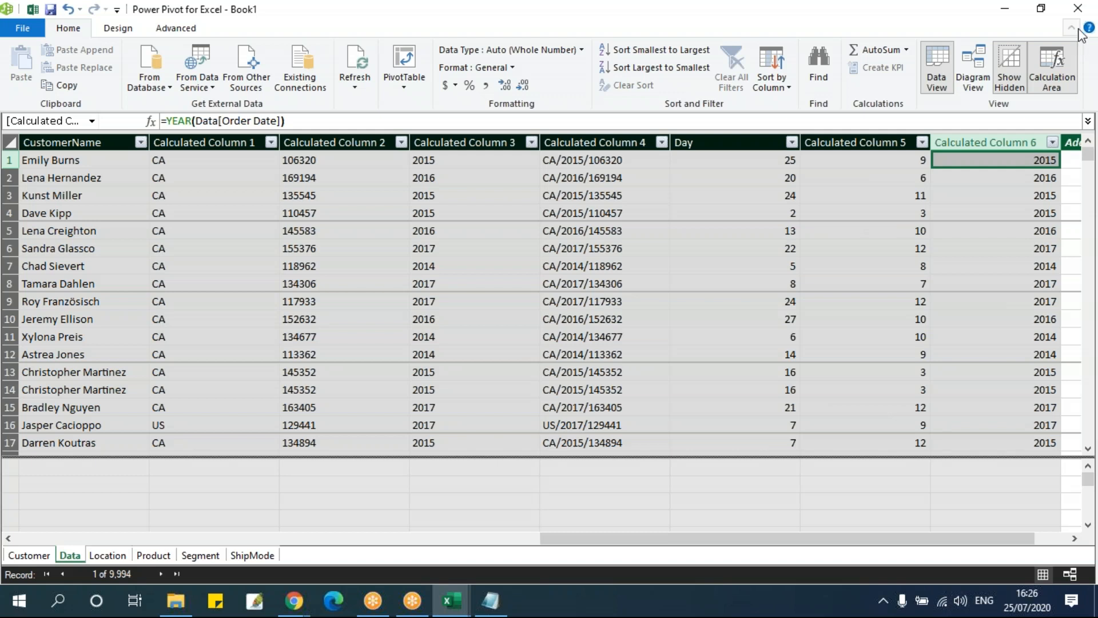
Rename the calculated columns holding the MONTH and YEAR formulas as Month and Year
double_click(824, 142)
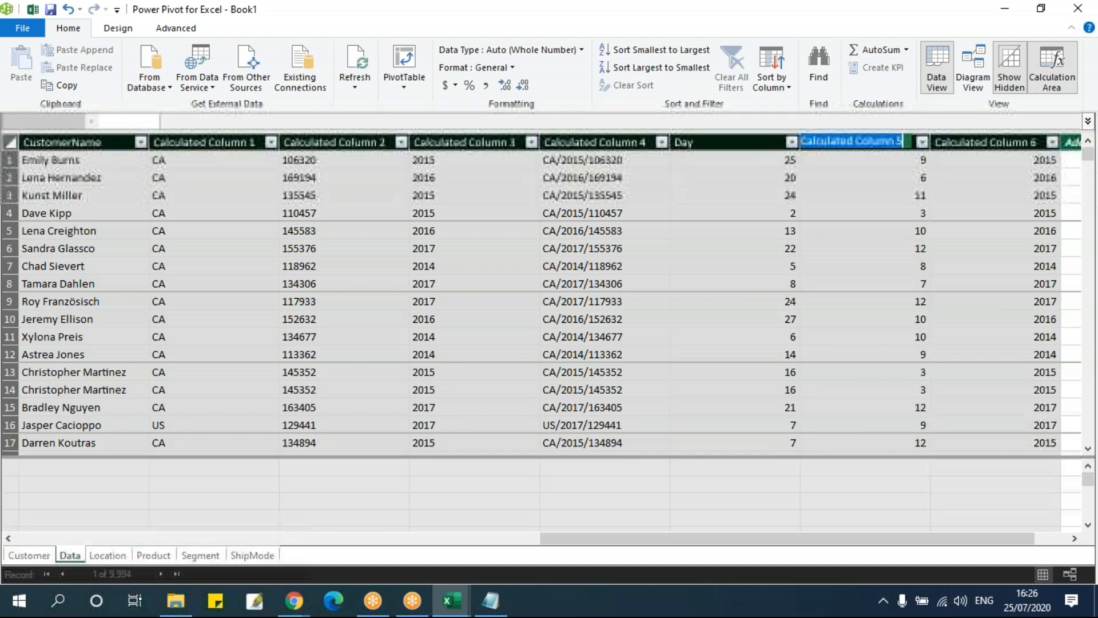
text(Month)
key(Return)
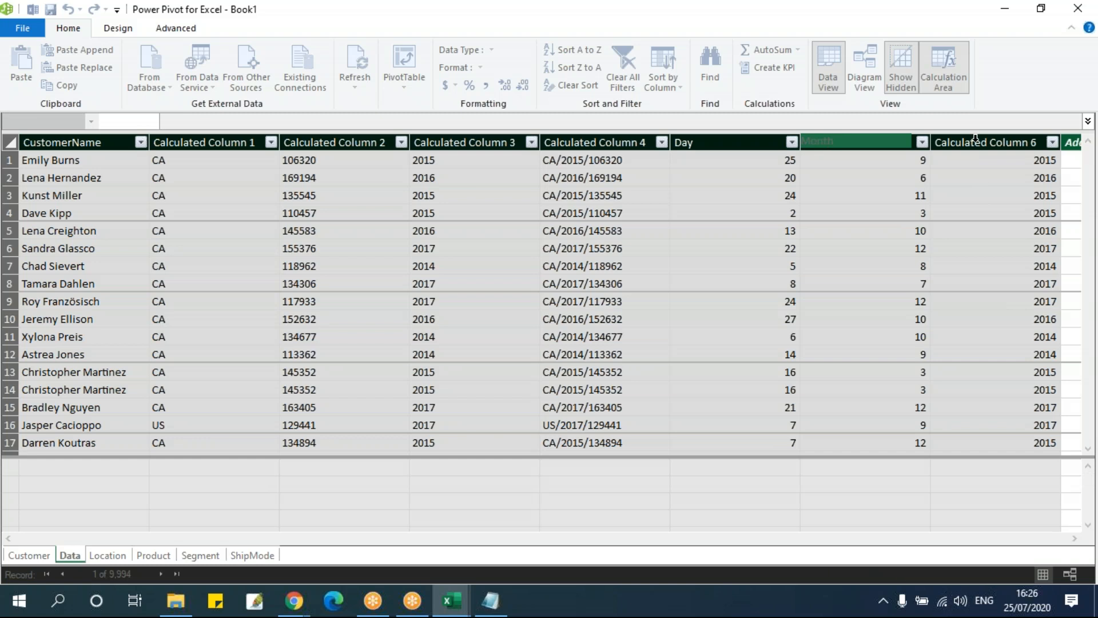
double_click(977, 140)
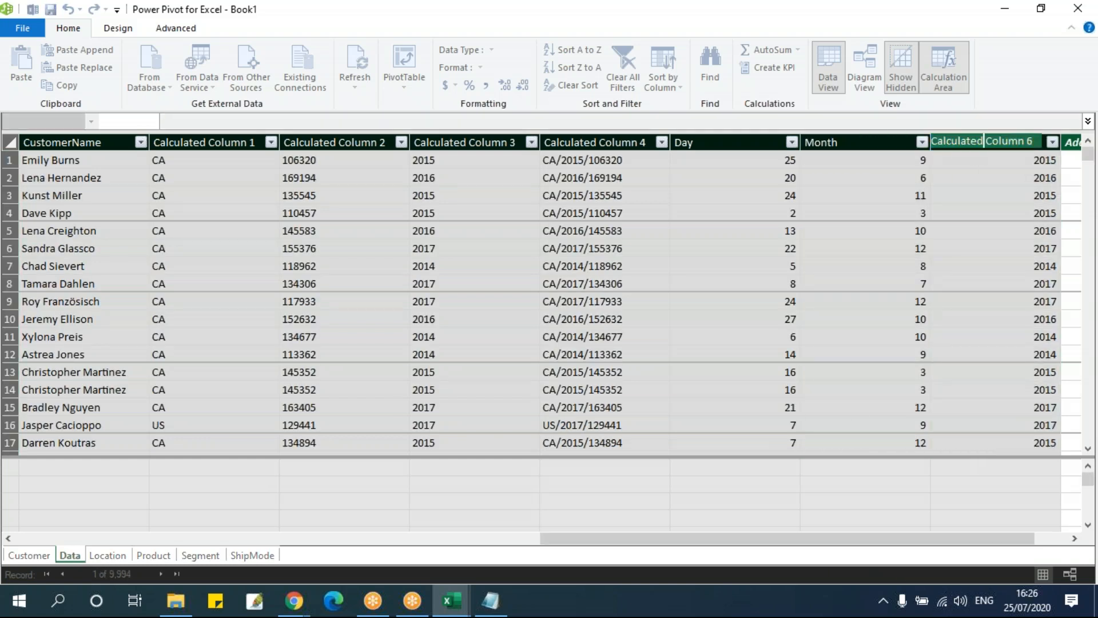
text(year)
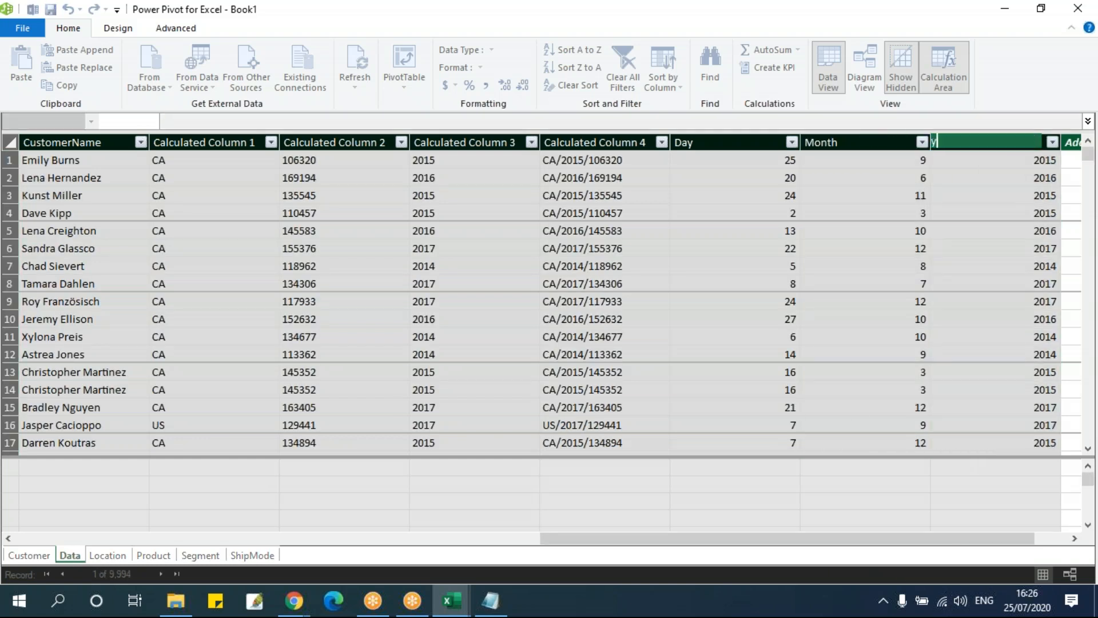
click(937, 141)
key(BackSpace)
text(Year)
key(Return)
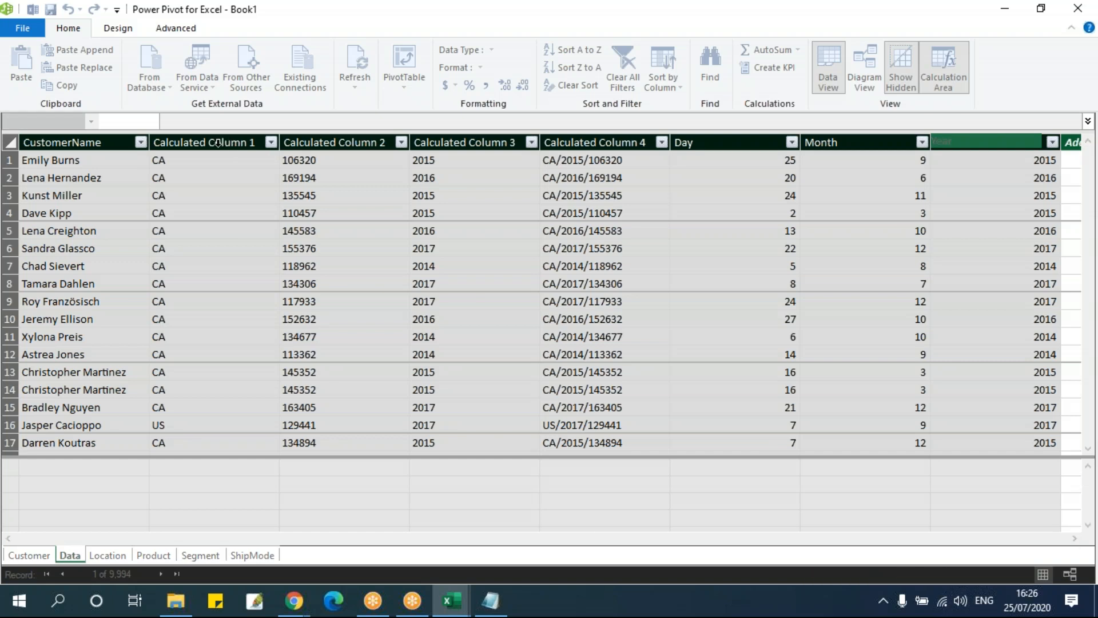
Rename the calculated column holding the LEFT formula as Country Code
click(214, 143)
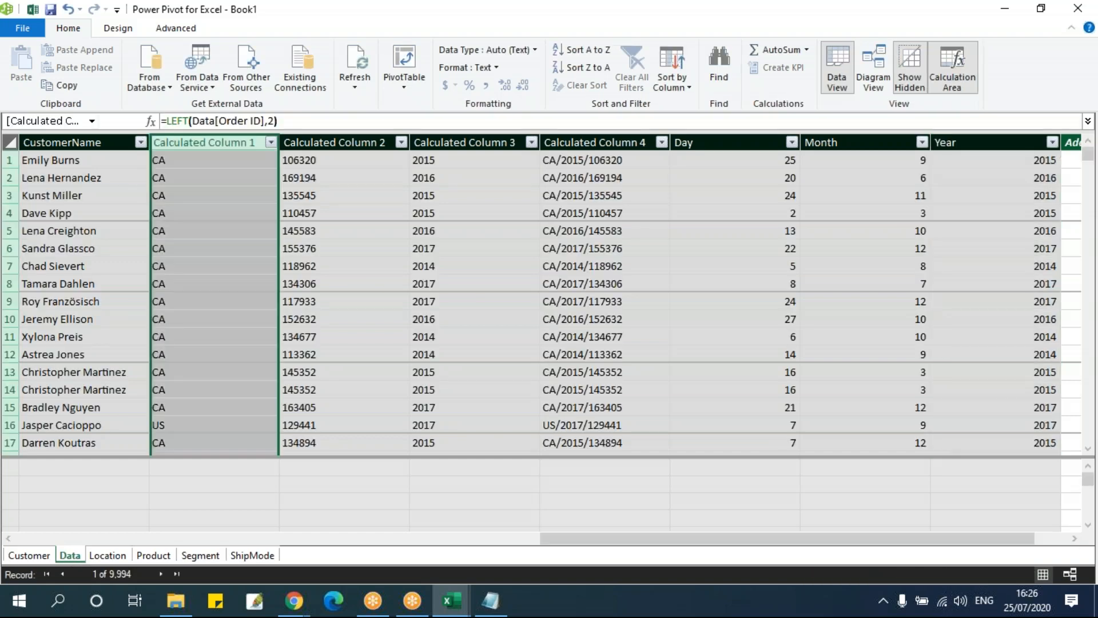
double_click(223, 143)
text(Cou)
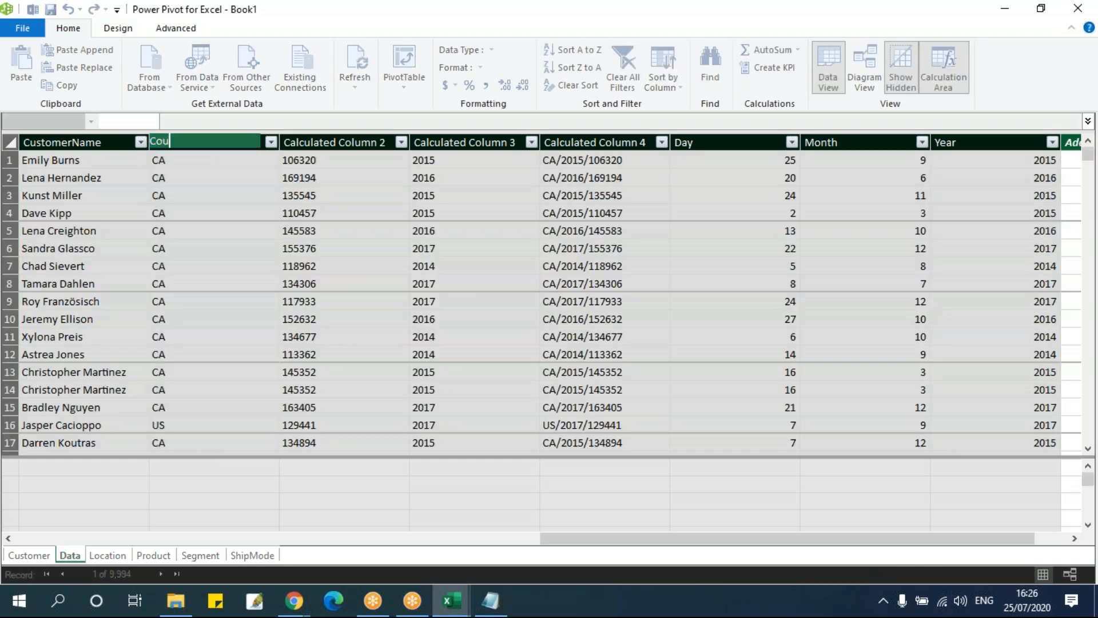
text(ntry Code)
key(Return)
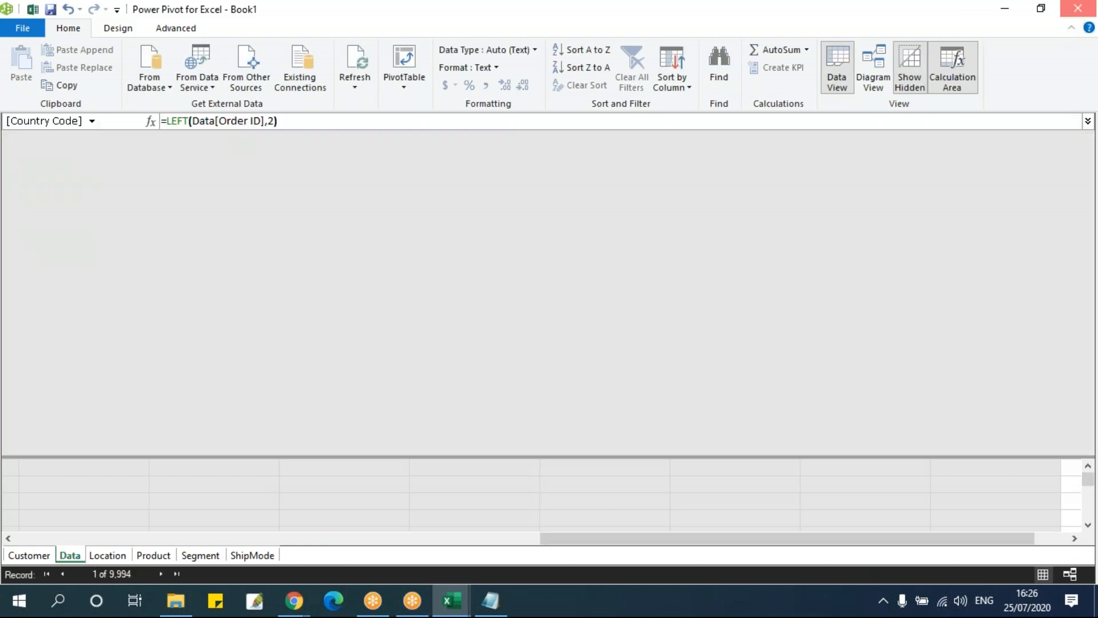
Close Power Pivot, return to the Excel workbook and browse the Data table's calculated columns in the PivotTable field list
click(1078, 8)
click(452, 600)
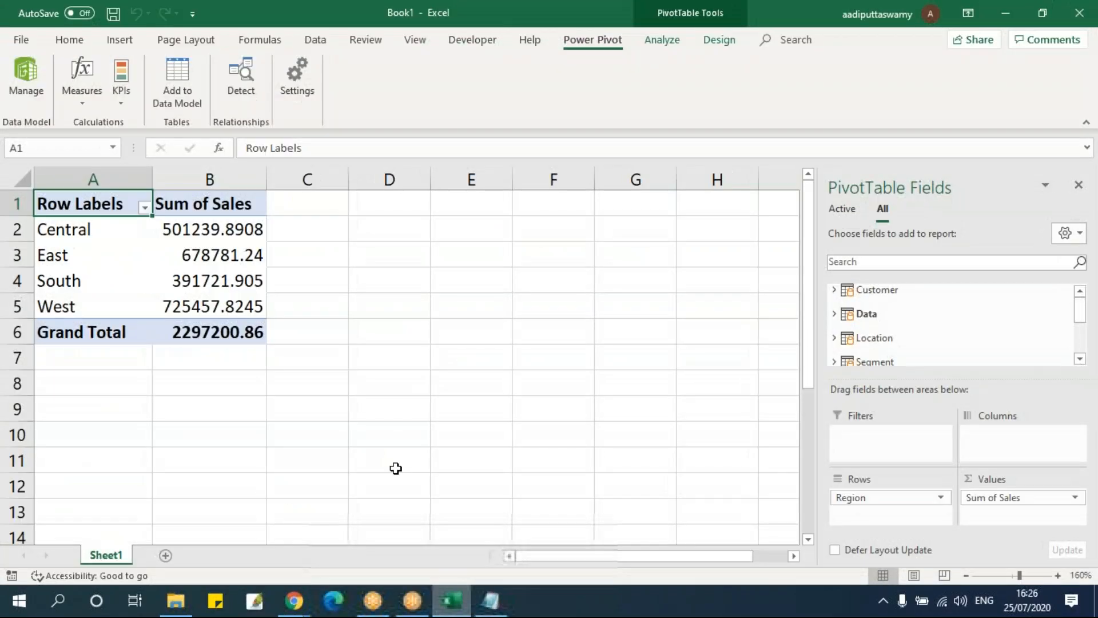
click(256, 281)
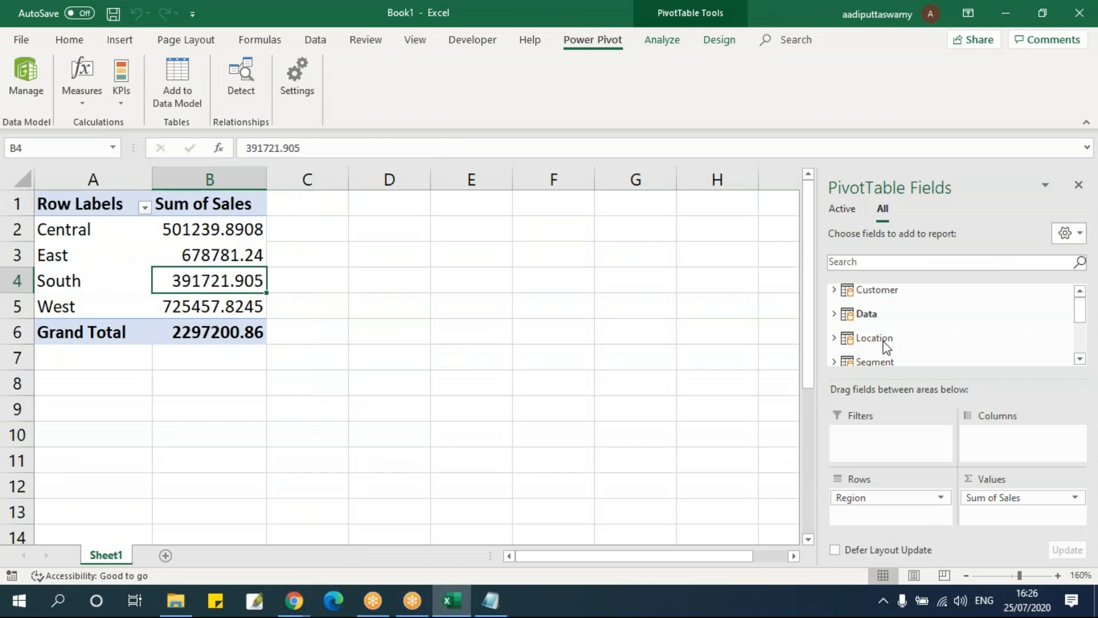
click(834, 314)
scroll(957, 318, down, 2)
scroll(958, 318, down, 6)
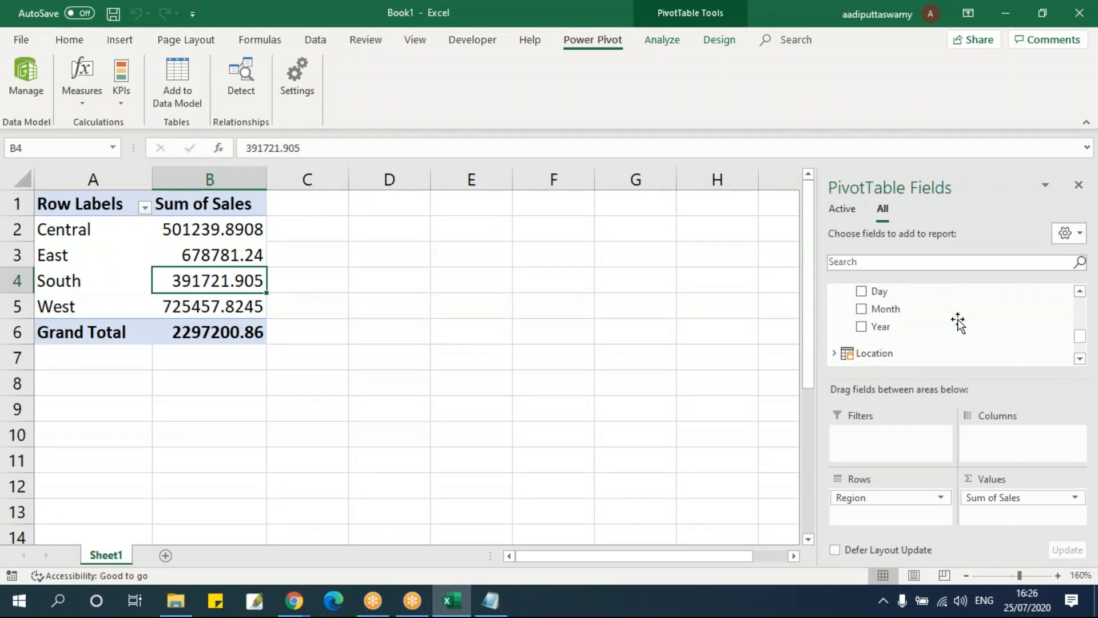
scroll(958, 322, up, 3)
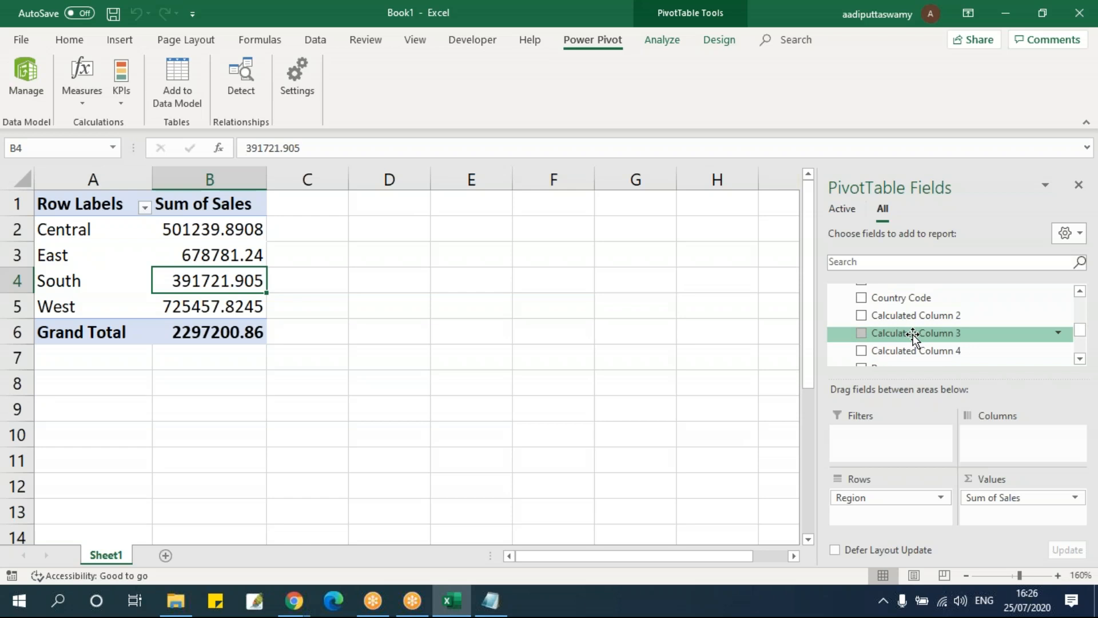
scroll(913, 334, up, 2)
scroll(922, 321, up, 2)
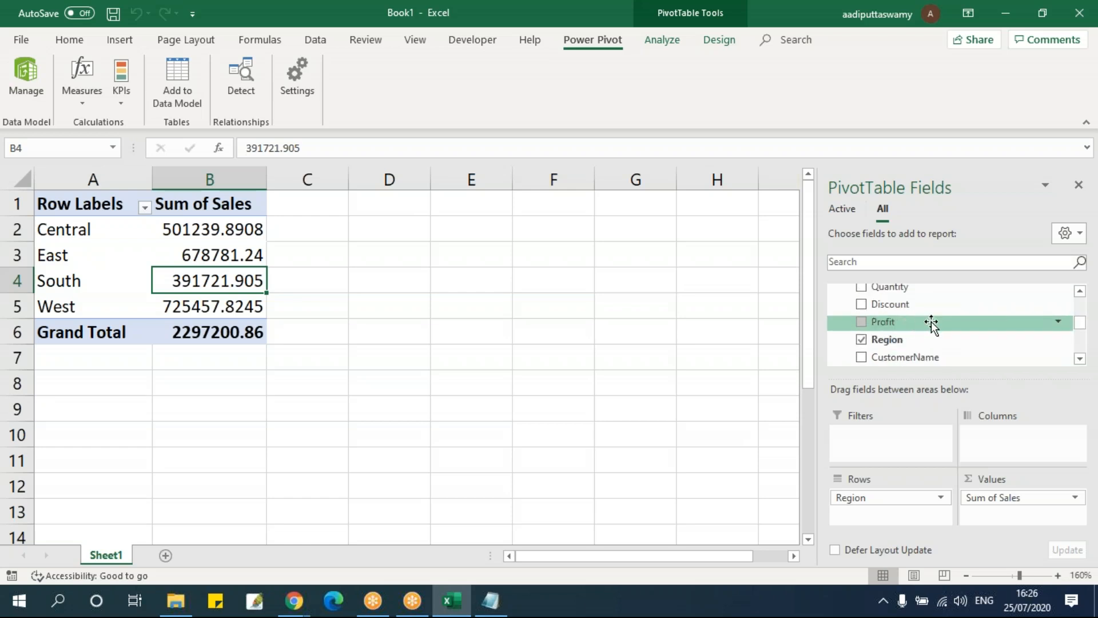
scroll(927, 321, down, 2)
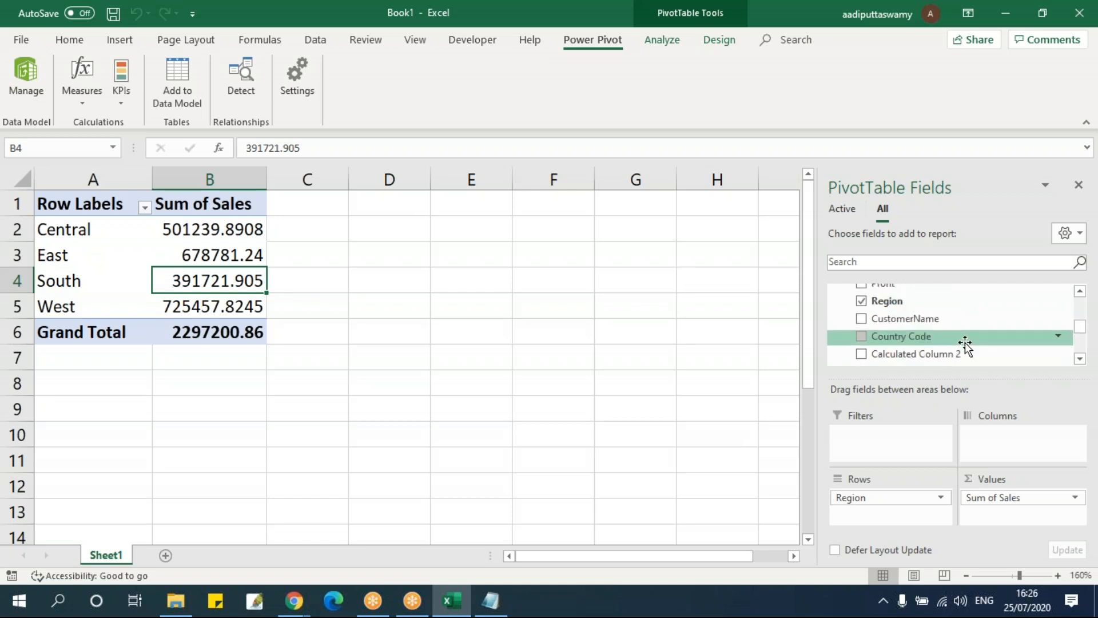
scroll(965, 343, down, 2)
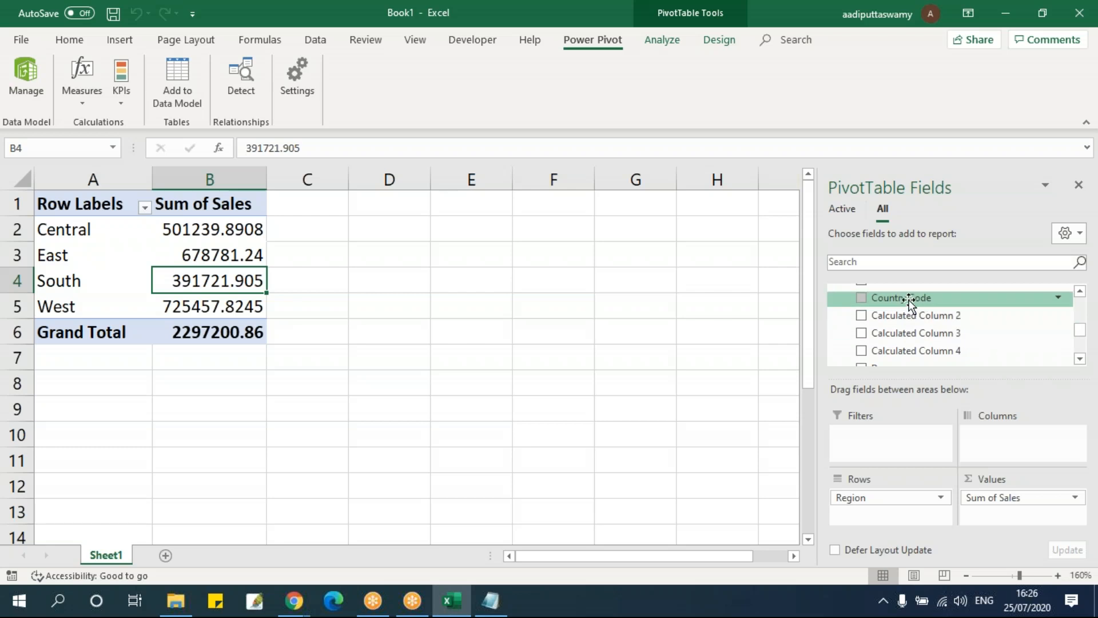
Replace Region with Country Code as the PivotTable's row field and review the sales per country code
drag(857, 497, 549, 335)
drag(921, 296, 881, 506)
drag(94, 234, 94, 253)
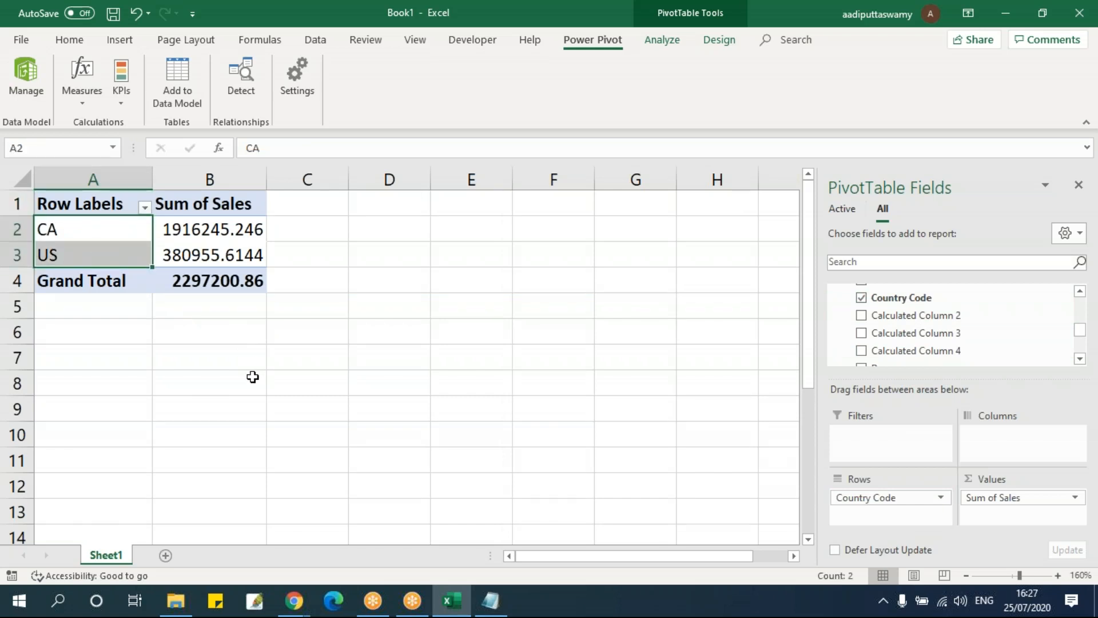
drag(121, 232, 120, 246)
drag(211, 229, 211, 252)
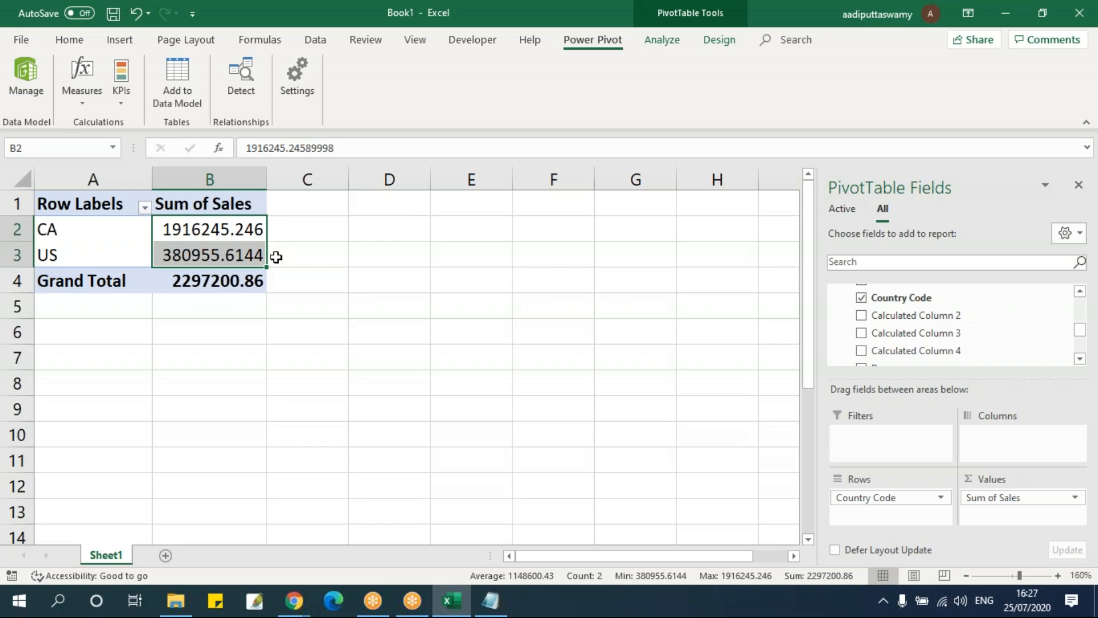
drag(94, 230, 98, 262)
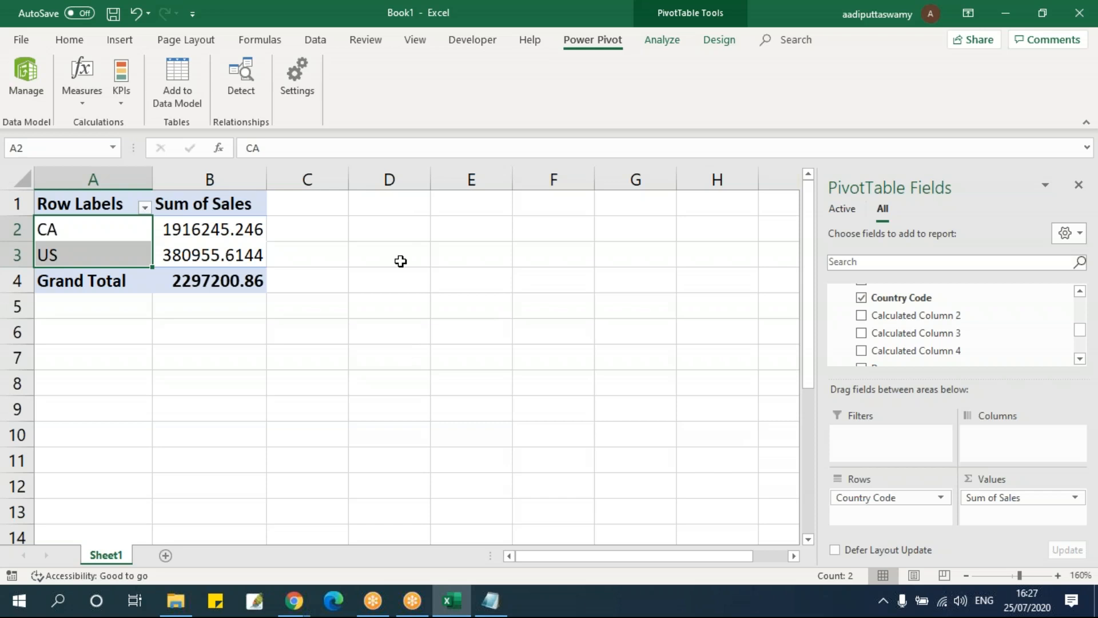
Switch to the Notepad notes and examine the DATE formula and its year, month and day arguments
click(490, 601)
click(536, 393)
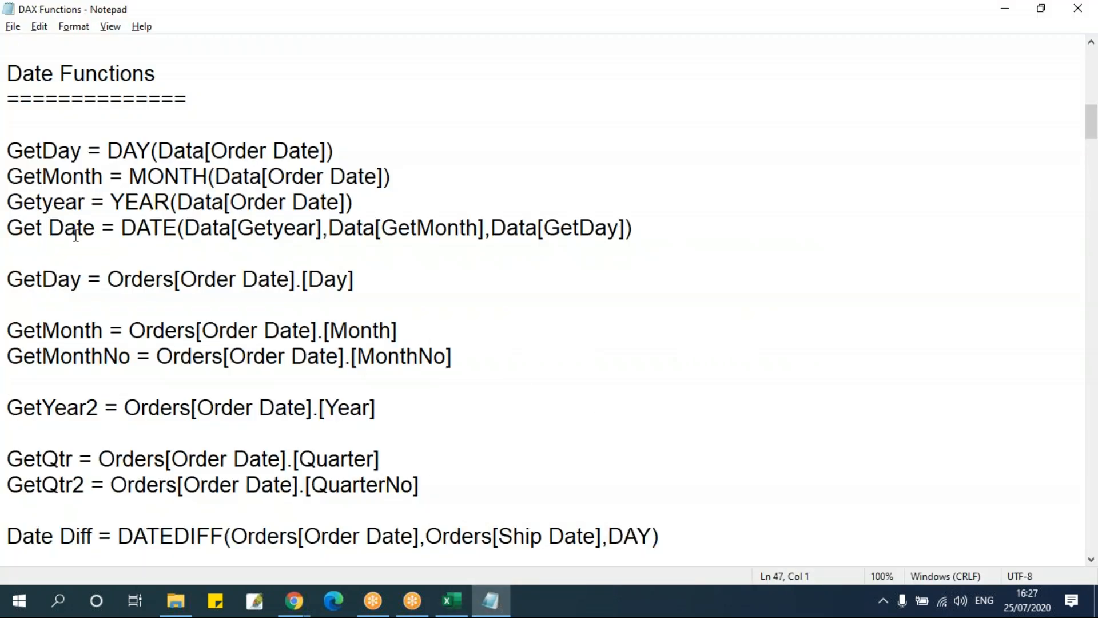
drag(121, 229, 172, 231)
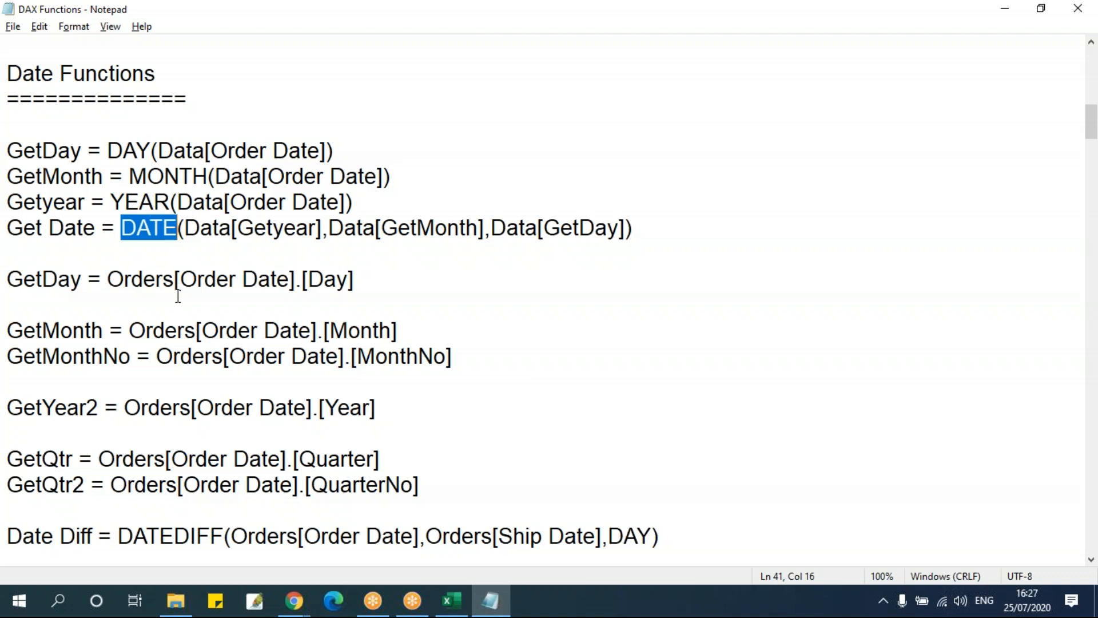
drag(184, 229, 634, 230)
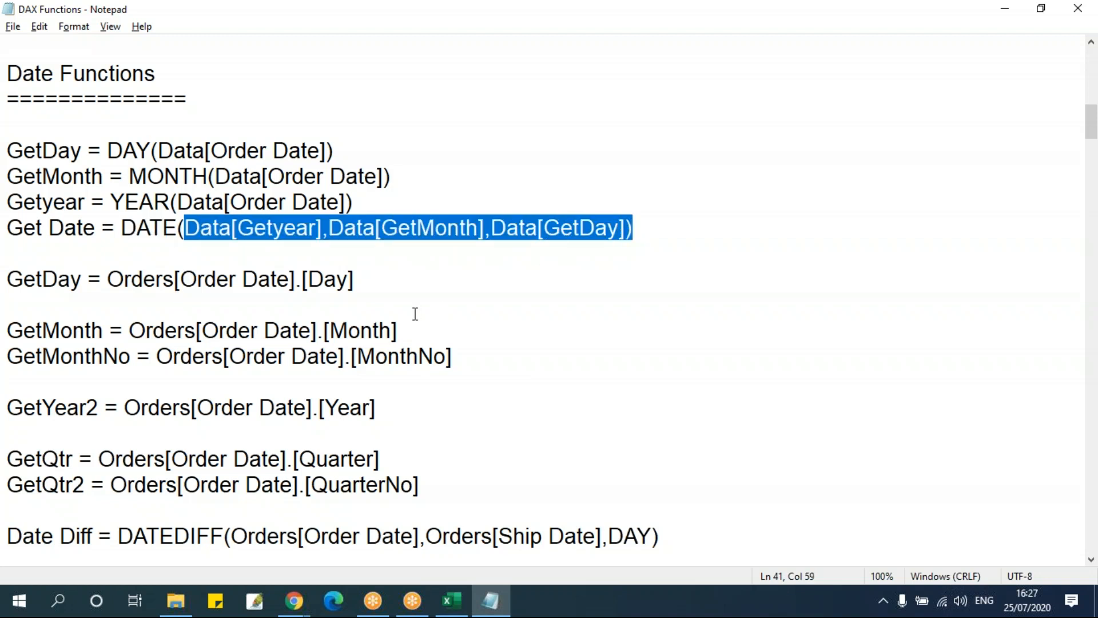
click(302, 268)
drag(185, 228, 321, 229)
click(365, 267)
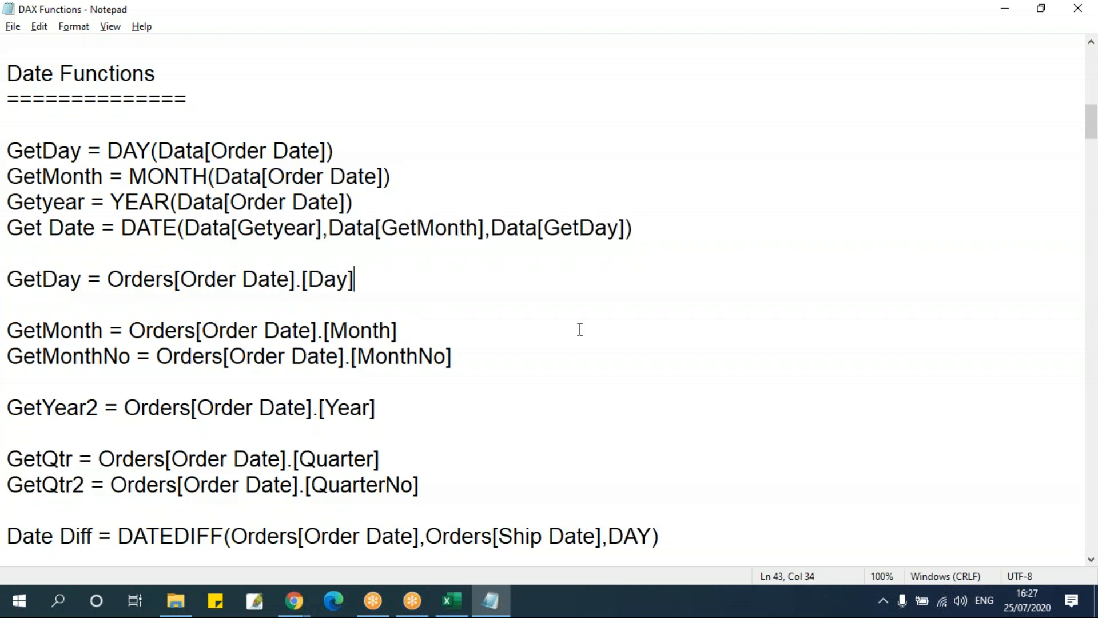
Switch from Notepad to the Power Pivot window and start a DATE formula in the Data table's empty column
key(alt+Tab)
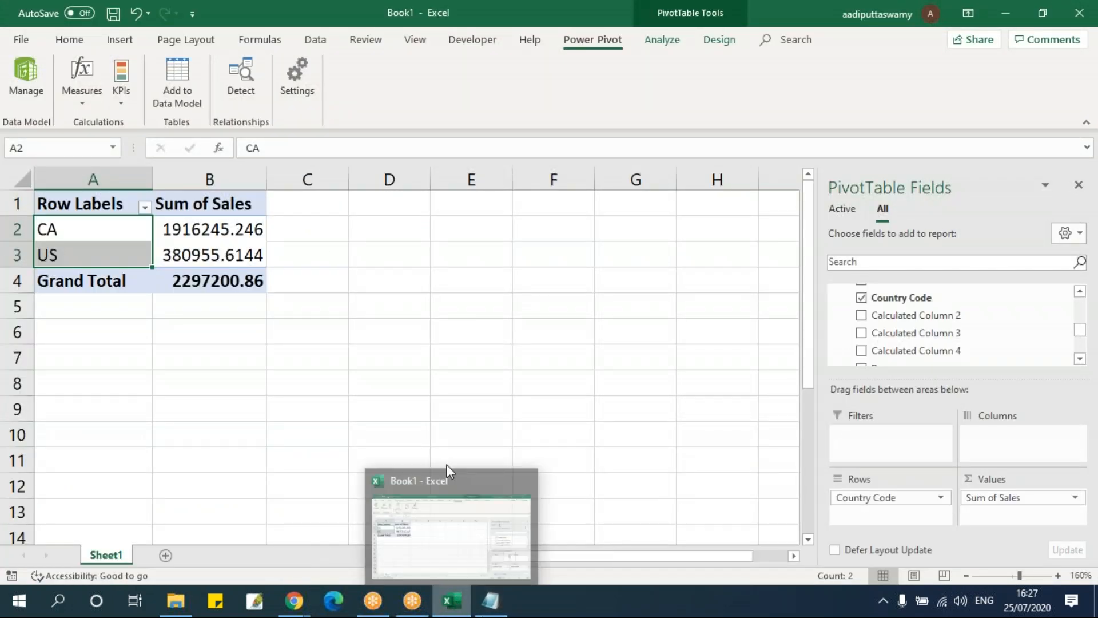
click(24, 75)
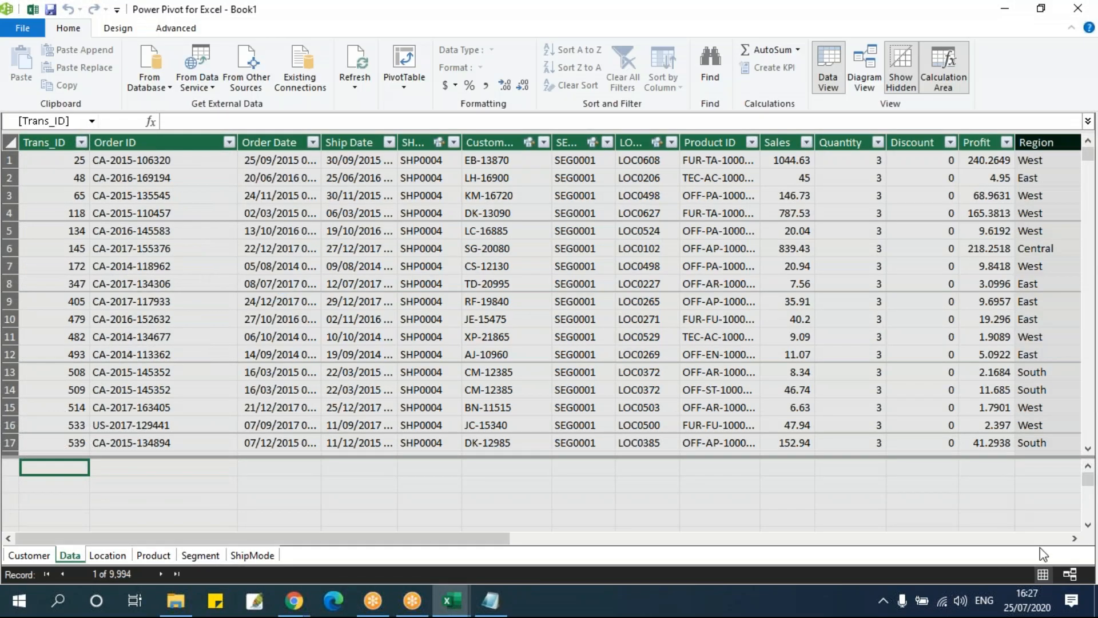
click(1046, 538)
click(1045, 538)
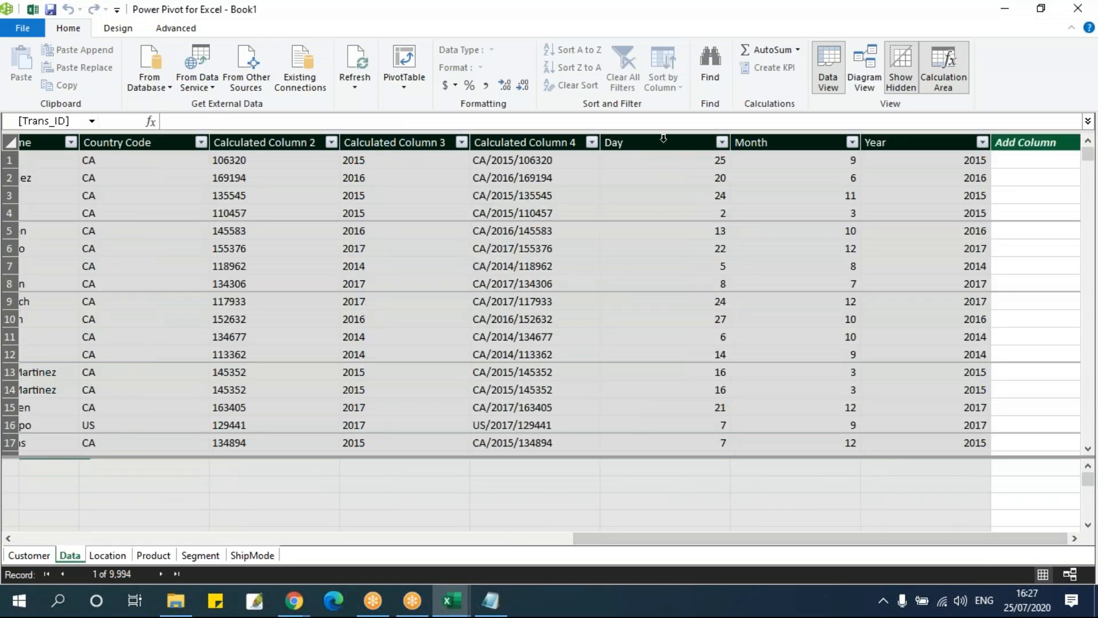
click(1026, 167)
click(418, 119)
text(=DATE(da)
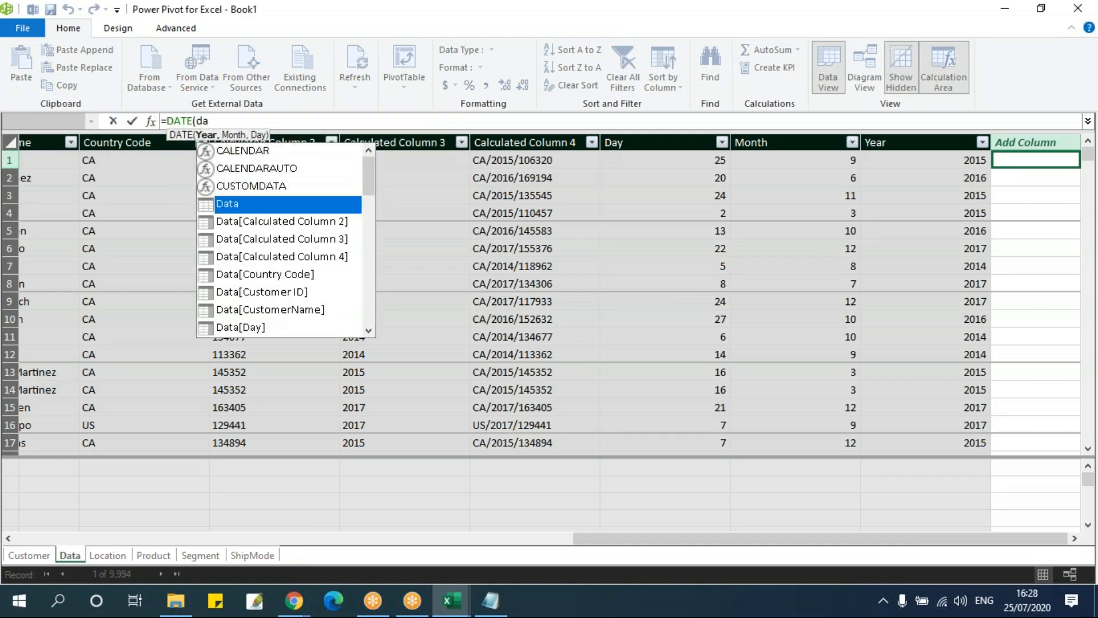
key(Down)
key(Down)
key(Down)
key(Down)
key(Down)
key(Down)
key(Down)
key(Tab)
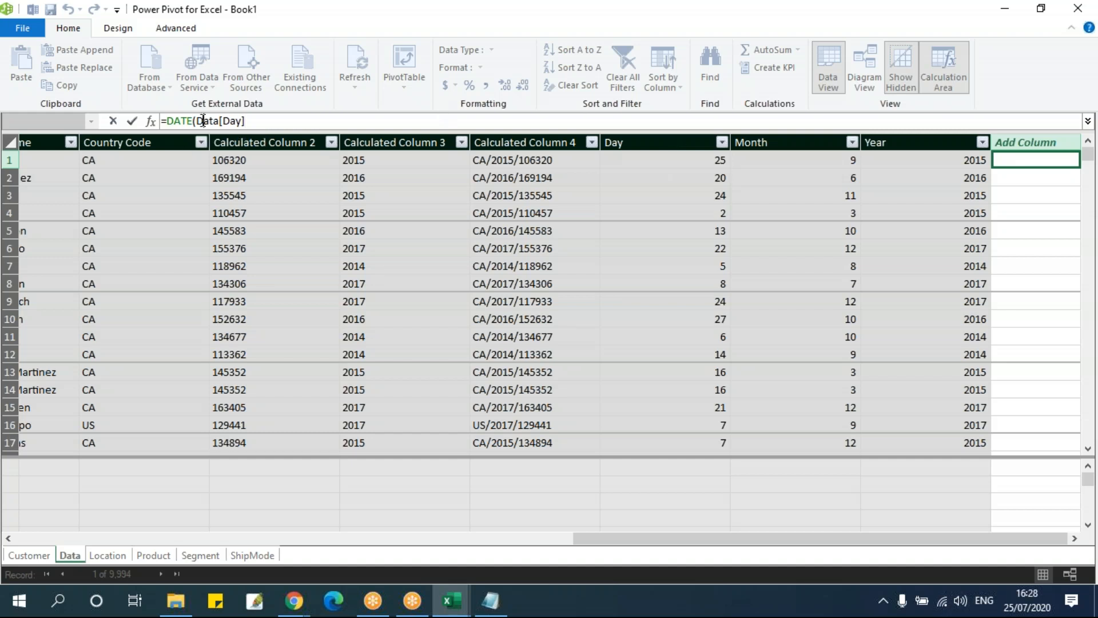
drag(200, 121, 331, 120)
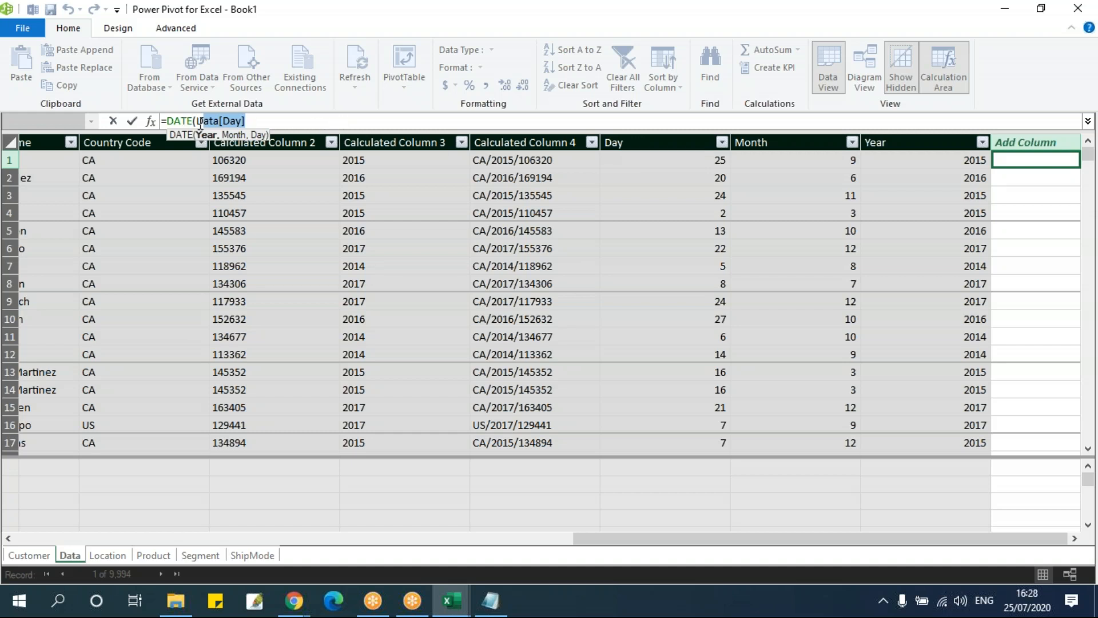
key(BackSpace)
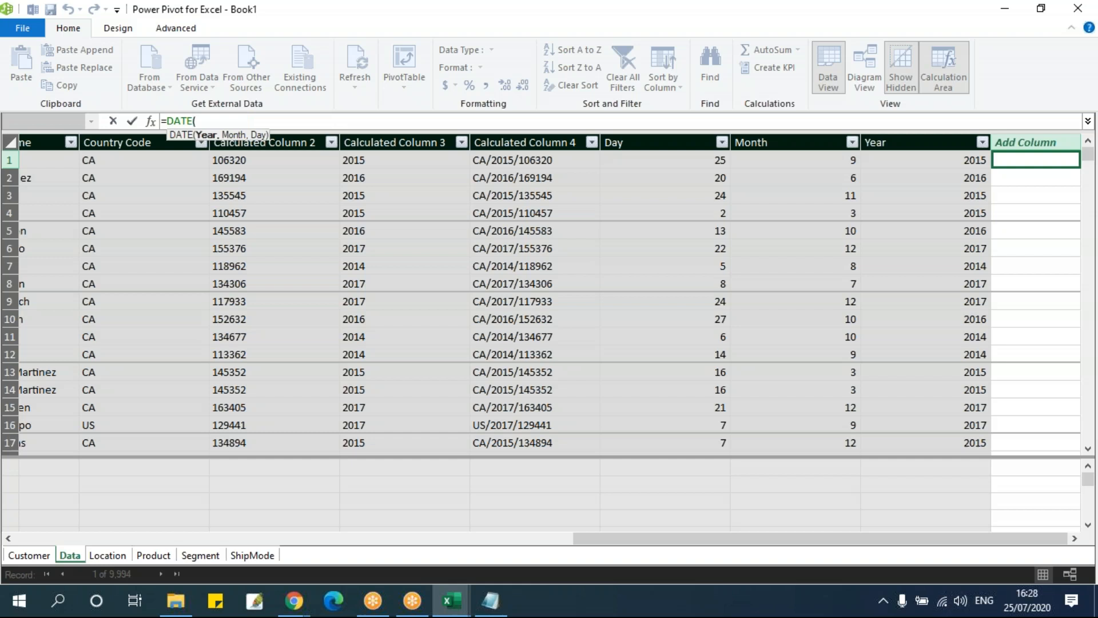
Complete and commit the calculated column formula as =DATE(Data[Year],Data[Month],Data[Day])
text(year)
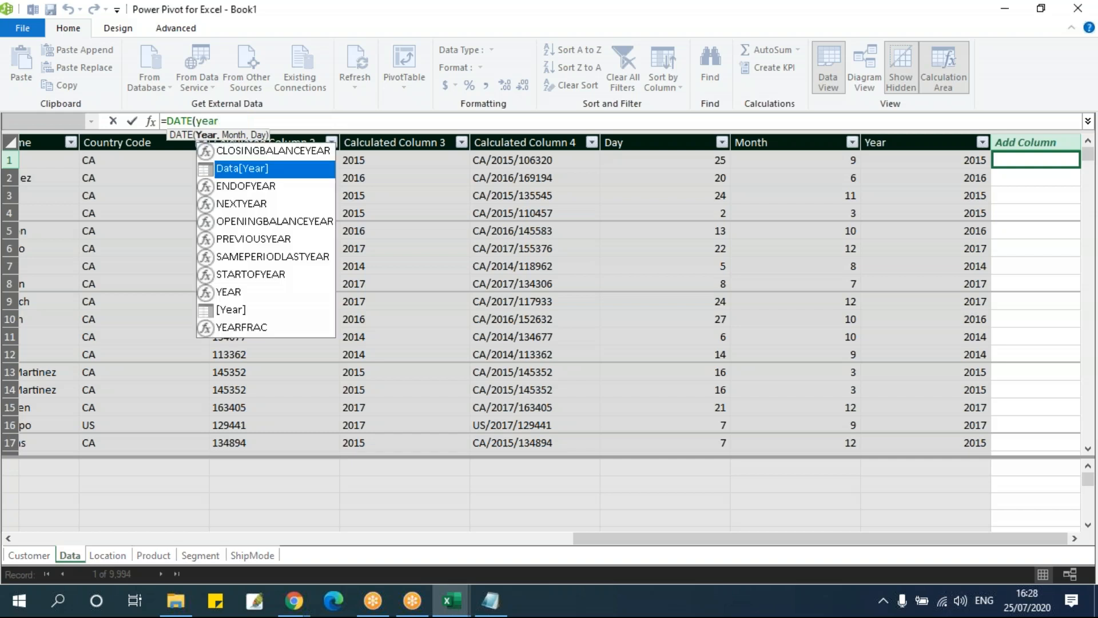
key(Tab)
text(,month)
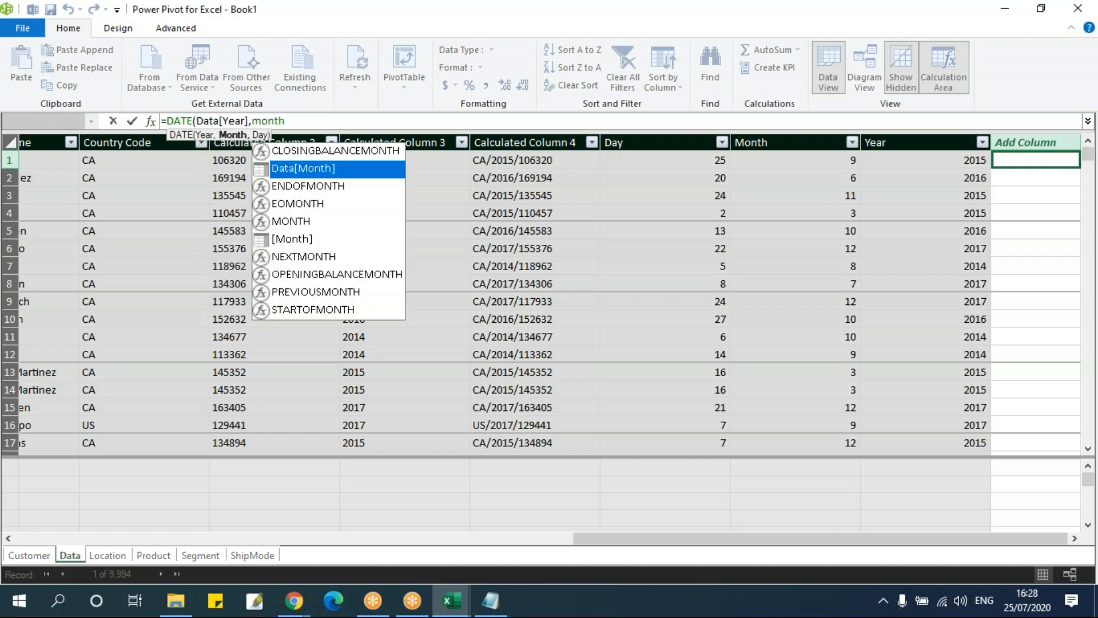
key(Tab)
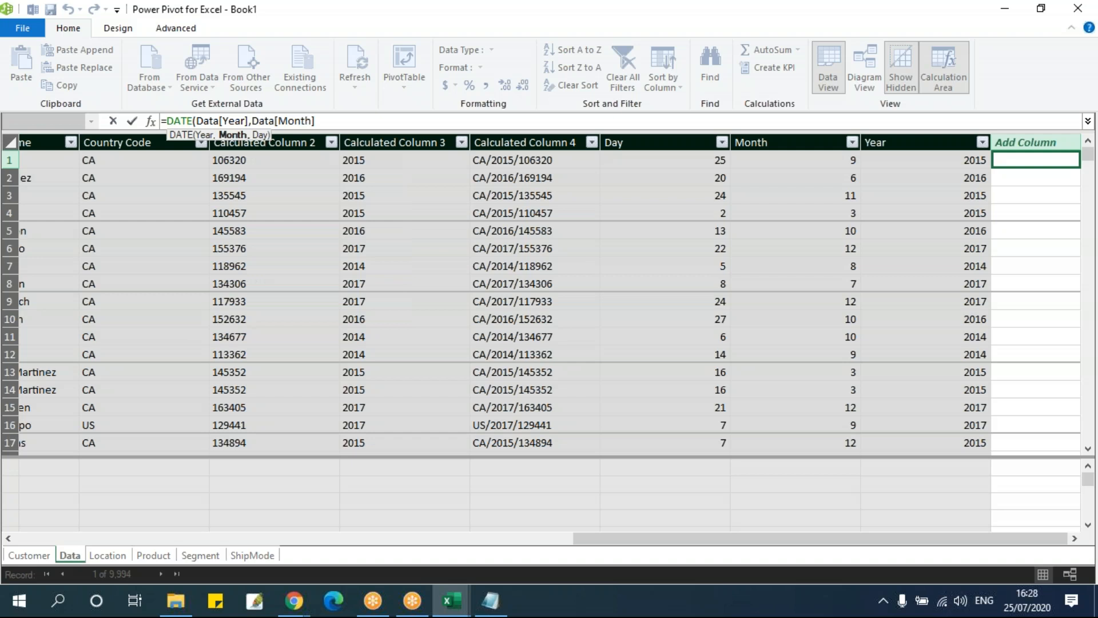
text(,day)
key(Tab)
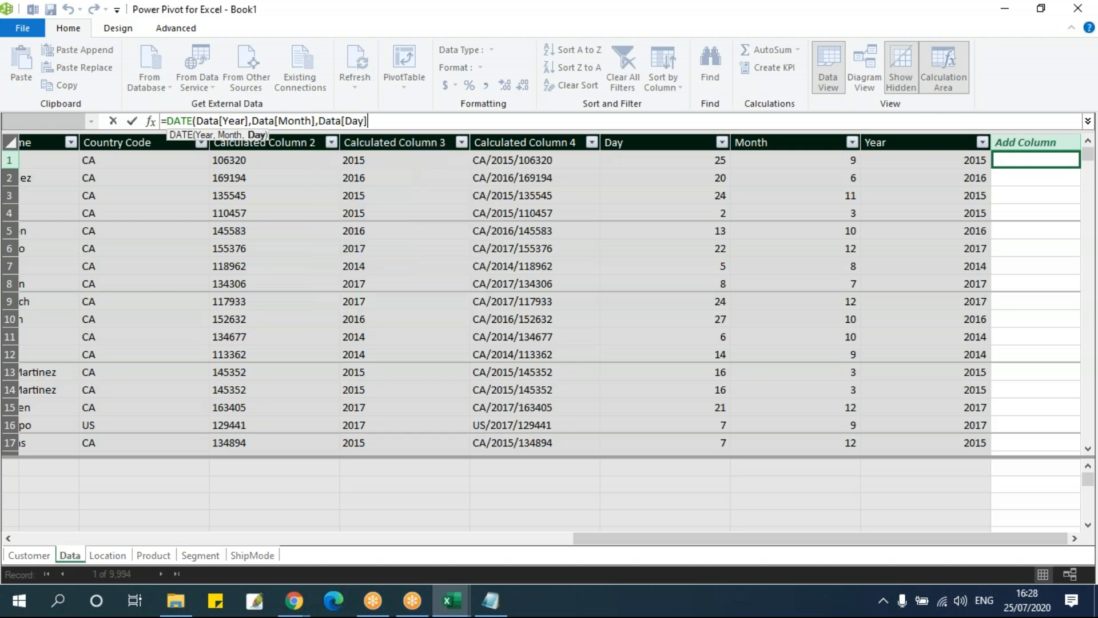
text())
key(Return)
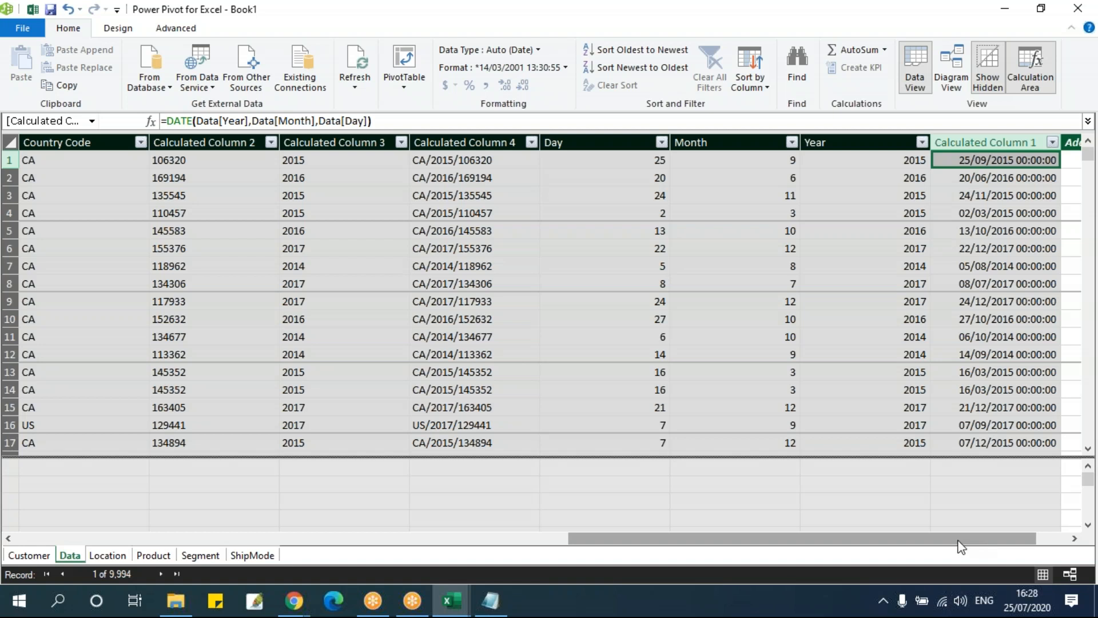
click(1075, 538)
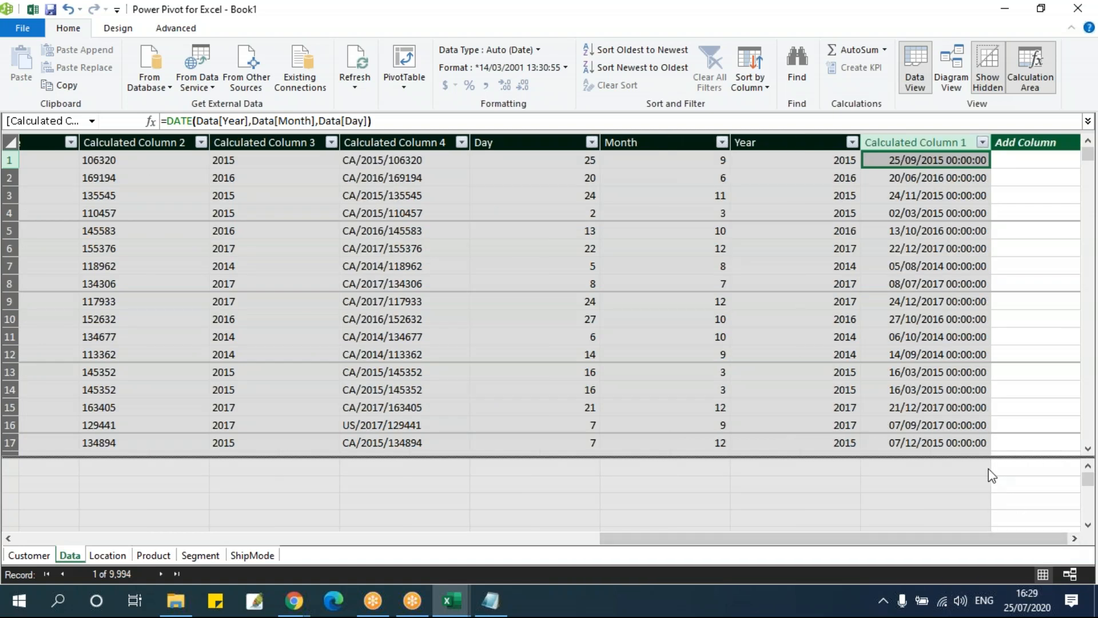
Switch to the Notepad notes and examine the DATEDIFF and DATEADD formulas
key(alt+Tab)
key(Tab)
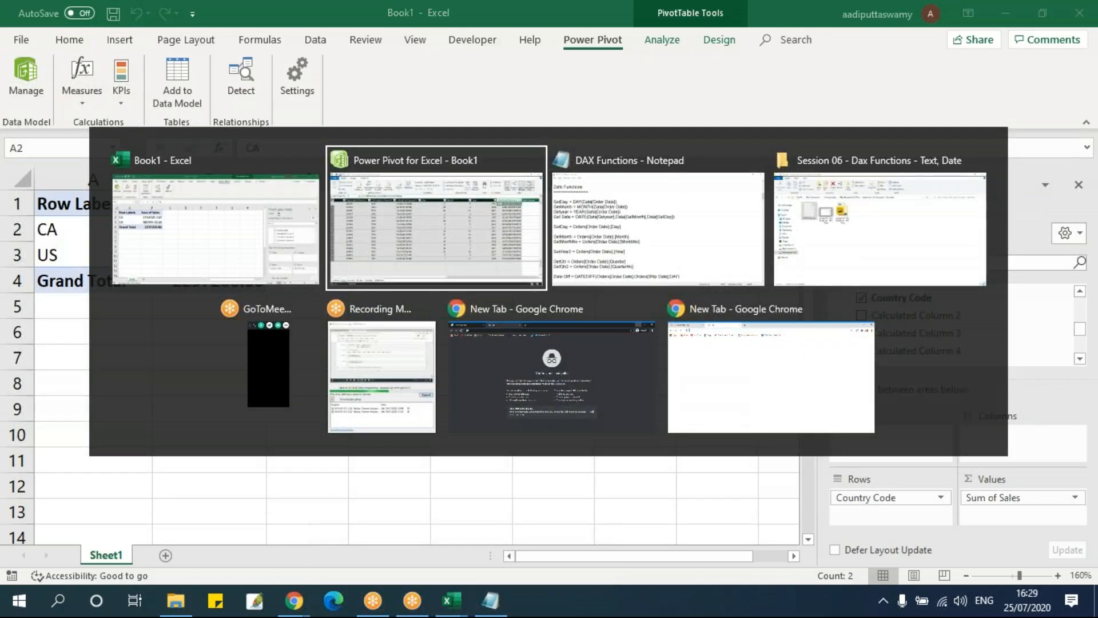
click(481, 389)
scroll(504, 433, down, 4)
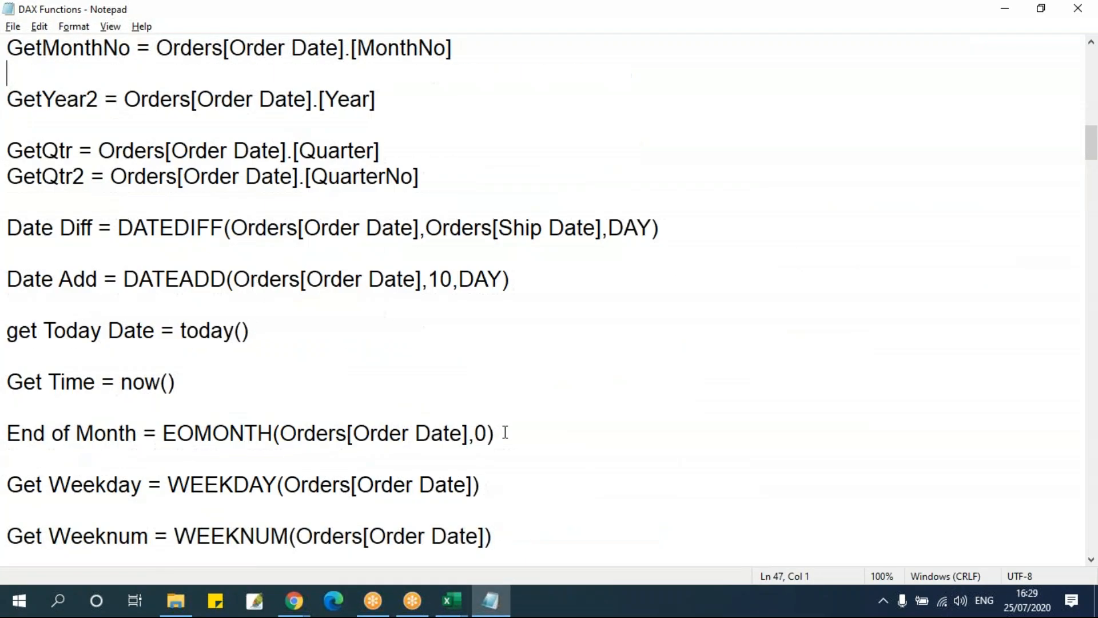
click(182, 252)
double_click(182, 234)
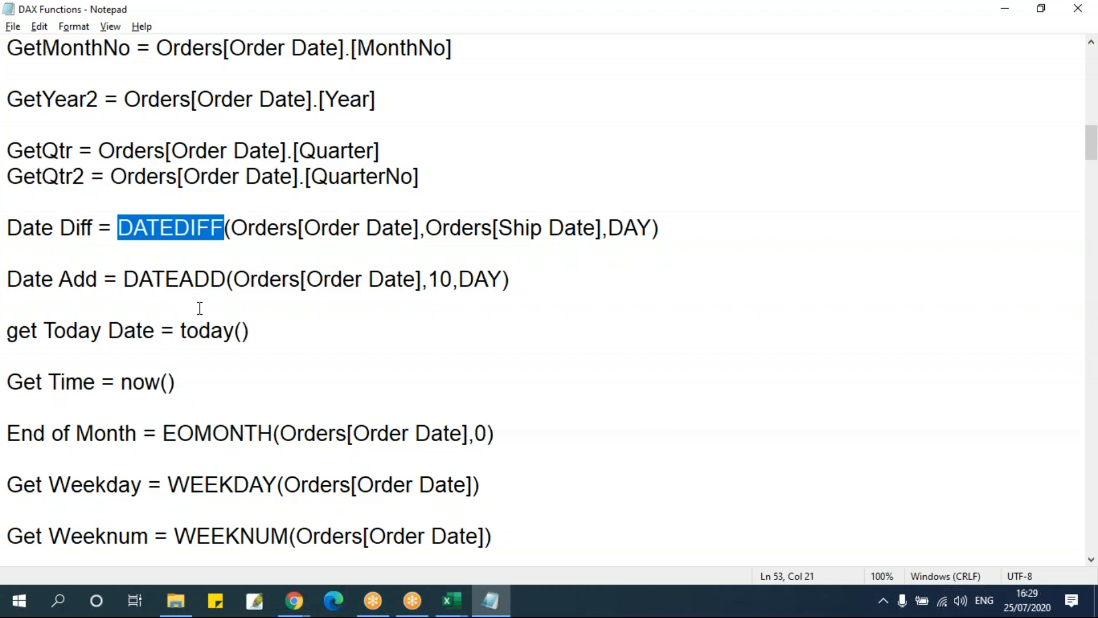
click(193, 280)
double_click(193, 280)
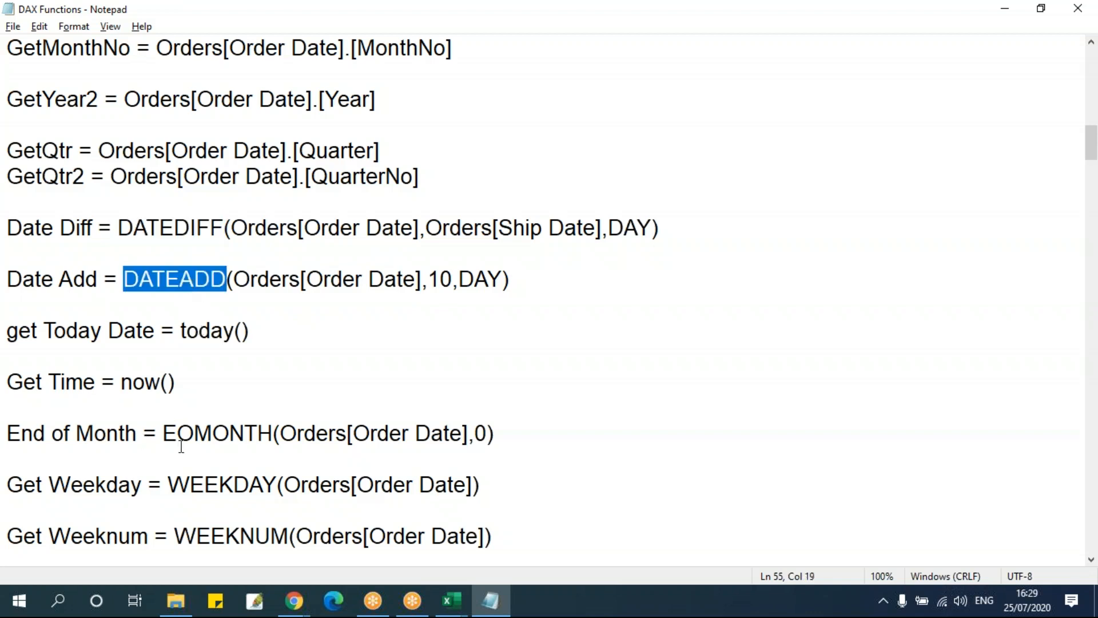
Return to the Power Pivot window and compare the Order Date and Ship Date columns of the Data table
key(alt+Tab)
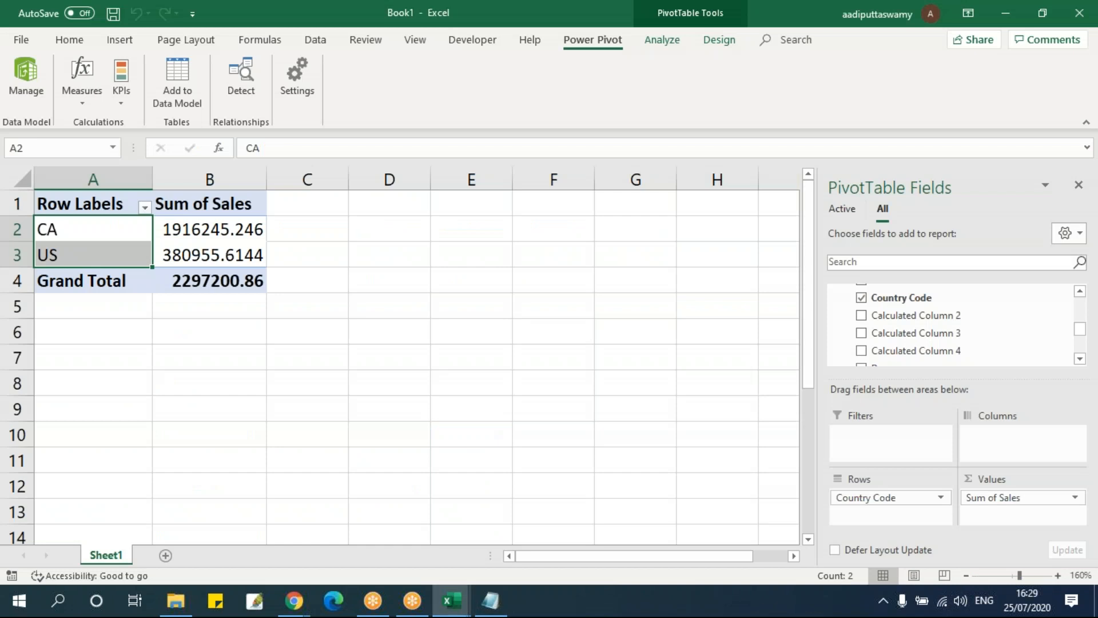
key(alt+Tab)
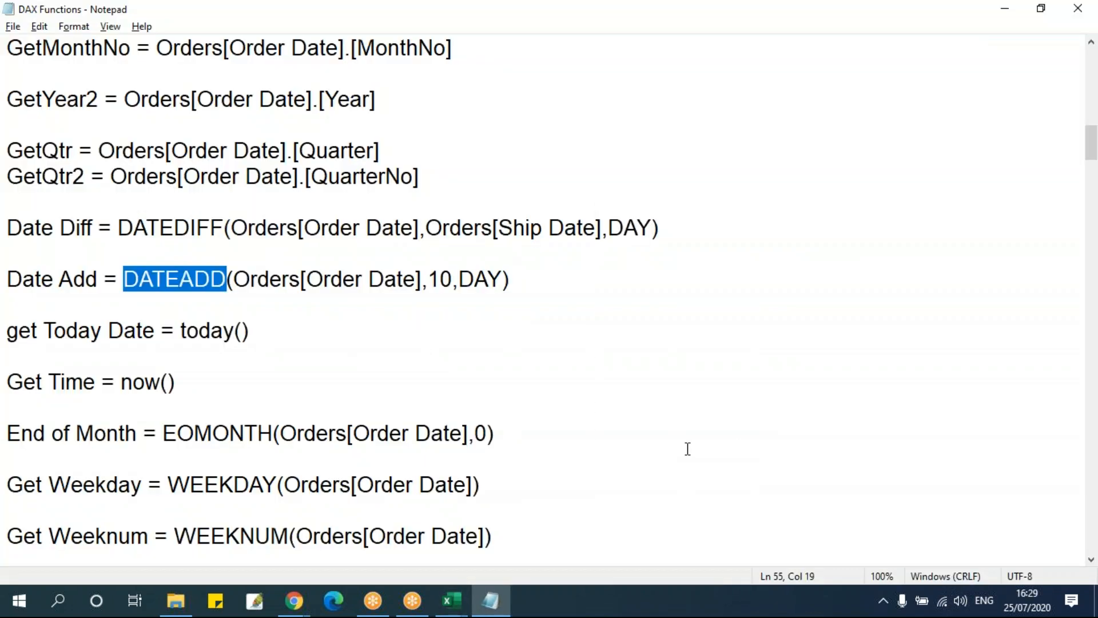
click(451, 600)
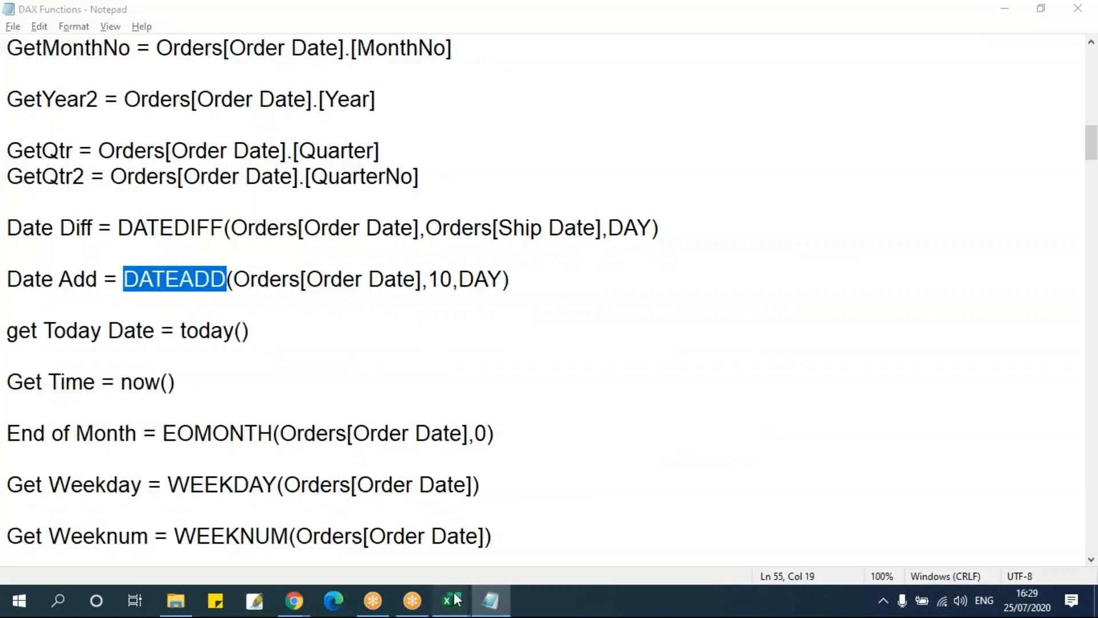
click(506, 533)
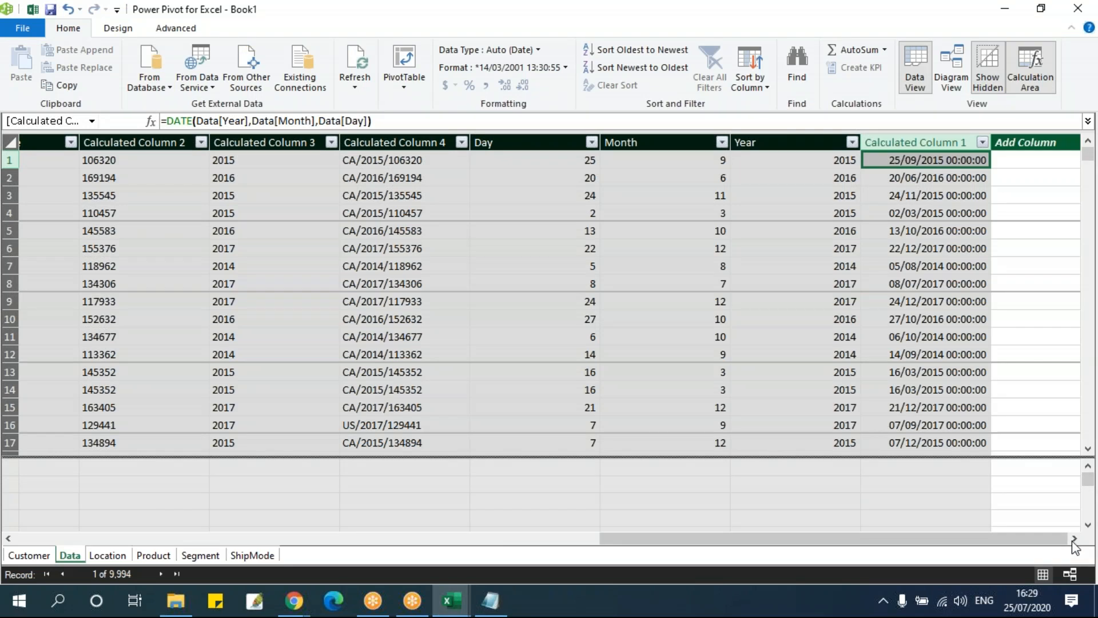
click(1014, 165)
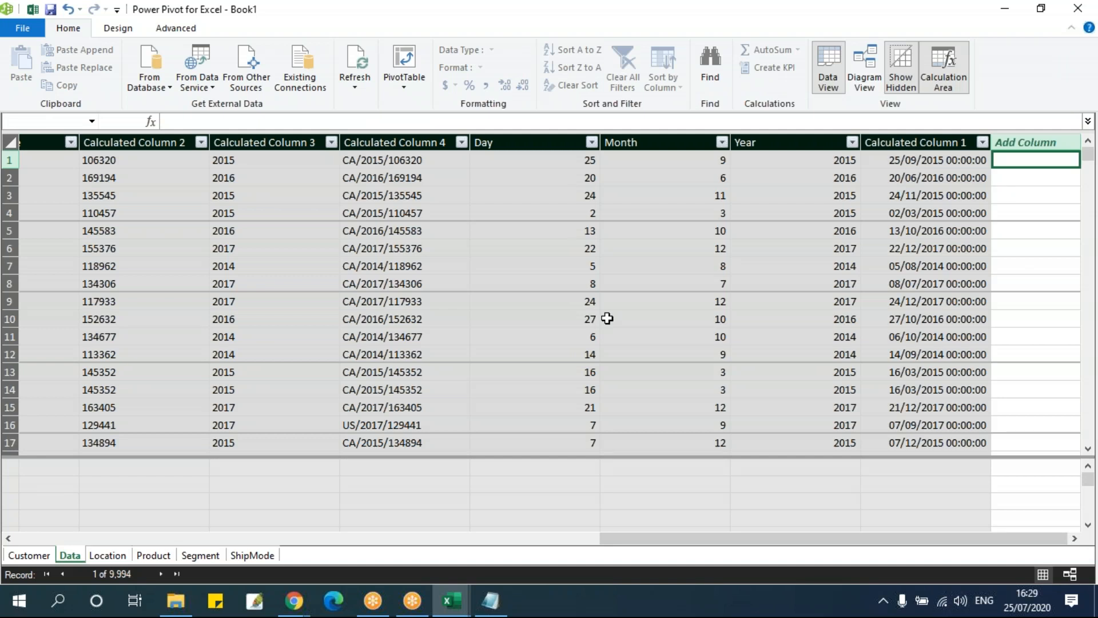
drag(626, 537, 25, 537)
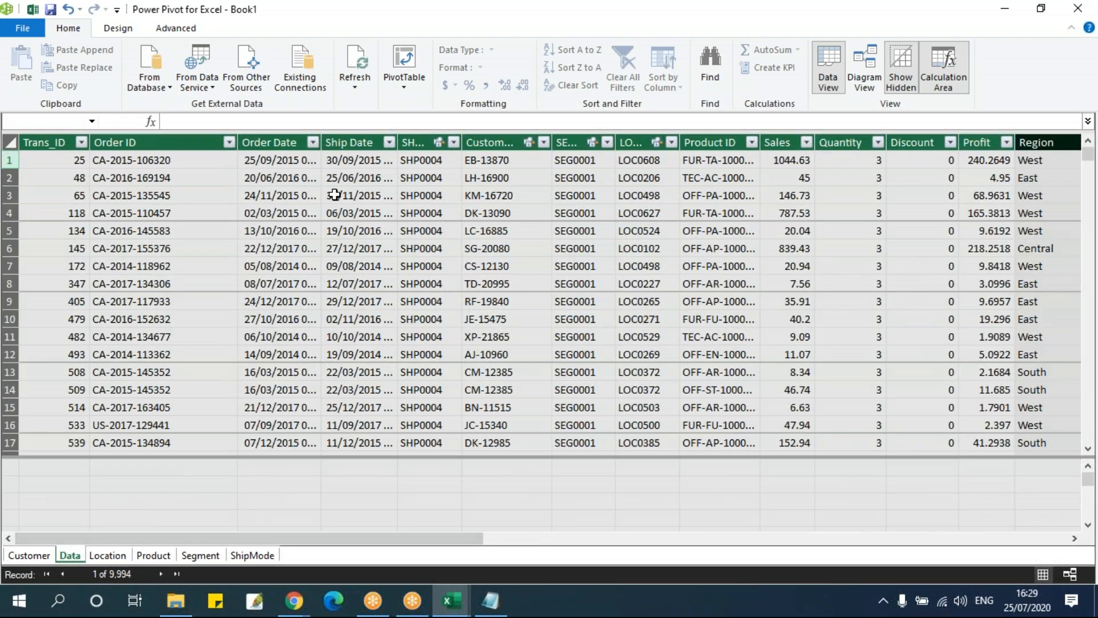
click(289, 162)
click(358, 154)
Start a DATEDIFF formula in the empty column after the DATE calculated column
drag(304, 541, 1046, 551)
click(1028, 161)
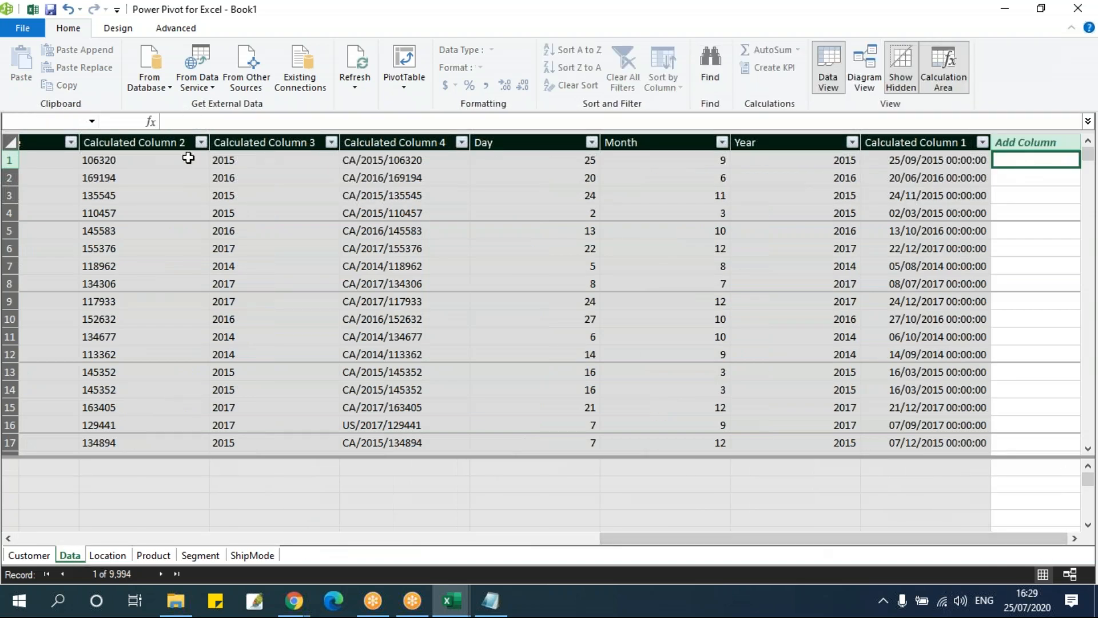
click(223, 123)
text(=date)
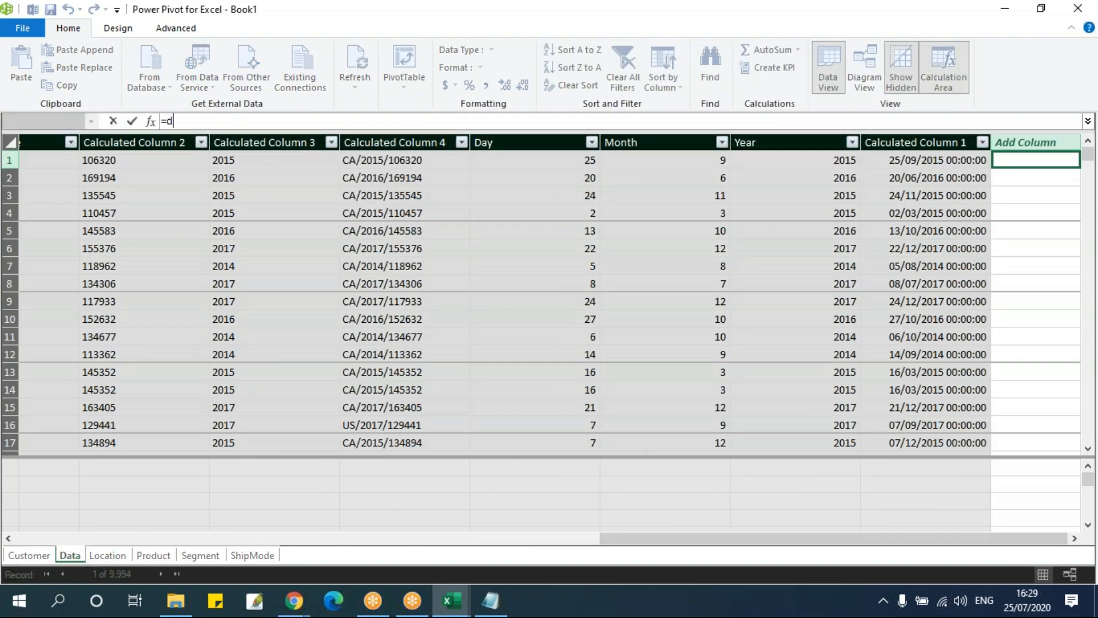
key(Down)
key(Down)
key(Tab)
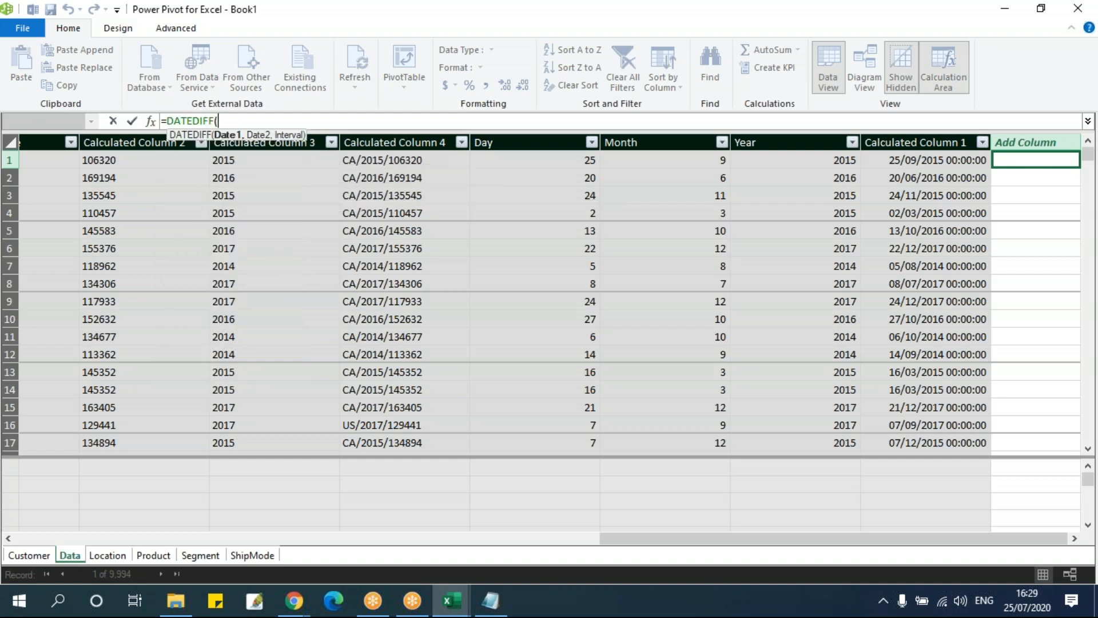
Supply Data[Order Date] as the first date and Data[Ship Date] as the second date of the DATEDIFF formula
text(ore)
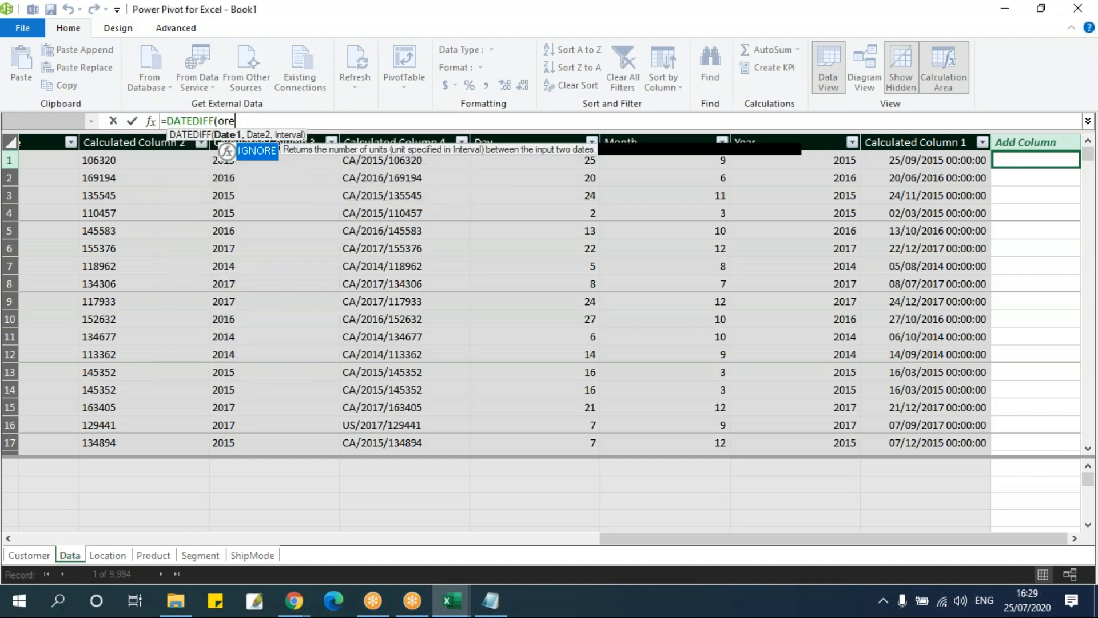
key(BackSpace)
key(Down)
key(Tab)
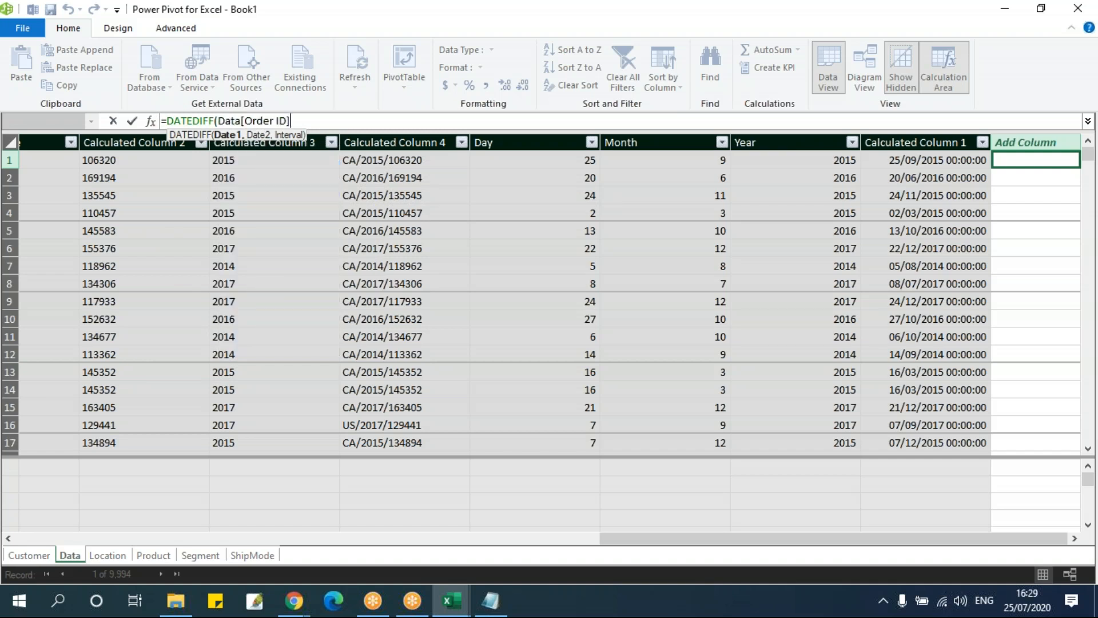
key(BackSpace)
key(BackSpace)
key(BackSpace)
key(Tab)
text(,si)
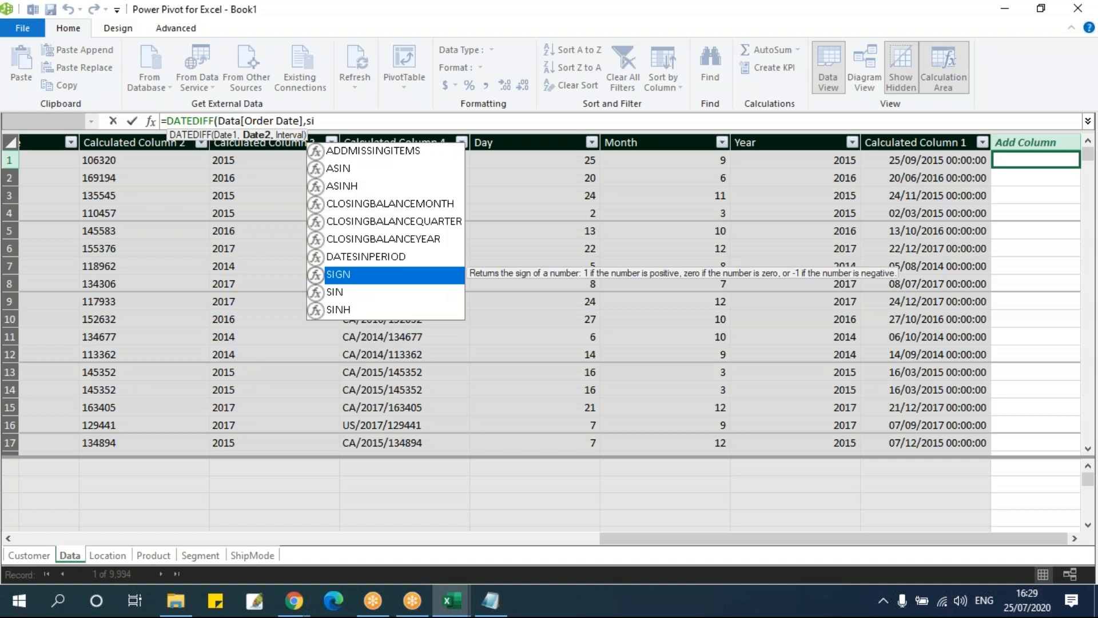
key(BackSpace)
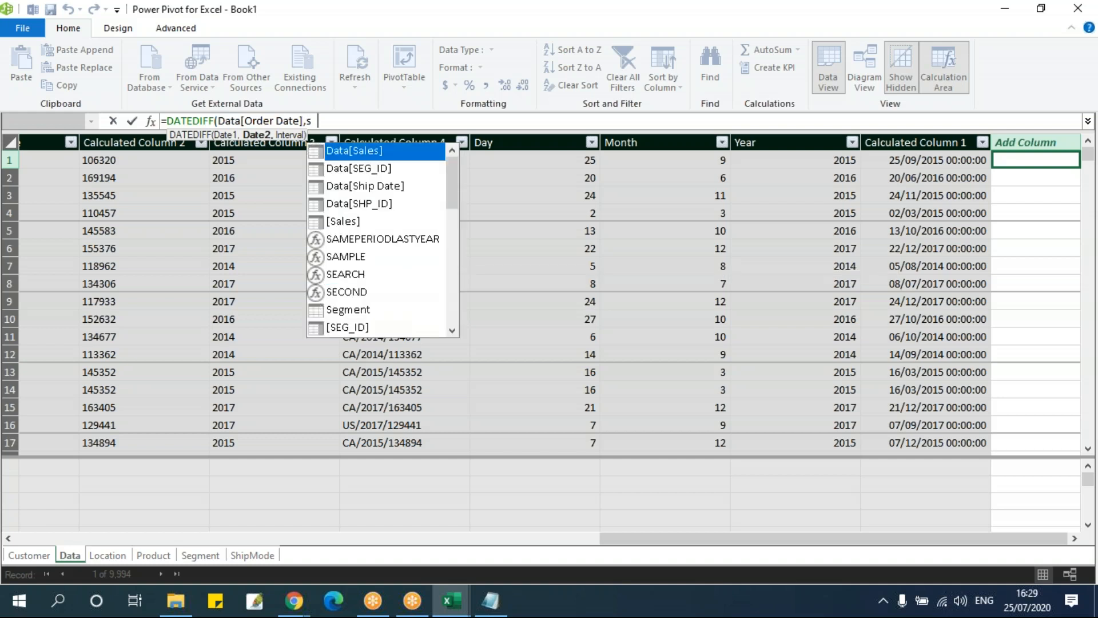
text(hip)
key(Tab)
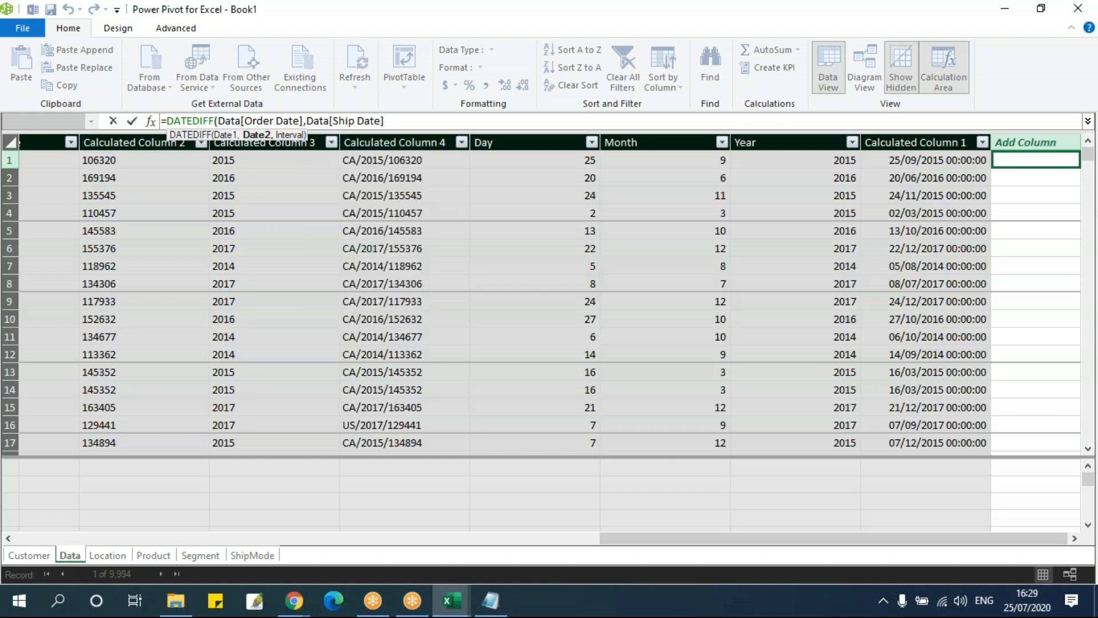
Browse the DATEDIFF interval options and choose DAY as the third argument
text(,)
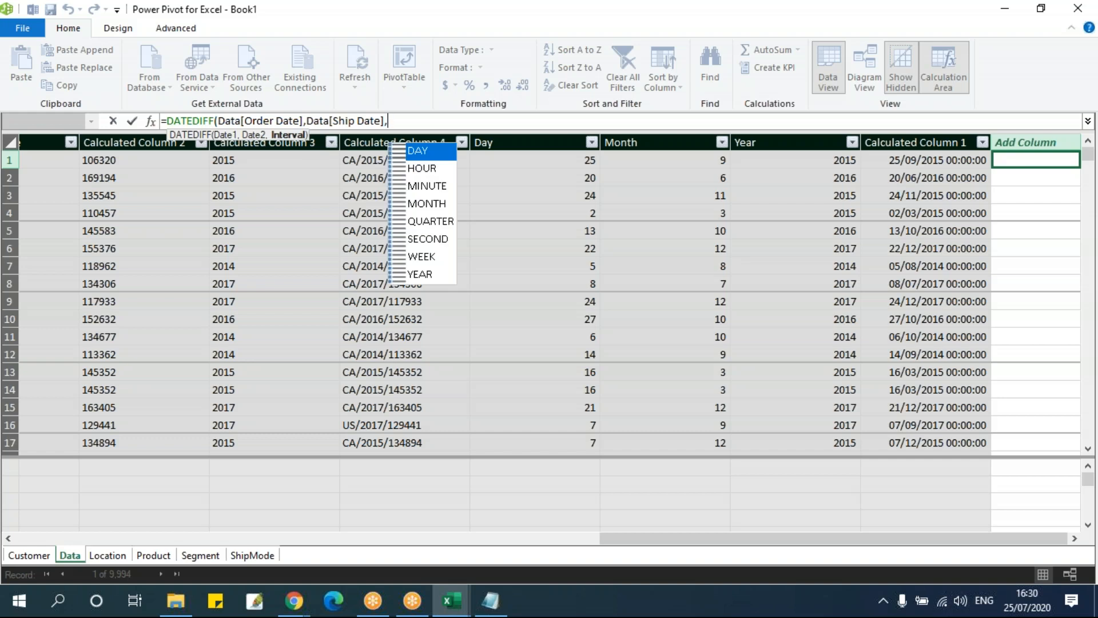
key(Down)
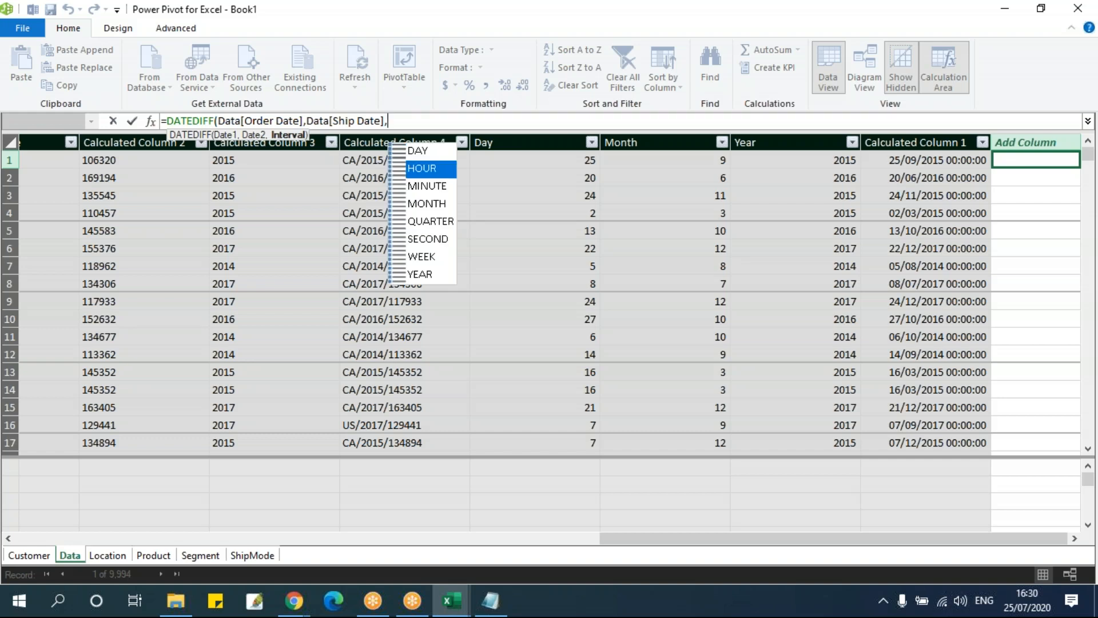
key(Up)
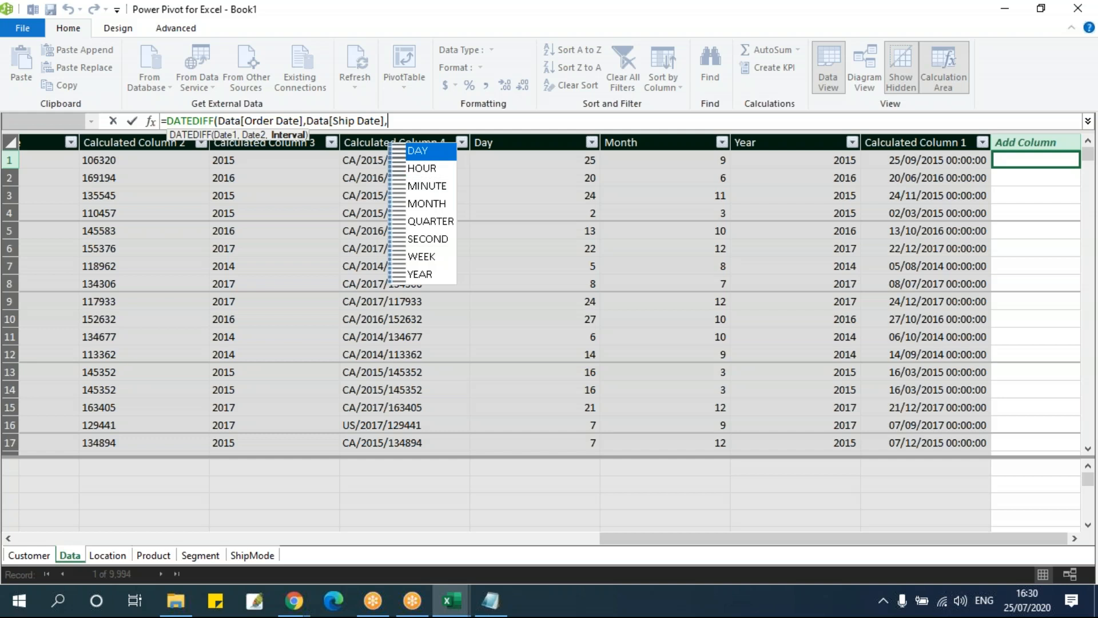
key(Down)
key(Down)
key(Down)
key(Down)
key(Up)
key(Up)
key(Up)
key(Up)
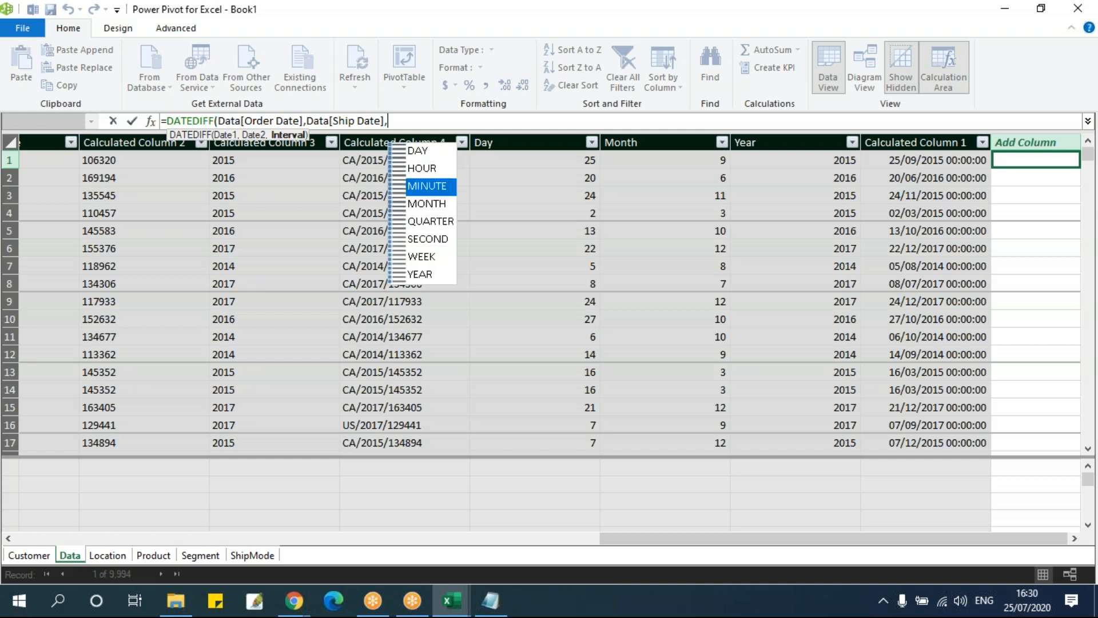
key(Tab)
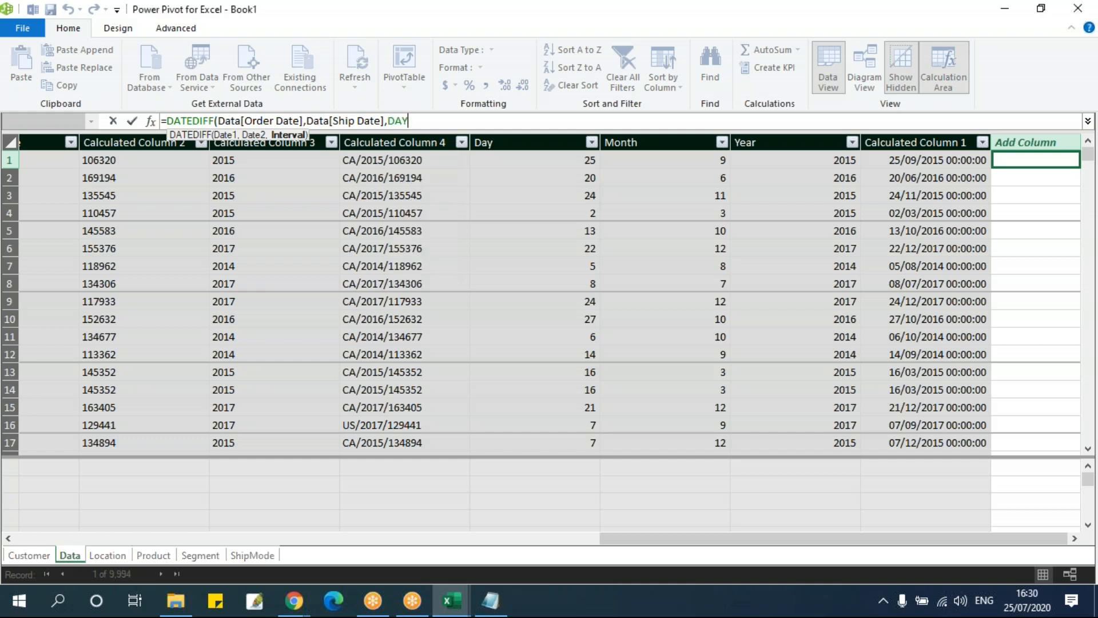
Complete and commit the DATEDIFF formula, and review the day differences in the column it fills
text())
key(Return)
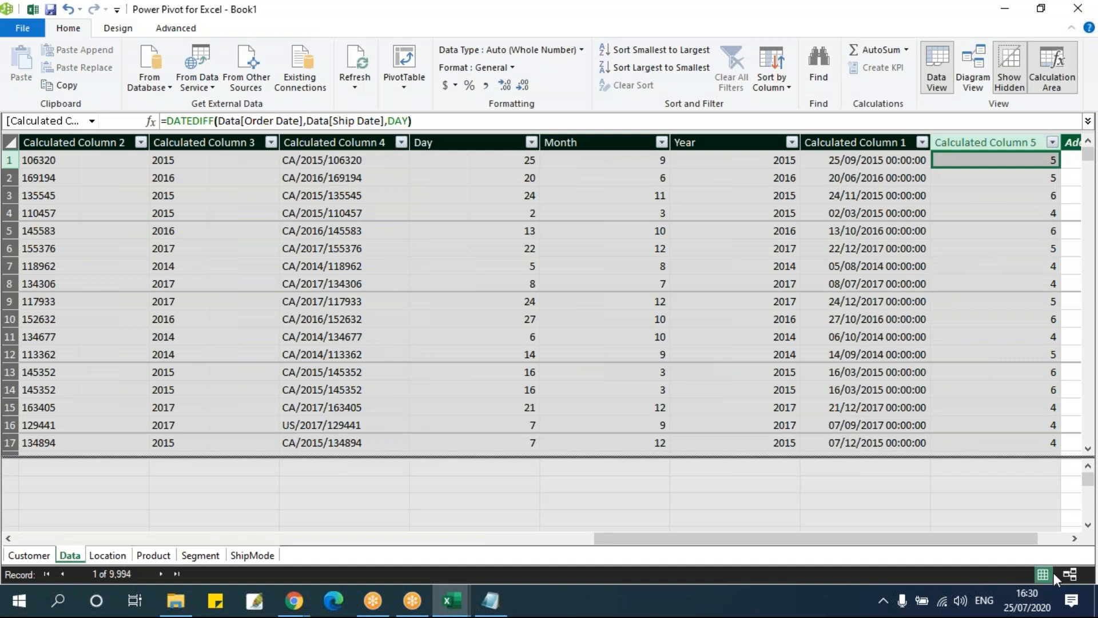
click(1075, 538)
drag(957, 166, 955, 446)
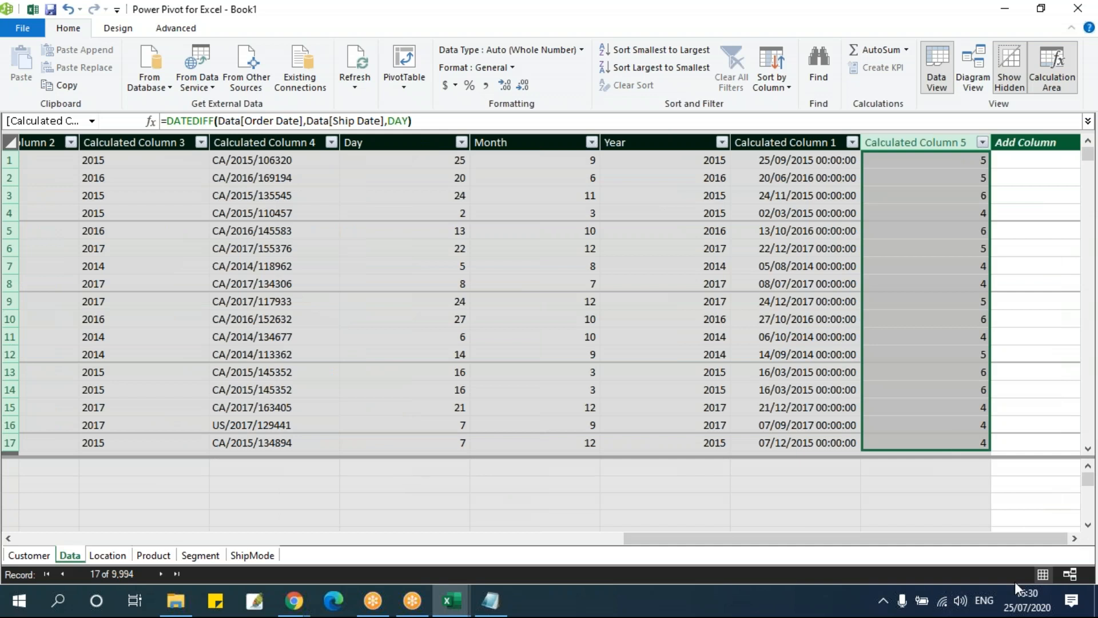
Start a DATEADD formula in the next empty column with Data[Order Date] as its dates argument
click(1038, 162)
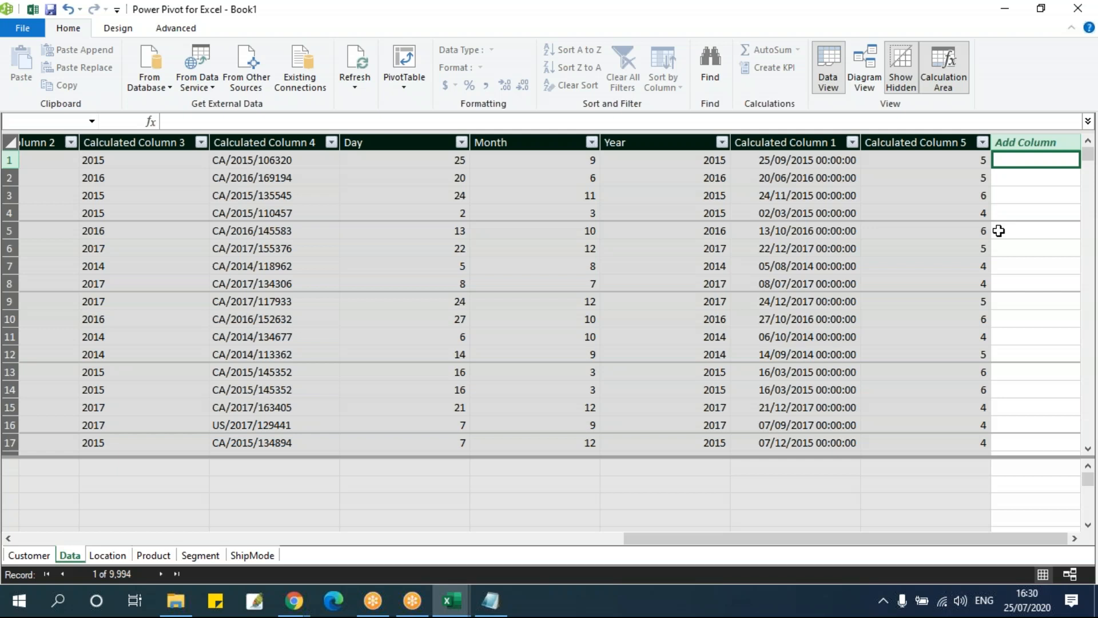
click(373, 120)
text(=DATEADD()
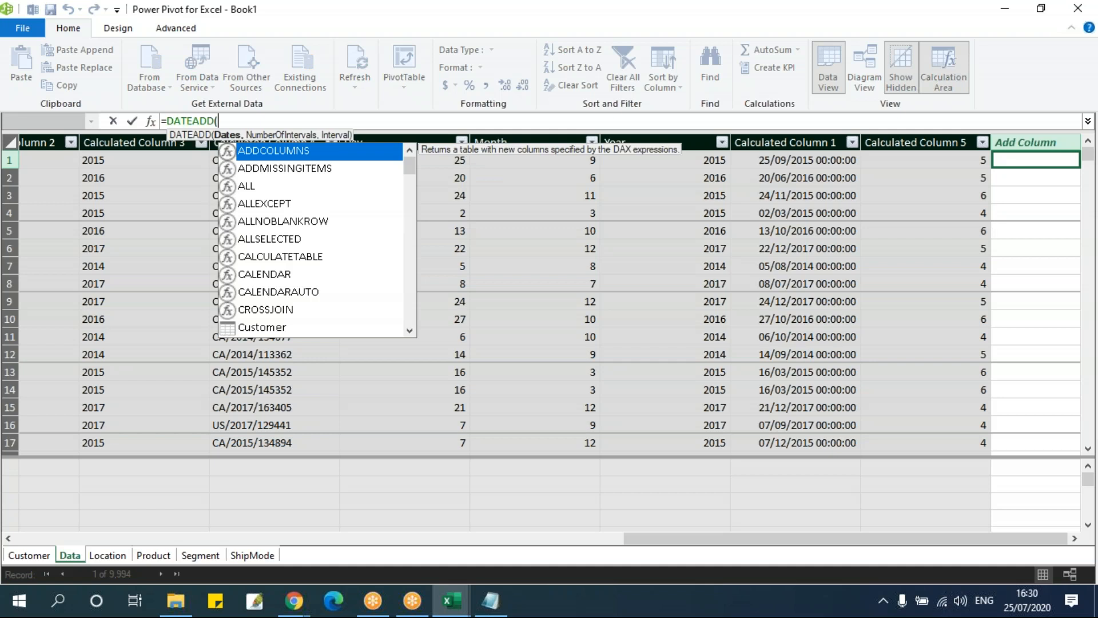
text(order)
key(Tab)
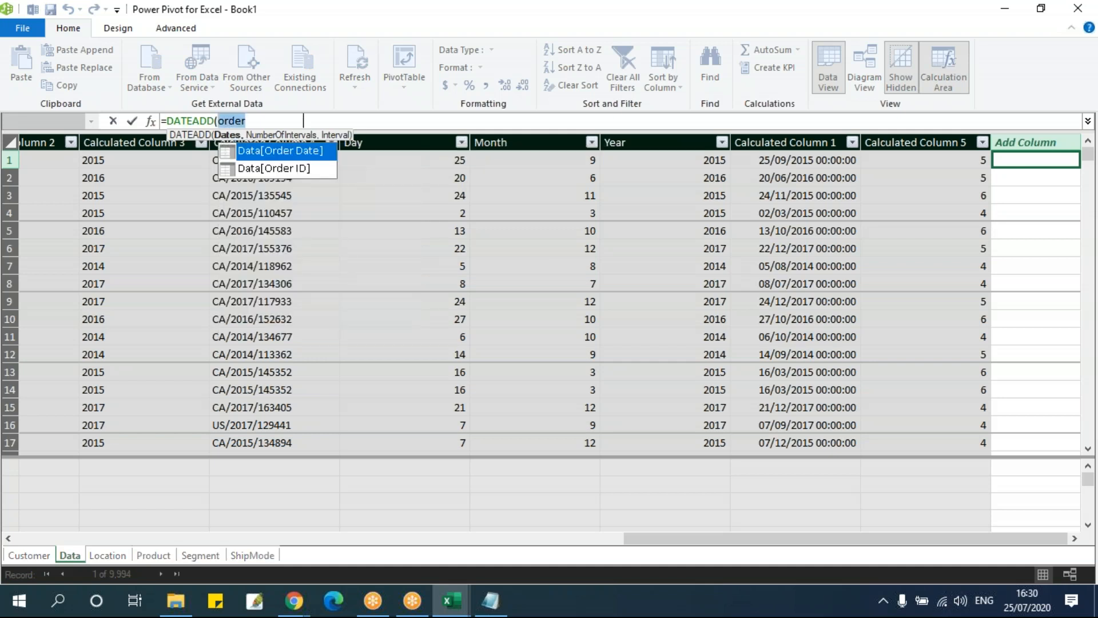
text(,)
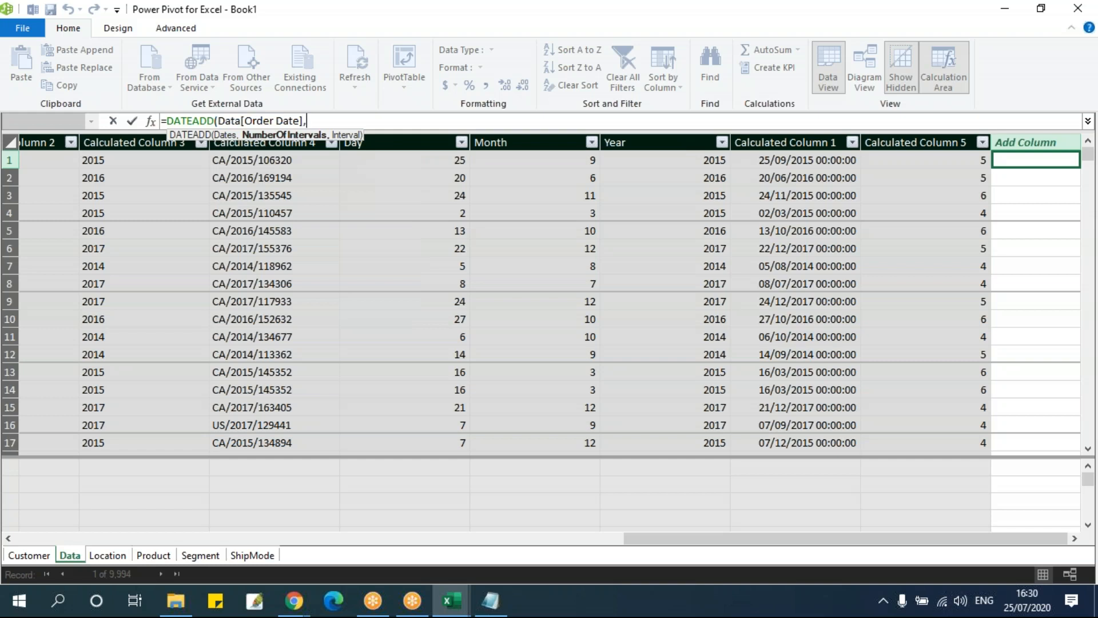
Finish the DATEADD formula with 10 as the number of intervals and DAY as the interval, and commit it
text(10,)
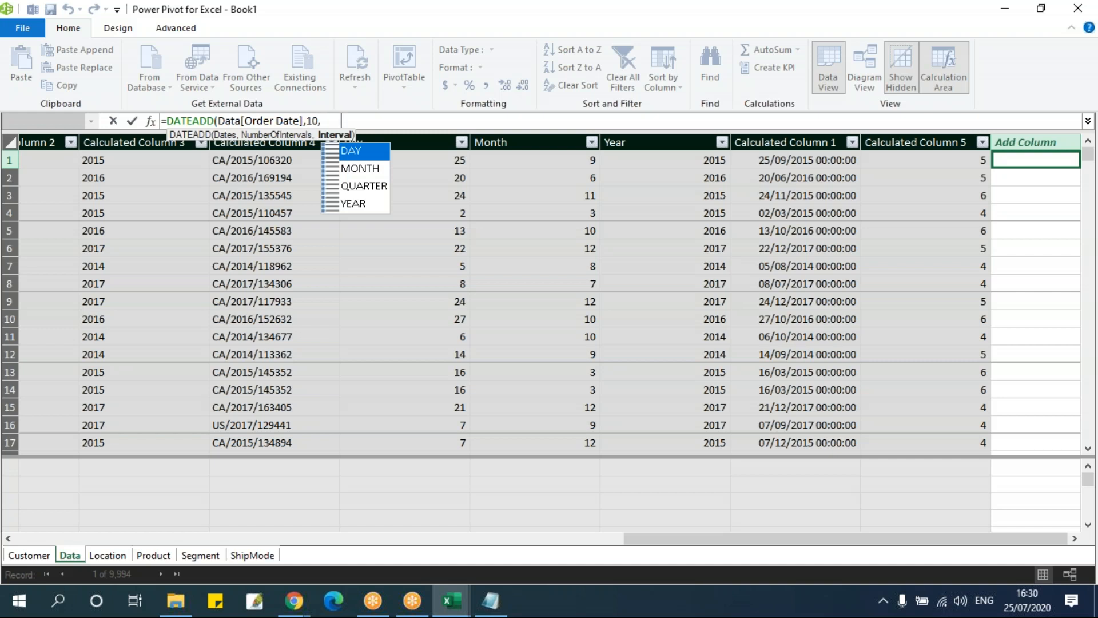
key(Tab)
key(BackSpace)
key(BackSpace)
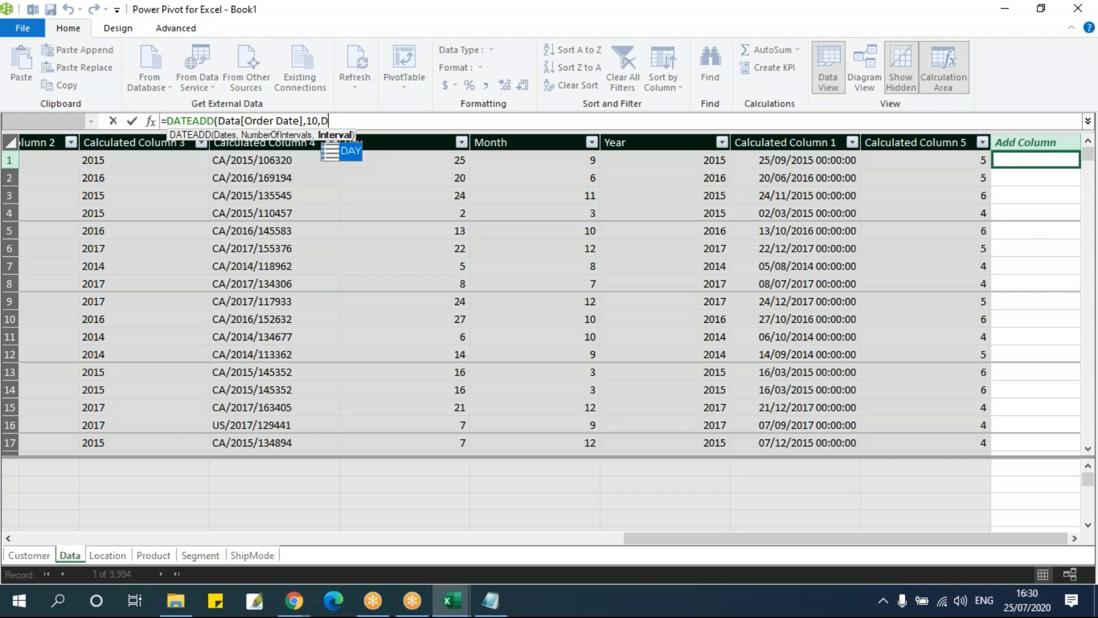
key(Tab)
text())
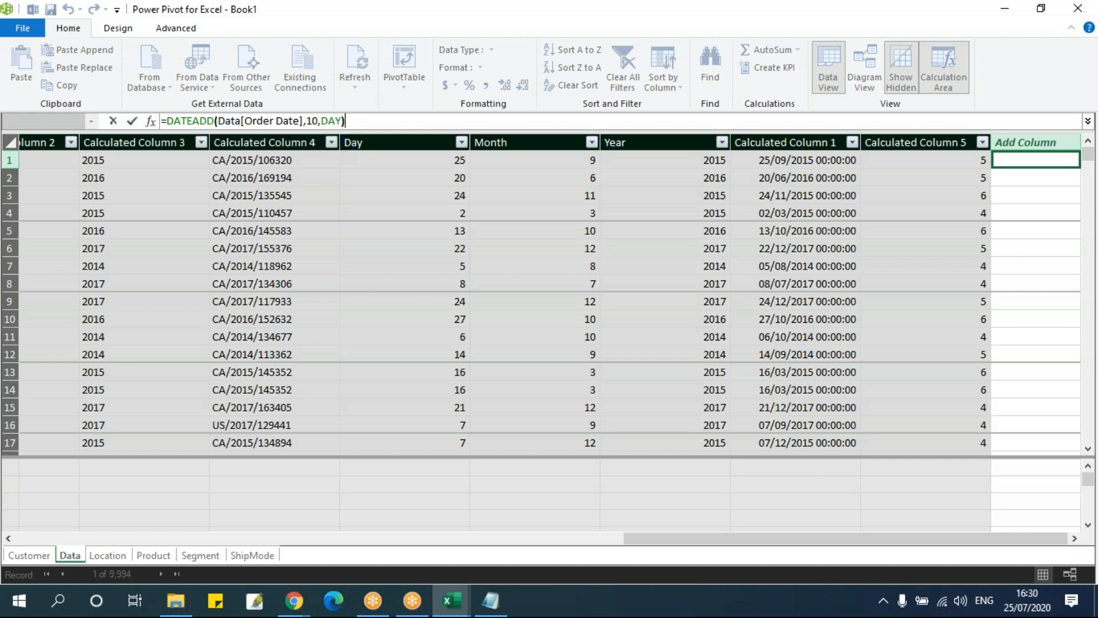
key(Return)
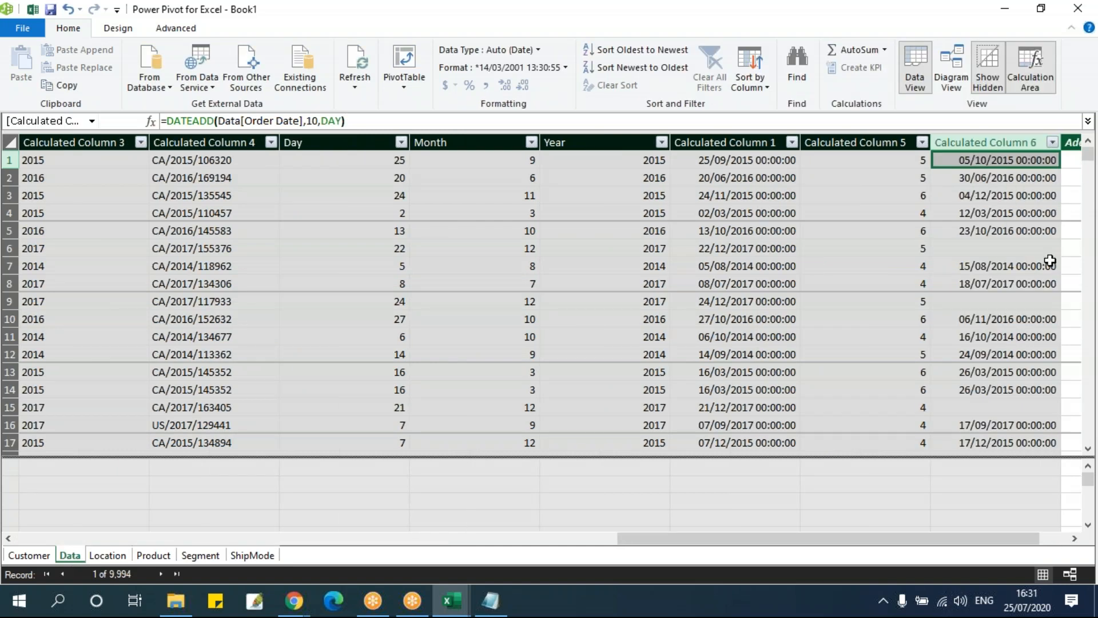
Inspect the dates in the DATEADD column down to record 29 of the Data table
click(1000, 178)
scroll(1028, 253, down, 2)
scroll(1028, 253, down, 6)
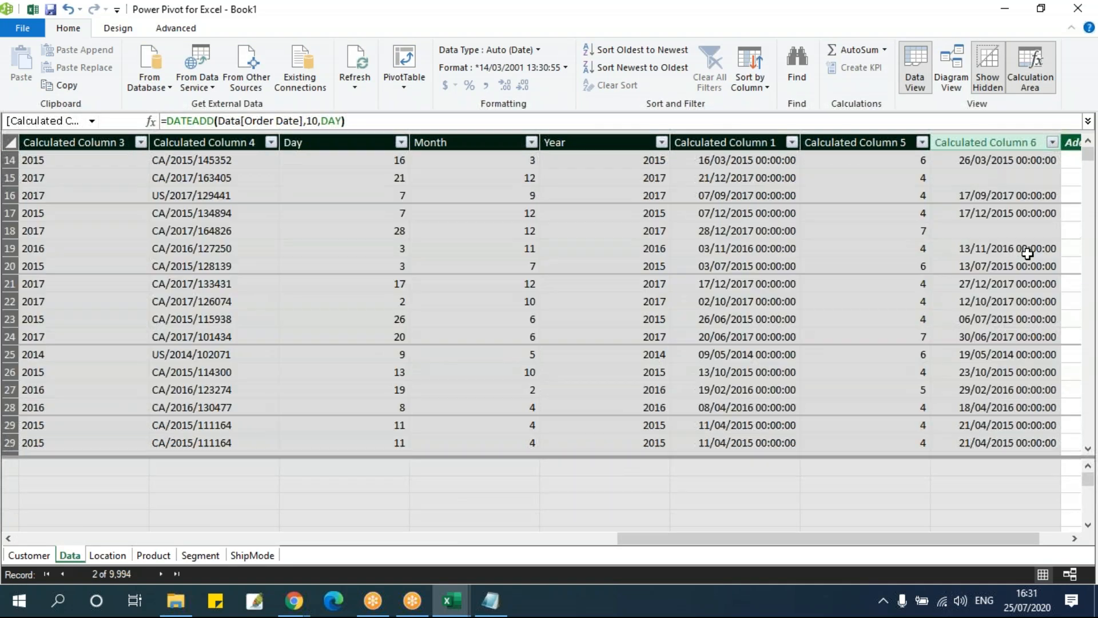
click(1025, 249)
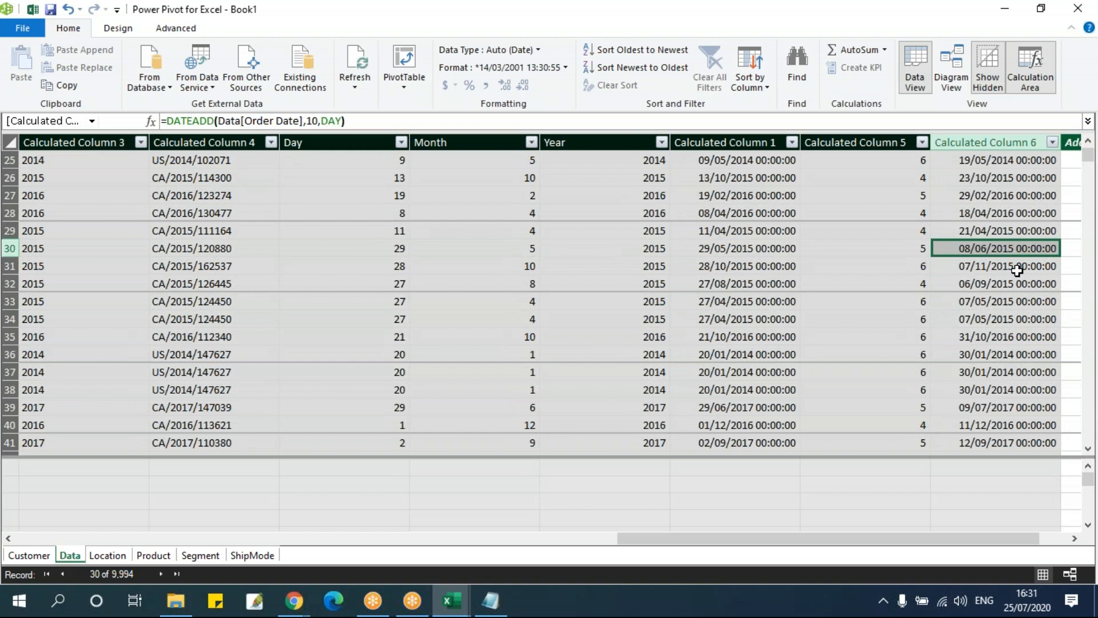
key(Up)
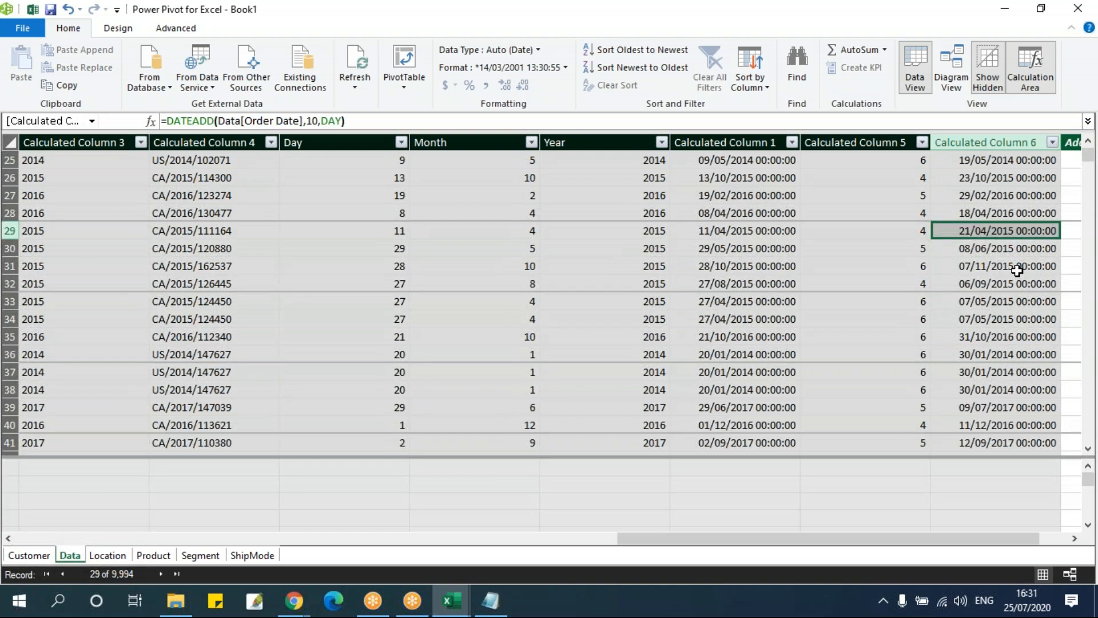
Go to the Order Date of record 29 to compare it with its DATEADD result
key(Left)
key(Left)
key(Left)
key(Left)
key(Left)
key(Left)
key(Left)
key(Left)
key(Left)
key(Left)
key(Left)
key(Left)
key(Left)
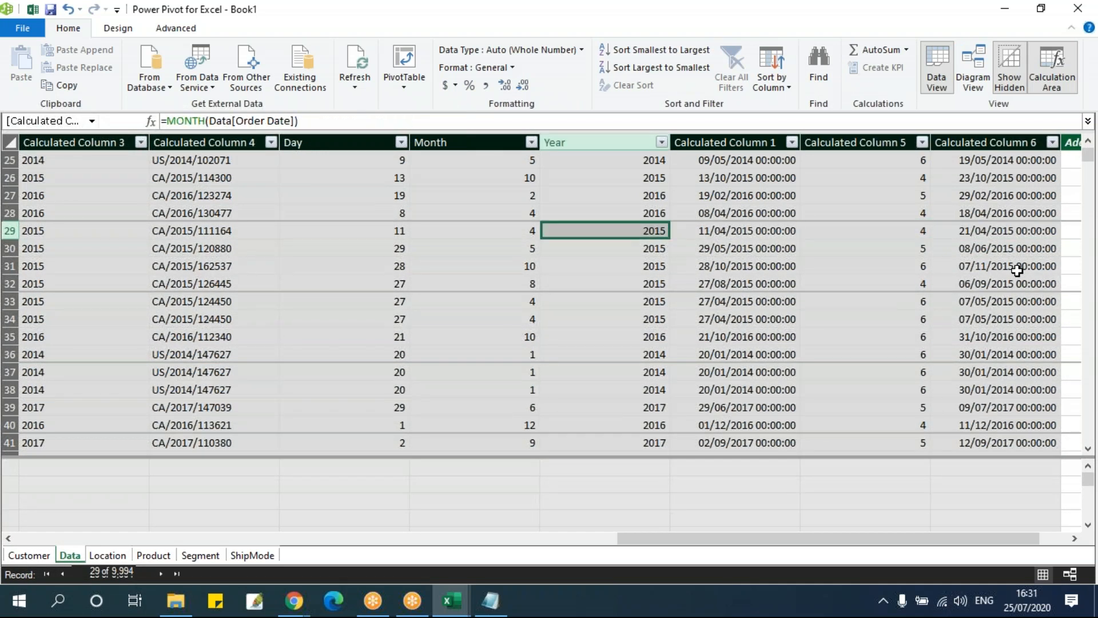
key(Left)
key(Left)
key(Left)
key(Left)
key(Left)
key(Left)
key(Left)
key(Left)
key(Left)
key(Left)
key(Left)
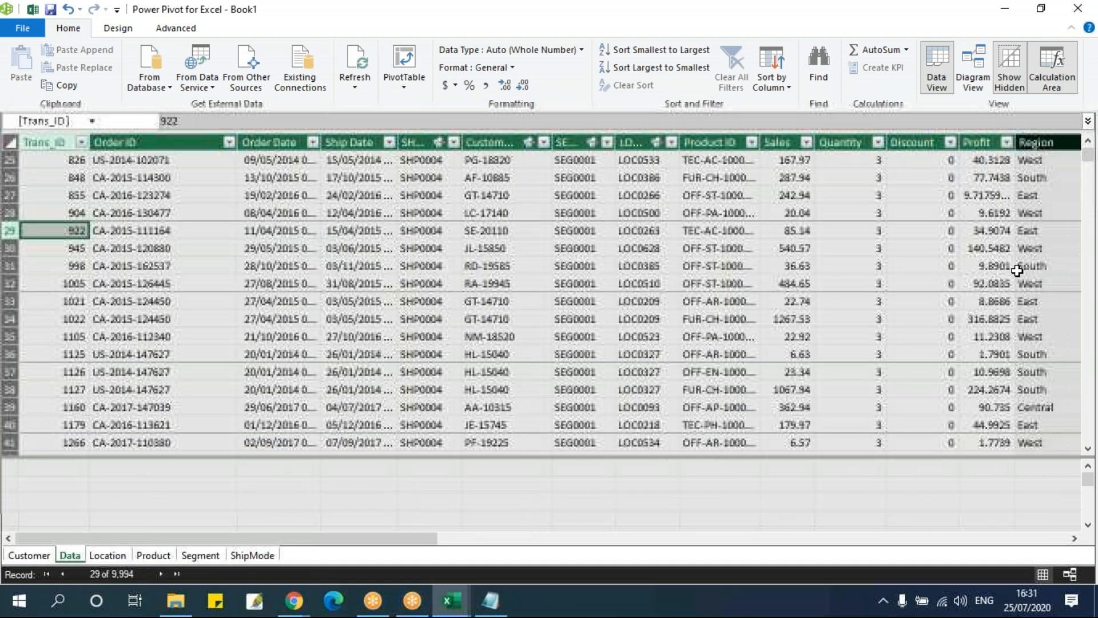
key(Right)
key(Right)
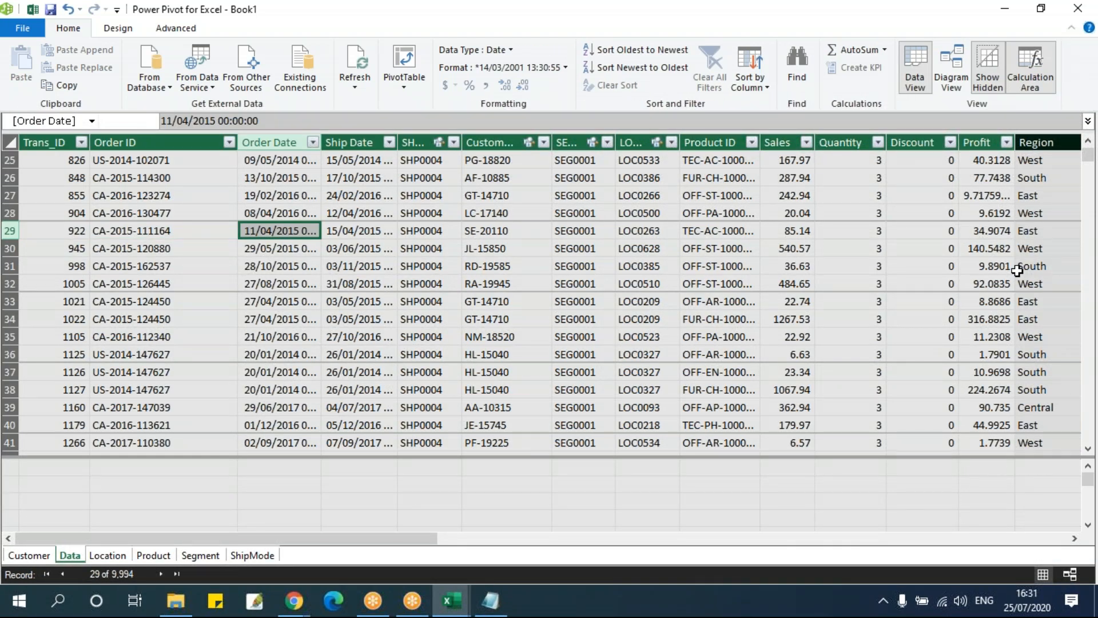
Check the Ship Date of record 29 and return to the DATEADD column in the same row
key(Right)
key(Right)
key(Right)
key(Right)
key(Right)
key(Right)
key(Right)
key(Right)
key(Right)
key(Right)
key(Right)
key(Right)
key(Right)
key(Right)
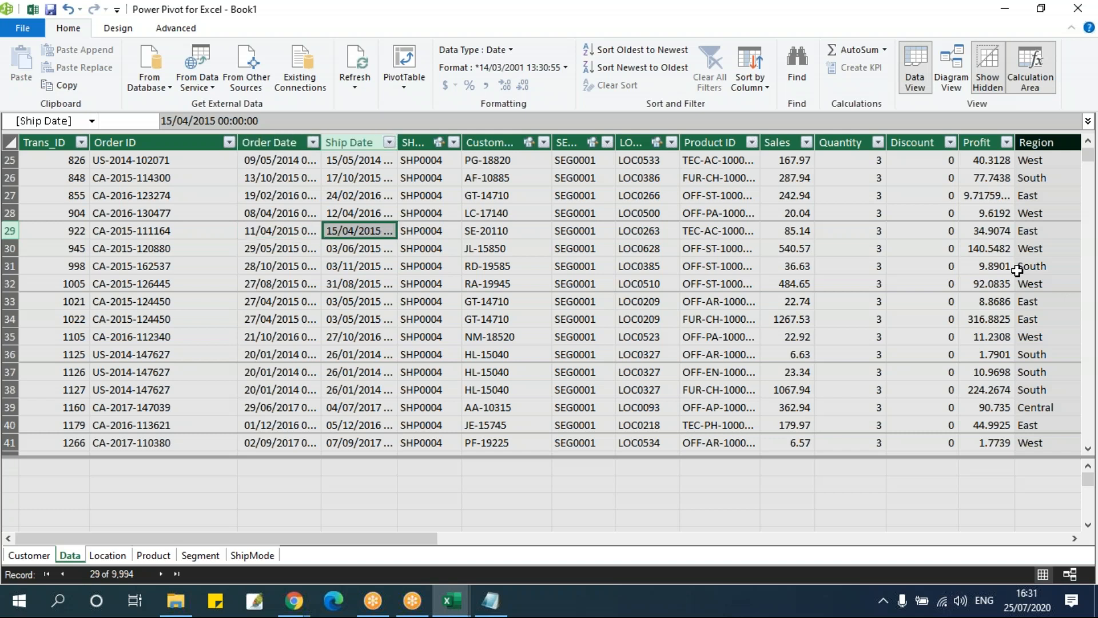
key(Right)
key(Right)
key(Right)
key(Right)
key(Right)
key(Right)
key(Right)
key(Right)
key(Right)
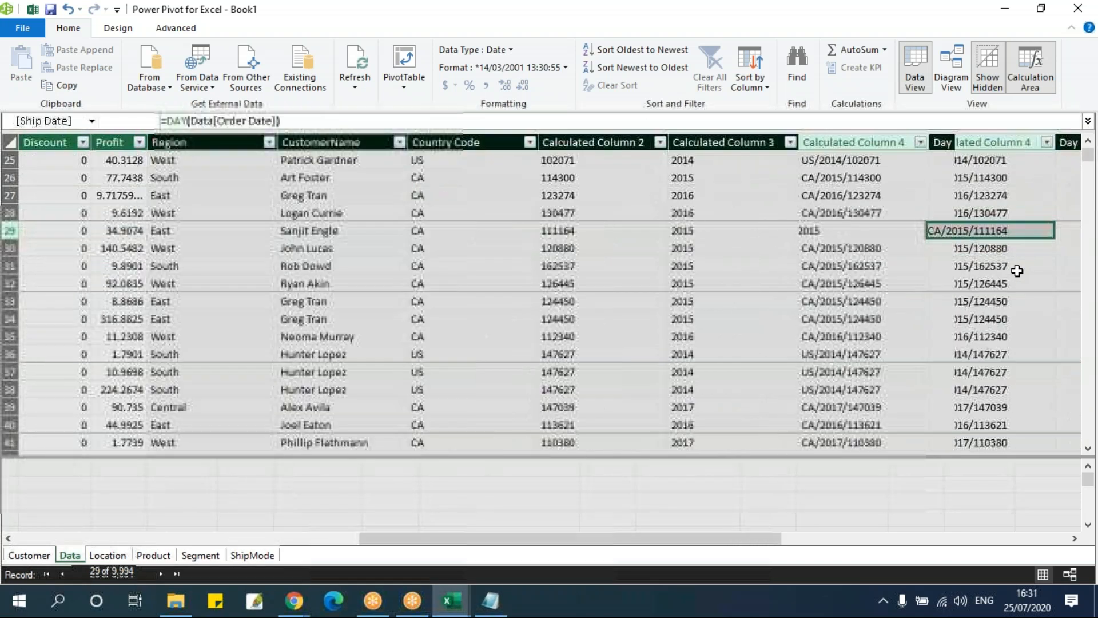
key(Left)
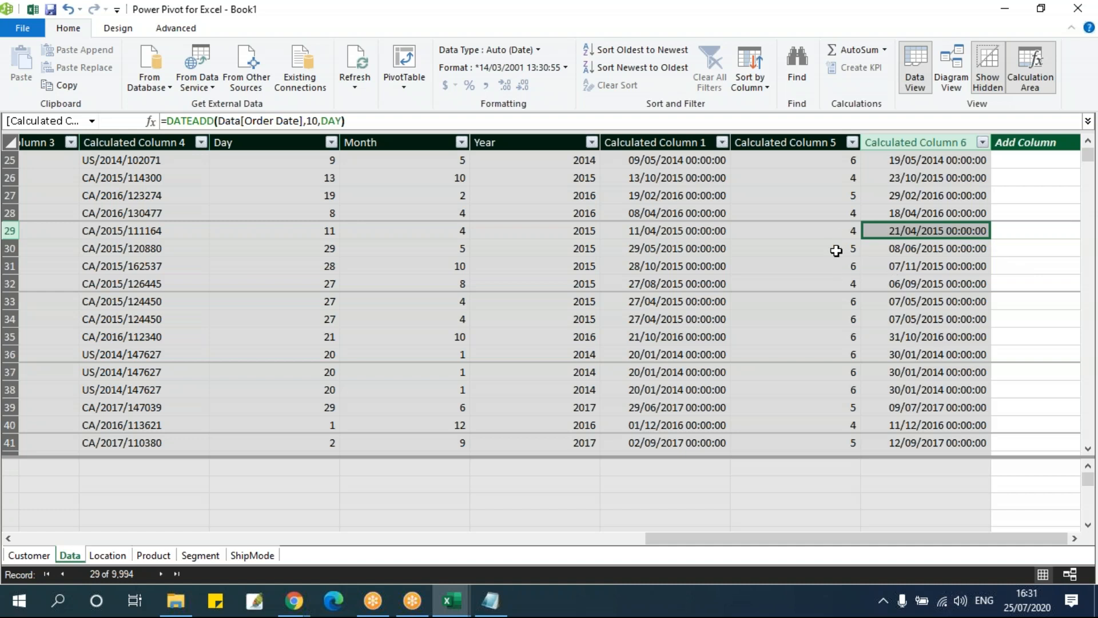
Switch to the Book1 workbook and look at the PivotTable's Fields, Items & Sets options from the first Sum of Sales value
mouse_move(462, 608)
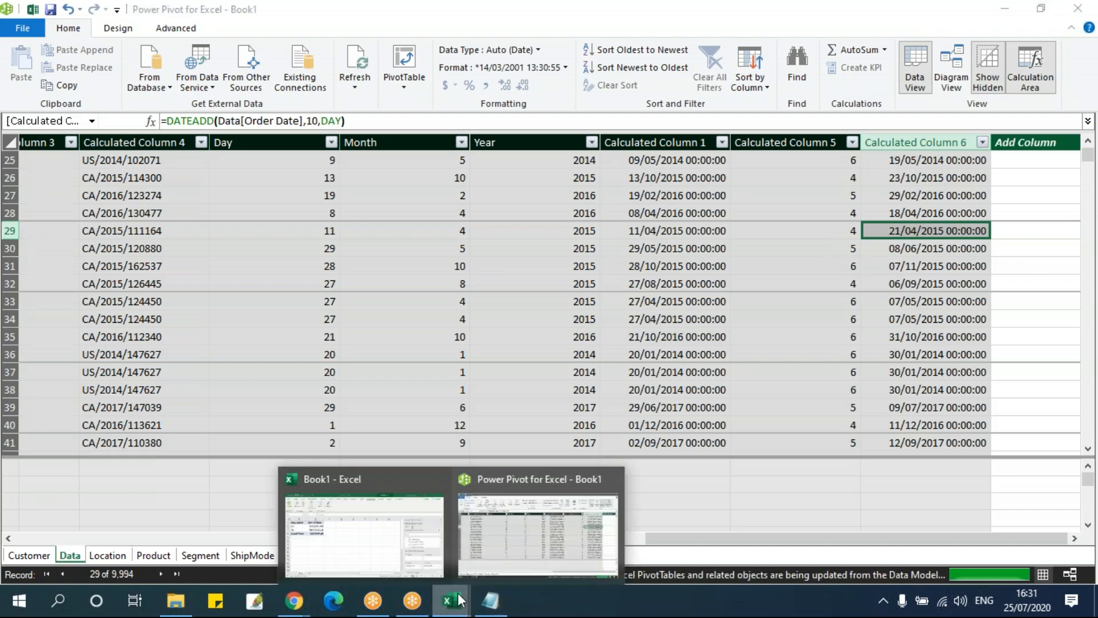
click(331, 529)
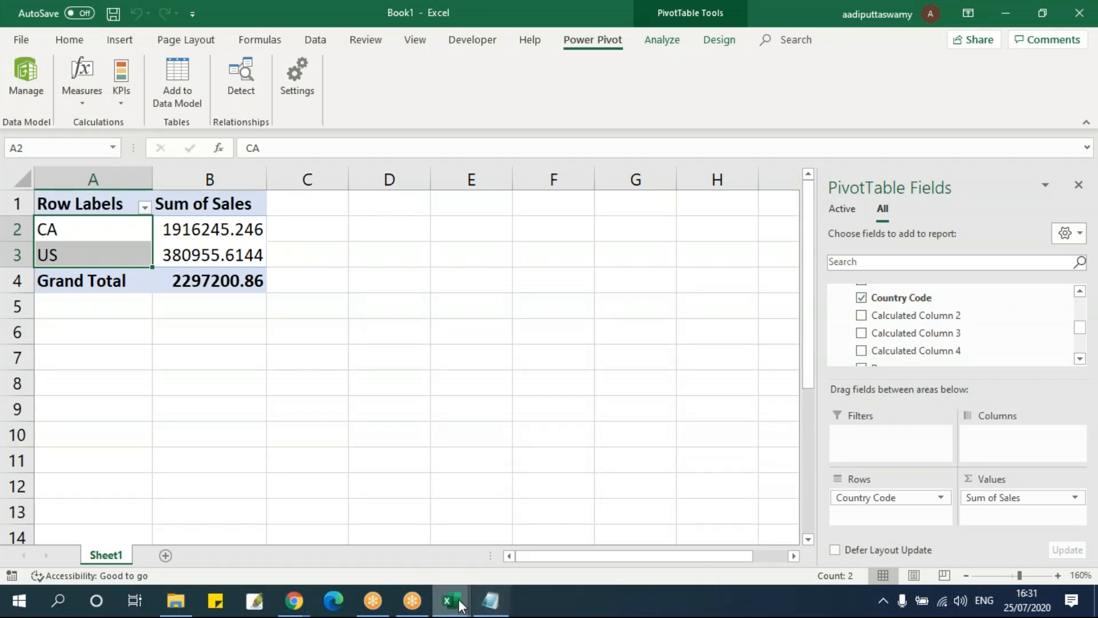
mouse_move(452, 598)
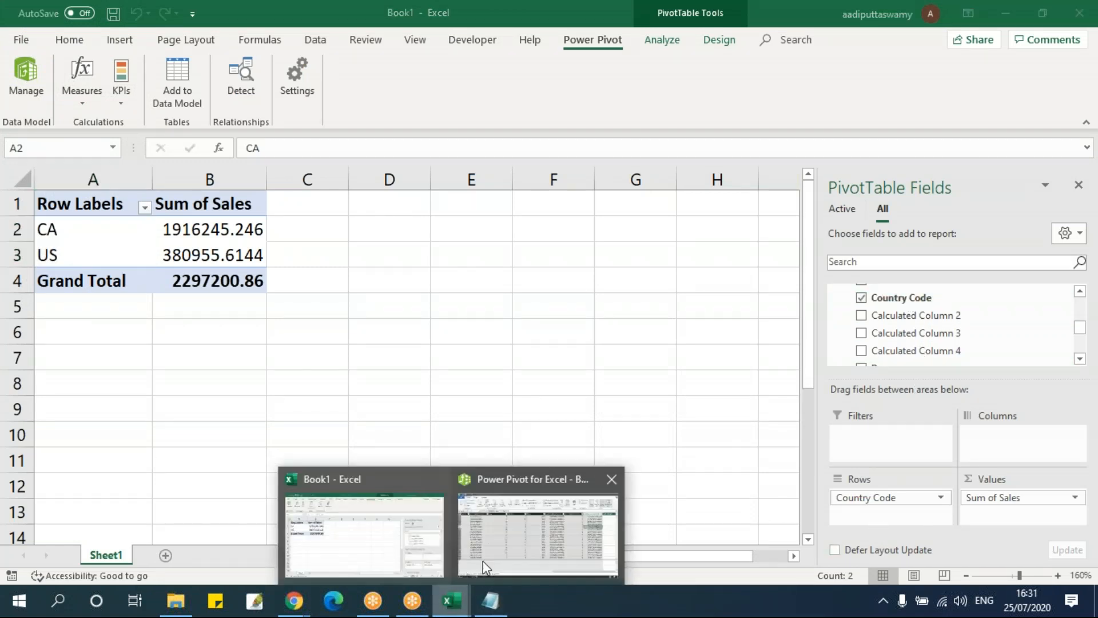
click(483, 560)
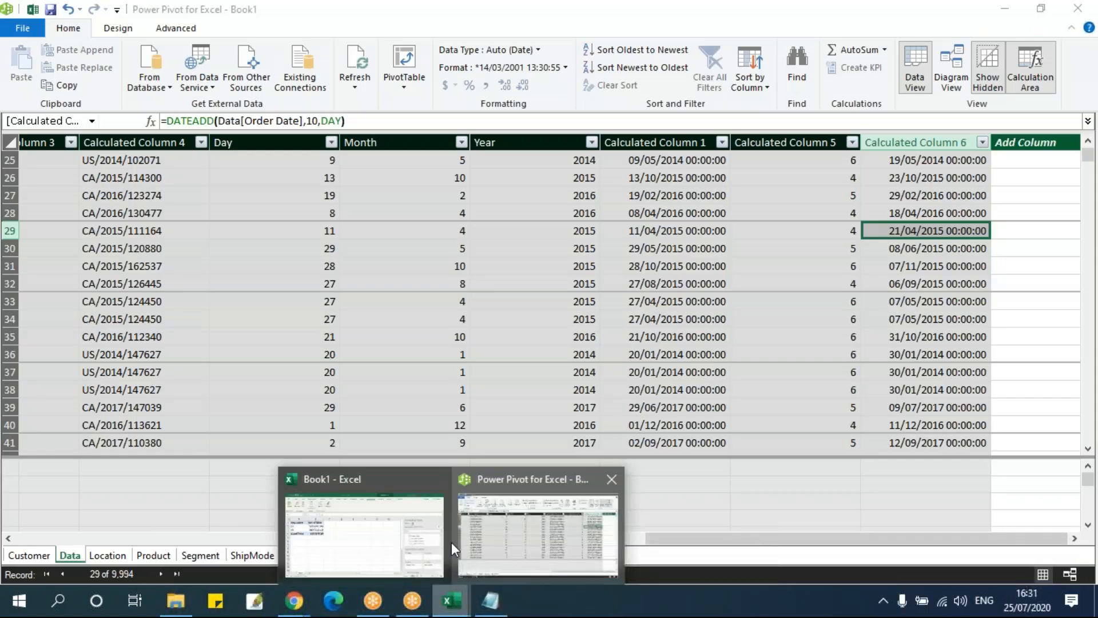
click(441, 538)
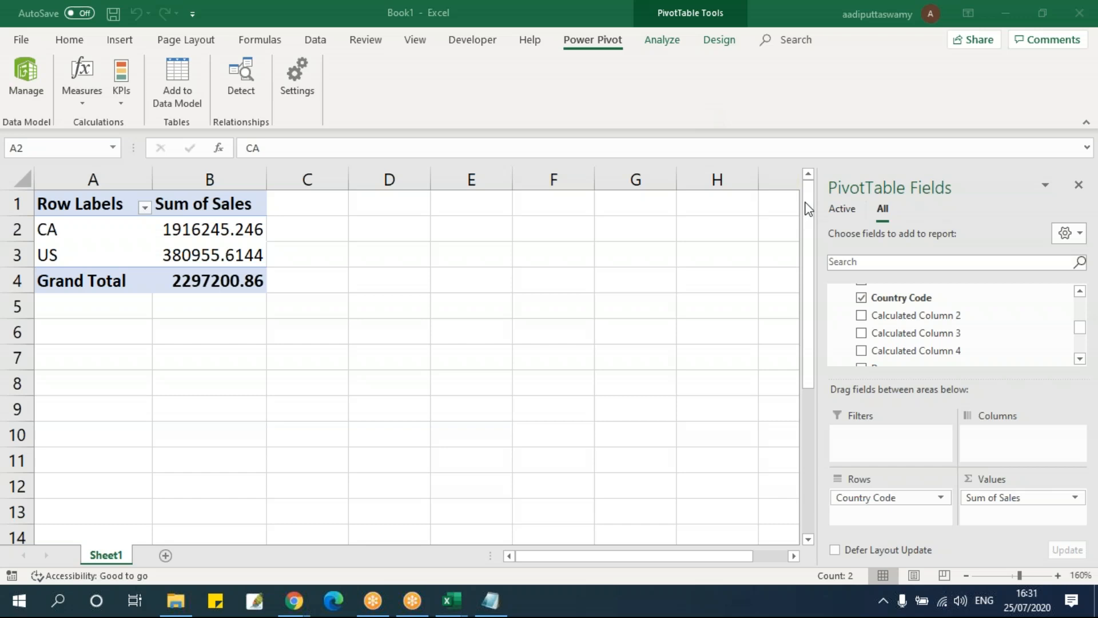
click(240, 238)
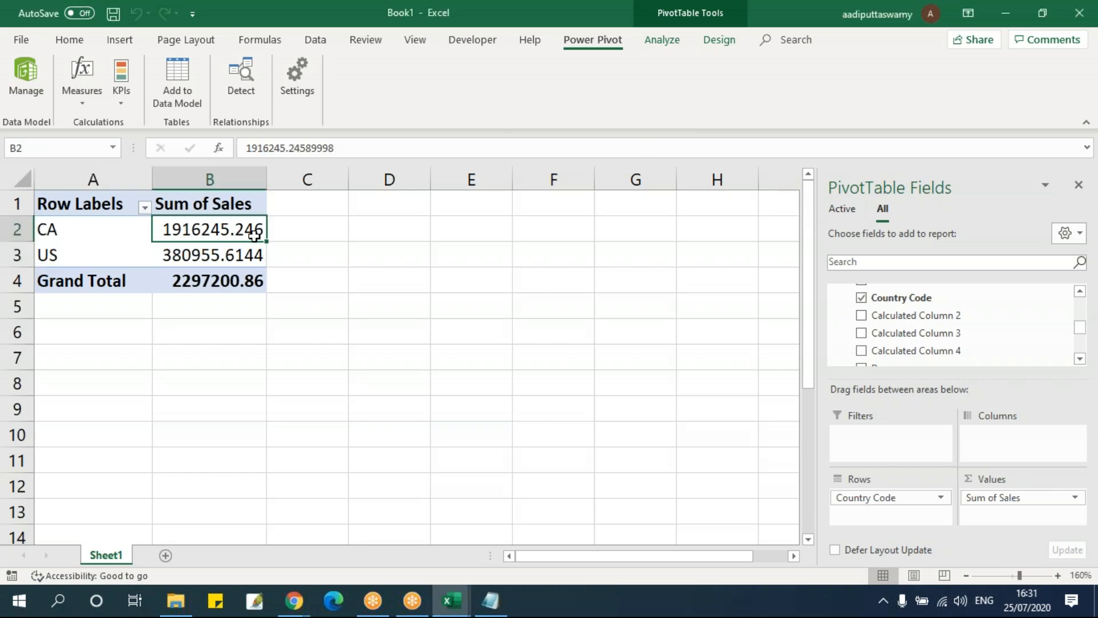
click(659, 41)
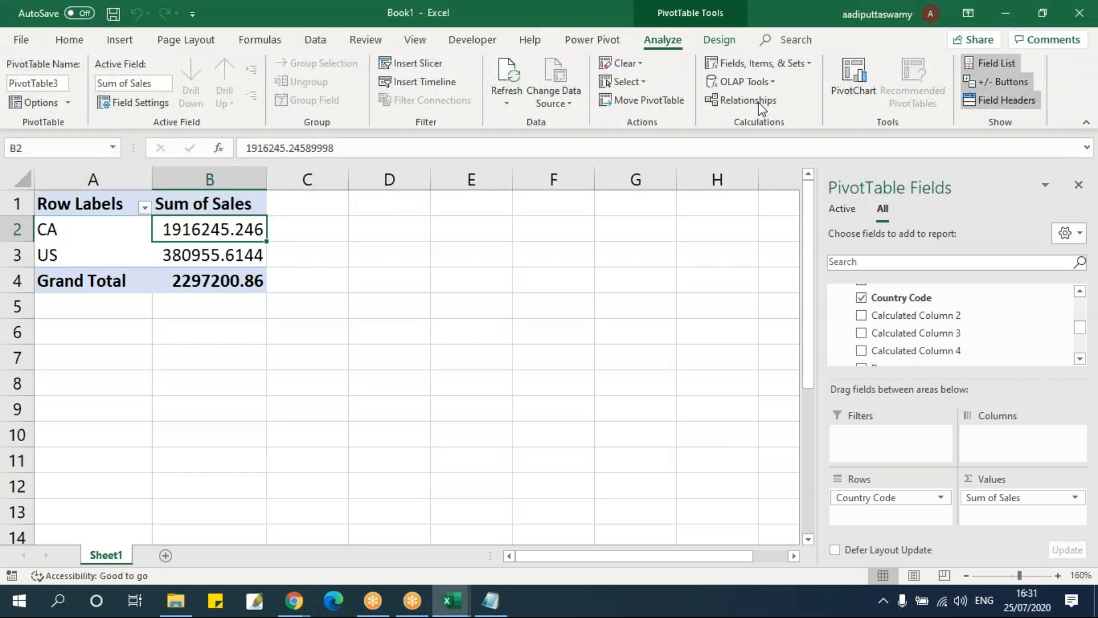
click(763, 62)
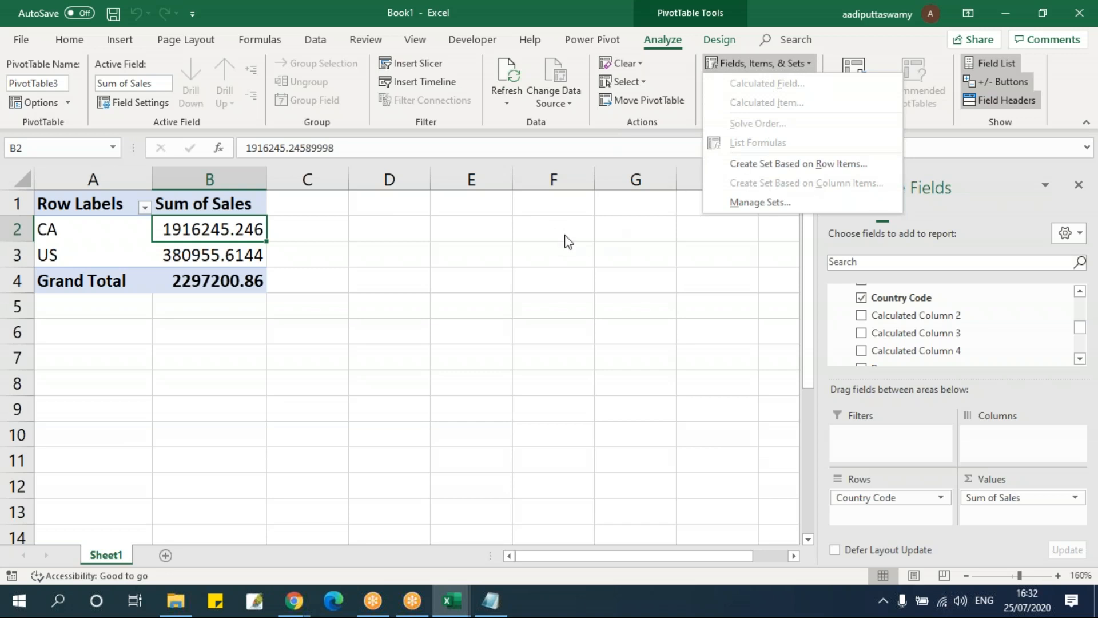
click(211, 221)
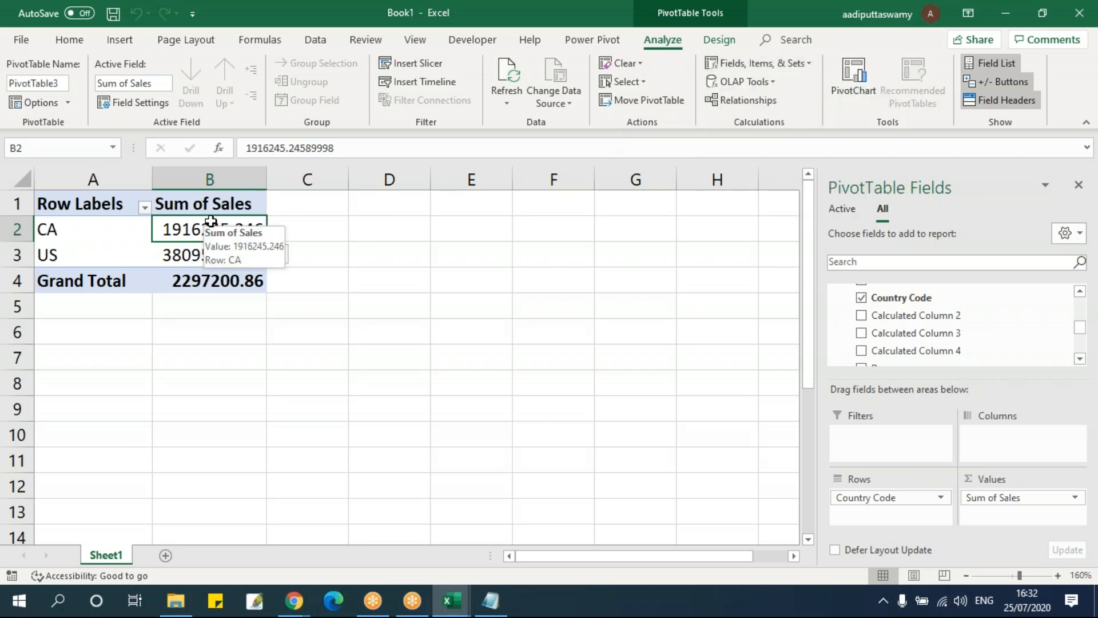
Switch to the DAX Functions notes in Notepad and read the today() and now() formulas
click(490, 601)
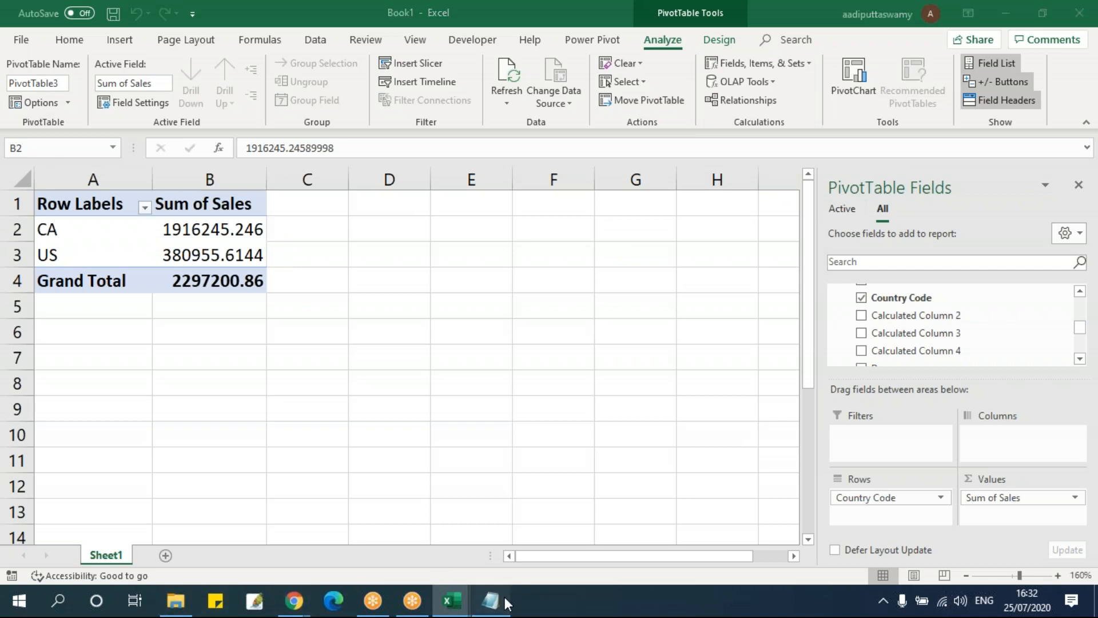
click(428, 356)
scroll(508, 352, down, 2)
click(210, 176)
click(210, 229)
click(232, 172)
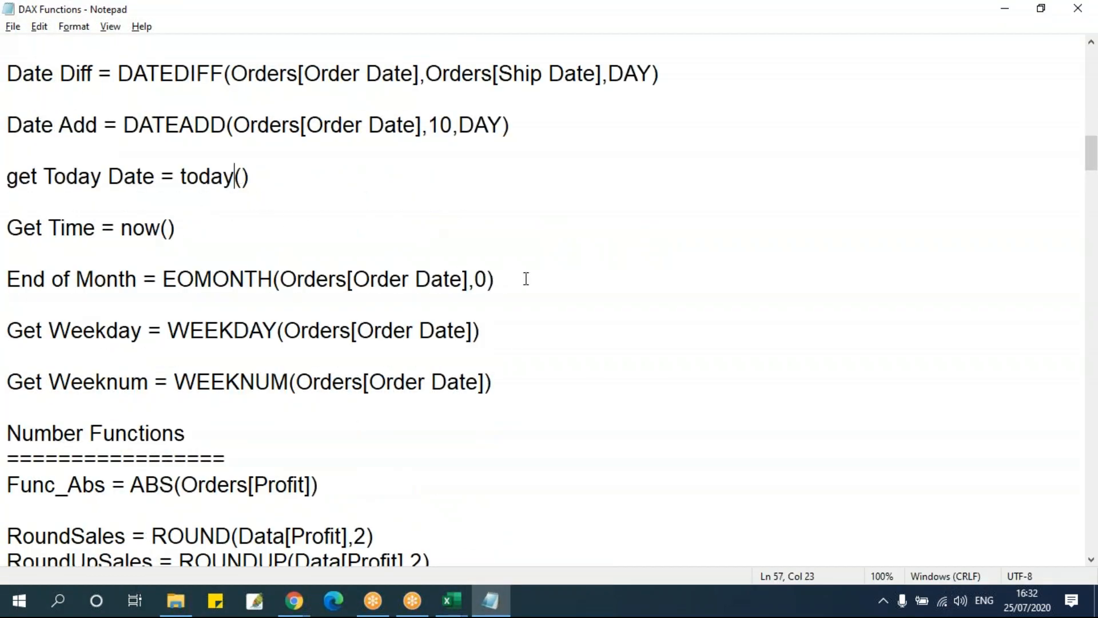
Return to the Power Pivot data model and add a calculated column with the formula =today() to the Data table
key(alt+Tab)
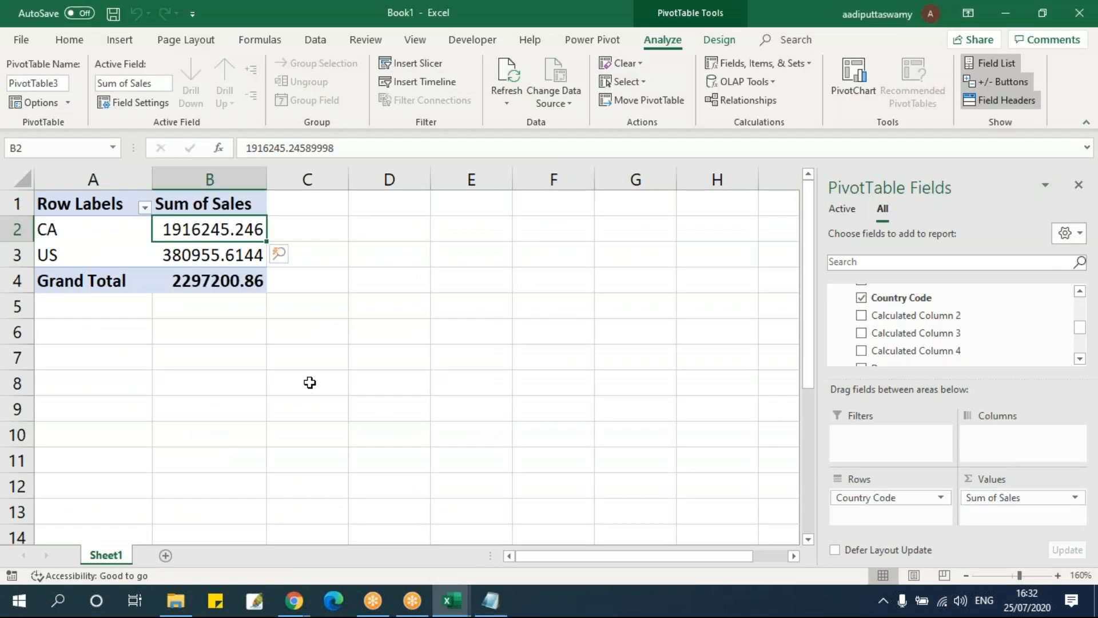
click(593, 39)
click(27, 77)
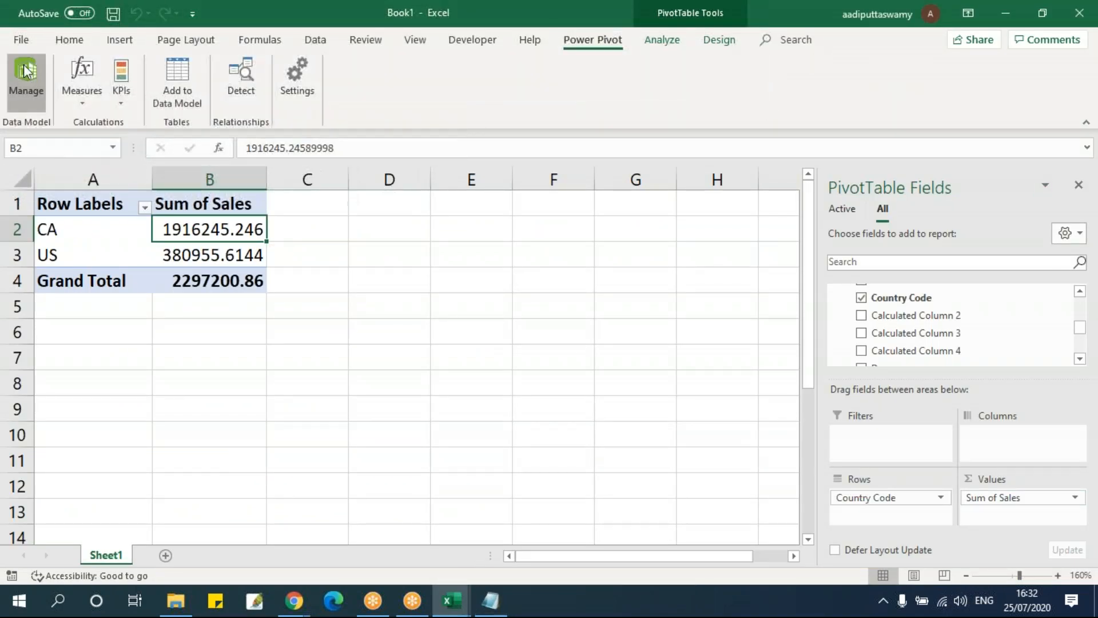
click(1012, 159)
click(303, 120)
text(=t)
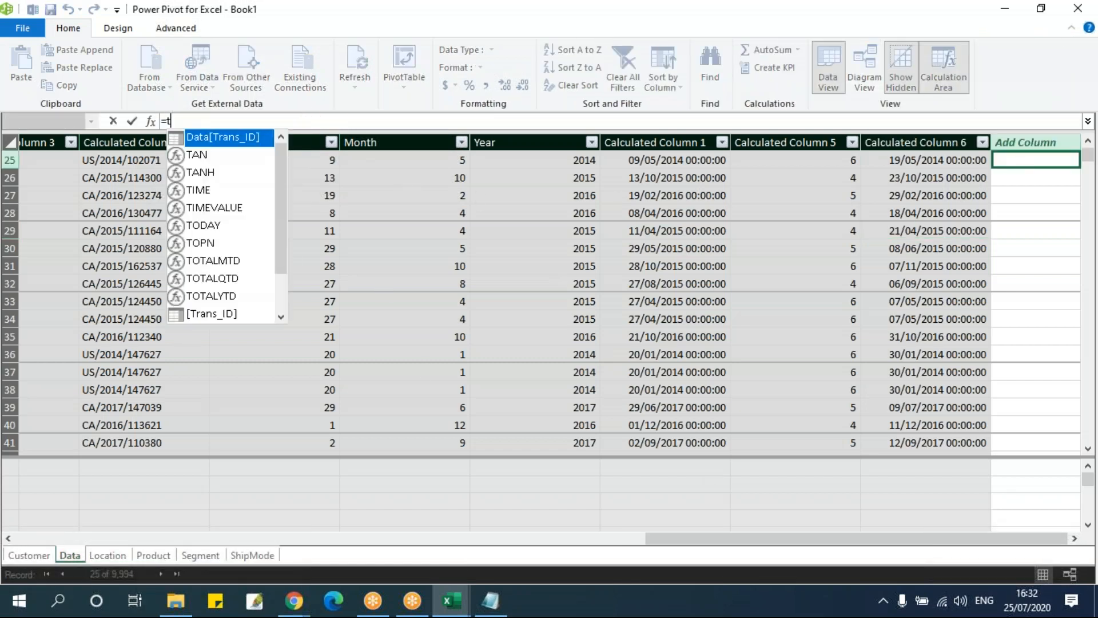
text(oday())
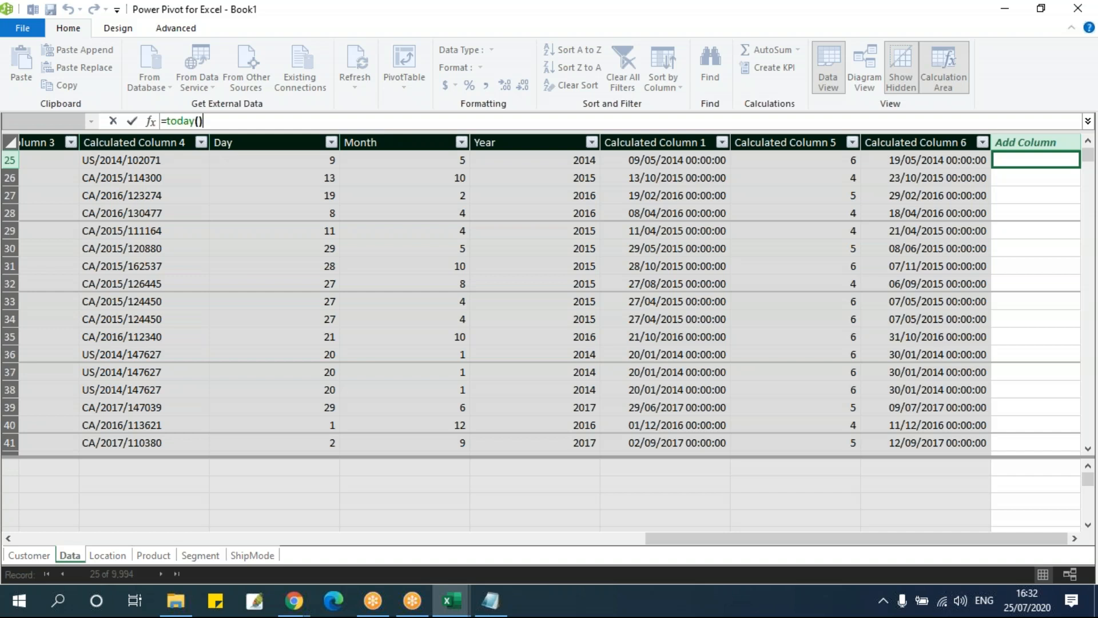
key(Return)
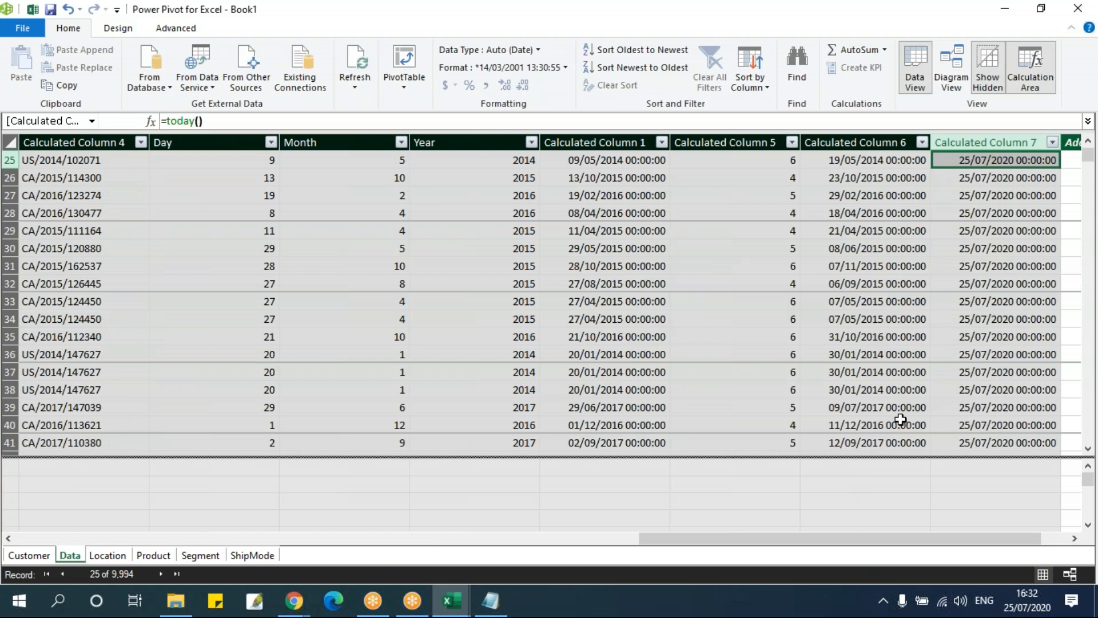
Add another calculated column with the formula =now() to the Data table
click(1074, 539)
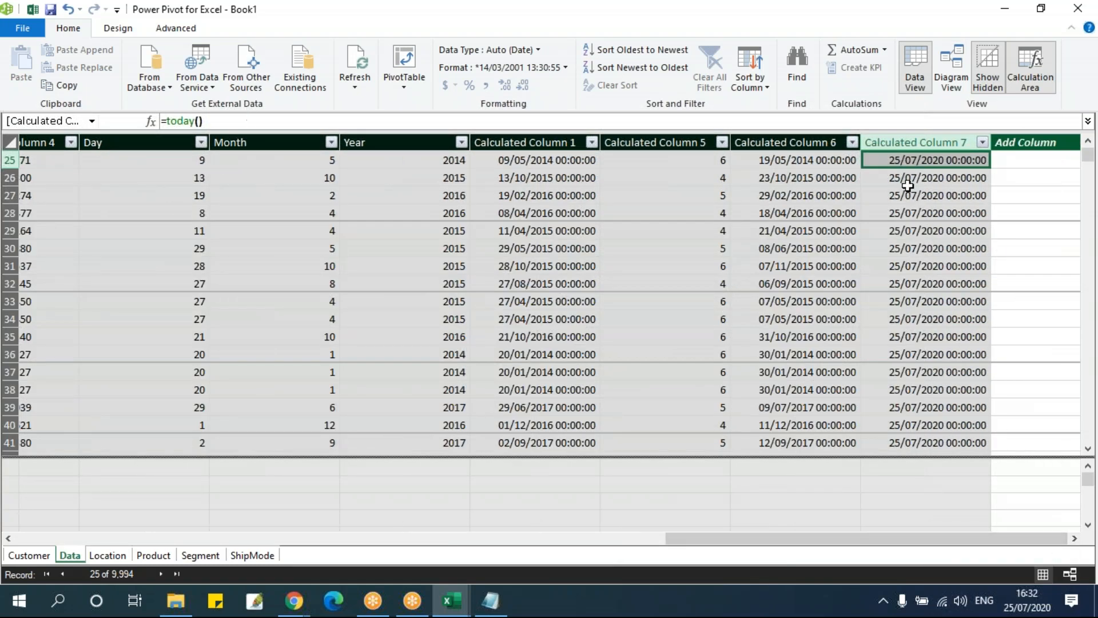
click(1018, 155)
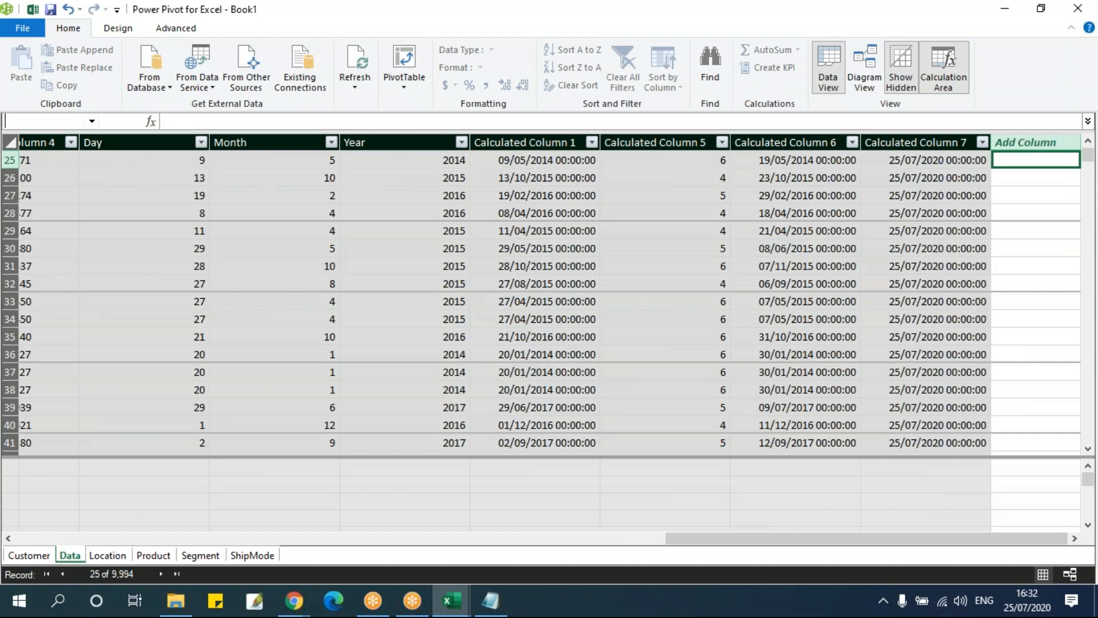
click(311, 122)
text(=n)
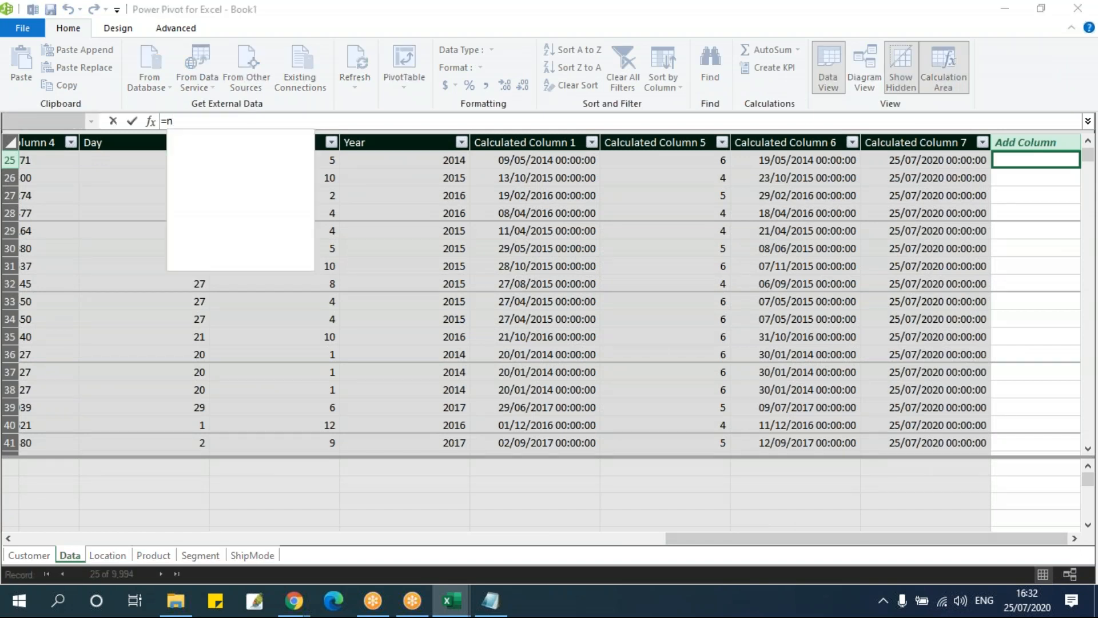
text(ow())
key(Return)
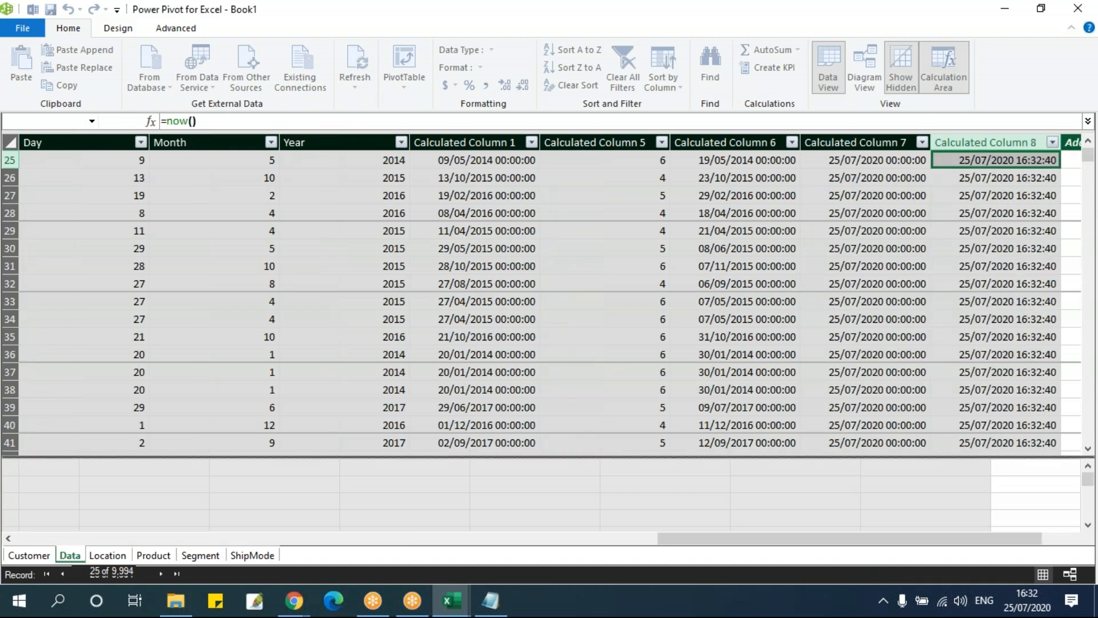
click(1064, 538)
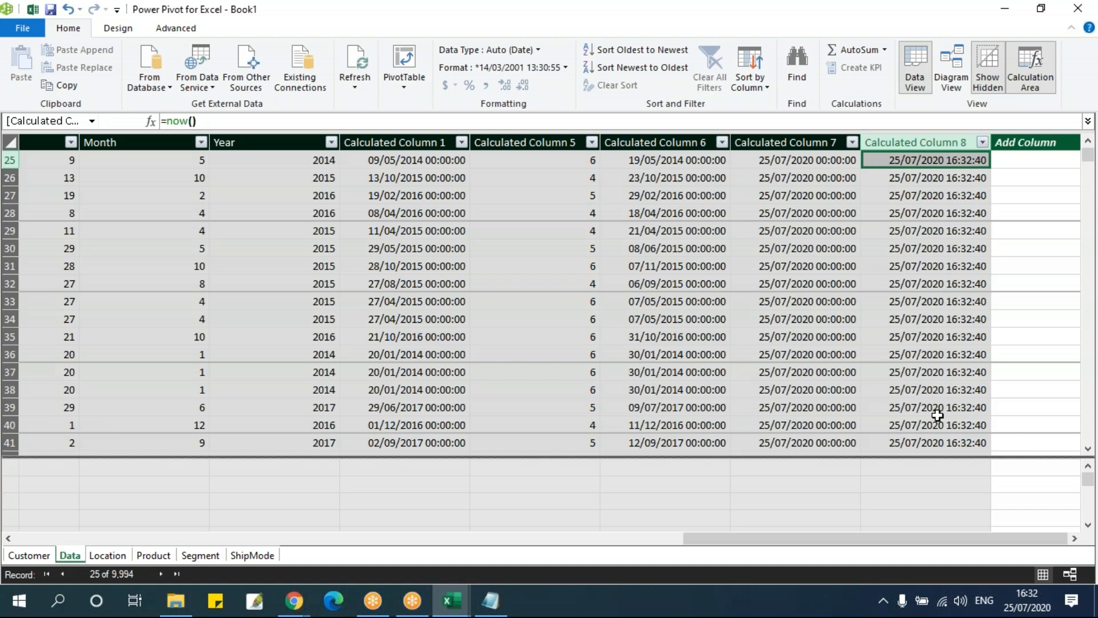
Switch to the DAX Functions notes in Notepad and read the EOMONTH, WEEKDAY and WEEKNUM formulas
key(alt+Tab)
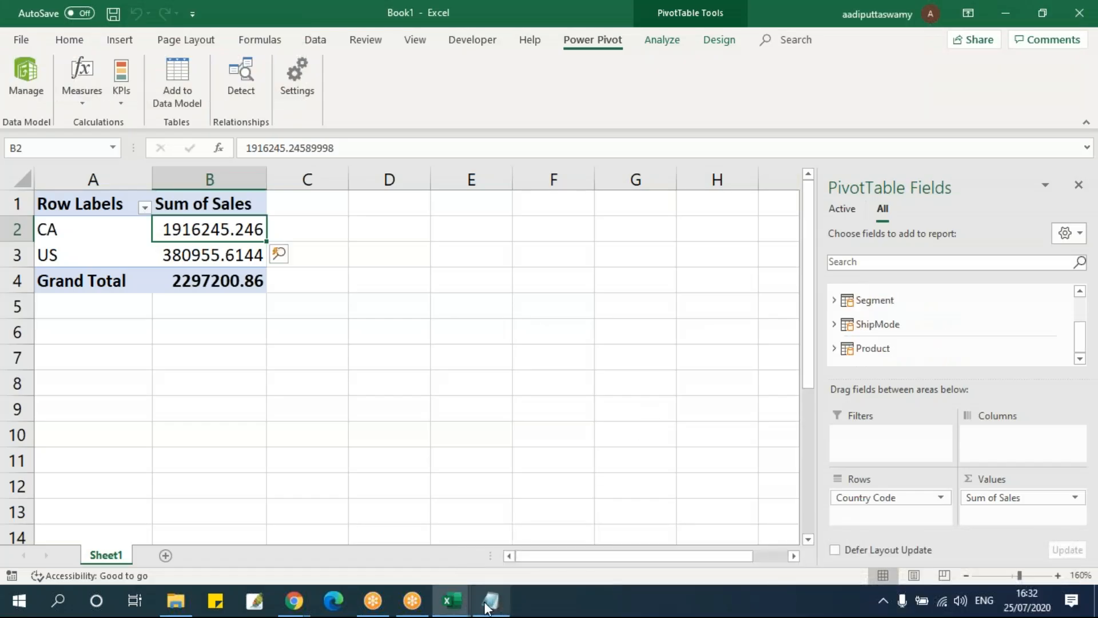
click(490, 601)
click(446, 431)
drag(163, 279, 266, 279)
drag(168, 331, 268, 332)
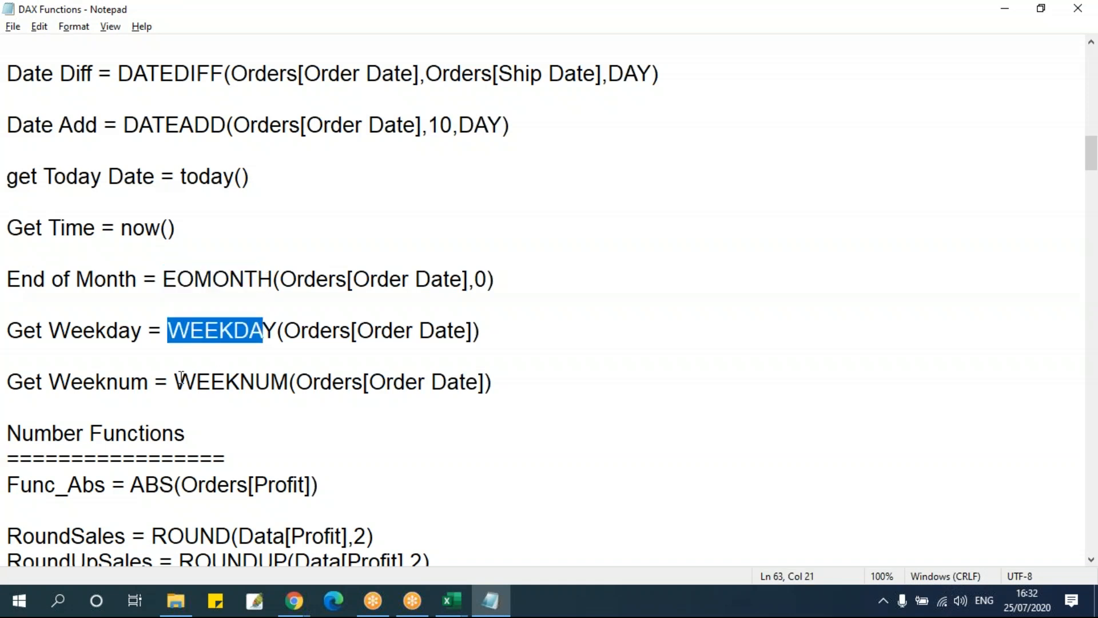
drag(175, 382, 288, 382)
click(233, 330)
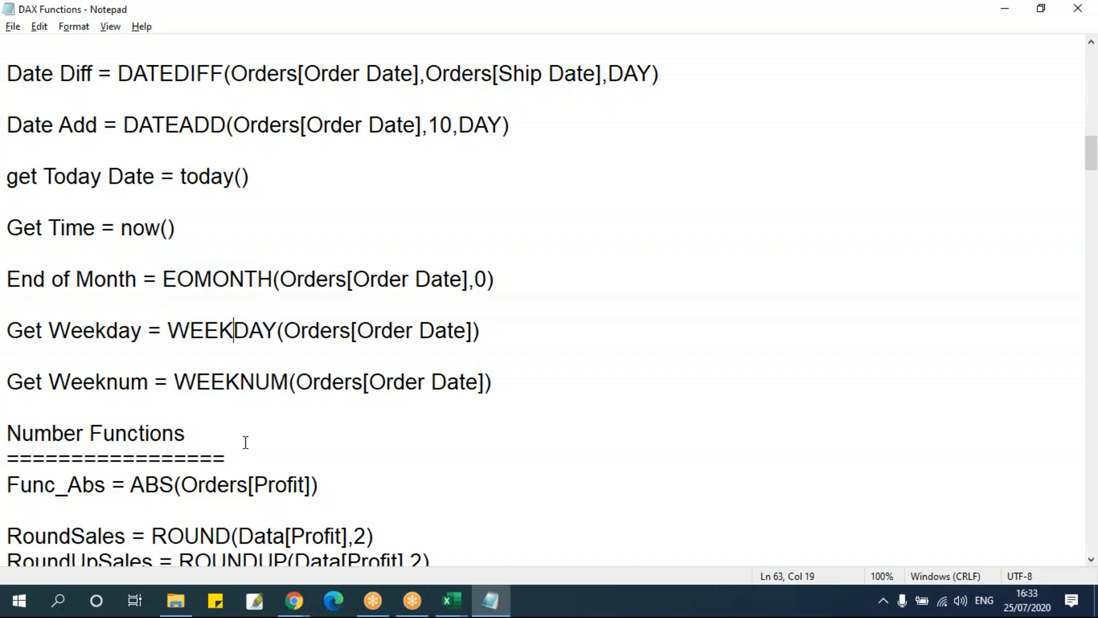
Return to the Power Pivot data model and add a calculated column with =EOMONTH(Data[Order Date],0) to the Data table
key(alt+Tab)
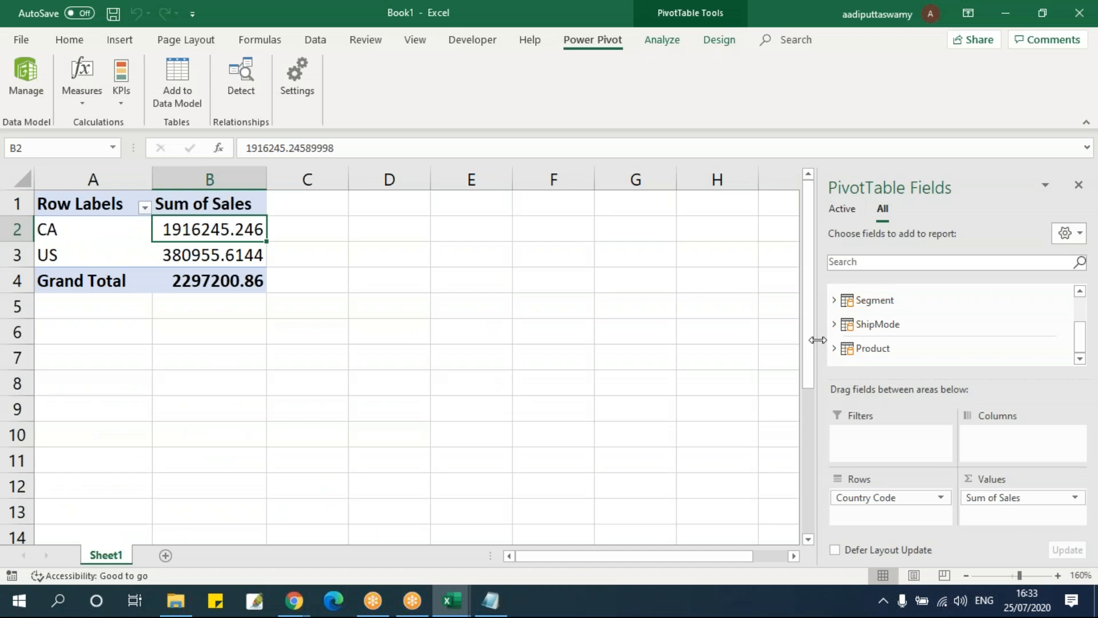
key(Right)
key(alt+Tab)
key(Tab)
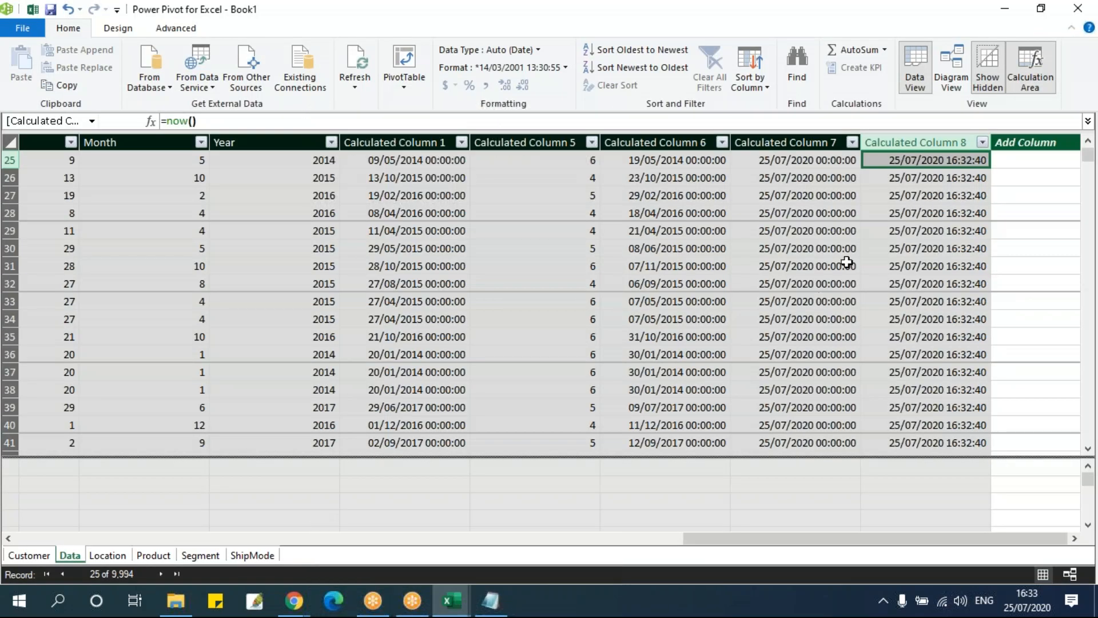
click(995, 168)
text(=eo)
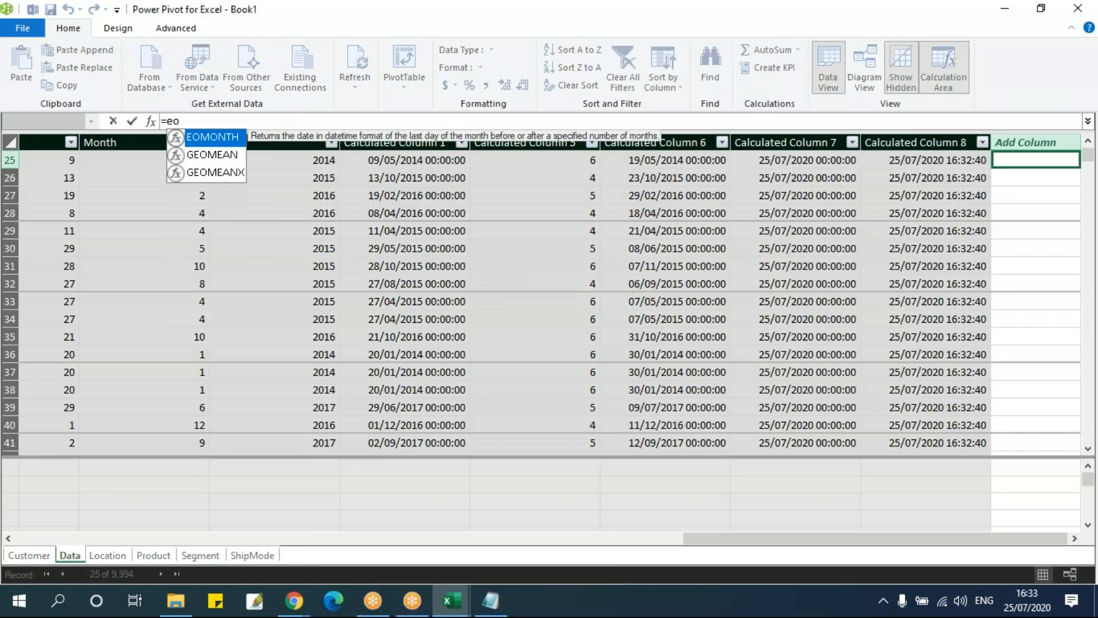
key(Tab)
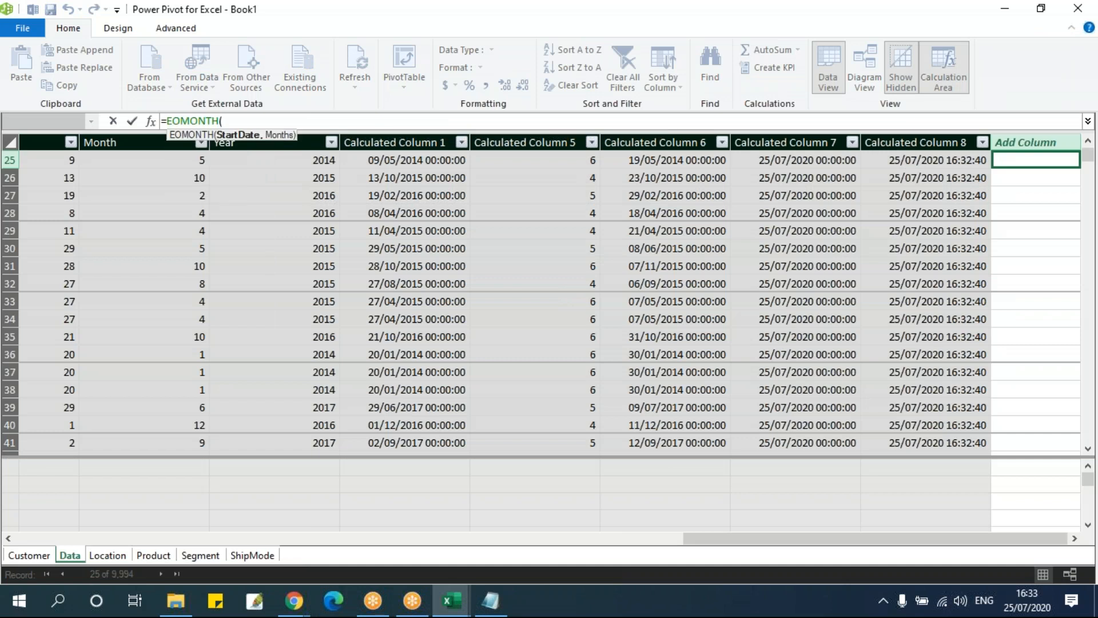
text(order)
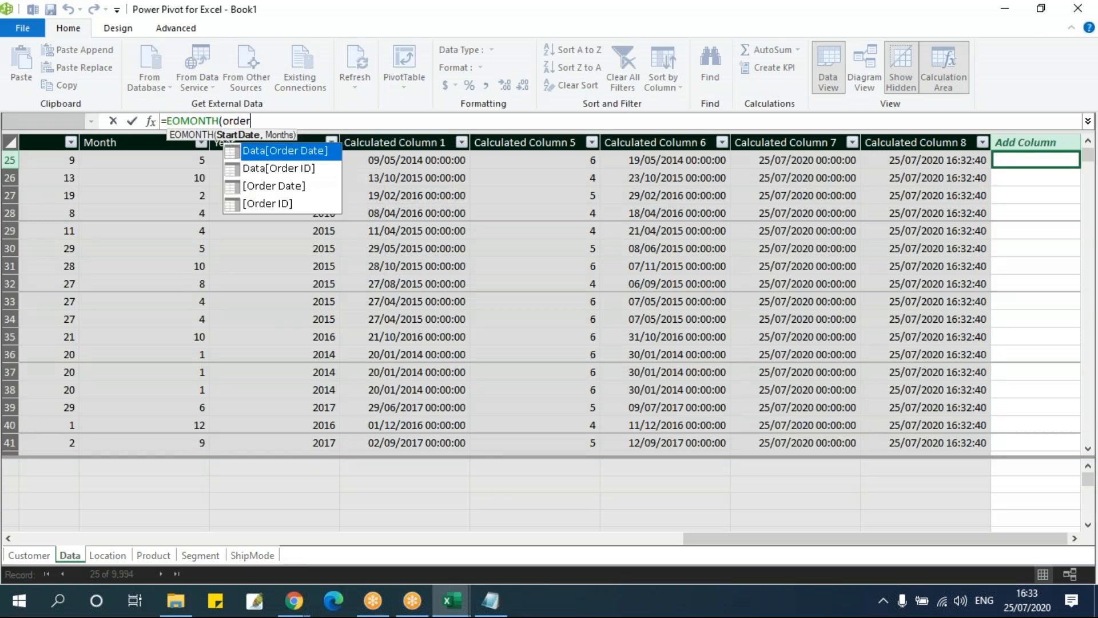
key(Tab)
text(,)
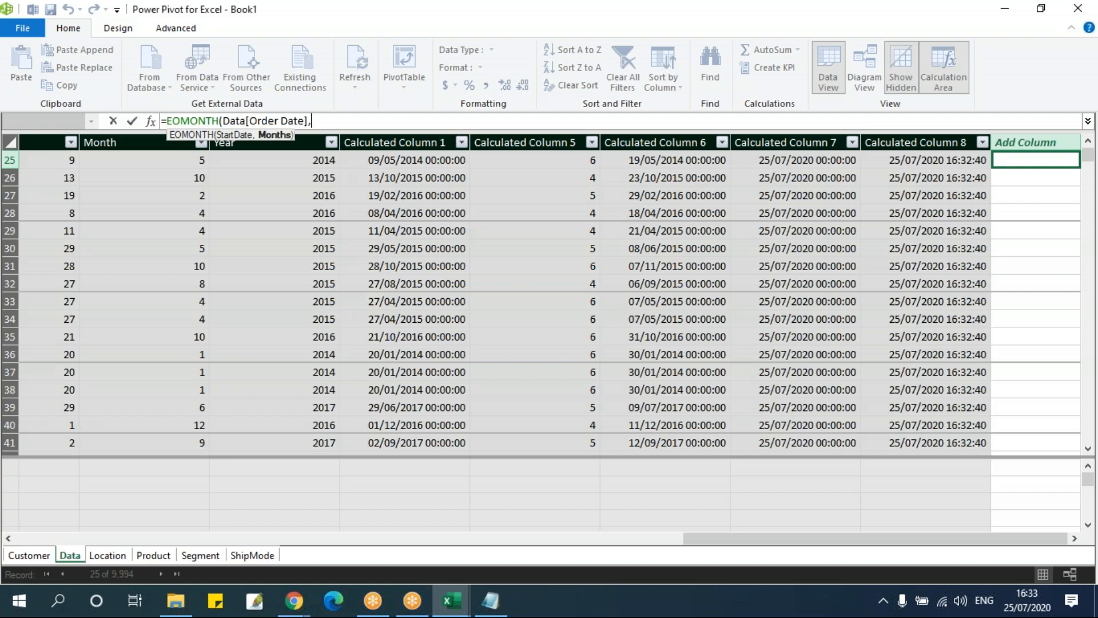
text(0)
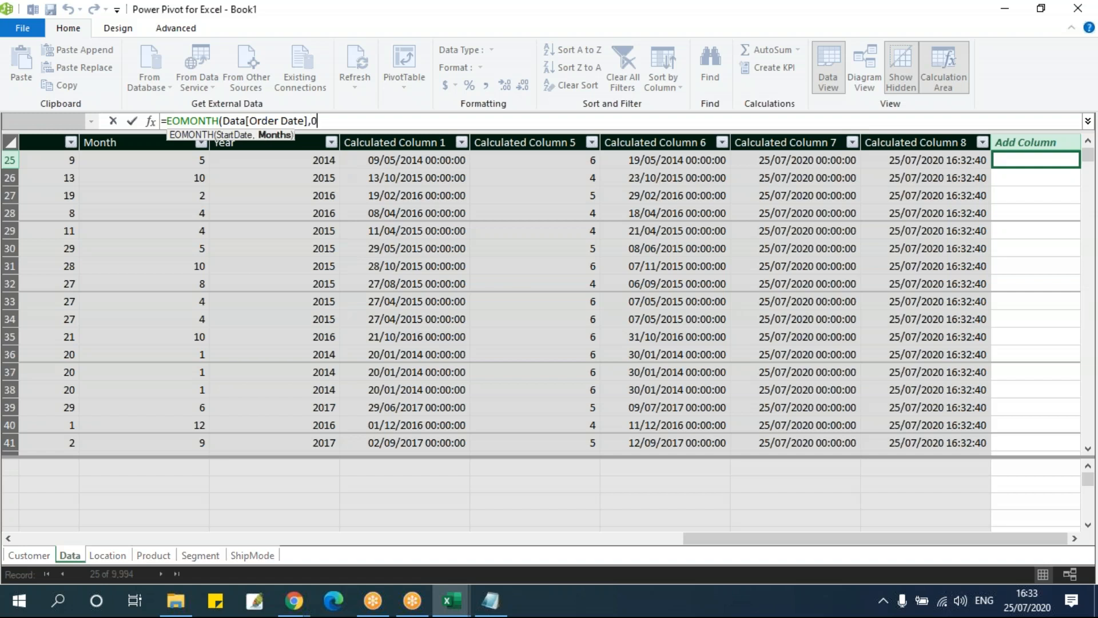
key(Return)
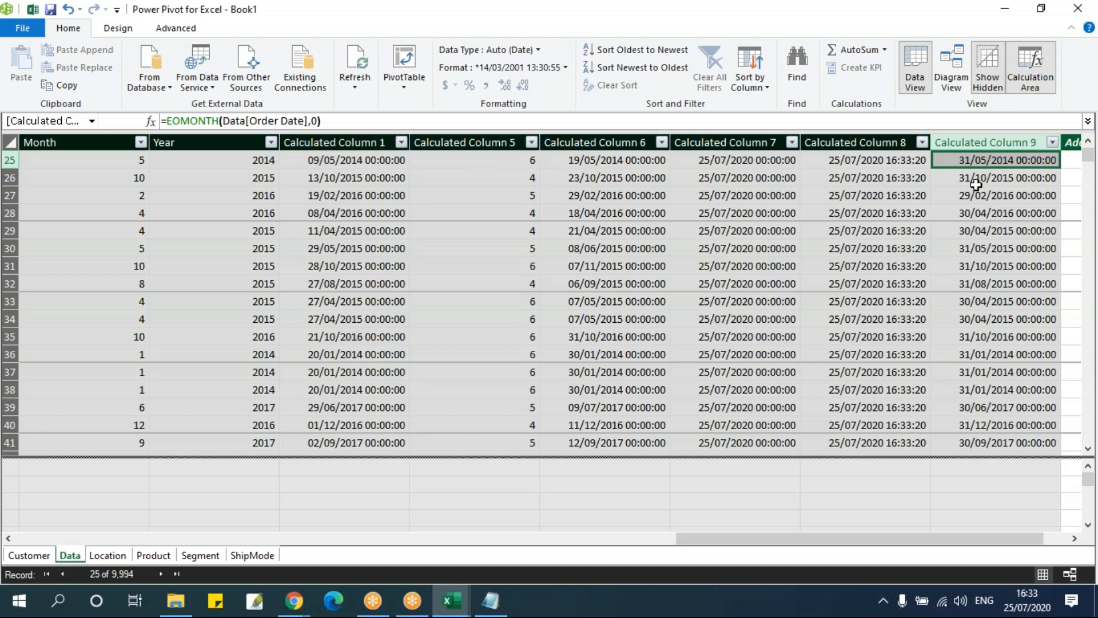
Change the months argument of the EOMONTH column's formula to 1
click(322, 119)
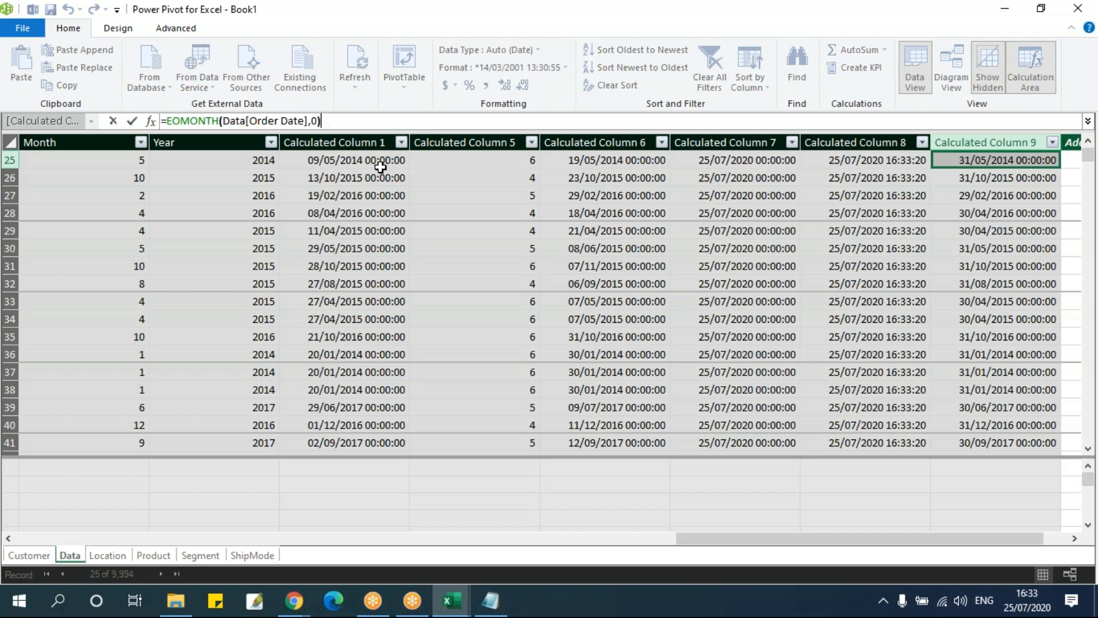
key(Left)
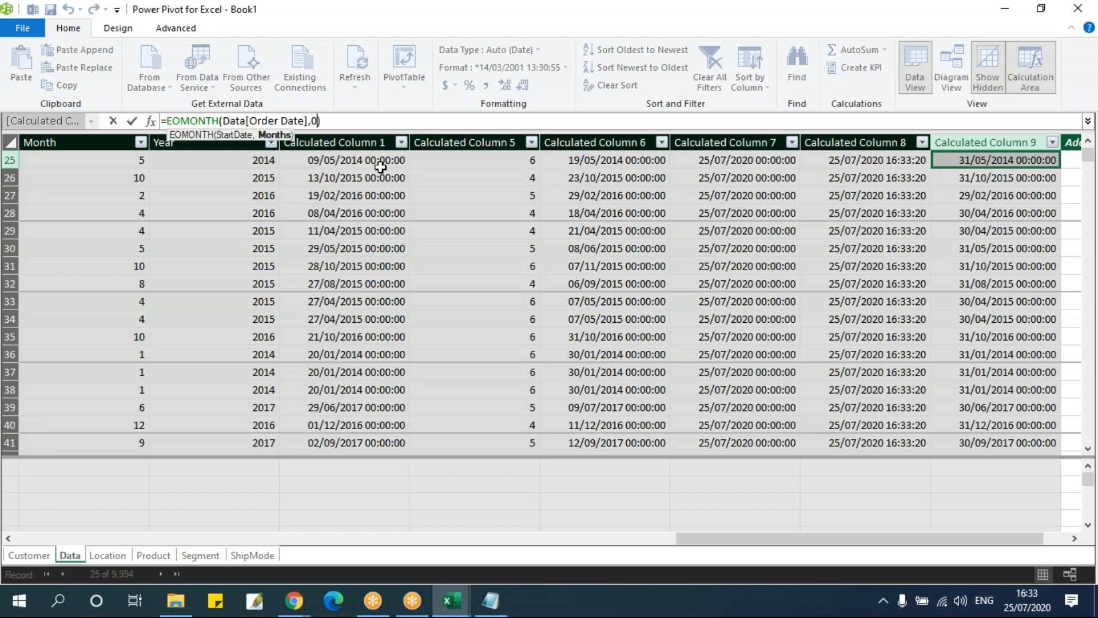
key(BackSpace)
text(1)
key(Return)
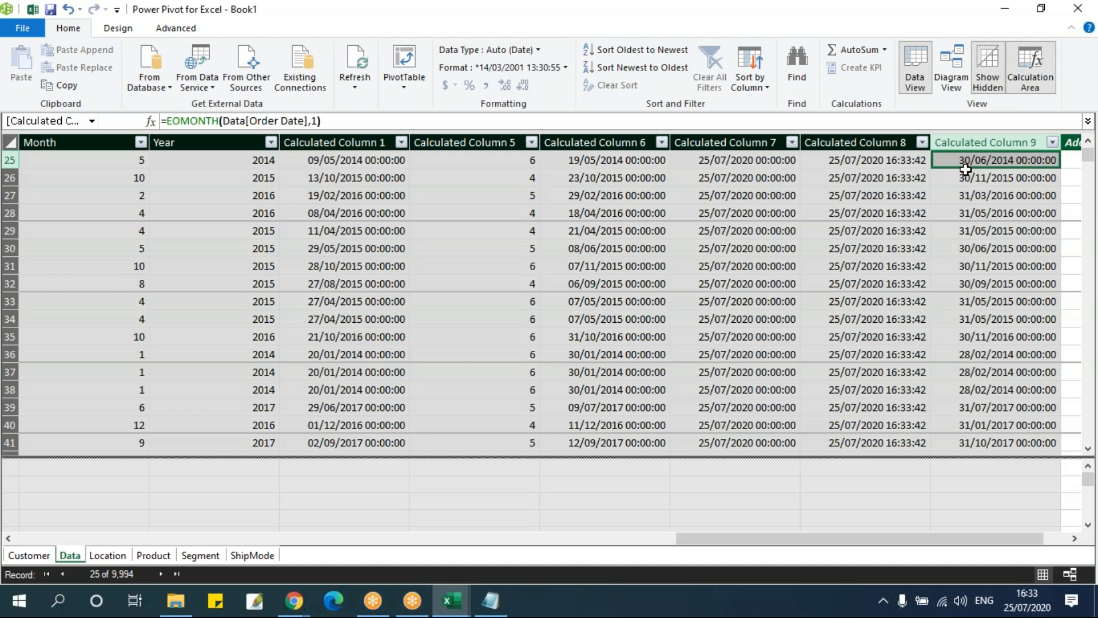
Compare the EOMONTH result of record 14 with its Order Date, and return to the EOMONTH column in the same row
scroll(965, 169, up, 3)
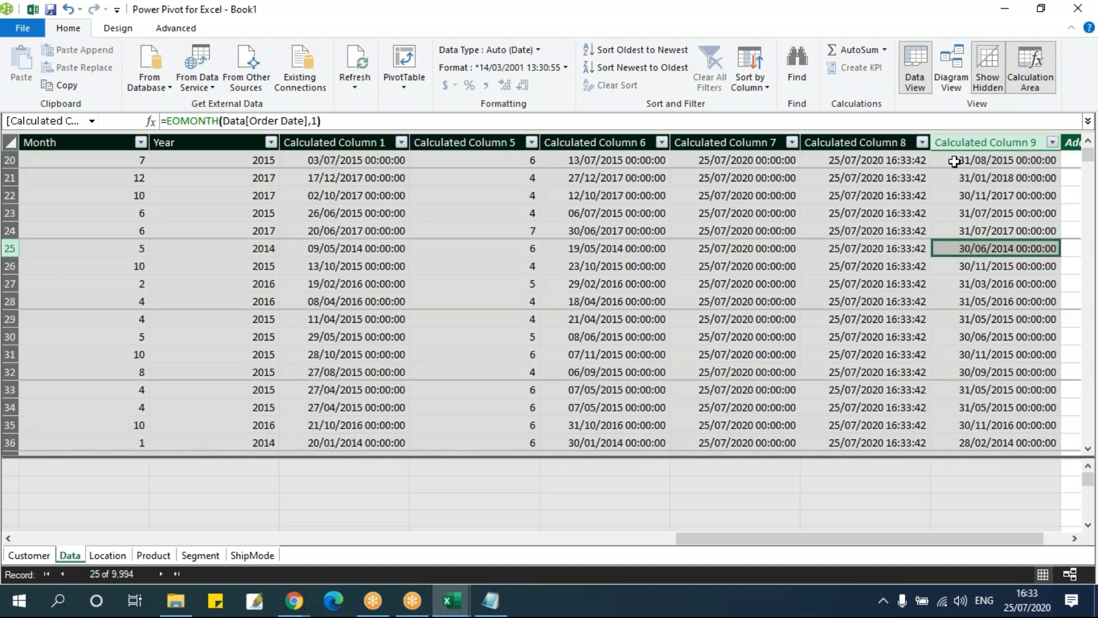
scroll(954, 163, up, 2)
click(957, 165)
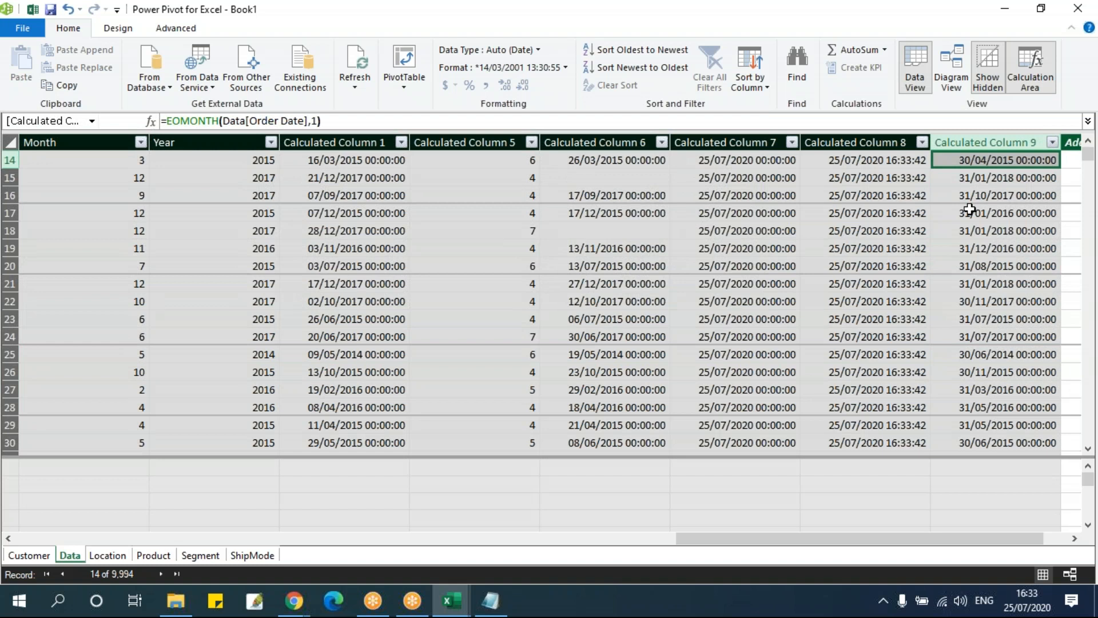
key(Left)
key(Left)
key(Left)
key(Left)
key(Left)
key(Left)
key(Left)
key(Left)
key(Left)
key(Left)
key(Left)
key(Left)
key(Left)
key(Left)
key(Left)
key(Left)
key(Left)
key(Left)
key(Left)
key(Left)
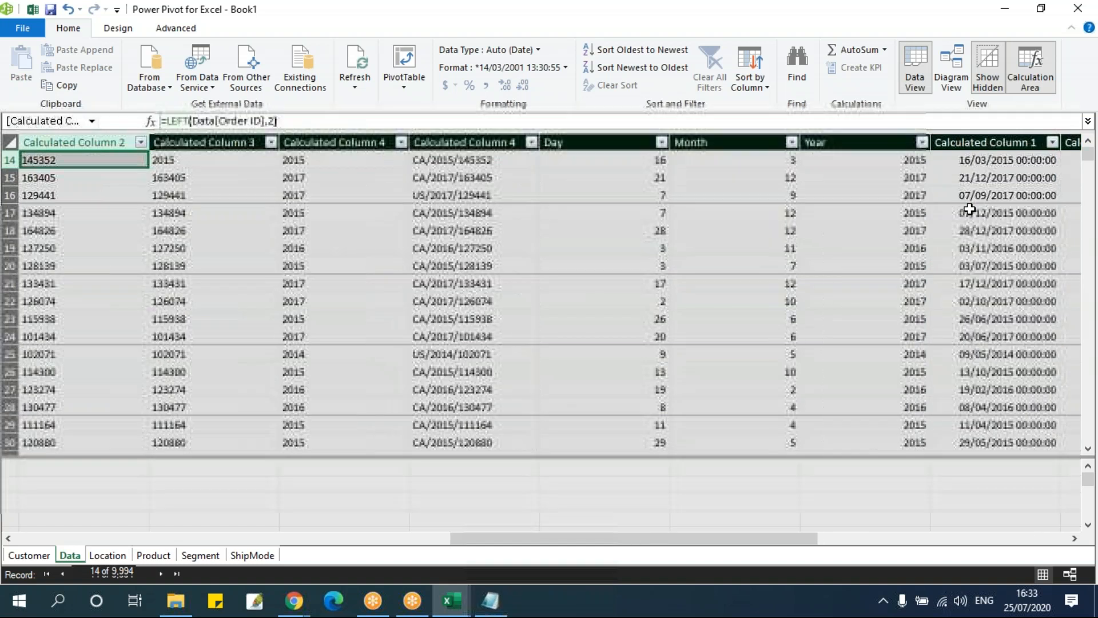
key(Left)
key(Left)
key(Left)
key(Left)
key(Left)
key(Left)
key(Left)
key(Left)
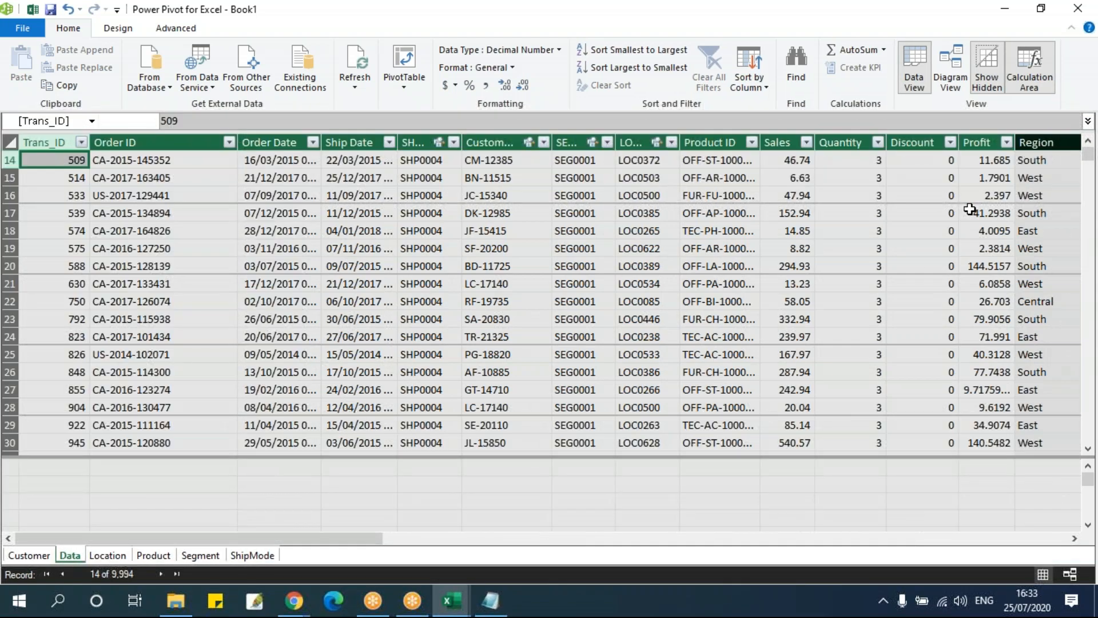
key(Right)
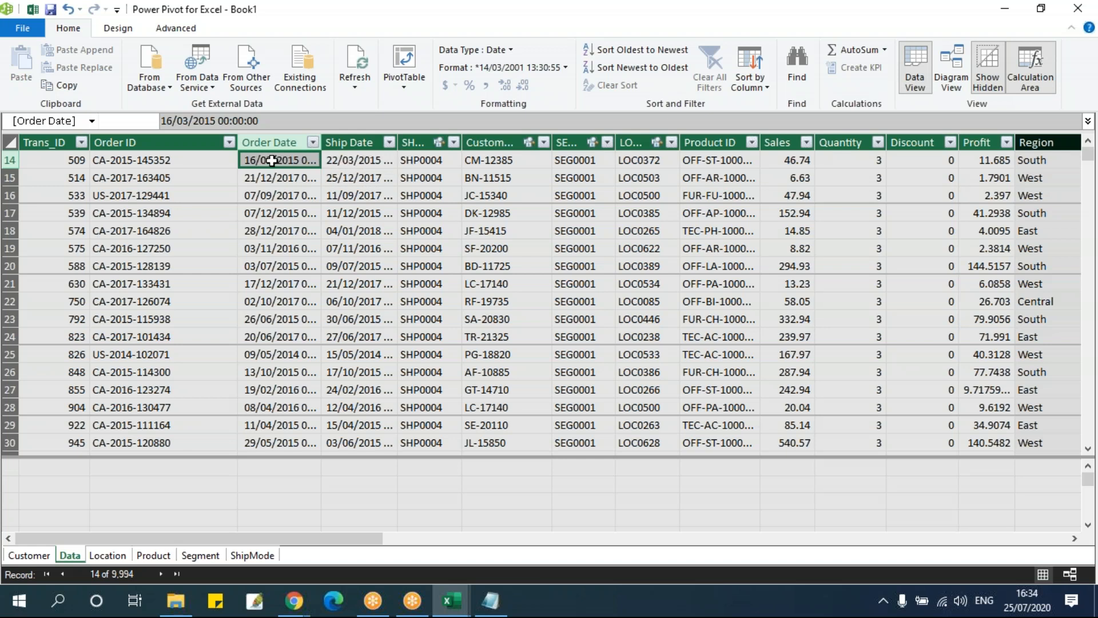
key(Right)
key(Right)
key(Right)
key(Right)
key(Right)
key(Right)
key(Right)
key(Right)
key(Right)
key(Right)
key(Right)
key(Right)
key(Right)
key(Right)
key(Right)
key(Right)
key(Right)
key(Right)
key(Right)
key(Right)
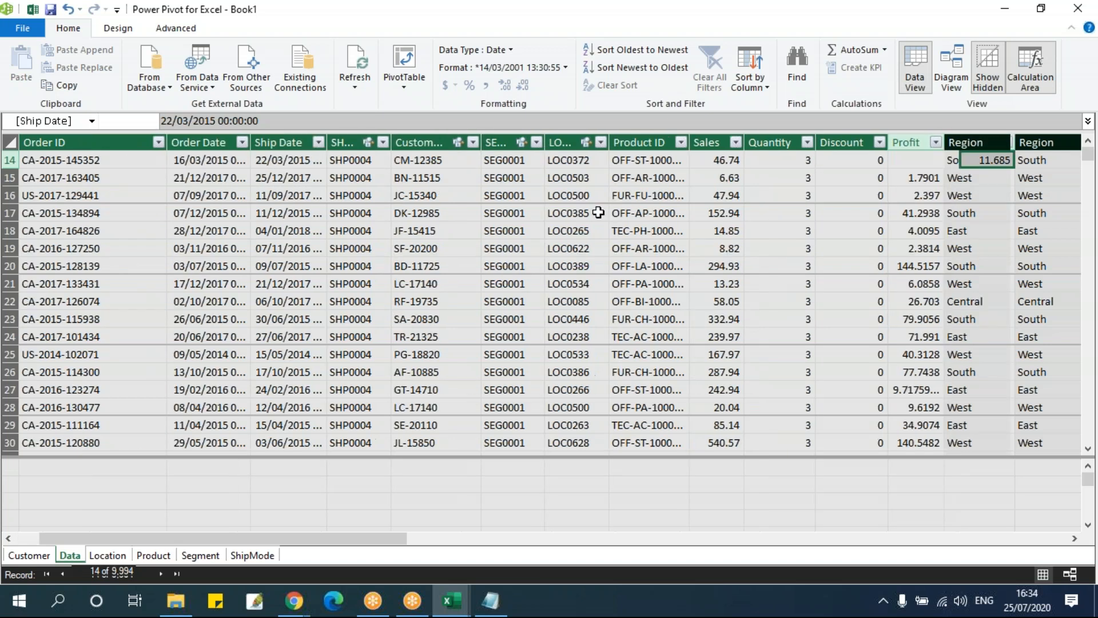
key(Right)
key(Right)
key(Right)
key(Right)
key(Right)
key(Right)
key(Right)
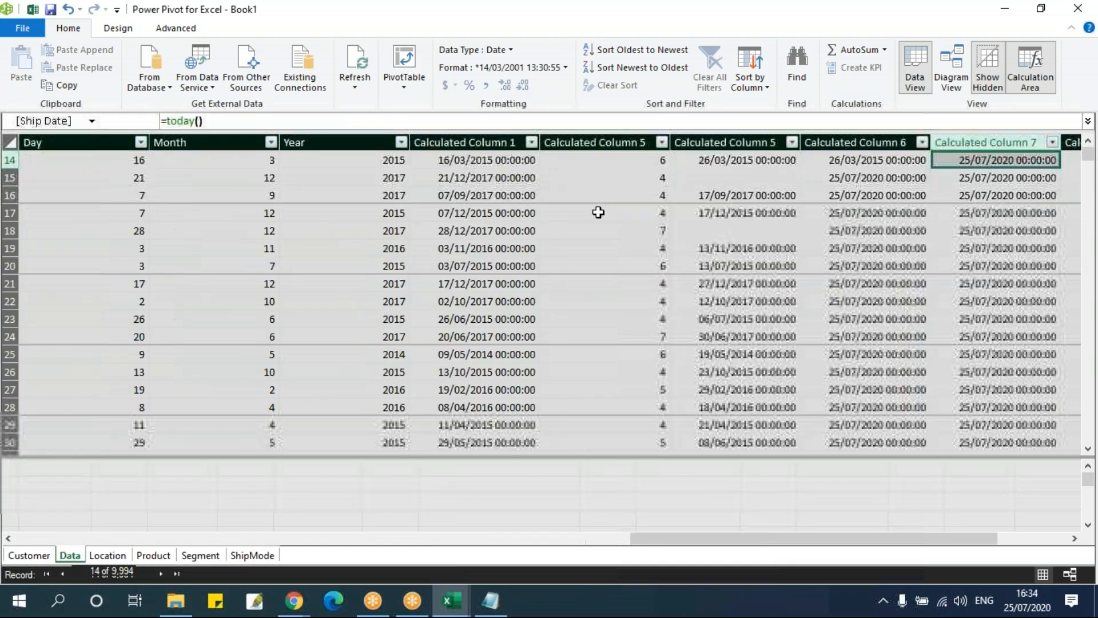
key(Left)
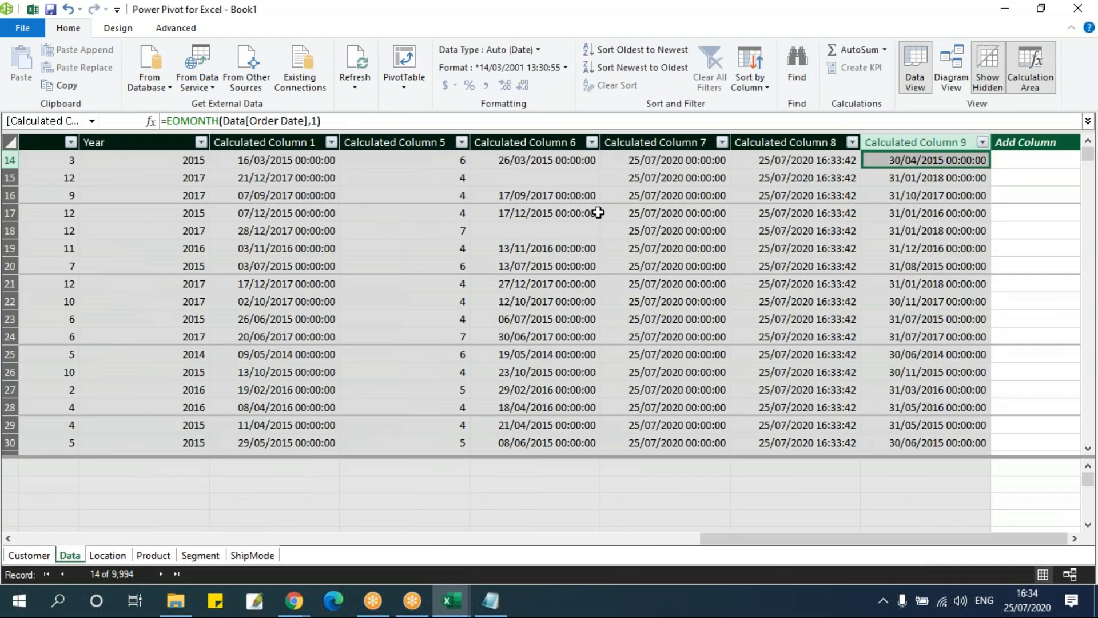
Set the months argument in the EOMONTH column's formula back to 0
click(321, 121)
key(Left)
key(BackSpace)
text(0)
key(Return)
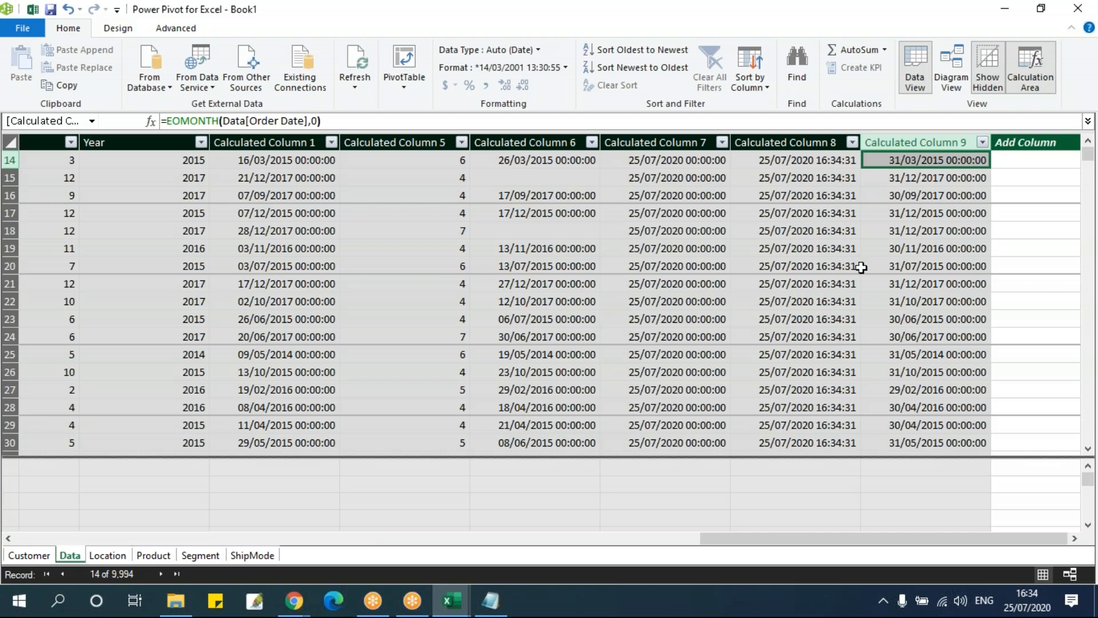
Add a calculated column with the formula =WEEKDAY(Data[Order Date]) to the Data table
click(1018, 161)
click(207, 118)
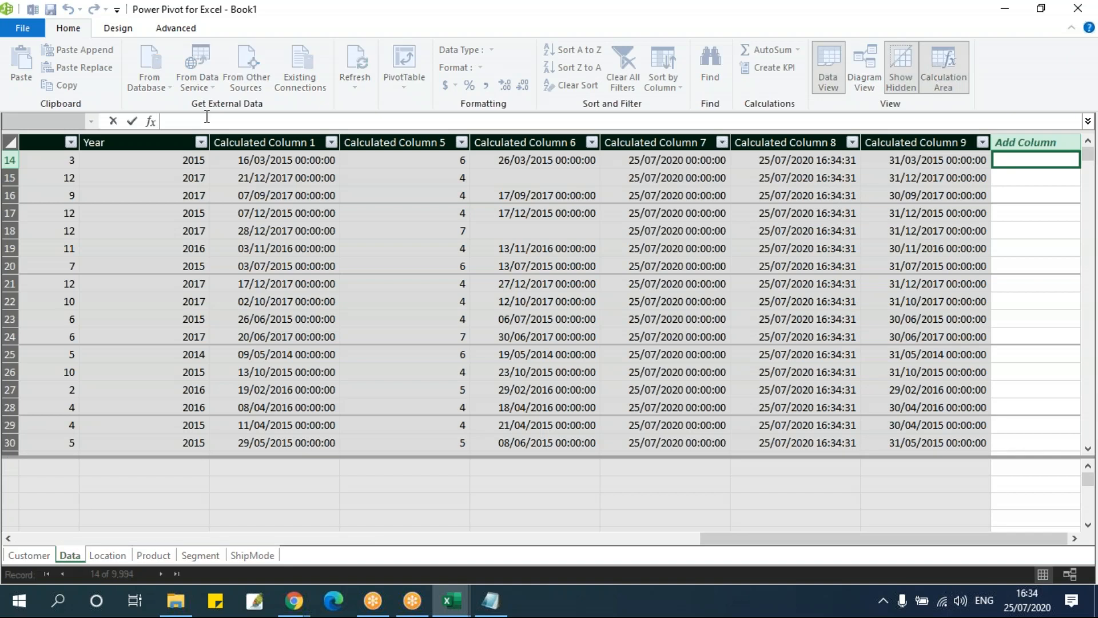
text(=wee)
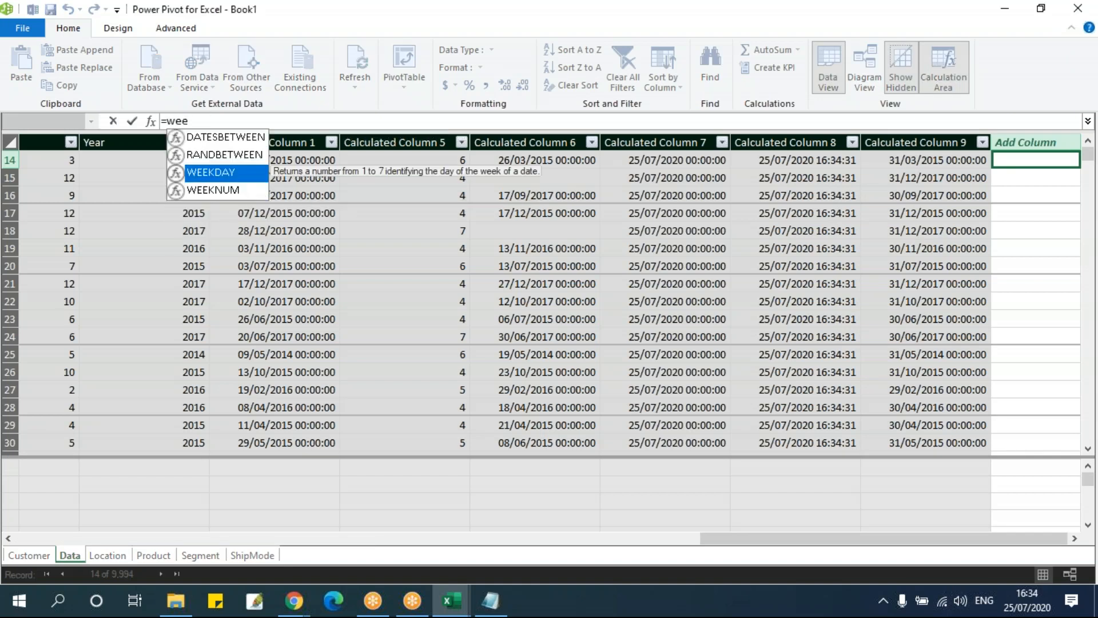
key(Tab)
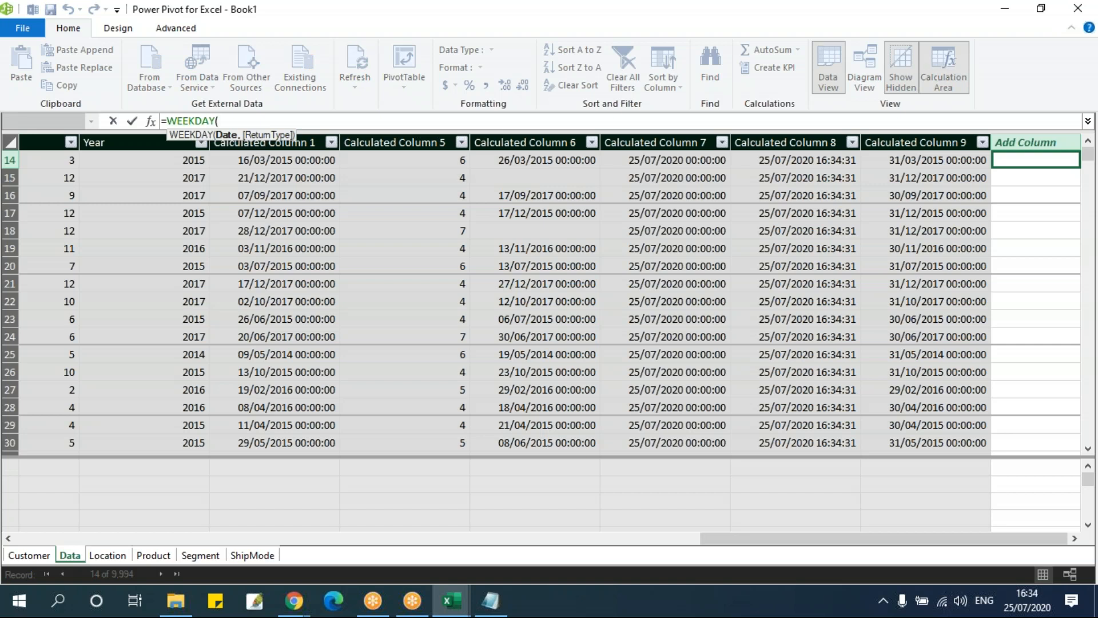
text(order)
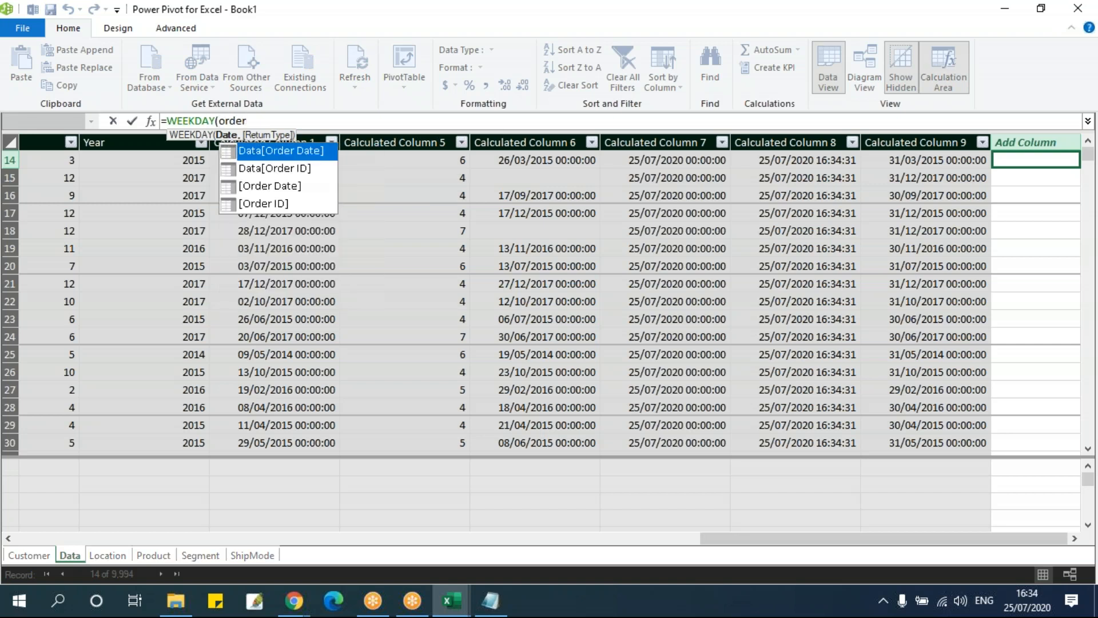
key(Tab)
text())
key(Return)
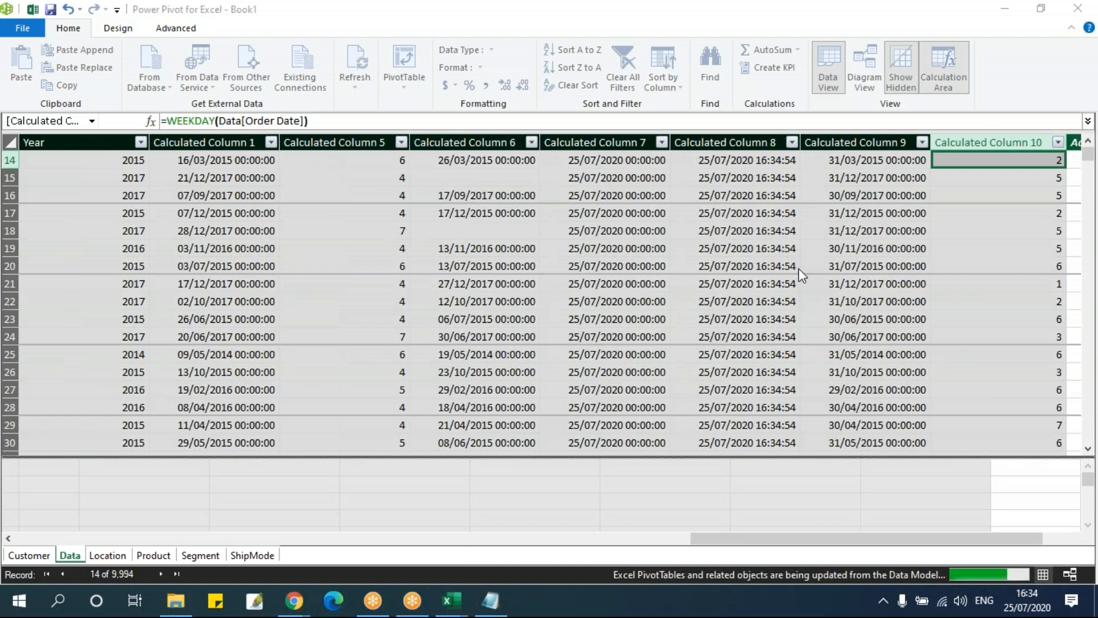
click(1054, 539)
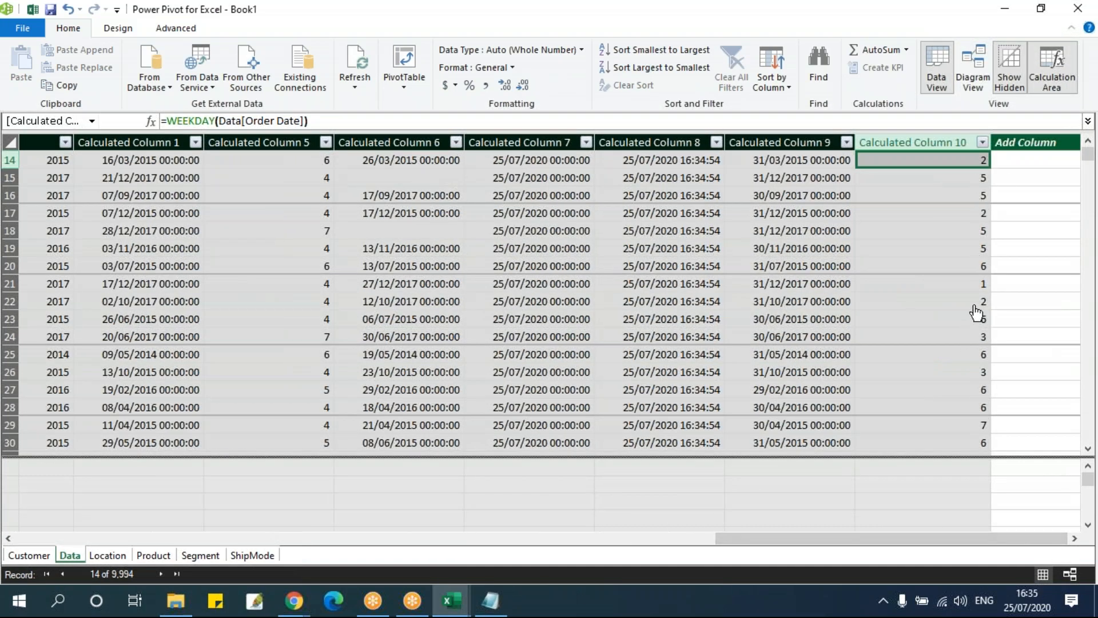
Add a calculated column with the formula =WEEKNUM(Data[Order Date]) to the Data table
click(1008, 166)
click(335, 120)
text(=week)
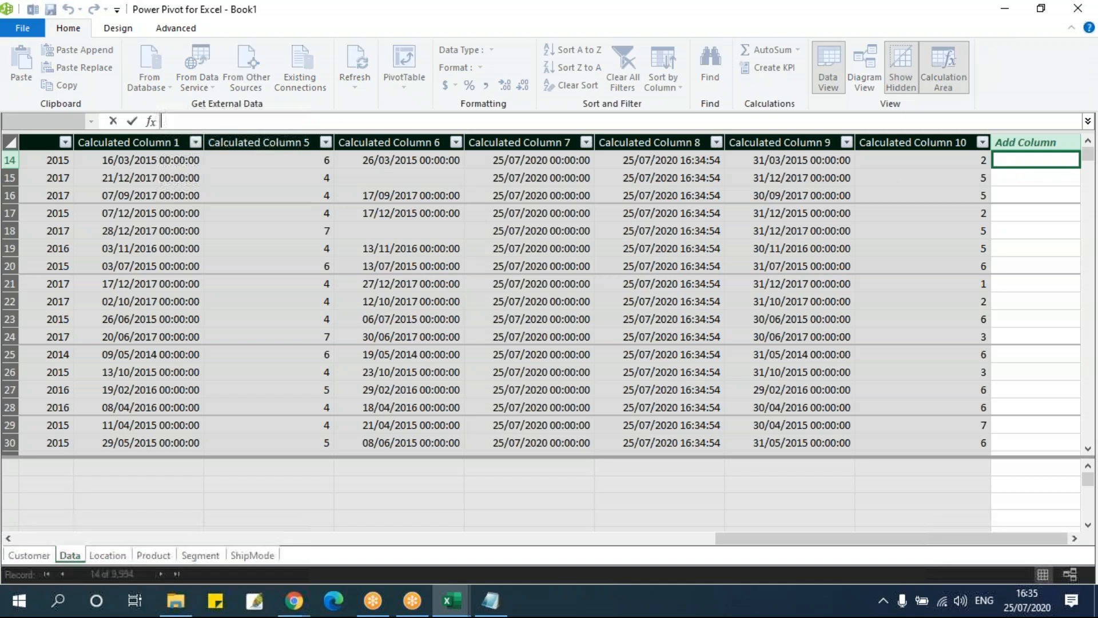
key(Down)
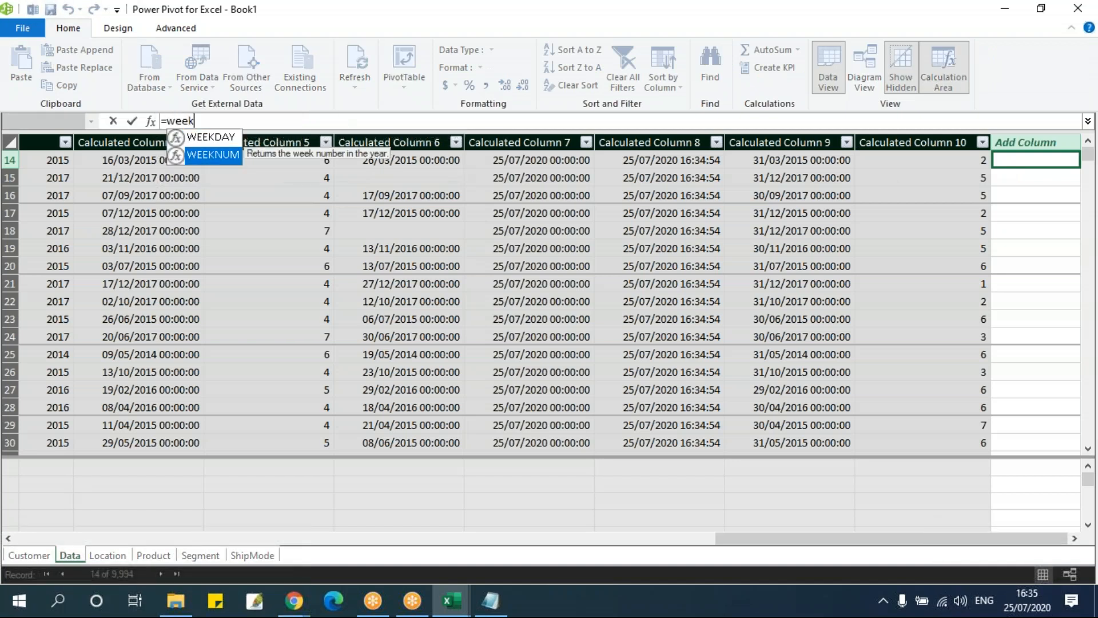
key(Tab)
text(ode)
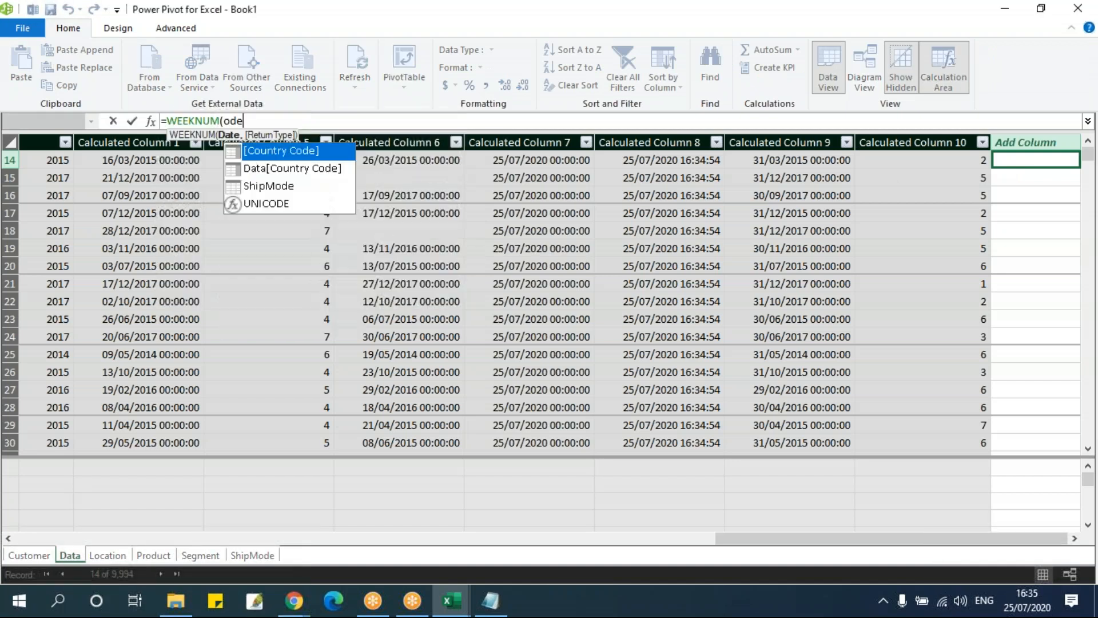
key(Down)
key(Down)
key(Down)
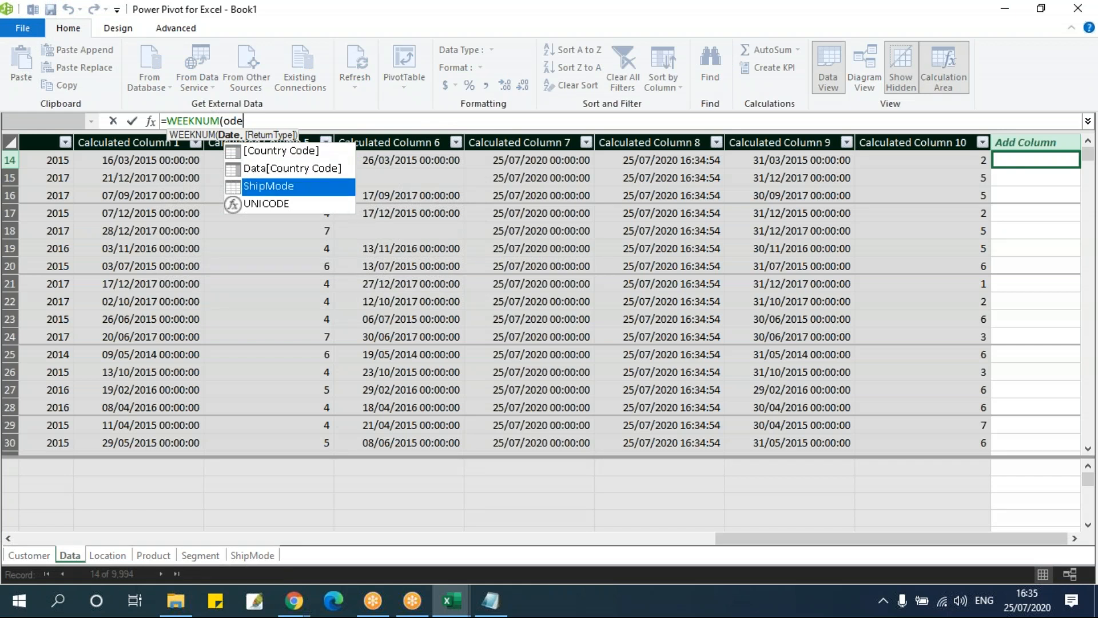
key(BackSpace)
text(rd)
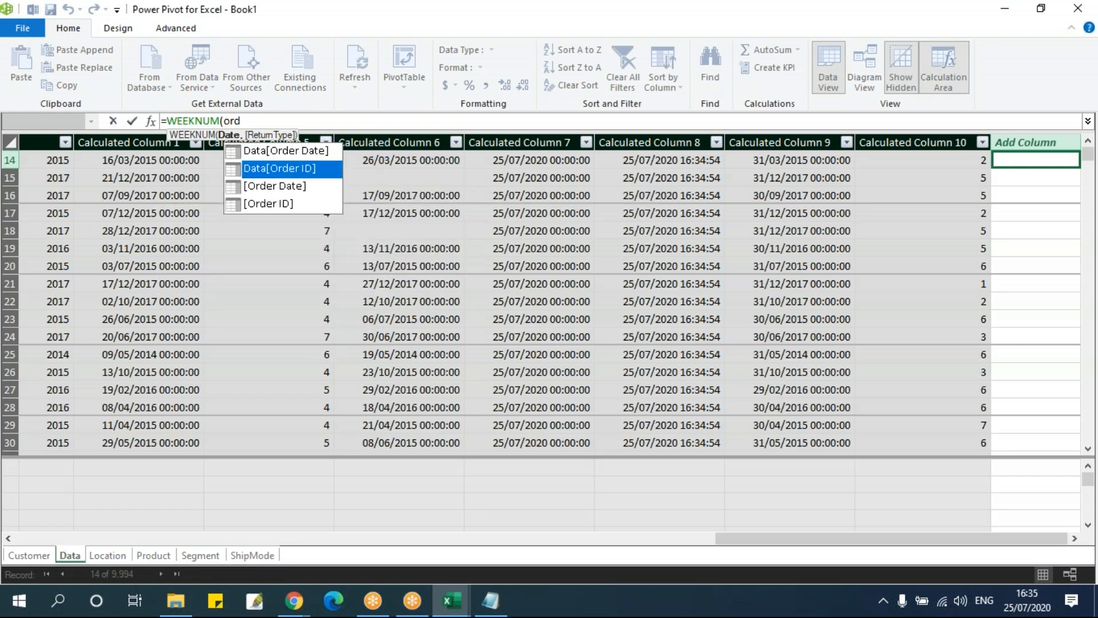
key(Tab)
text())
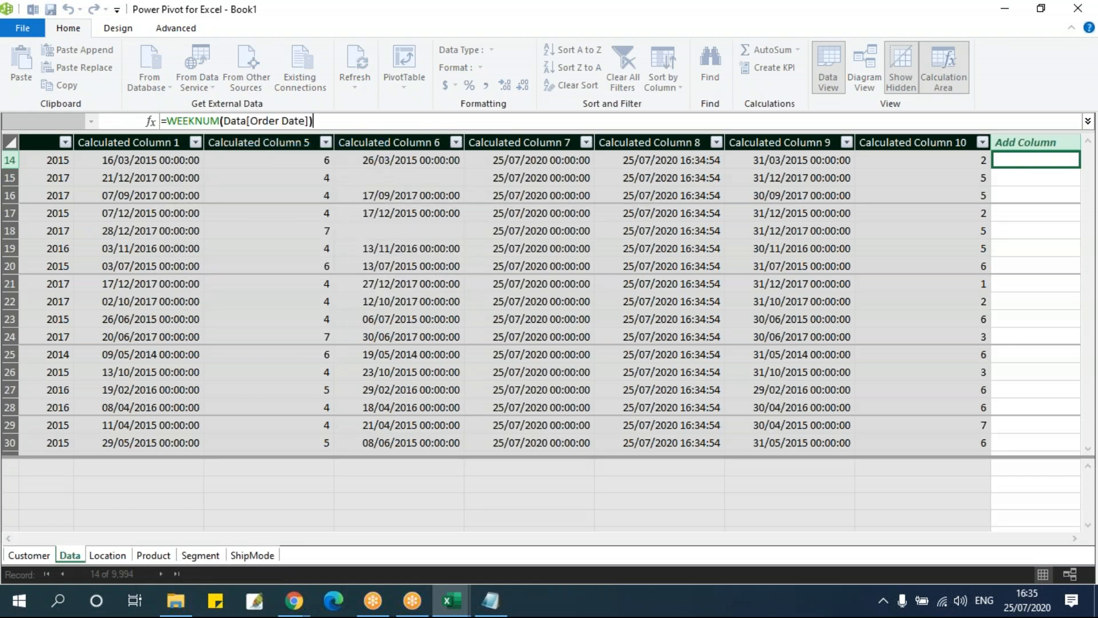
key(Return)
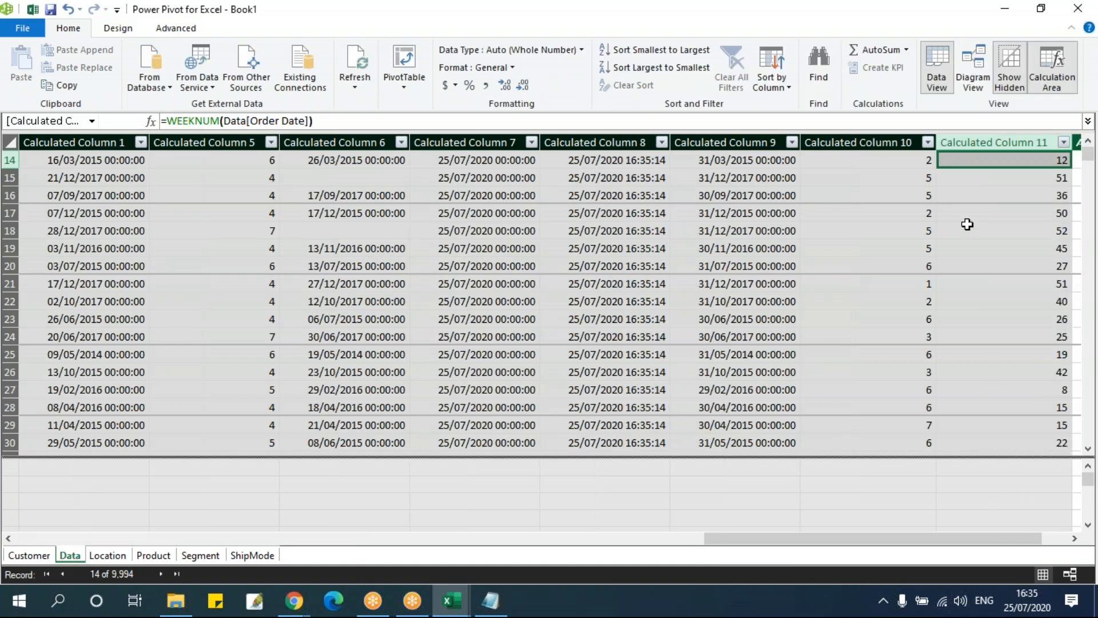
scroll(966, 223, up, 4)
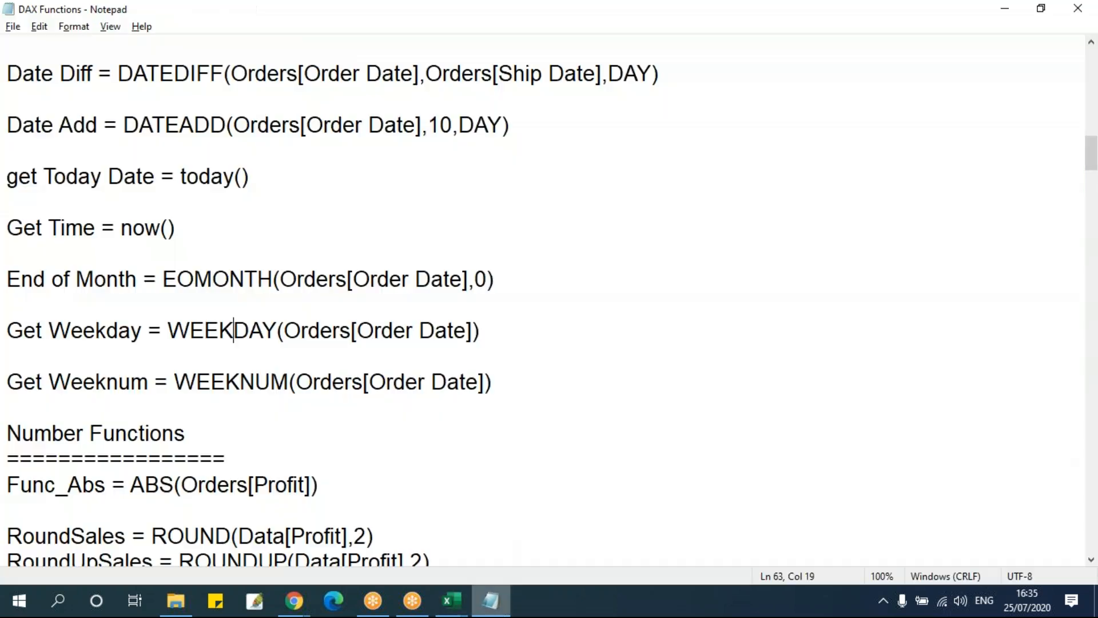
Switch to the DAX Functions notes in Notepad and review the Number Functions formulas, including CEILING, FLOOR and EVEN
click(491, 600)
scroll(473, 408, down, 7)
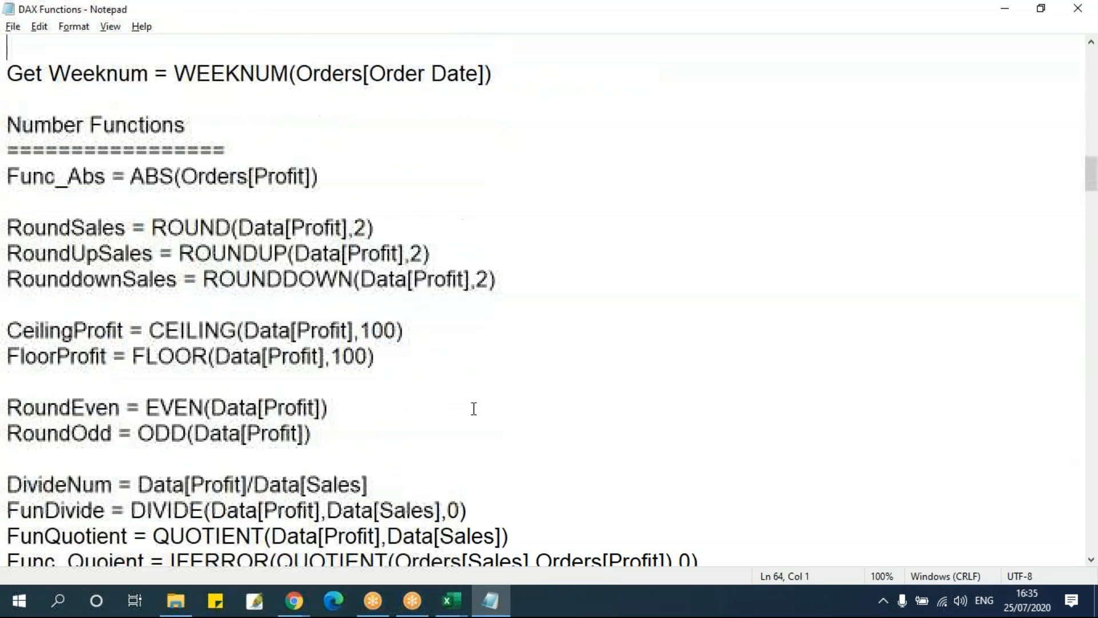
scroll(474, 409, up, 4)
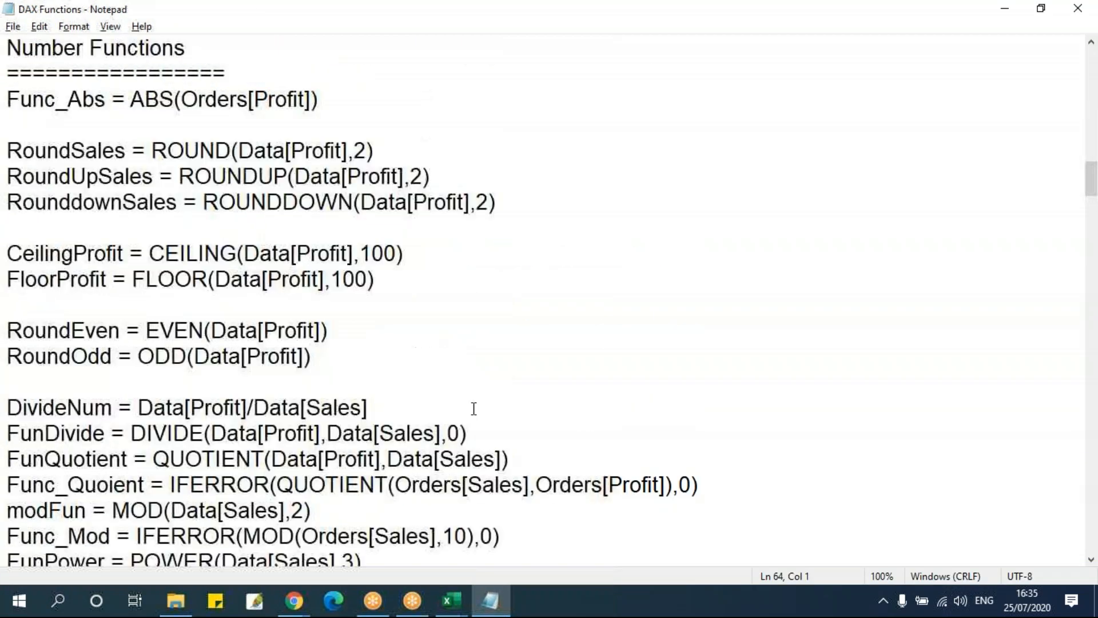
scroll(358, 388, down, 2)
scroll(356, 391, down, 1)
drag(129, 175, 139, 253)
scroll(261, 360, up, 1)
scroll(261, 359, down, 1)
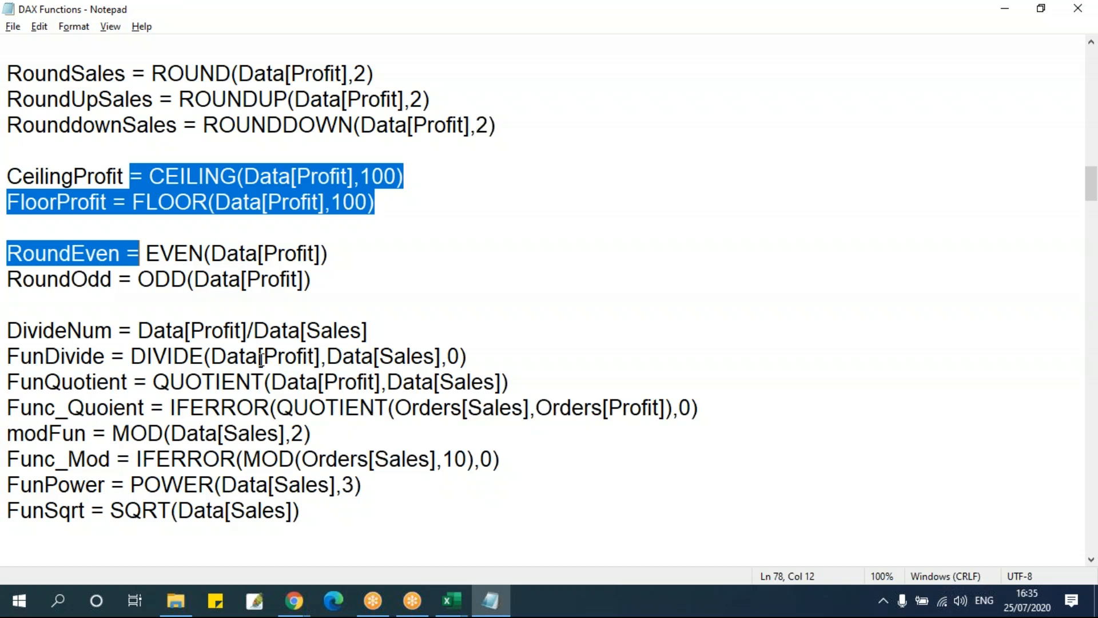
Go back to the text function formulas in the notes and review the CONCATENATE, UPPER and LOWER examples
scroll(261, 359, up, 15)
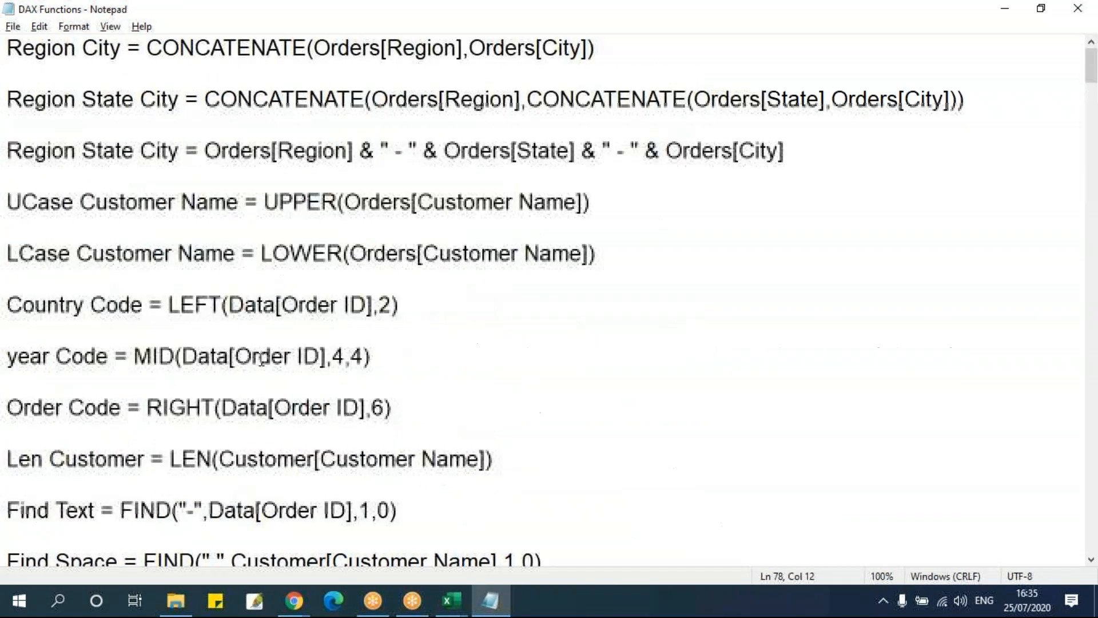
click(245, 184)
drag(8, 48, 294, 287)
click(294, 283)
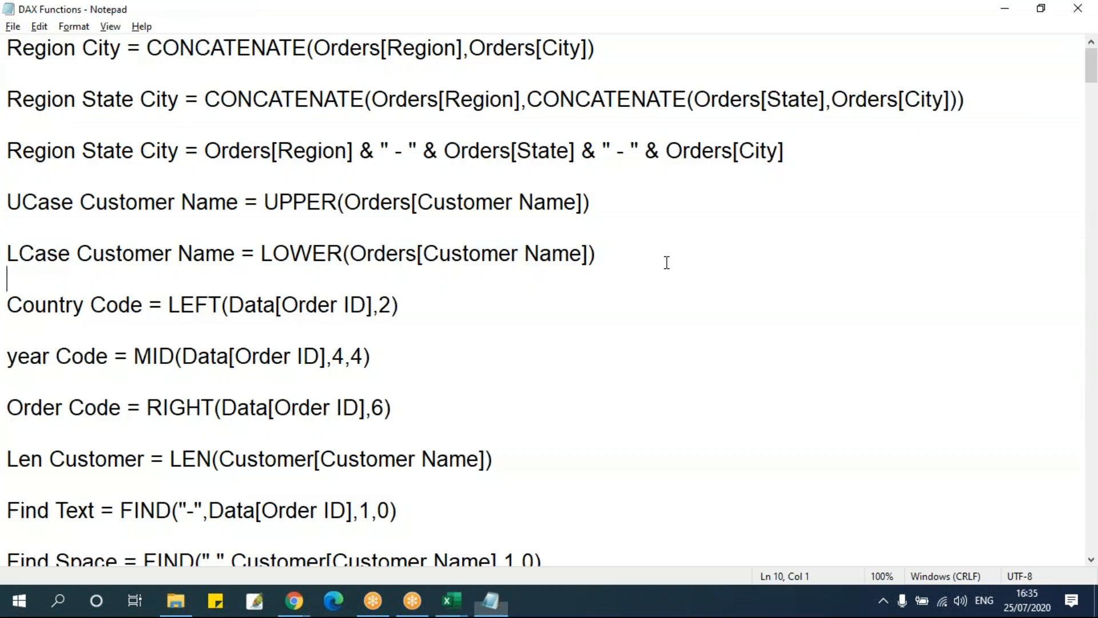
click(506, 231)
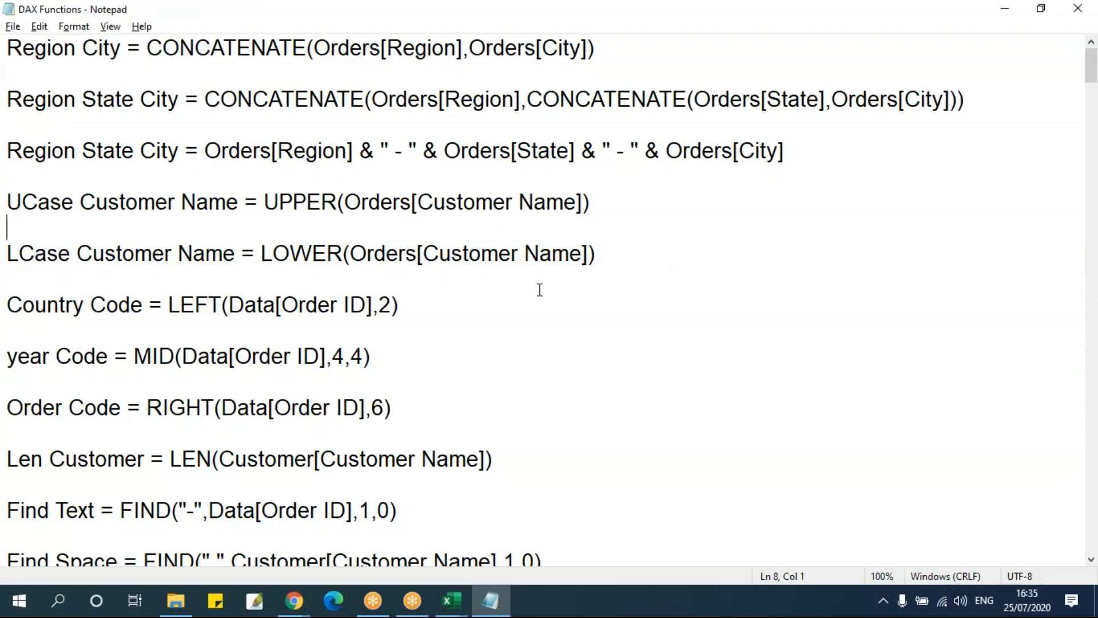
Read through the notes from the date functions to the information, measure, FORMAT, LOOKUPVALUE and SUMX with RELATEDTABLE formulas
scroll(541, 294, down, 3)
scroll(540, 294, down, 12)
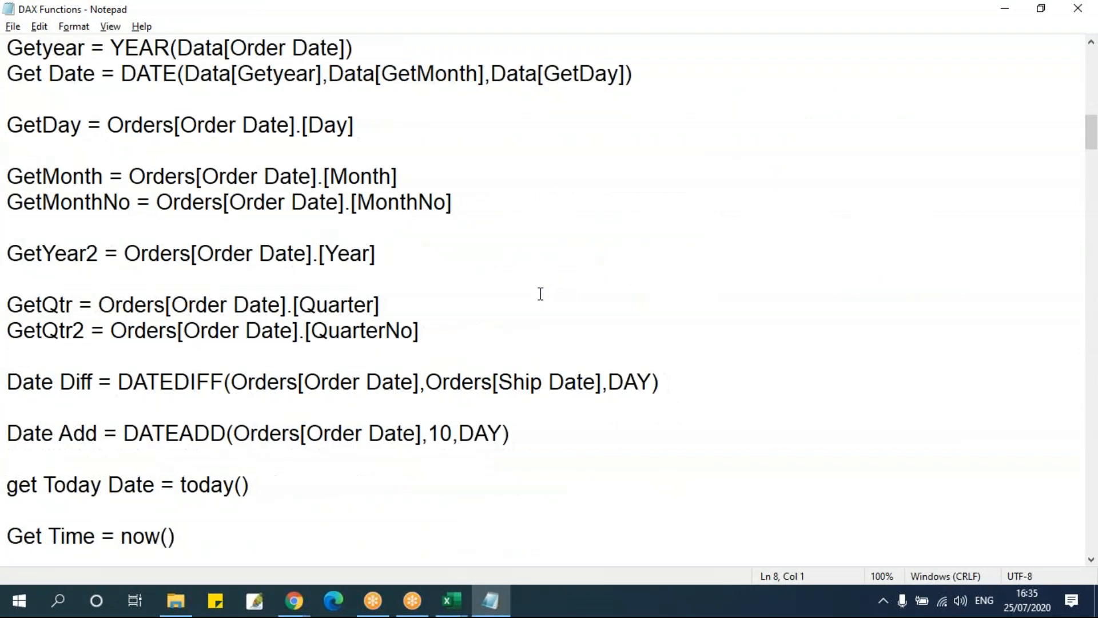
scroll(540, 294, down, 8)
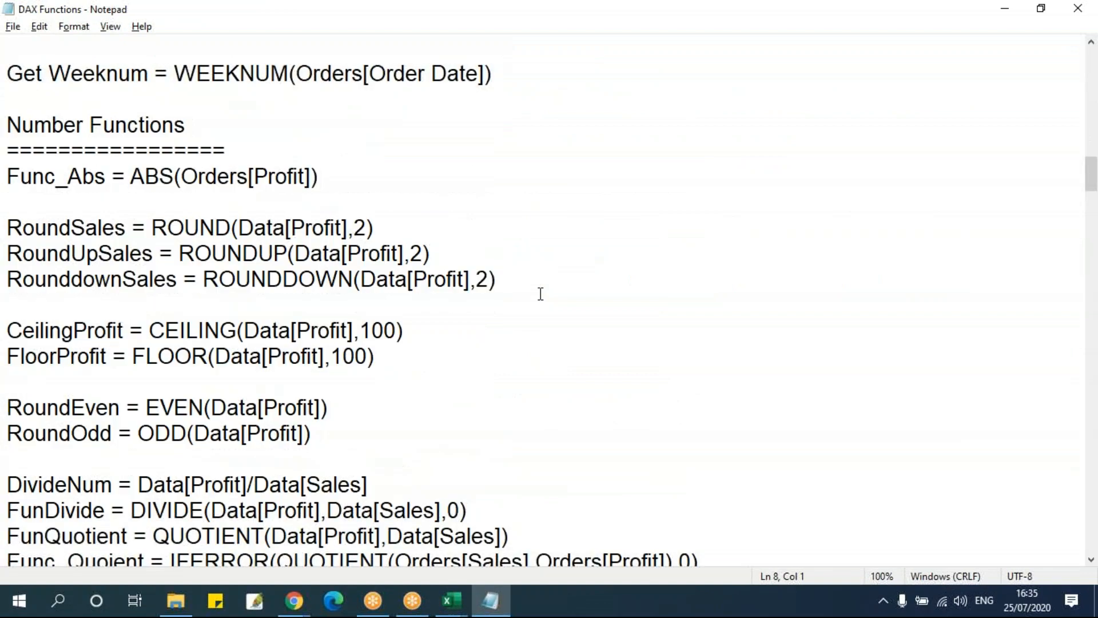
scroll(541, 294, down, 6)
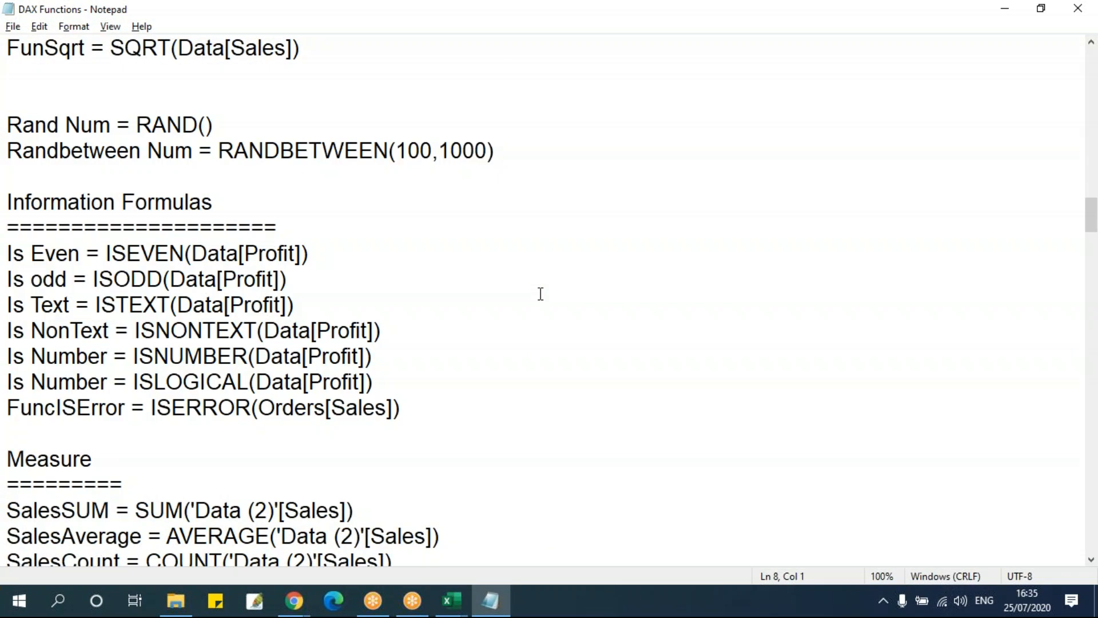
scroll(541, 293, down, 9)
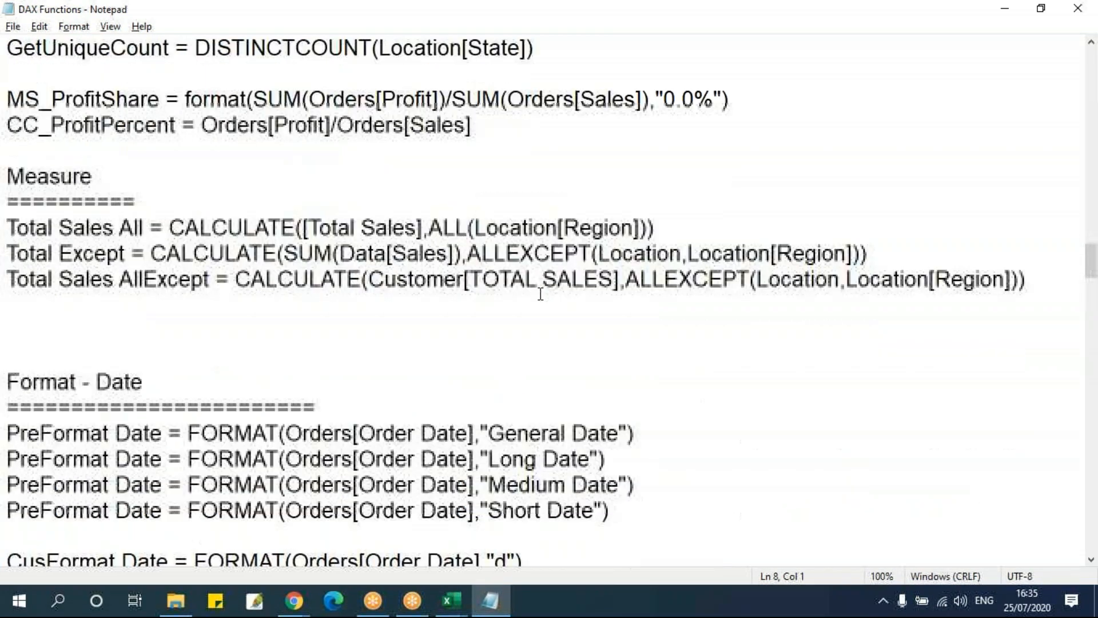
scroll(541, 294, down, 4)
scroll(541, 293, down, 3)
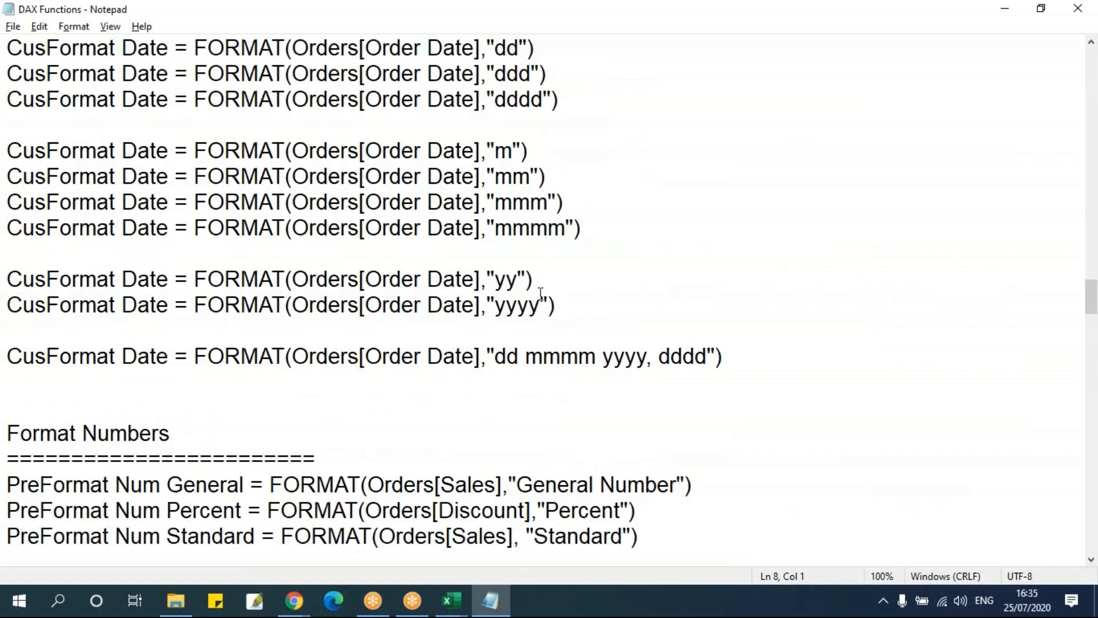
scroll(532, 313, down, 12)
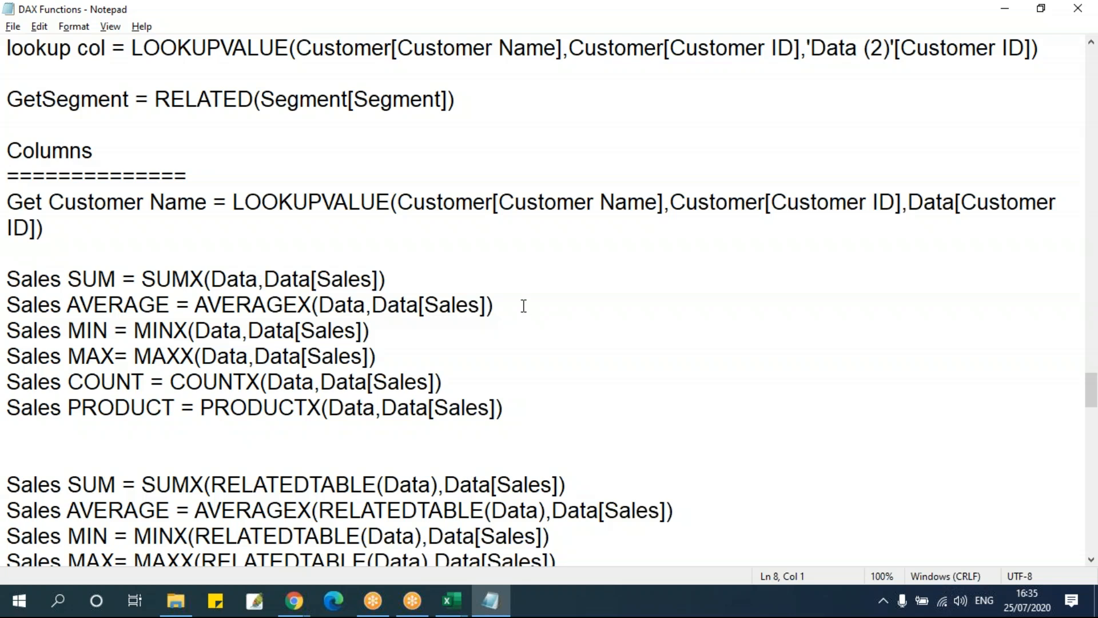
scroll(523, 306, down, 4)
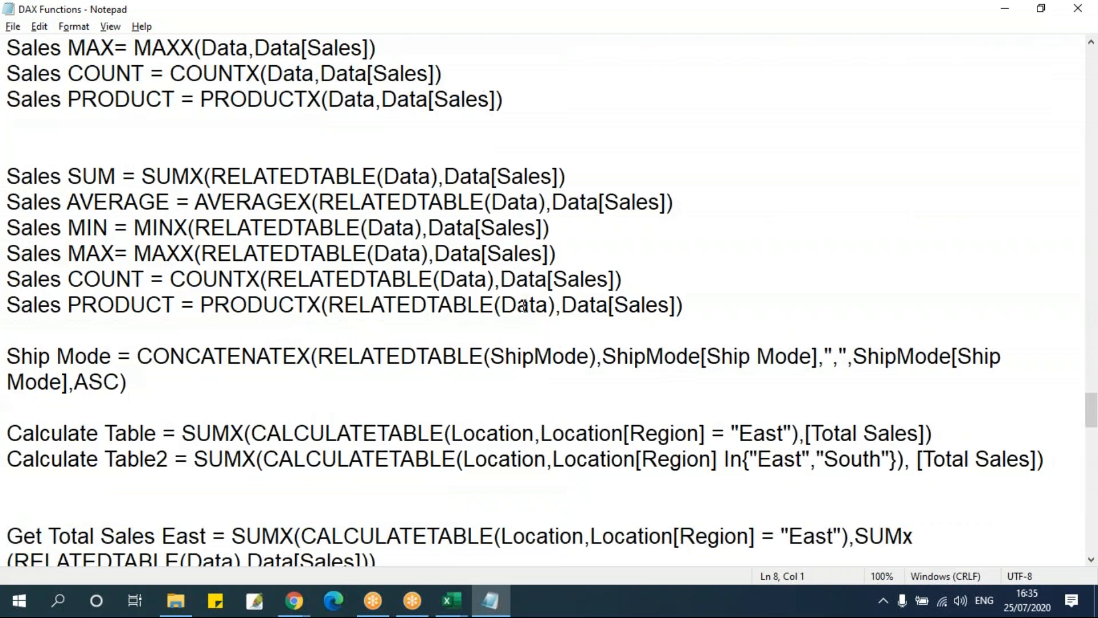
Check the EOMONTH column in Power Pivot, skim the variable and date formulas in the Notepad notes, and return to the TODAY column
key(alt+Tab)
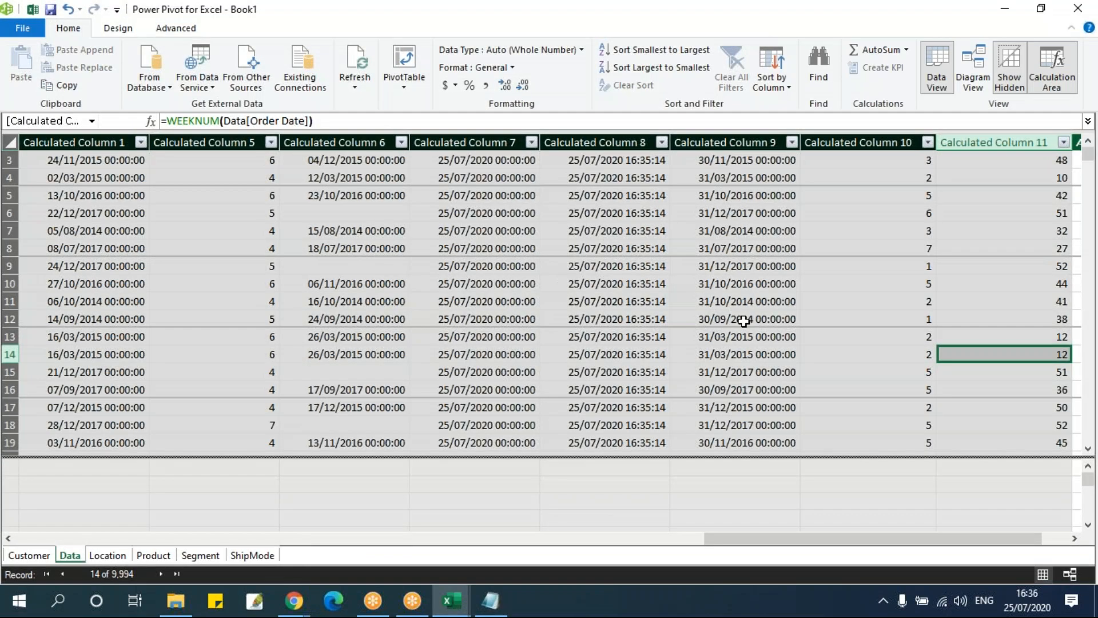
click(683, 234)
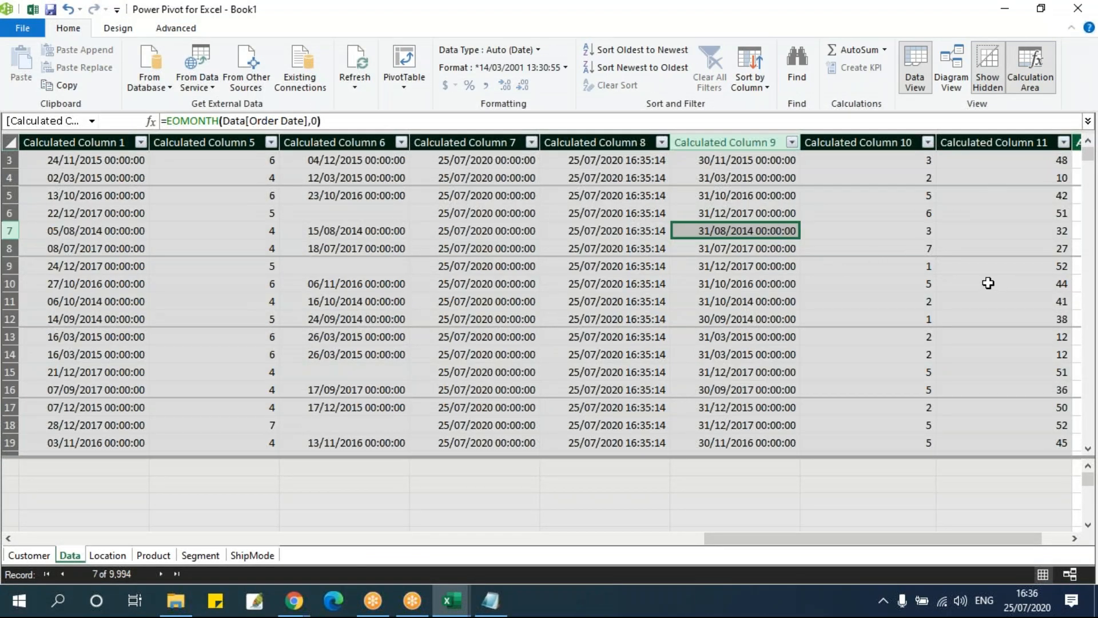
key(alt+Tab)
scroll(539, 267, down, 10)
scroll(538, 266, down, 10)
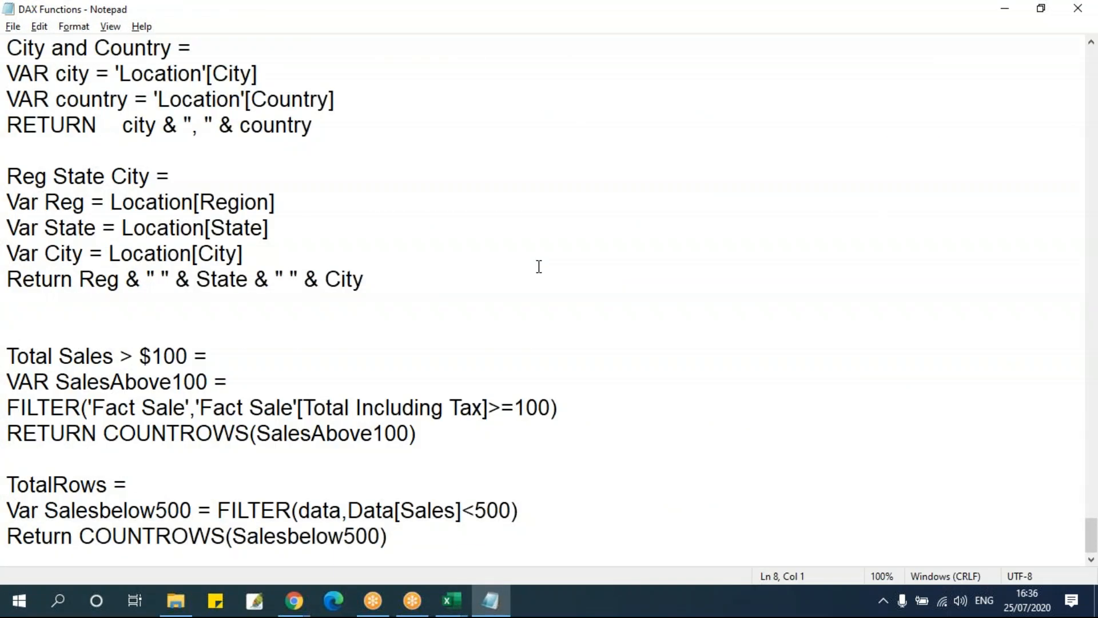
scroll(538, 265, up, 12)
scroll(586, 277, down, 15)
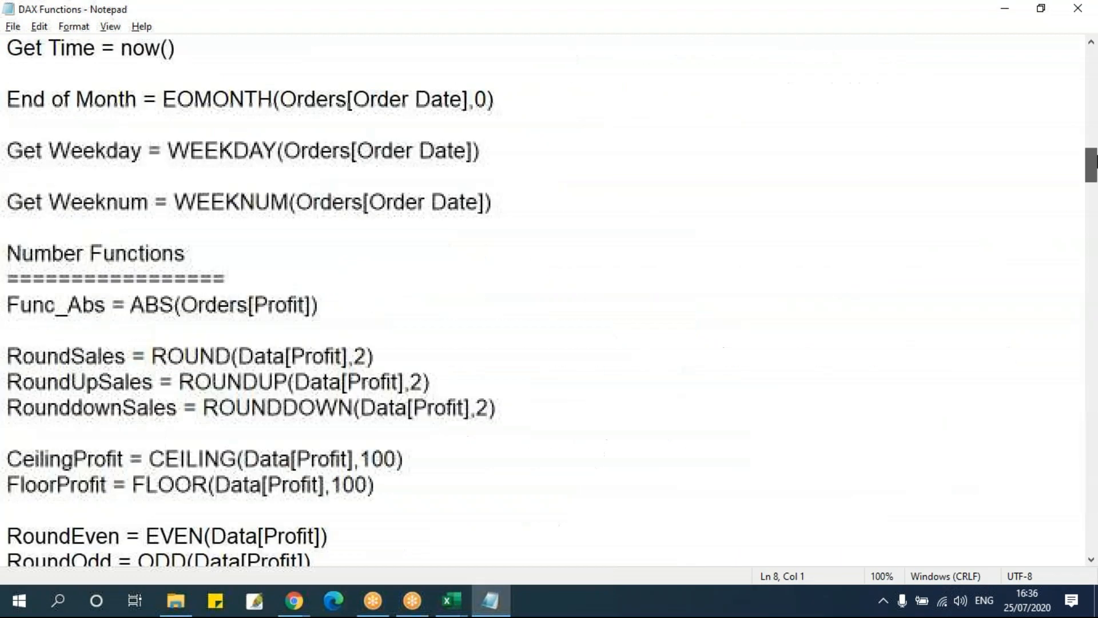
key(alt+Tab)
click(479, 252)
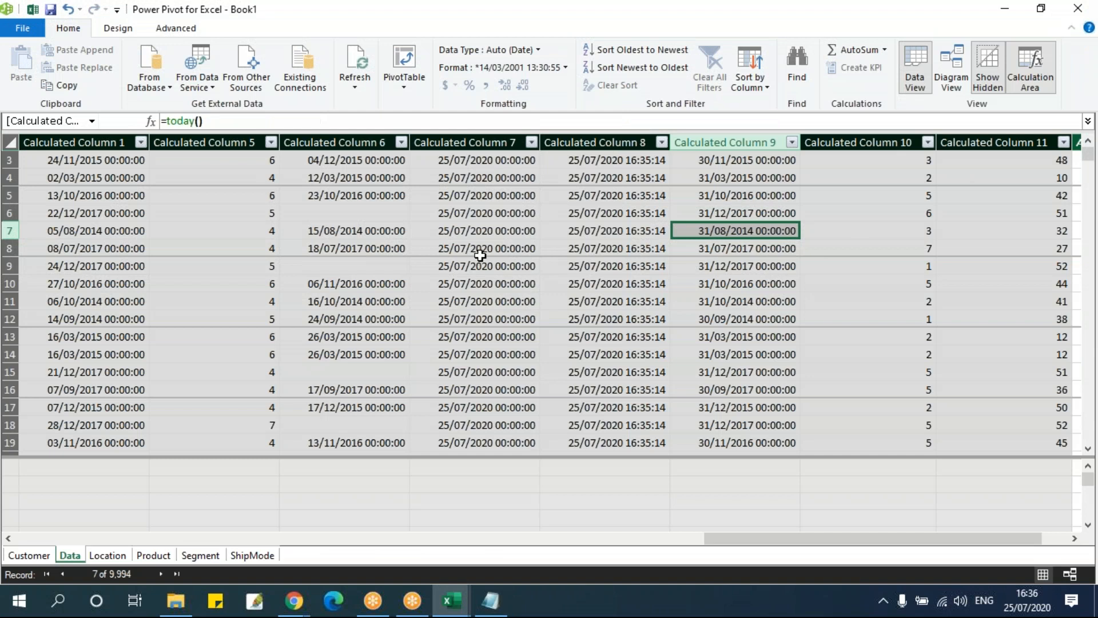
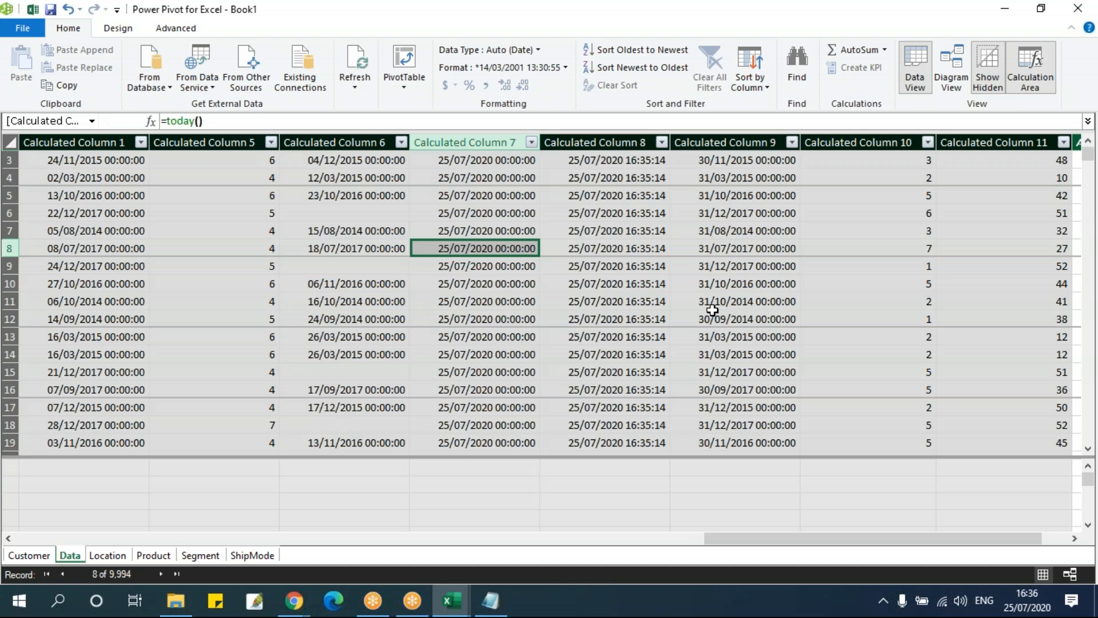
Look through the Location, Product, Segment and ShipMode tables, and select the four empty new-column cells in ShipMode
click(107, 554)
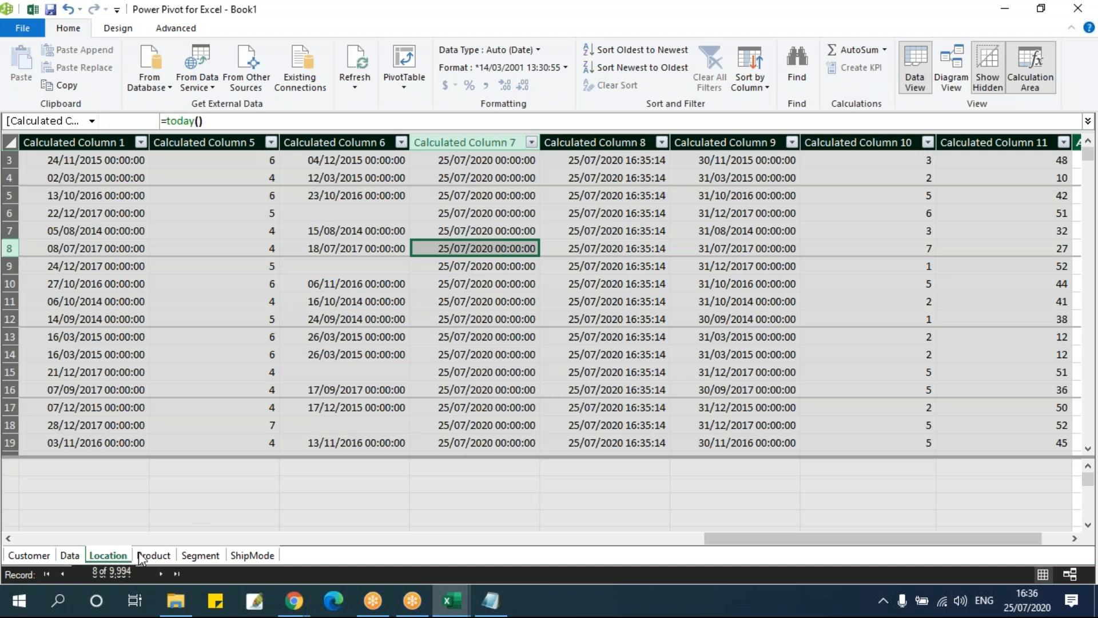
click(153, 554)
click(201, 555)
click(252, 555)
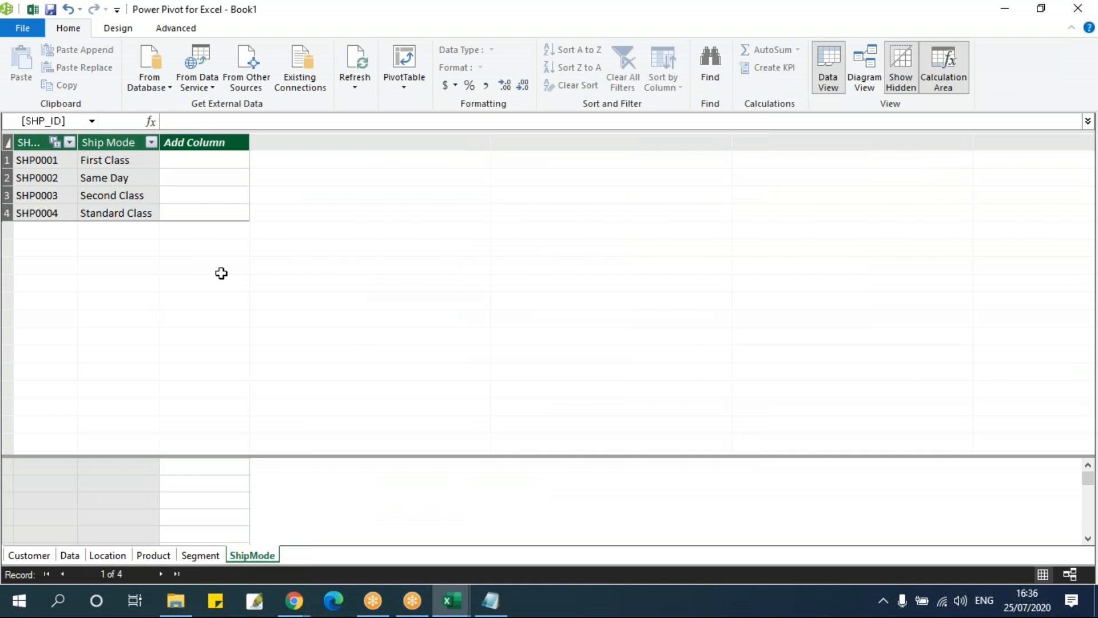
drag(211, 160, 210, 215)
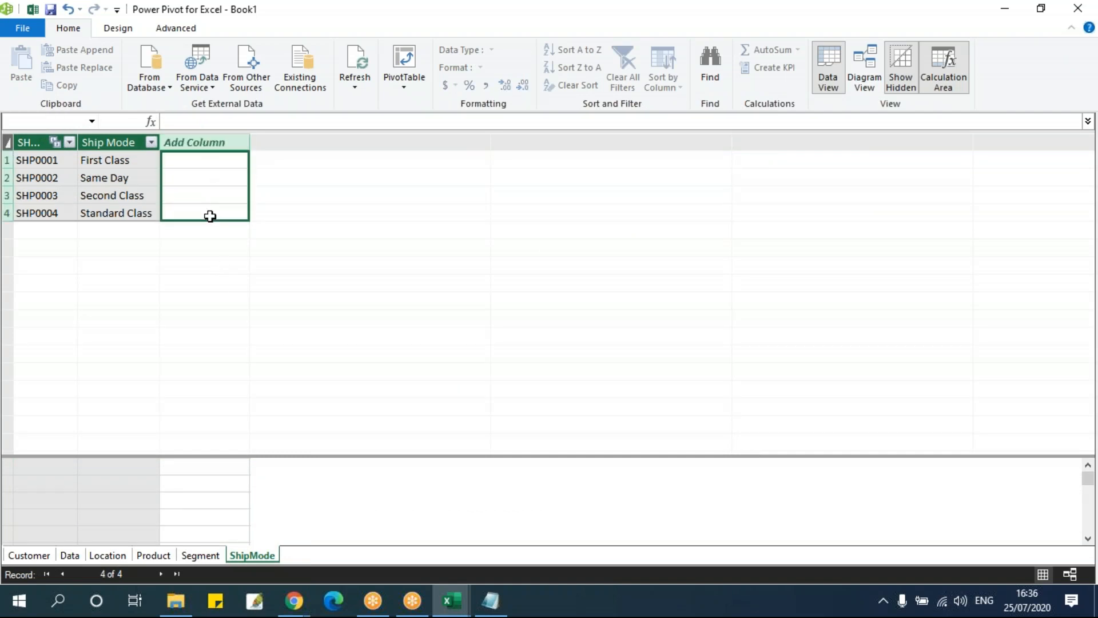
Switch to the Excel workbook and examine the Sum of Sales values and the PivotTable analysis commands
mouse_move(452, 599)
click(372, 530)
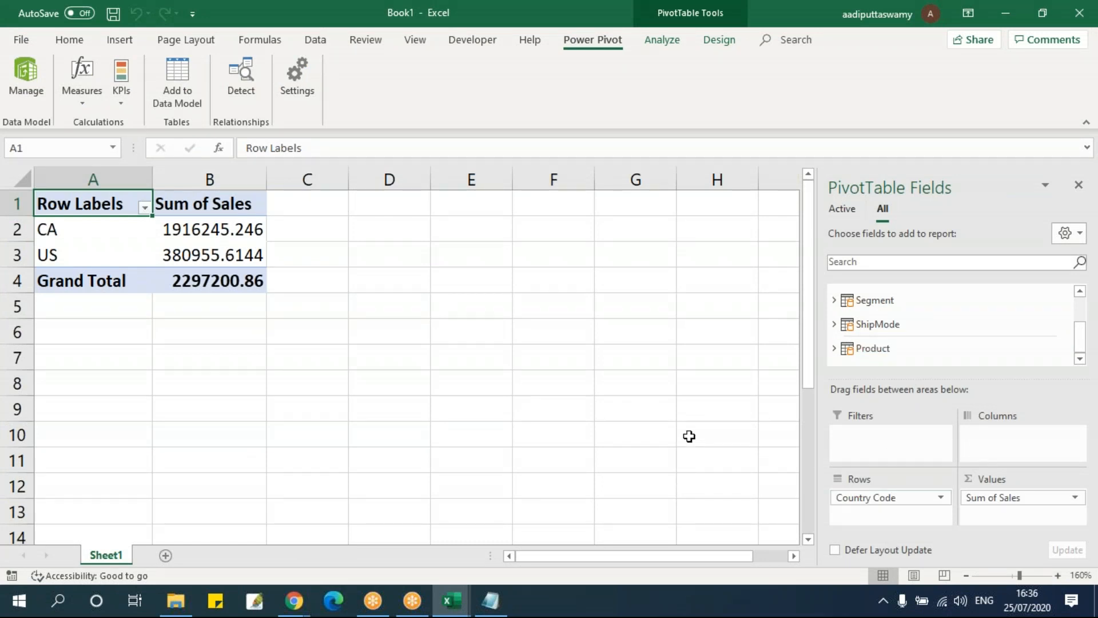
key(alt+Tab)
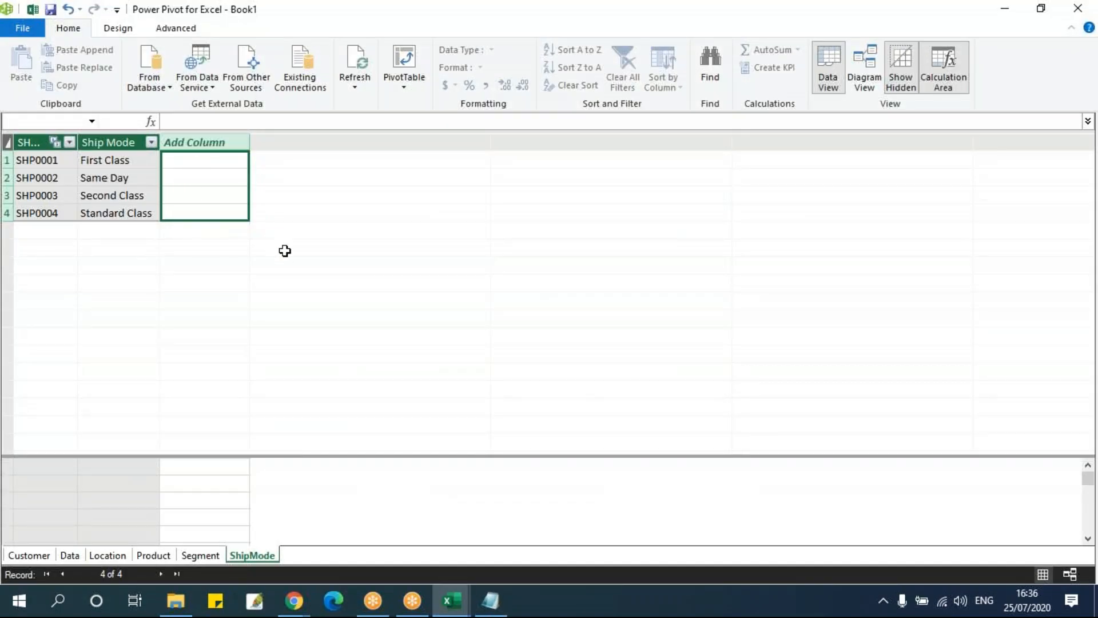
key(alt+Tab)
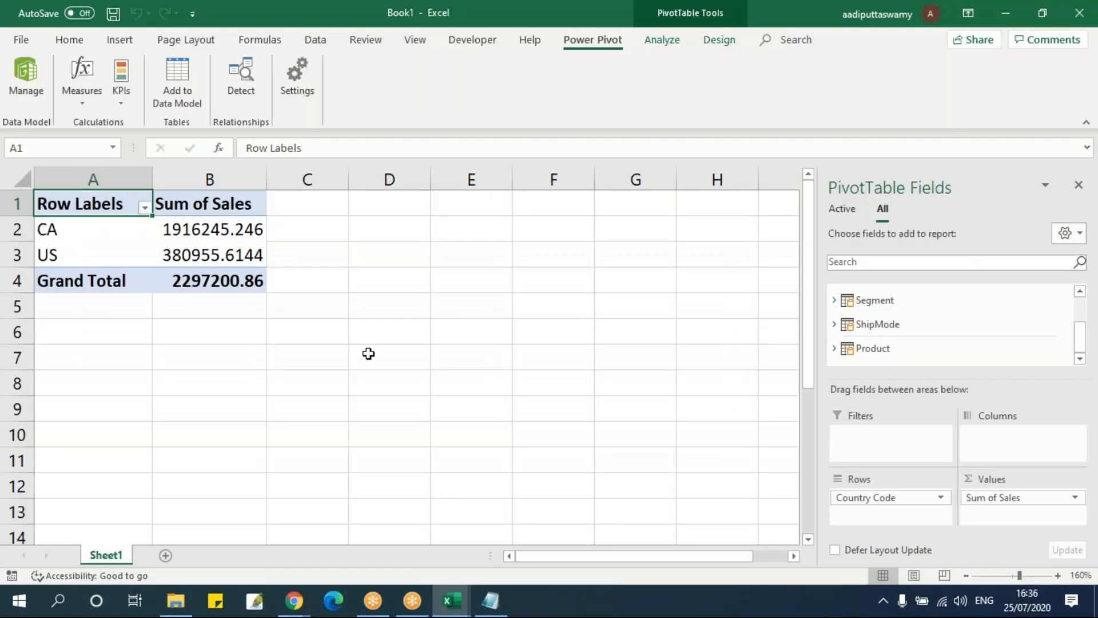
click(368, 355)
click(221, 281)
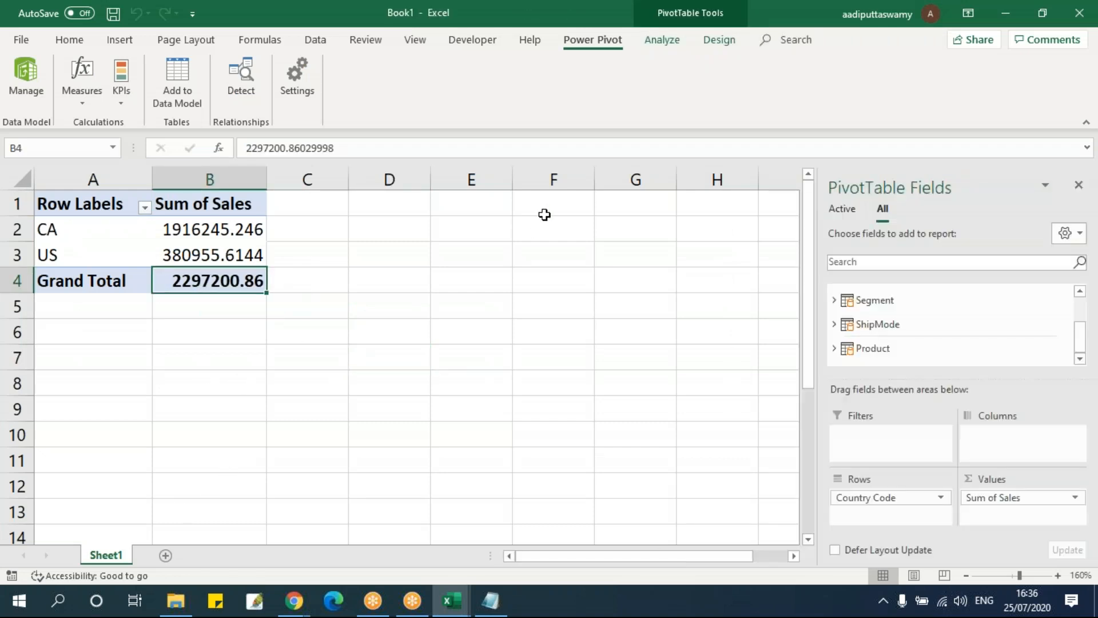
click(663, 40)
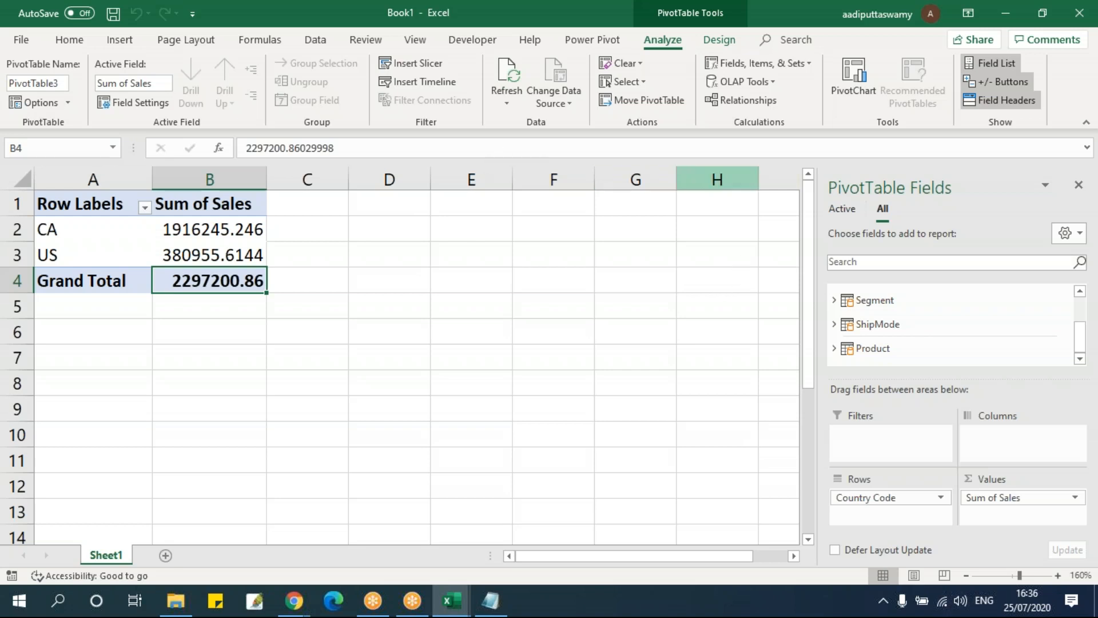
click(188, 233)
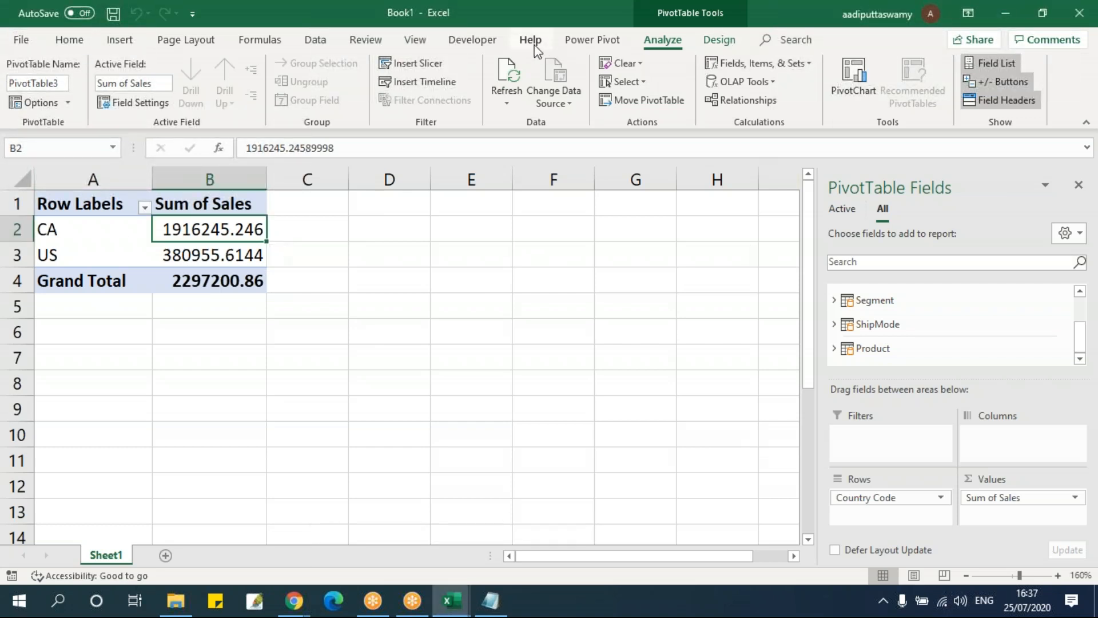
Look at the Power Pivot options for creating and managing measures and KPIs for the PivotTable
click(594, 43)
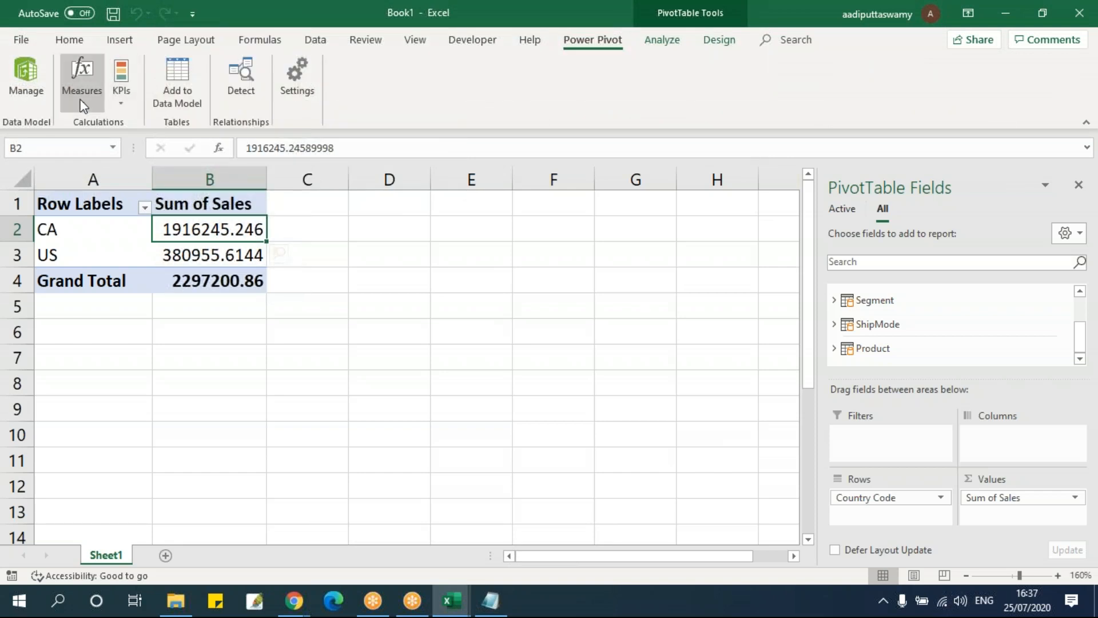
click(82, 102)
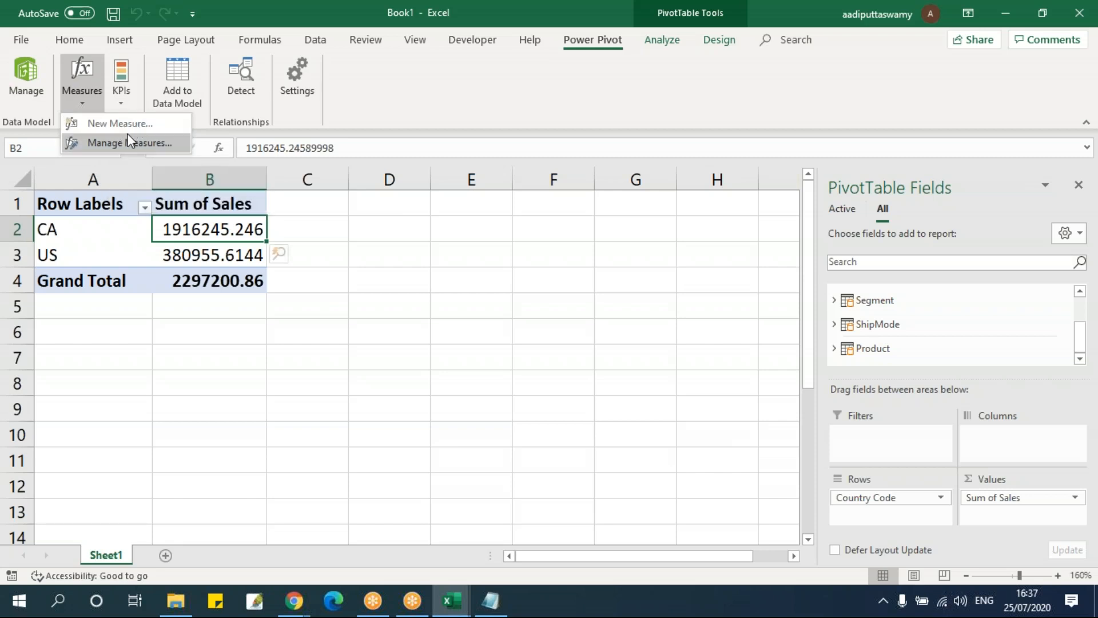
click(241, 255)
click(235, 253)
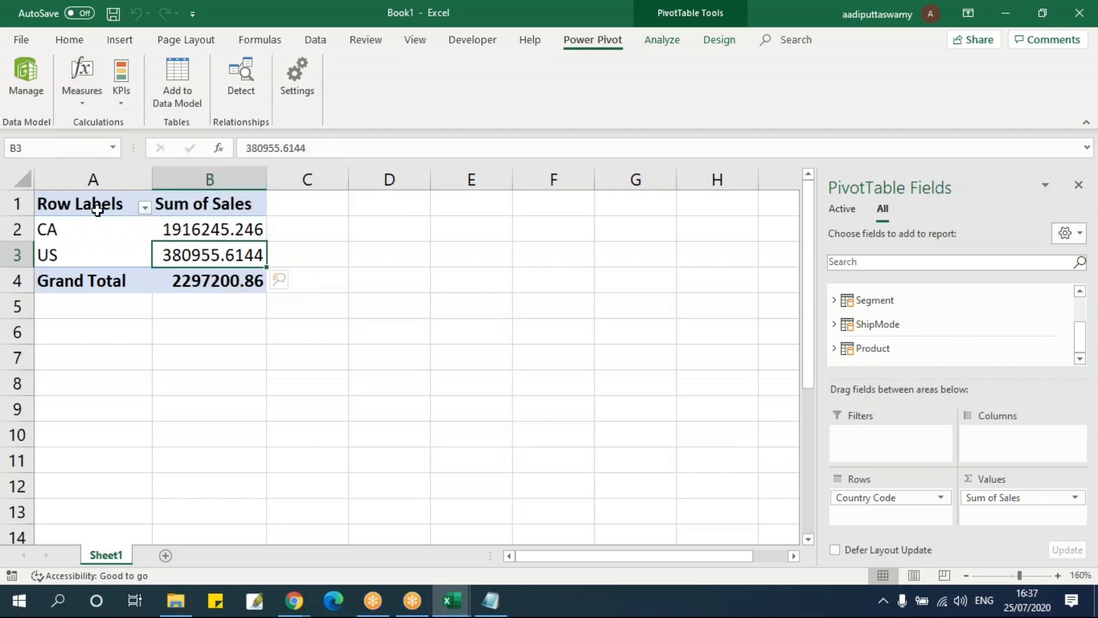
click(121, 101)
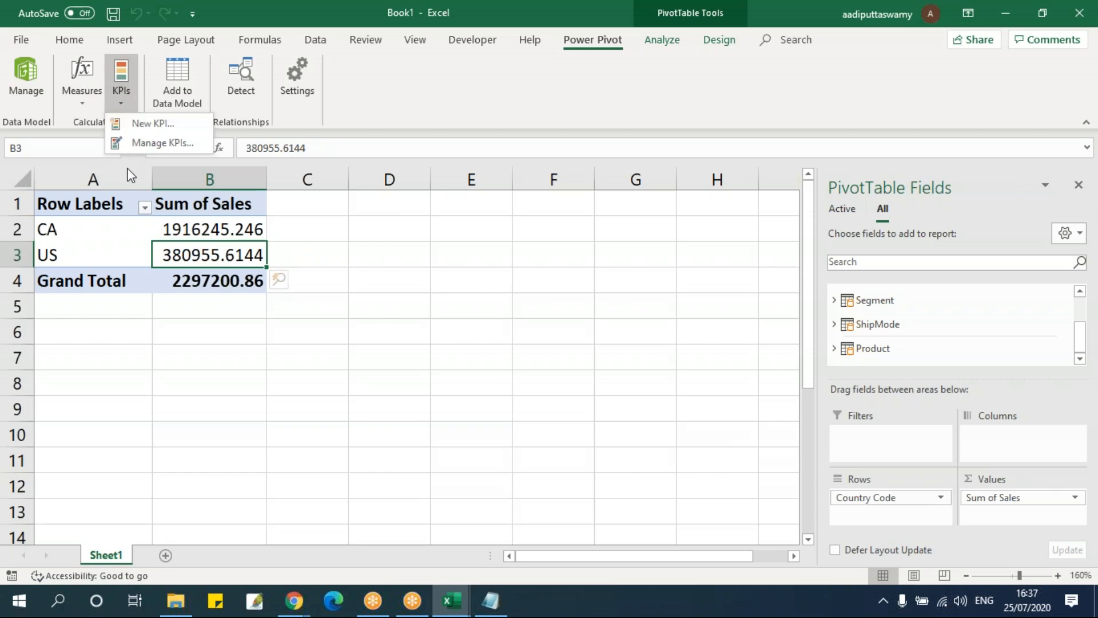
click(160, 211)
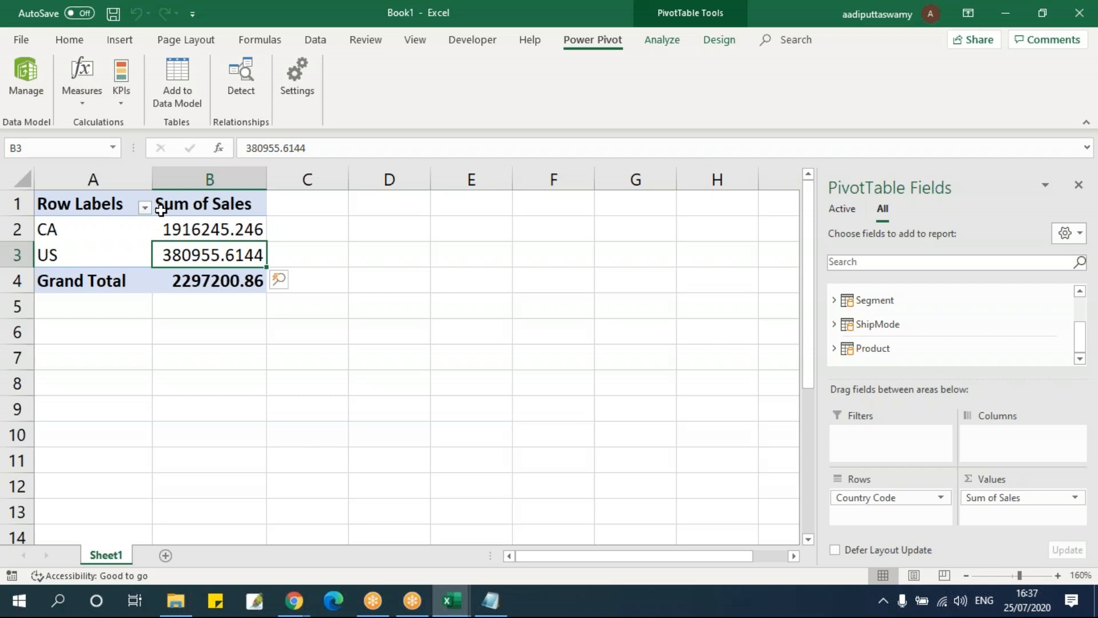
Switch to the DAX Functions notes in Notepad and review the Measure formulas and the number formulas above them
click(490, 600)
scroll(443, 440, up, 5)
scroll(426, 436, down, 20)
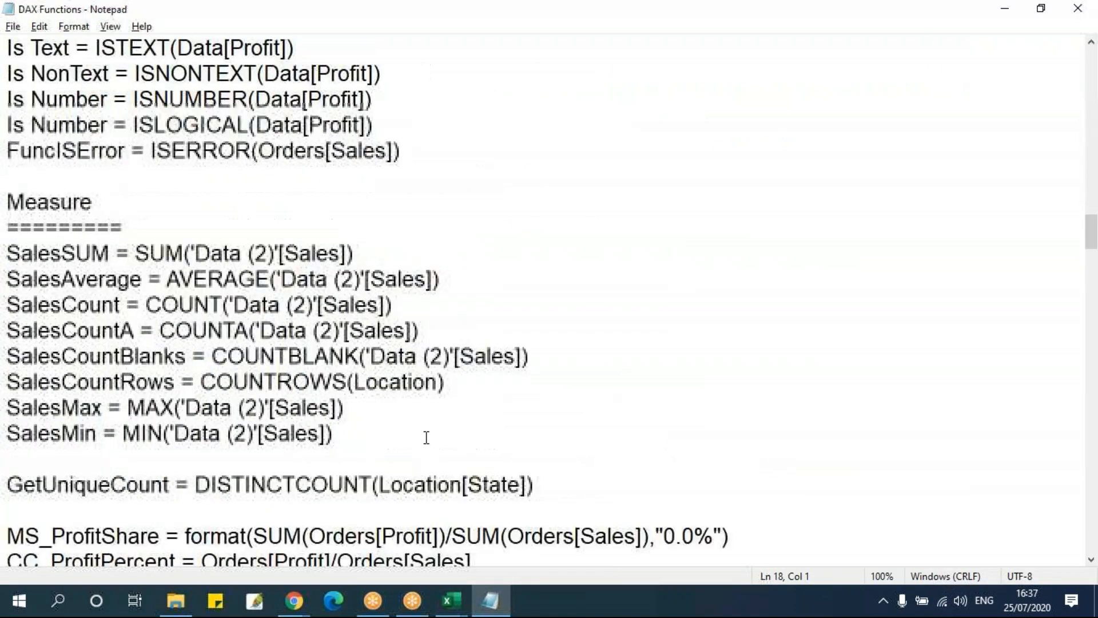
scroll(424, 434, up, 10)
click(17, 257)
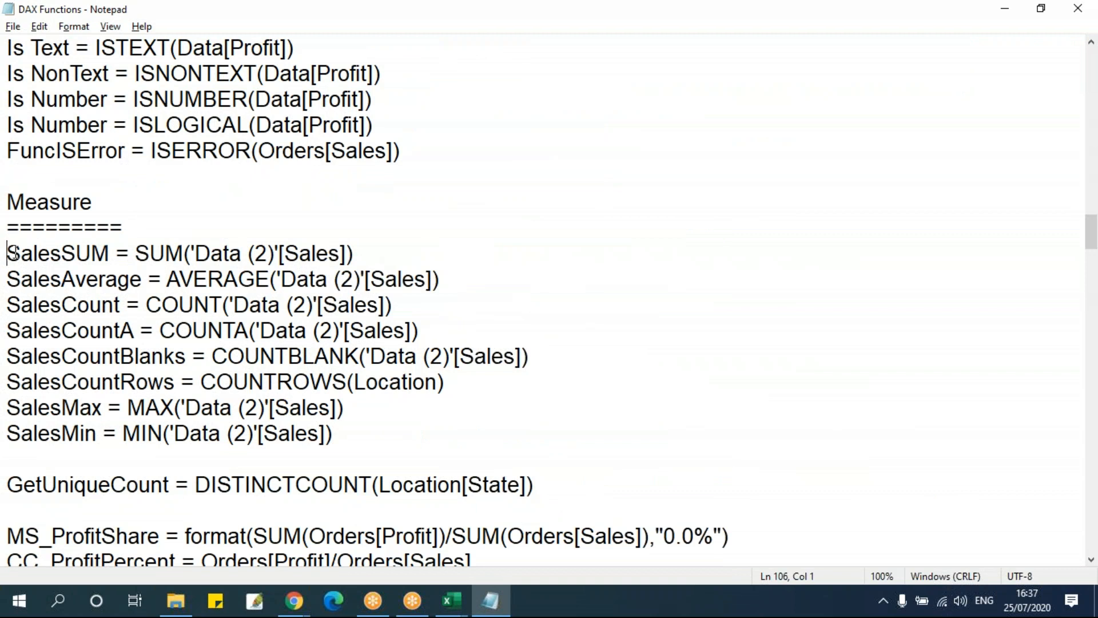
shift+click(450, 449)
click(371, 275)
scroll(359, 290, up, 5)
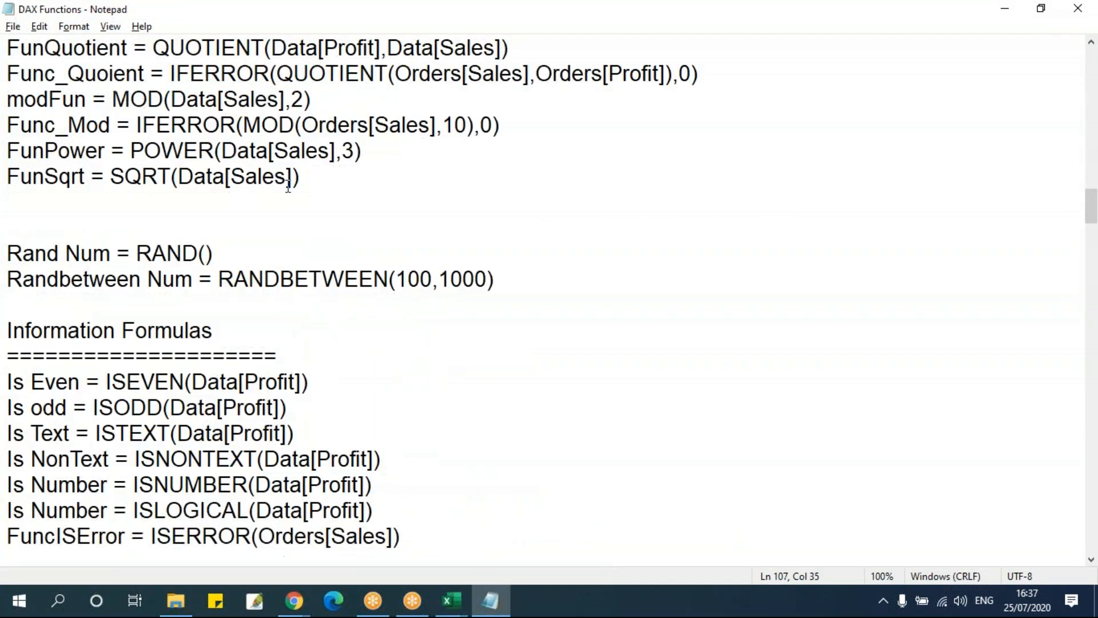
click(287, 176)
Return to the PivotTable workbook, open the Power Pivot data model and check the WEEKDAY column in the Data table
key(alt+Tab)
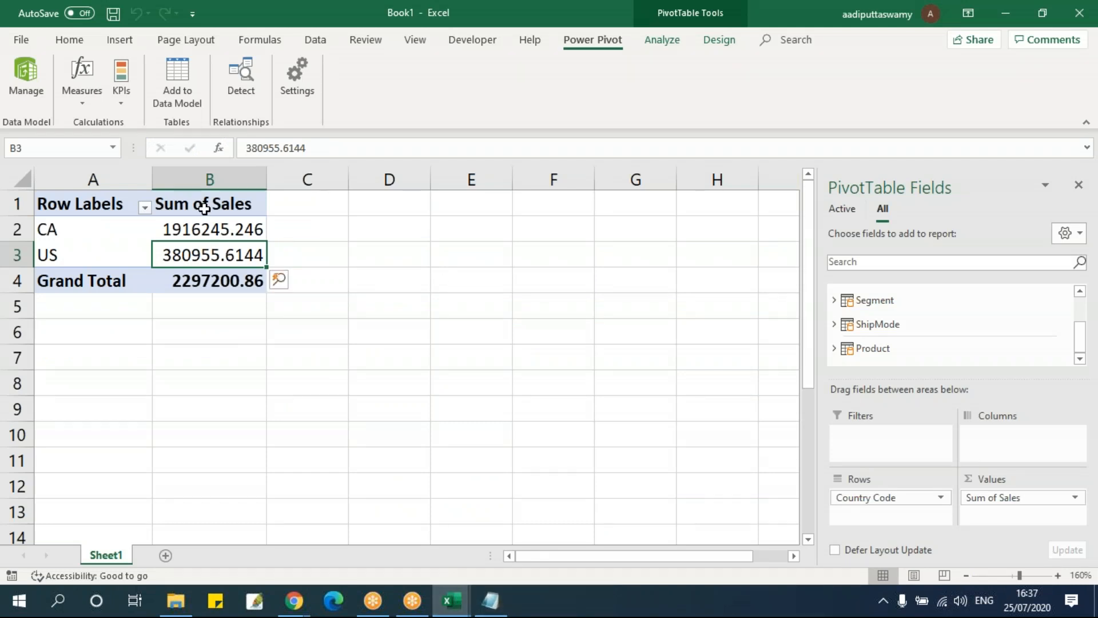
click(193, 229)
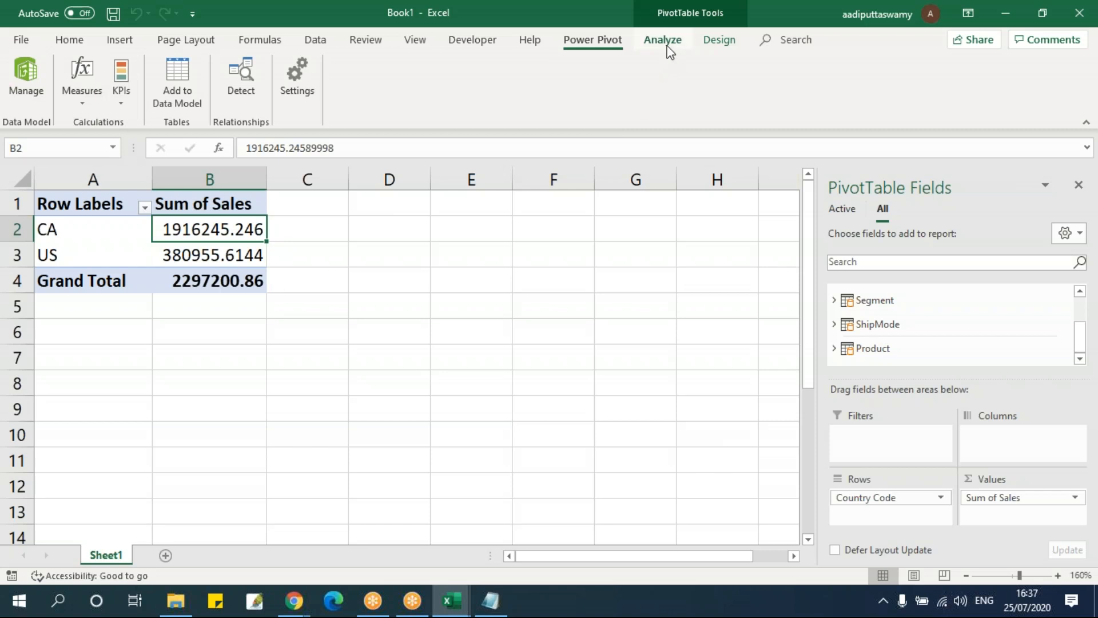
click(29, 86)
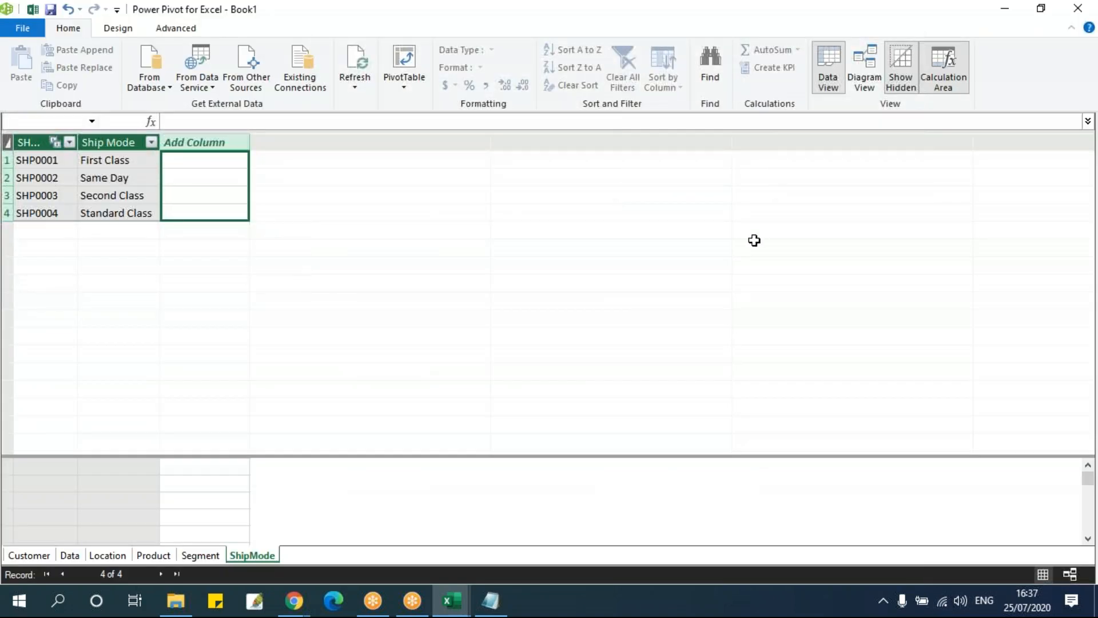
click(70, 555)
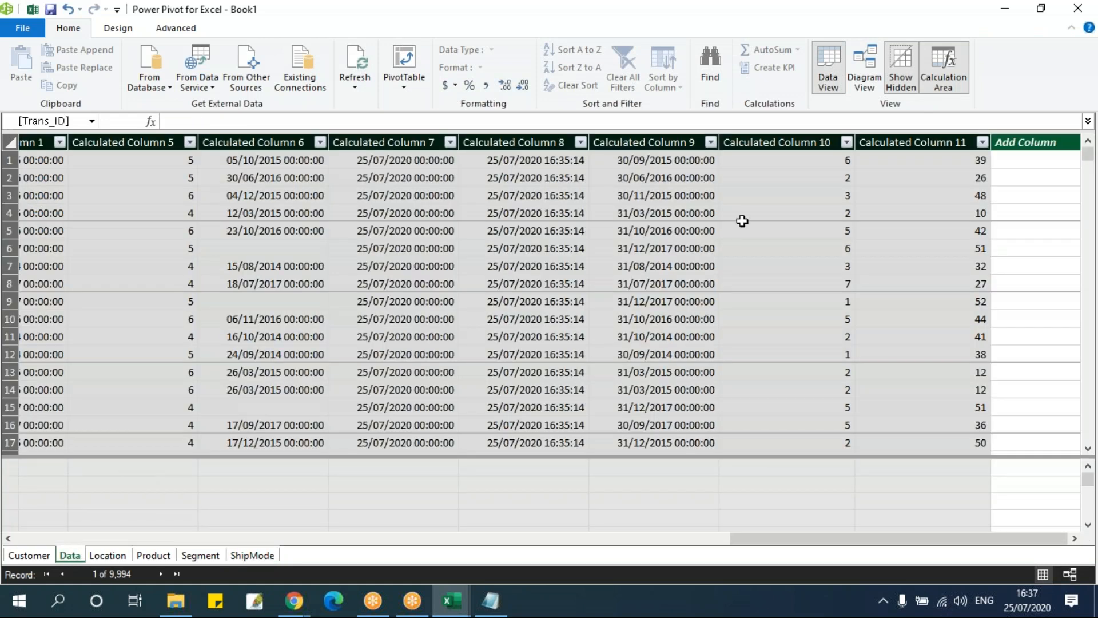
click(789, 162)
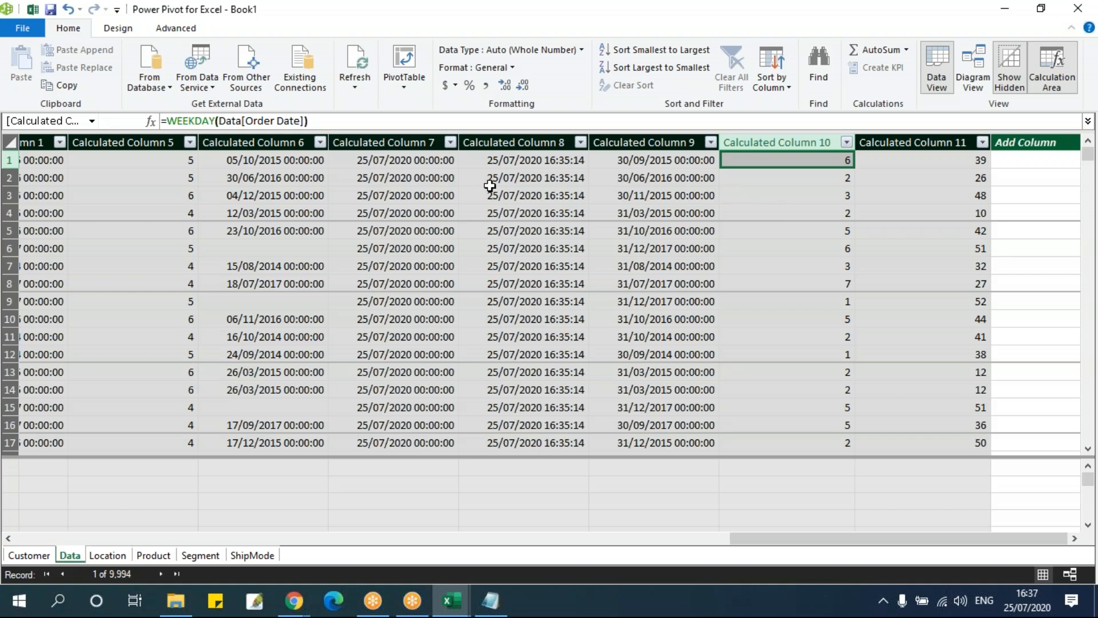
Check the TODAY calculated column in the Data table cell by cell and select its rows 1 to 16
click(436, 173)
click(381, 156)
click(386, 179)
click(386, 200)
click(384, 230)
click(382, 248)
click(377, 283)
click(375, 301)
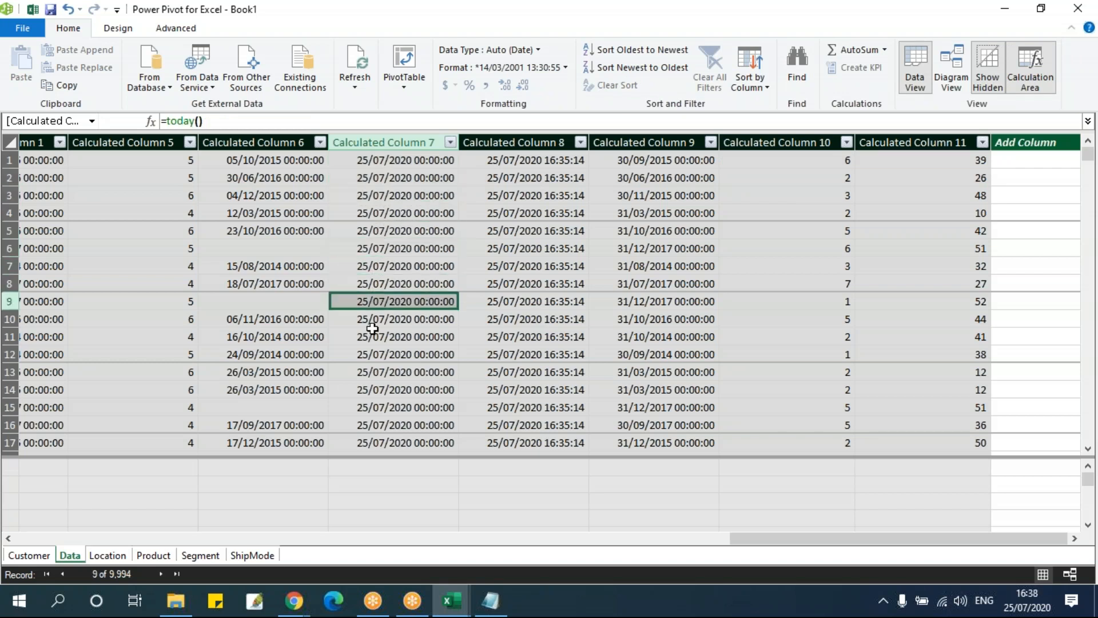
click(372, 336)
click(369, 372)
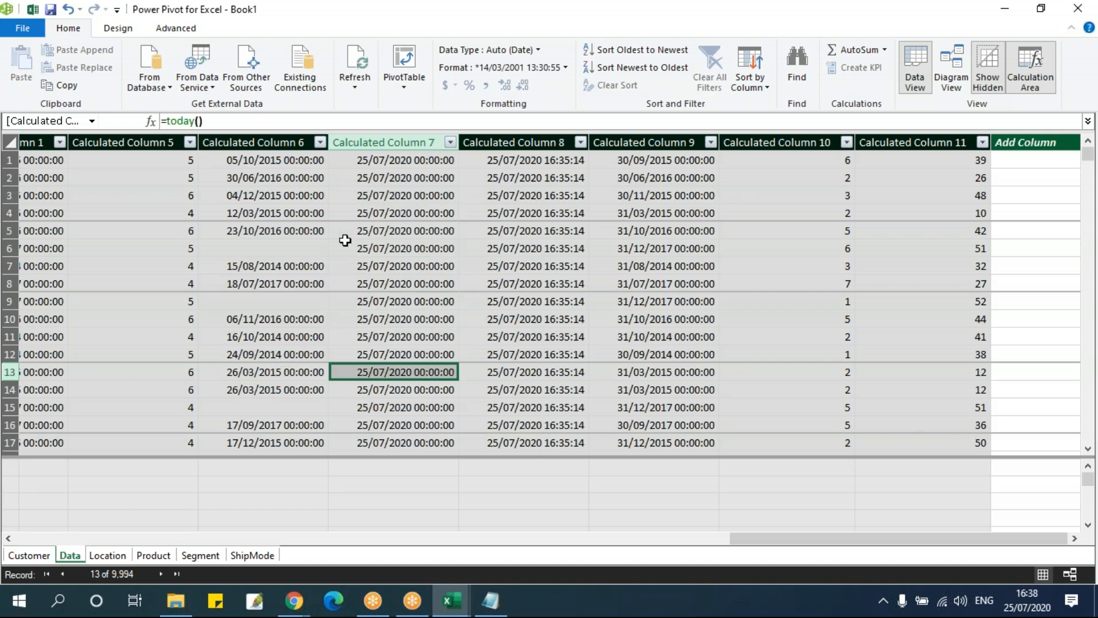
drag(403, 157, 429, 423)
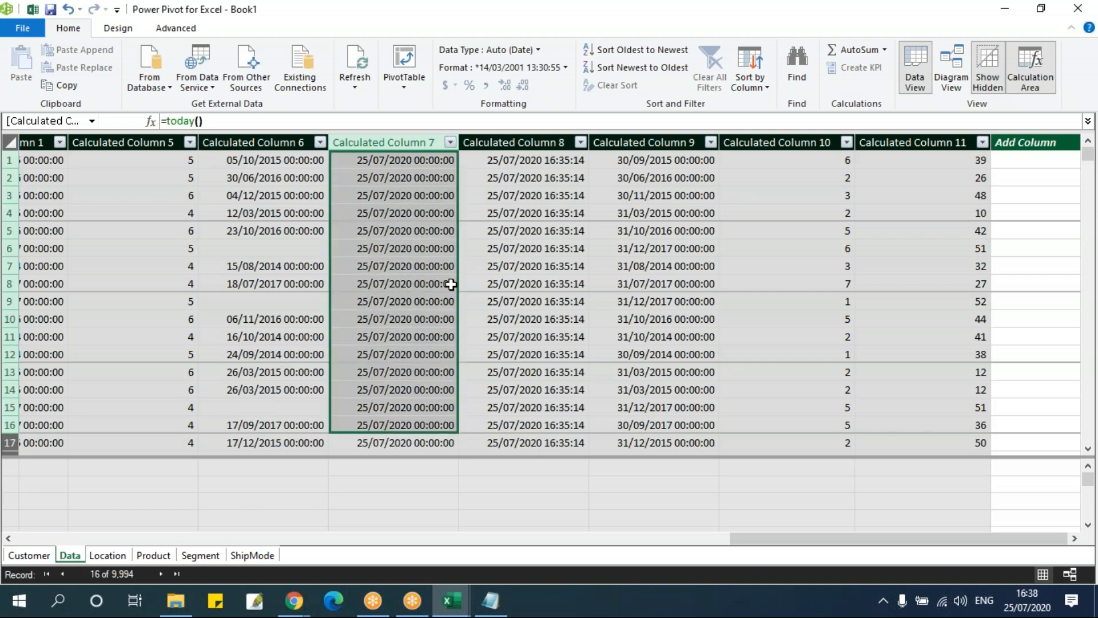
View the list of available DAX functions without inserting one, and close the Power Pivot window
click(119, 29)
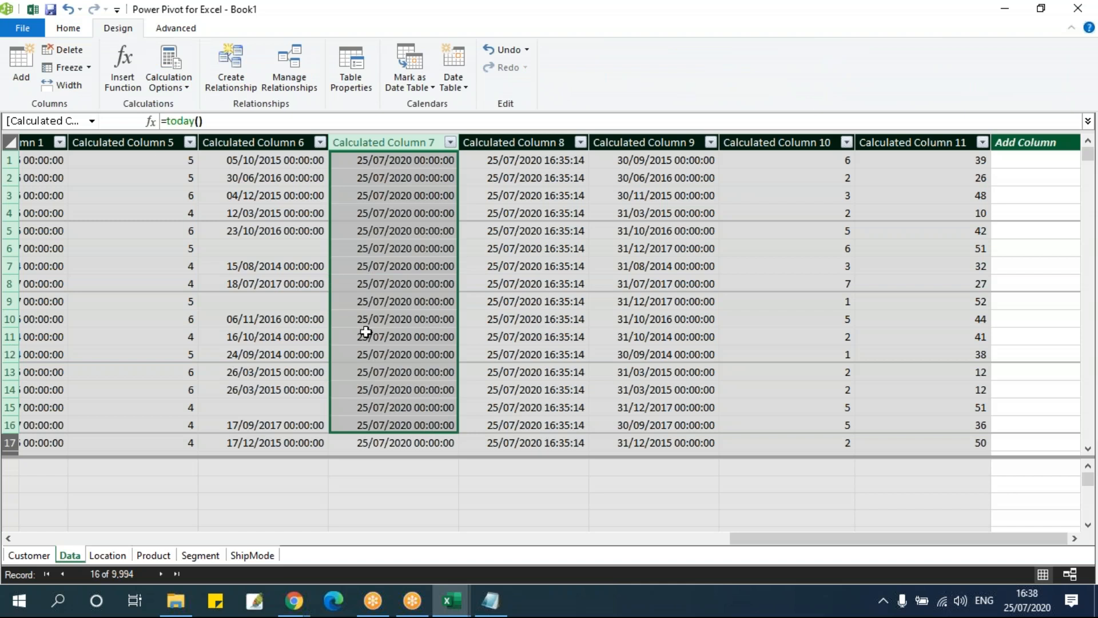
click(136, 92)
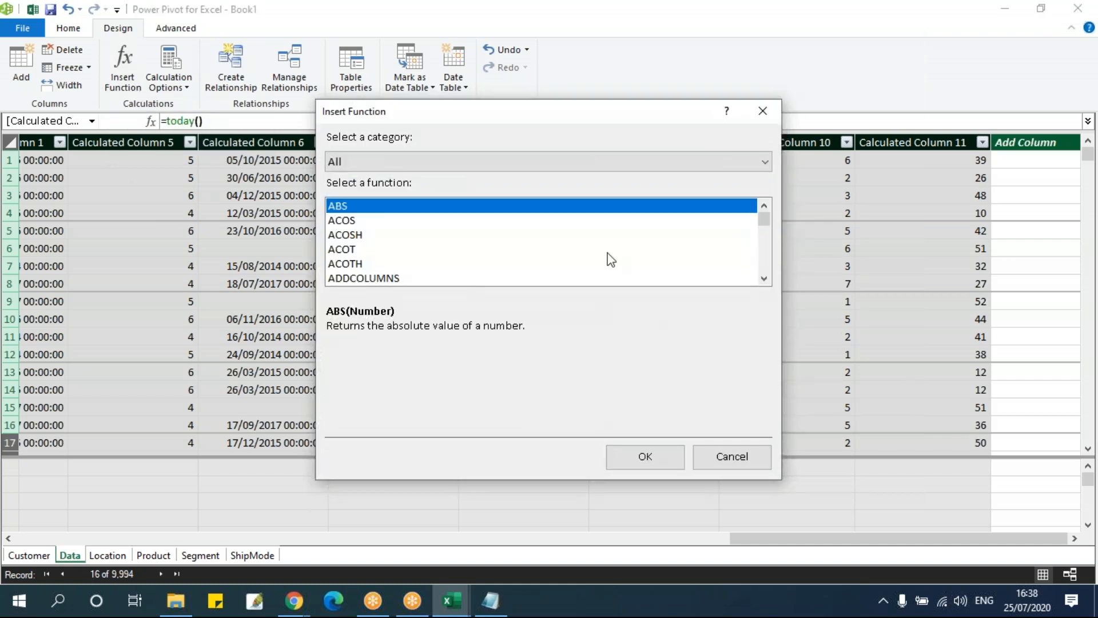
click(761, 114)
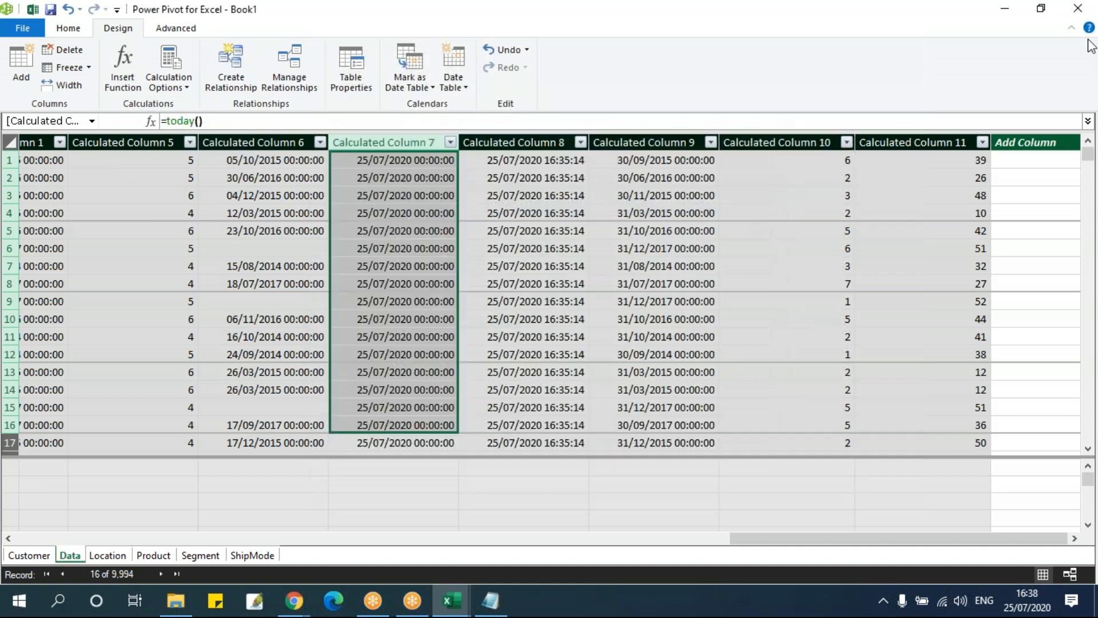
click(1077, 8)
Start a new measure from the workbook and assign it to the Data table
click(80, 90)
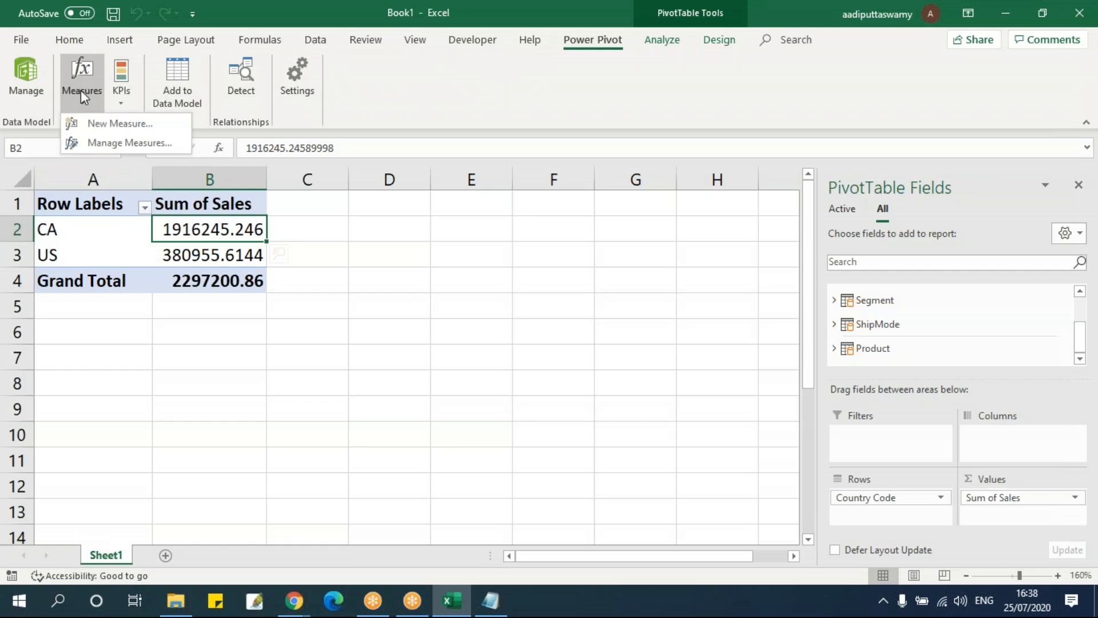
click(88, 122)
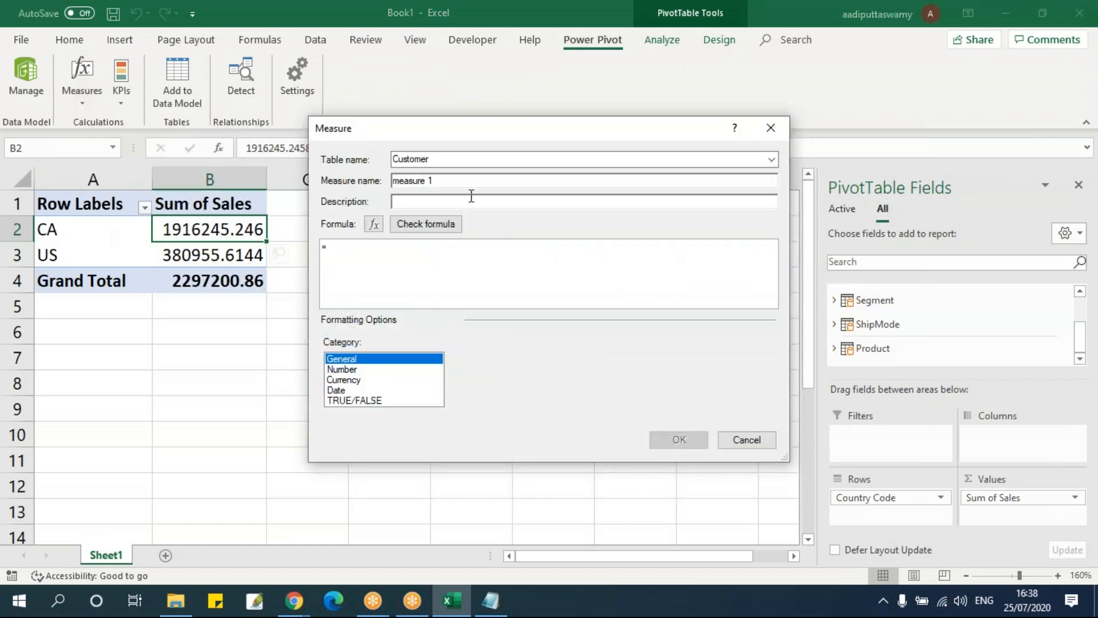
click(467, 159)
click(543, 162)
click(771, 160)
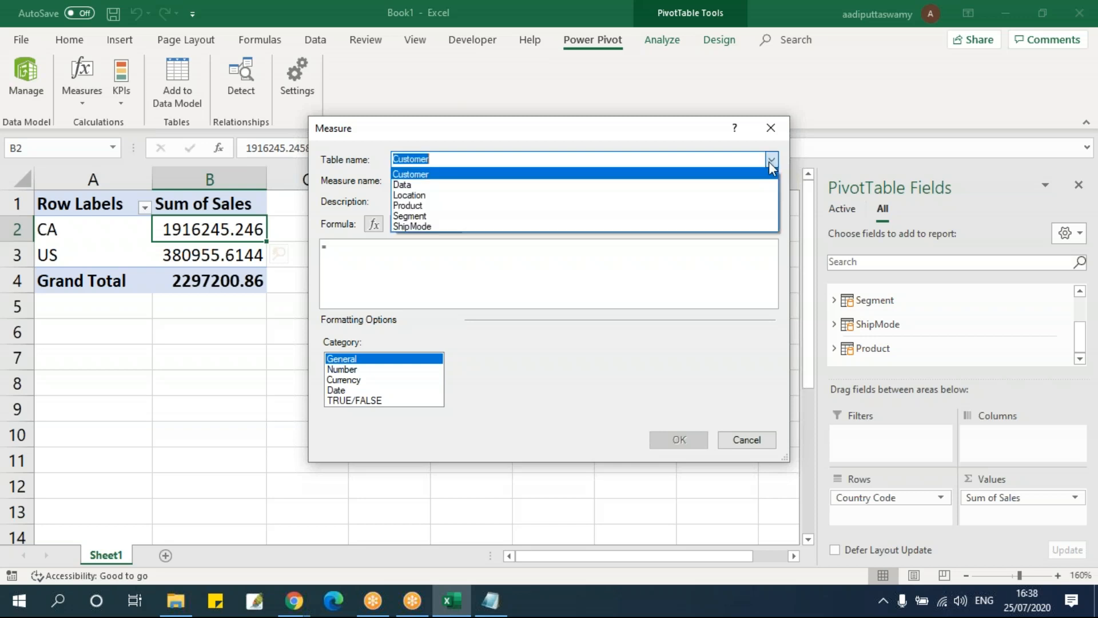
click(648, 181)
key(Tab)
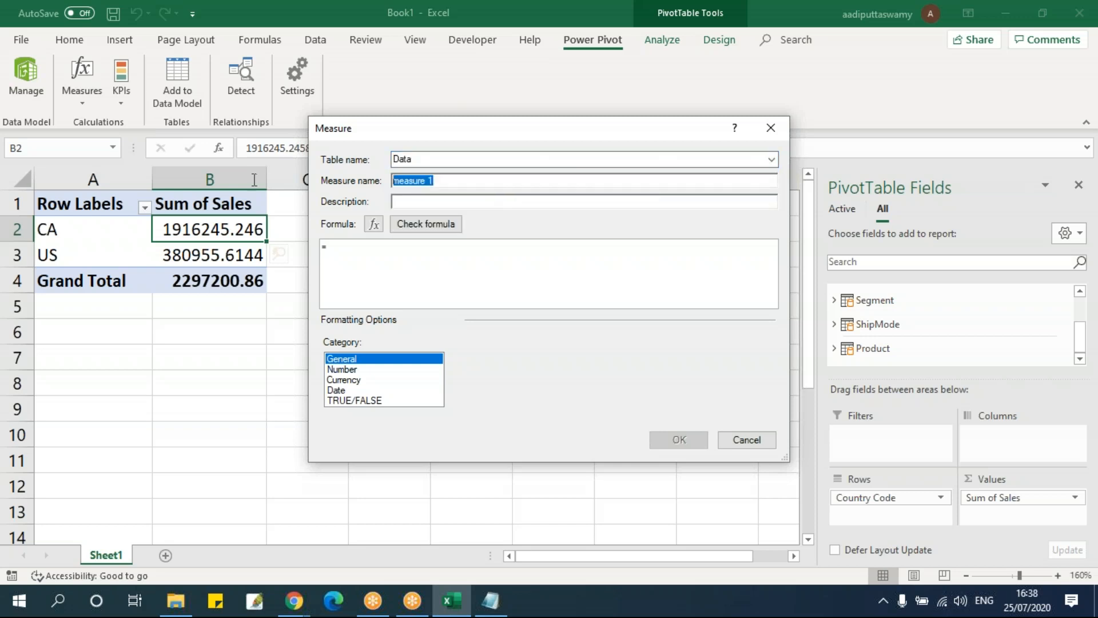
Name the measure SumofSales and enter the formula =SUM(Data[Sales])
text(Su)
text(SUM(sal)
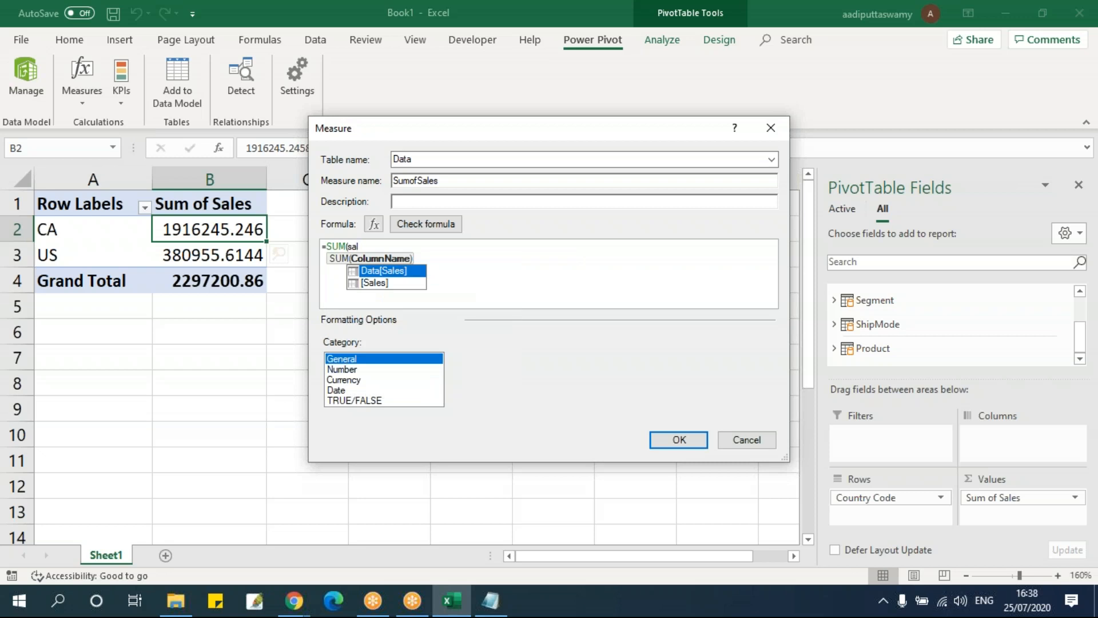
key(Tab)
text())
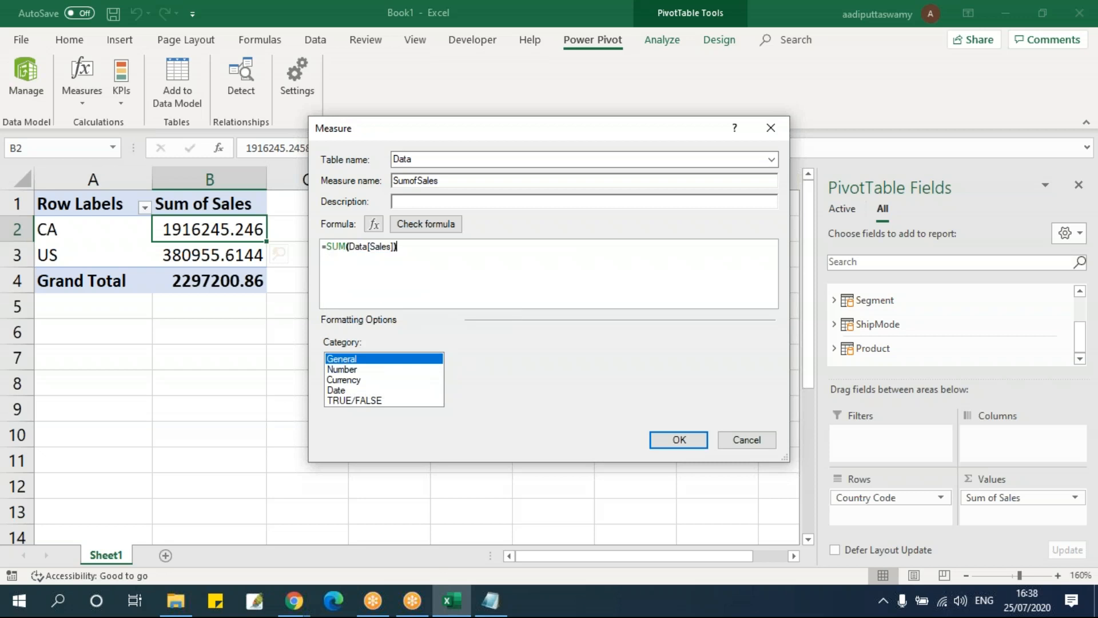
Format the SumofSales measure as a decimal number with 2 decimal places and a thousands separator, and create it
click(381, 371)
click(378, 380)
click(377, 391)
click(373, 398)
click(374, 370)
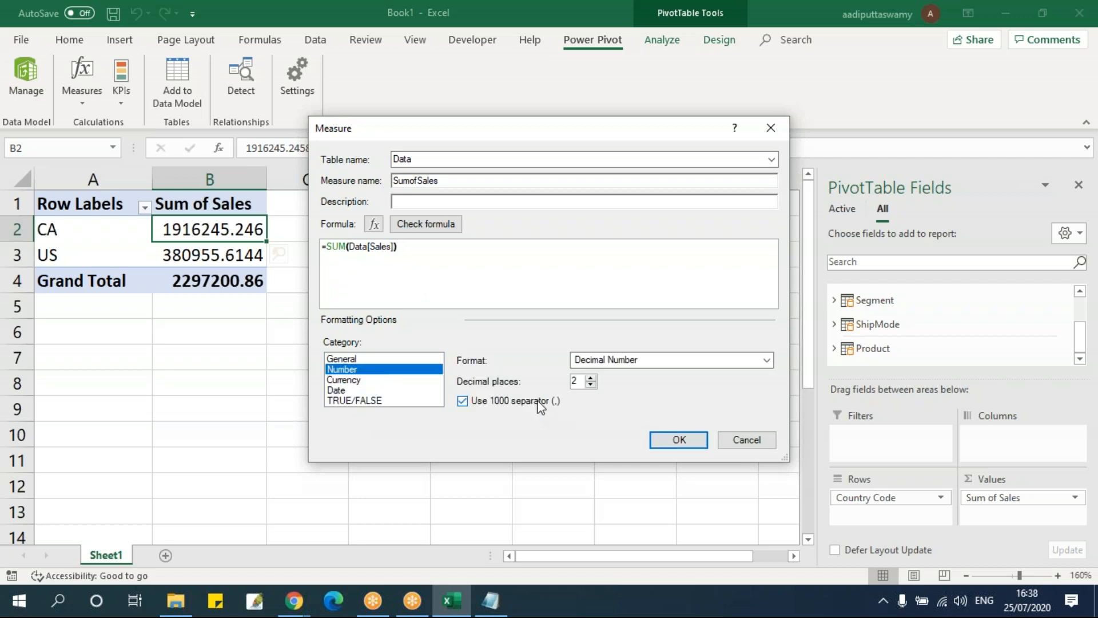
click(680, 438)
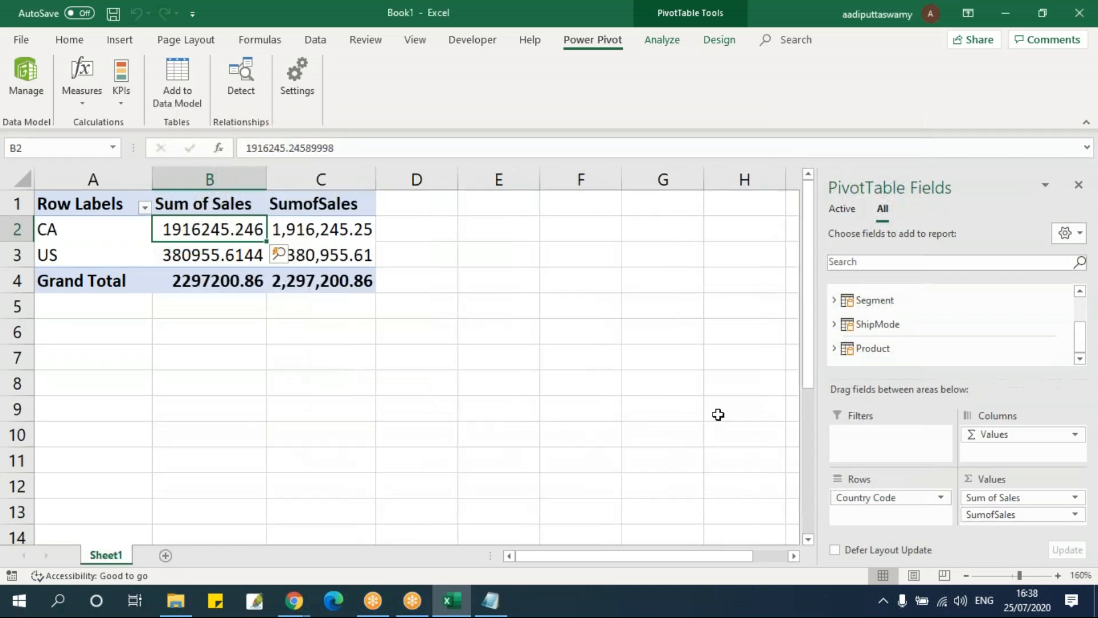
Locate the SumofSales measure among the Data table's fields and examine its values for CA and US in the PivotTable
scroll(915, 341, up, 1)
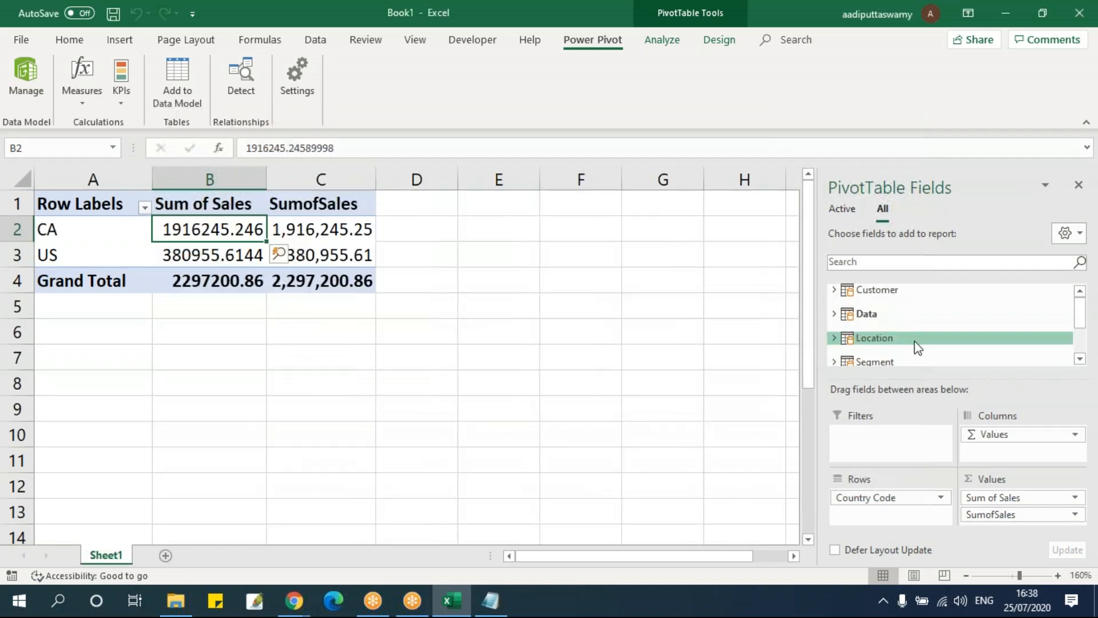
click(834, 314)
scroll(947, 328, down, 8)
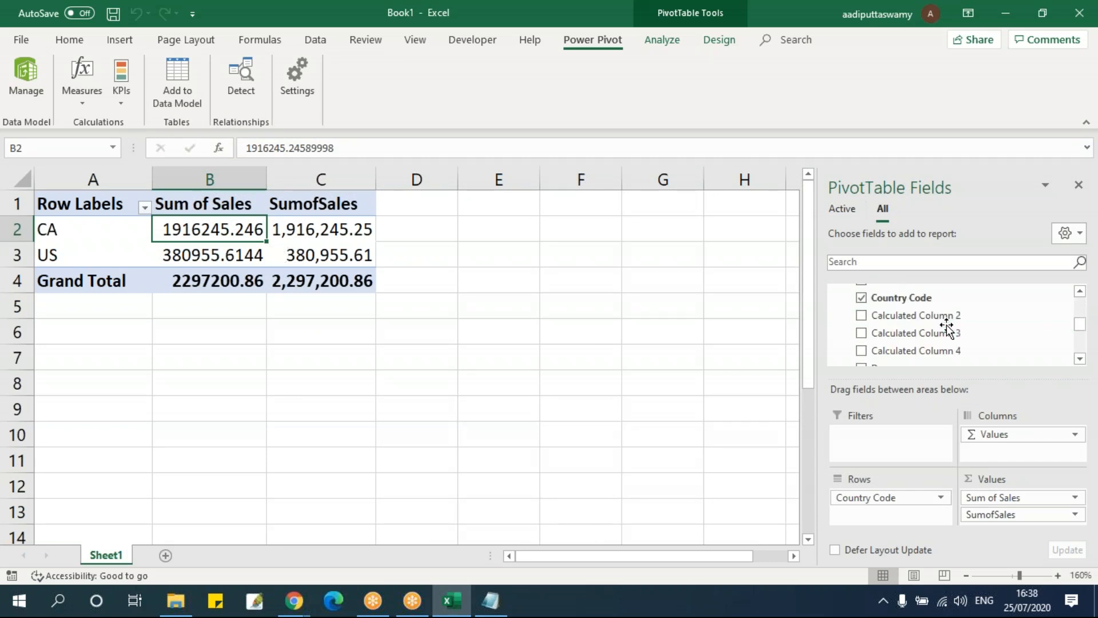
scroll(947, 327, down, 6)
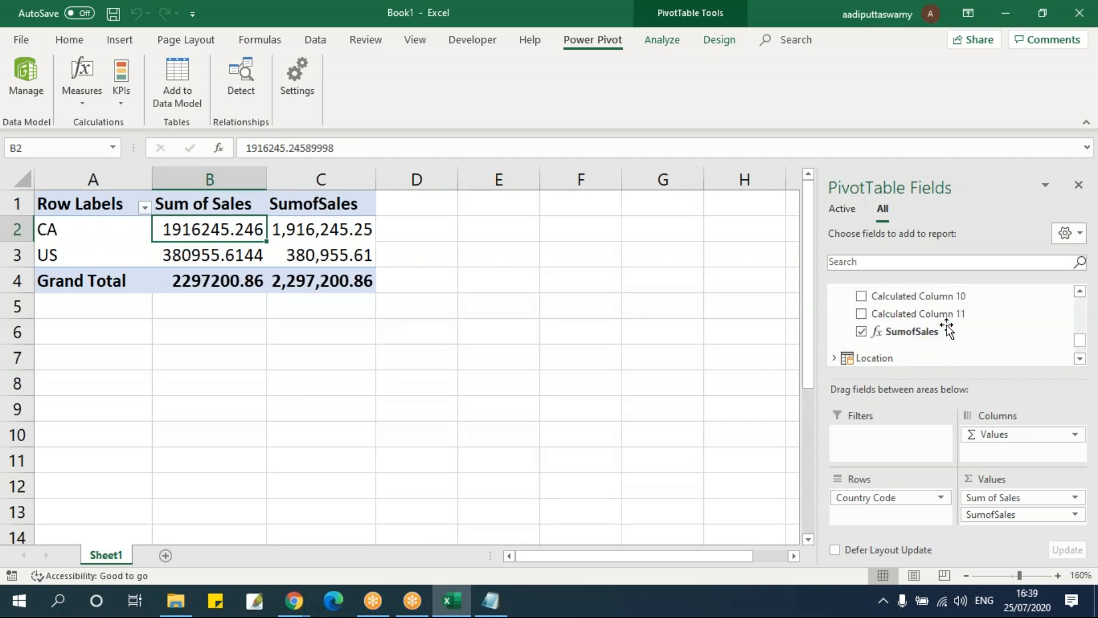
drag(947, 327, 922, 338)
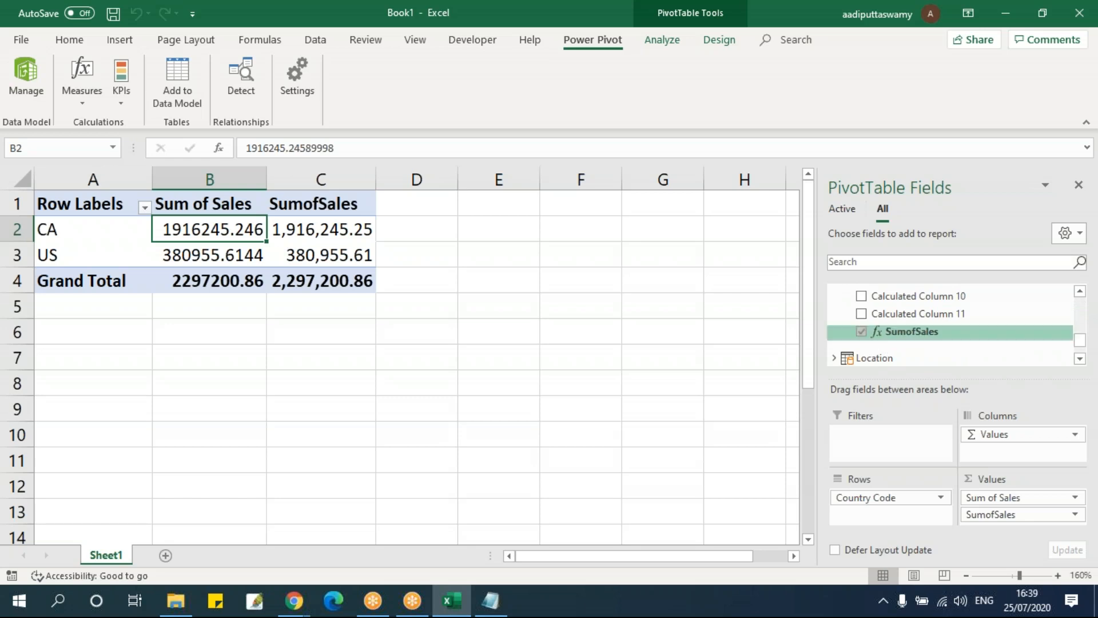
drag(890, 342, 498, 328)
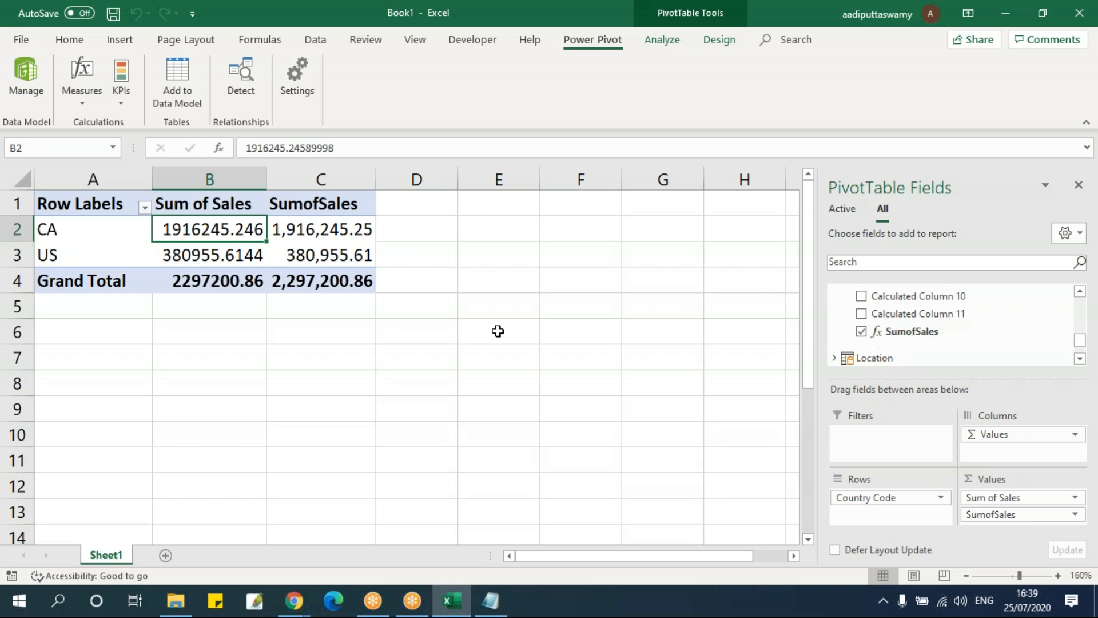
click(334, 240)
drag(334, 242, 336, 255)
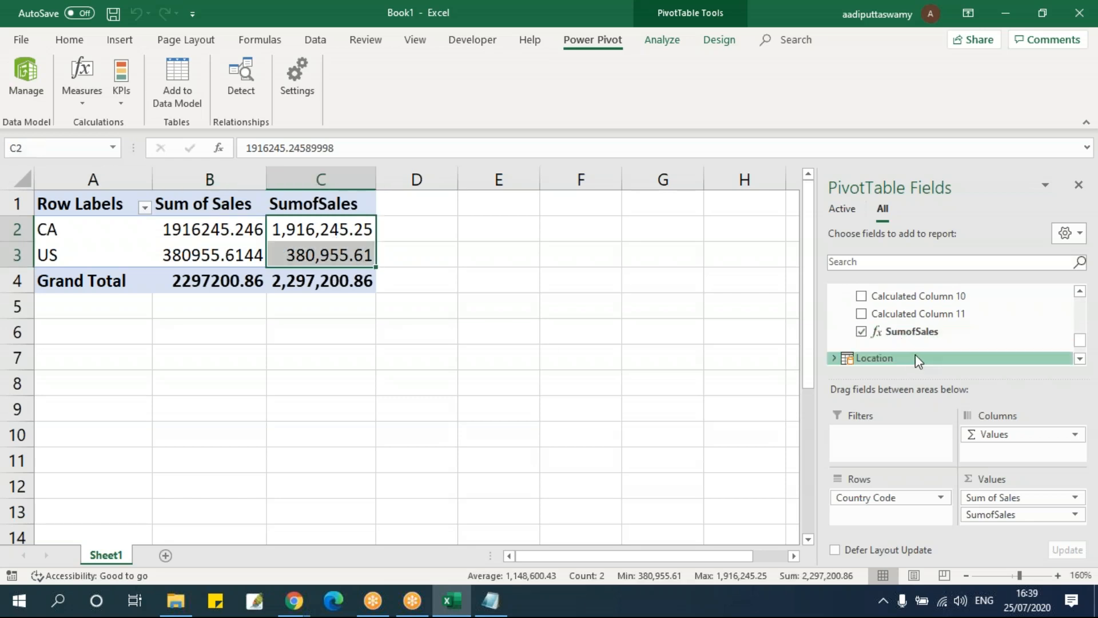
Replace Country Code with the Location table's Region field in the PivotTable rows and select the regional SumofSales values
scroll(915, 356, down, 1)
click(834, 319)
scroll(969, 351, down, 1)
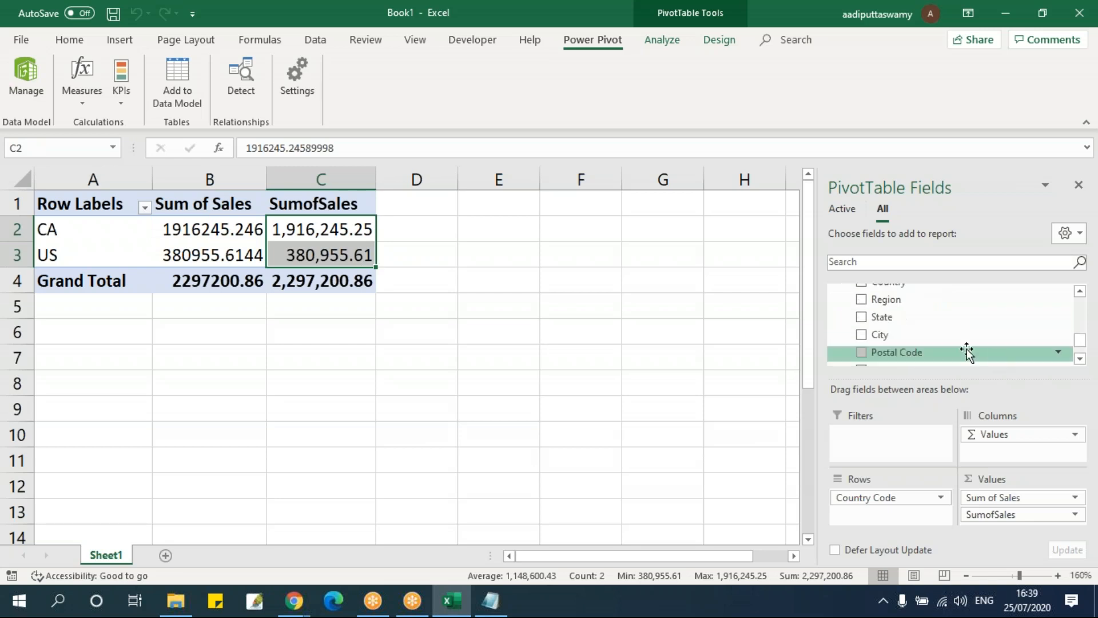
drag(904, 300, 450, 403)
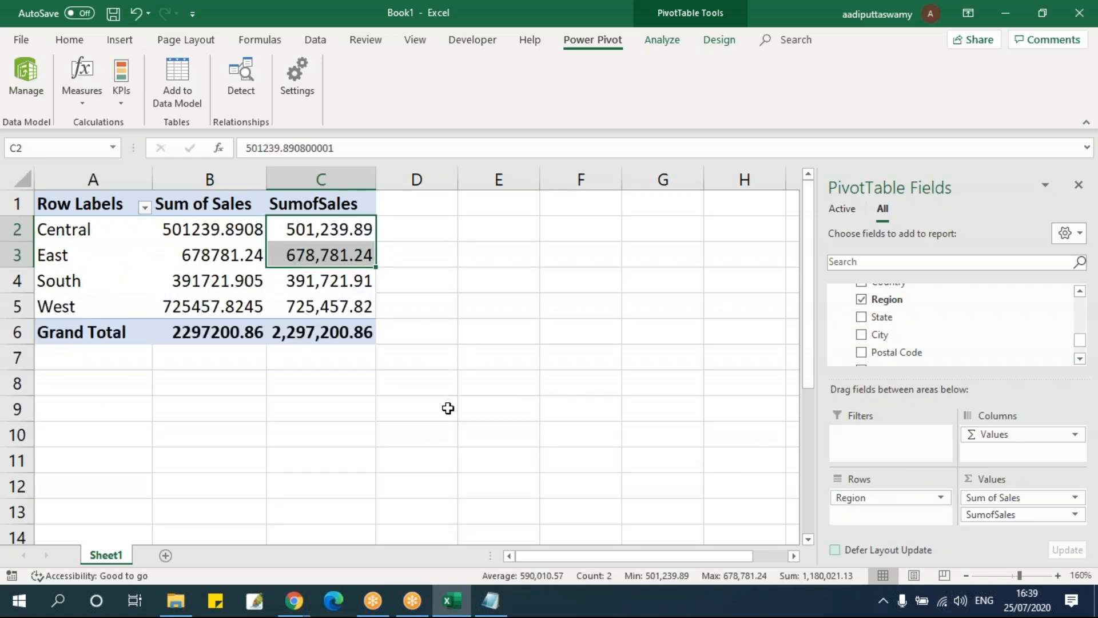
drag(341, 225, 346, 314)
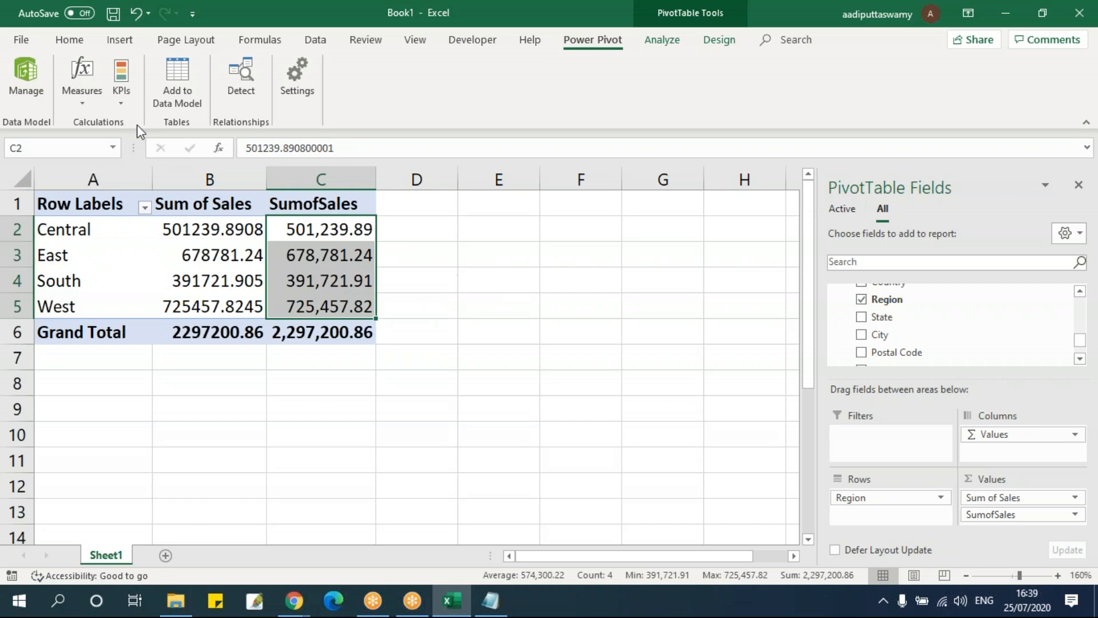
Create a KPI based on the SumofSales measure with an absolute target value of 35
click(121, 91)
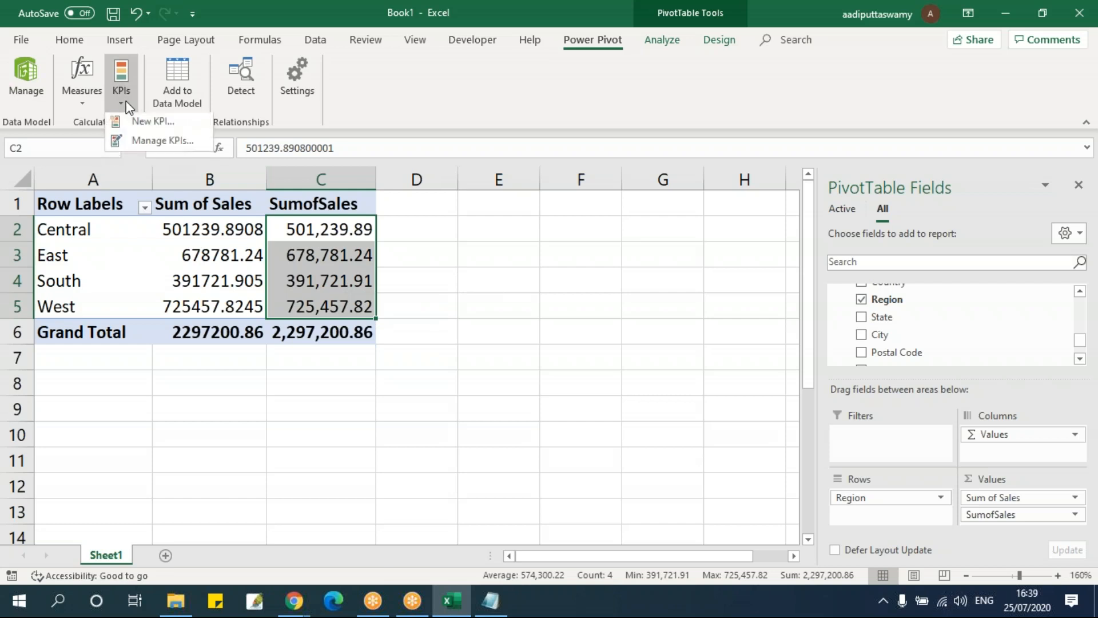
click(133, 132)
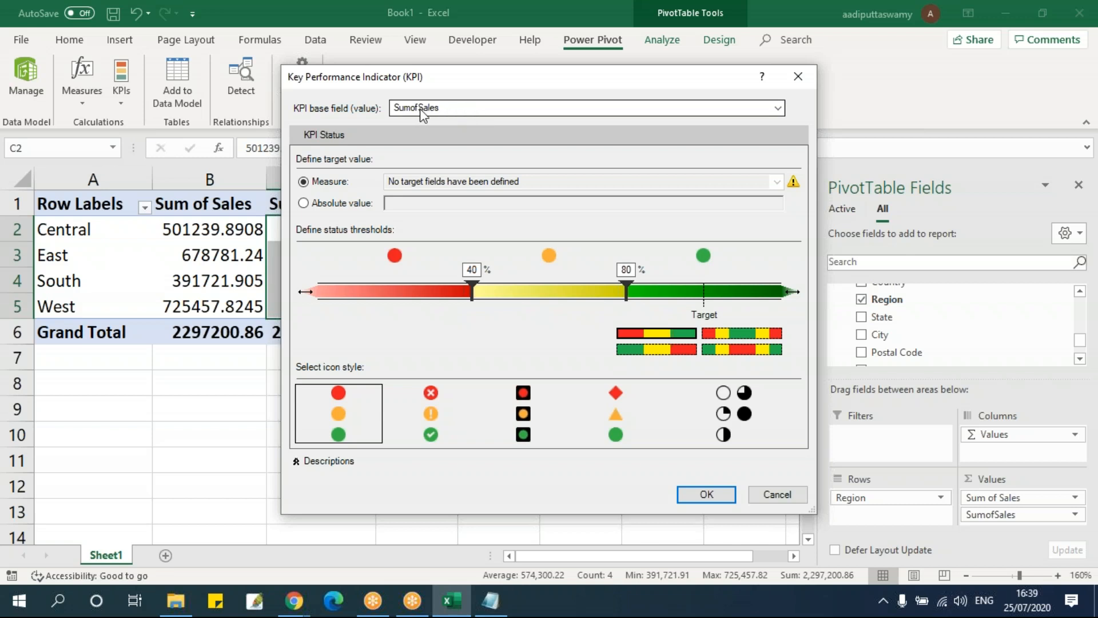
click(707, 494)
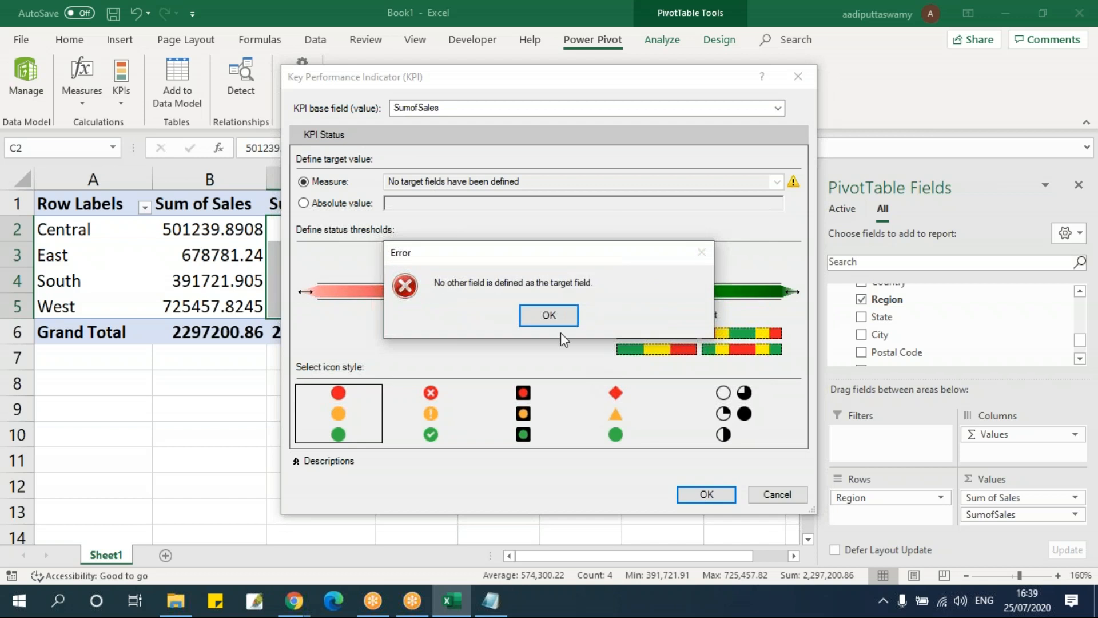
click(548, 315)
click(303, 203)
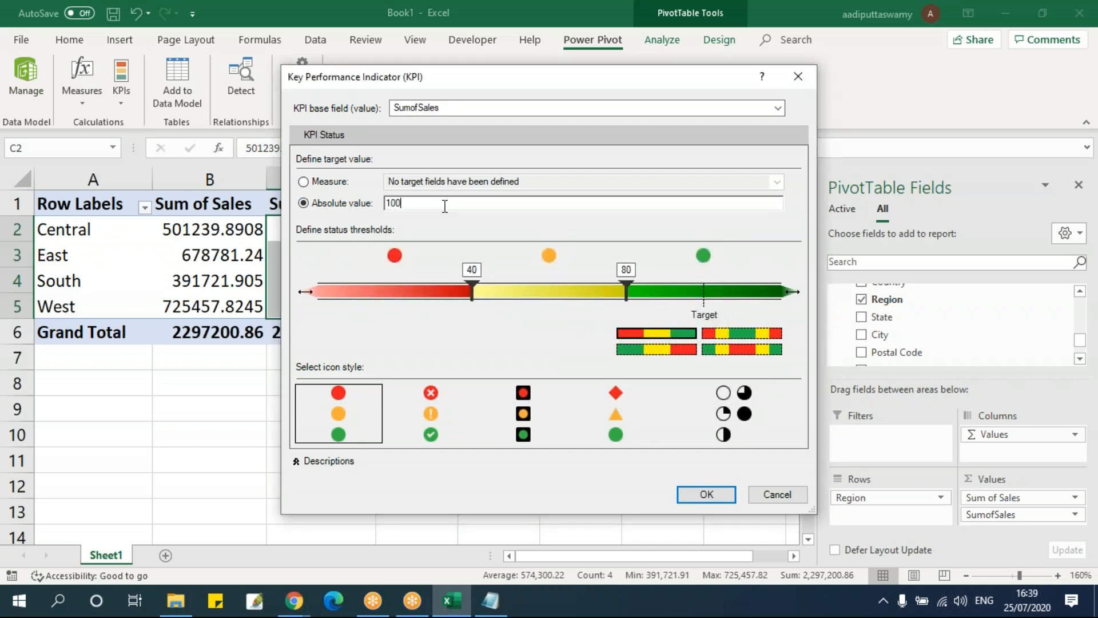
drag(447, 206, 282, 203)
text(35)
click(708, 495)
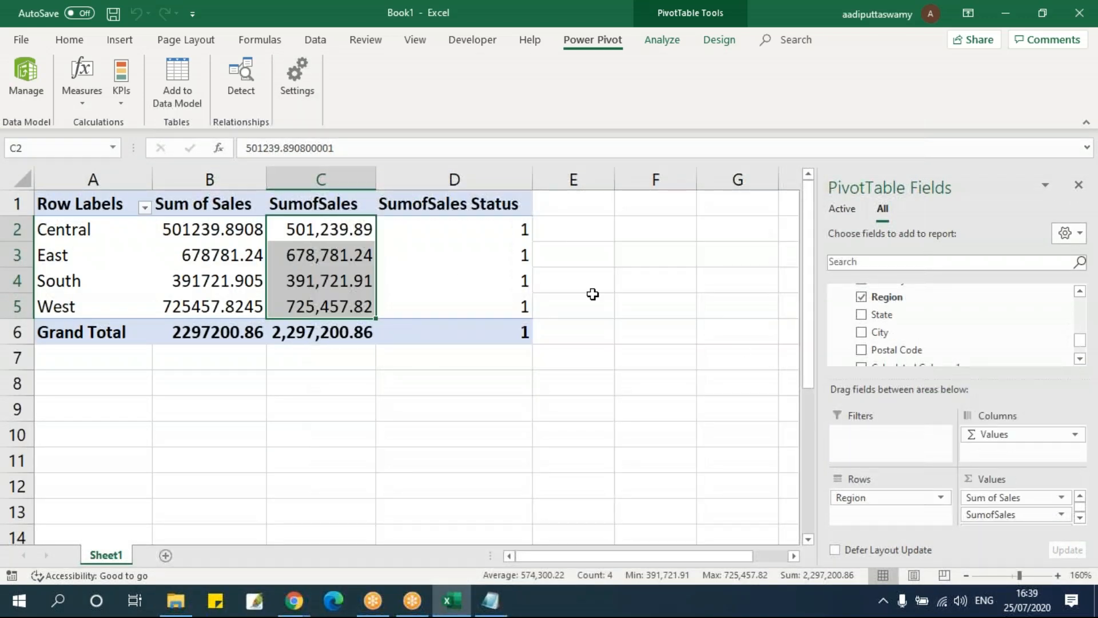
Remove the SumofSales KPI's Status field from the PivotTable and add it back, and check the status column
click(519, 274)
scroll(989, 344, down, 8)
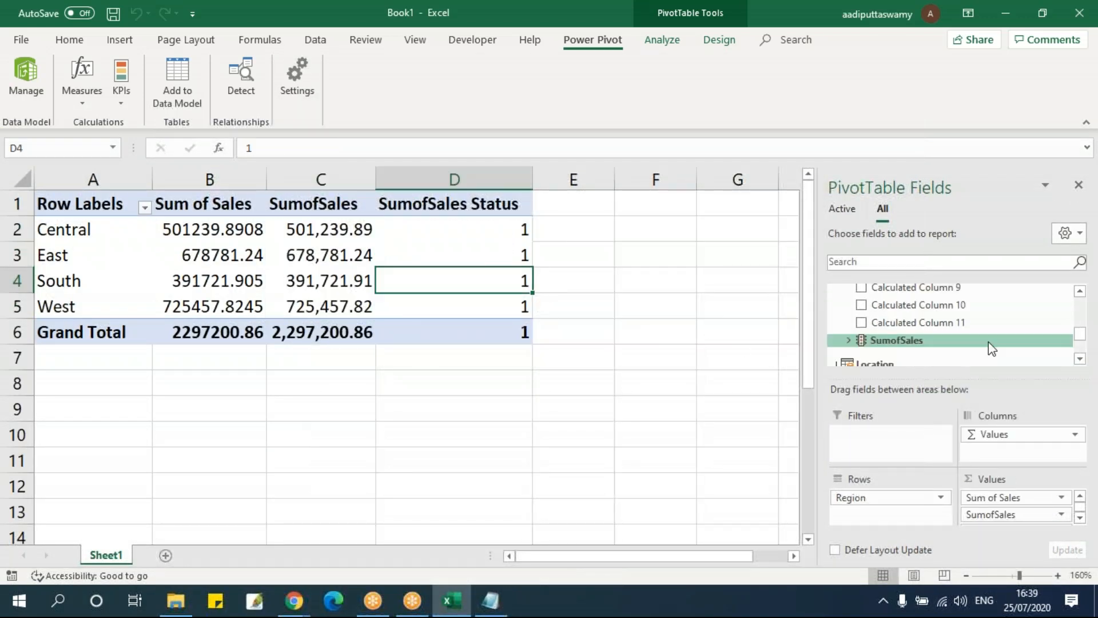
click(848, 302)
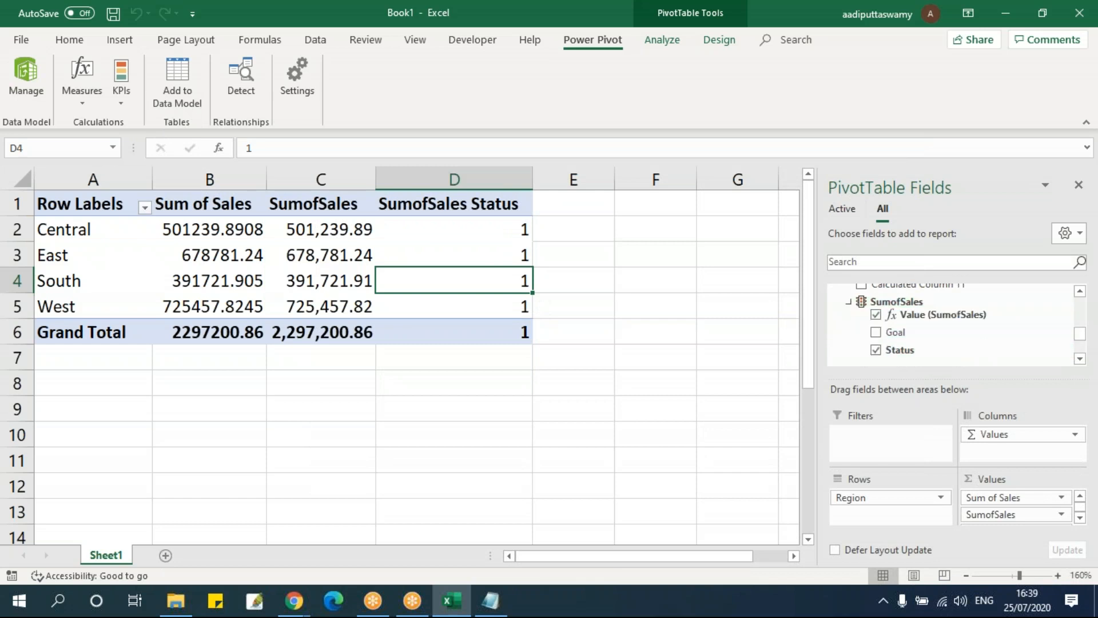
click(877, 350)
click(876, 350)
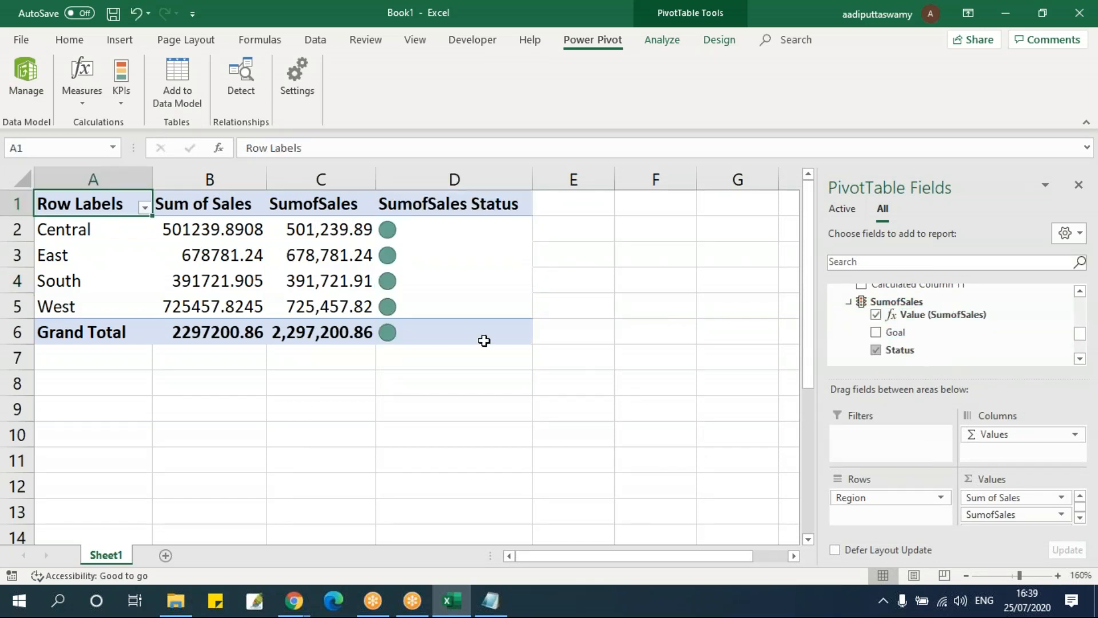
drag(449, 232, 448, 324)
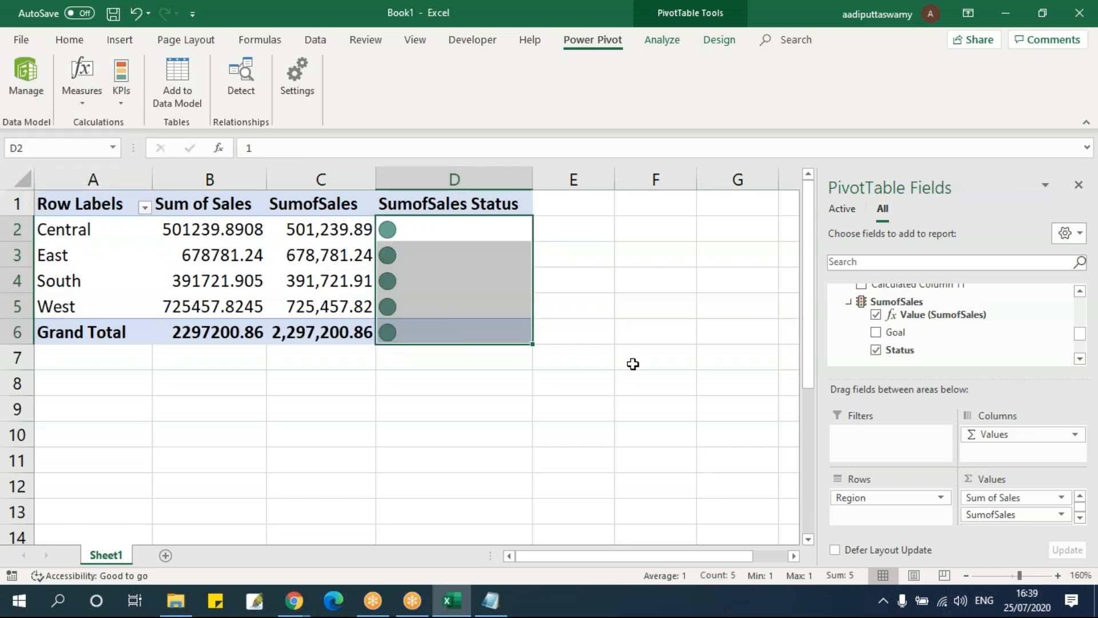
click(481, 286)
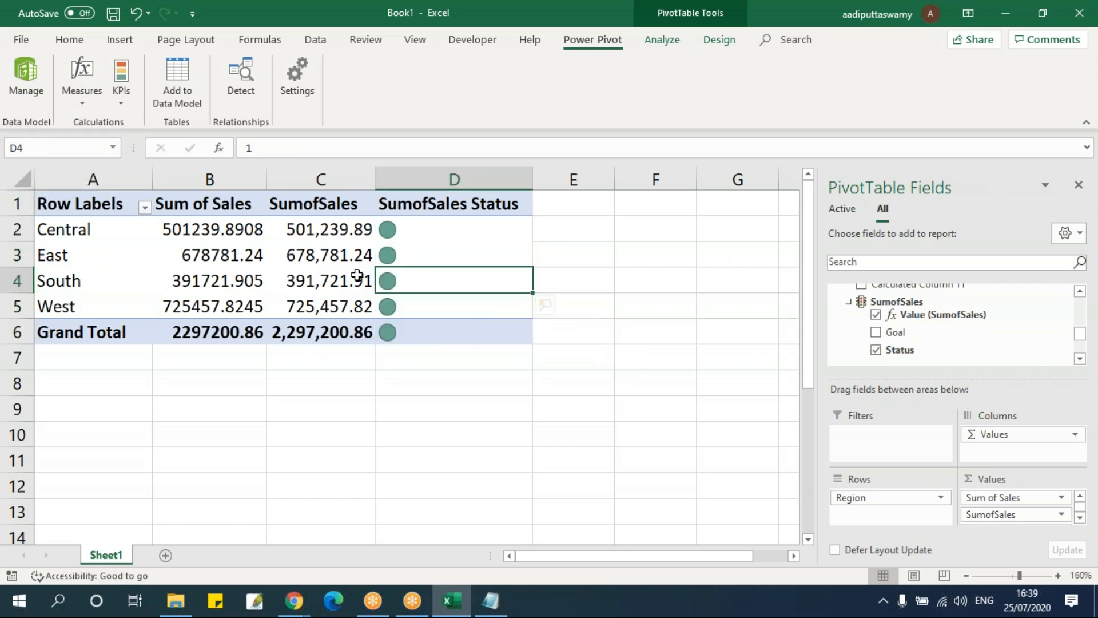
Move Region from the PivotTable rows to the filters and add State to the rows
drag(896, 498, 892, 452)
scroll(960, 338, up, 1)
scroll(960, 337, up, 6)
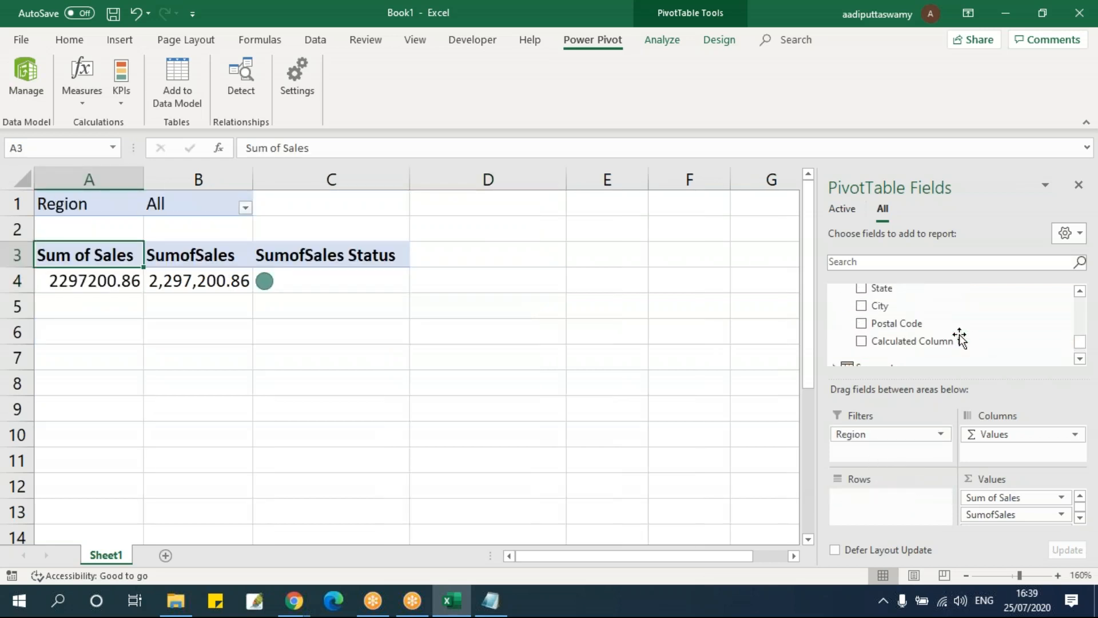
drag(902, 289, 891, 501)
scroll(443, 384, down, 7)
scroll(438, 363, up, 7)
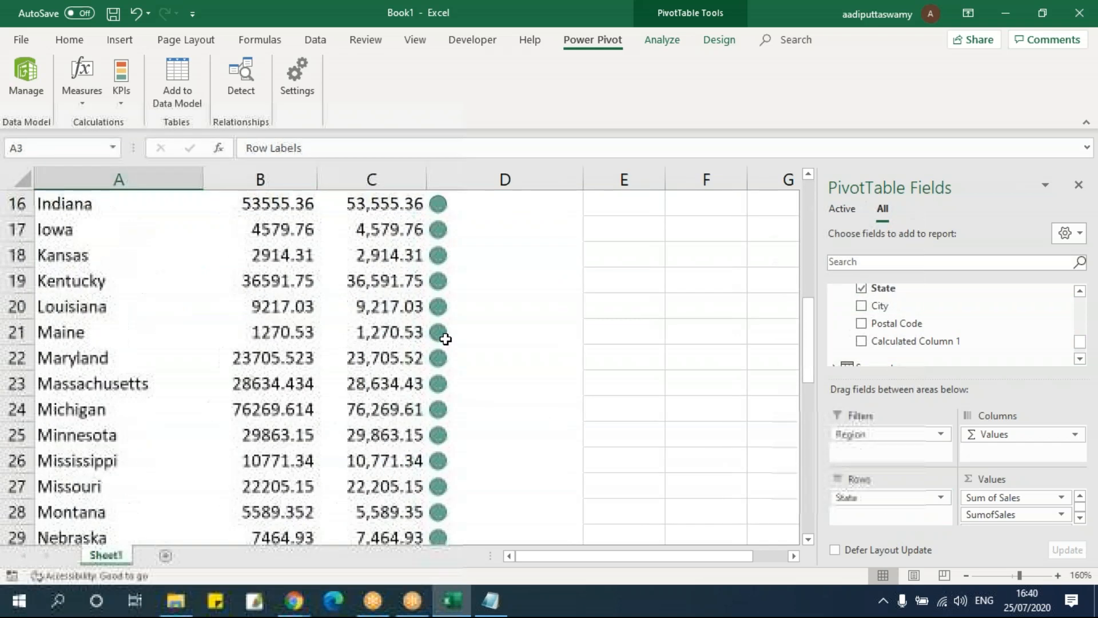
Filter the PivotTable to the Central region and review the status of its states
click(309, 207)
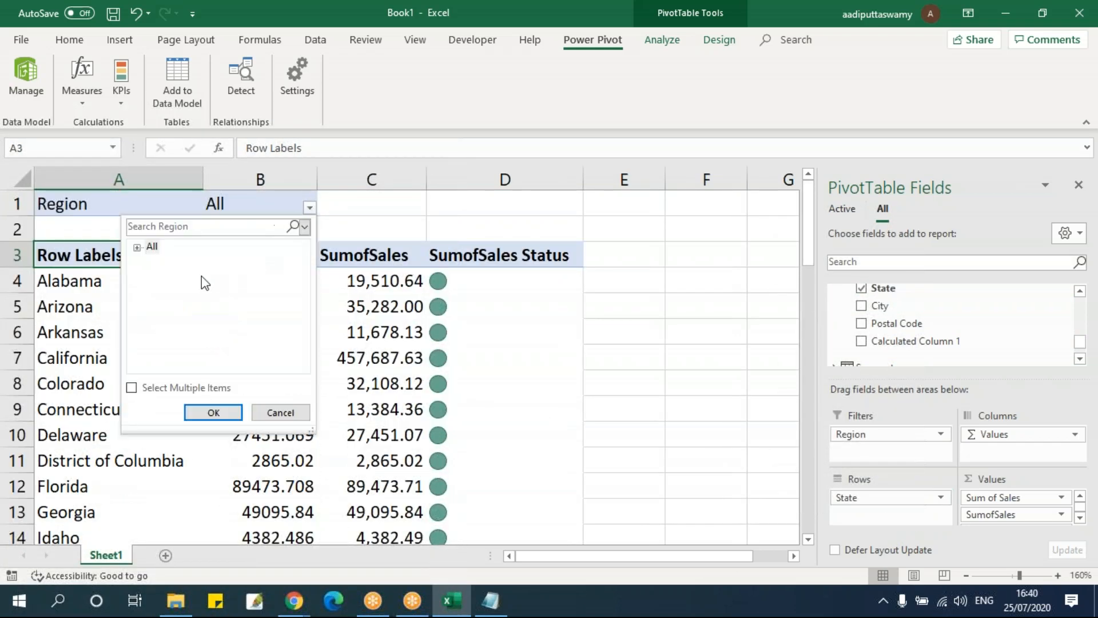
click(141, 248)
click(176, 261)
click(214, 412)
scroll(474, 420, down, 7)
scroll(473, 420, up, 7)
click(441, 338)
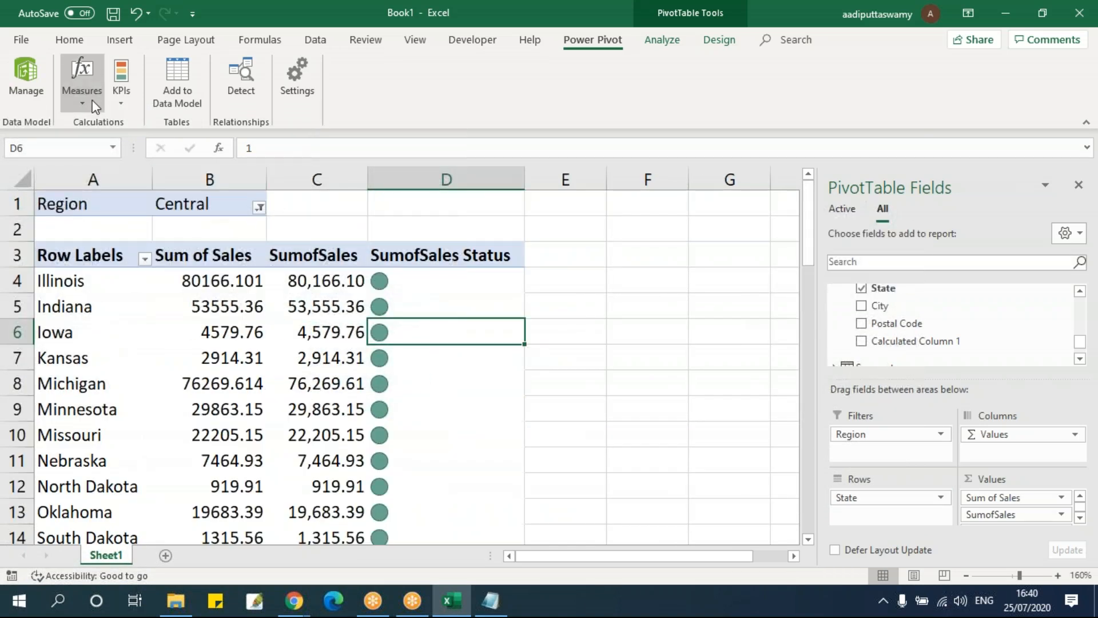
Edit the SumofSales KPI to use a new absolute target value with the three-circle icon style, and review the states' status
click(120, 83)
click(148, 142)
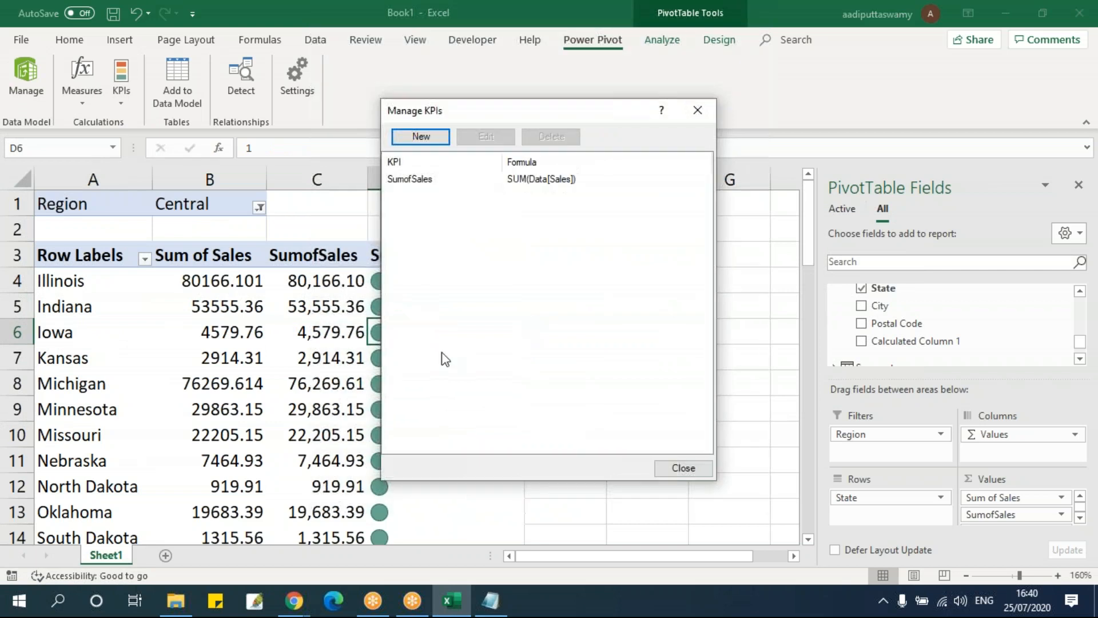
drag(542, 115, 625, 140)
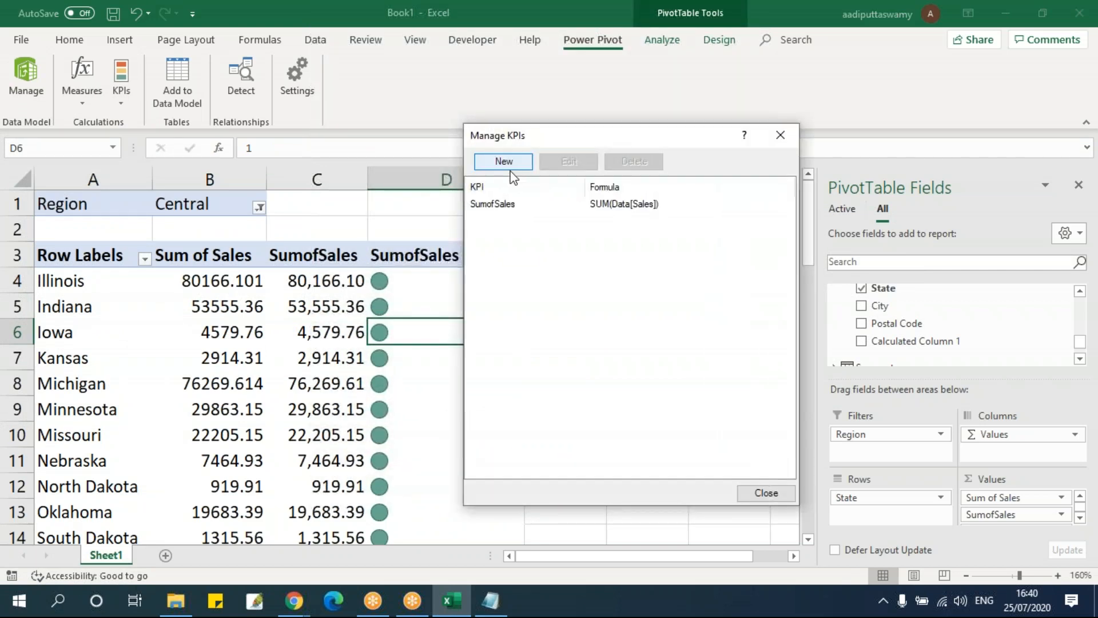
click(510, 212)
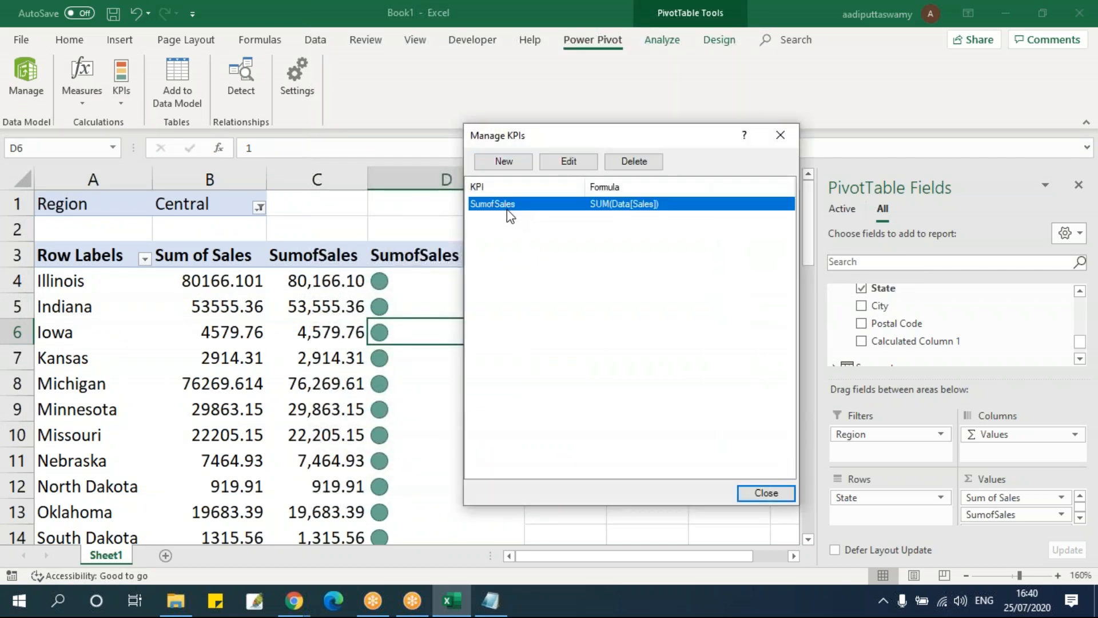
click(570, 162)
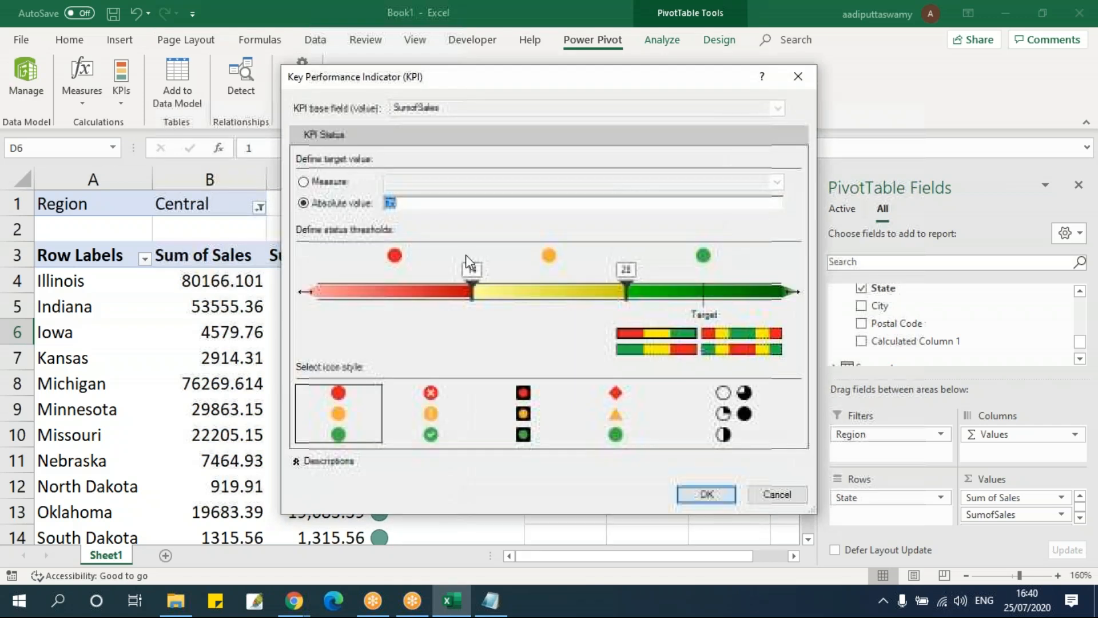
drag(520, 93, 654, 81)
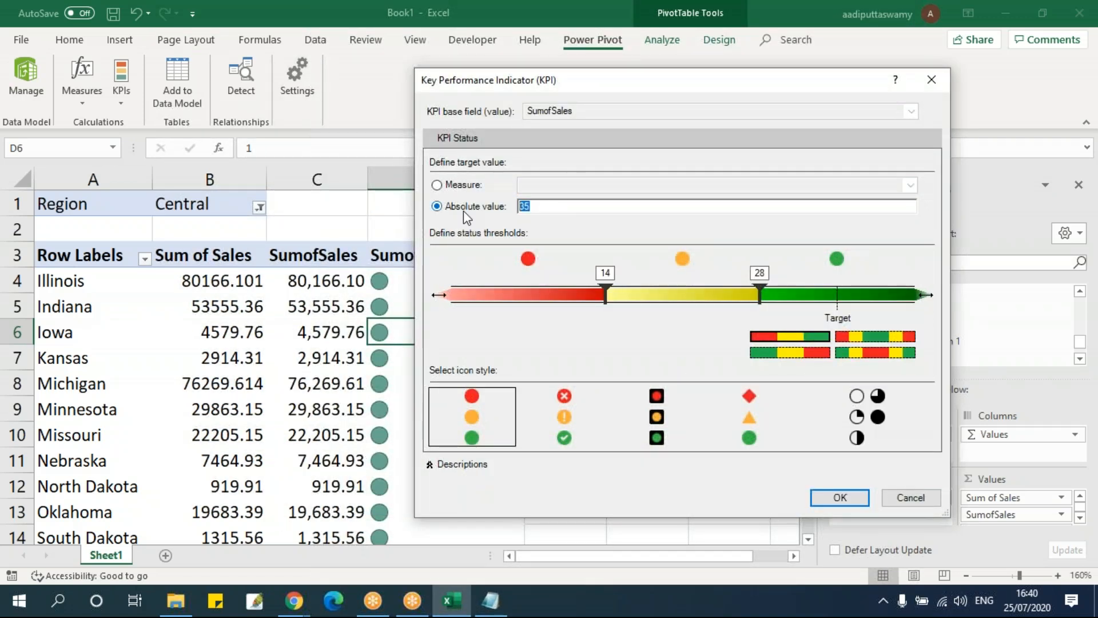
click(488, 445)
click(537, 207)
click(840, 498)
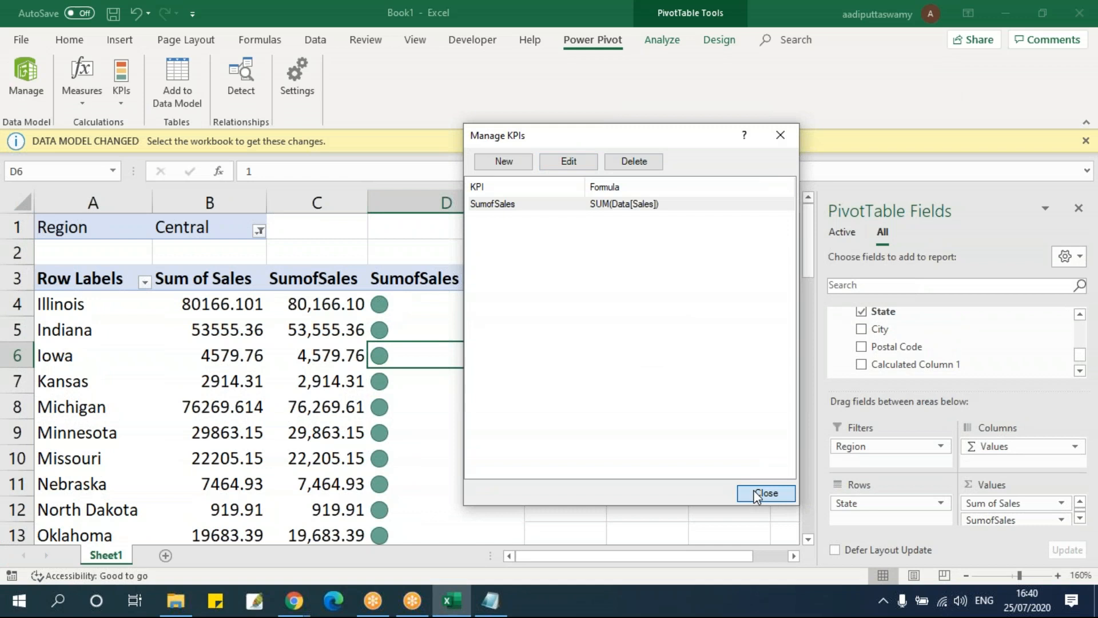
click(757, 494)
scroll(471, 338, down, 2)
scroll(472, 338, up, 2)
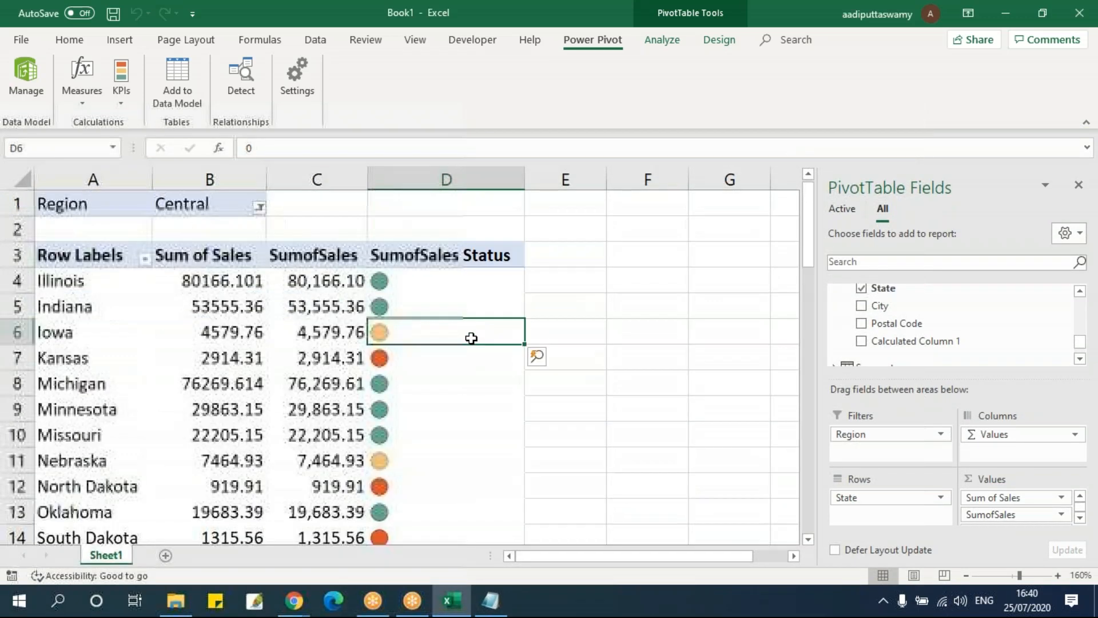
Switch the PivotTable's Region filter to East and check the status of New Hampshire and Maryland
click(259, 208)
click(119, 275)
click(162, 412)
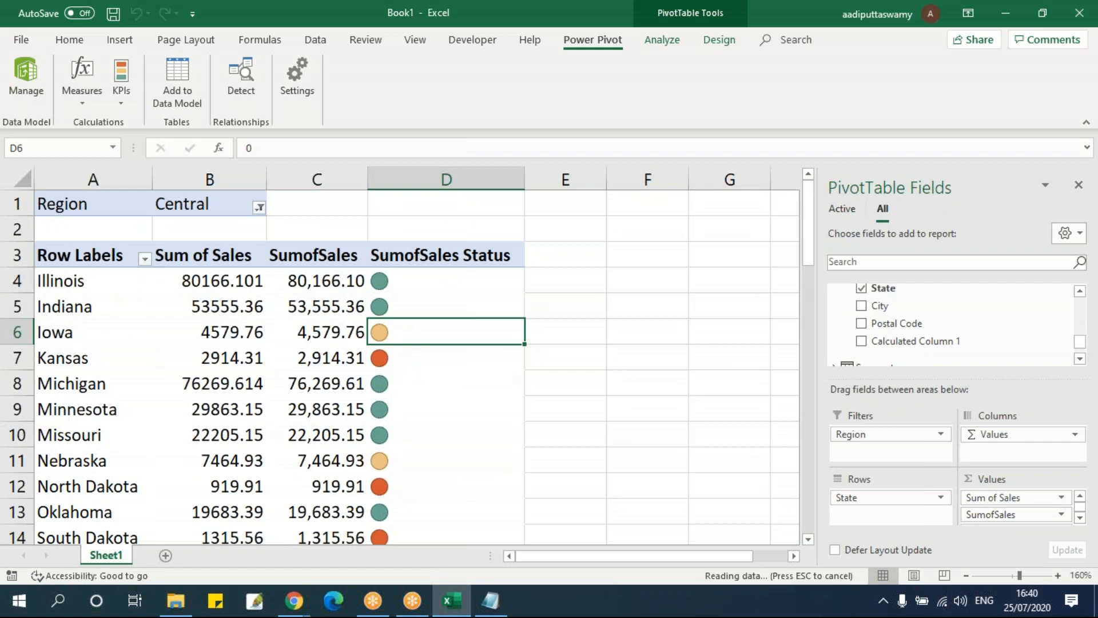
click(455, 428)
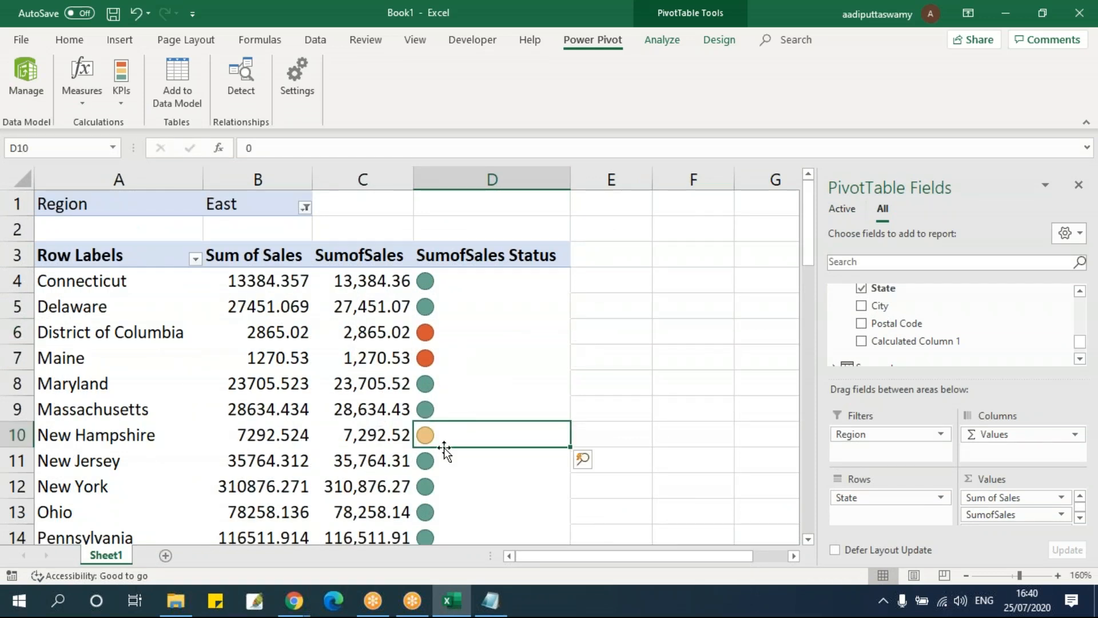
click(444, 390)
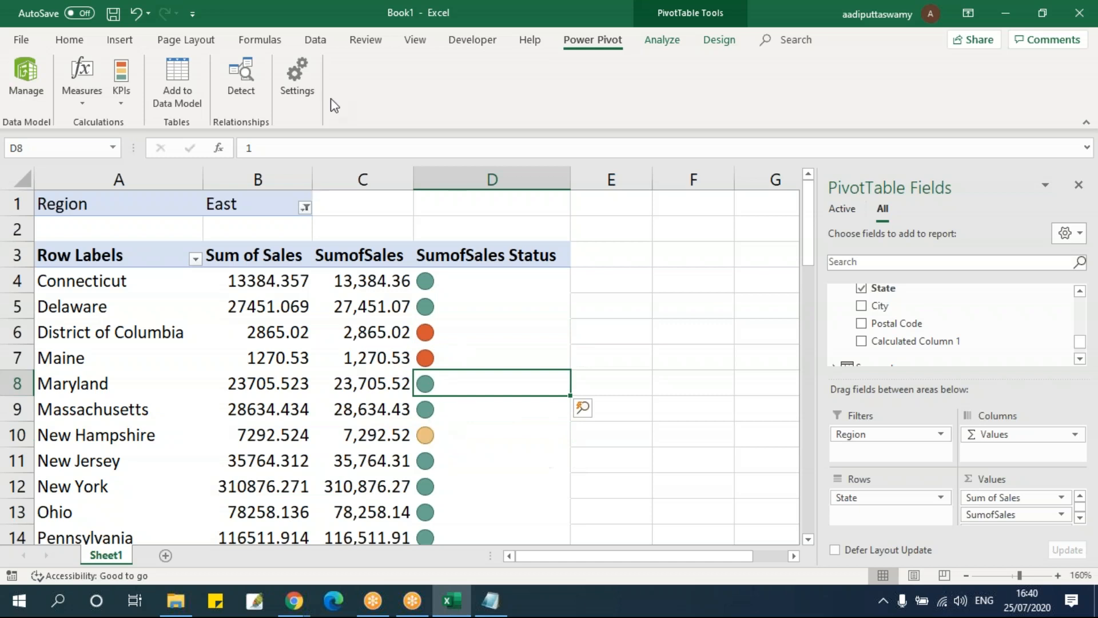
Close the PivotTable field list and inspect the SumofSales status of District of Columbia and Maine
click(664, 40)
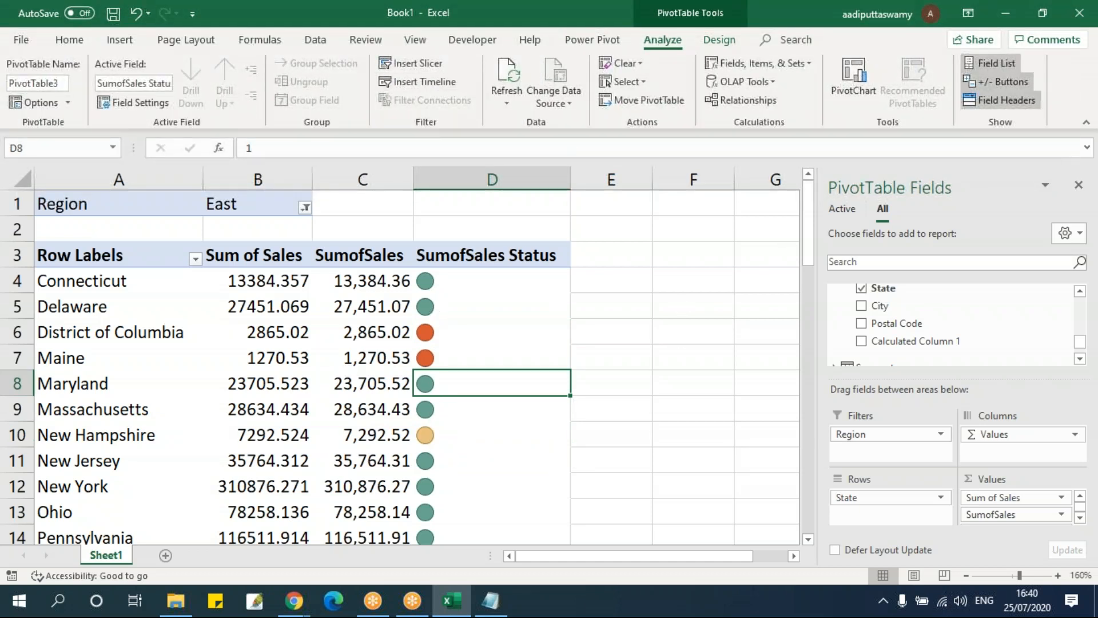
click(1079, 185)
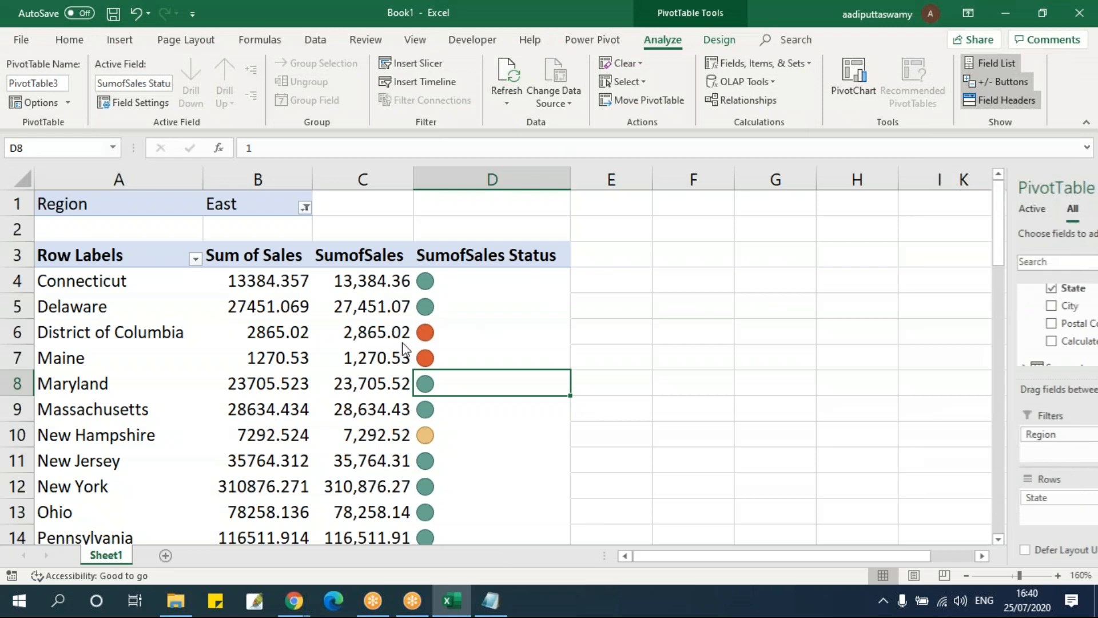
click(537, 337)
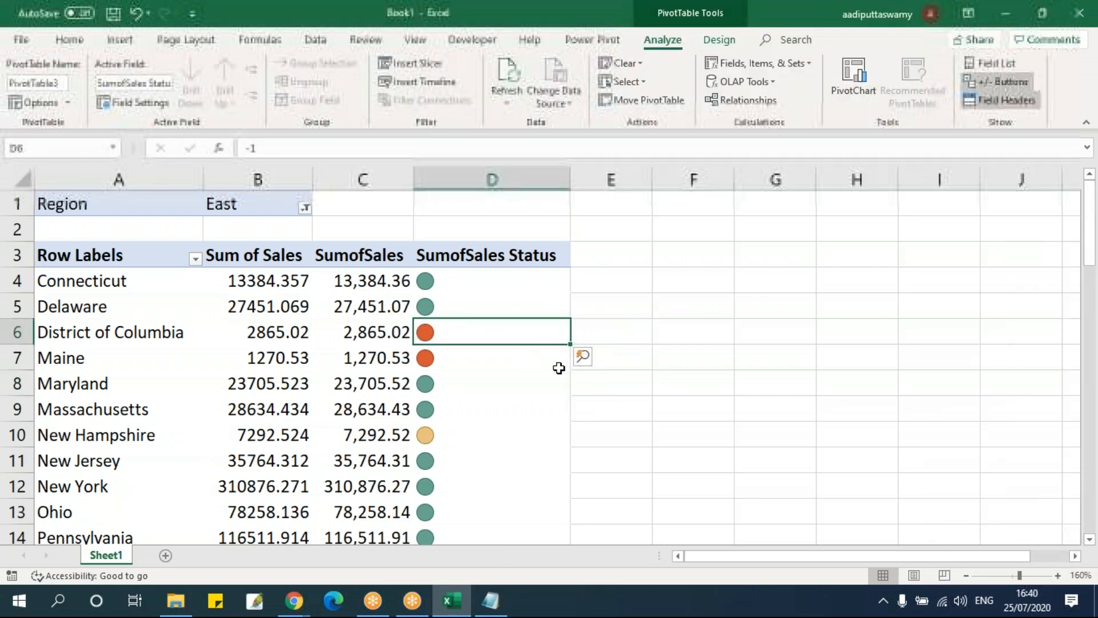
mouse_move(559, 368)
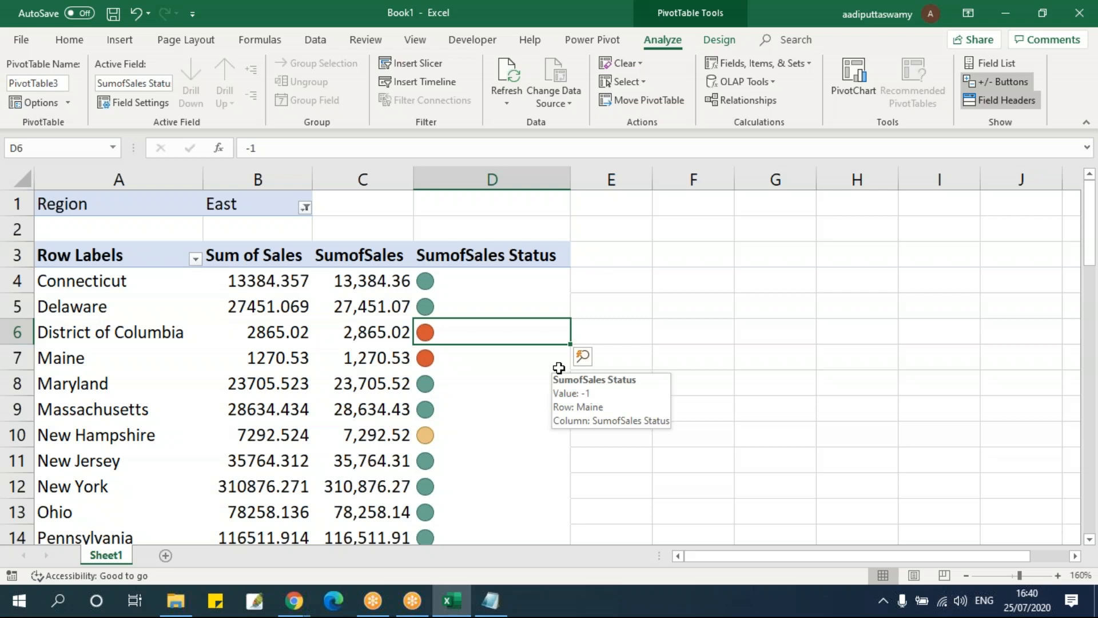
Open the Power Pivot data model to view the table relationships diagram and the calculated columns of the Data table
click(595, 40)
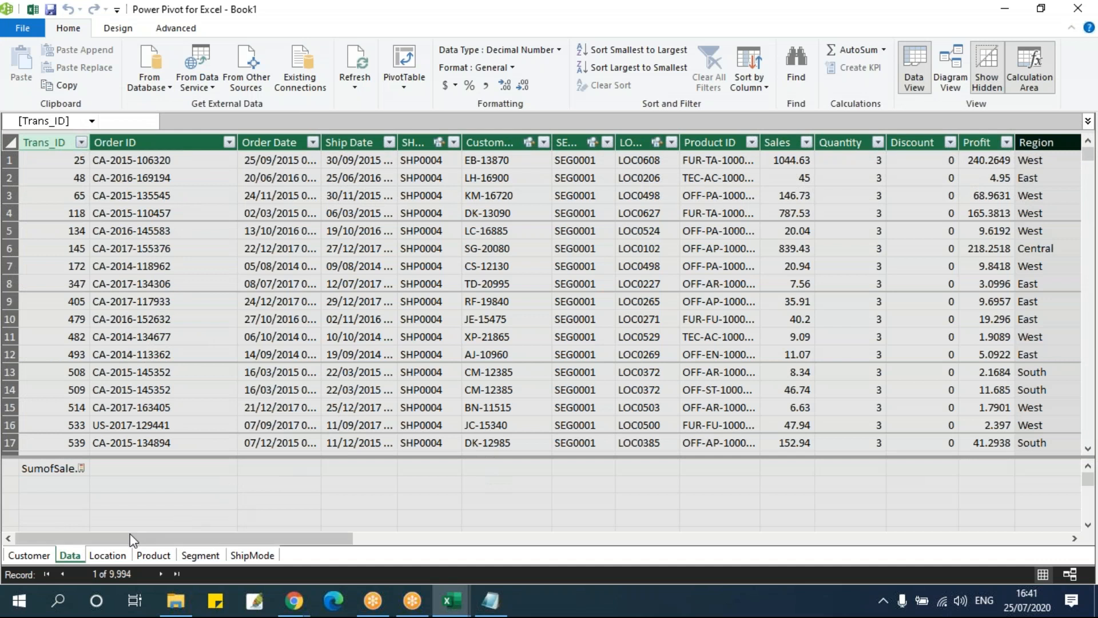
click(949, 87)
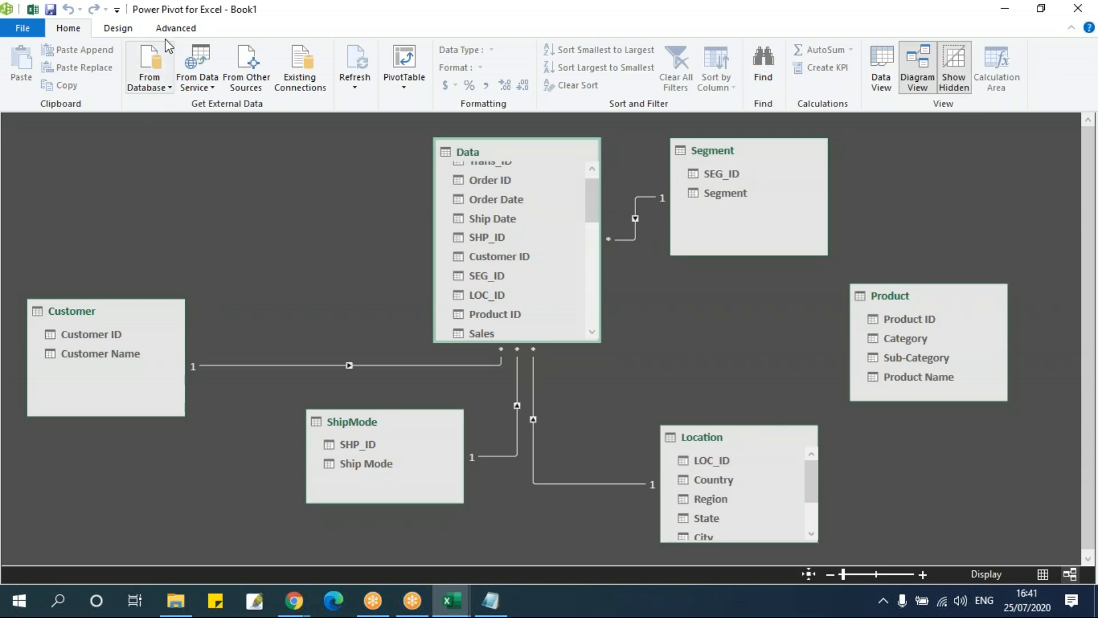
click(887, 86)
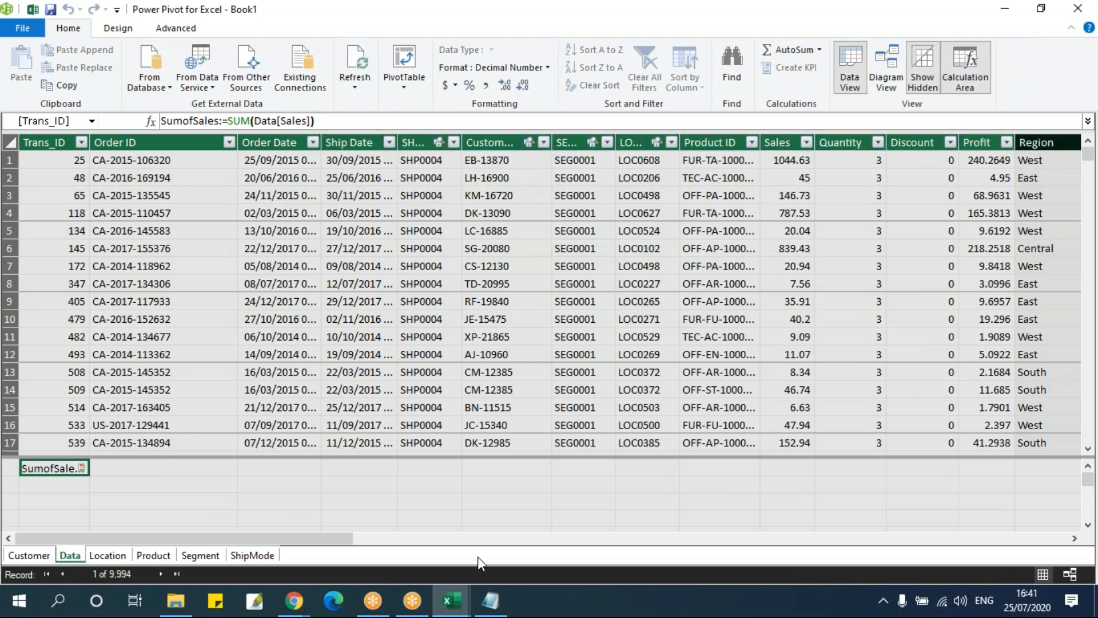
drag(329, 540, 1096, 542)
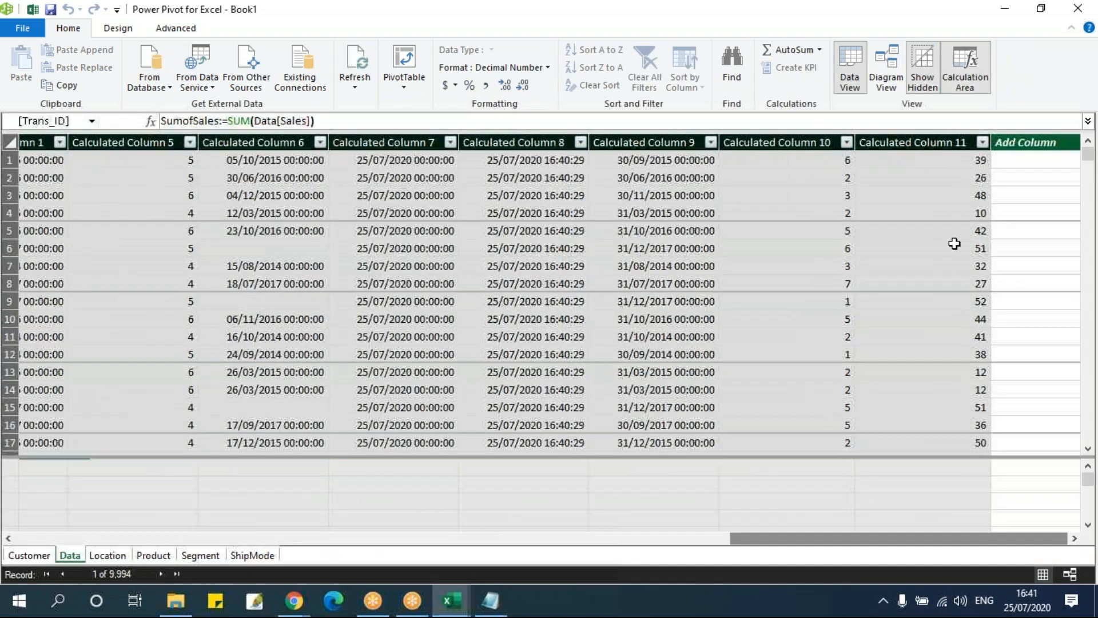
Review the number functions in the DAX Functions notes in Notepad and close both the notes and the Power Pivot window
click(490, 600)
click(458, 341)
scroll(452, 340, up, 20)
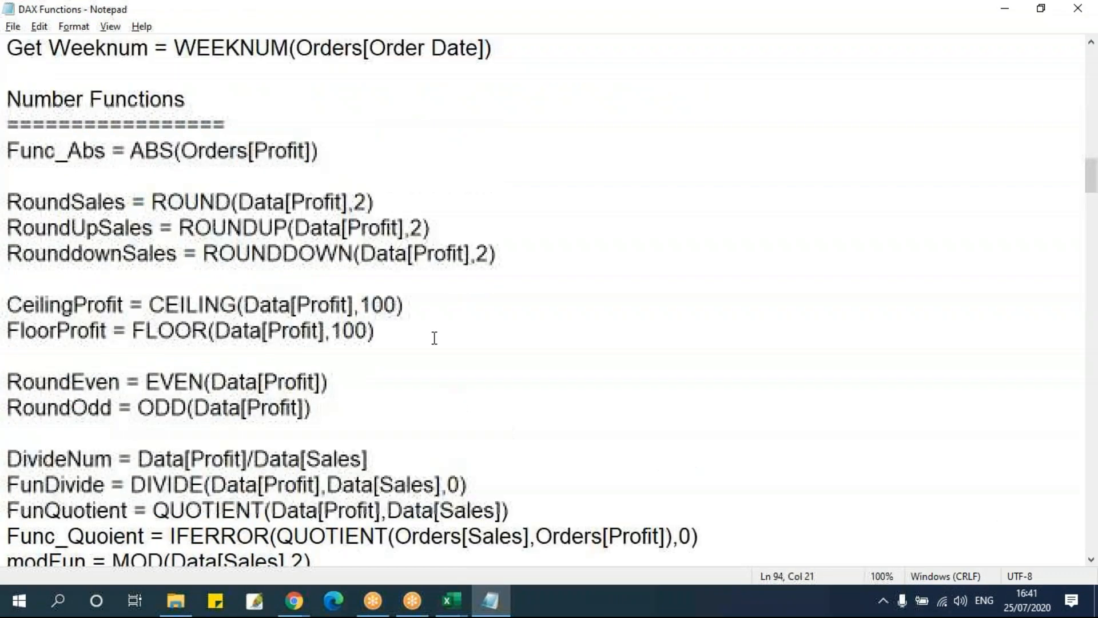
scroll(434, 338, down, 20)
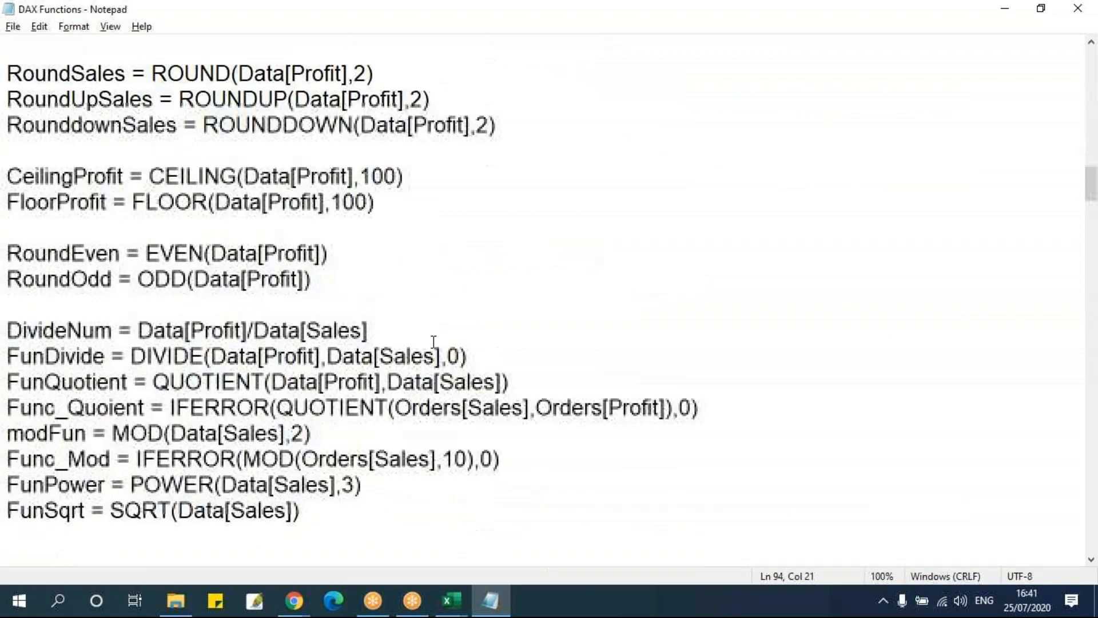
scroll(434, 338, up, 8)
click(1080, 11)
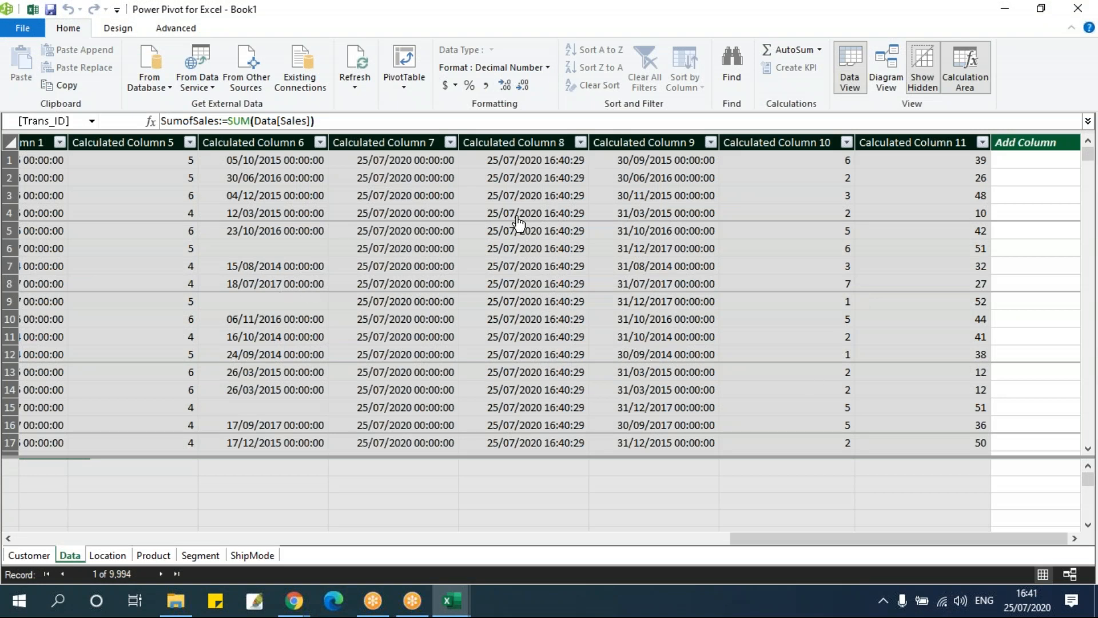
click(1077, 8)
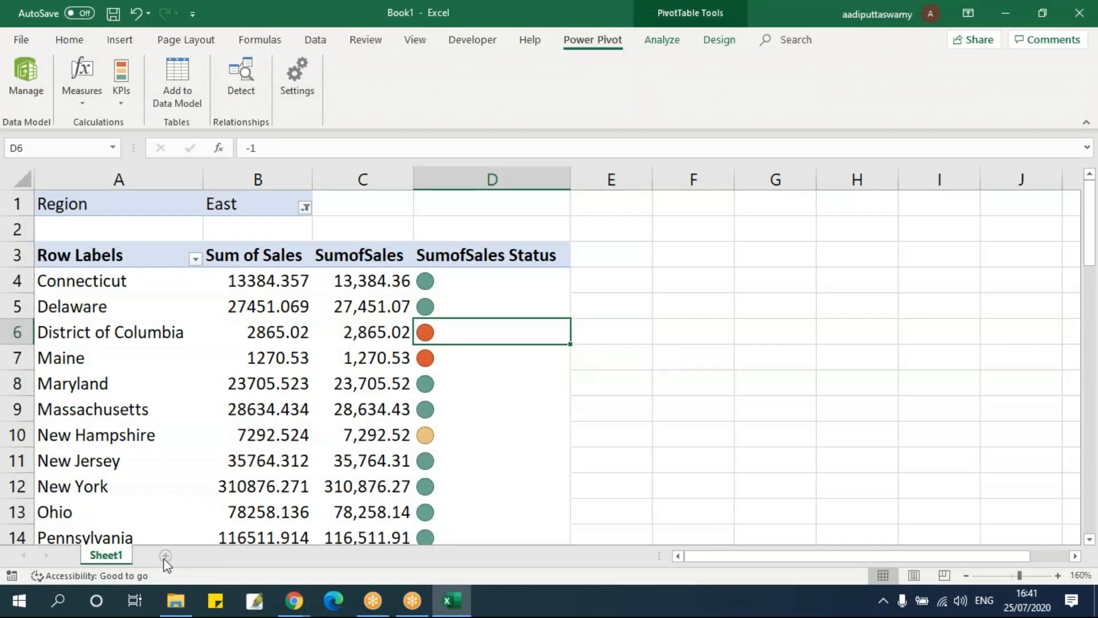
Add a new worksheet and insert a PivotTable at cell B3 based on the workbook's Data Model
click(165, 555)
click(115, 253)
click(96, 224)
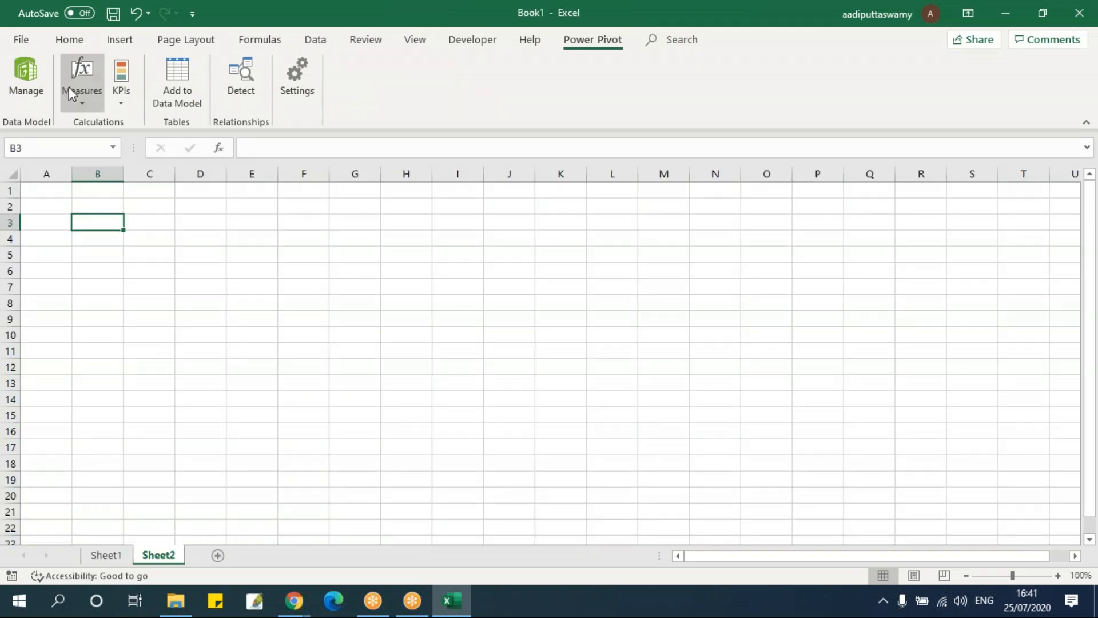
click(119, 41)
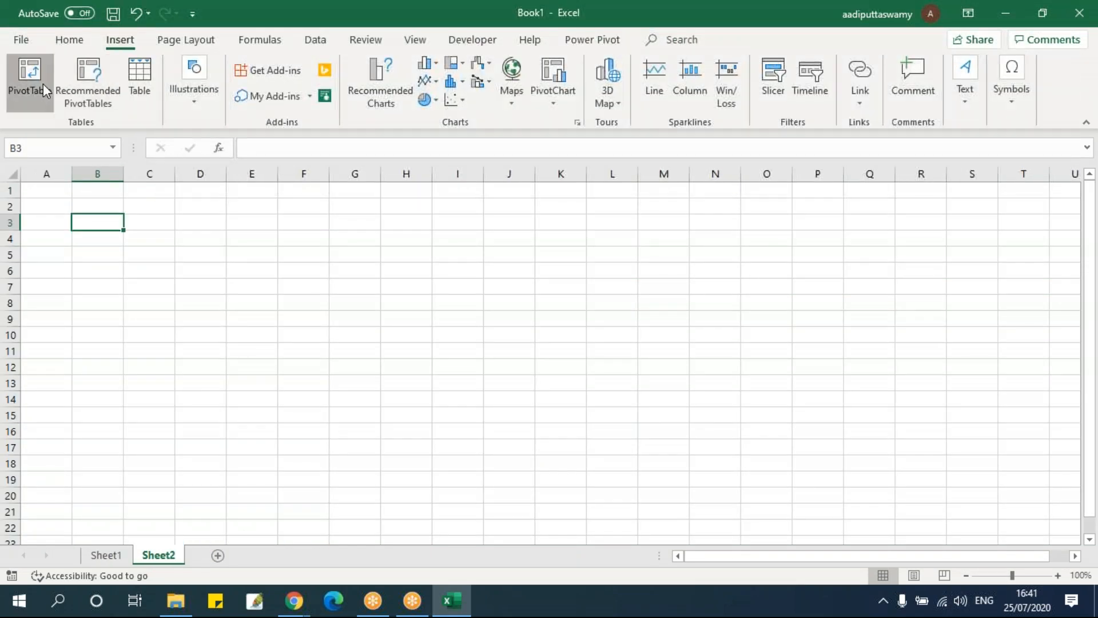
click(30, 78)
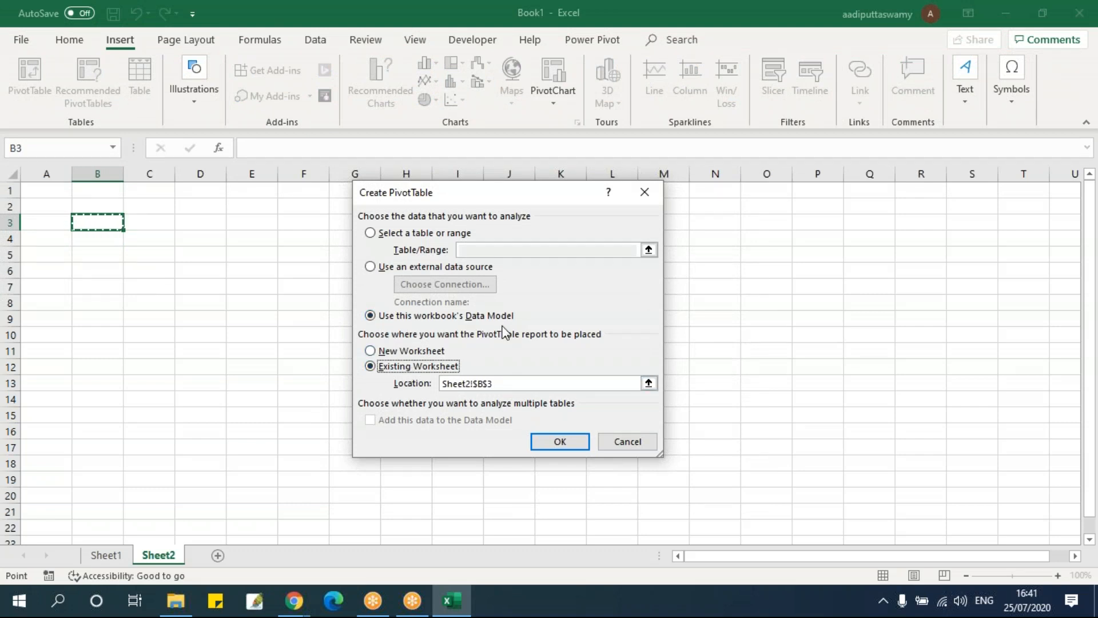
click(551, 442)
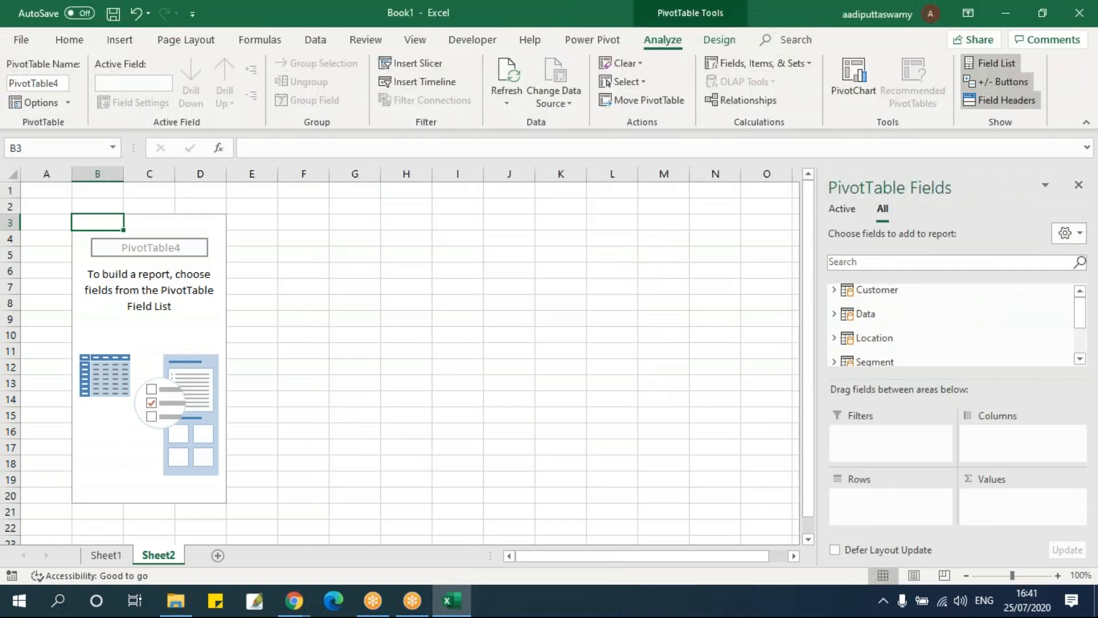
click(127, 555)
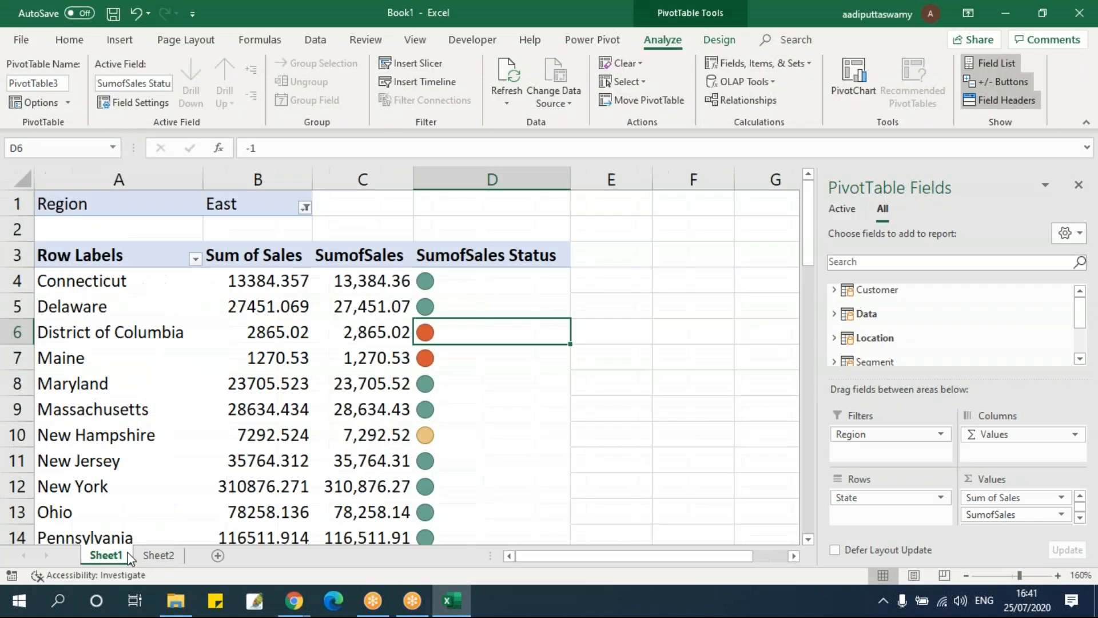
click(155, 554)
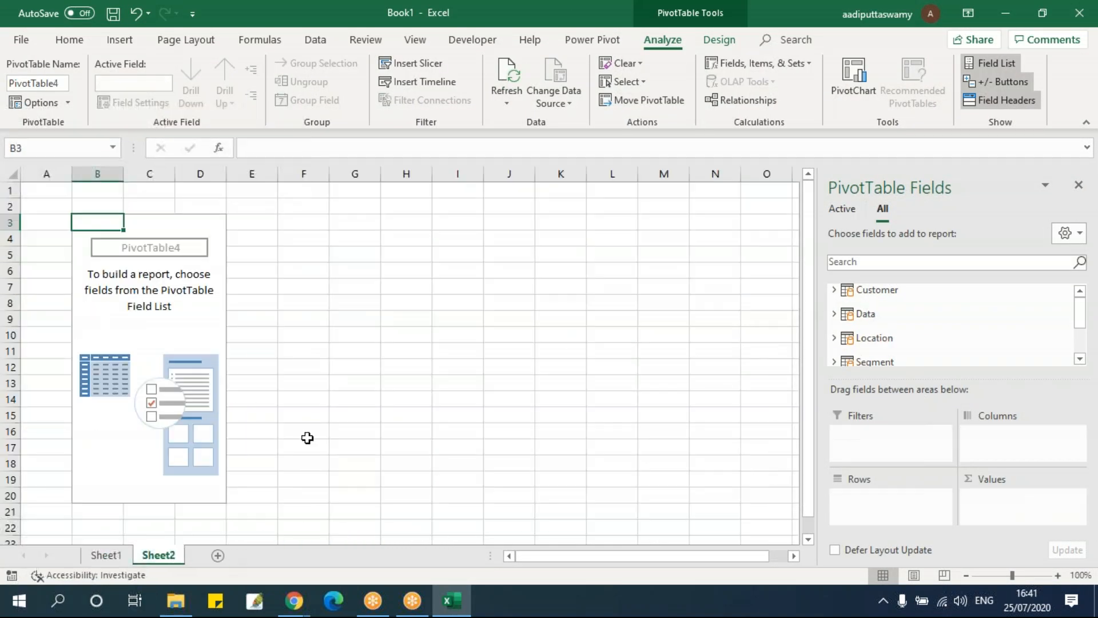
click(357, 378)
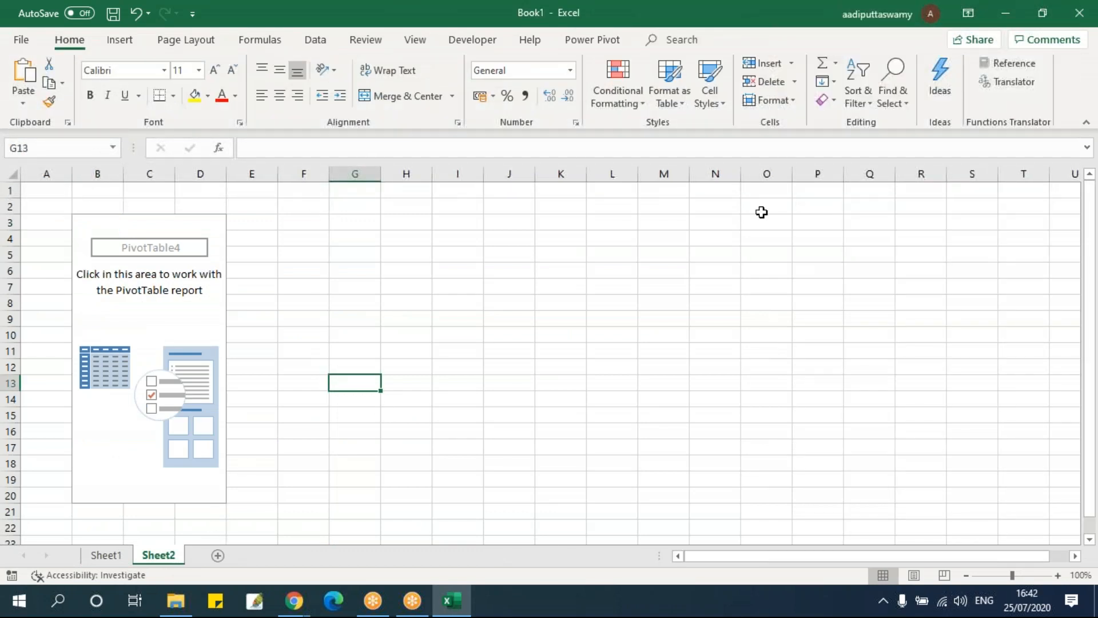
click(476, 284)
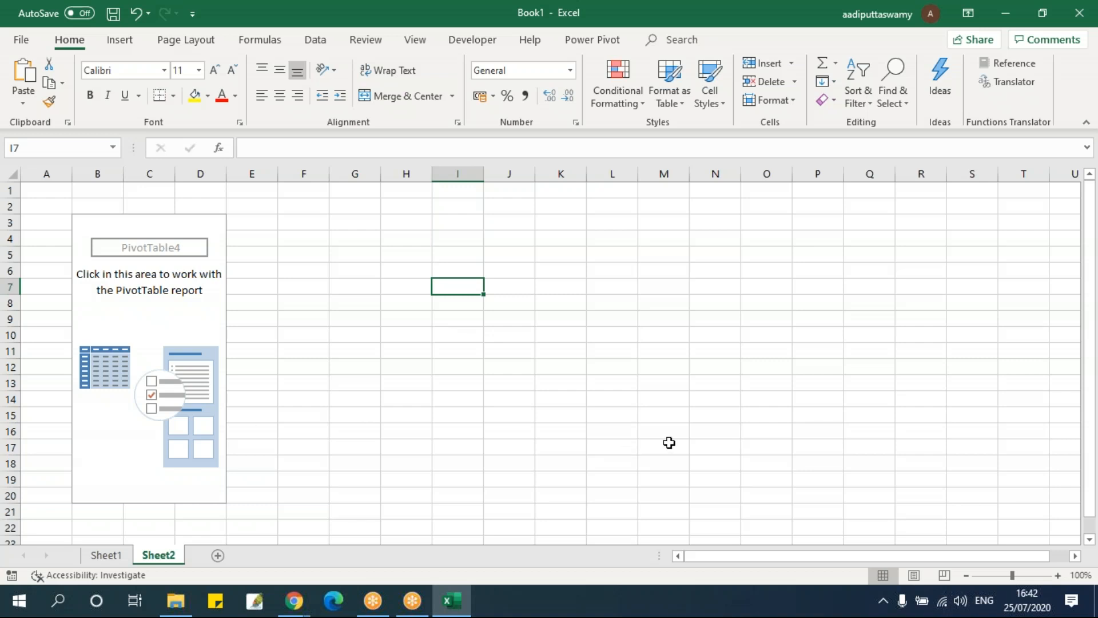
click(458, 328)
click(399, 324)
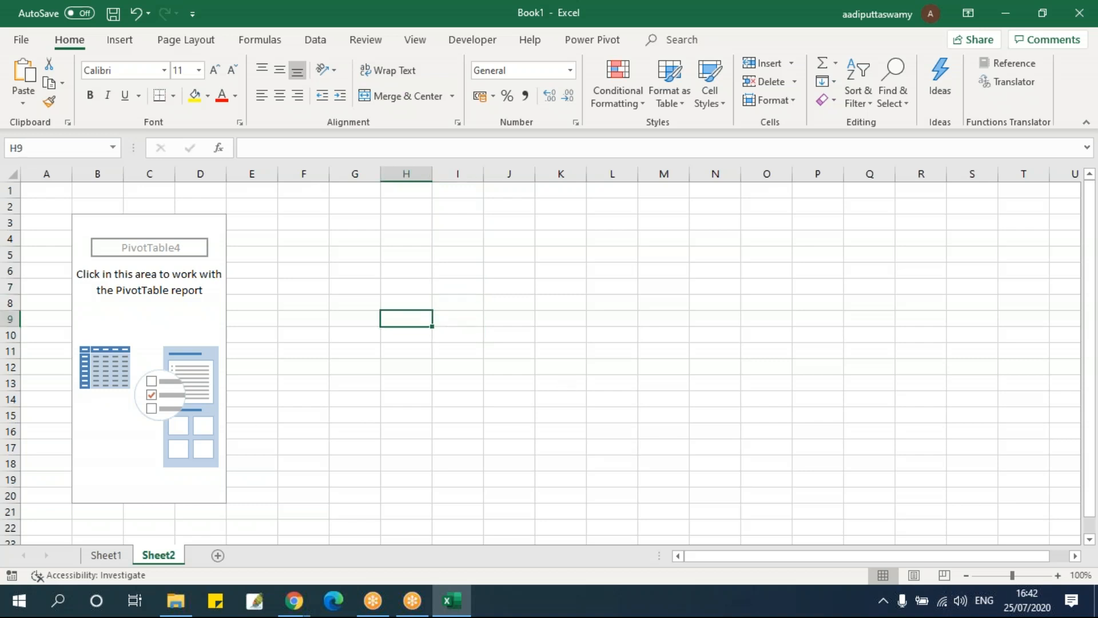